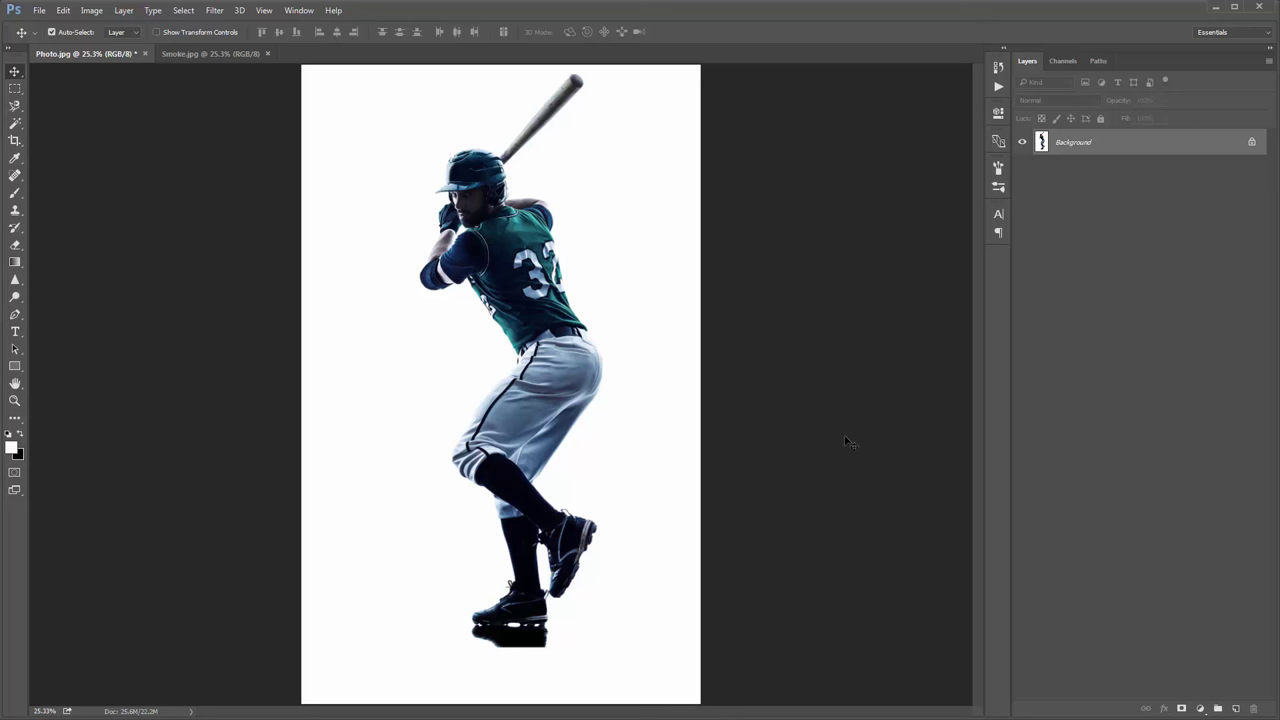
# Step: Switch to Smoke.jpg, zoom in and pan over the smoke figure, then zoom back out
pyautogui.click(192, 54)
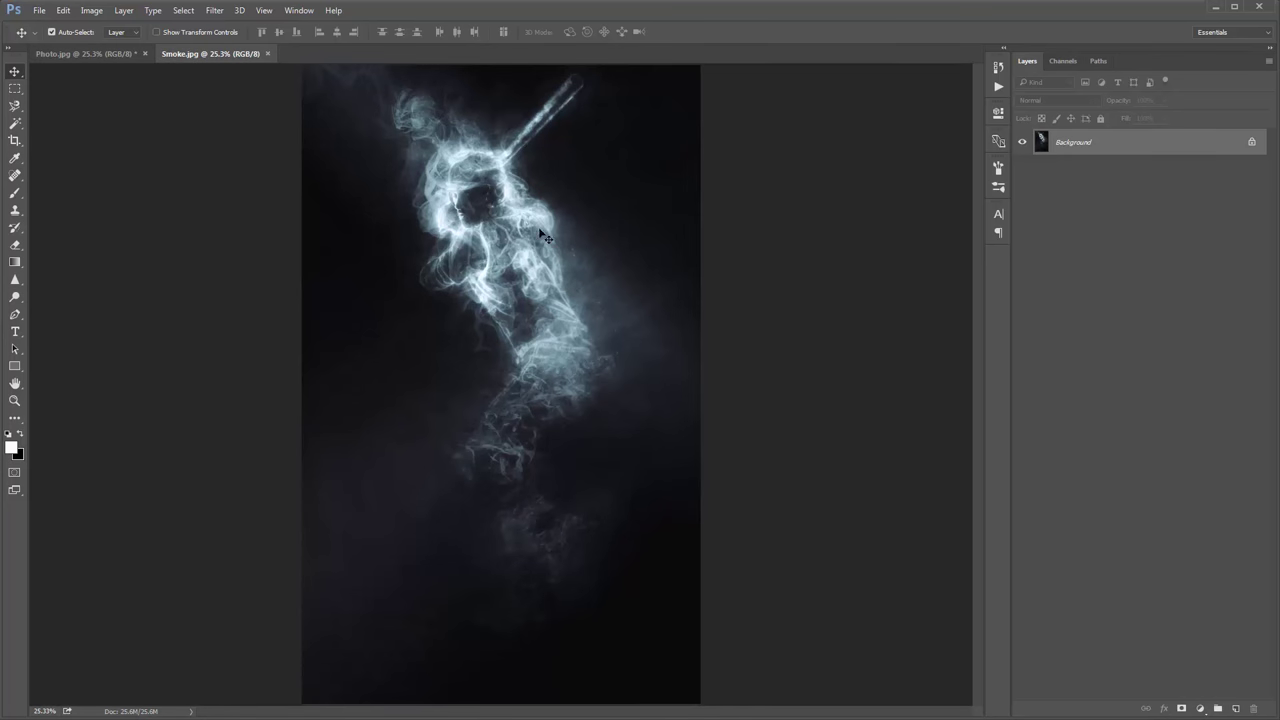
pyautogui.keyDown('ctrl'); pyautogui.click(640, 404); pyautogui.keyUp('ctrl')
pyautogui.moveTo(617, 211); pyautogui.dragTo(616, 311)
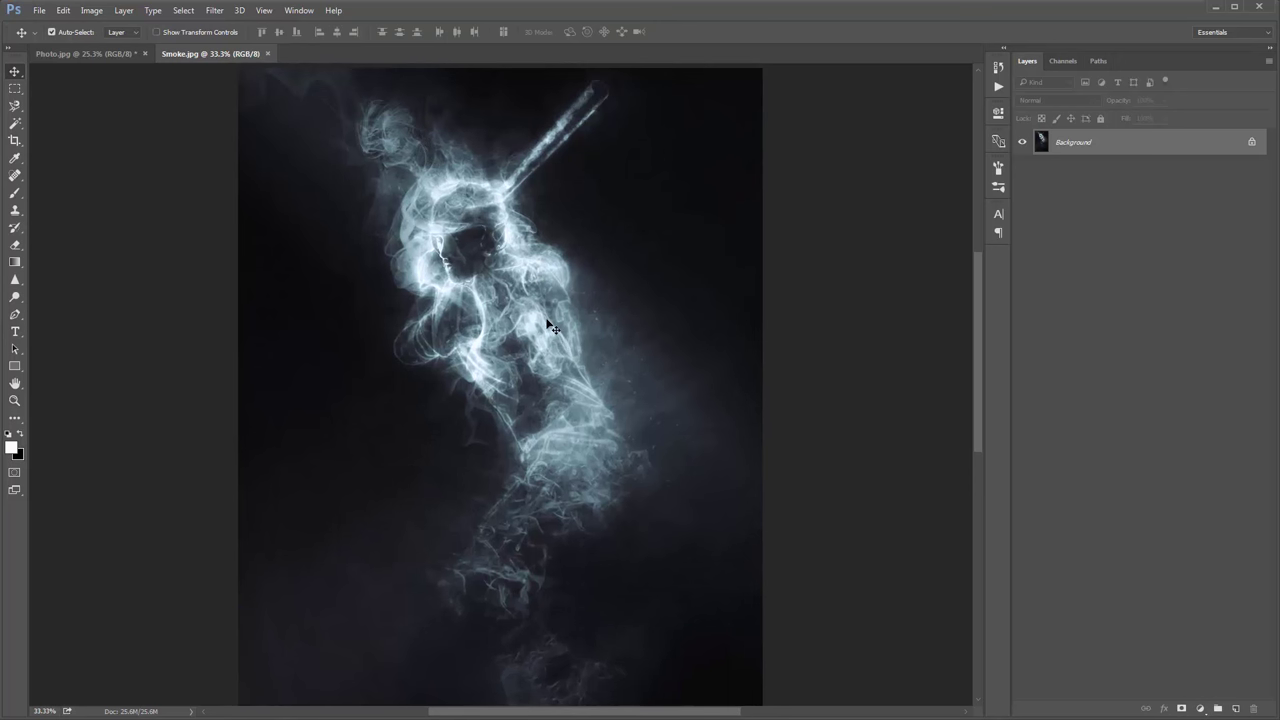
pyautogui.scroll(-1, 454, 328)
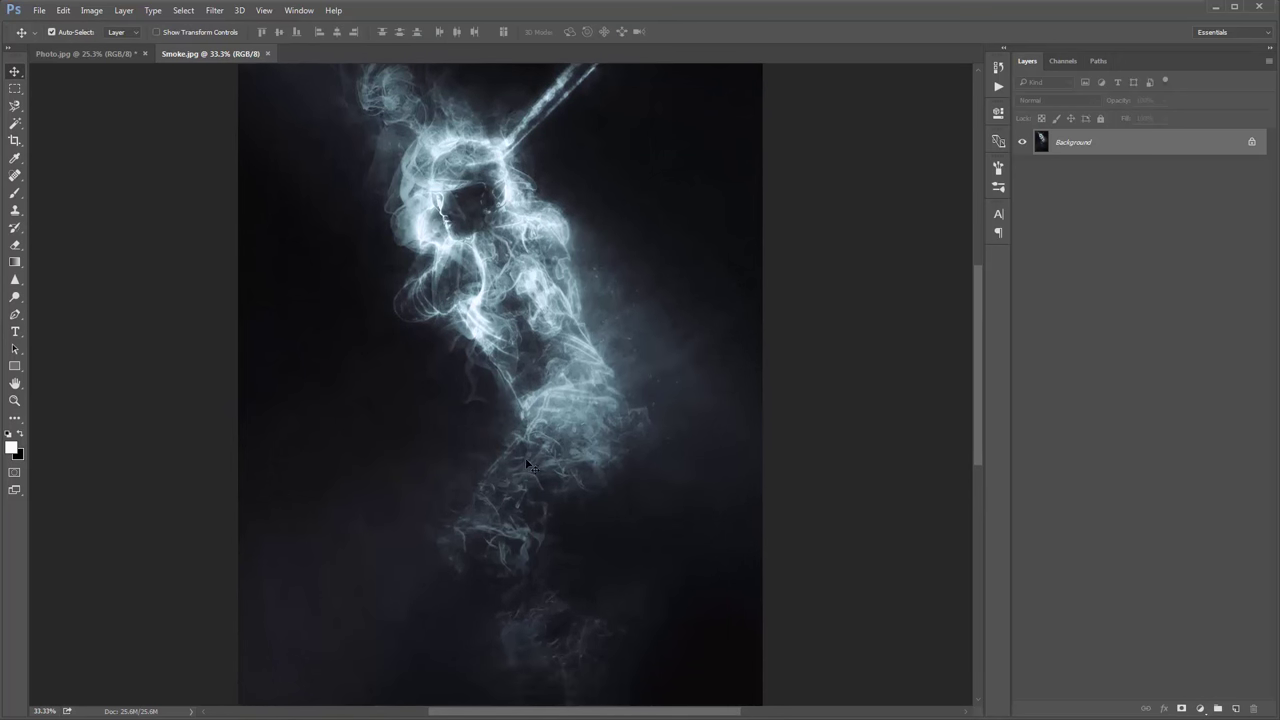
pyautogui.scroll(1, 505, 392)
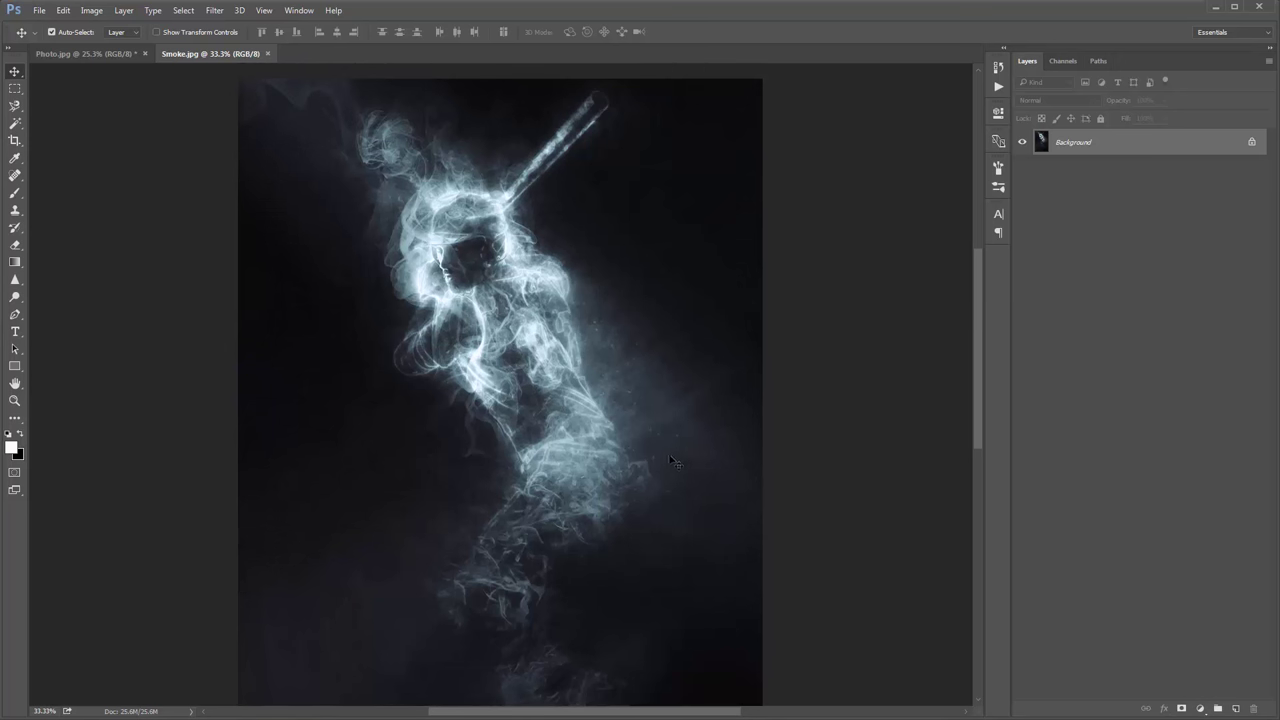
pyautogui.scroll(-2, 674, 462)
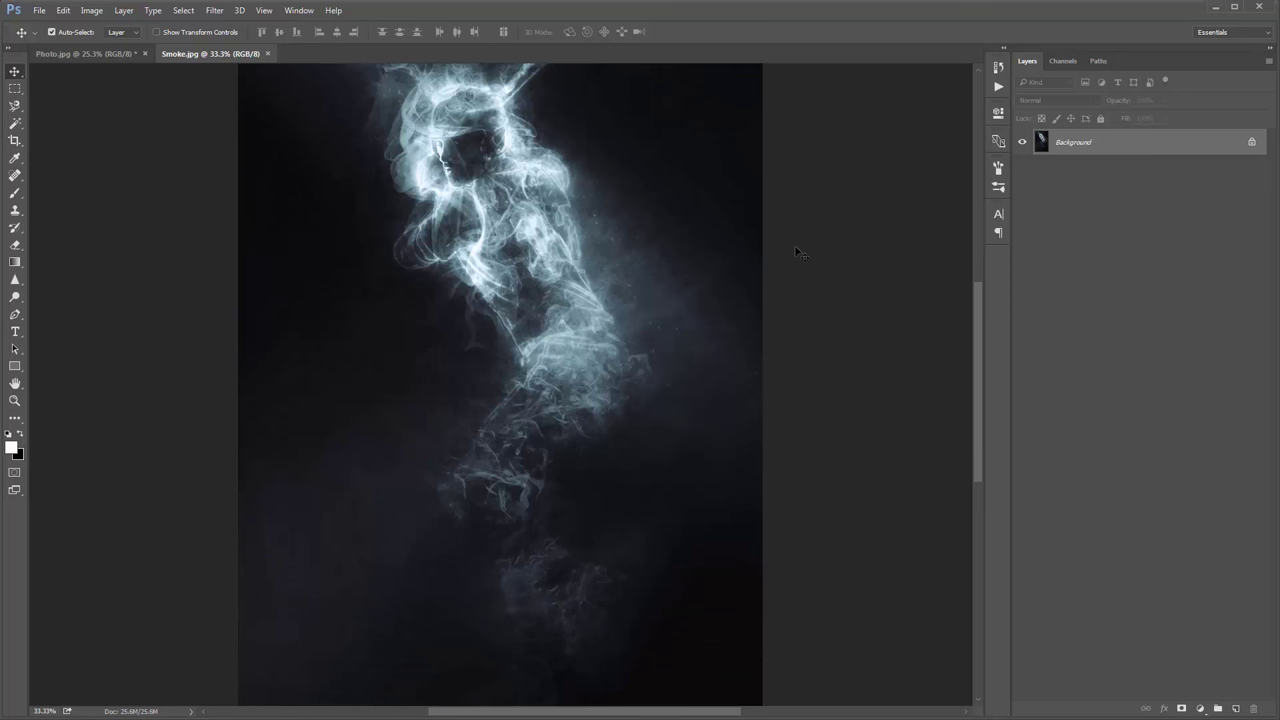
pyautogui.scroll(2, 713, 298)
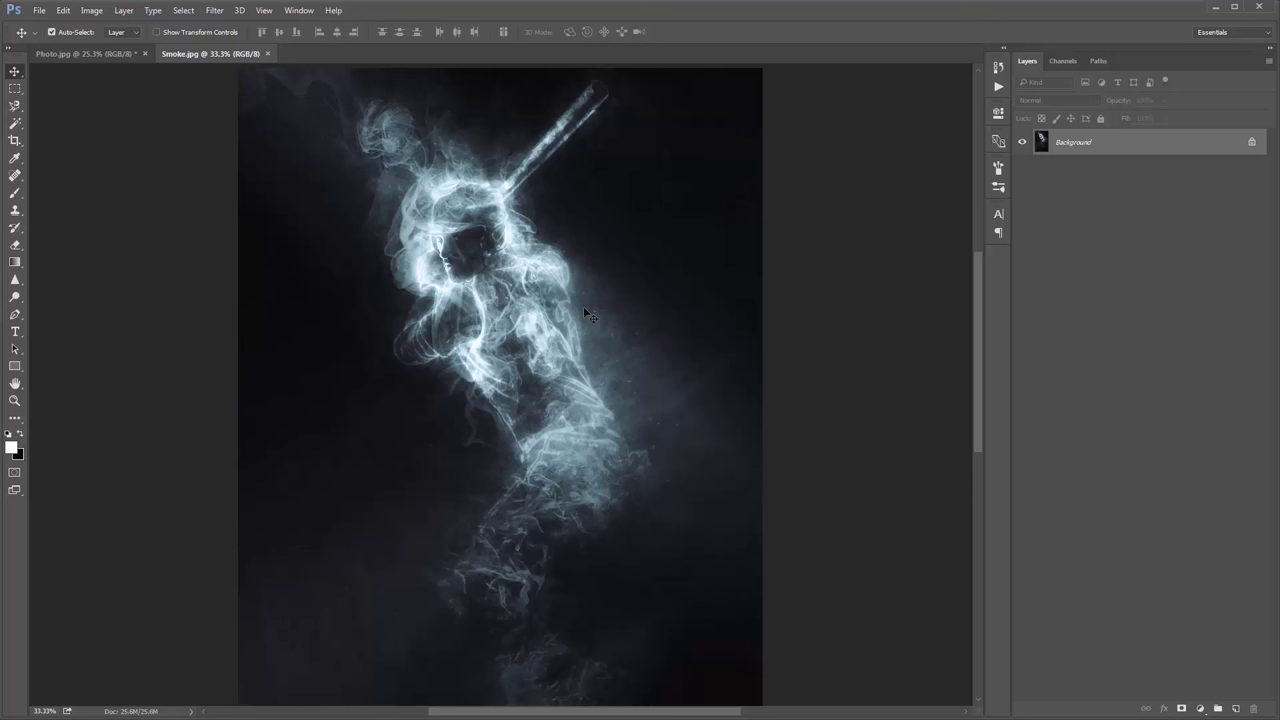
pyautogui.scroll(-1, 585, 312)
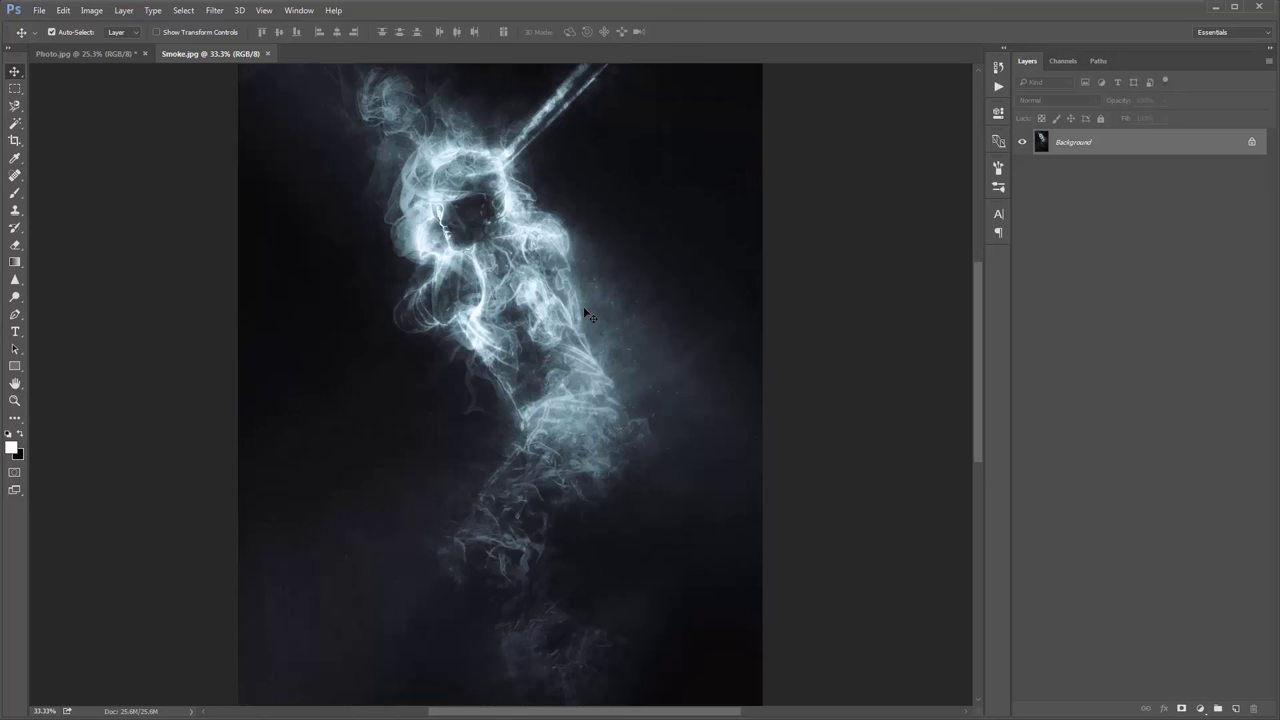
pyautogui.hotkey('ctrl', '-')
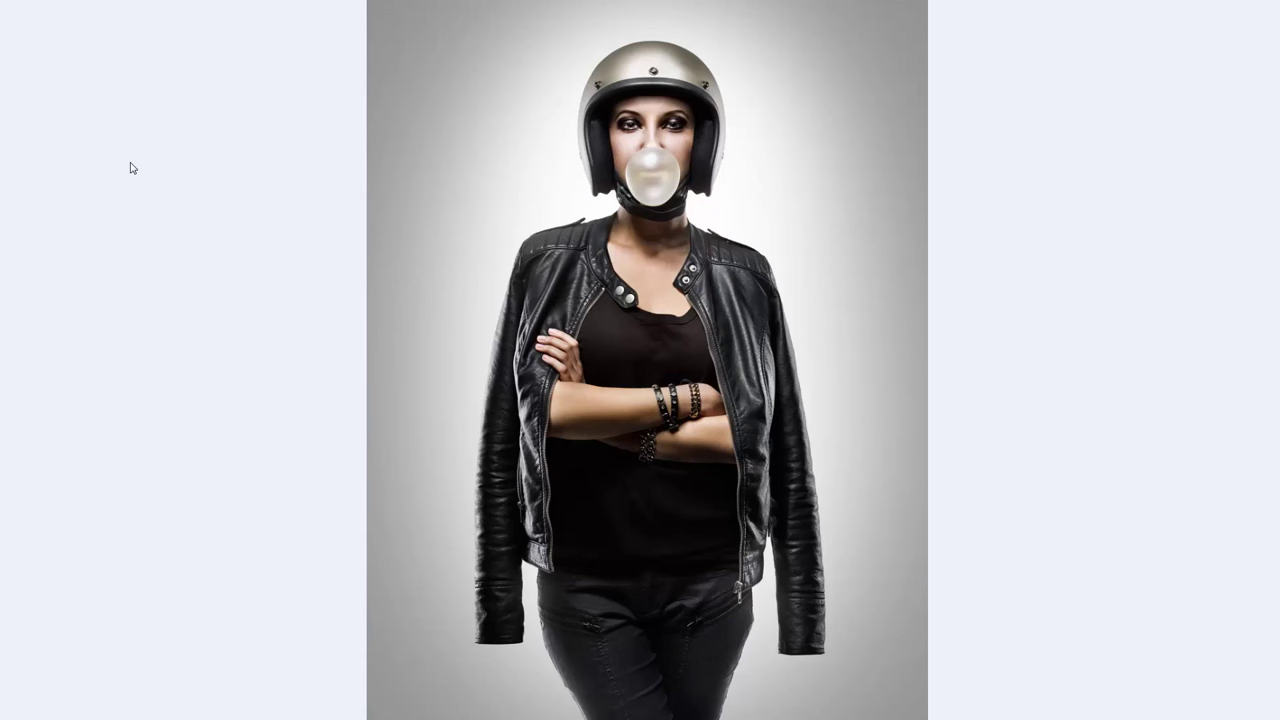
pyautogui.press('Right')
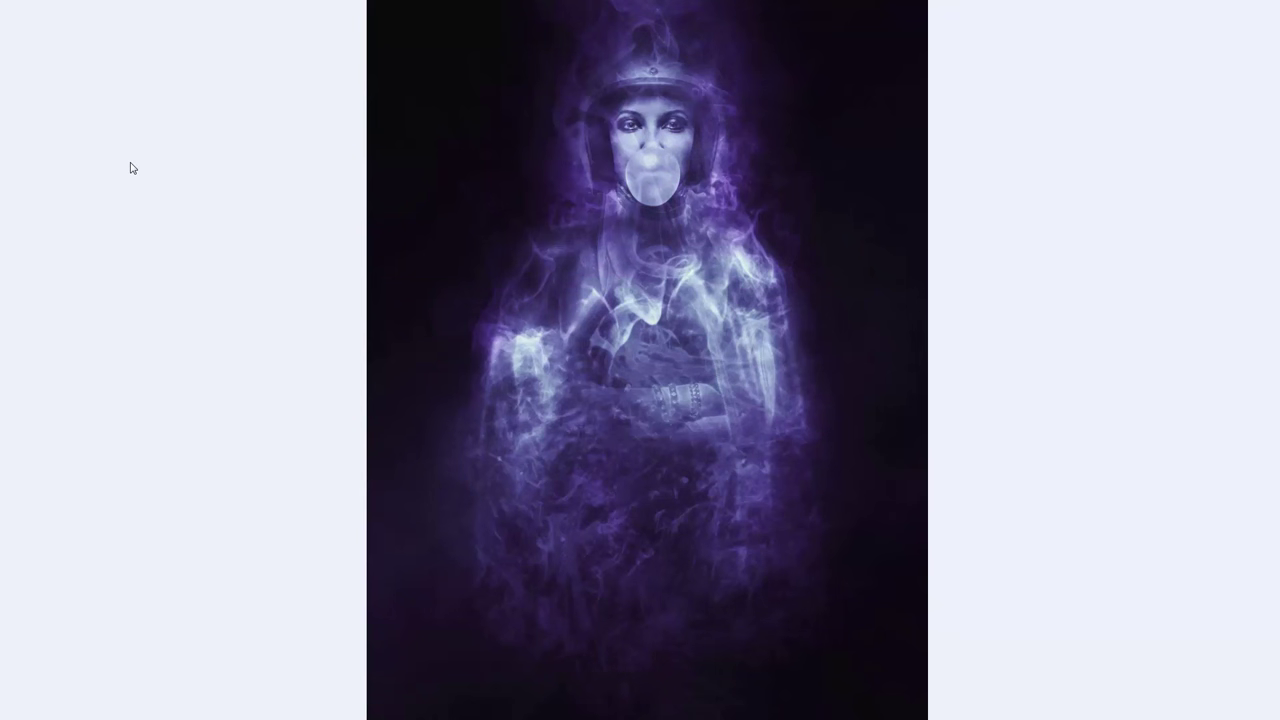
pyautogui.press('Right')
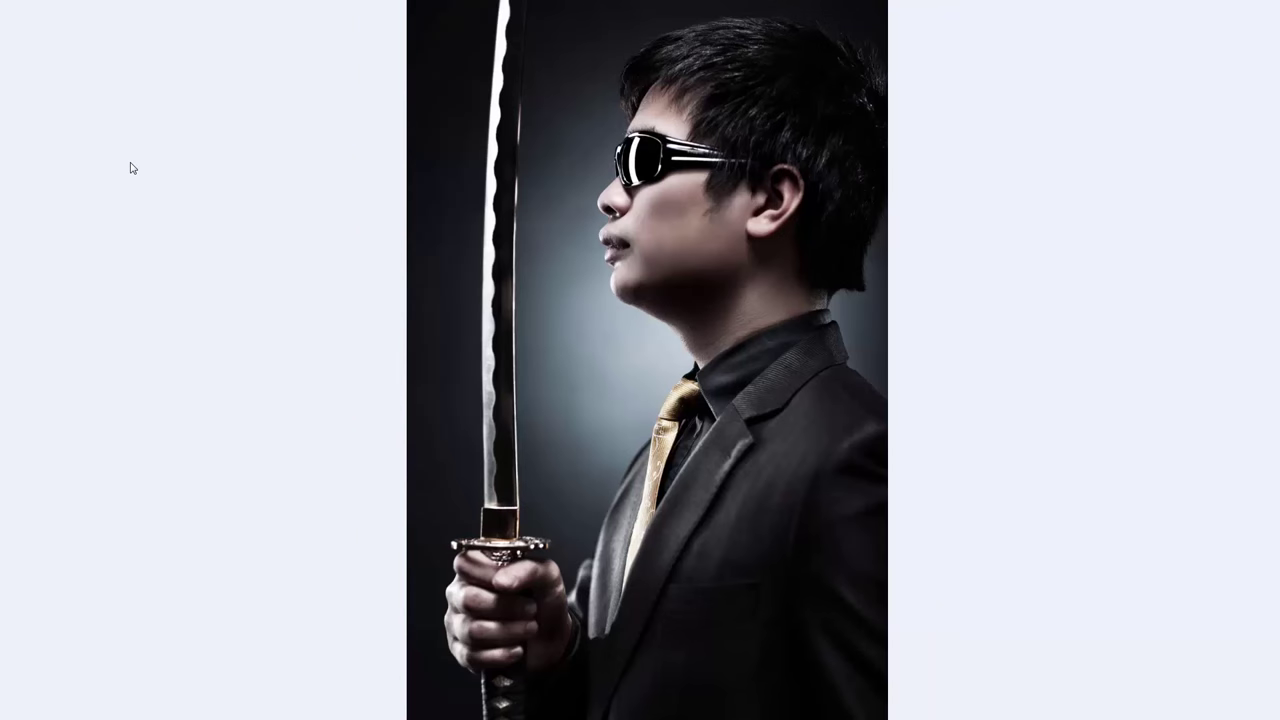
pyautogui.press('Right')
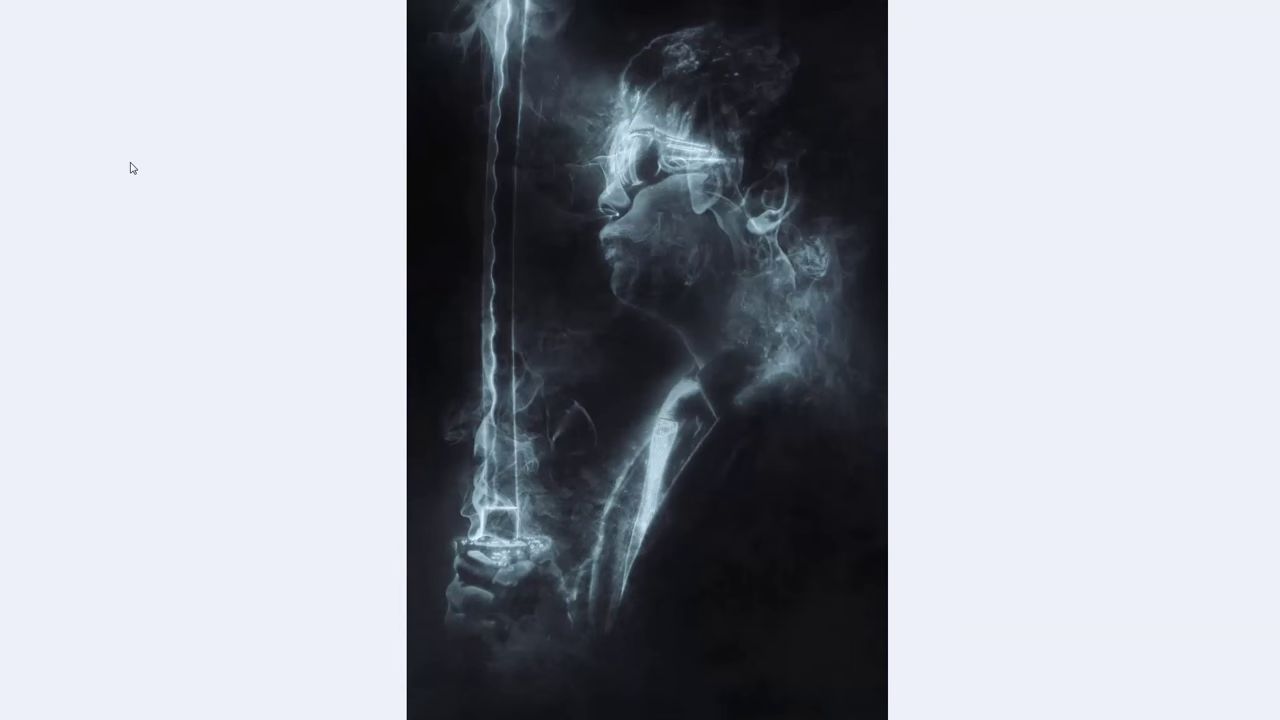
pyautogui.press('Left')
pyautogui.press('Right')
pyautogui.press('Right')
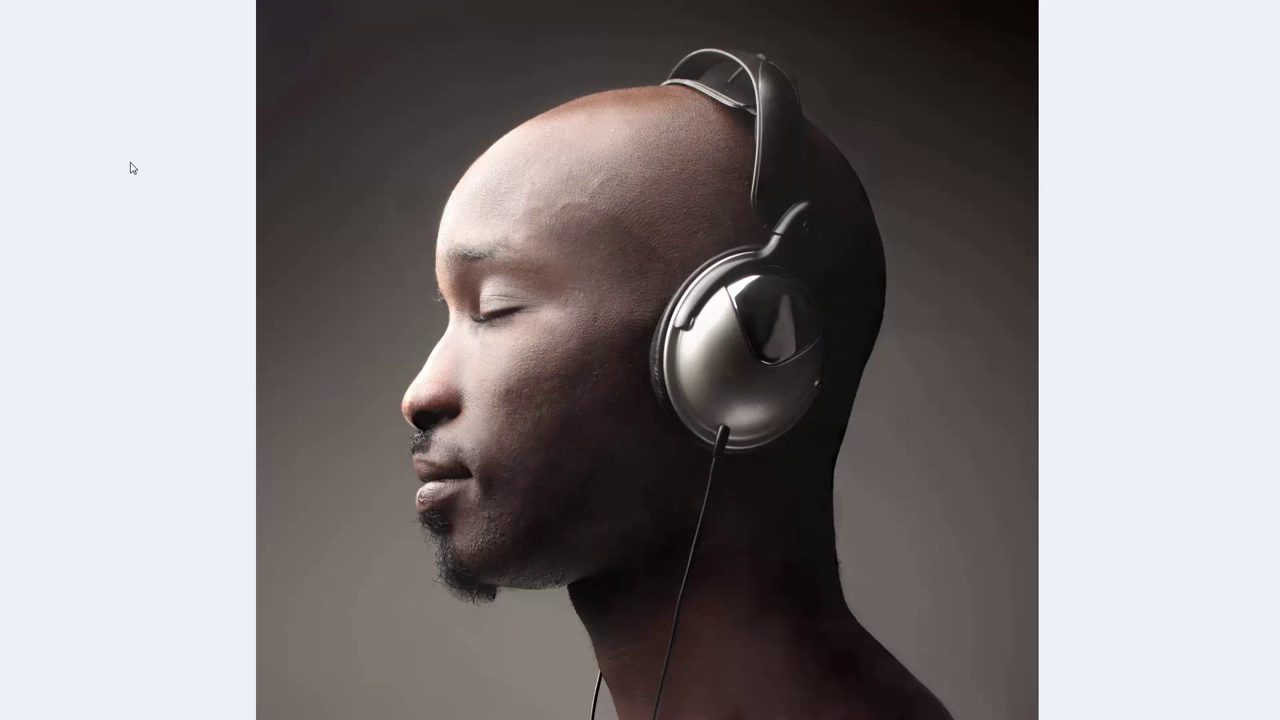
pyautogui.press('Right')
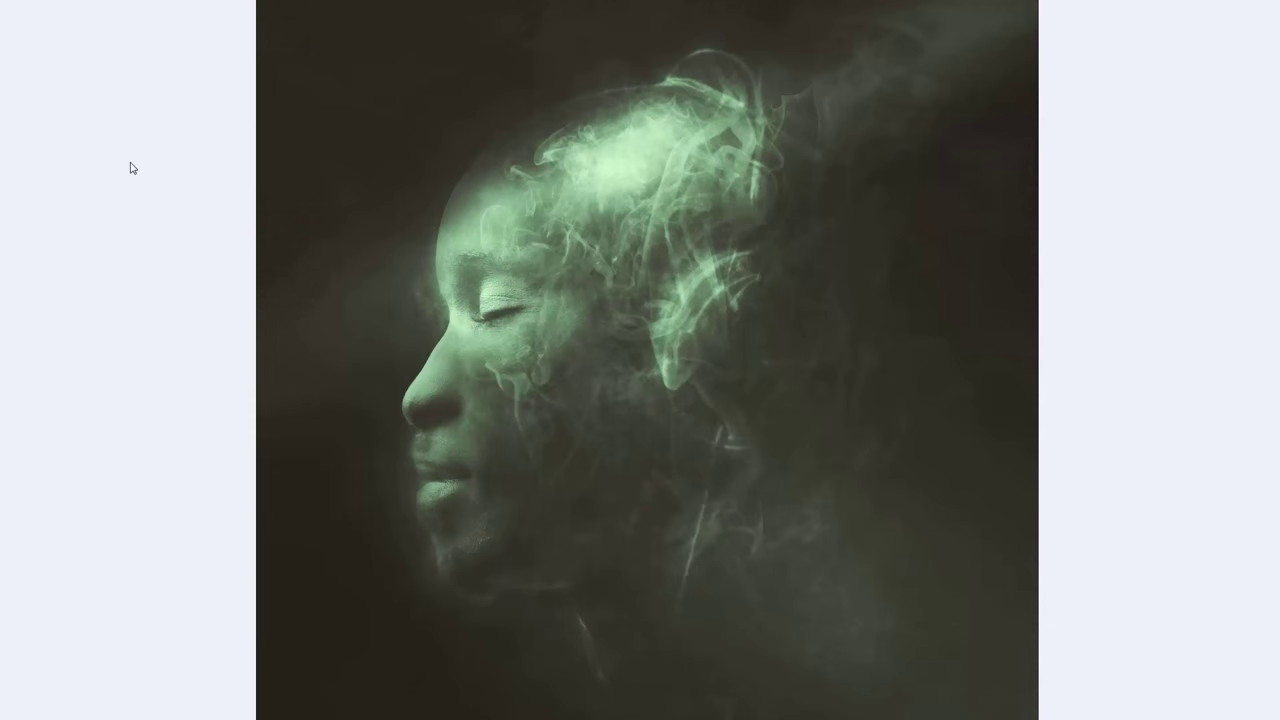
pyautogui.press('Right')
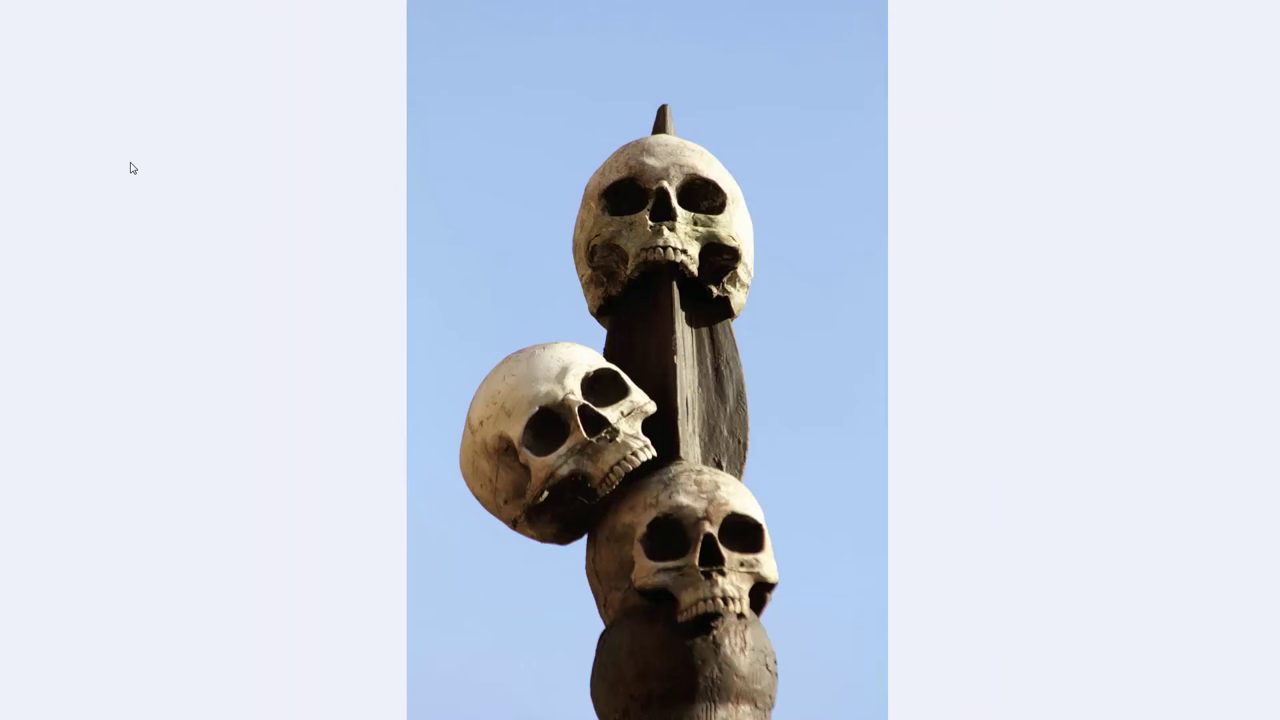
pyautogui.press('Right')
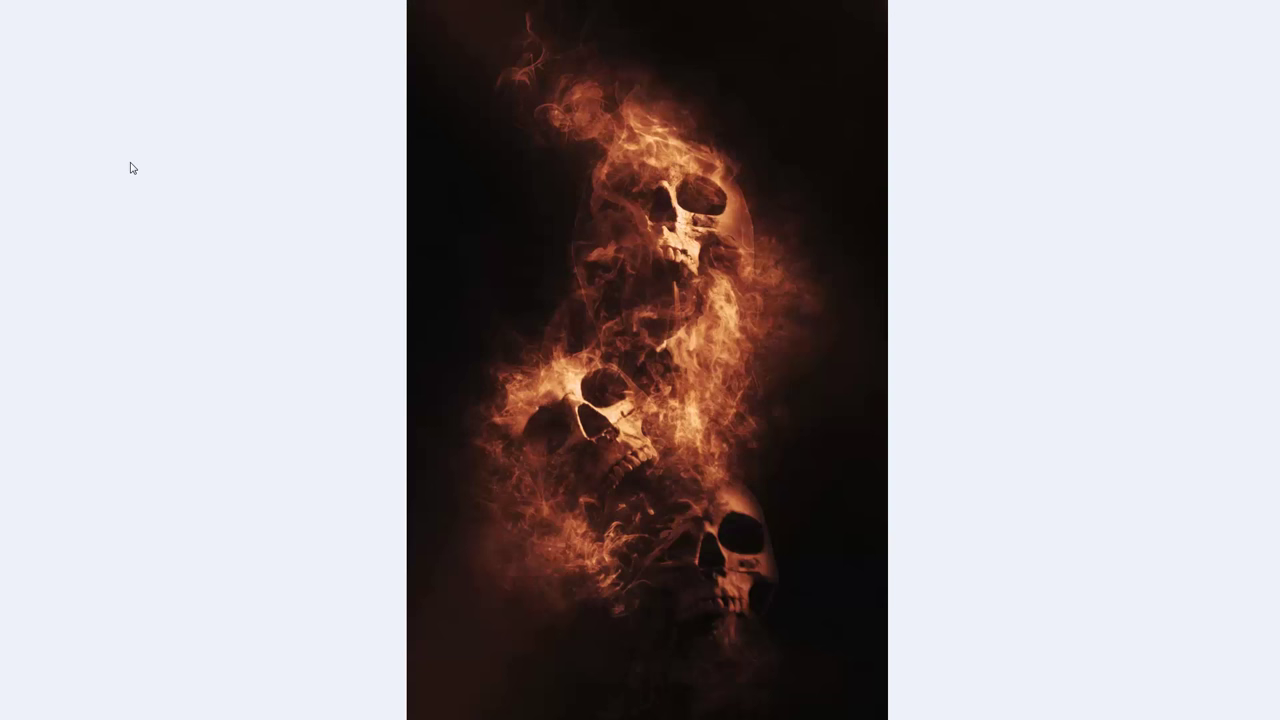
pyautogui.press('Right')
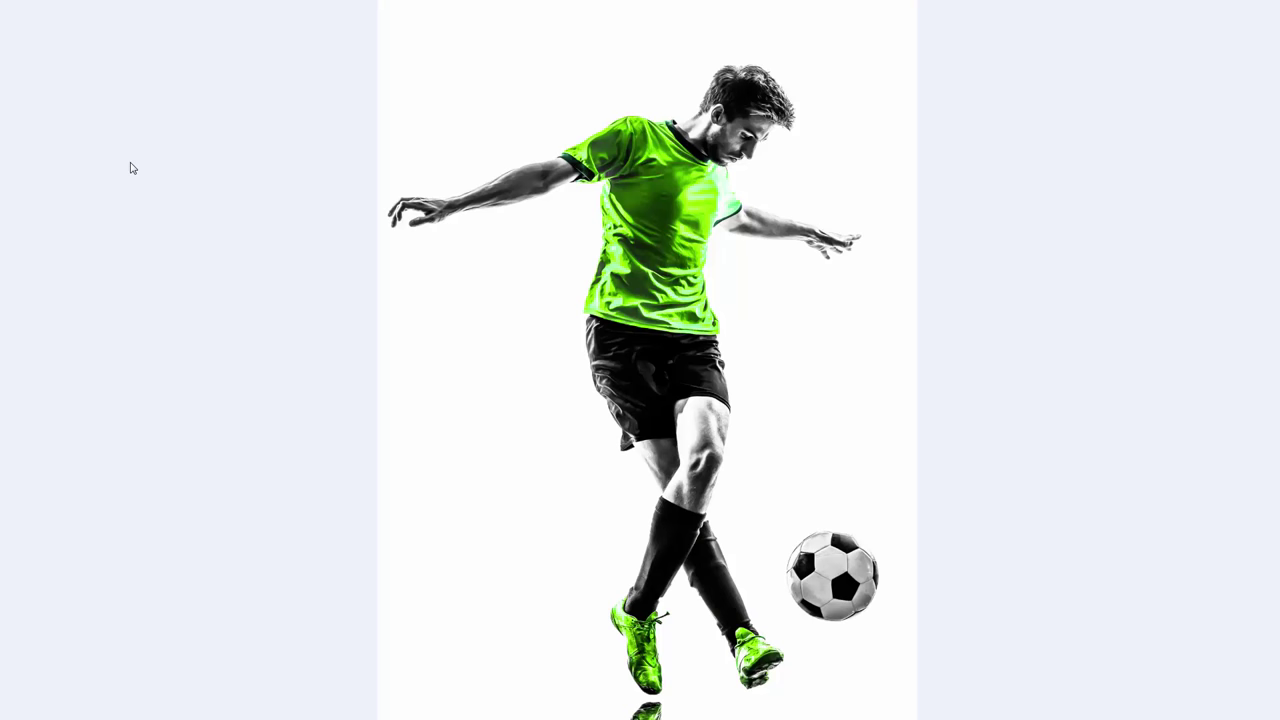
pyautogui.press('Right')
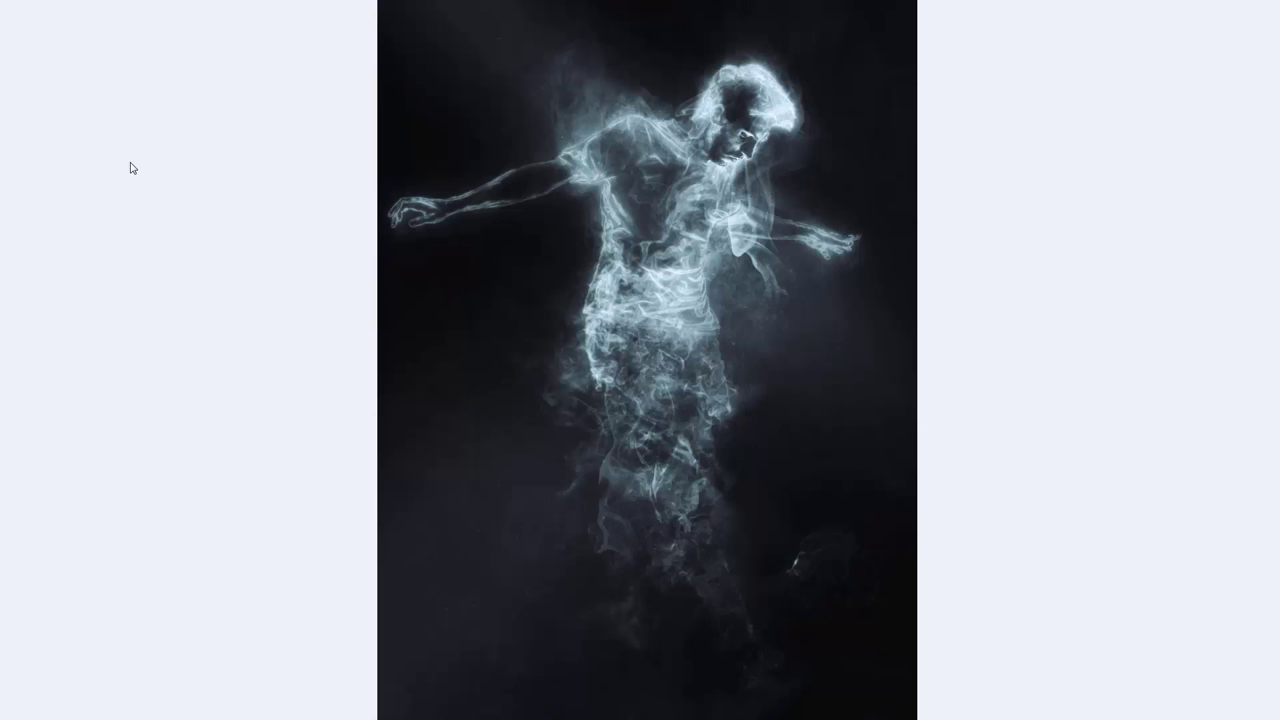
pyautogui.press('Right')
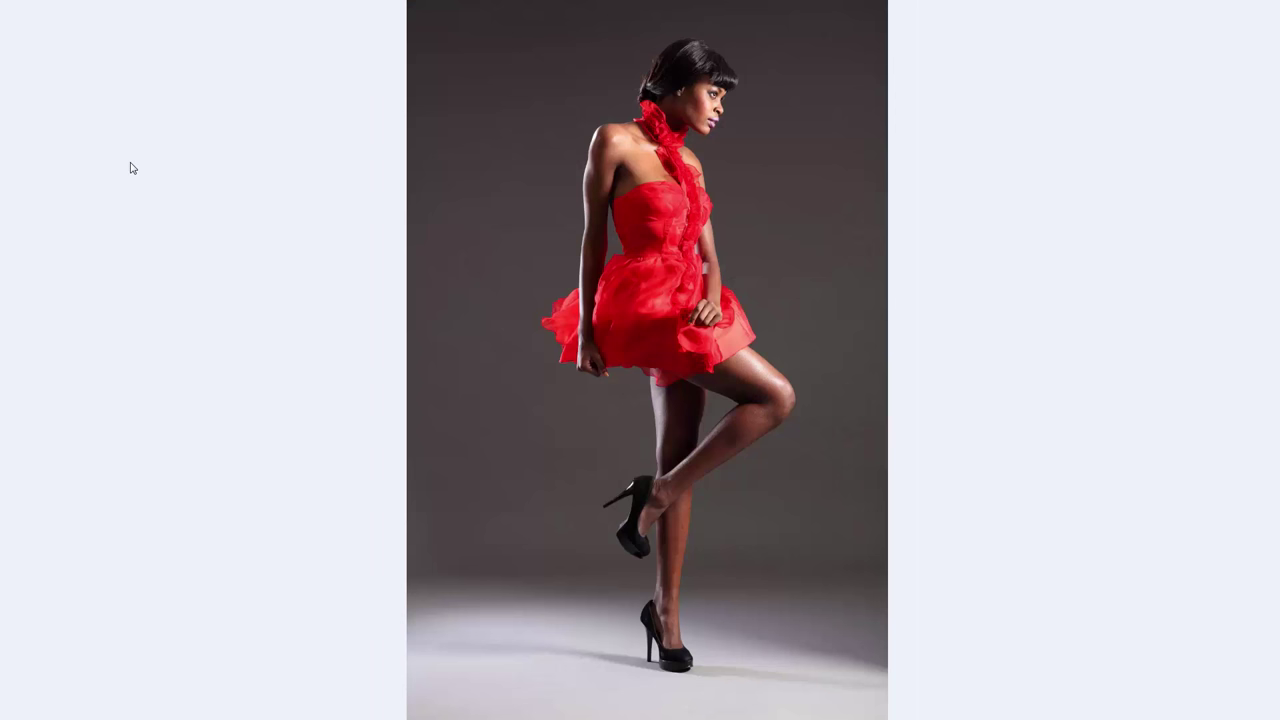
pyautogui.press('Right')
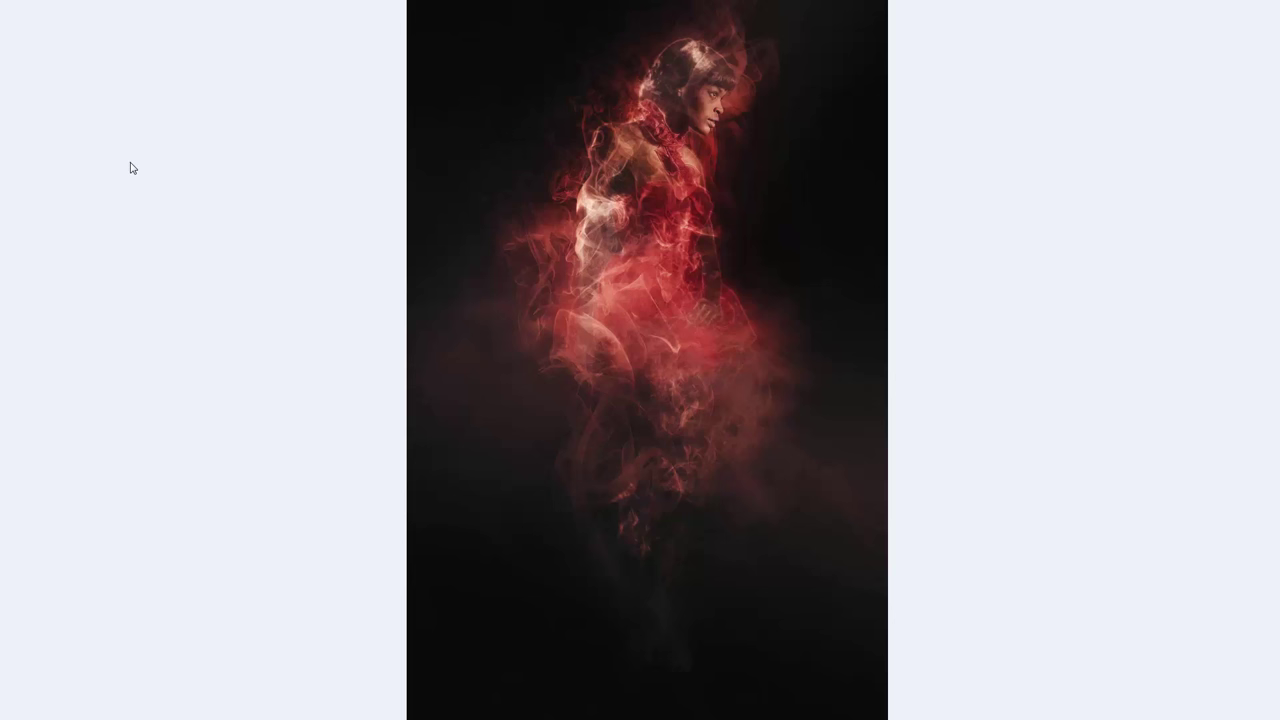
pyautogui.press('Right')
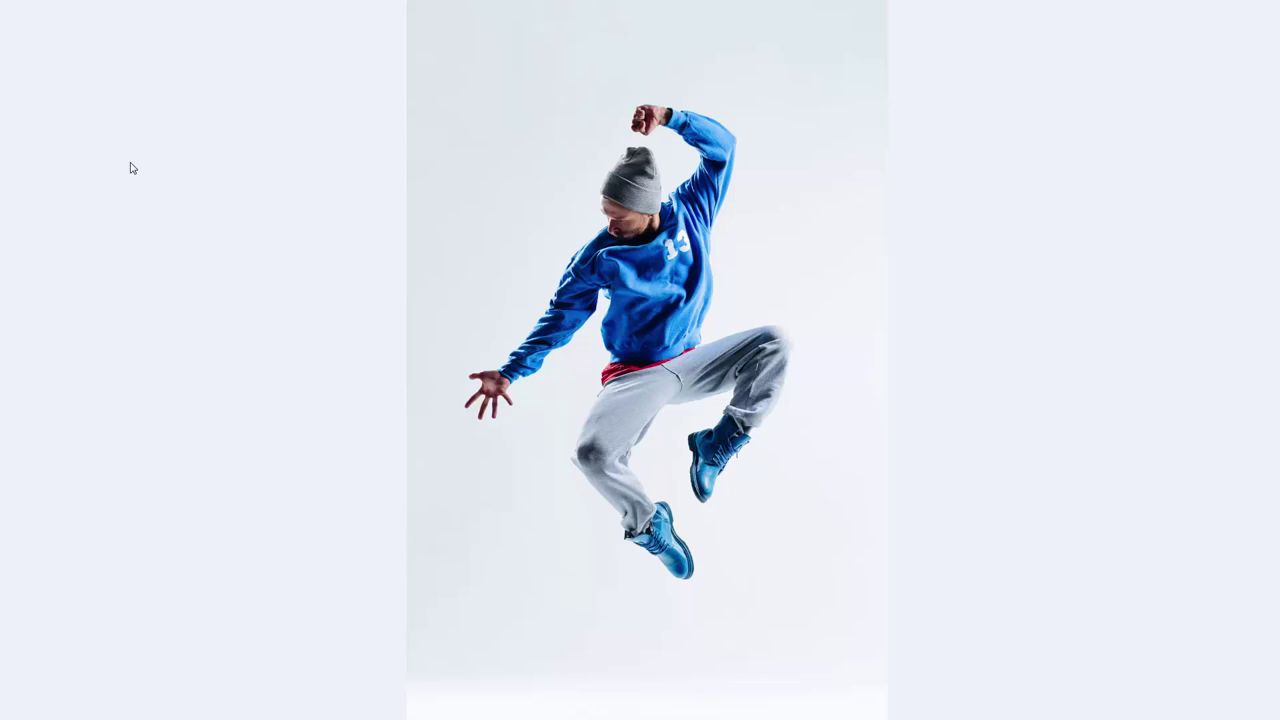
pyautogui.press('Right')
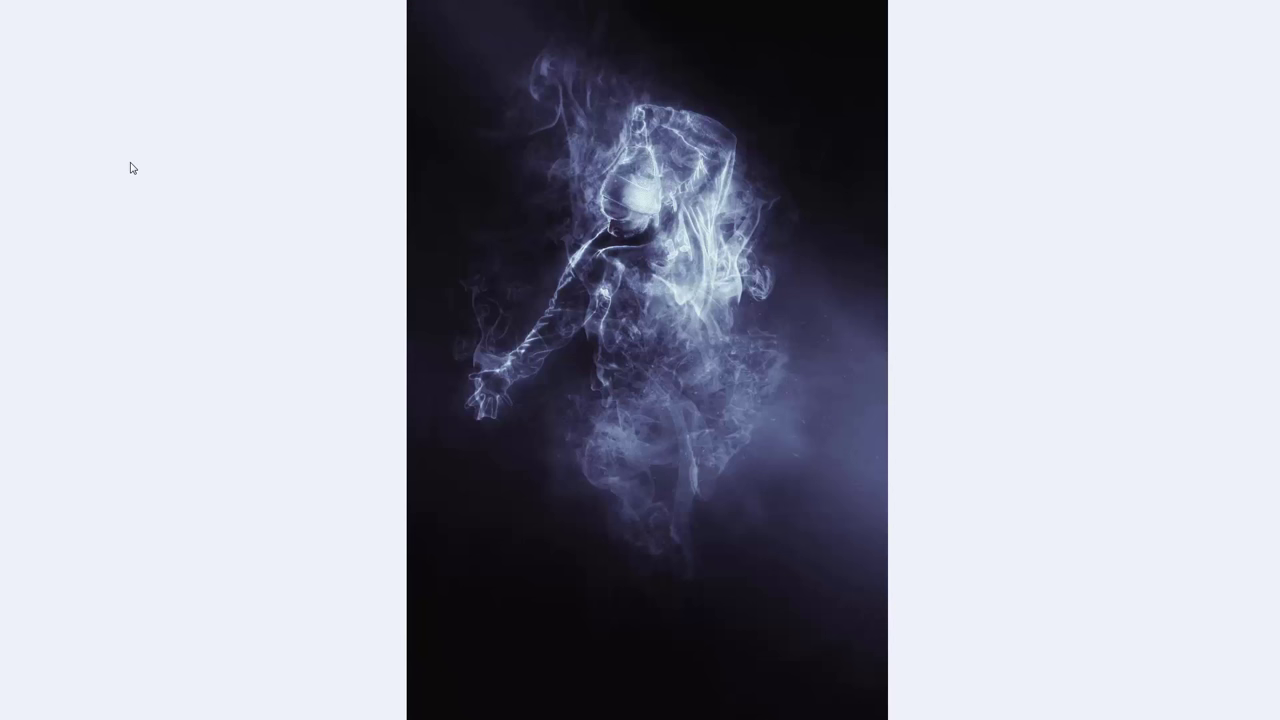
pyautogui.press('Right')
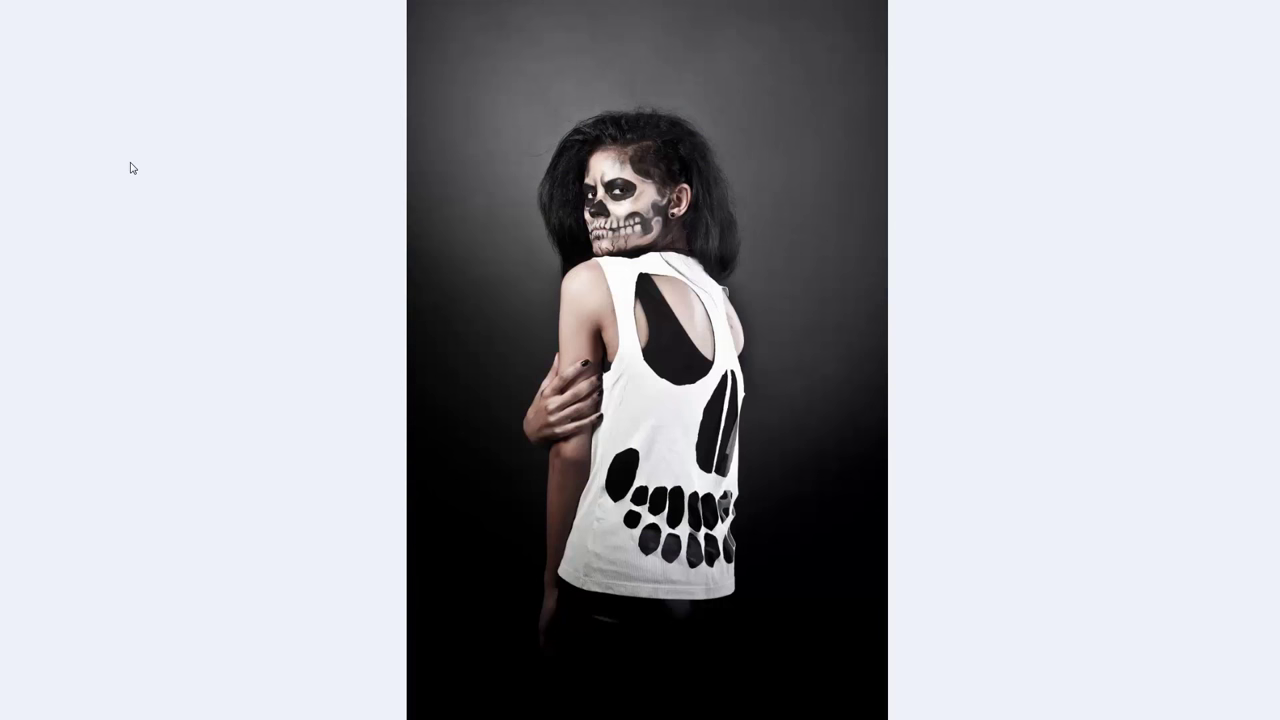
pyautogui.press('Right')
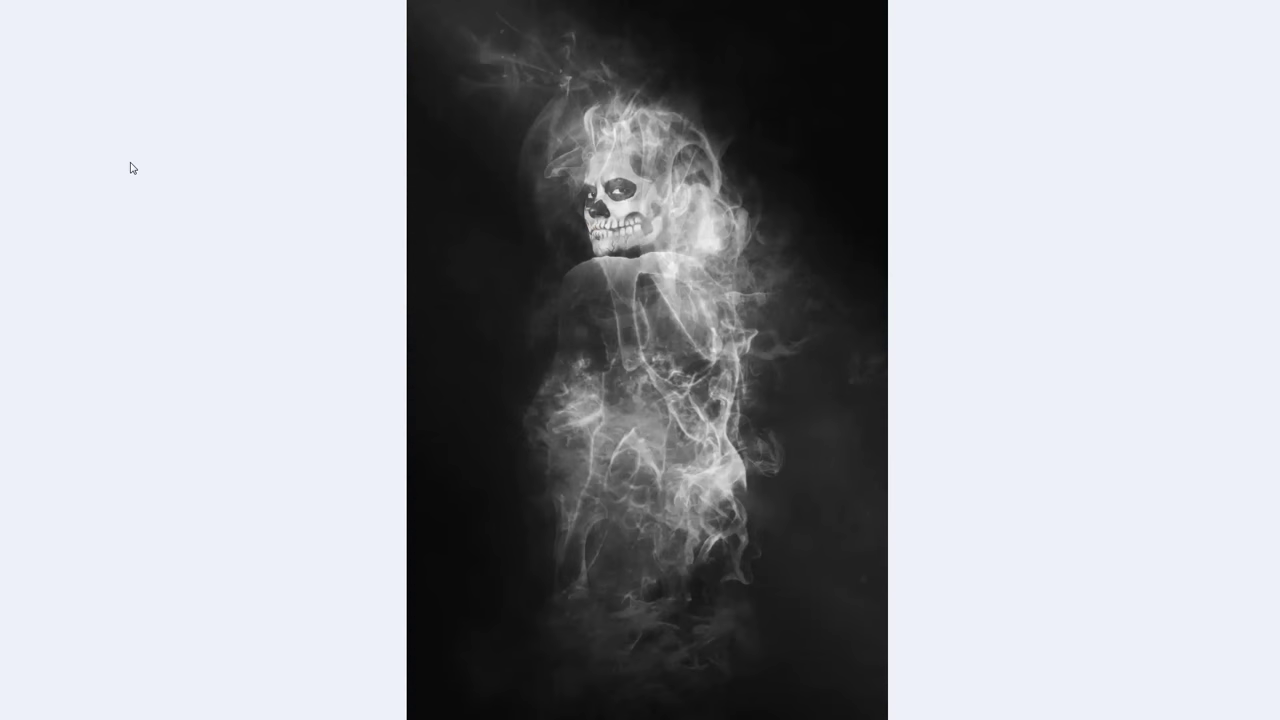
pyautogui.press('Right')
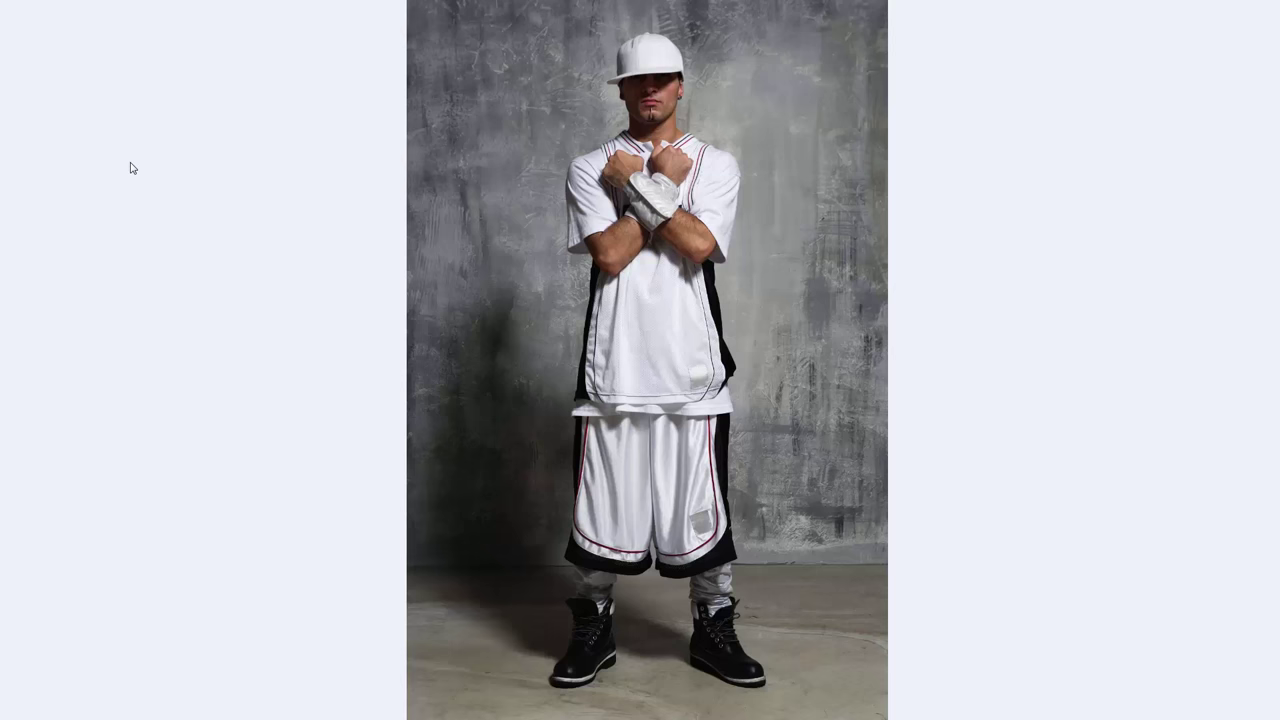
pyautogui.press('Right')
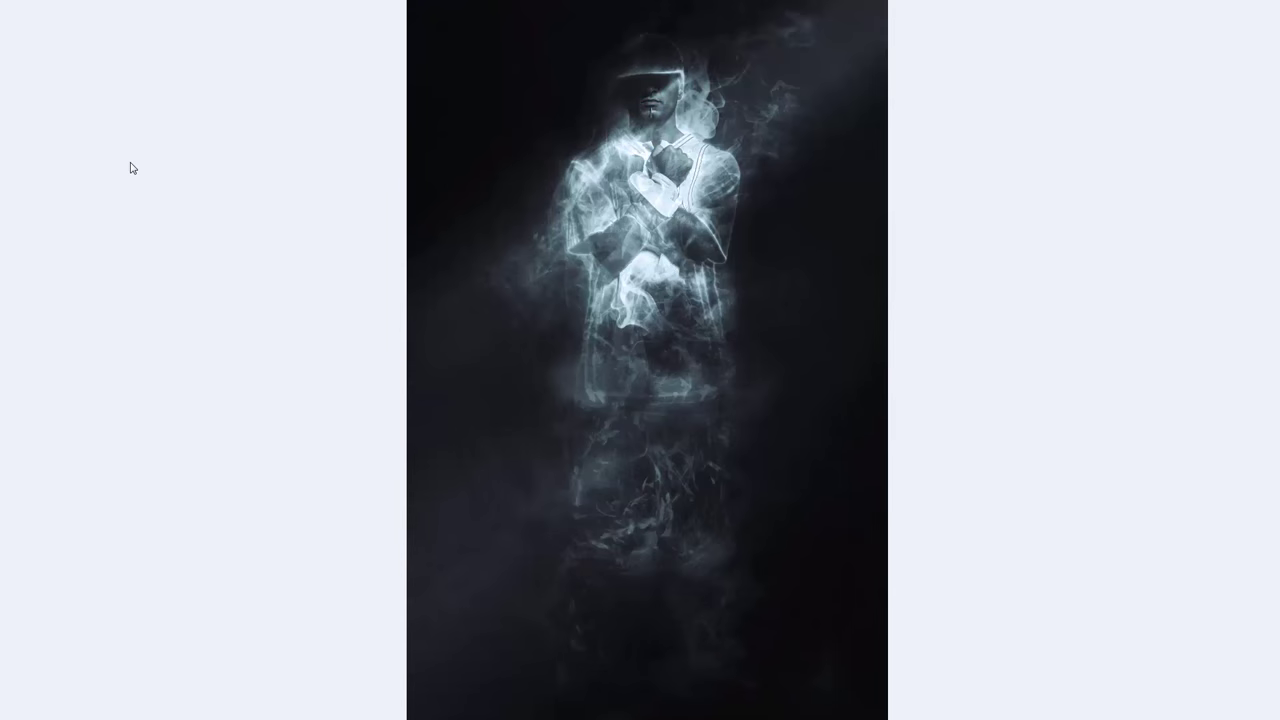
pyautogui.press('Right')
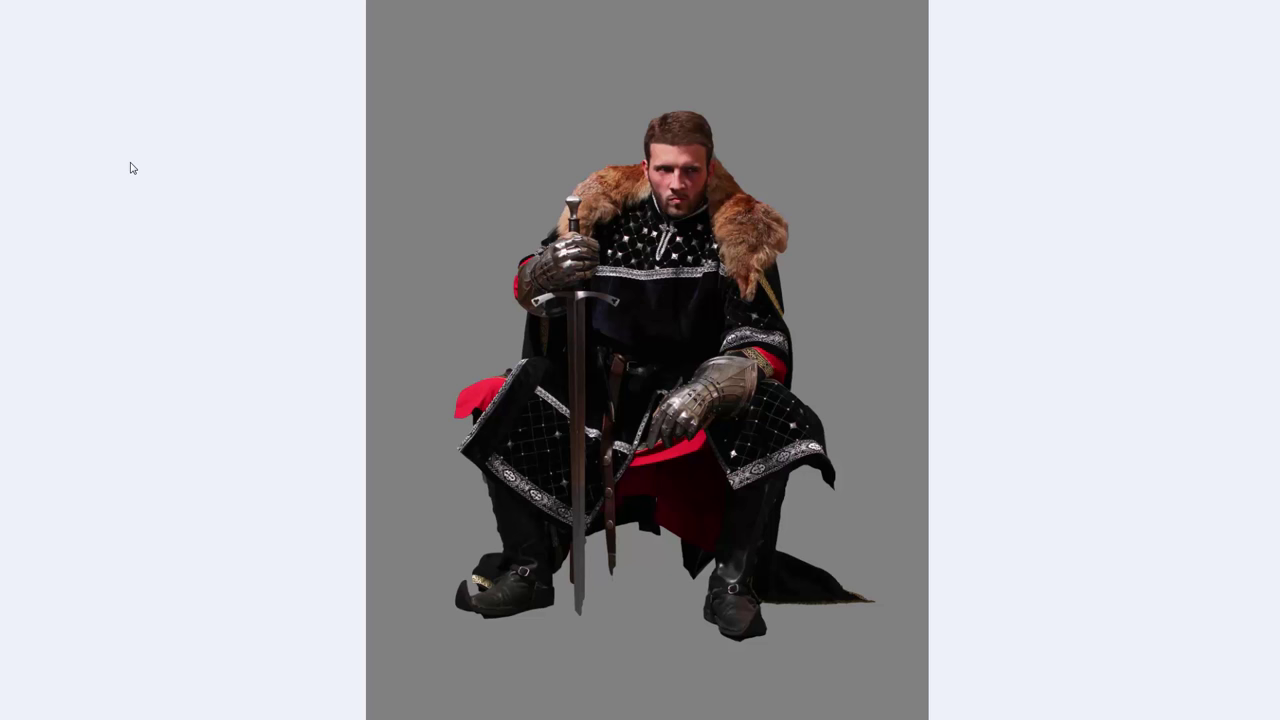
pyautogui.press('Right')
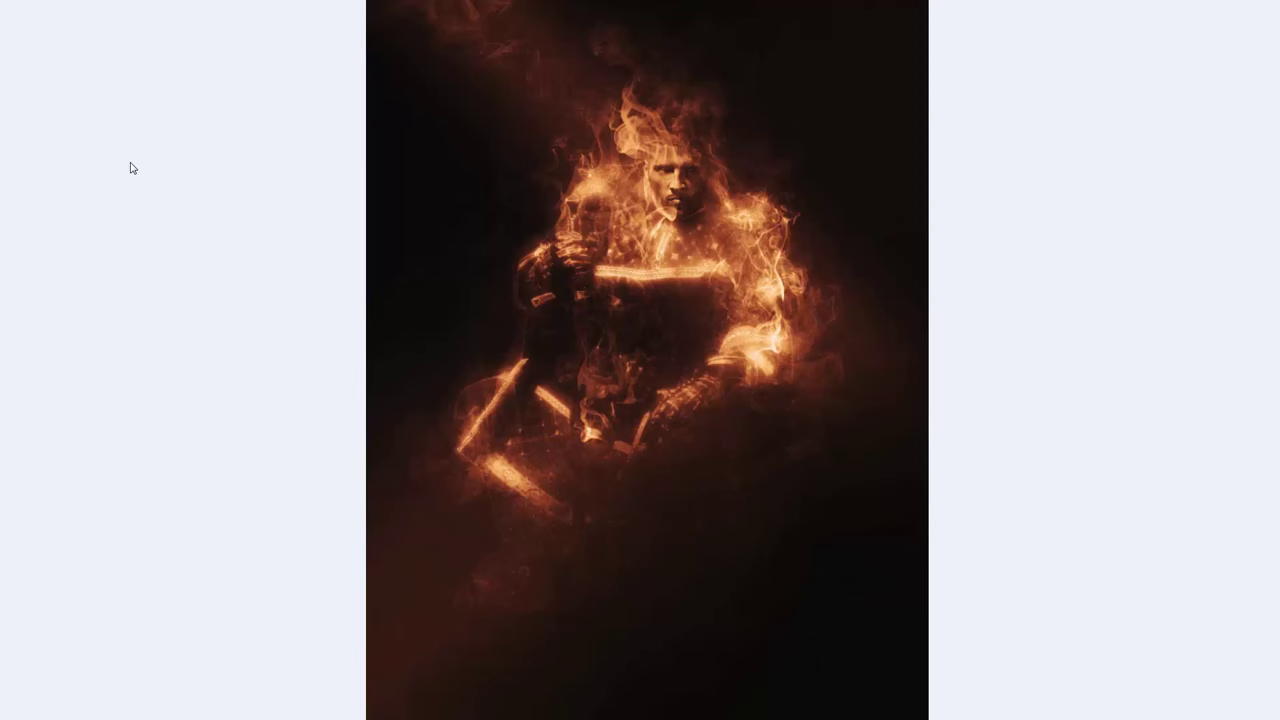
pyautogui.press('Right')
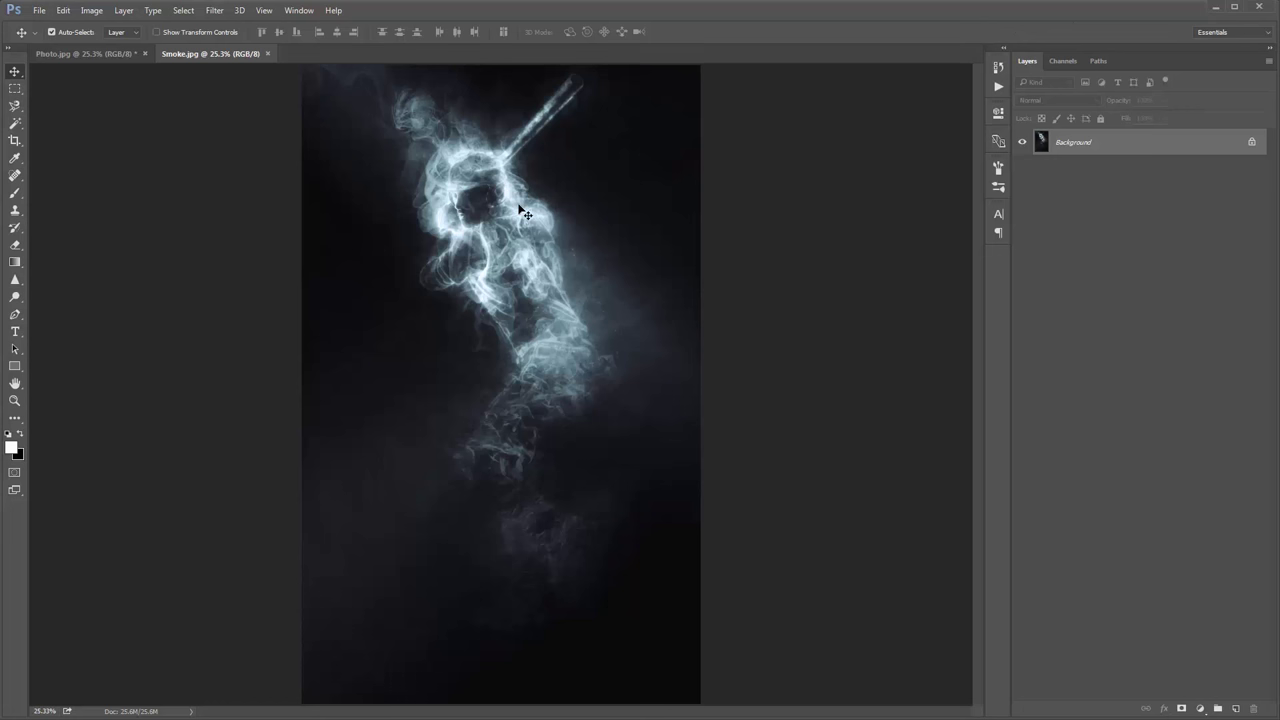
# Step: Close Smoke.jpg with Ctrl+W to leave Photo.jpg with its single Background layer showing
pyautogui.hotkey('ctrl', 'w')
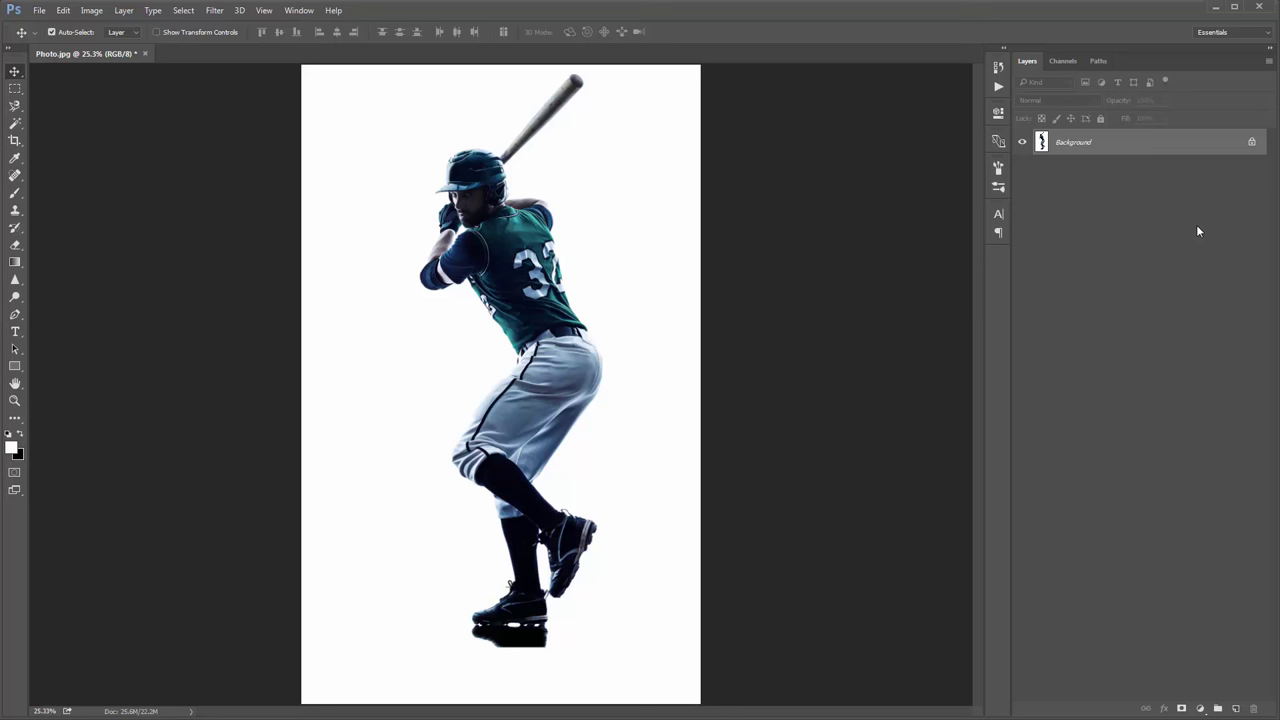
pyautogui.hotkey('ctrl', 'j')
pyautogui.click(1084, 168)
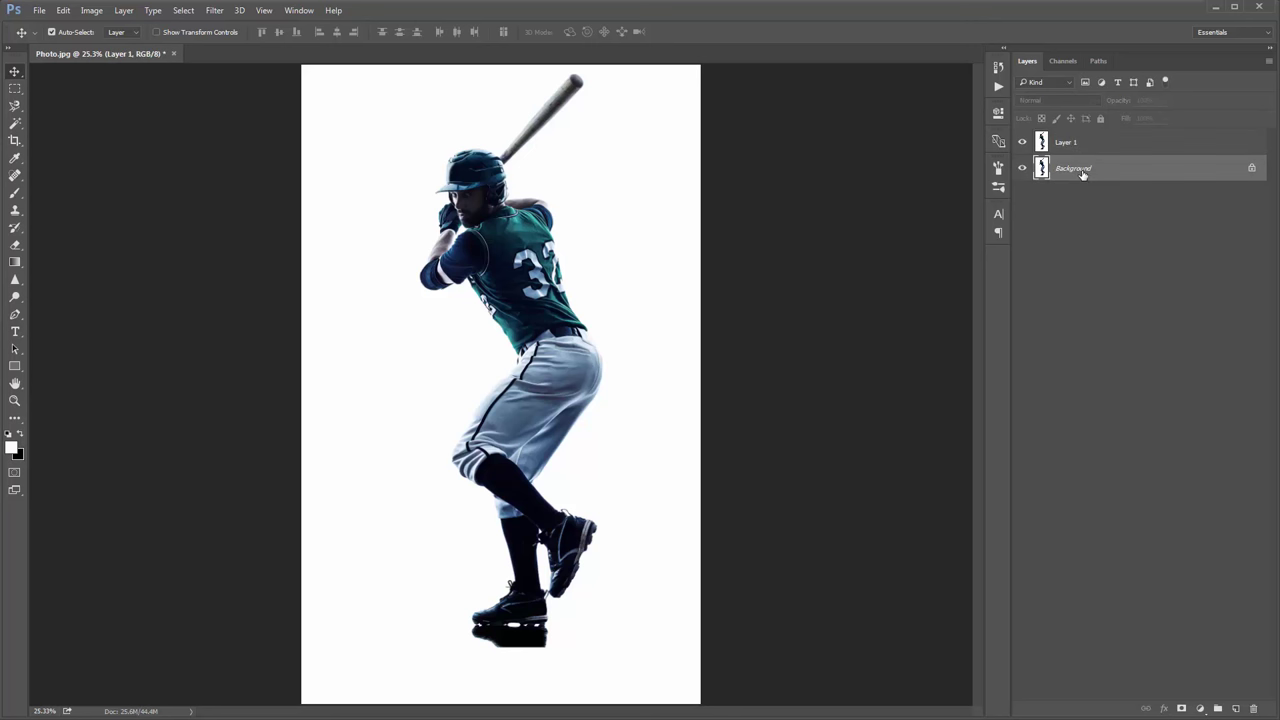
pyautogui.press('Delete')
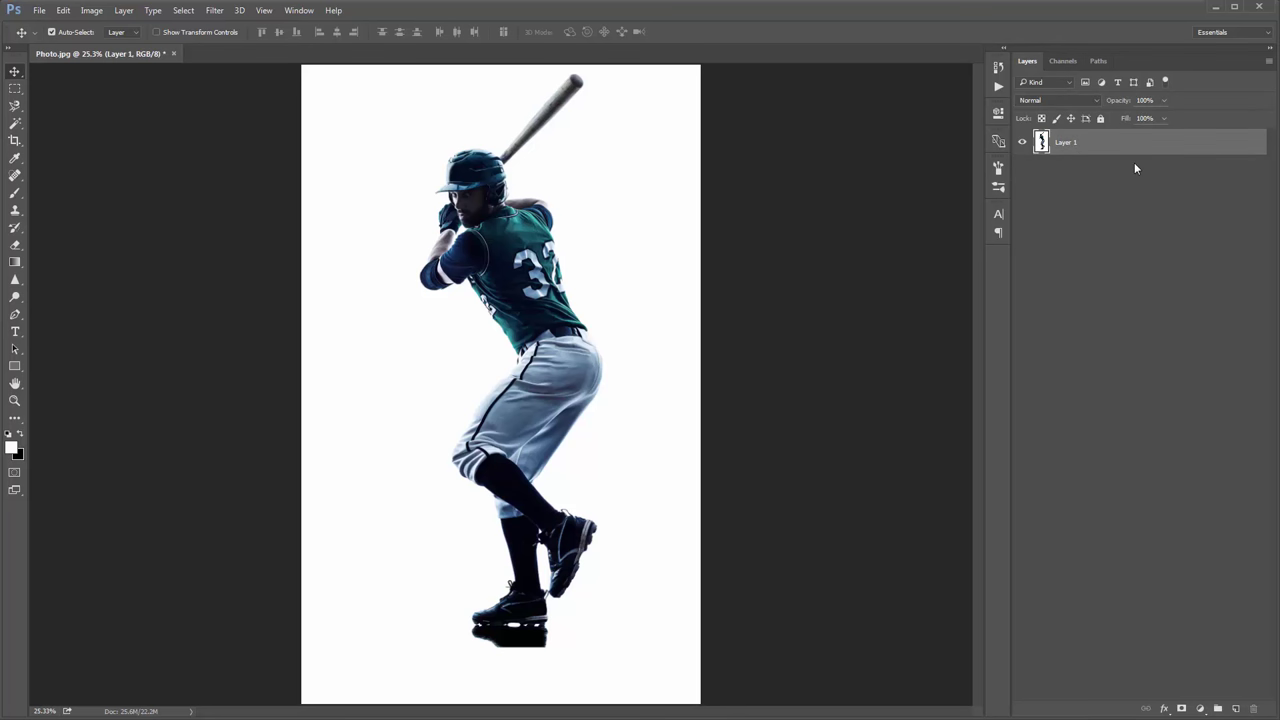
pyautogui.click(126, 11)
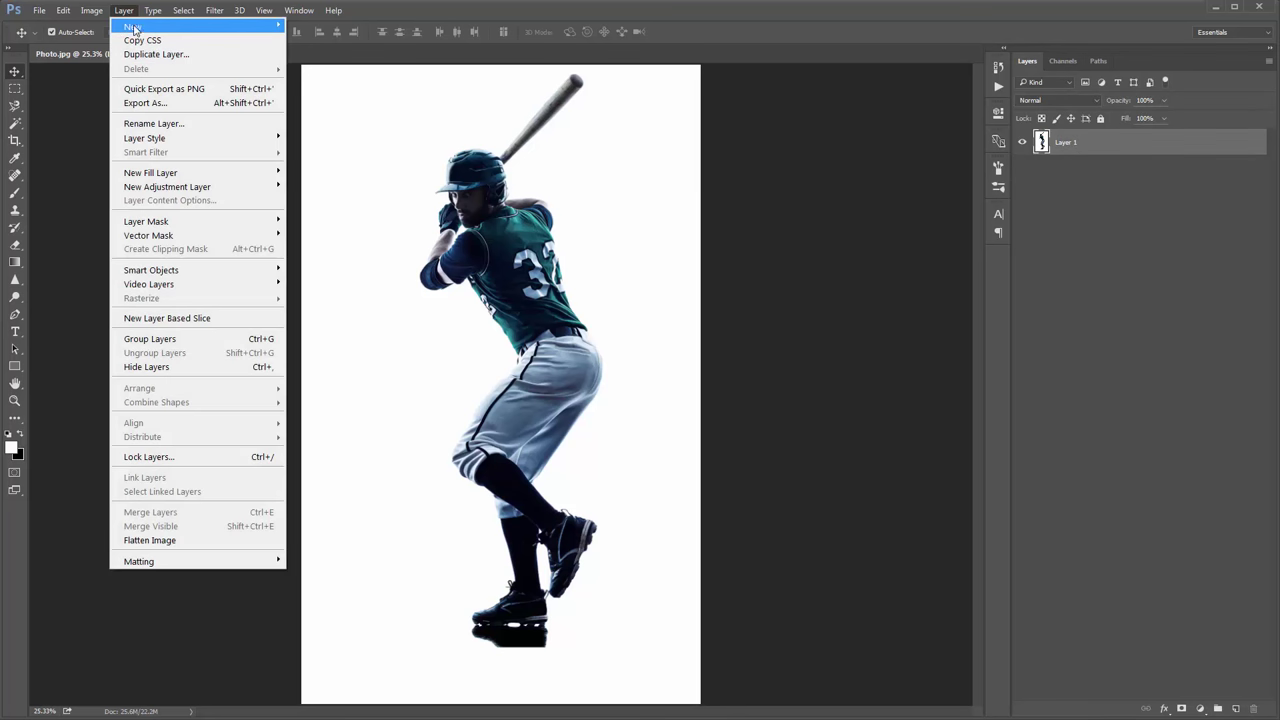
pyautogui.moveTo(135, 28)
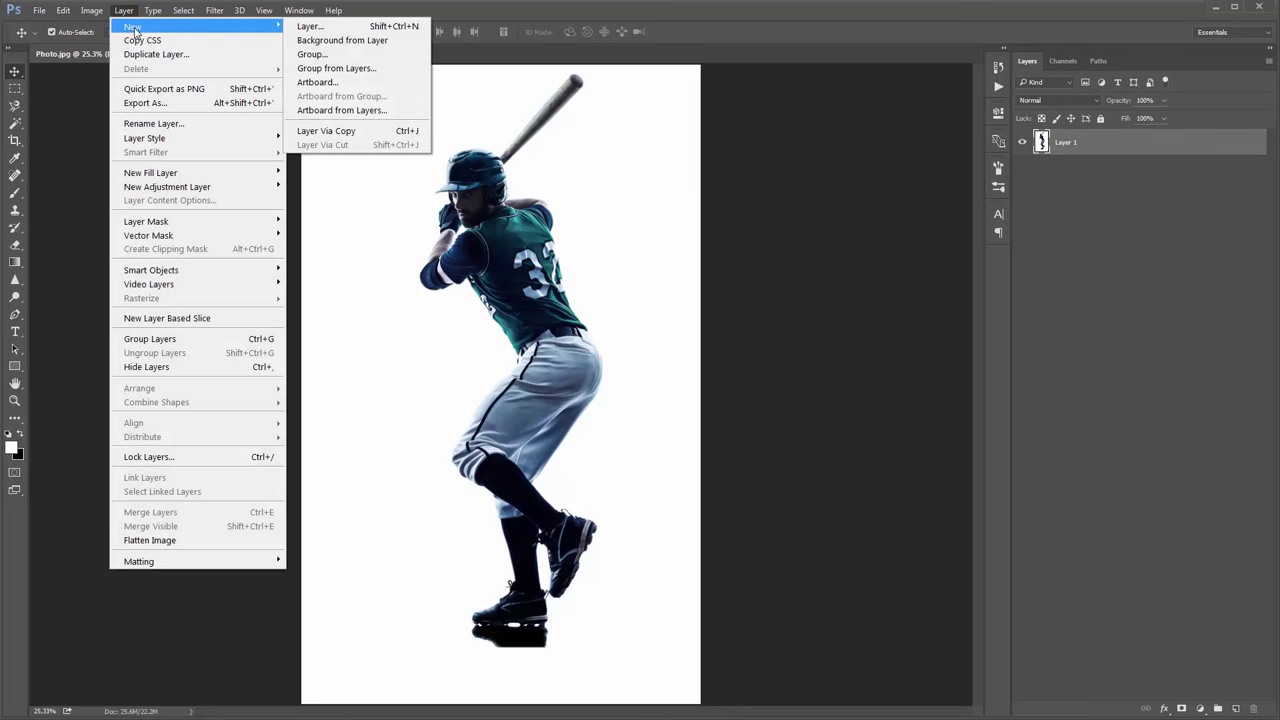
pyautogui.click(350, 40)
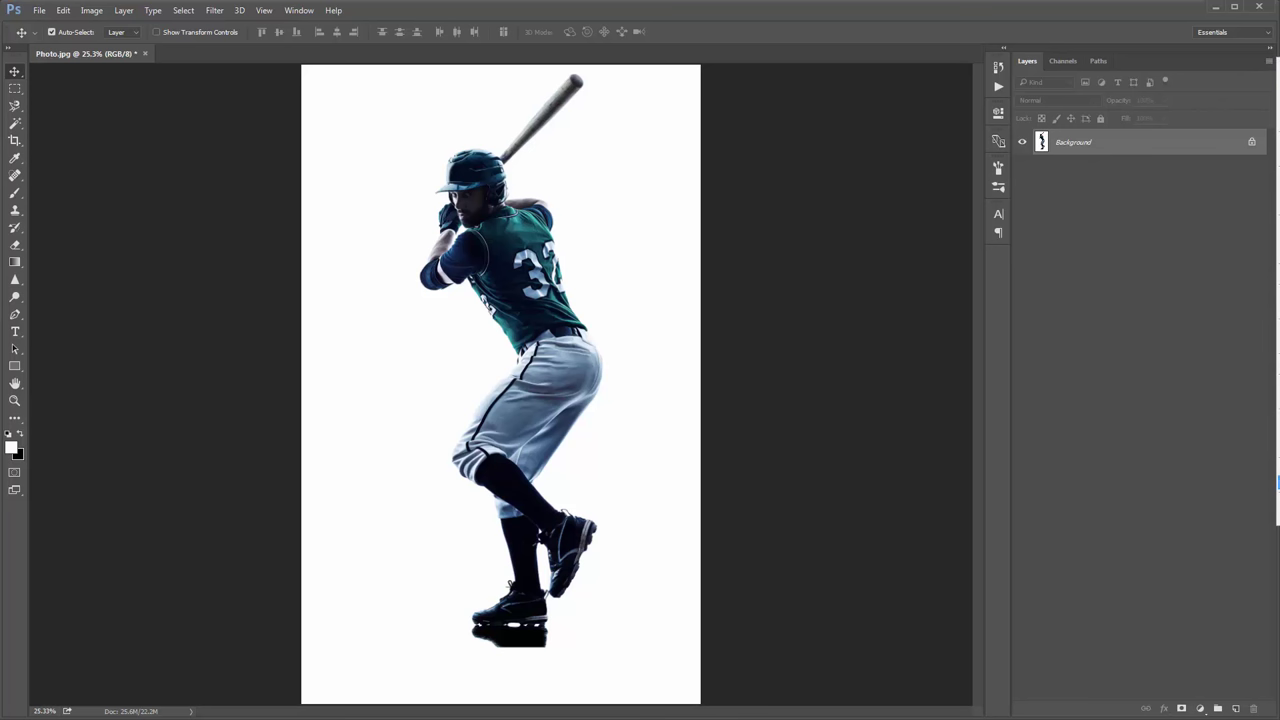
pyautogui.moveTo(610, 156); pyautogui.dragTo(652, 126)
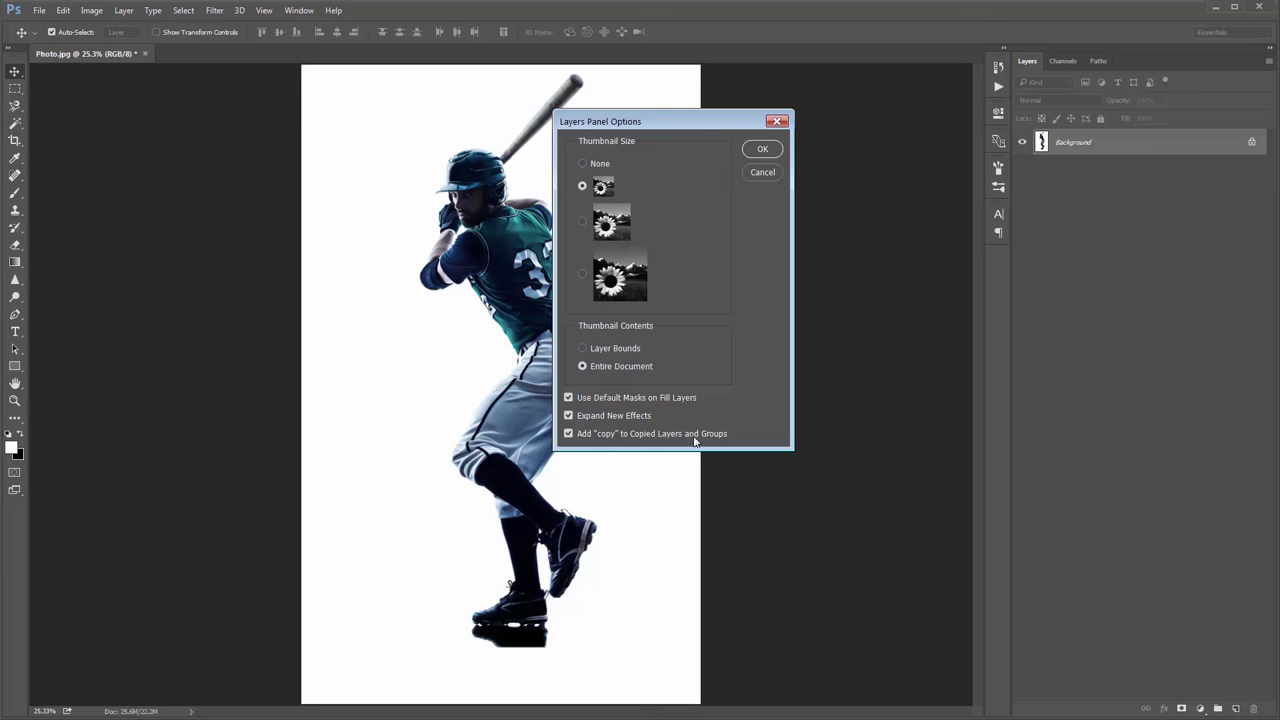
pyautogui.click(759, 150)
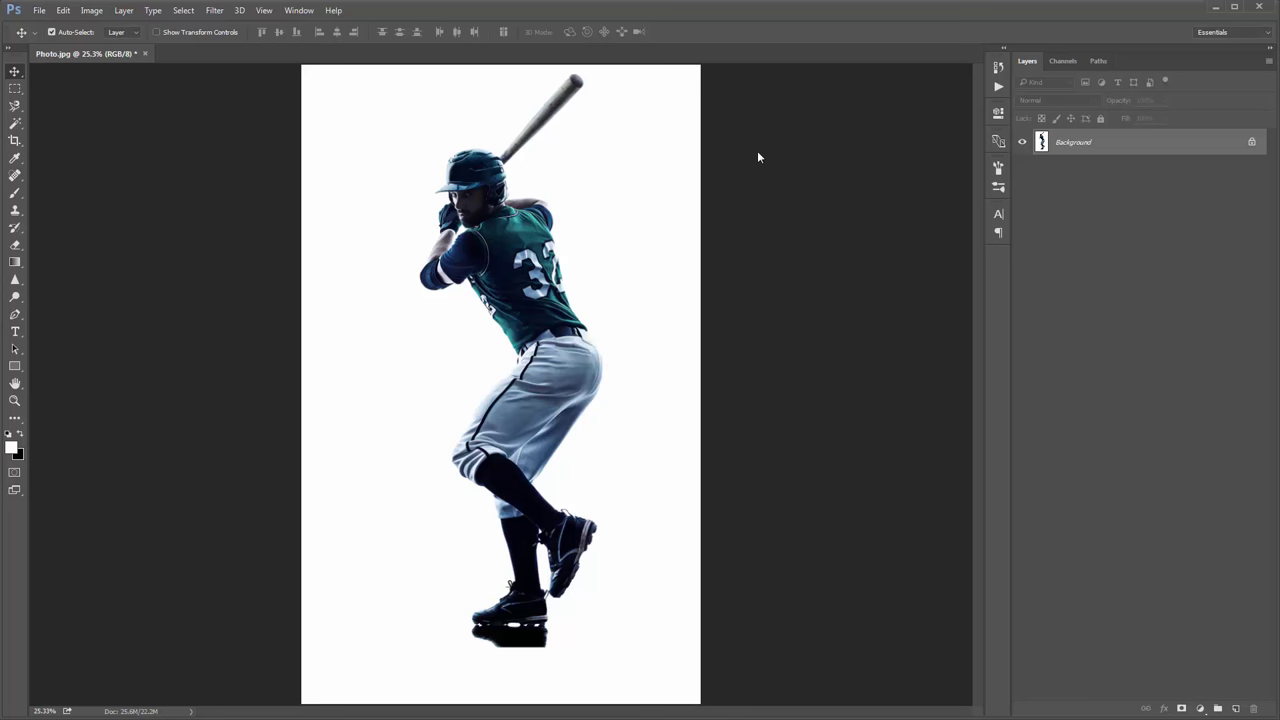
pyautogui.click(91, 10)
pyautogui.moveTo(98, 33)
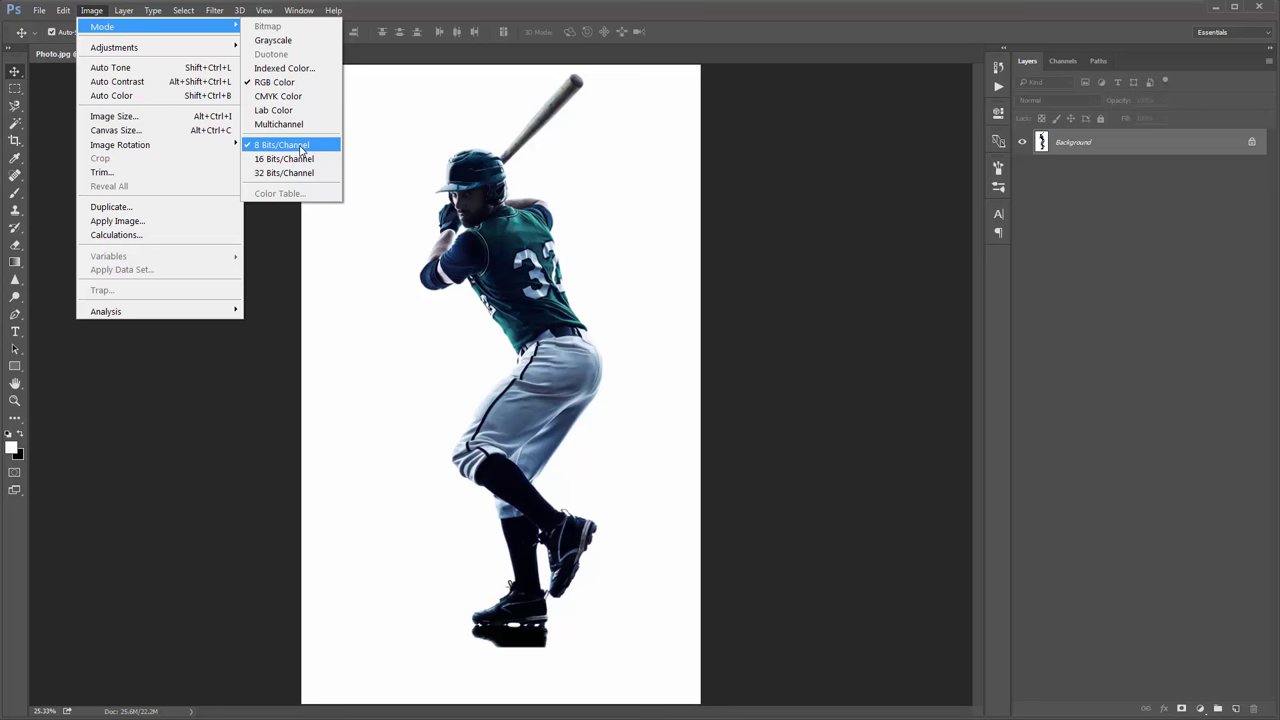
pyautogui.click(145, 117)
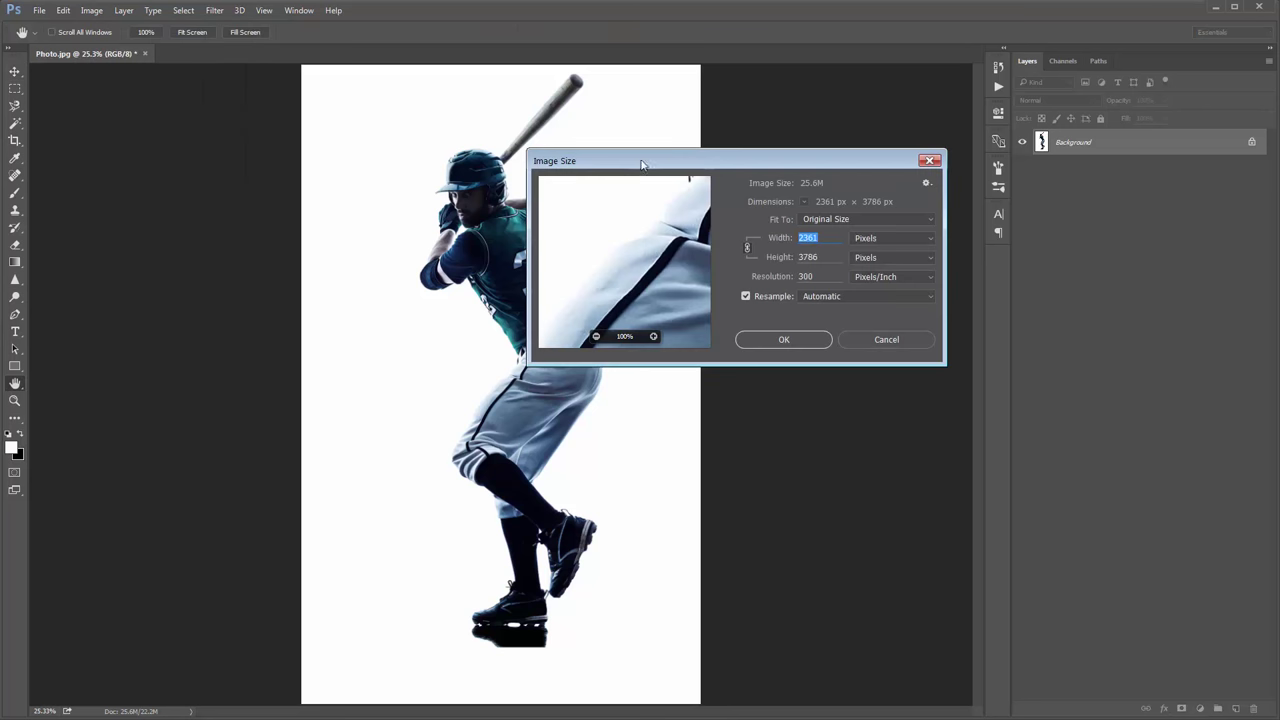
pyautogui.moveTo(643, 165); pyautogui.dragTo(639, 139)
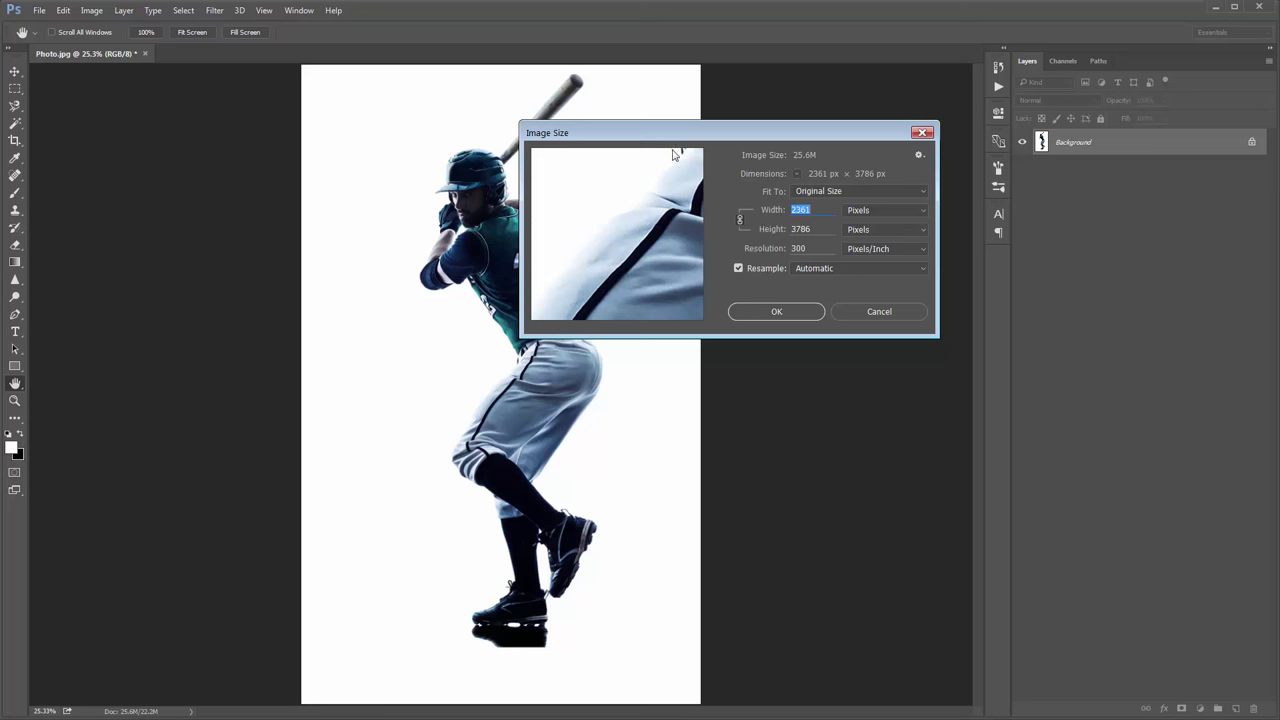
pyautogui.press('Tab')
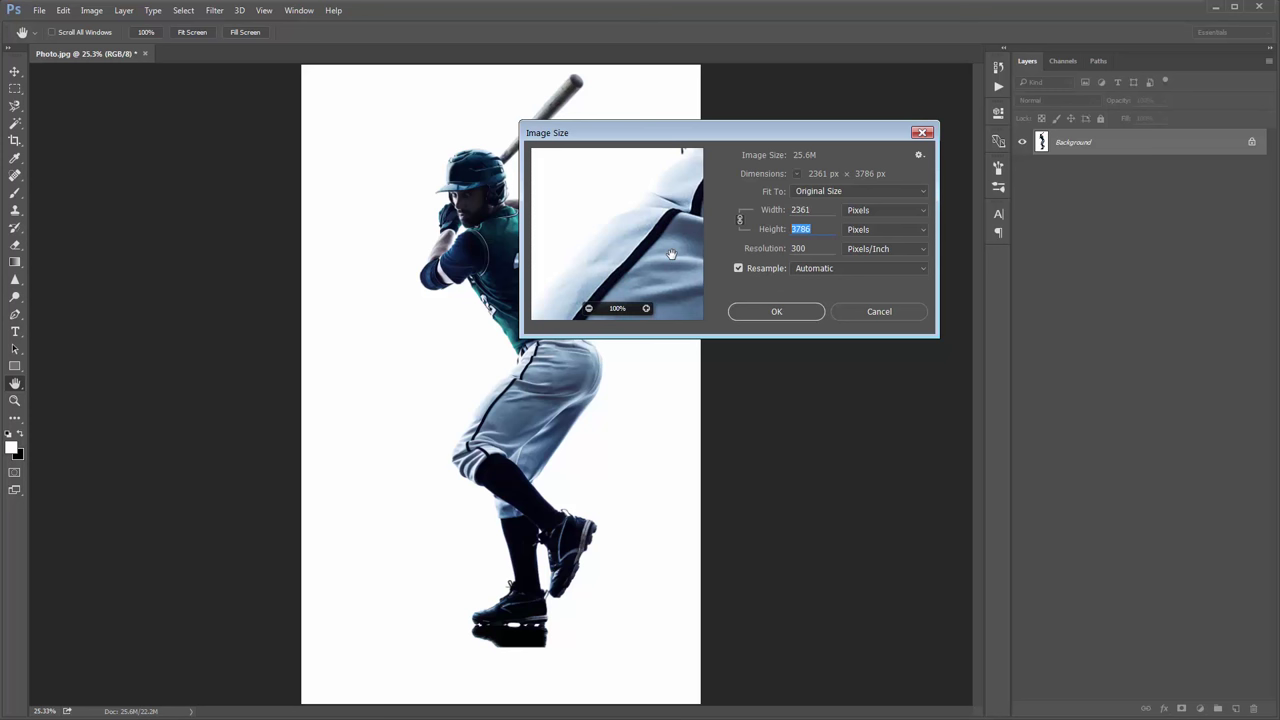
pyautogui.click(809, 210)
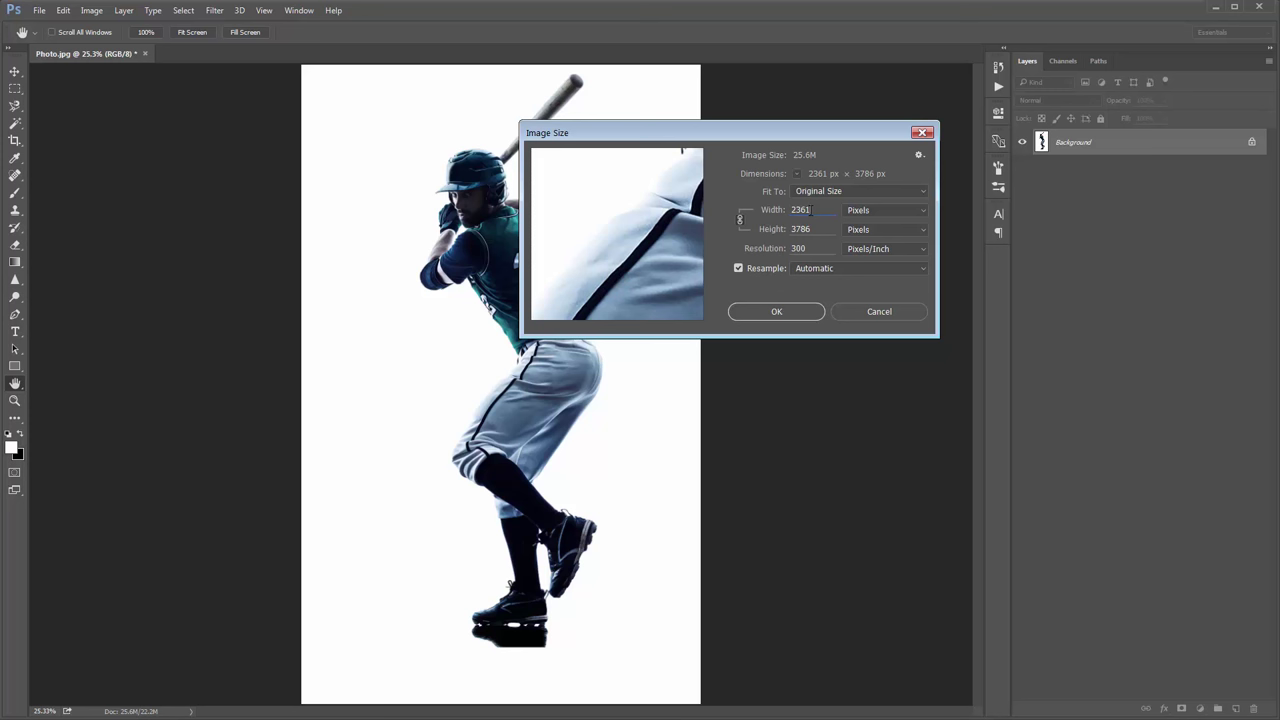
pyautogui.click(895, 309)
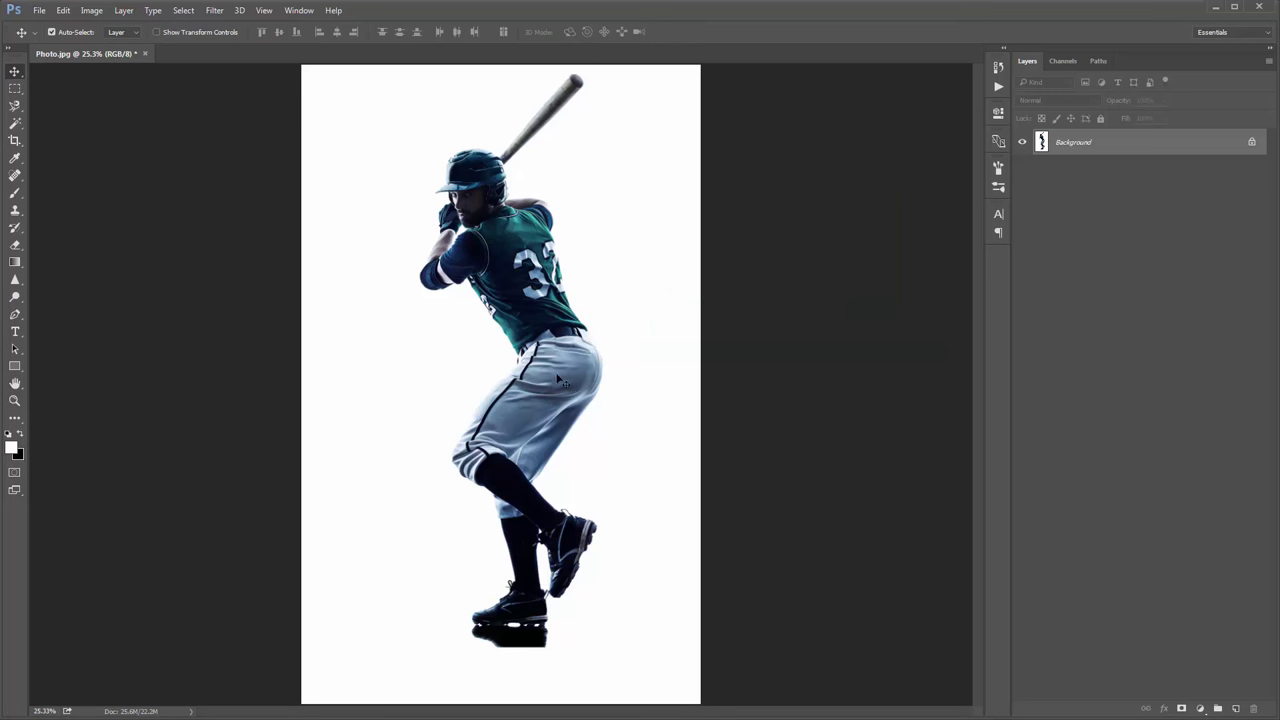
# Step: Magic Wand-select the white background around the player, Shift-adding remaining white areas
pyautogui.press('w')
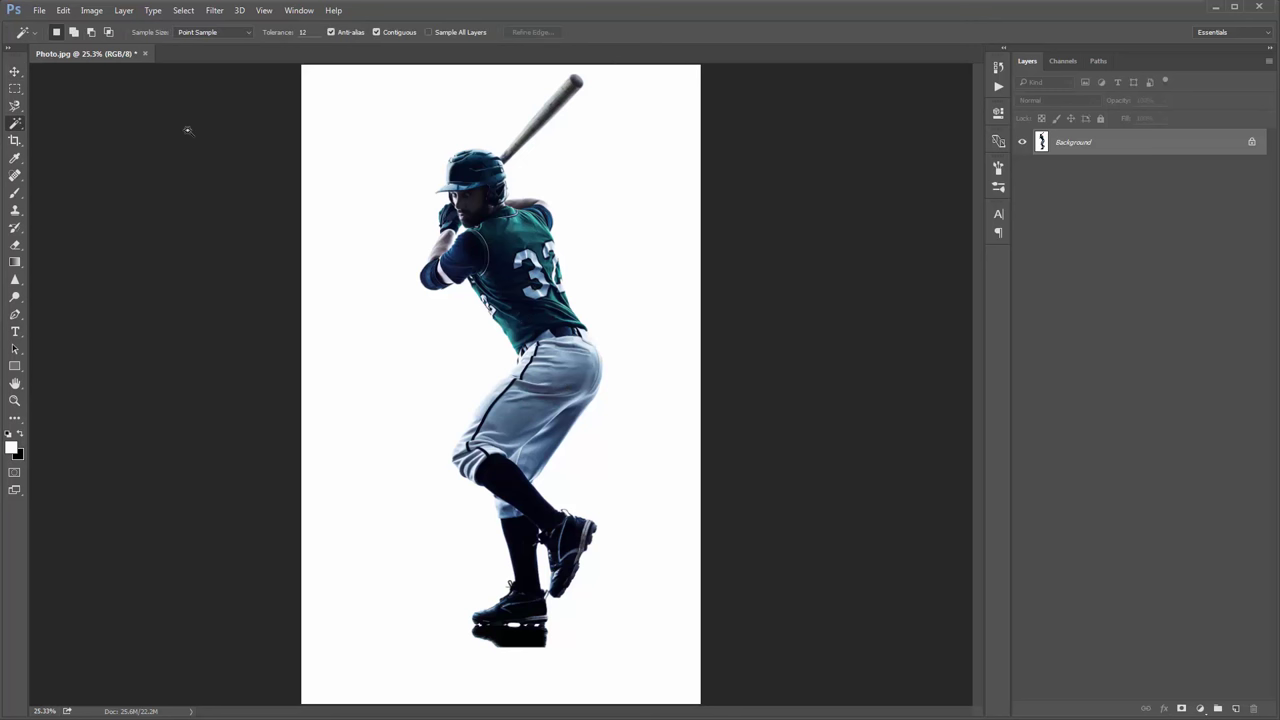
pyautogui.click(17, 124)
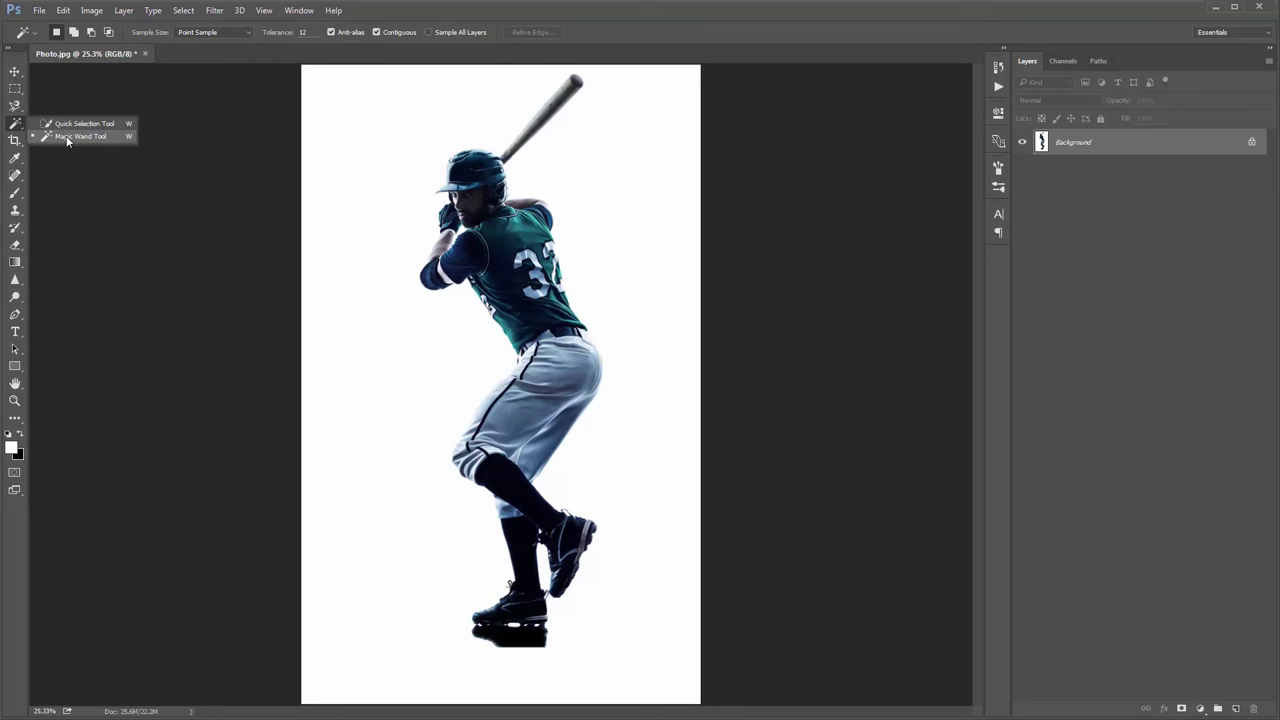
pyautogui.click(116, 140)
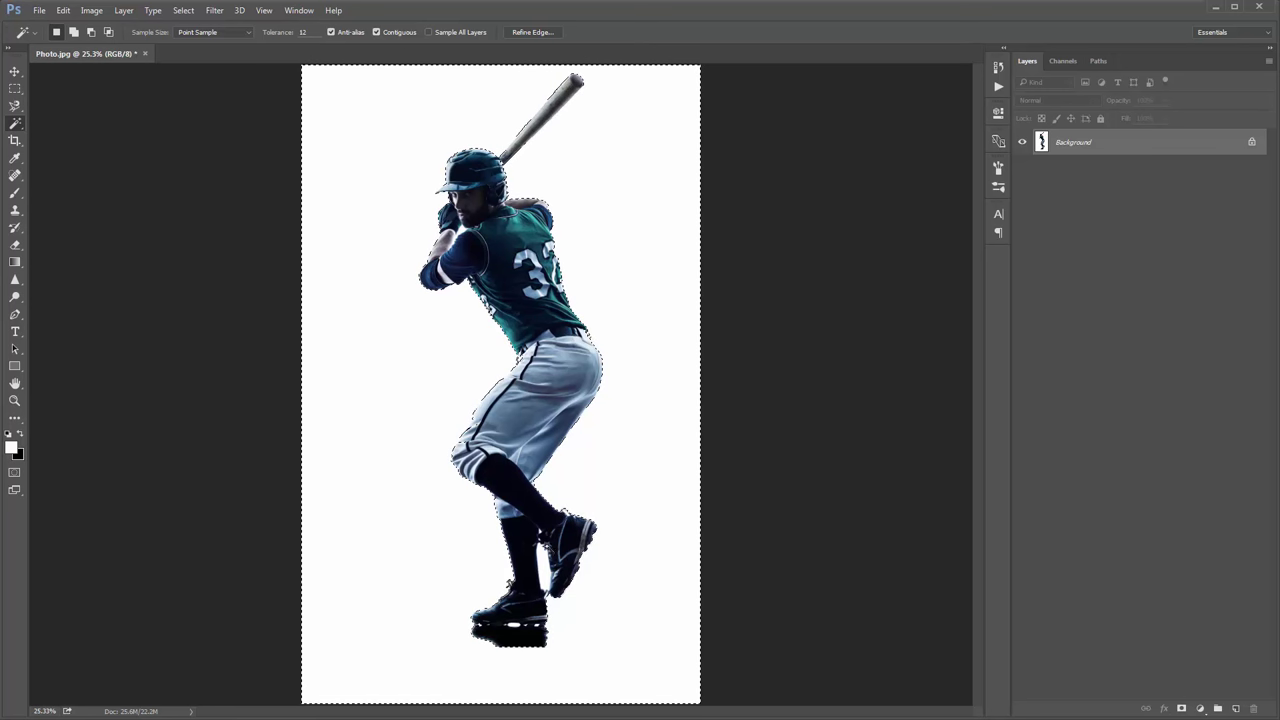
pyautogui.press('shift')
pyautogui.keyDown('shift'); pyautogui.click(438, 395); pyautogui.keyUp('shift')
pyautogui.press('shift')
# Step: Create a new empty layer named 'brush' above the Background
pyautogui.click(124, 10)
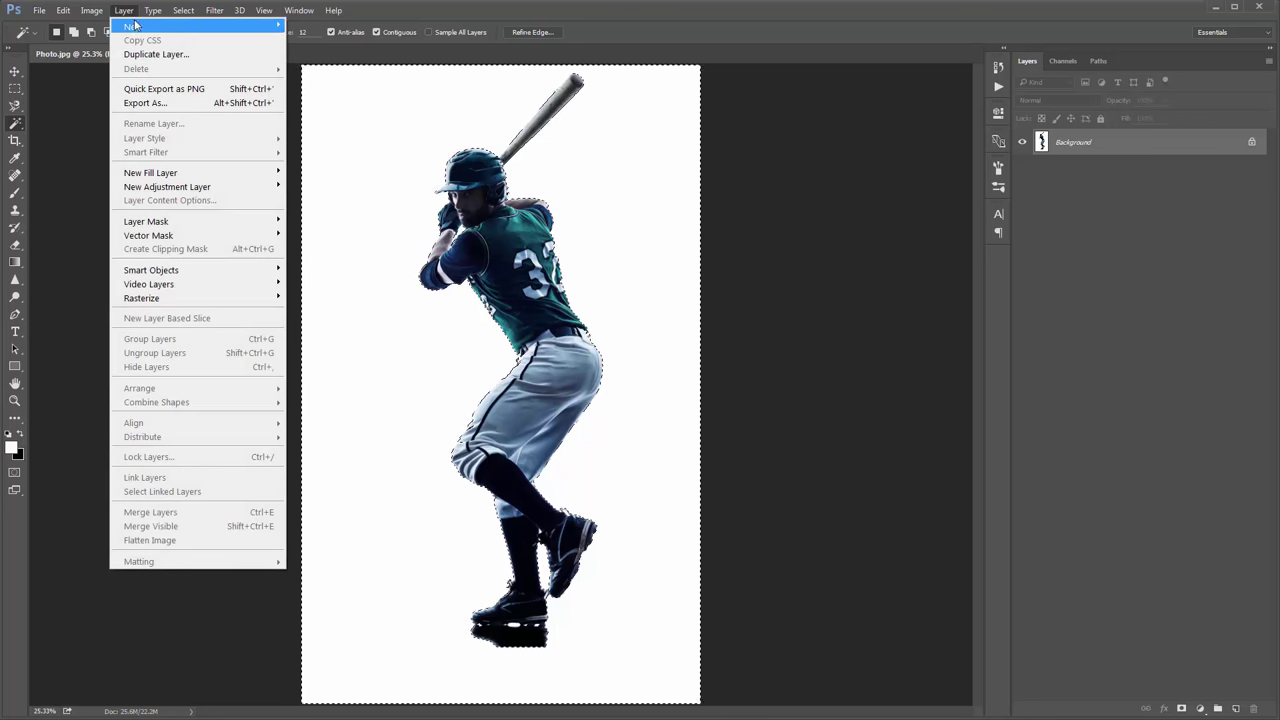
pyautogui.moveTo(137, 25)
pyautogui.click(304, 26)
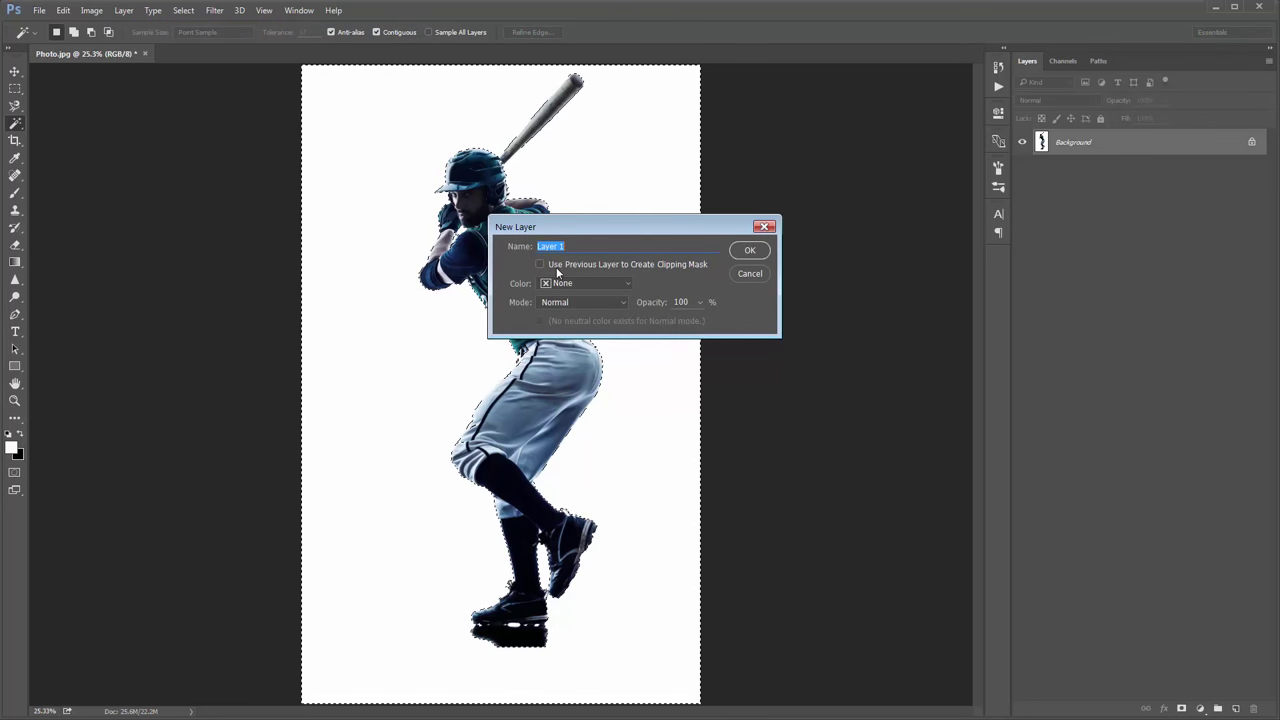
pyautogui.write('brush')
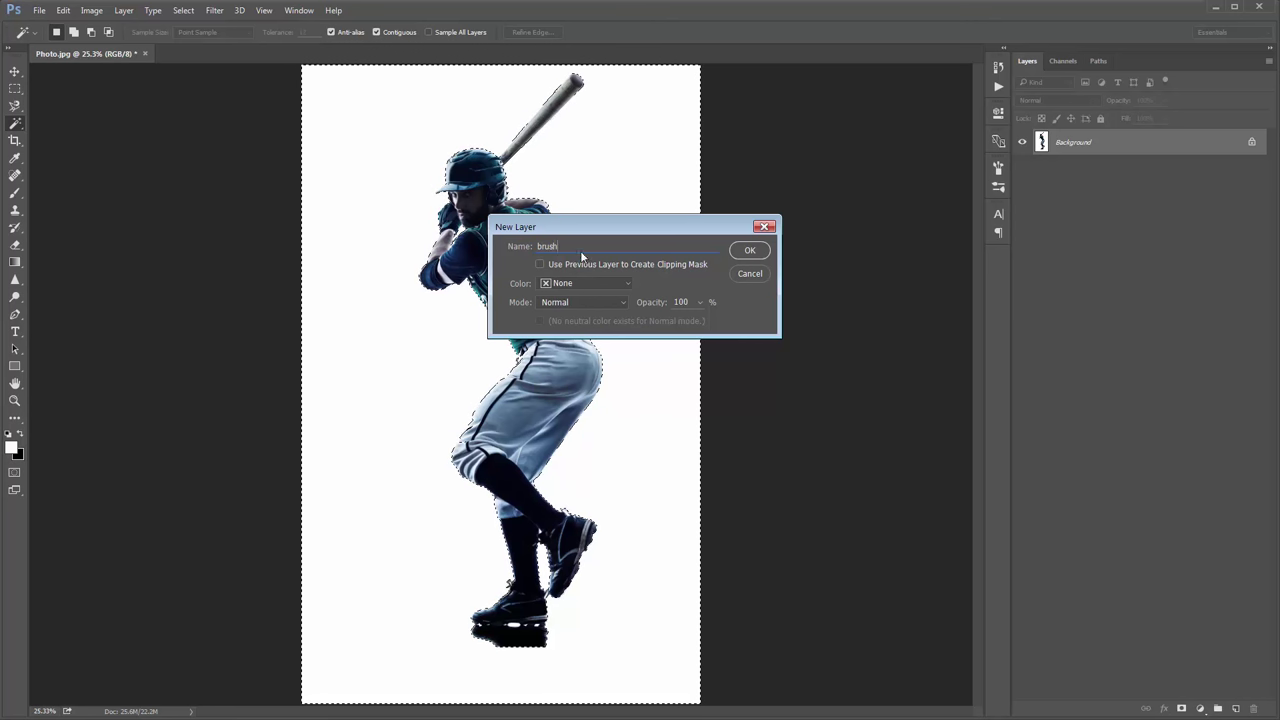
pyautogui.hotkey('ctrl', 'a')
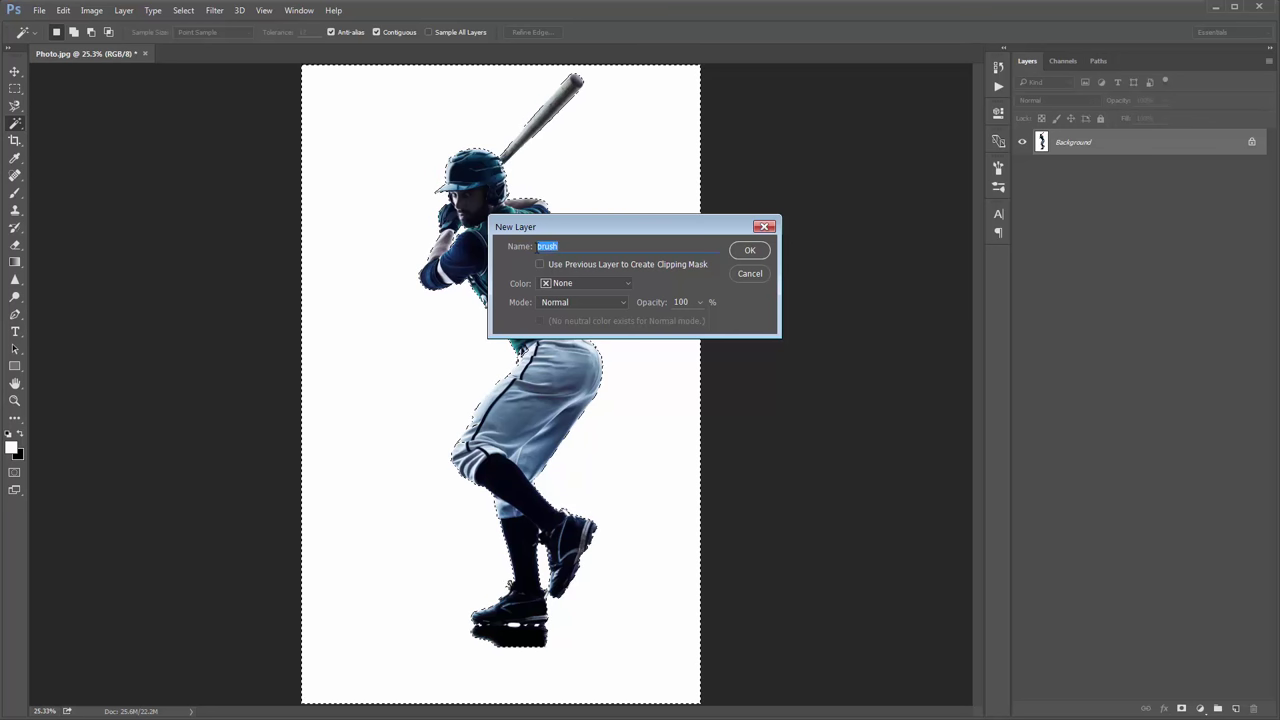
pyautogui.click(749, 251)
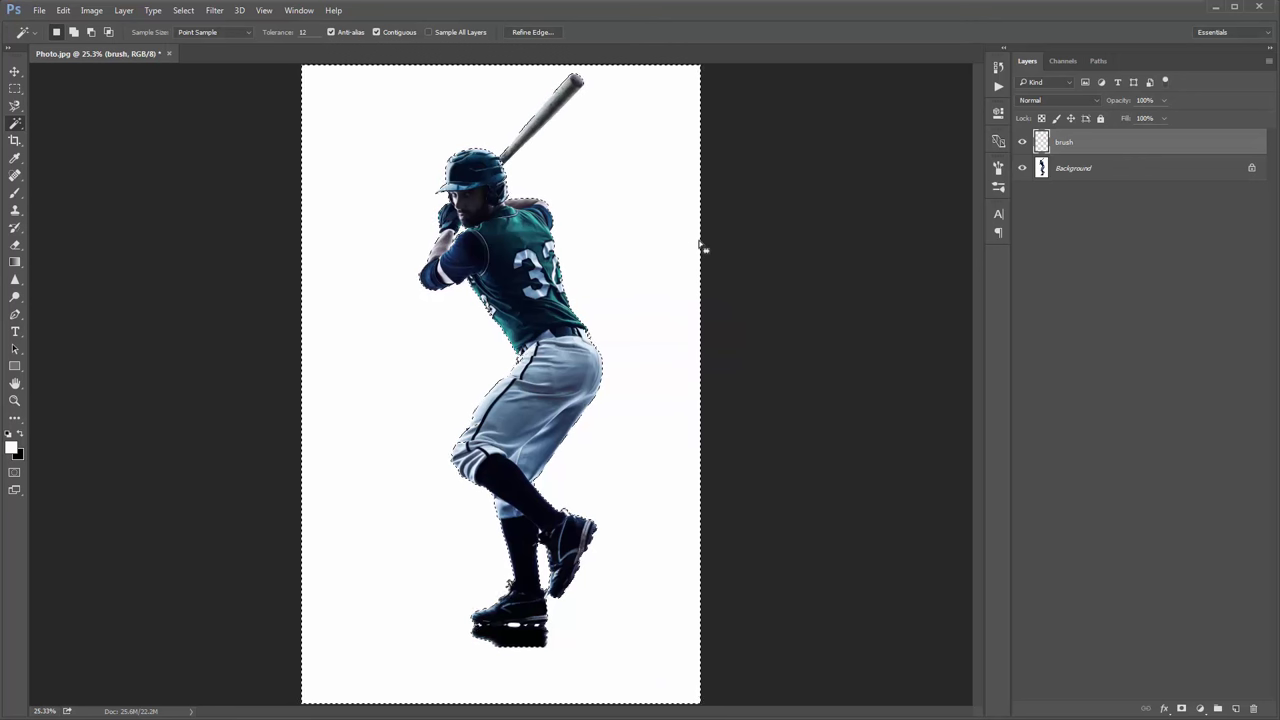
pyautogui.press('v')
pyautogui.press('v')
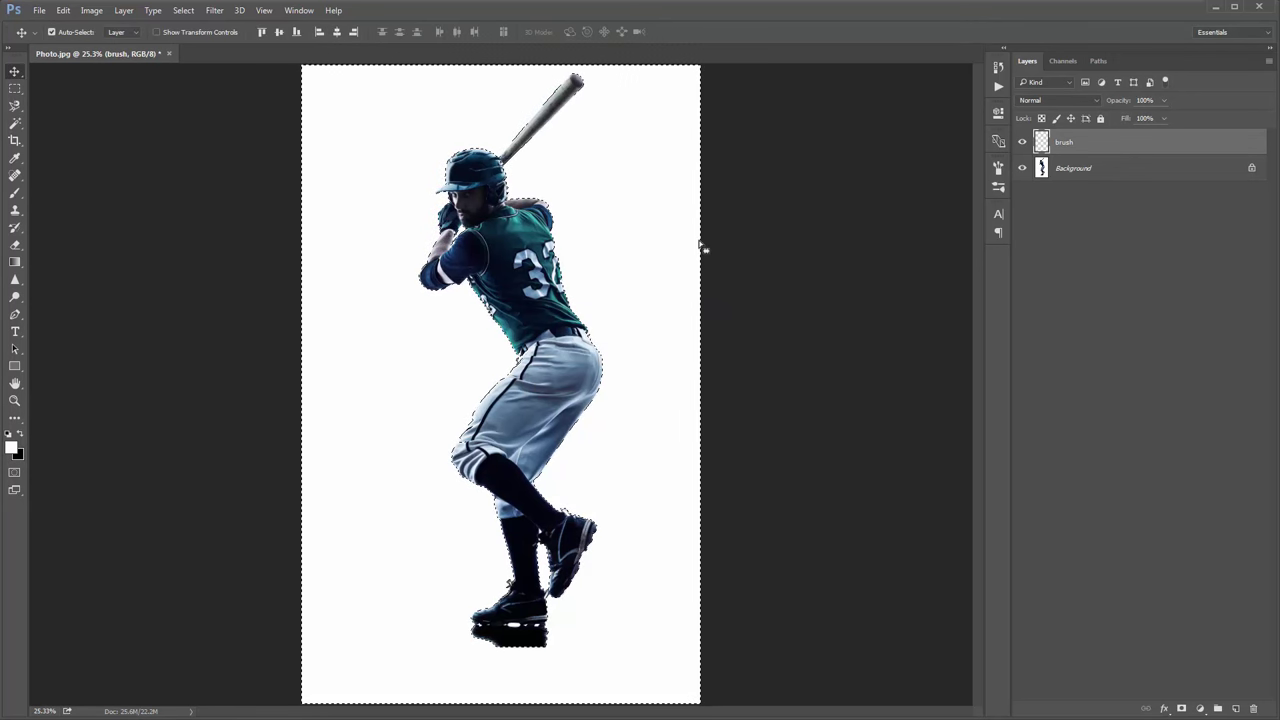
# Step: Fill the brush layer with black to form the player's silhouette, then deselect
pyautogui.click(20, 434)
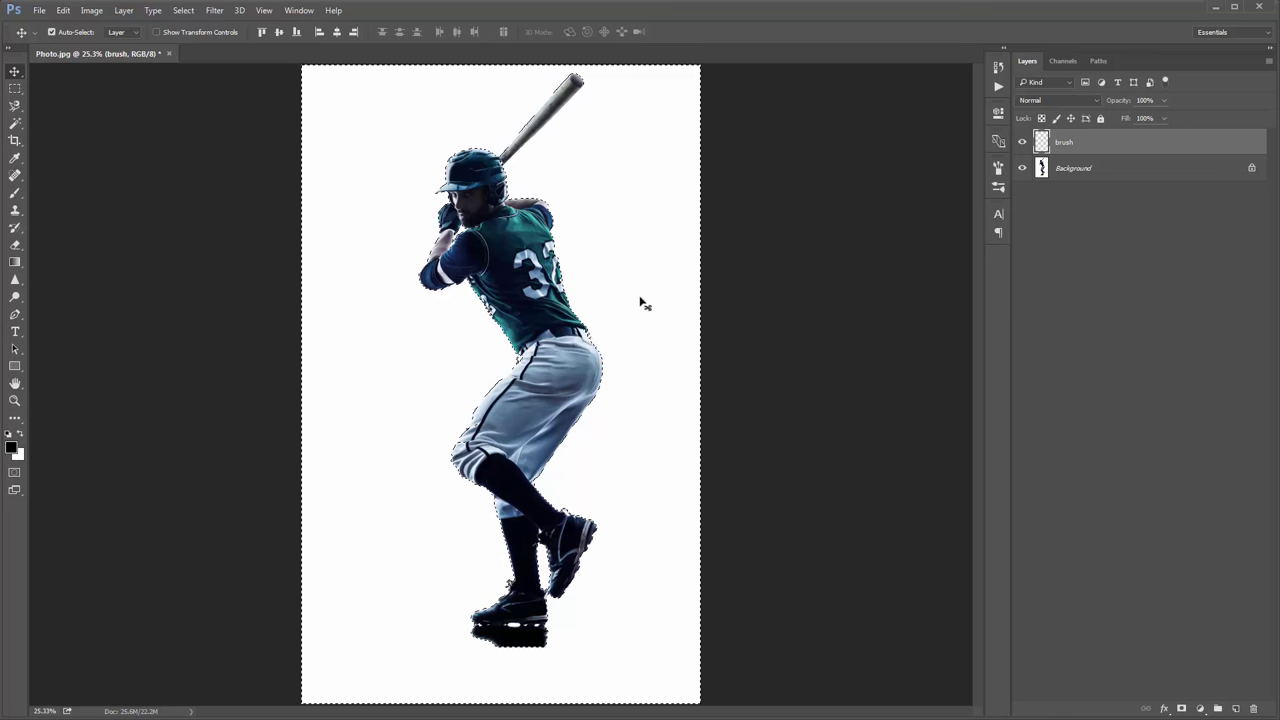
pyautogui.hotkey('alt', 'BackSpace')
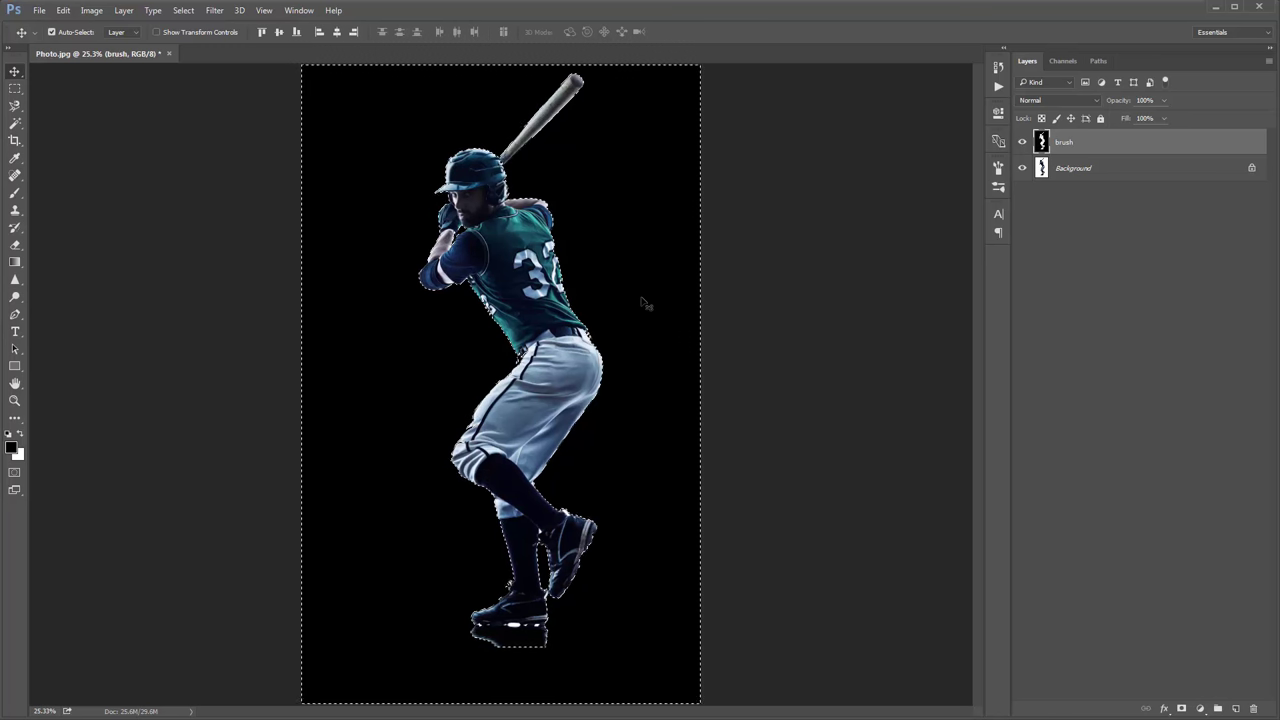
pyautogui.press('Delete')
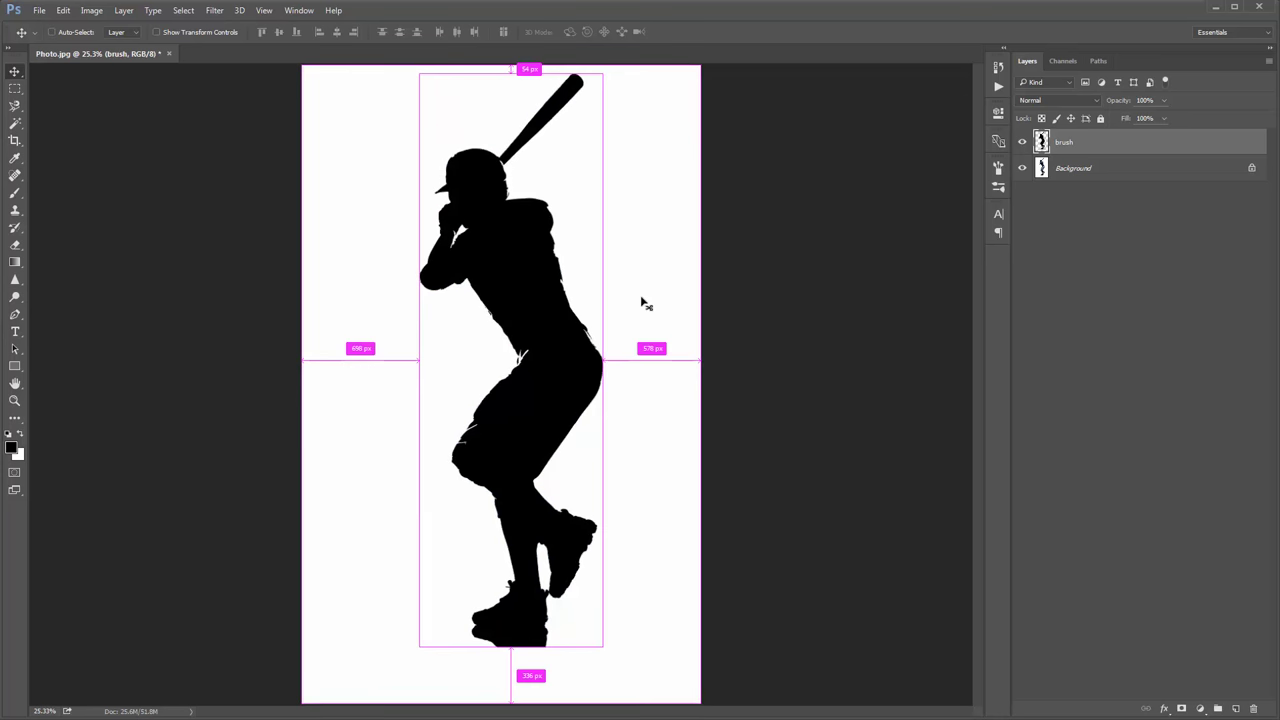
pyautogui.hotkey('ctrl', 'd')
pyautogui.press('ctrl')
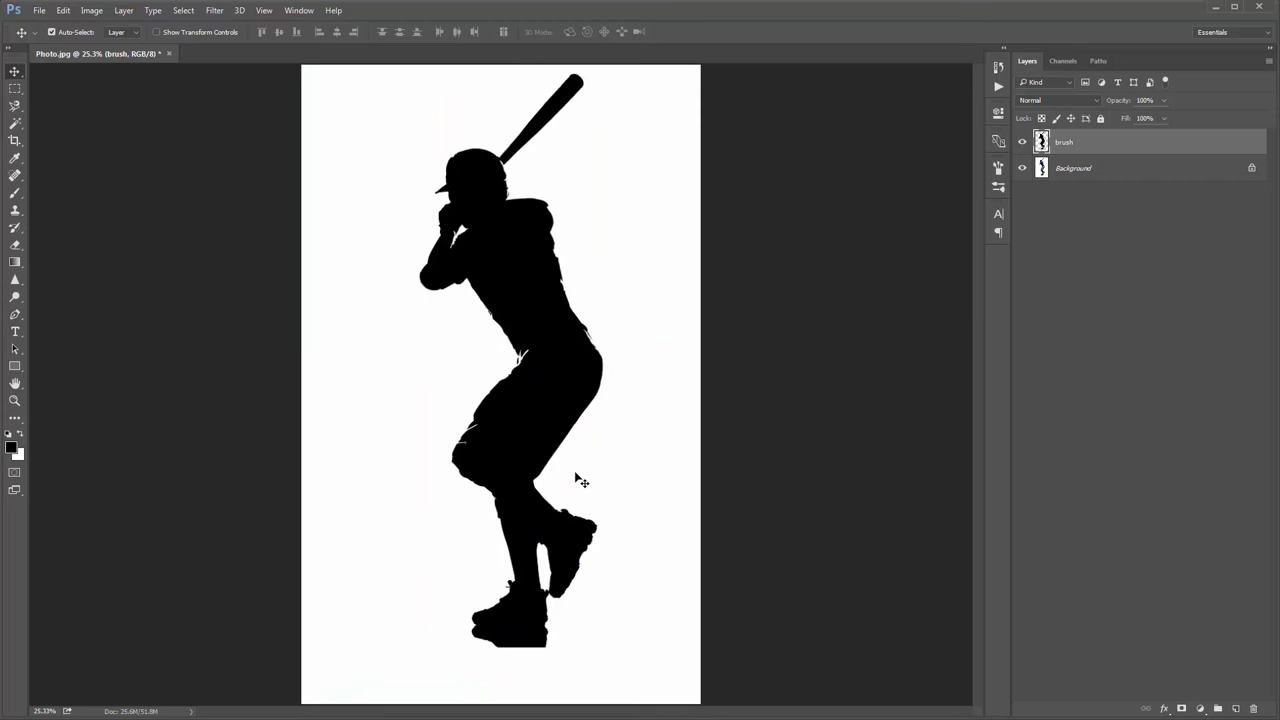
# Step: Shrink the eraser below 125 and erase along the shoe sole's bottom edge above the reflection
pyautogui.press('z')
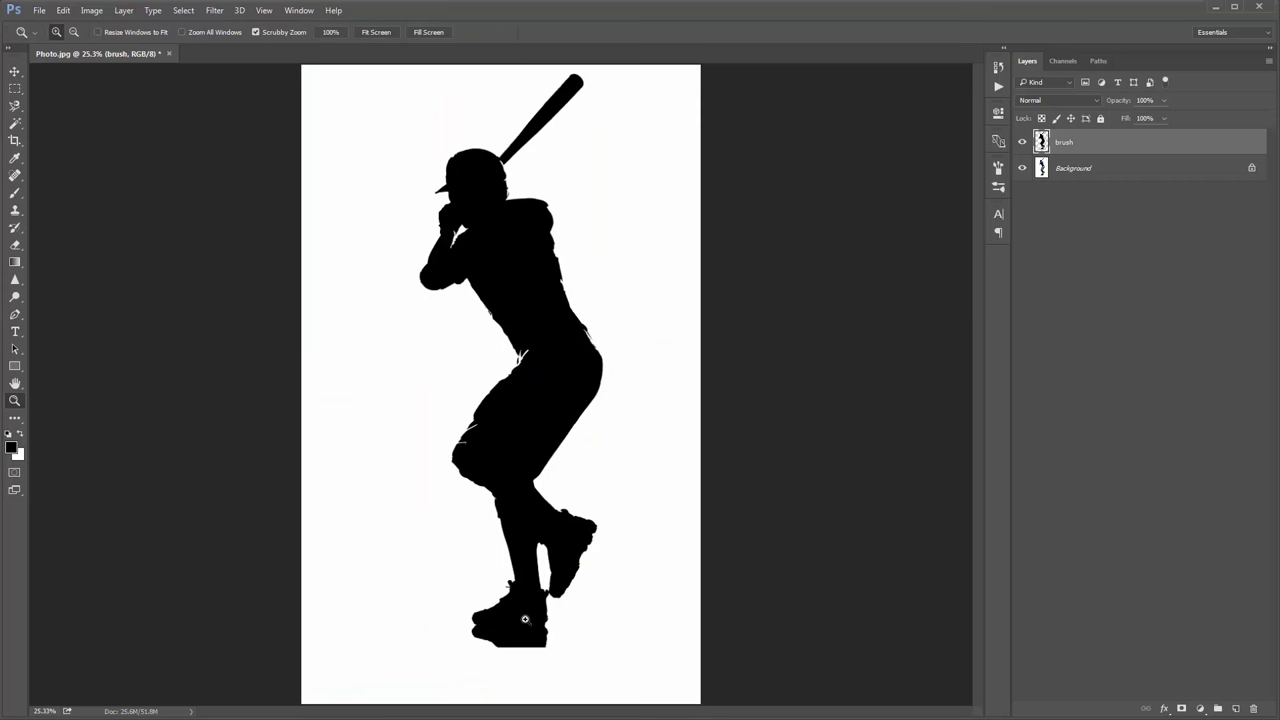
pyautogui.moveTo(502, 616); pyautogui.dragTo(569, 592)
pyautogui.scroll(-5, 569, 592)
pyautogui.press('e')
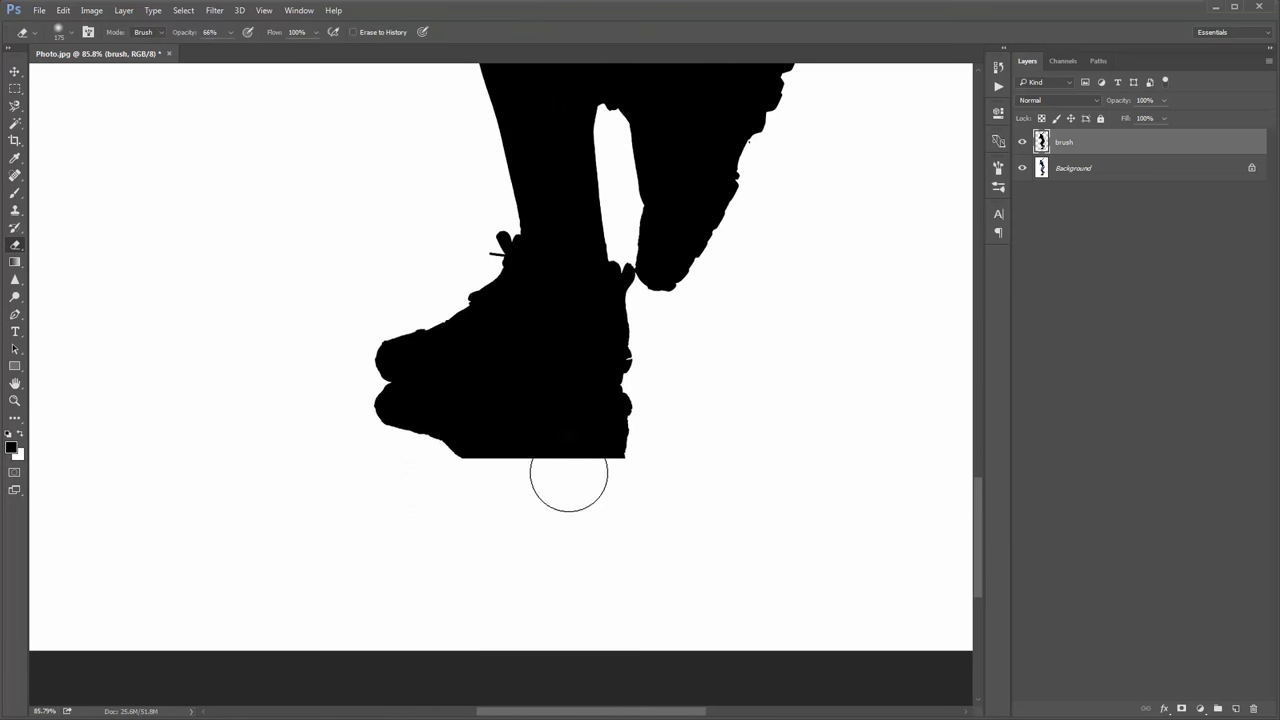
pyautogui.press('[')
pyautogui.press('[')
pyautogui.moveTo(434, 451)
pyautogui.mouseDown()
pyautogui.moveTo(508, 462)
pyautogui.moveTo(370, 433)
pyautogui.moveTo(494, 436)
pyautogui.moveTo(363, 419)
pyautogui.mouseUp()
pyautogui.press('[')
pyautogui.press('[')
pyautogui.press('[')
pyautogui.press('[')
pyautogui.press('[')
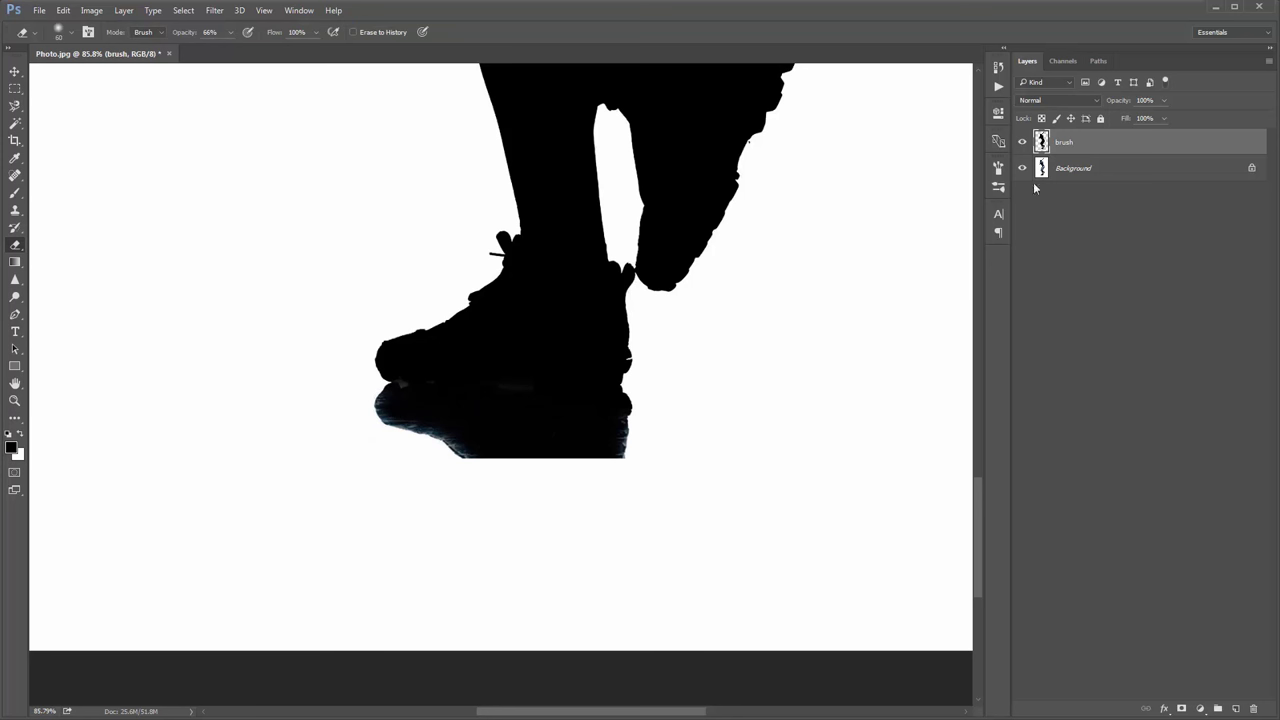
pyautogui.press('[')
pyautogui.press('[')
pyautogui.moveTo(383, 399)
pyautogui.mouseDown()
pyautogui.moveTo(520, 388)
pyautogui.moveTo(474, 414)
pyautogui.moveTo(631, 420)
pyautogui.mouseUp()
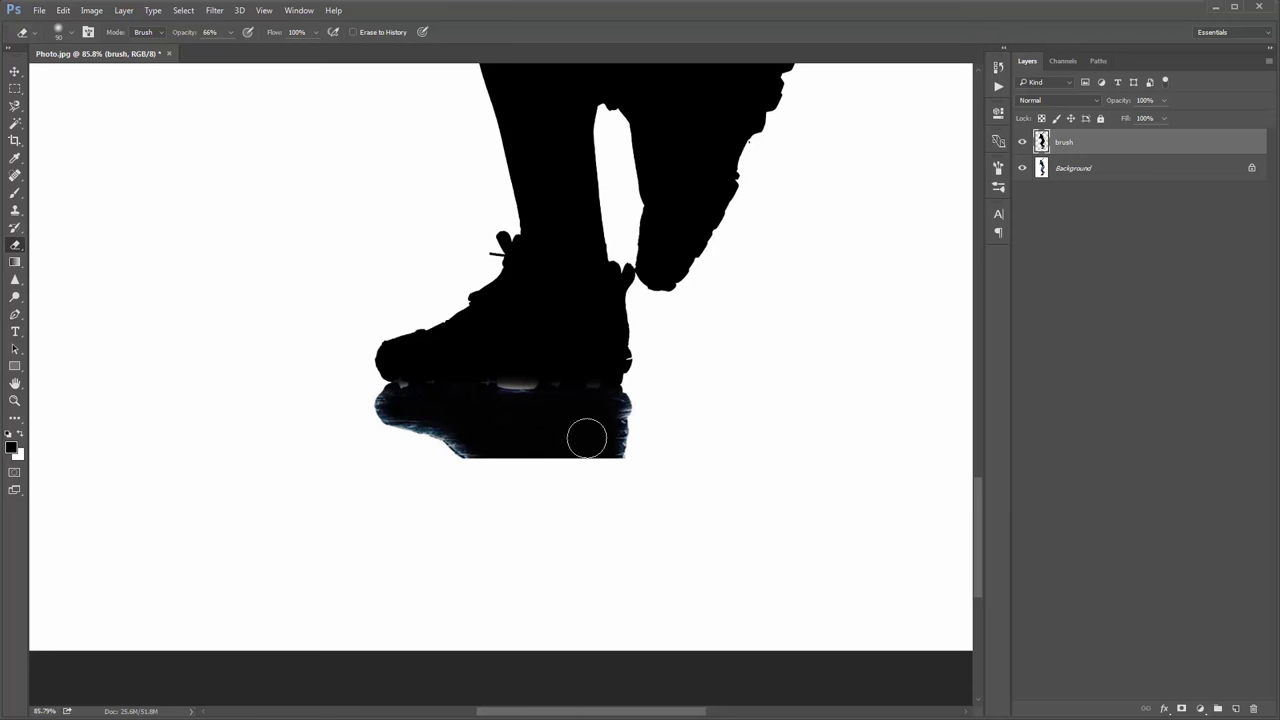
pyautogui.moveTo(509, 420)
pyautogui.mouseDown()
pyautogui.moveTo(387, 400)
pyautogui.moveTo(517, 414)
pyautogui.mouseUp()
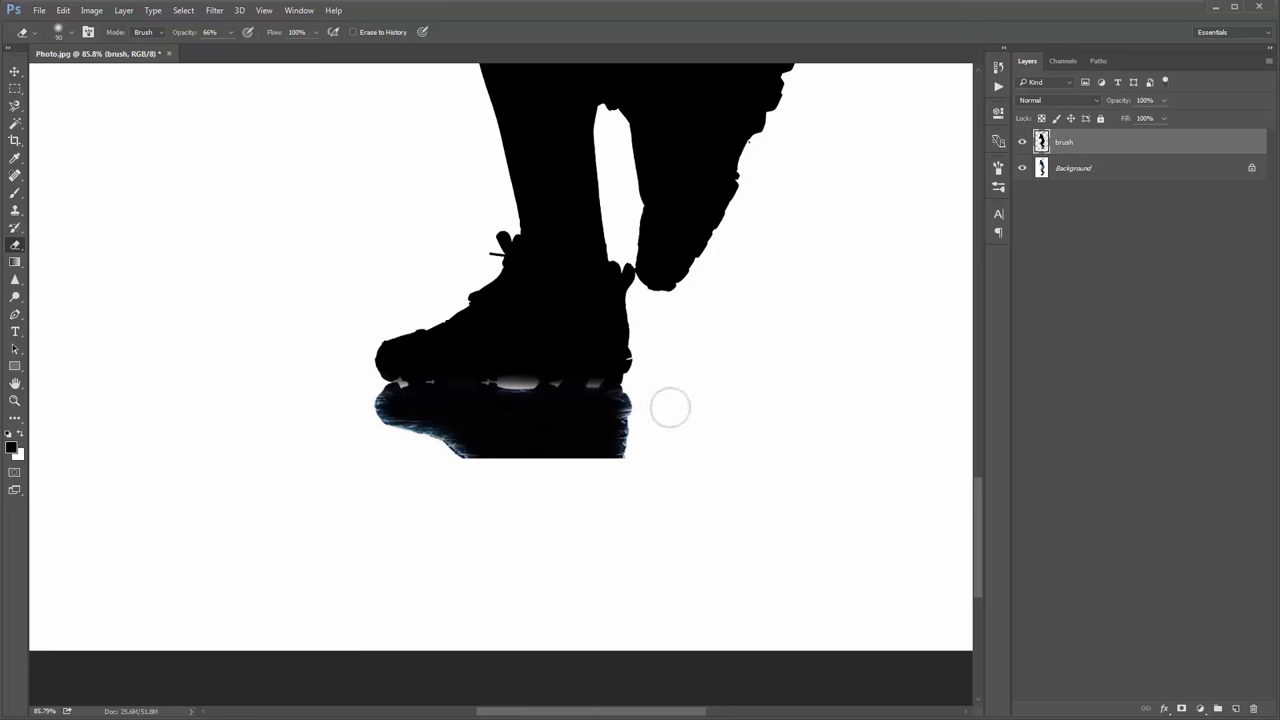
pyautogui.press('v')
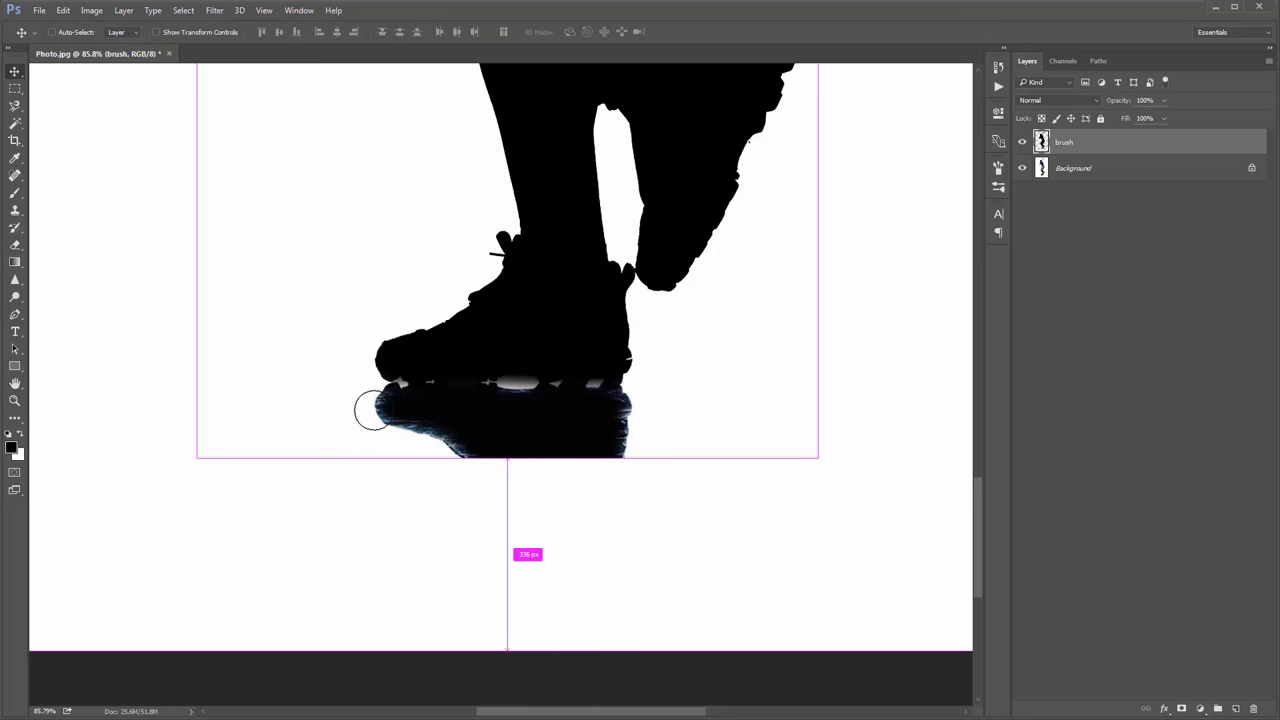
pyautogui.hotkey('ctrl', '0')
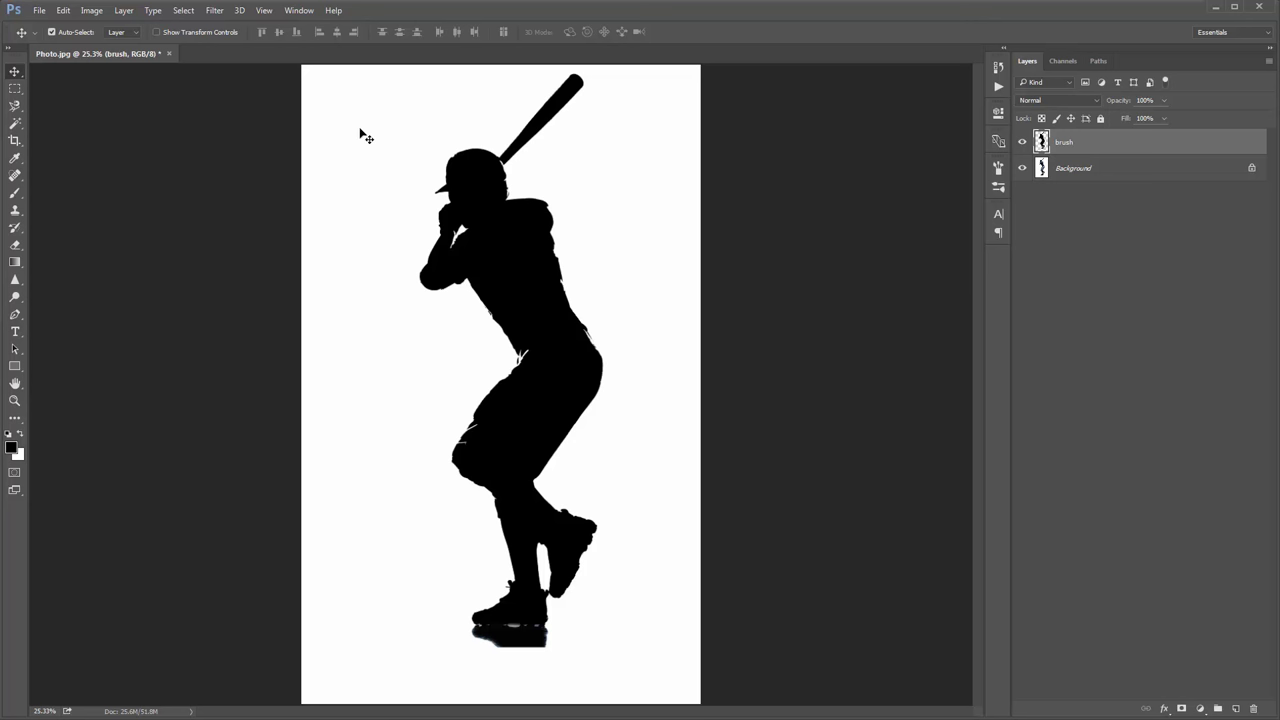
# Step: Load Smoke_Brushes.abr into the Brush tool's preset list
pyautogui.press('b')
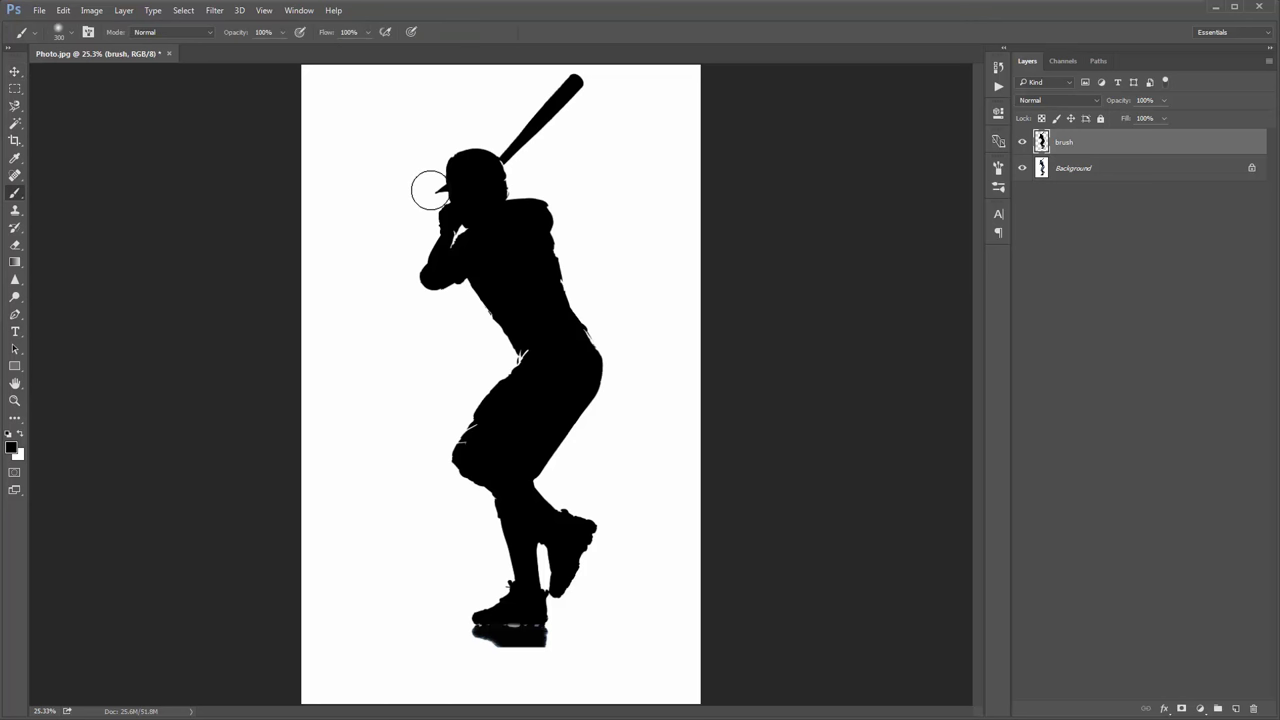
pyautogui.rightClick(320, 118)
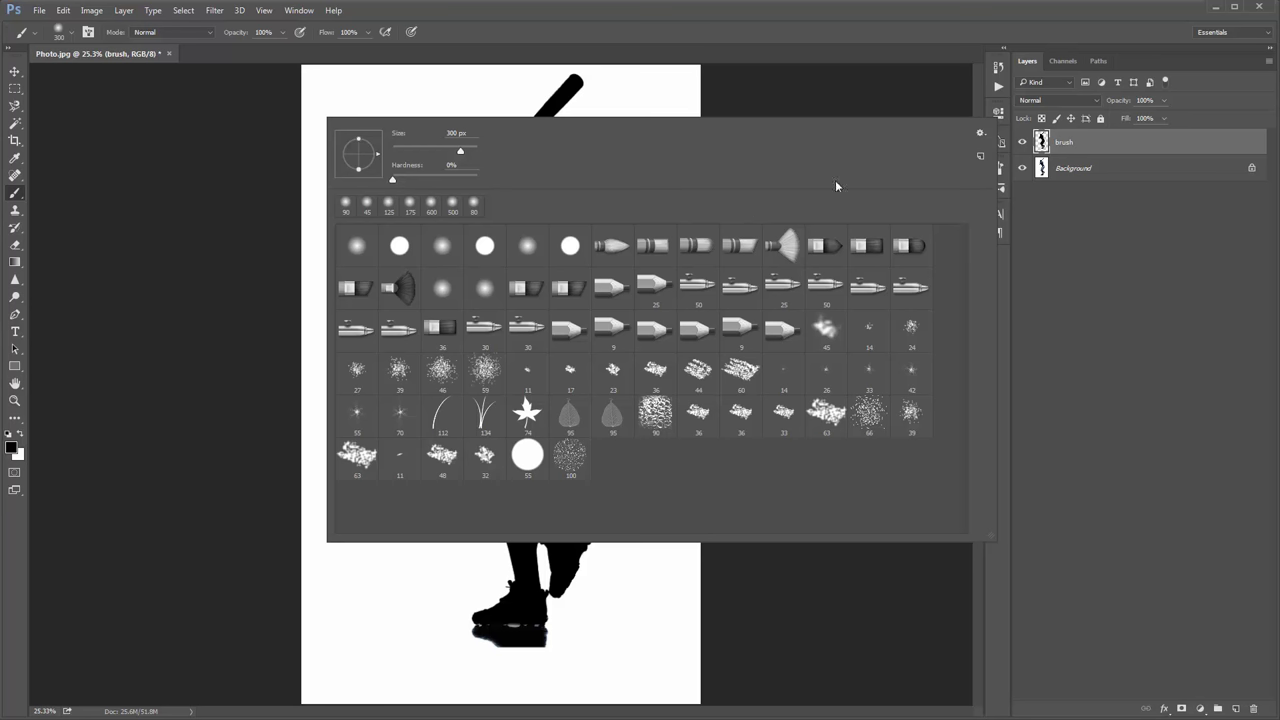
pyautogui.click(980, 136)
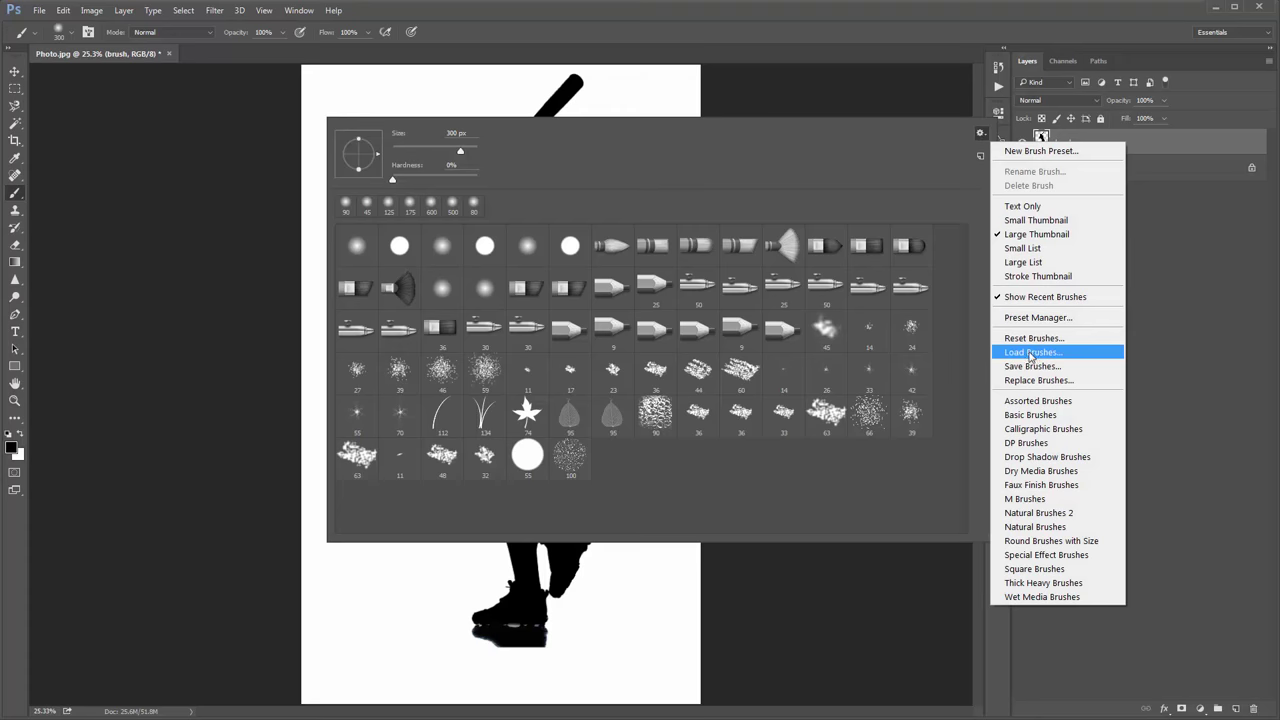
pyautogui.click(1030, 356)
pyautogui.moveTo(766, 143); pyautogui.dragTo(569, 109)
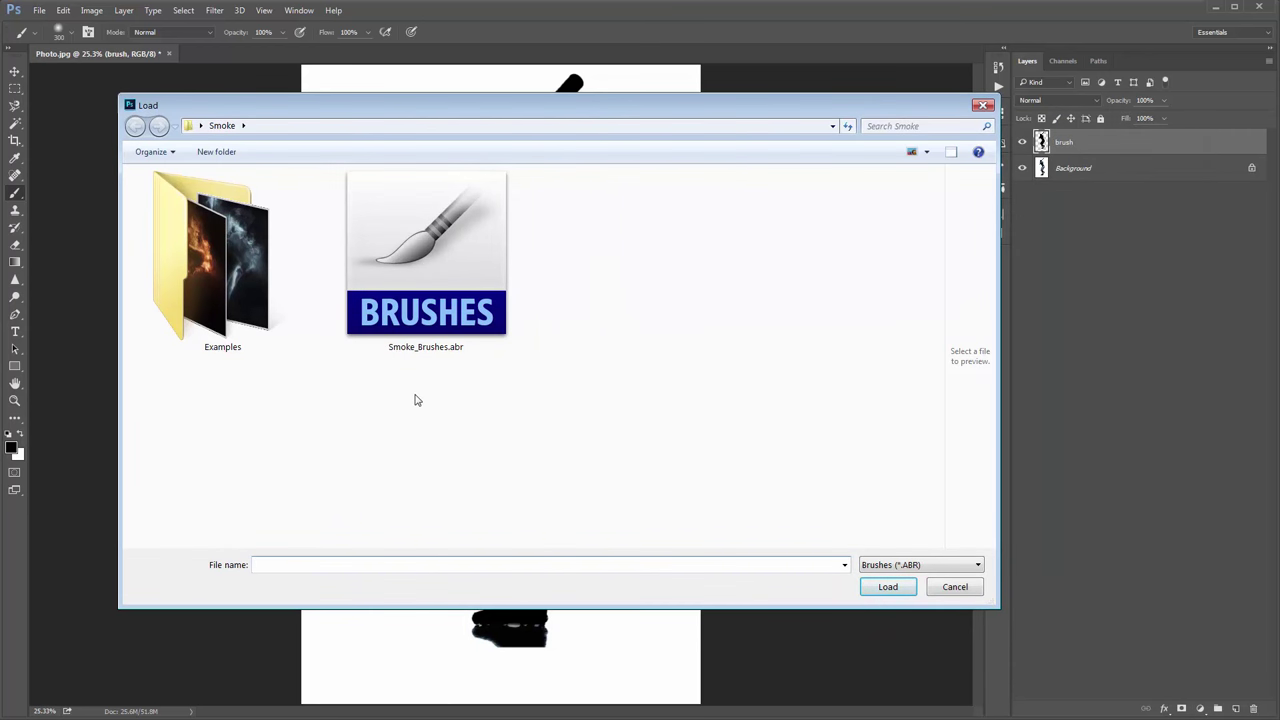
pyautogui.click(434, 258)
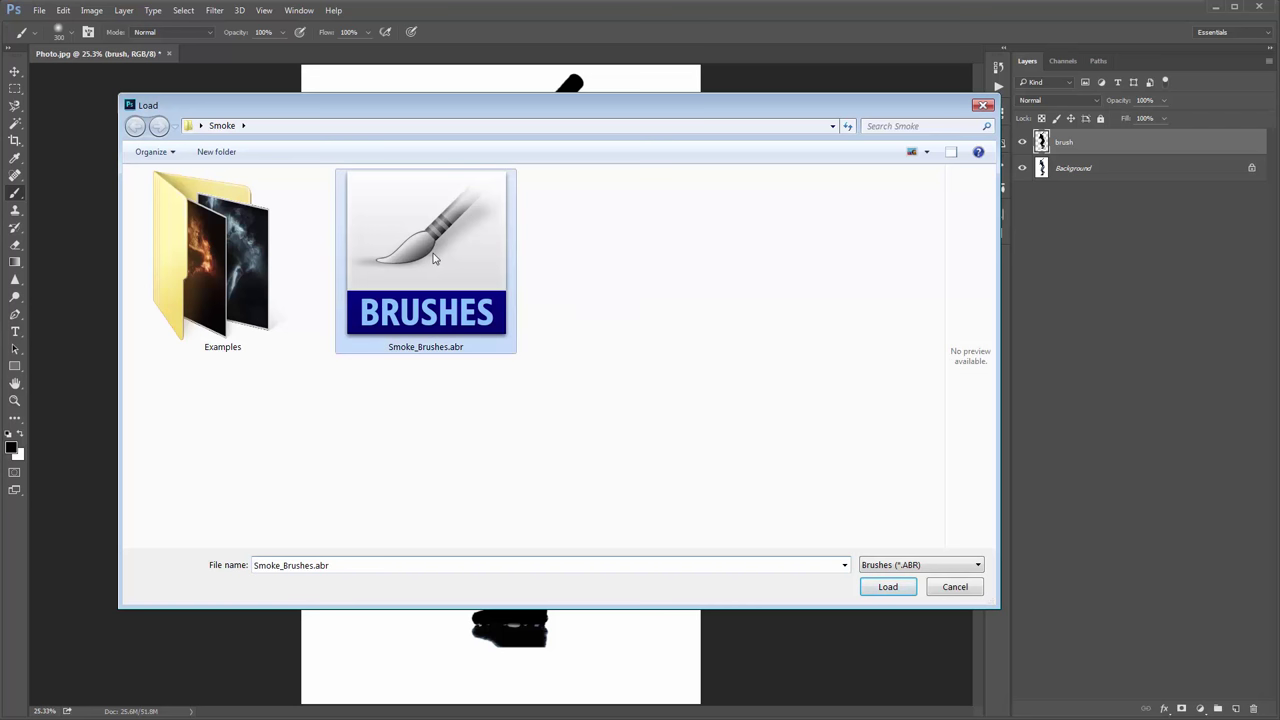
pyautogui.doubleClick(433, 258)
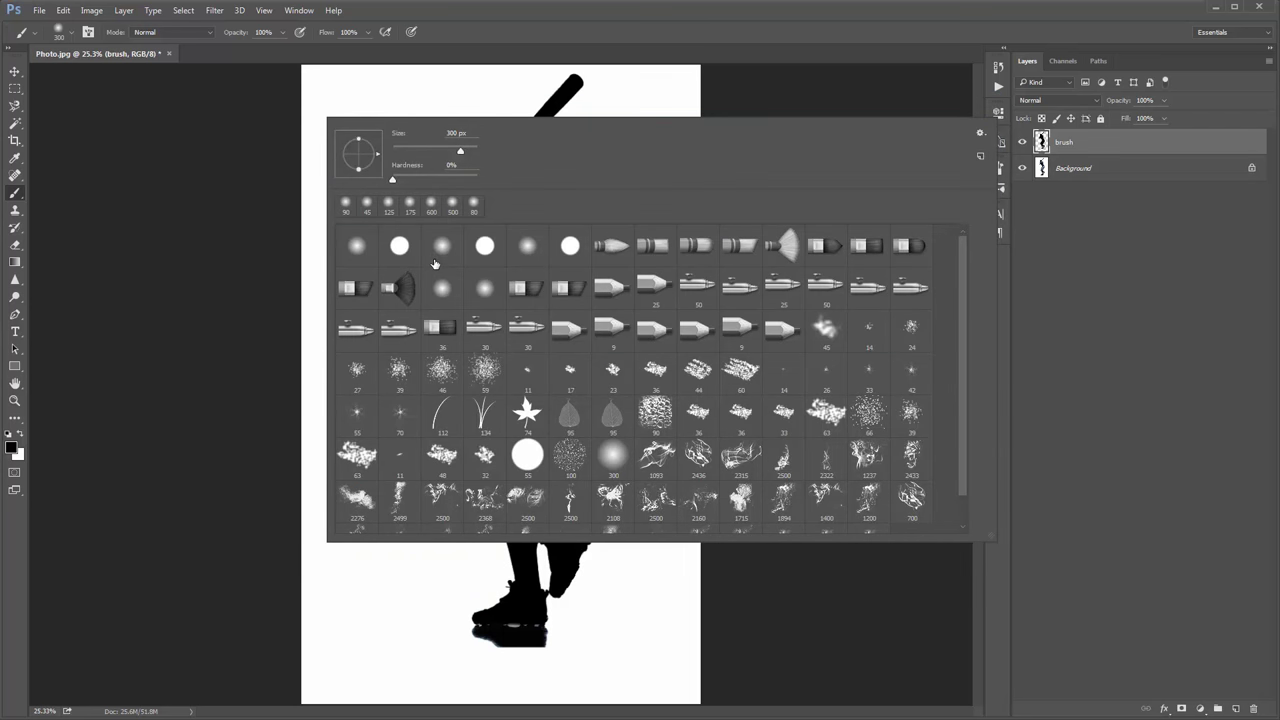
pyautogui.scroll(-2, 440, 290)
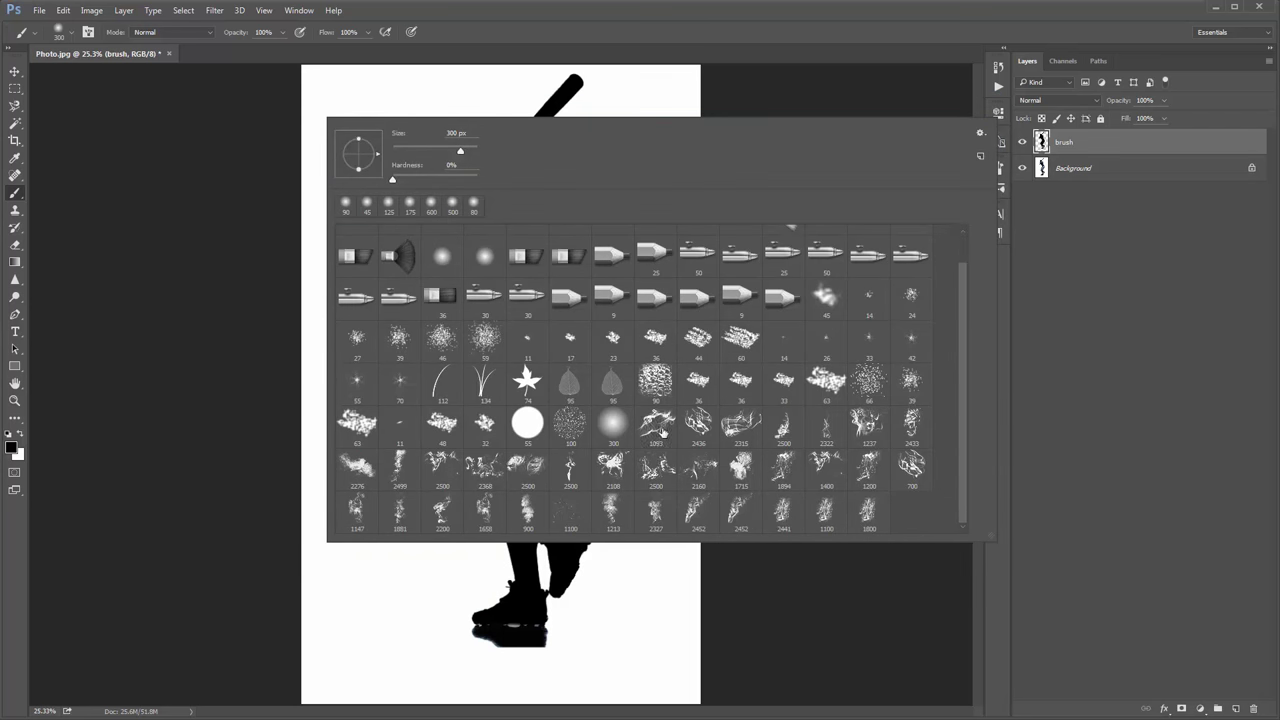
pyautogui.scroll(1, 614, 490)
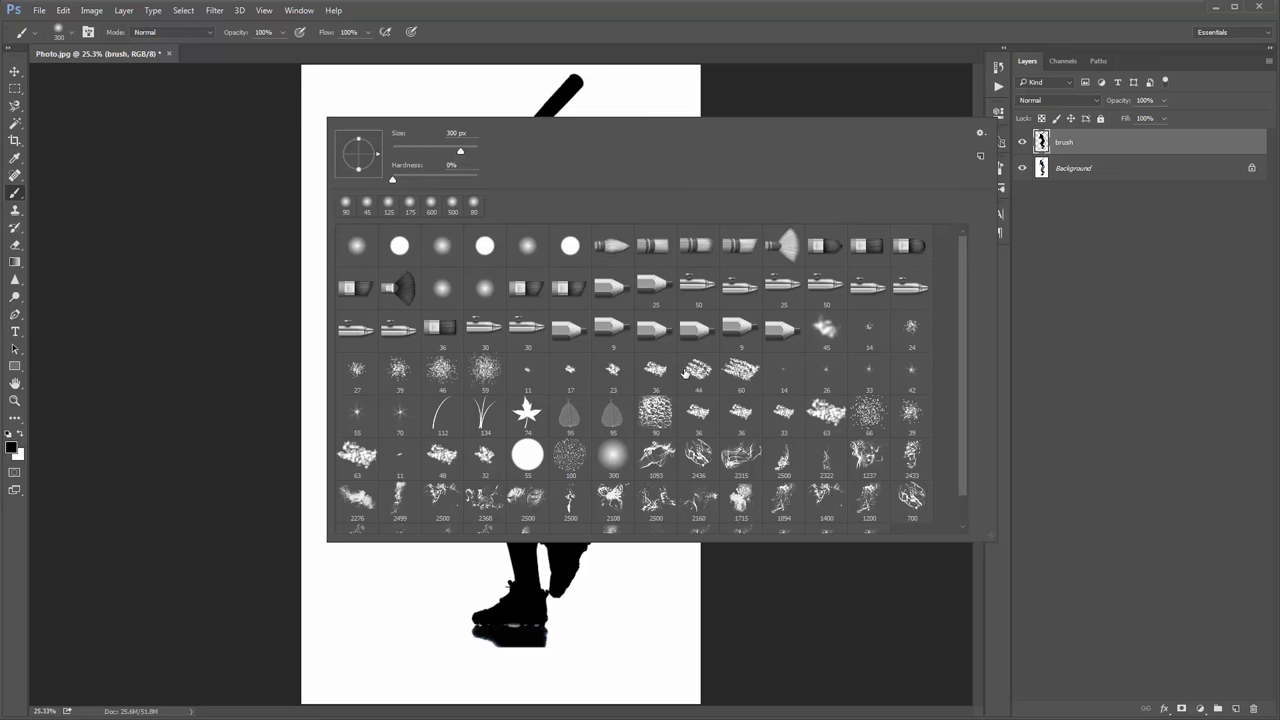
# Step: Replace all brush presets with Smoke_Brushes.abr so only smoke brushes remain
pyautogui.click(980, 133)
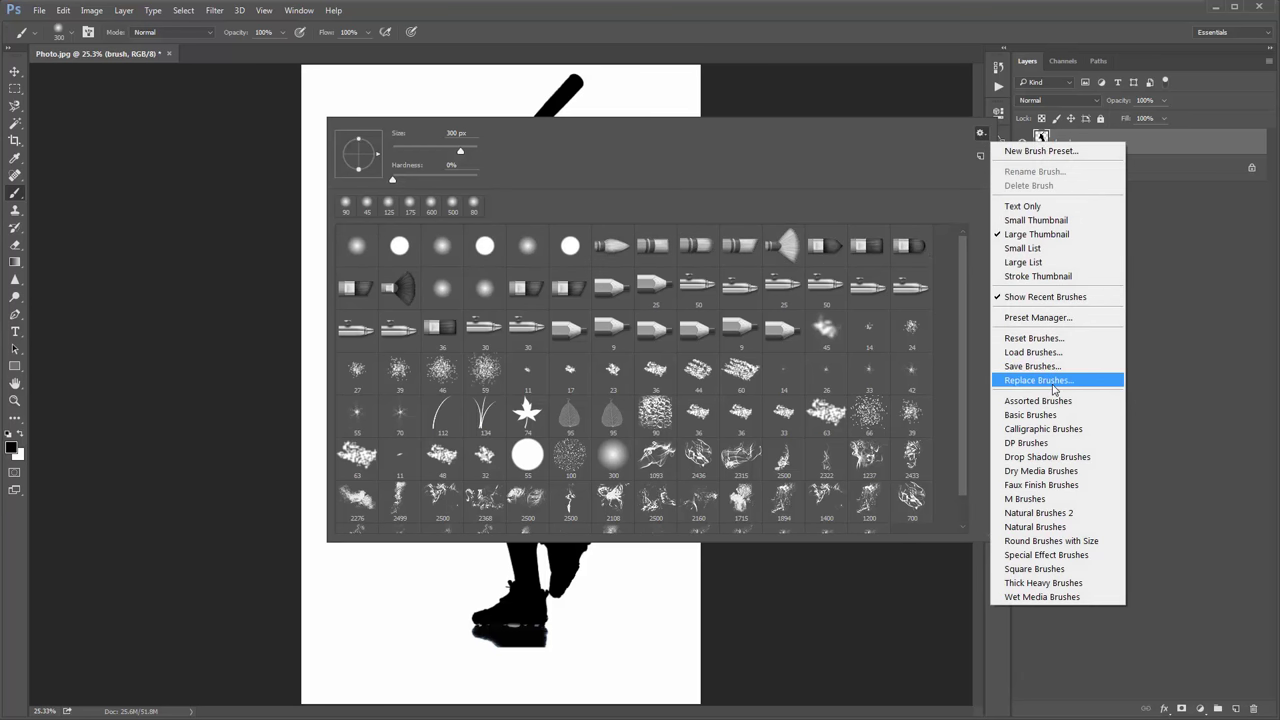
pyautogui.click(1037, 380)
pyautogui.doubleClick(423, 265)
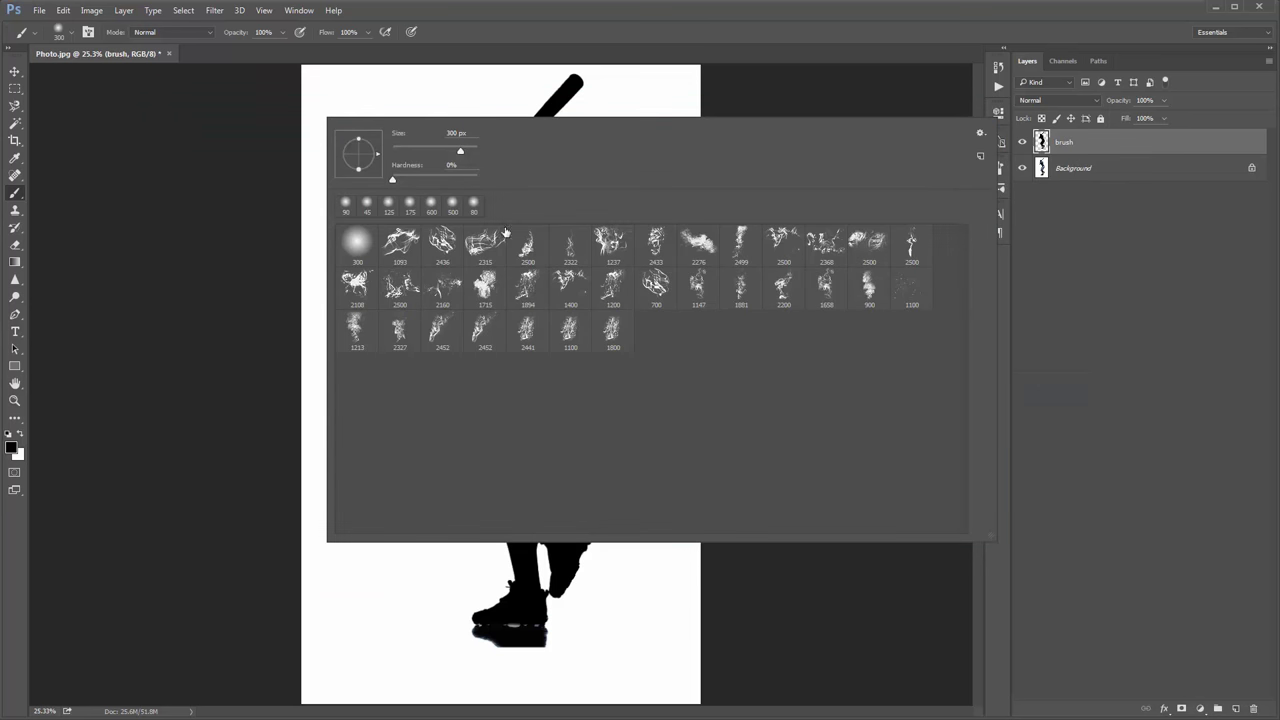
pyautogui.click(257, 221)
pyautogui.press('v')
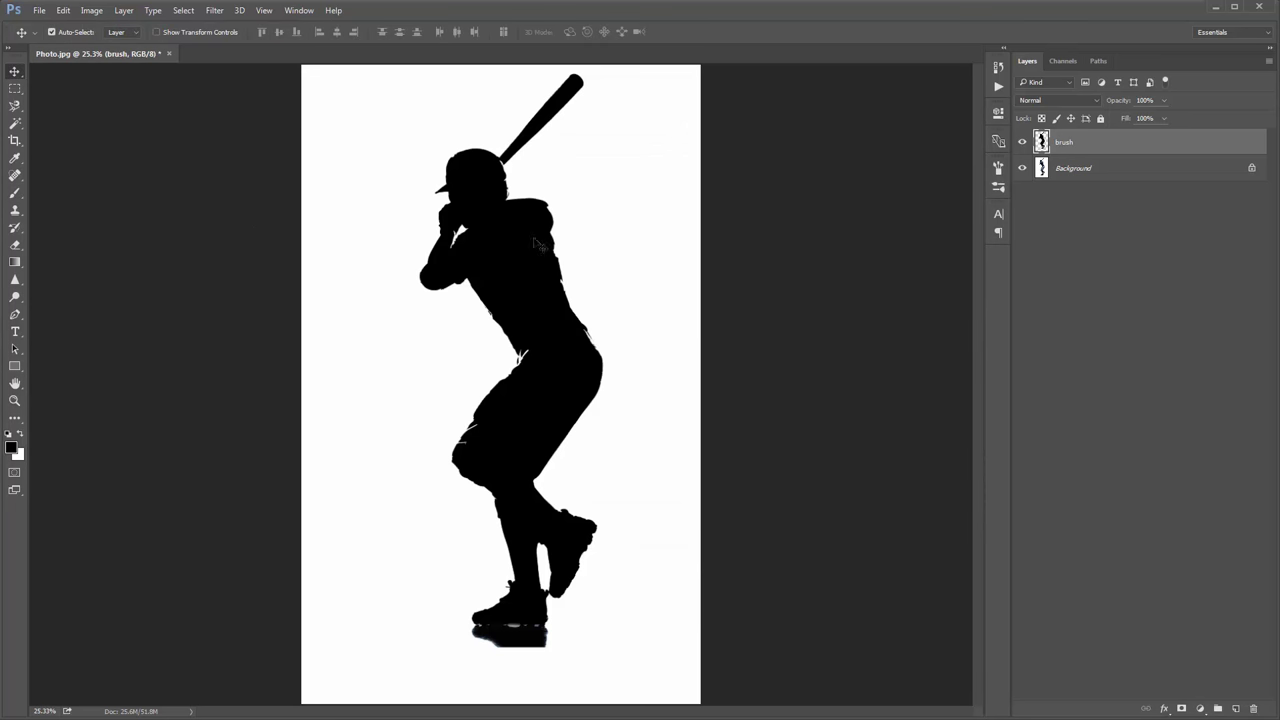
# Step: Show the Actions panel, load the Smoke.atn action set, and select its Smoke action
pyautogui.click(298, 10)
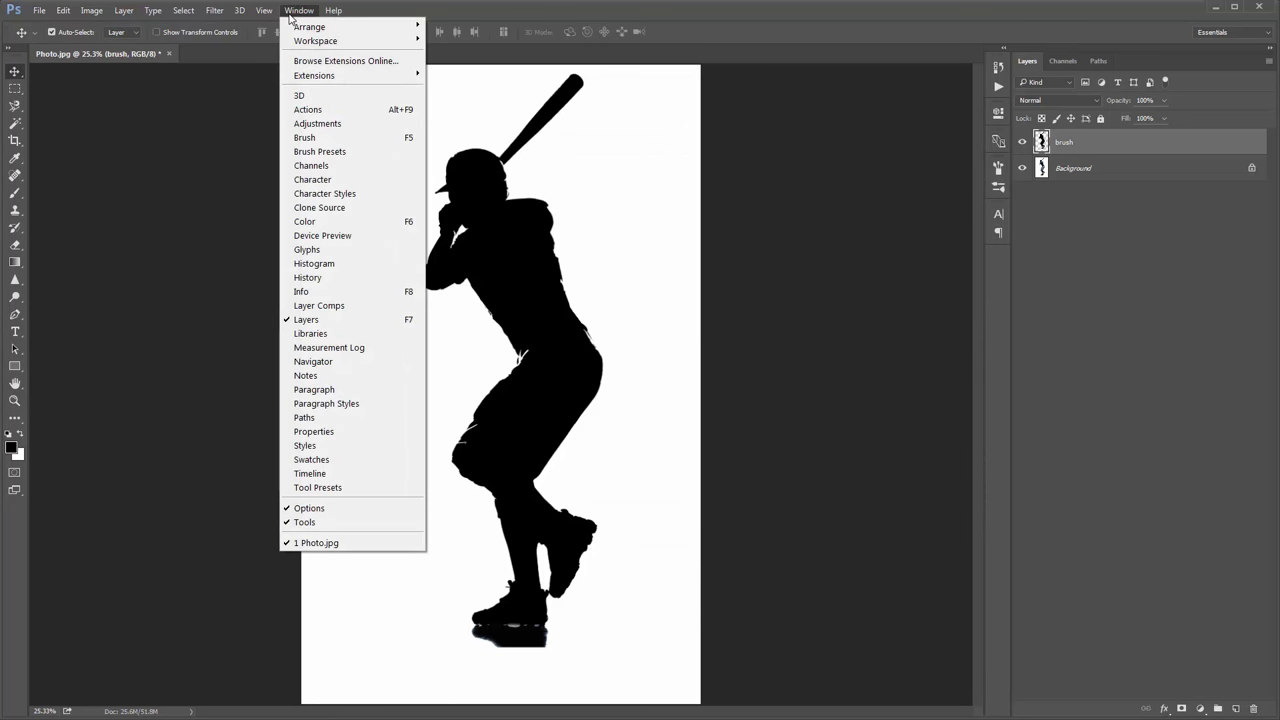
pyautogui.click(346, 109)
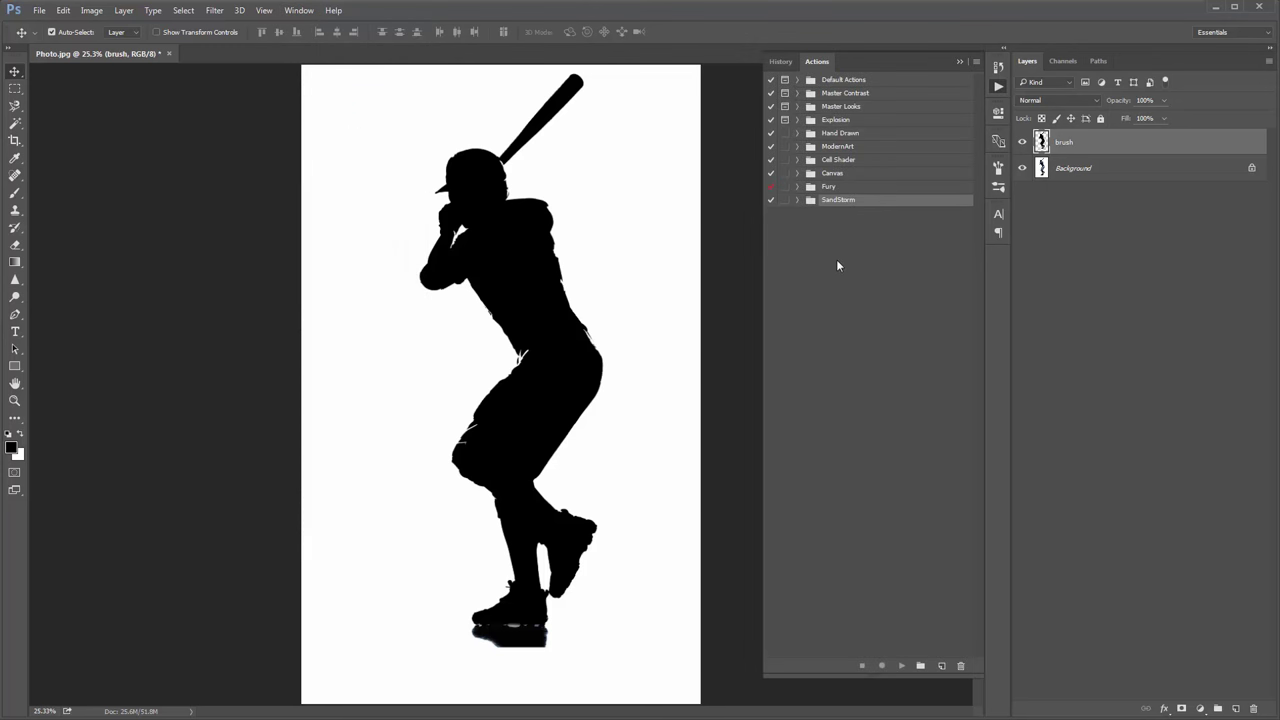
pyautogui.click(977, 62)
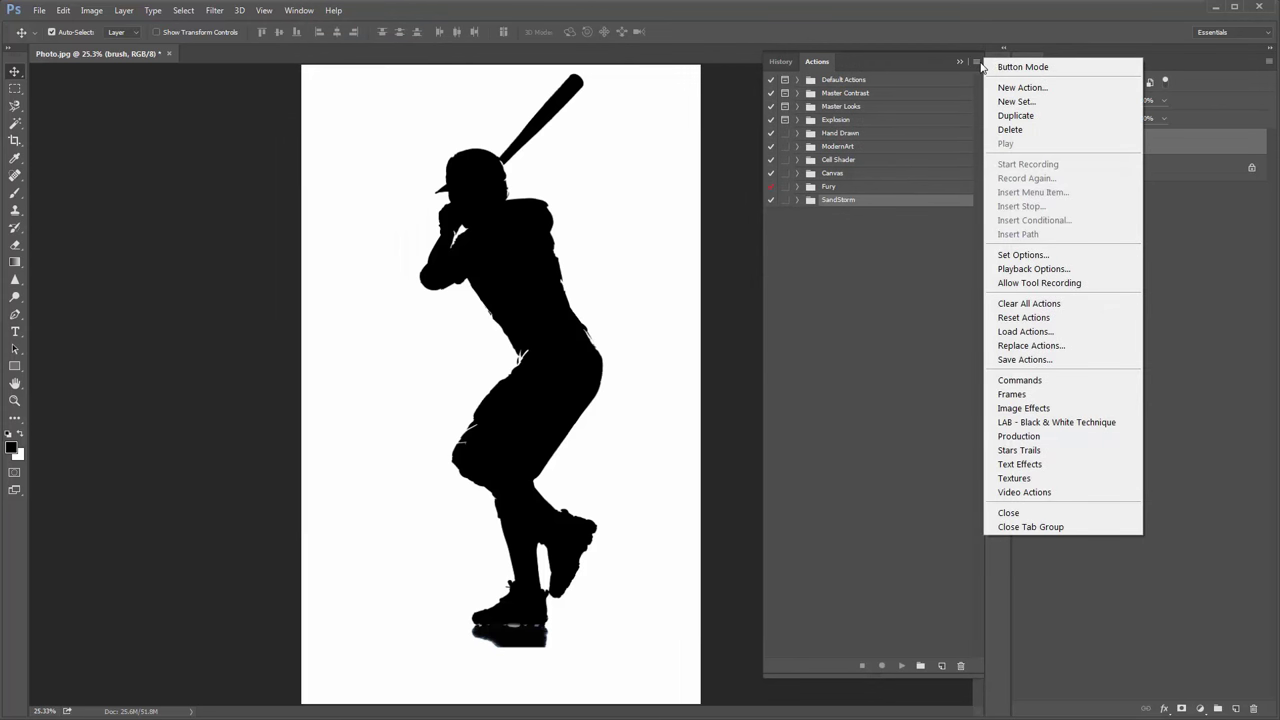
pyautogui.click(1072, 331)
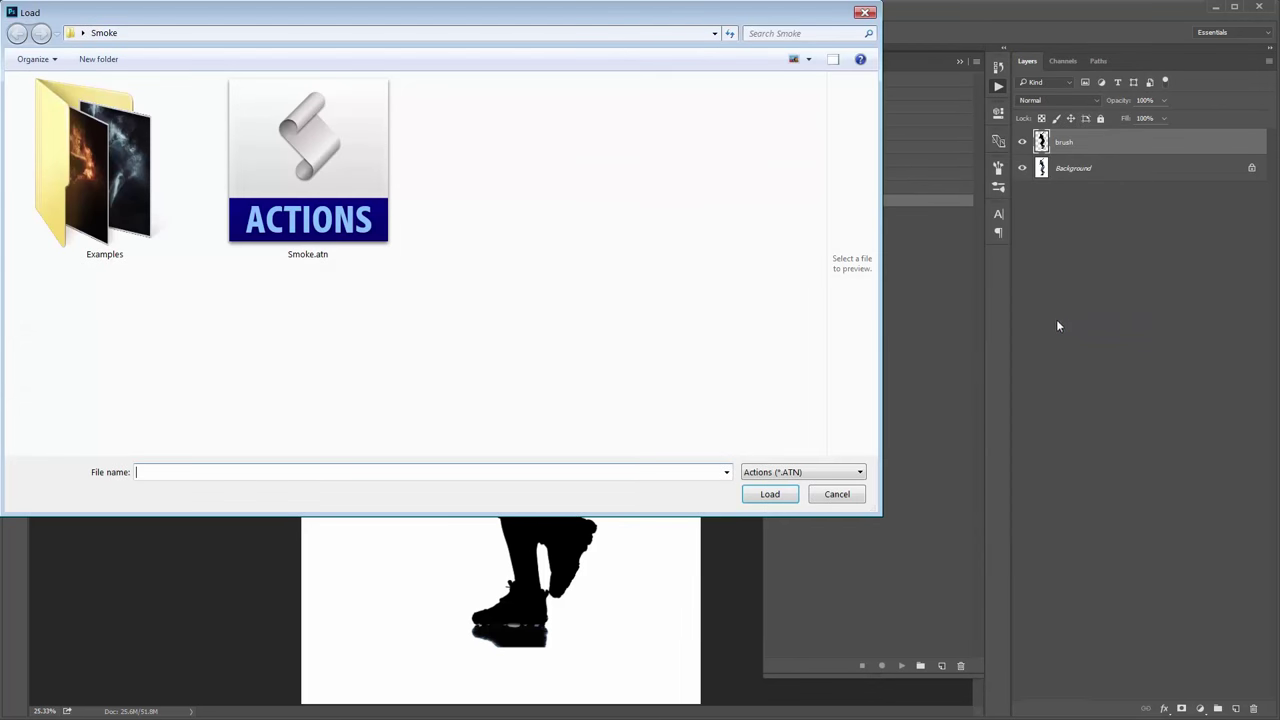
pyautogui.doubleClick(325, 205)
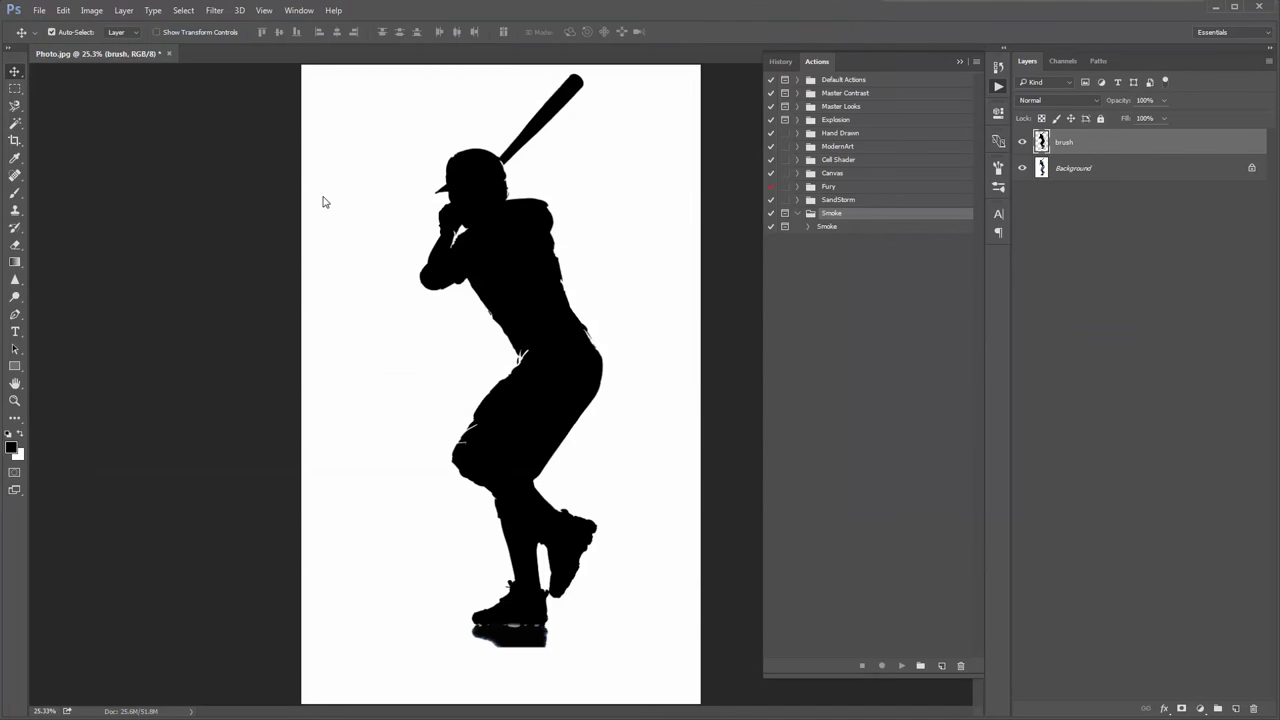
pyautogui.click(842, 228)
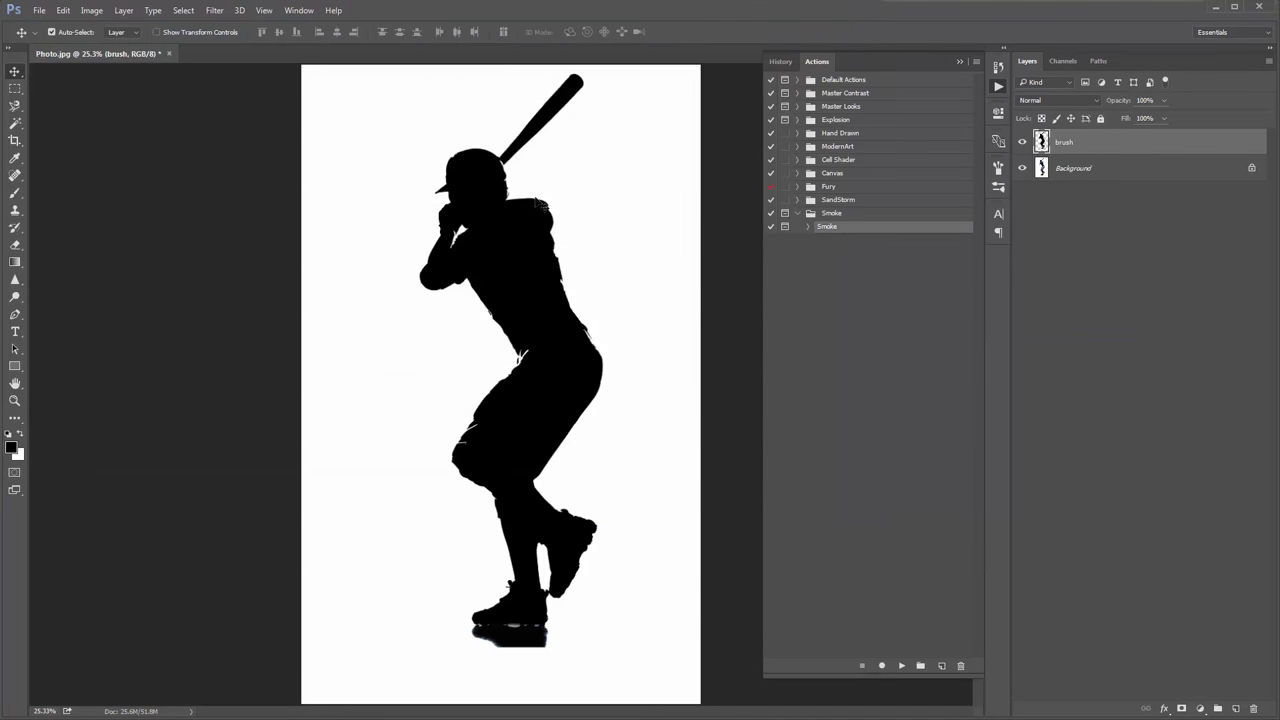
pyautogui.press('b')
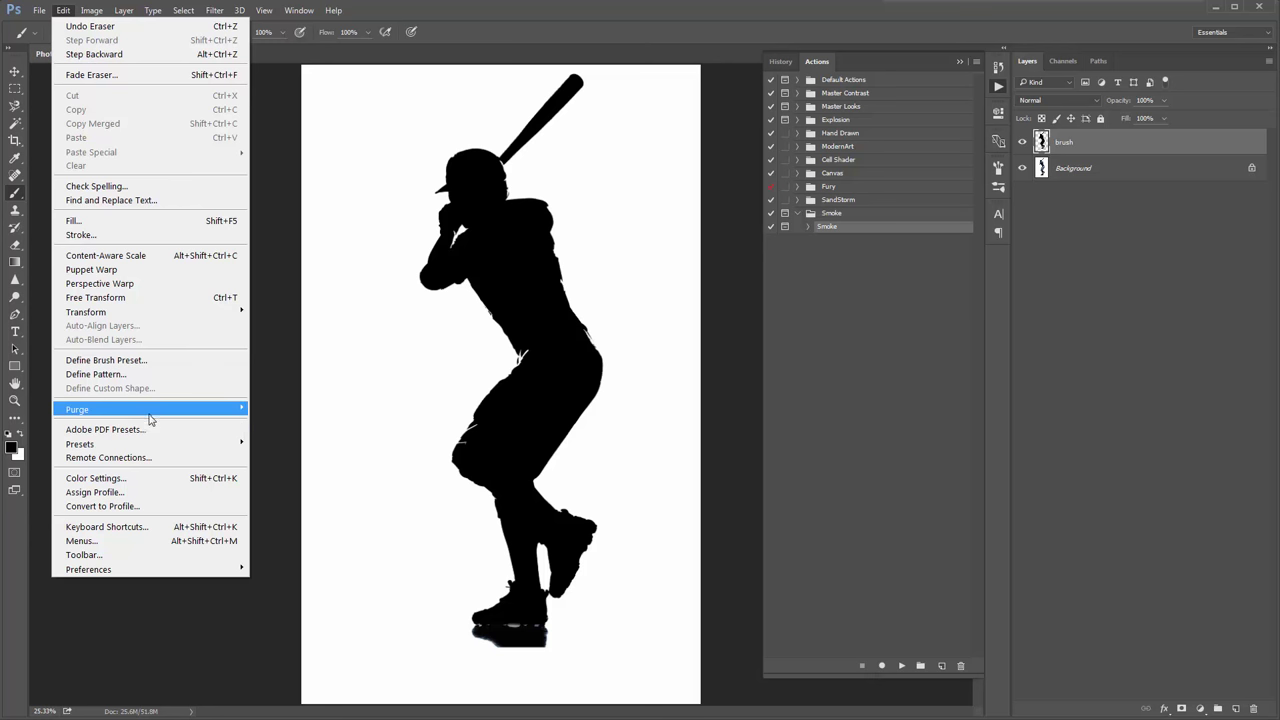
# Step: Purge all cached data with Edit > Purge > All, then reselect the Smoke action
pyautogui.moveTo(240, 409)
pyautogui.click(297, 450)
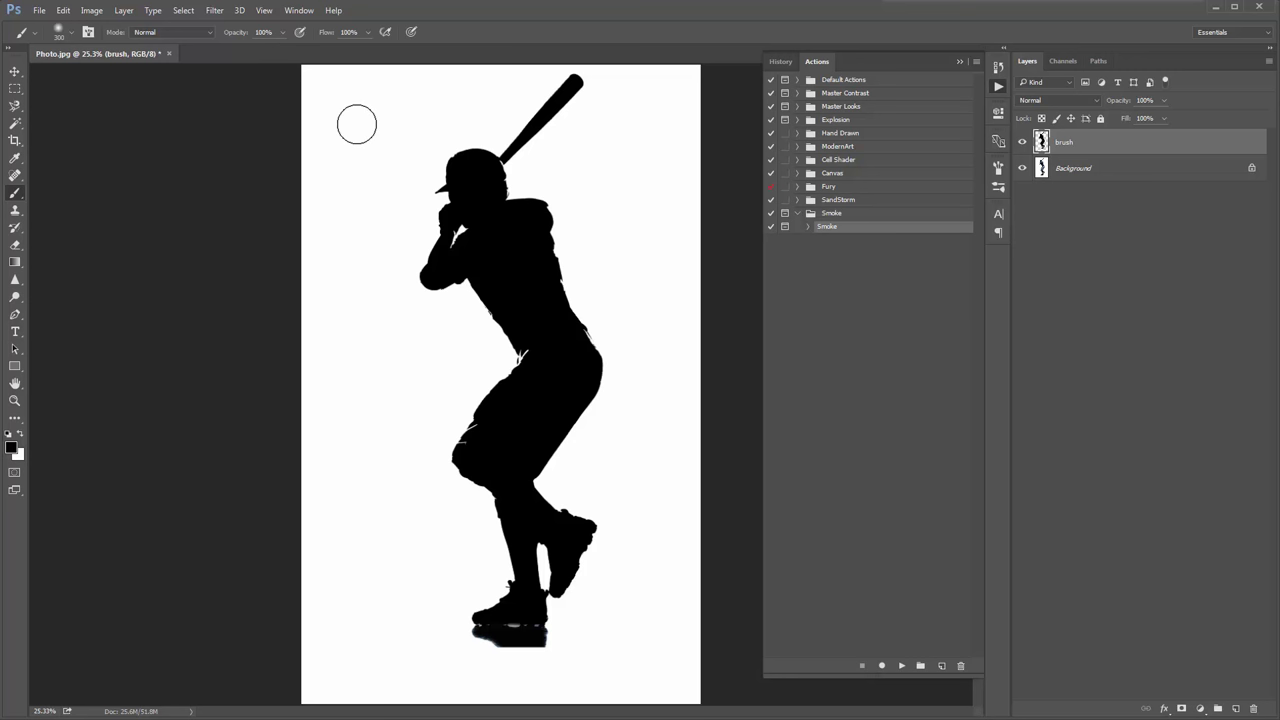
pyautogui.click(832, 228)
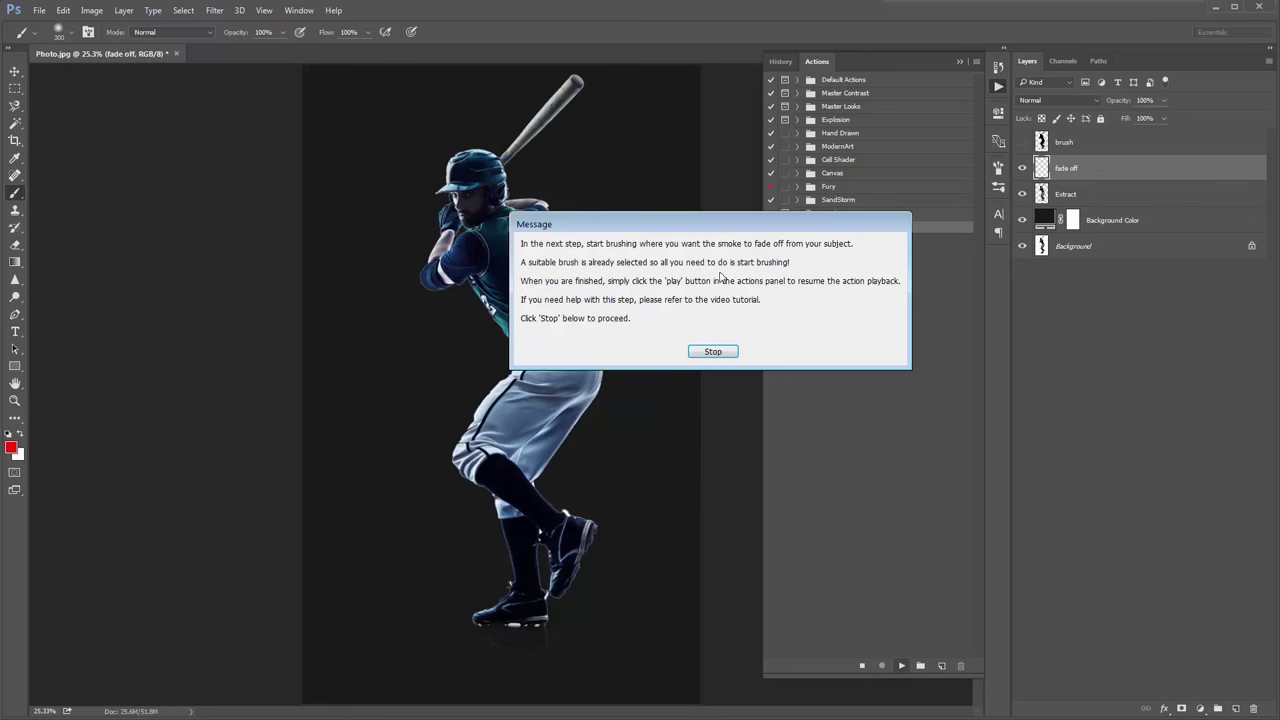
# Step: Move the Smoke action's message dialog aside to read its instructions
pyautogui.moveTo(743, 223); pyautogui.dragTo(580, 194)
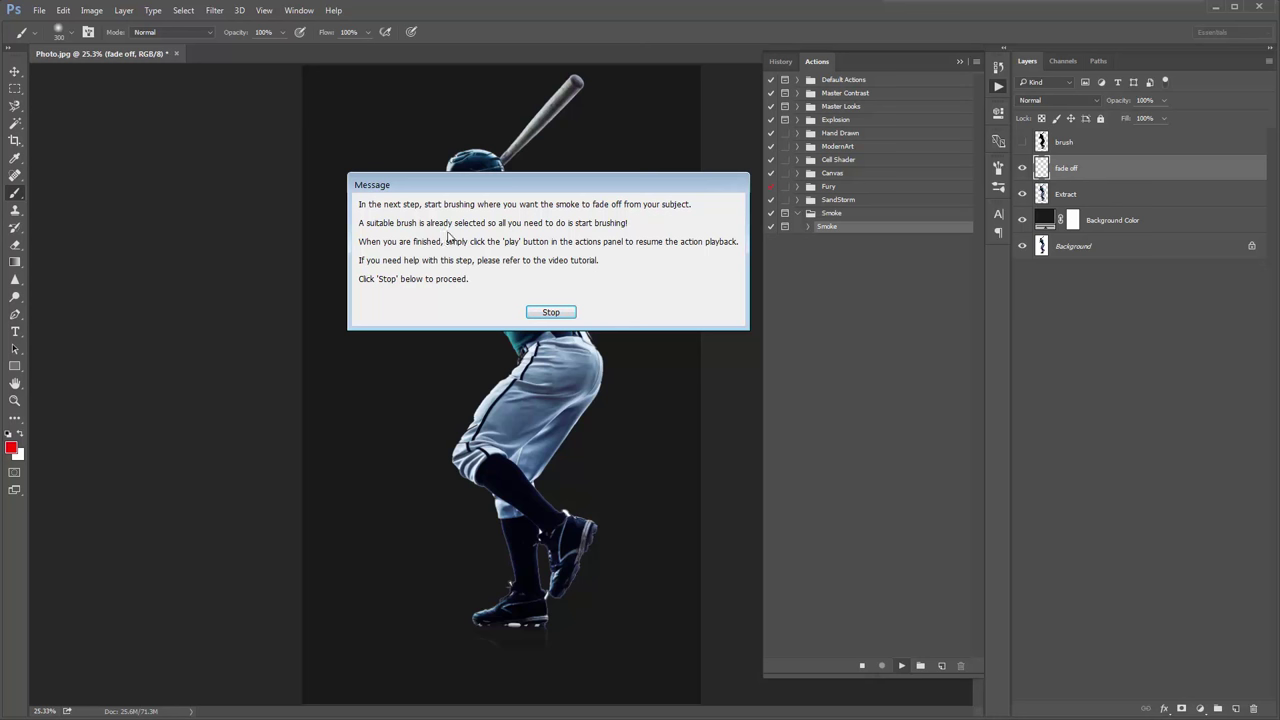
pyautogui.moveTo(519, 182); pyautogui.dragTo(497, 159)
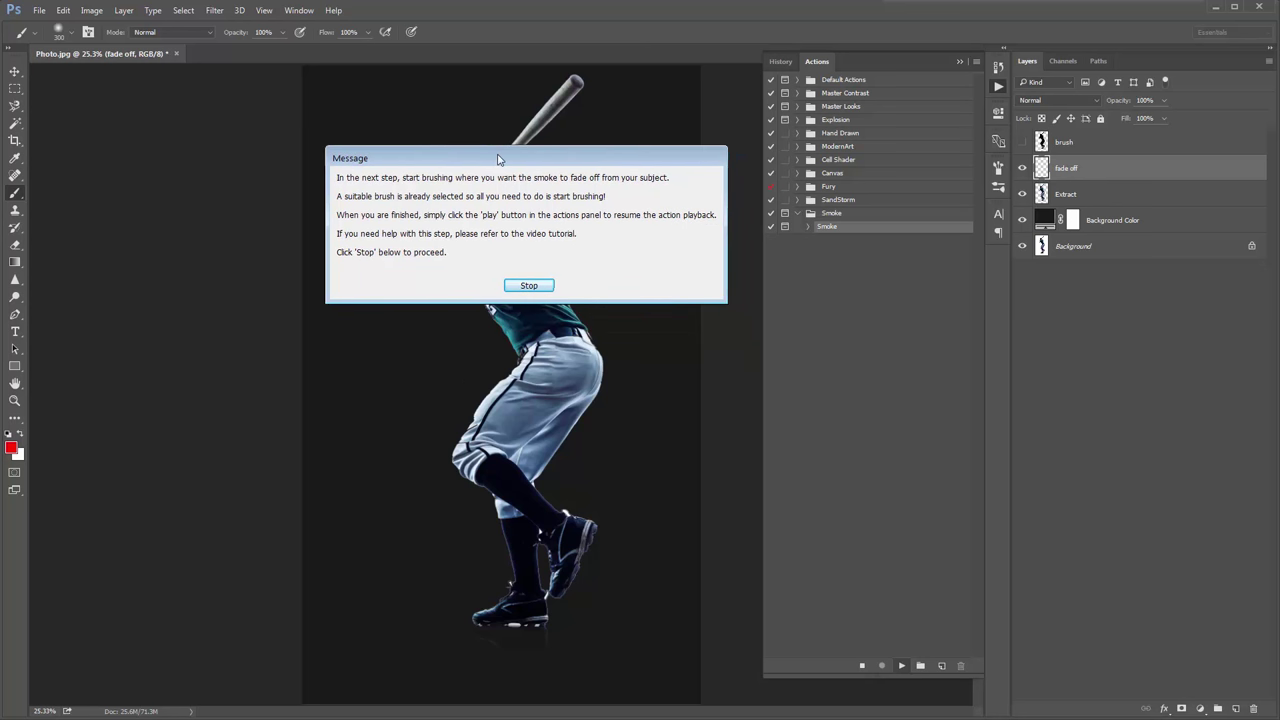
# Step: Dismiss the message and paint red over the batter's hips and legs, resizing the brush with [ and ]
pyautogui.click(533, 286)
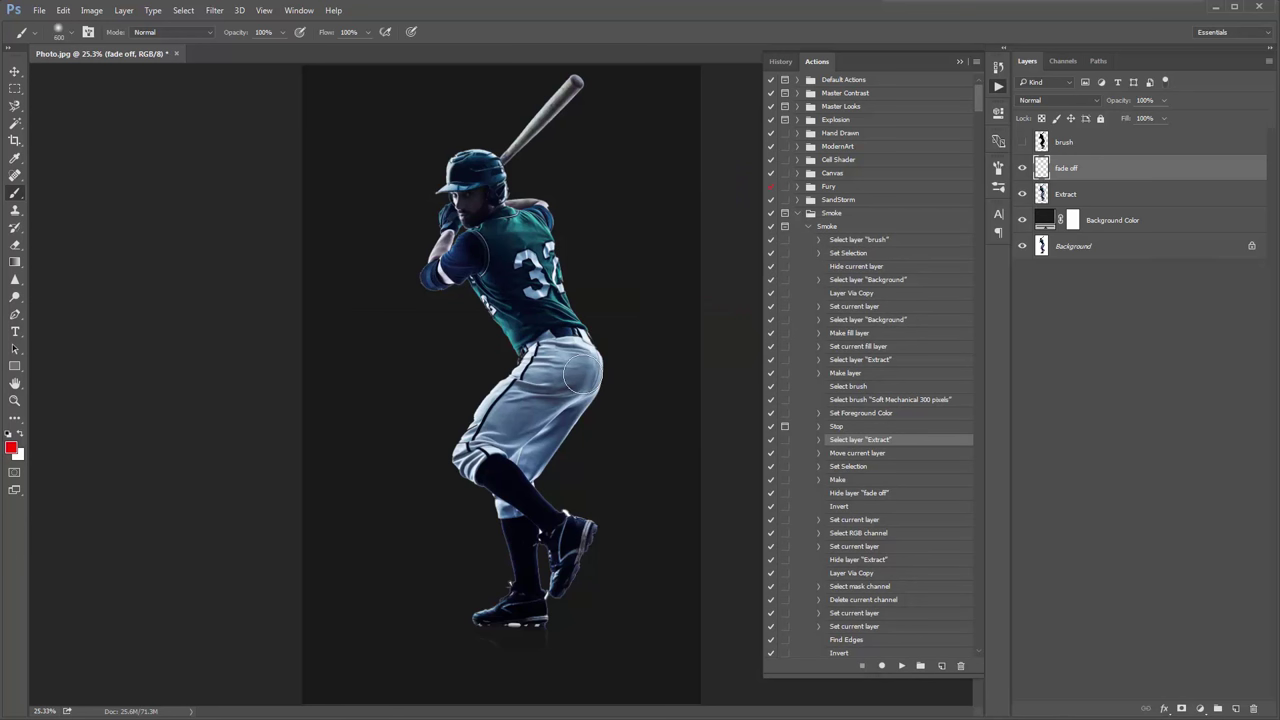
pyautogui.moveTo(600, 520)
pyautogui.mouseDown()
pyautogui.moveTo(513, 590)
pyautogui.moveTo(554, 591)
pyautogui.moveTo(463, 608)
pyautogui.moveTo(583, 547)
pyautogui.moveTo(490, 525)
pyautogui.moveTo(517, 493)
pyautogui.moveTo(559, 479)
pyautogui.moveTo(462, 469)
pyautogui.moveTo(550, 453)
pyautogui.moveTo(569, 439)
pyautogui.moveTo(496, 450)
pyautogui.moveTo(598, 378)
pyautogui.moveTo(522, 437)
pyautogui.moveTo(495, 441)
pyautogui.moveTo(552, 425)
pyautogui.moveTo(491, 426)
pyautogui.mouseUp()
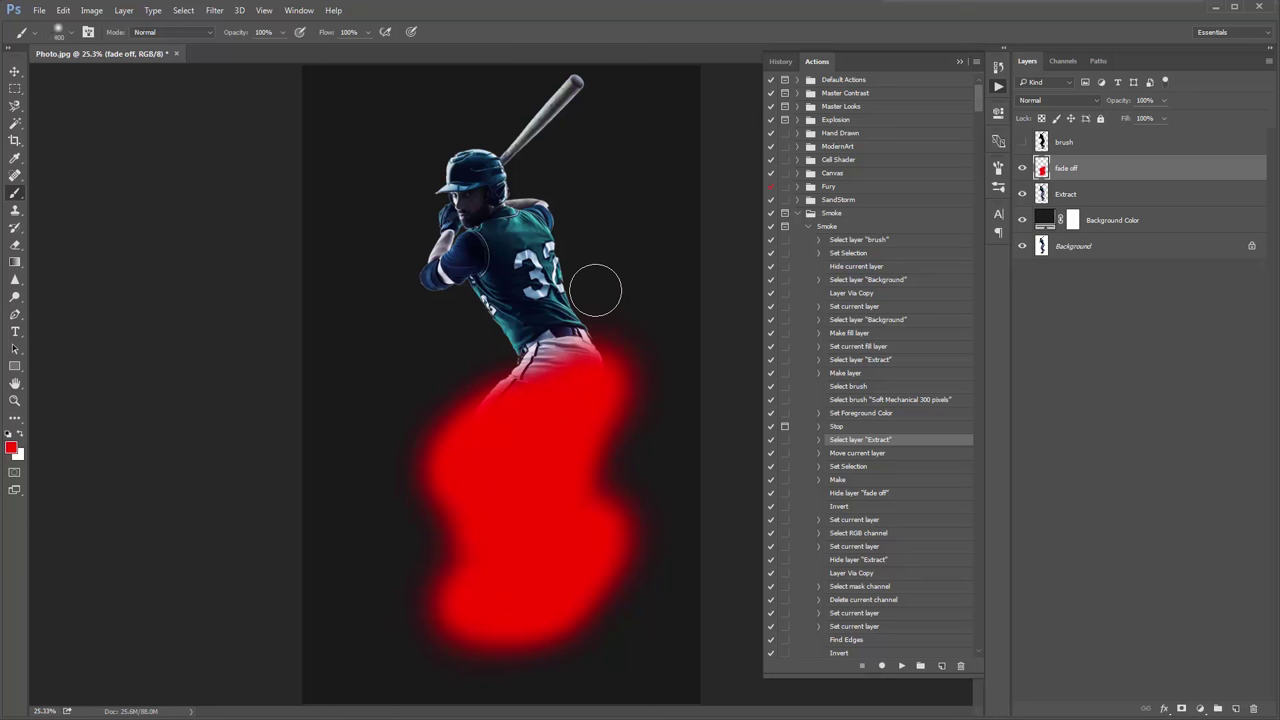
pyautogui.press('[')
pyautogui.press('[')
pyautogui.press(']')
pyautogui.press(']')
pyautogui.press(']')
# Step: Resume the Smoke action playback, then collapse its list of recorded steps
pyautogui.click(902, 666)
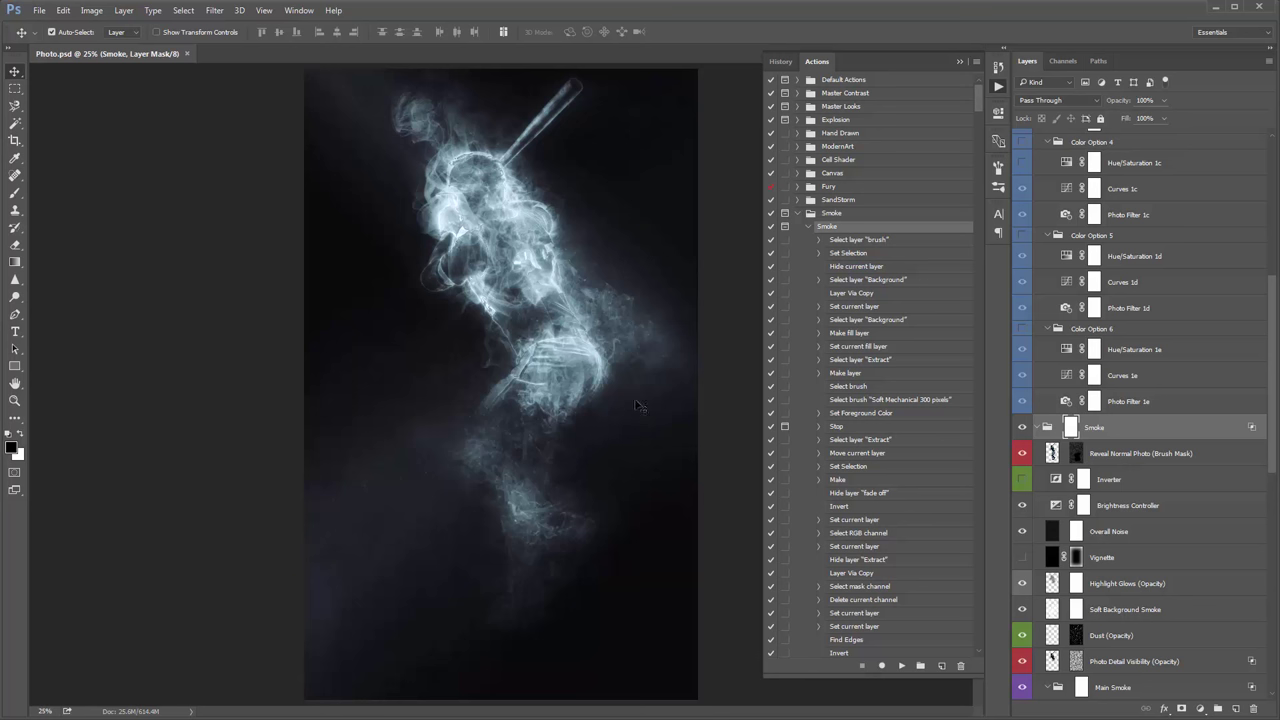
pyautogui.click(797, 214)
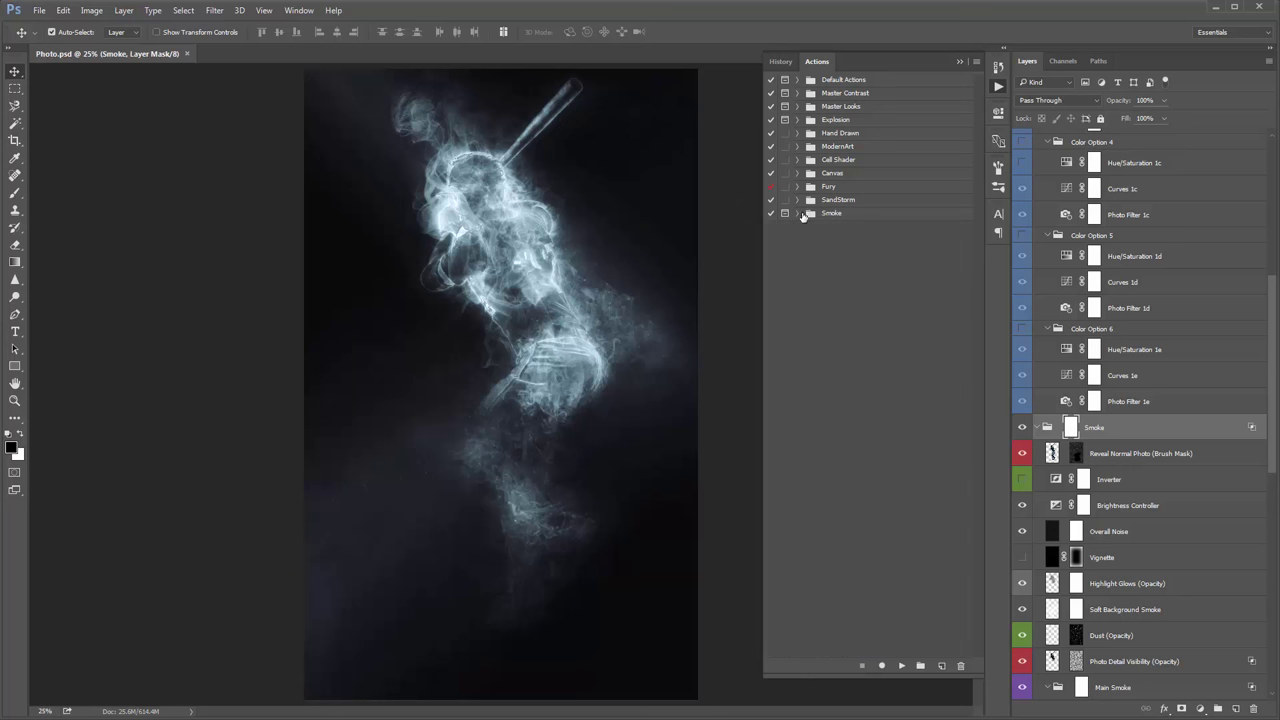
# Step: Collapse the History/Actions panels and scroll the Layers panel to target the Smoke group itself
pyautogui.click(959, 62)
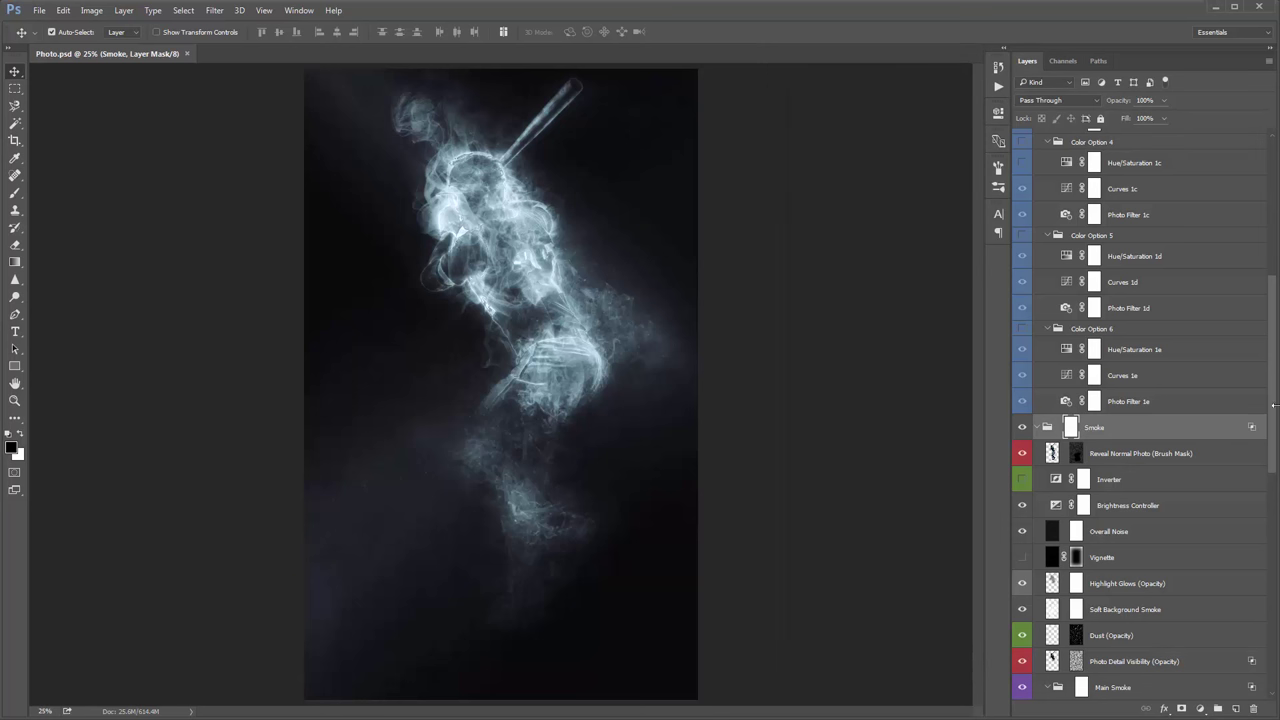
pyautogui.scroll(-4, 1276, 403)
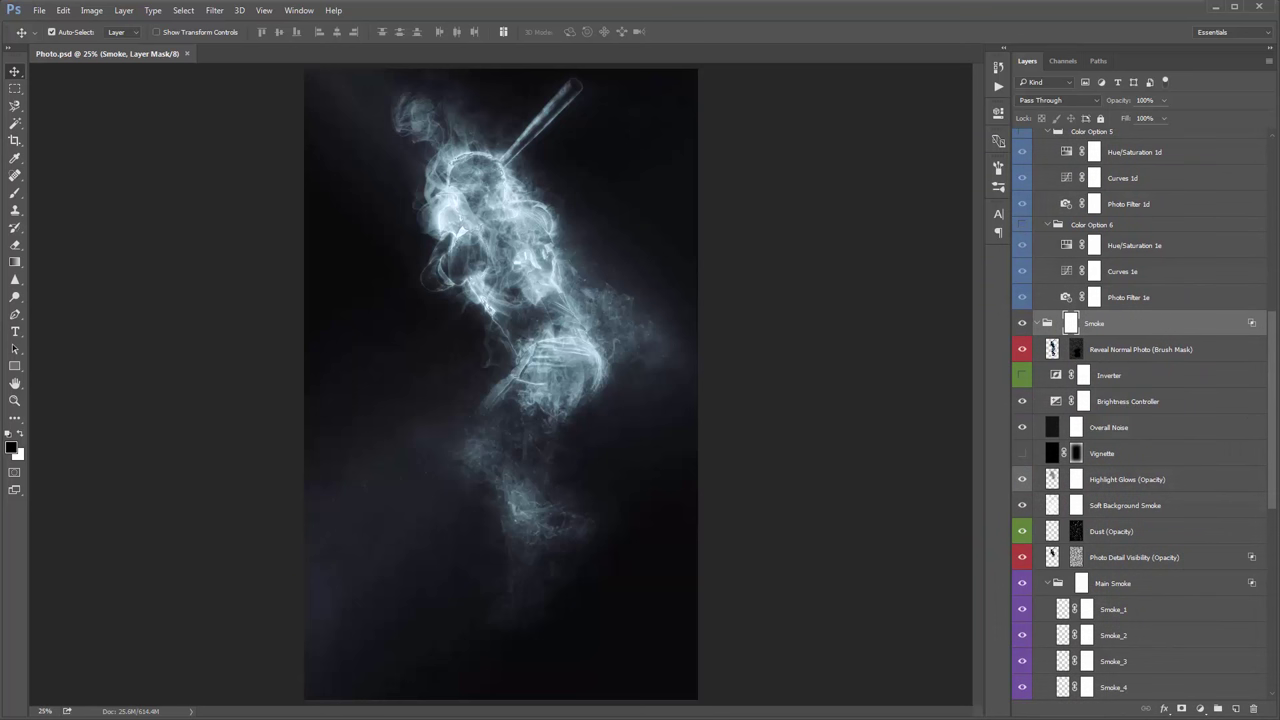
pyautogui.moveTo(1276, 400); pyautogui.dragTo(1276, 369)
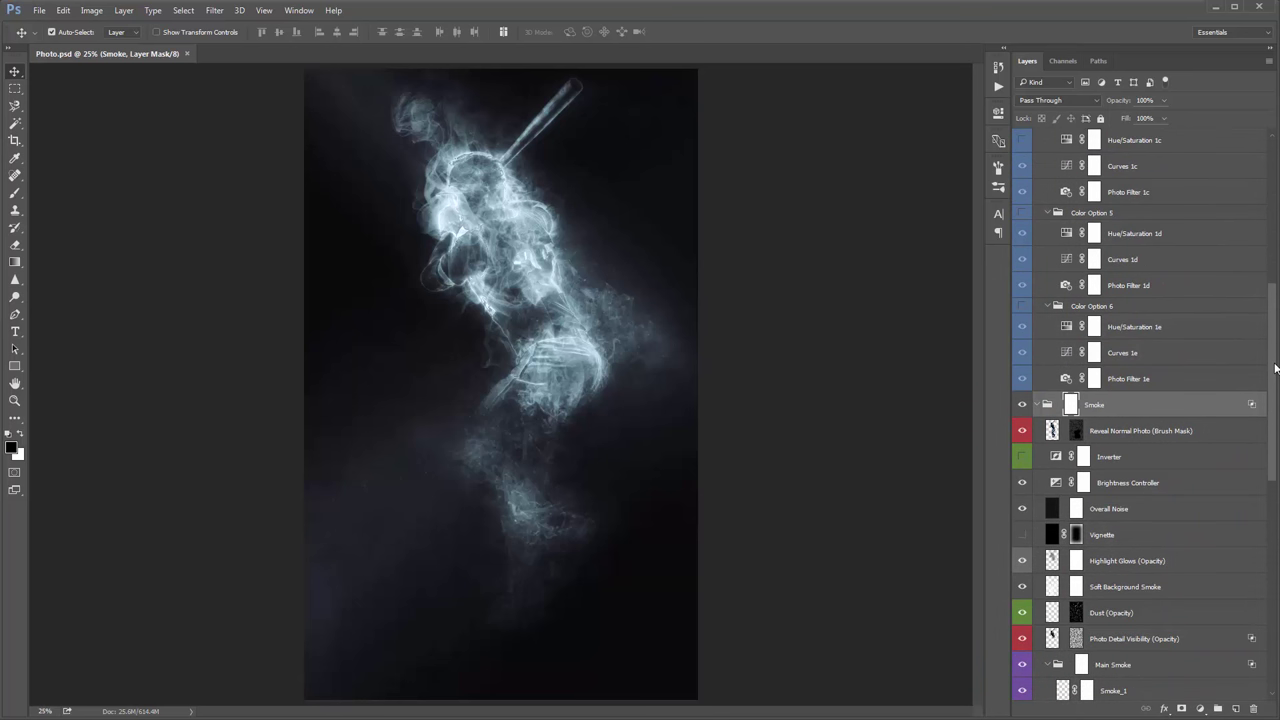
pyautogui.click(1148, 400)
pyautogui.scroll(-1, 1148, 400)
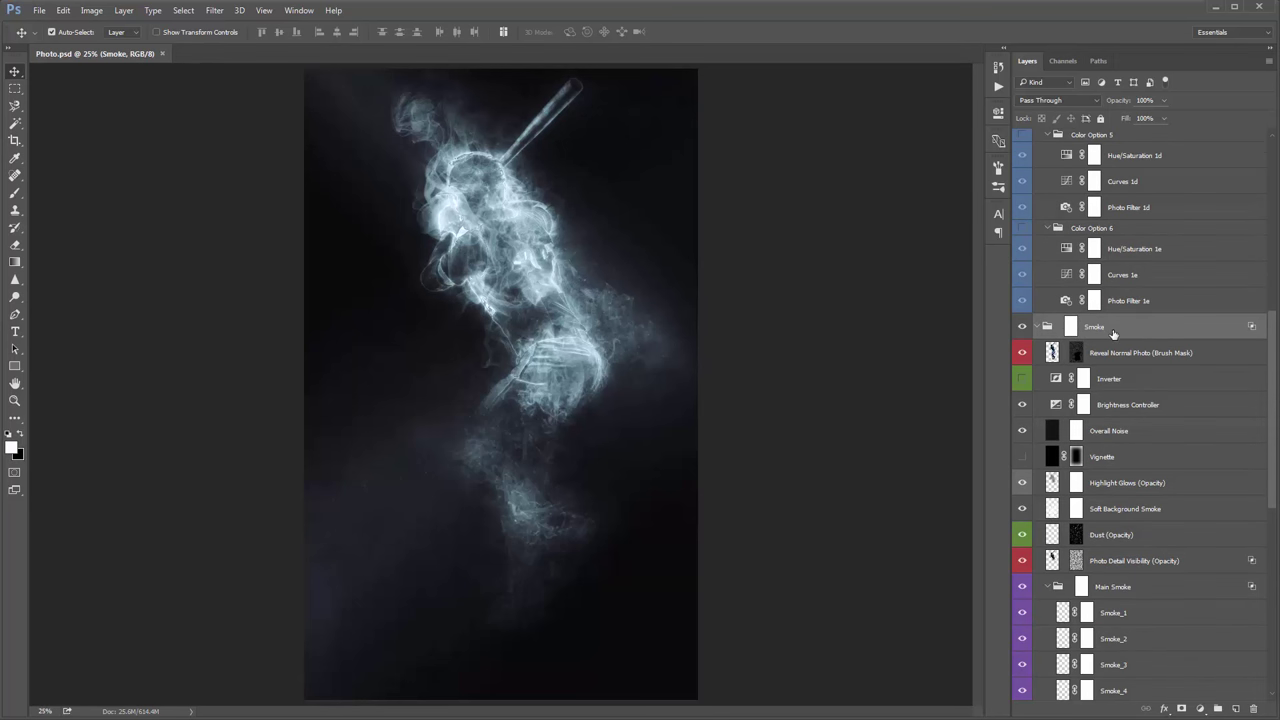
pyautogui.scroll(-1, 1150, 332)
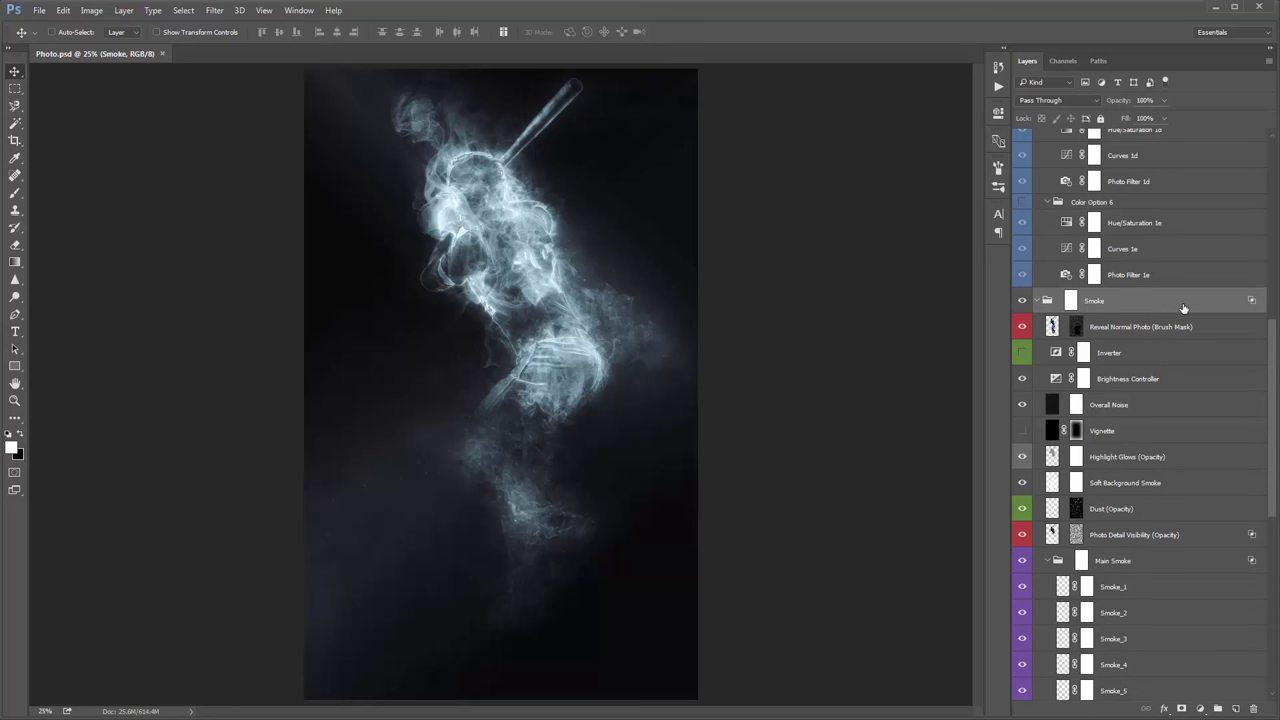
# Step: Collapse all layer groups, then briefly expand and re-collapse the Smoke and Adjustments groups
pyautogui.keyDown('alt'); pyautogui.click(1038, 301); pyautogui.keyUp('alt')
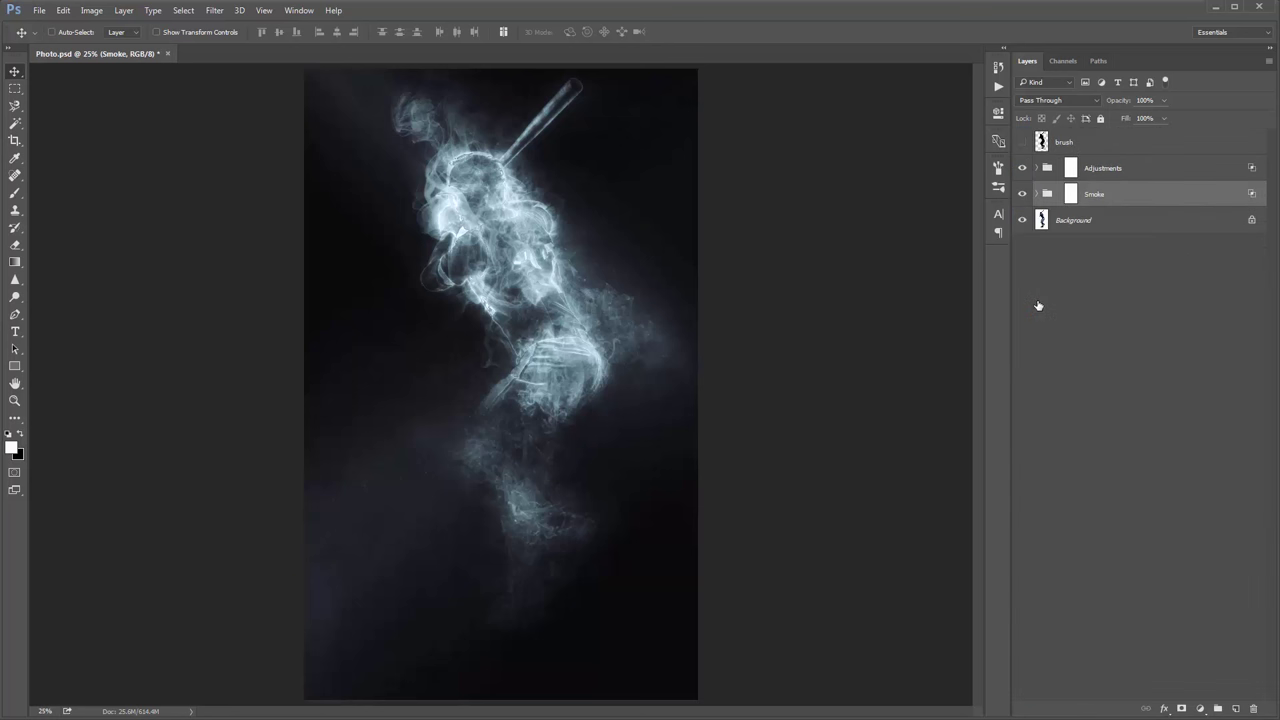
pyautogui.click(1037, 194)
pyautogui.click(1037, 194)
pyautogui.click(1040, 168)
pyautogui.click(1038, 168)
pyautogui.click(1038, 168)
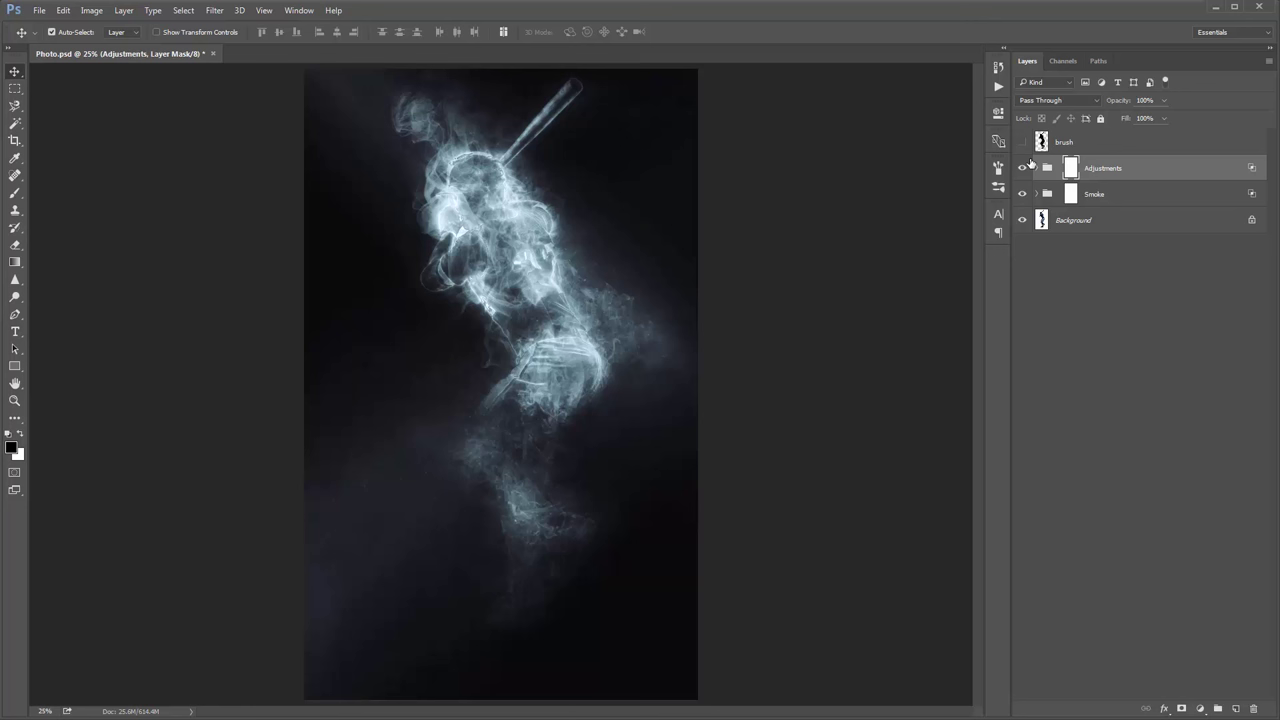
# Step: Show the brush silhouette layer, delete the Adjustments and Smoke groups, then undo the deletion
pyautogui.click(1022, 143)
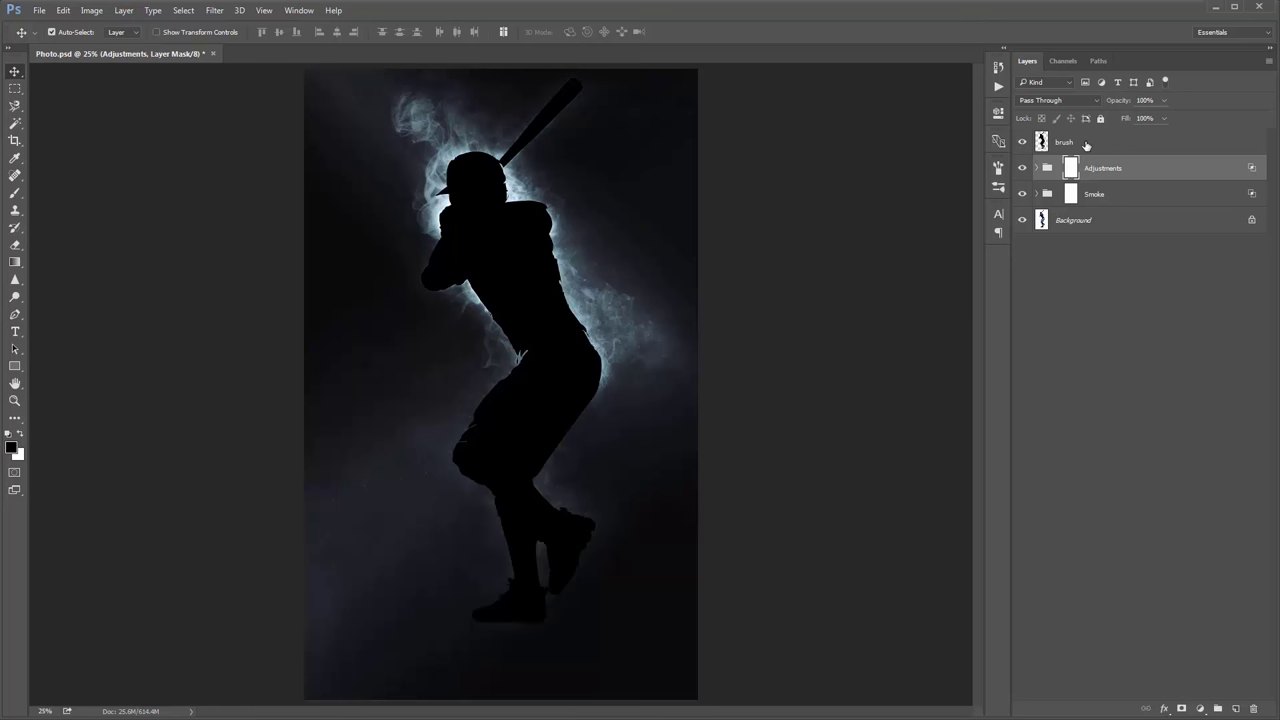
pyautogui.click(1078, 145)
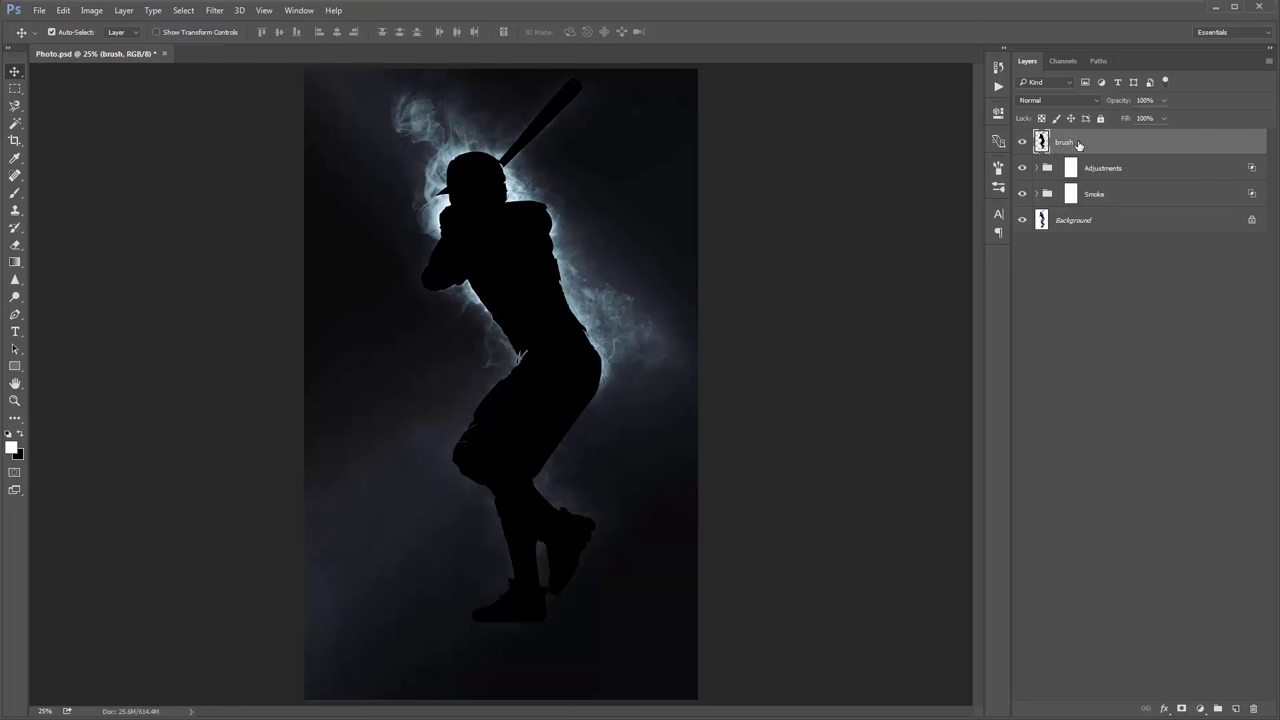
pyautogui.click(1127, 170)
pyautogui.keyDown('shift'); pyautogui.click(1126, 194); pyautogui.keyUp('shift')
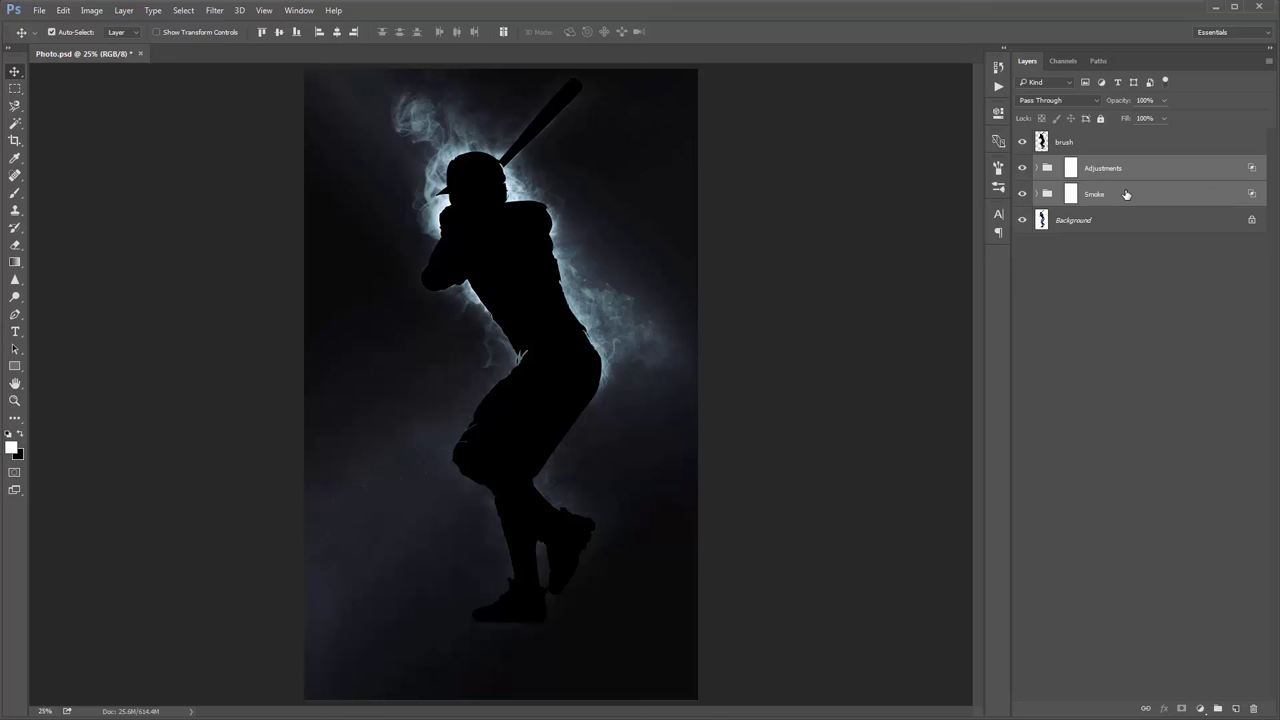
pyautogui.press('Delete')
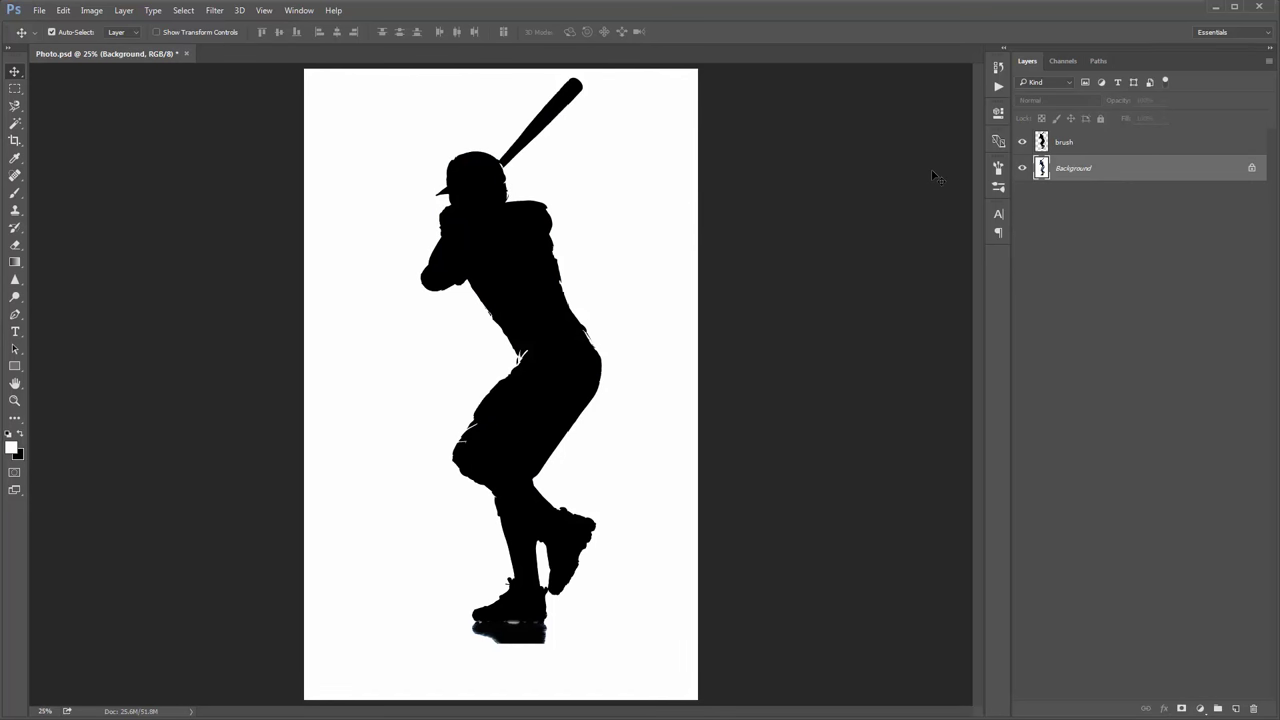
pyautogui.hotkey('ctrl', 'z')
# Step: Hide the brush silhouette layer and expand the Adjustments group to list its layers
pyautogui.click(1060, 148)
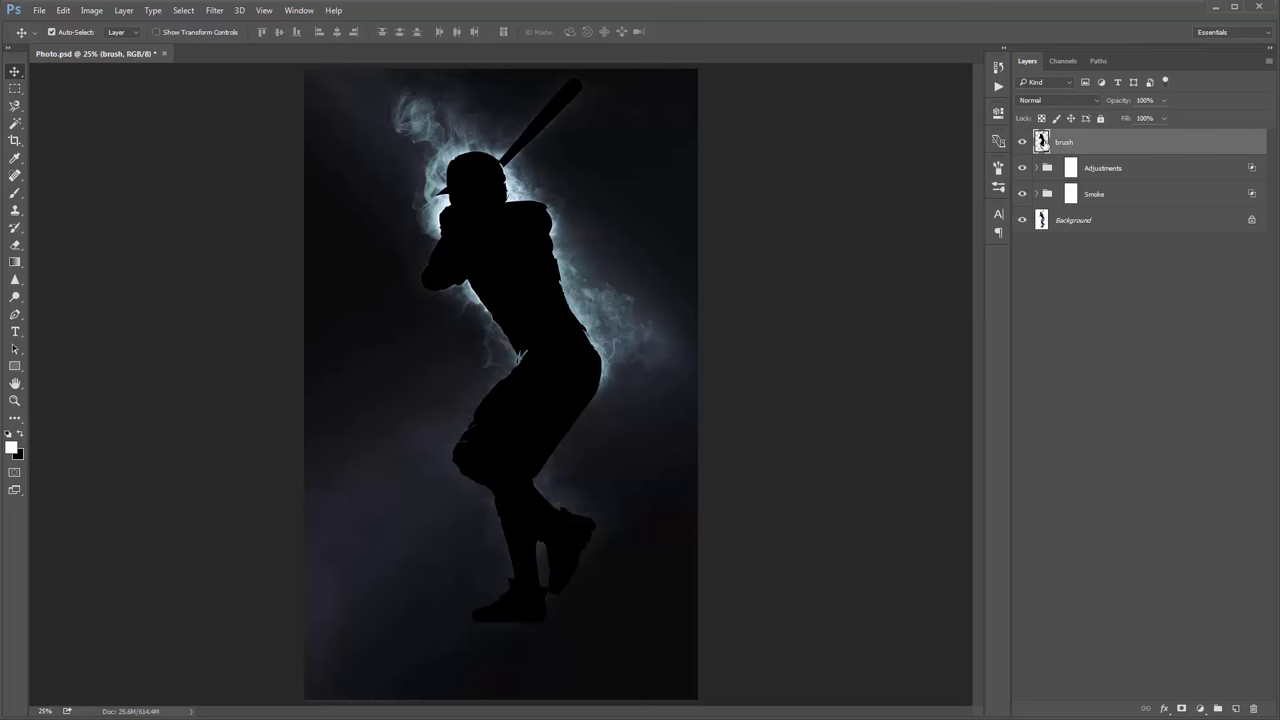
pyautogui.click(1022, 142)
pyautogui.click(1127, 169)
pyautogui.click(1103, 191)
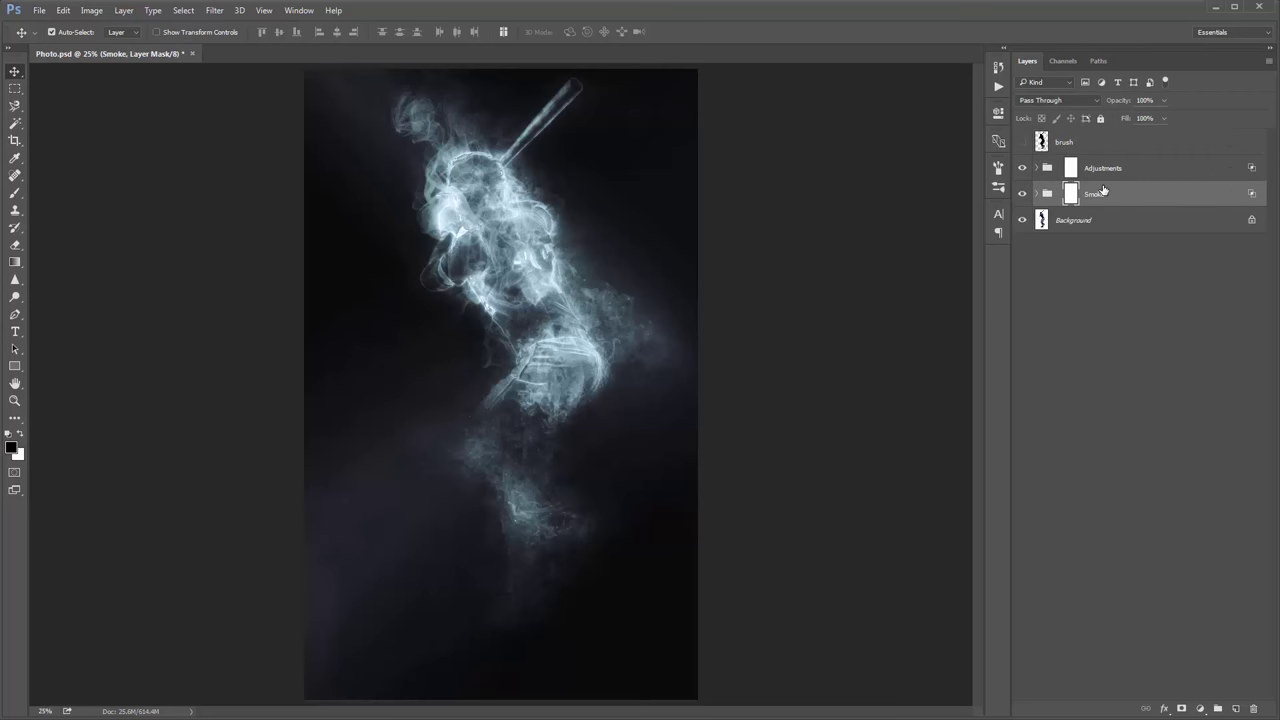
pyautogui.click(1104, 176)
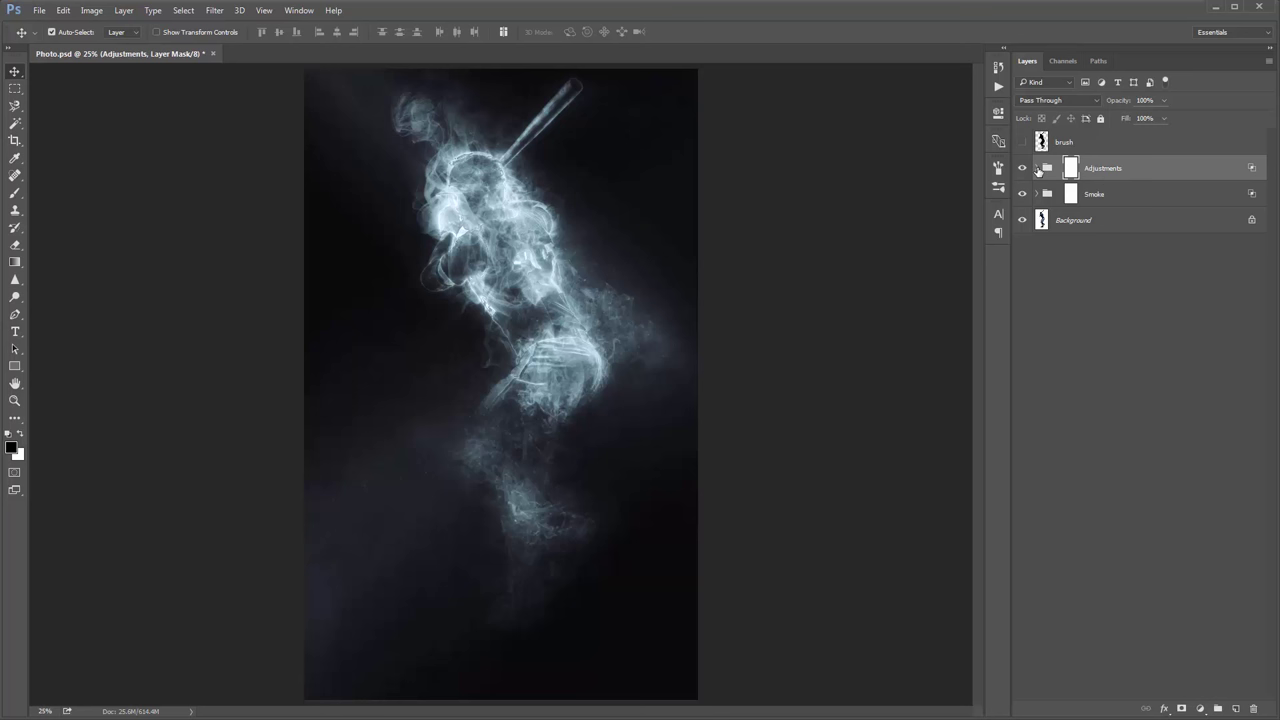
pyautogui.click(1037, 168)
# Step: Collapse the Smoke group and preview Overall Sharpening on and off while zoomed in
pyautogui.click(1040, 431)
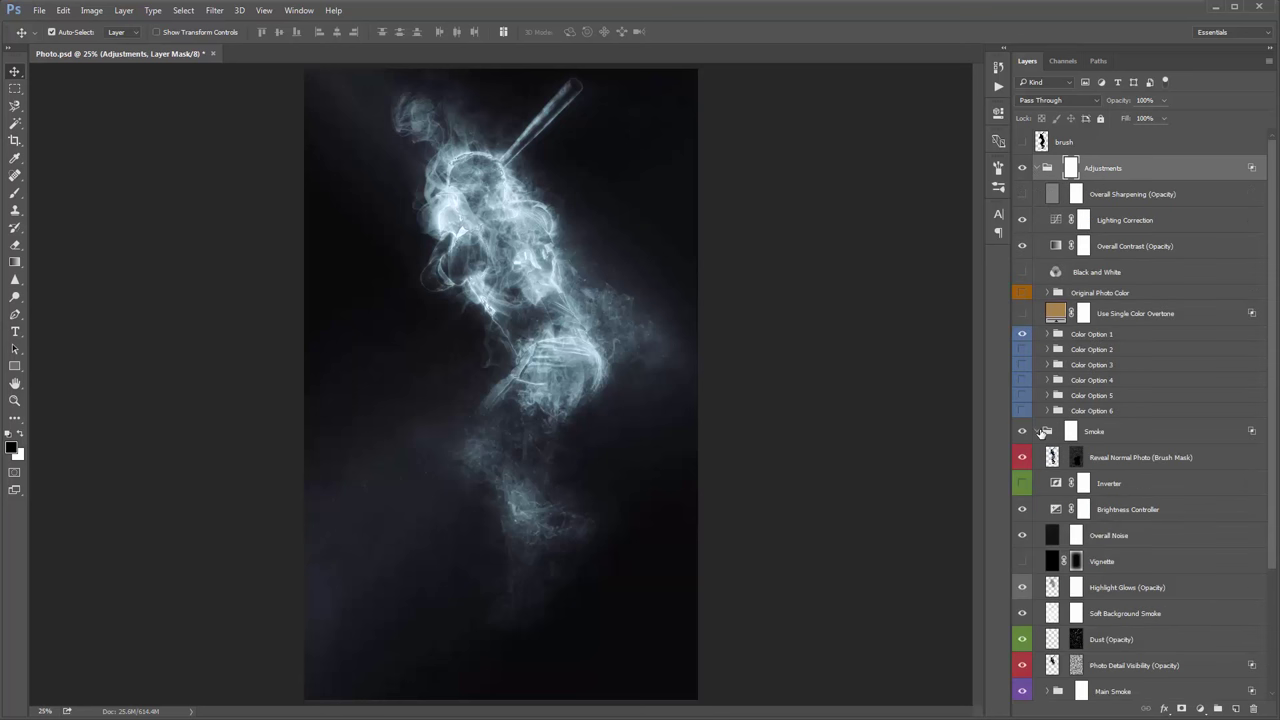
pyautogui.click(1041, 431)
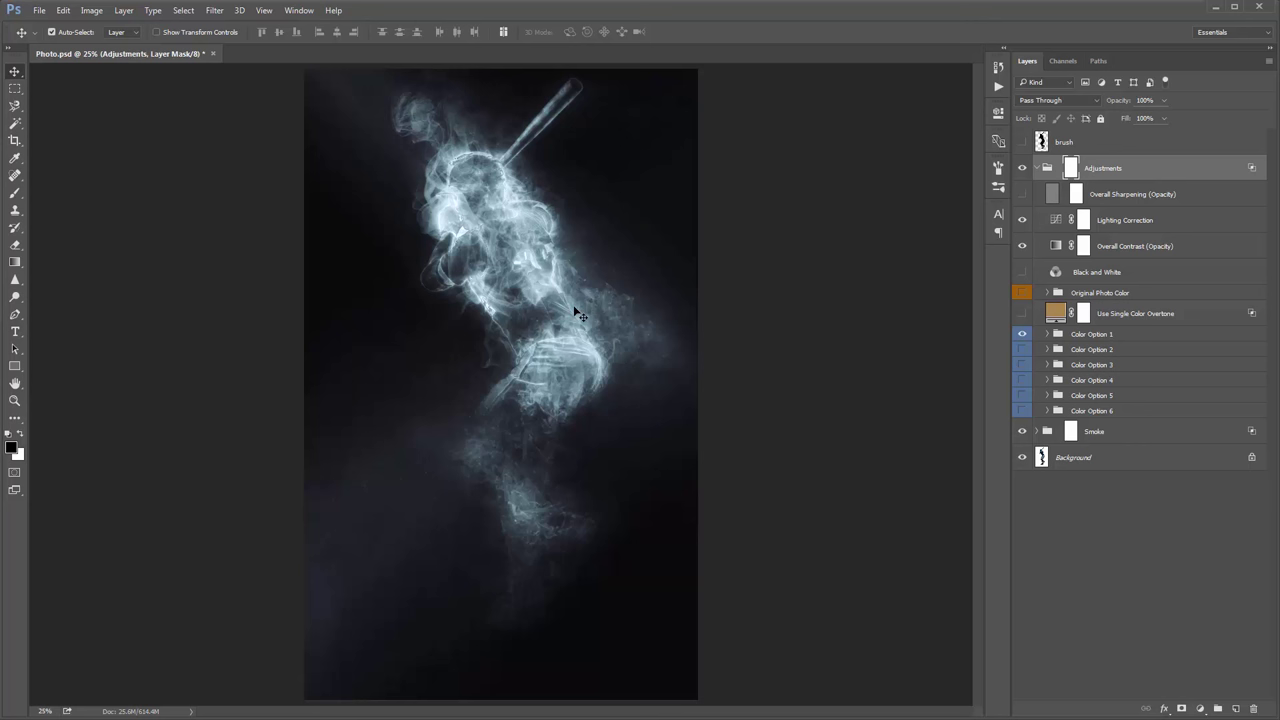
pyautogui.click(1150, 196)
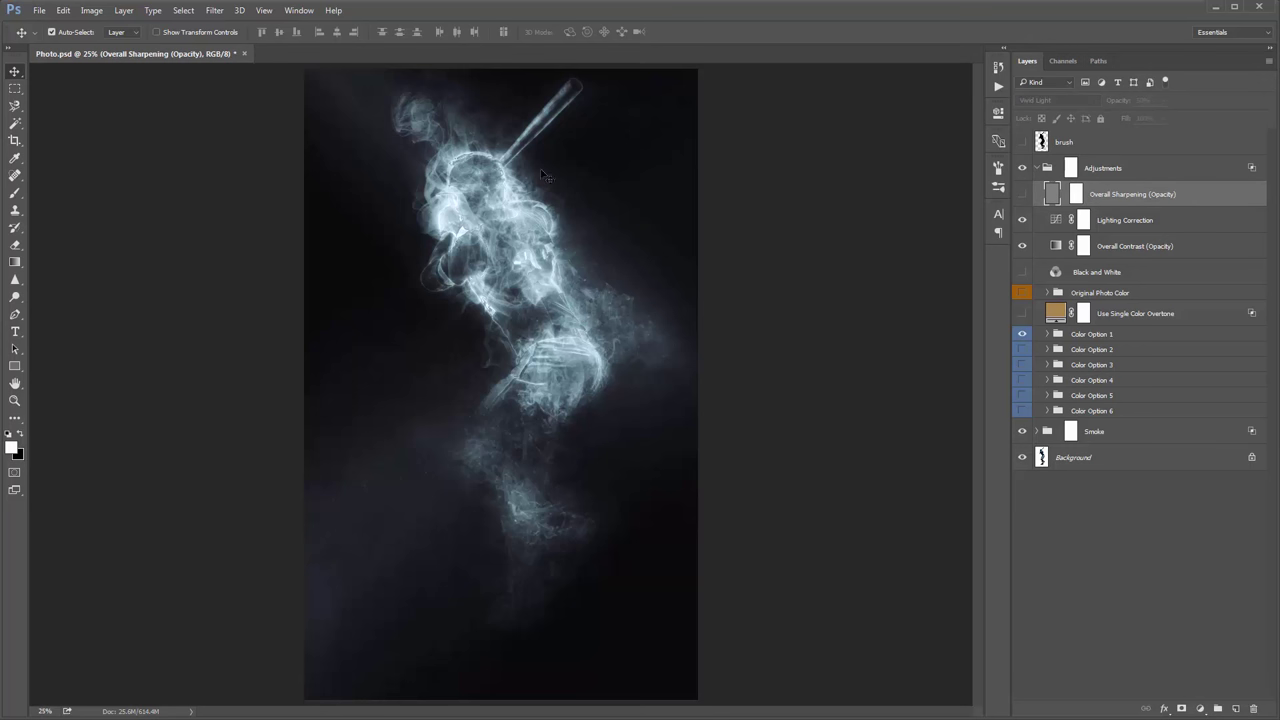
pyautogui.keyDown('ctrl'); pyautogui.click(450, 200); pyautogui.keyUp('ctrl')
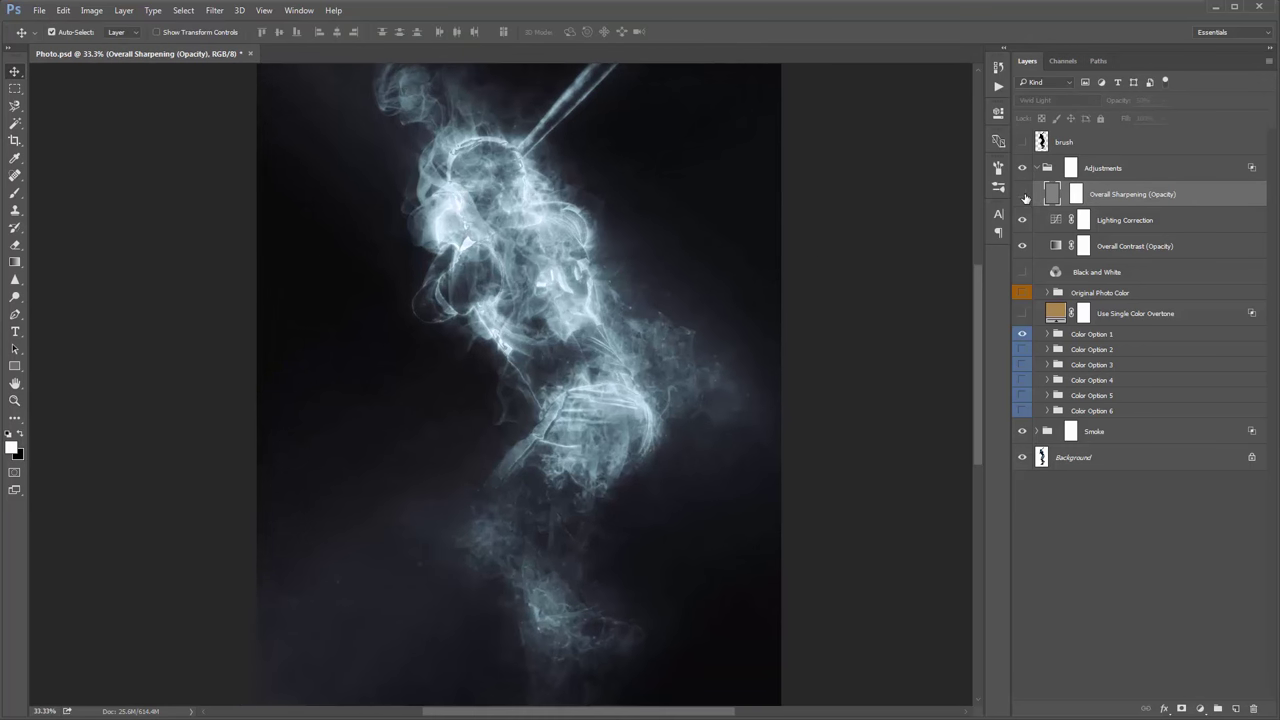
pyautogui.click(1022, 194)
pyautogui.click(1023, 195)
# Step: Compare Lighting Correction on and off, then set Overall Contrast opacity to 40%
pyautogui.click(1157, 222)
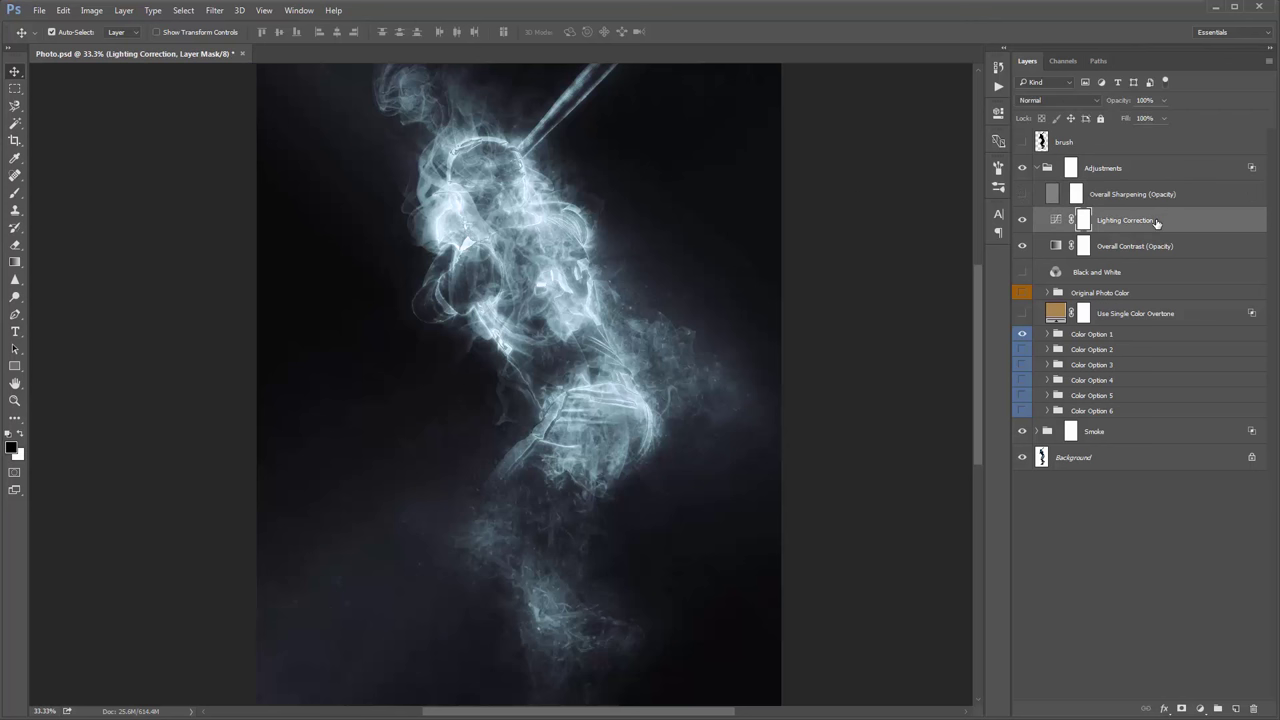
pyautogui.click(1023, 220)
pyautogui.click(1023, 220)
pyautogui.click(1118, 244)
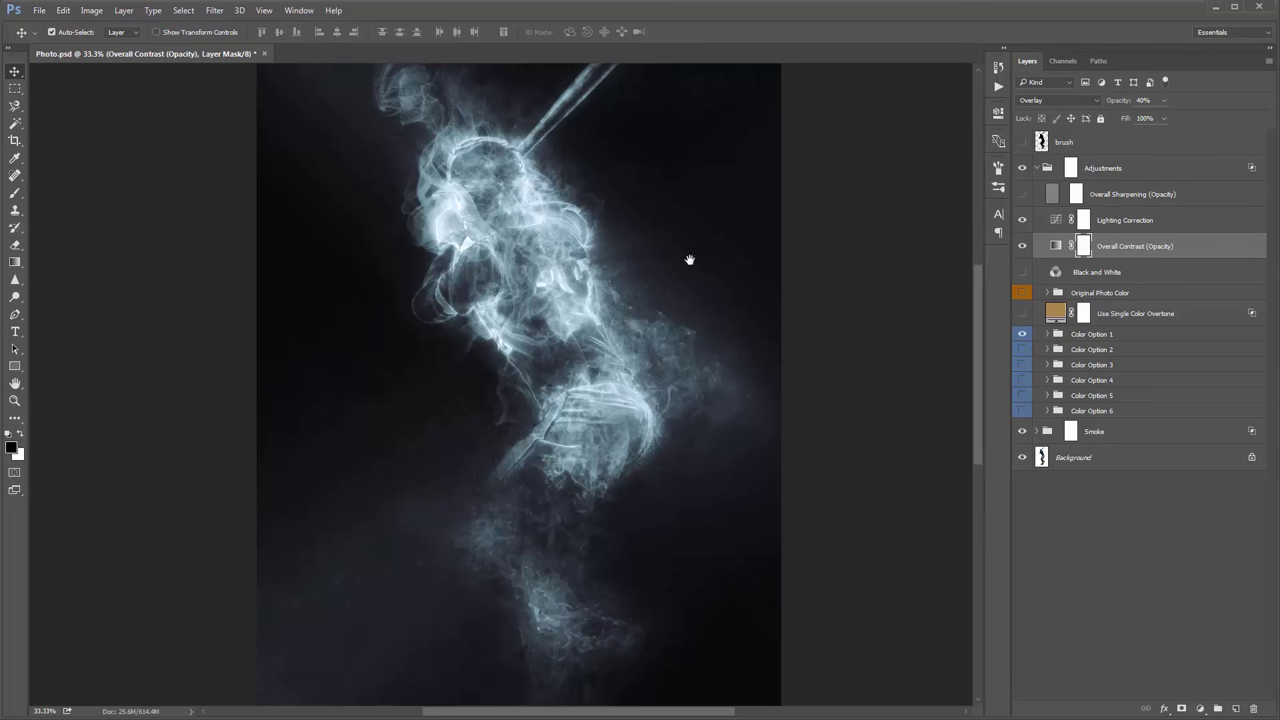
pyautogui.moveTo(689, 260); pyautogui.dragTo(717, 260)
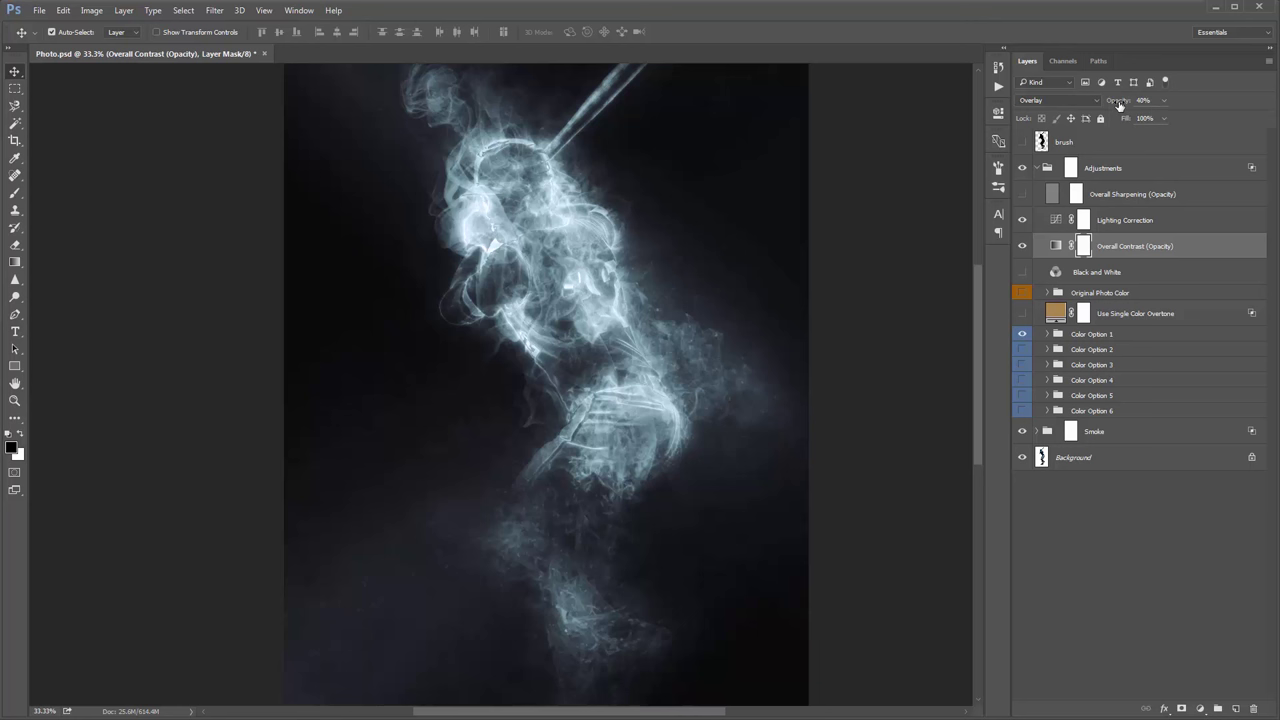
pyautogui.moveTo(1119, 104)
pyautogui.mouseDown()
pyautogui.moveTo(983, 93)
pyautogui.moveTo(1120, 100)
pyautogui.moveTo(873, 103)
pyautogui.moveTo(1037, 115)
pyautogui.moveTo(738, 114)
pyautogui.moveTo(1118, 119)
pyautogui.moveTo(1113, 107)
pyautogui.moveTo(1136, 108)
pyautogui.moveTo(1108, 107)
pyautogui.mouseUp()
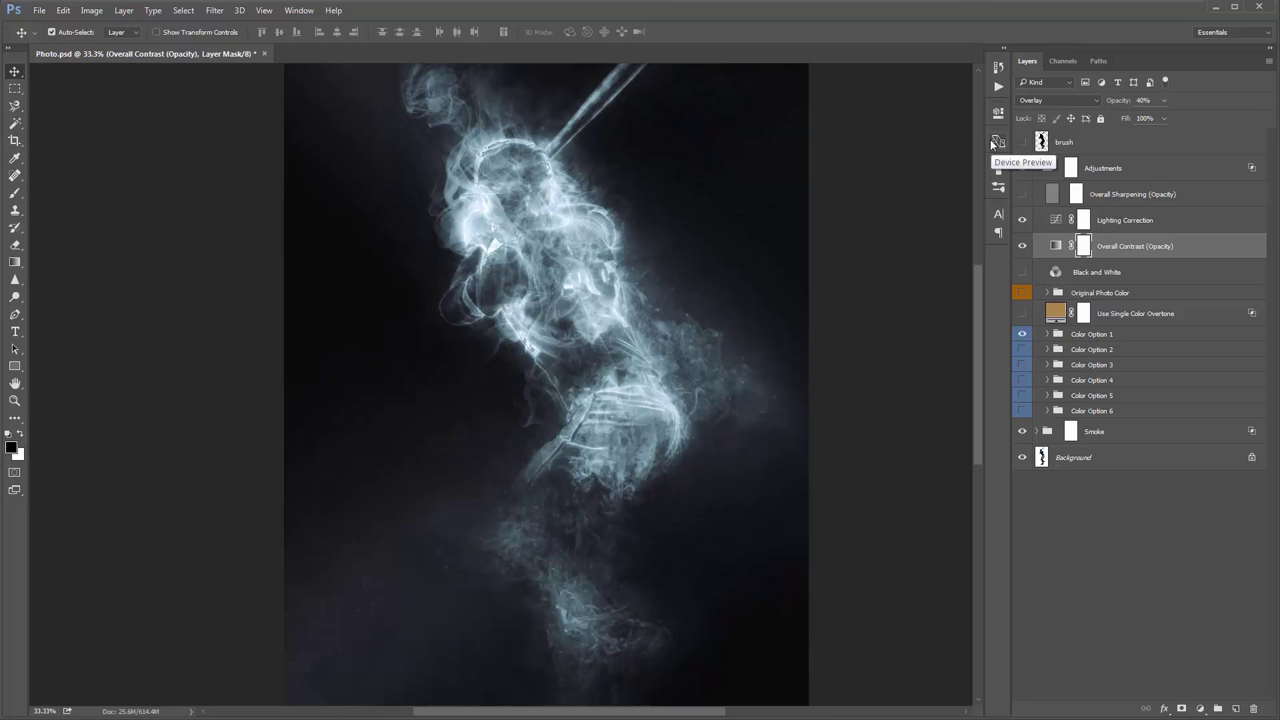
pyautogui.click(1129, 277)
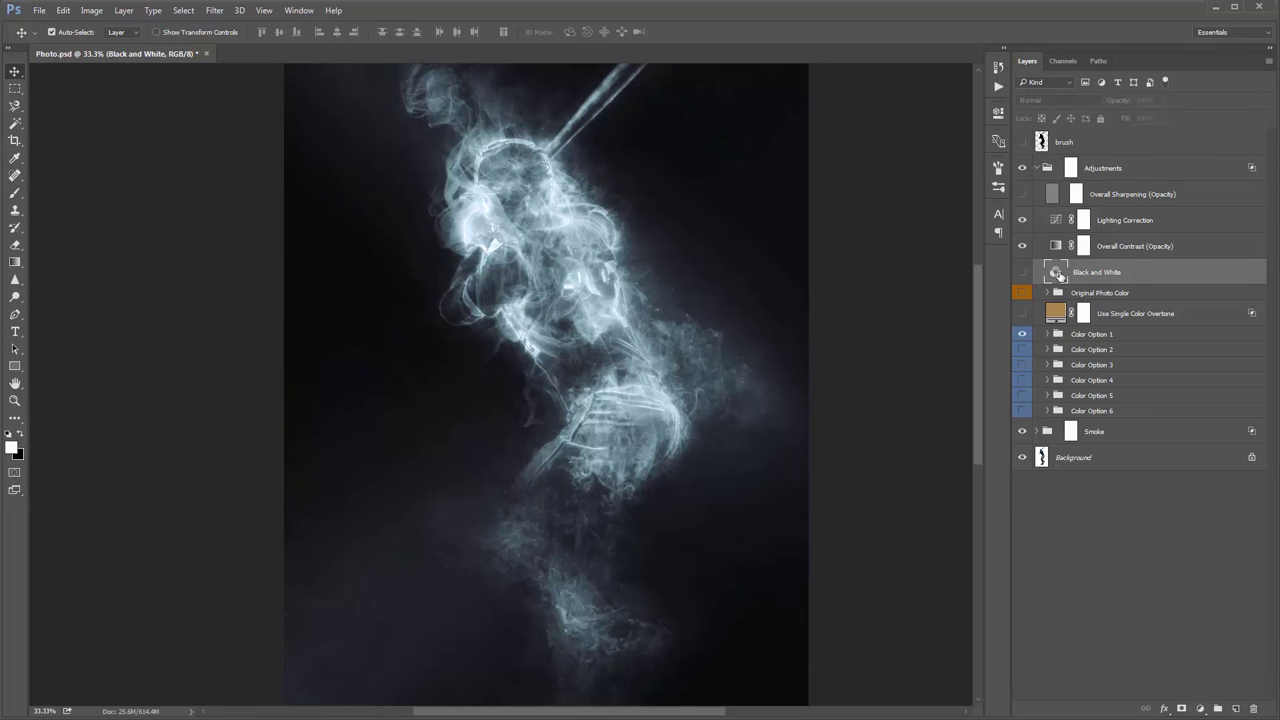
pyautogui.moveTo(786, 240); pyautogui.dragTo(806, 214)
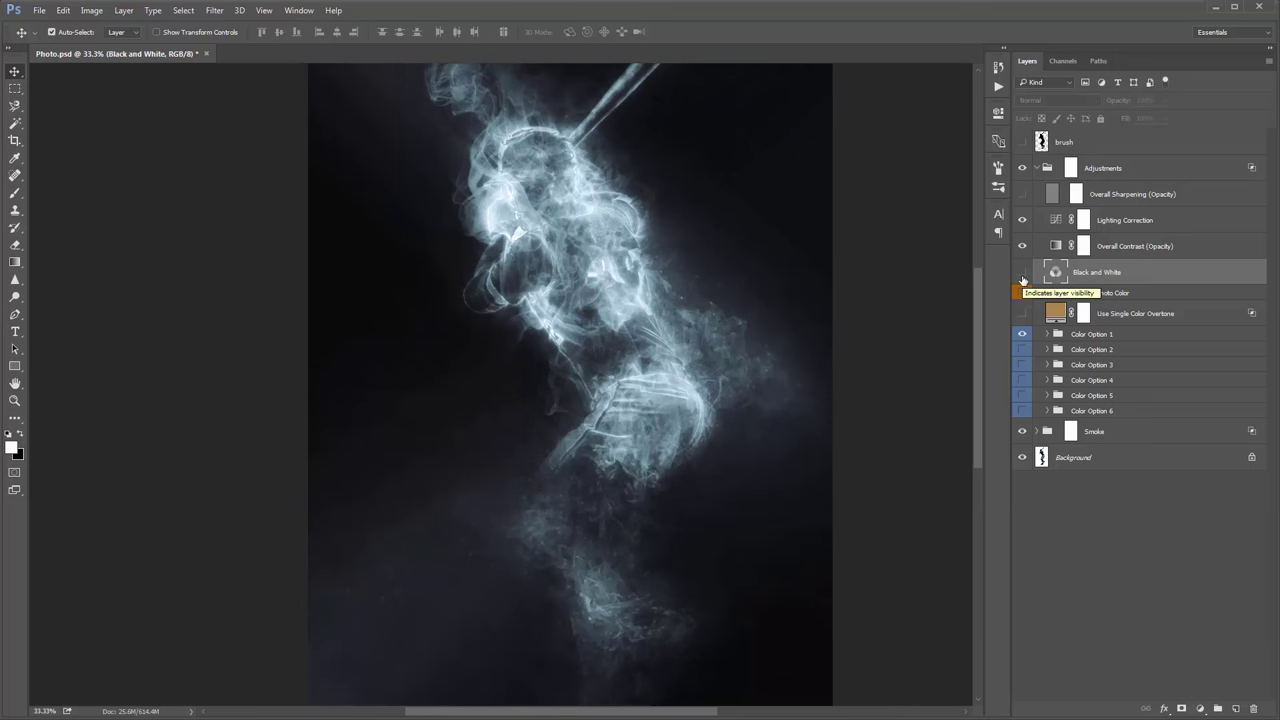
pyautogui.click(1022, 274)
pyautogui.moveTo(860, 264)
pyautogui.mouseDown()
pyautogui.moveTo(856, 288)
pyautogui.moveTo(859, 251)
pyautogui.mouseUp()
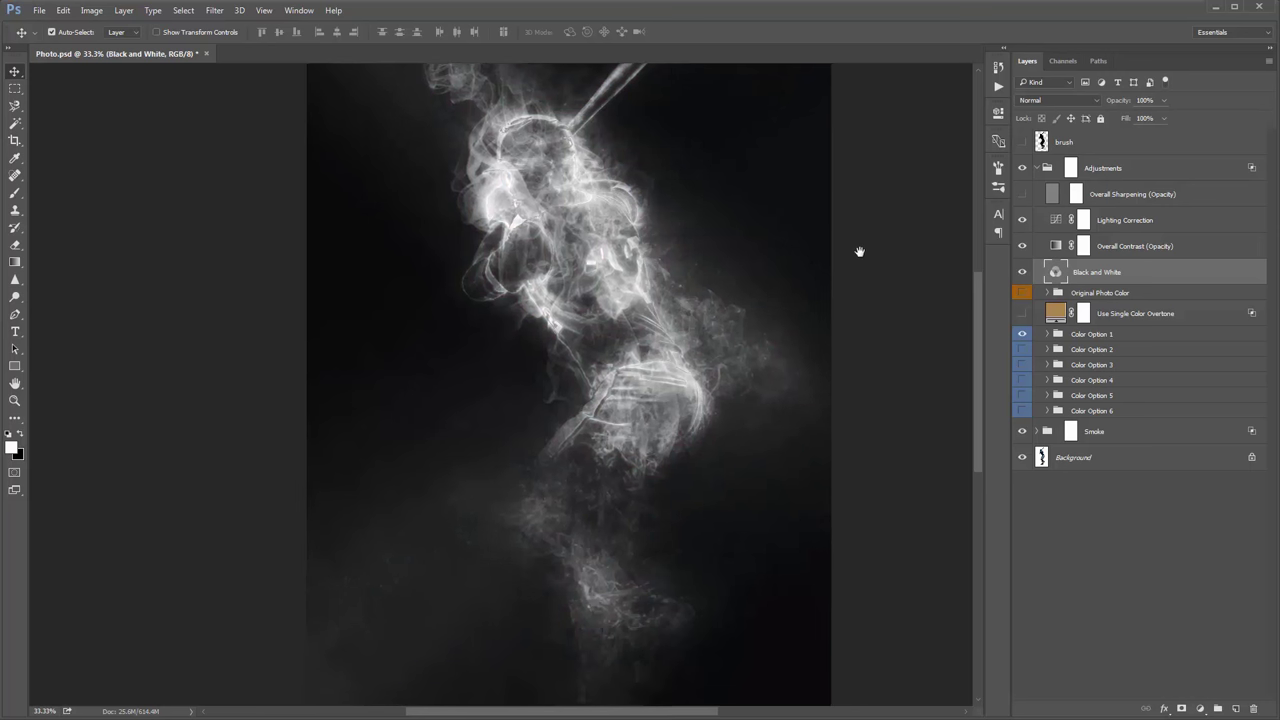
pyautogui.click(1022, 273)
pyautogui.click(1106, 292)
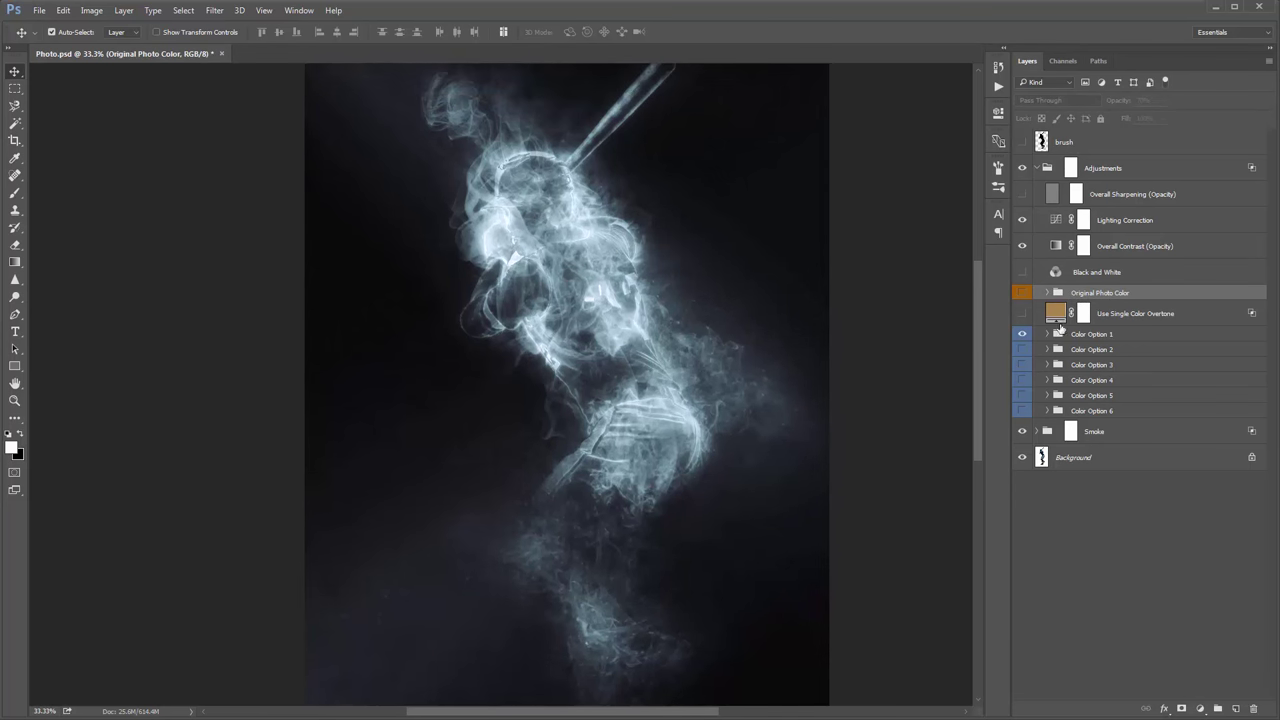
pyautogui.click(1024, 293)
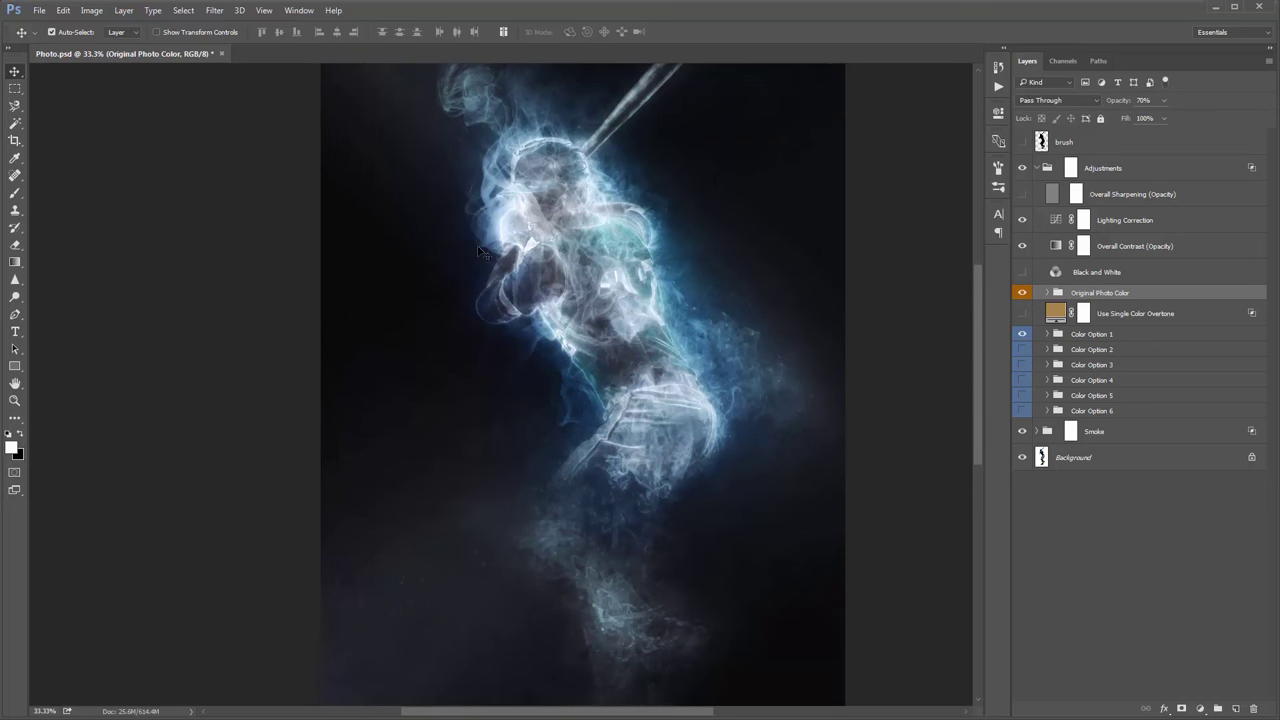
# Step: Hide Color Bleed Narrow and Wide, show Extra Wide, then hide the Original Photo Color group
pyautogui.click(1047, 293)
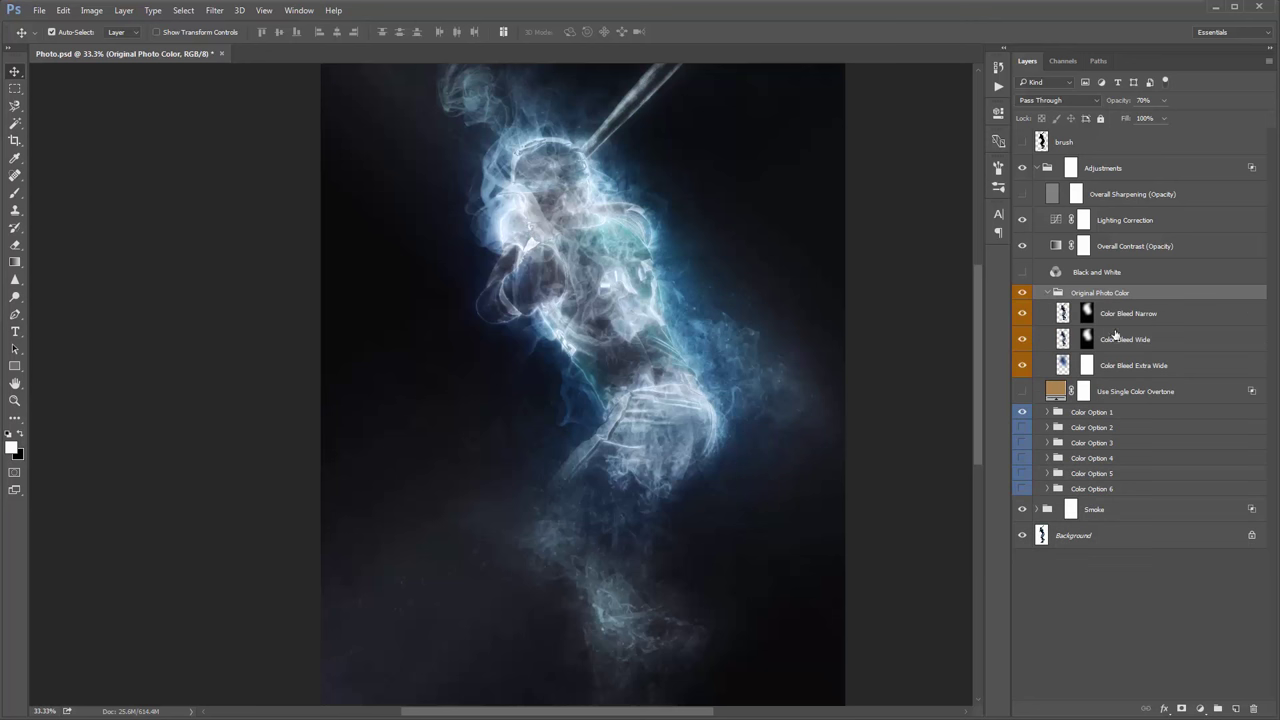
pyautogui.moveTo(1022, 313); pyautogui.dragTo(1021, 367)
pyautogui.click(1022, 366)
pyautogui.click(1141, 366)
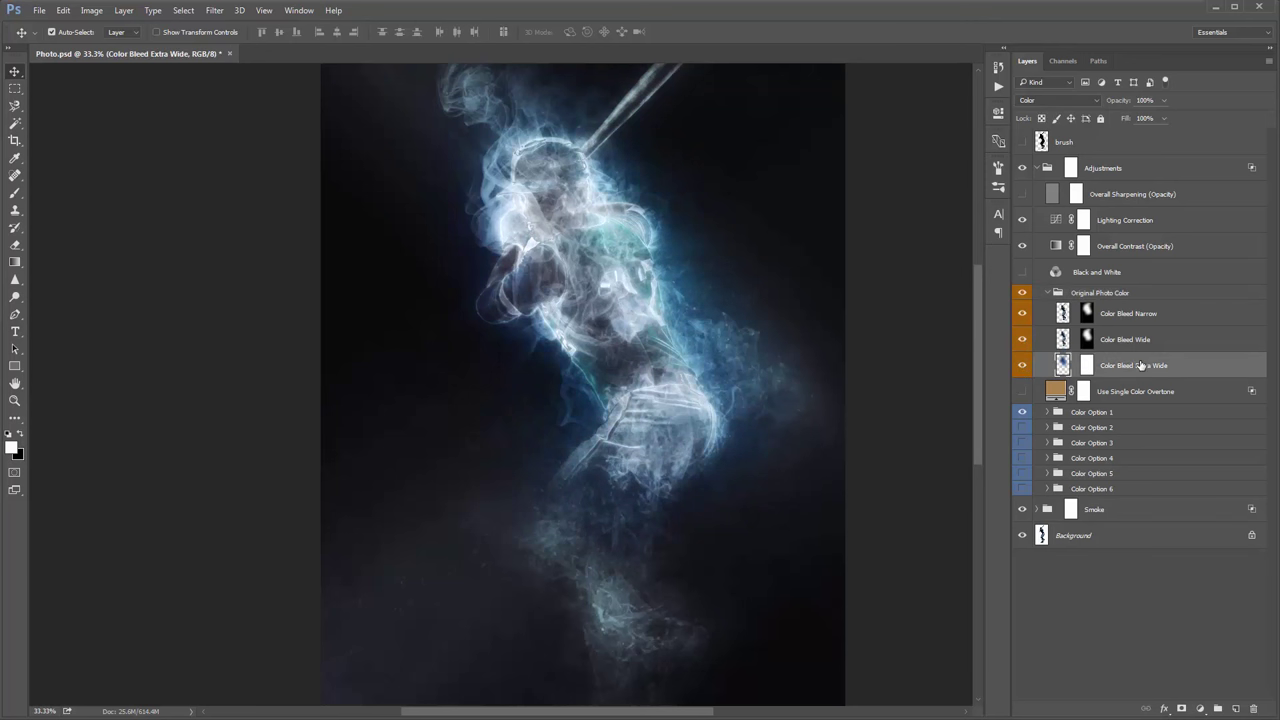
pyautogui.click(1049, 292)
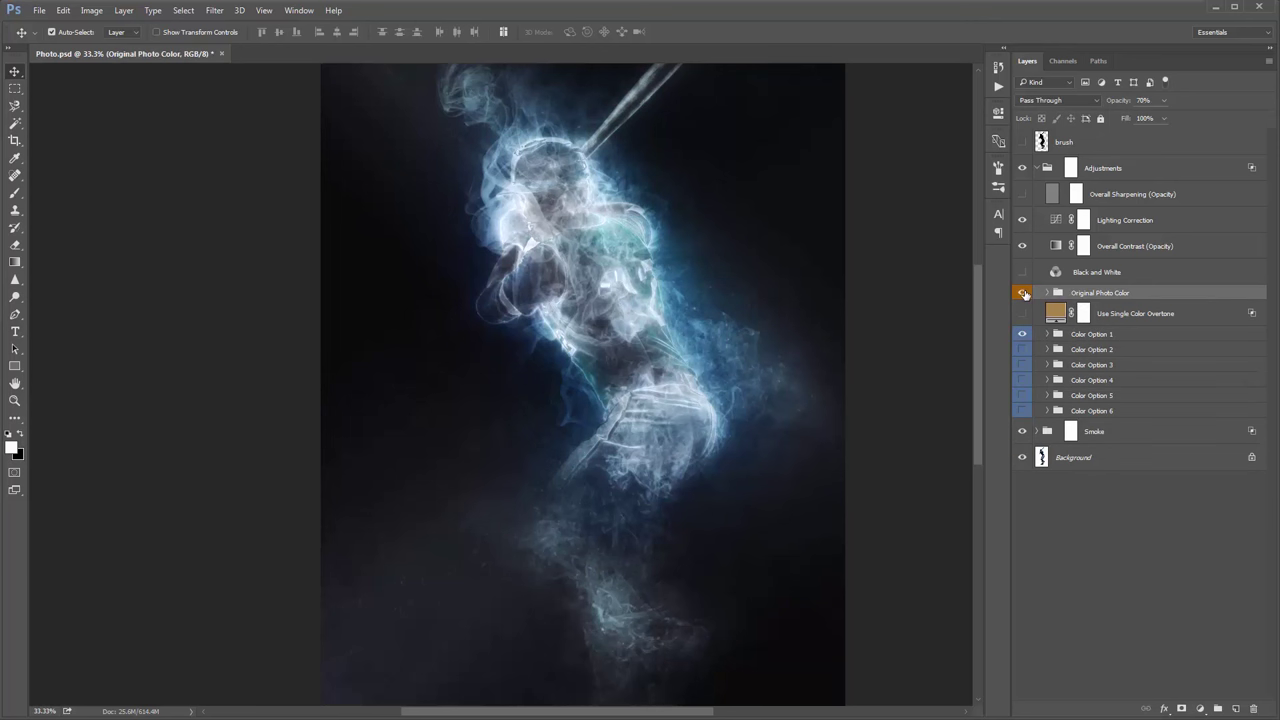
pyautogui.click(1023, 293)
pyautogui.click(1140, 313)
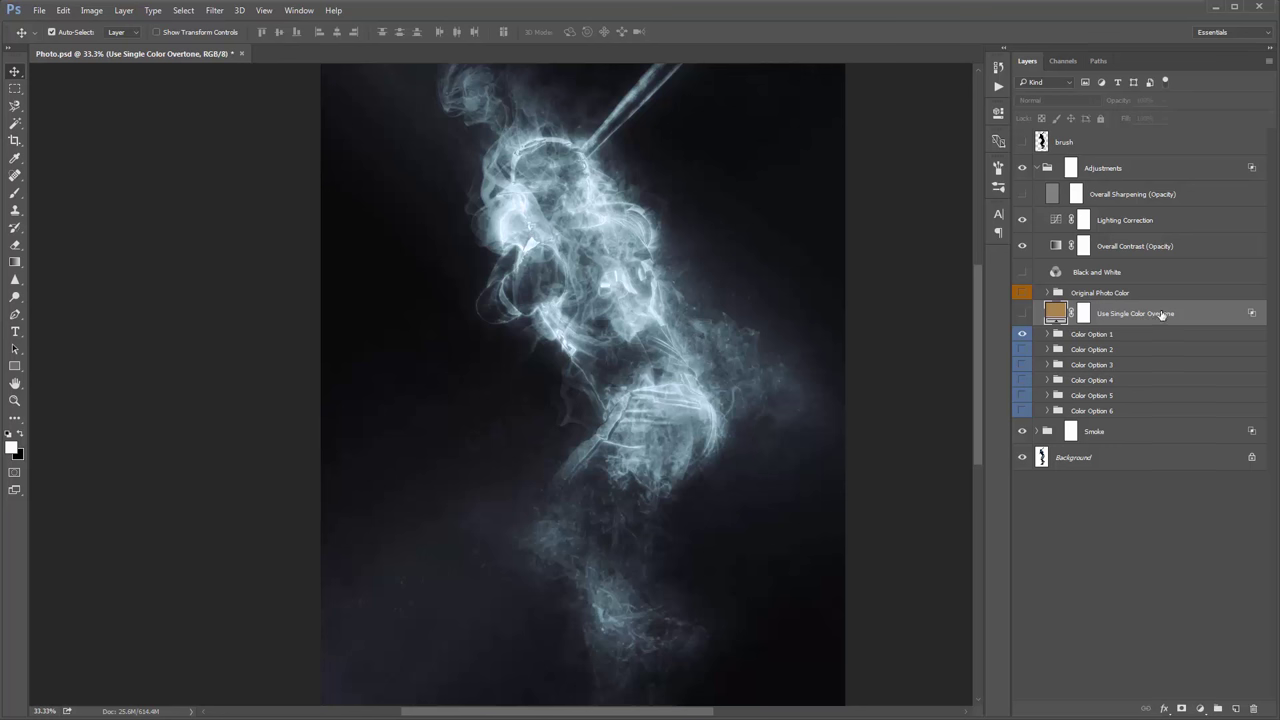
pyautogui.click(1022, 313)
pyautogui.moveTo(794, 297)
pyautogui.mouseDown()
pyautogui.moveTo(801, 225)
pyautogui.moveTo(787, 290)
pyautogui.mouseUp()
pyautogui.moveTo(655, 306); pyautogui.dragTo(655, 322)
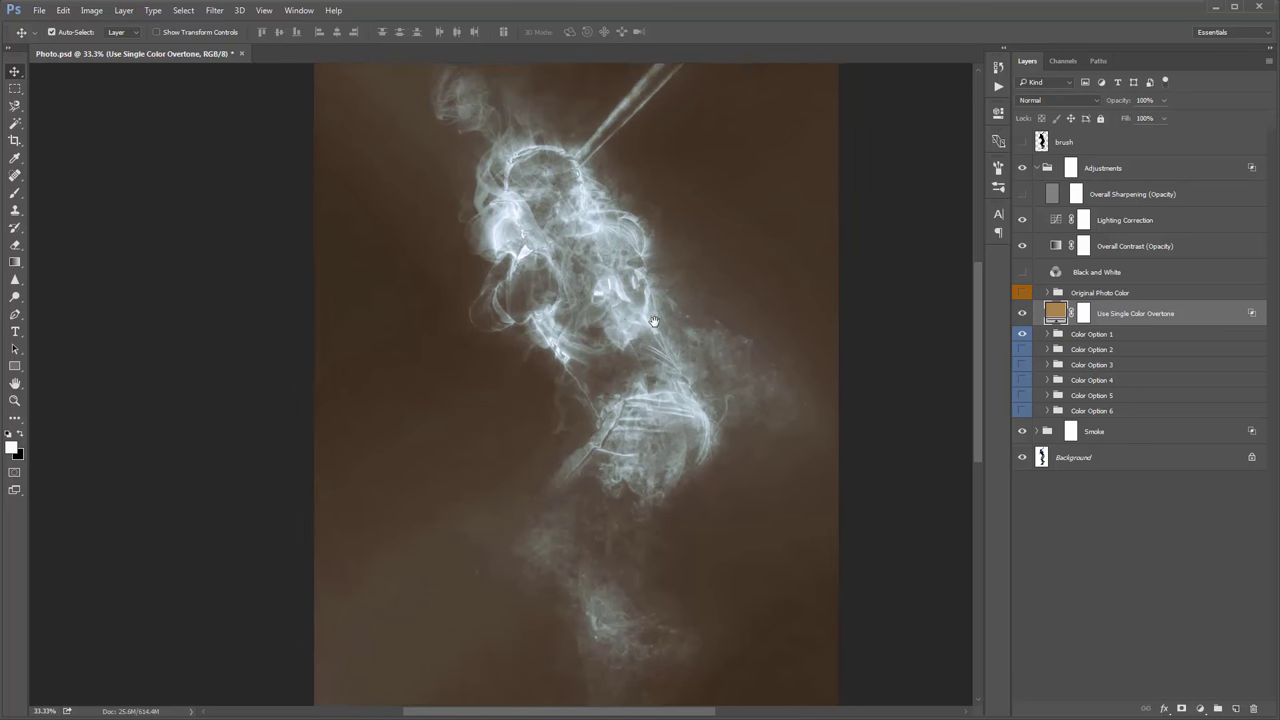
pyautogui.doubleClick(1056, 312)
pyautogui.moveTo(1155, 240); pyautogui.dragTo(1155, 191)
pyautogui.moveTo(1045, 255); pyautogui.dragTo(1031, 220)
pyautogui.moveTo(1157, 170); pyautogui.dragTo(1156, 128)
pyautogui.moveTo(1078, 226)
pyautogui.mouseDown()
pyautogui.moveTo(1047, 219)
pyautogui.moveTo(1026, 187)
pyautogui.mouseUp()
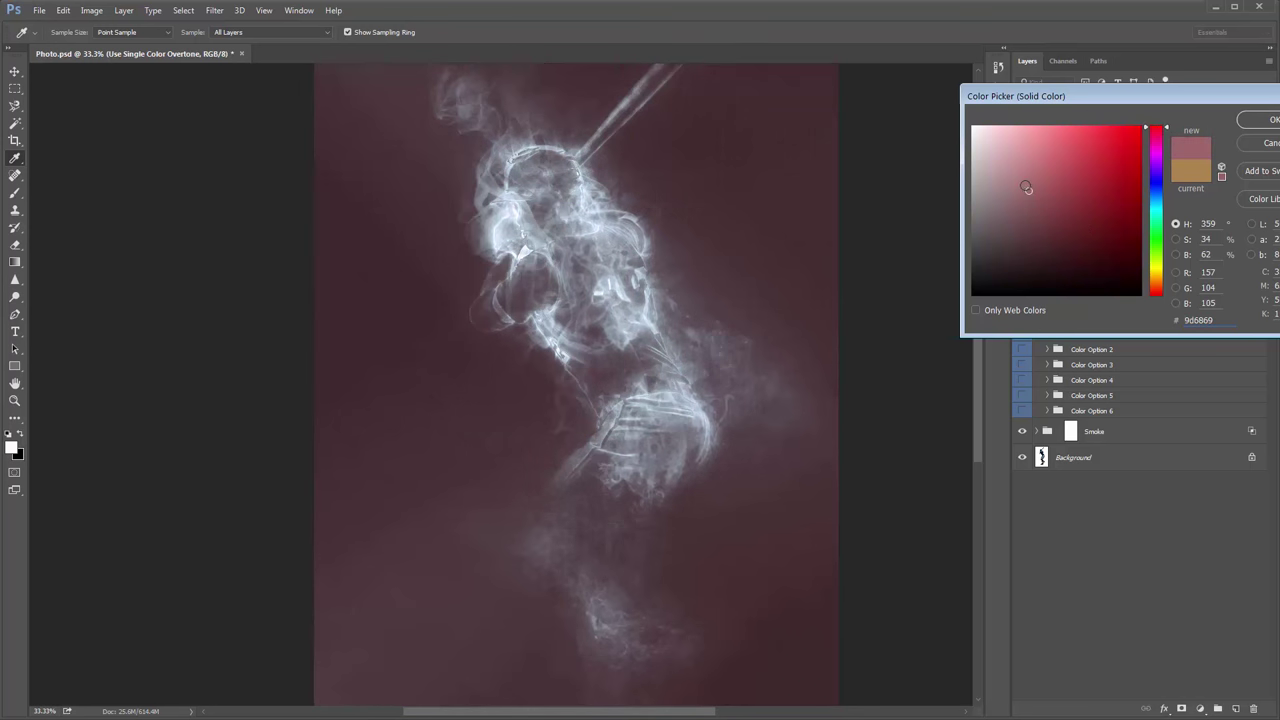
pyautogui.press('Escape')
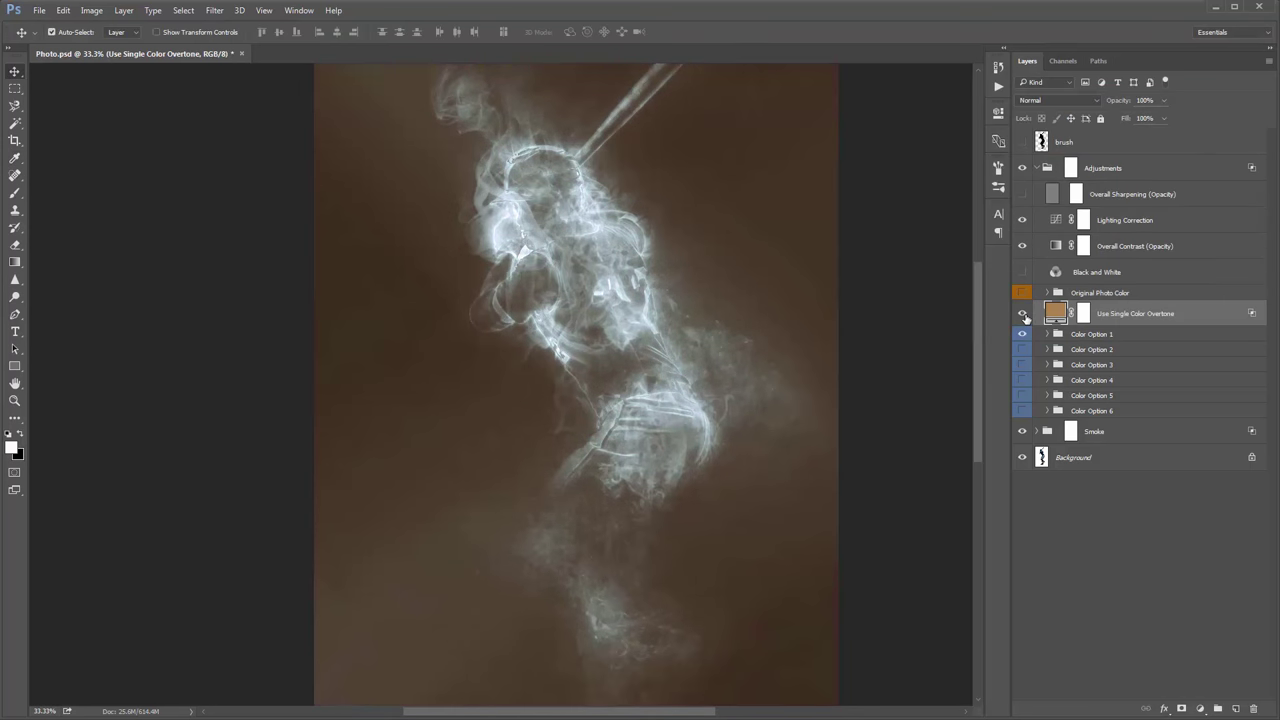
pyautogui.click(1024, 315)
pyautogui.click(1100, 336)
# Step: Select the Color Option groups and hide the Color Option 1 tint
pyautogui.keyDown('shift'); pyautogui.click(1123, 410); pyautogui.keyUp('shift')
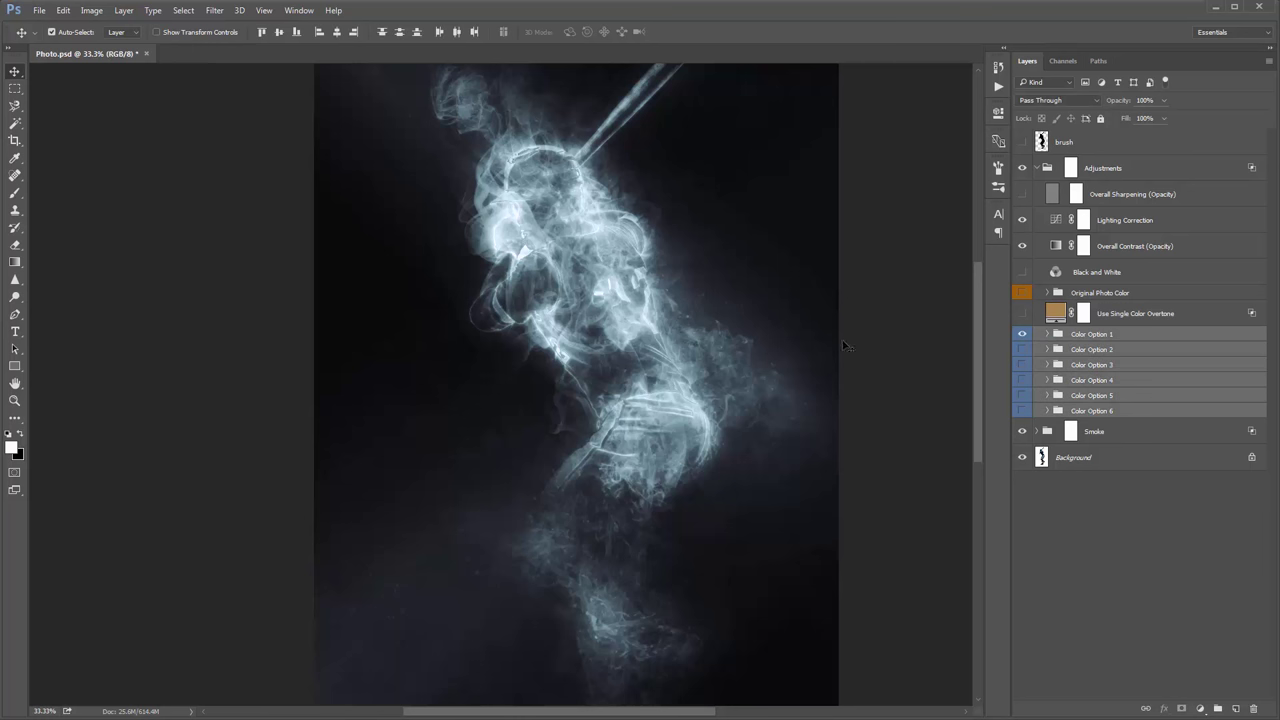
pyautogui.moveTo(815, 336); pyautogui.dragTo(838, 323)
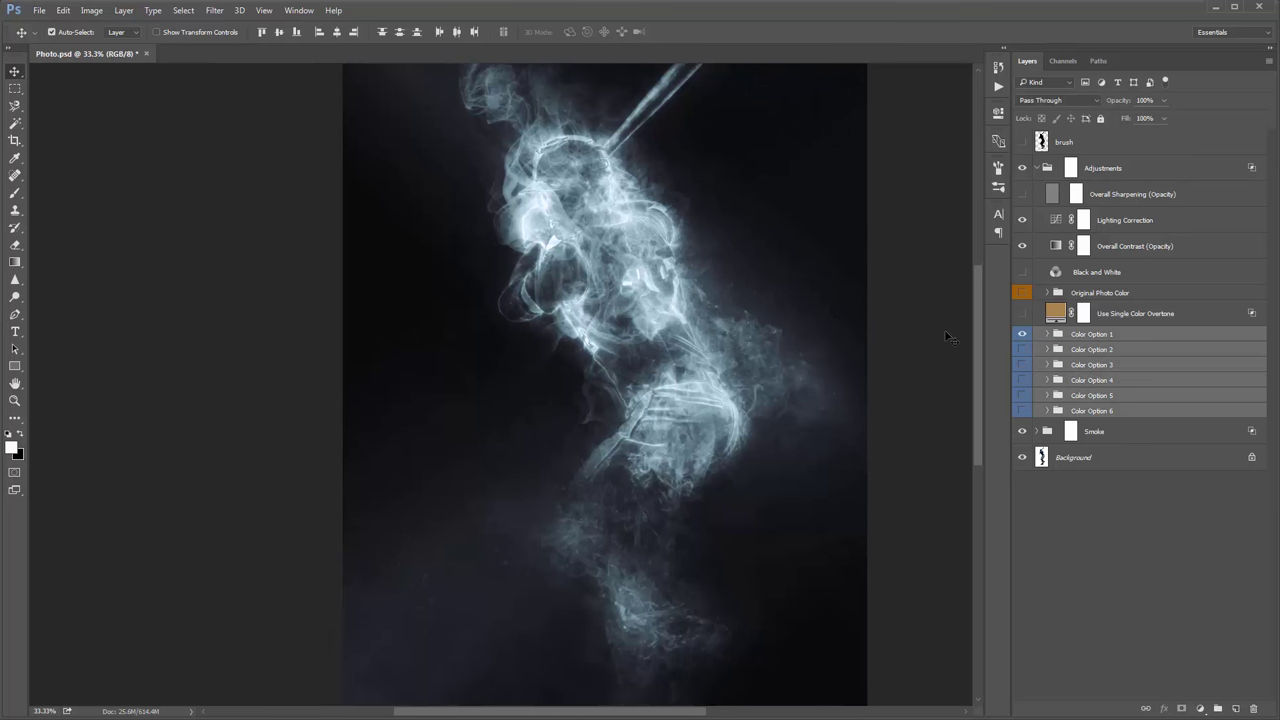
pyautogui.click(1136, 411)
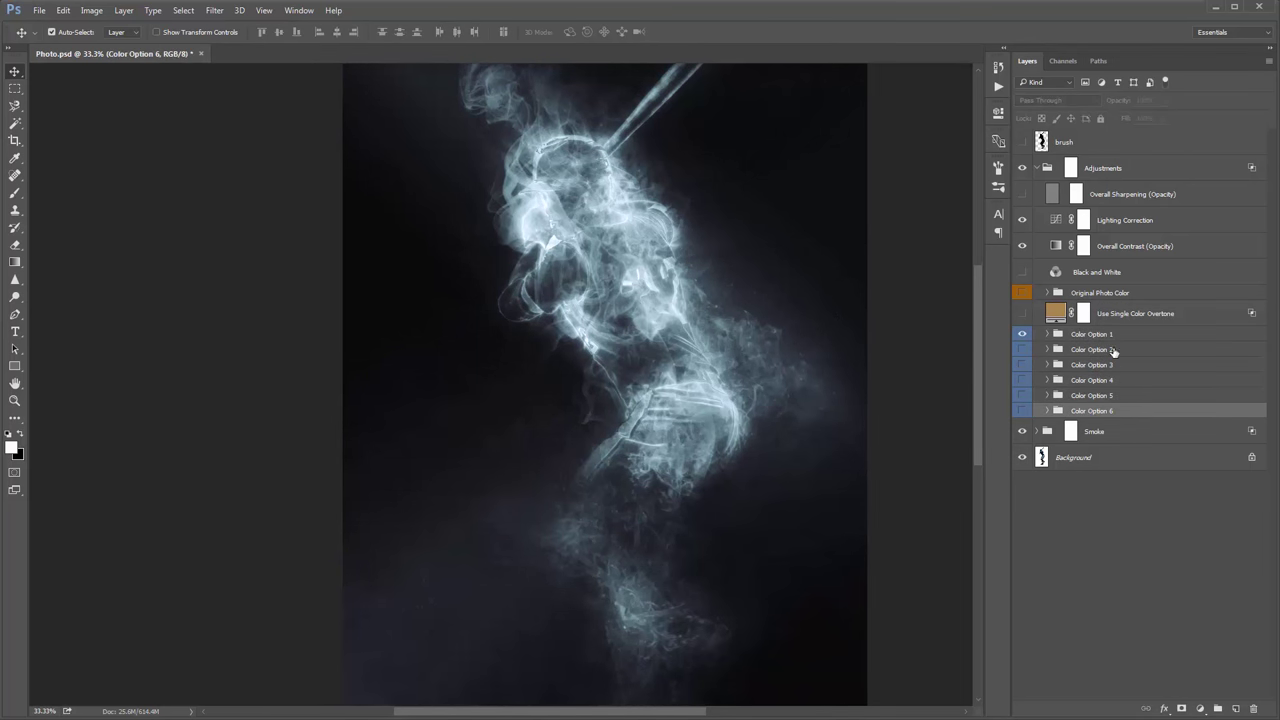
pyautogui.click(1112, 336)
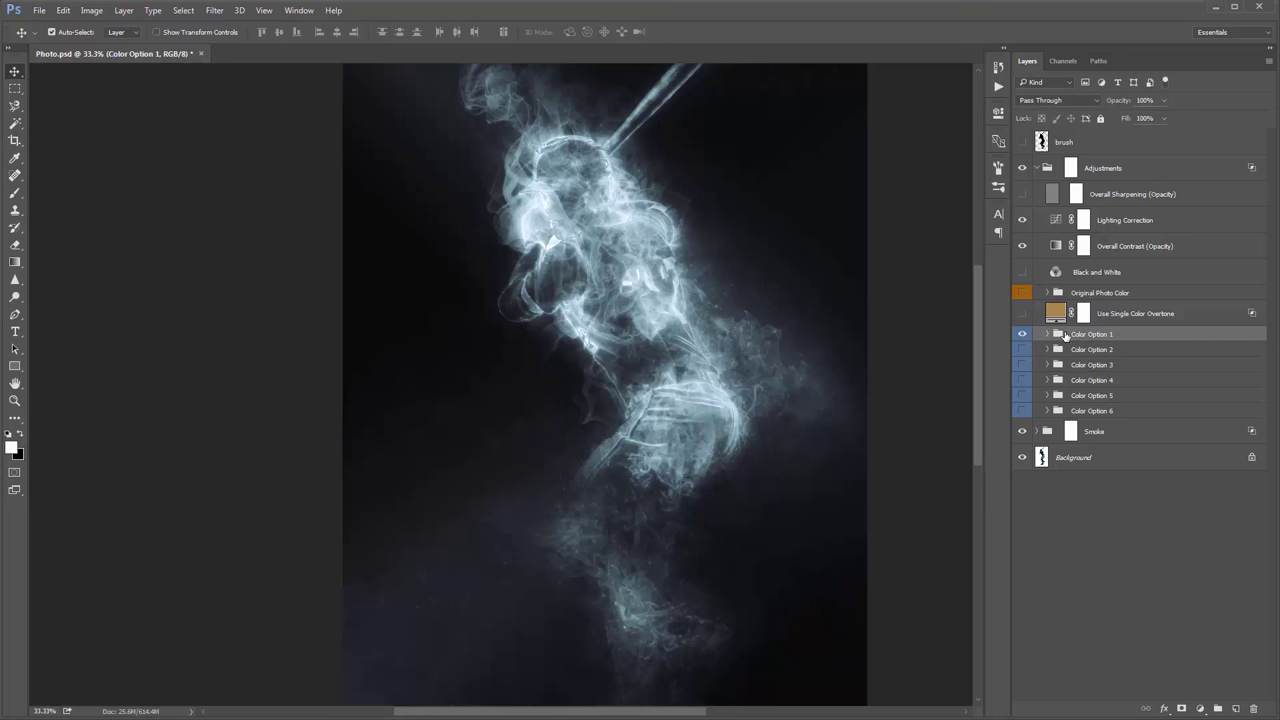
pyautogui.click(1022, 335)
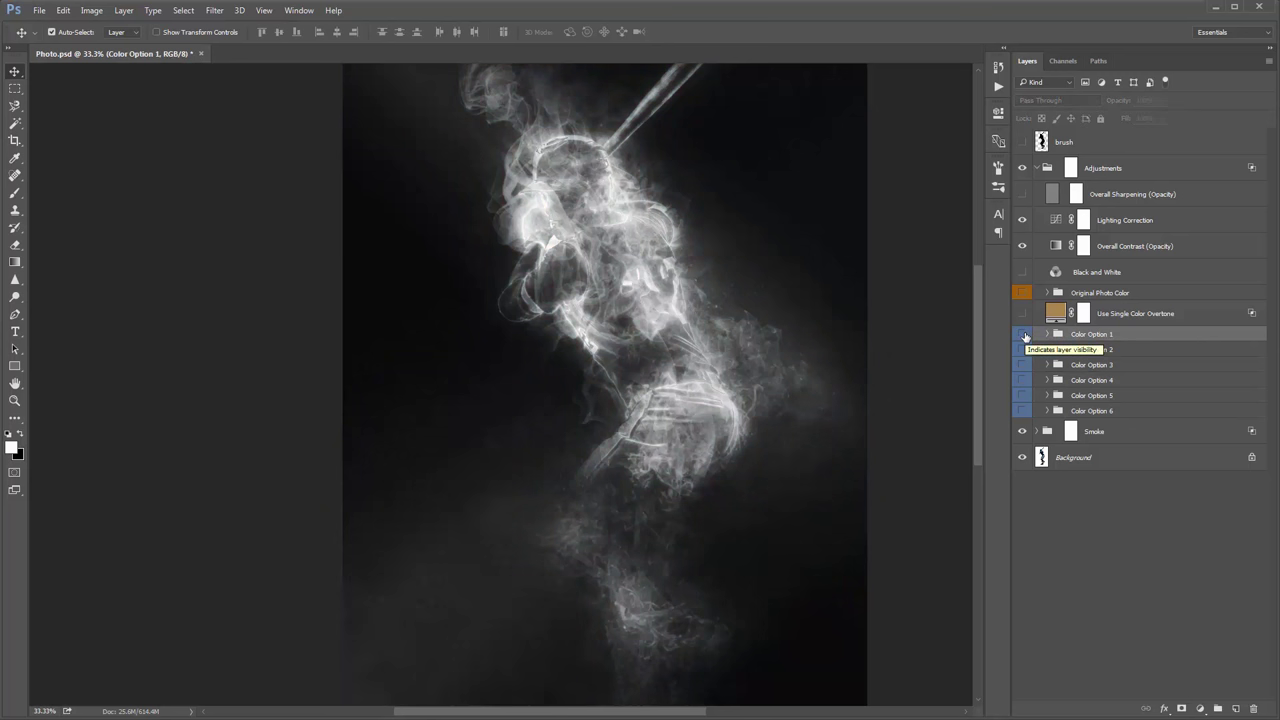
# Step: Preview Color Options 2 to 6 one at a time: orange, green, blue, purple and sepia
pyautogui.click(1022, 350)
pyautogui.click(1022, 350)
pyautogui.click(1021, 365)
pyautogui.click(1021, 365)
pyautogui.click(1022, 380)
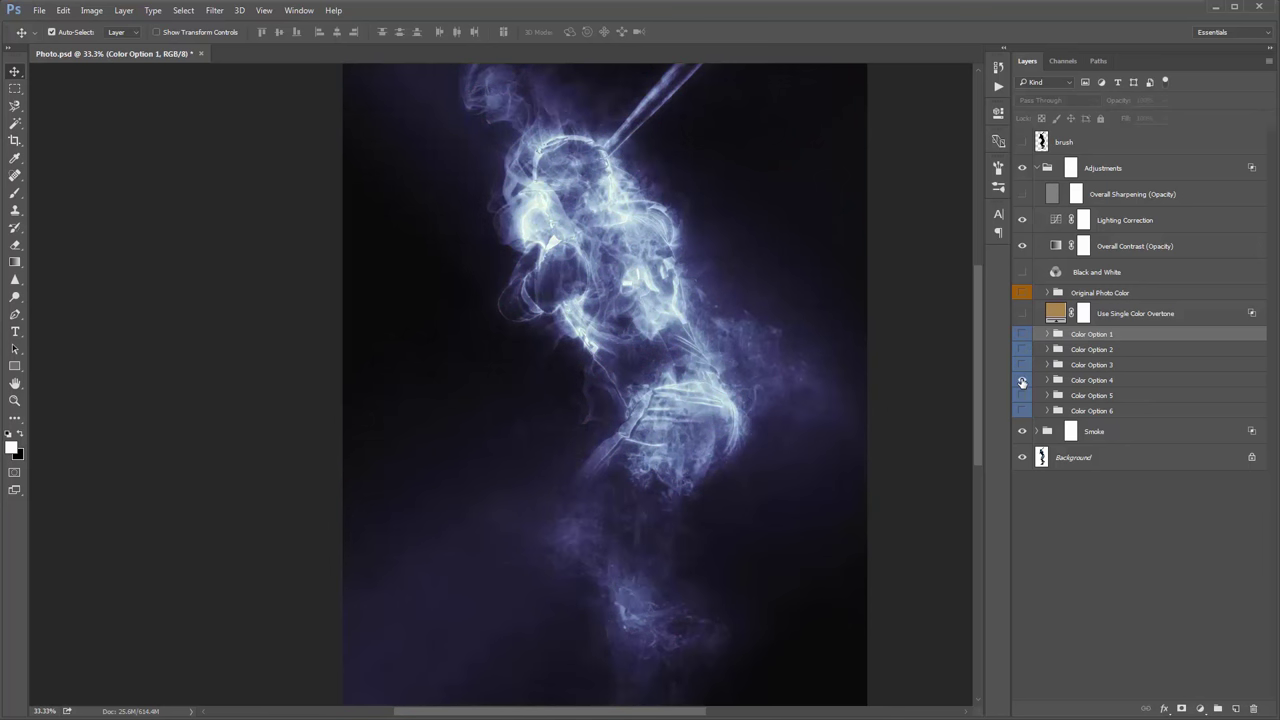
pyautogui.click(1022, 380)
pyautogui.click(1022, 396)
pyautogui.click(1022, 397)
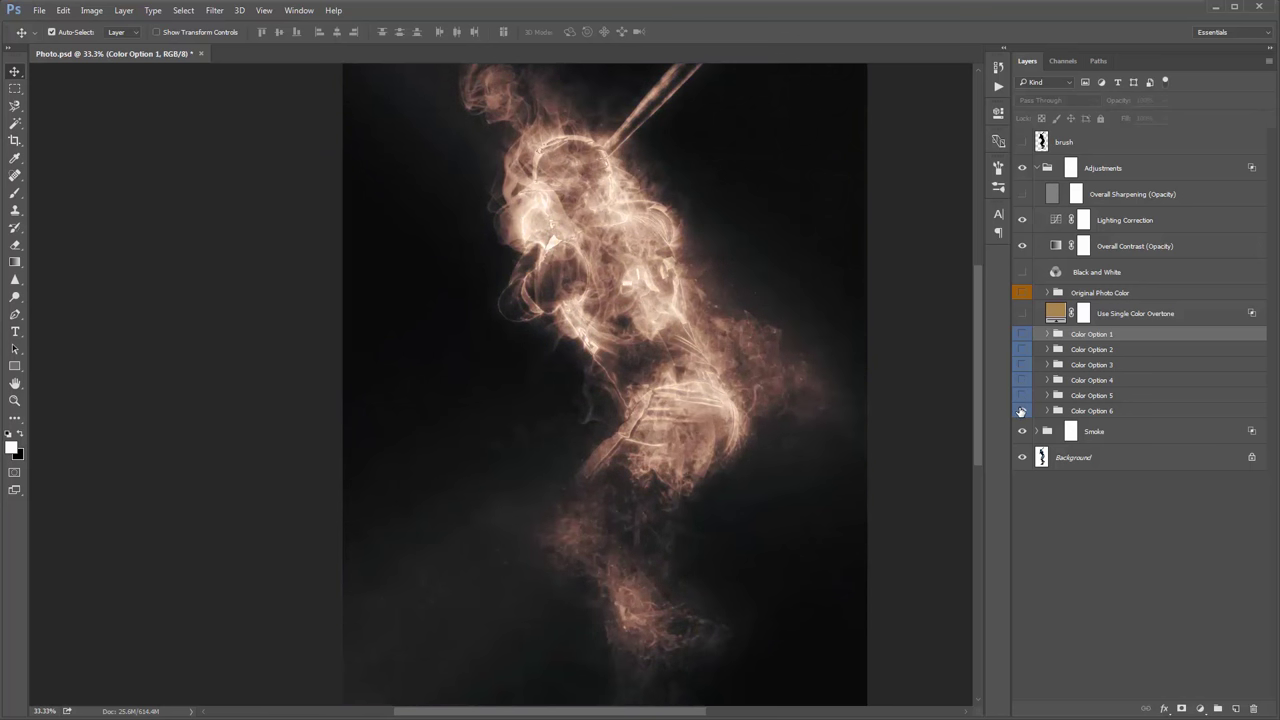
pyautogui.click(1021, 411)
# Step: Combine Color Options 4 and 6, setting their opacities to 47% and 92%
pyautogui.click(1100, 411)
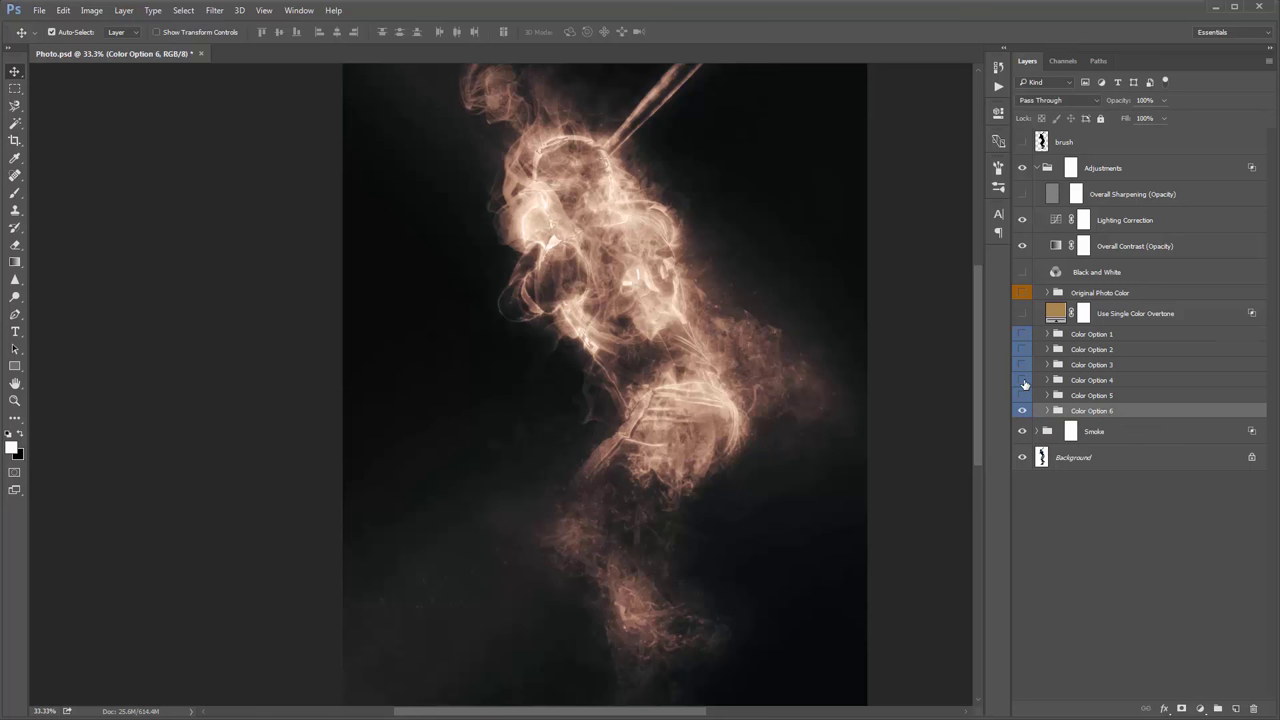
pyautogui.click(1022, 381)
pyautogui.click(1112, 385)
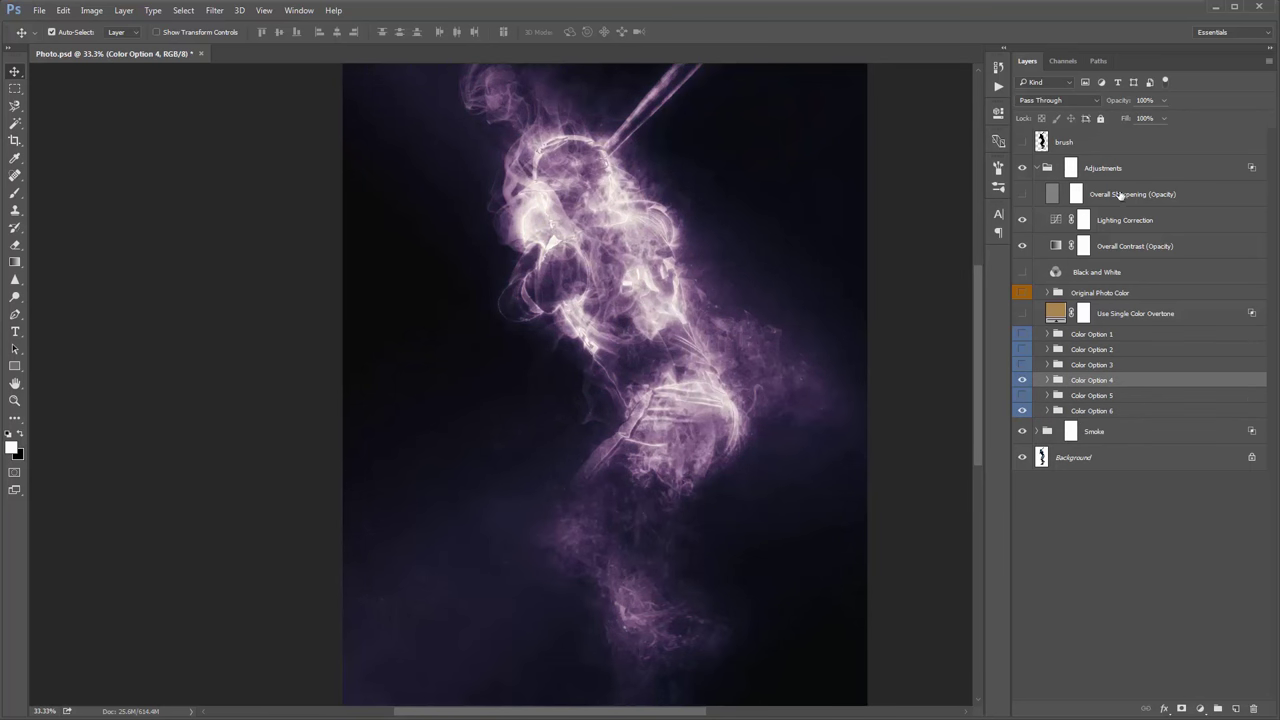
pyautogui.moveTo(1124, 102); pyautogui.dragTo(1090, 103)
pyautogui.click(1100, 410)
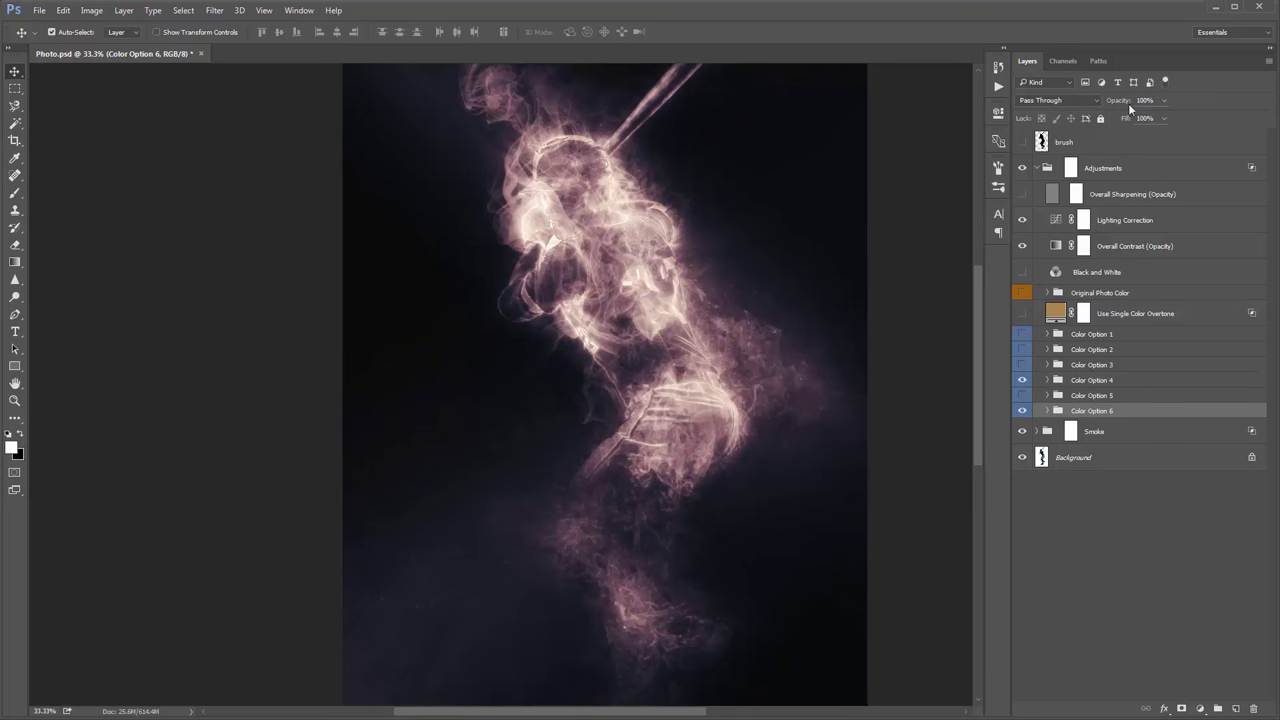
pyautogui.moveTo(1111, 101); pyautogui.dragTo(1122, 102)
# Step: Hide Color Options 4 and 6, leaving Color Option 1, and inspect its Curves and Photo Filter
pyautogui.keyDown('ctrl'); pyautogui.click(1098, 388); pyautogui.keyUp('ctrl')
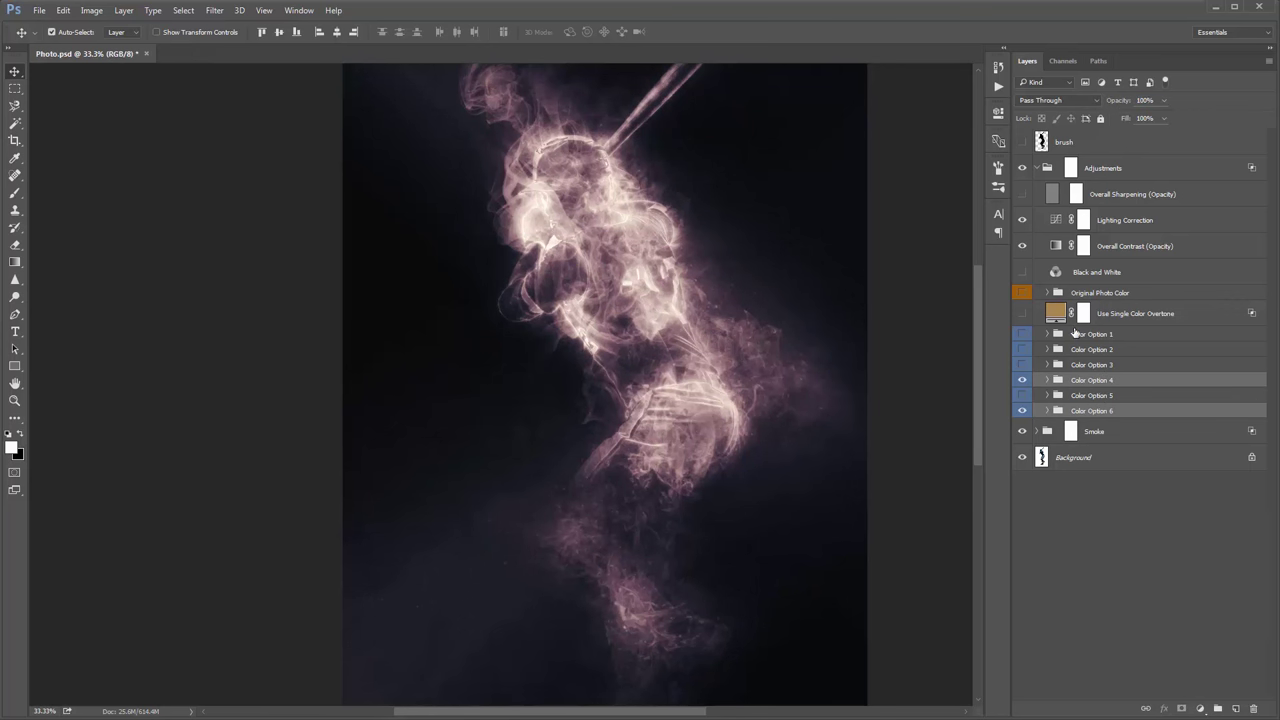
pyautogui.click(1022, 410)
pyautogui.click(1023, 381)
pyautogui.click(1094, 340)
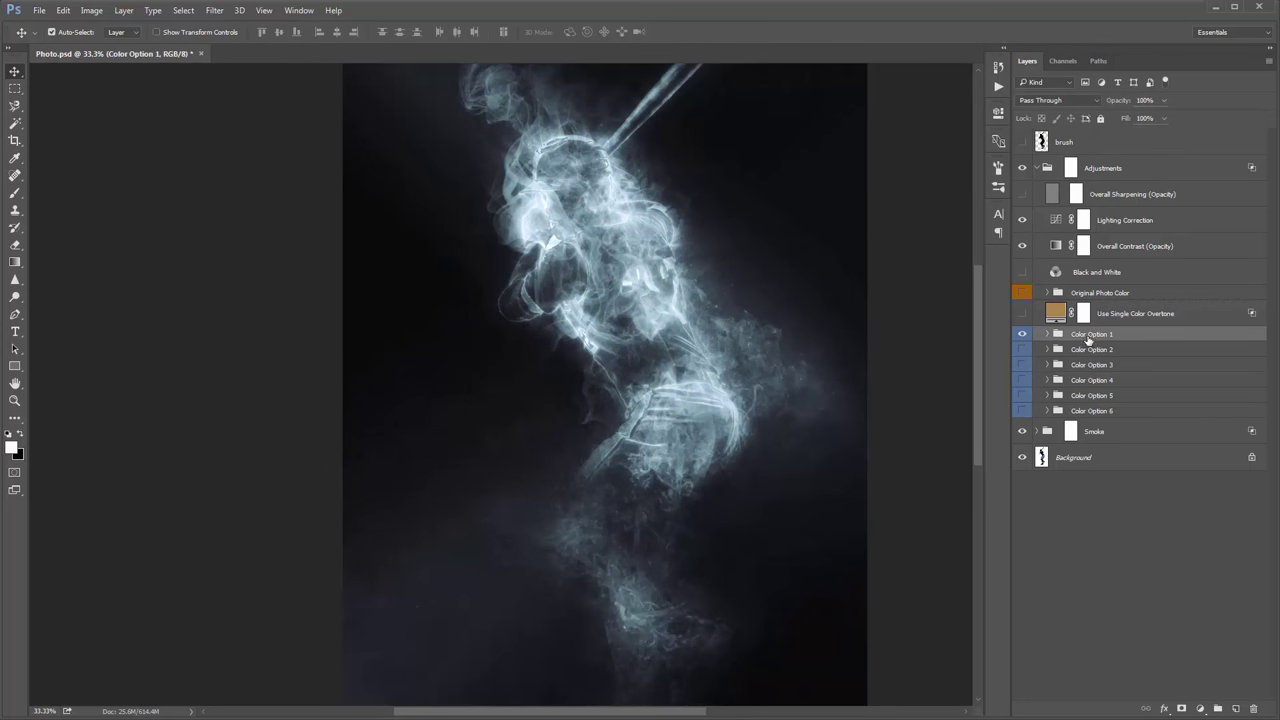
pyautogui.click(1047, 334)
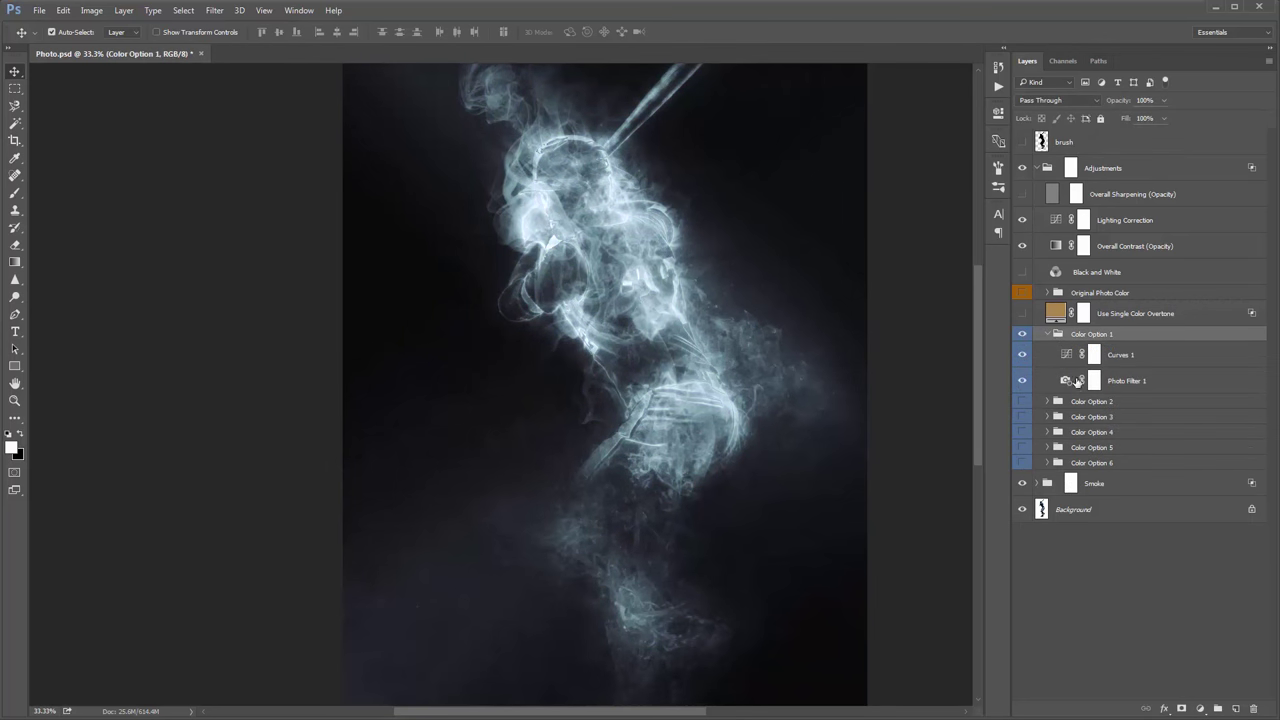
pyautogui.click(1047, 335)
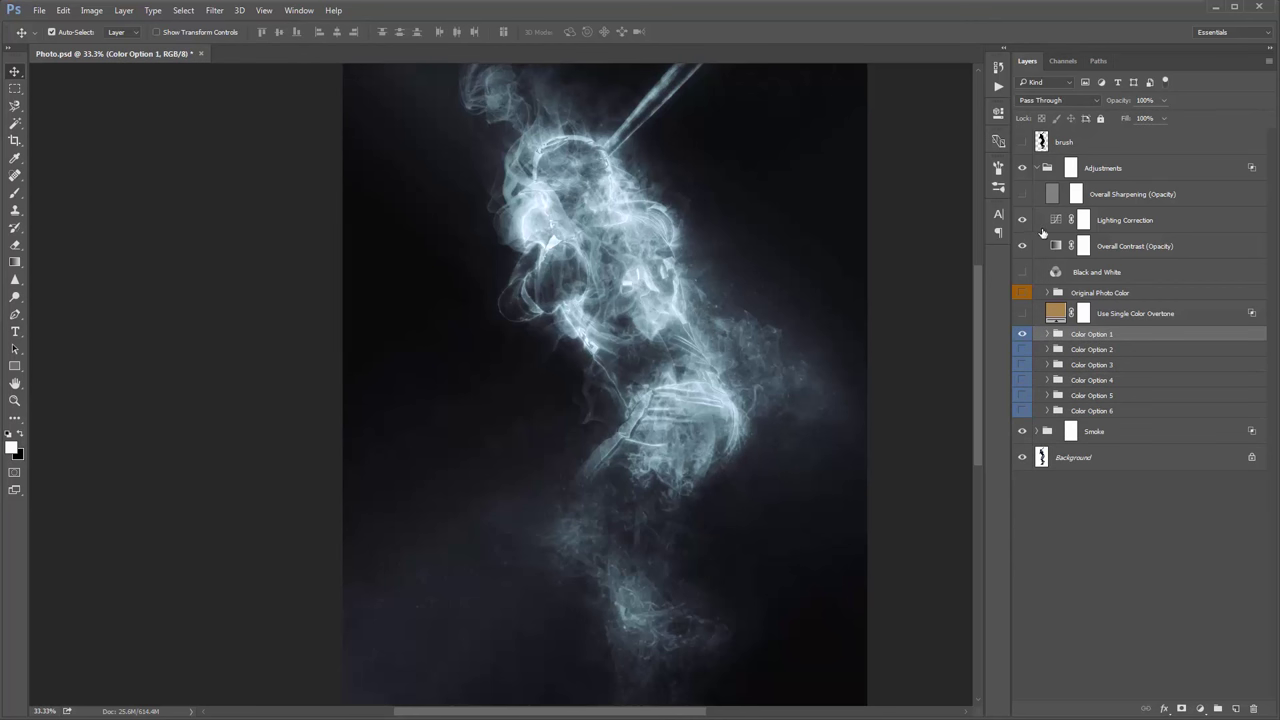
# Step: Collapse Adjustments, expand the Smoke group and select the Reveal Normal Photo layer
pyautogui.click(1038, 170)
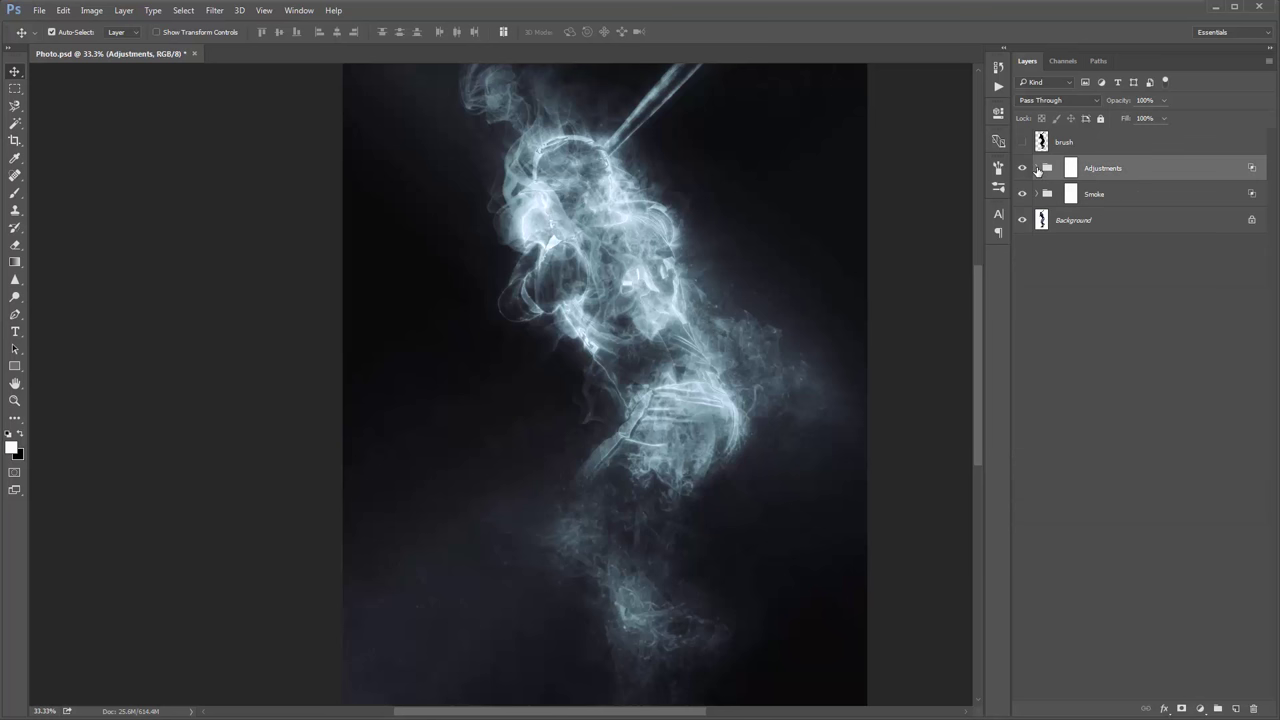
pyautogui.click(1040, 194)
pyautogui.click(1037, 193)
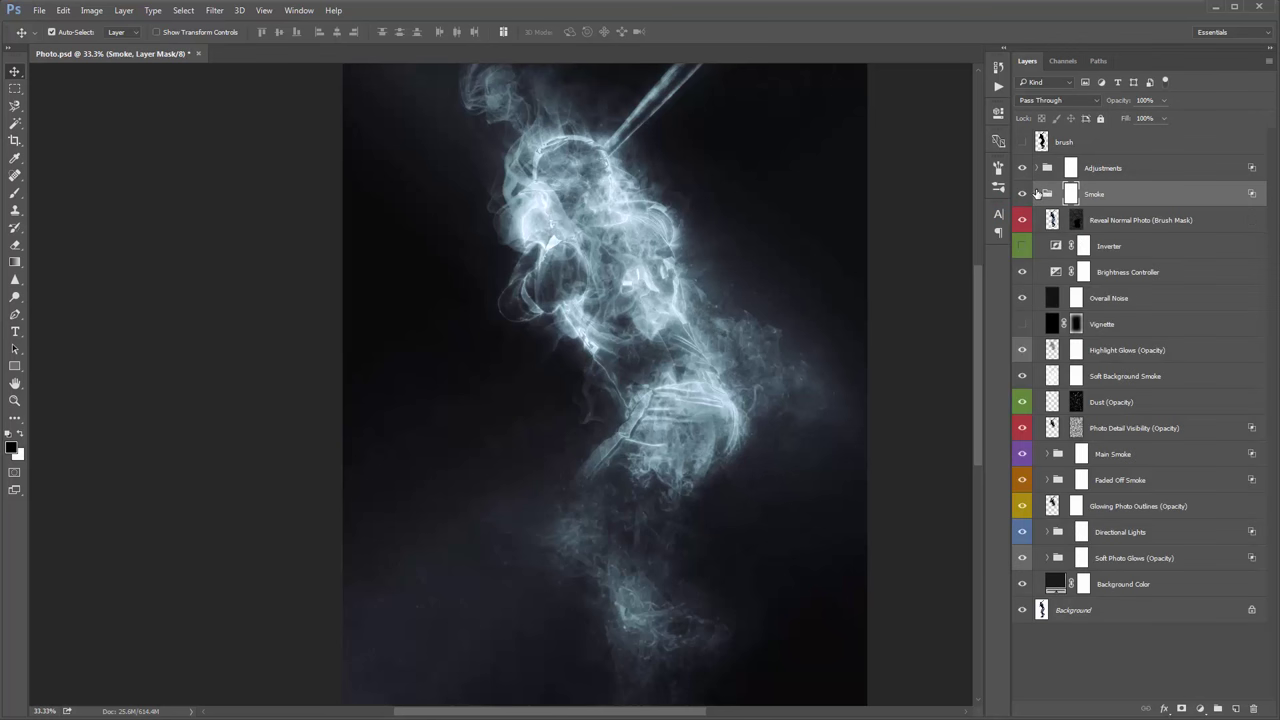
pyautogui.click(1099, 218)
pyautogui.moveTo(676, 255); pyautogui.dragTo(676, 273)
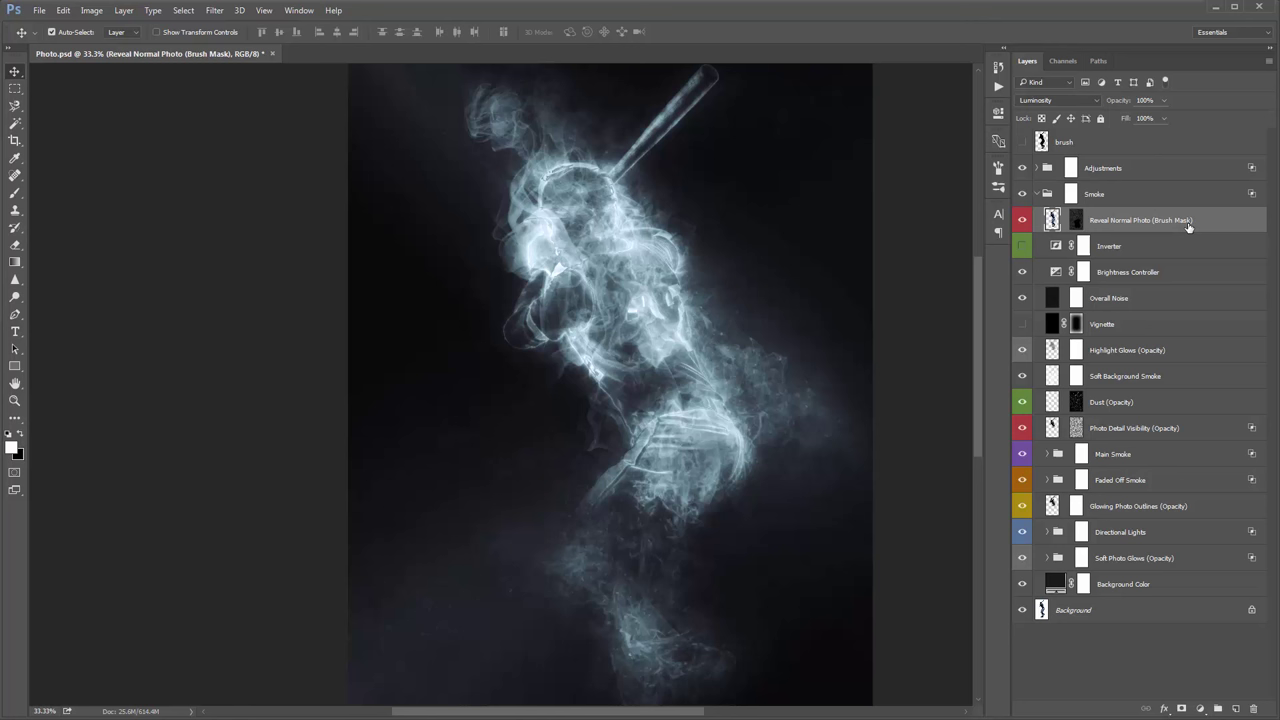
# Step: Disable the Reveal Normal Photo mask to compare, then re-enable it and target it for painting
pyautogui.click(1076, 220)
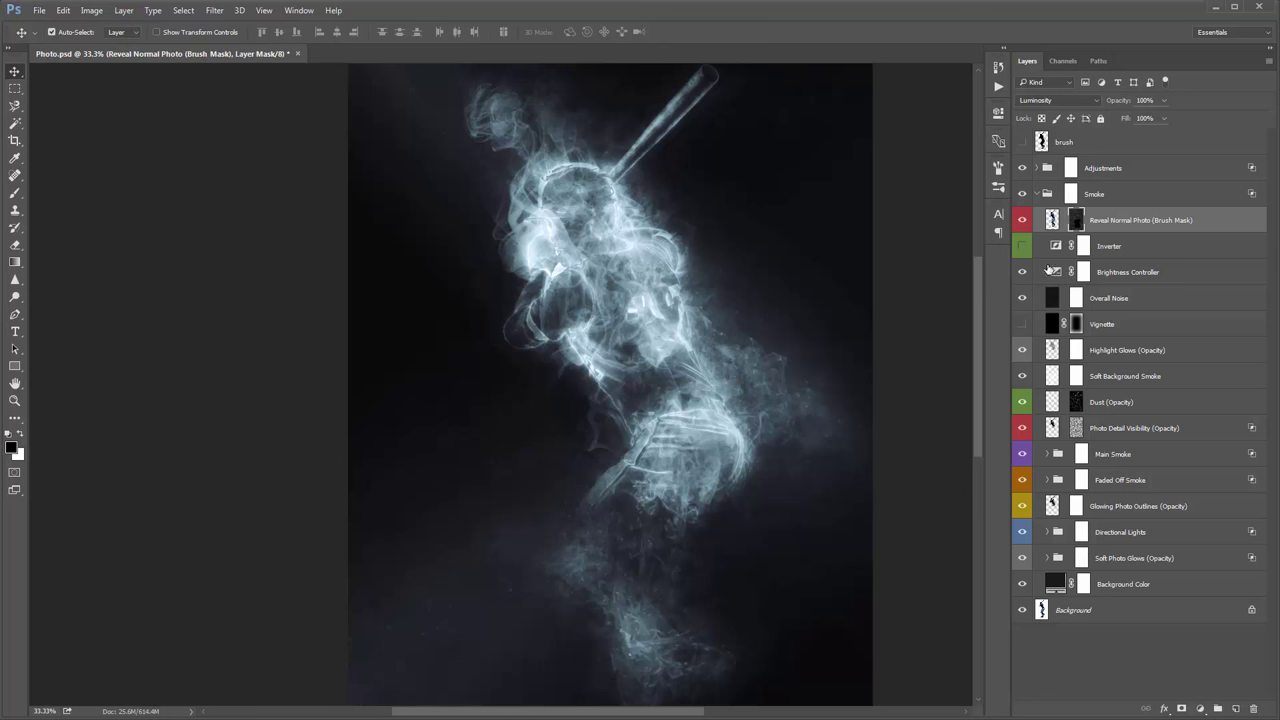
pyautogui.keyDown('shift'); pyautogui.click(1076, 222); pyautogui.keyUp('shift')
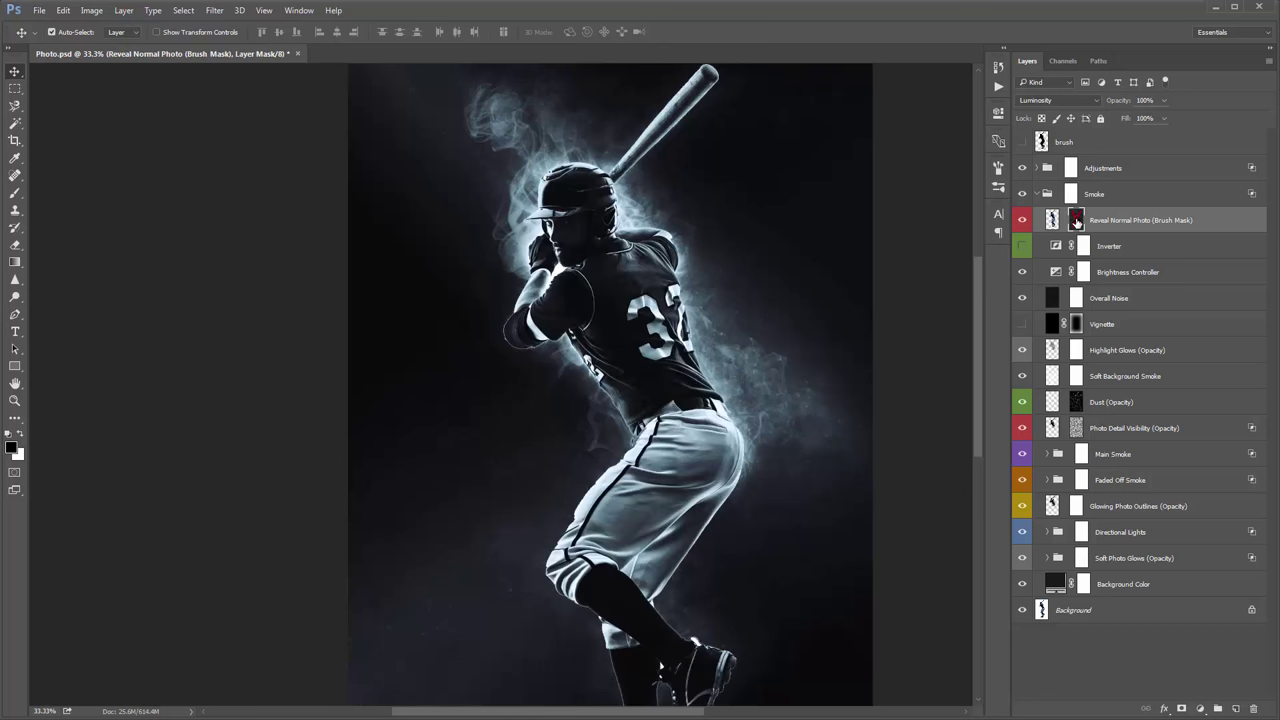
pyautogui.scroll(-1, 731, 251)
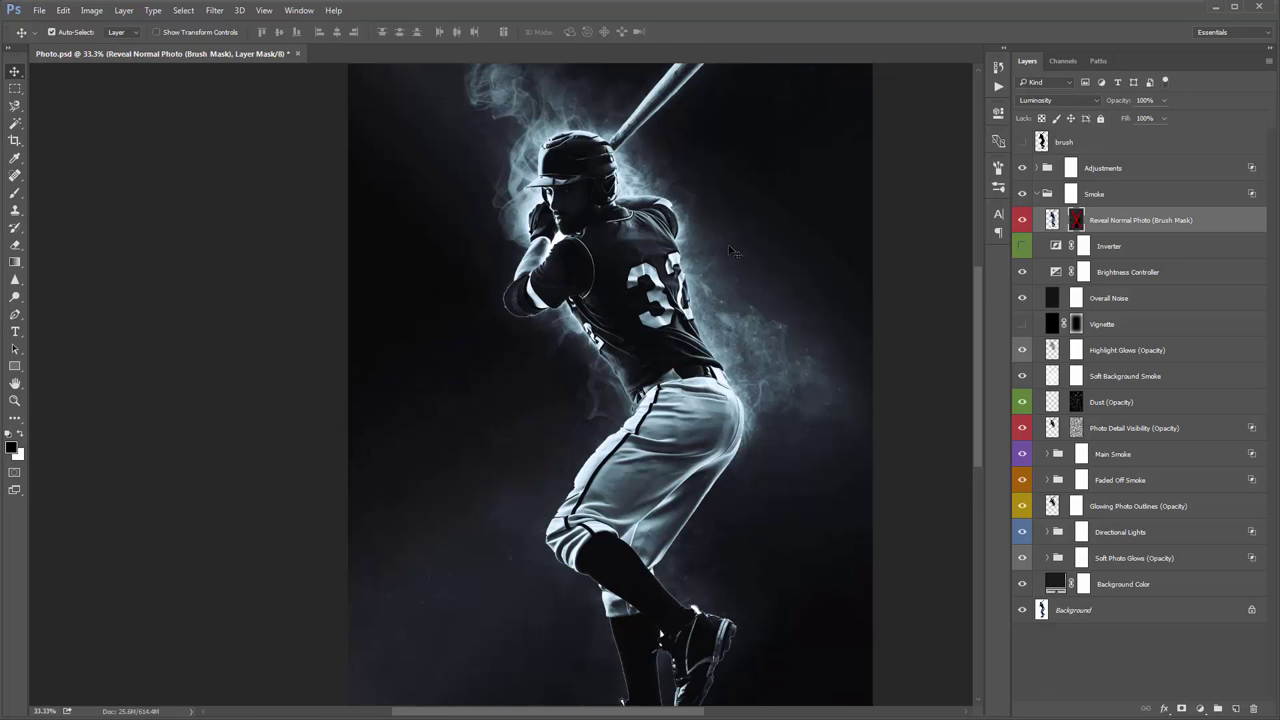
pyautogui.scroll(1, 731, 251)
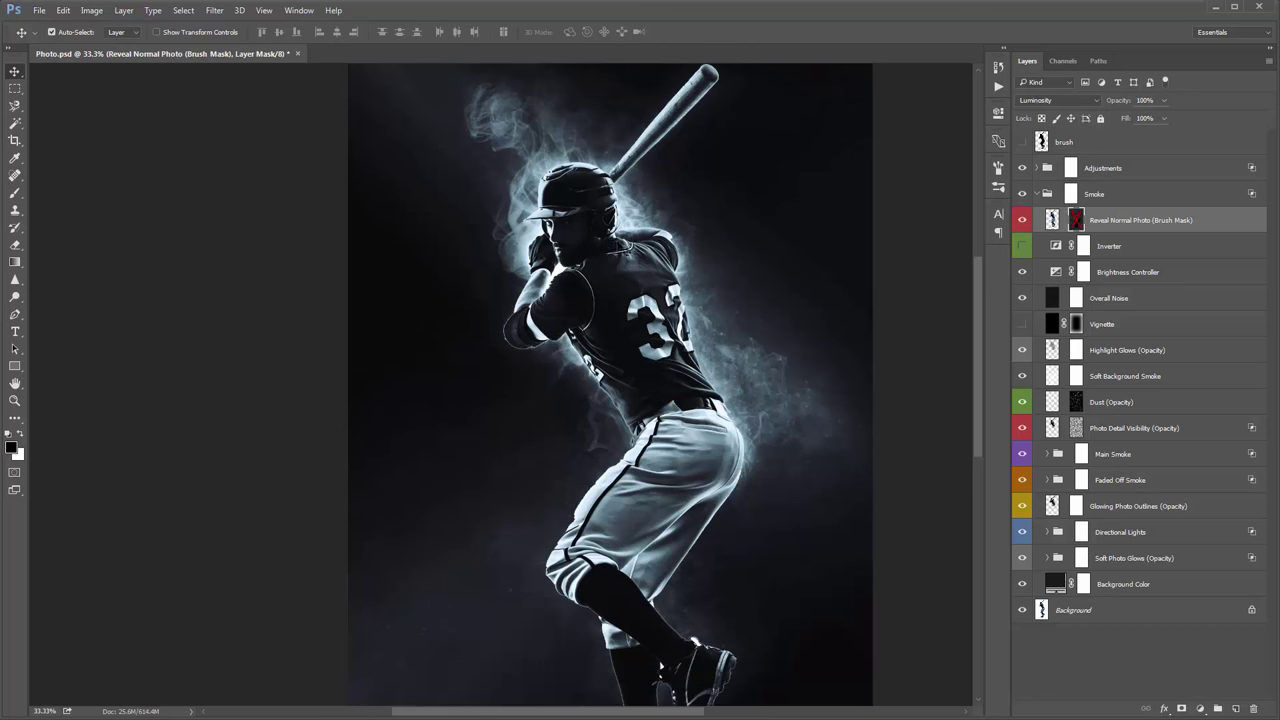
pyautogui.scroll(-1, 620, 247)
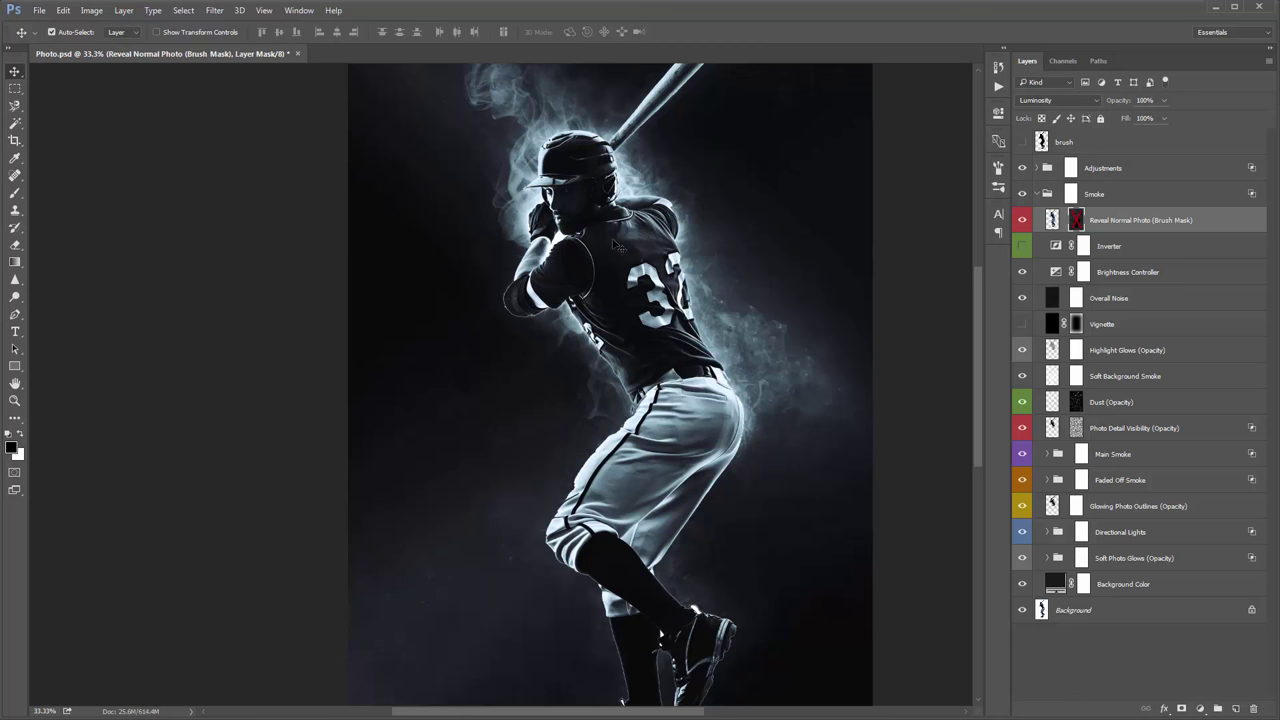
pyautogui.press('x')
pyautogui.keyDown('shift'); pyautogui.click(1078, 226); pyautogui.keyUp('shift')
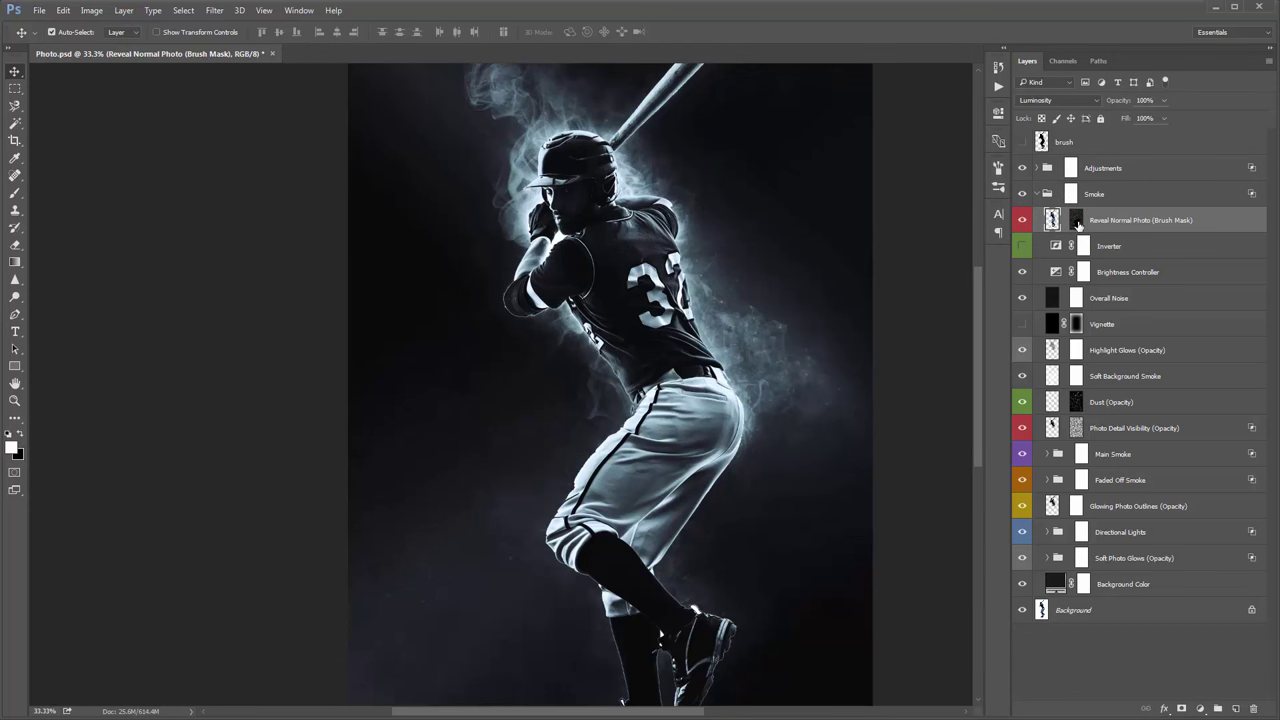
pyautogui.click(1078, 226)
# Step: Pick a white soft round 300 px brush and view the Reveal Normal Photo mask alone before returning
pyautogui.press('x')
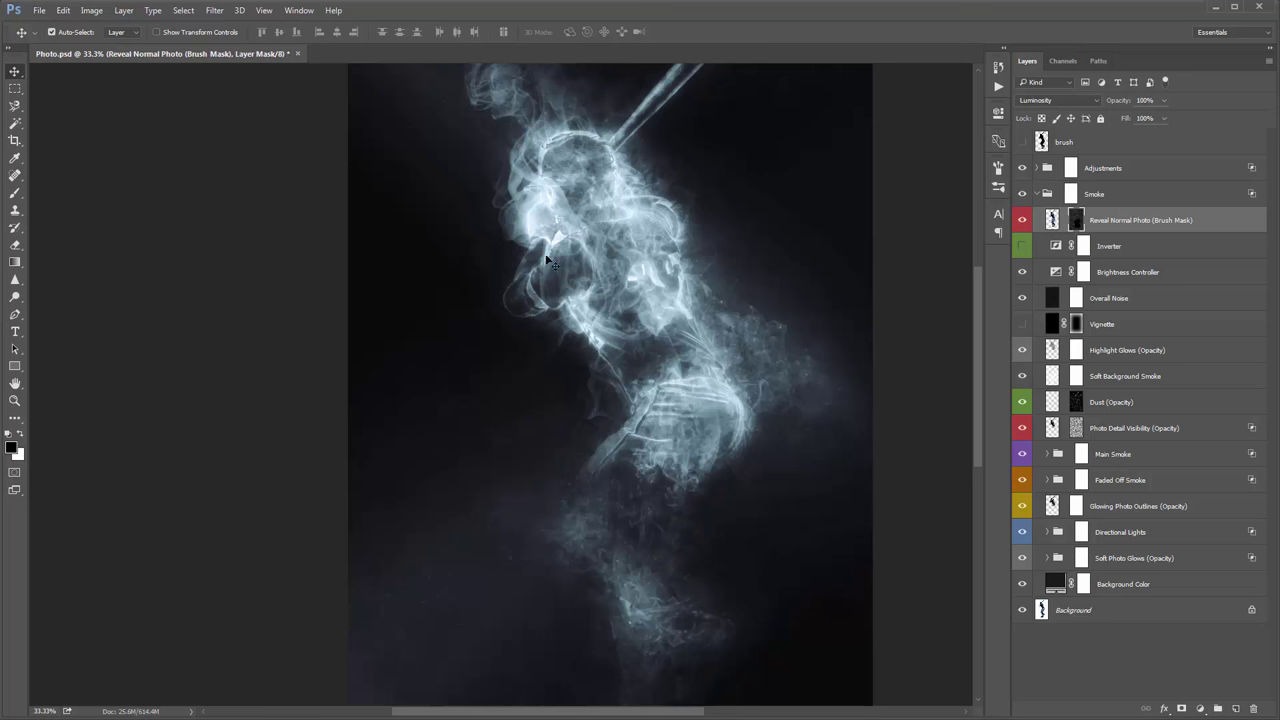
pyautogui.press('b')
pyautogui.rightClick(477, 225)
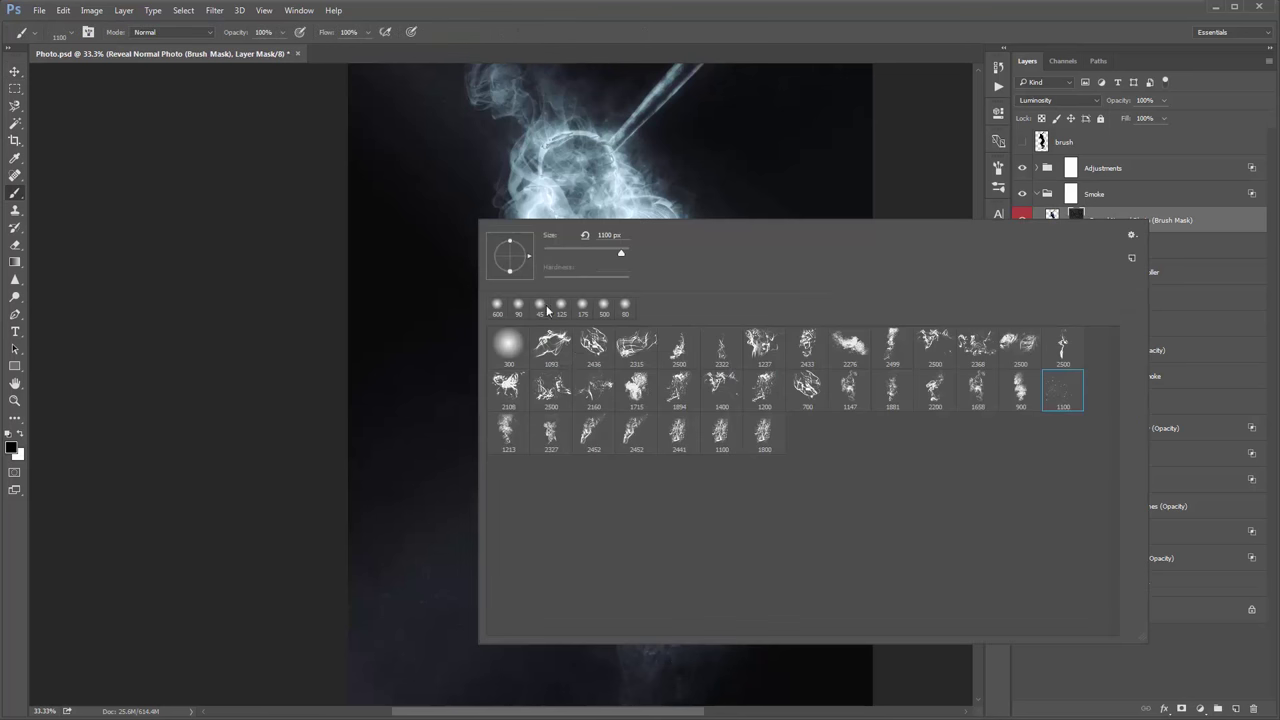
pyautogui.doubleClick(510, 342)
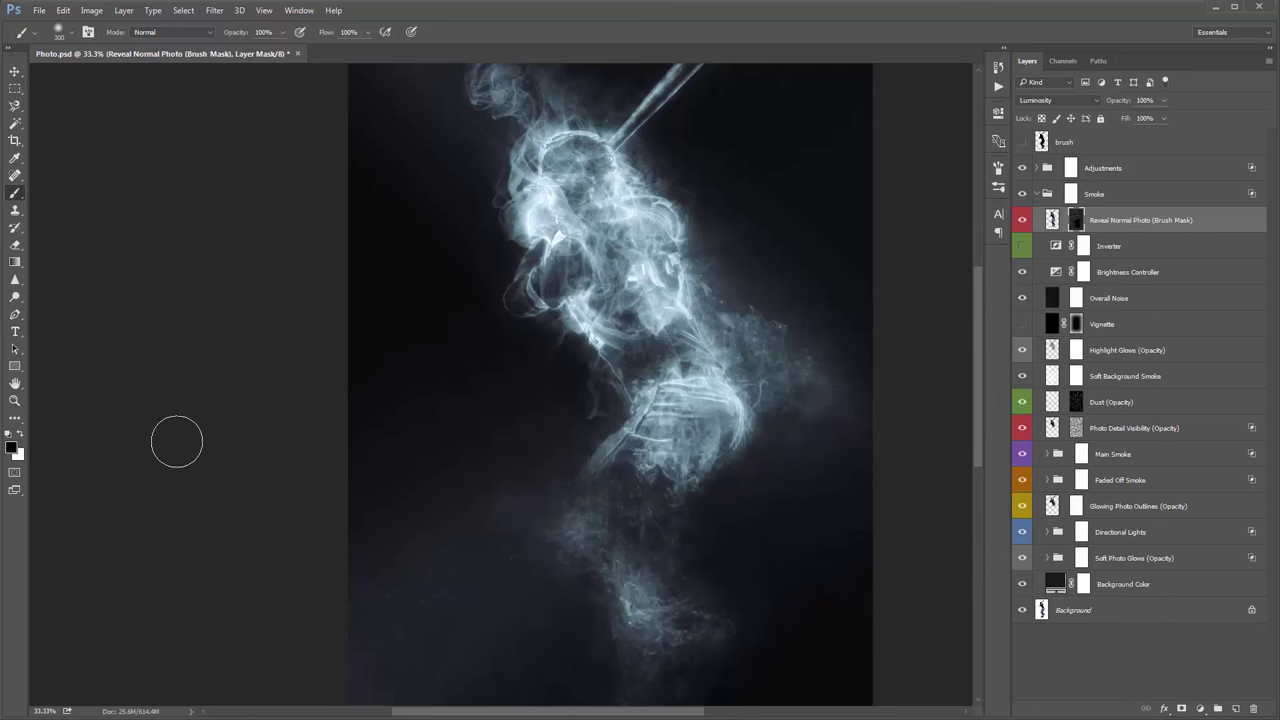
pyautogui.click(20, 433)
pyautogui.keyDown('alt'); pyautogui.click(1078, 224); pyautogui.keyUp('alt')
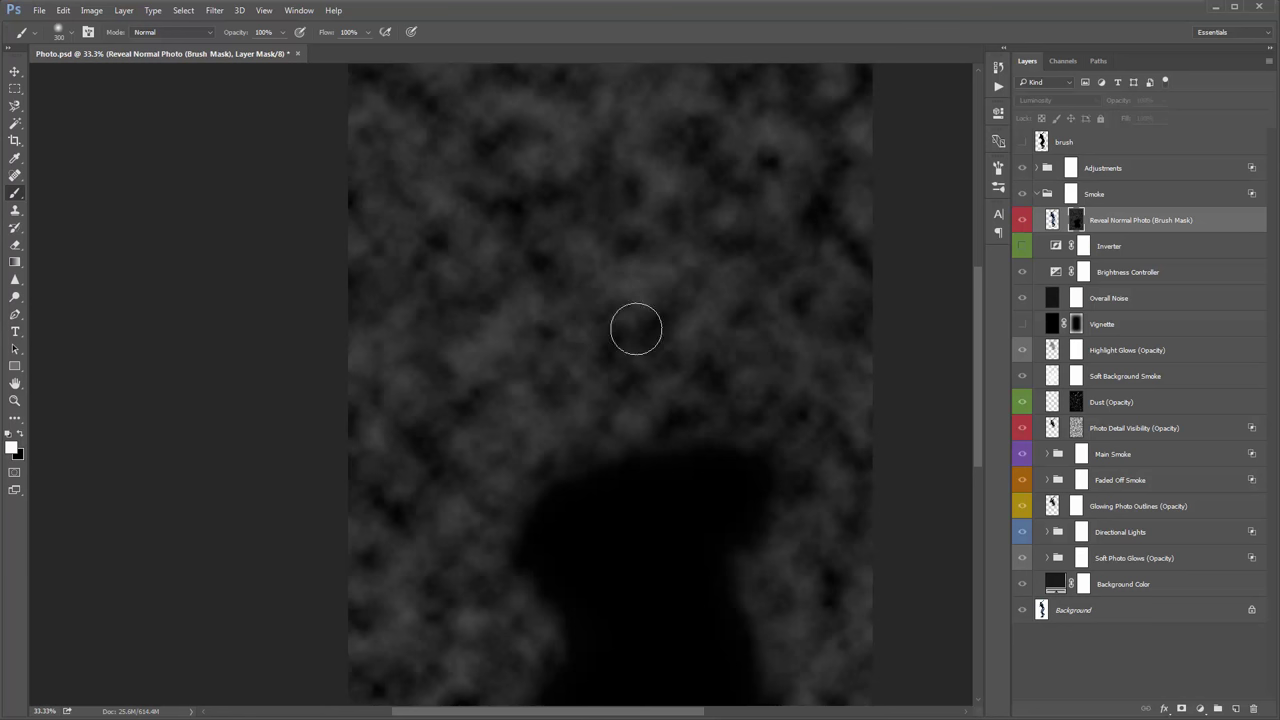
pyautogui.keyDown('alt'); pyautogui.click(1075, 222); pyautogui.keyUp('alt')
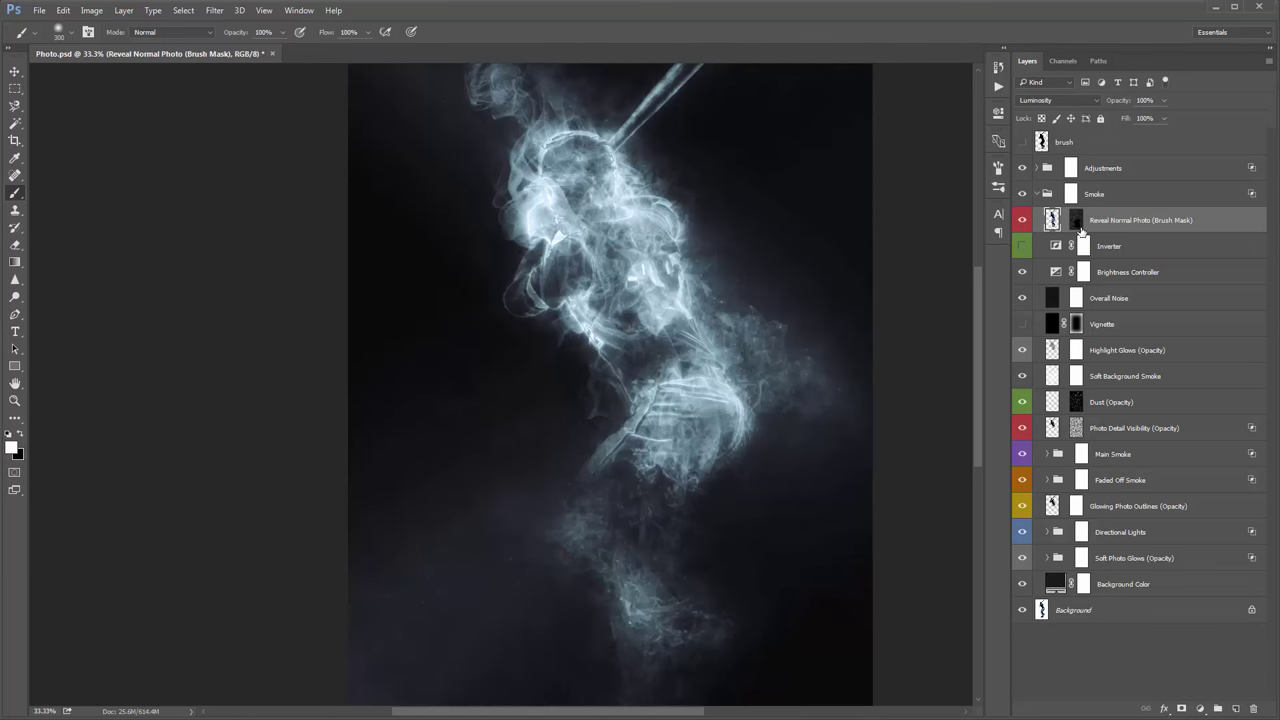
# Step: Toggle the Reveal Normal Photo layer off and on twice to compare the result
pyautogui.click(1023, 222)
pyautogui.click(1023, 222)
pyautogui.click(1023, 222)
pyautogui.click(1023, 222)
# Step: Enlarge the brush and paint white over the batter's face and cap on the mask
pyautogui.click(1072, 226)
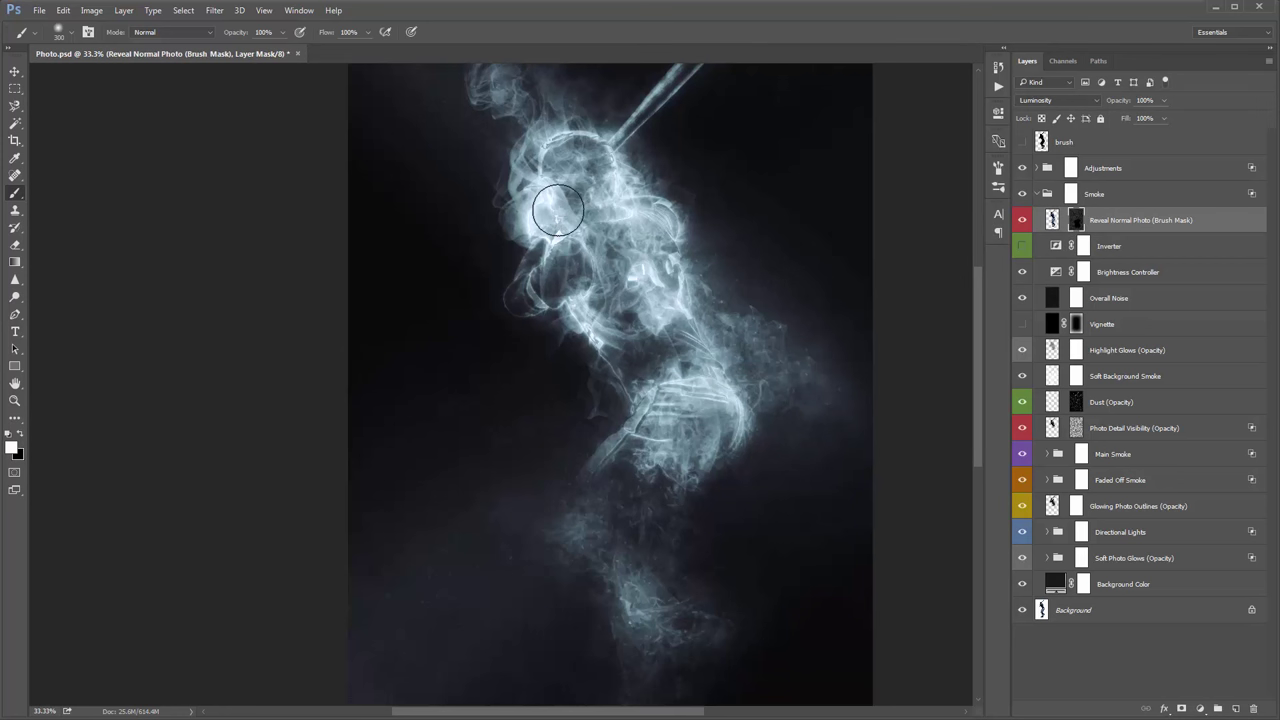
pyautogui.press(']')
pyautogui.press(']')
pyautogui.press(']')
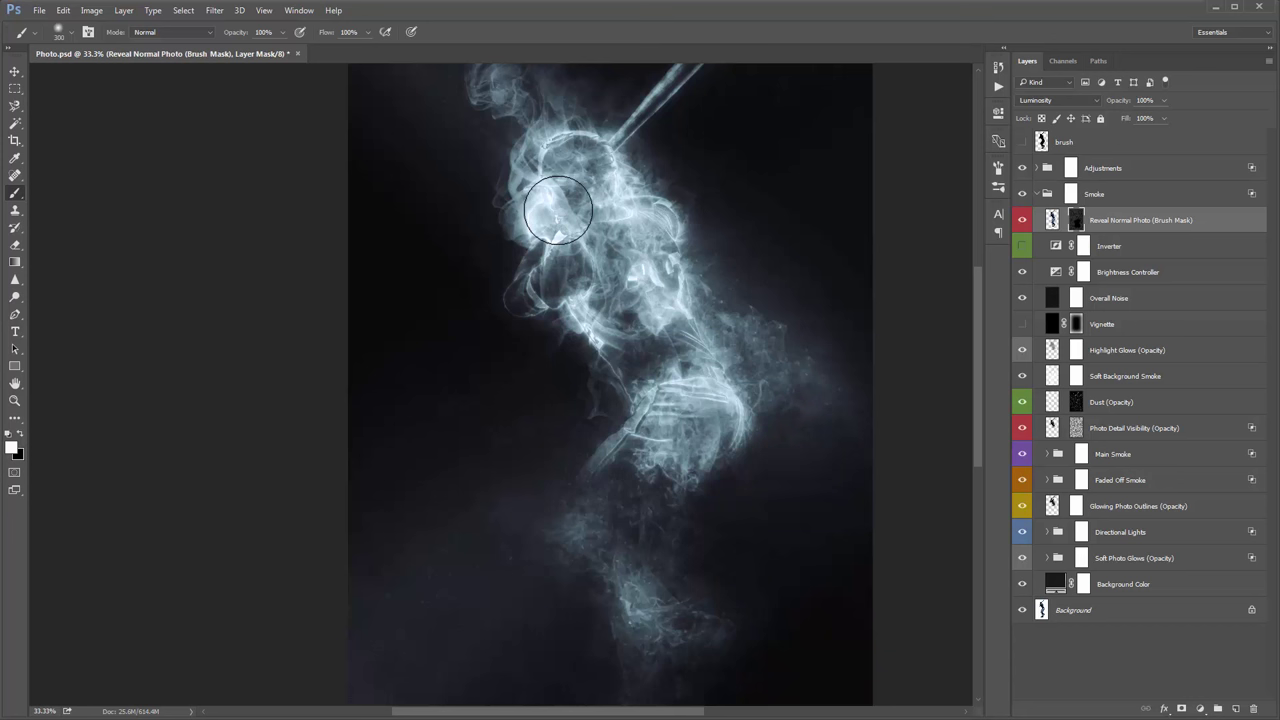
pyautogui.press(']')
pyautogui.press(']')
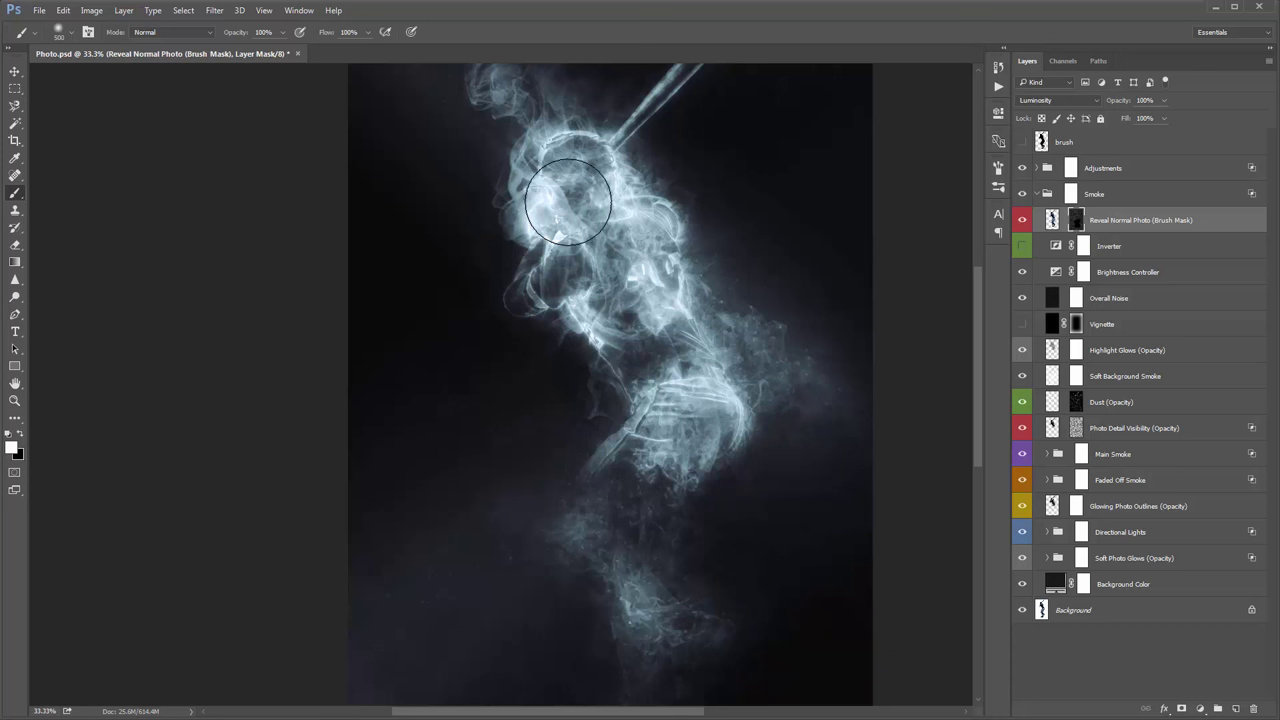
pyautogui.moveTo(568, 201); pyautogui.dragTo(576, 222)
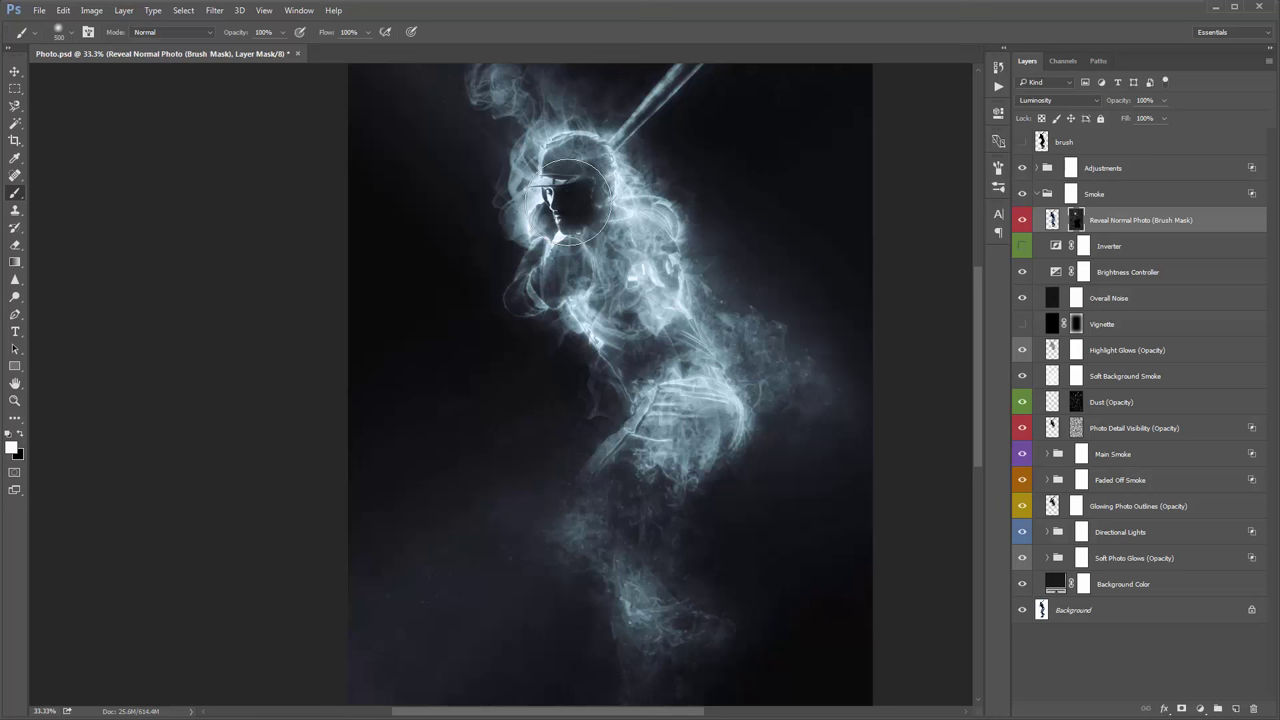
pyautogui.press('v')
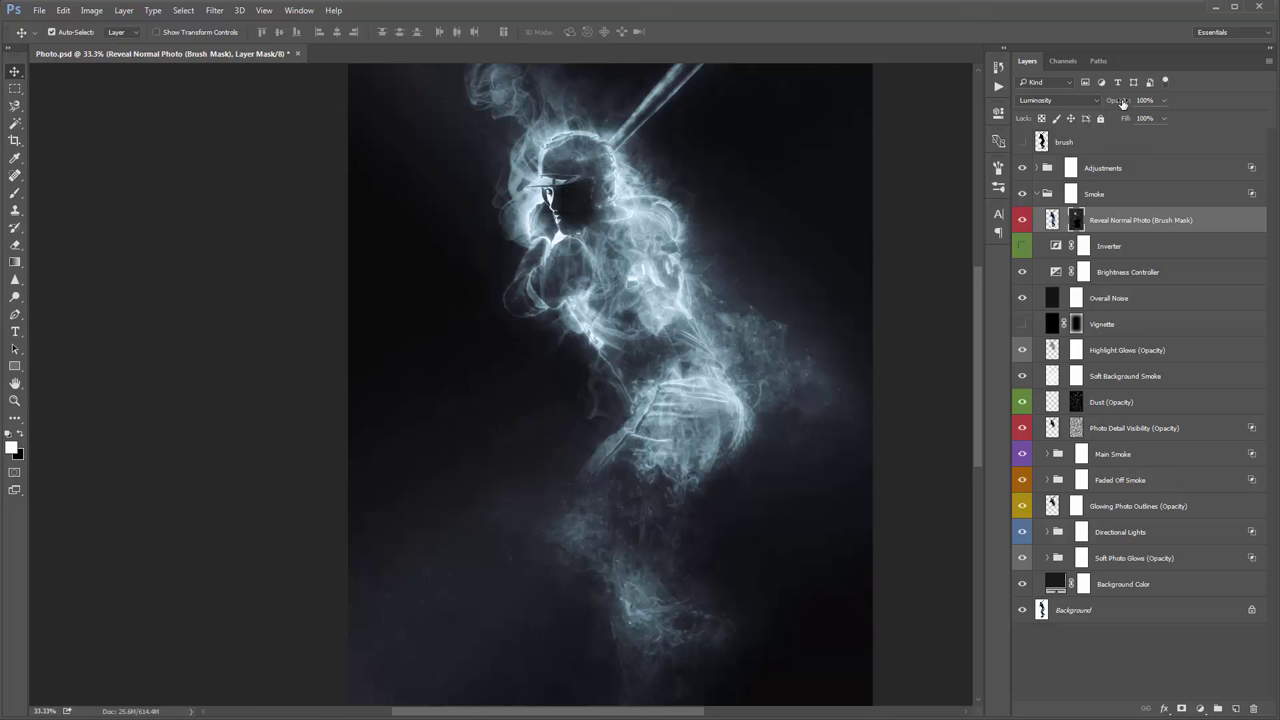
# Step: Lower the Reveal Normal Photo layer to 74% opacity and compare it hidden and shown
pyautogui.moveTo(1120, 104); pyautogui.dragTo(1105, 106)
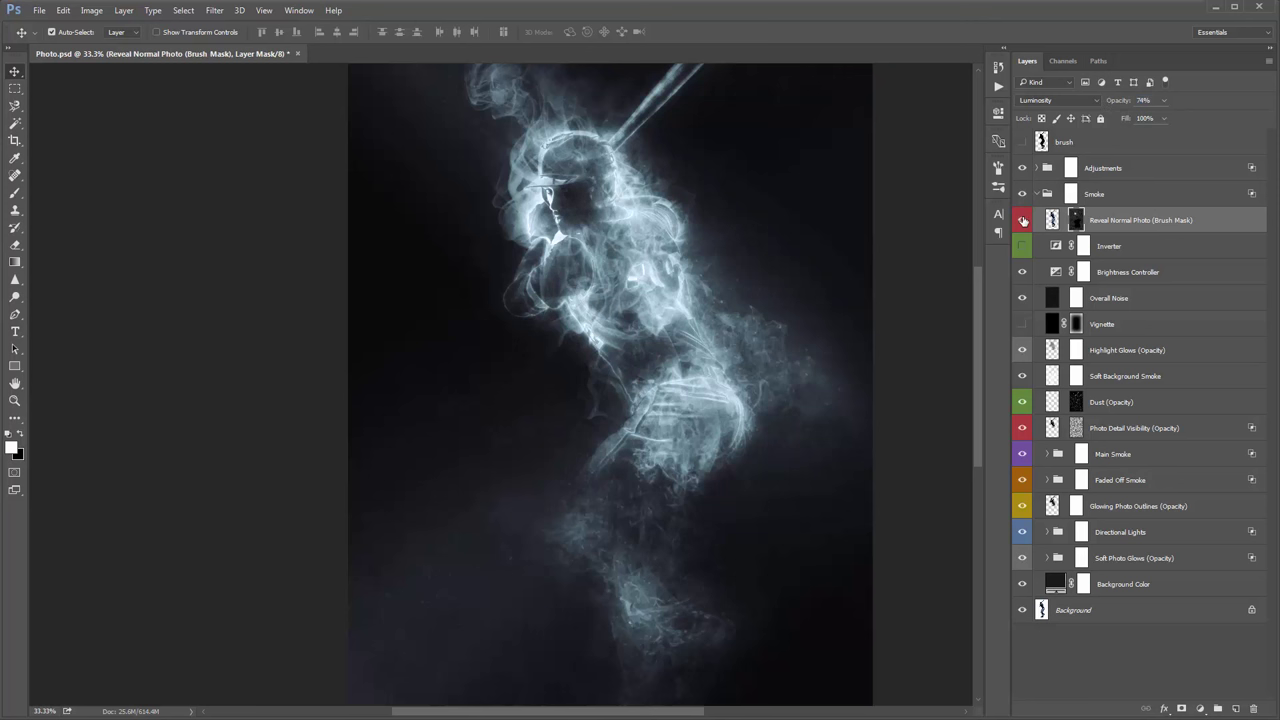
pyautogui.click(1023, 220)
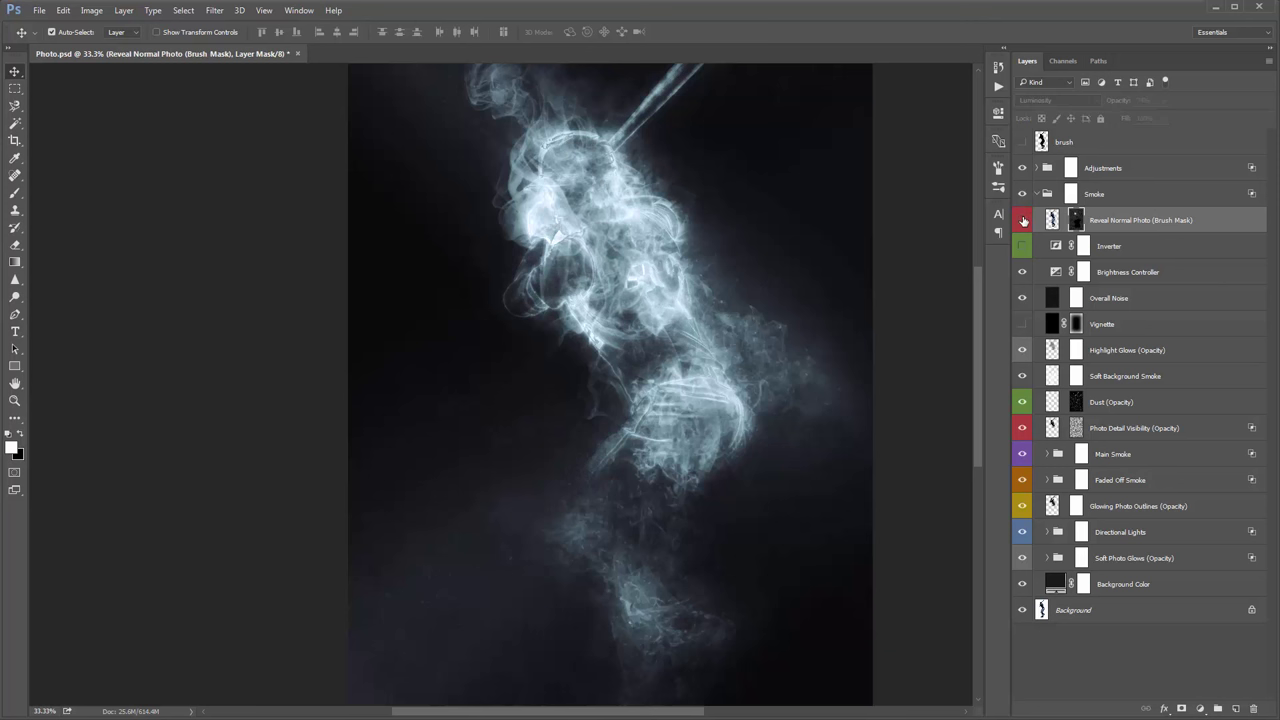
pyautogui.click(1023, 220)
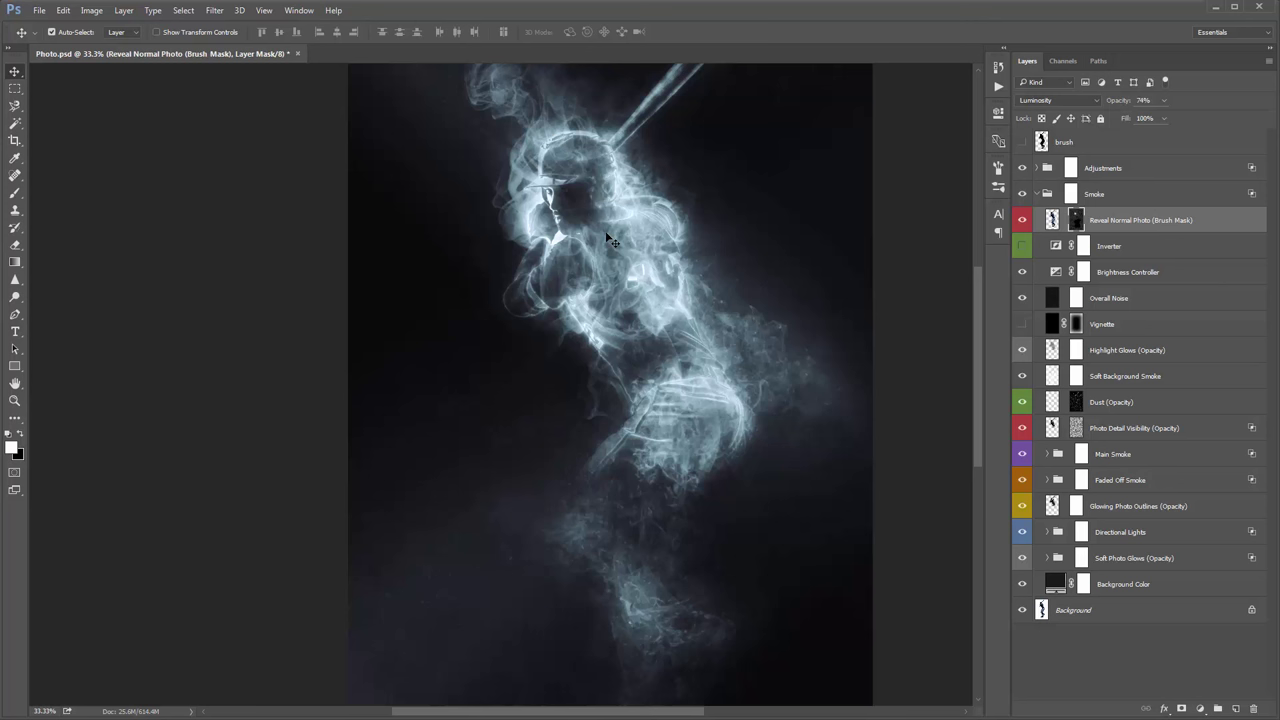
pyautogui.click(1164, 249)
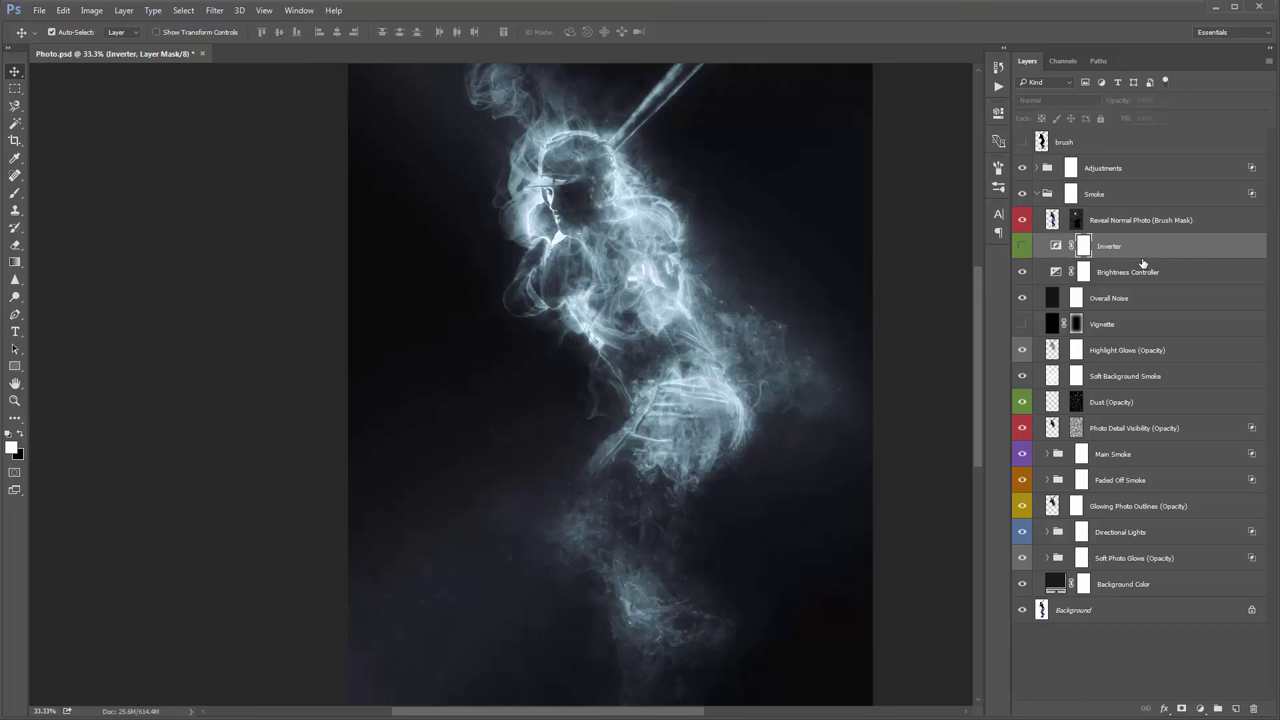
# Step: Preview the Inverter layer, then compare the image with and without the Brightness Controller
pyautogui.click(1023, 247)
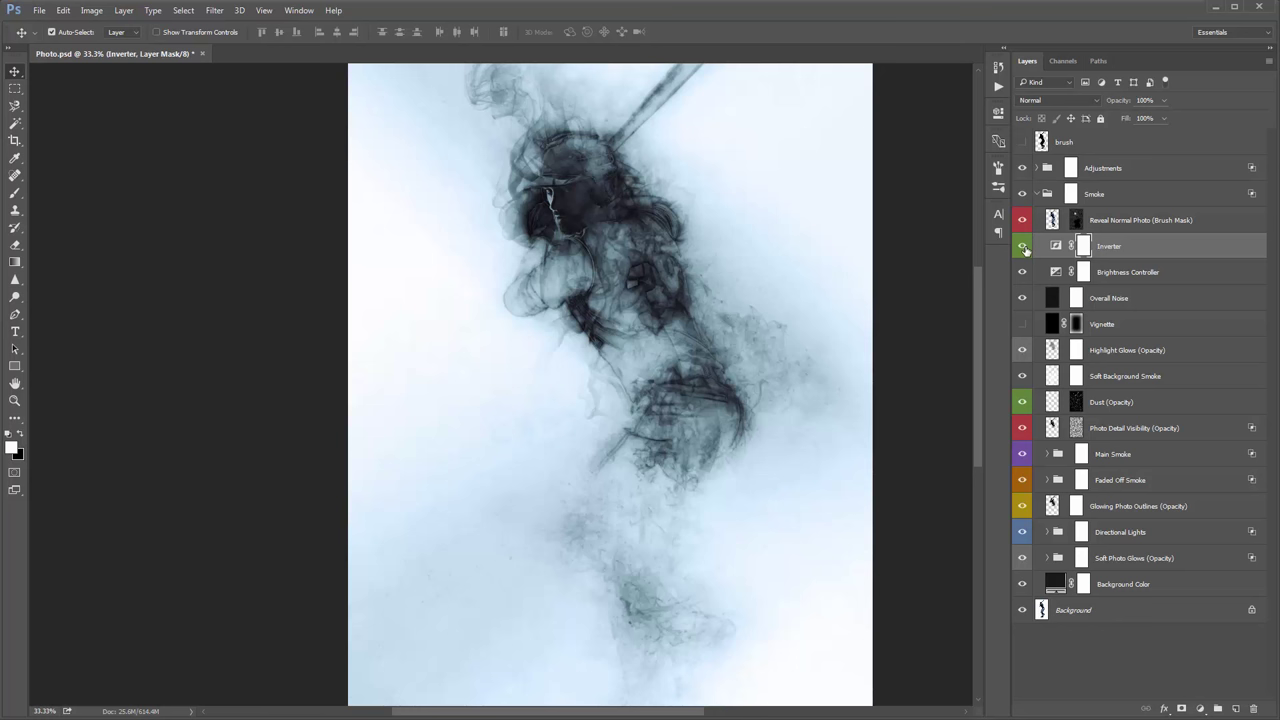
pyautogui.click(1022, 246)
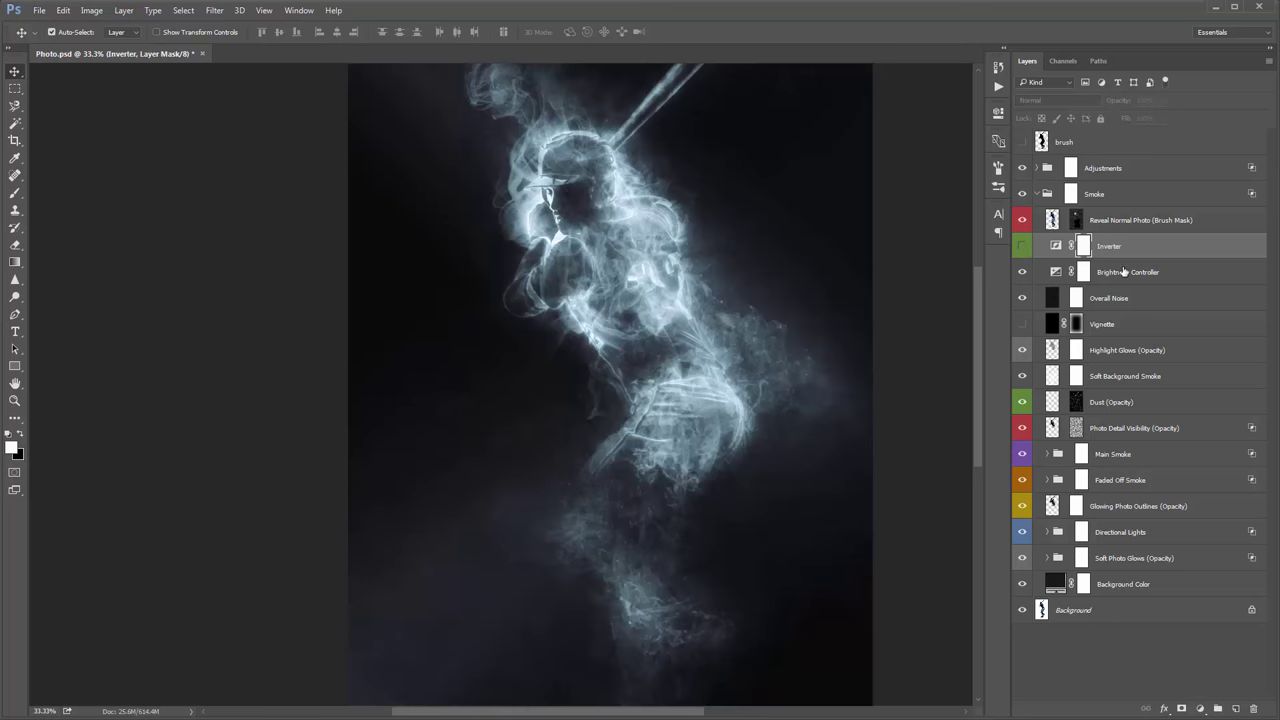
pyautogui.click(1125, 274)
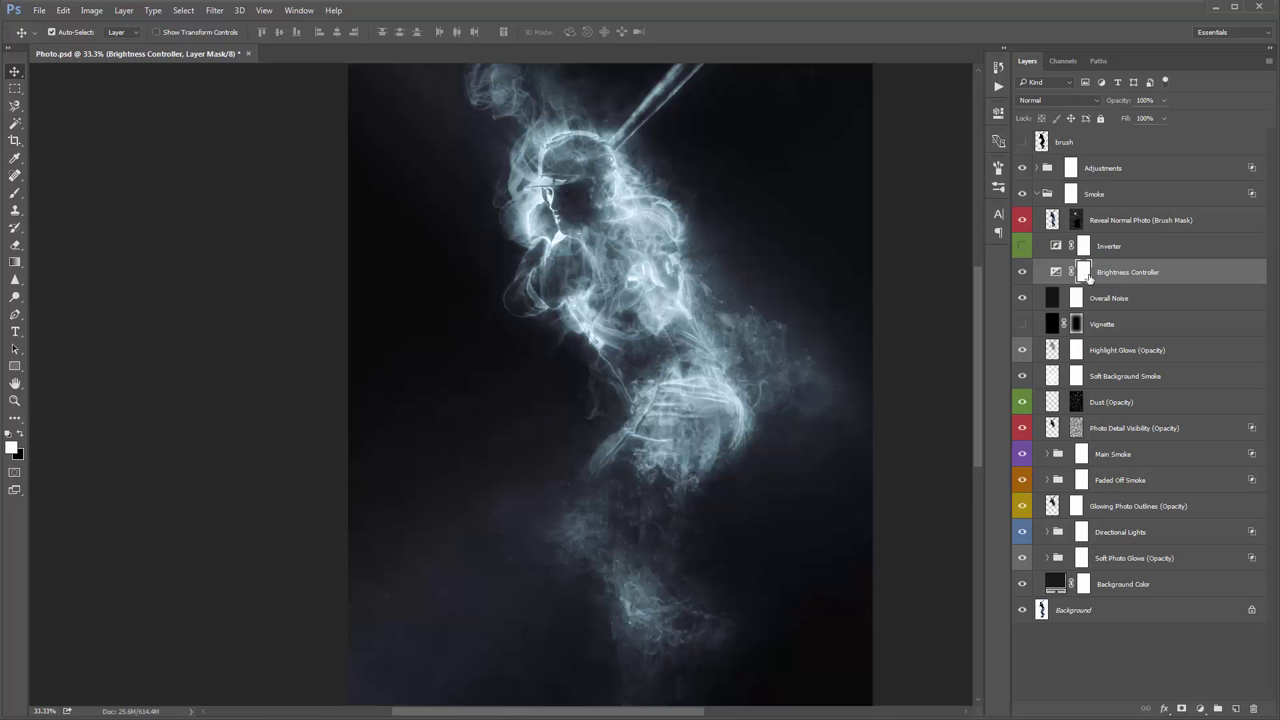
pyautogui.doubleClick(1056, 272)
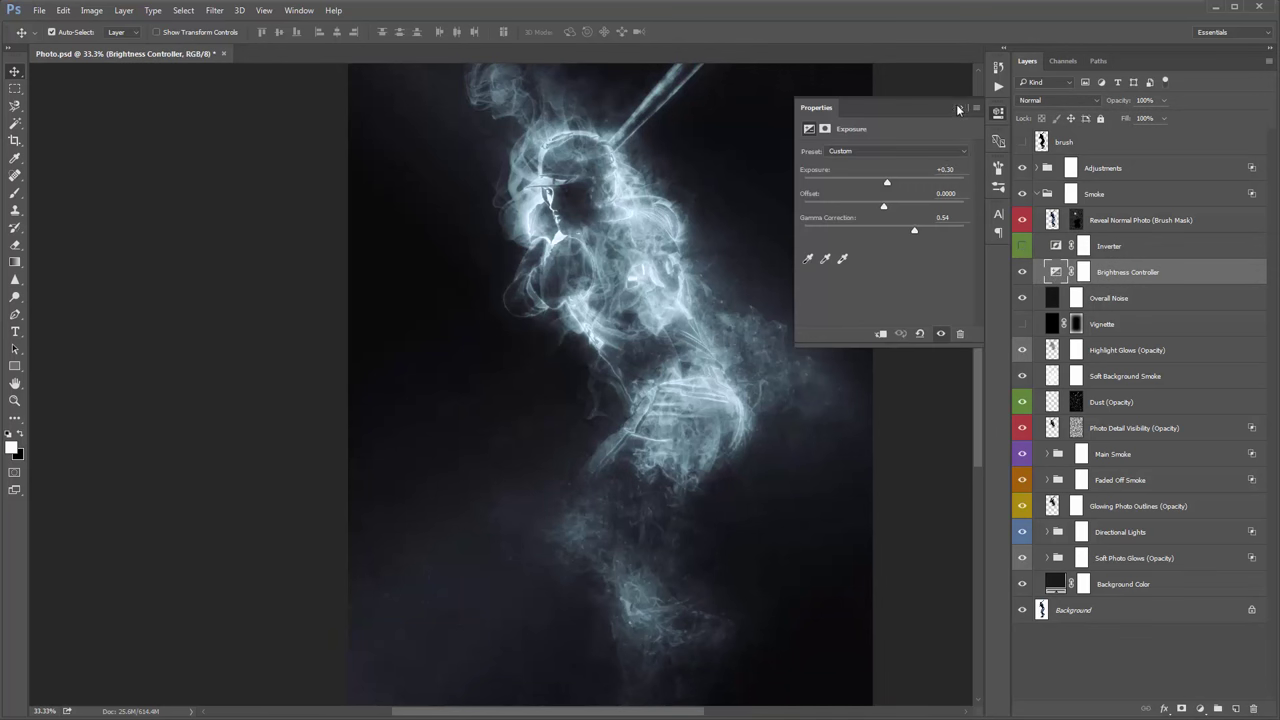
pyautogui.click(957, 108)
pyautogui.click(1022, 272)
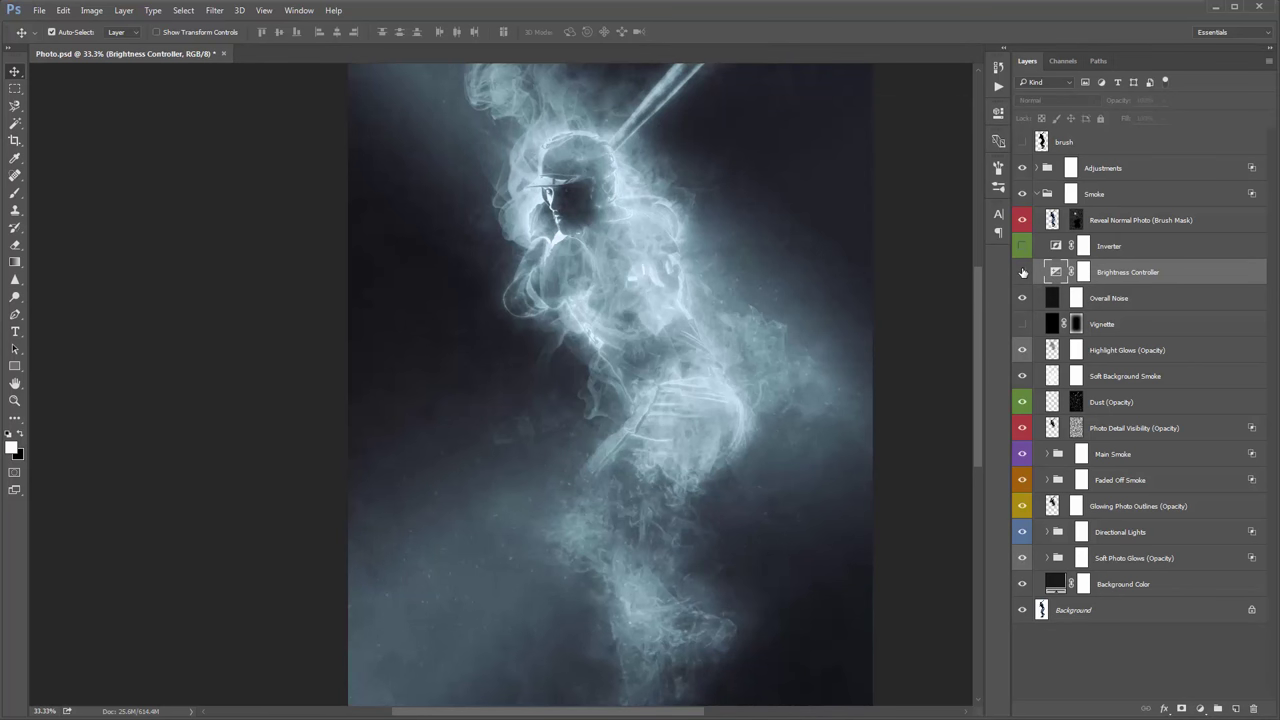
pyautogui.click(1022, 272)
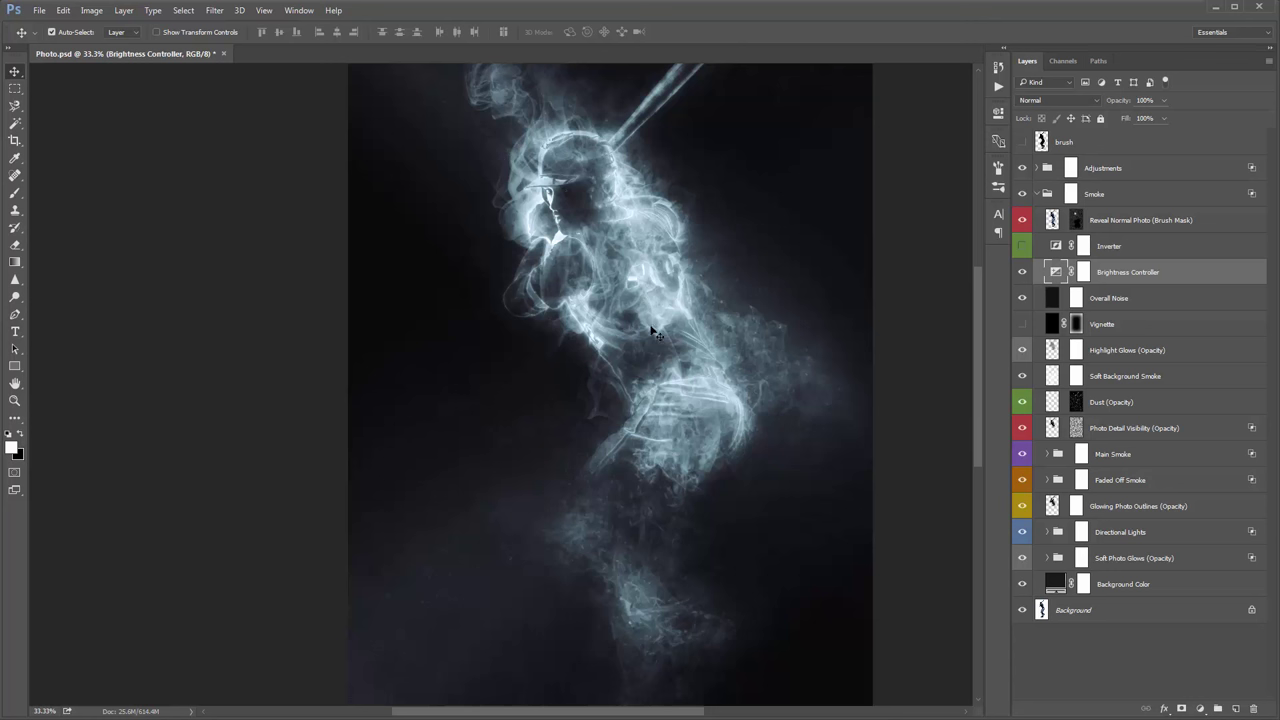
# Step: Set the Brightness Controller to +0.17 exposure, 0.0000 offset and 0.54 gamma
pyautogui.doubleClick(1057, 272)
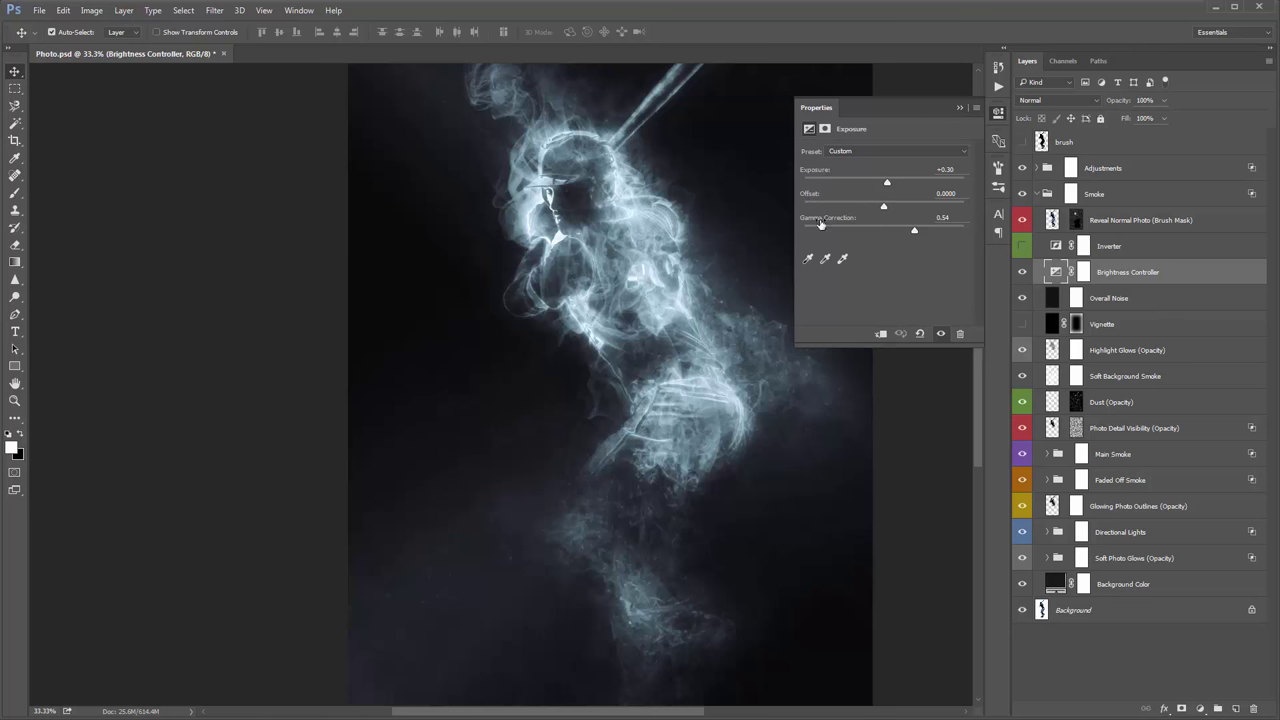
pyautogui.moveTo(886, 187)
pyautogui.mouseDown()
pyautogui.moveTo(904, 186)
pyautogui.moveTo(886, 184)
pyautogui.mouseUp()
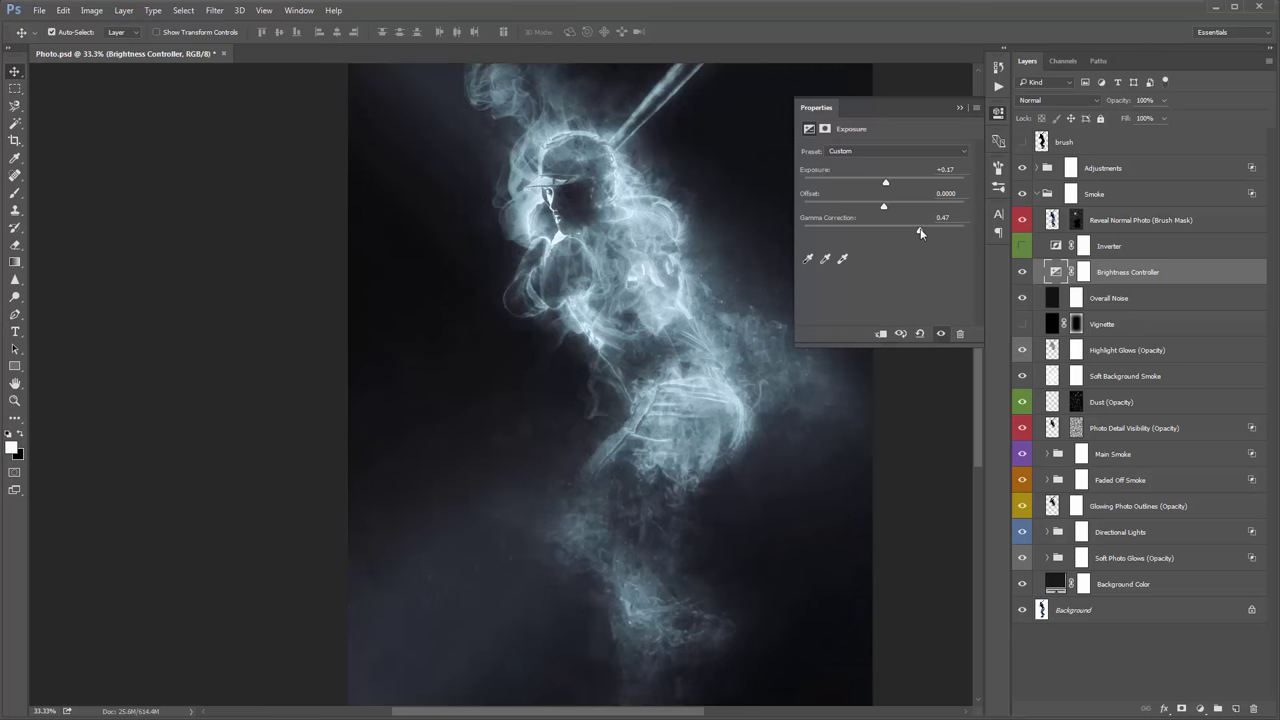
pyautogui.moveTo(920, 233); pyautogui.dragTo(916, 233)
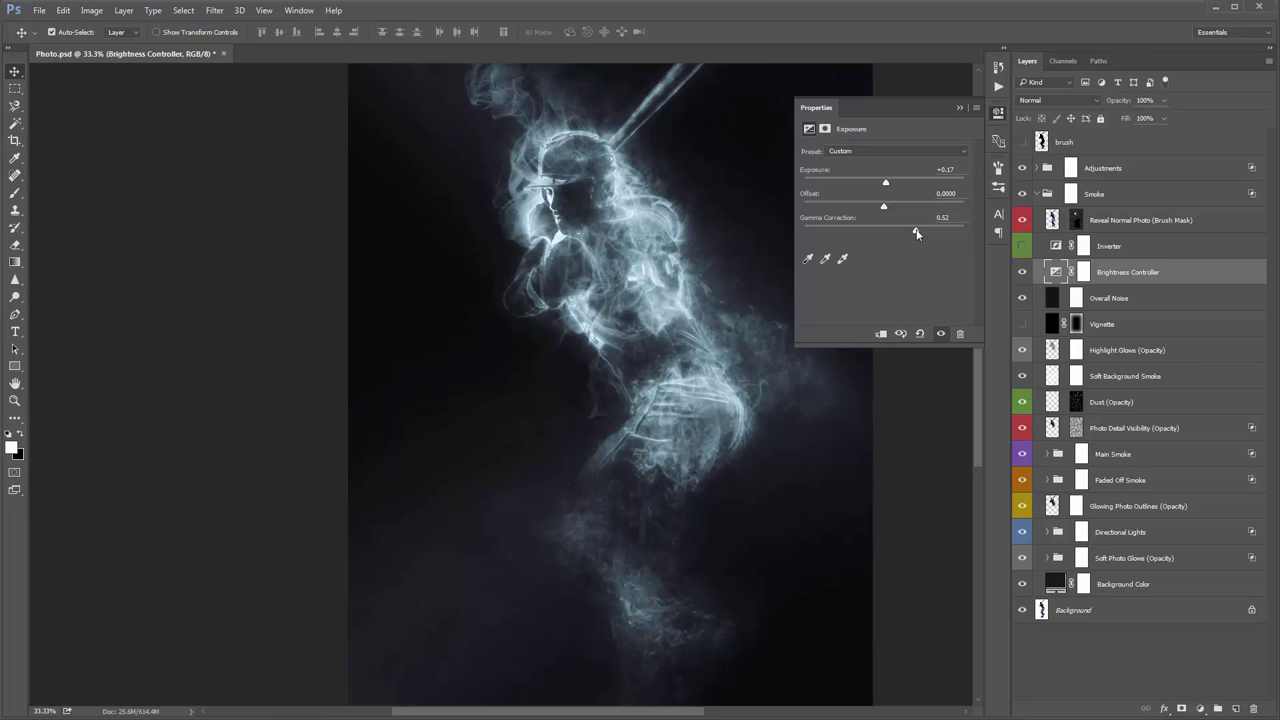
pyautogui.moveTo(917, 233); pyautogui.dragTo(914, 233)
pyautogui.click(958, 108)
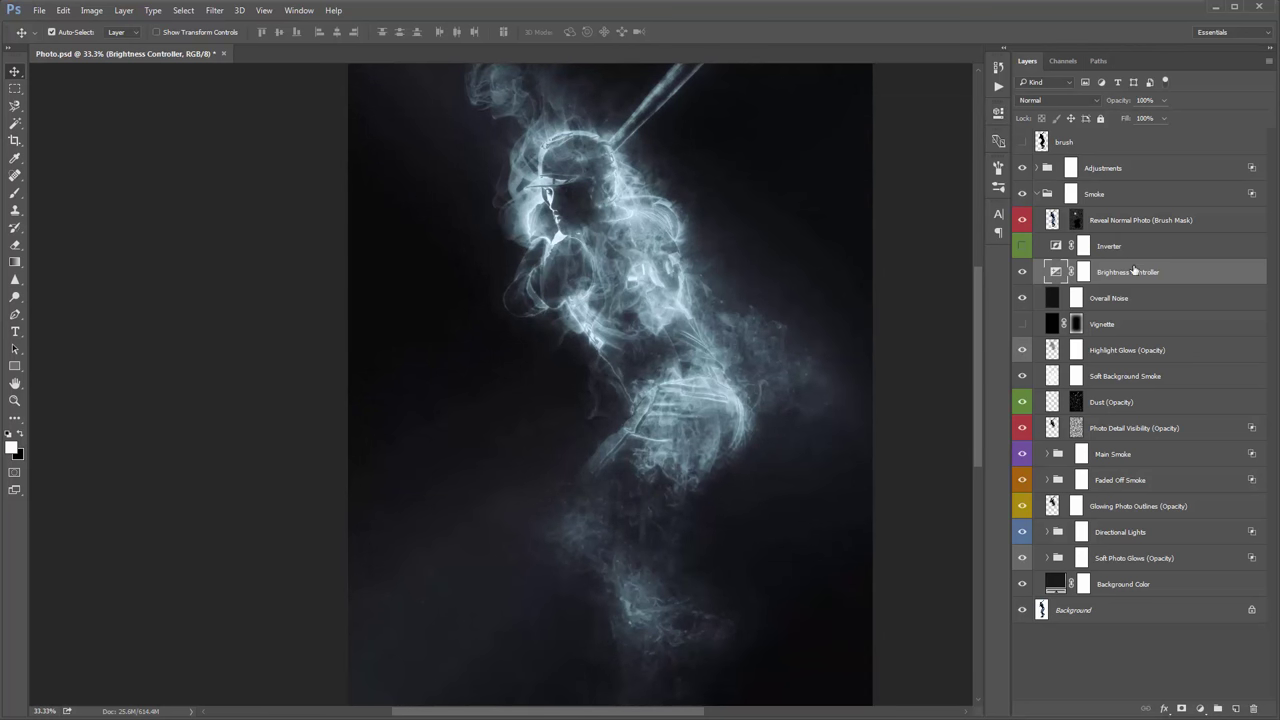
# Step: Compare the Overall Noise layer on and off, then turn on the Vignette layer
pyautogui.click(1116, 306)
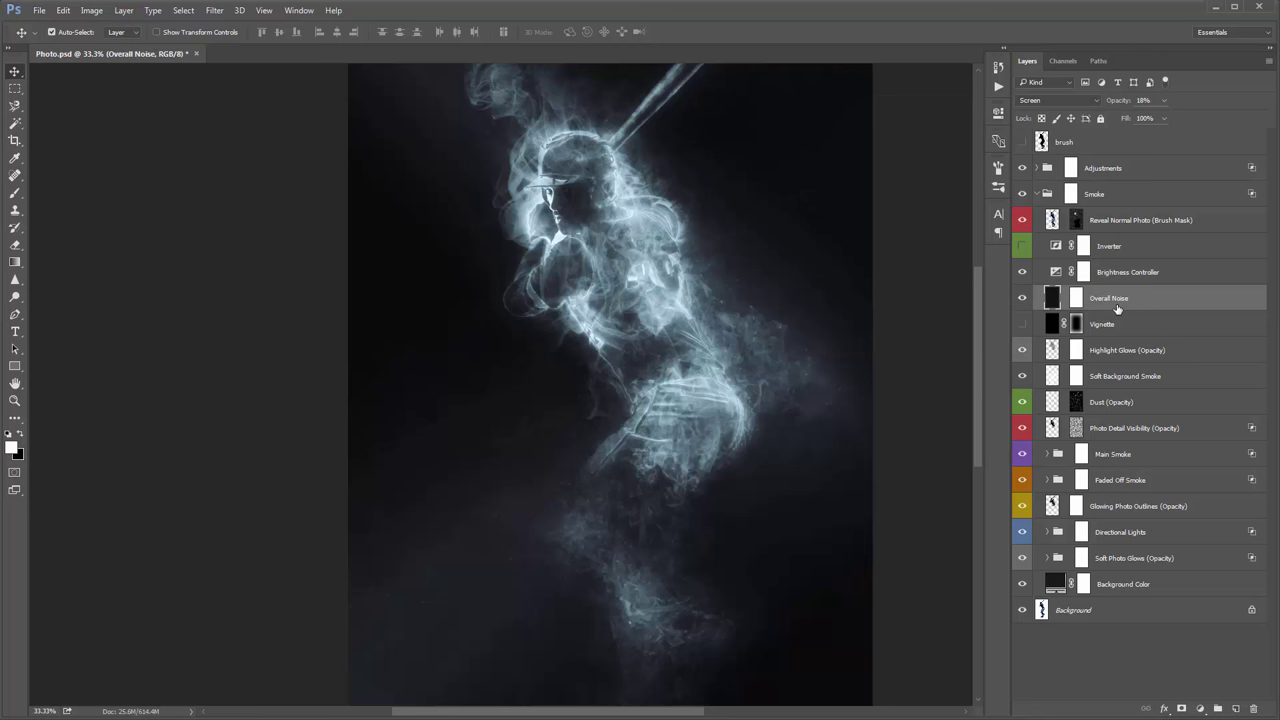
pyautogui.click(1022, 299)
pyautogui.click(1022, 299)
pyautogui.click(1127, 330)
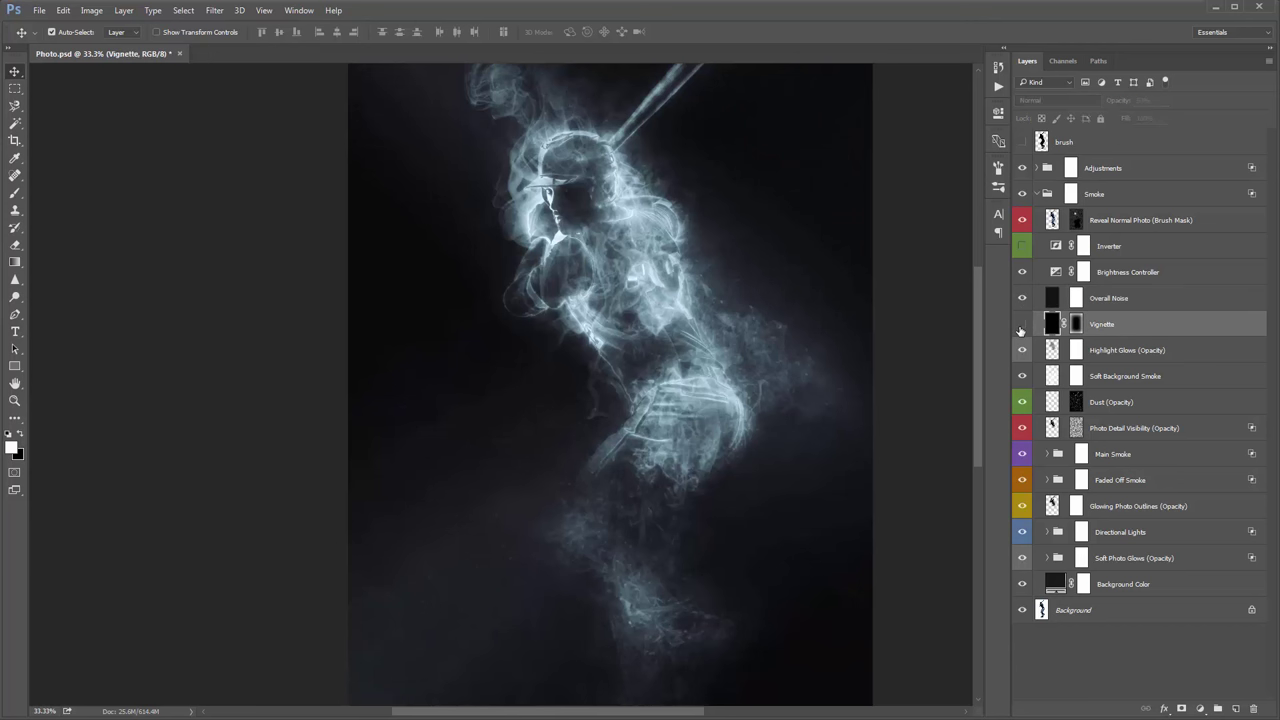
pyautogui.click(1021, 325)
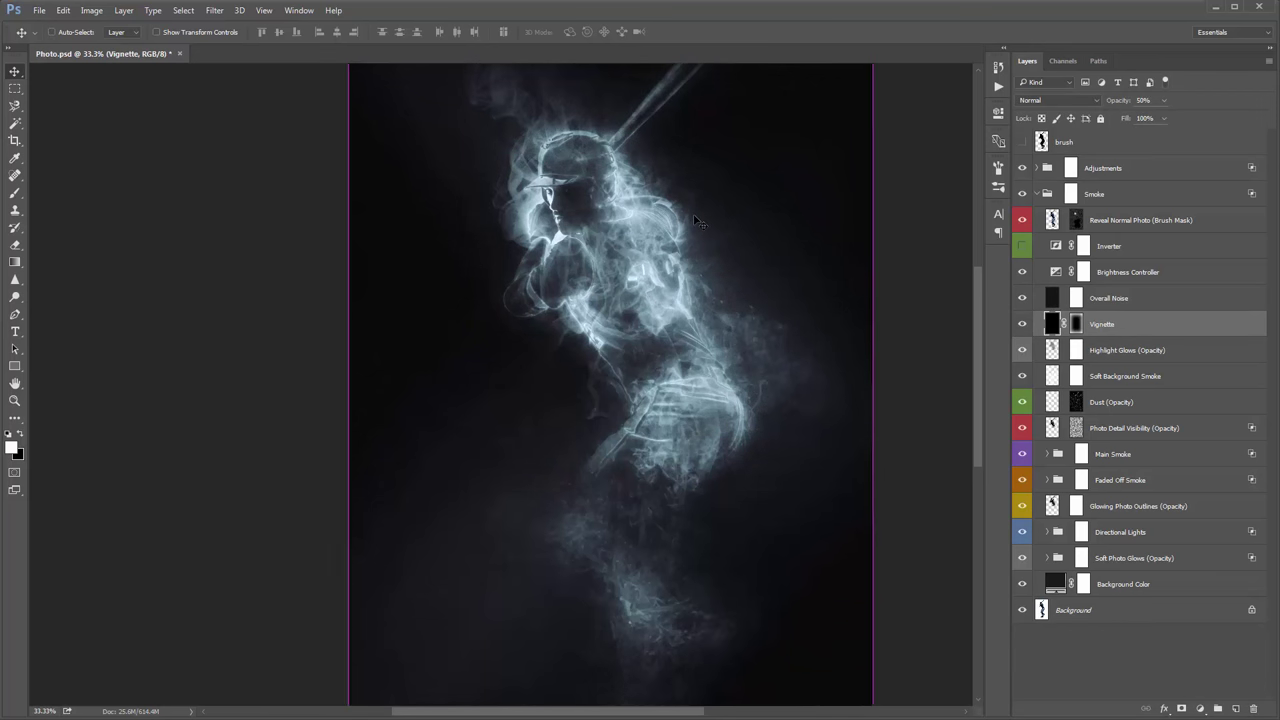
# Step: Compare the image with and without the Vignette, leaving it hidden at 33.3% zoom
pyautogui.hotkey('ctrl', '-')
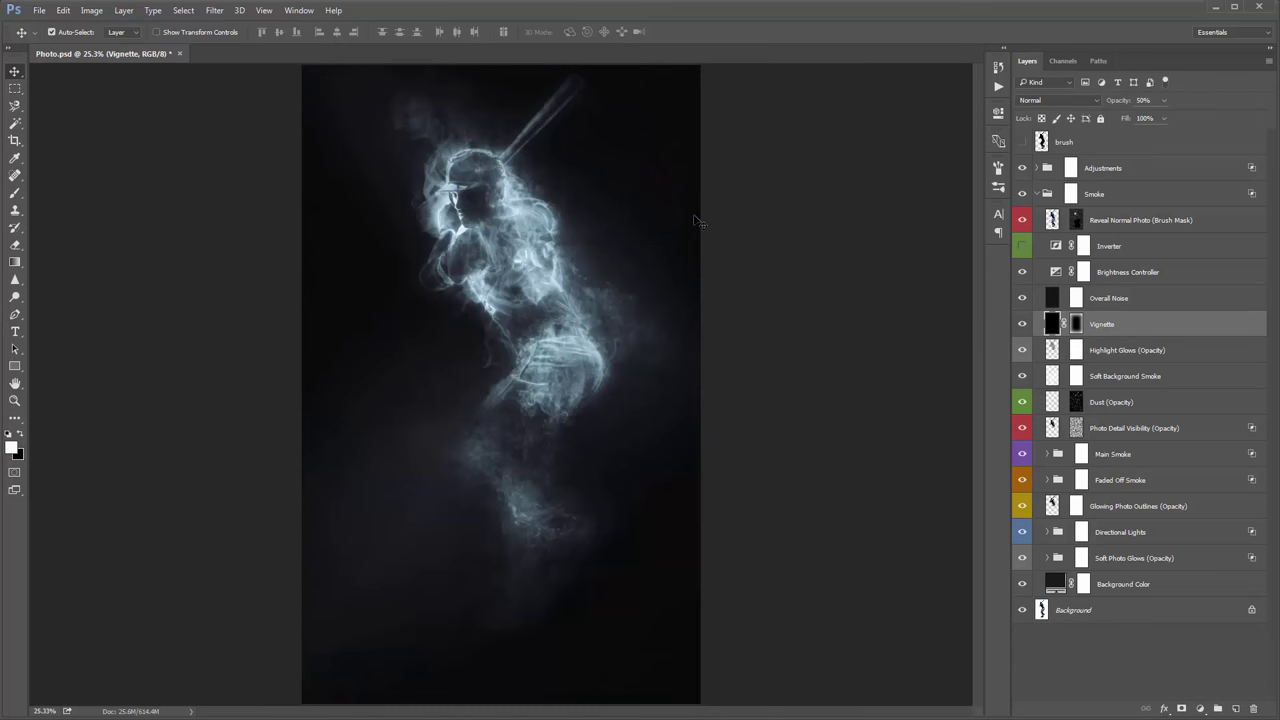
pyautogui.click(1022, 324)
pyautogui.click(1022, 324)
pyautogui.click(1022, 324)
pyautogui.click(1022, 324)
pyautogui.click(1022, 324)
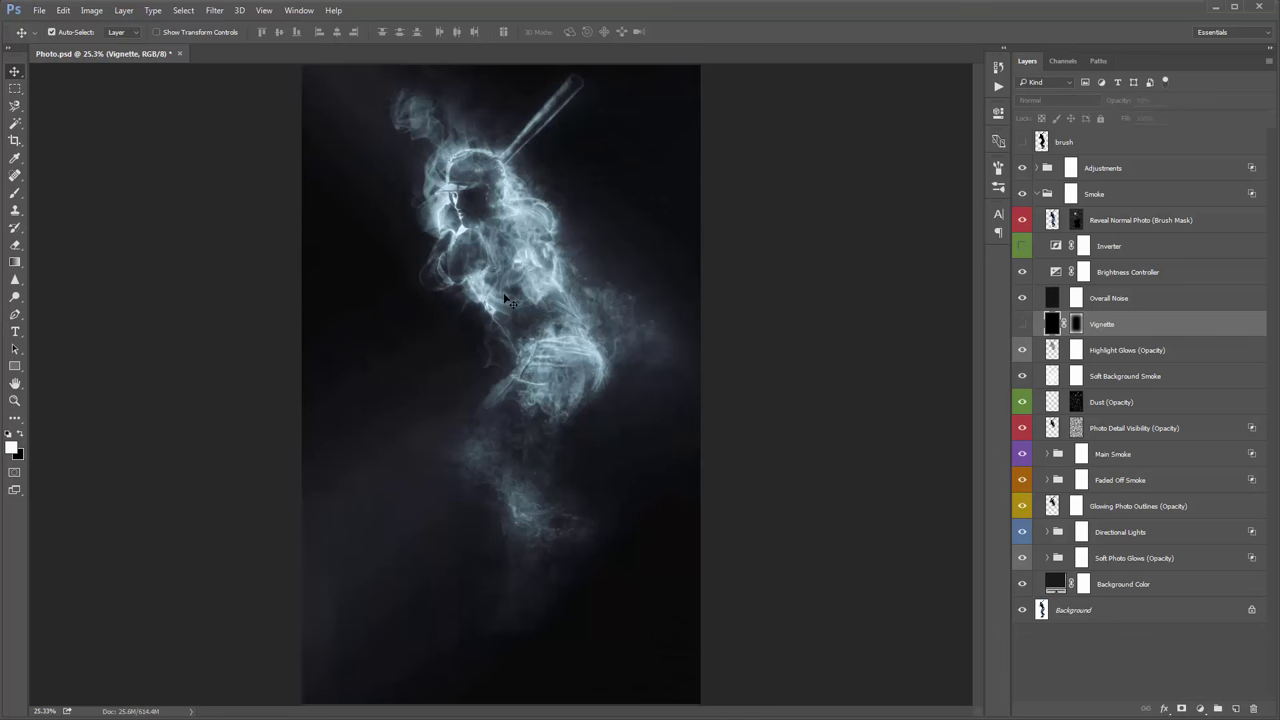
pyautogui.keyDown('ctrl'); pyautogui.click(420, 286); pyautogui.keyUp('ctrl')
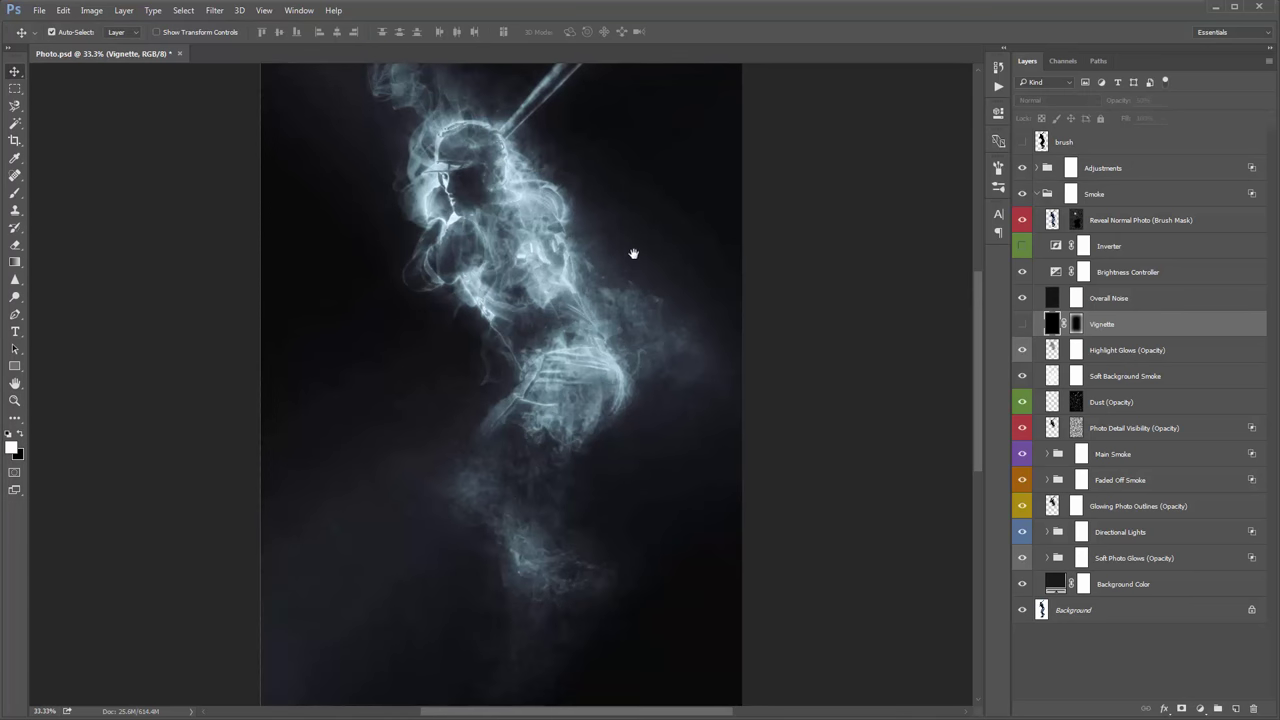
pyautogui.moveTo(634, 251); pyautogui.dragTo(632, 261)
pyautogui.click(1153, 362)
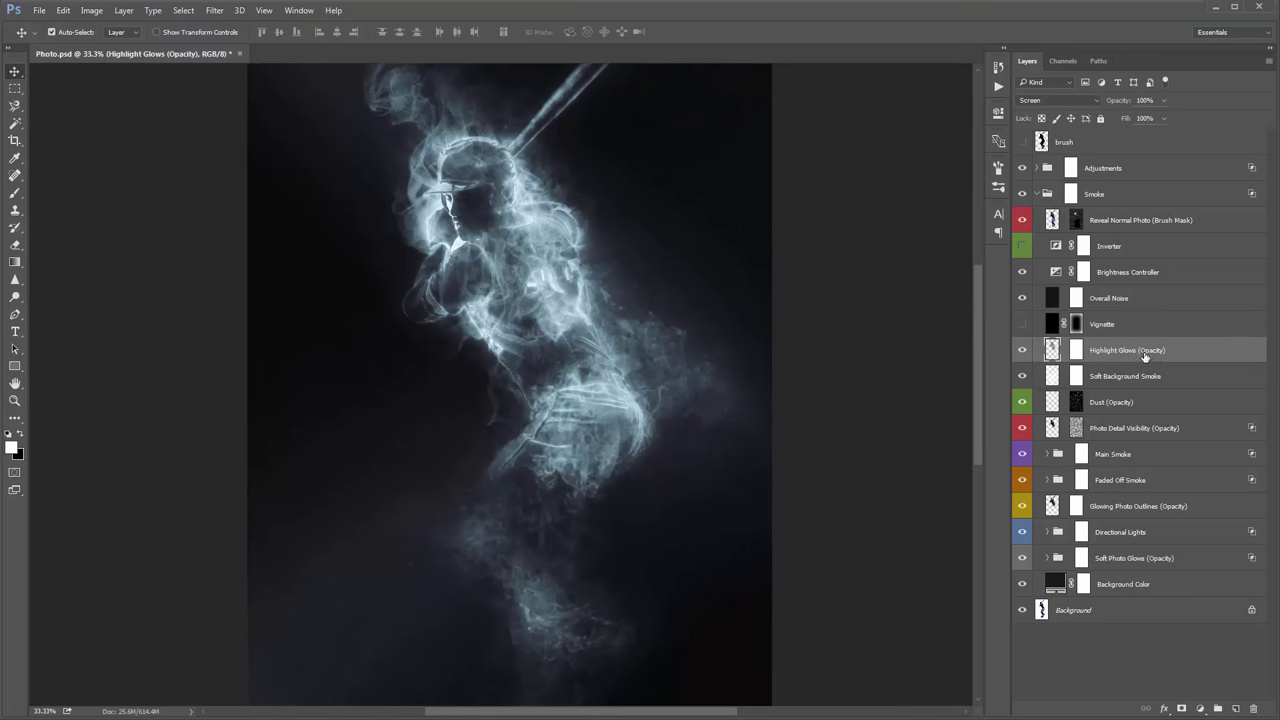
pyautogui.click(1021, 351)
pyautogui.click(1021, 351)
pyautogui.click(1021, 351)
pyautogui.click(1021, 351)
pyautogui.click(1022, 351)
pyautogui.click(1022, 351)
pyautogui.click(1022, 352)
pyautogui.click(1022, 351)
pyautogui.hscroll(-1, 680, 271)
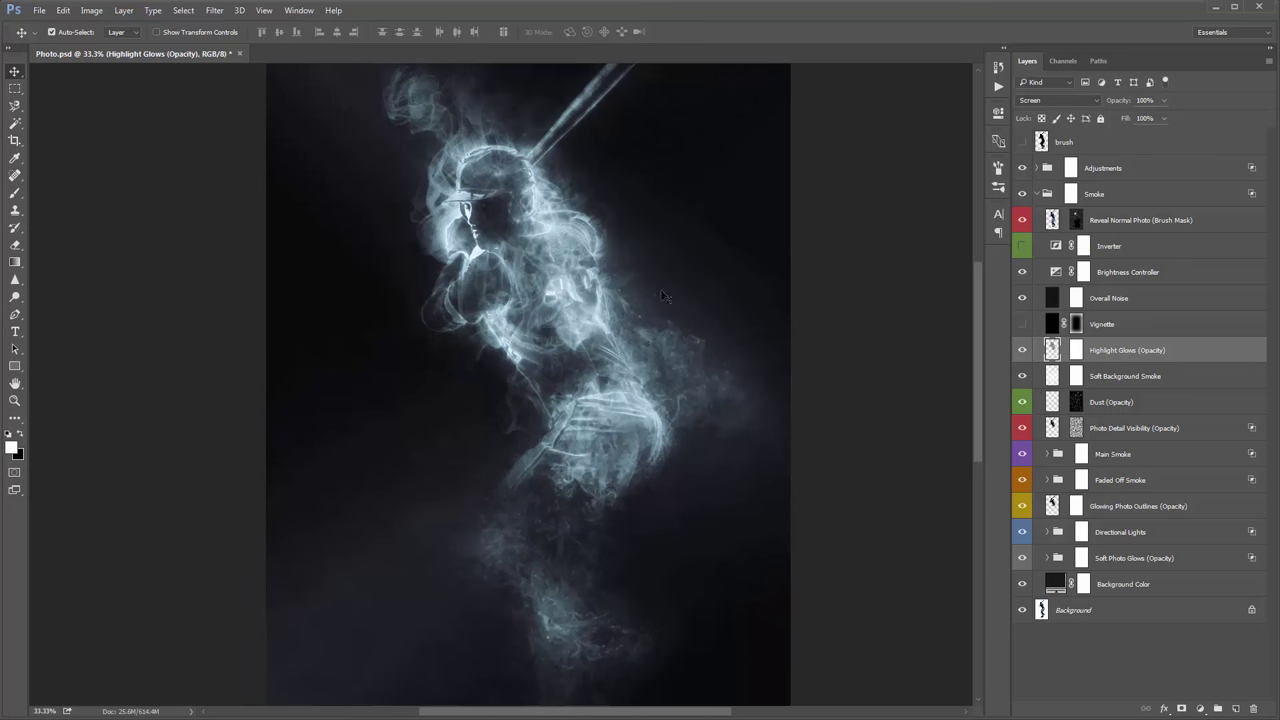
pyautogui.click(1157, 375)
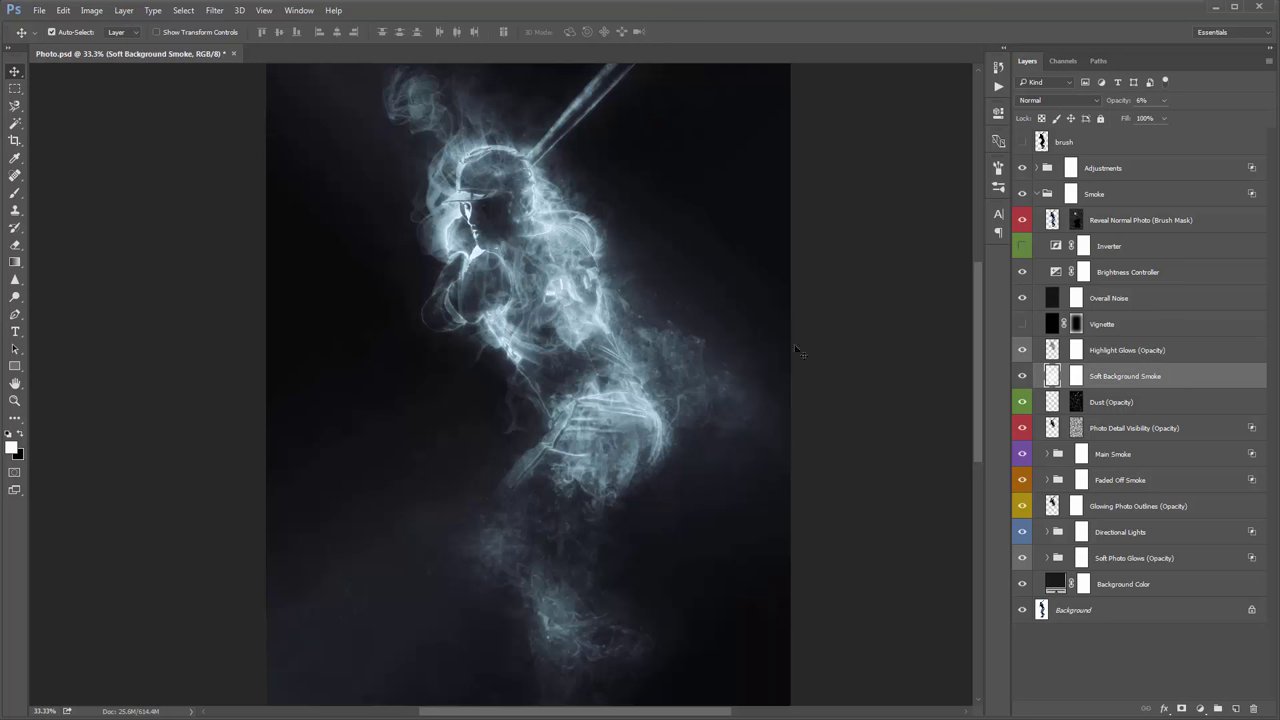
pyautogui.moveTo(739, 361); pyautogui.dragTo(745, 201)
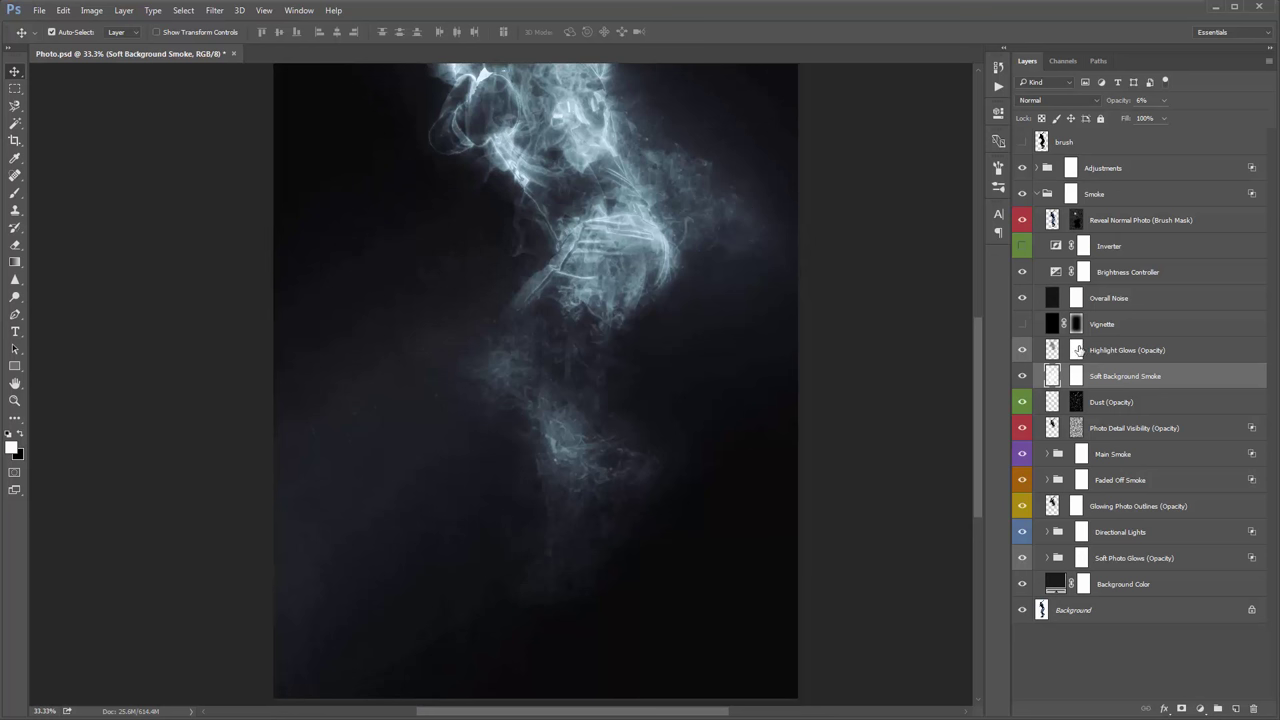
pyautogui.click(1022, 377)
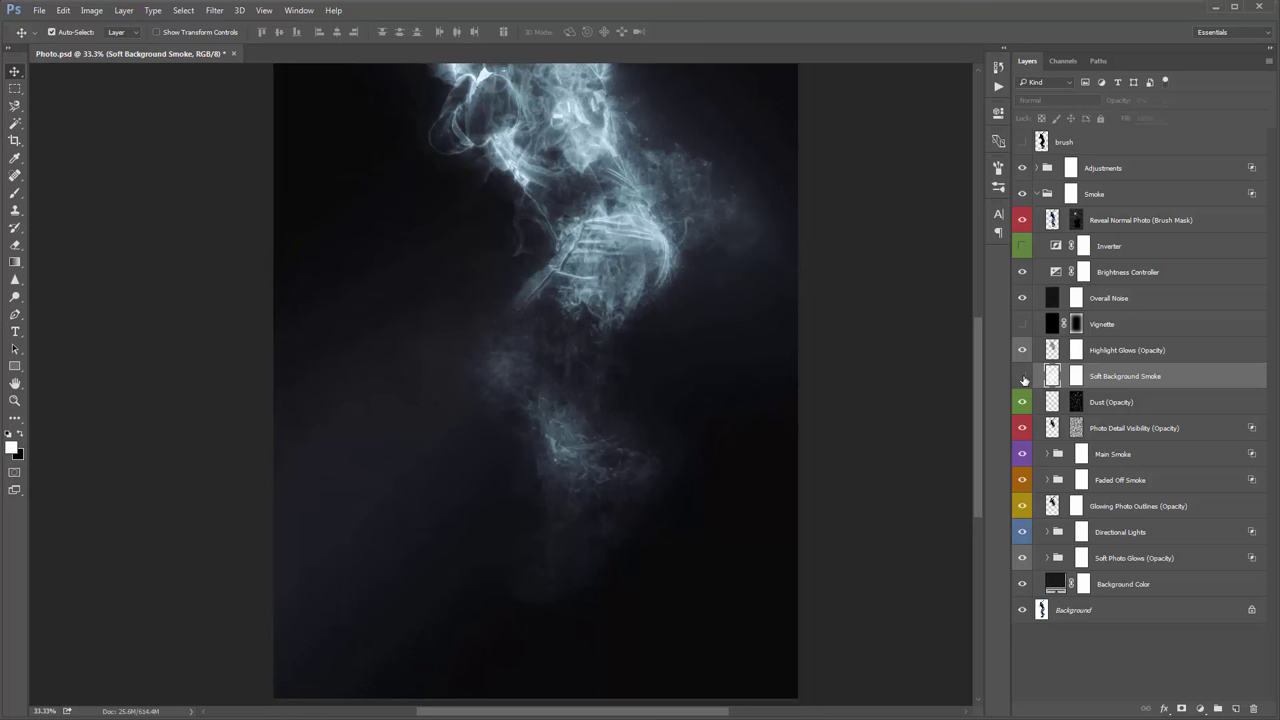
pyautogui.click(1022, 377)
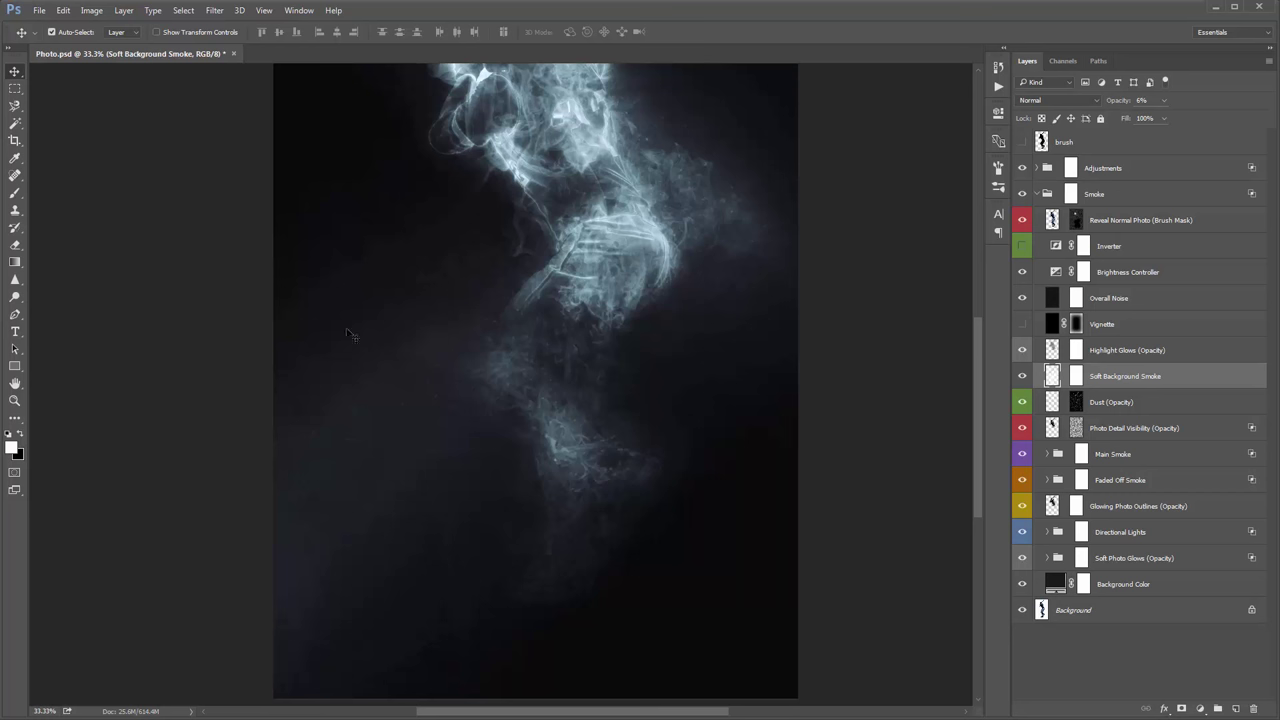
pyautogui.moveTo(492, 303); pyautogui.dragTo(477, 369)
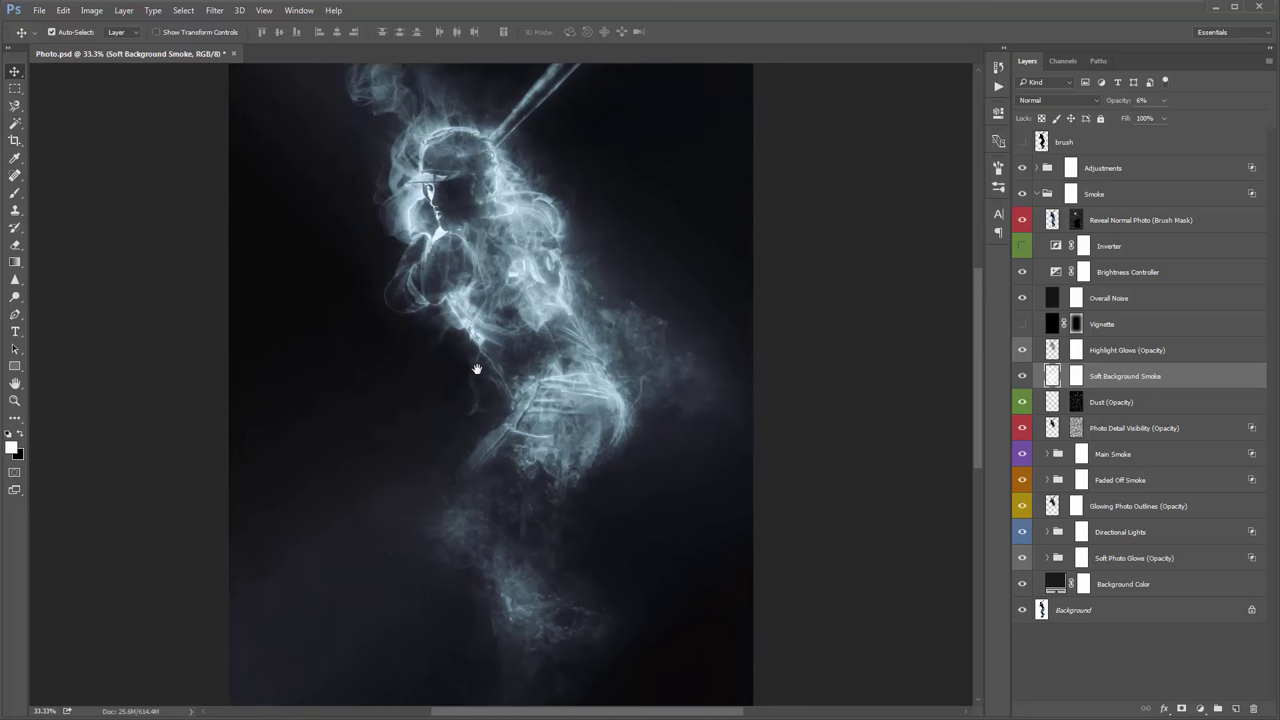
# Step: Duplicate the Dust (Opacity) layer, removing extras so one Dust (Opacity) copy remains
pyautogui.click(1131, 403)
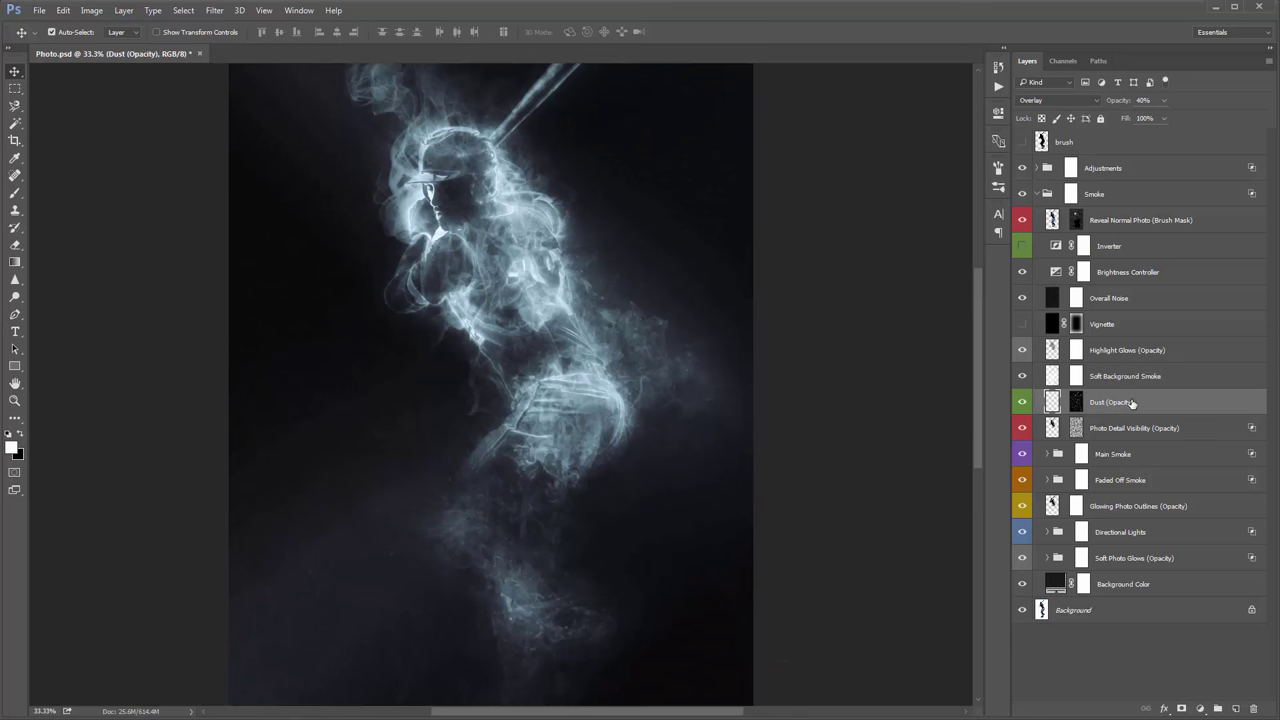
pyautogui.click(1023, 402)
pyautogui.click(1023, 402)
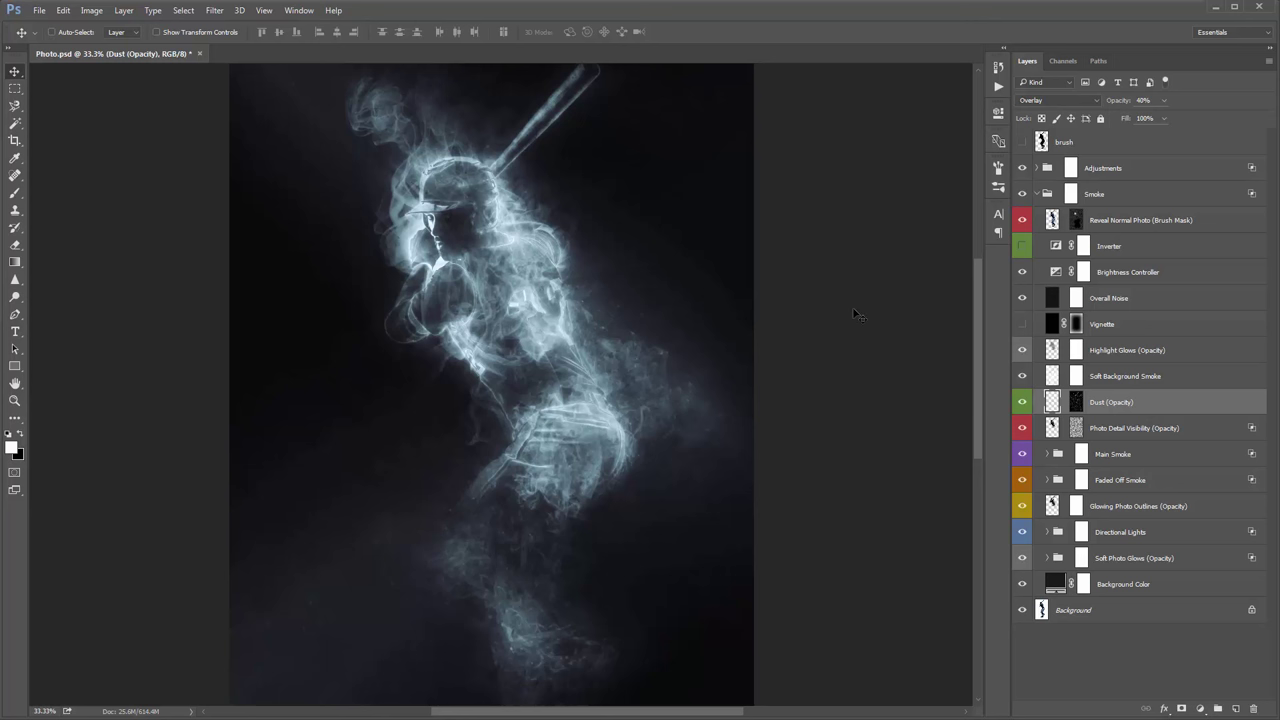
pyautogui.hotkey('ctrl', 'j')
pyautogui.hotkey('ctrl', 'j')
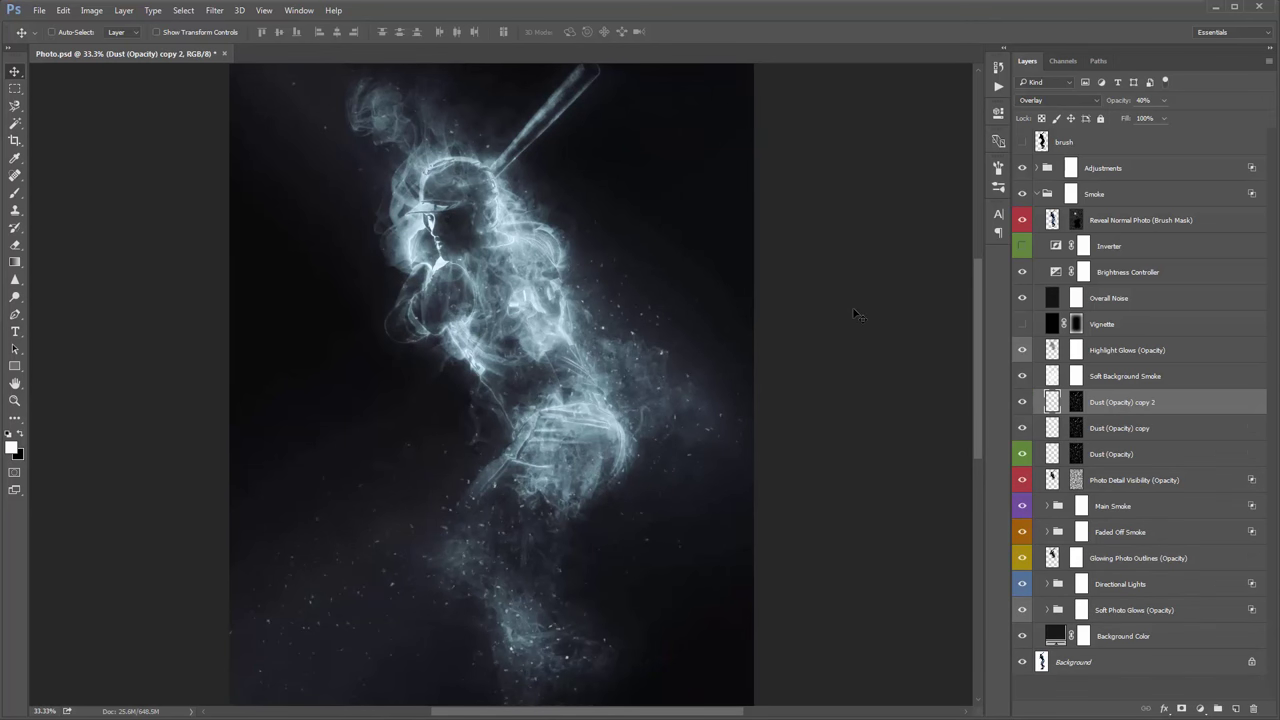
pyautogui.hotkey('ctrl', 'j')
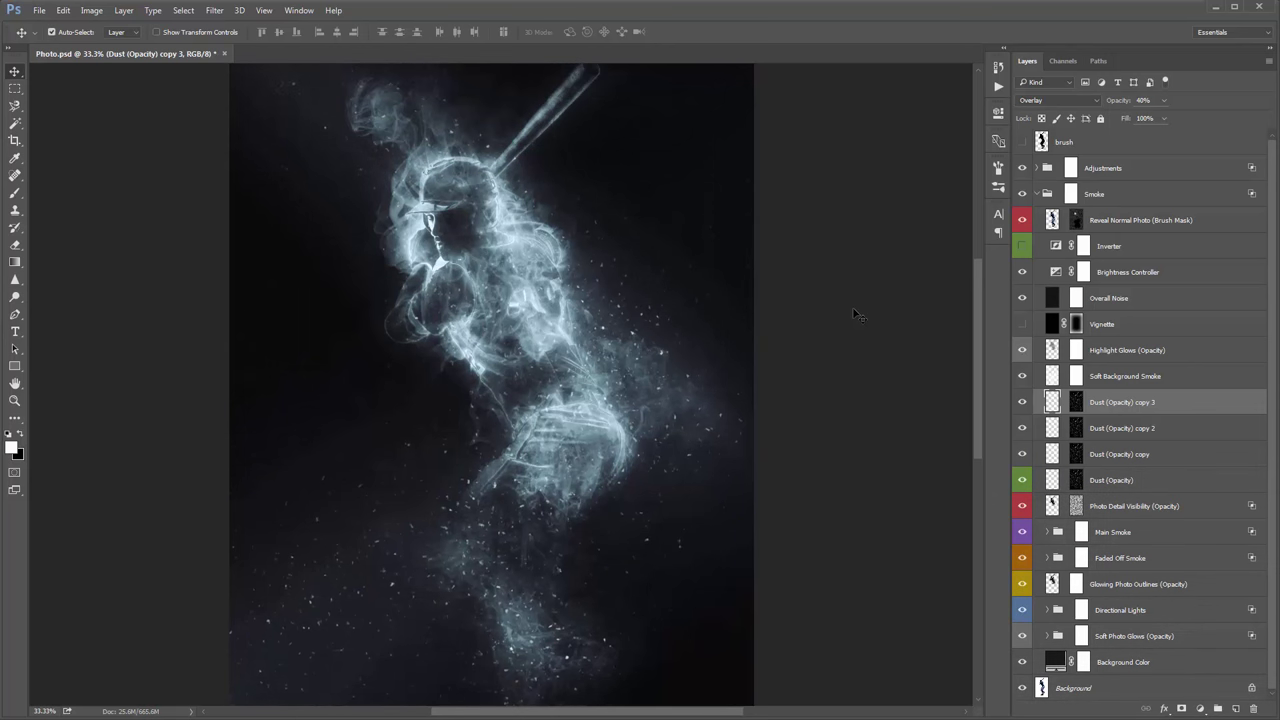
pyautogui.press('Delete')
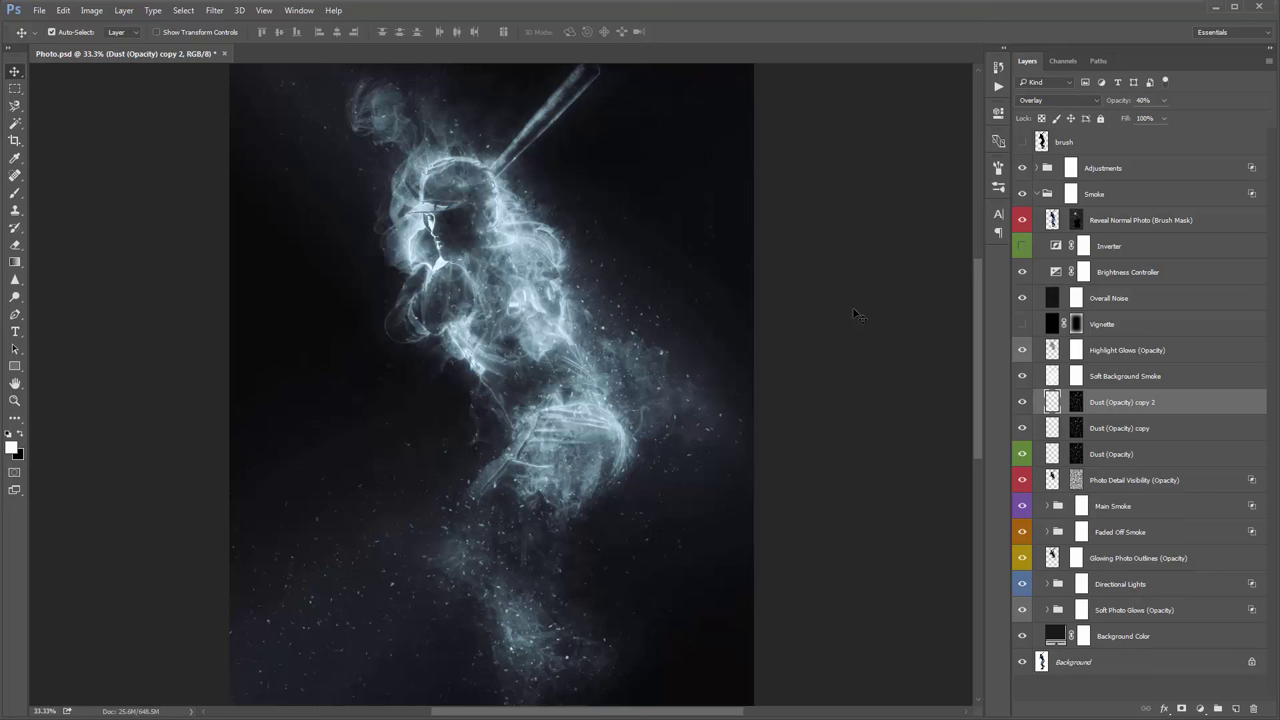
pyautogui.press('Delete')
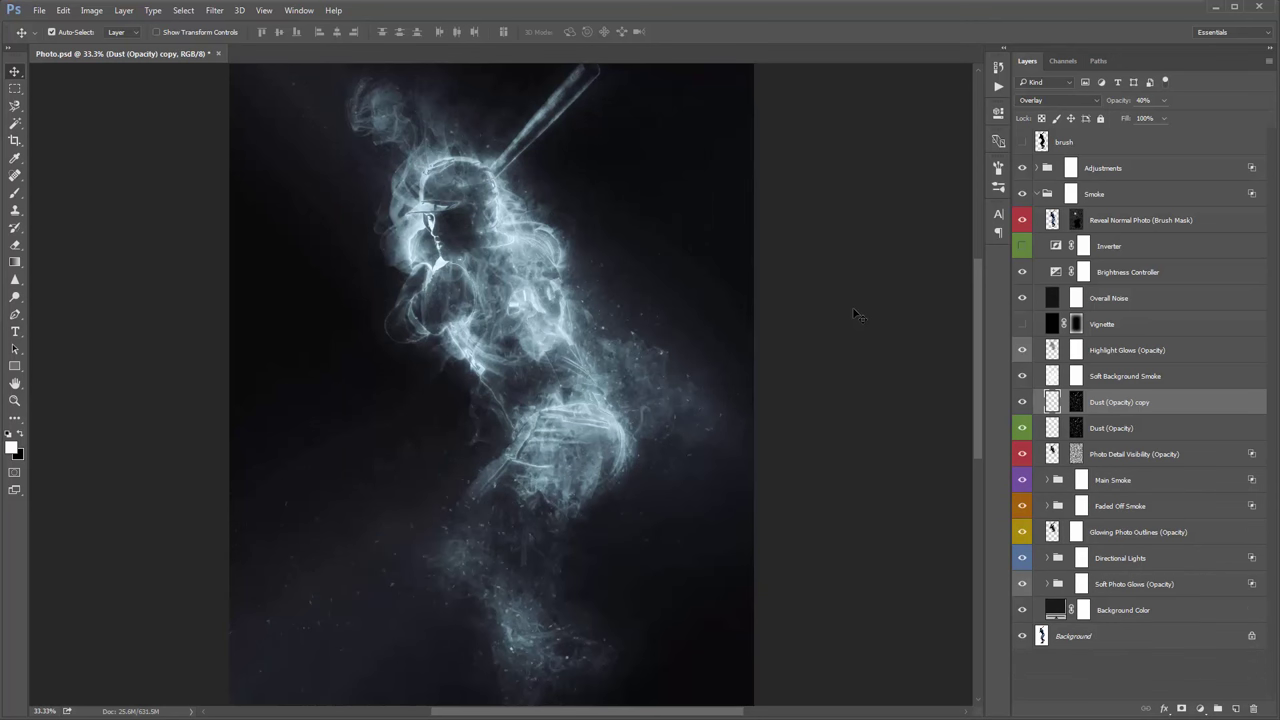
# Step: Apply the dust copy's layer mask and set it to Linear Dodge (Add) at 100% opacity
pyautogui.click(1076, 402)
pyautogui.rightClick(1077, 403)
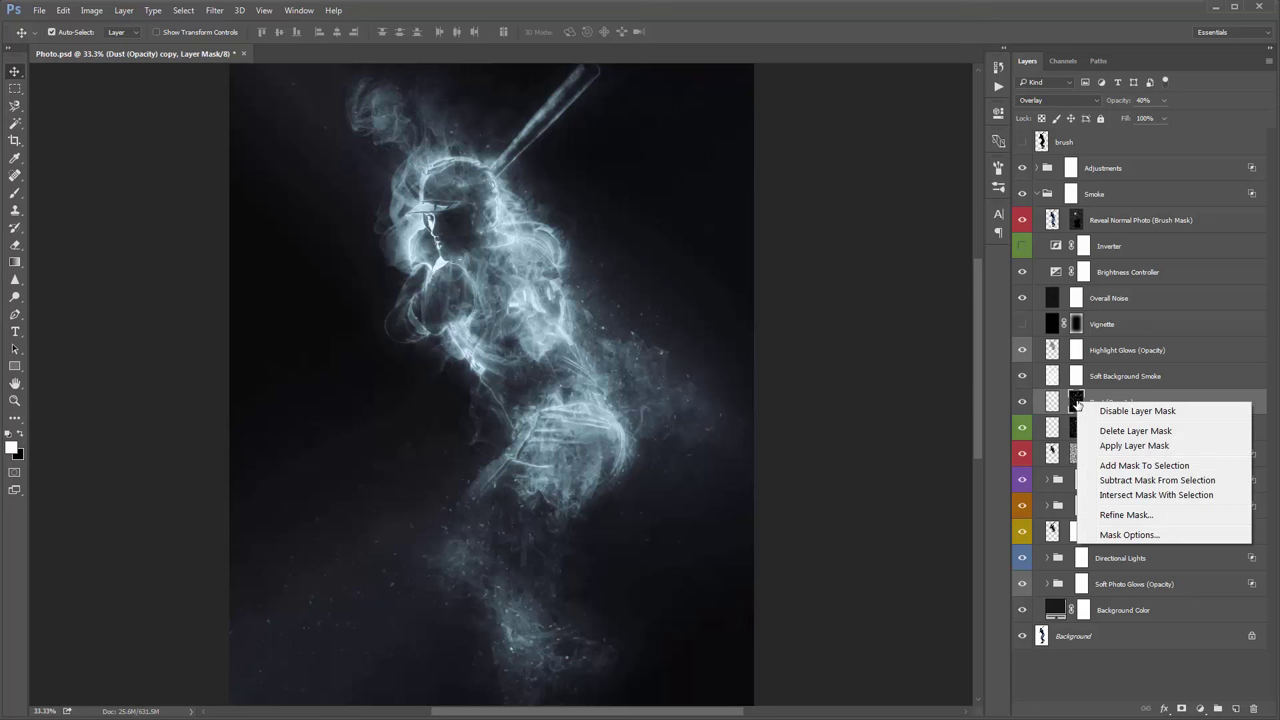
pyautogui.click(1134, 446)
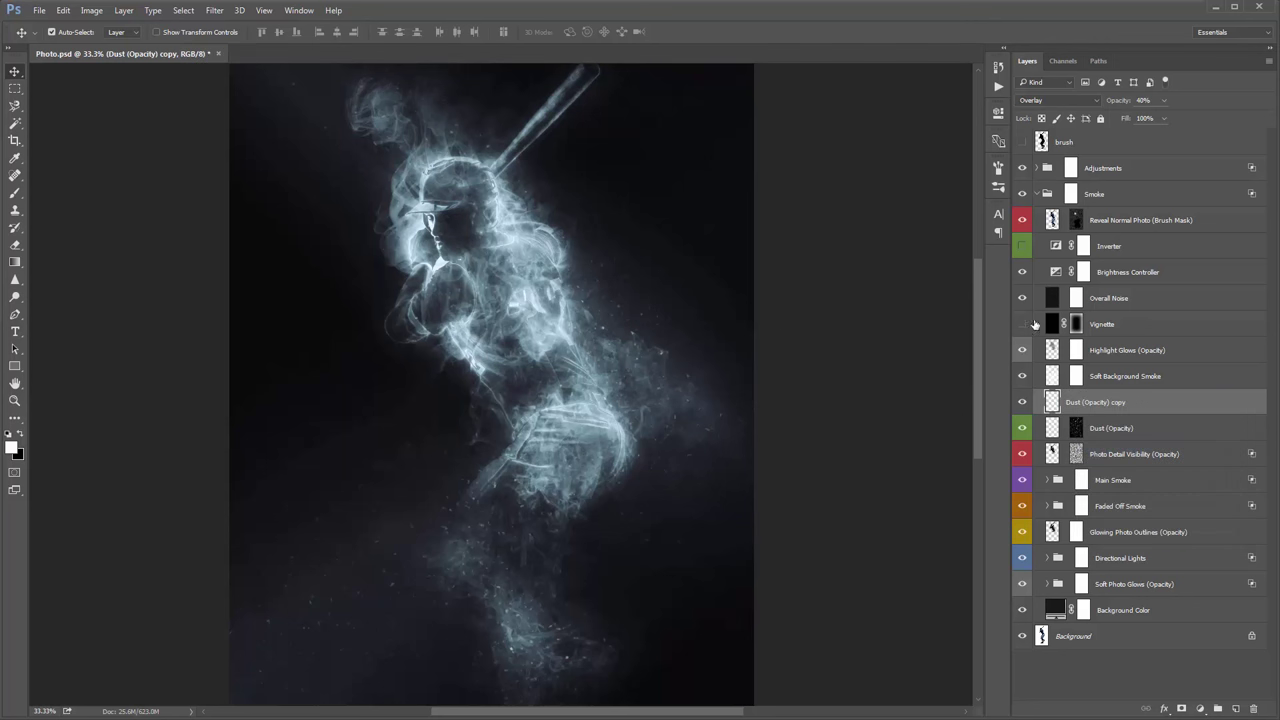
pyautogui.click(1046, 98)
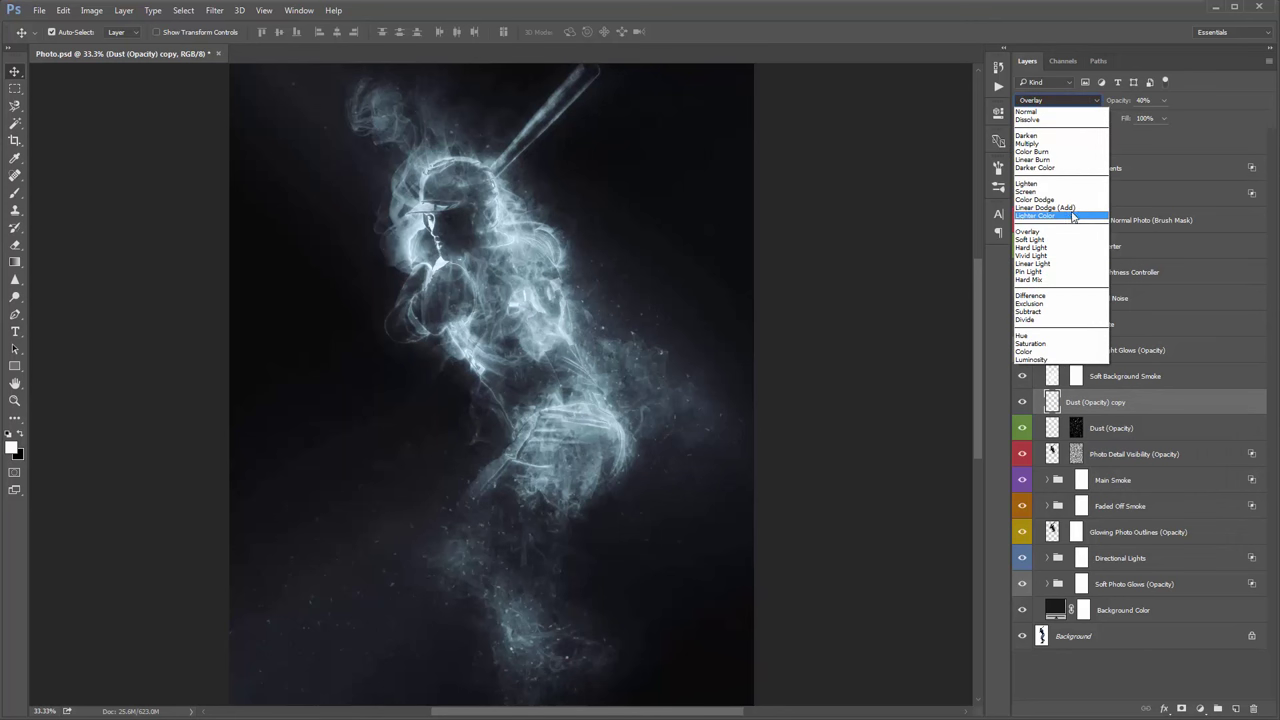
pyautogui.click(1077, 209)
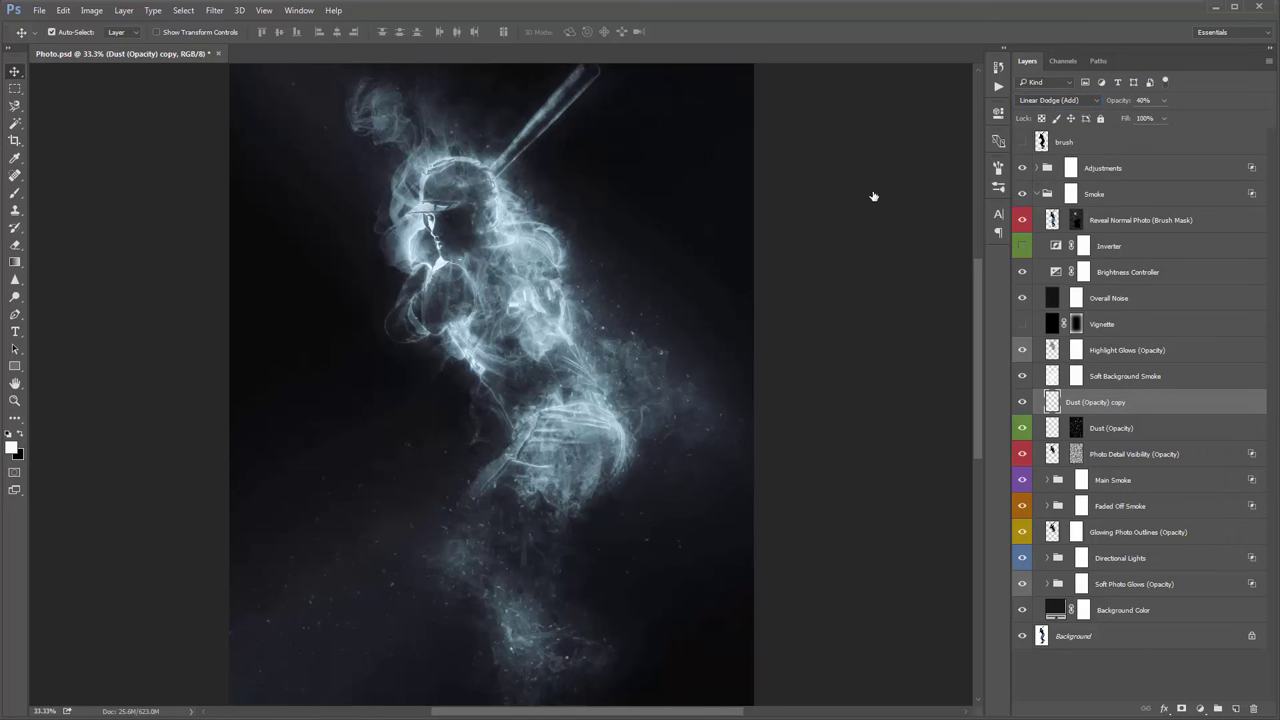
pyautogui.press('0')
# Step: Gaussian-blur the dust copy by about 5.4 px and lower its opacity to 49%
pyautogui.click(214, 10)
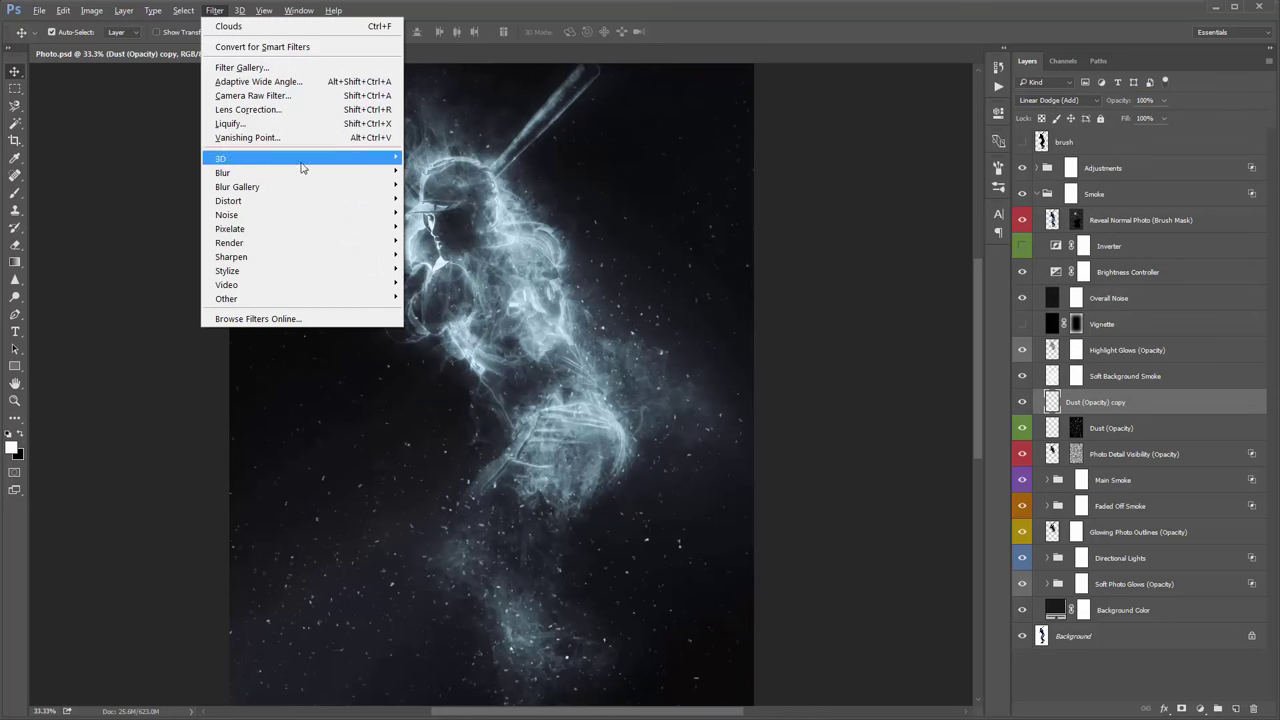
pyautogui.moveTo(250, 166)
pyautogui.click(440, 226)
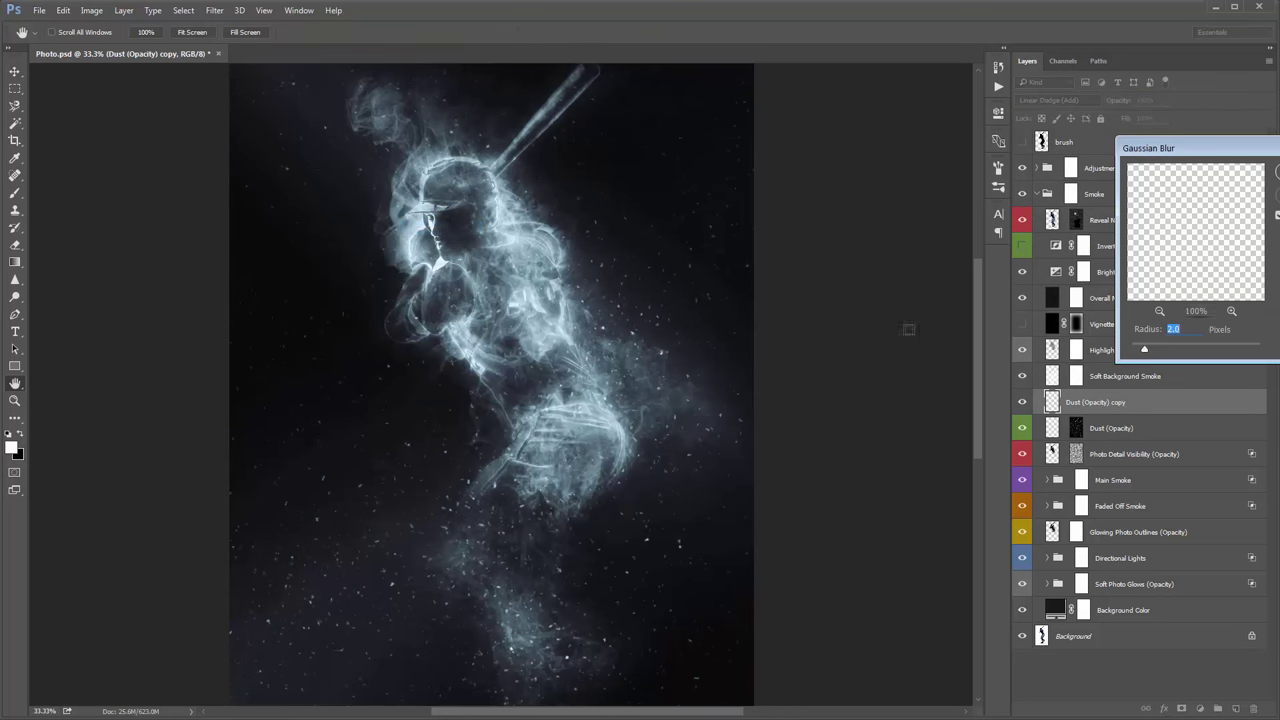
pyautogui.moveTo(1147, 350); pyautogui.dragTo(1164, 350)
pyautogui.press('Return')
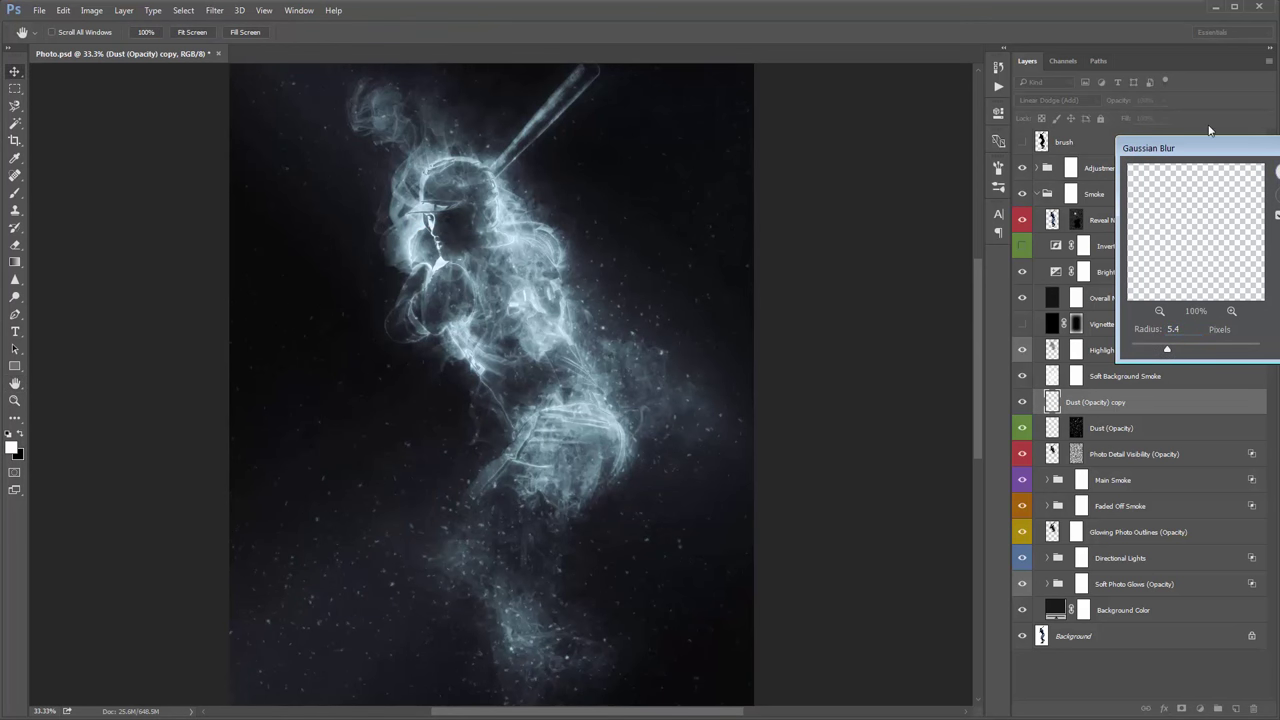
pyautogui.moveTo(1124, 99); pyautogui.dragTo(489, 120)
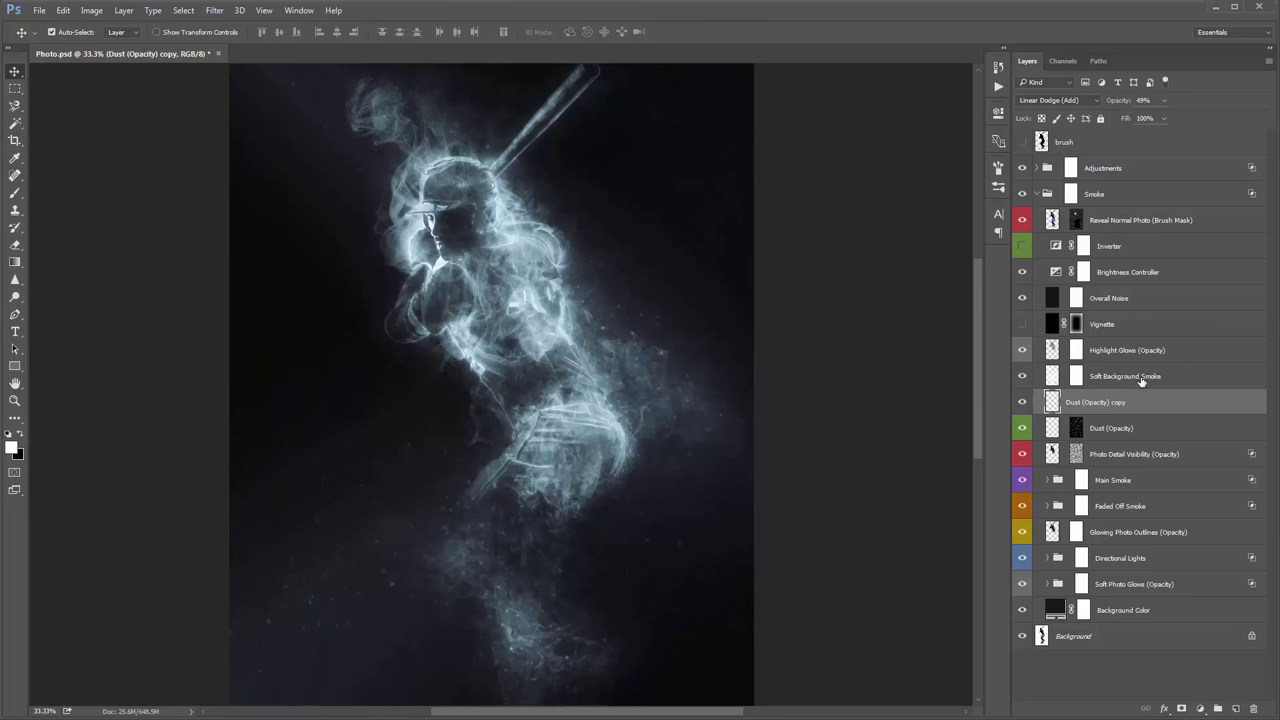
pyautogui.hotkey('ctrl', 'e')
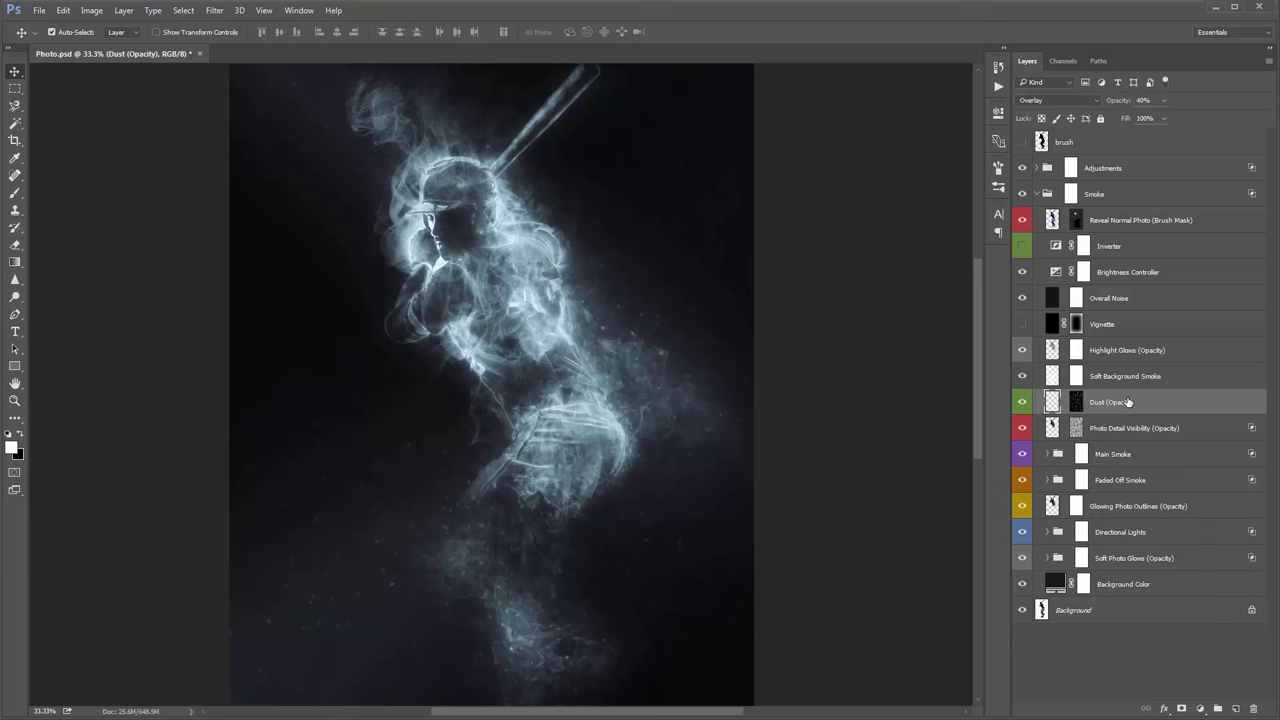
pyautogui.click(1113, 429)
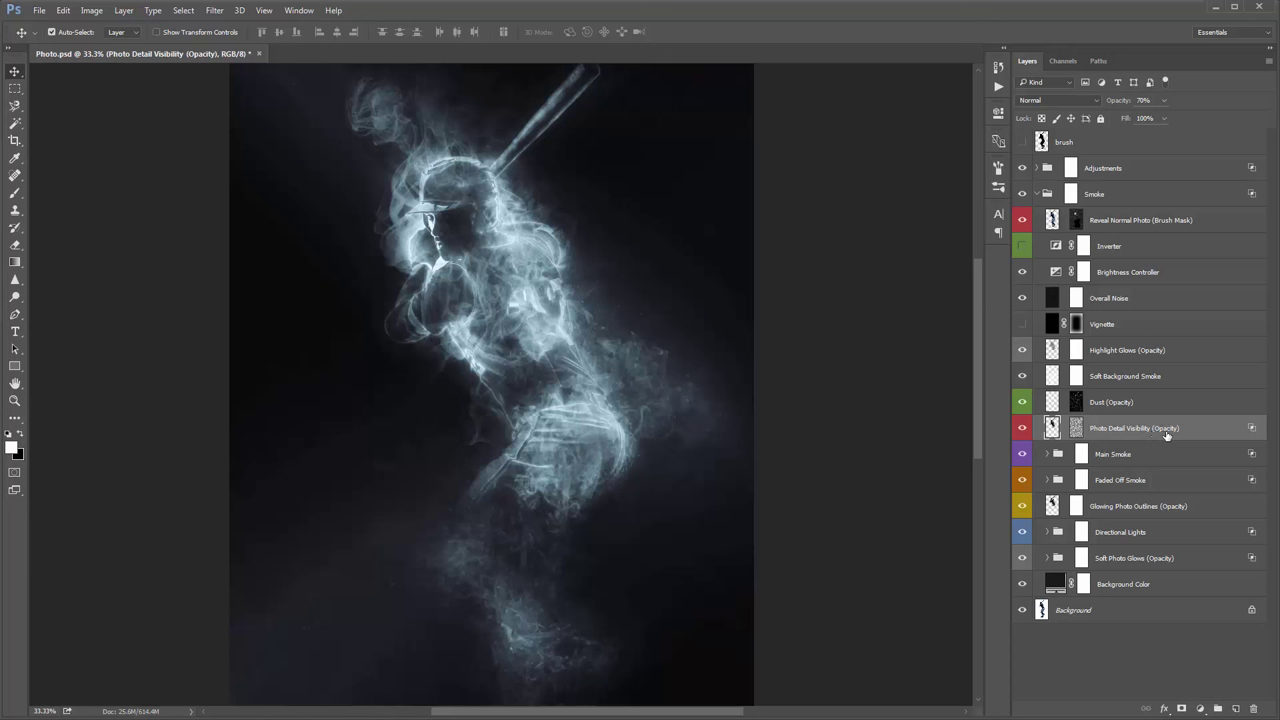
pyautogui.click(1023, 428)
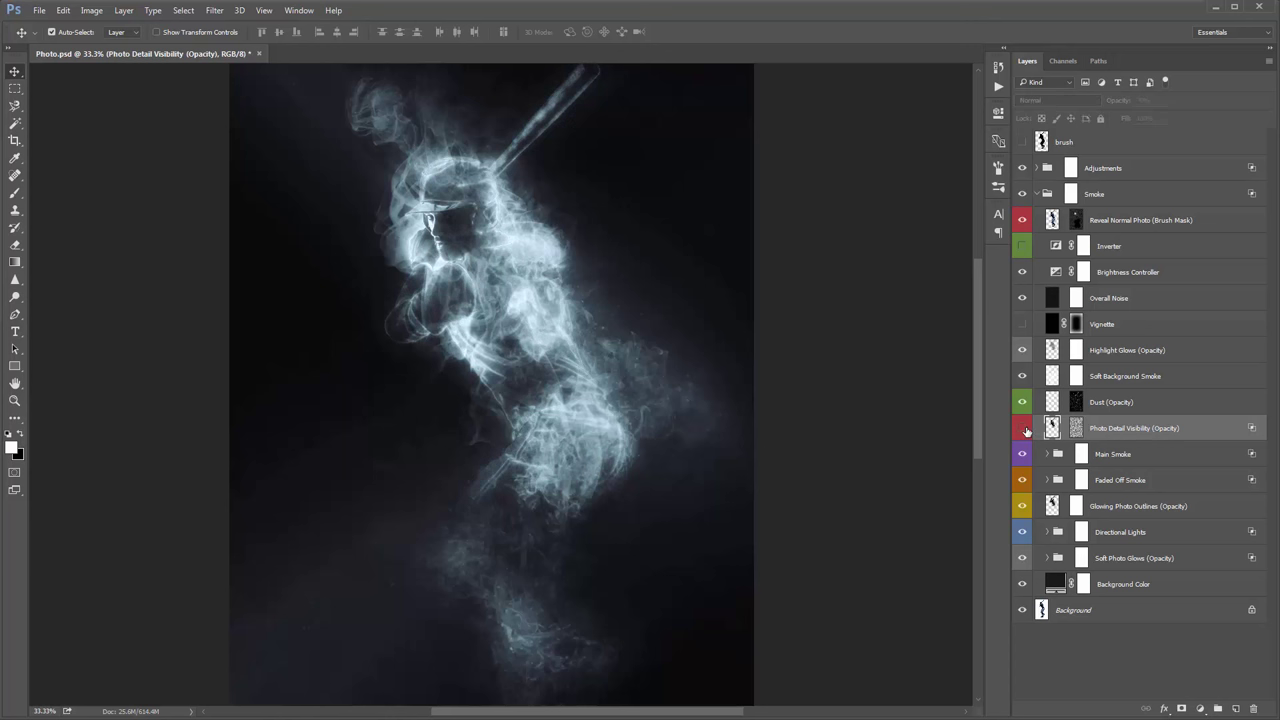
pyautogui.click(1023, 428)
pyautogui.click(1023, 428)
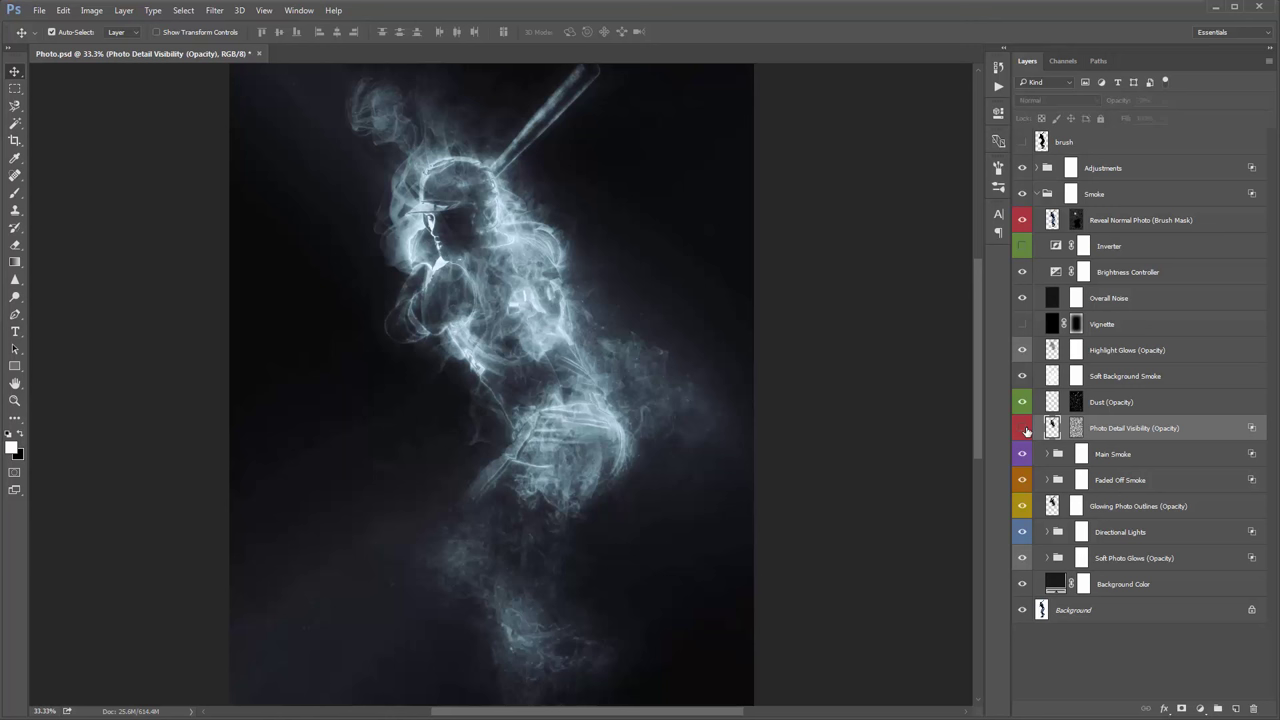
pyautogui.click(1023, 428)
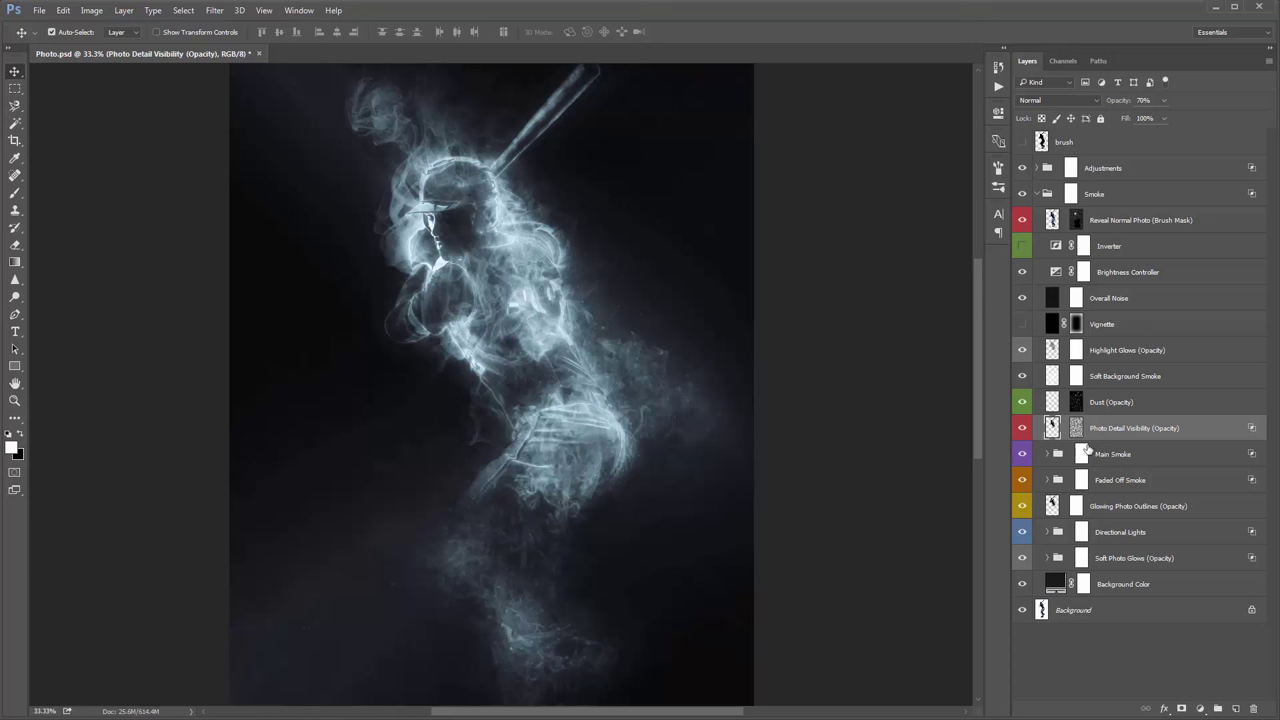
# Step: Toggle Photo Detail Visibility off and on repeatedly to compare the batter with and without it
pyautogui.click(1022, 428)
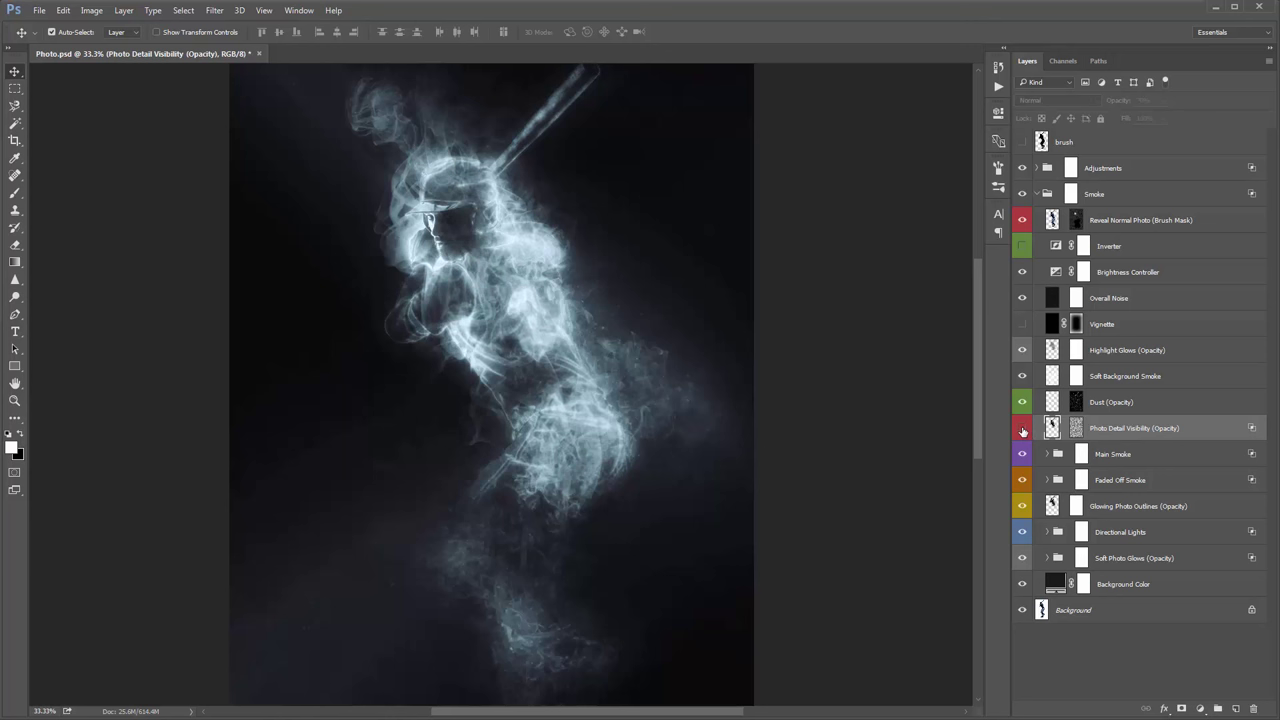
pyautogui.click(1022, 428)
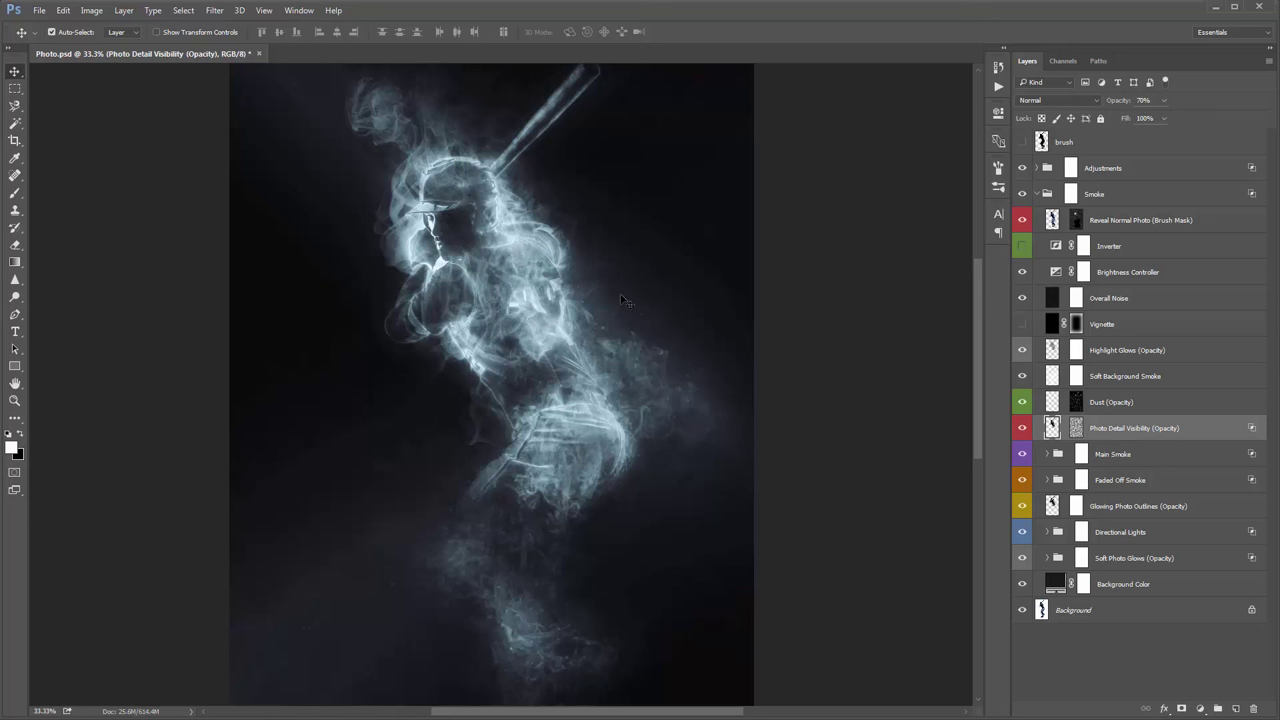
pyautogui.click(1021, 428)
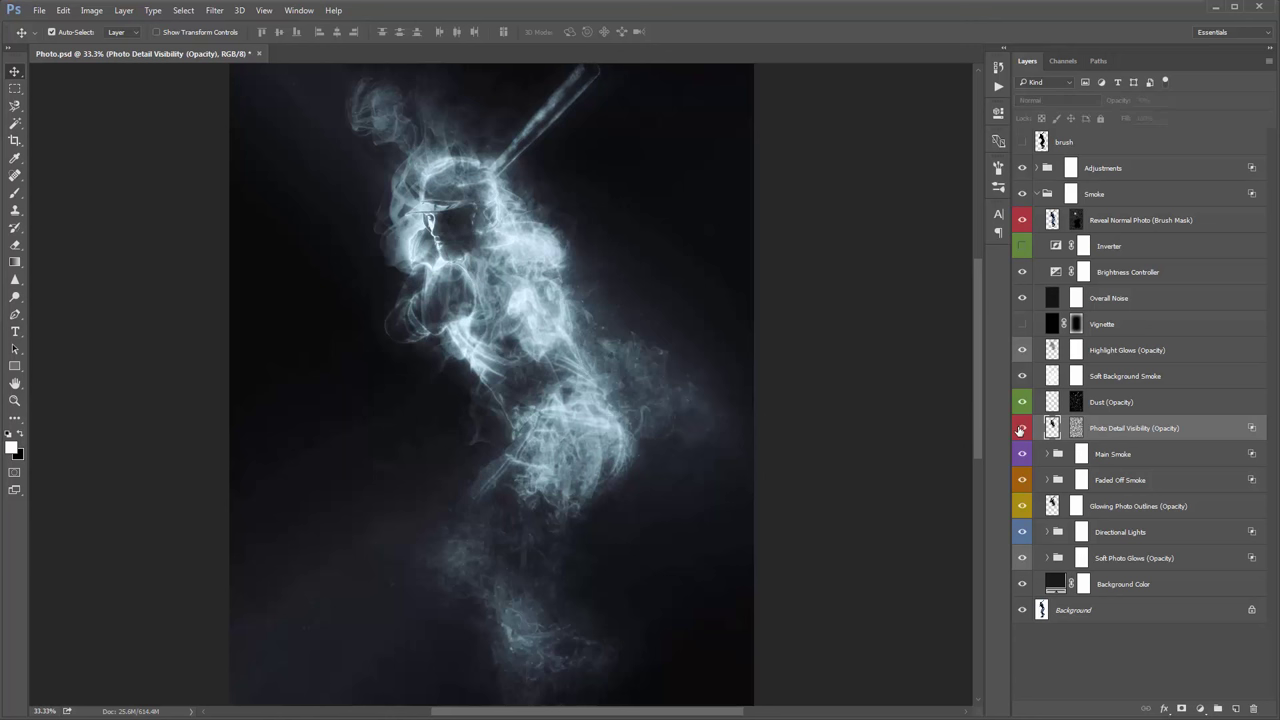
pyautogui.click(1021, 428)
pyautogui.click(1021, 428)
pyautogui.click(1021, 428)
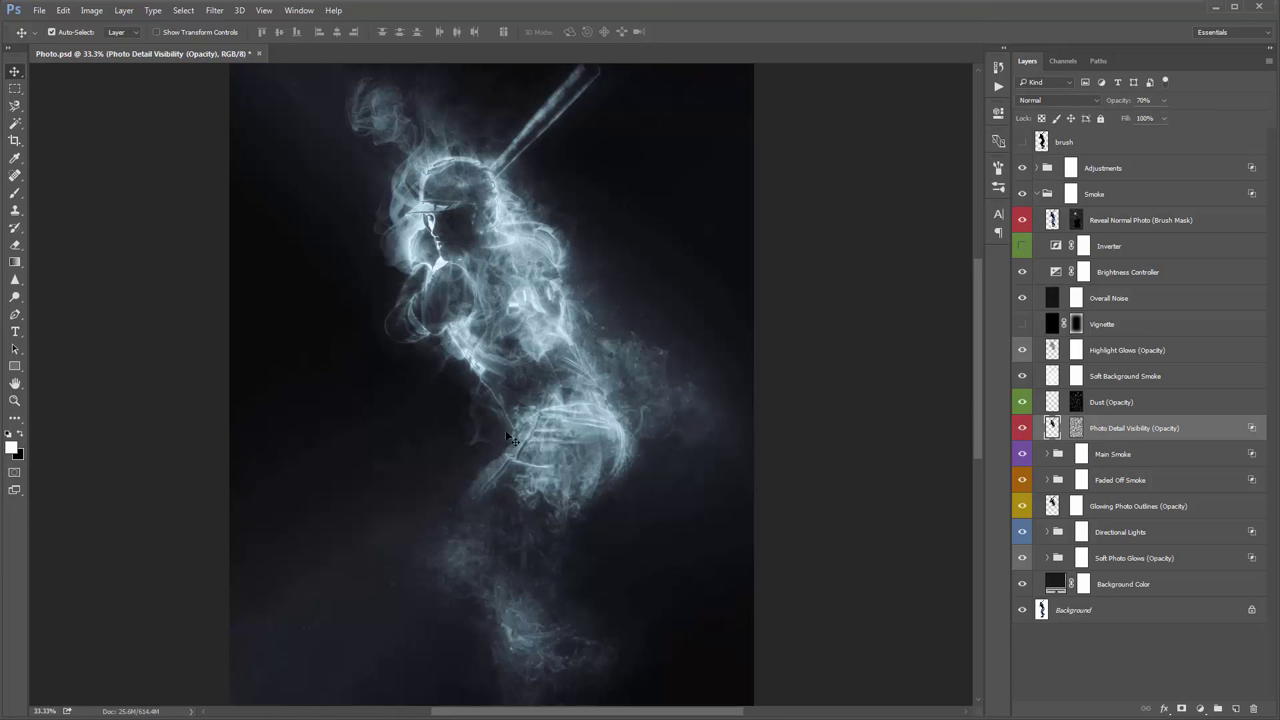
# Step: Compare the batter again with the layer hidden and shown, then target its layer mask
pyautogui.click(1022, 430)
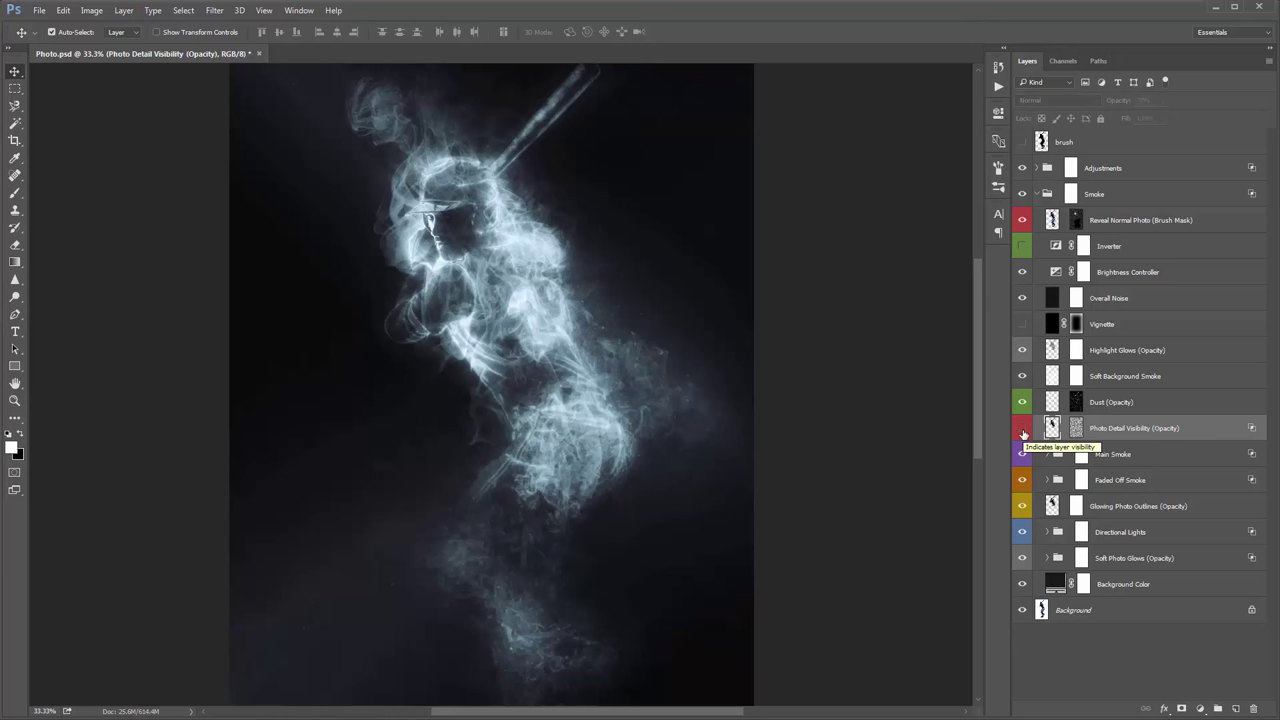
pyautogui.click(1022, 430)
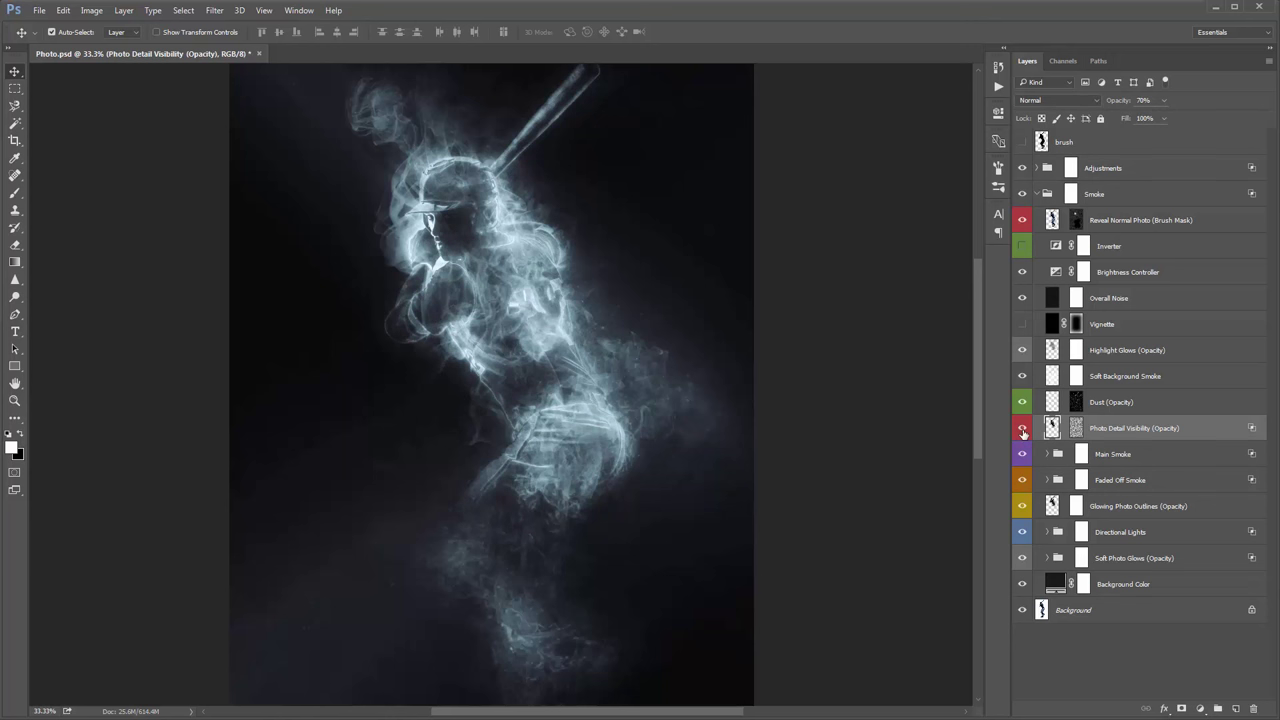
pyautogui.click(1022, 430)
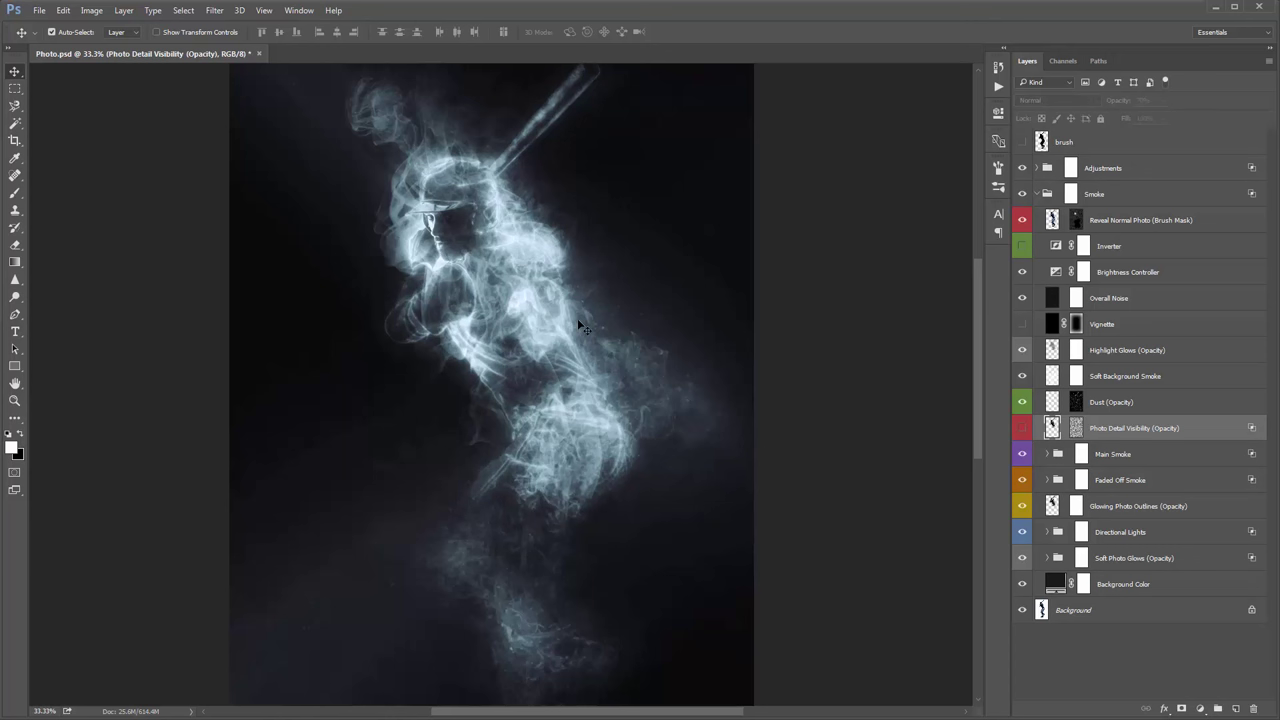
pyautogui.click(1021, 428)
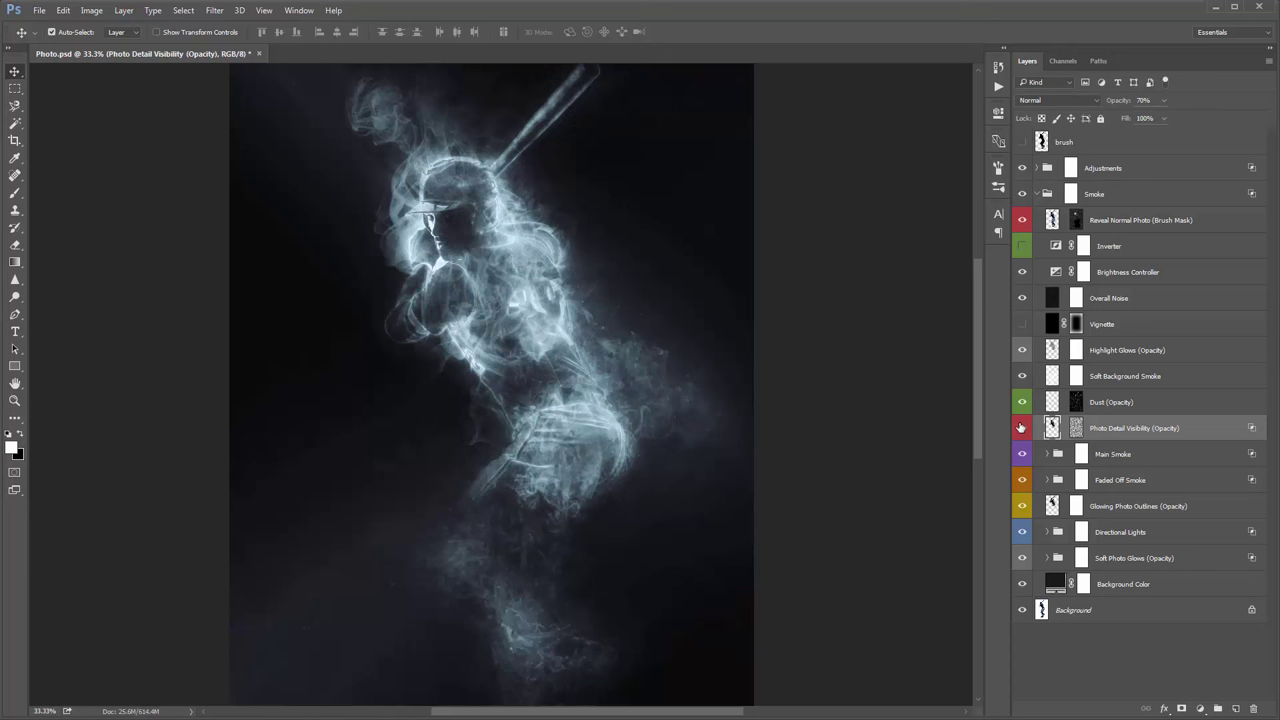
pyautogui.click(1021, 428)
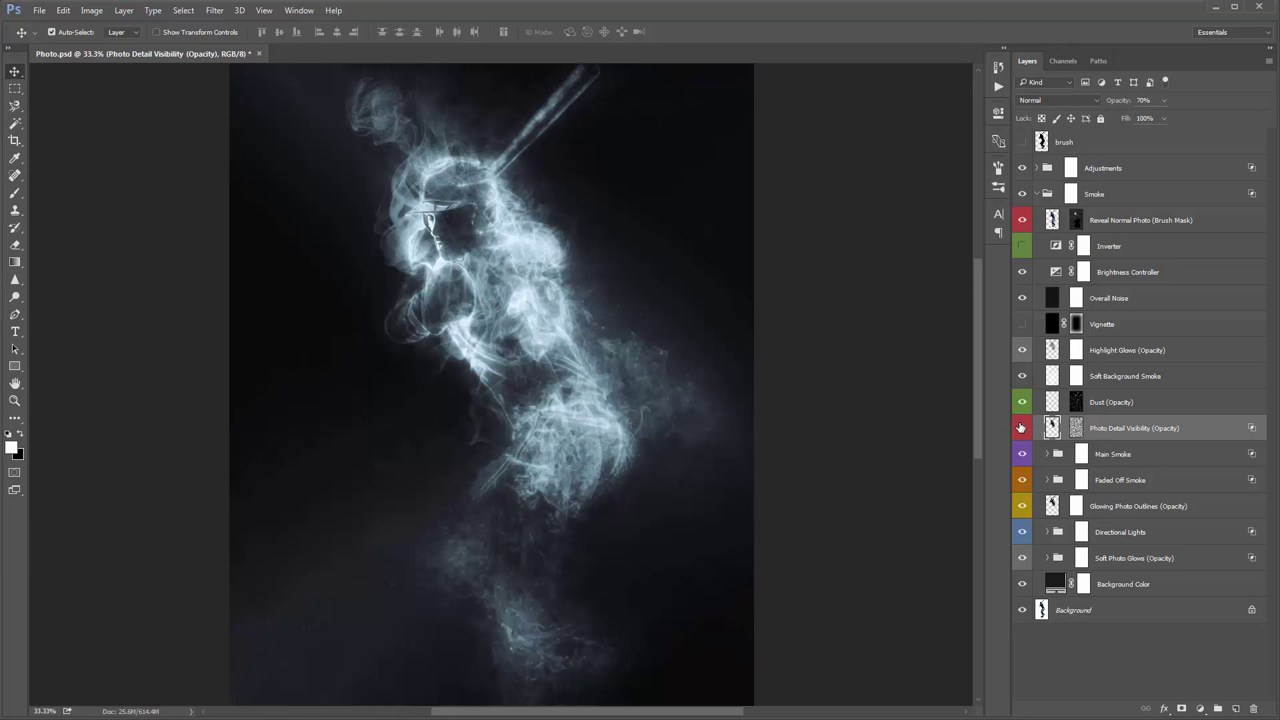
pyautogui.click(1021, 428)
pyautogui.click(1074, 430)
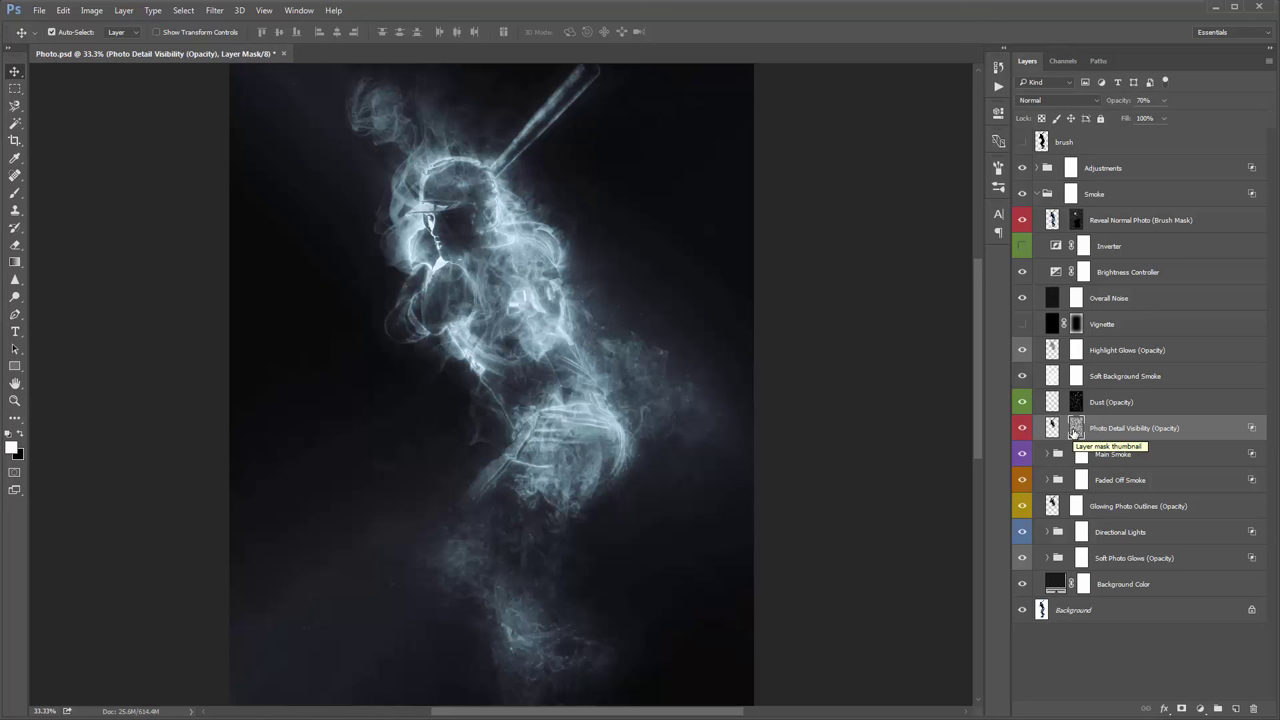
# Step: Brush black onto the Photo Detail Visibility mask over the chest, comparing before and after
pyautogui.click(19, 437)
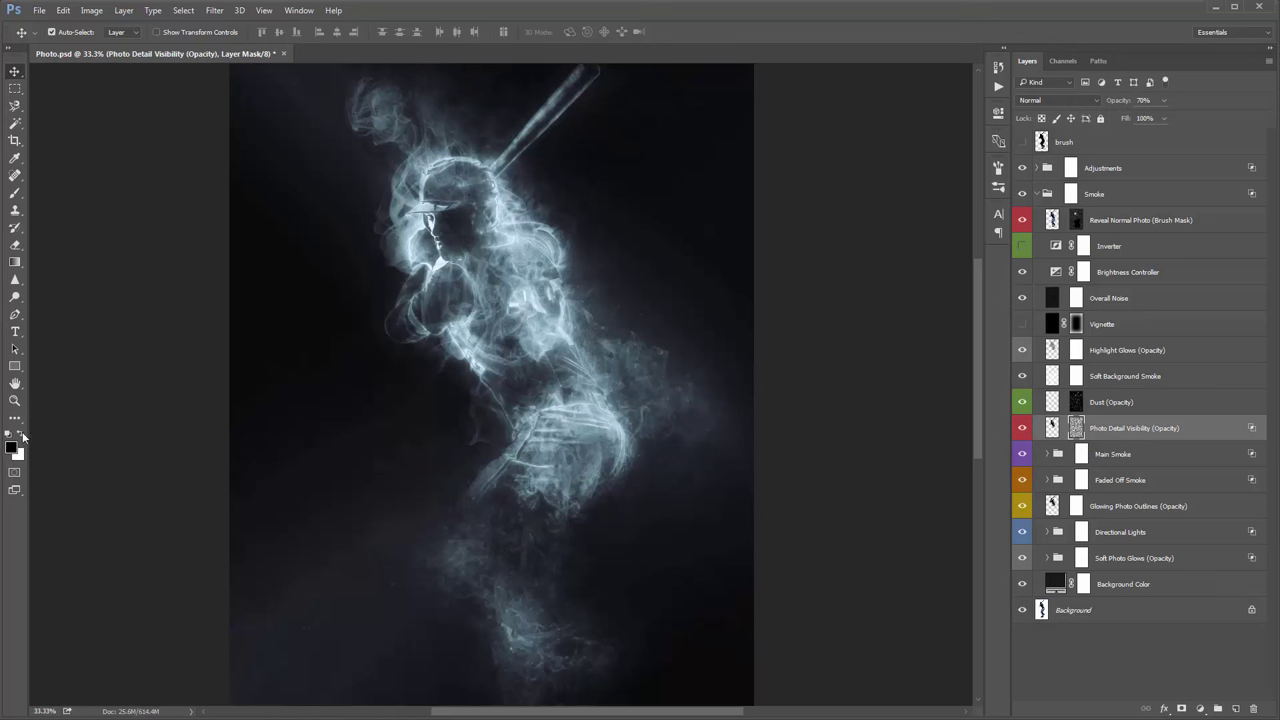
pyautogui.press('b')
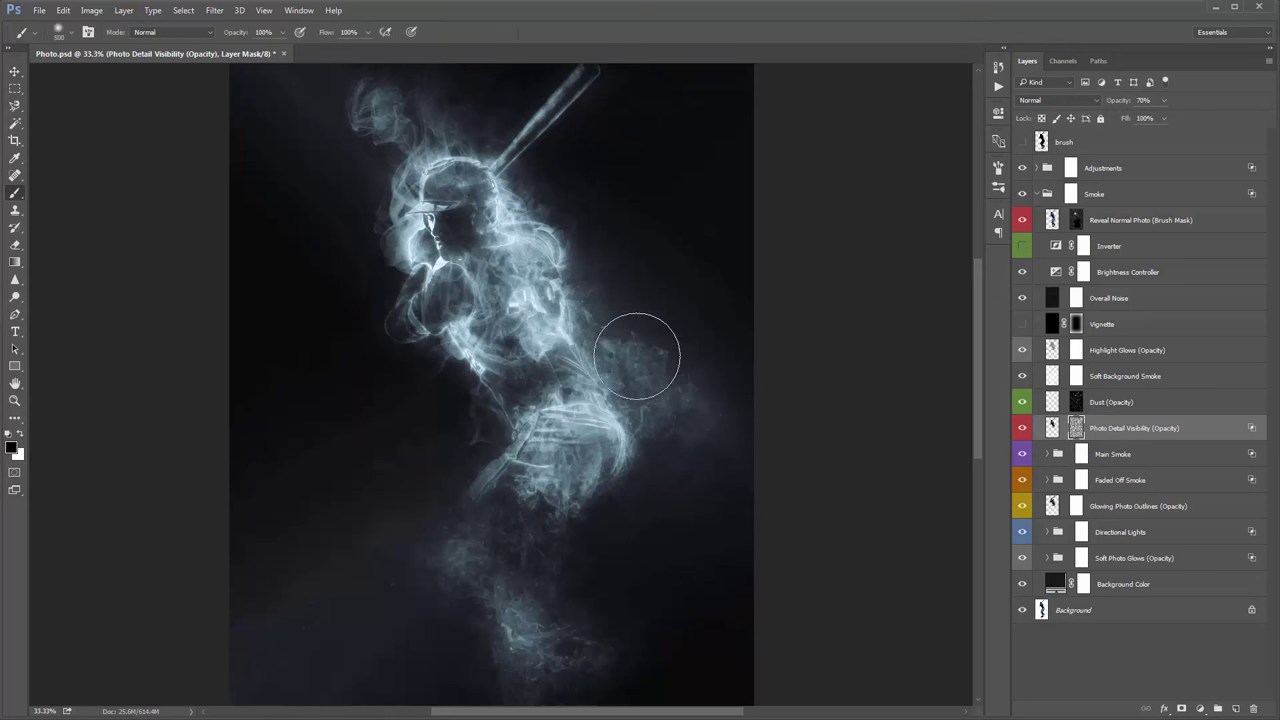
pyautogui.click(1024, 428)
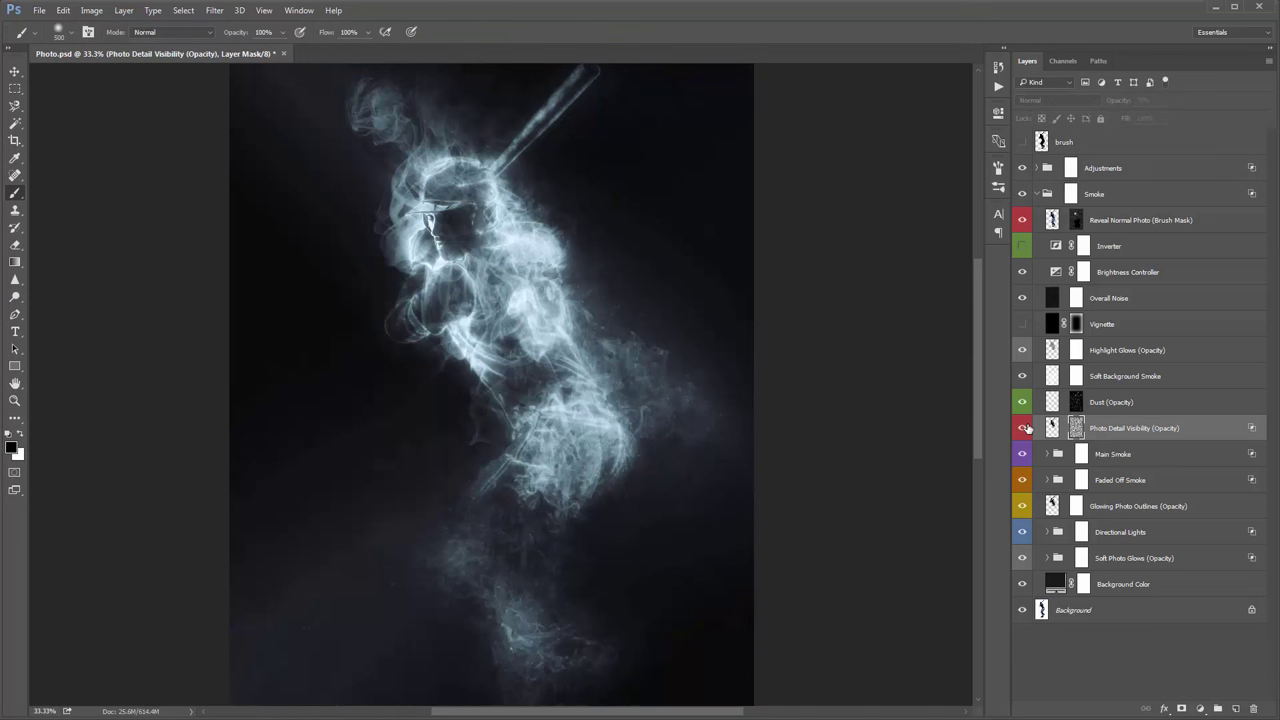
pyautogui.click(1024, 428)
pyautogui.moveTo(586, 323)
pyautogui.mouseDown()
pyautogui.moveTo(575, 300)
pyautogui.moveTo(594, 323)
pyautogui.moveTo(586, 290)
pyautogui.moveTo(558, 313)
pyautogui.mouseUp()
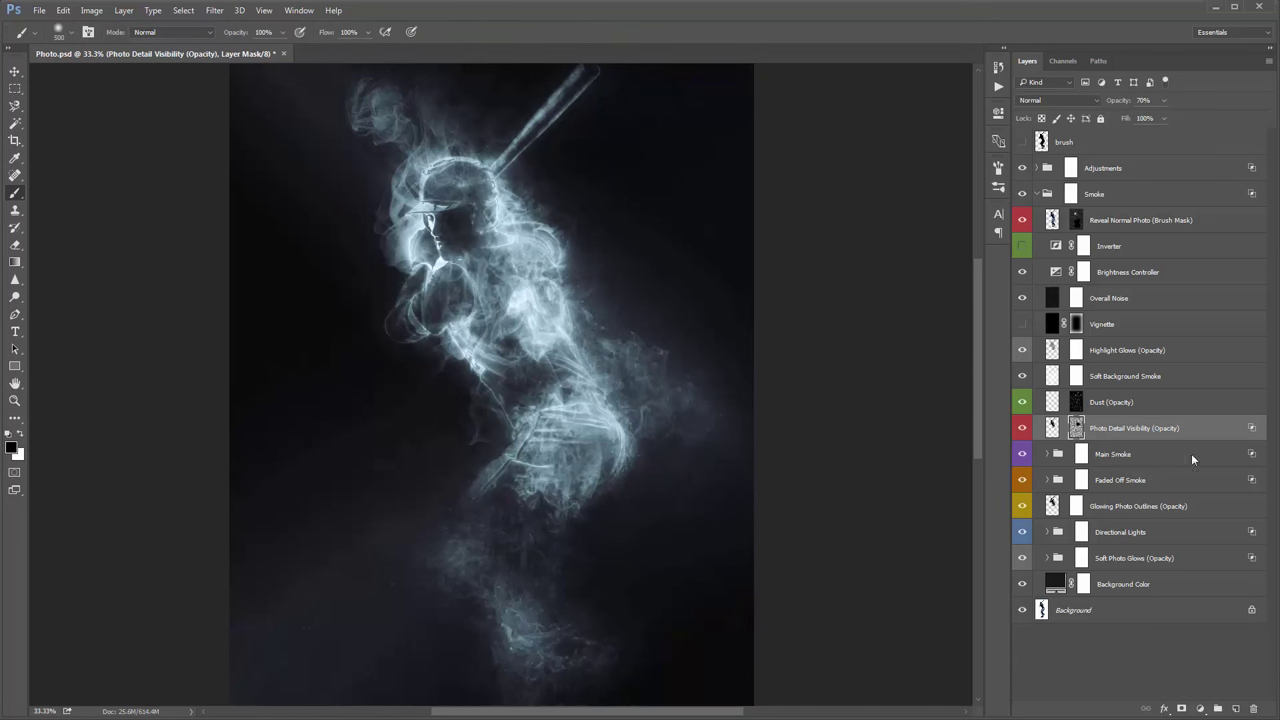
pyautogui.click(1022, 428)
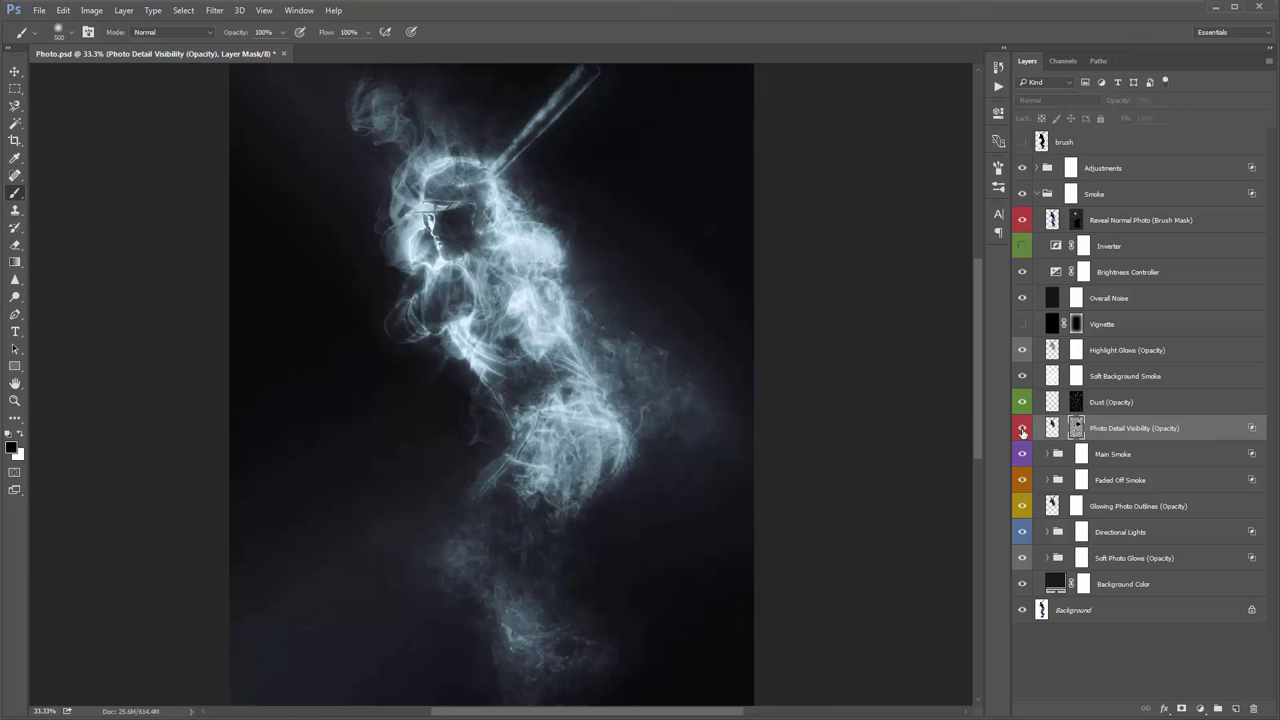
pyautogui.click(1022, 429)
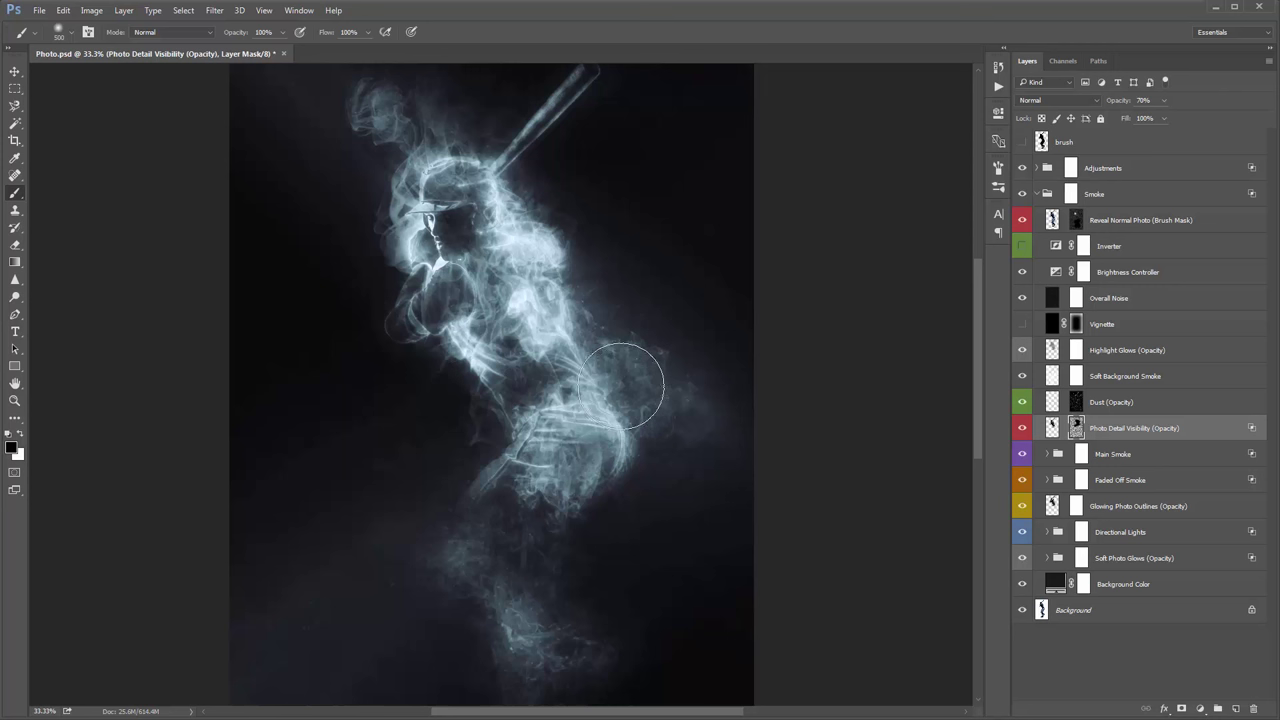
pyautogui.press('v')
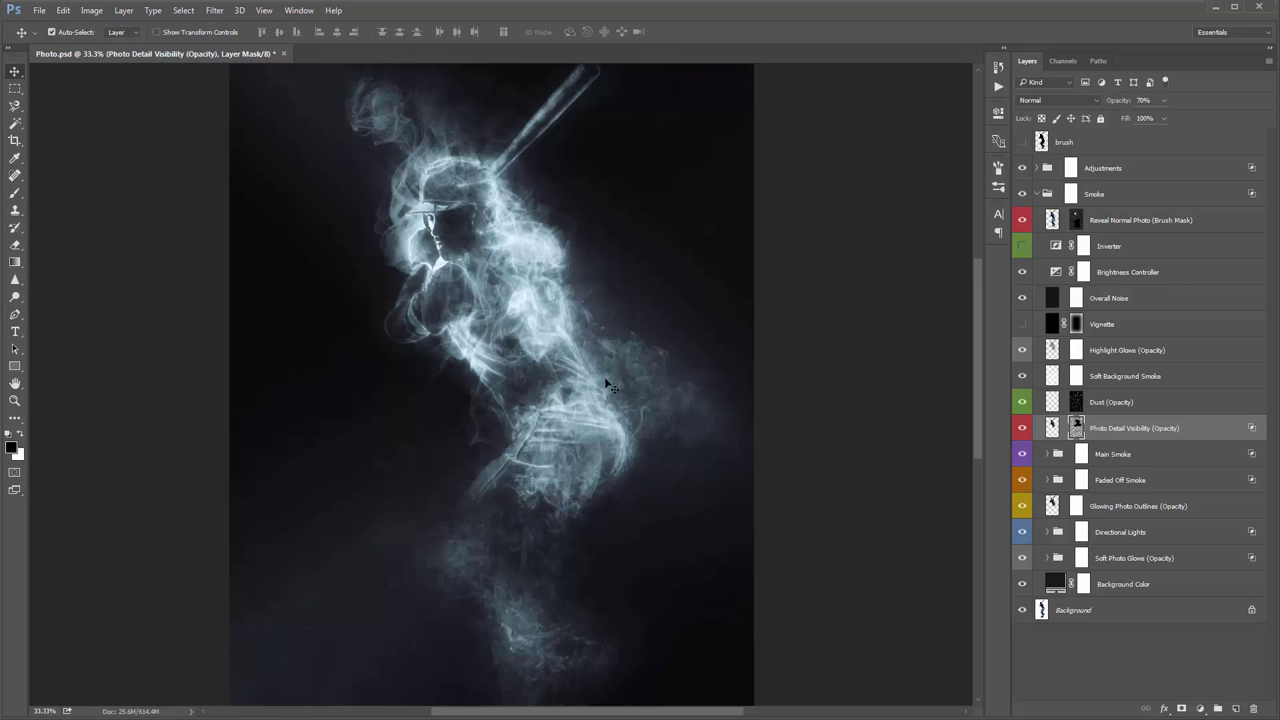
pyautogui.click(1168, 456)
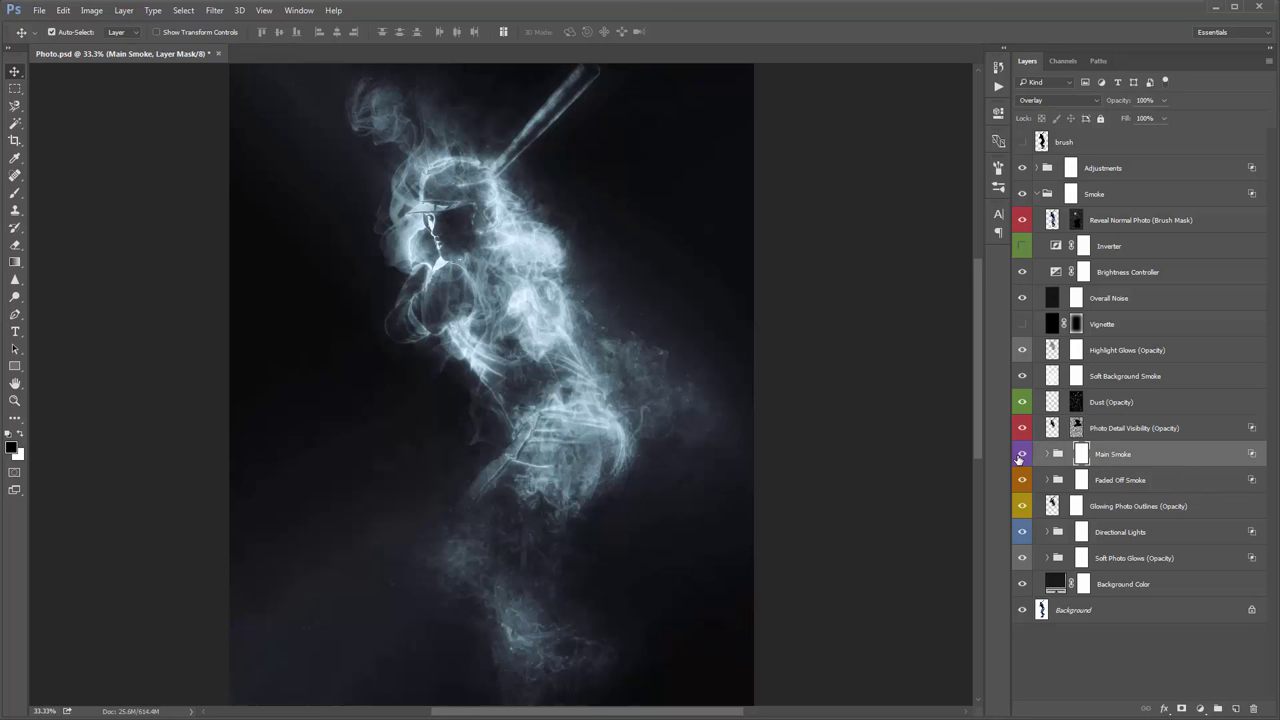
# Step: Toggle the Main Smoke group off and on to compare the batter with and without it
pyautogui.click(1021, 456)
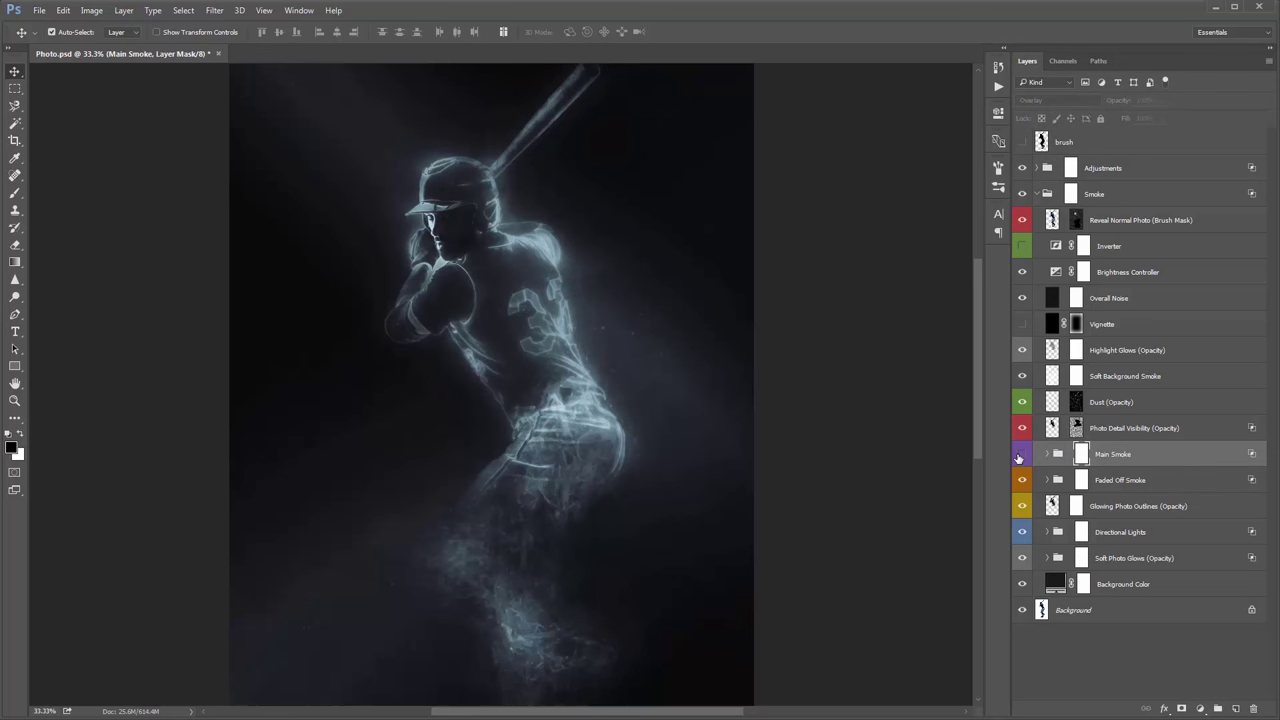
pyautogui.click(1021, 456)
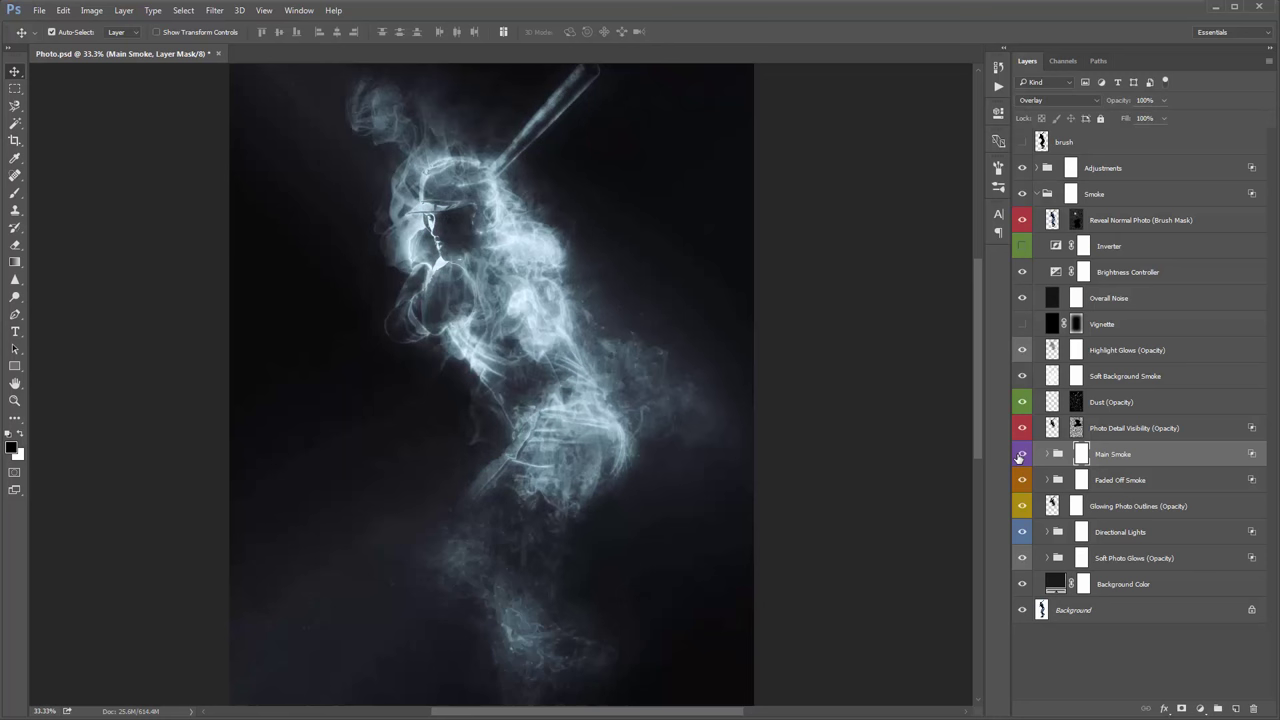
pyautogui.click(1021, 456)
pyautogui.click(1021, 456)
pyautogui.scroll(-3, 812, 375)
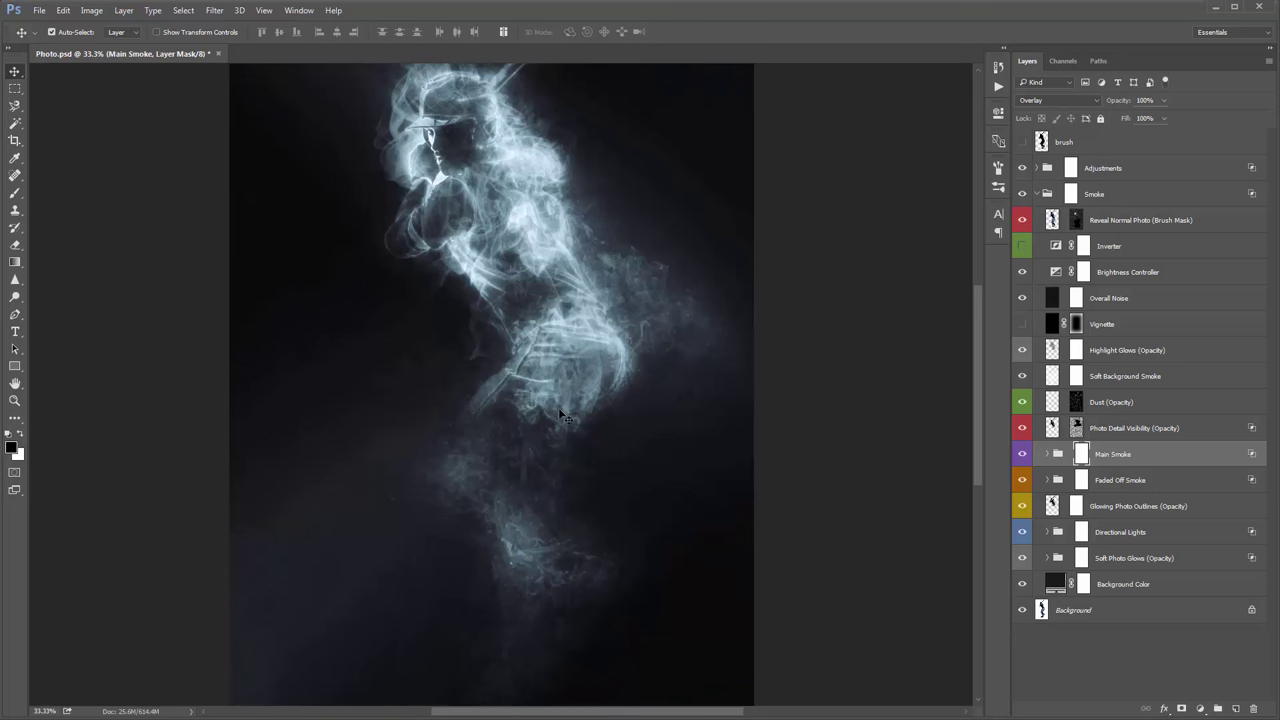
pyautogui.scroll(4, 559, 409)
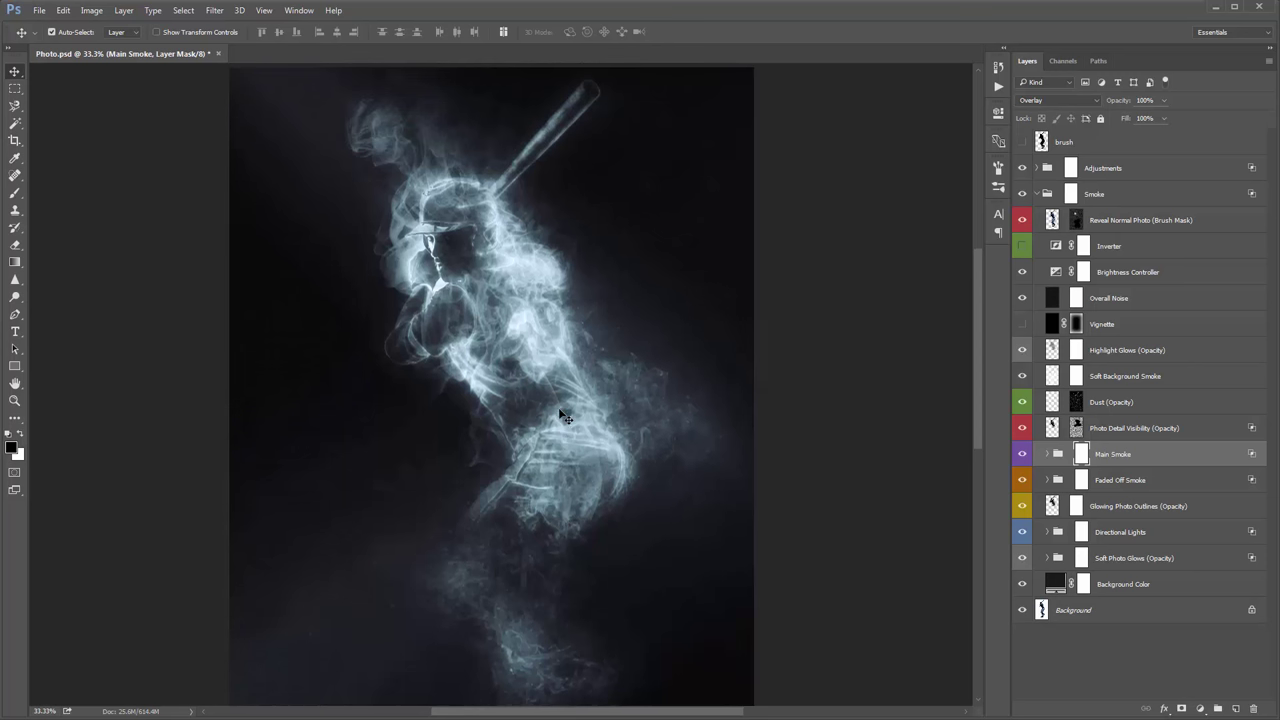
pyautogui.scroll(-1, 565, 418)
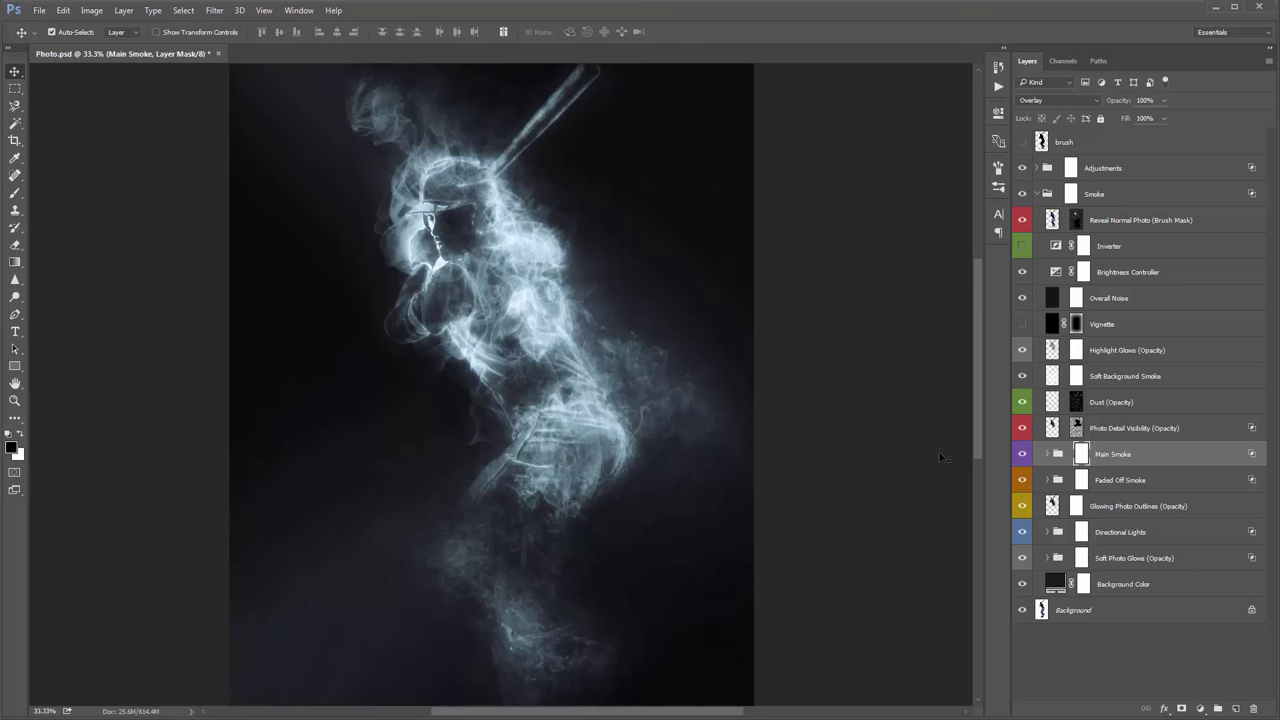
# Step: Select the Faded Off Smoke group and hide it to compare
pyautogui.click(1140, 480)
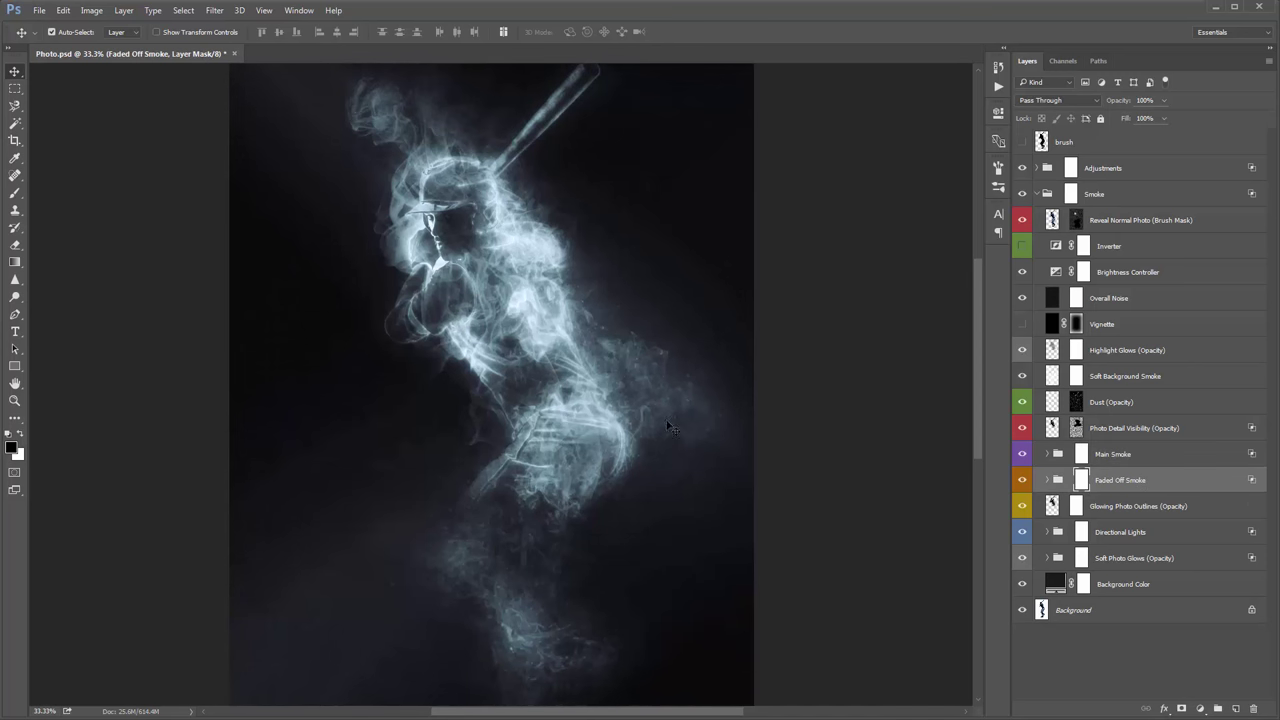
pyautogui.scroll(-3, 605, 422)
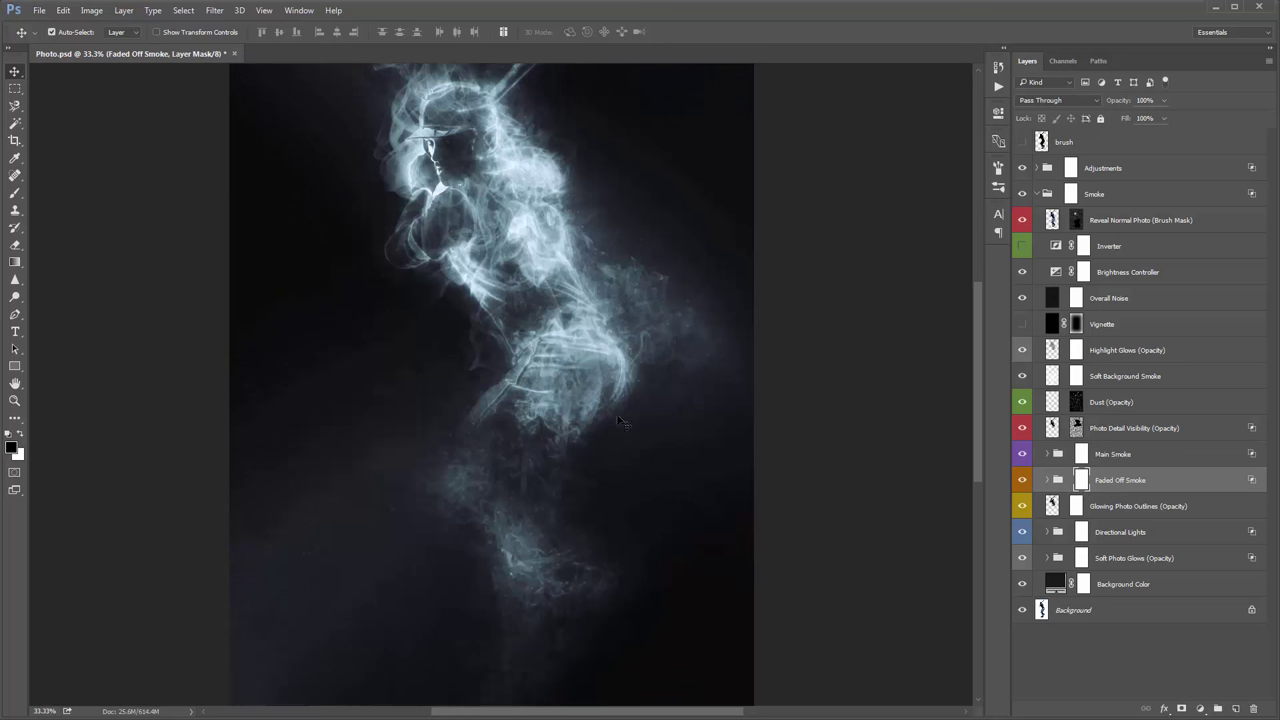
pyautogui.click(1149, 453)
pyautogui.click(1135, 482)
pyautogui.click(1021, 480)
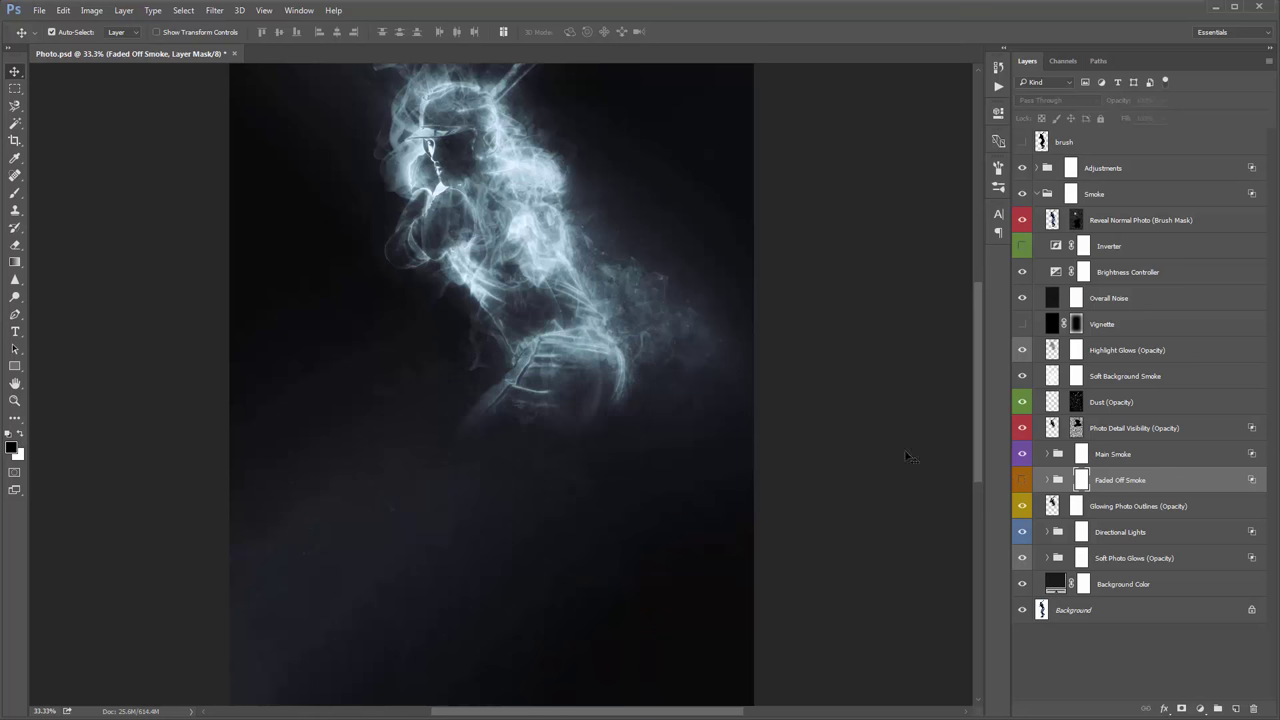
pyautogui.scroll(-2, 535, 372)
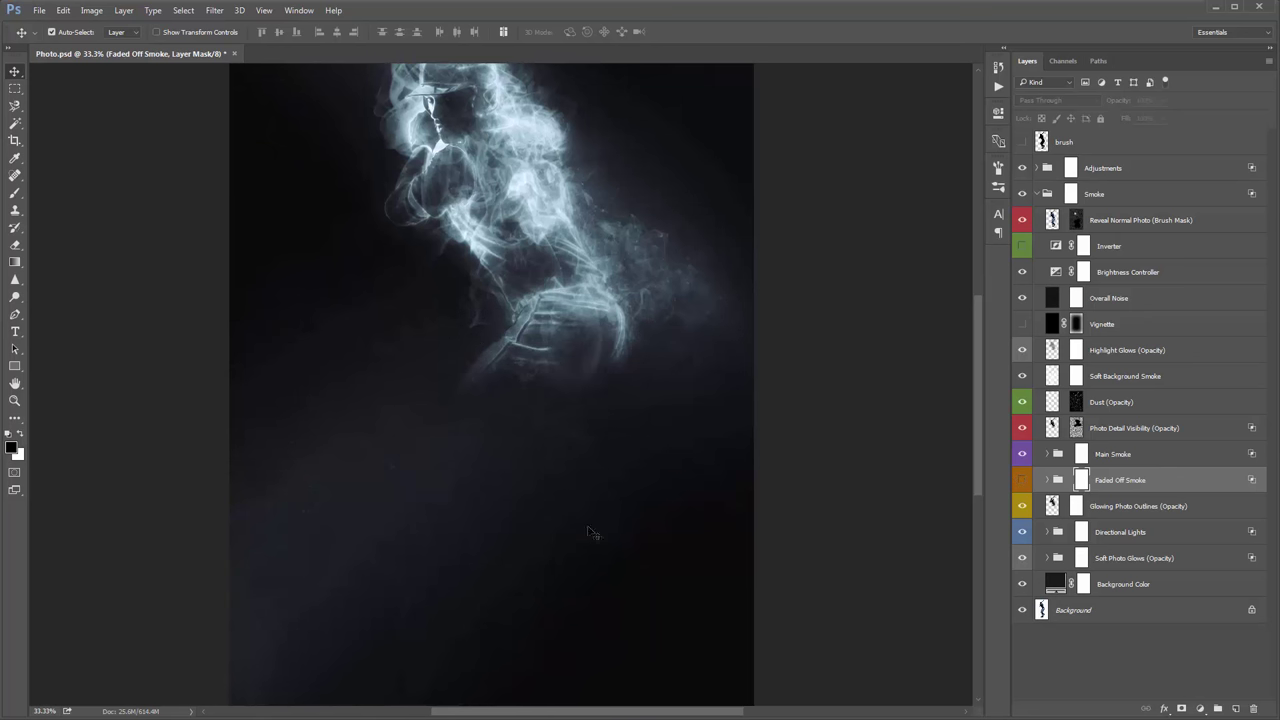
pyautogui.scroll(6, 530, 400)
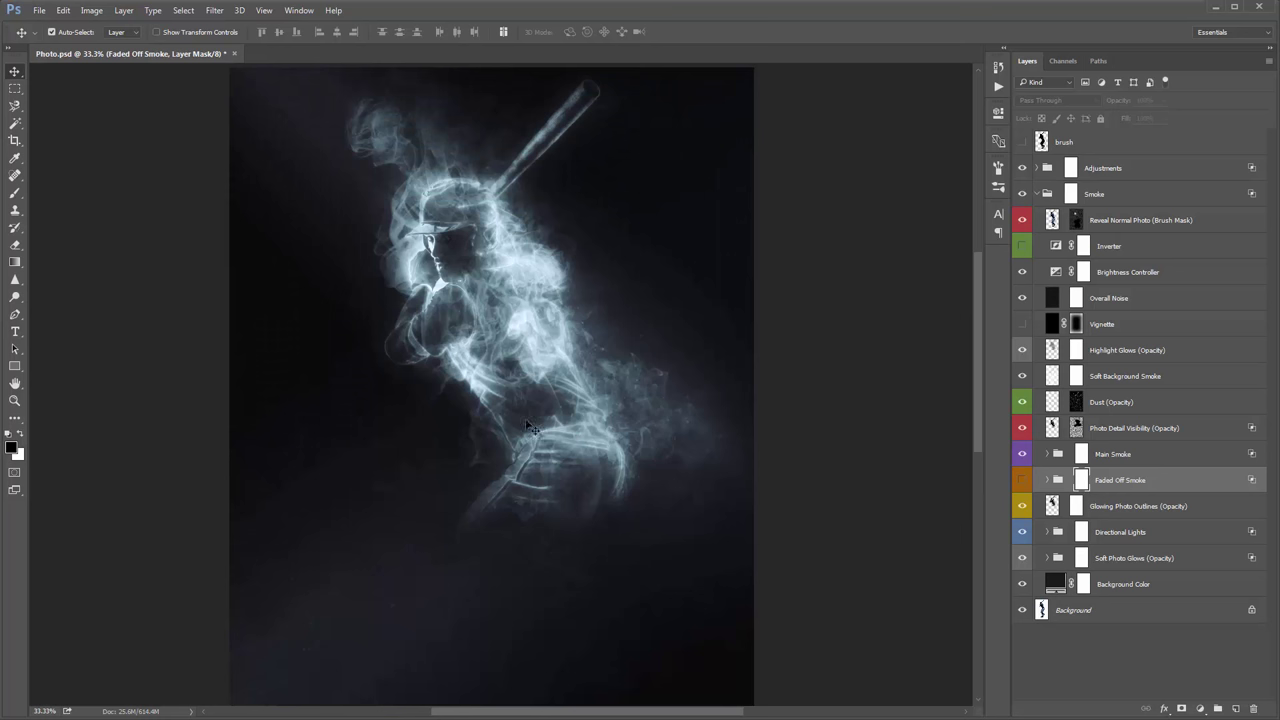
# Step: Turn the Main Smoke and Faded Off Smoke groups back on over the batter
pyautogui.click(1022, 454)
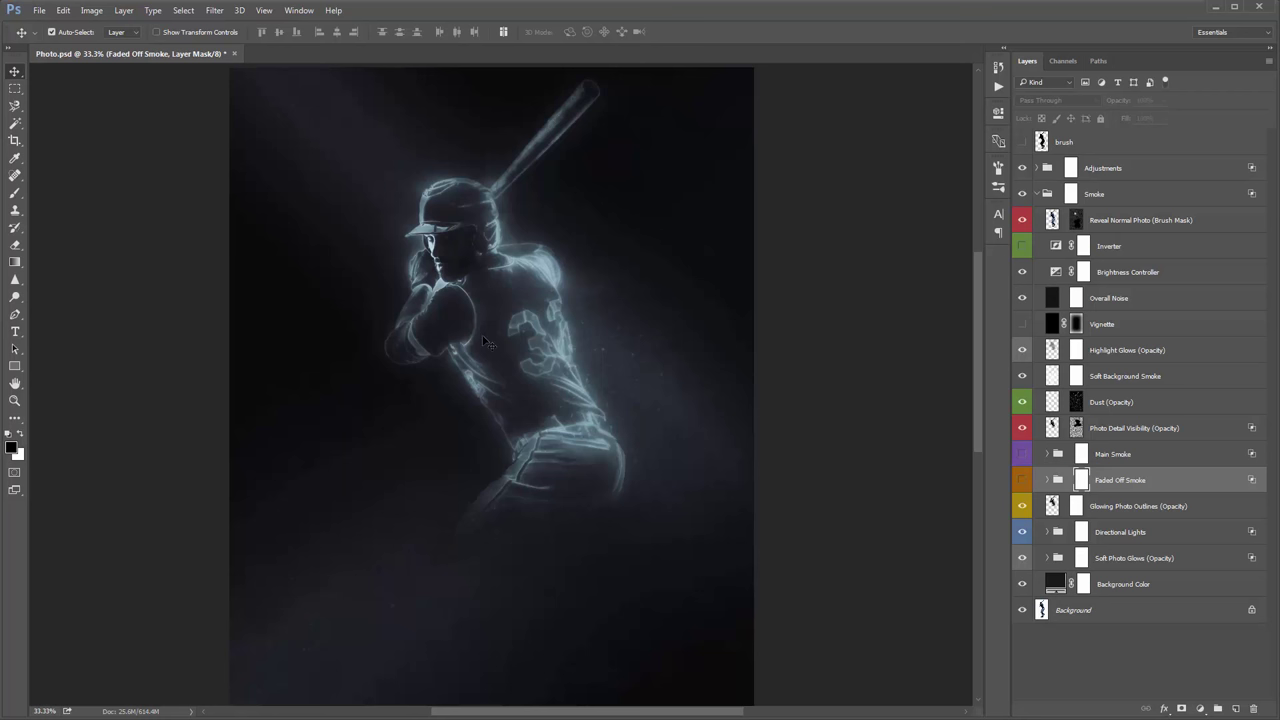
pyautogui.scroll(-2, 487, 343)
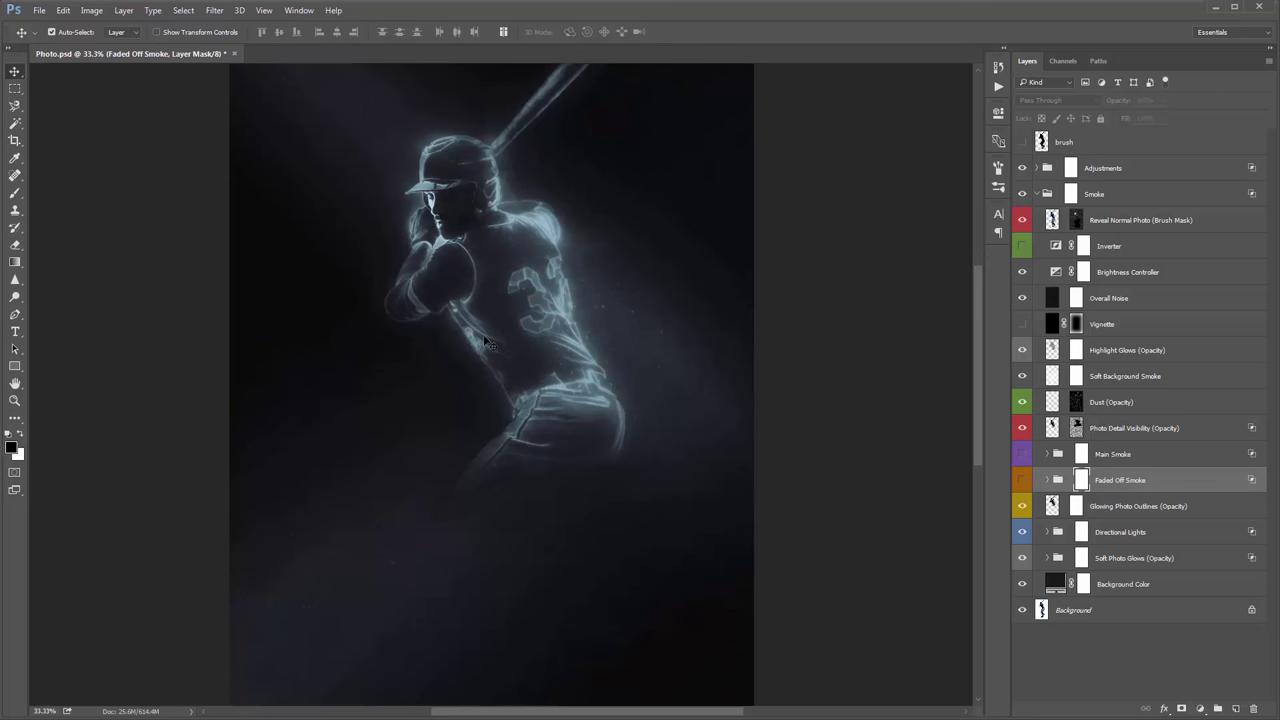
pyautogui.click(1021, 480)
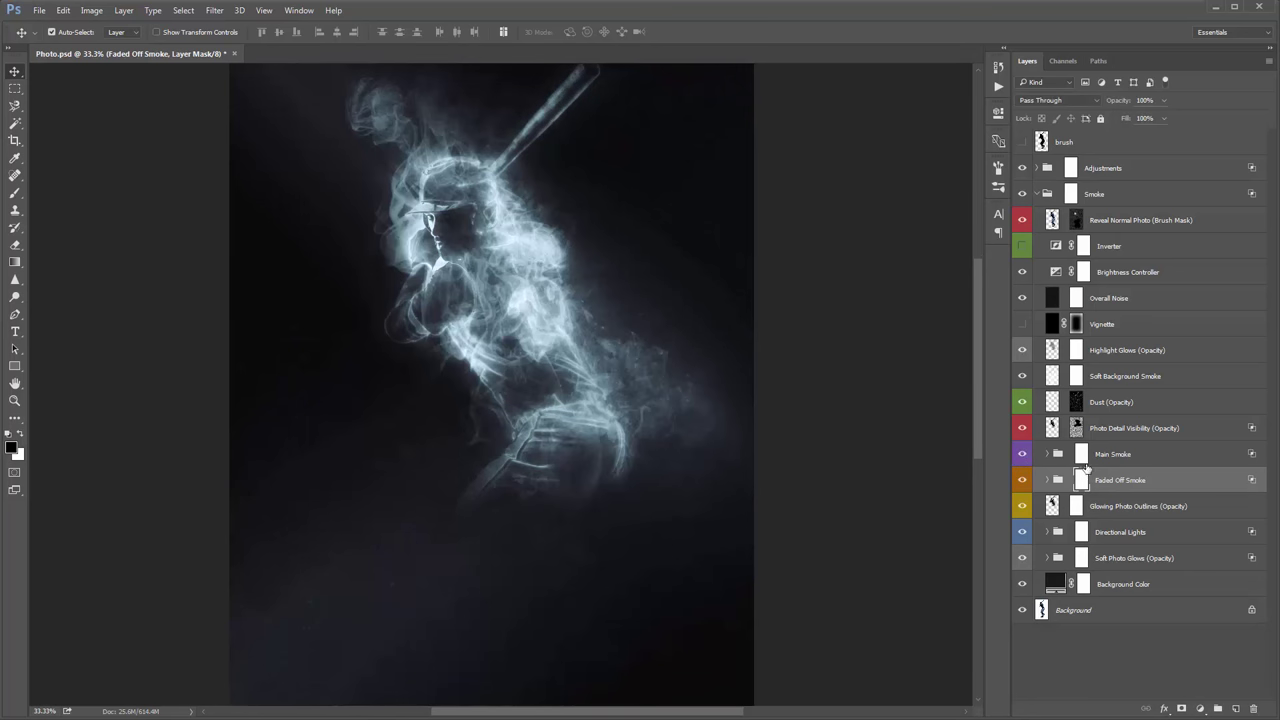
pyautogui.click(1063, 458)
# Step: Expand Main Smoke and select its layers Smoke_1 through Smoke_7
pyautogui.click(1047, 454)
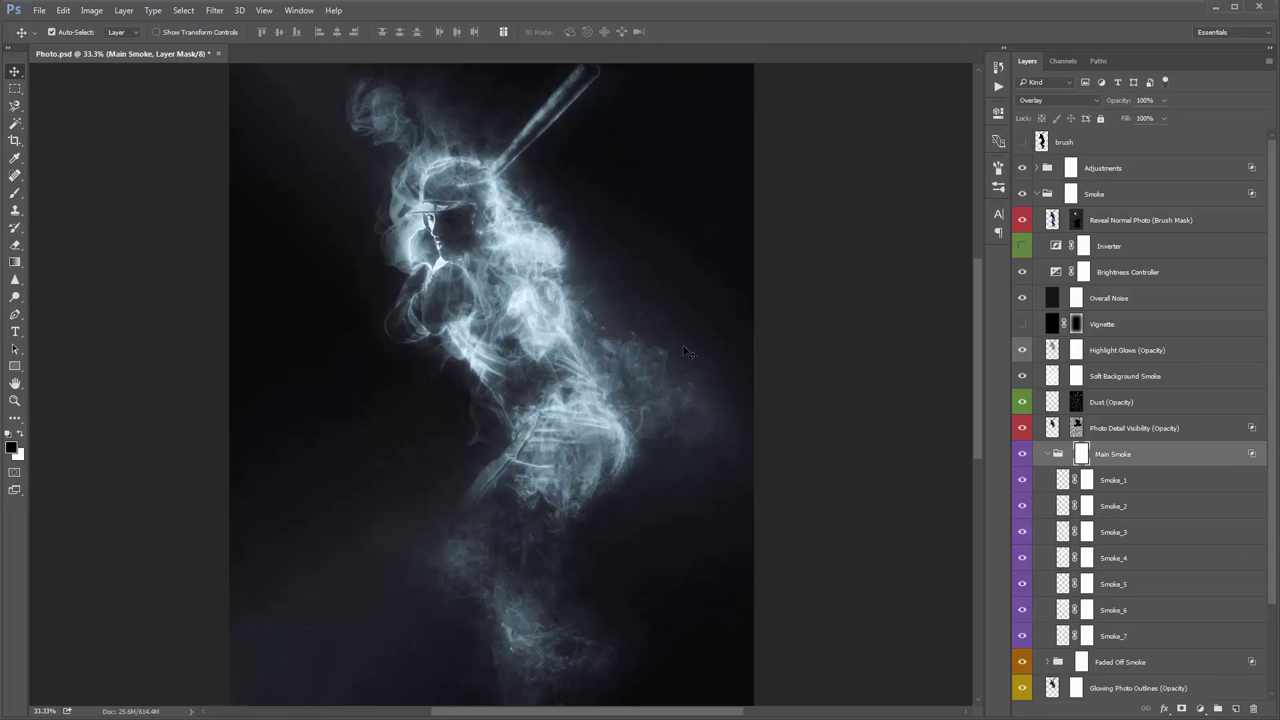
pyautogui.moveTo(672, 340)
pyautogui.mouseDown()
pyautogui.moveTo(690, 291)
pyautogui.moveTo(680, 357)
pyautogui.mouseUp()
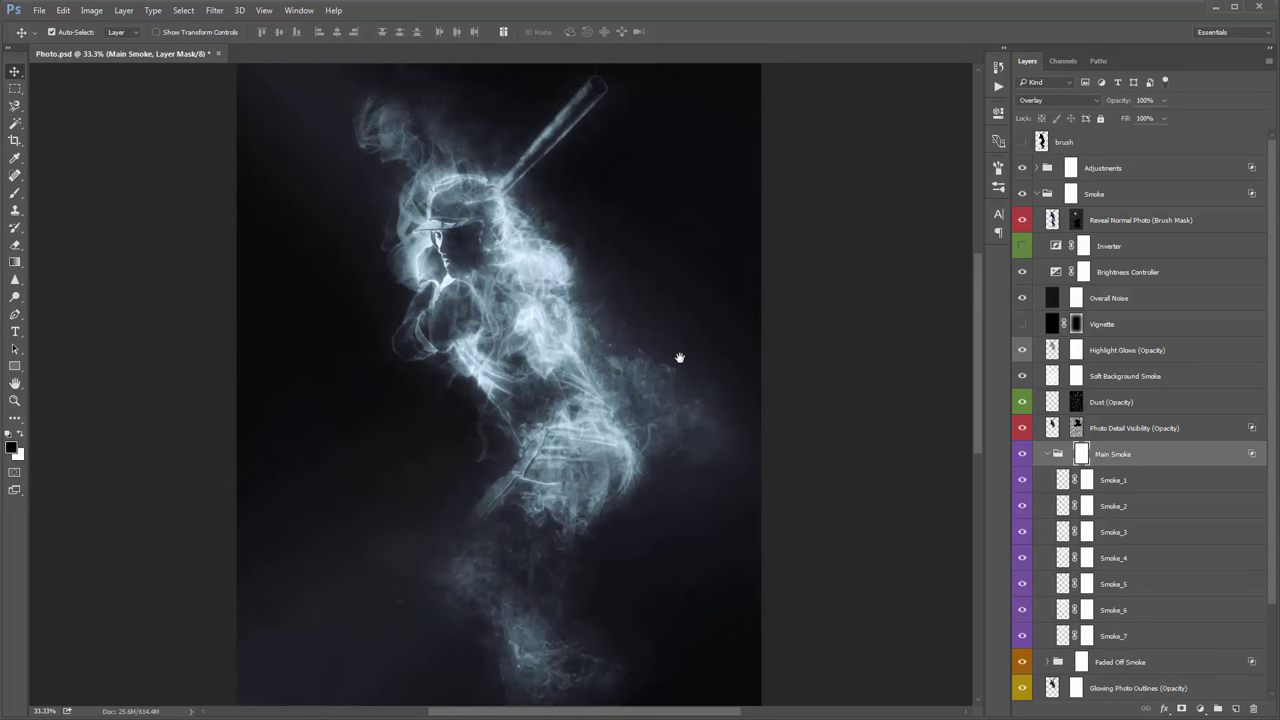
pyautogui.scroll(-2, 1128, 466)
pyautogui.click(1132, 372)
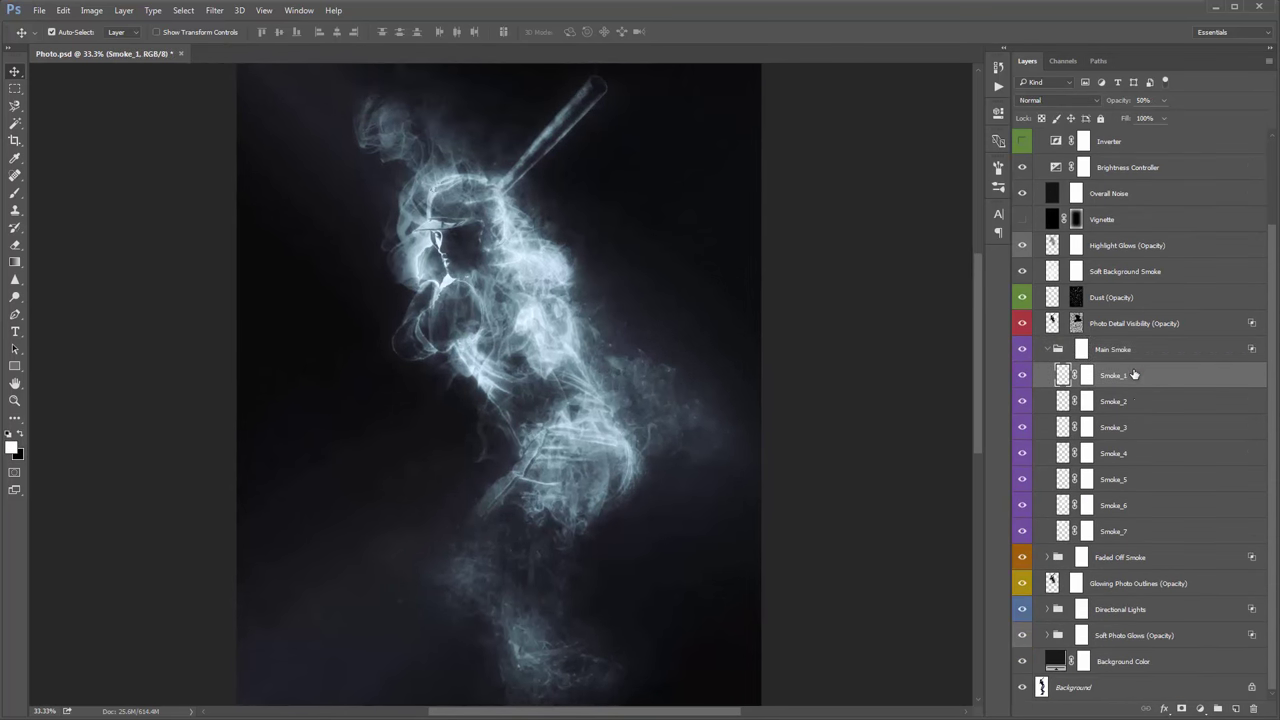
pyautogui.keyDown('shift'); pyautogui.click(1136, 531); pyautogui.keyUp('shift')
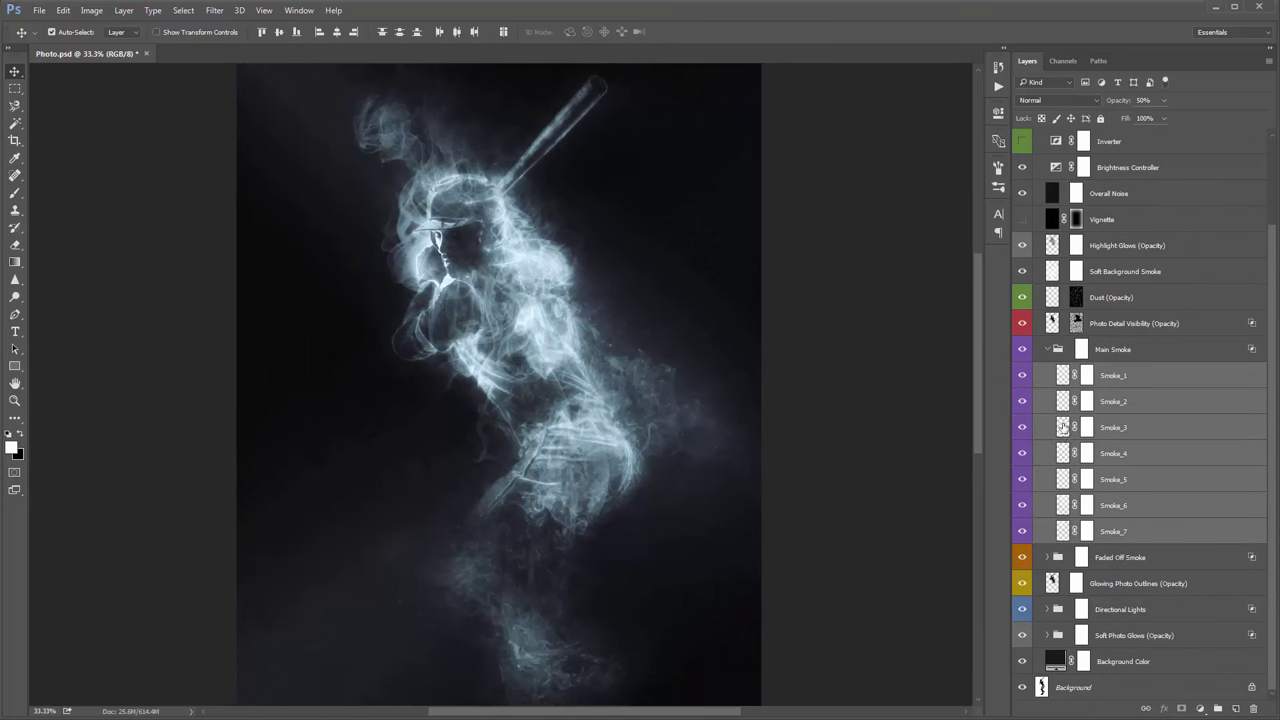
pyautogui.click(1022, 350)
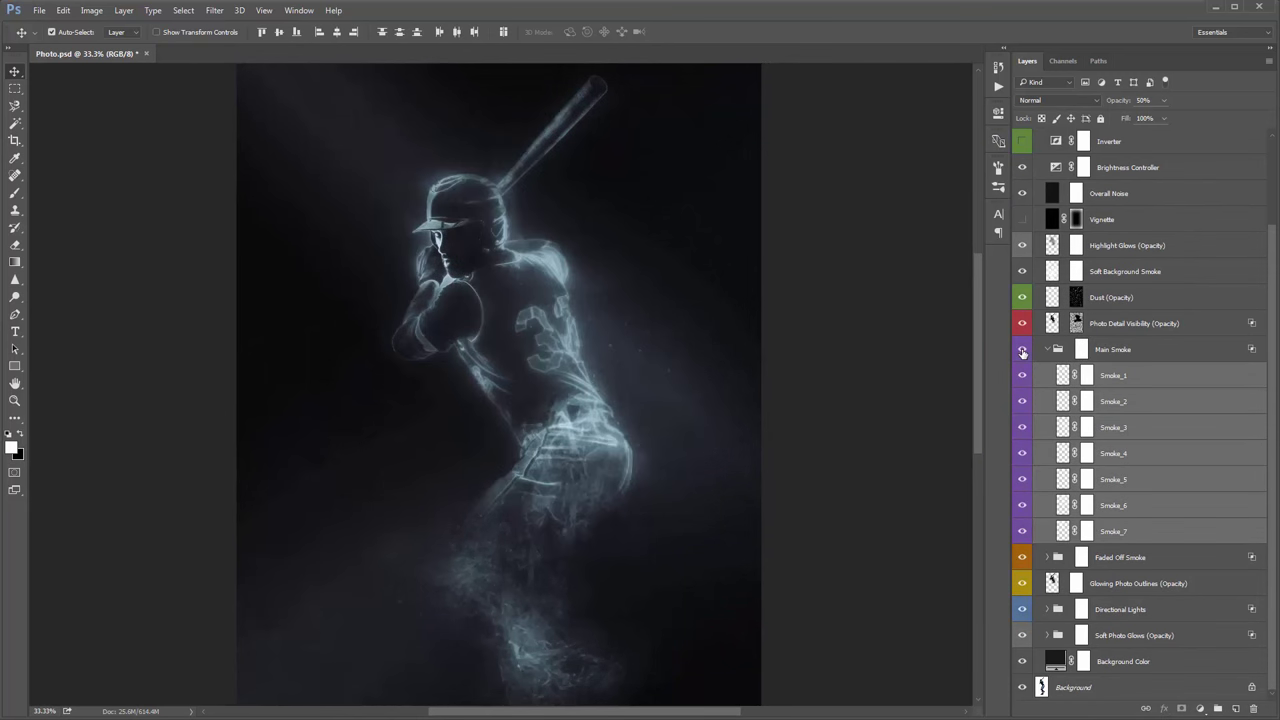
pyautogui.click(1022, 350)
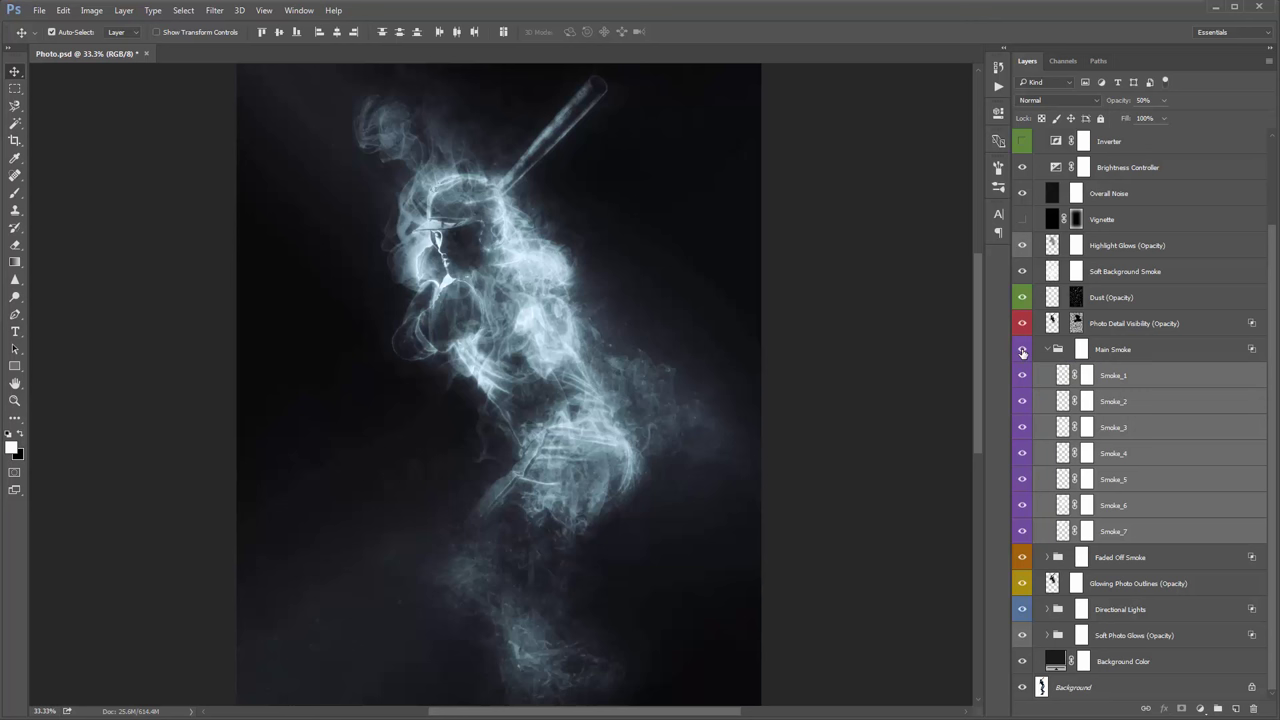
# Step: Hide Smoke_1 through Smoke_7, then show and select only Smoke_7
pyautogui.click(1133, 382)
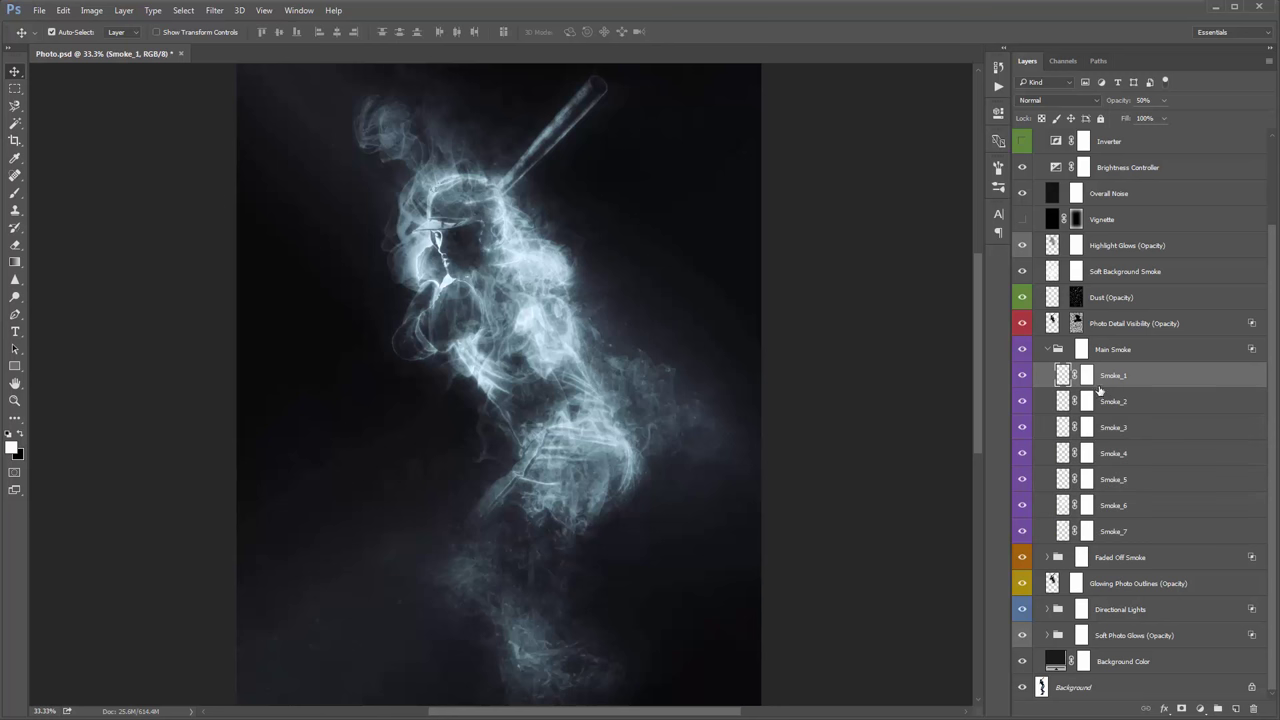
pyautogui.moveTo(1023, 377); pyautogui.dragTo(1023, 536)
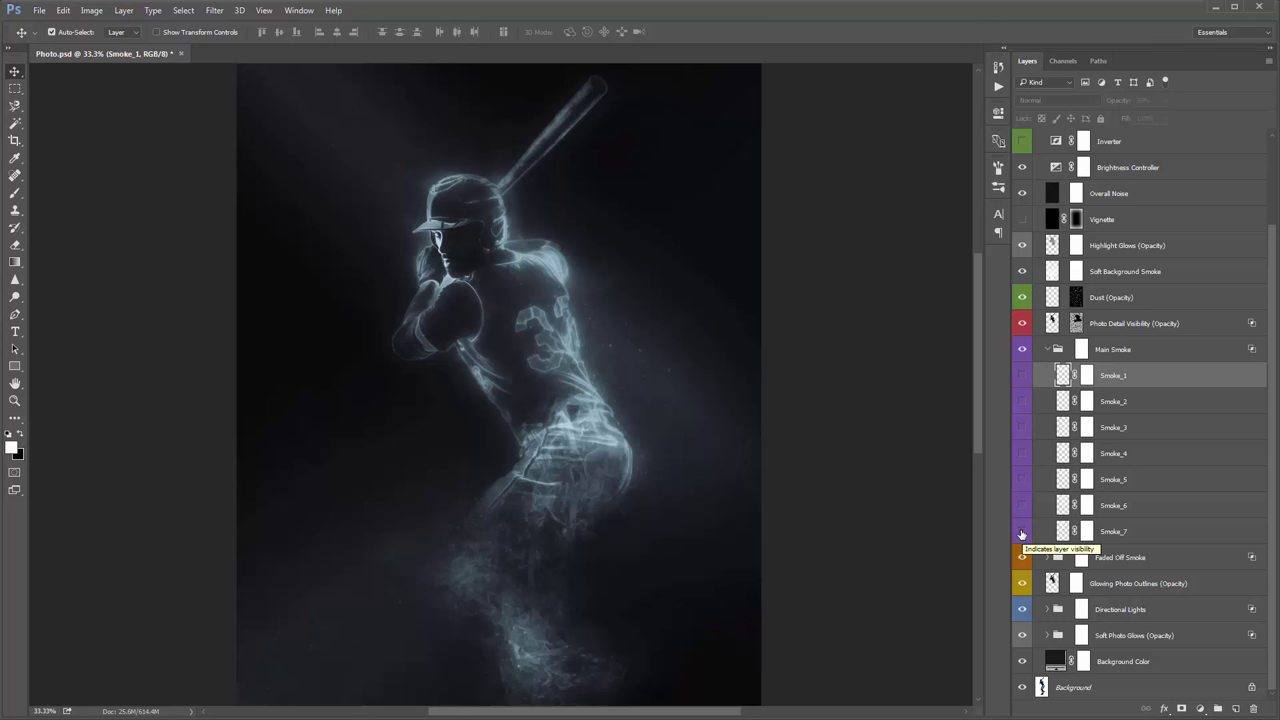
pyautogui.click(1022, 533)
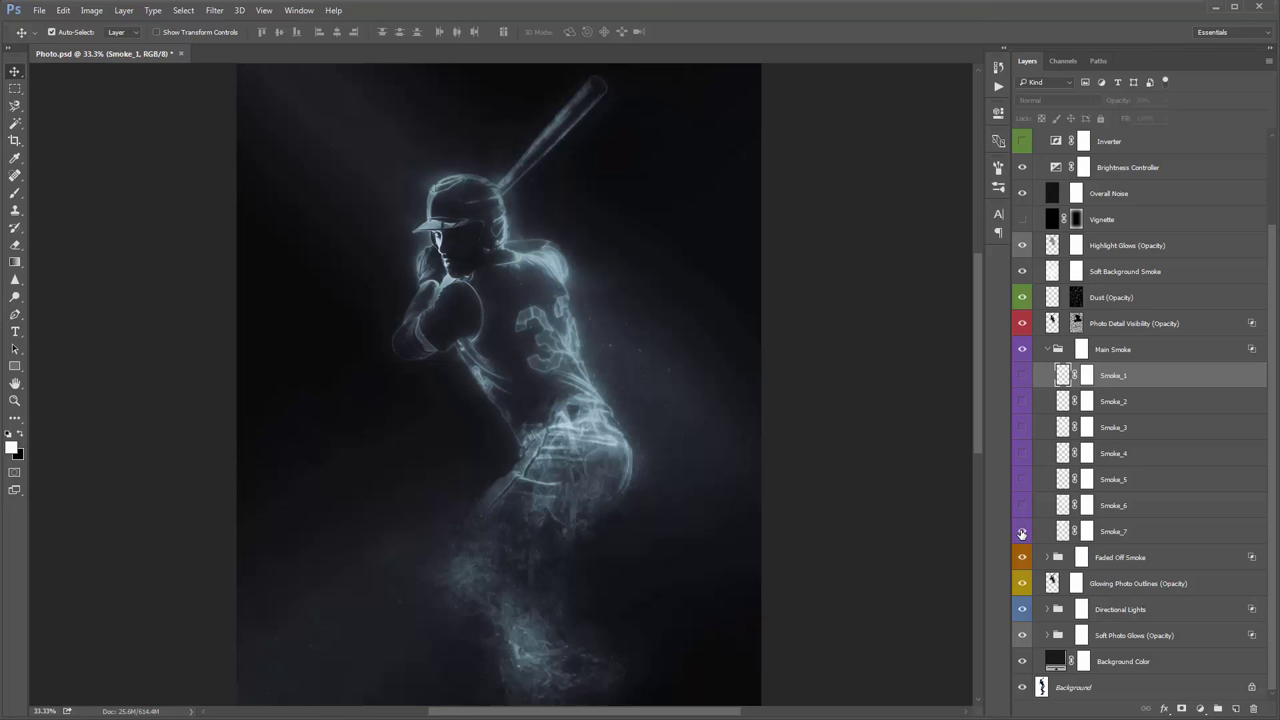
pyautogui.click(1126, 529)
pyautogui.click(698, 398)
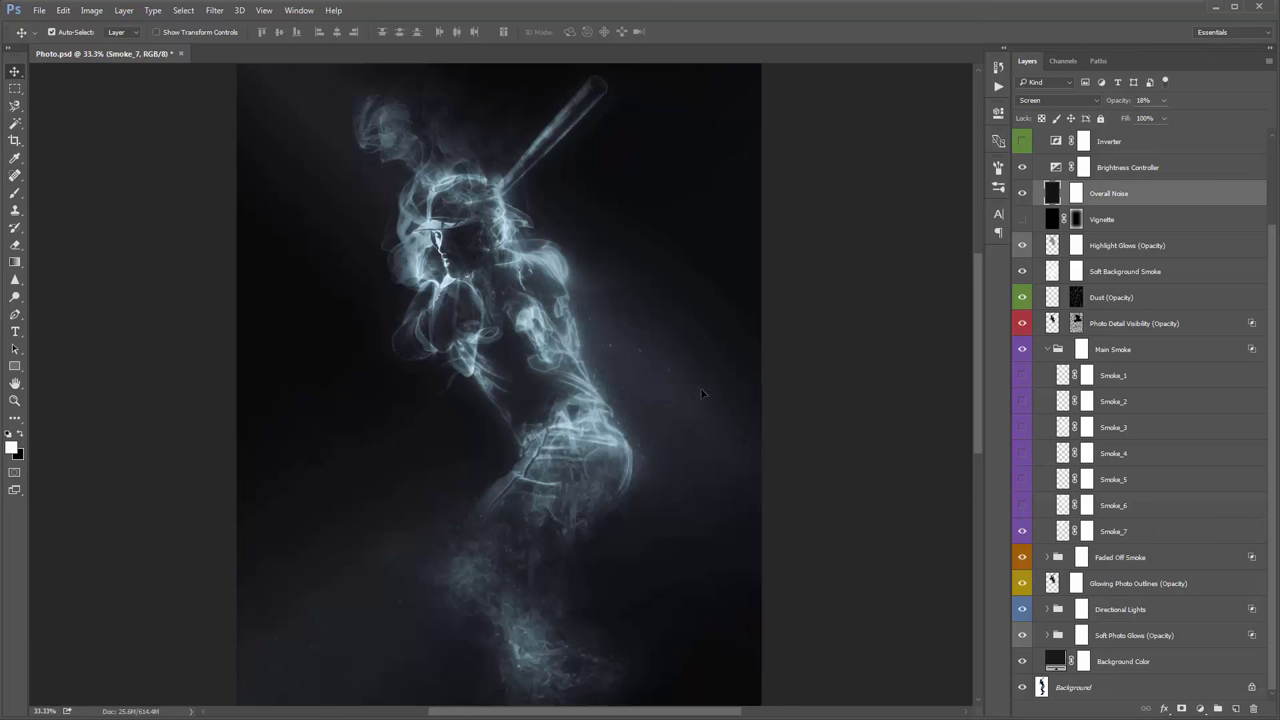
pyautogui.click(1064, 533)
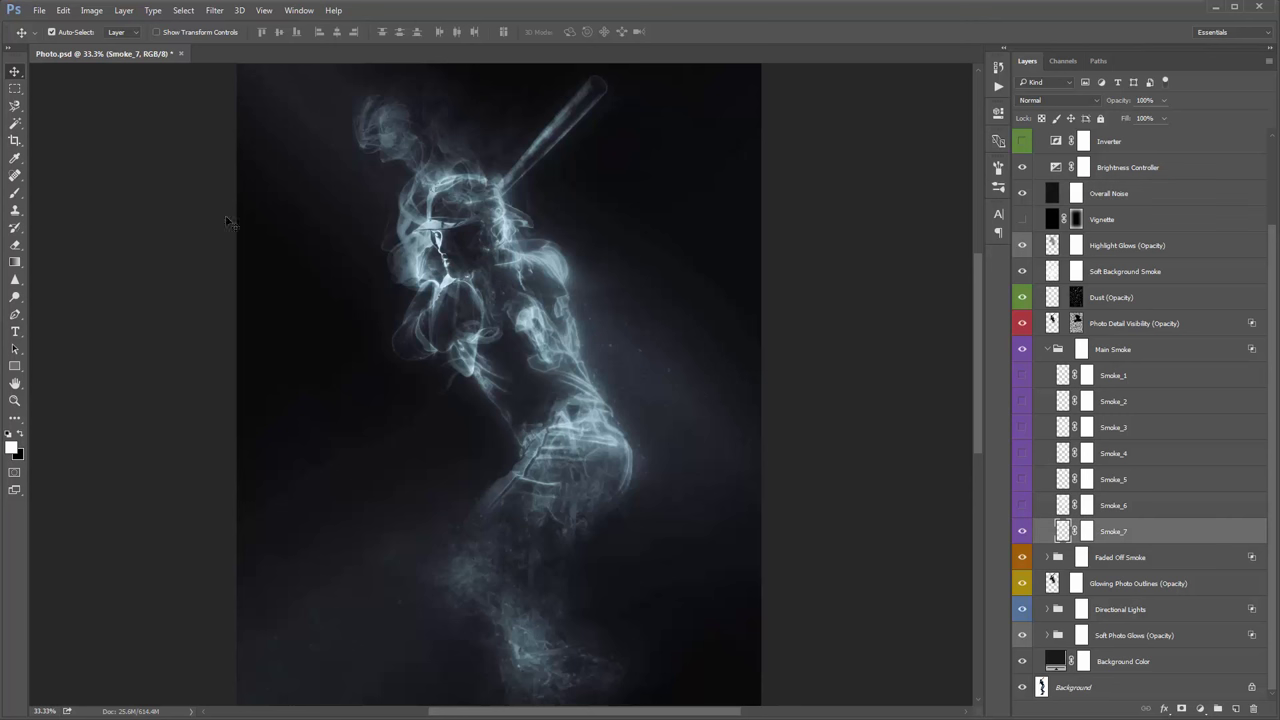
# Step: Turn off Auto-Select, nudge Smoke_7 21 px right and 18 px down, and show Smoke_6
pyautogui.click(52, 32)
pyautogui.moveTo(608, 370); pyautogui.dragTo(614, 376)
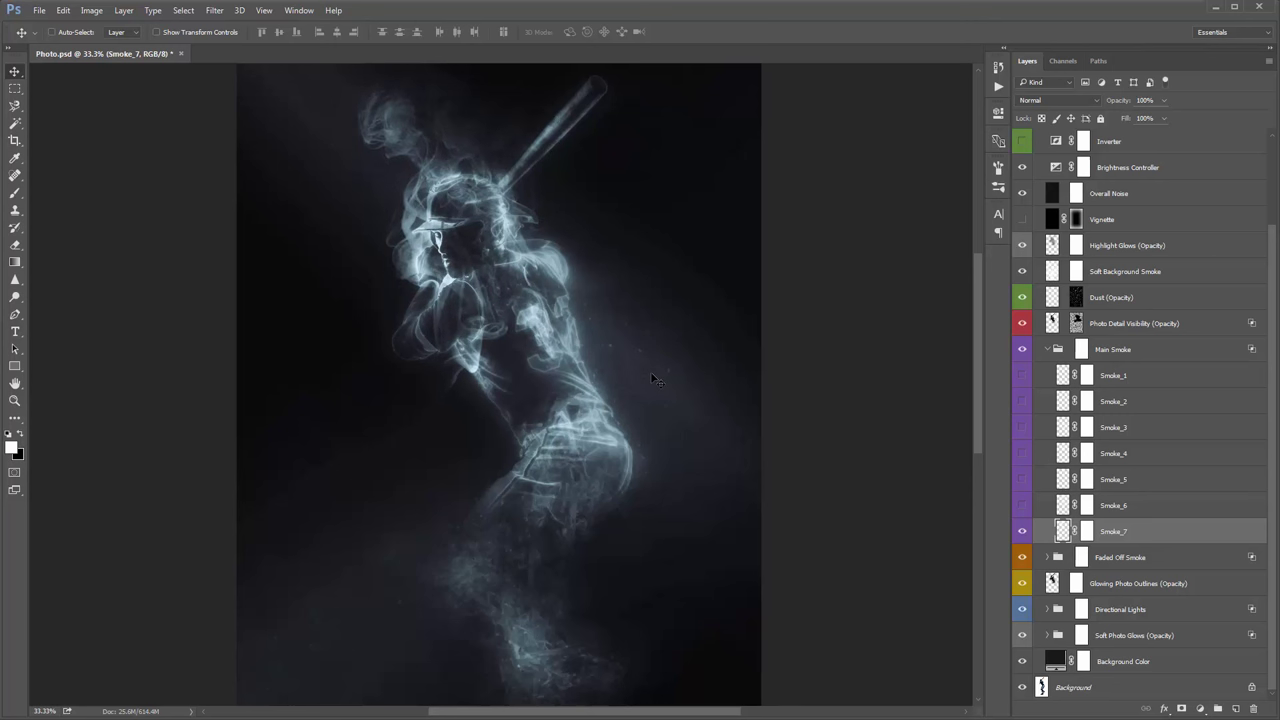
pyautogui.click(1022, 506)
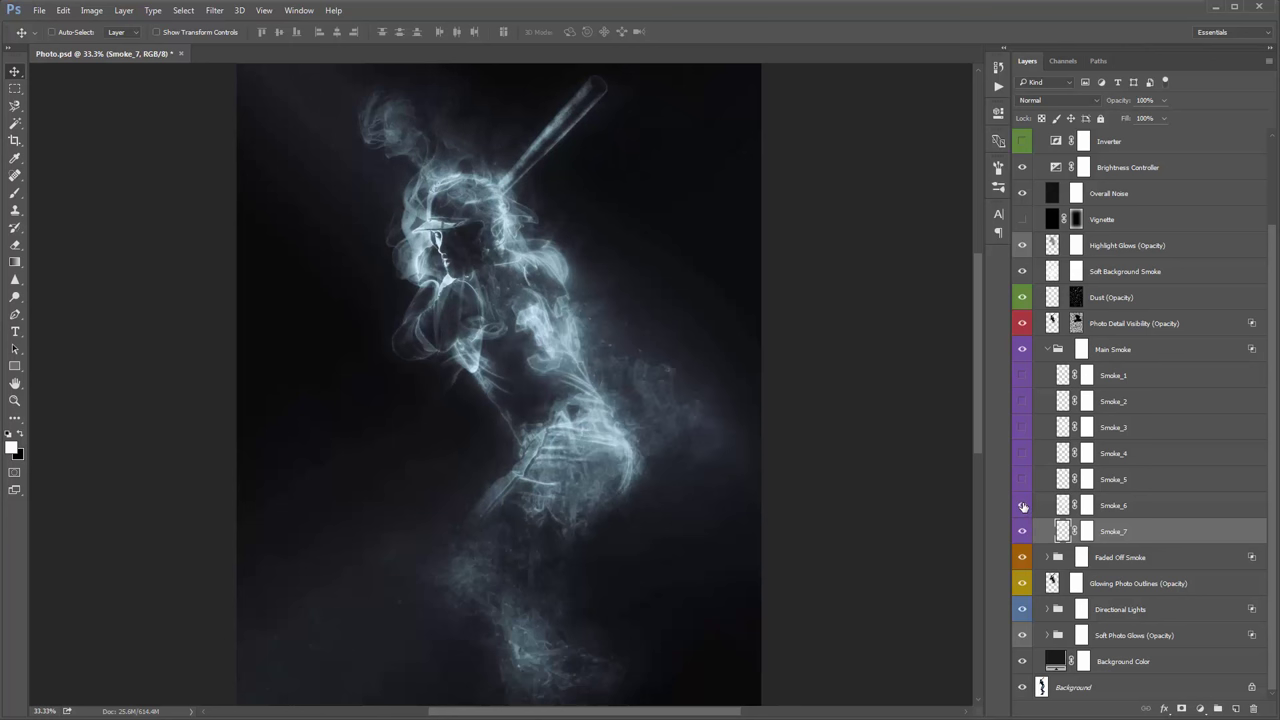
# Step: Nudge Smoke_6 up and left, set its opacity to 95%, and fill its mask black
pyautogui.click(1134, 509)
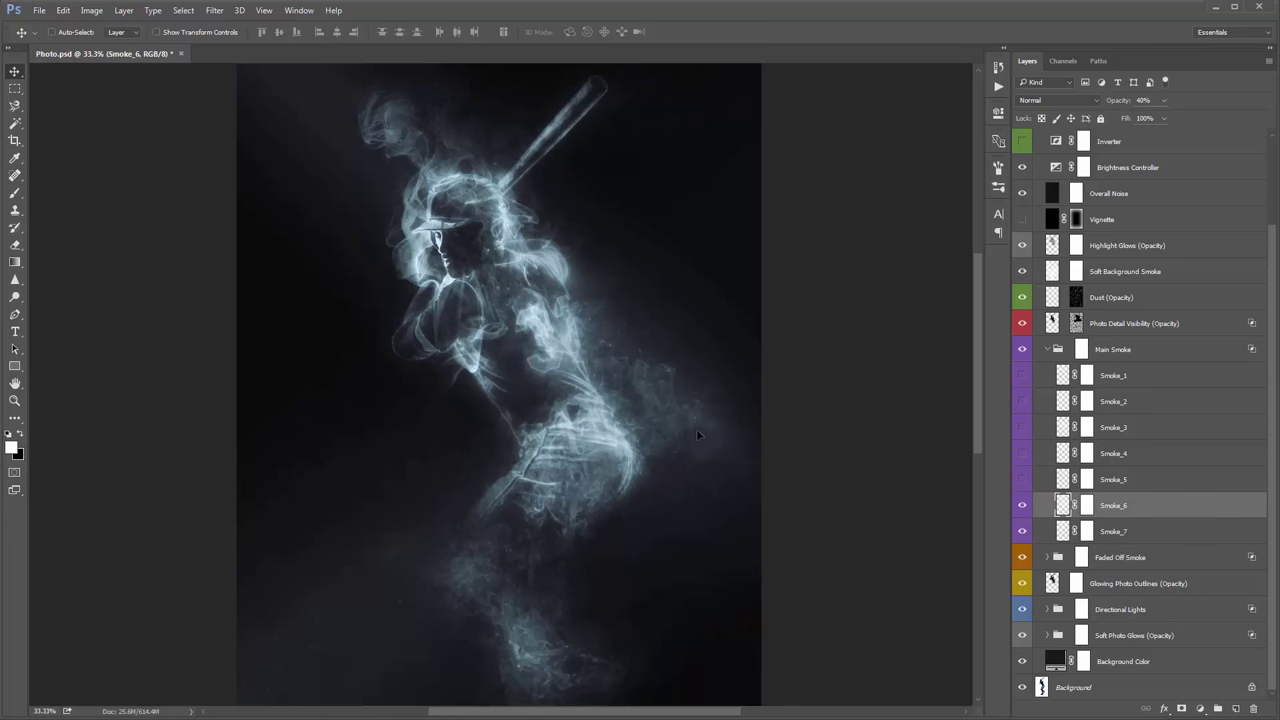
pyautogui.moveTo(698, 434); pyautogui.dragTo(702, 418)
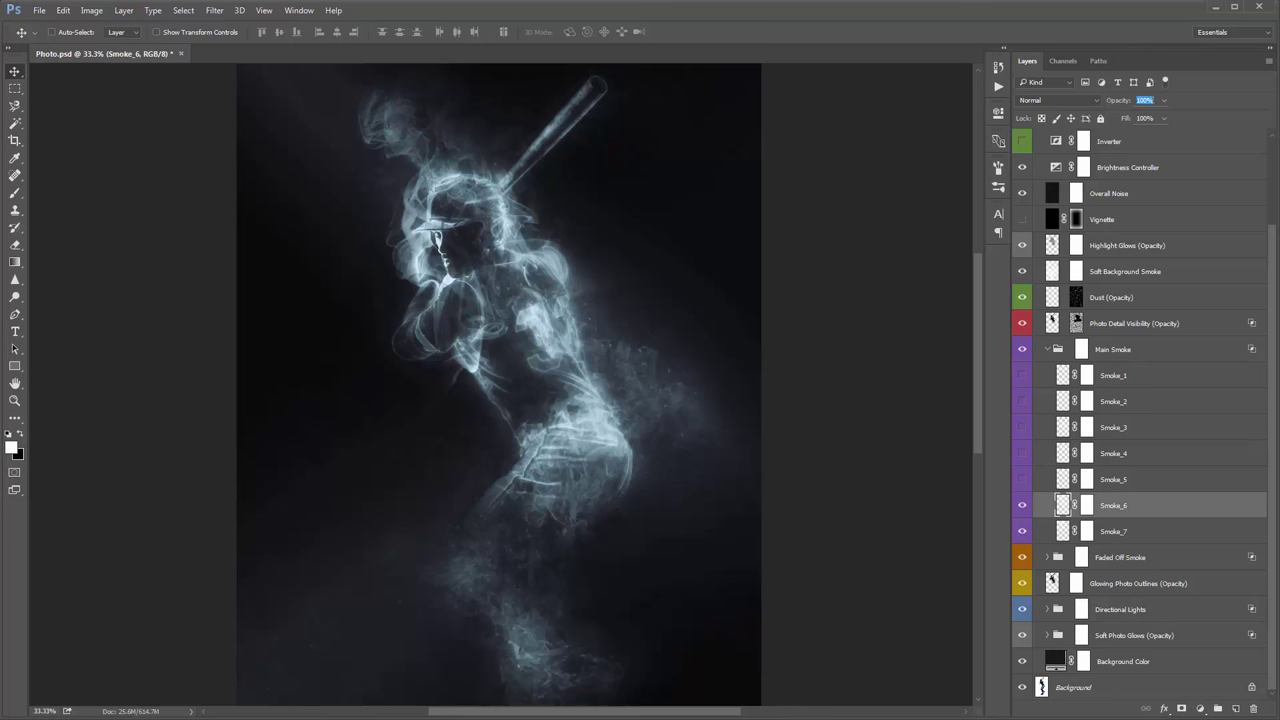
pyautogui.press('0')
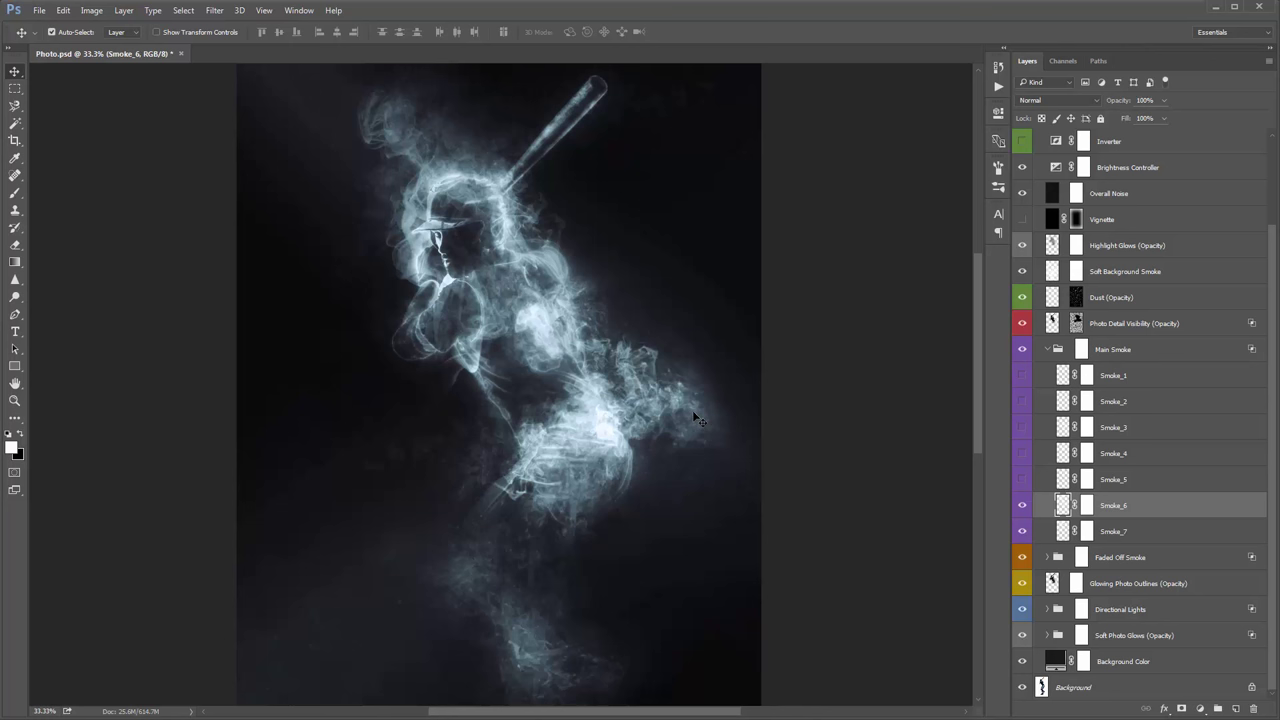
pyautogui.press('4')
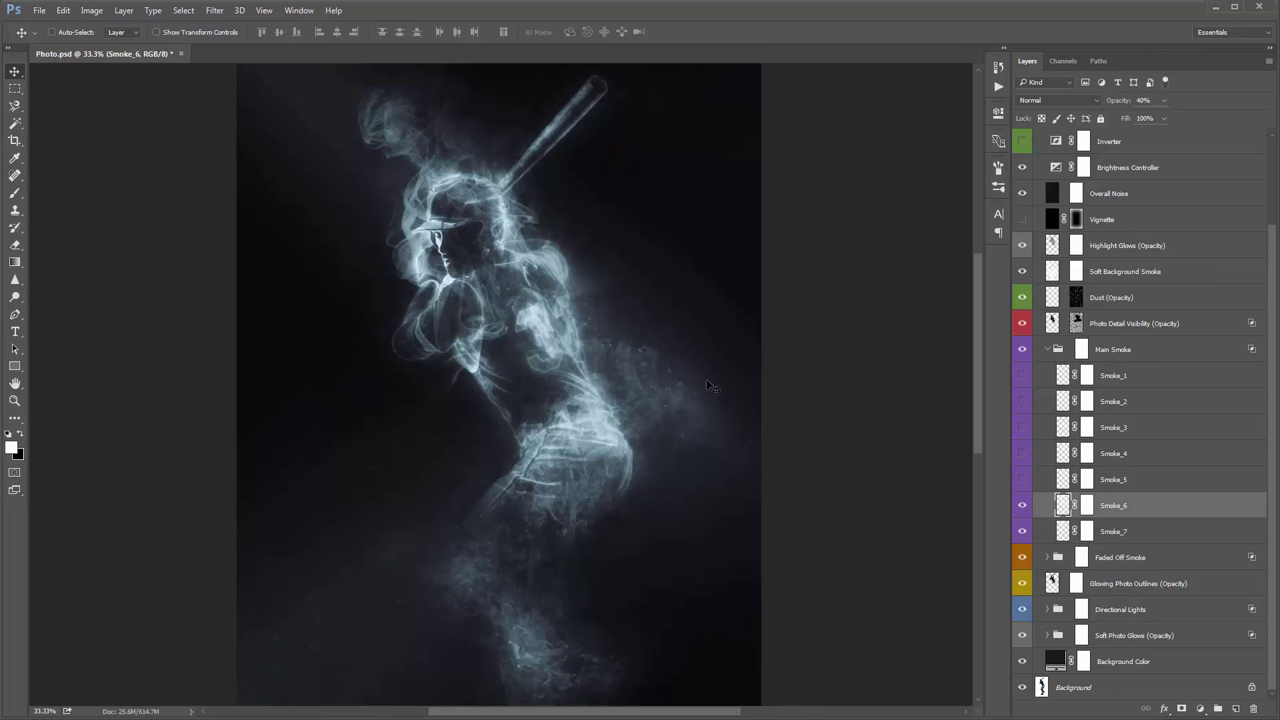
pyautogui.moveTo(1114, 103); pyautogui.dragTo(1150, 106)
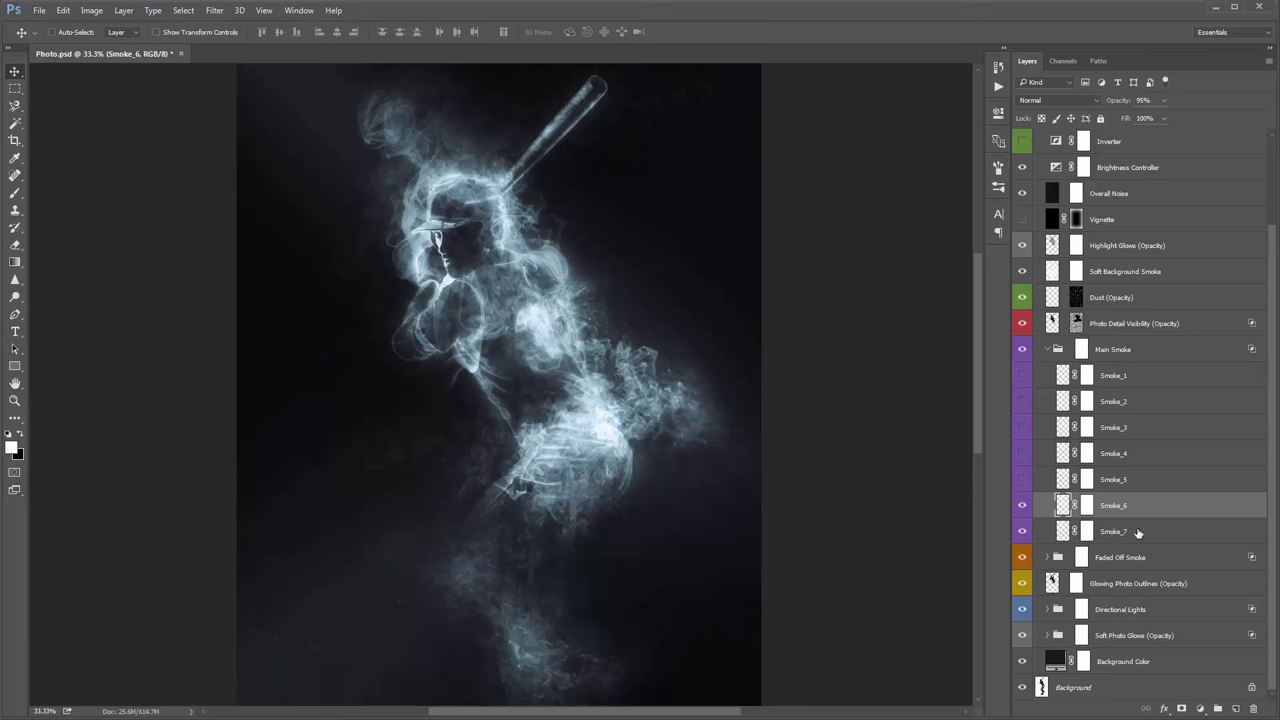
pyautogui.click(1087, 508)
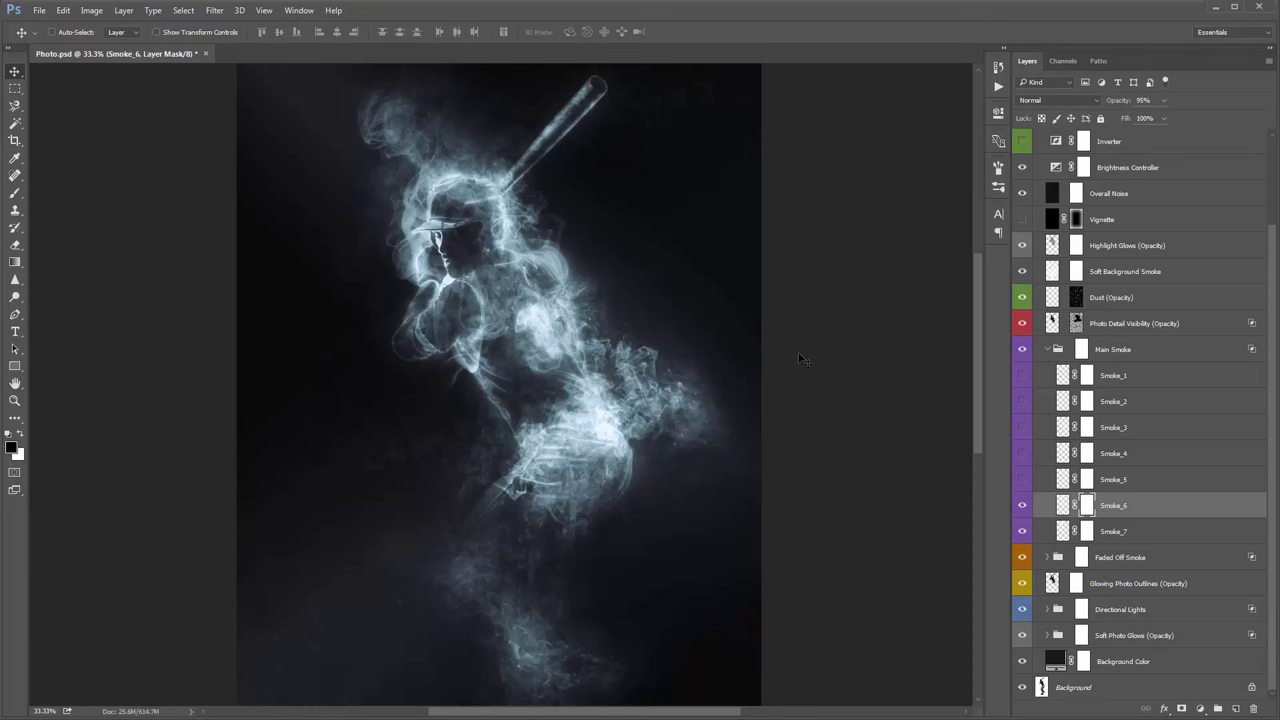
pyautogui.hotkey('ctrl', 'i')
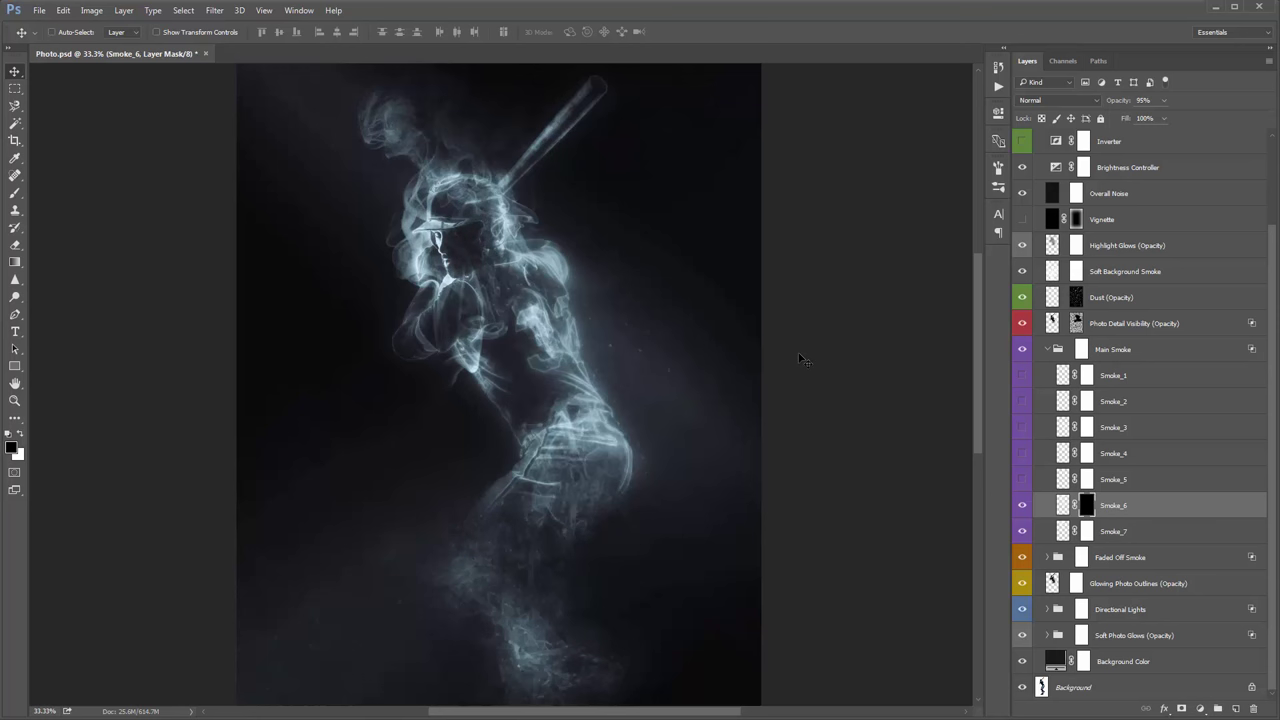
# Step: Paint white with a 700 brush on Smoke_6's mask to reveal smoke around the hip
pyautogui.press('b')
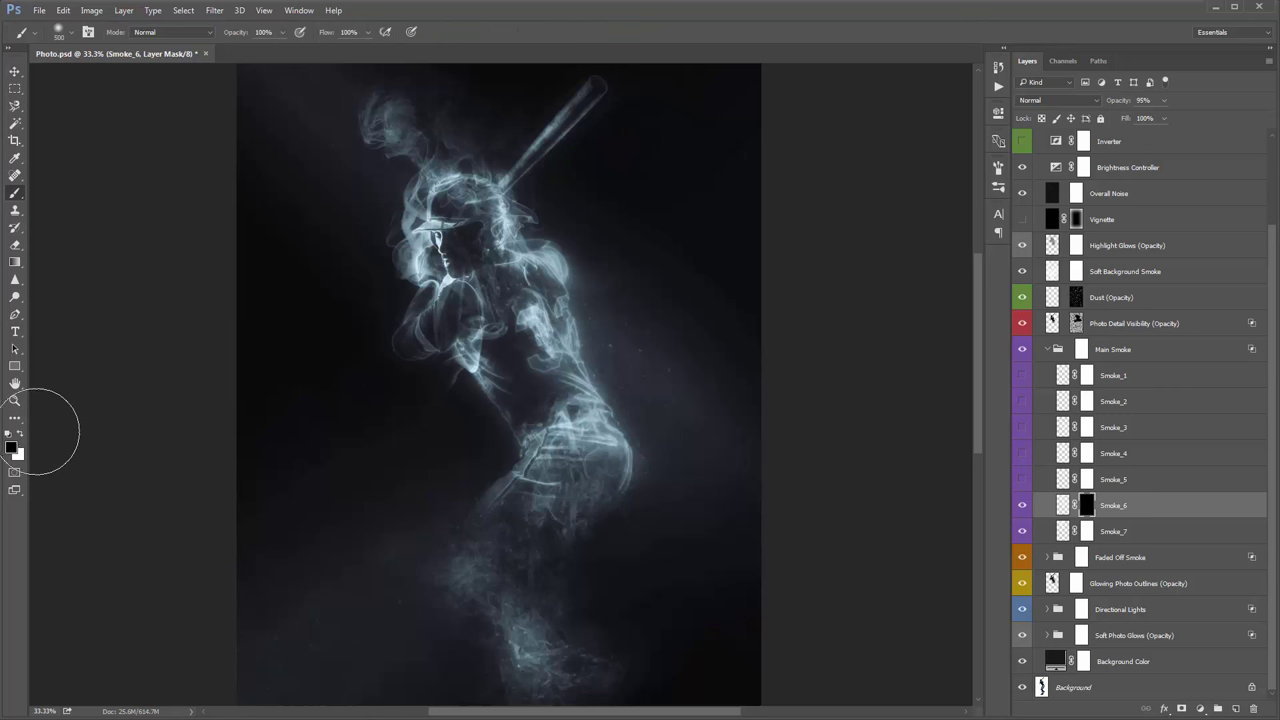
pyautogui.click(19, 436)
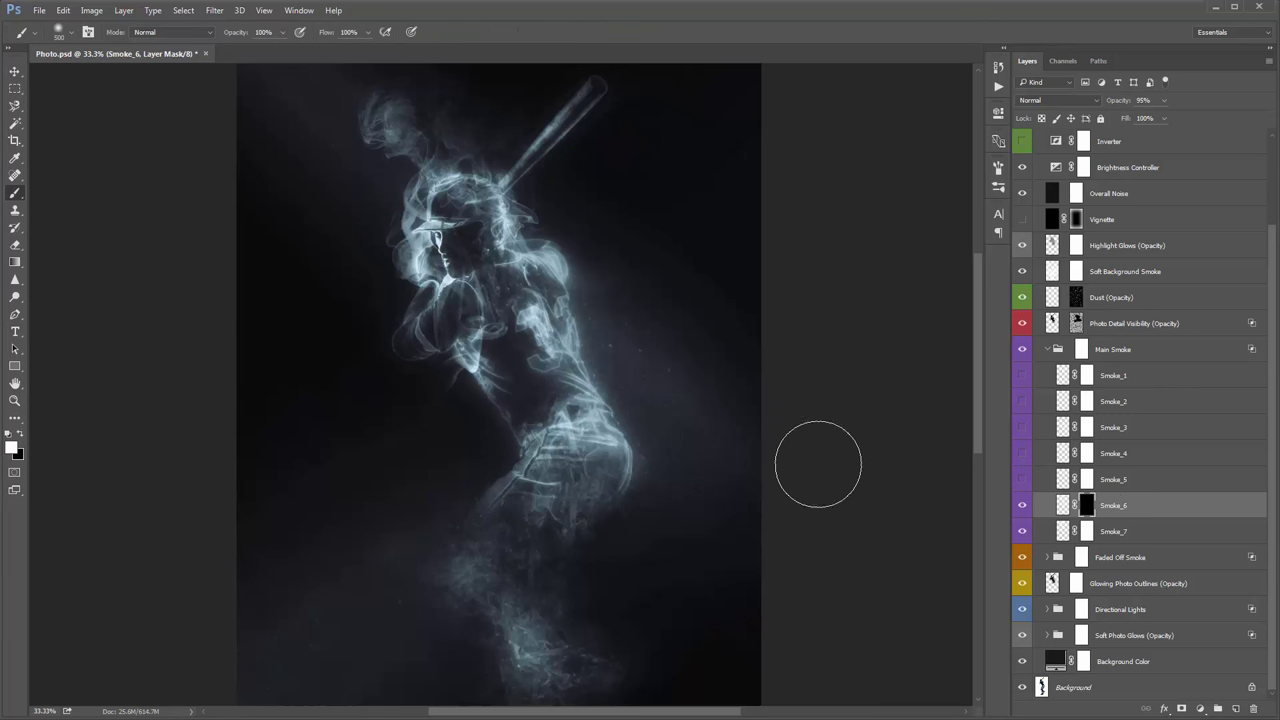
pyautogui.press(']')
pyautogui.press(']')
pyautogui.moveTo(614, 391)
pyautogui.mouseDown()
pyautogui.moveTo(690, 410)
pyautogui.moveTo(651, 429)
pyautogui.moveTo(600, 371)
pyautogui.moveTo(586, 425)
pyautogui.moveTo(630, 455)
pyautogui.moveTo(560, 350)
pyautogui.moveTo(486, 143)
pyautogui.moveTo(623, 251)
pyautogui.moveTo(487, 258)
pyautogui.moveTo(391, 286)
pyautogui.moveTo(568, 282)
pyautogui.mouseUp()
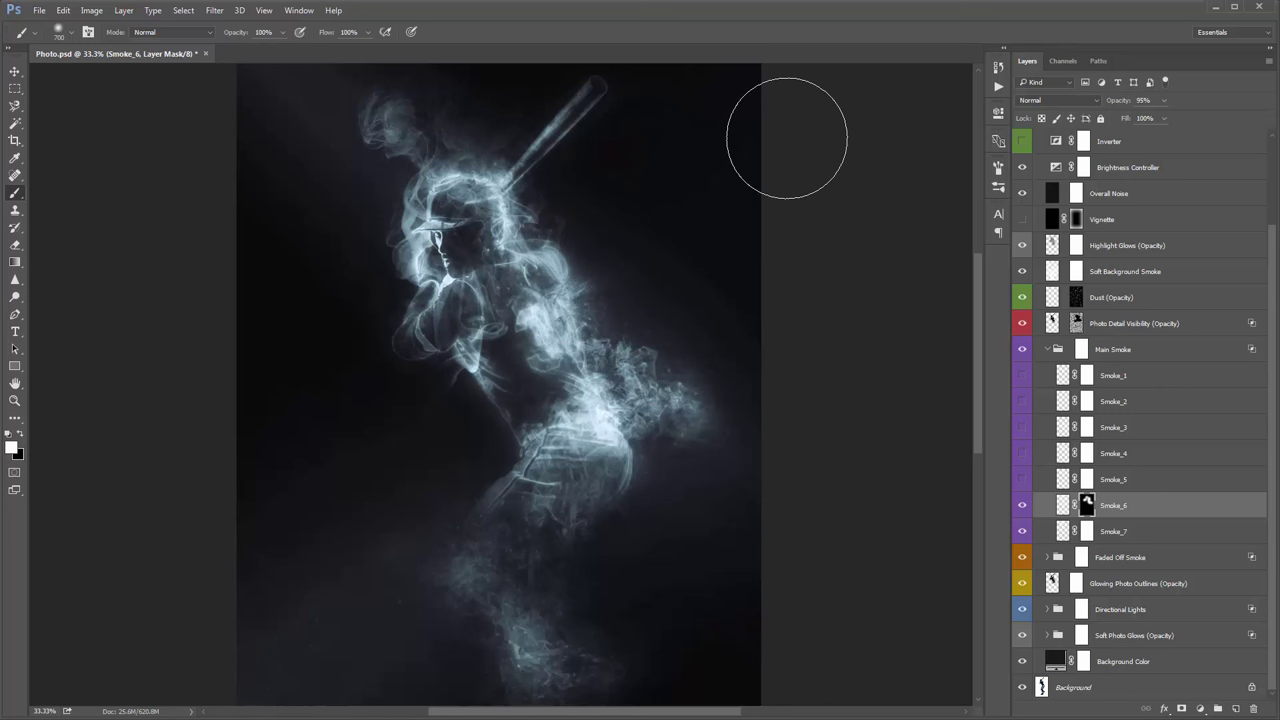
pyautogui.click(1023, 505)
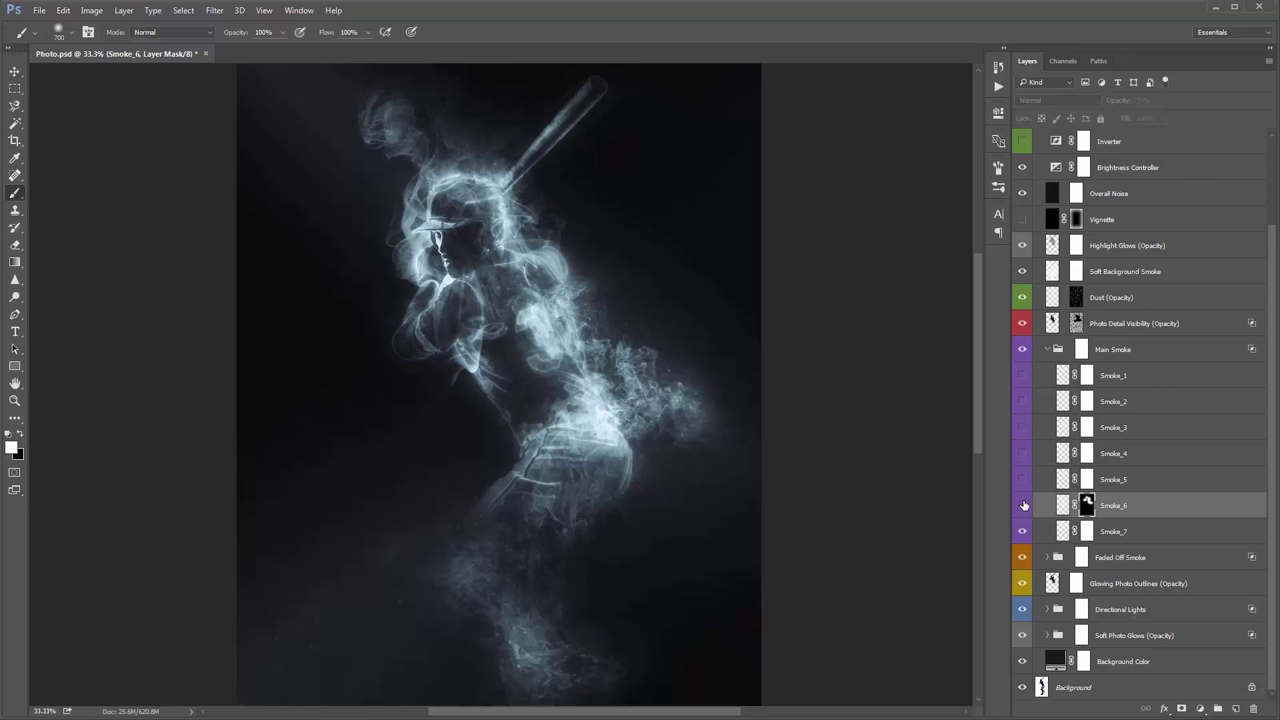
pyautogui.click(1023, 505)
# Step: Adjust Smoke_6's opacity and undo a trial smoke dab beside the hips
pyautogui.press('v')
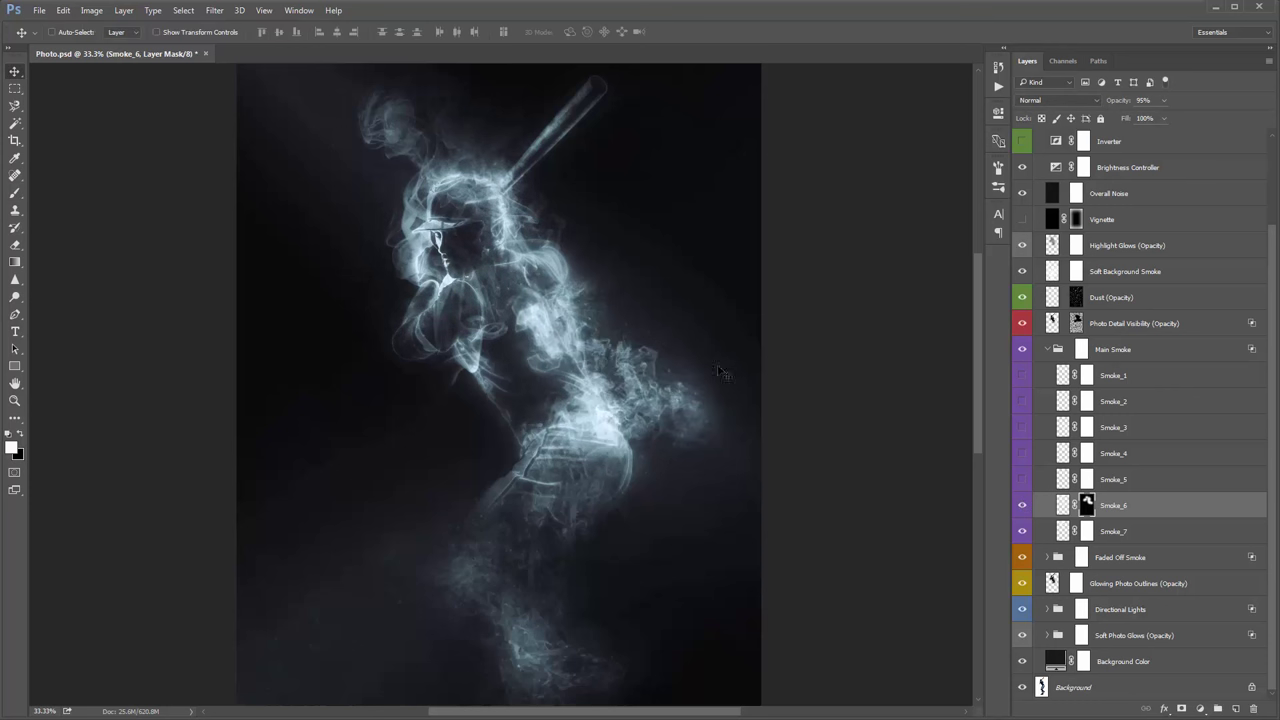
pyautogui.click(1062, 505)
pyautogui.moveTo(1118, 107); pyautogui.dragTo(1101, 106)
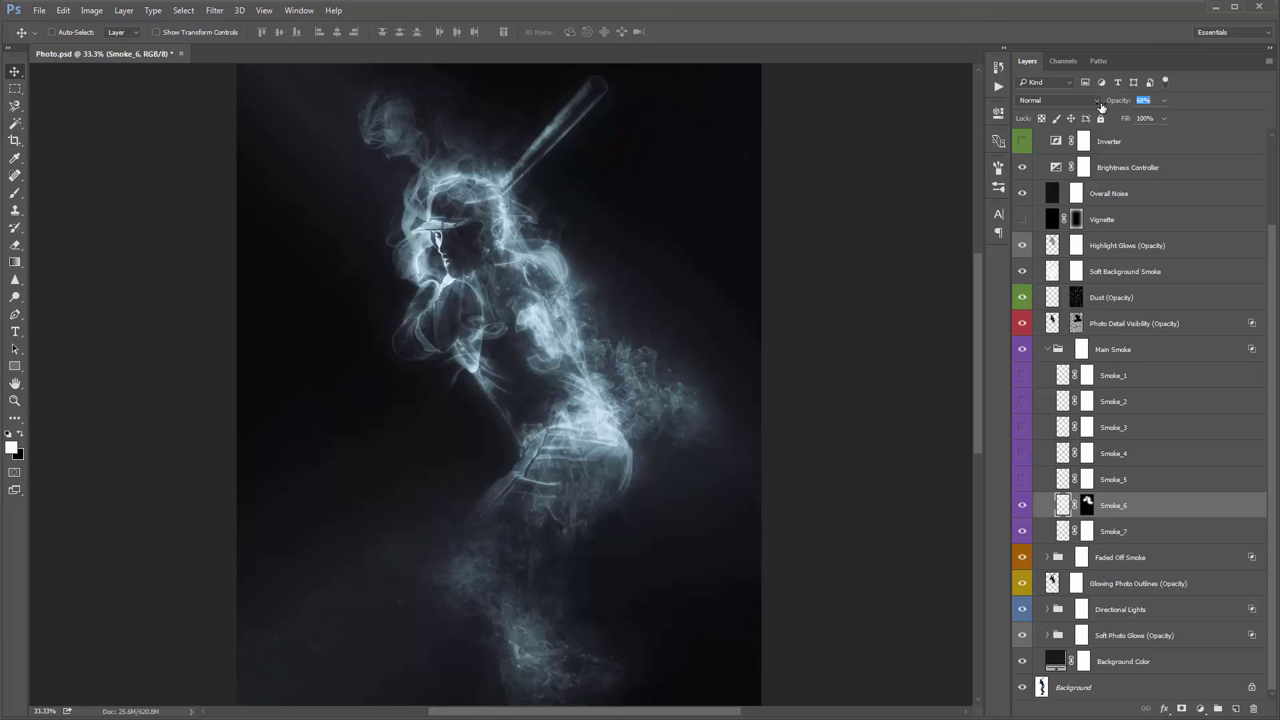
pyautogui.press('b')
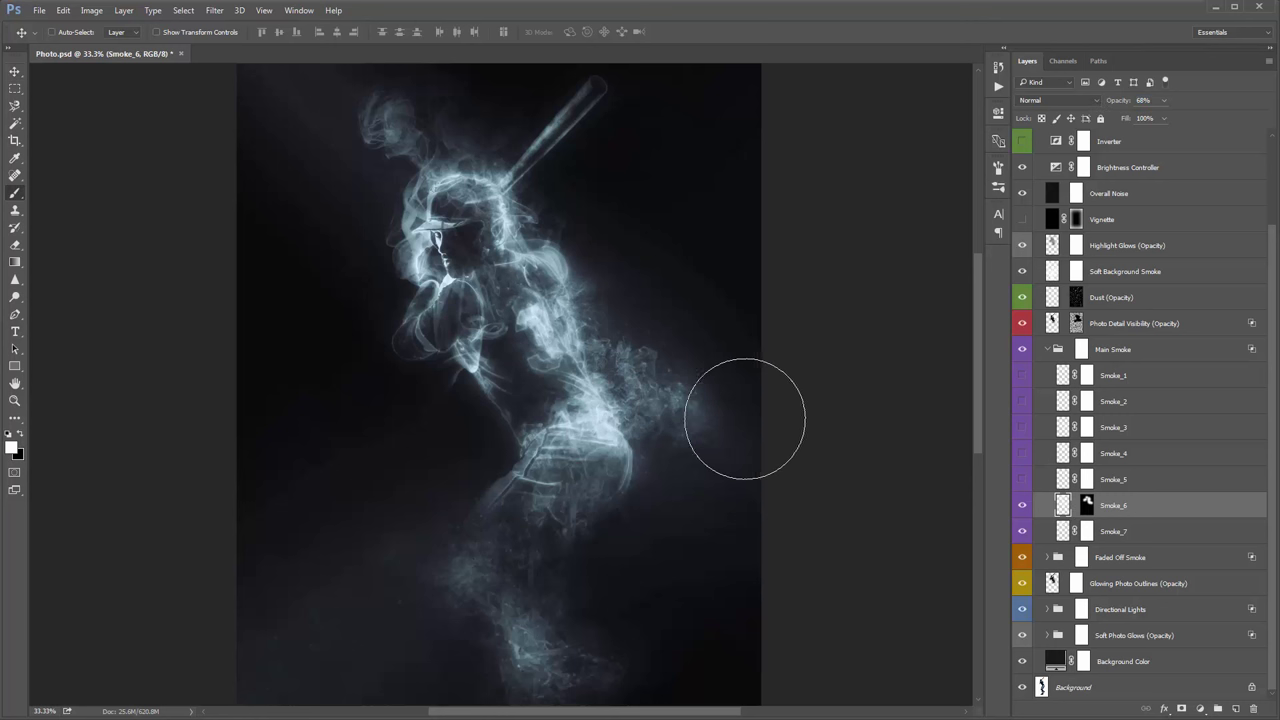
pyautogui.moveTo(700, 414); pyautogui.dragTo(722, 418)
pyautogui.hotkey('ctrl', 'z')
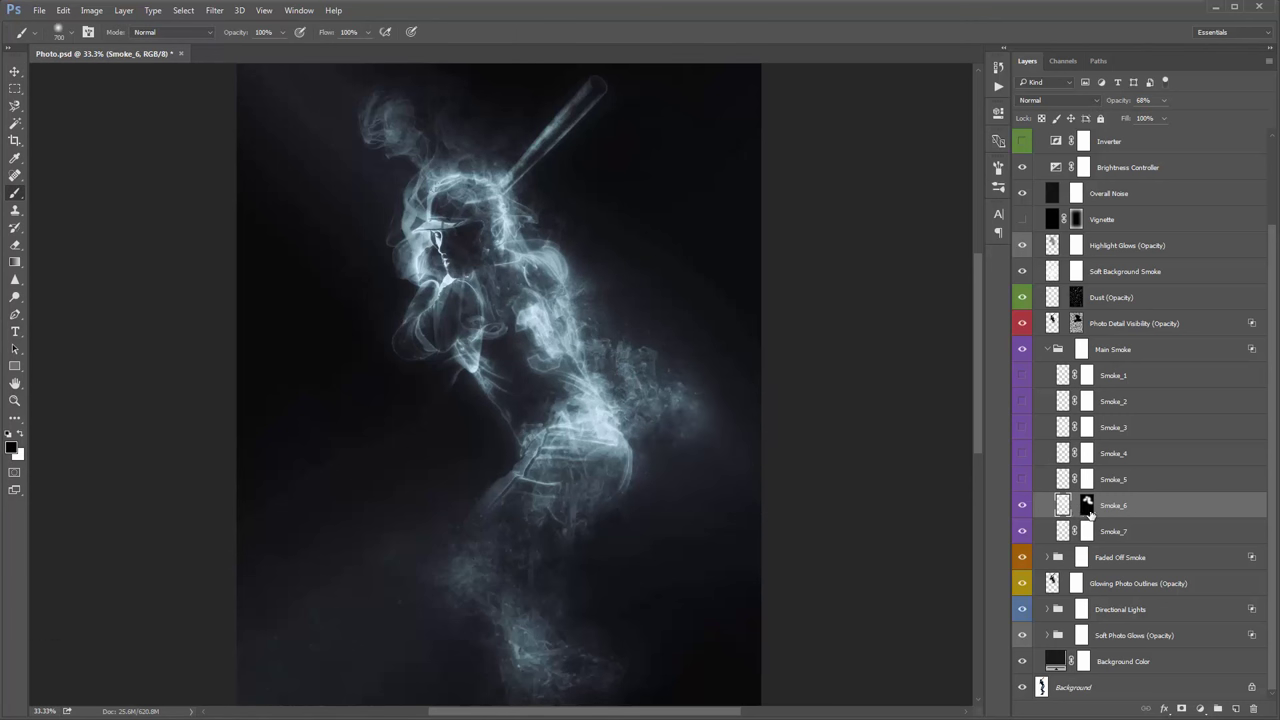
# Step: Mask away Smoke_6 smoke right of the hips in black, then show and select Smoke_5
pyautogui.click(1087, 505)
pyautogui.press('x')
pyautogui.moveTo(708, 414); pyautogui.dragTo(714, 423)
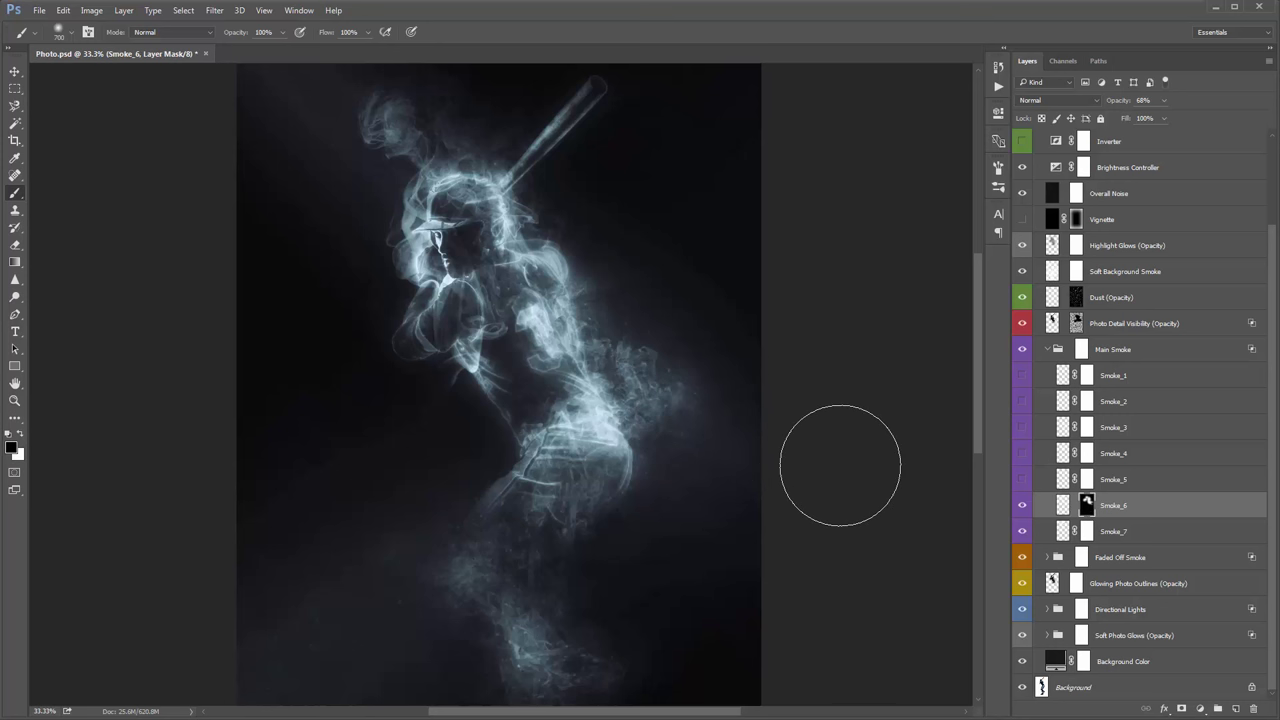
pyautogui.press('v')
pyautogui.press('x')
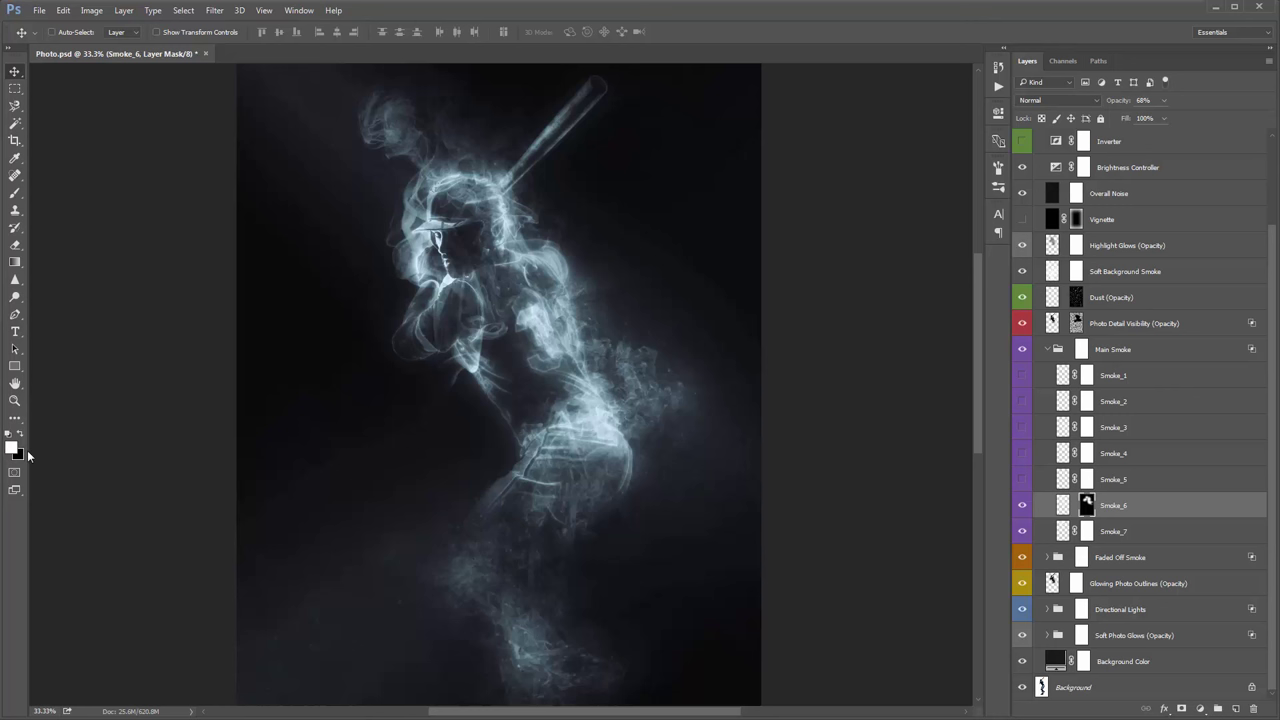
pyautogui.press('x')
pyautogui.press('x')
pyautogui.press('x')
pyautogui.press('x')
pyautogui.press('x')
pyautogui.press('x')
pyautogui.press('x')
pyautogui.press('x')
pyautogui.press('x')
pyautogui.press('x')
pyautogui.press('x')
pyautogui.press('x')
pyautogui.press('x')
pyautogui.press('x')
pyautogui.press('x')
pyautogui.press('x')
pyautogui.press('x')
pyautogui.press('b')
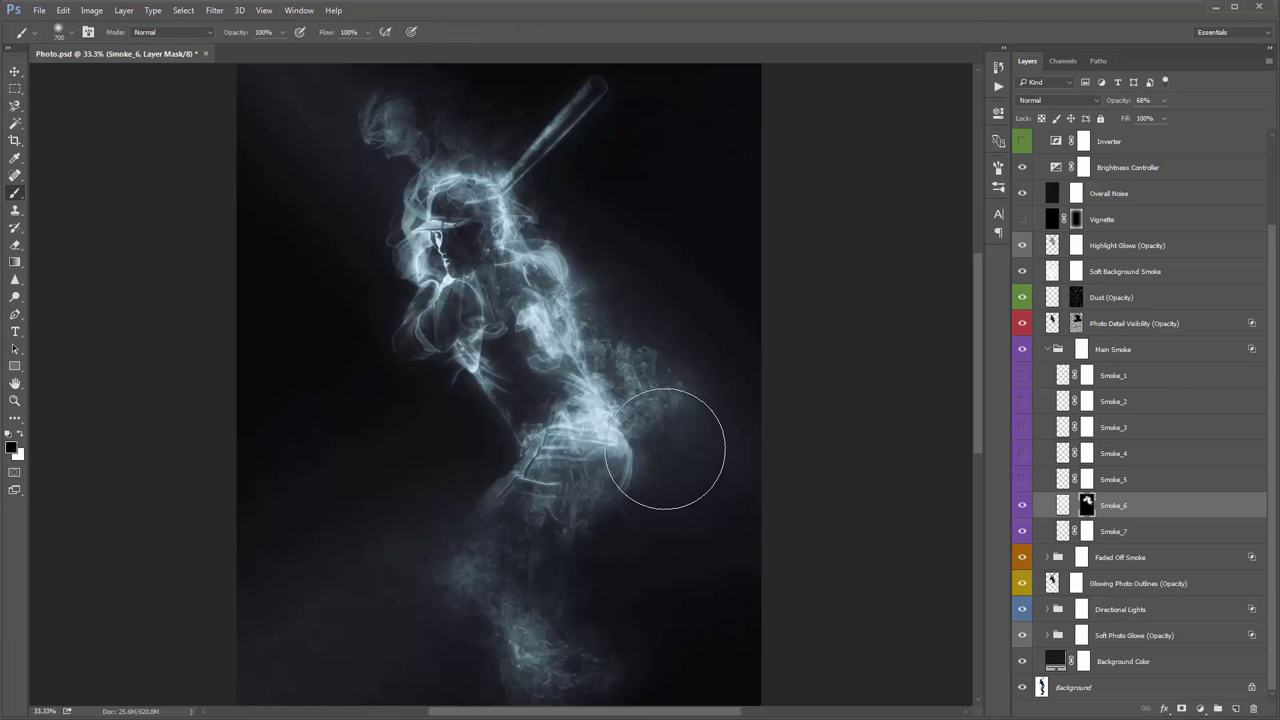
pyautogui.click(1022, 481)
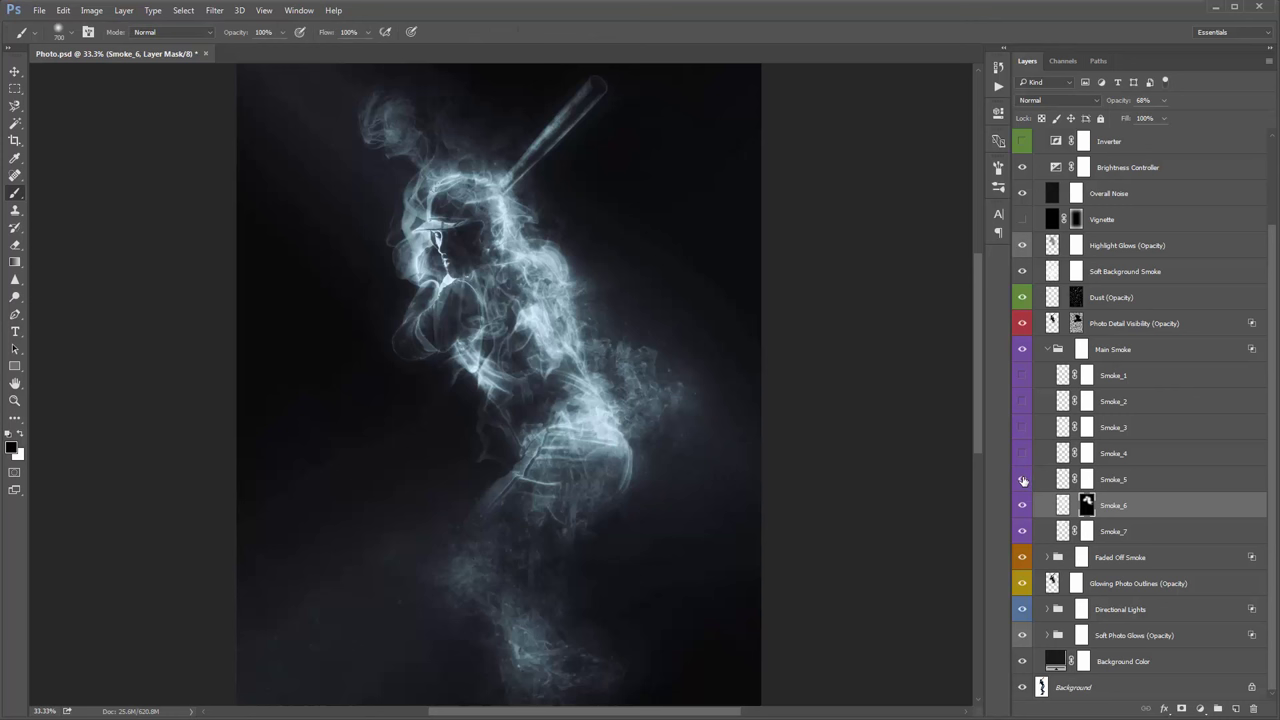
pyautogui.click(1036, 481)
# Step: Move the Smoke_5 smoke up and to the right with the Move tool
pyautogui.press('v')
pyautogui.moveTo(572, 424); pyautogui.dragTo(602, 440)
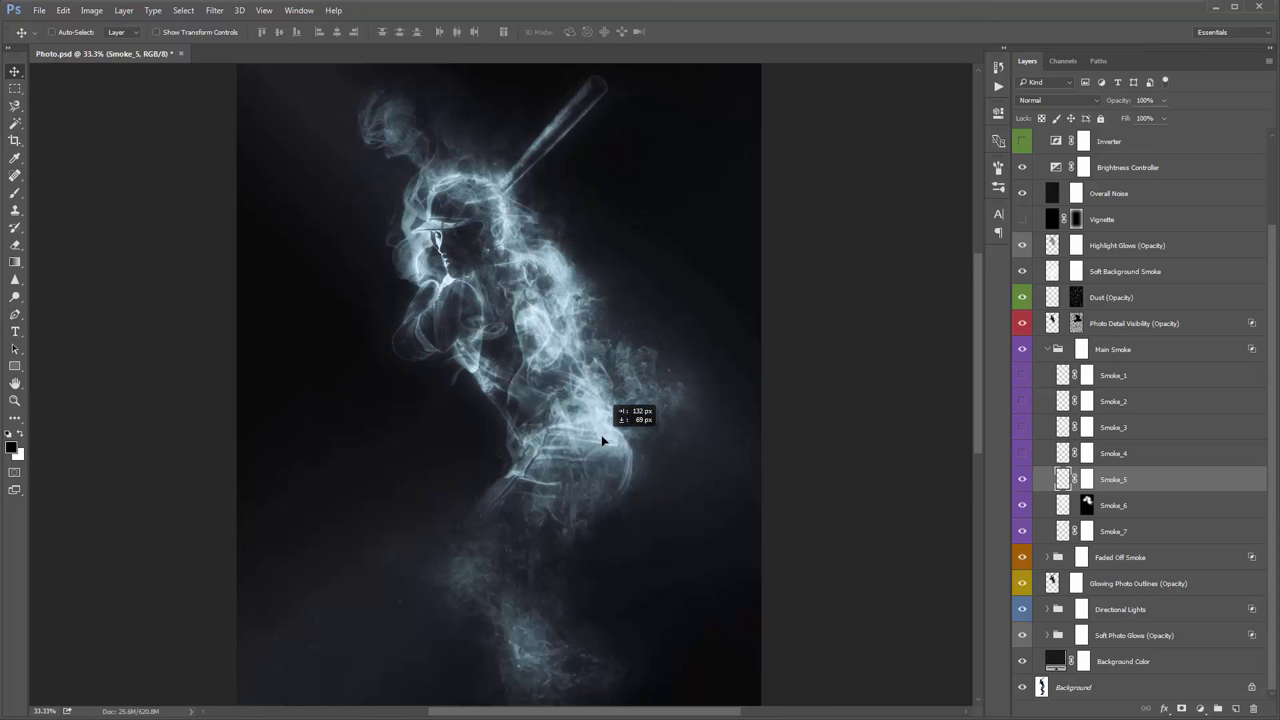
pyautogui.moveTo(633, 354); pyautogui.dragTo(666, 371)
pyautogui.moveTo(608, 417); pyautogui.dragTo(673, 348)
# Step: Rotate Smoke_5 about -16° and settle it against the batter's back
pyautogui.hotkey('ctrl', 't')
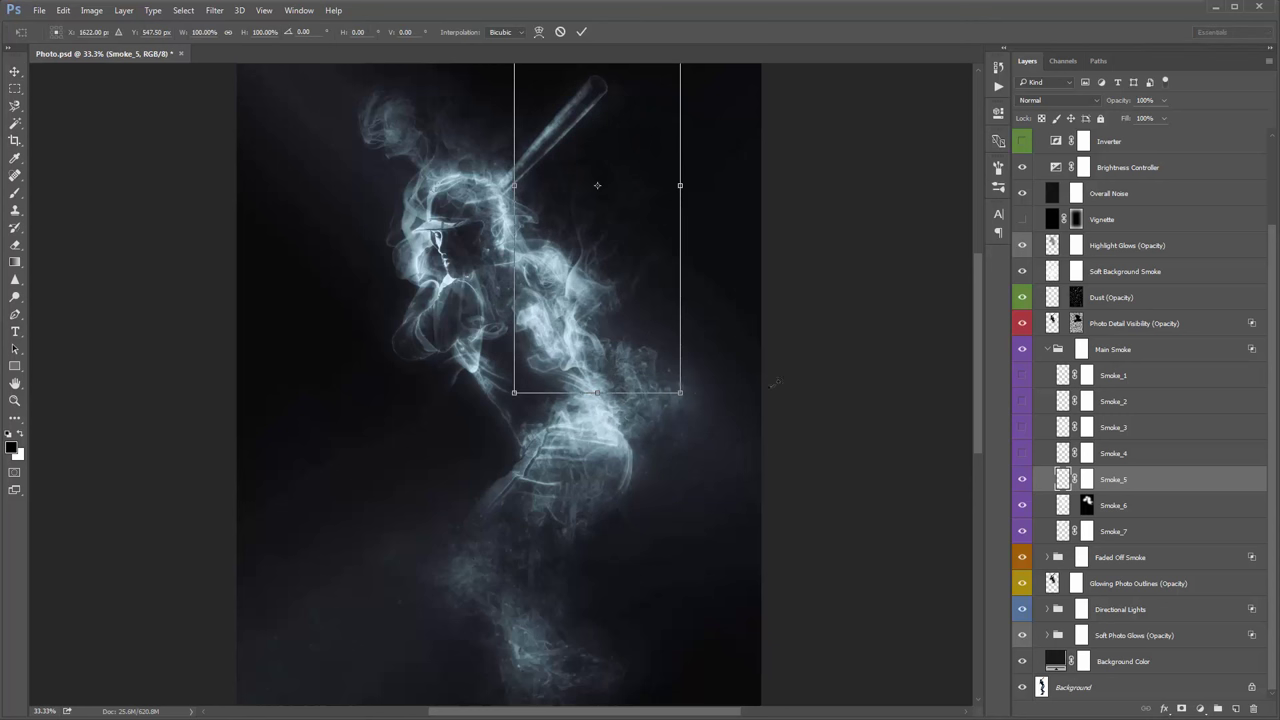
pyautogui.moveTo(797, 389); pyautogui.dragTo(795, 303)
pyautogui.press('Return')
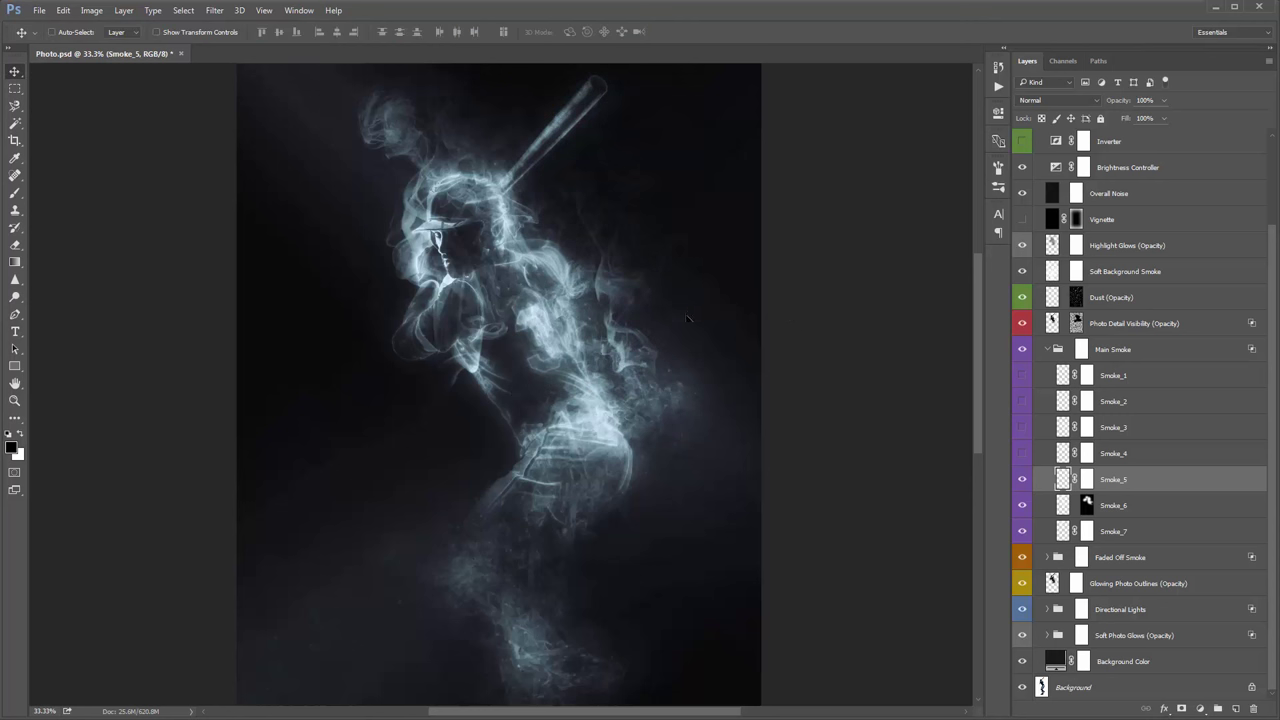
pyautogui.moveTo(644, 287); pyautogui.dragTo(660, 331)
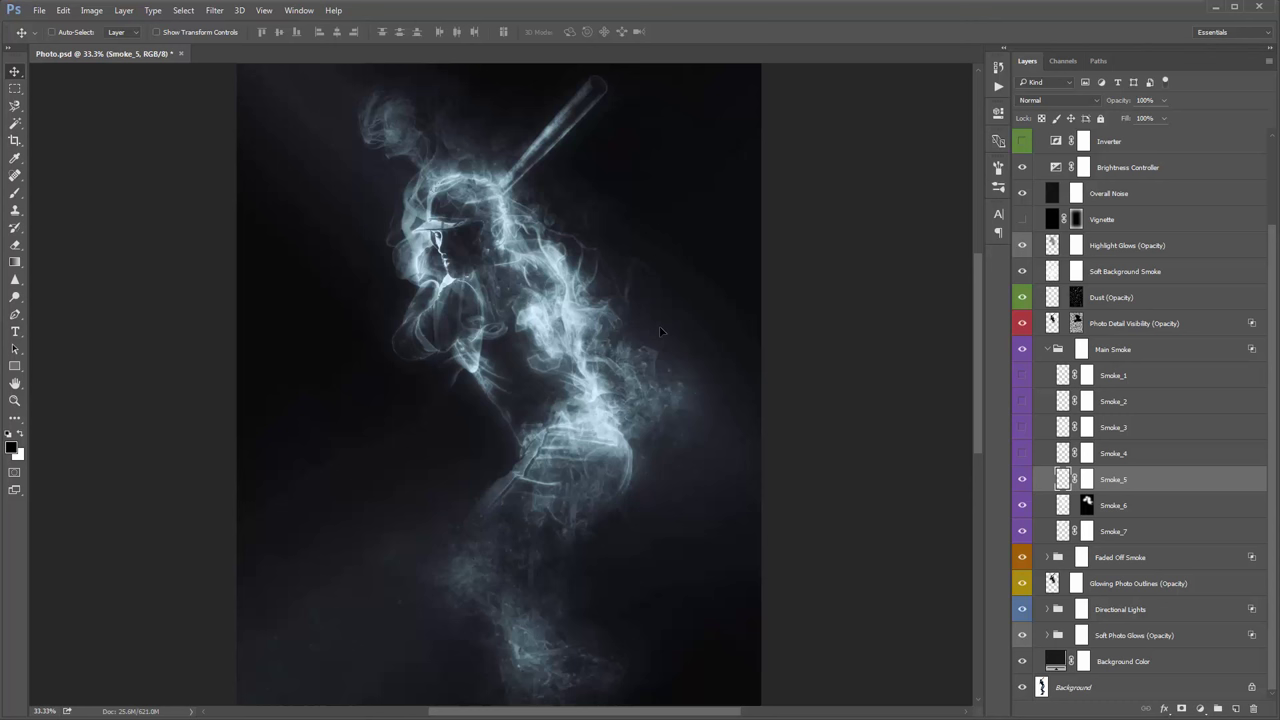
# Step: Duplicate Smoke_5, flip the copy horizontally, and move it left toward the head
pyautogui.hotkey('ctrl', 'j')
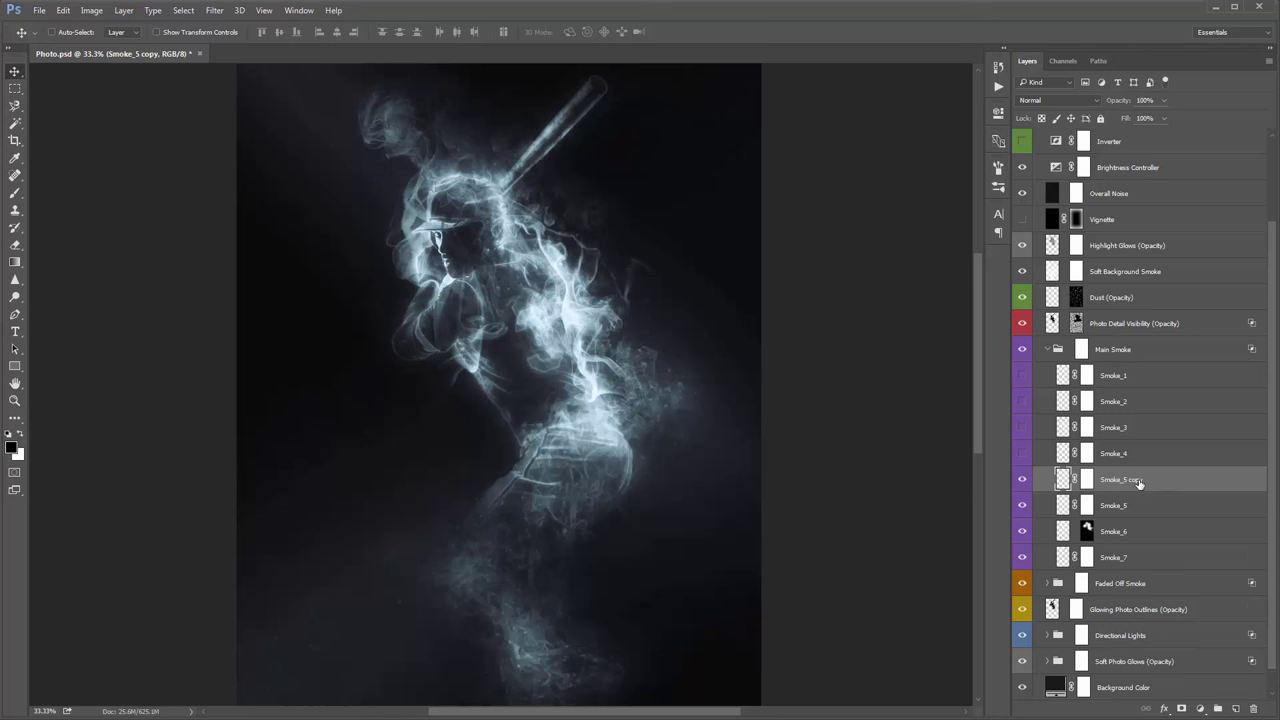
pyautogui.moveTo(683, 342); pyautogui.dragTo(760, 323)
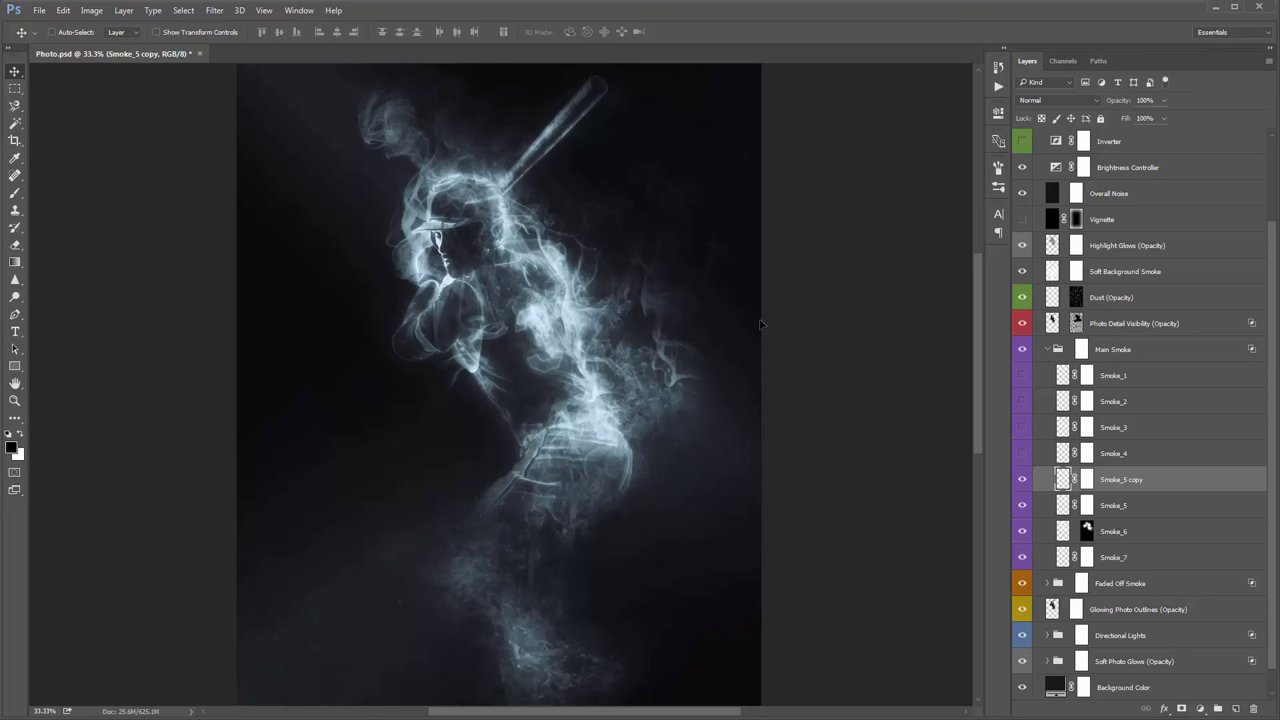
pyautogui.moveTo(655, 277); pyautogui.dragTo(665, 238)
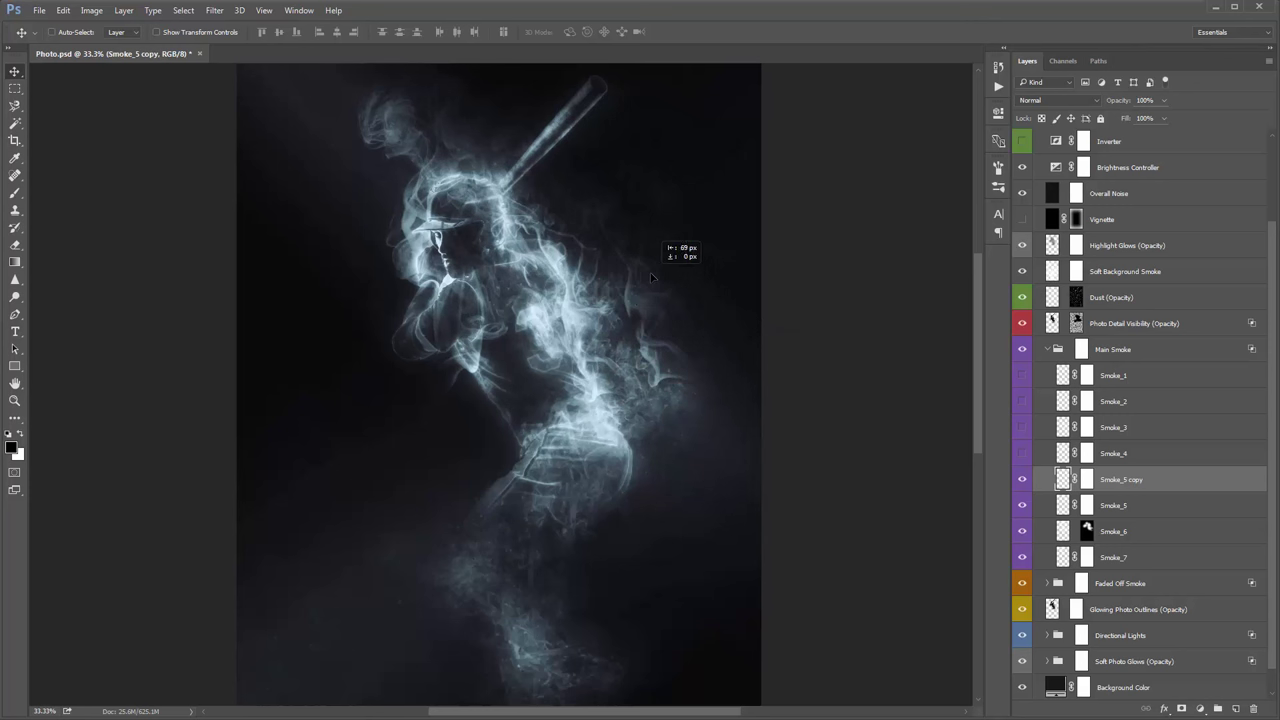
pyautogui.click(63, 10)
pyautogui.moveTo(151, 318)
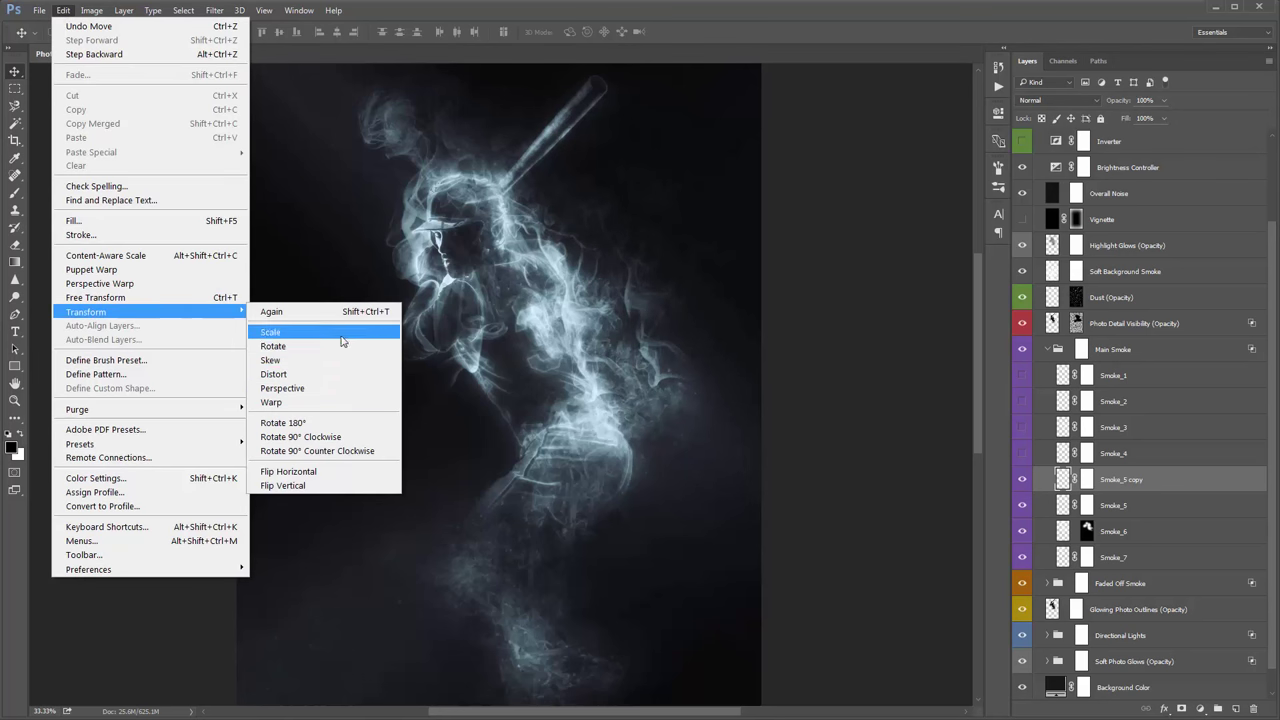
pyautogui.click(340, 474)
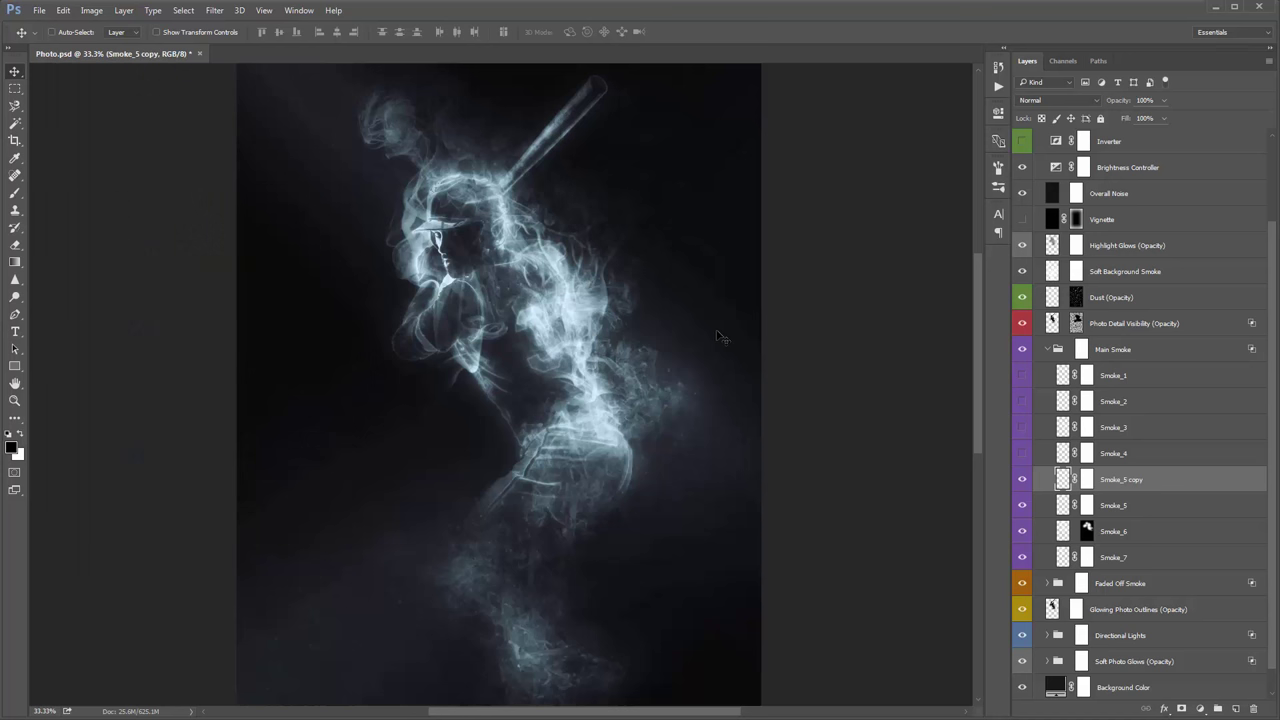
pyautogui.moveTo(634, 304); pyautogui.dragTo(514, 297)
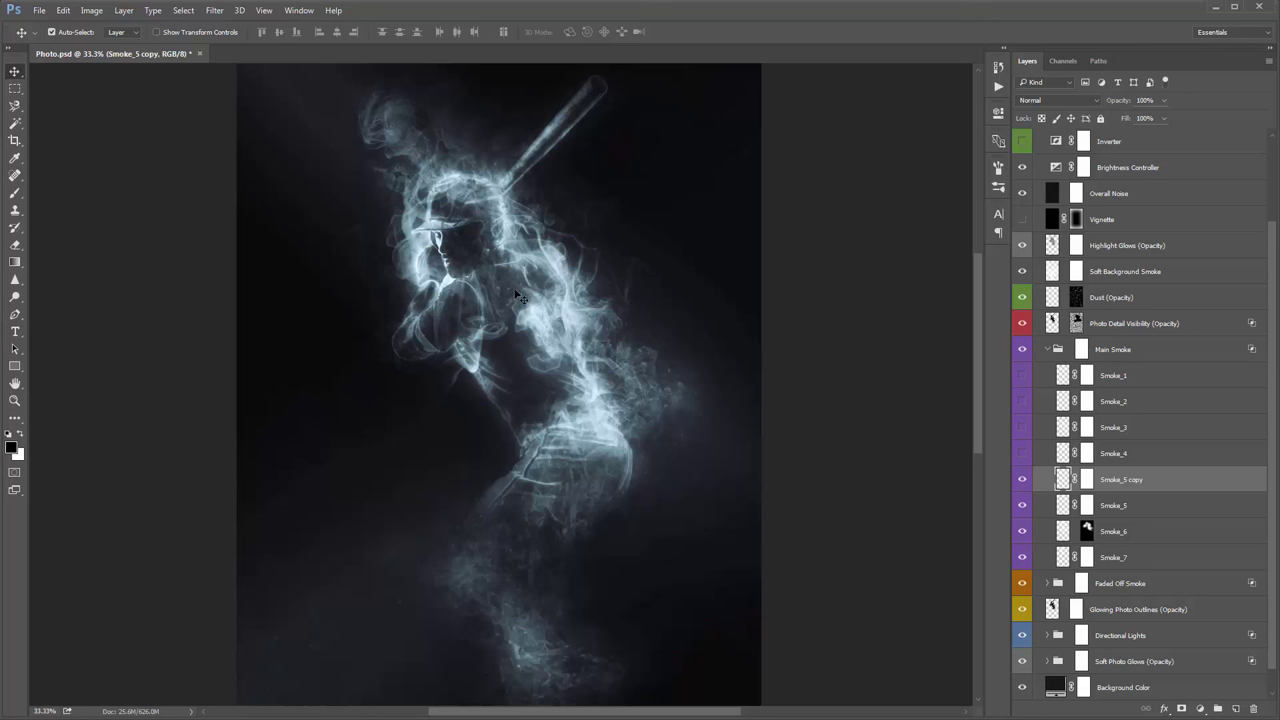
# Step: Scale the copy to about 84%, rotate it slightly, and fit it around the head
pyautogui.hotkey('ctrl', 't')
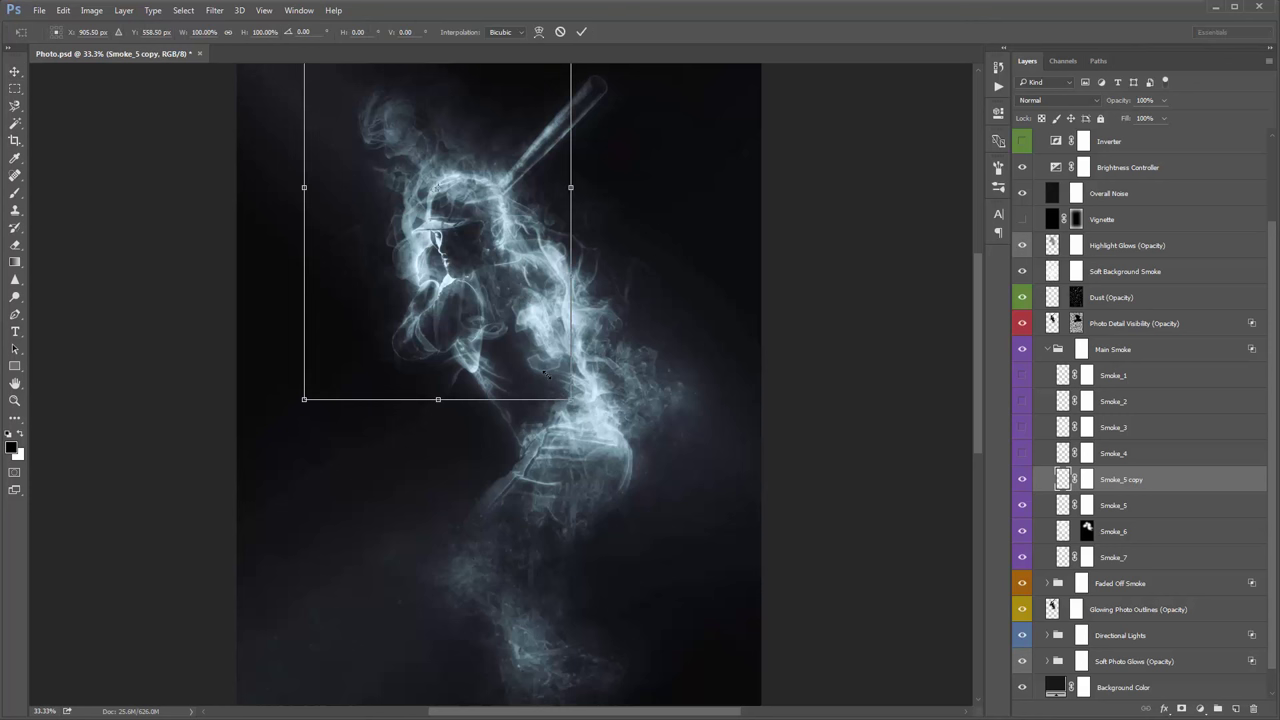
pyautogui.moveTo(570, 399); pyautogui.dragTo(550, 370)
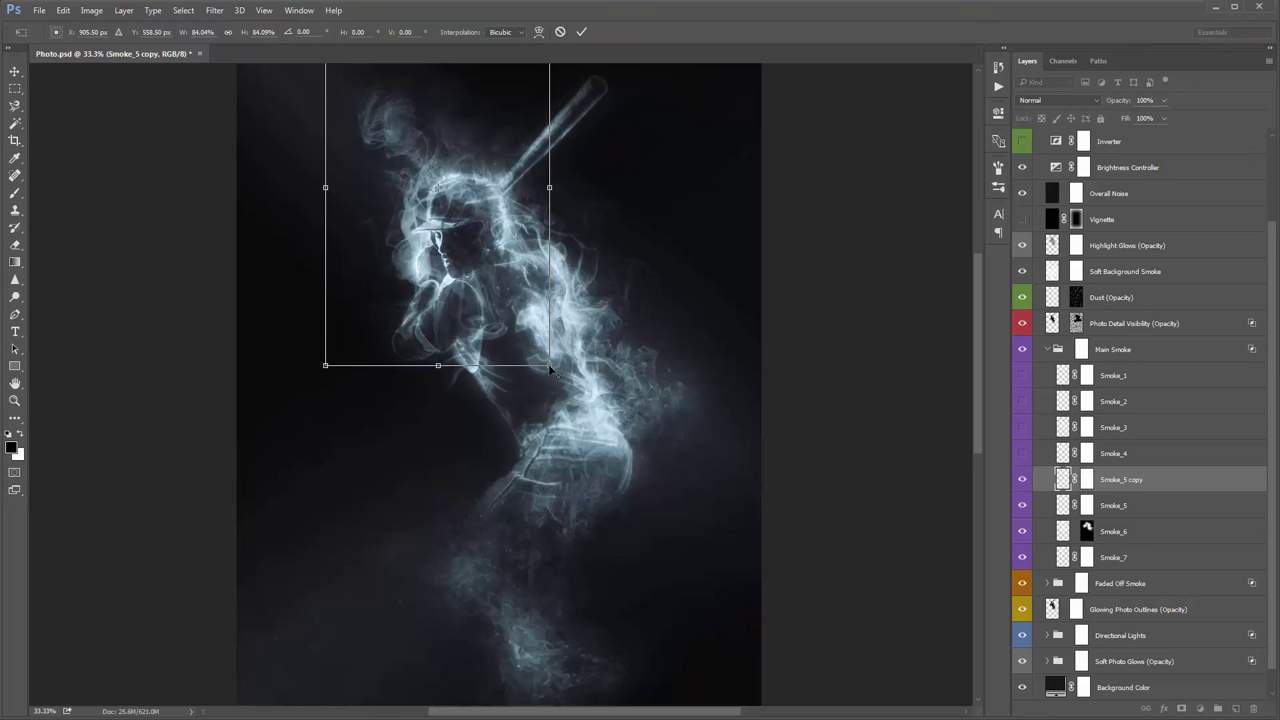
pyautogui.press('Return')
pyautogui.moveTo(486, 293); pyautogui.dragTo(488, 294)
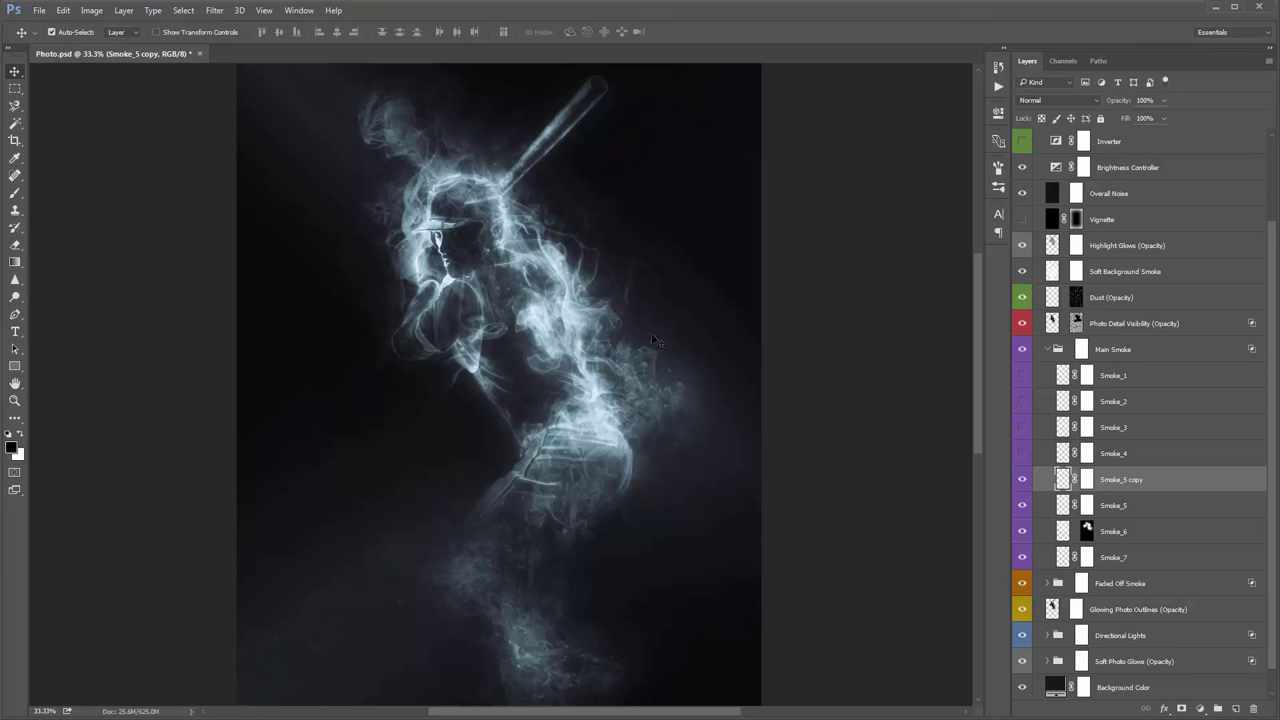
pyautogui.hotkey('ctrl', 't')
pyautogui.moveTo(697, 328); pyautogui.dragTo(672, 265)
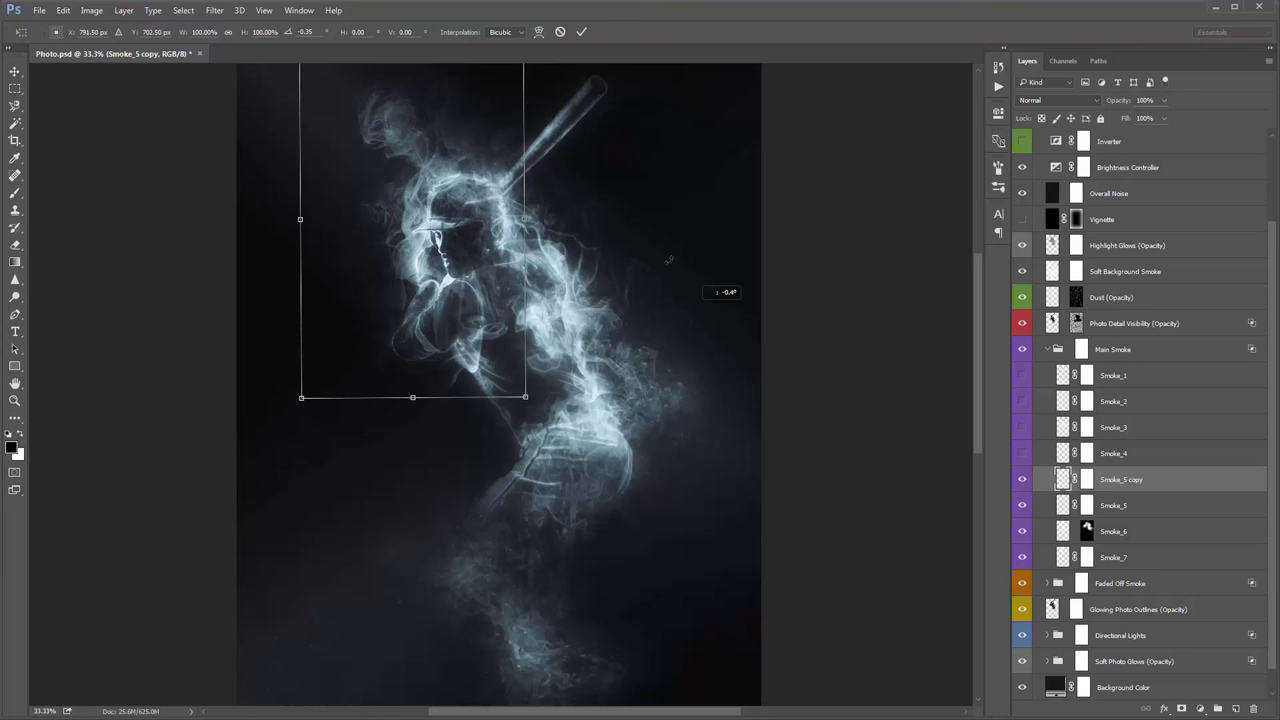
pyautogui.press('Return')
pyautogui.moveTo(585, 293); pyautogui.dragTo(586, 289)
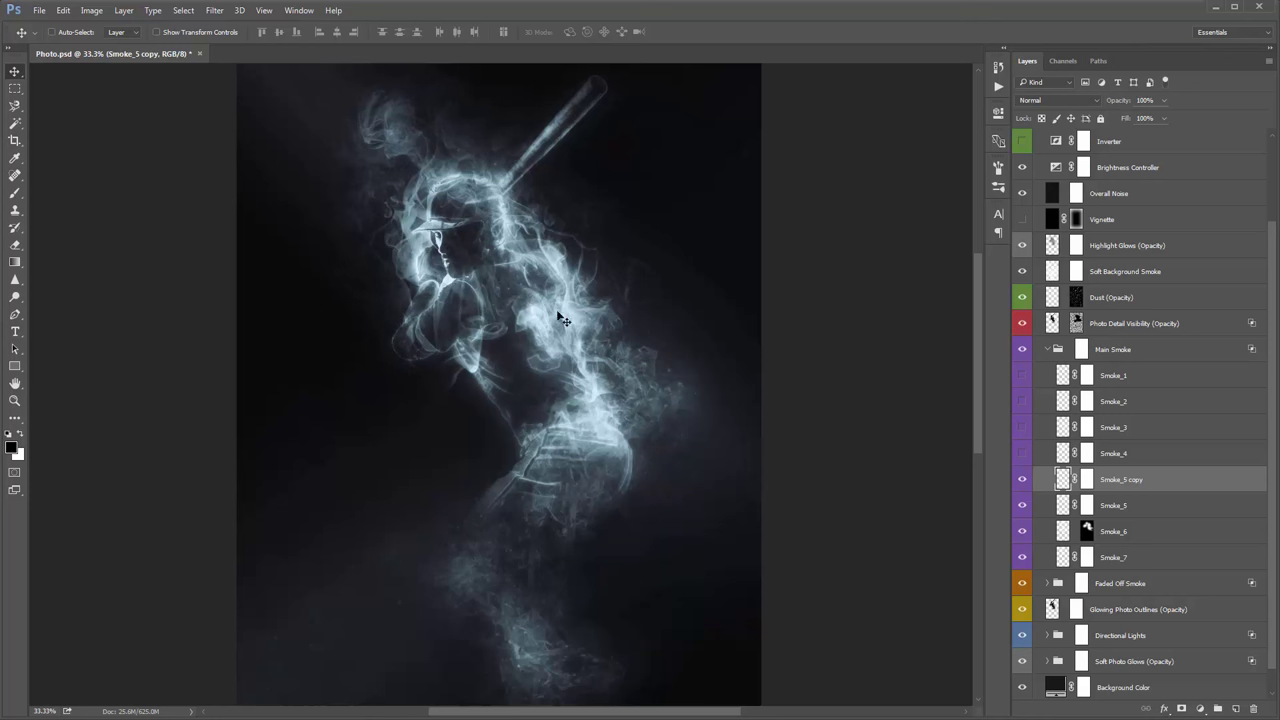
# Step: Target Smoke_5 copy's layer mask with a 300-size brush
pyautogui.click(1087, 480)
pyautogui.press('b')
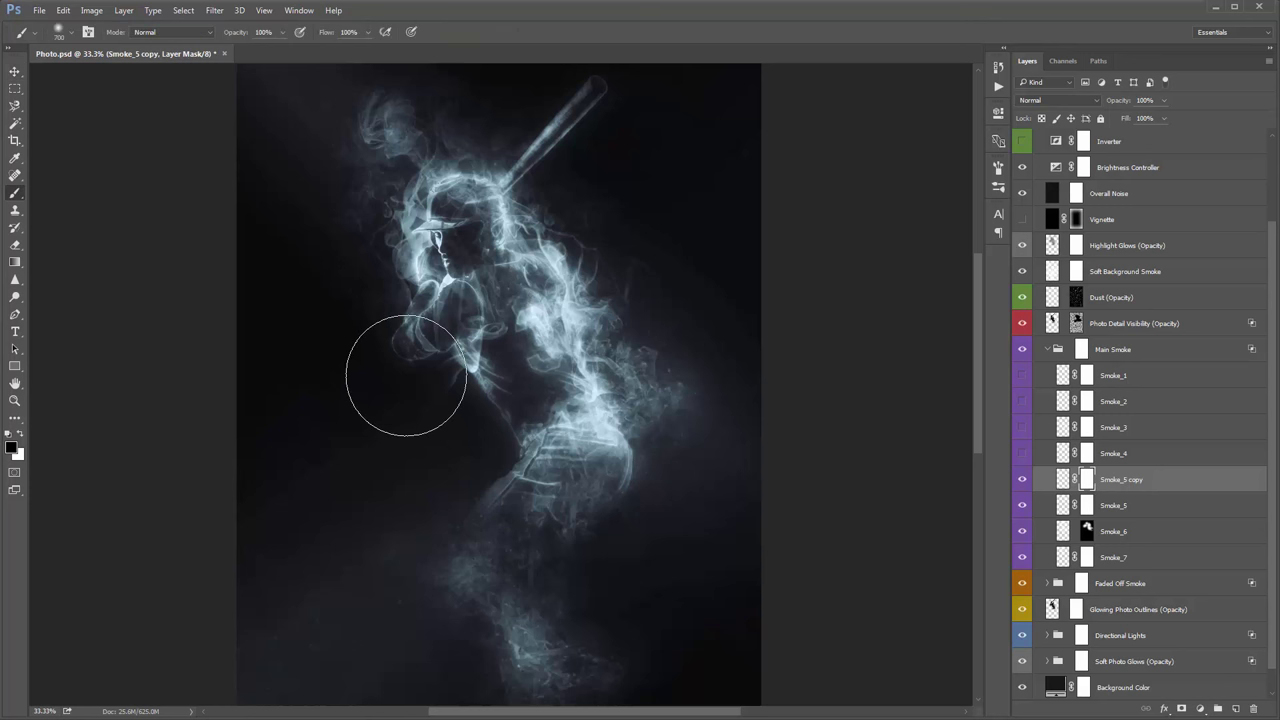
pyautogui.press('[')
pyautogui.press('[')
pyautogui.press('[')
pyautogui.press('[')
# Step: Duplicate it as Smoke_5 copy 2 and move both copies down and right
pyautogui.hotkey('ctrl', 'j')
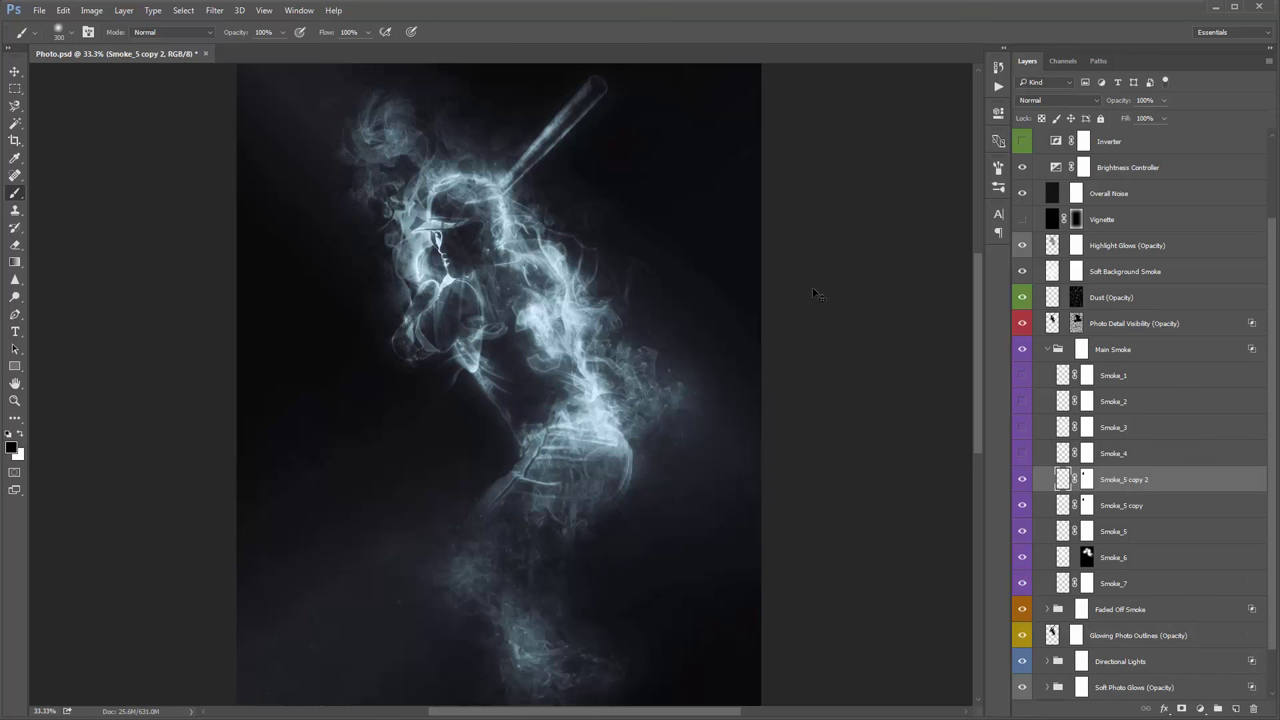
pyautogui.press('v')
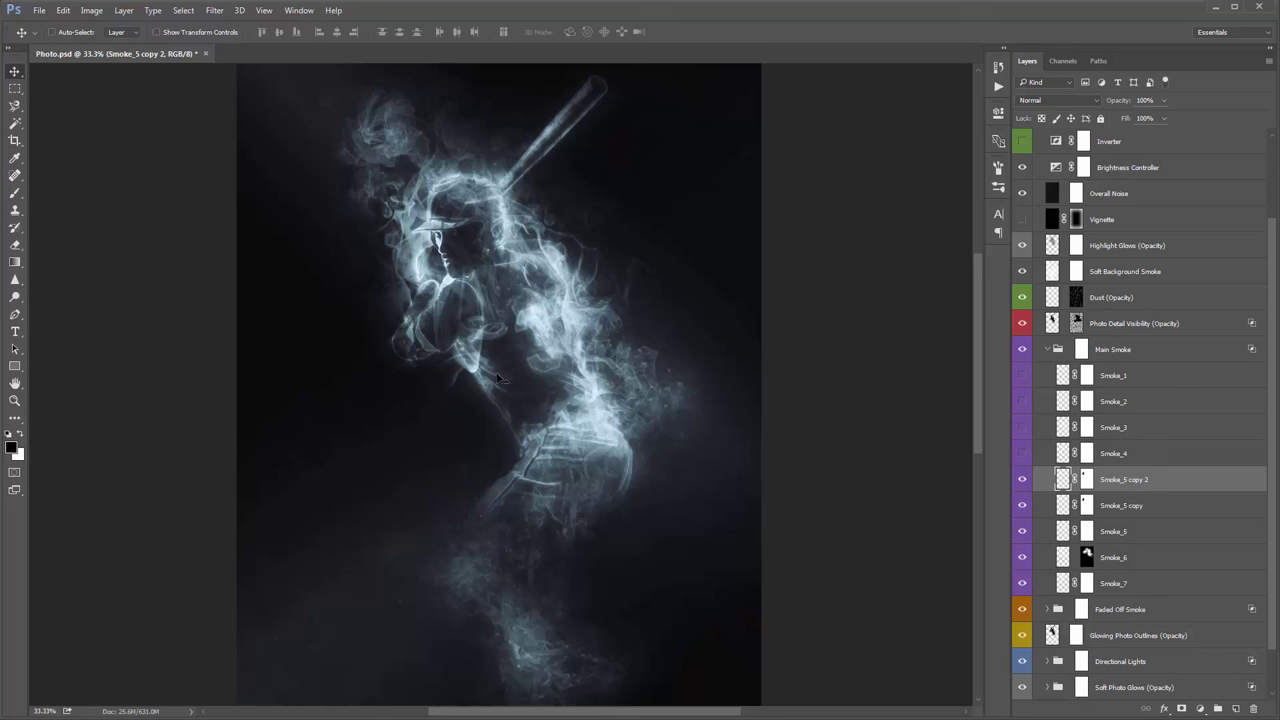
pyautogui.keyDown('shift'); pyautogui.click(1131, 507); pyautogui.keyUp('shift')
pyautogui.moveTo(779, 377); pyautogui.dragTo(876, 469)
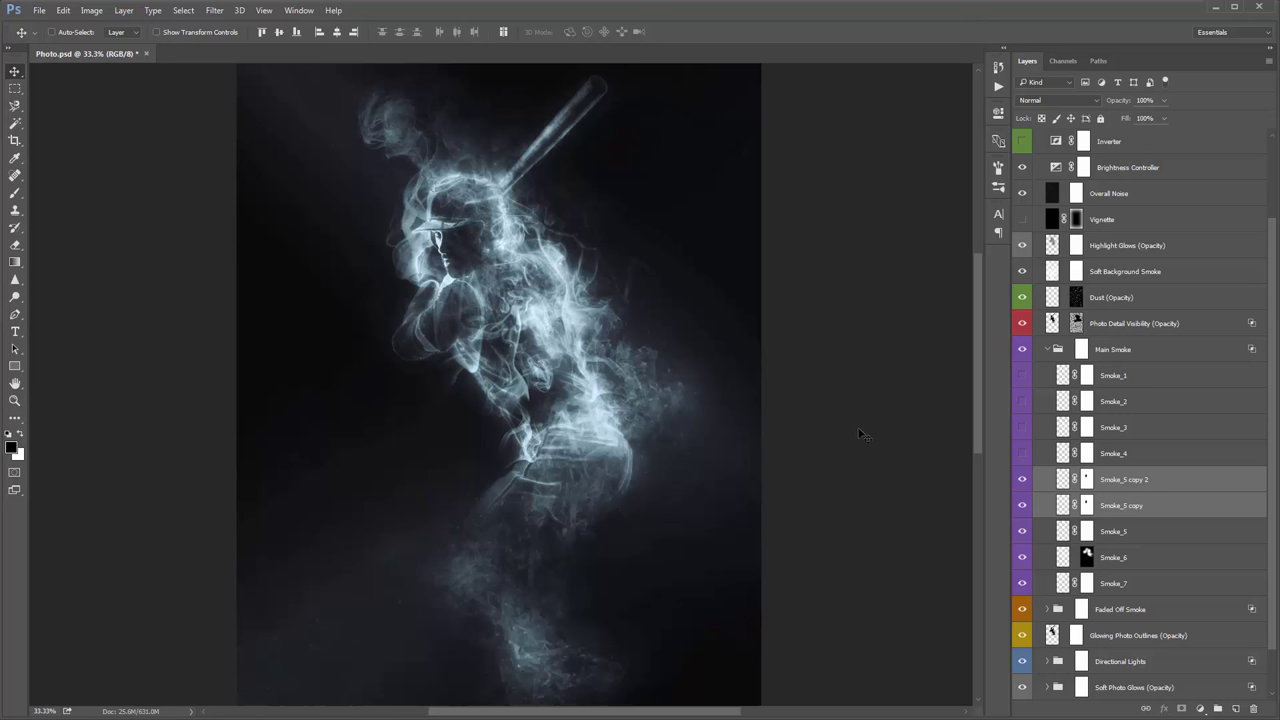
# Step: Show Smoke_4 and position its smoke around the figure
pyautogui.click(1105, 462)
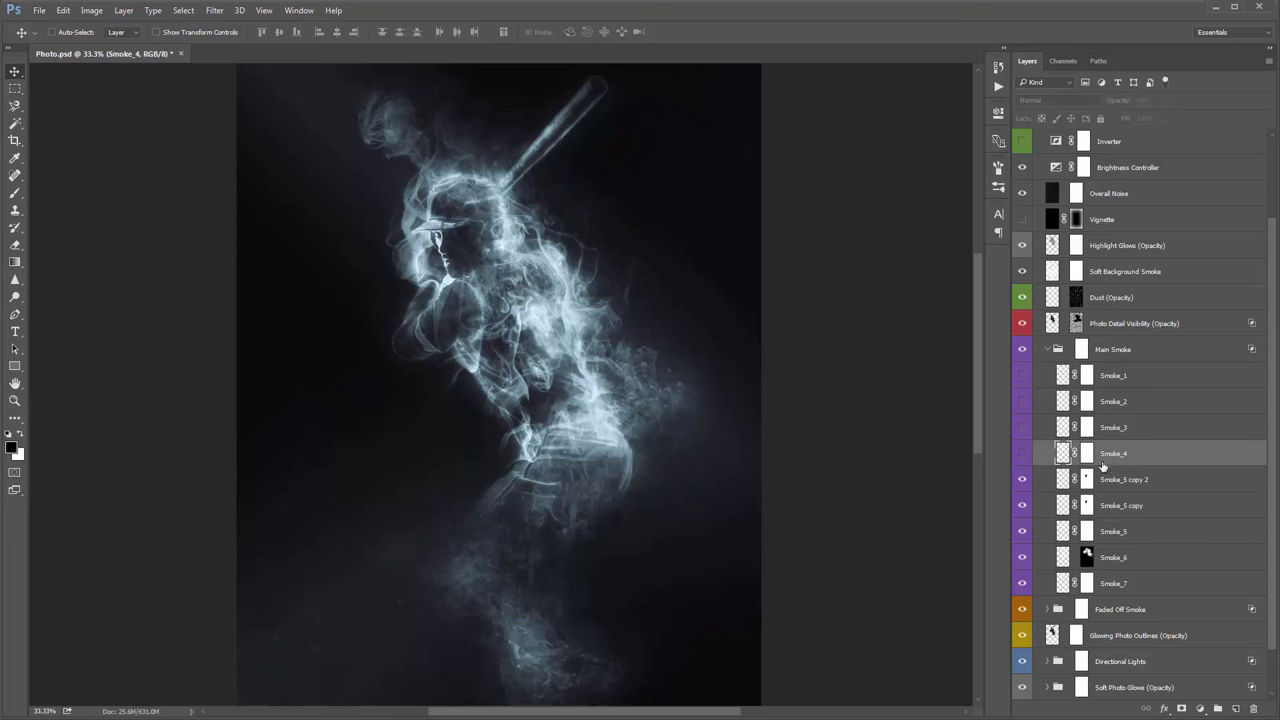
pyautogui.click(1022, 454)
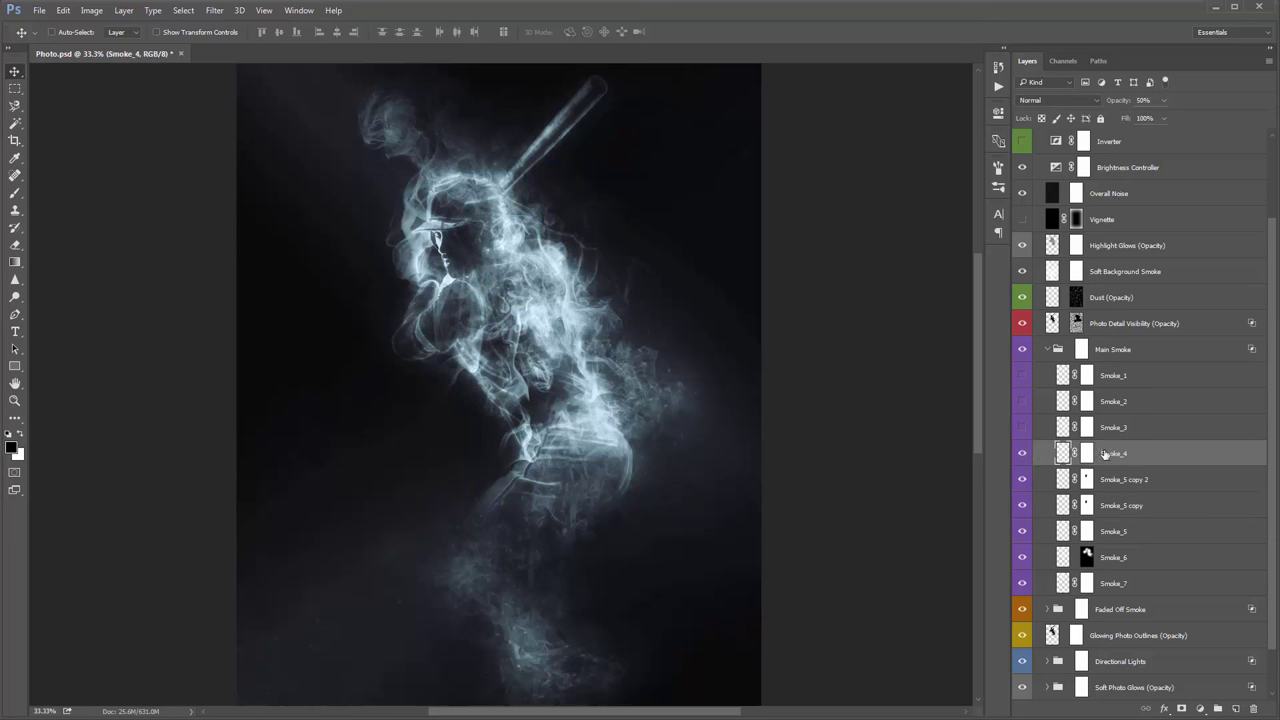
pyautogui.moveTo(530, 245); pyautogui.dragTo(399, 154)
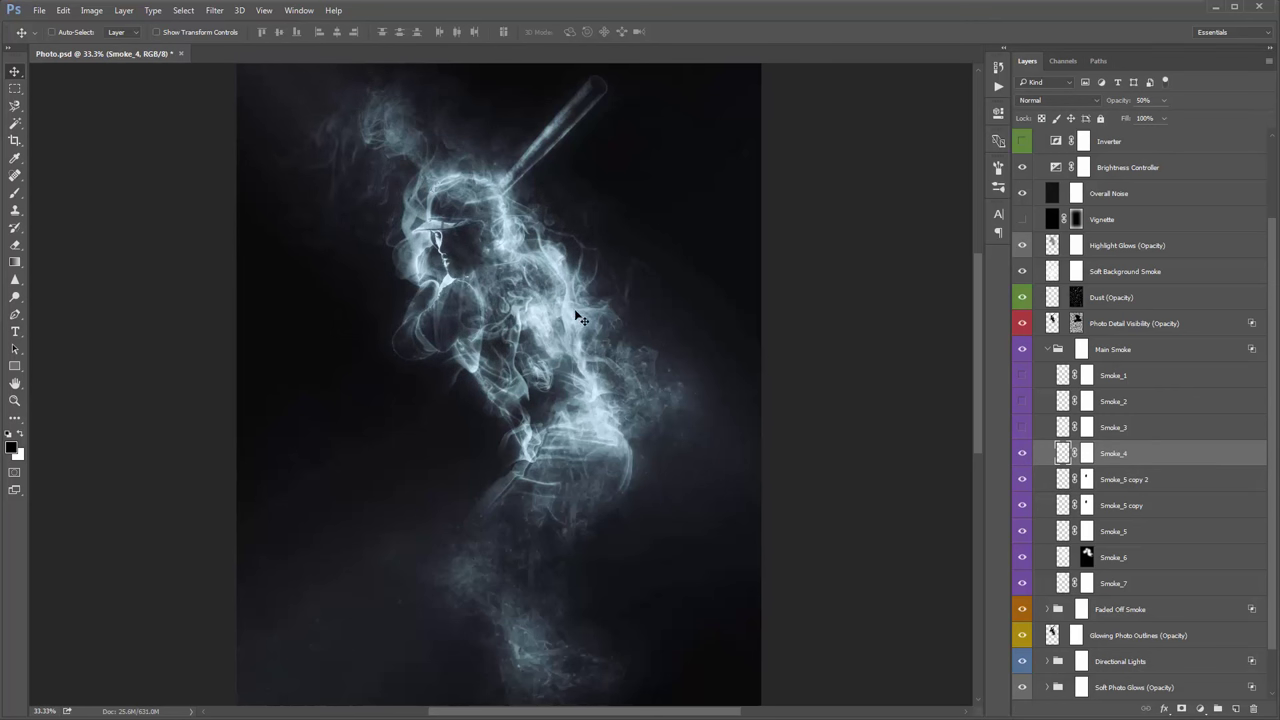
pyautogui.moveTo(551, 331); pyautogui.dragTo(658, 297)
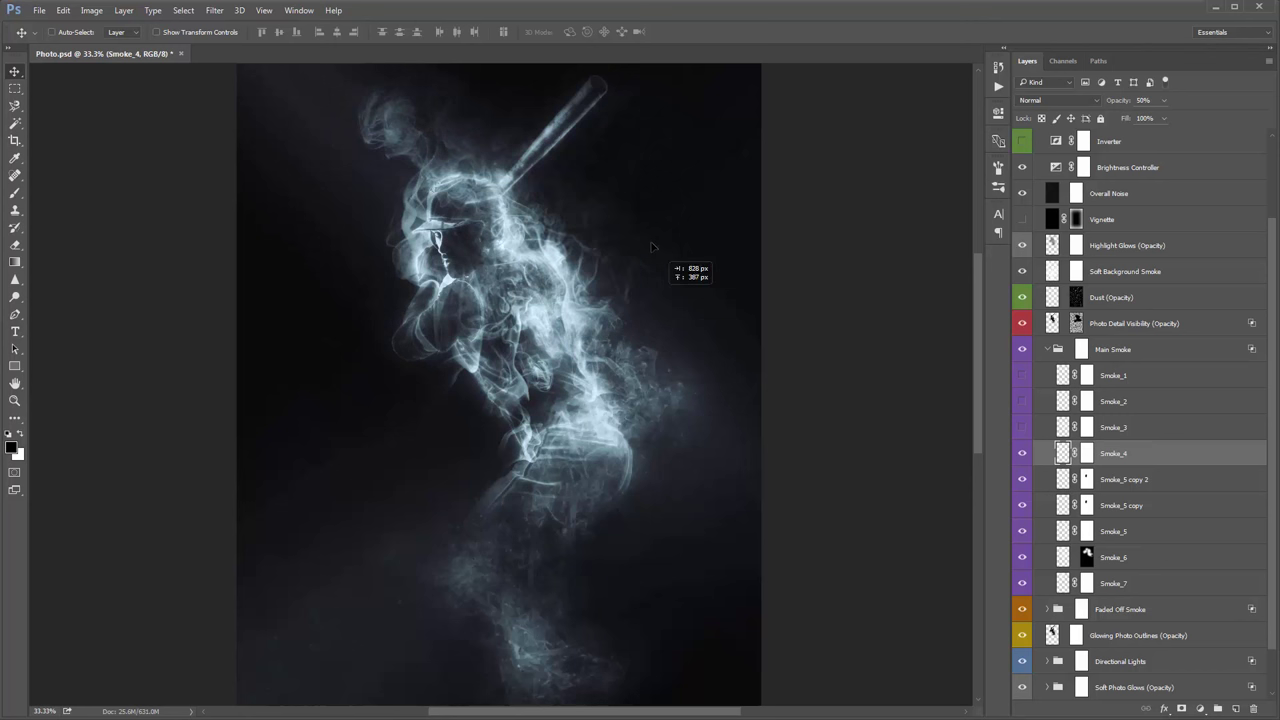
pyautogui.moveTo(651, 247); pyautogui.dragTo(693, 399)
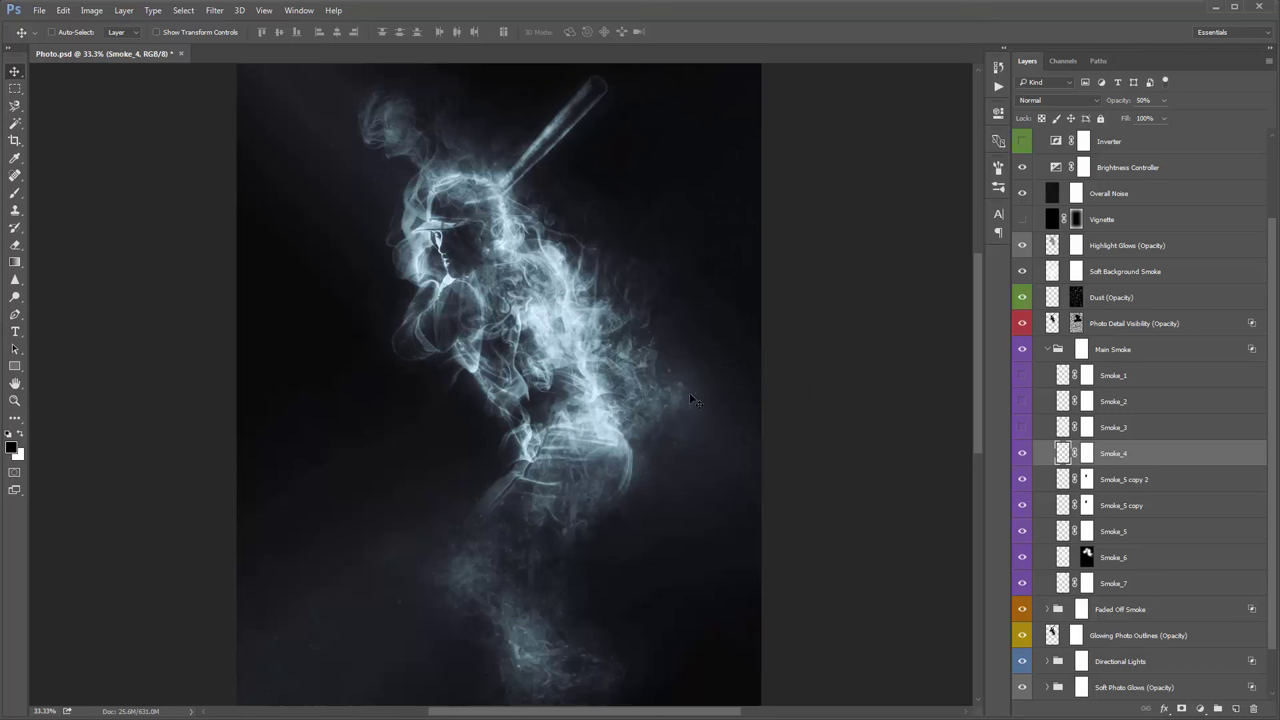
# Step: Paint out Smoke_4 near the figure on its mask, set 43% opacity, and duplicate it
pyautogui.click(1087, 453)
pyautogui.press('b')
pyautogui.moveTo(592, 380)
pyautogui.mouseDown()
pyautogui.moveTo(562, 344)
pyautogui.moveTo(564, 377)
pyautogui.moveTo(517, 313)
pyautogui.moveTo(548, 372)
pyautogui.mouseUp()
pyautogui.press('v')
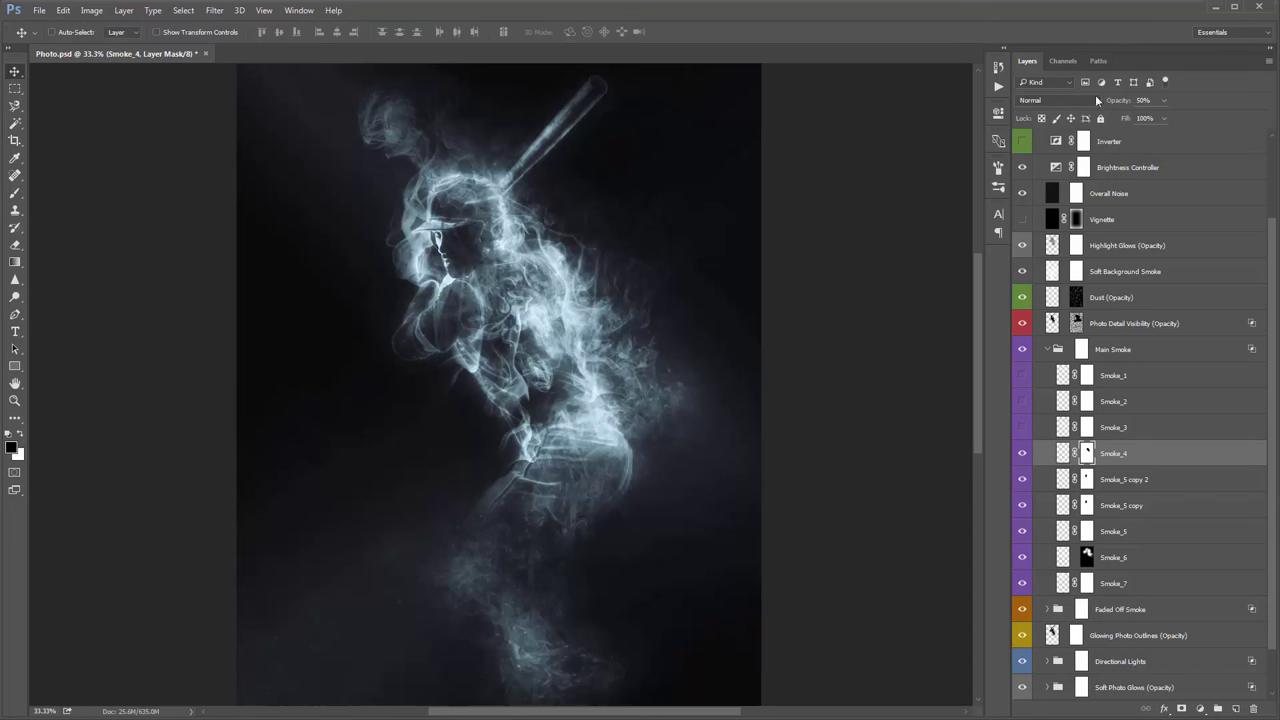
pyautogui.moveTo(1120, 104); pyautogui.dragTo(1113, 104)
pyautogui.hotkey('ctrl', '-')
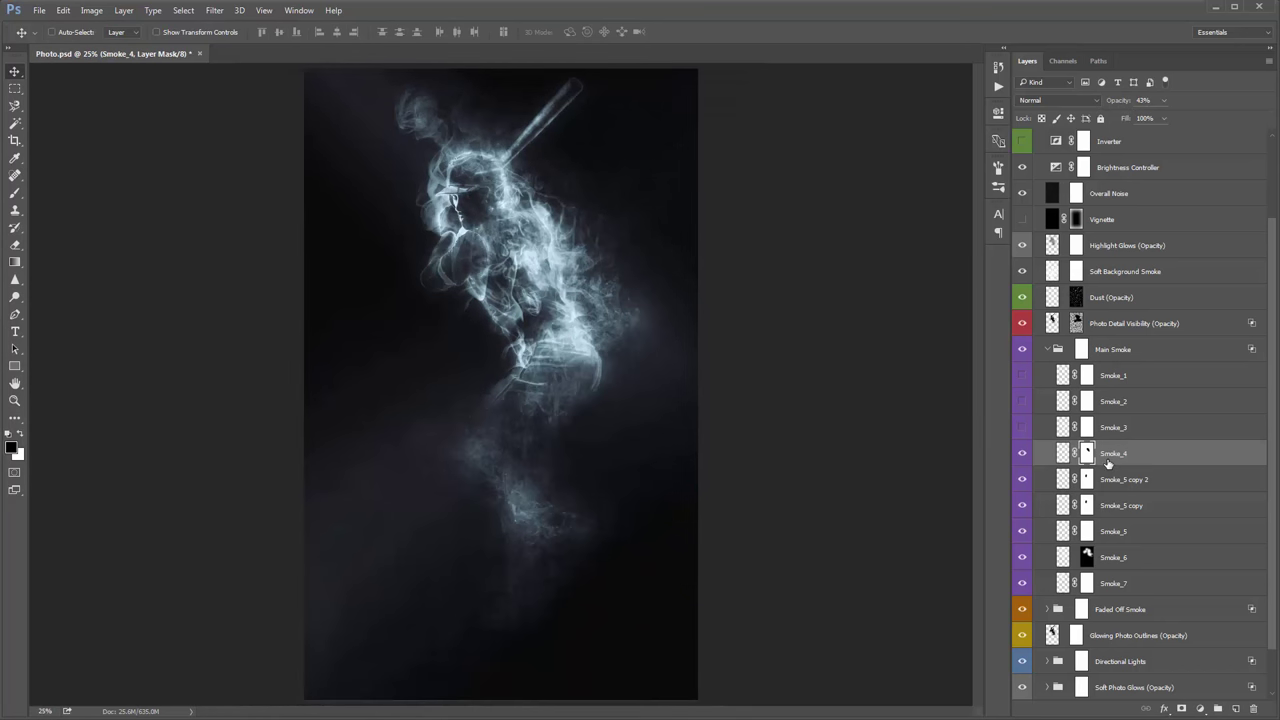
pyautogui.hotkey('ctrl', 'j')
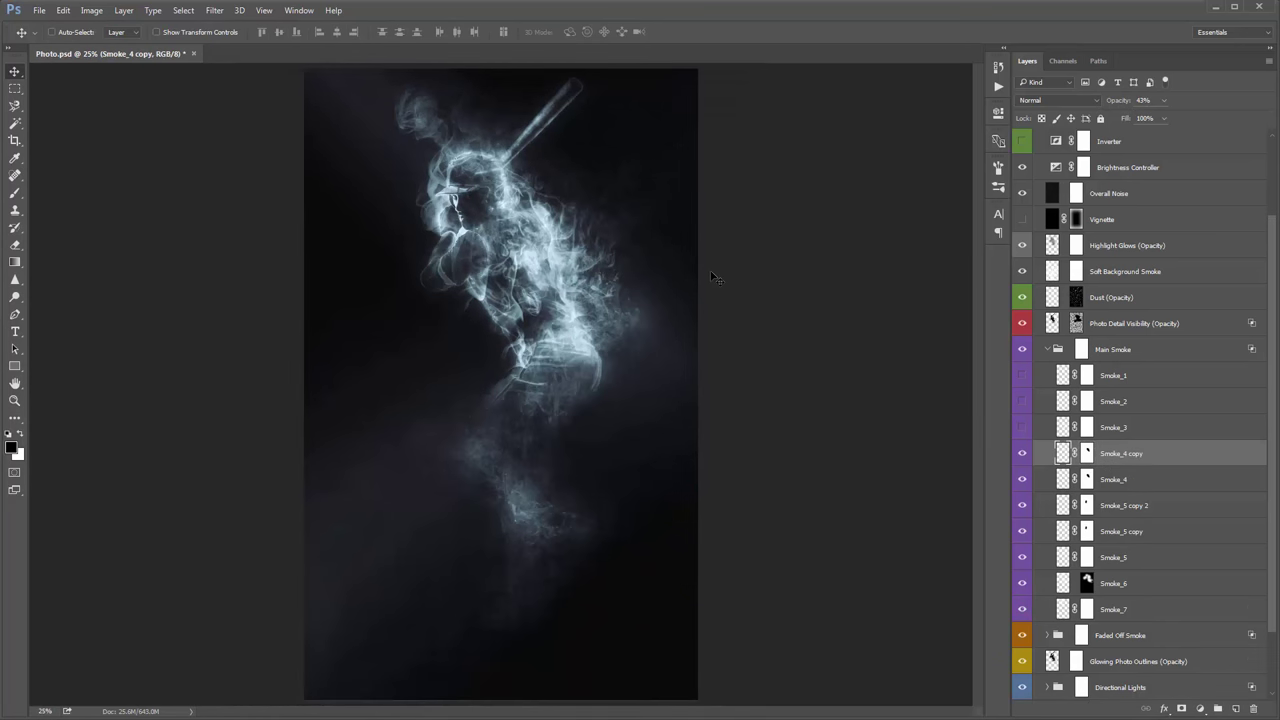
# Step: Move the Smoke_4 copy smoke up and left and enlarge it from a corner
pyautogui.moveTo(590, 280); pyautogui.dragTo(470, 105)
pyautogui.hotkey('ctrl', 't')
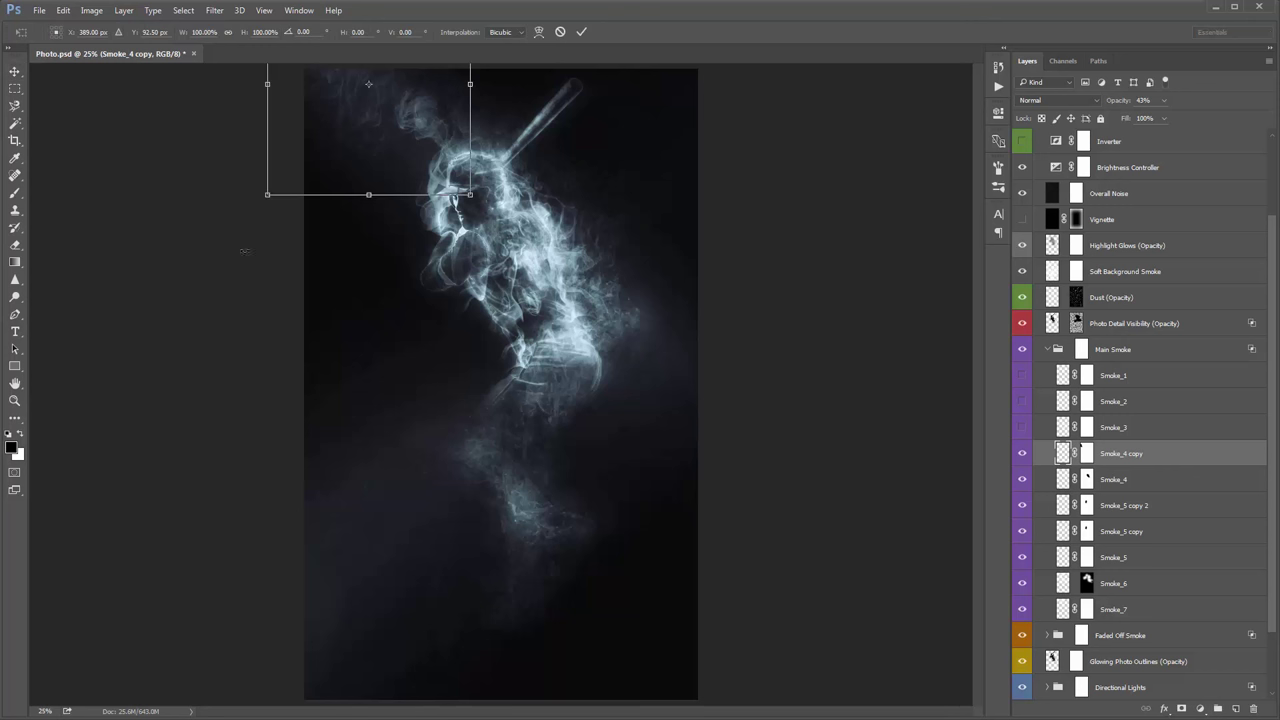
pyautogui.press('Return')
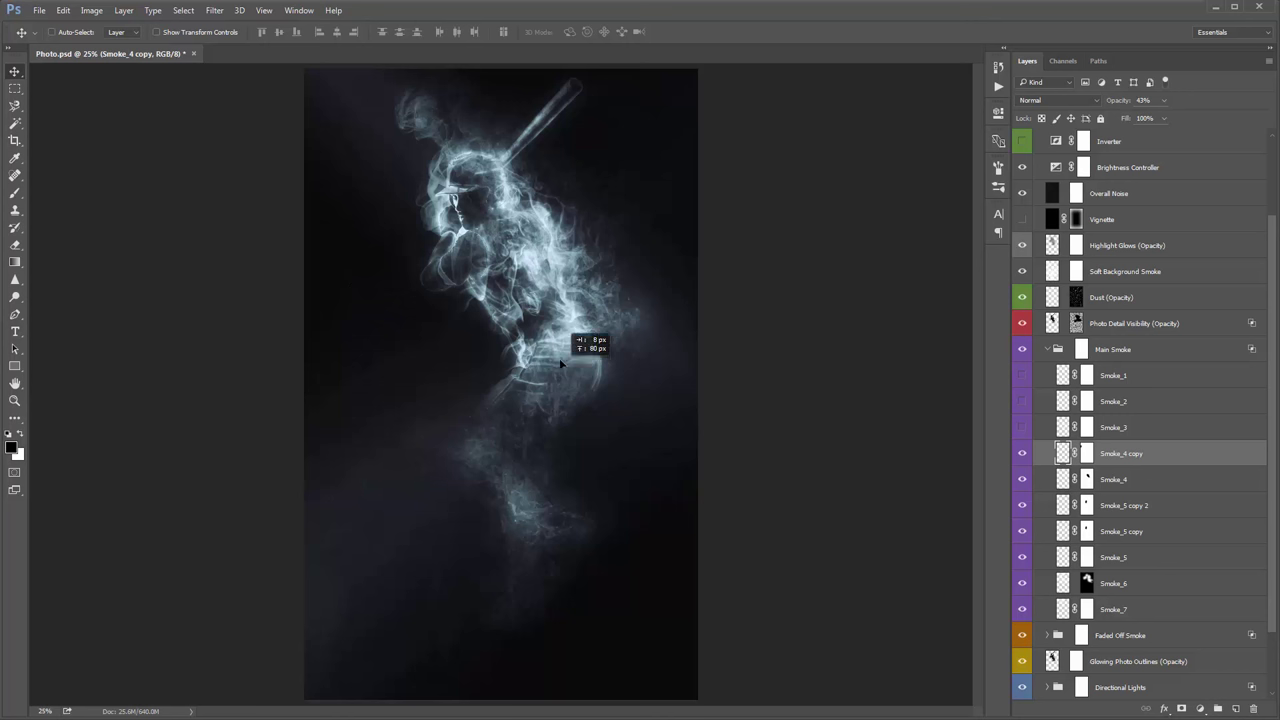
pyautogui.moveTo(565, 287); pyautogui.dragTo(552, 209)
pyautogui.hotkey('ctrl', 't')
pyautogui.moveTo(455, 205); pyautogui.dragTo(530, 252)
pyautogui.press('Return')
# Step: Nudge Smoke_4 copy slightly and fade it to 26% opacity
pyautogui.hotkey('ctrl', 't')
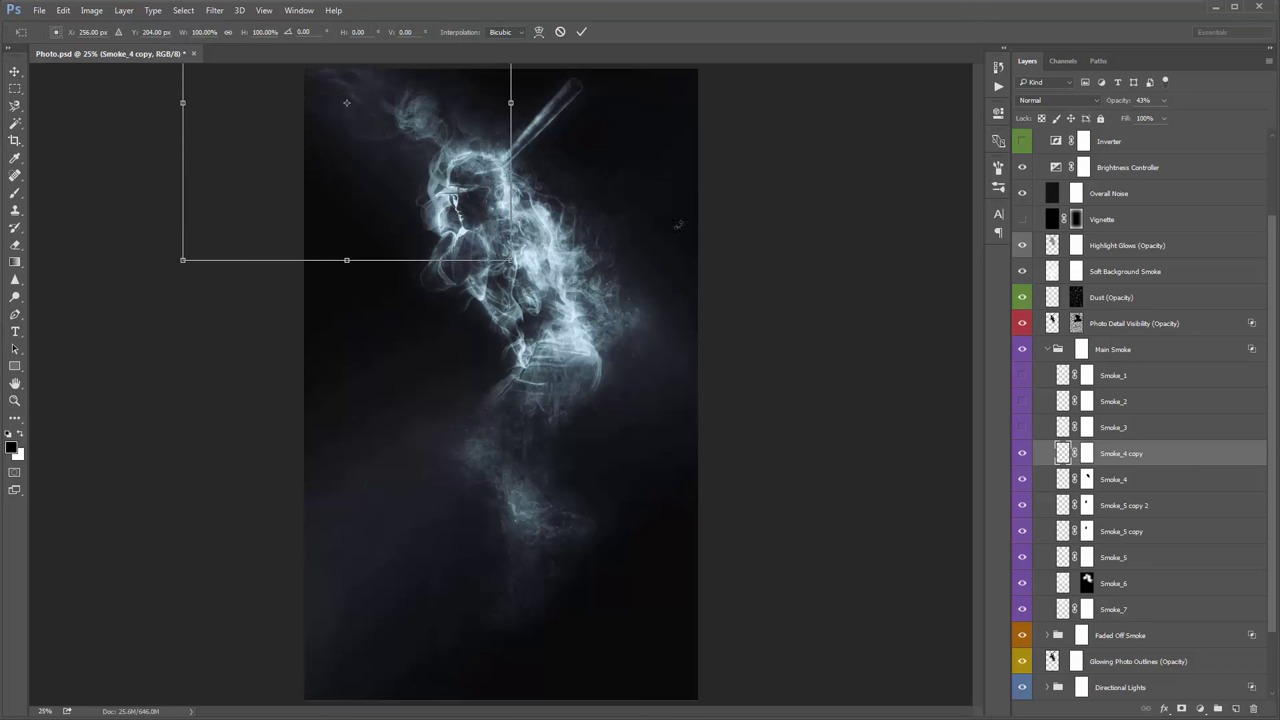
pyautogui.press('Return')
pyautogui.moveTo(623, 271); pyautogui.dragTo(614, 252)
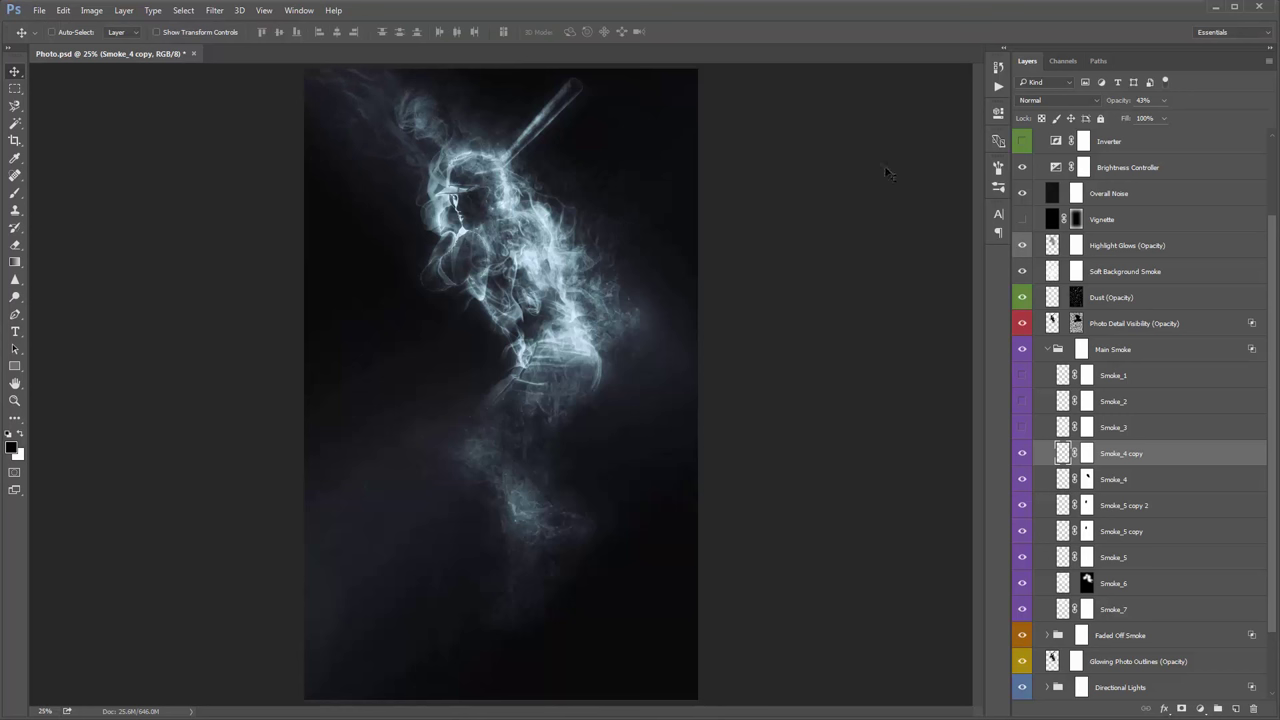
pyautogui.moveTo(1125, 100); pyautogui.dragTo(1110, 104)
pyautogui.moveTo(692, 136); pyautogui.dragTo(692, 136)
# Step: Zoom to 33.3% on the batter and switch on the Smoke_3 layer
pyautogui.keyDown('ctrl'); pyautogui.click(600, 227); pyautogui.keyUp('ctrl')
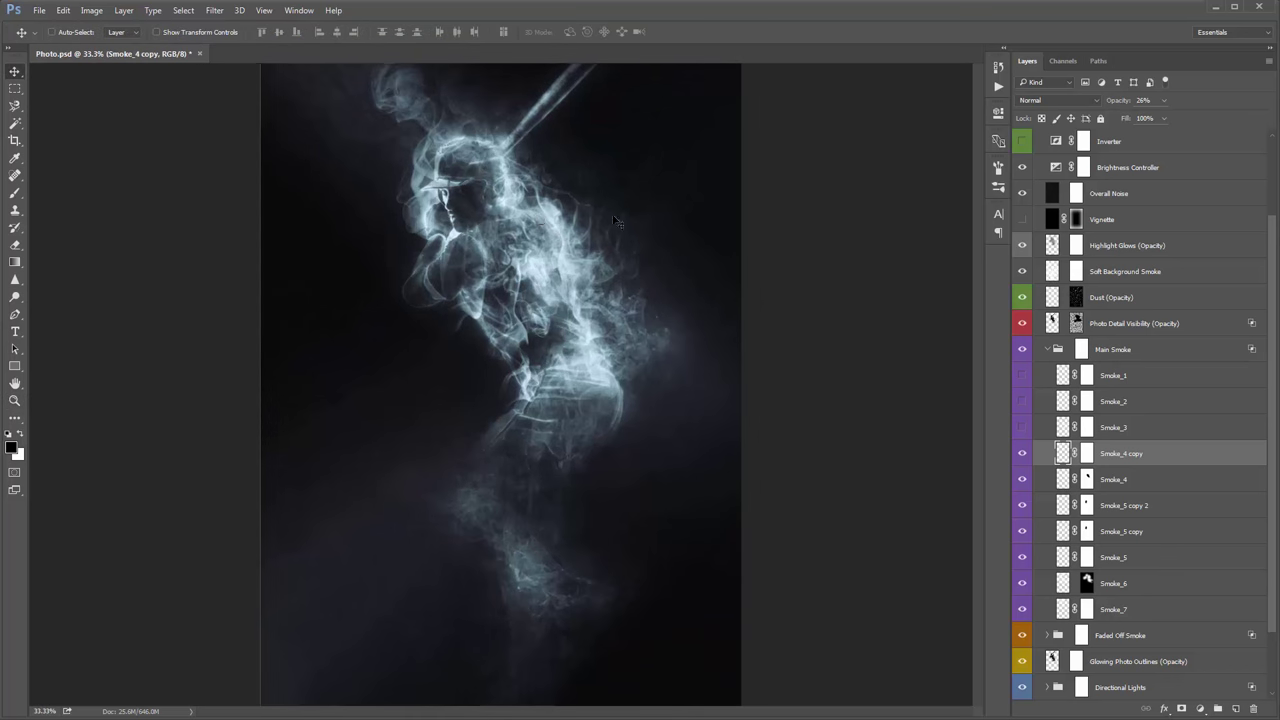
pyautogui.scroll(1, 617, 280)
pyautogui.moveTo(617, 277); pyautogui.dragTo(608, 194)
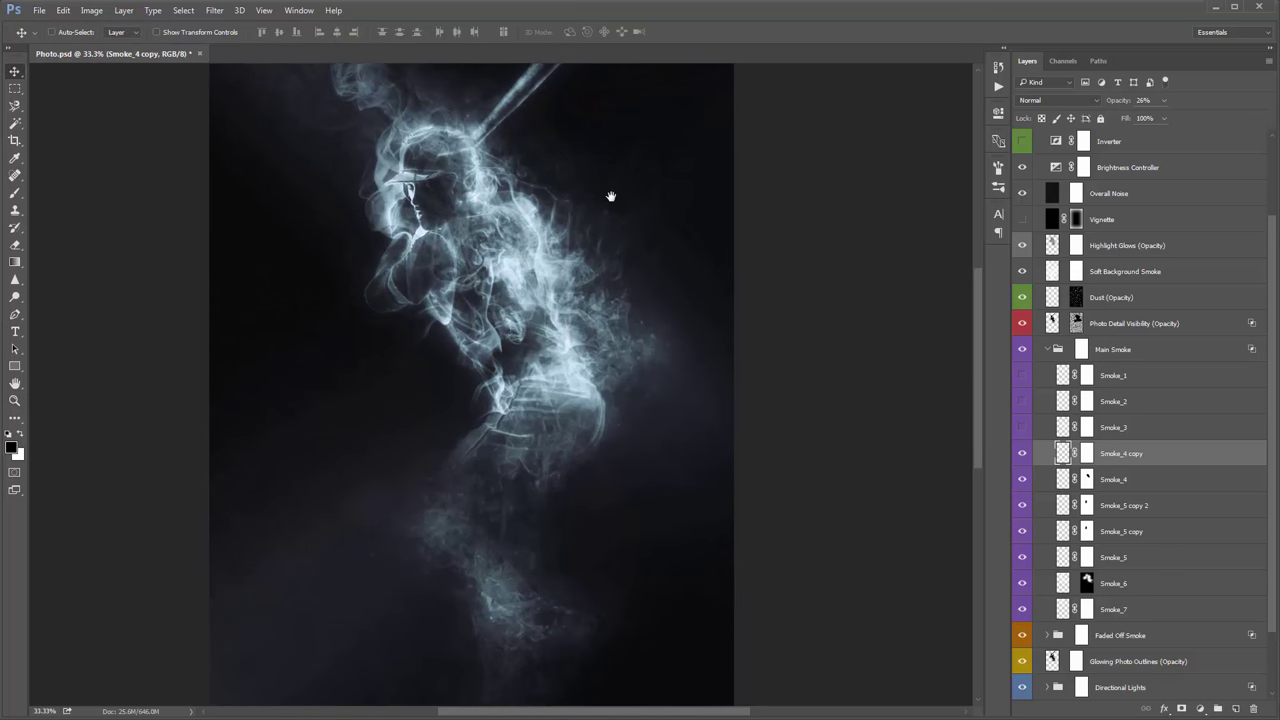
pyautogui.click(1022, 428)
# Step: Select Smoke_3, shift its smoke on the canvas, and flip it vertically
pyautogui.click(1115, 428)
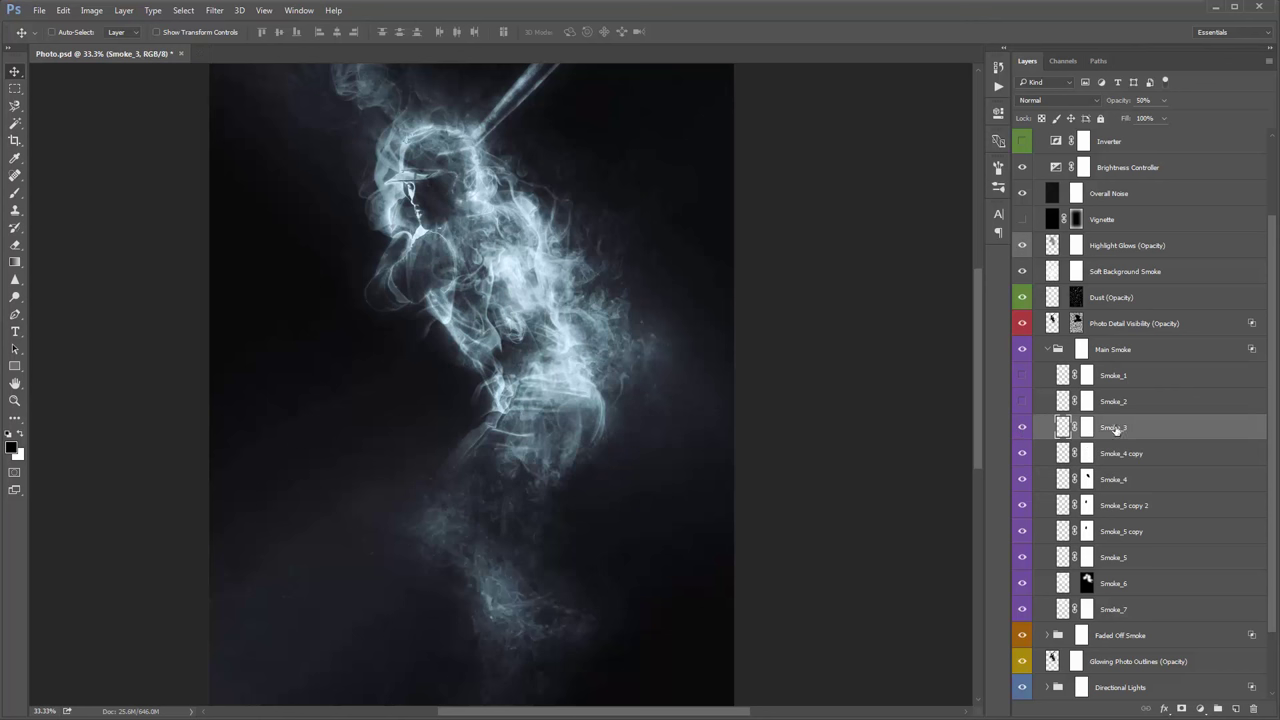
pyautogui.moveTo(632, 304); pyautogui.dragTo(600, 275)
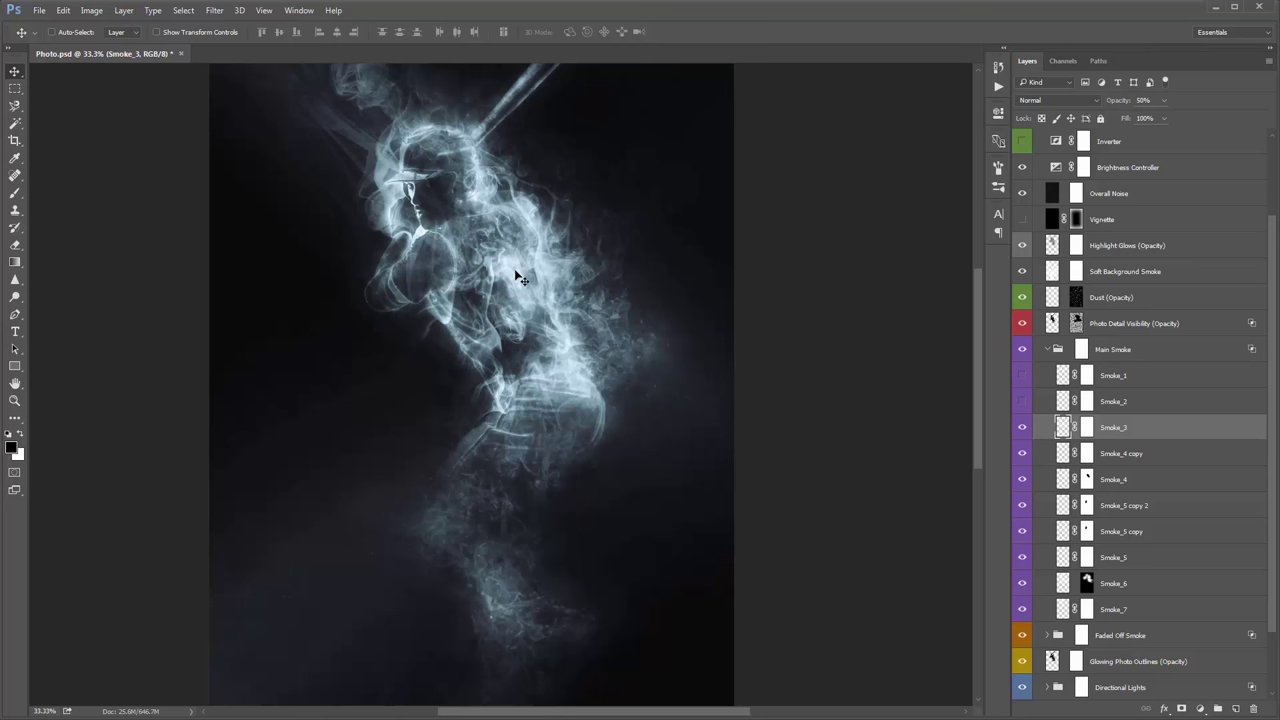
pyautogui.moveTo(655, 400); pyautogui.dragTo(777, 323)
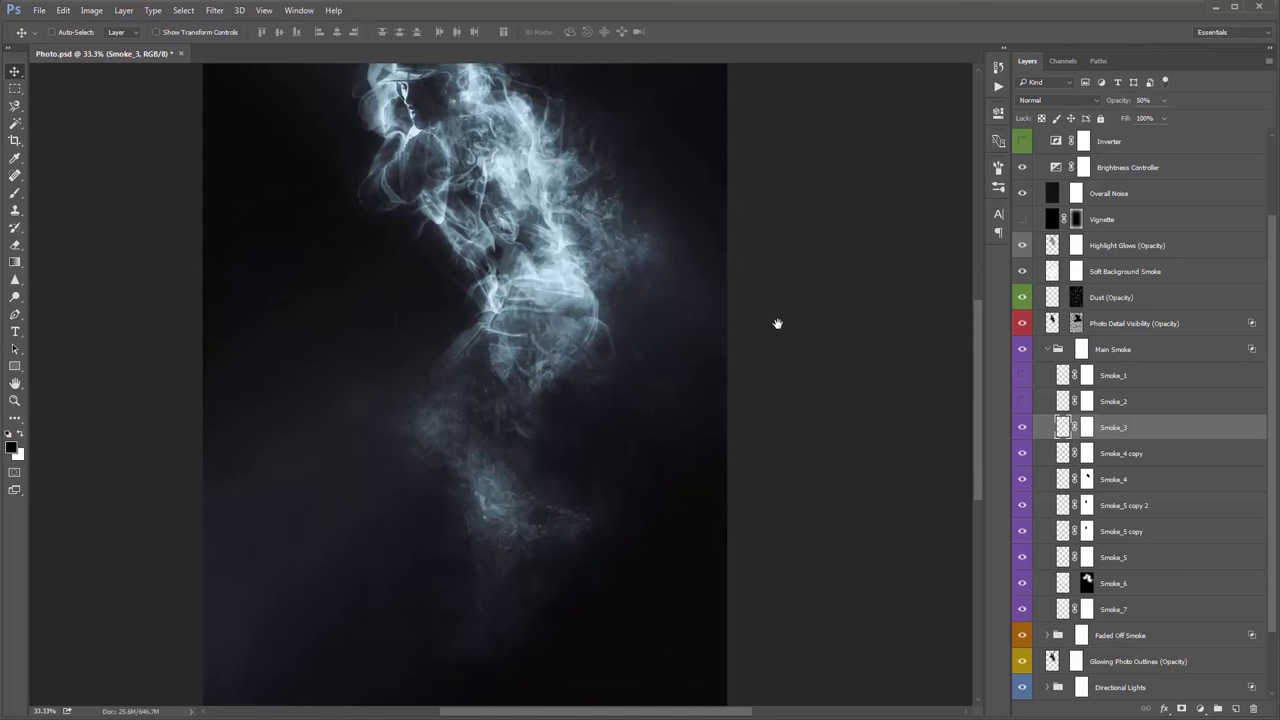
pyautogui.hotkey('alt', 'e')
pyautogui.press('a')
pyautogui.press('Up')
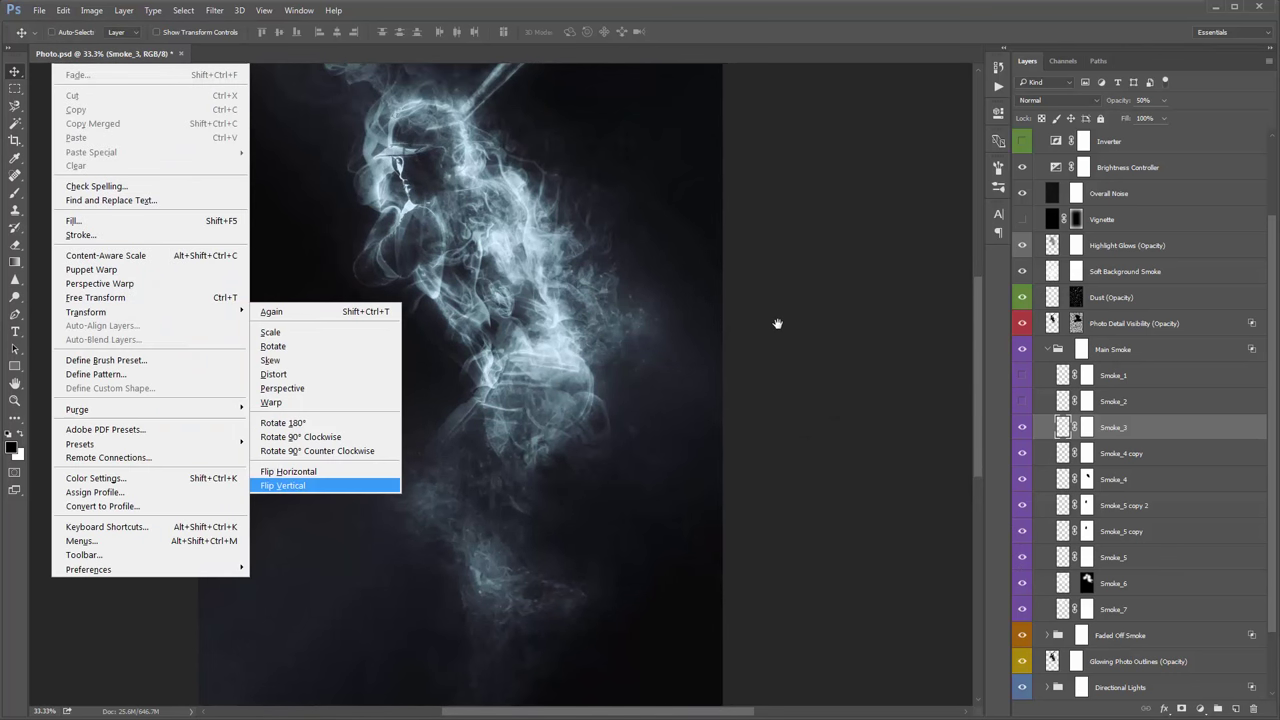
pyautogui.press('Return')
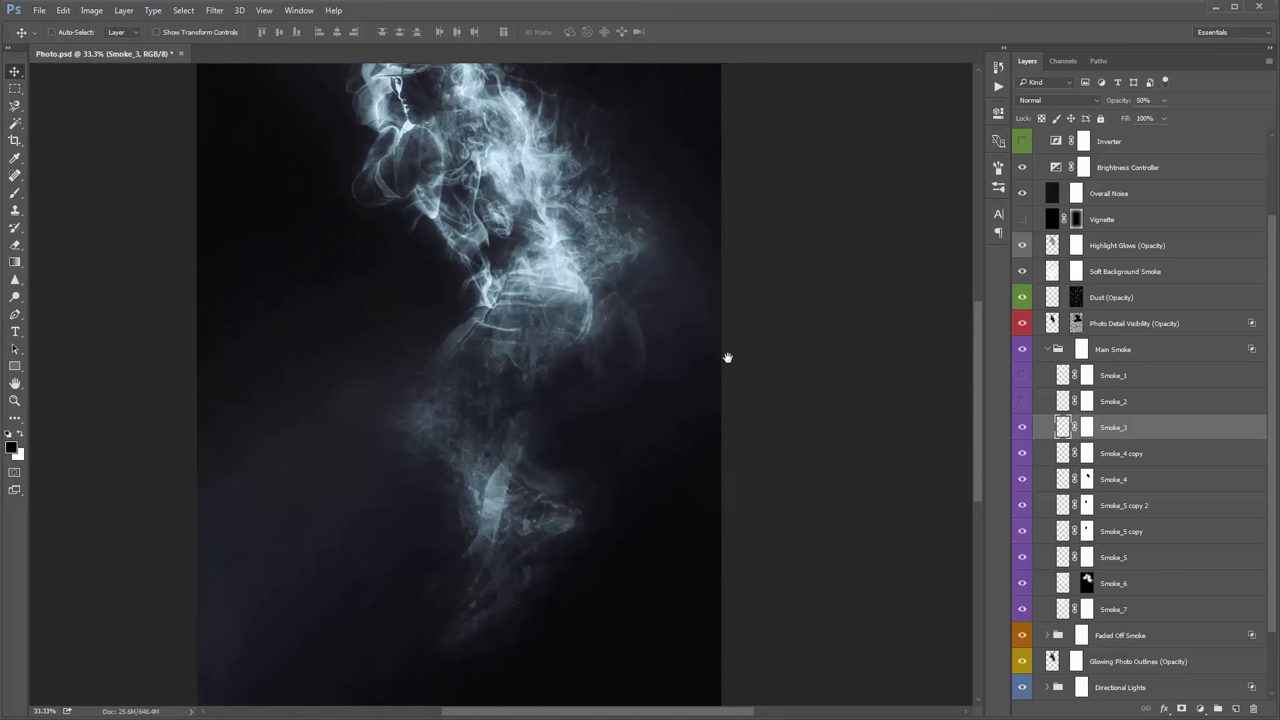
# Step: Flip Smoke_3 horizontally and move the flipped smoke into place over the batter
pyautogui.hotkey('alt', 'e')
pyautogui.press('a')
pyautogui.press('Up')
pyautogui.press('Up')
pyautogui.press('Return')
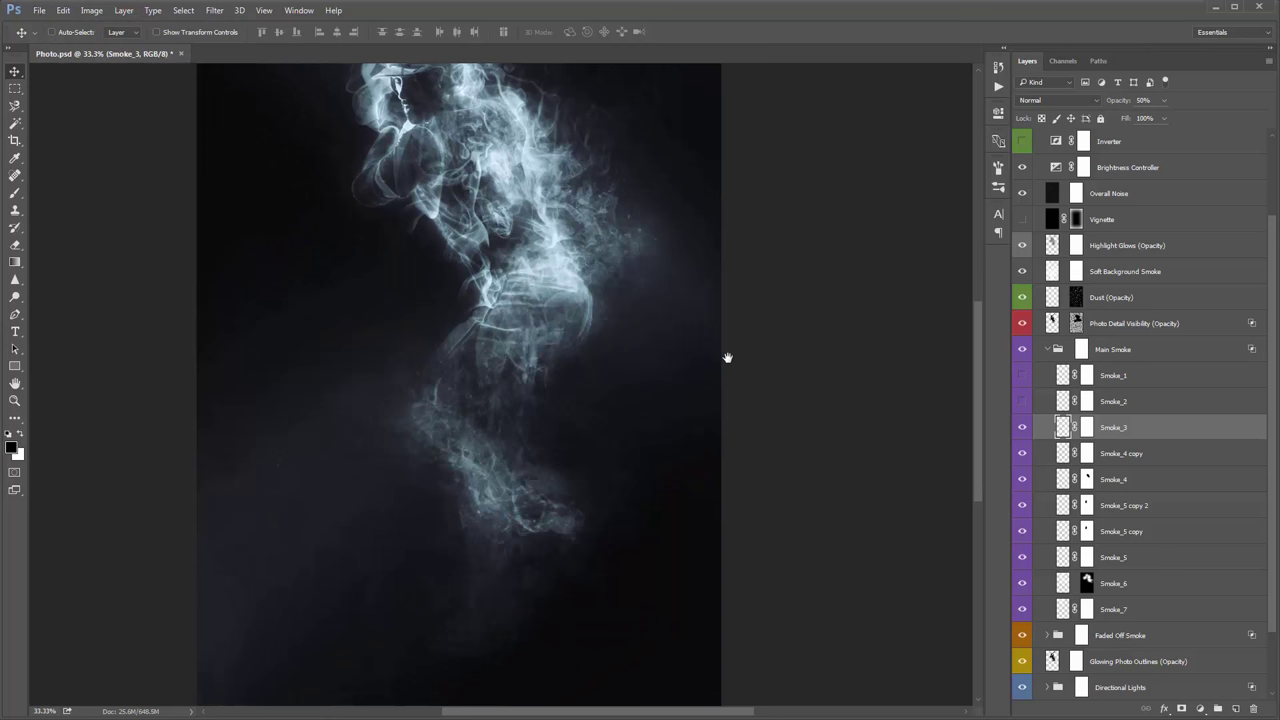
pyautogui.moveTo(676, 341); pyautogui.dragTo(598, 290)
pyautogui.click(63, 10)
pyautogui.moveTo(125, 313)
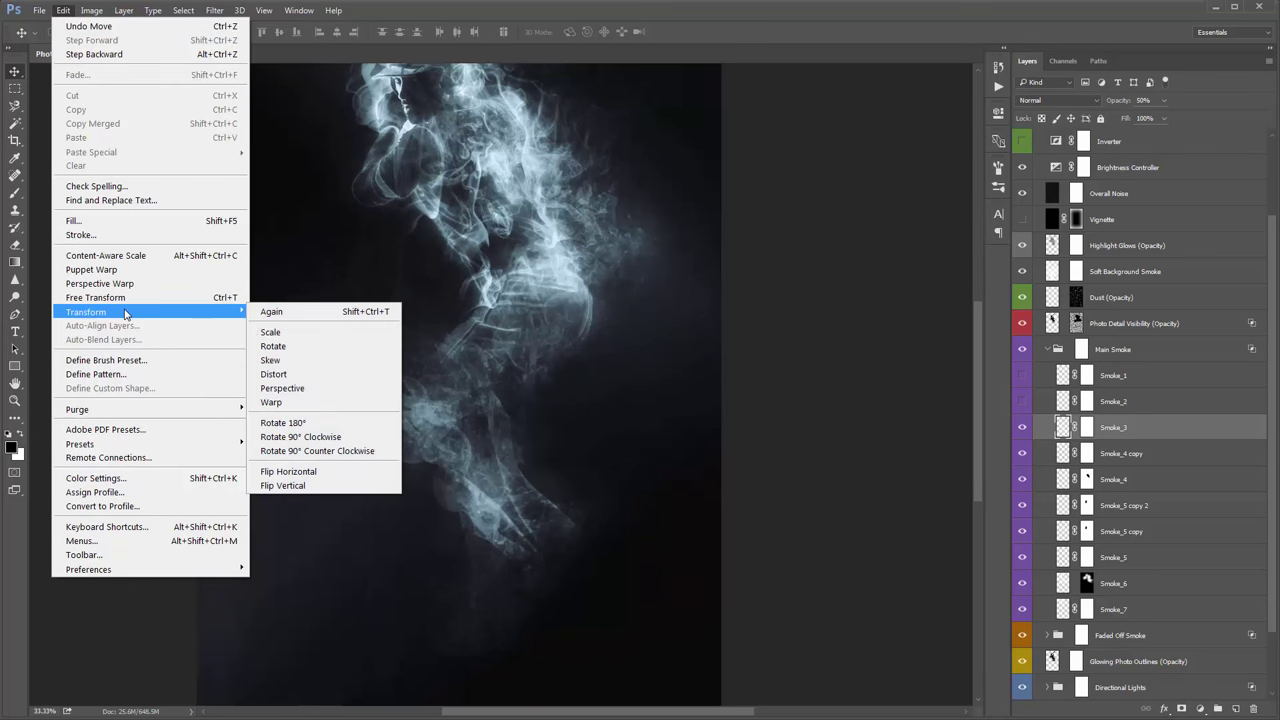
pyautogui.click(588, 366)
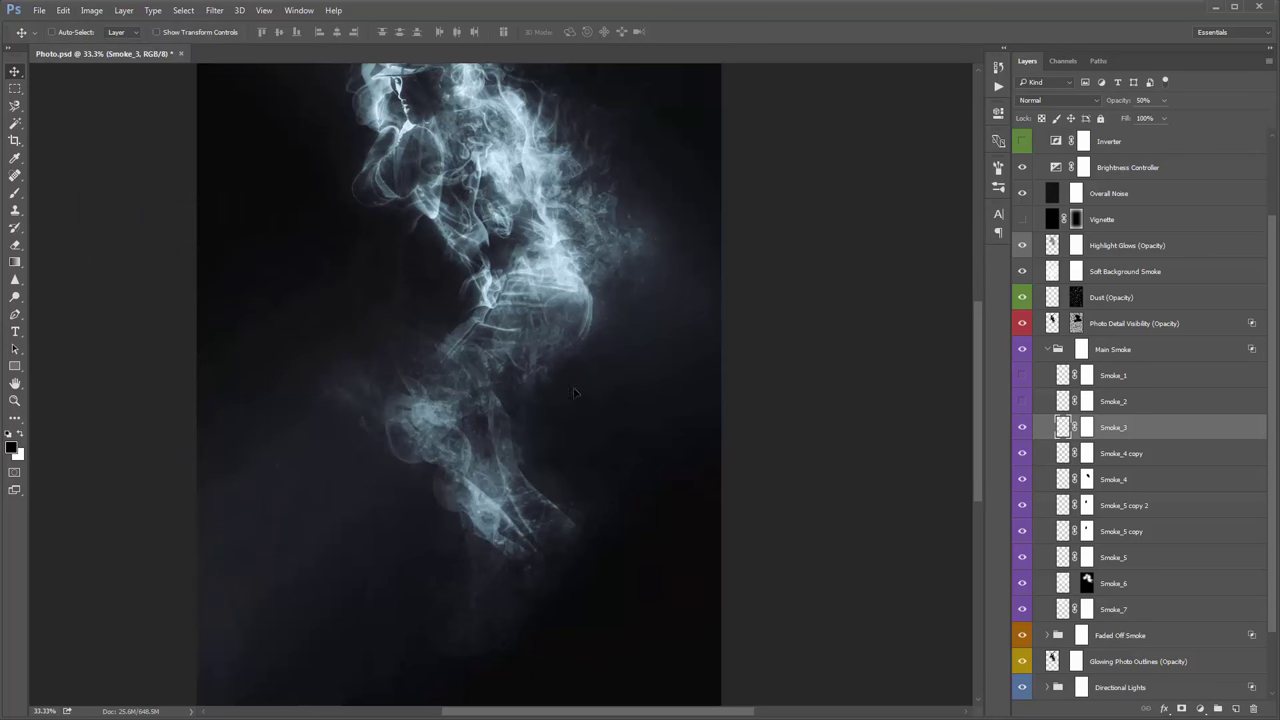
pyautogui.moveTo(575, 393); pyautogui.dragTo(584, 316)
# Step: Rotate Smoke_3 clockwise and nudge its smoke into final position
pyautogui.hotkey('ctrl', 't')
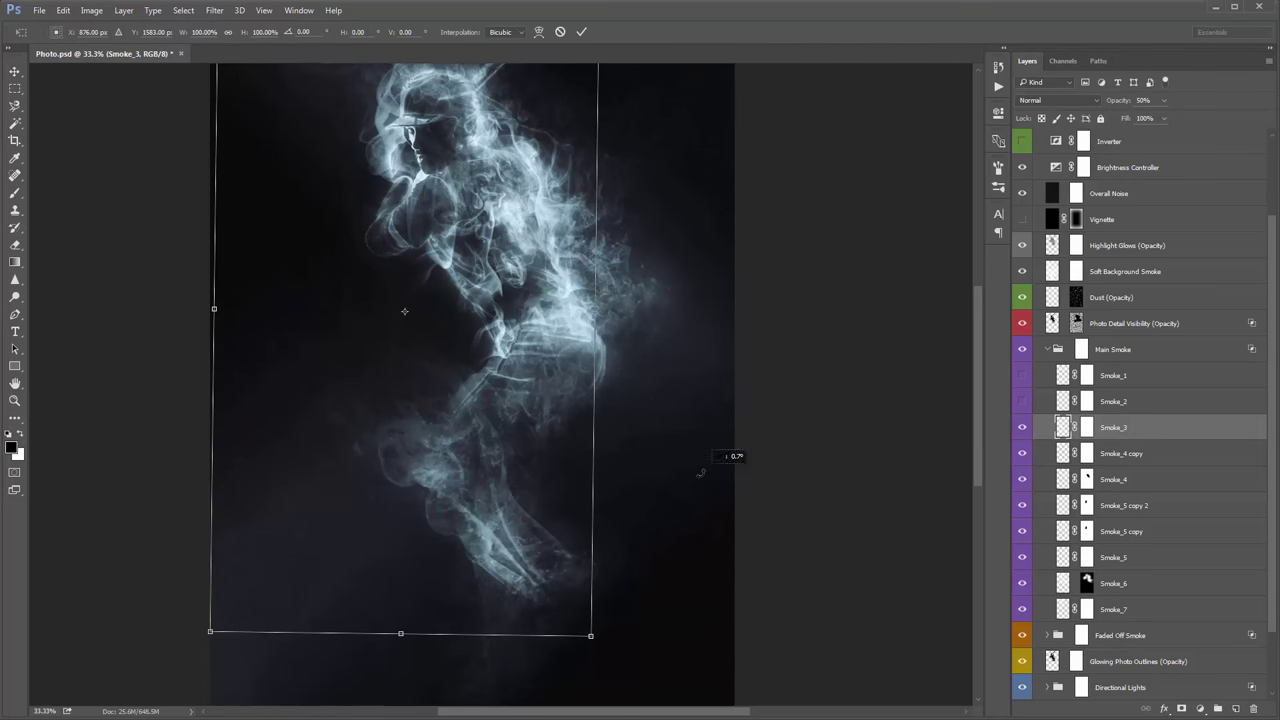
pyautogui.moveTo(737, 451); pyautogui.dragTo(645, 580)
pyautogui.press('Return')
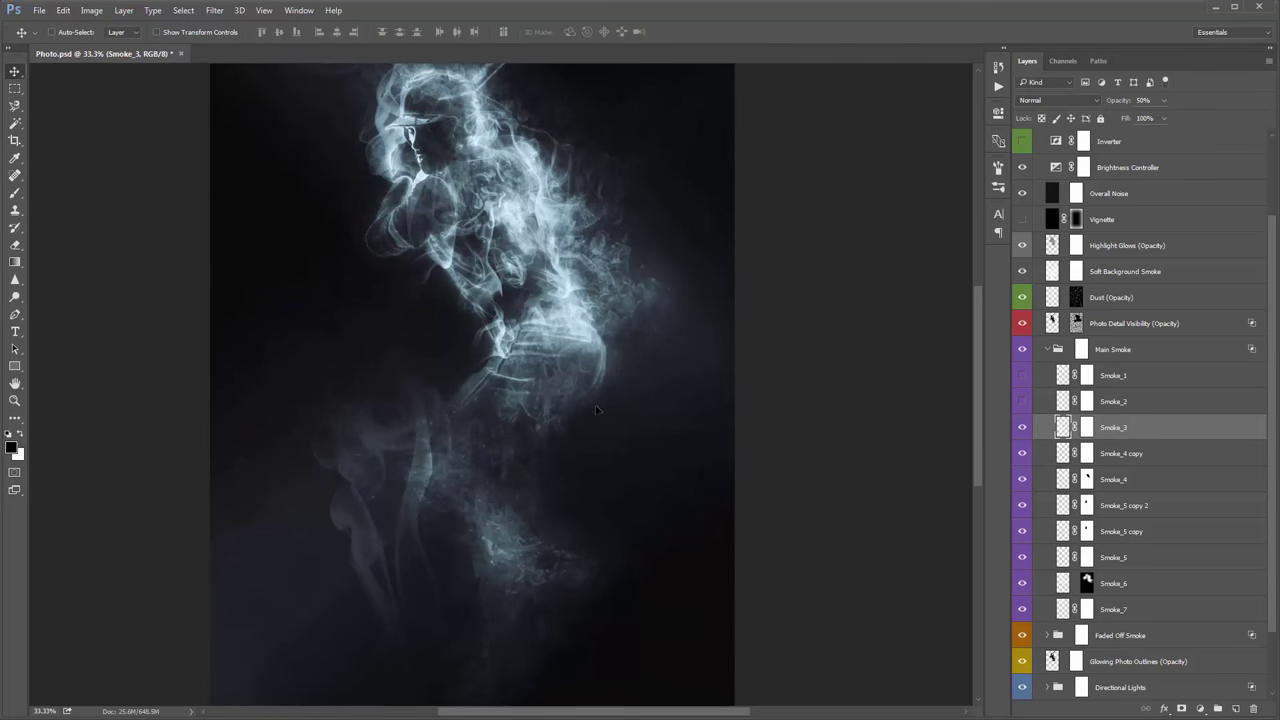
pyautogui.moveTo(596, 409)
pyautogui.mouseDown()
pyautogui.moveTo(620, 417)
pyautogui.moveTo(600, 403)
pyautogui.mouseUp()
pyautogui.hotkey('ctrl', 'z')
pyautogui.hotkey('ctrl', 'z')
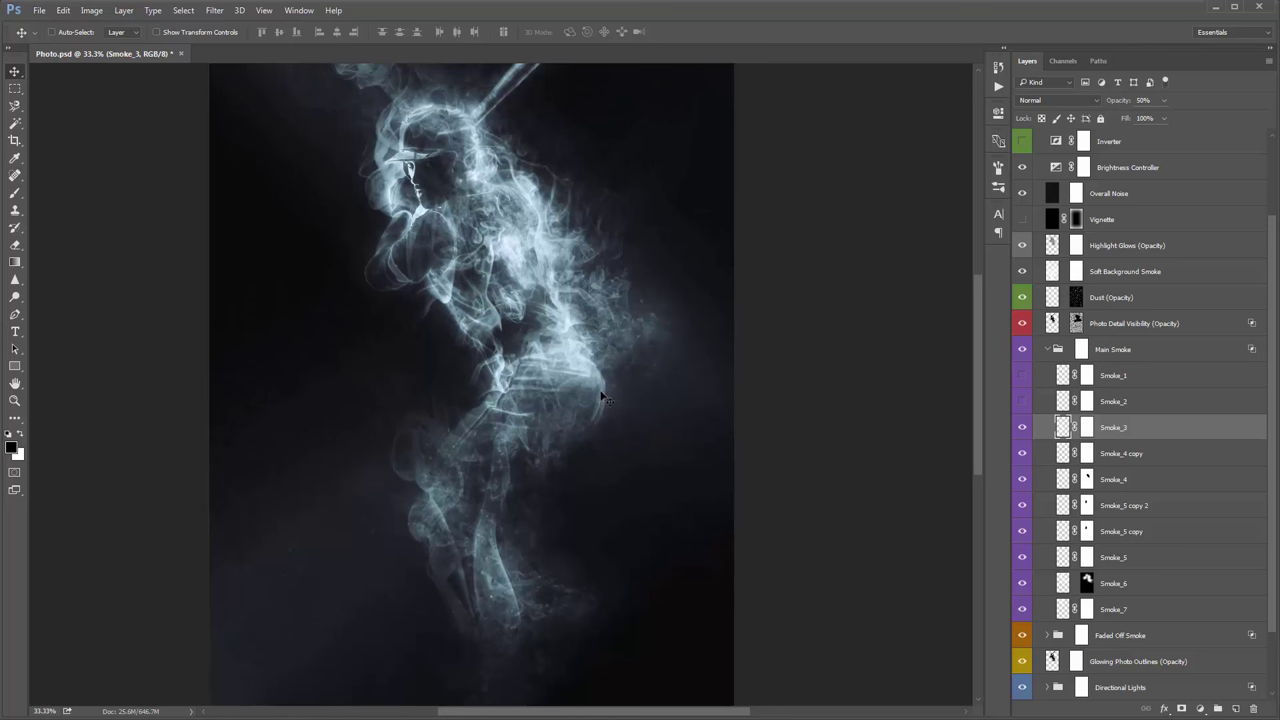
pyautogui.moveTo(631, 466); pyautogui.dragTo(617, 374)
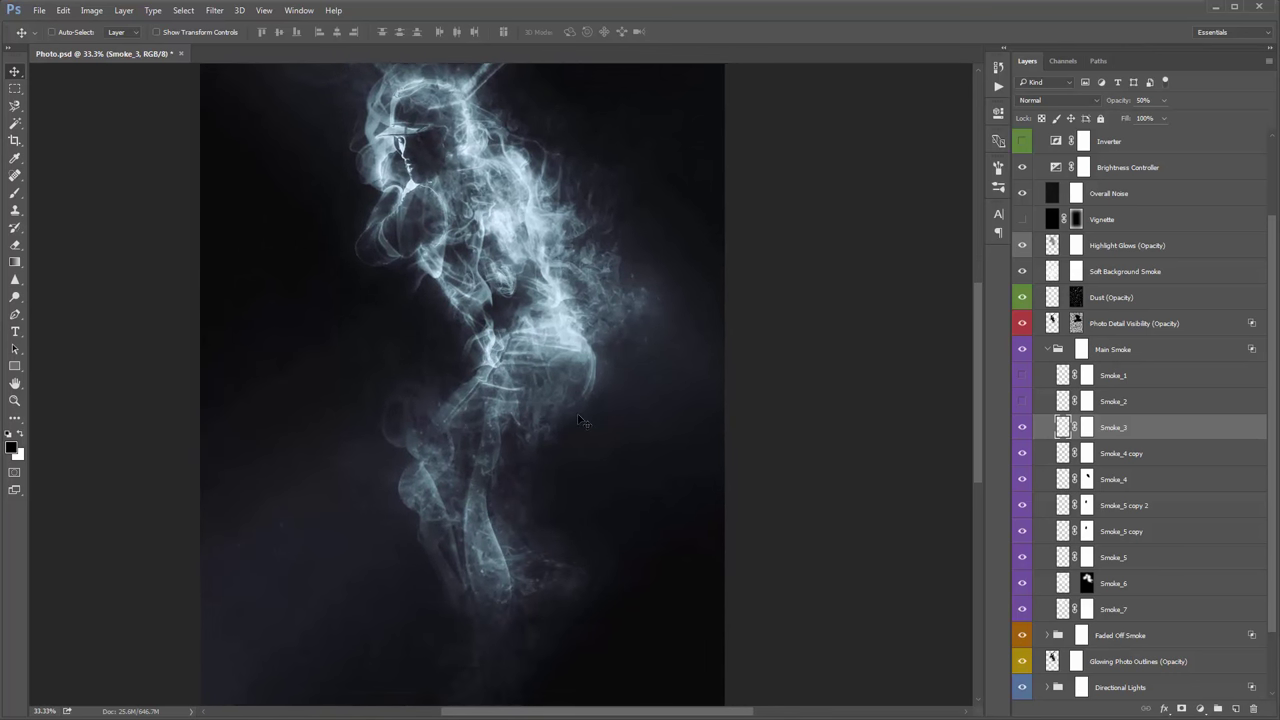
# Step: Paint black on Smoke_3's mask with an enlarged brush to hide the lower strand
pyautogui.click(1087, 427)
pyautogui.press('b')
pyautogui.press(']')
pyautogui.press(']')
pyautogui.press(']')
pyautogui.moveTo(500, 520)
pyautogui.mouseDown()
pyautogui.moveTo(460, 557)
pyautogui.moveTo(487, 504)
pyautogui.moveTo(458, 538)
pyautogui.moveTo(455, 460)
pyautogui.moveTo(519, 419)
pyautogui.mouseUp()
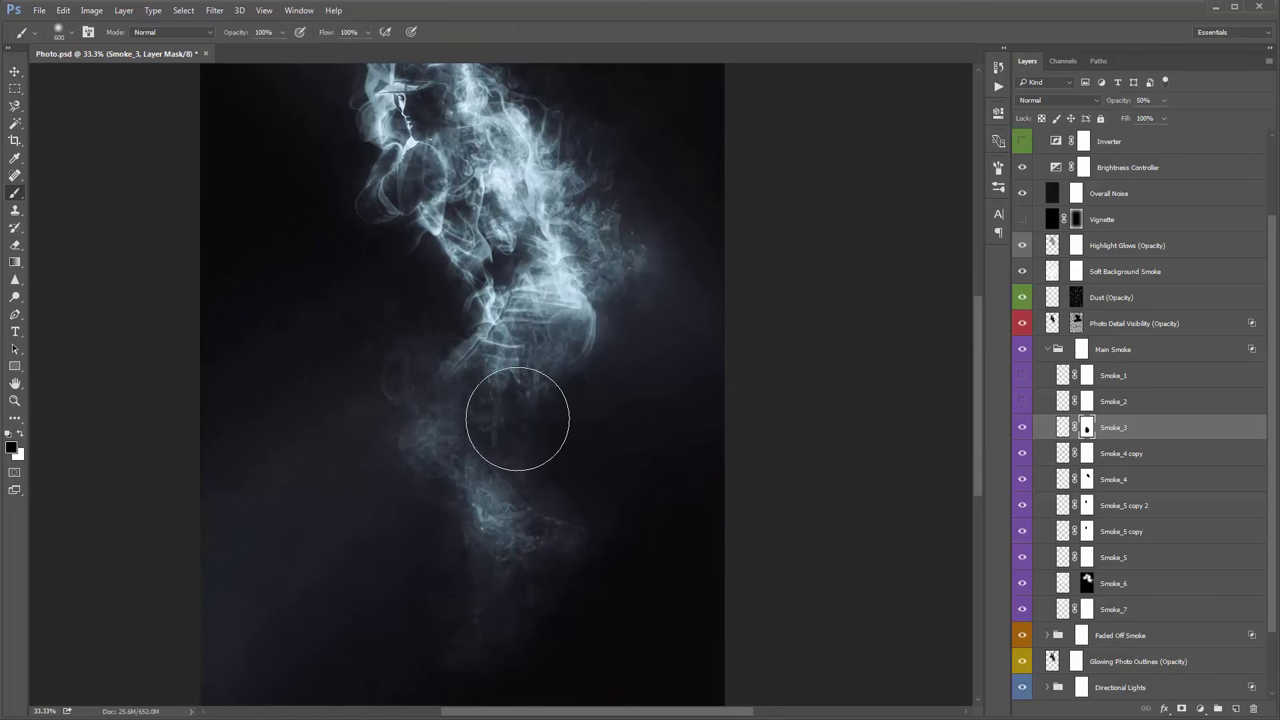
pyautogui.press('v')
pyautogui.moveTo(643, 400)
pyautogui.mouseDown()
pyautogui.moveTo(620, 380)
pyautogui.moveTo(641, 395)
pyautogui.mouseUp()
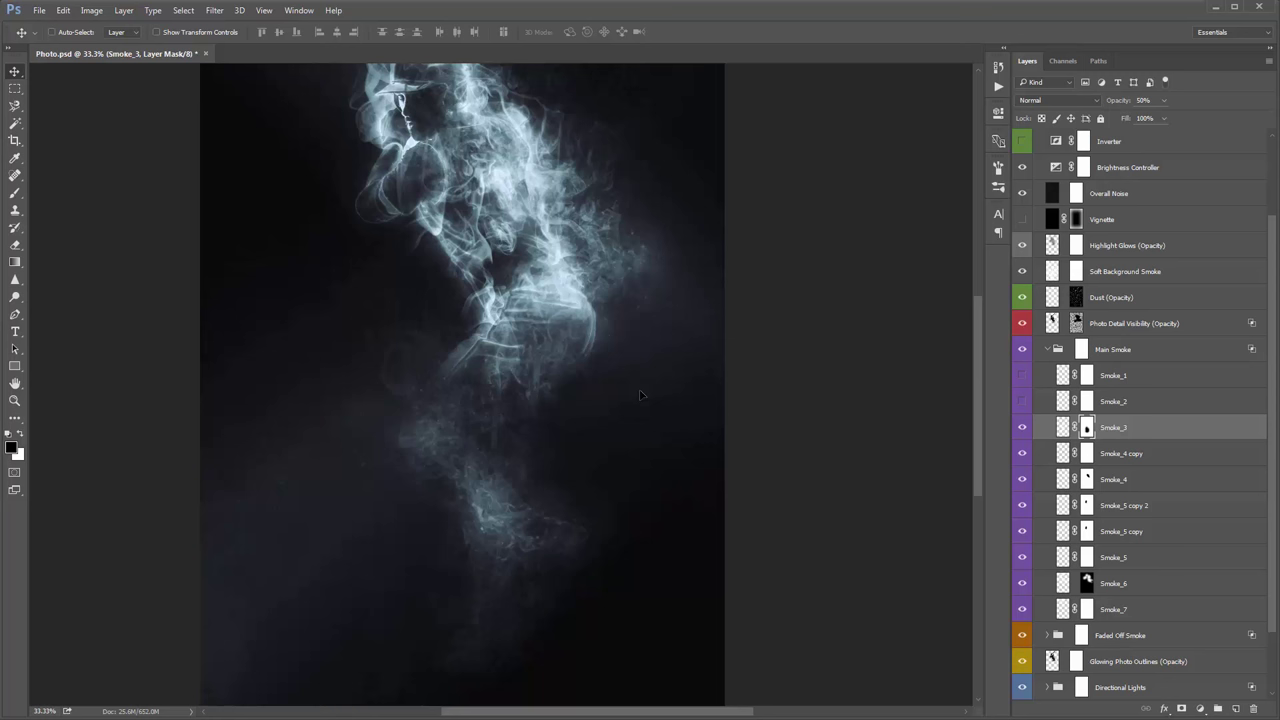
# Step: Show Smoke_2 at 100% opacity and shift its smoke onto the batter
pyautogui.click(1021, 401)
pyautogui.scroll(4, 677, 409)
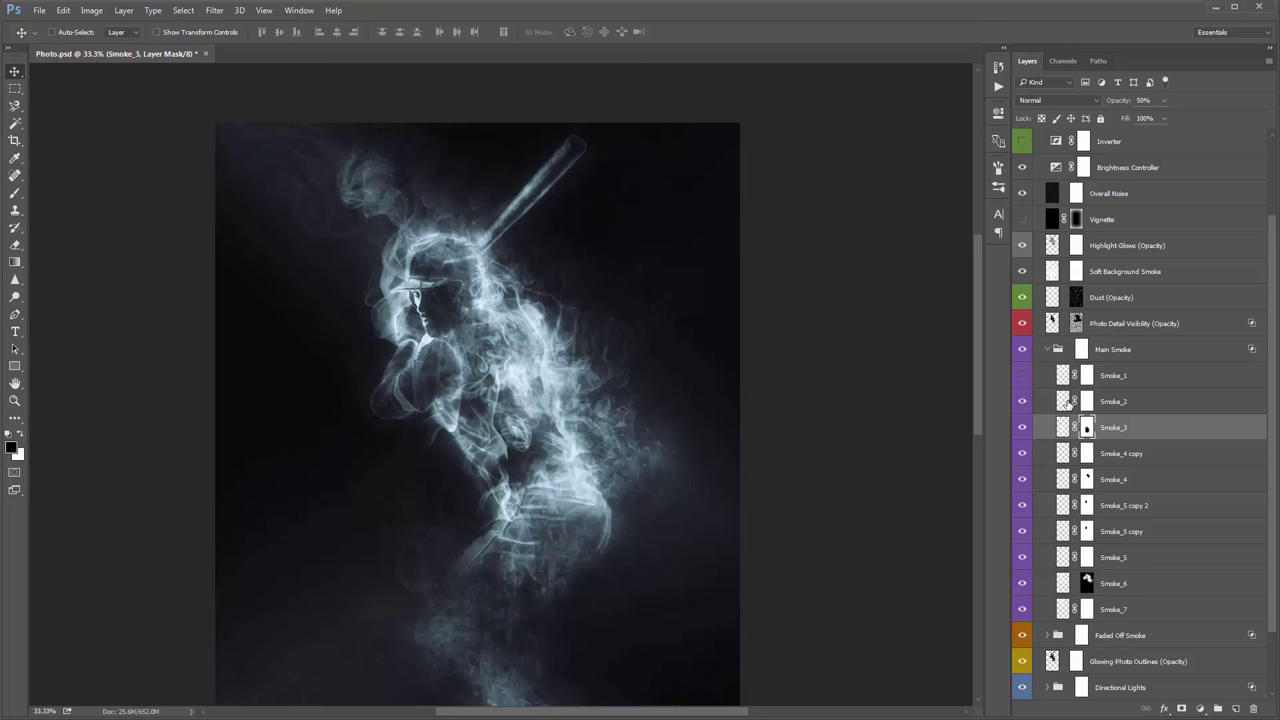
pyautogui.click(1064, 402)
pyautogui.moveTo(689, 378); pyautogui.dragTo(716, 362)
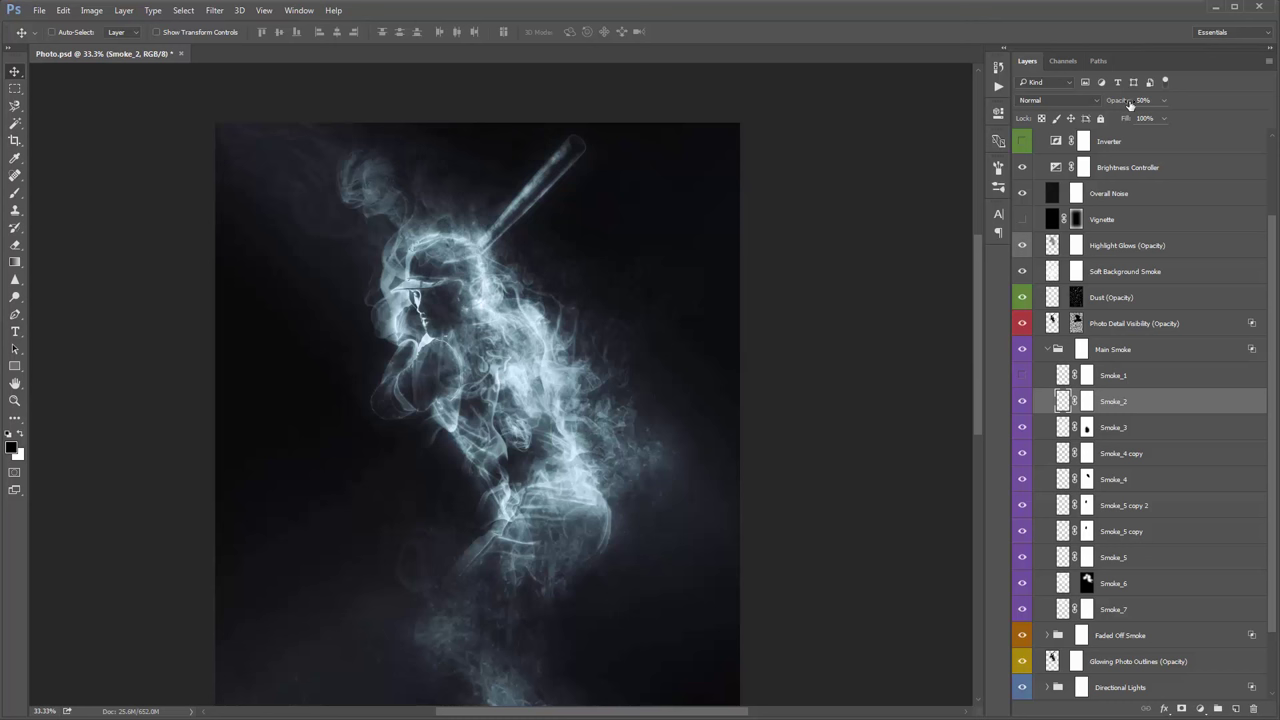
pyautogui.press('0')
pyautogui.moveTo(770, 295)
pyautogui.mouseDown()
pyautogui.moveTo(776, 242)
pyautogui.moveTo(812, 240)
pyautogui.moveTo(795, 270)
pyautogui.moveTo(721, 277)
pyautogui.moveTo(774, 319)
pyautogui.moveTo(757, 316)
pyautogui.mouseUp()
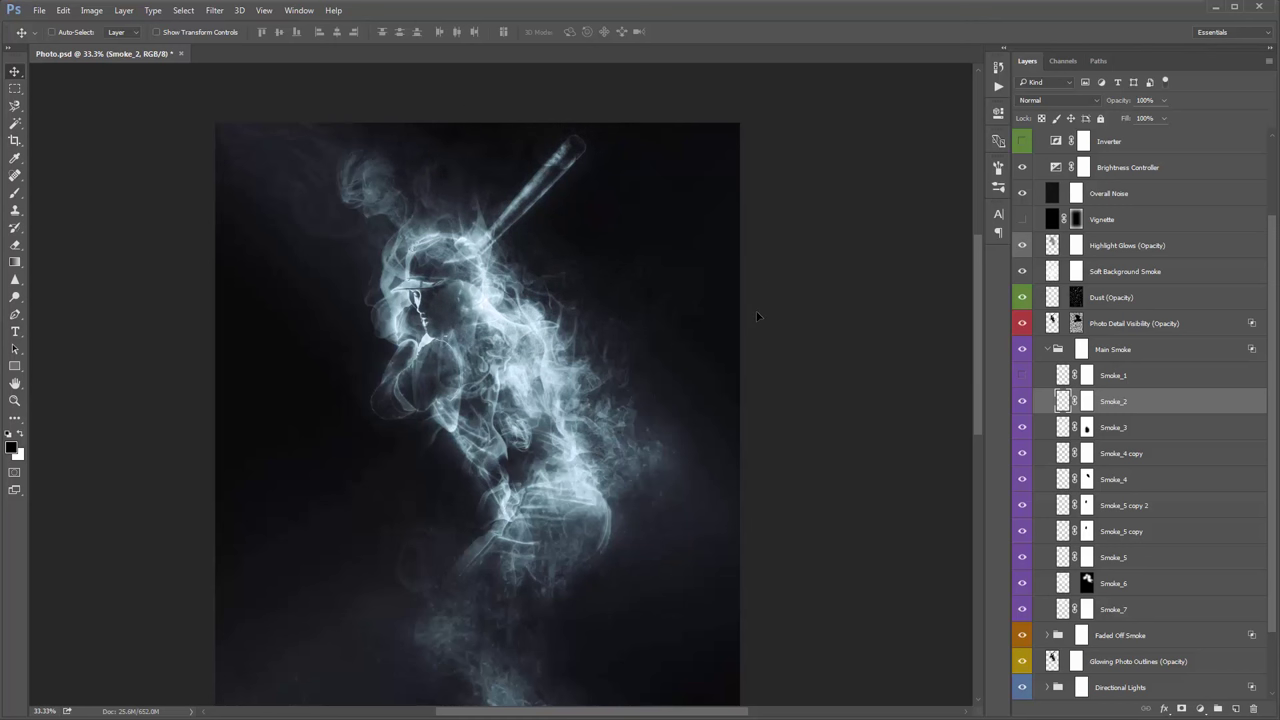
# Step: Paint black on Smoke_2's layer mask to hide part of its smoke
pyautogui.click(1087, 401)
pyautogui.press('b')
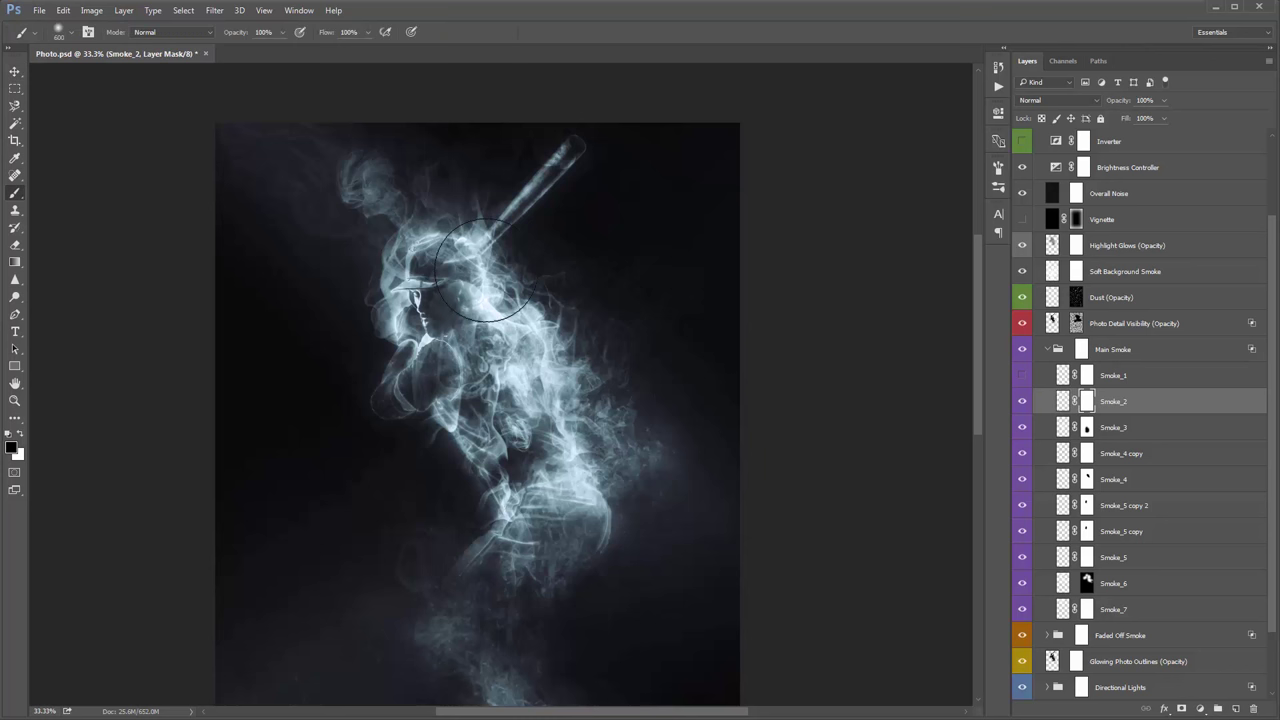
pyautogui.press('v')
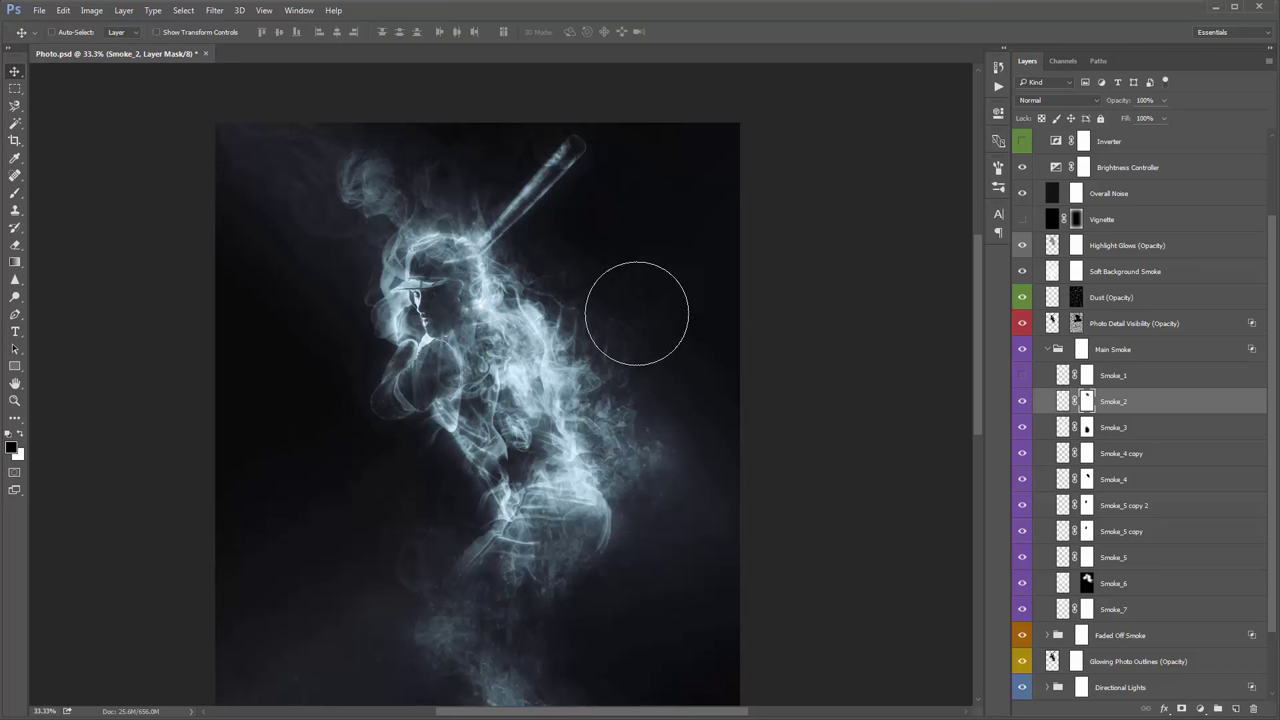
pyautogui.scroll(-2, 637, 313)
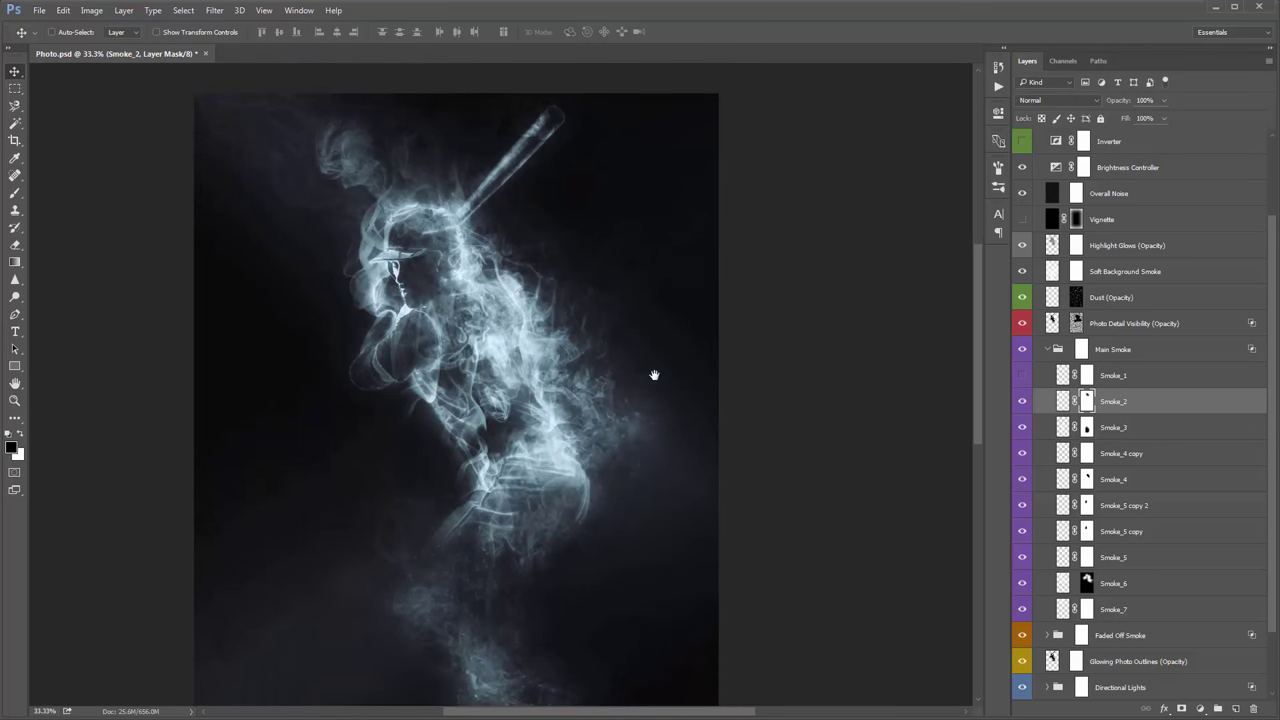
# Step: Show Smoke_1 and drag its smoke left over the batter, undoing a trial duplicate and transform
pyautogui.click(1021, 375)
pyautogui.click(1113, 378)
pyautogui.moveTo(669, 276); pyautogui.dragTo(470, 293)
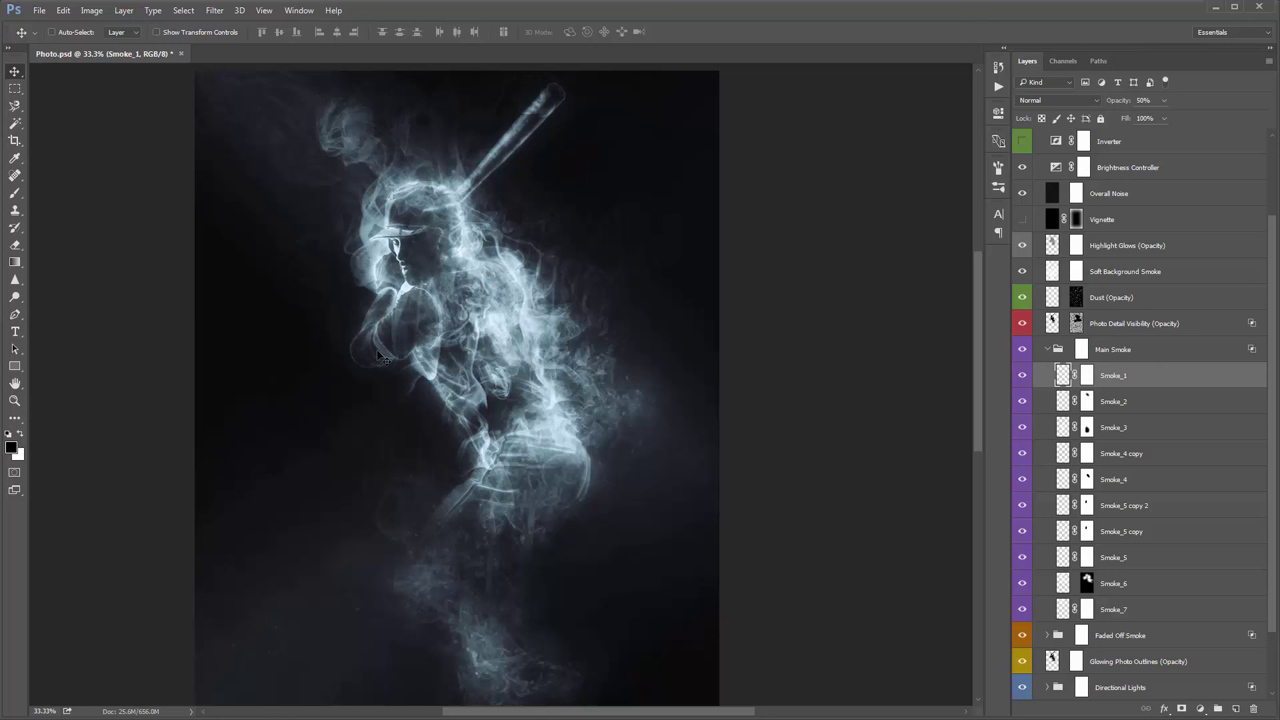
pyautogui.moveTo(403, 315)
pyautogui.mouseDown()
pyautogui.moveTo(391, 296)
pyautogui.moveTo(363, 293)
pyautogui.moveTo(372, 320)
pyautogui.moveTo(397, 318)
pyautogui.mouseUp()
pyautogui.moveTo(1110, 105); pyautogui.dragTo(868, 167)
pyautogui.hotkey('ctrl', 'j')
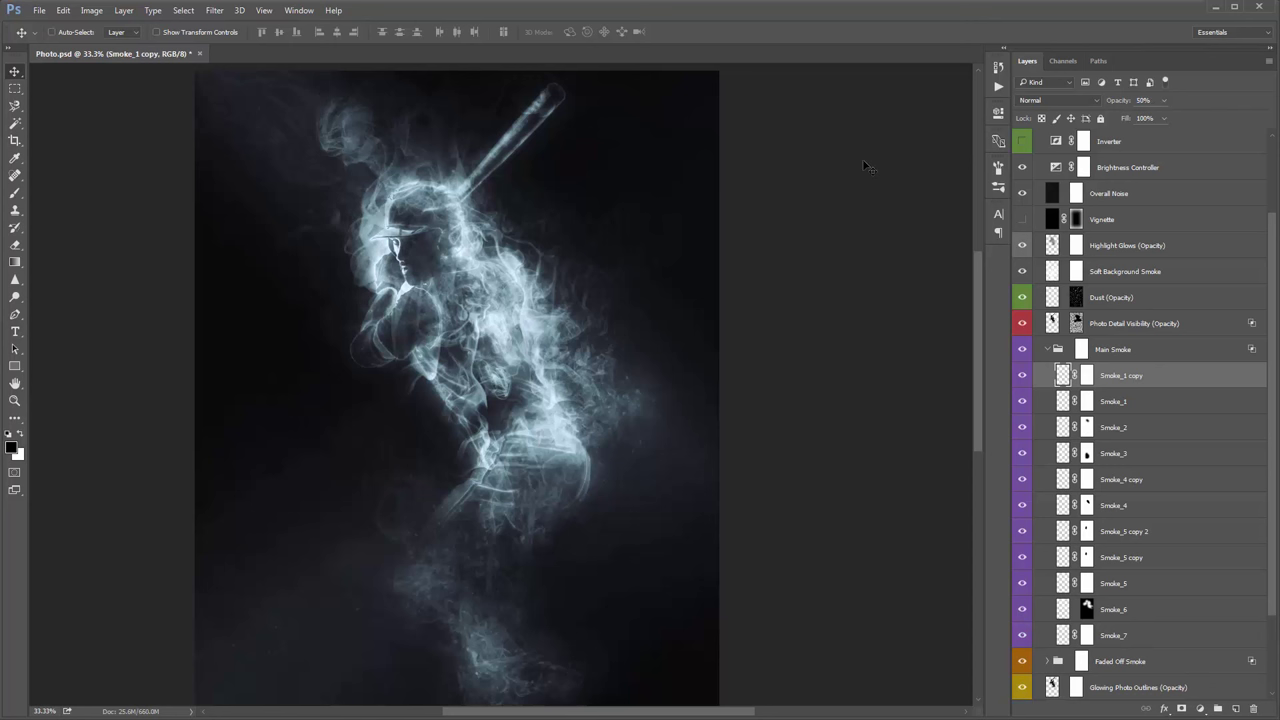
pyautogui.hotkey('ctrl', 'z')
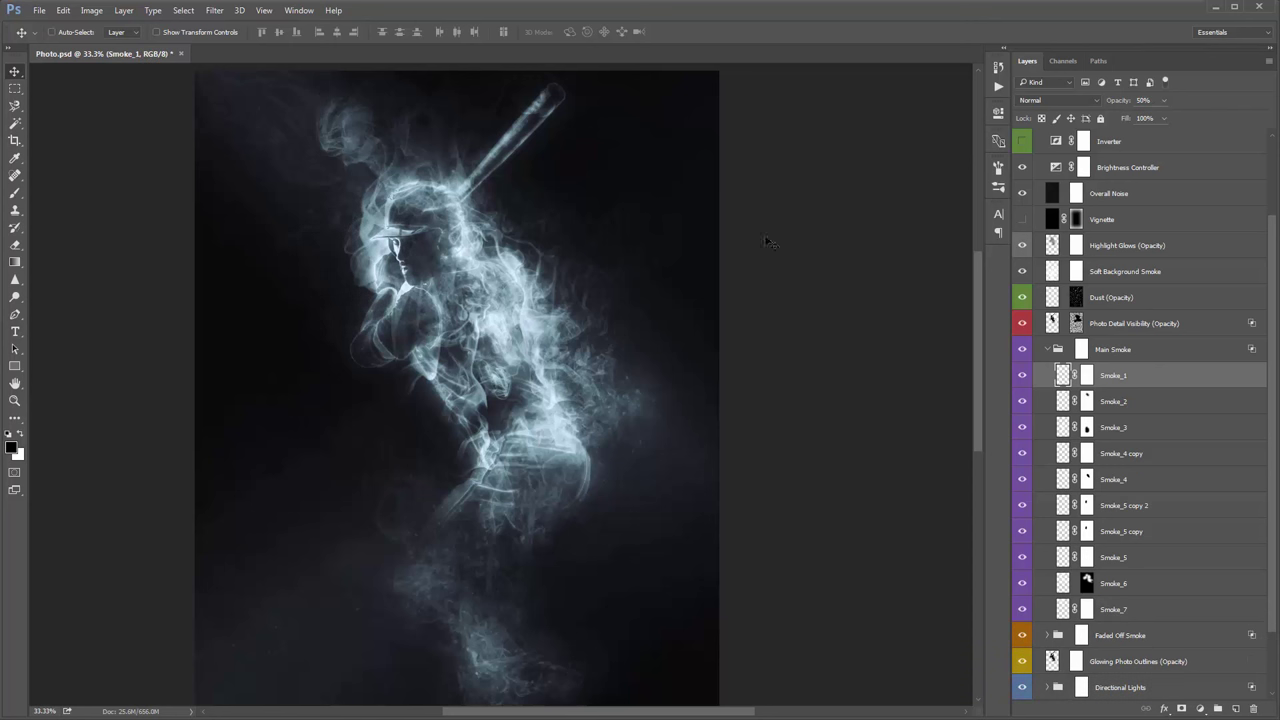
pyautogui.hotkey('ctrl', 't')
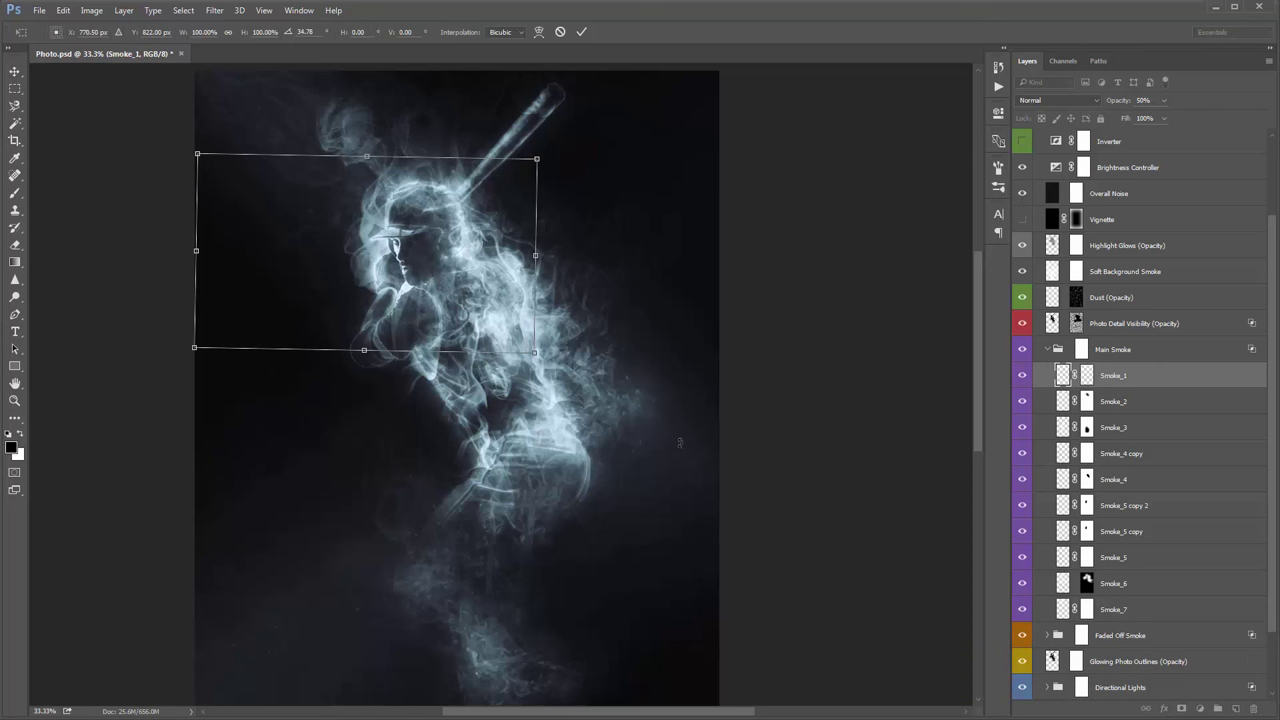
pyautogui.press('Escape')
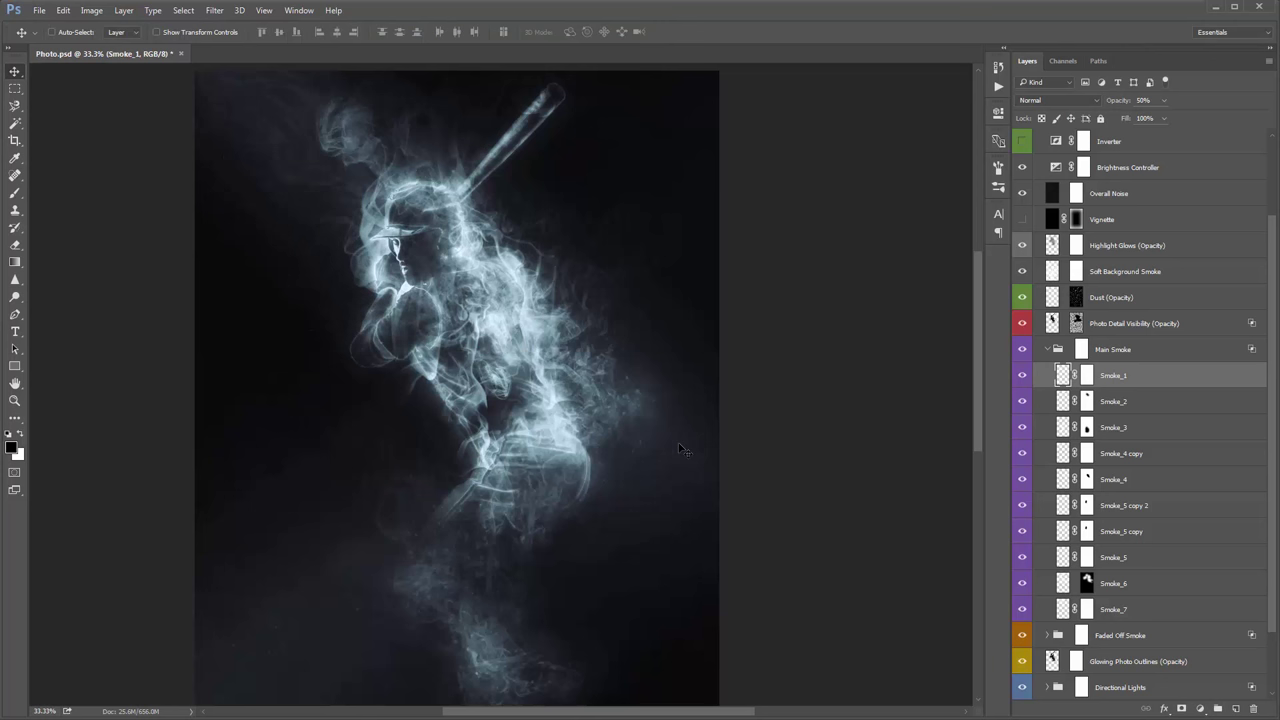
pyautogui.scroll(-3, 663, 388)
pyautogui.moveTo(663, 388)
pyautogui.mouseDown()
pyautogui.moveTo(700, 294)
pyautogui.moveTo(700, 237)
pyautogui.moveTo(686, 437)
pyautogui.moveTo(683, 399)
pyautogui.mouseUp()
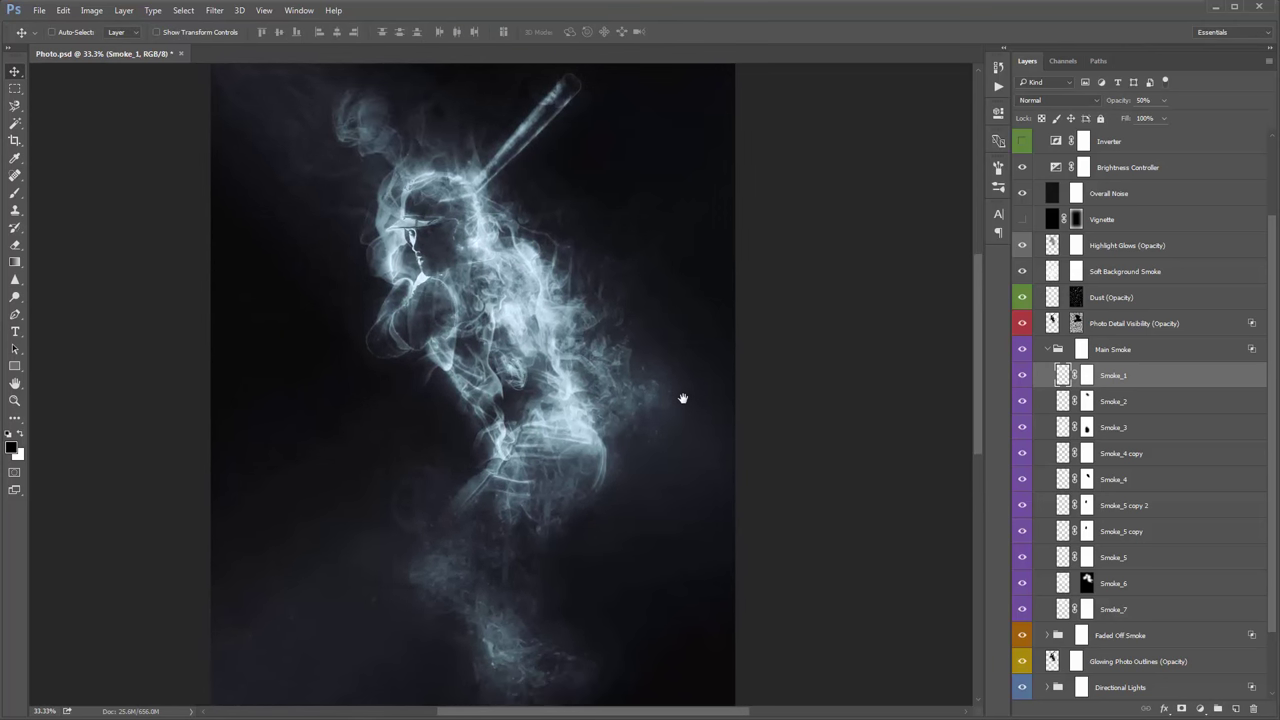
# Step: Collapse Main Smoke and compare Photo Detail Visibility on and off, leaving it hidden
pyautogui.click(1047, 349)
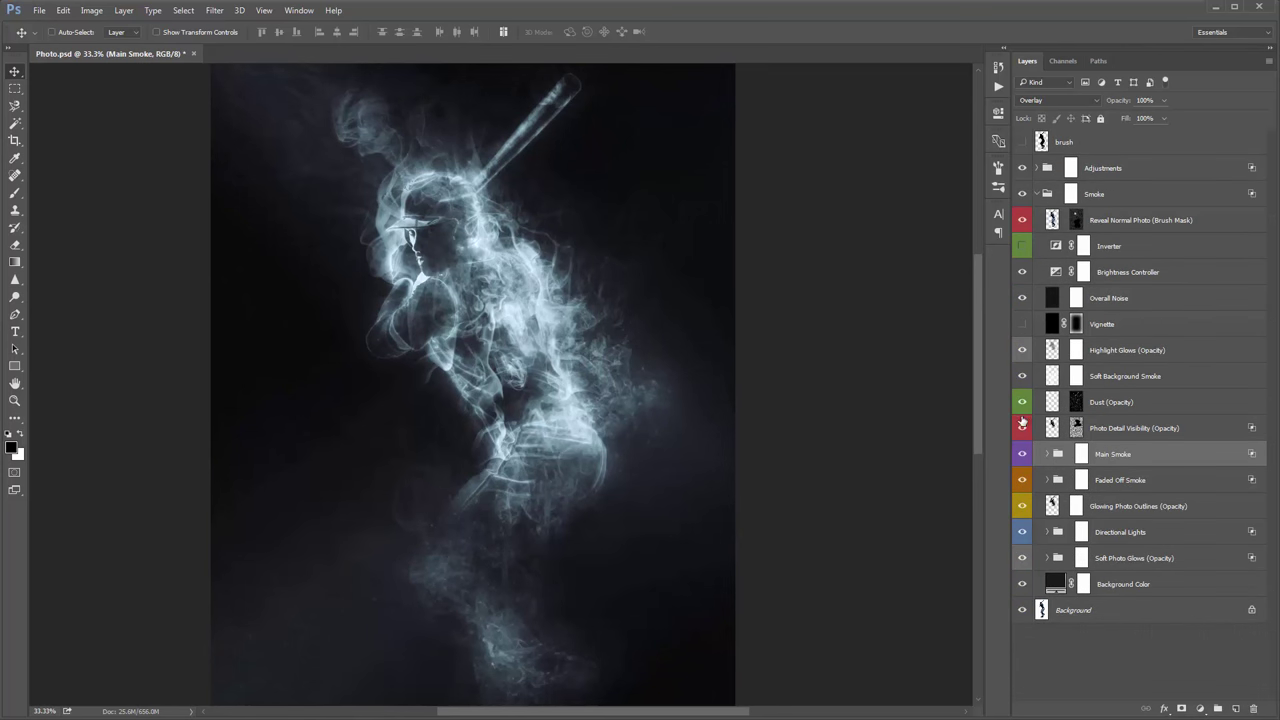
pyautogui.click(1020, 428)
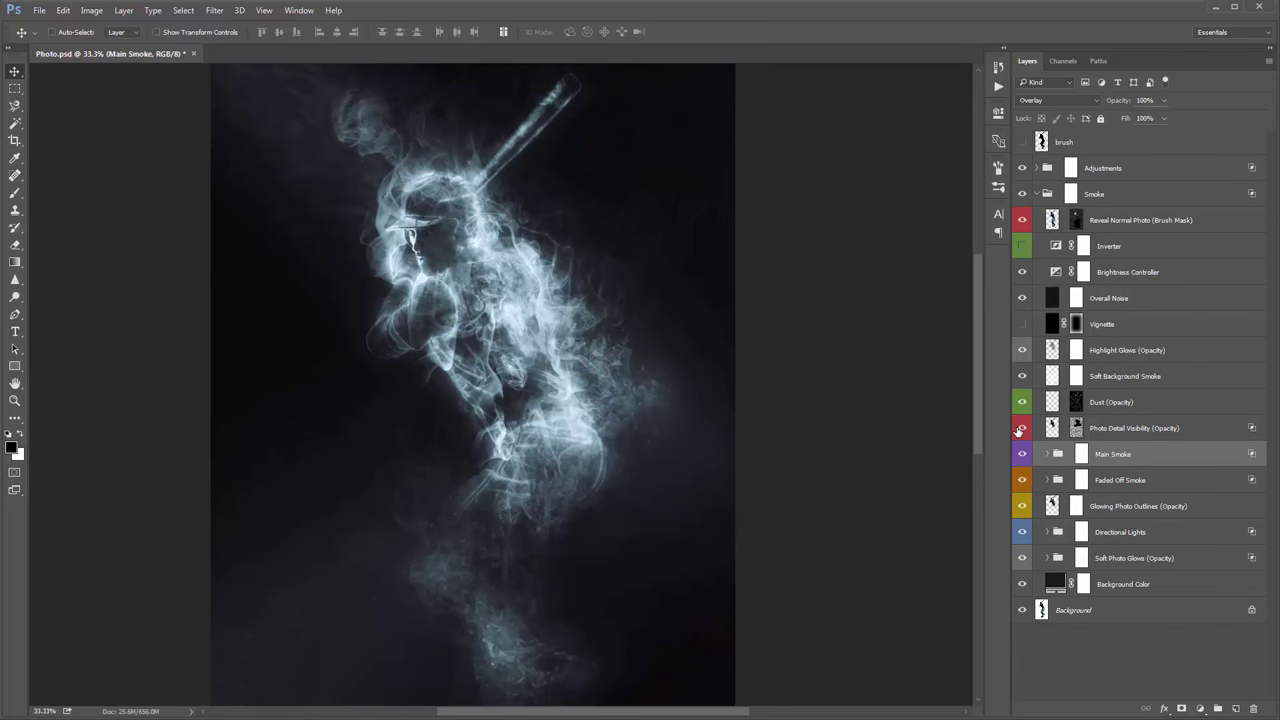
pyautogui.click(1020, 428)
pyautogui.click(1018, 431)
pyautogui.click(1018, 431)
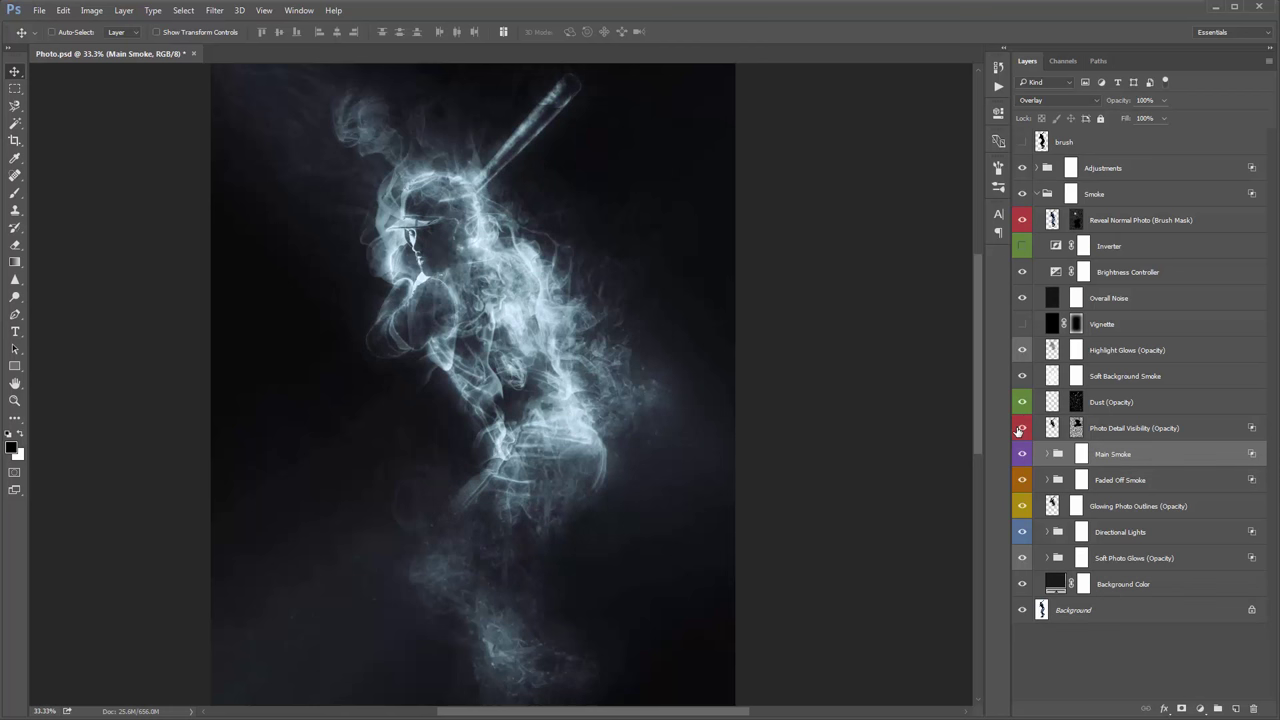
pyautogui.click(1018, 431)
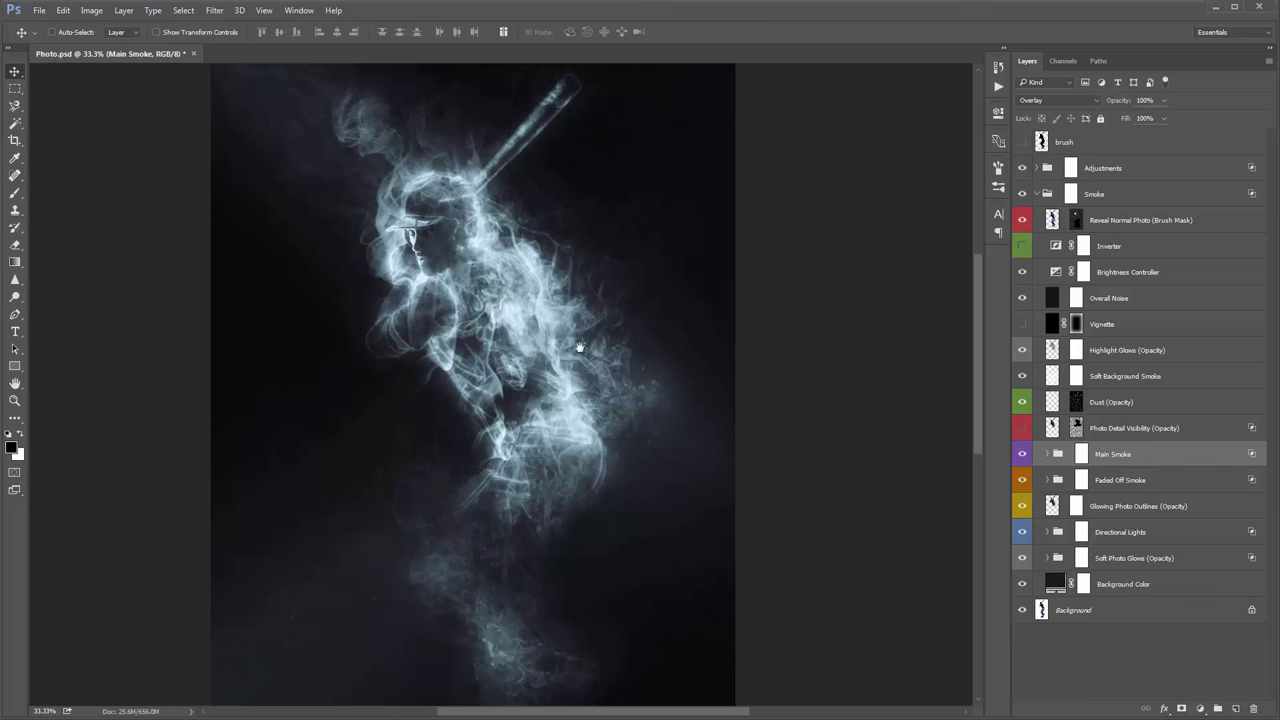
pyautogui.moveTo(579, 347); pyautogui.dragTo(583, 318)
# Step: Select the Faded Off Smoke group and toggle it off and back on to compare
pyautogui.click(1145, 480)
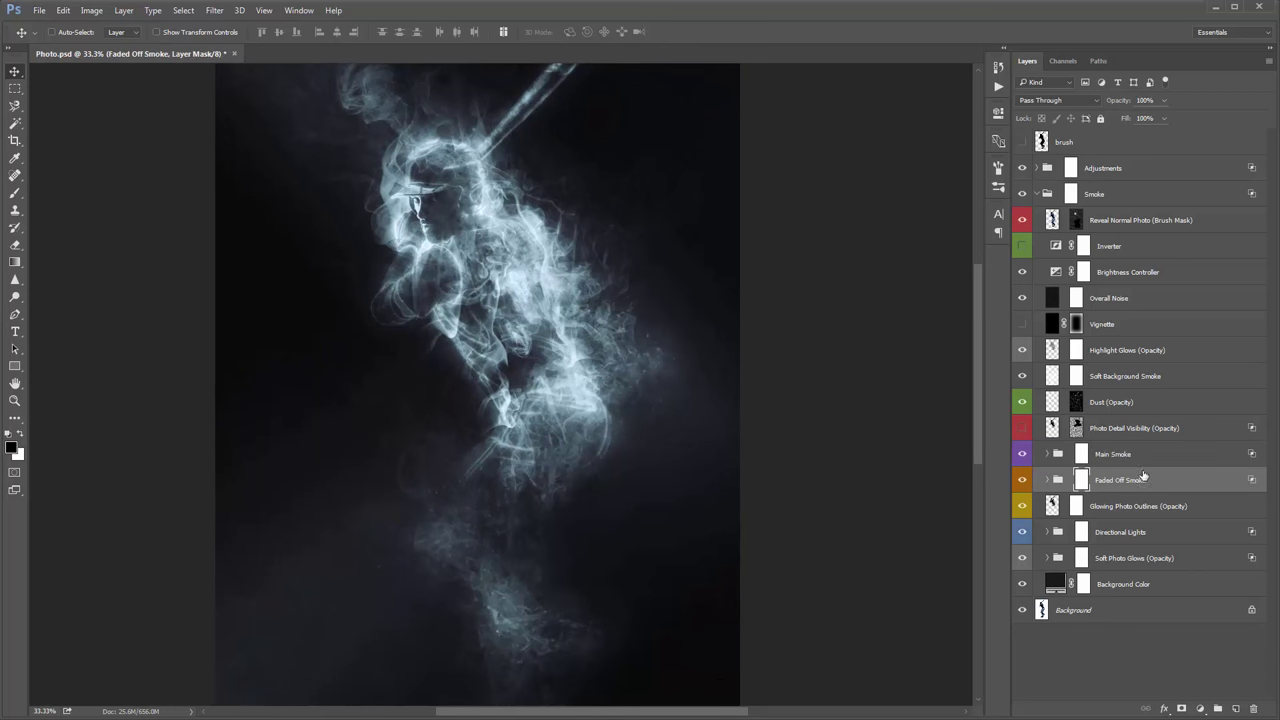
pyautogui.click(1022, 481)
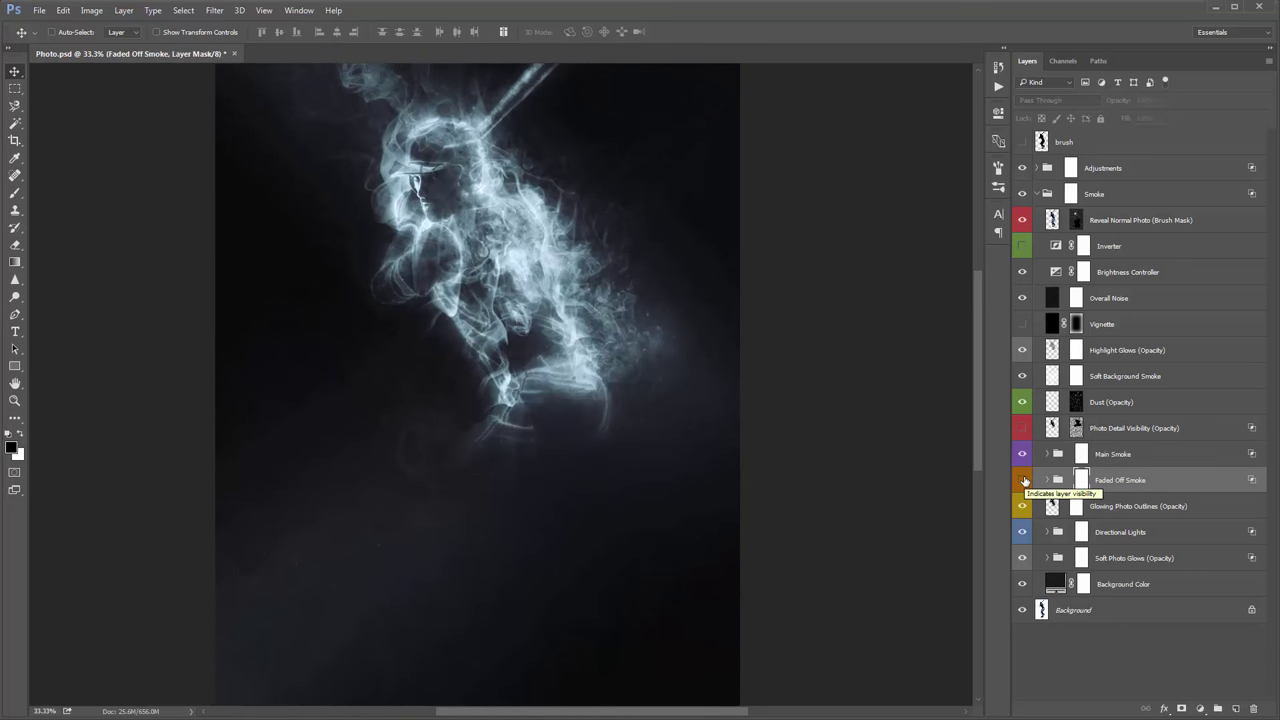
pyautogui.click(1024, 481)
pyautogui.scroll(-2, 652, 377)
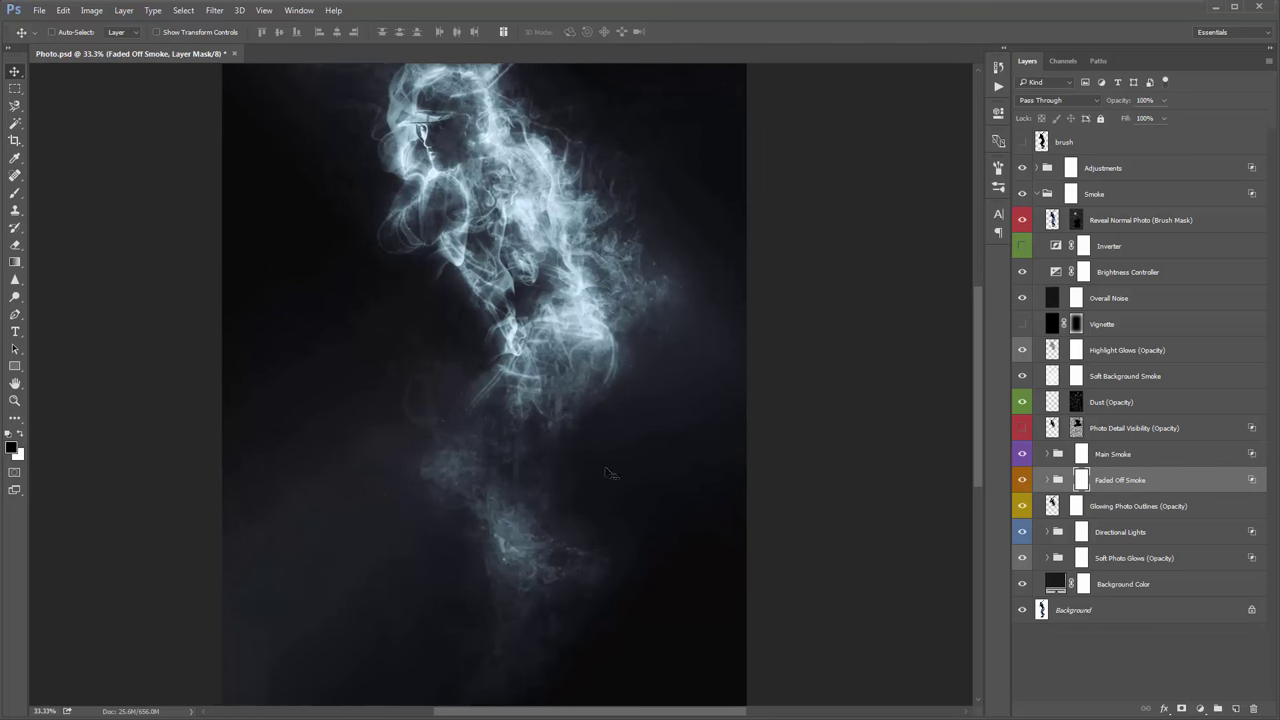
pyautogui.scroll(-2, 586, 403)
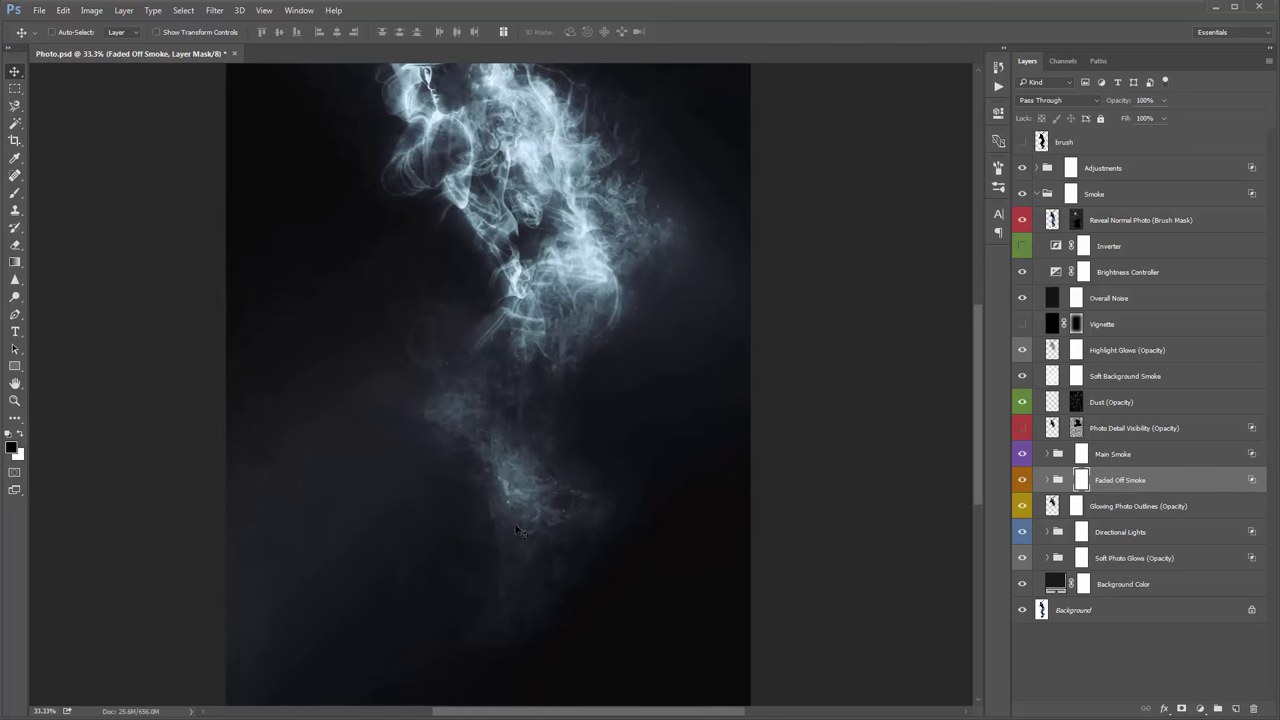
pyautogui.scroll(5, 608, 517)
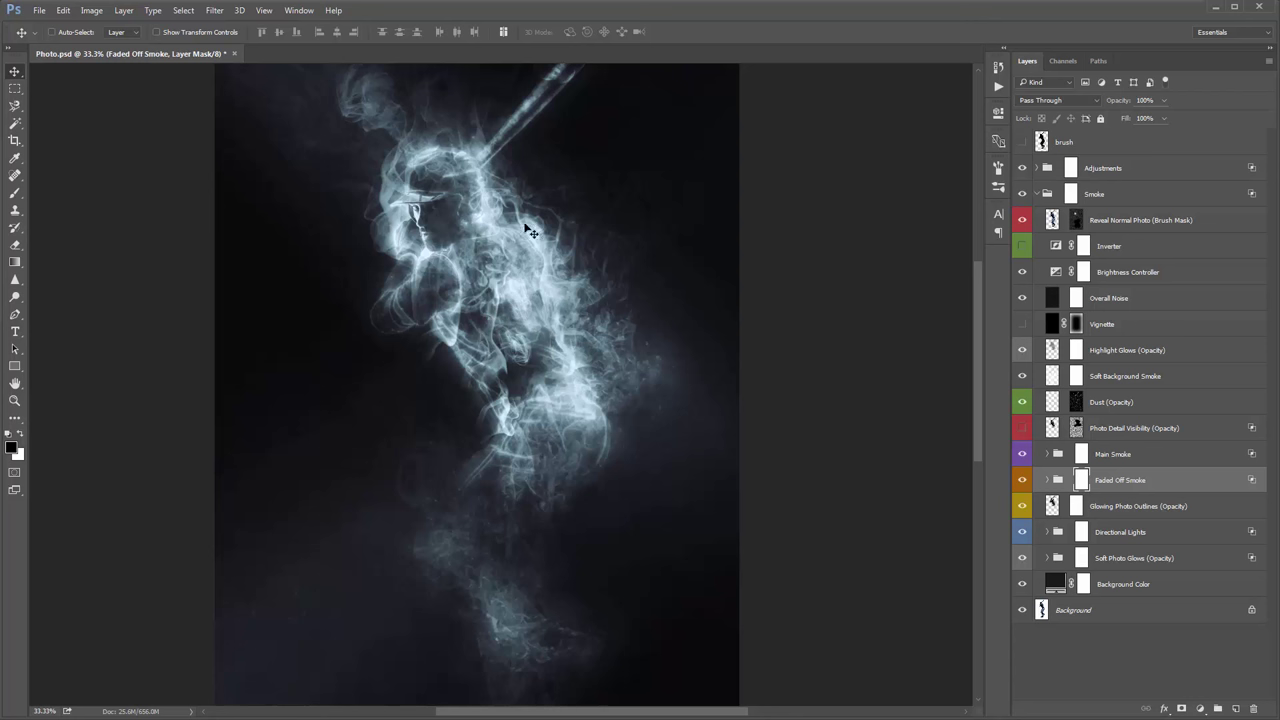
# Step: Expand Faded Off Smoke, hide its three layers, then show _Faded Off Smoke again
pyautogui.scroll(-5, 537, 343)
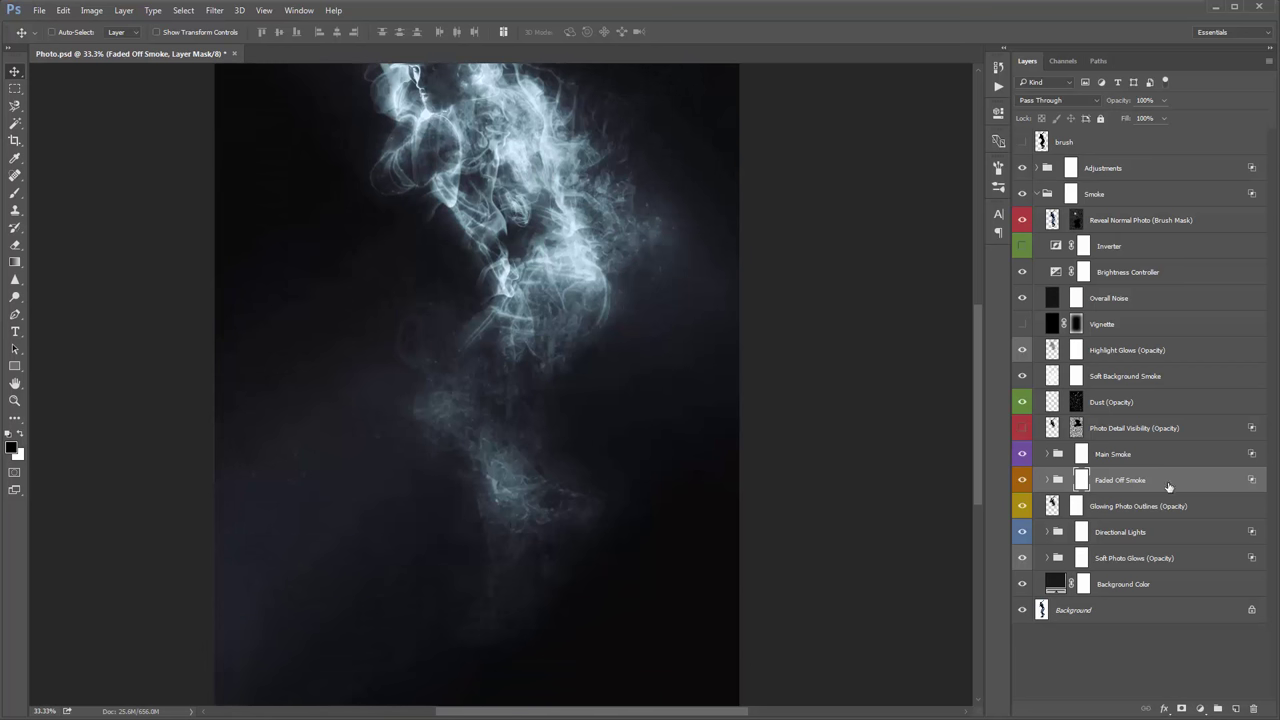
pyautogui.click(1168, 486)
pyautogui.moveTo(1124, 102)
pyautogui.mouseDown()
pyautogui.moveTo(1106, 105)
pyautogui.moveTo(1130, 106)
pyautogui.mouseUp()
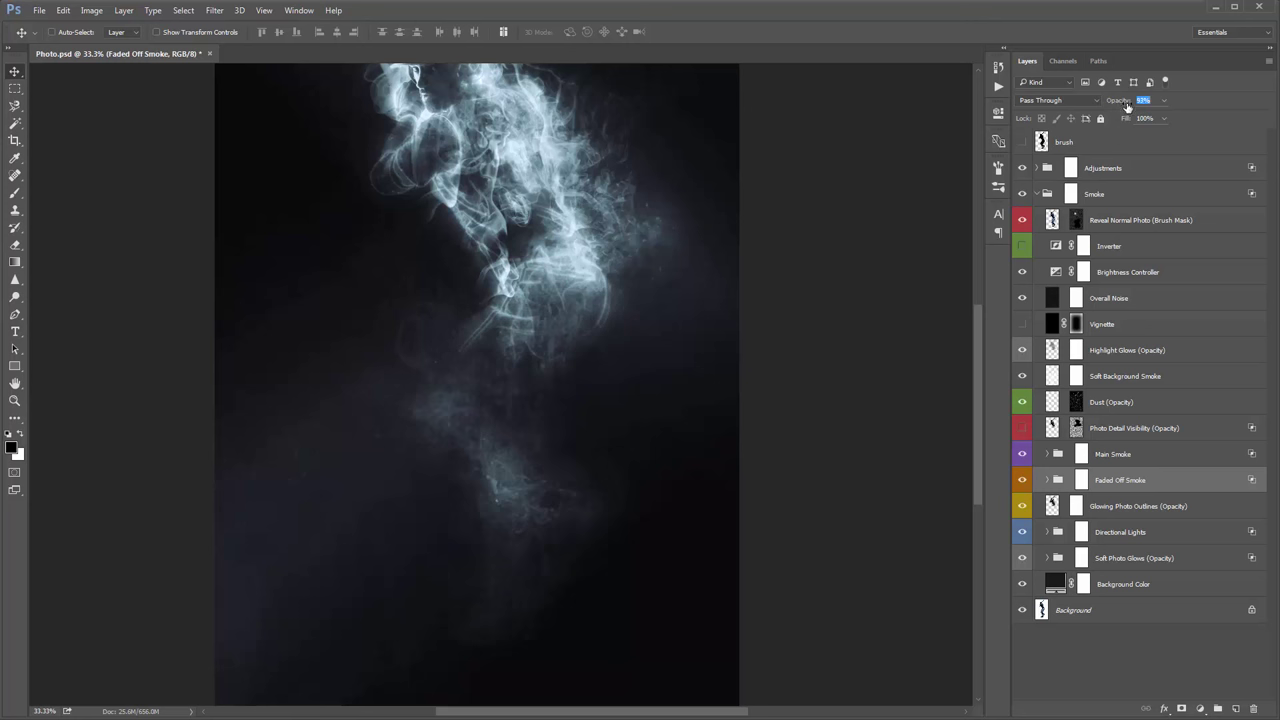
pyautogui.click(1047, 481)
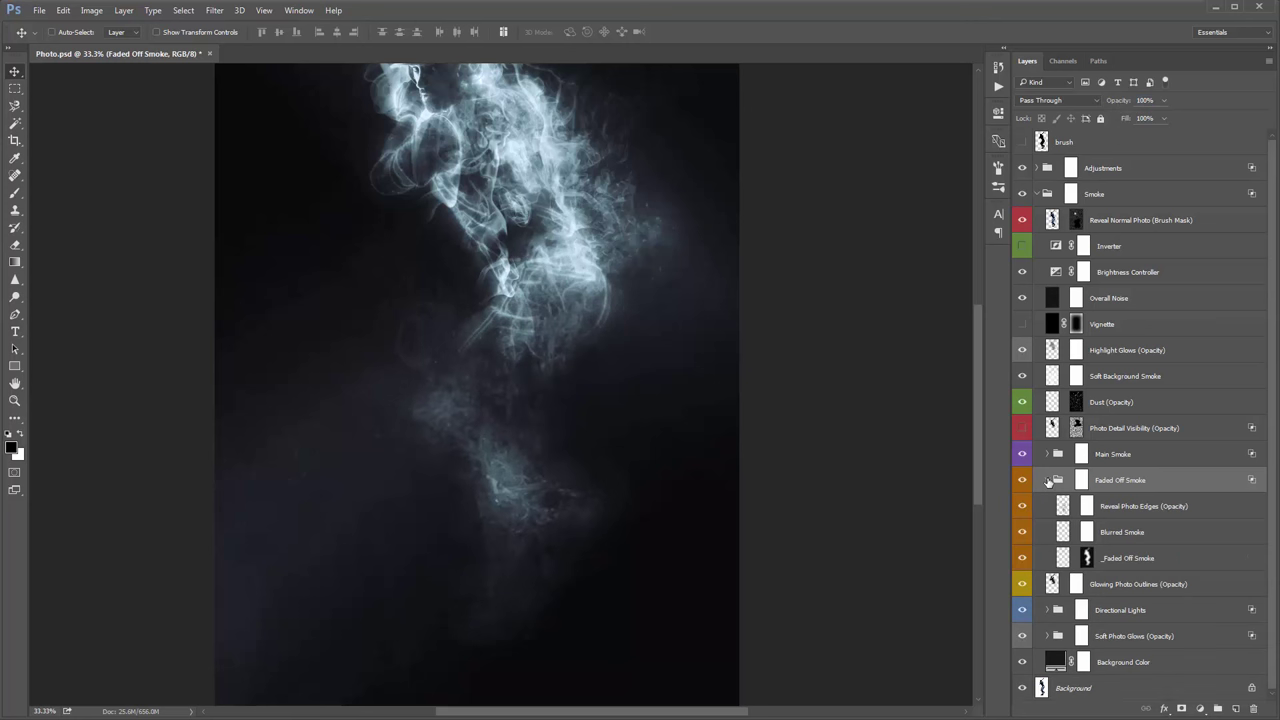
pyautogui.click(1124, 506)
pyautogui.moveTo(1017, 507); pyautogui.dragTo(1021, 558)
pyautogui.click(1100, 560)
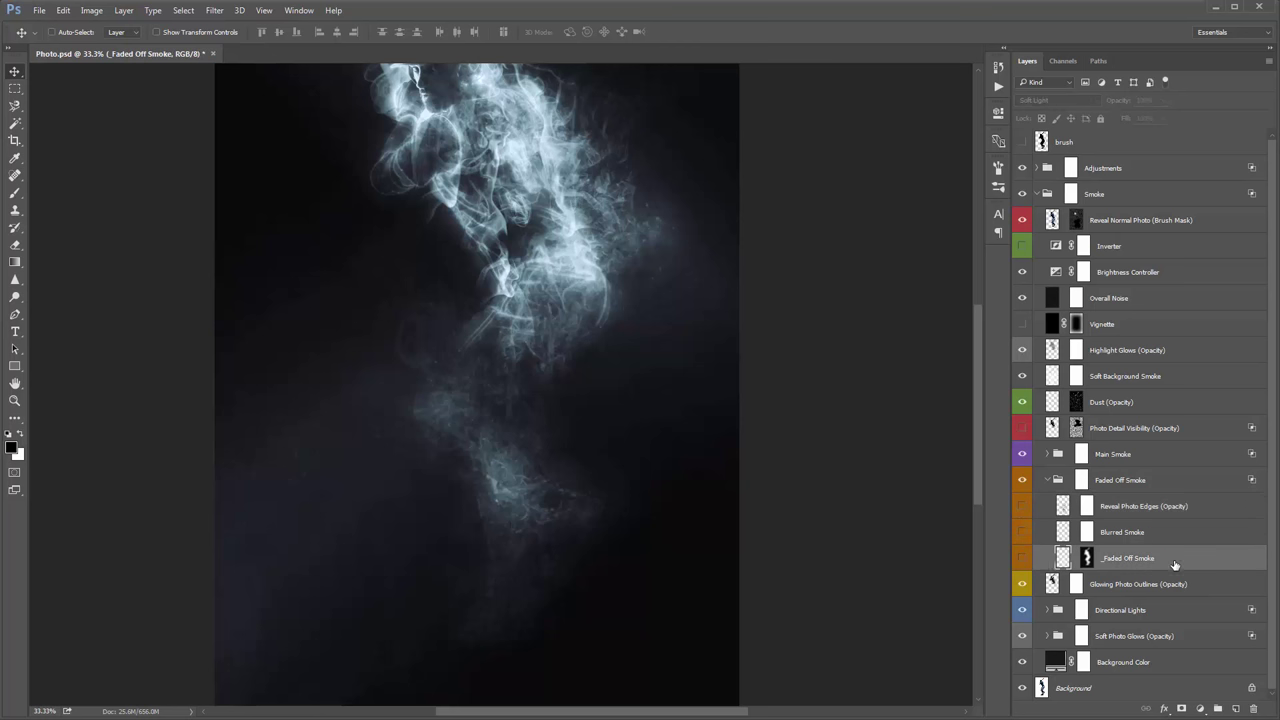
pyautogui.click(1022, 558)
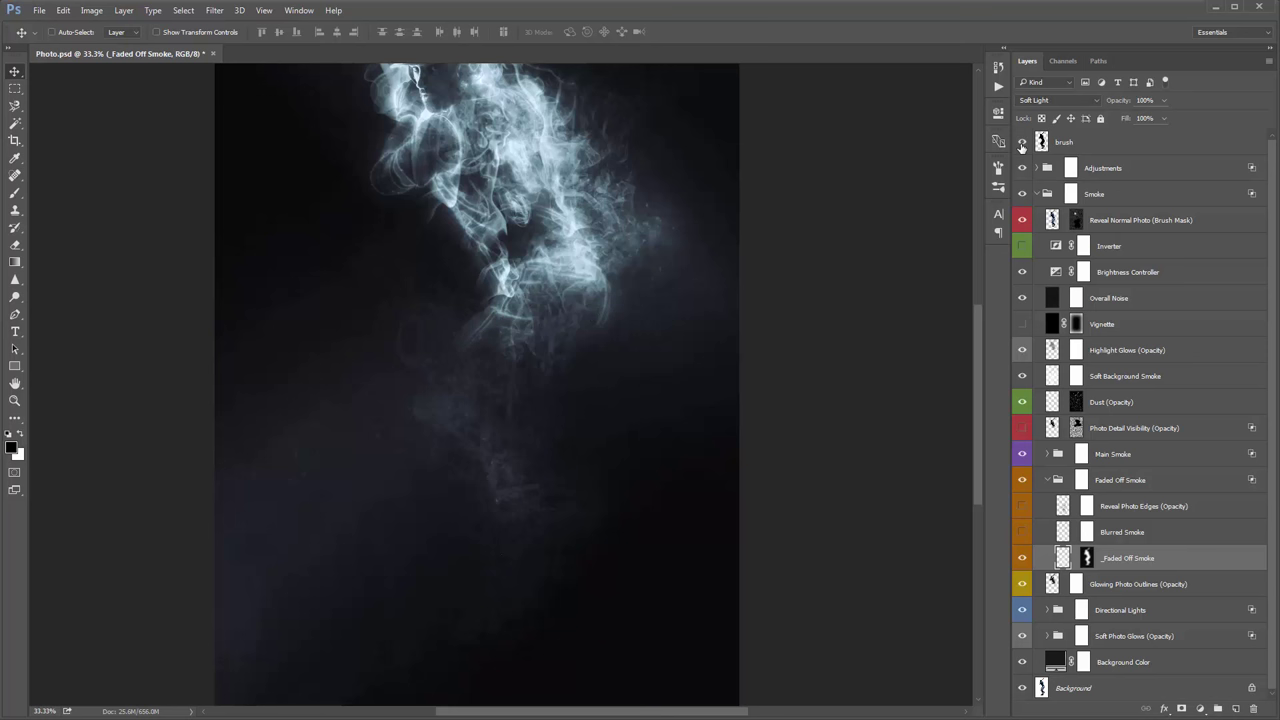
# Step: Compare the brush silhouette and Blurred Smoke layers on and off, then select Reveal Photo Edges
pyautogui.click(1021, 143)
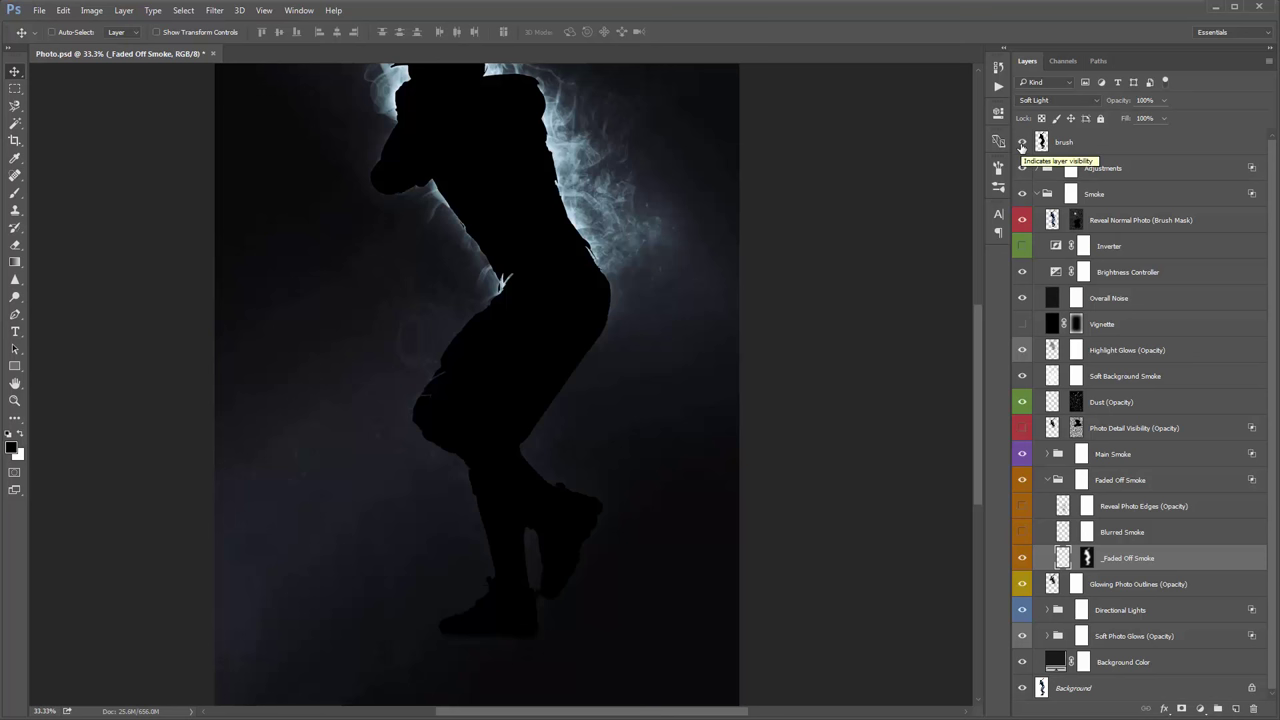
pyautogui.click(1021, 143)
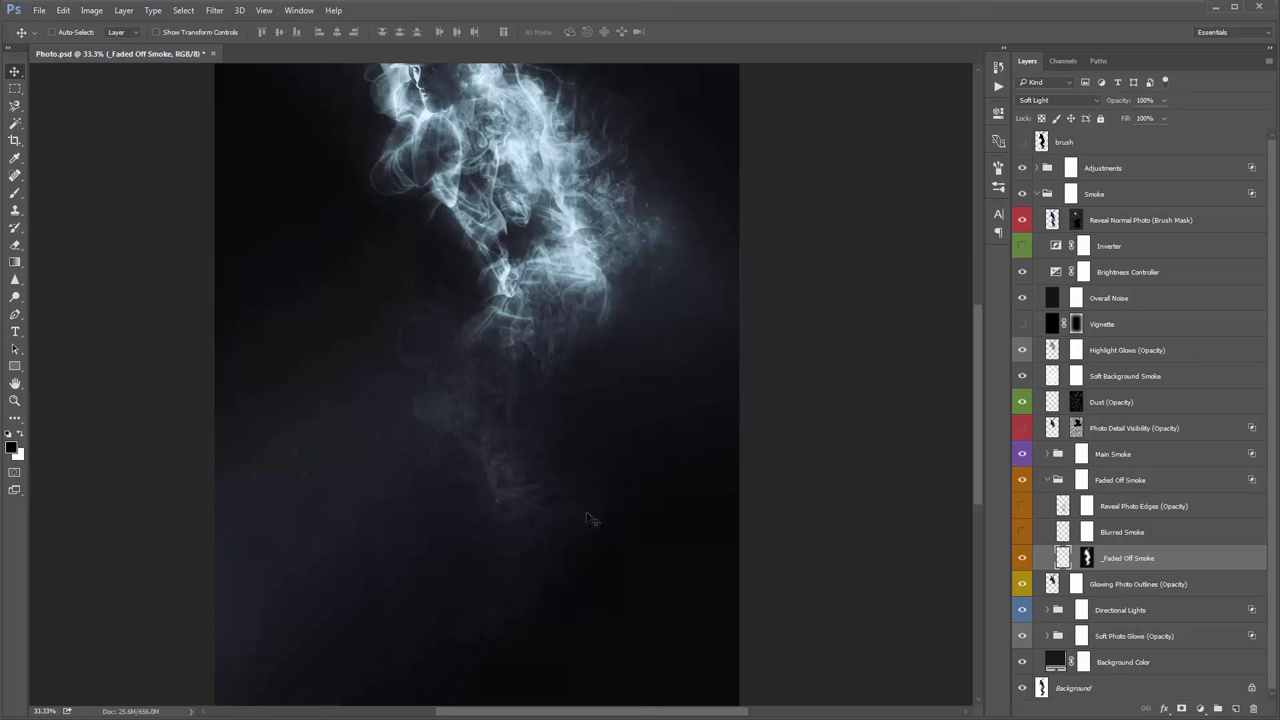
pyautogui.click(1060, 533)
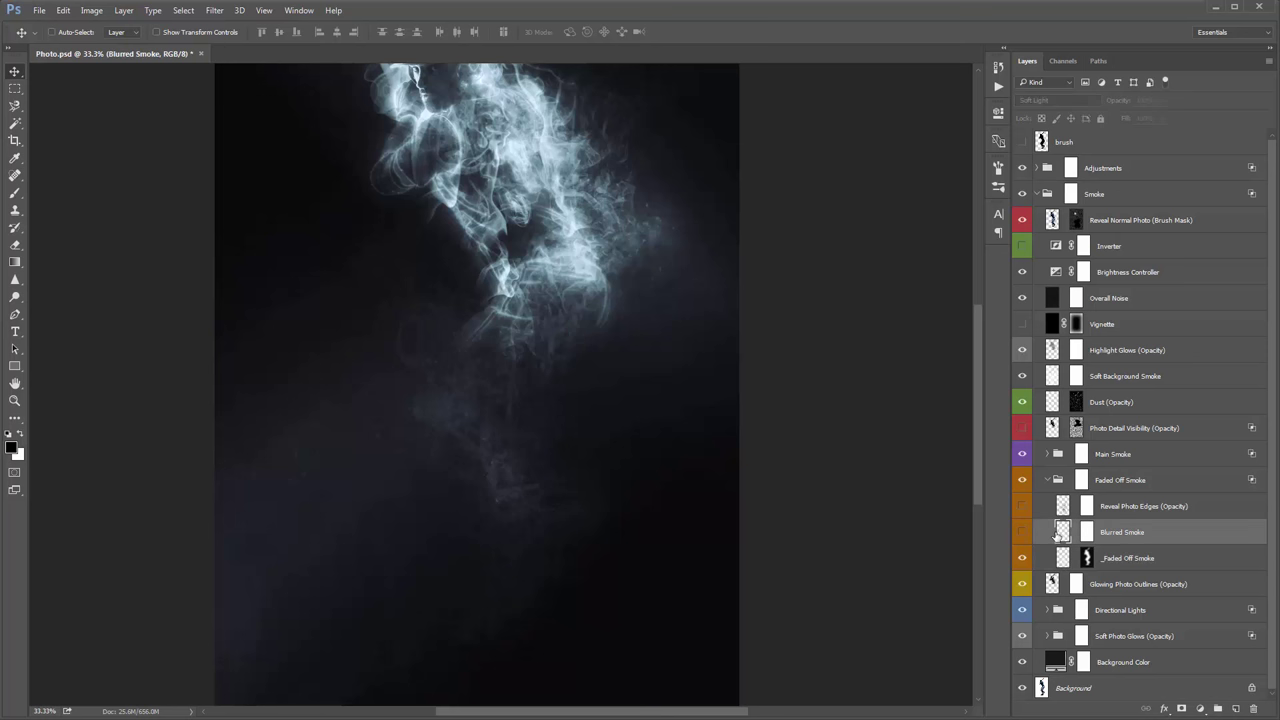
pyautogui.click(1021, 534)
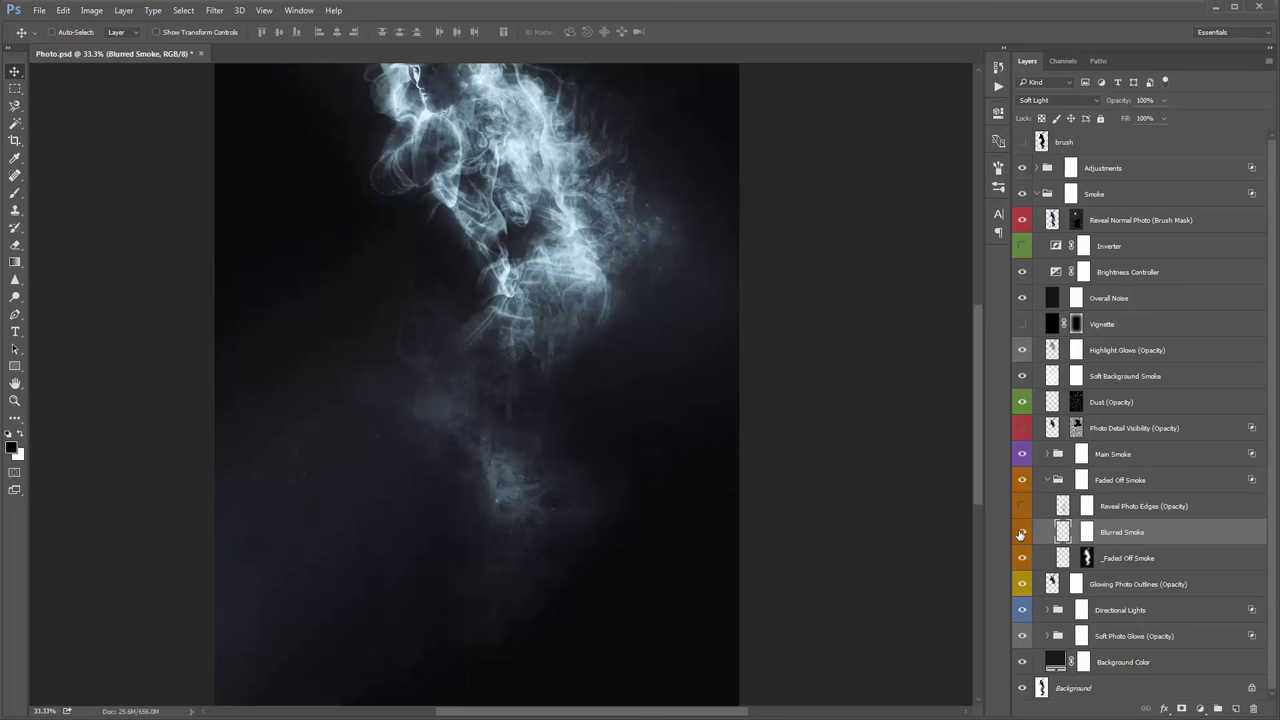
pyautogui.click(1021, 534)
pyautogui.click(1021, 534)
pyautogui.click(1110, 507)
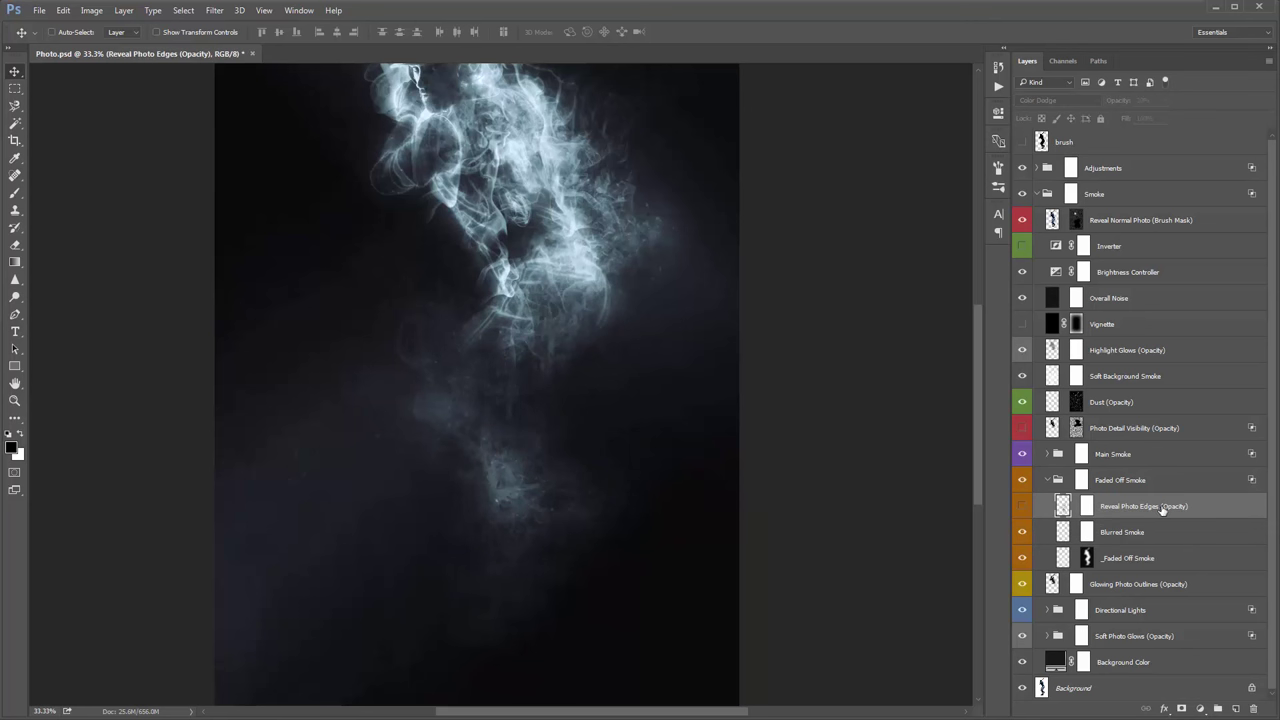
# Step: Show Reveal Photo Edges (Opacity) and scrub its opacity down to 30%
pyautogui.click(1023, 508)
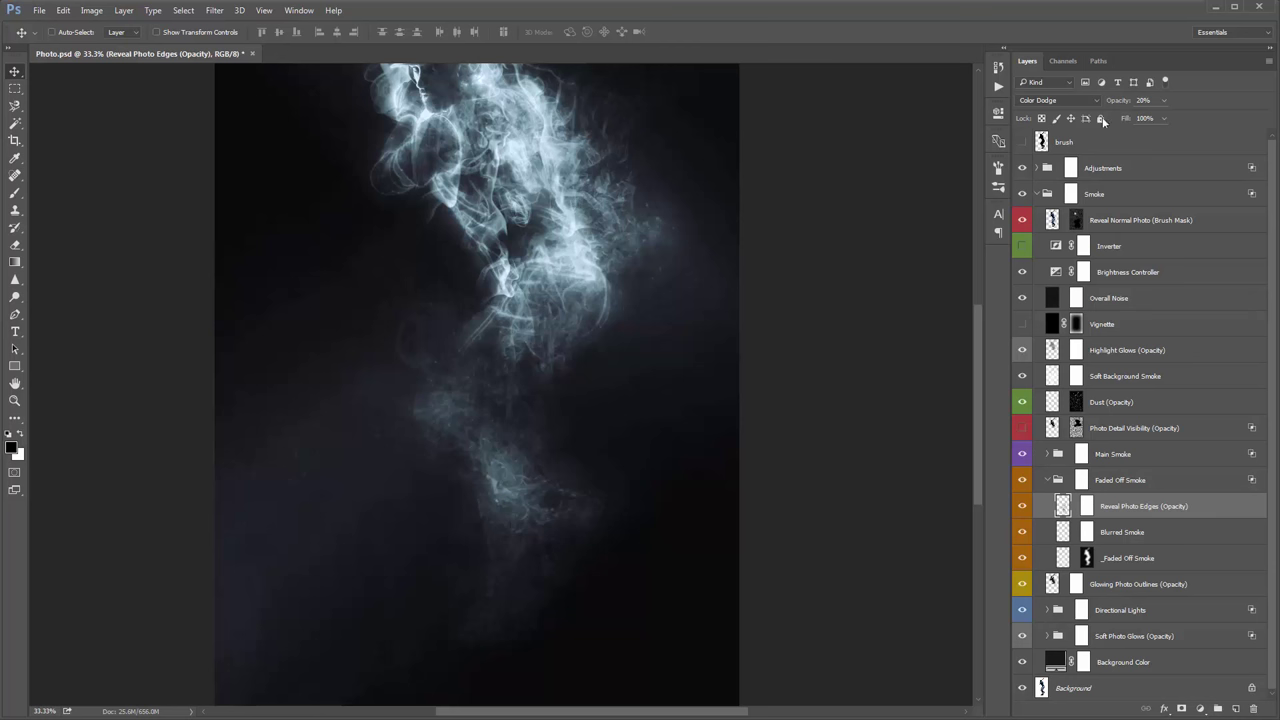
pyautogui.press('0')
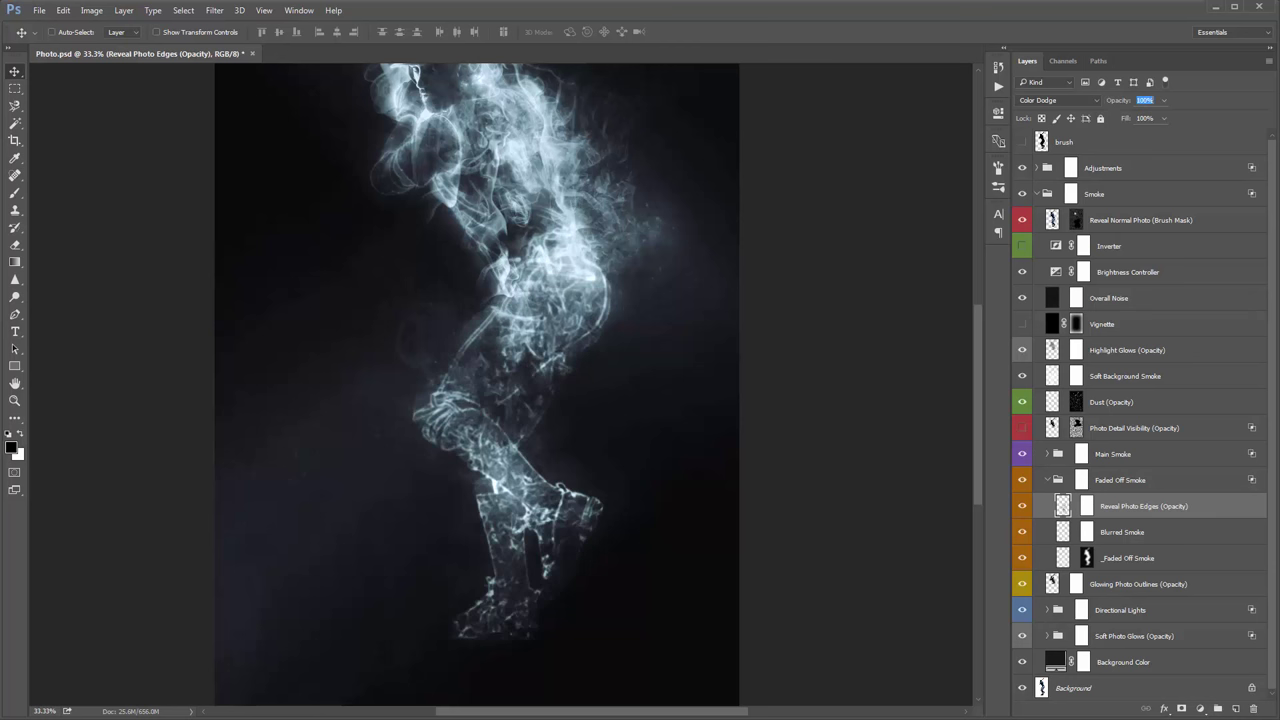
pyautogui.scroll(-2, 776, 305)
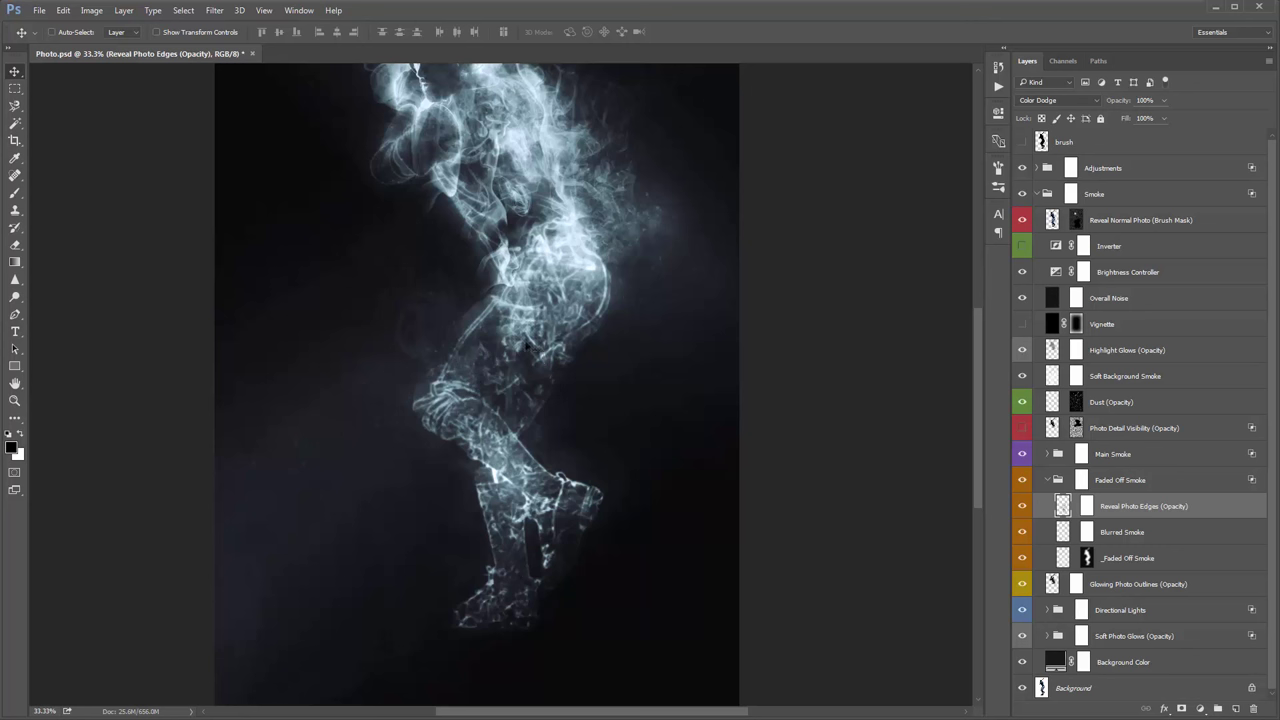
pyautogui.click(1137, 562)
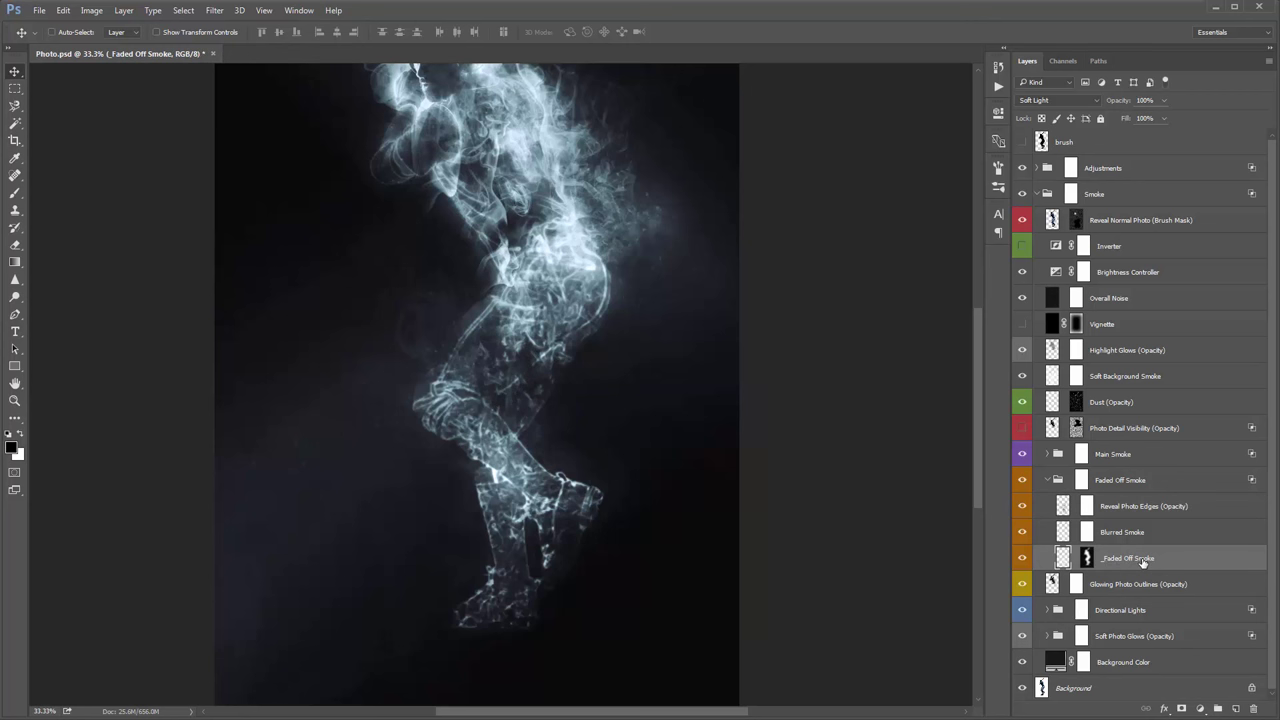
pyautogui.click(1140, 507)
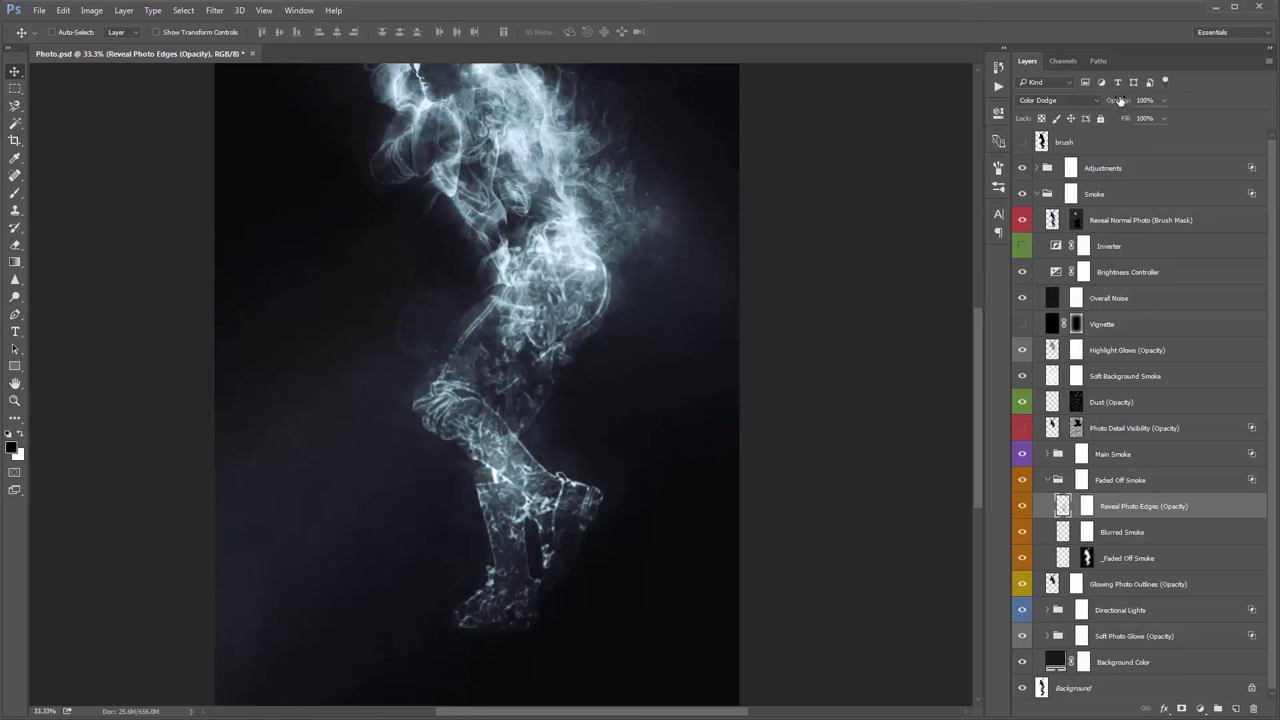
pyautogui.moveTo(1119, 105); pyautogui.dragTo(134, 160)
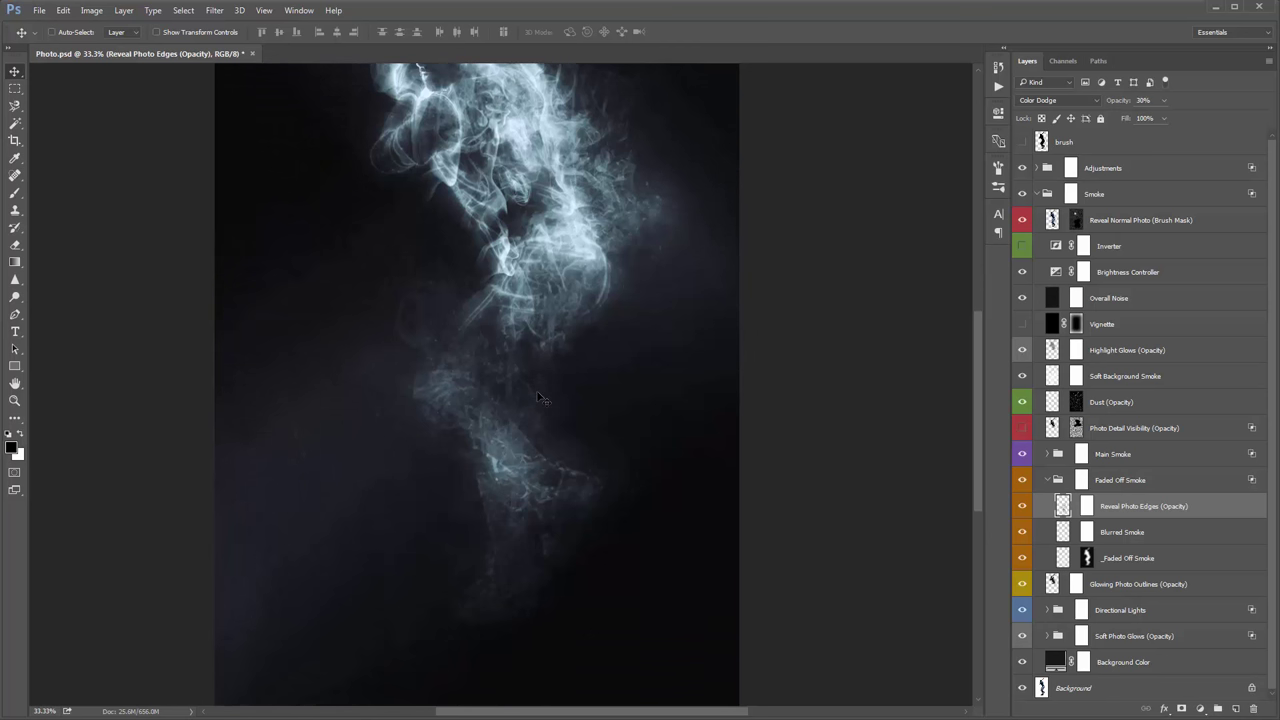
pyautogui.click(1086, 509)
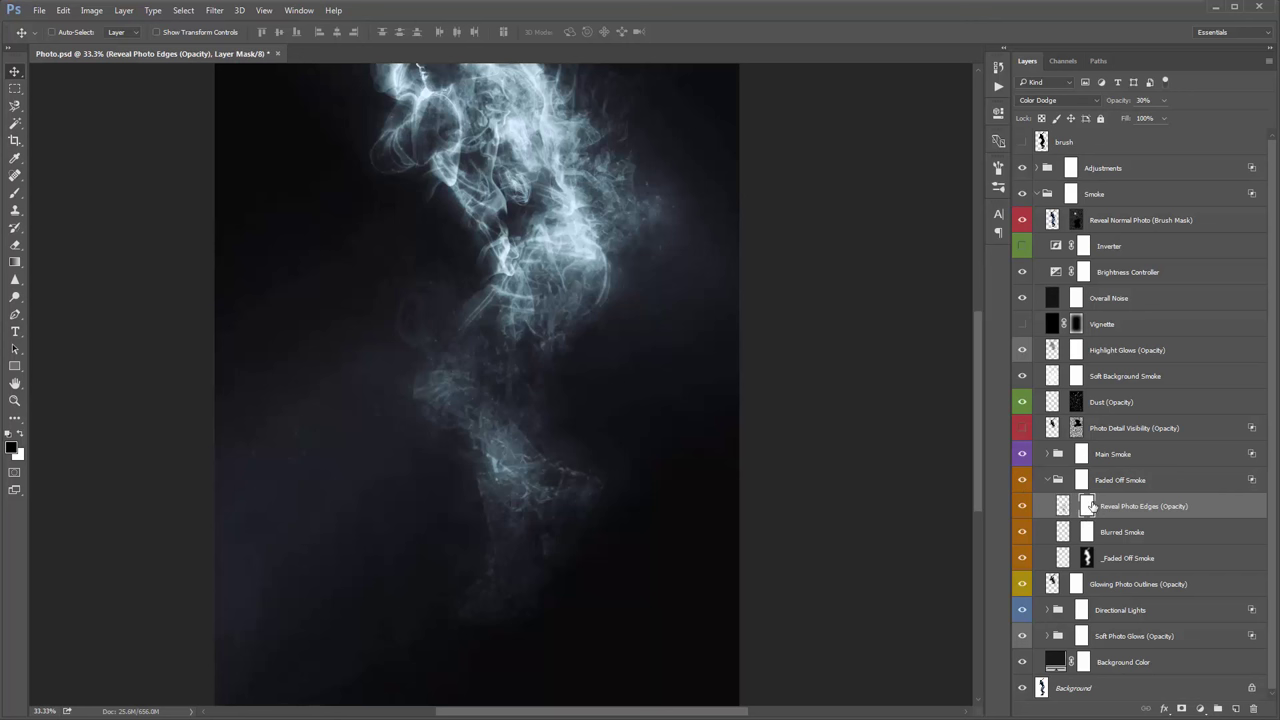
pyautogui.click(1120, 481)
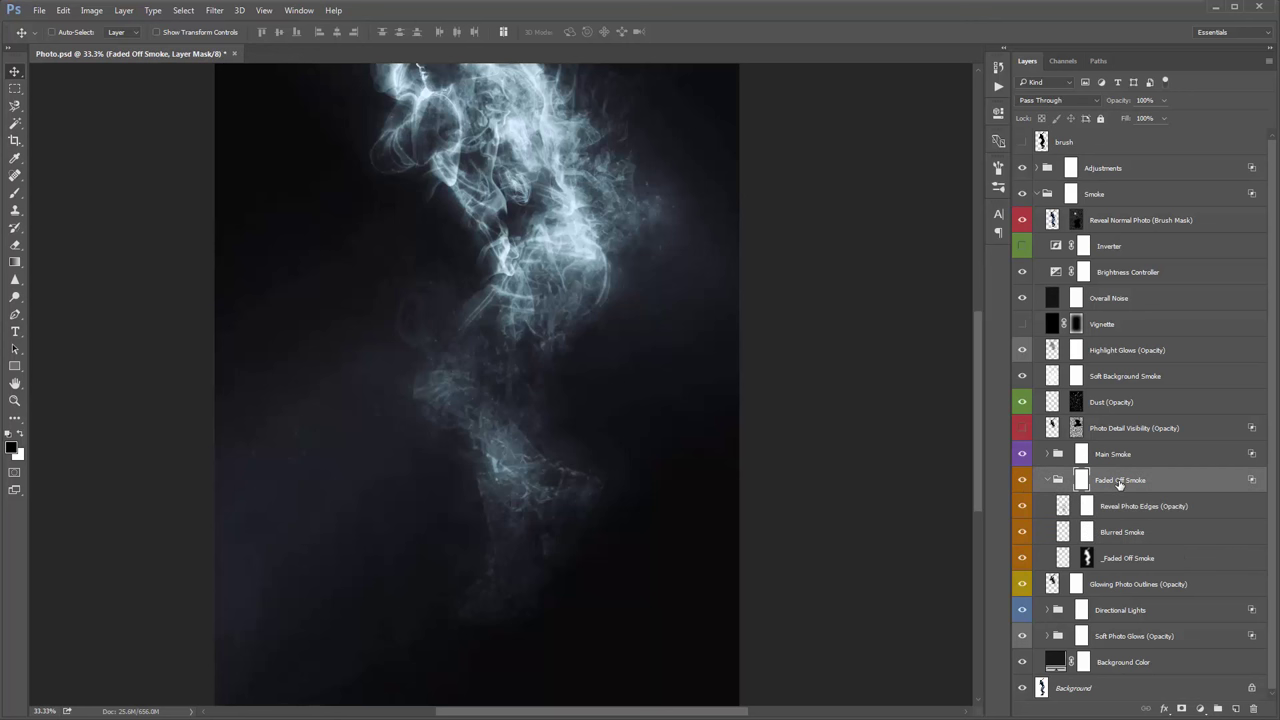
pyautogui.click(1047, 480)
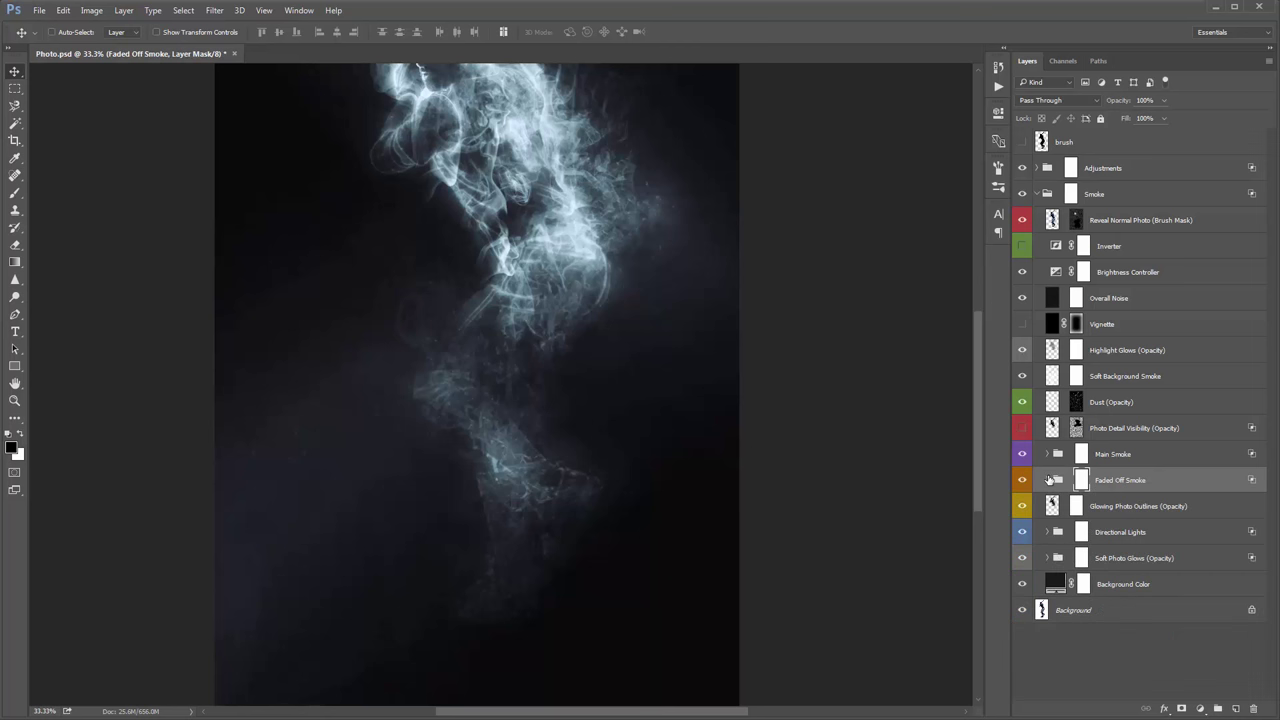
pyautogui.click(1110, 505)
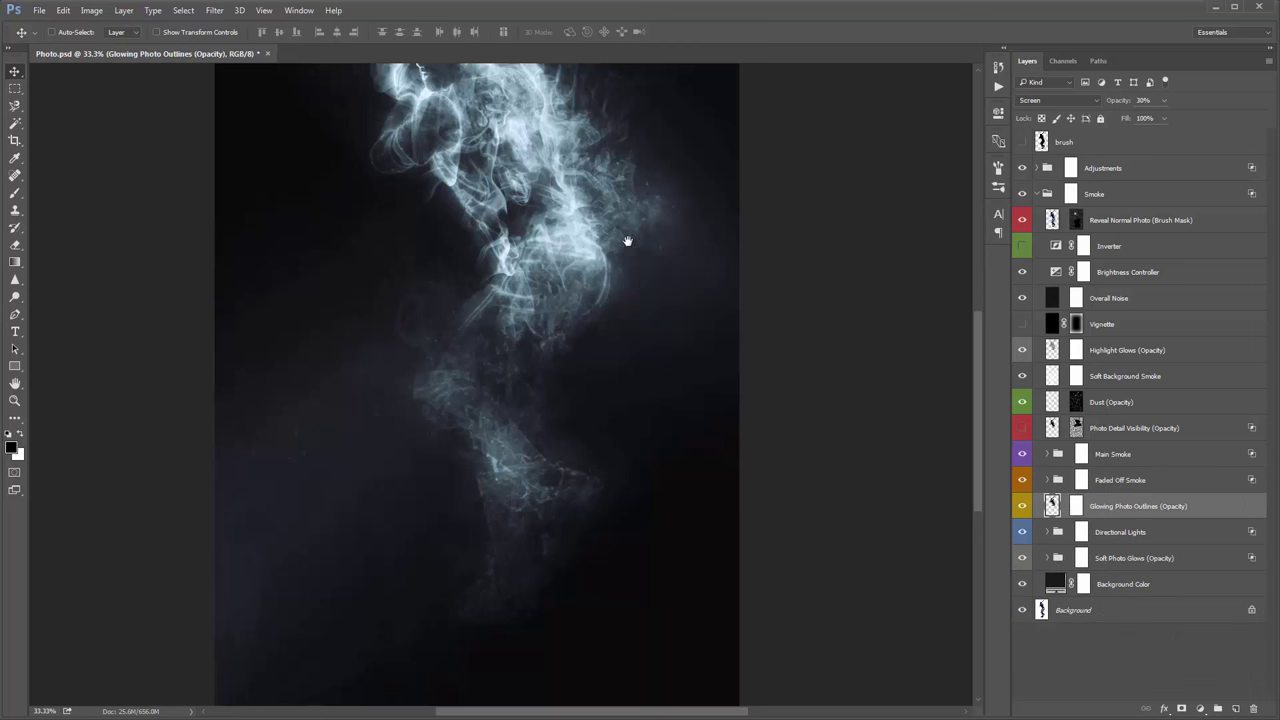
pyautogui.moveTo(626, 243); pyautogui.dragTo(636, 389)
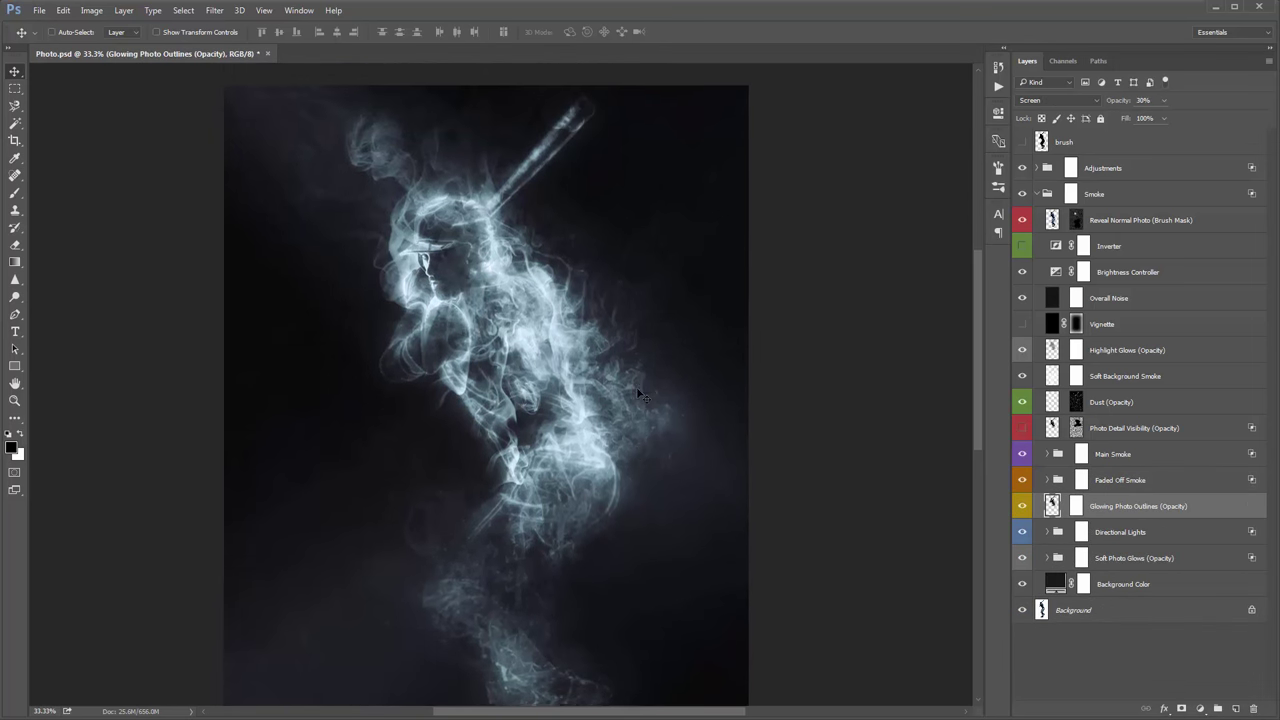
pyautogui.click(1022, 506)
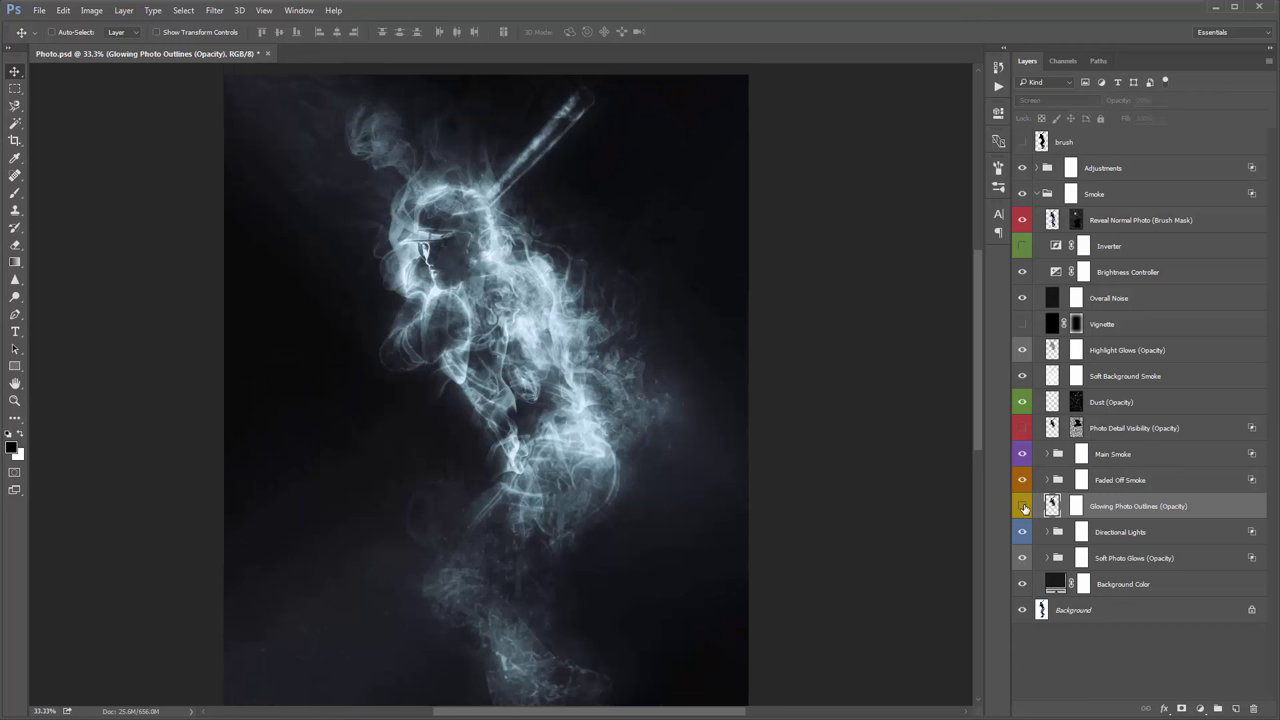
pyautogui.click(1023, 507)
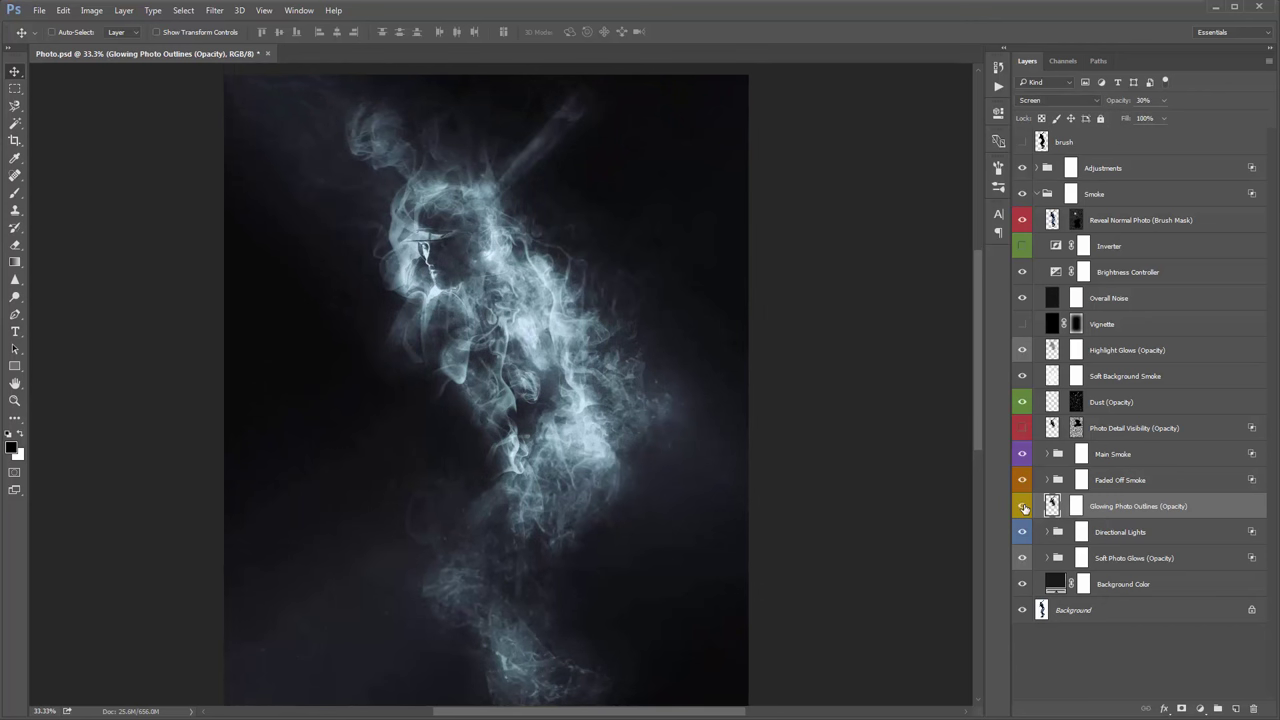
pyautogui.click(1023, 507)
pyautogui.click(1023, 507)
pyautogui.click(1023, 507)
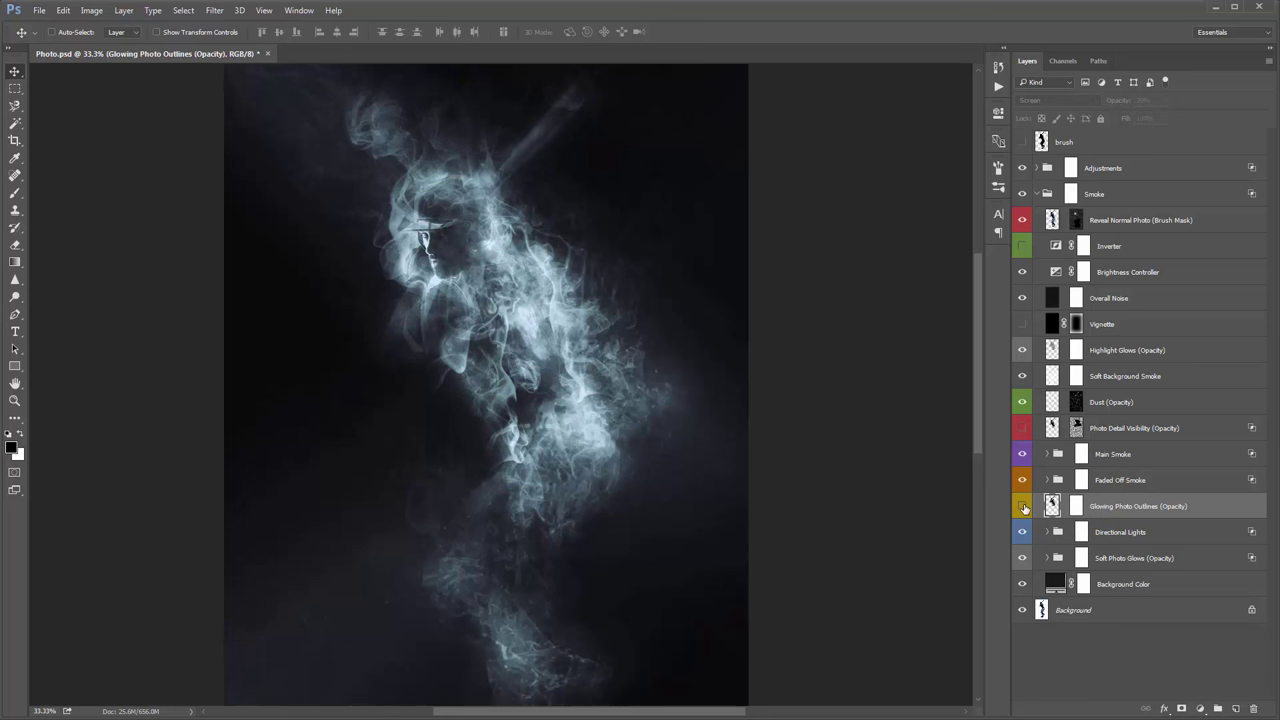
pyautogui.click(1023, 507)
pyautogui.click(1023, 507)
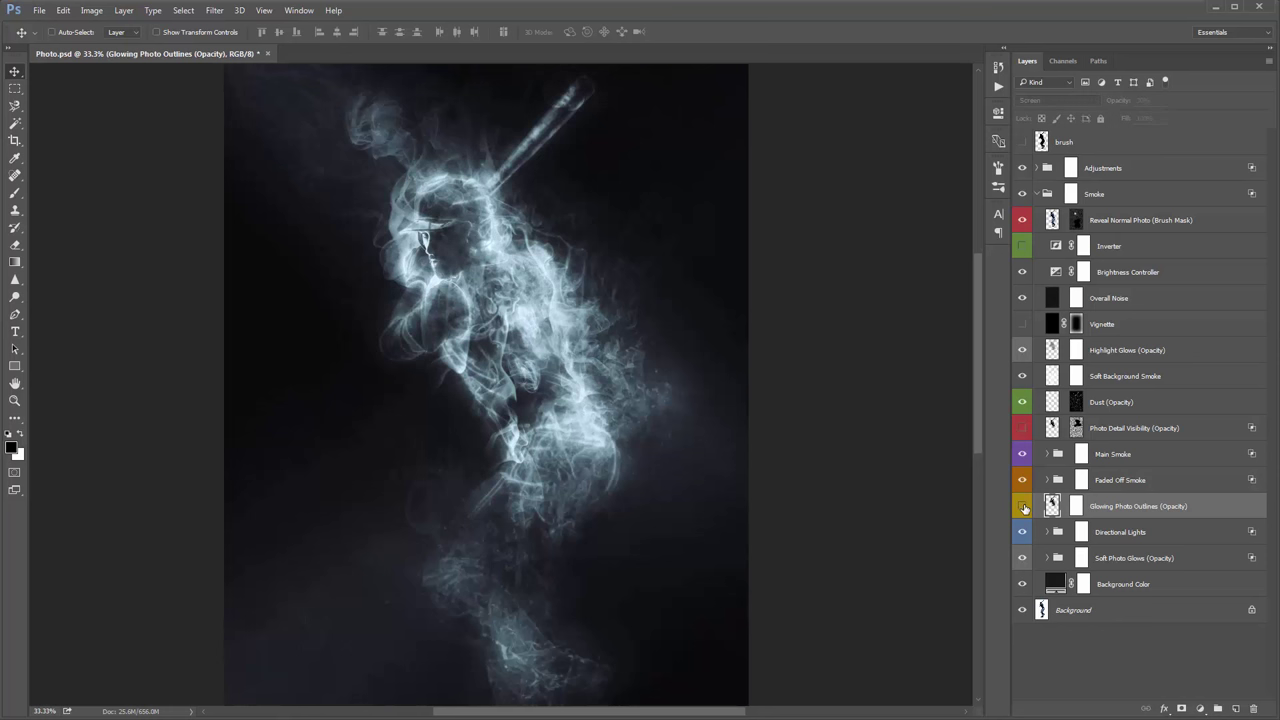
pyautogui.click(1023, 507)
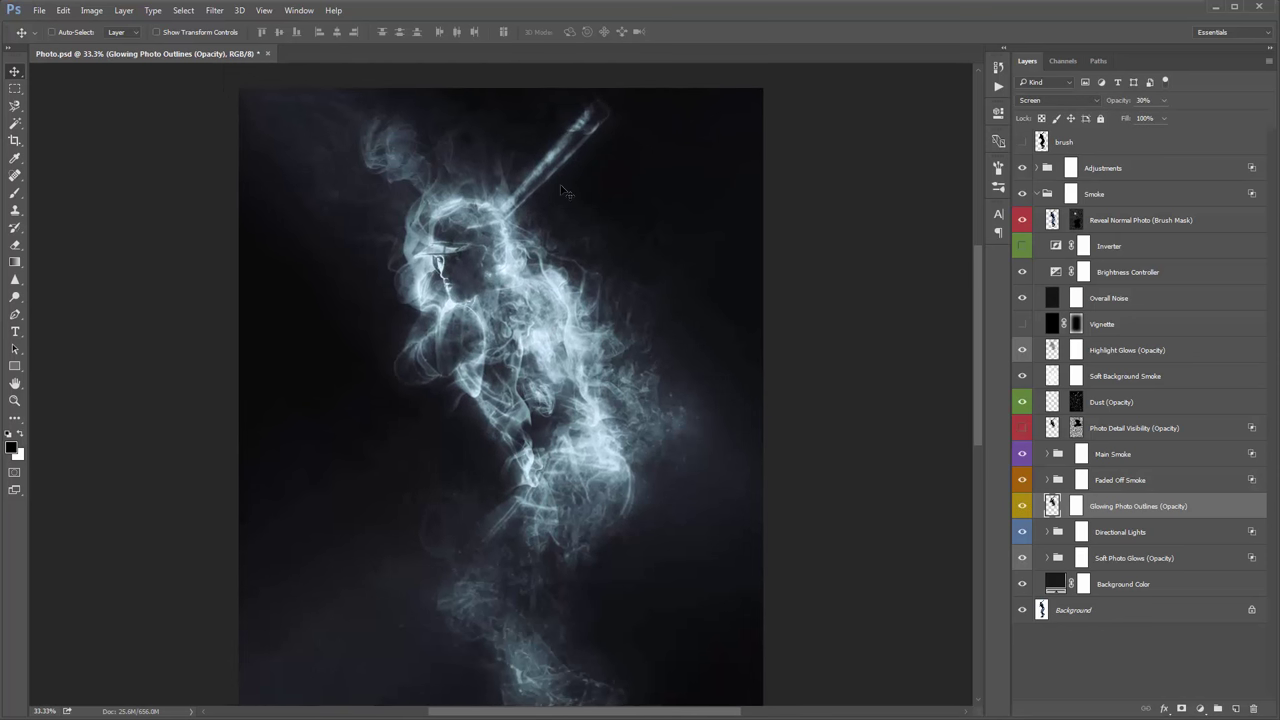
pyautogui.click(1076, 510)
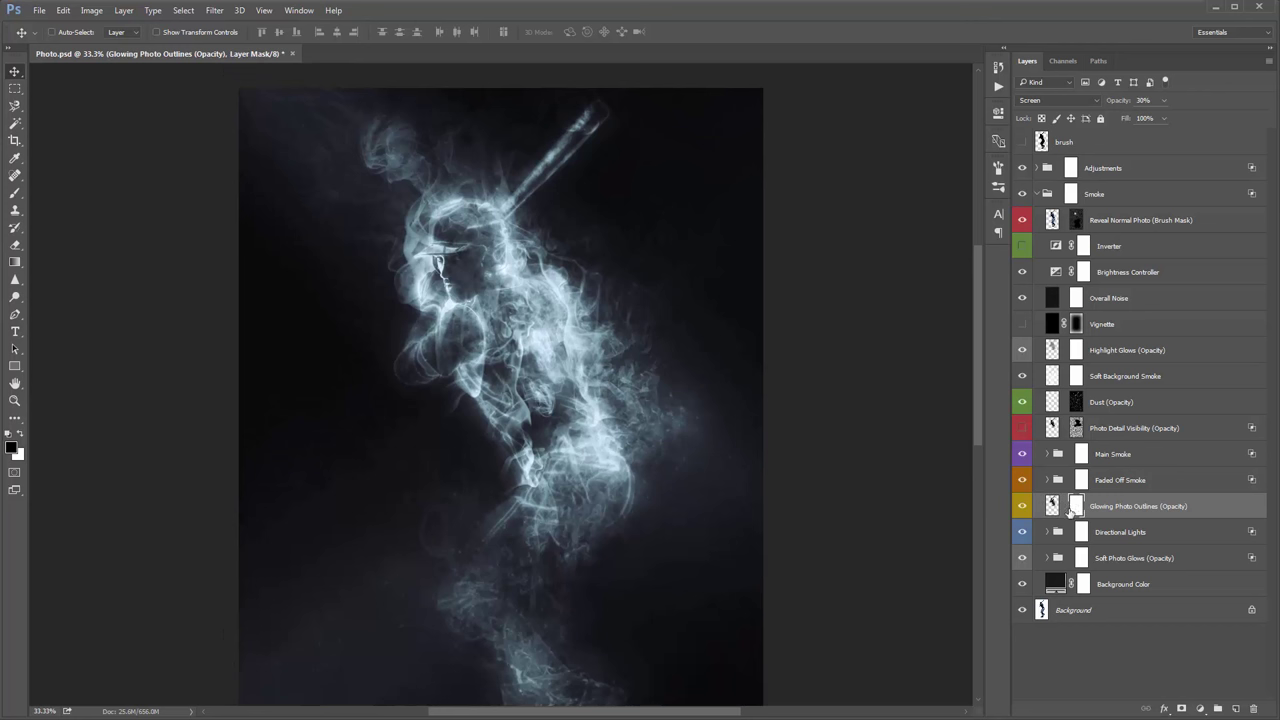
pyautogui.click(1021, 508)
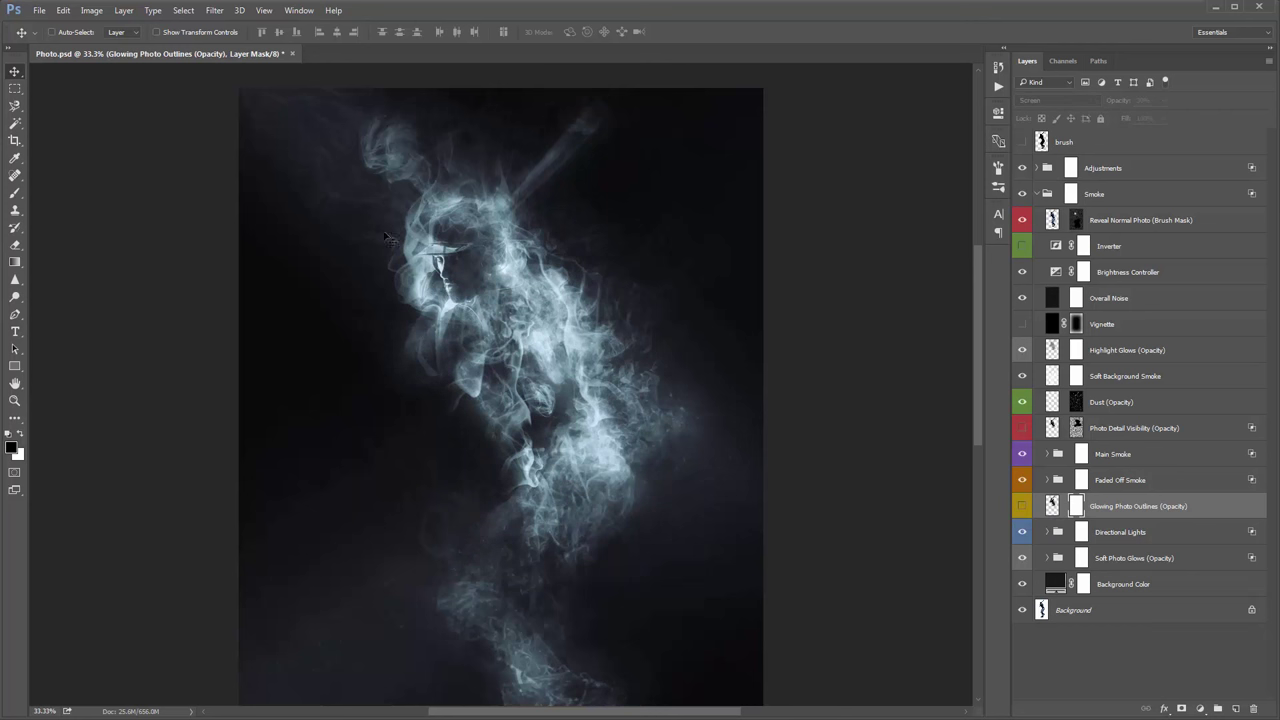
pyautogui.click(1022, 507)
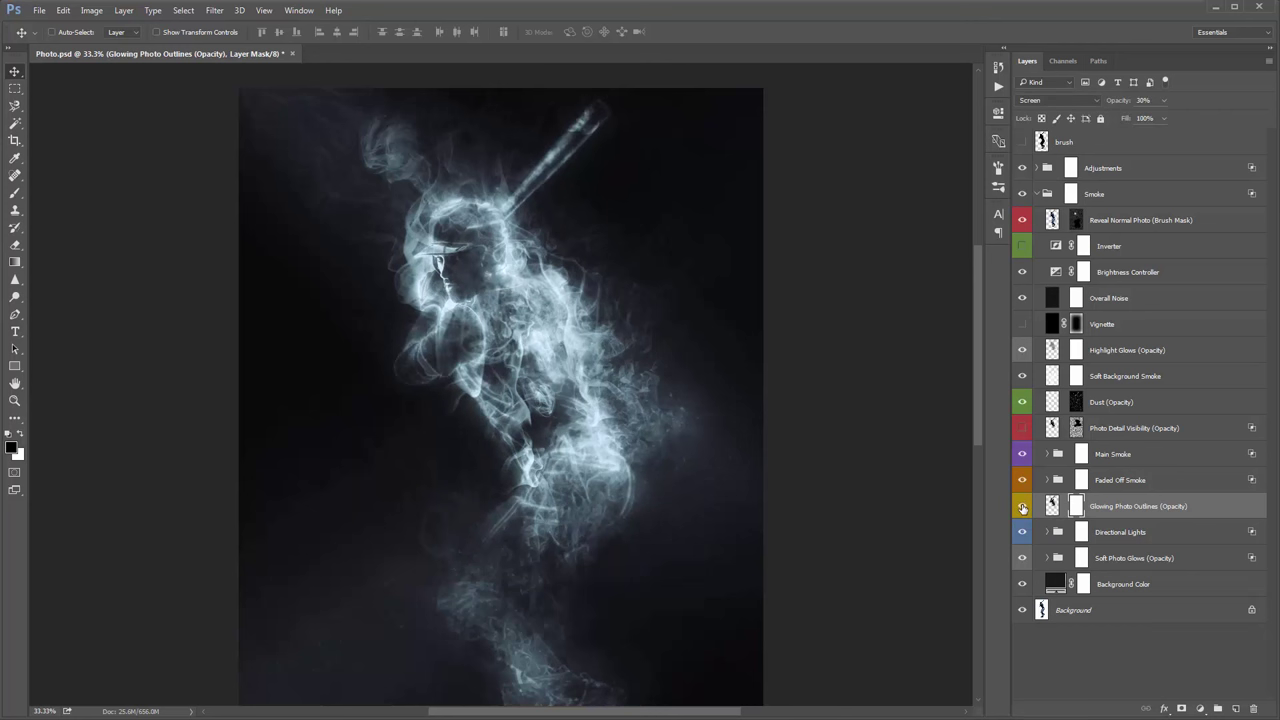
pyautogui.click(1022, 508)
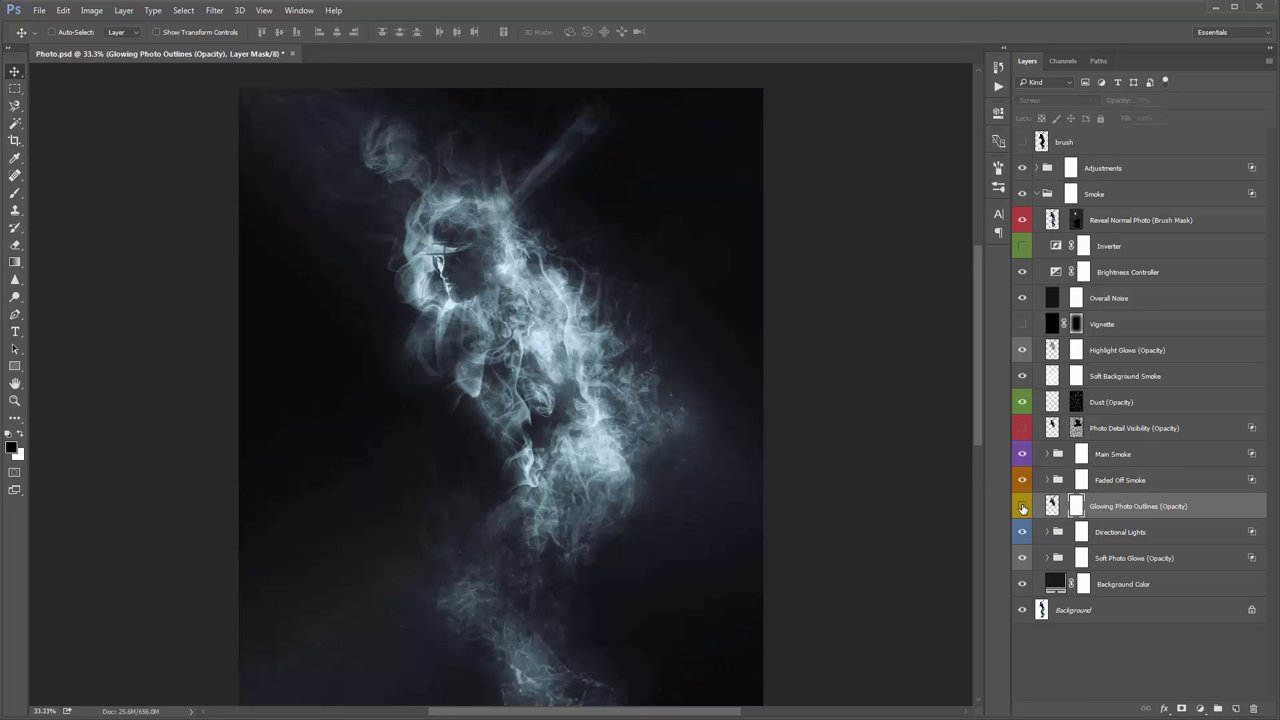
pyautogui.click(1022, 508)
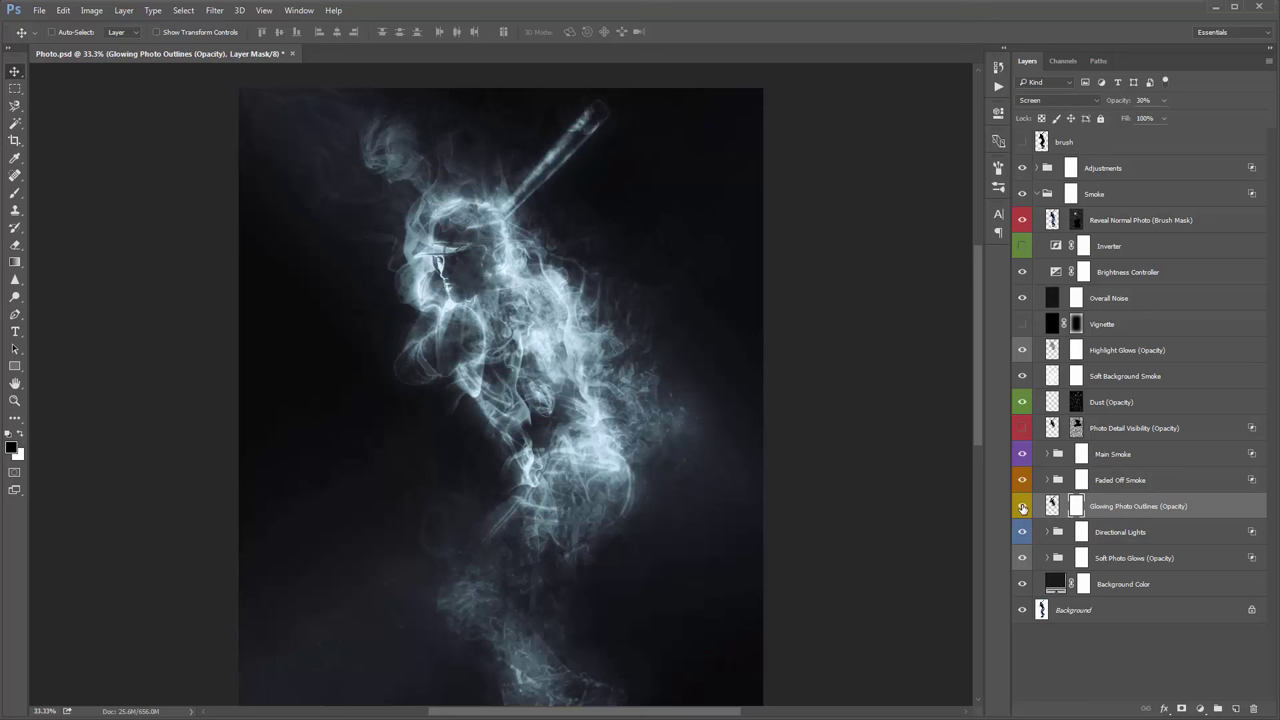
pyautogui.click(1022, 508)
pyautogui.click(1022, 508)
pyautogui.press('b')
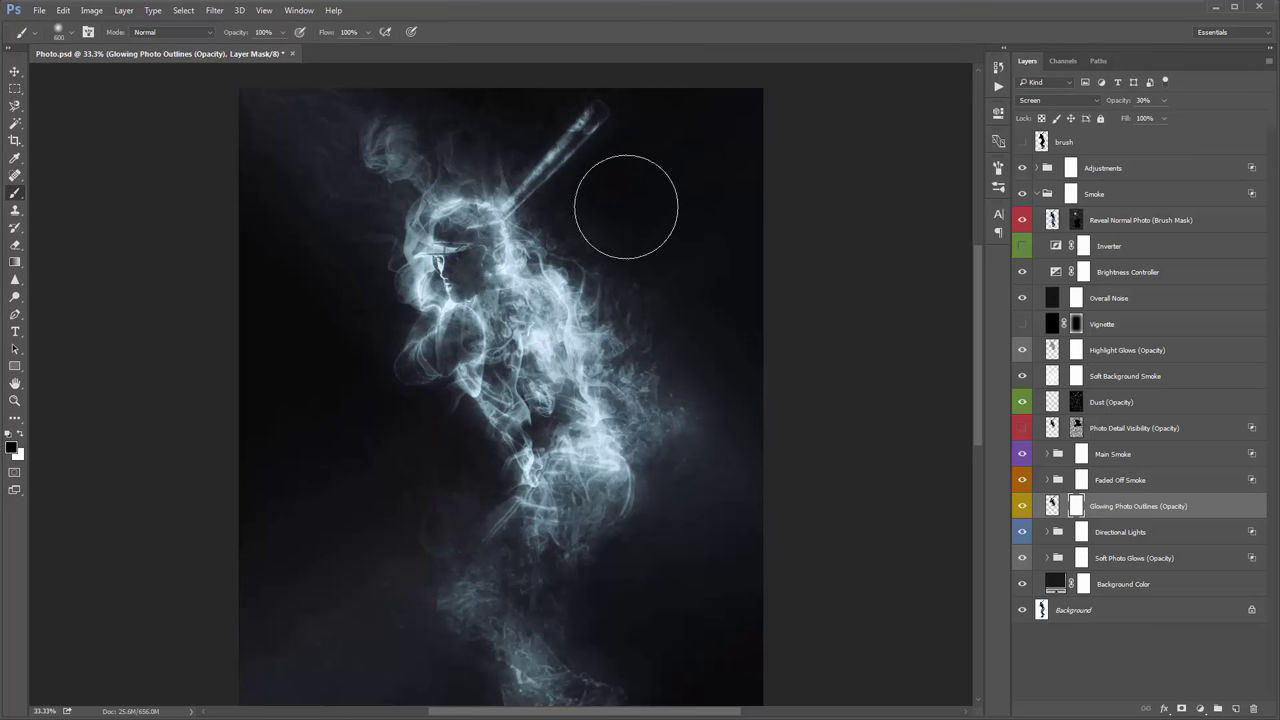
pyautogui.scroll(1, 606, 209)
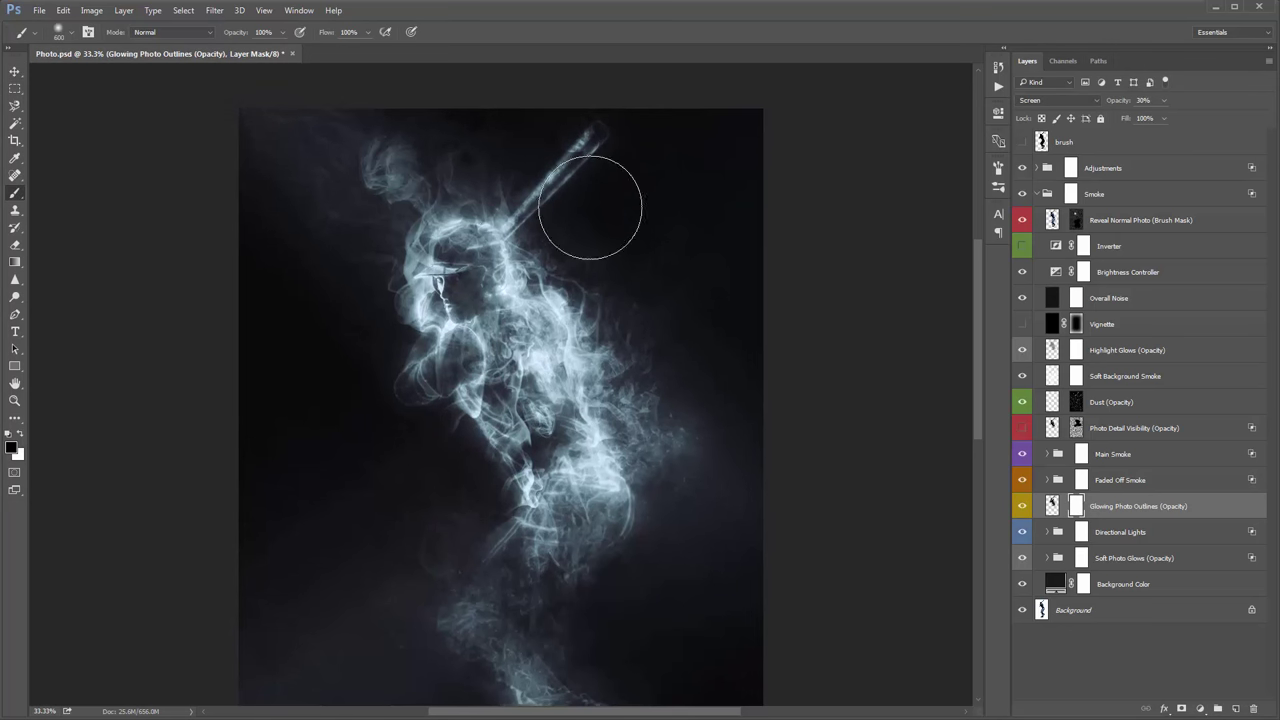
pyautogui.moveTo(586, 186)
pyautogui.mouseDown()
pyautogui.moveTo(603, 155)
pyautogui.moveTo(552, 183)
pyautogui.moveTo(525, 218)
pyautogui.moveTo(592, 148)
pyautogui.moveTo(618, 181)
pyautogui.mouseUp()
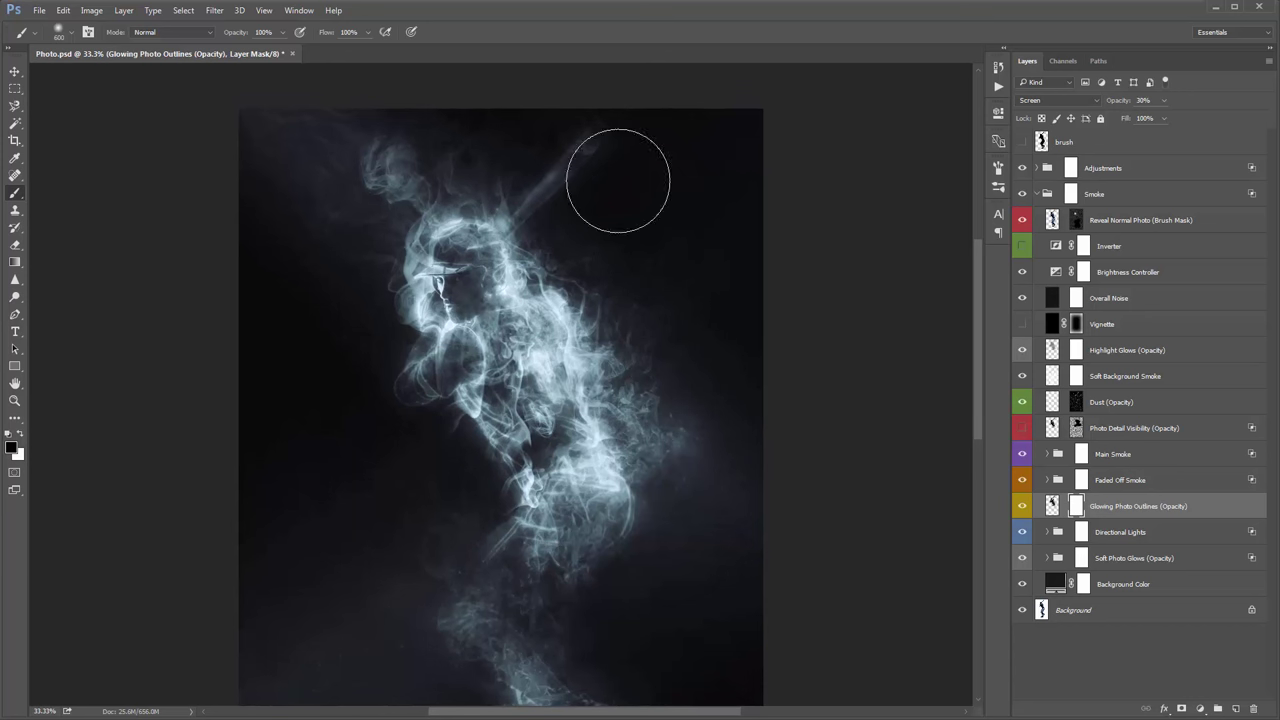
pyautogui.hotkey('ctrl', 'z')
pyautogui.press('v')
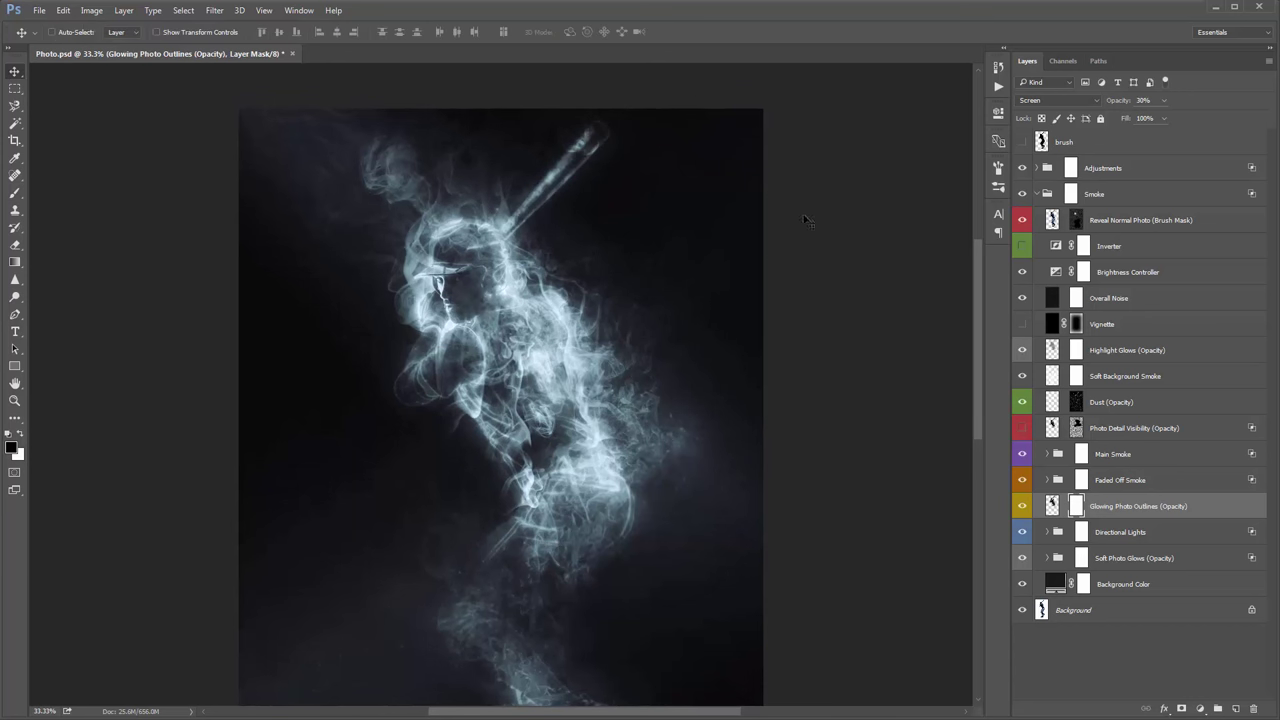
pyautogui.click(1100, 230)
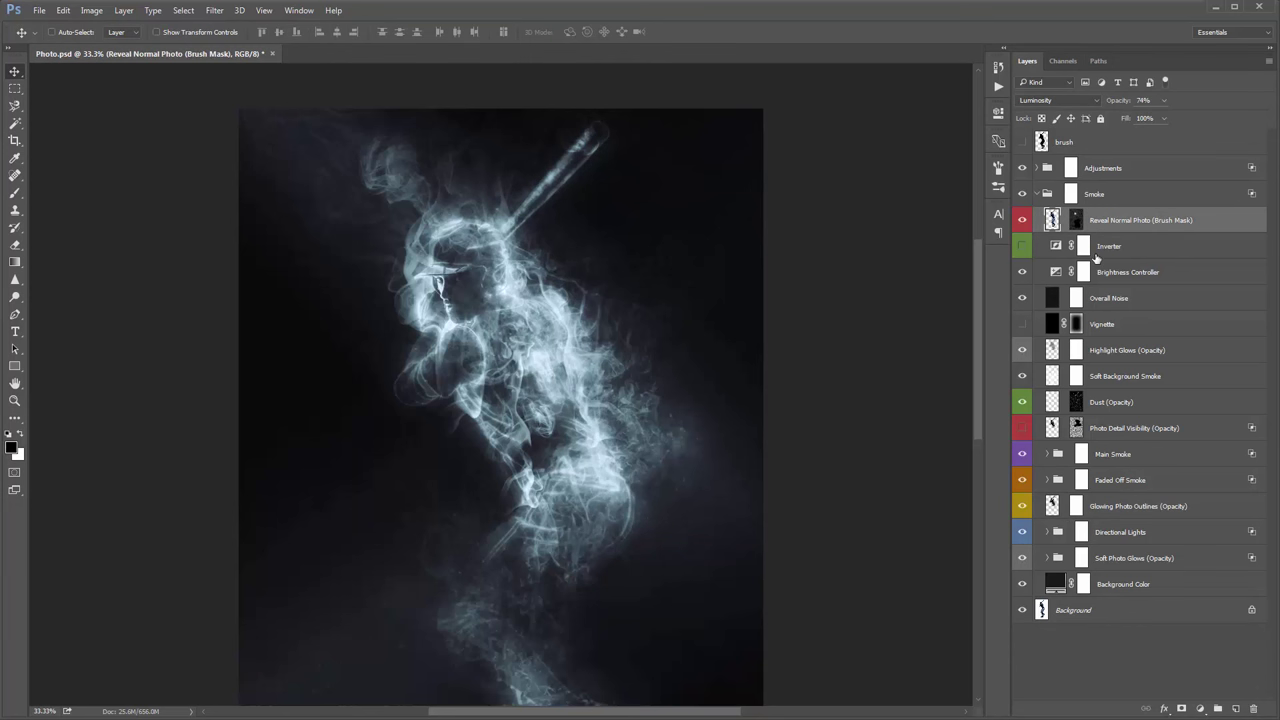
# Step: Compare Photo Detail Visibility and Glowing Photo Outlines by toggling each on and off
pyautogui.click(1105, 428)
pyautogui.click(1021, 428)
pyautogui.click(1021, 428)
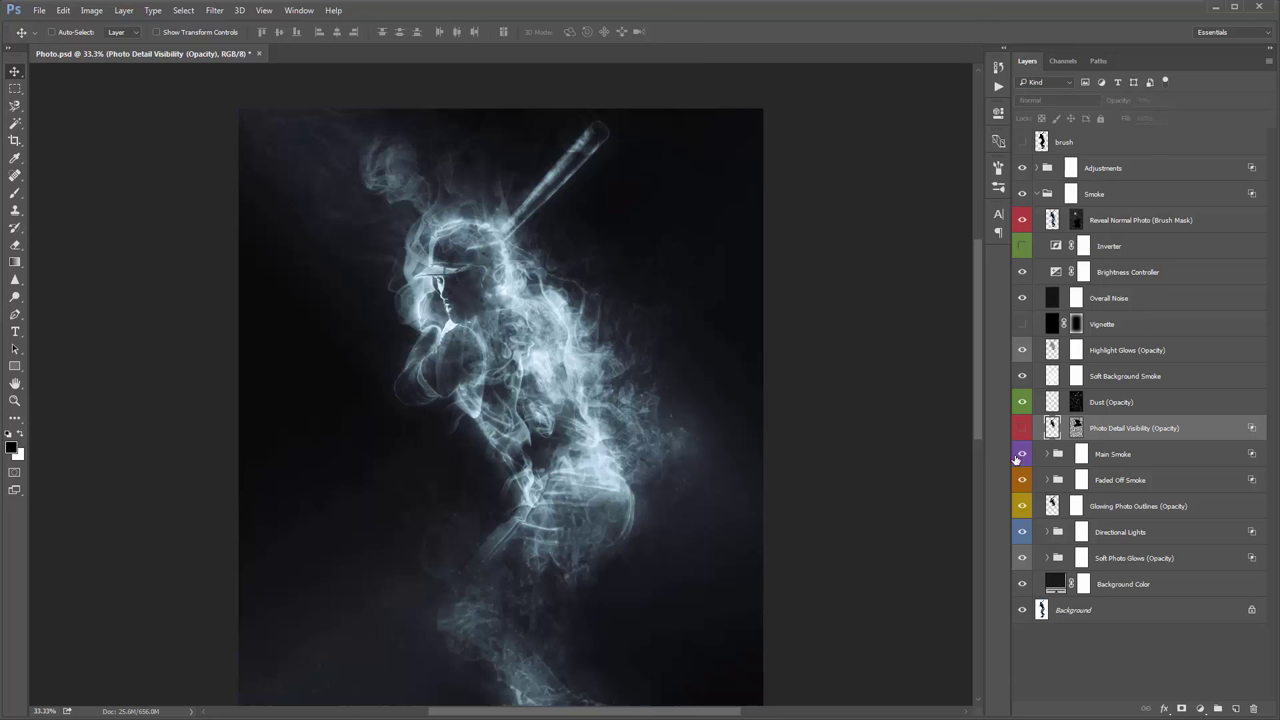
pyautogui.click(1022, 504)
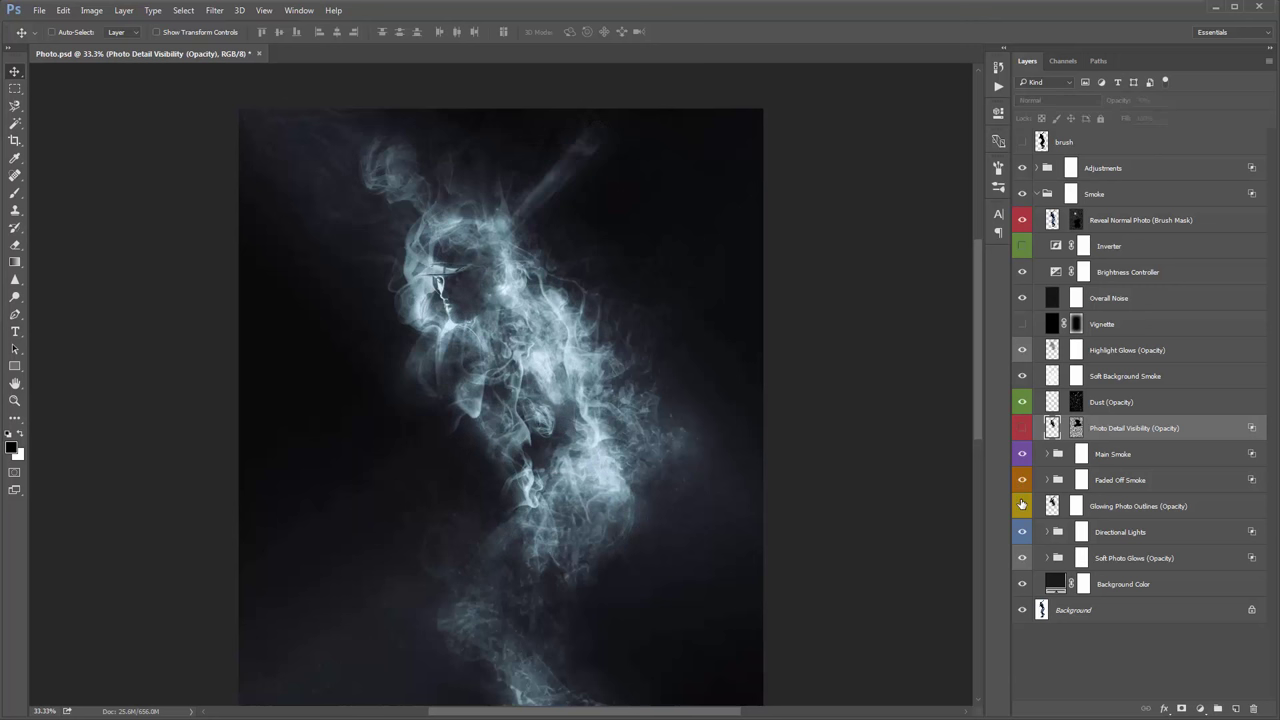
pyautogui.click(1022, 504)
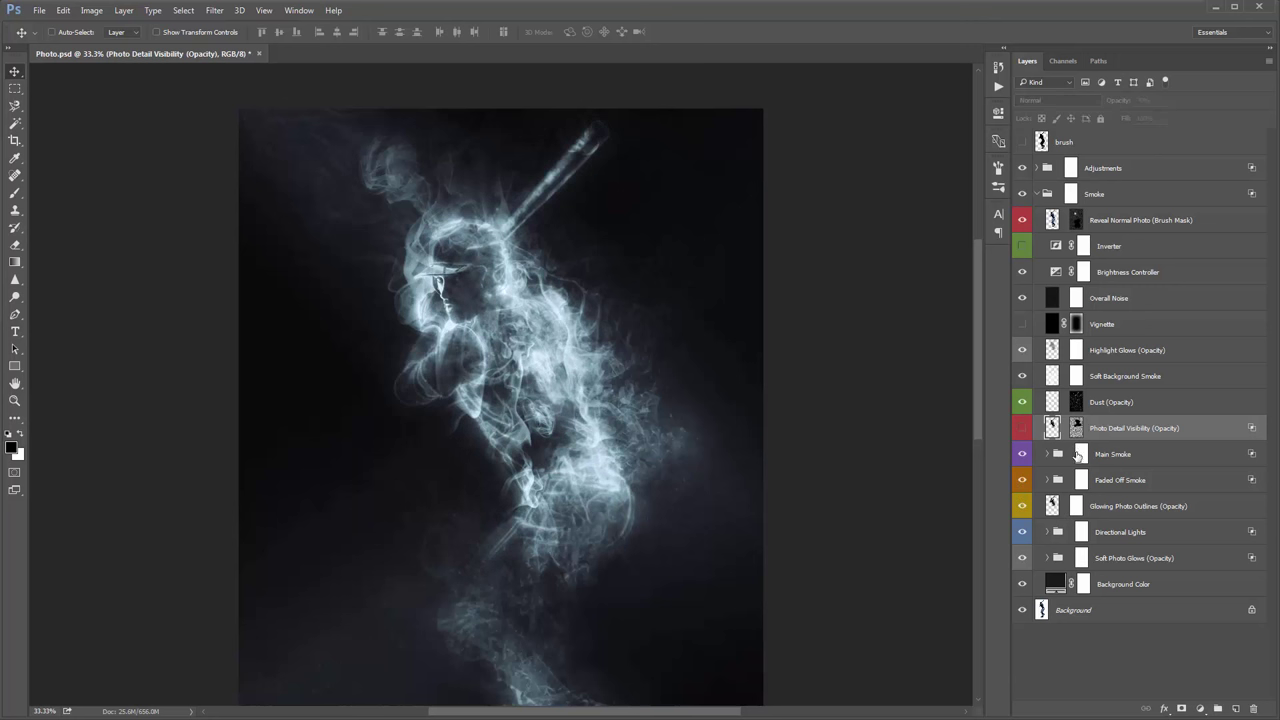
pyautogui.click(1107, 506)
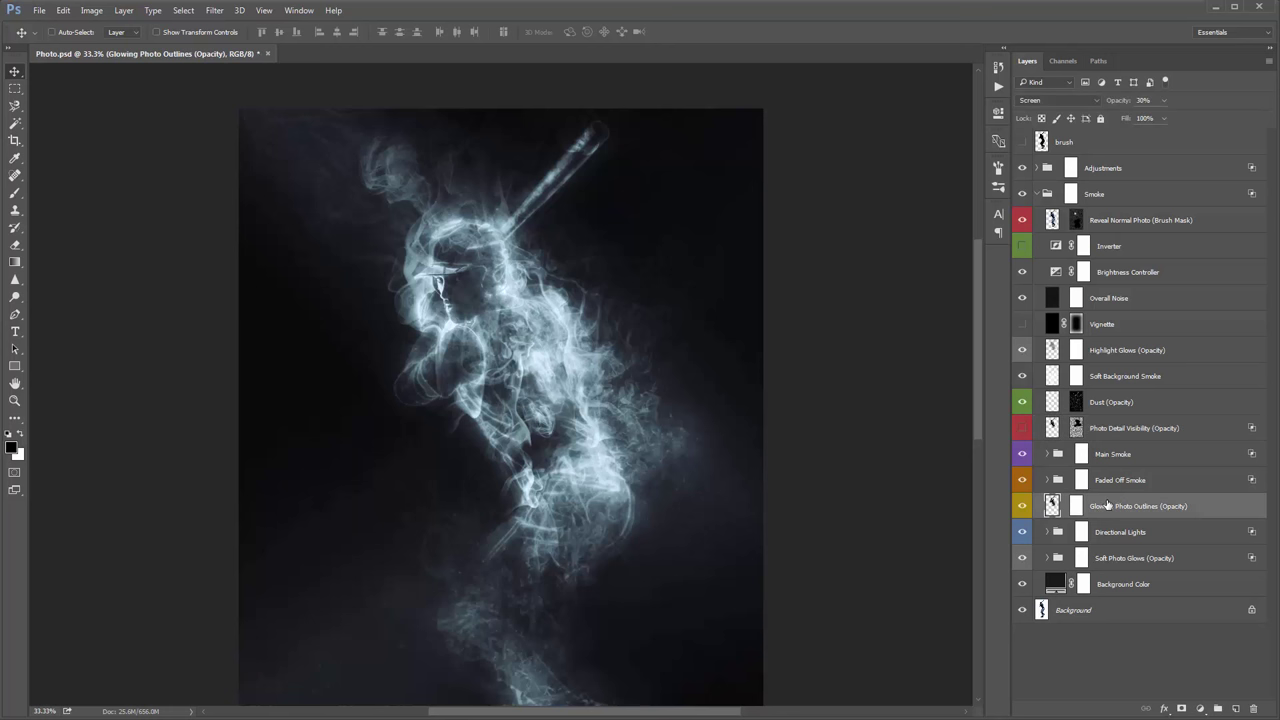
# Step: Bring the batter's lower body into view and switch the Directional Lights group back on
pyautogui.moveTo(675, 347); pyautogui.dragTo(675, 240)
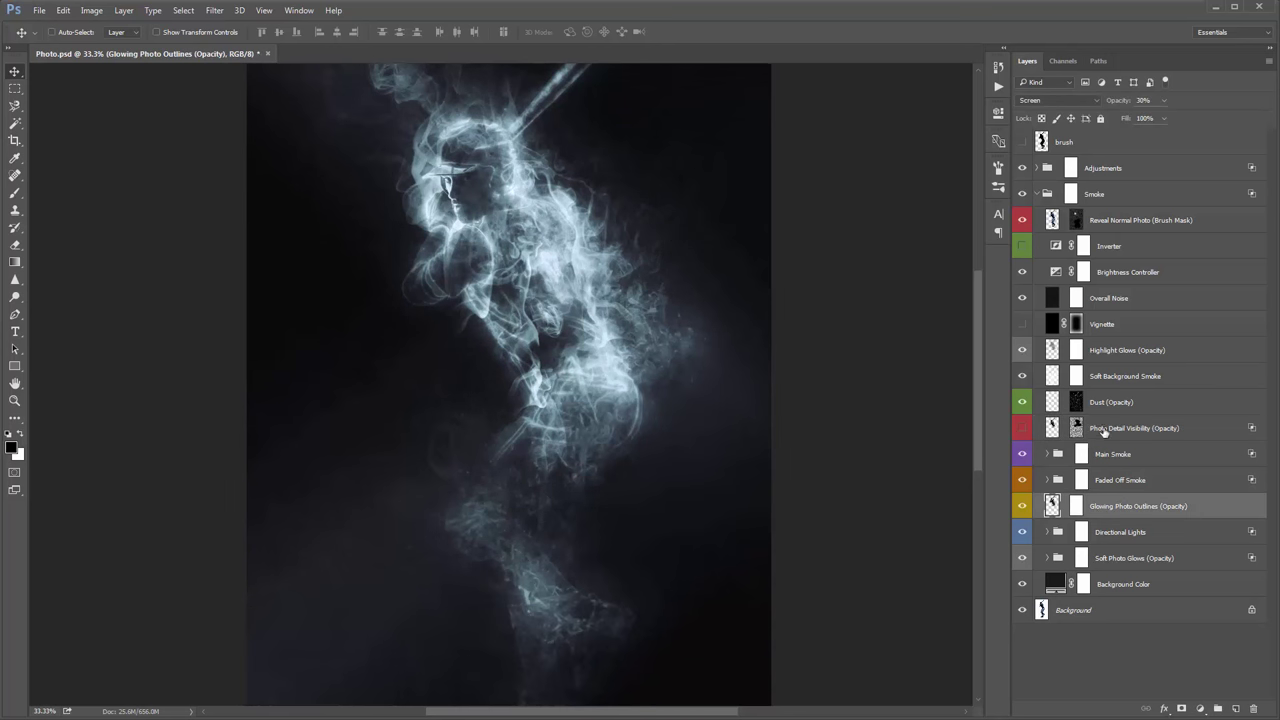
pyautogui.click(1142, 530)
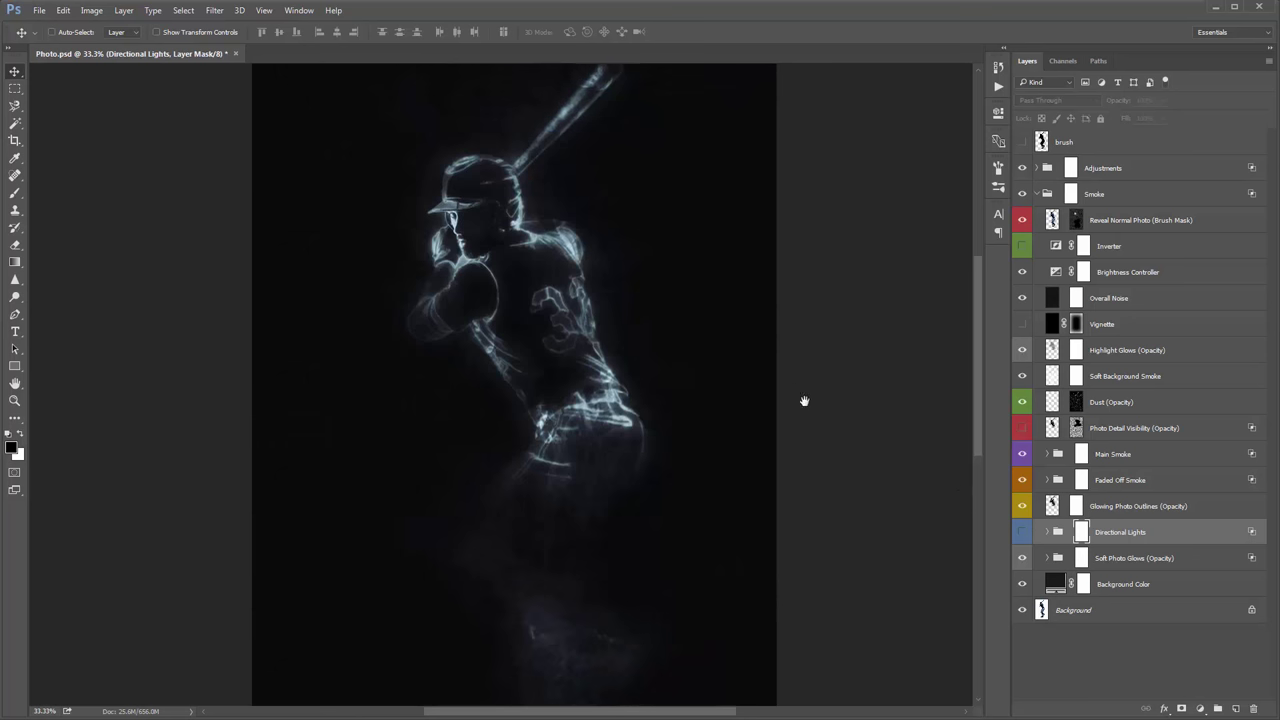
pyautogui.moveTo(607, 442); pyautogui.dragTo(592, 361)
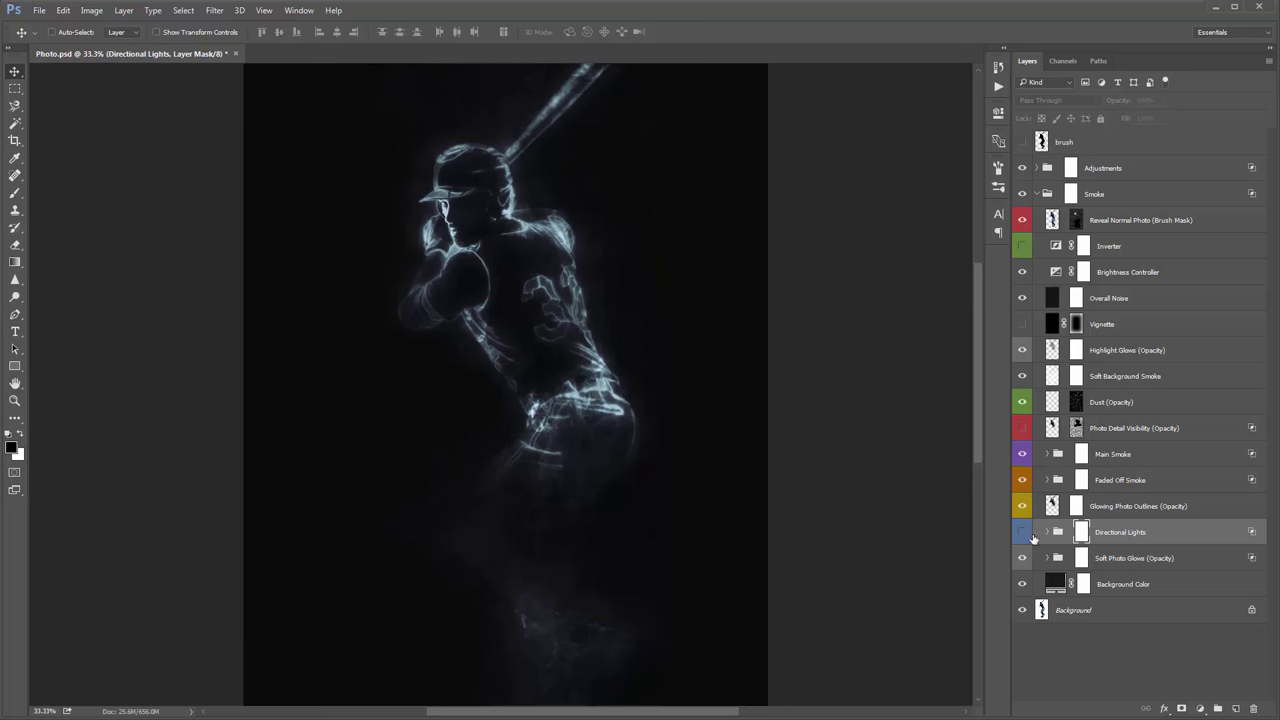
pyautogui.click(1022, 533)
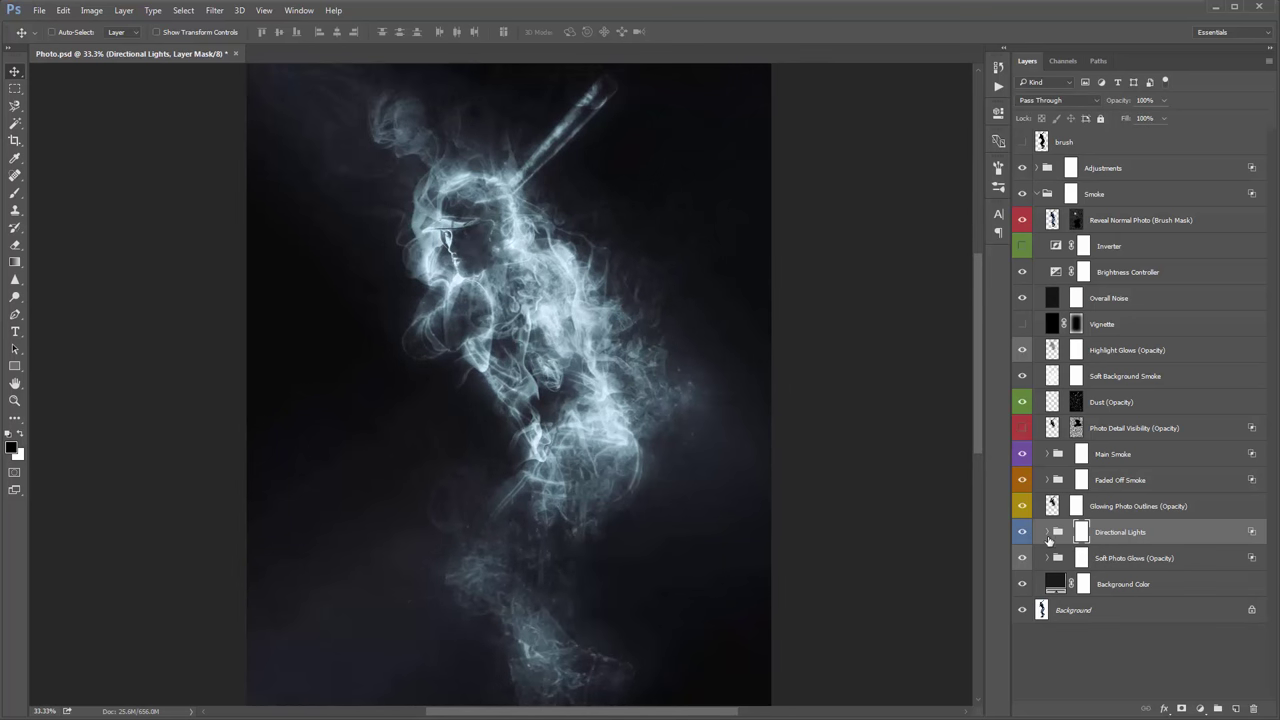
# Step: Expand Directional Lights and select its Directional Light_1 and Directional Light_2 layers
pyautogui.click(1047, 532)
pyautogui.scroll(-1, 1055, 512)
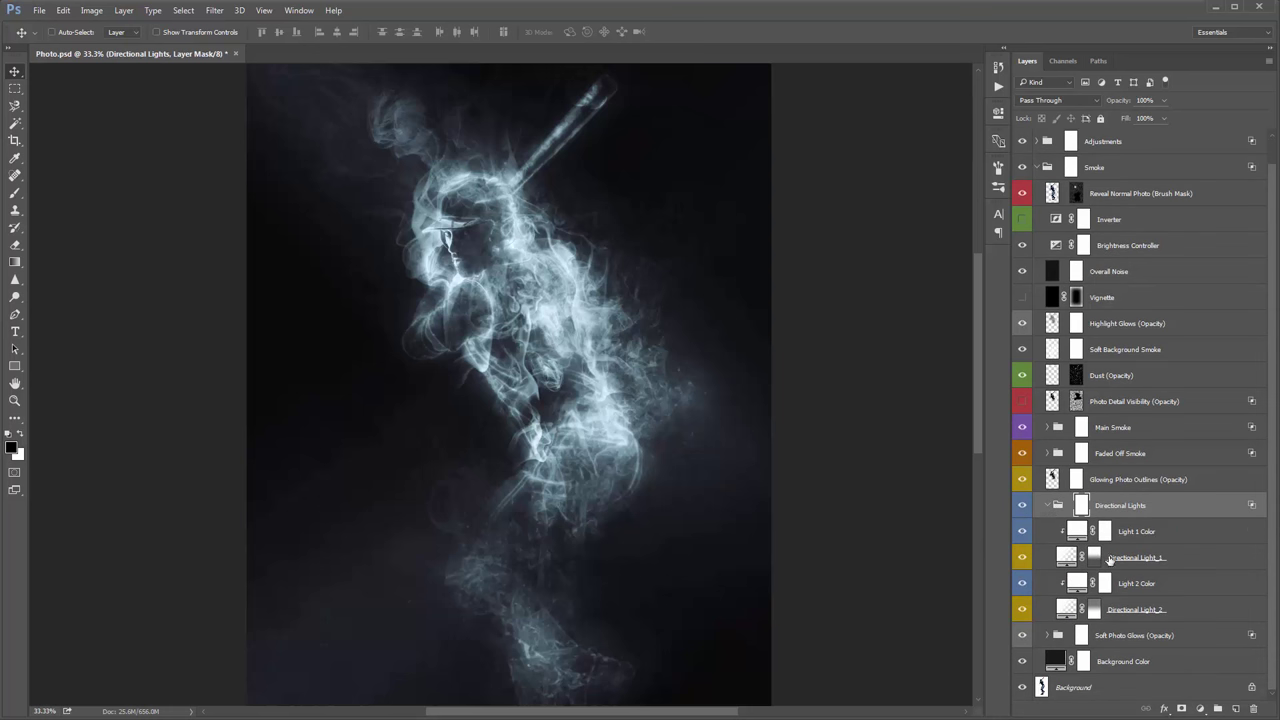
pyautogui.click(1163, 562)
pyautogui.keyDown('ctrl'); pyautogui.click(1148, 614); pyautogui.keyUp('ctrl')
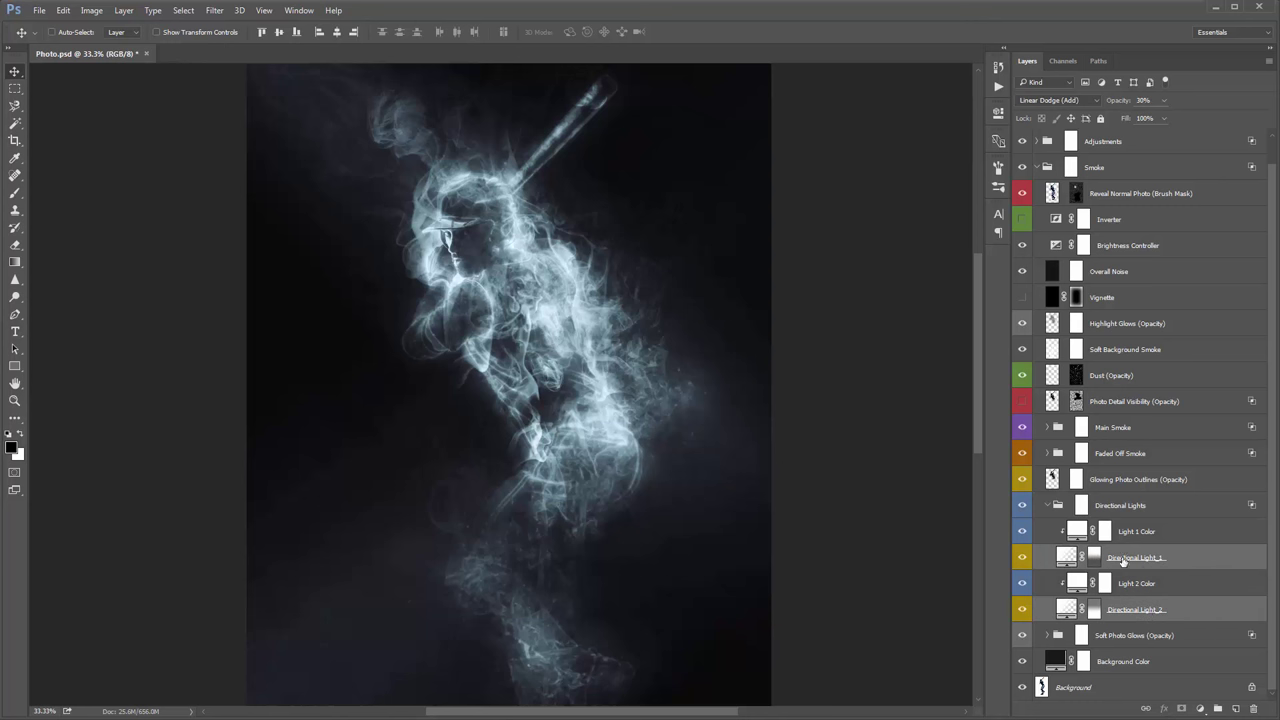
pyautogui.click(1152, 606)
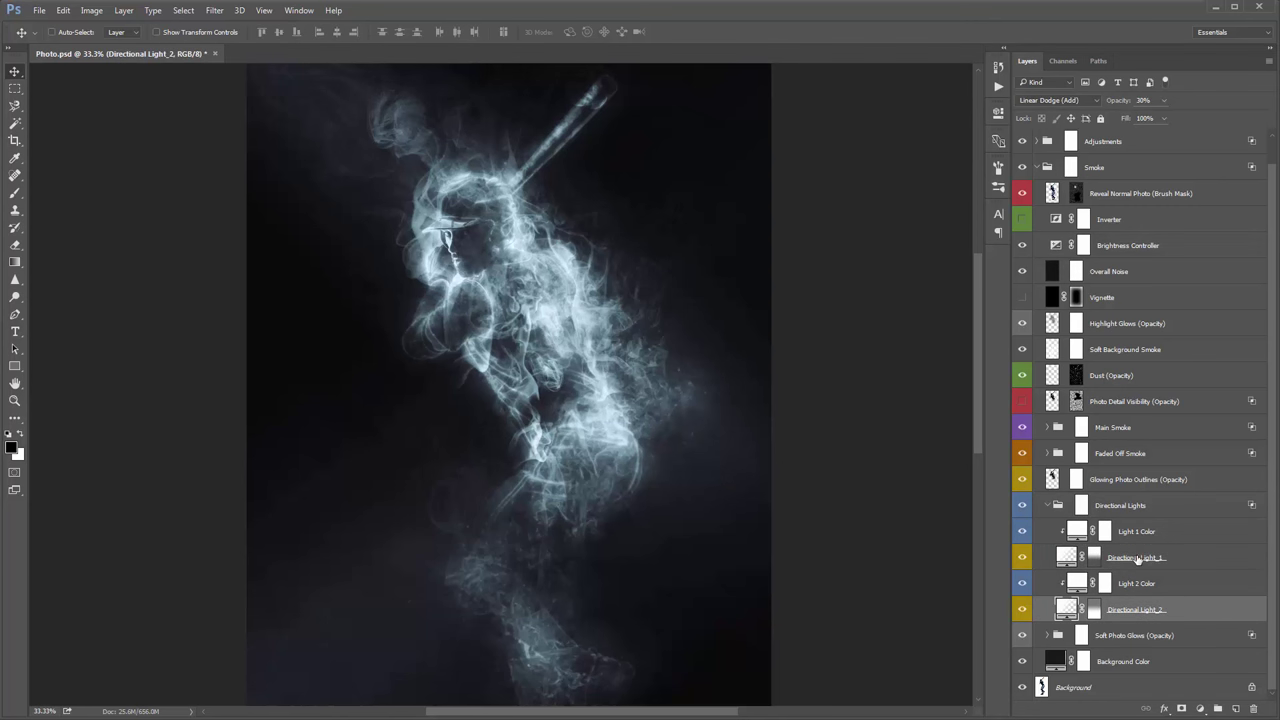
pyautogui.click(1137, 559)
pyautogui.moveTo(771, 342); pyautogui.dragTo(793, 430)
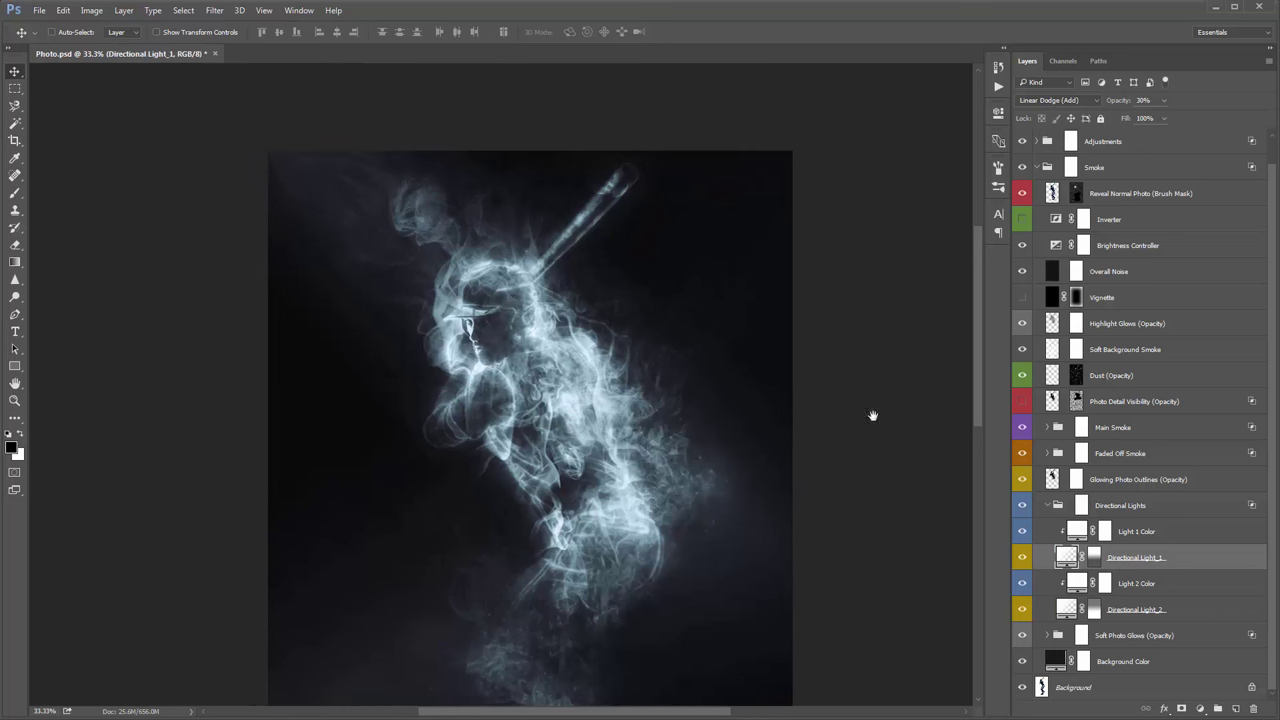
# Step: Toggle Directional Light_1 and Directional Light_2 off and on to compare their glow
pyautogui.click(1022, 558)
pyautogui.click(1022, 558)
pyautogui.moveTo(698, 378); pyautogui.dragTo(686, 237)
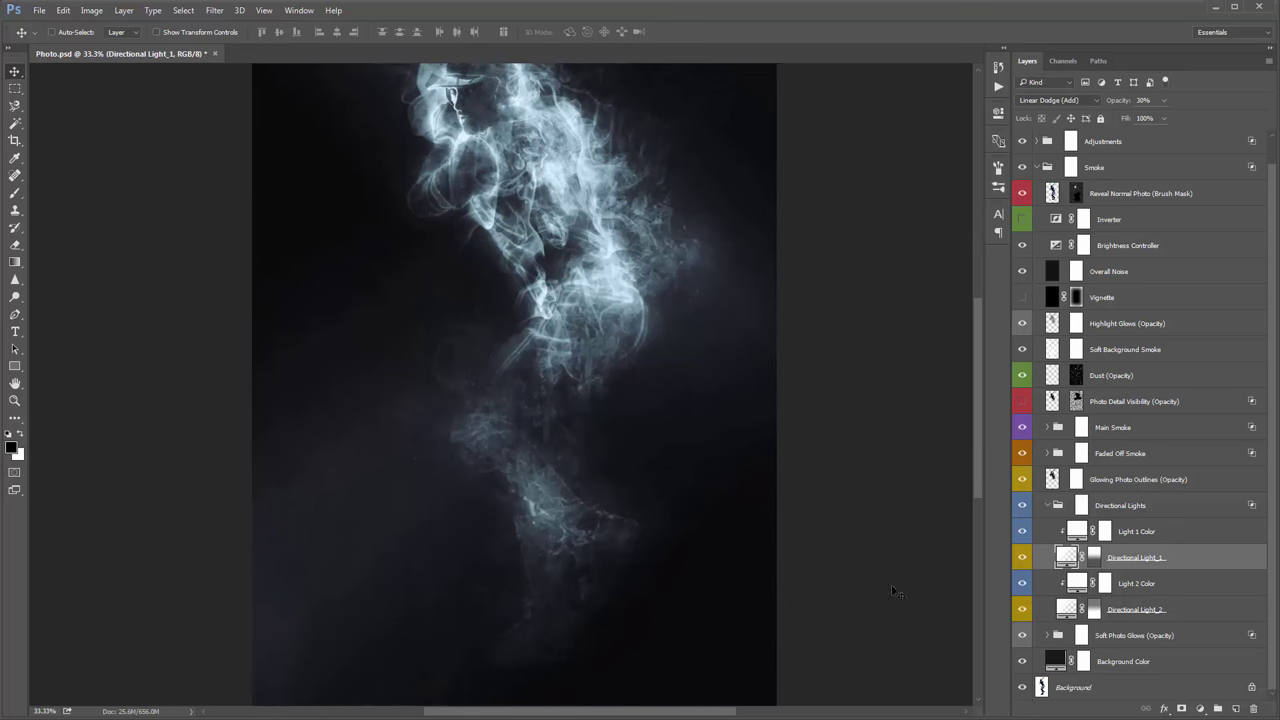
pyautogui.click(1024, 611)
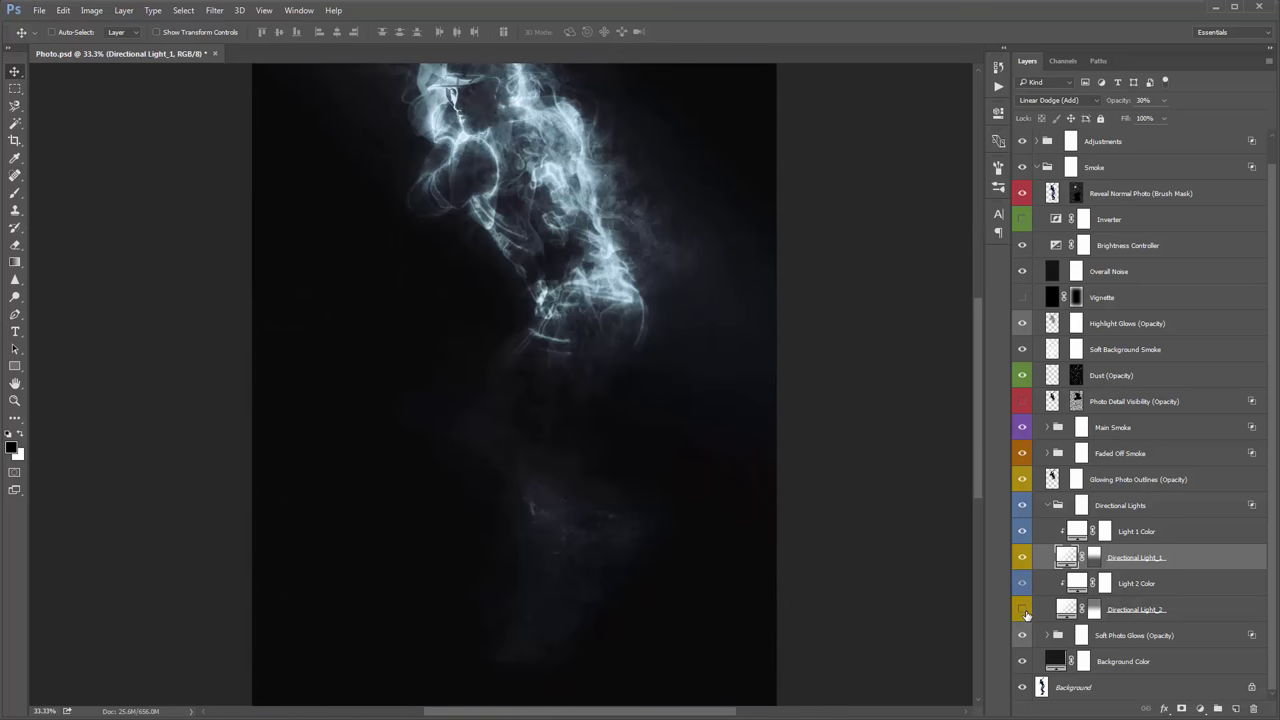
pyautogui.click(1024, 611)
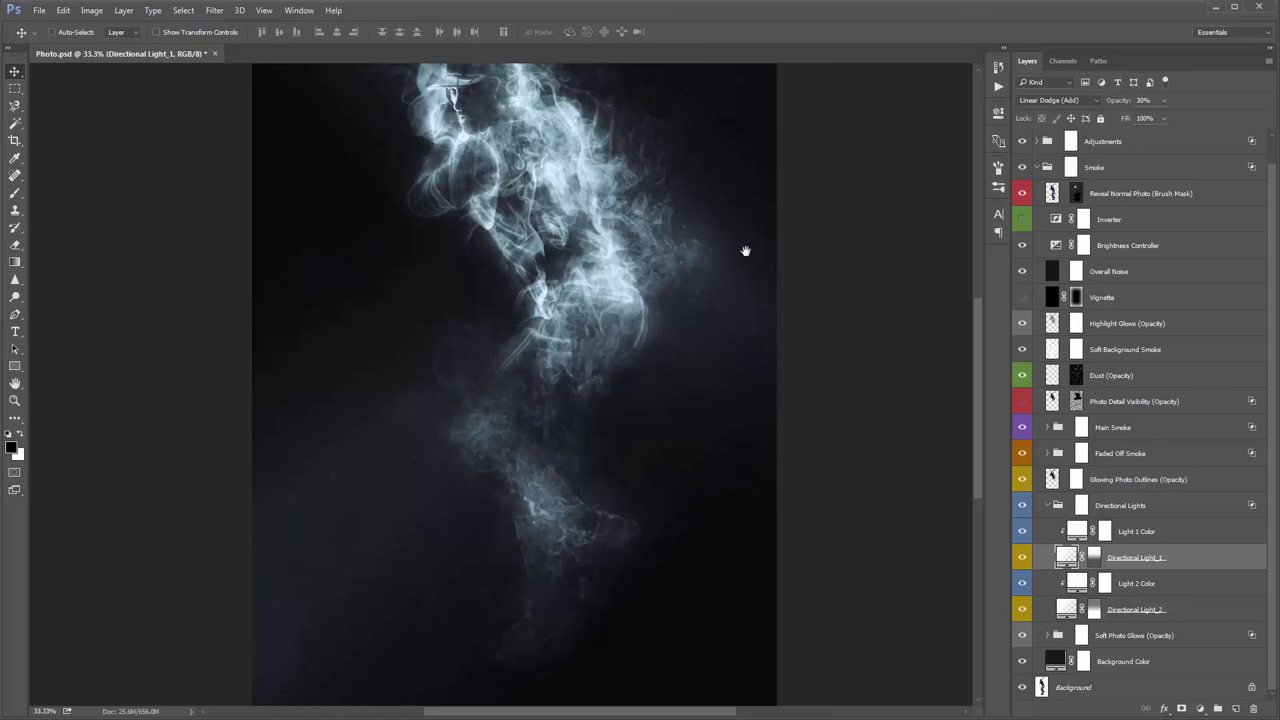
pyautogui.moveTo(745, 250); pyautogui.dragTo(733, 340)
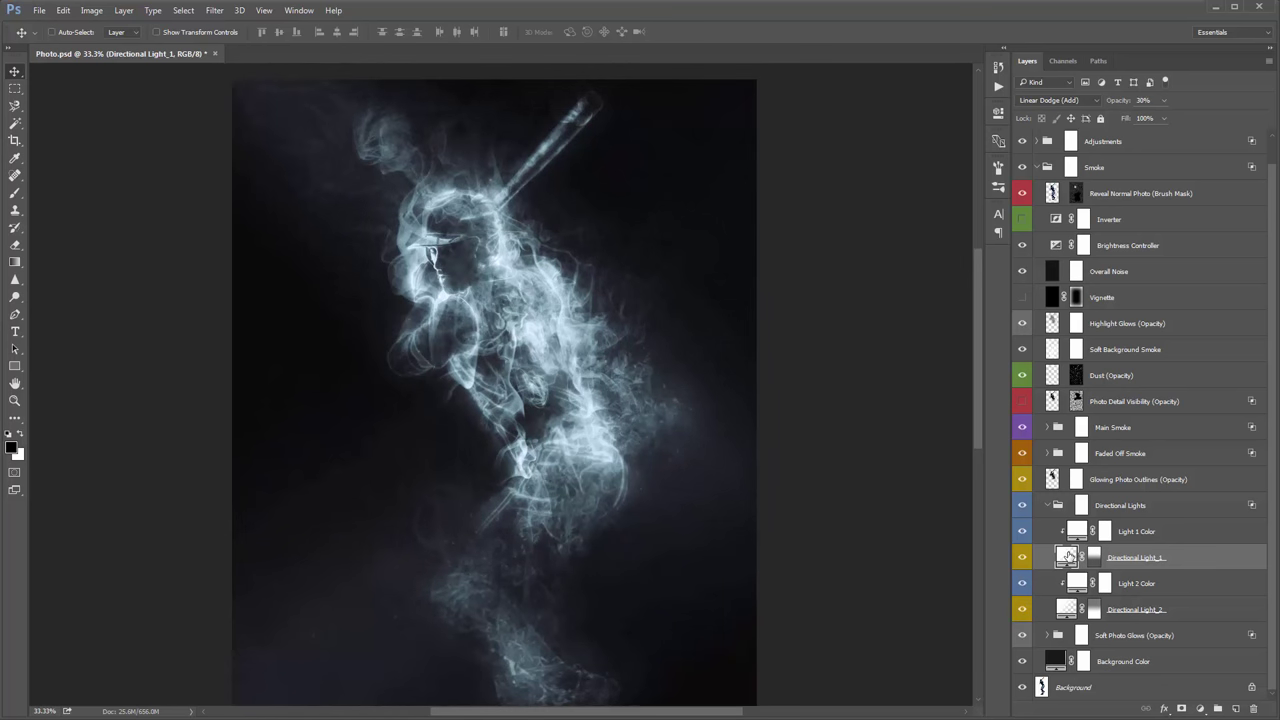
# Step: Set Directional Light_1's reflected gradient fill to a 100.3° angle and 50% scale
pyautogui.doubleClick(1068, 557)
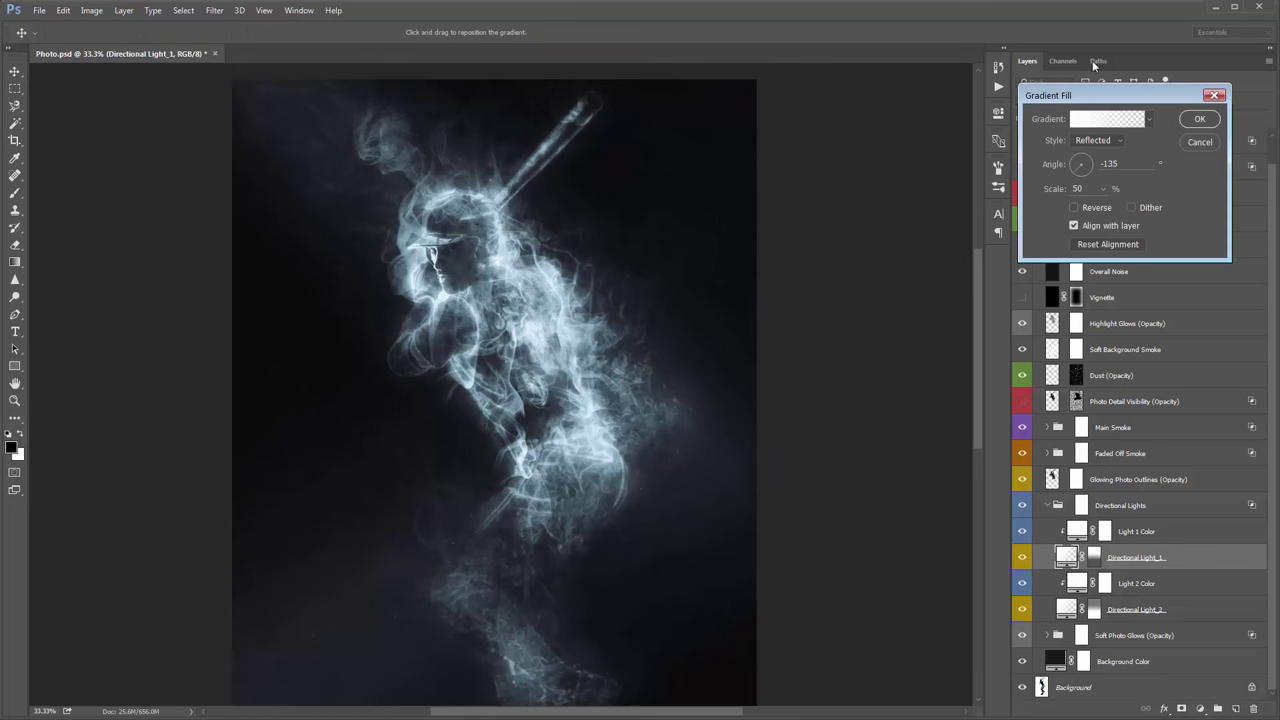
pyautogui.moveTo(1130, 94); pyautogui.dragTo(810, 122)
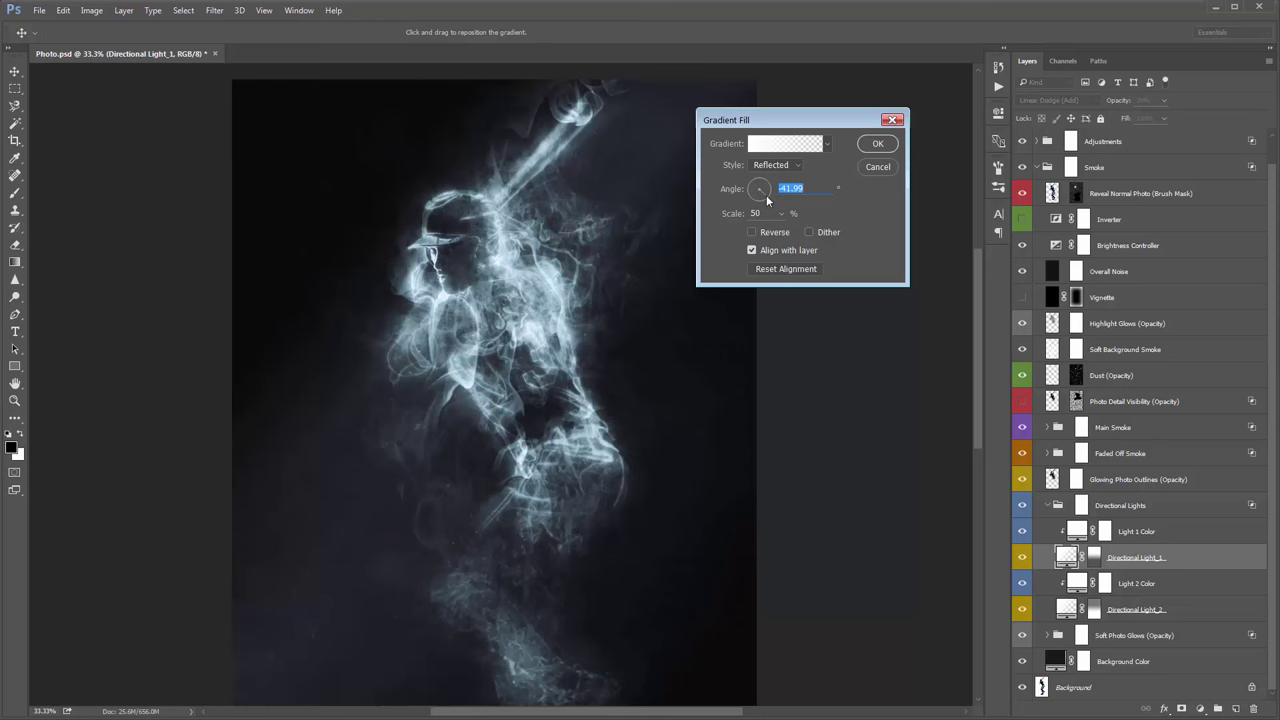
pyautogui.moveTo(757, 122); pyautogui.dragTo(912, 131)
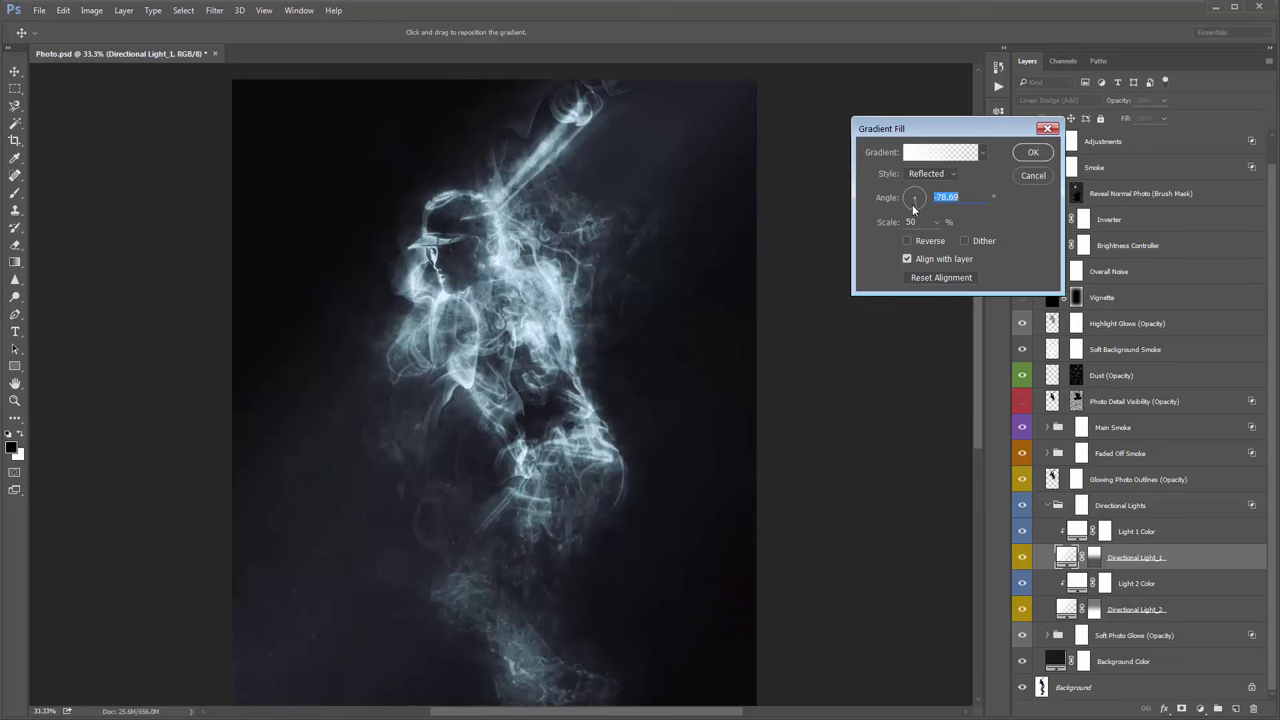
pyautogui.moveTo(912, 204); pyautogui.dragTo(914, 196)
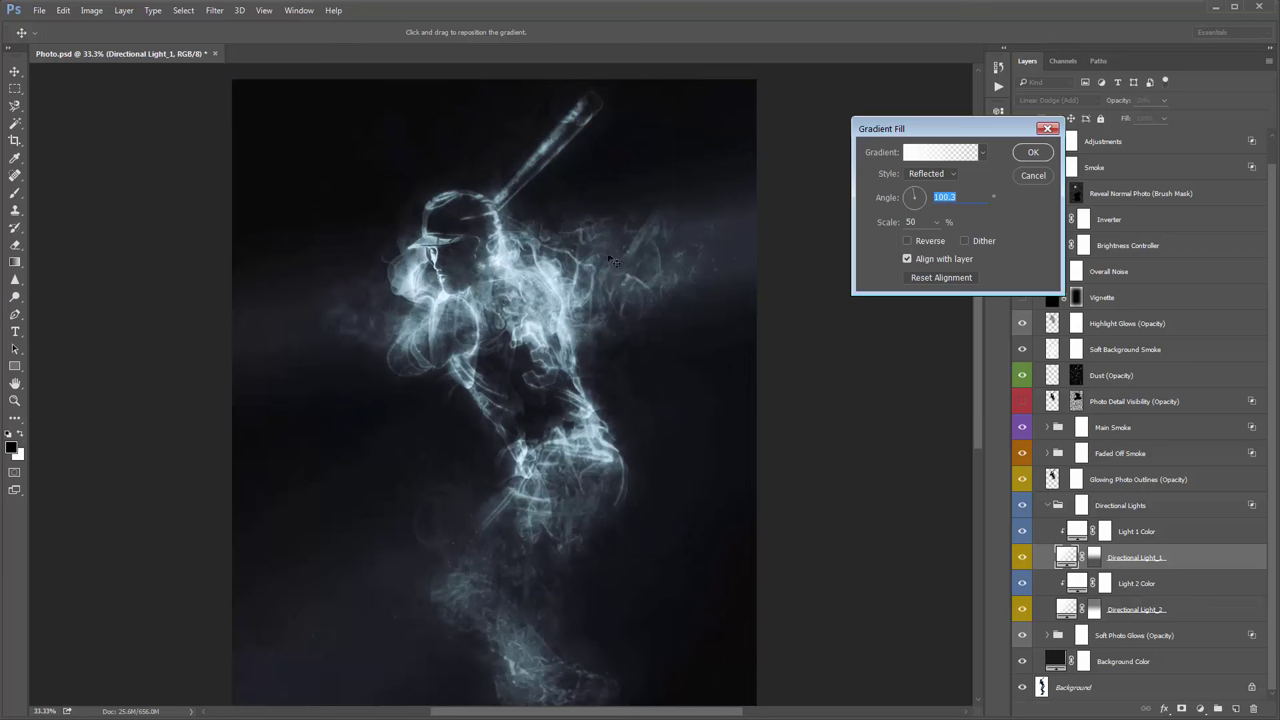
pyautogui.click(936, 222)
pyautogui.moveTo(934, 241); pyautogui.dragTo(934, 243)
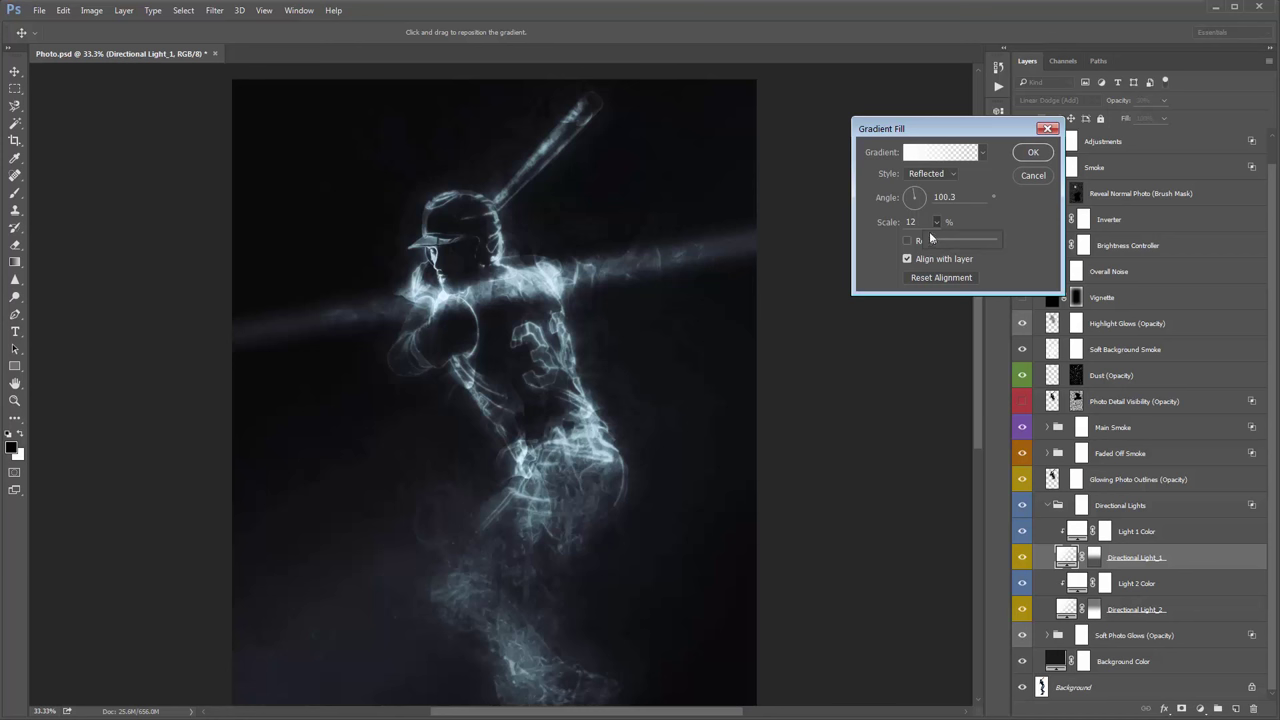
pyautogui.click(836, 222)
pyautogui.click(1033, 153)
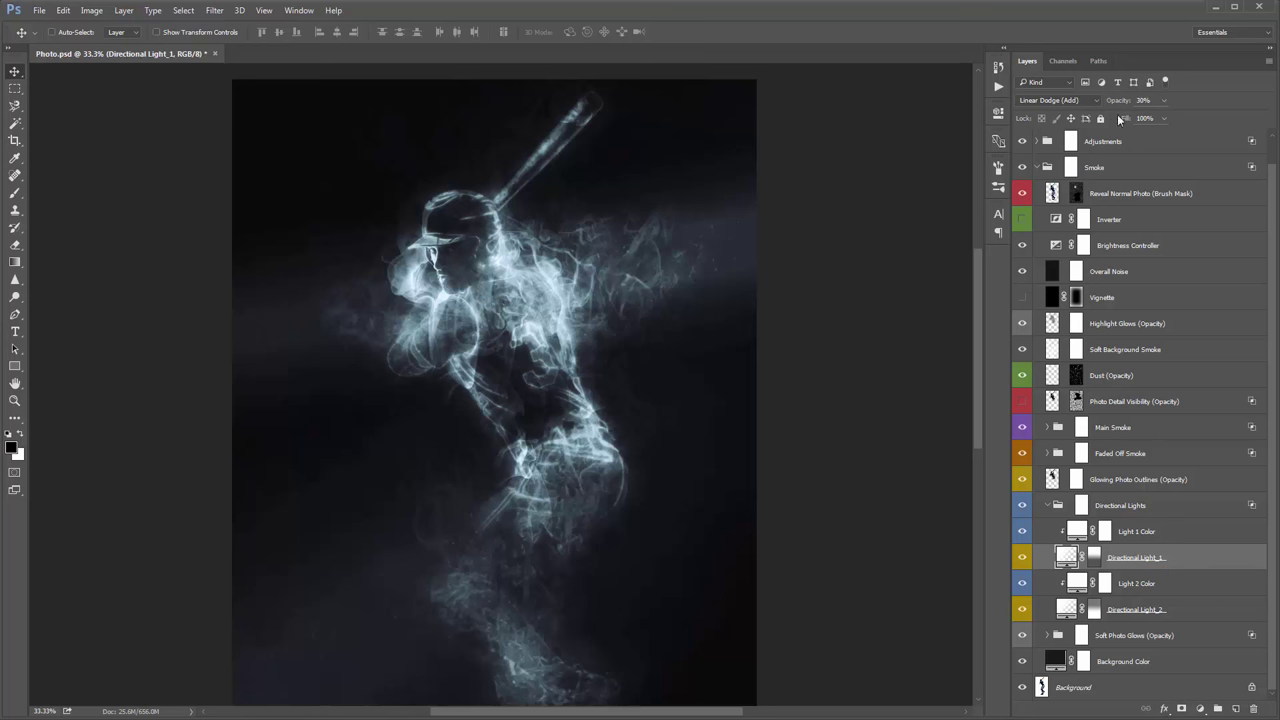
# Step: Lower Directional Light_1 to 21% opacity and rotate its gradient angle to -122.01°
pyautogui.moveTo(1121, 104); pyautogui.dragTo(1122, 106)
pyautogui.moveTo(1126, 106); pyautogui.dragTo(1119, 106)
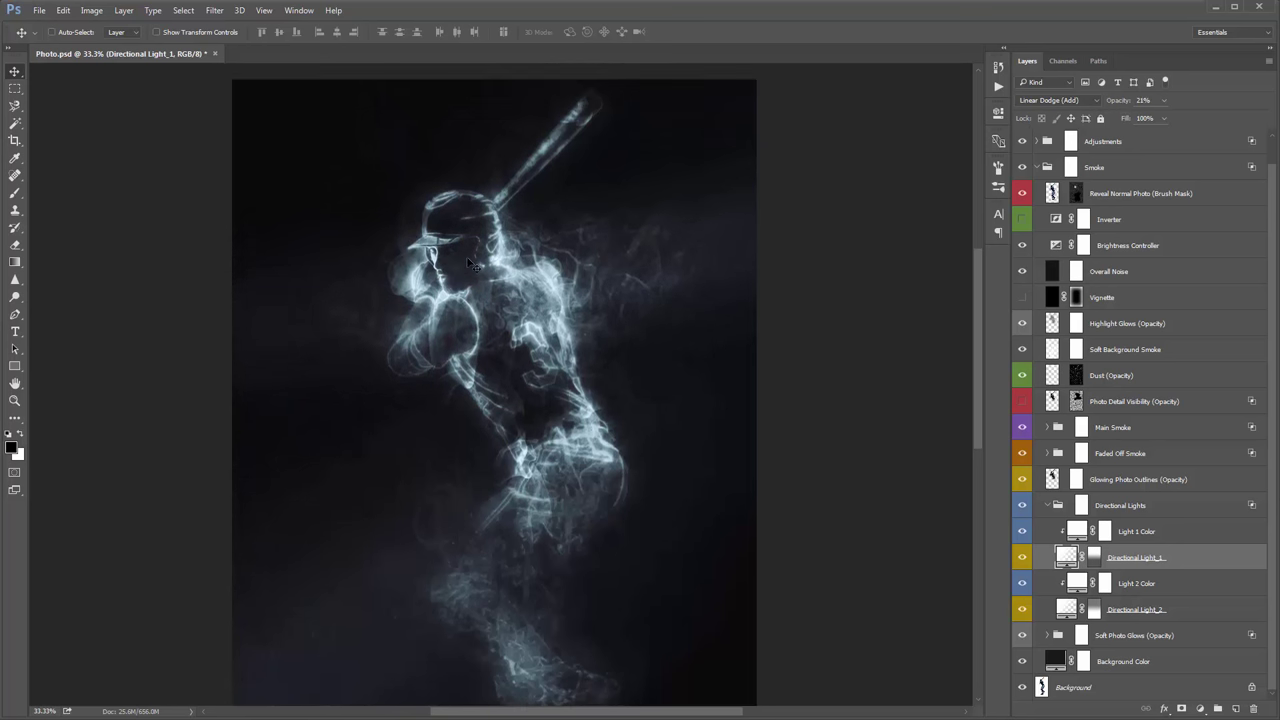
pyautogui.doubleClick(1064, 560)
pyautogui.moveTo(918, 202); pyautogui.dragTo(912, 207)
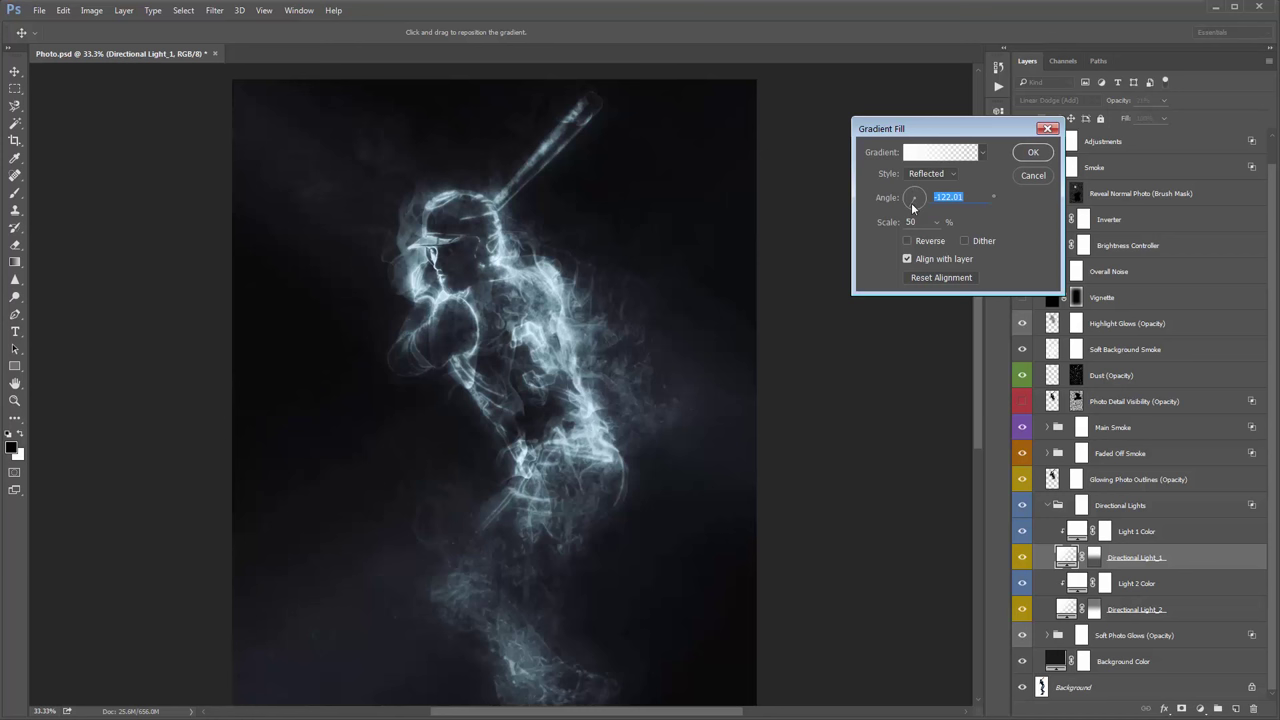
pyautogui.click(1032, 154)
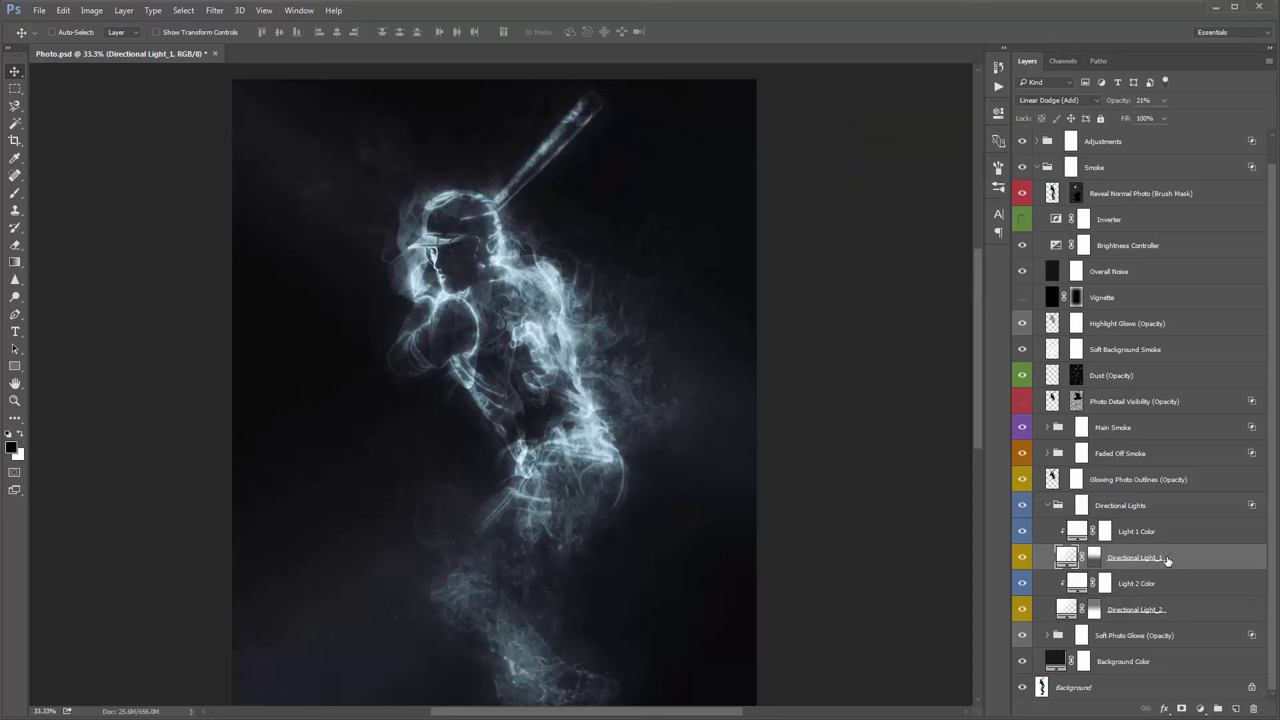
# Step: Browse the light and Main Smoke layers, ending with the Light 1 Color layer selected
pyautogui.click(1153, 612)
pyautogui.click(1144, 560)
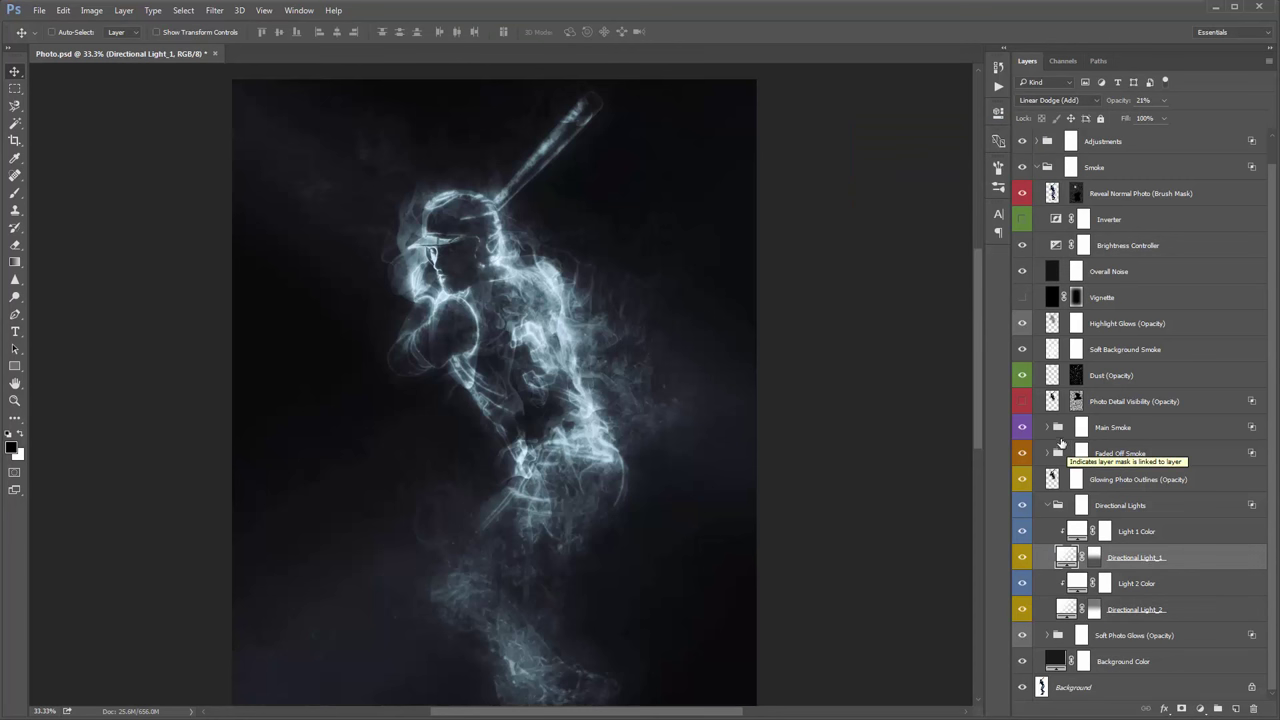
pyautogui.click(1048, 428)
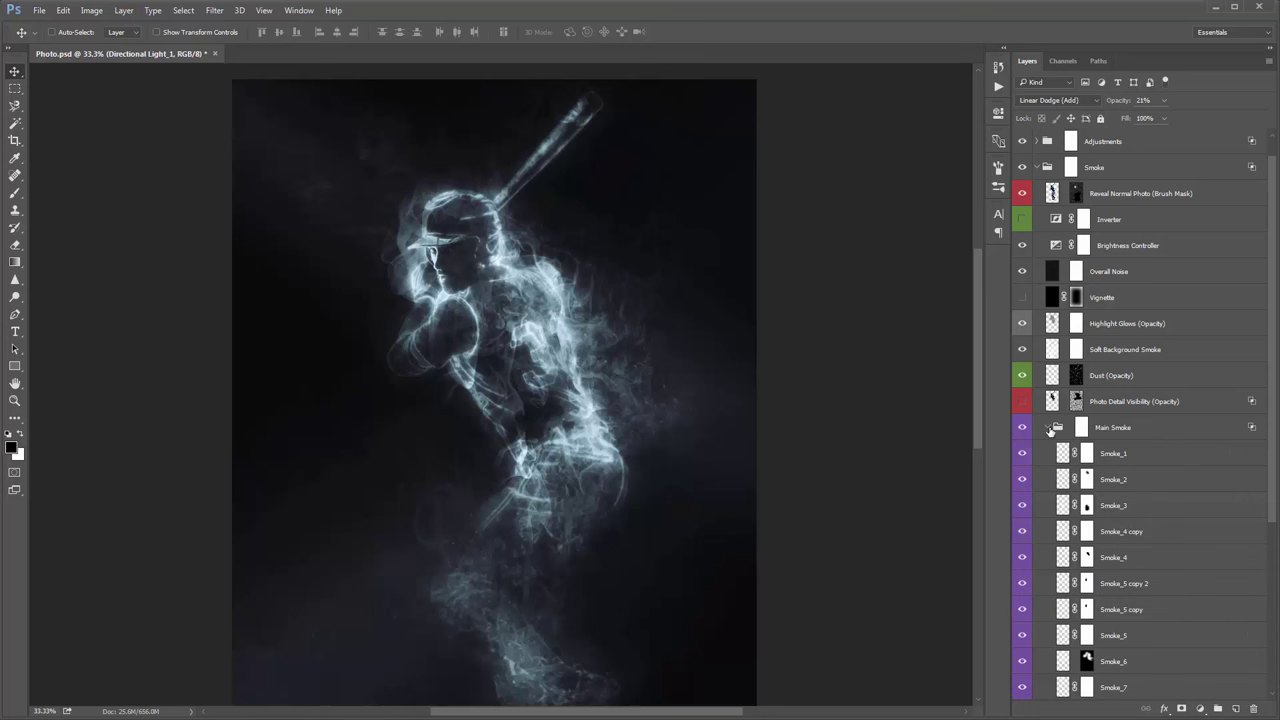
pyautogui.click(1048, 428)
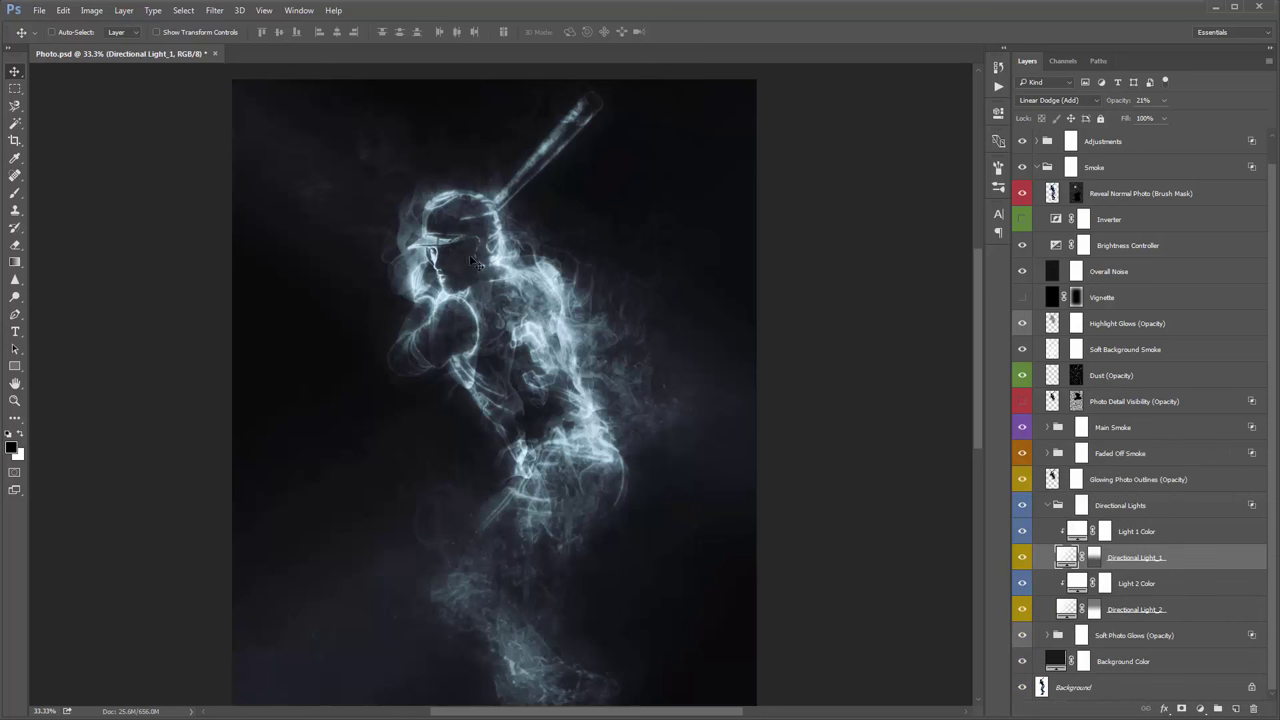
pyautogui.scroll(-2, 530, 300)
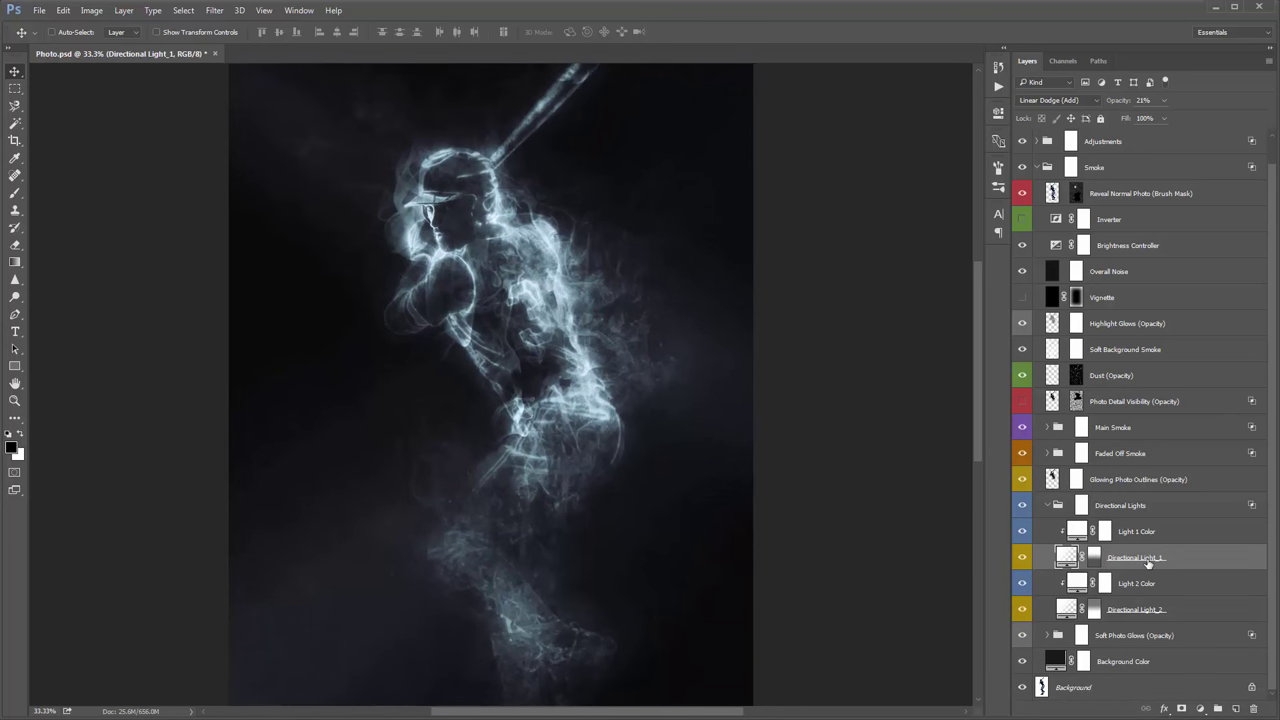
pyautogui.click(1101, 537)
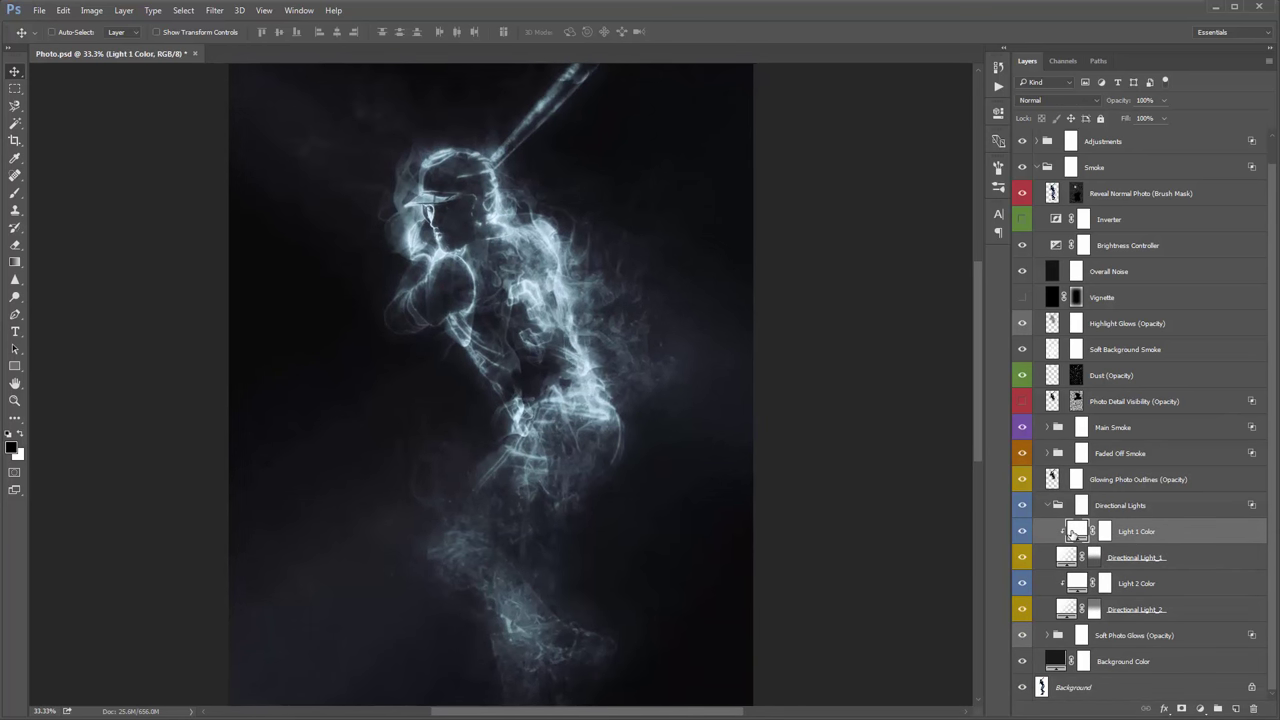
pyautogui.doubleClick(1073, 533)
pyautogui.click(1125, 161)
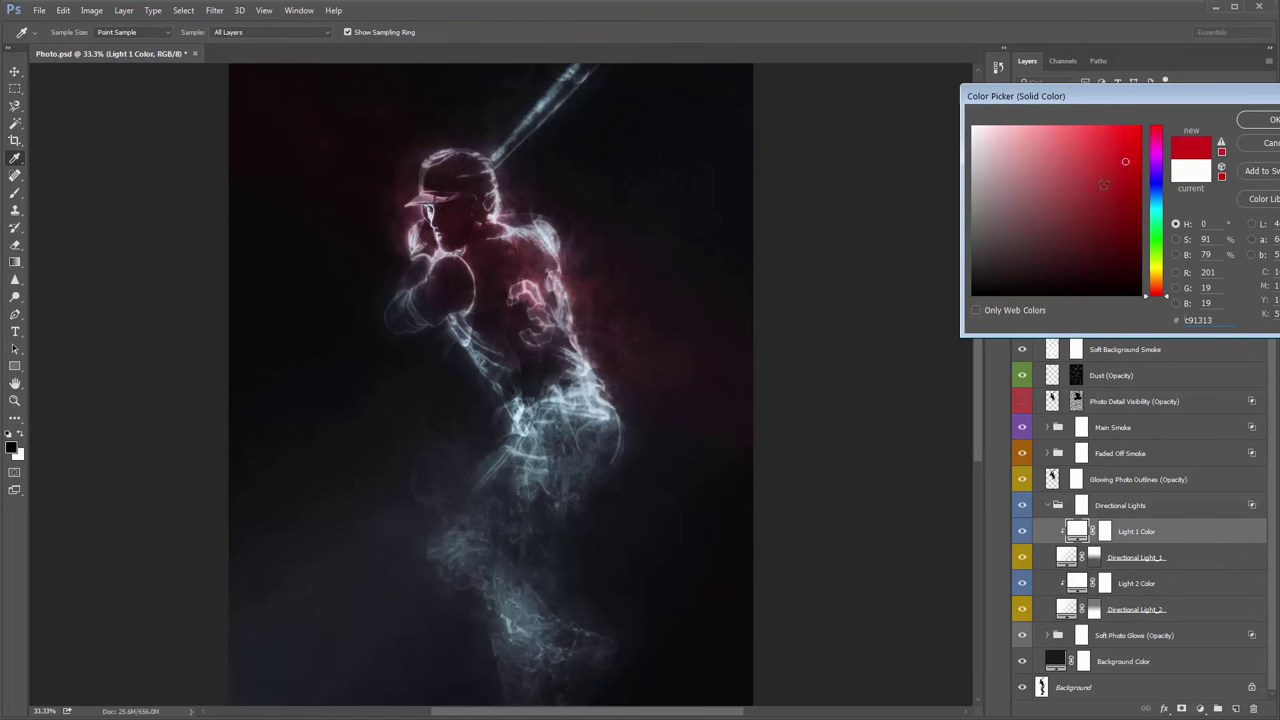
pyautogui.click(1062, 159)
pyautogui.click(1155, 172)
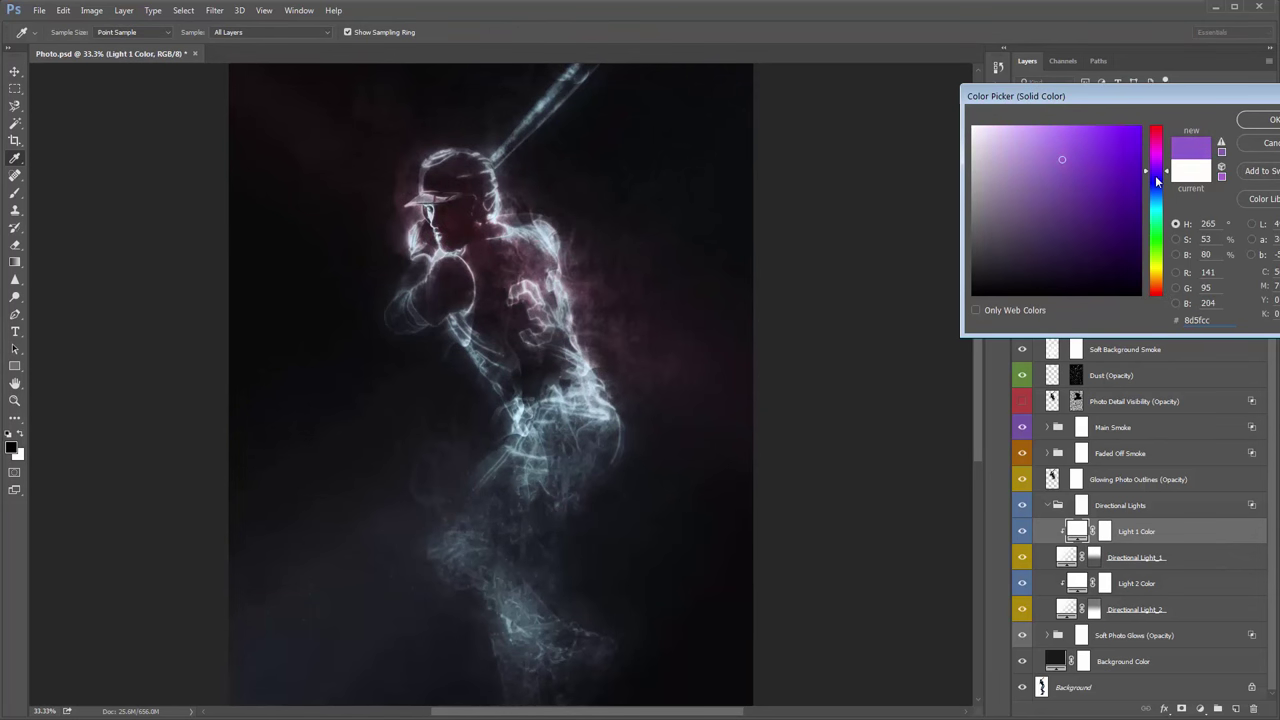
pyautogui.moveTo(1155, 175); pyautogui.dragTo(1154, 262)
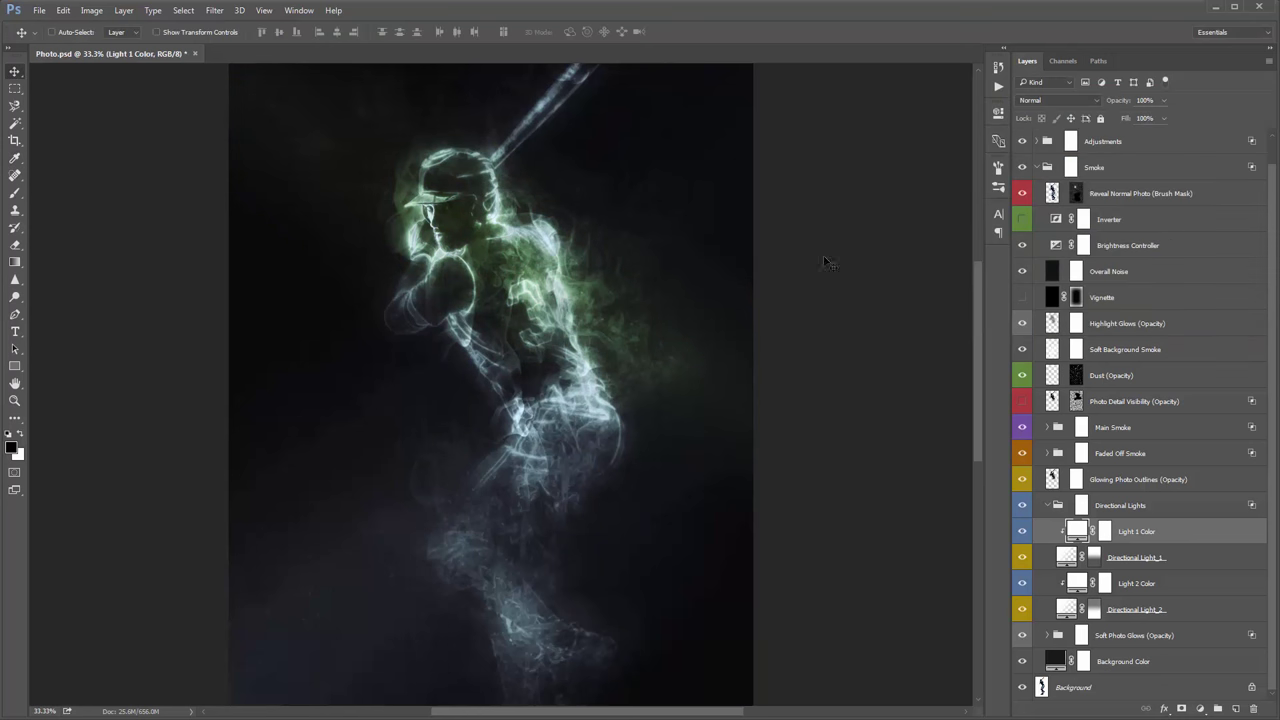
pyautogui.click(1262, 143)
pyautogui.moveTo(787, 346); pyautogui.dragTo(808, 288)
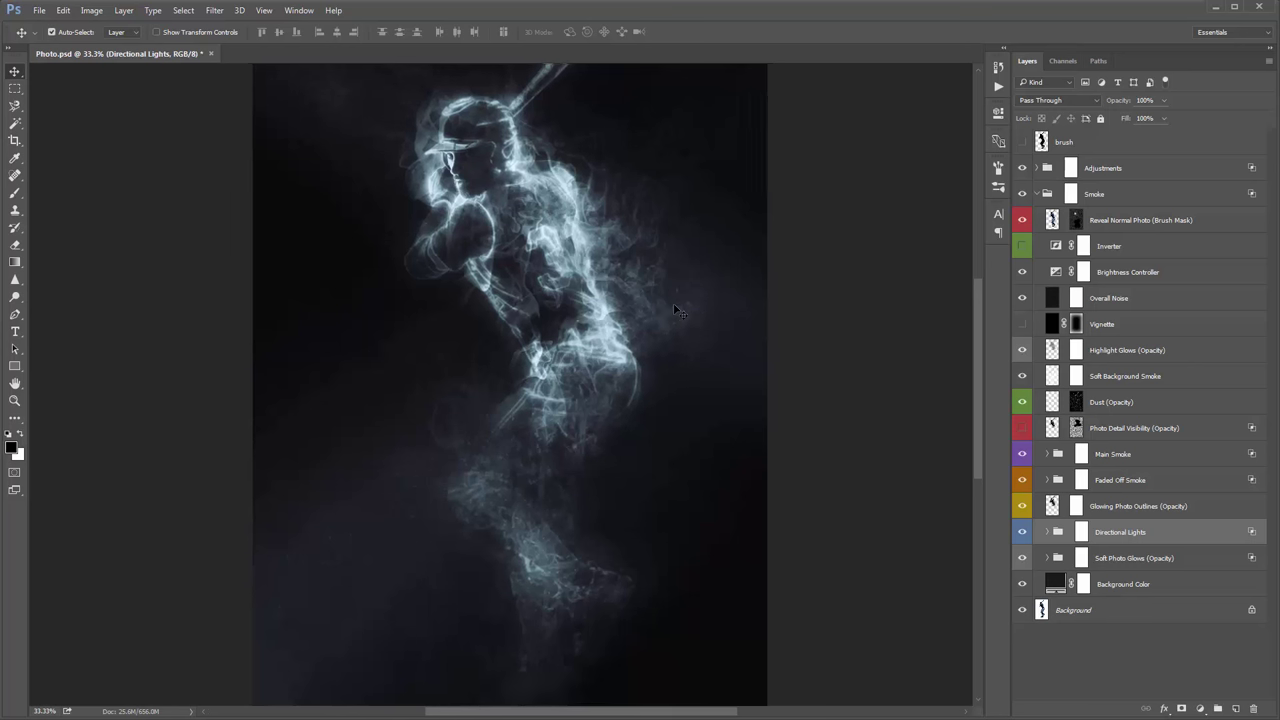
pyautogui.hotkey('ctrl', '-')
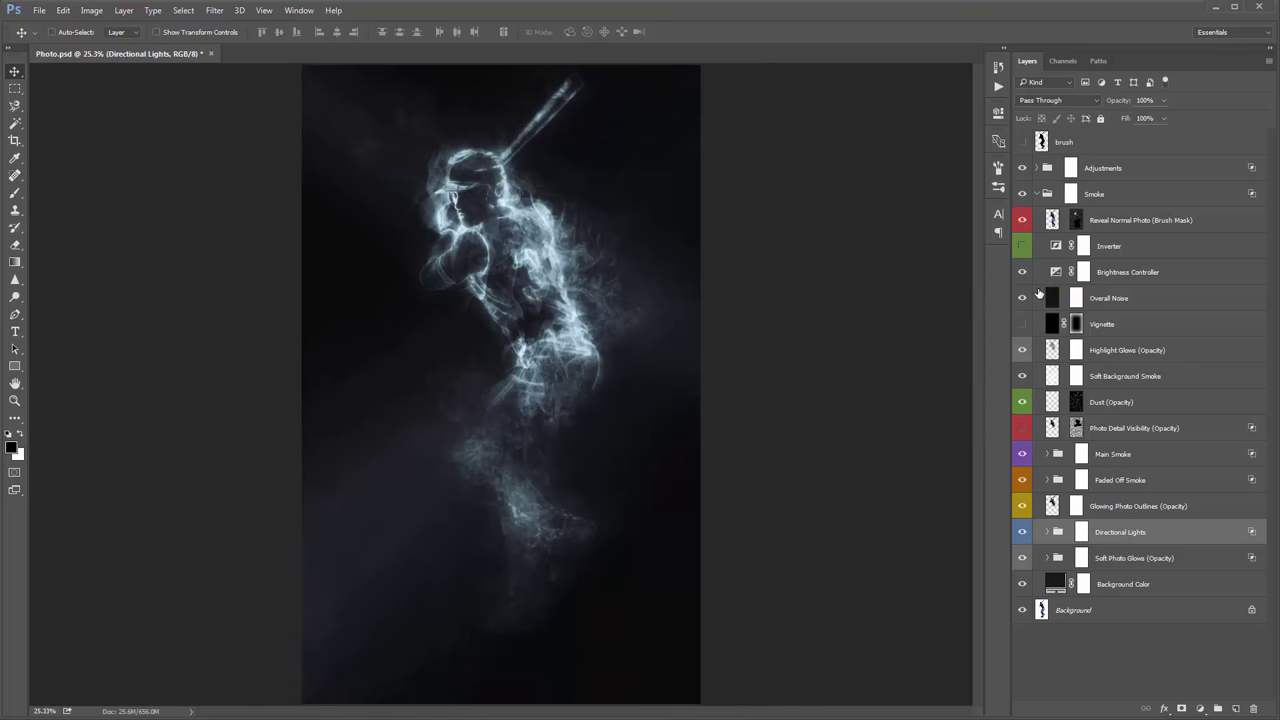
pyautogui.click(1112, 280)
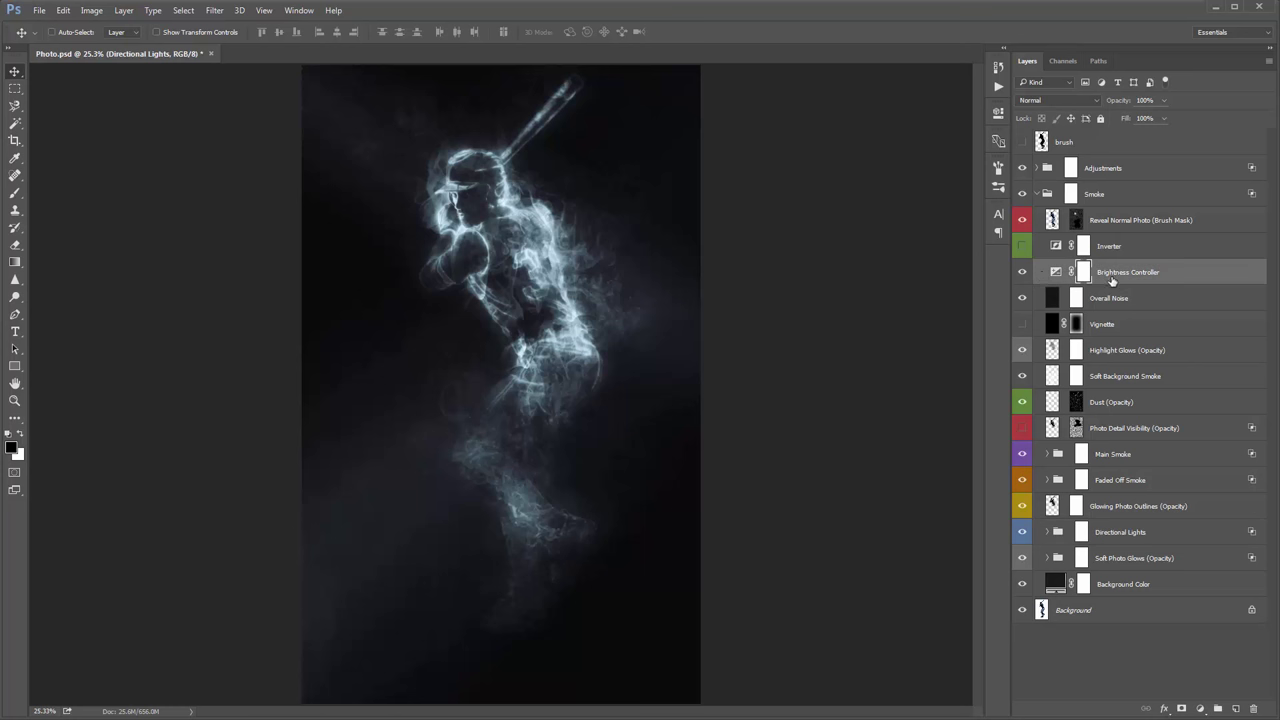
pyautogui.click(1021, 272)
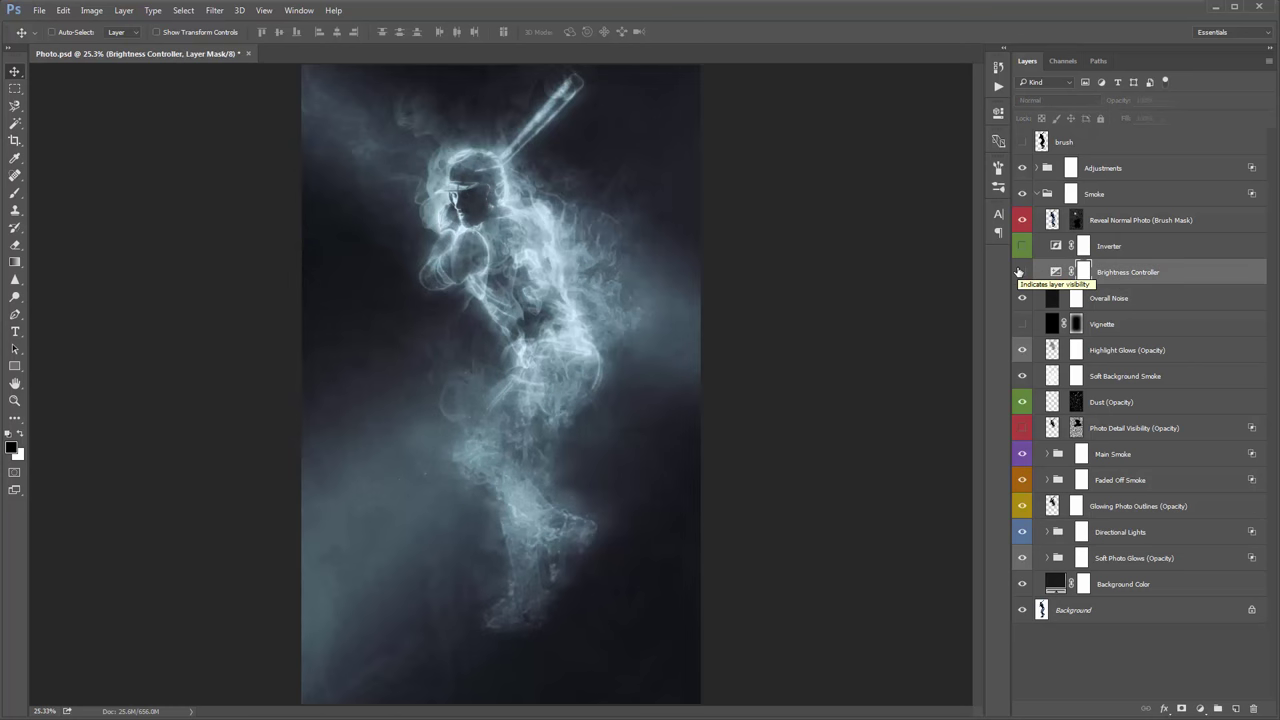
pyautogui.click(1020, 272)
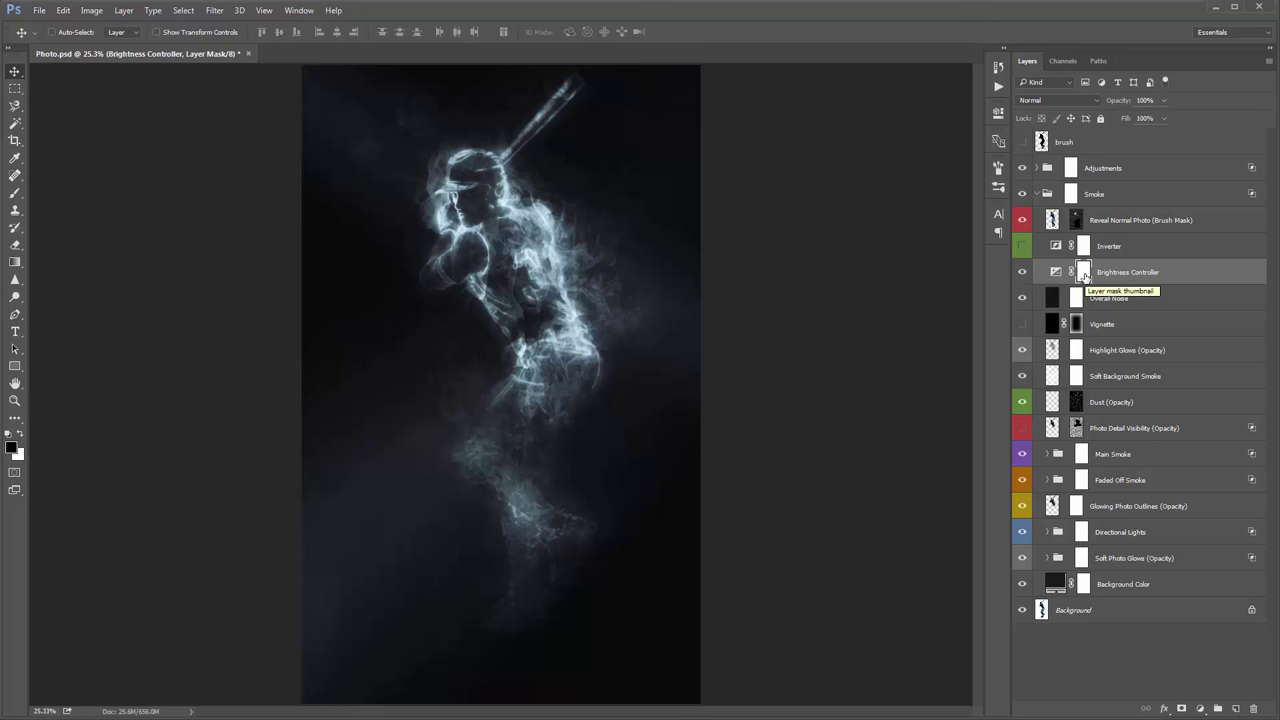
pyautogui.click(1022, 273)
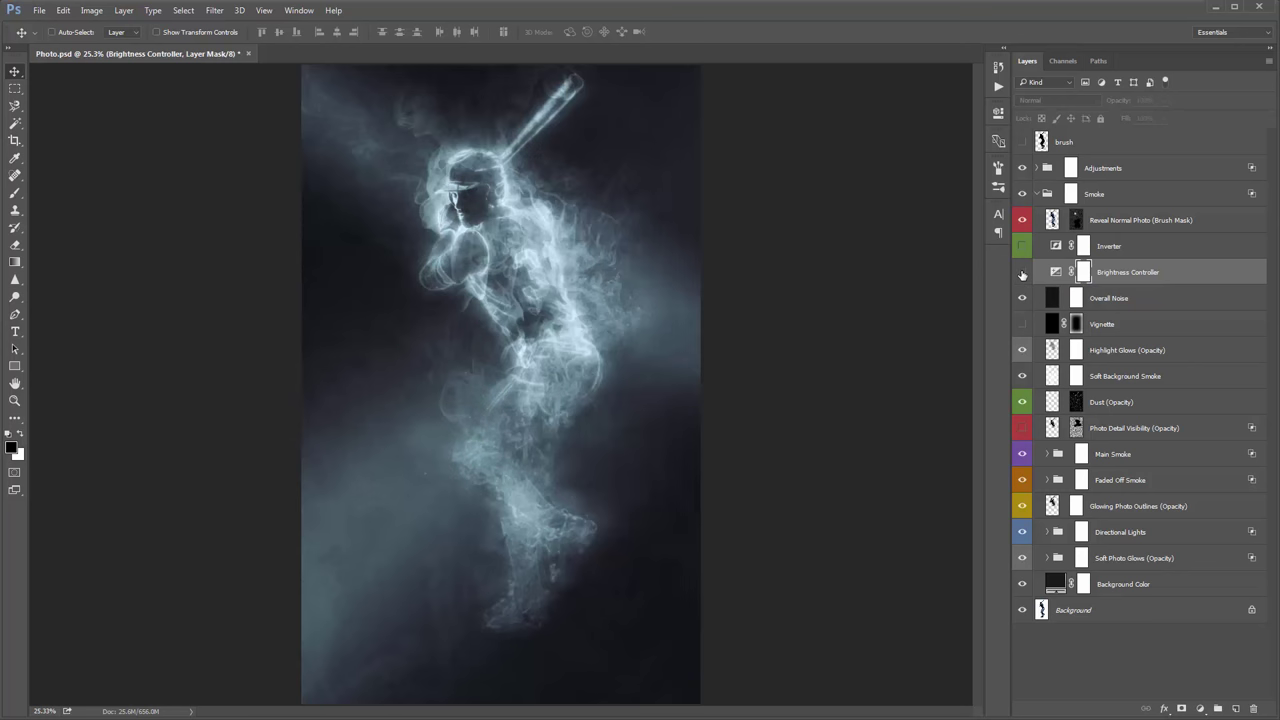
pyautogui.click(1022, 274)
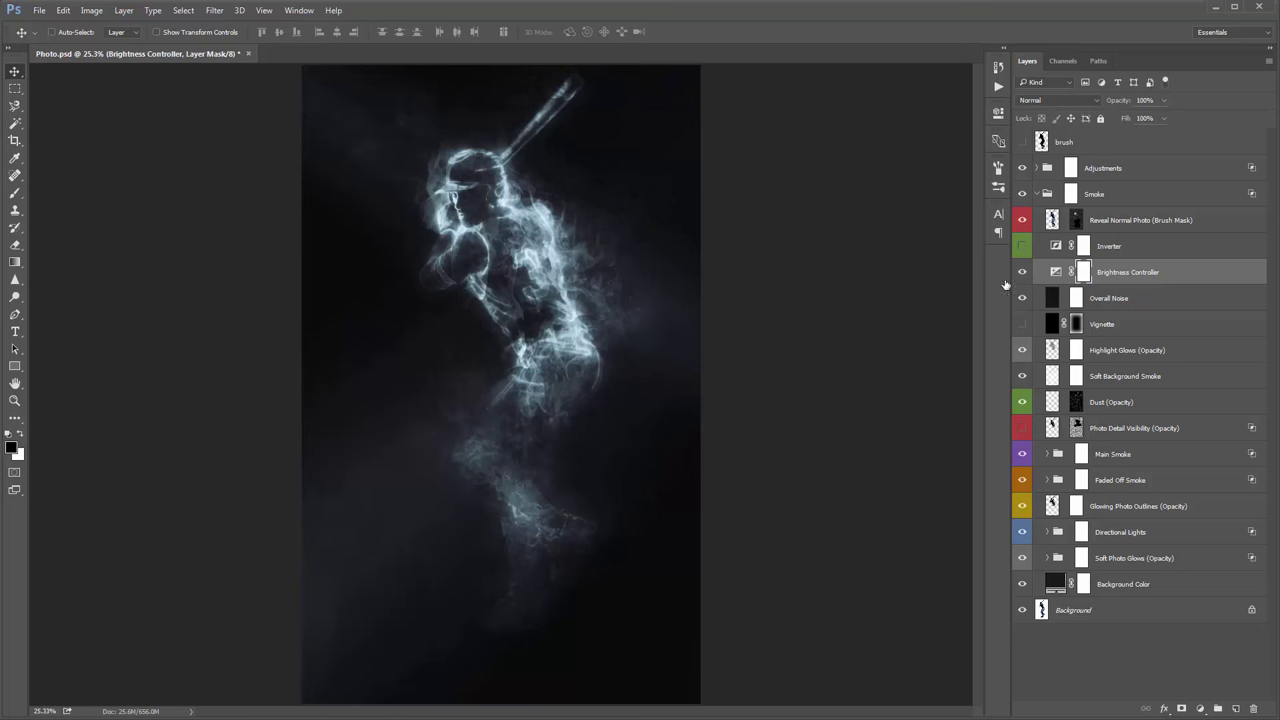
# Step: Paint the Brightness Controller mask with a 2200 px brush along the lower-left edge and top-left corner
pyautogui.press('b')
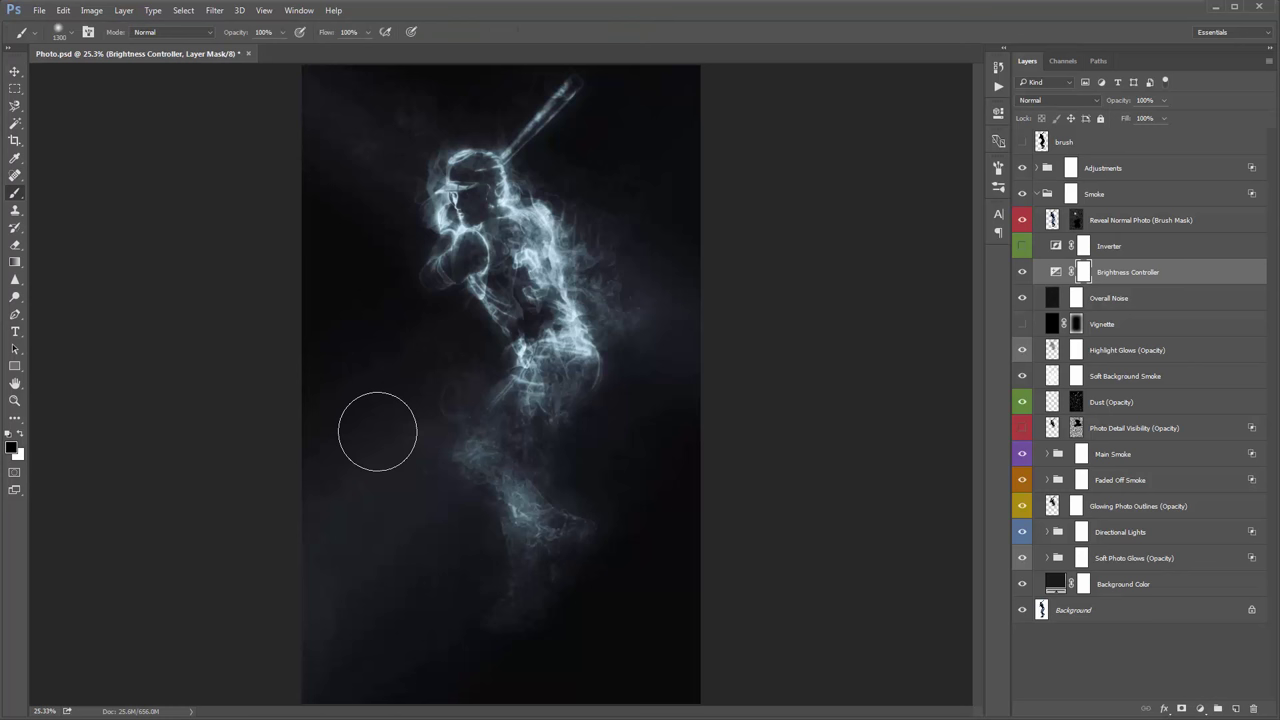
pyautogui.hotkey('ctrl', '-')
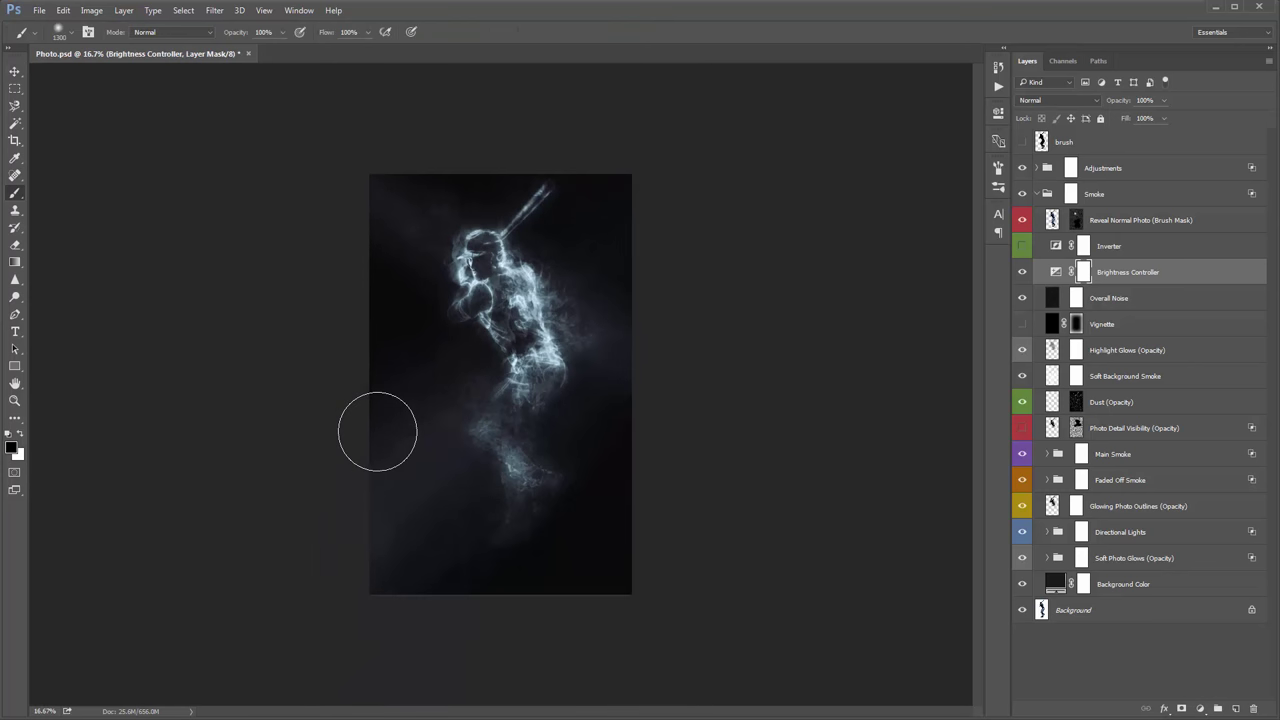
pyautogui.press(']')
pyautogui.press(']')
pyautogui.press(']')
pyautogui.press(']')
pyautogui.press(']')
pyautogui.press(']')
pyautogui.press(']')
pyautogui.press(']')
pyautogui.press(']')
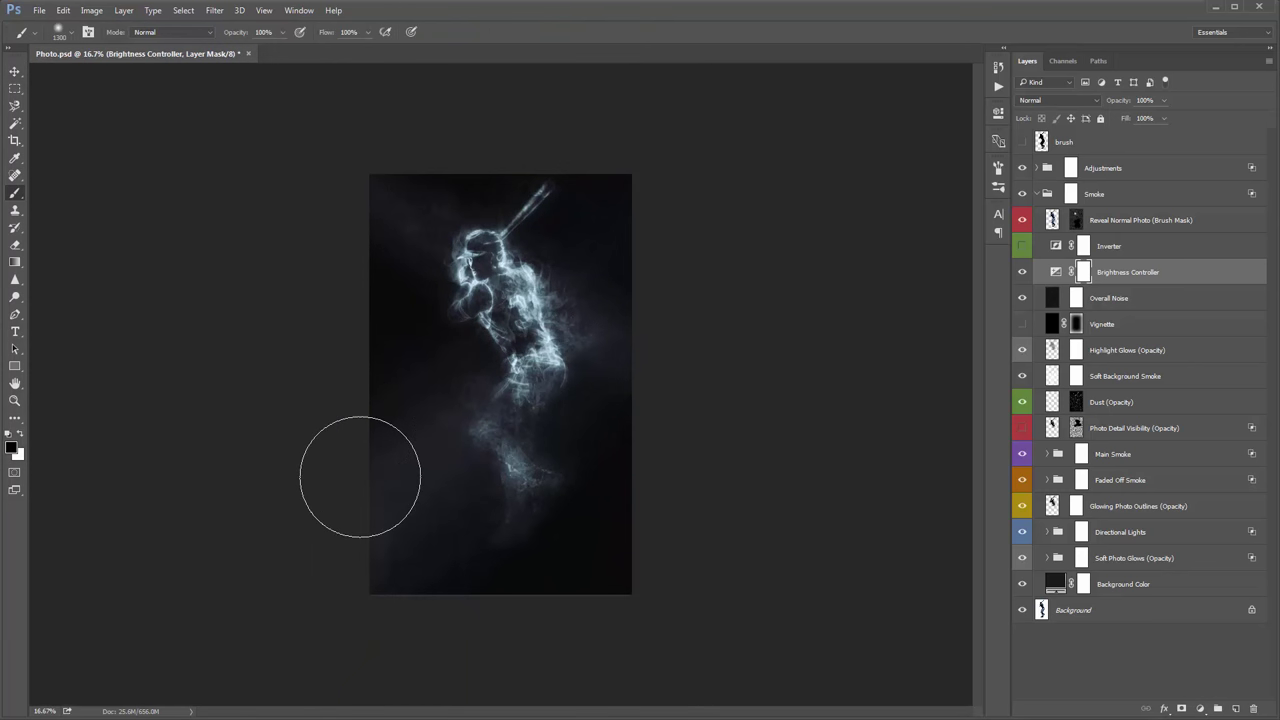
pyautogui.click(316, 548)
pyautogui.click(328, 508)
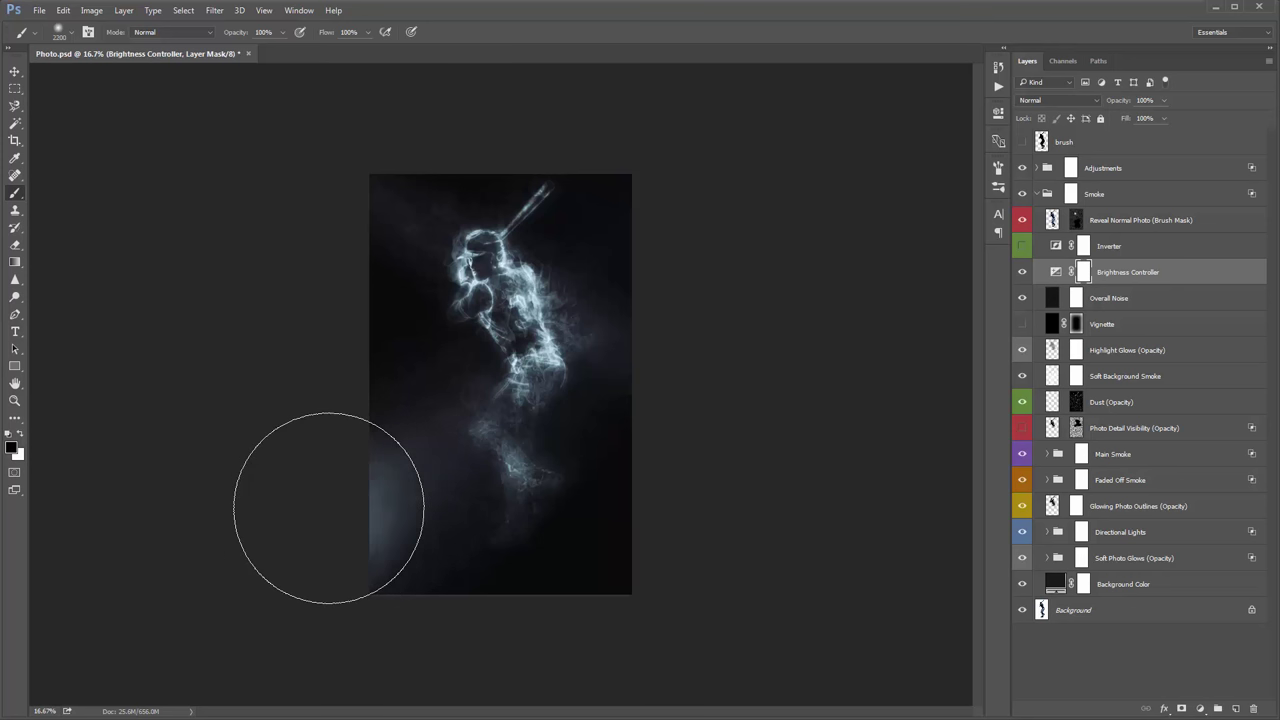
pyautogui.hotkey('ctrl', 'z')
pyautogui.click(351, 508)
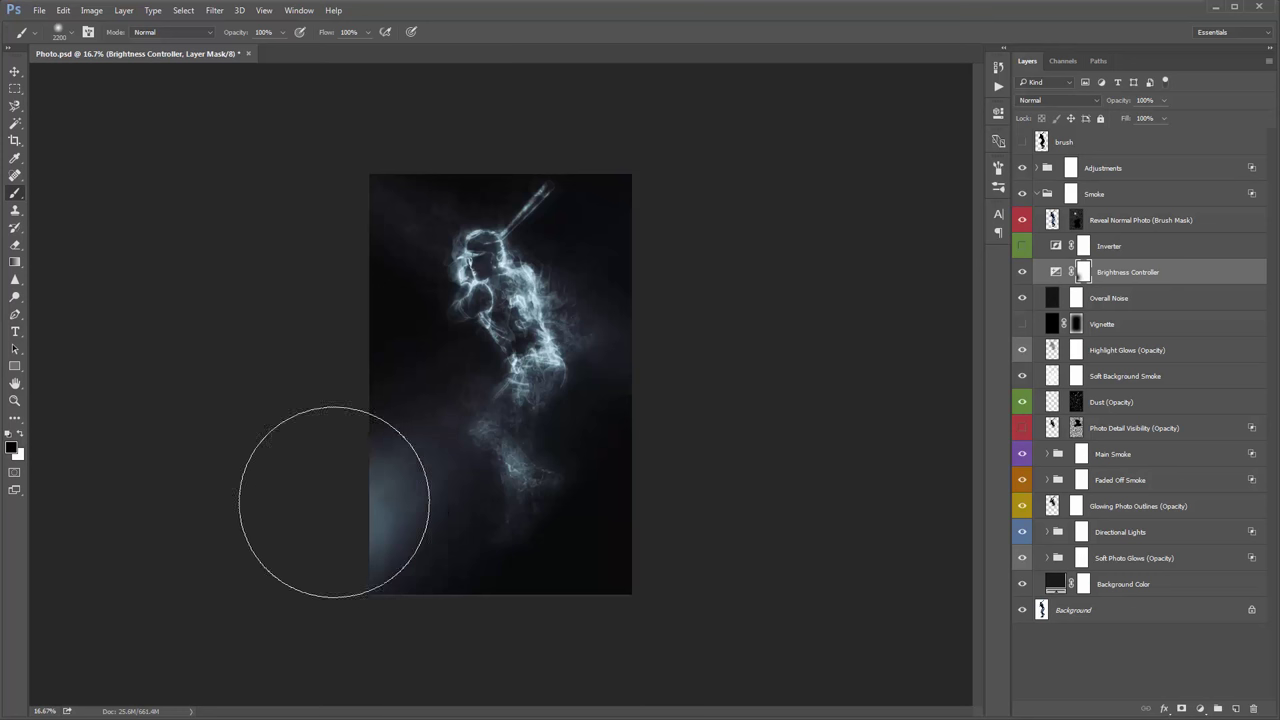
pyautogui.click(362, 159)
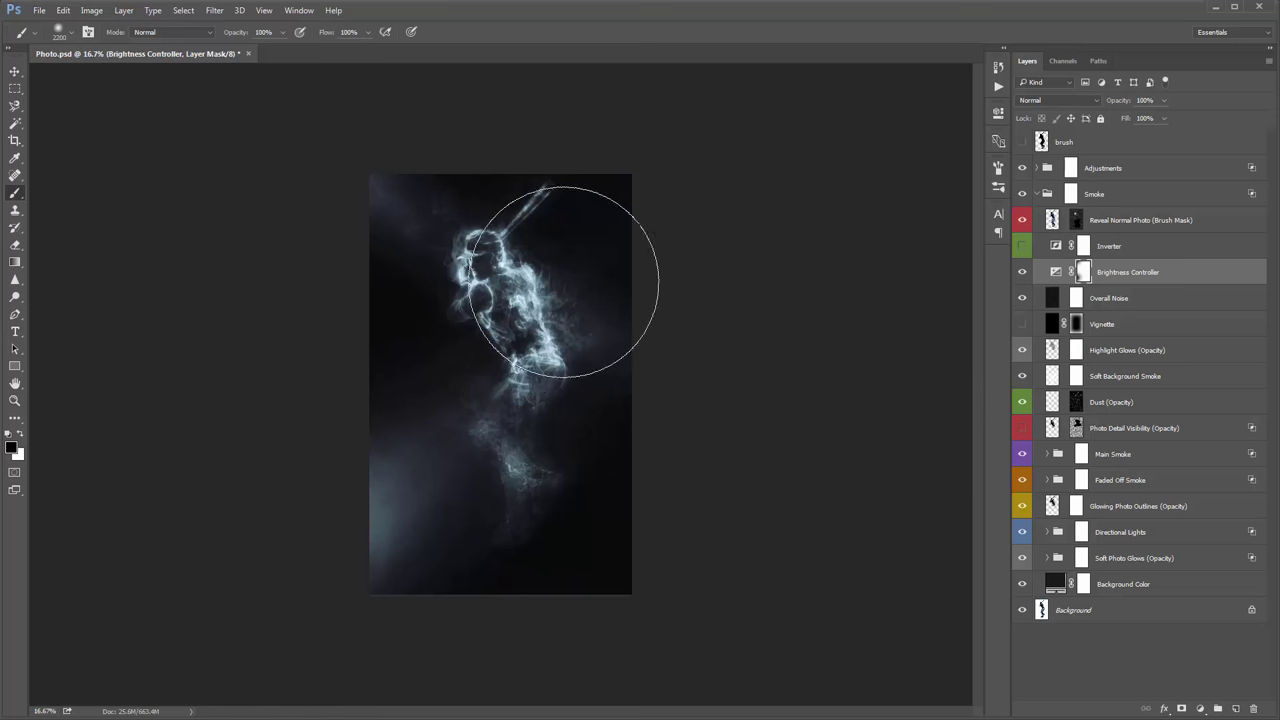
# Step: Zoom back in on the batter and select the Soft Photo Glows (Opacity) group
pyautogui.press('v')
pyautogui.hotkey('ctrl', '+')
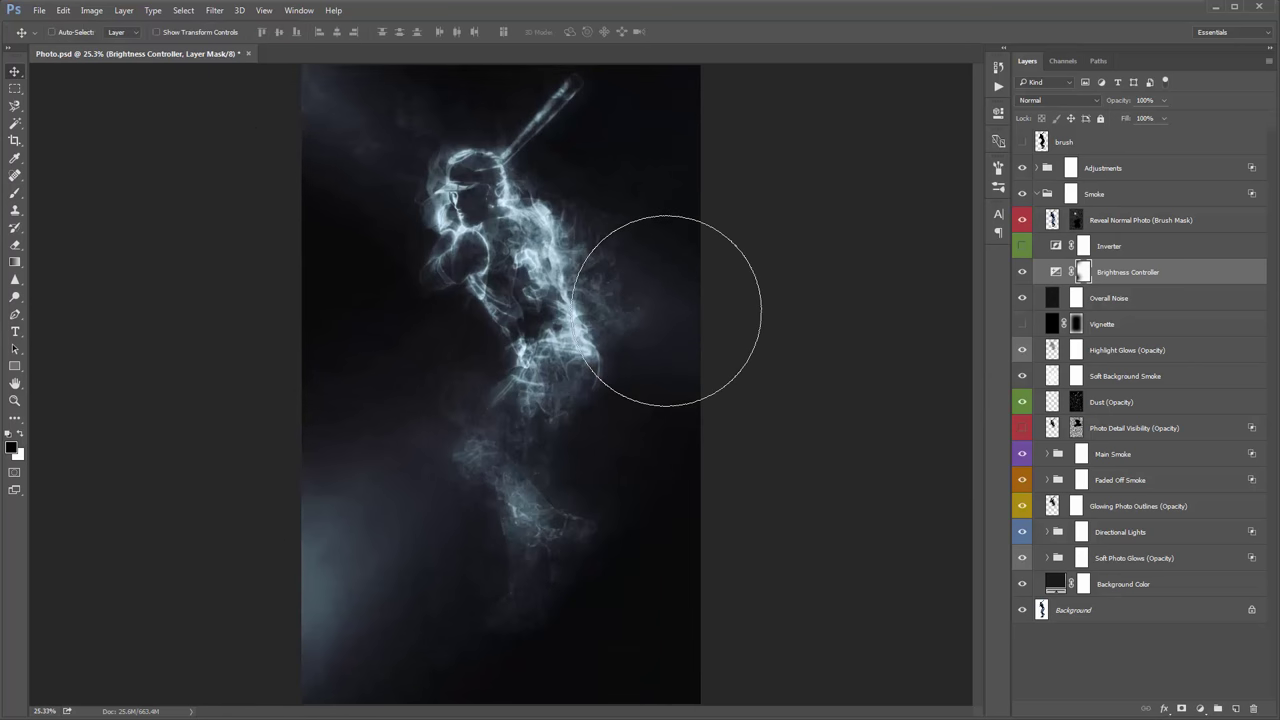
pyautogui.hotkey('ctrl', '+')
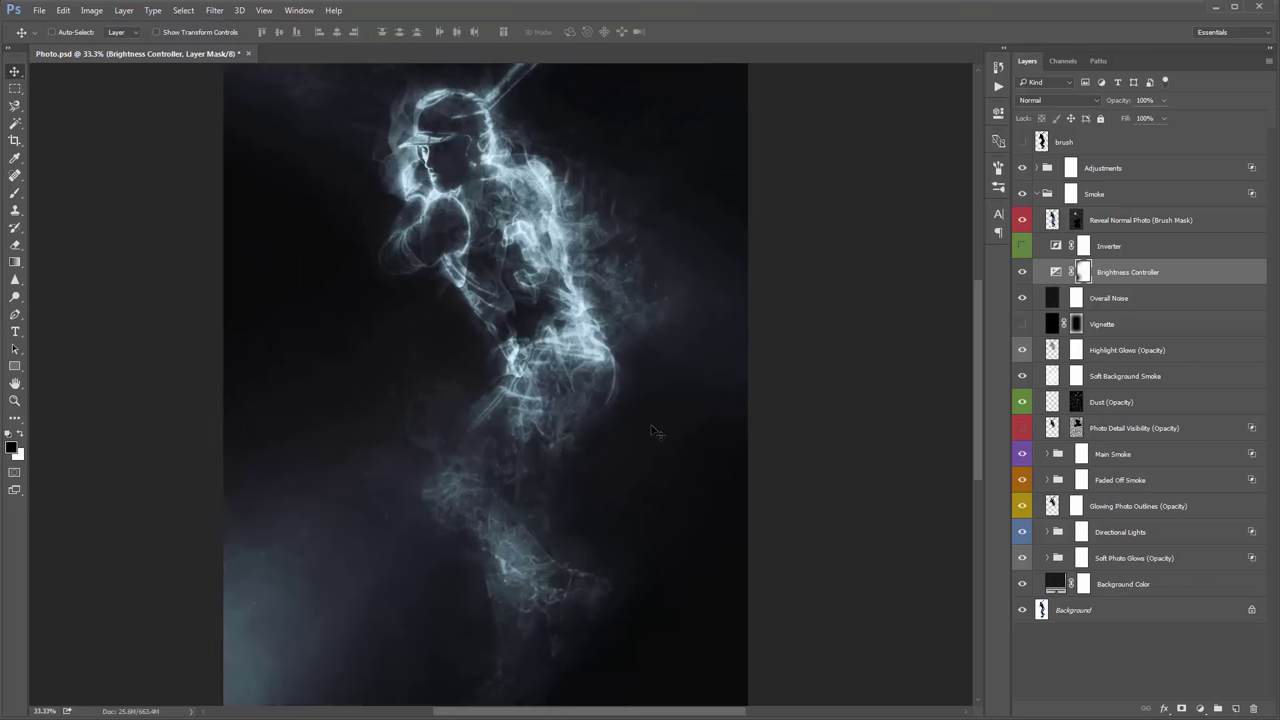
pyautogui.scroll(-2, 641, 326)
pyautogui.scroll(2, 641, 326)
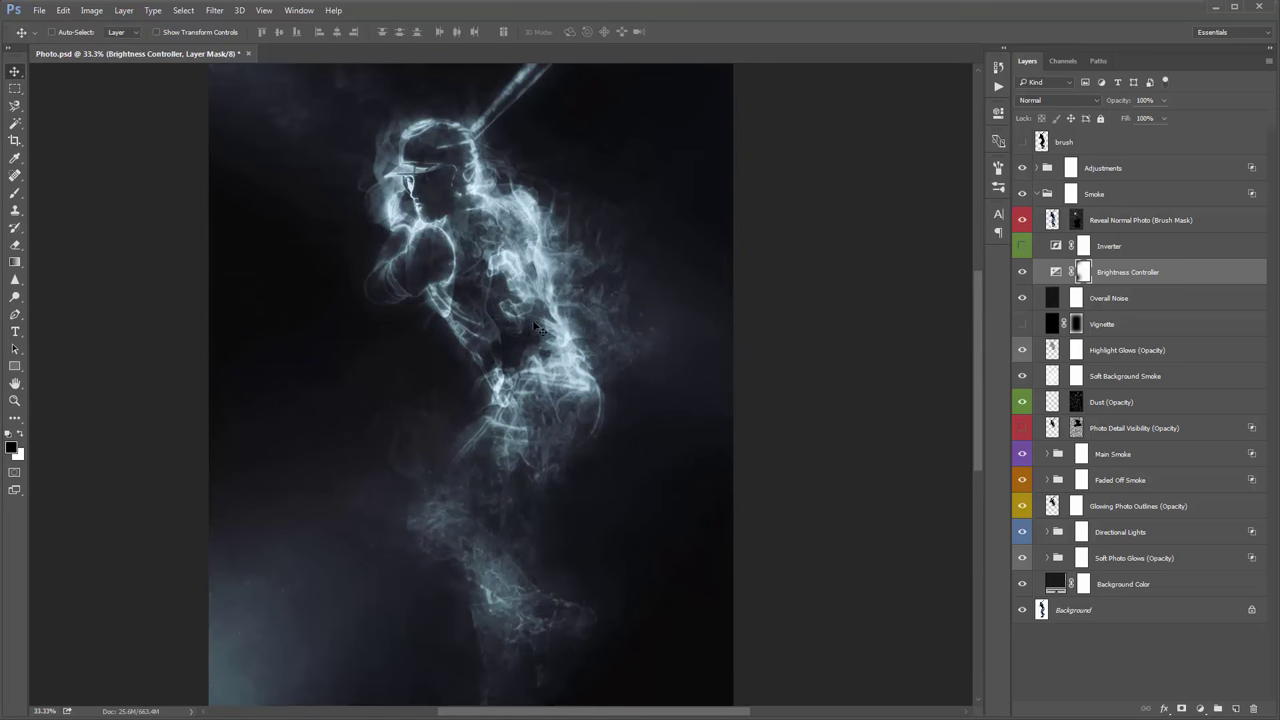
pyautogui.click(1138, 506)
pyautogui.click(1130, 532)
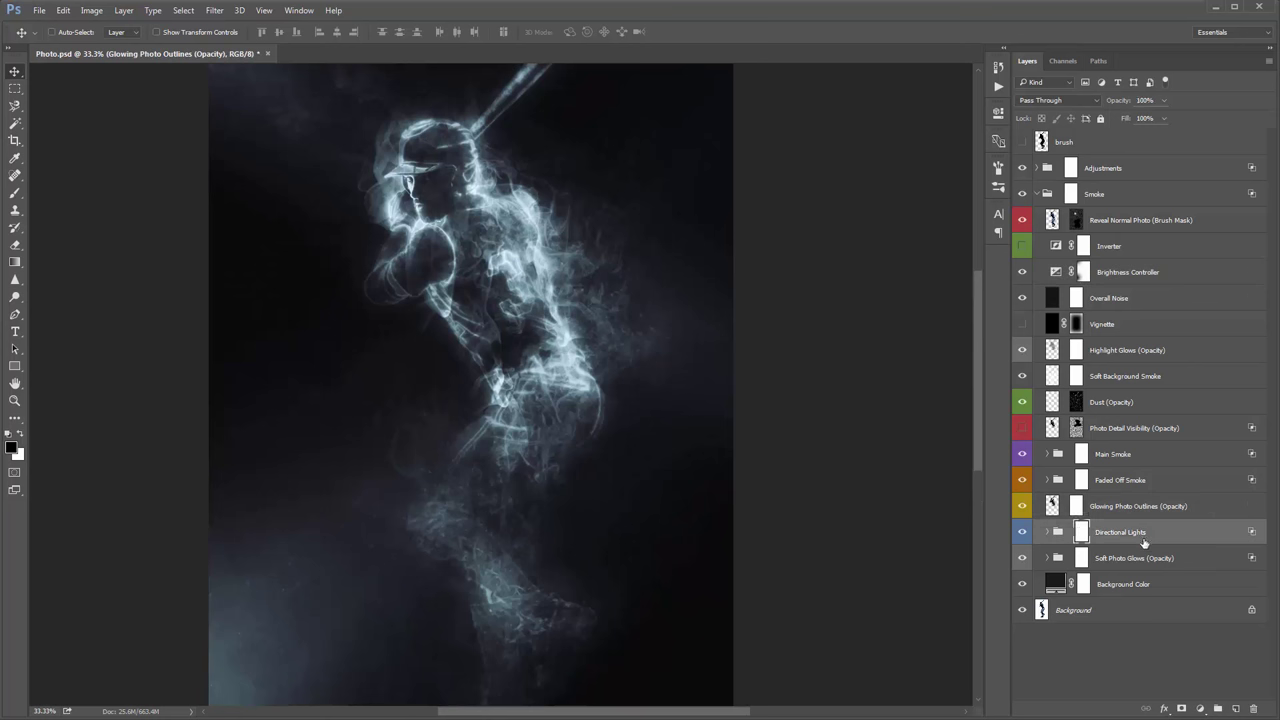
pyautogui.click(1160, 560)
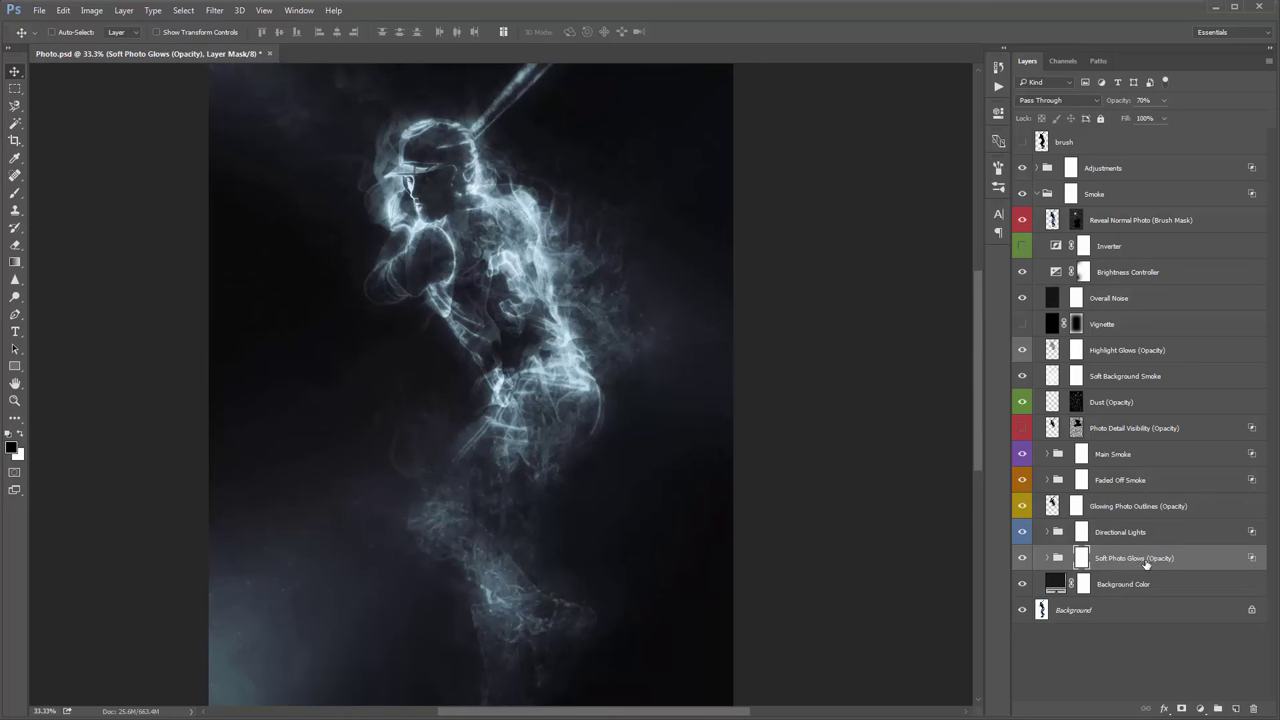
pyautogui.scroll(1, 829, 422)
pyautogui.click(1022, 558)
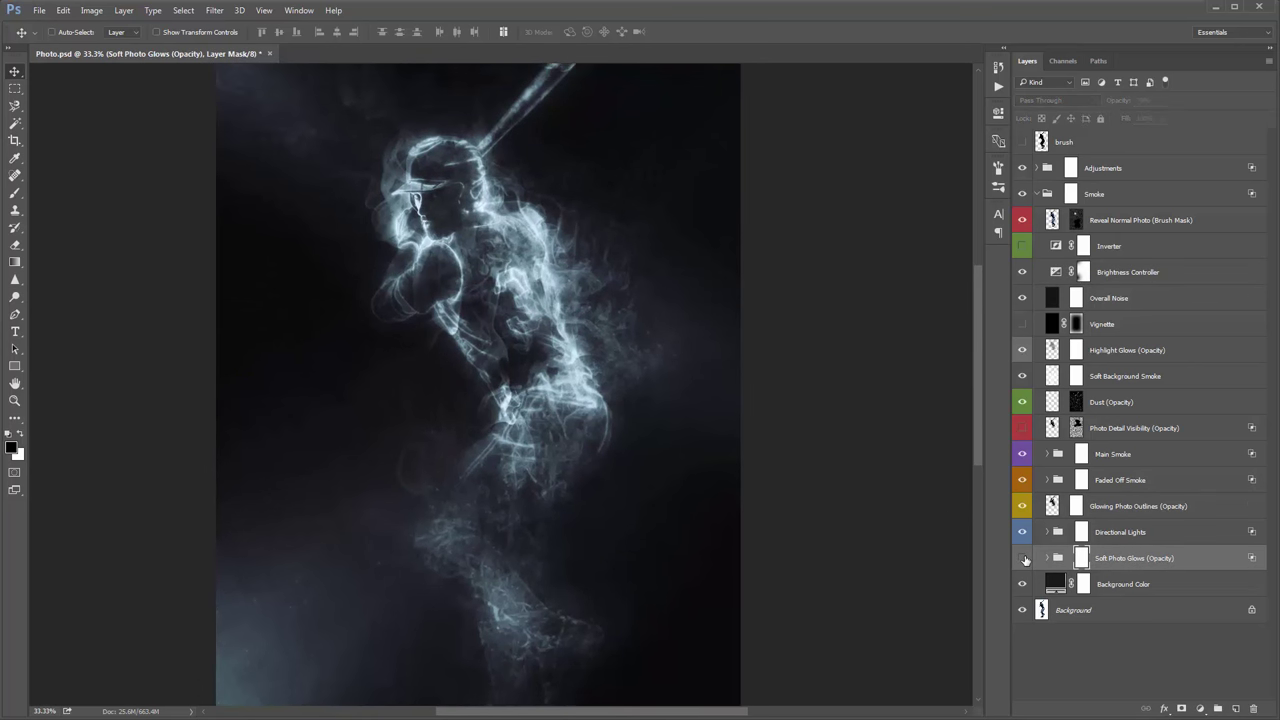
pyautogui.click(1022, 558)
pyautogui.click(1022, 558)
pyautogui.click(1022, 558)
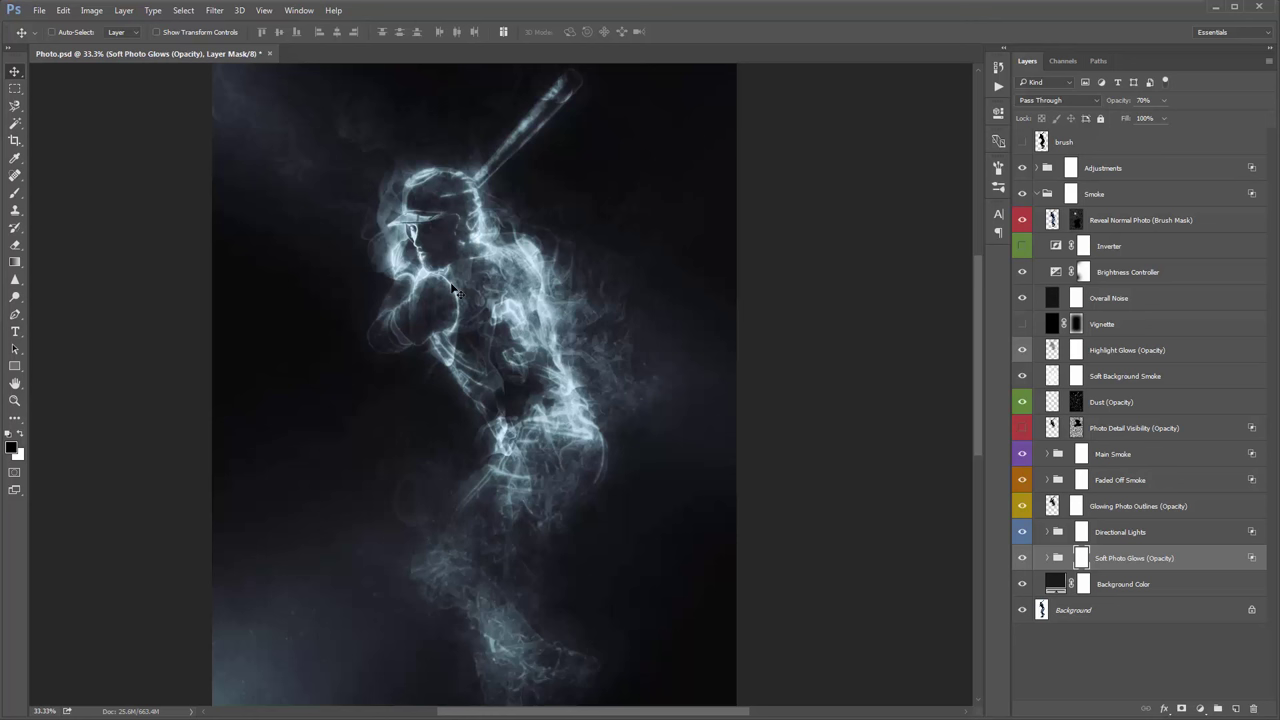
pyautogui.click(1020, 559)
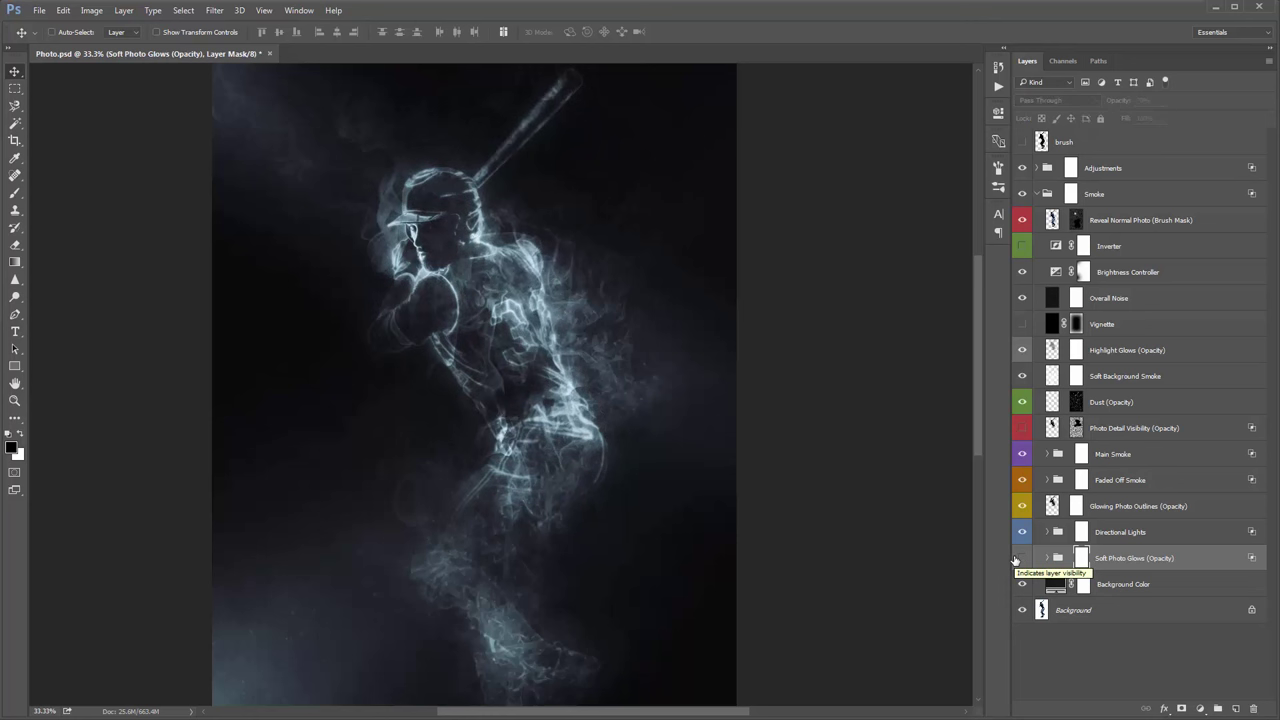
pyautogui.click(1020, 559)
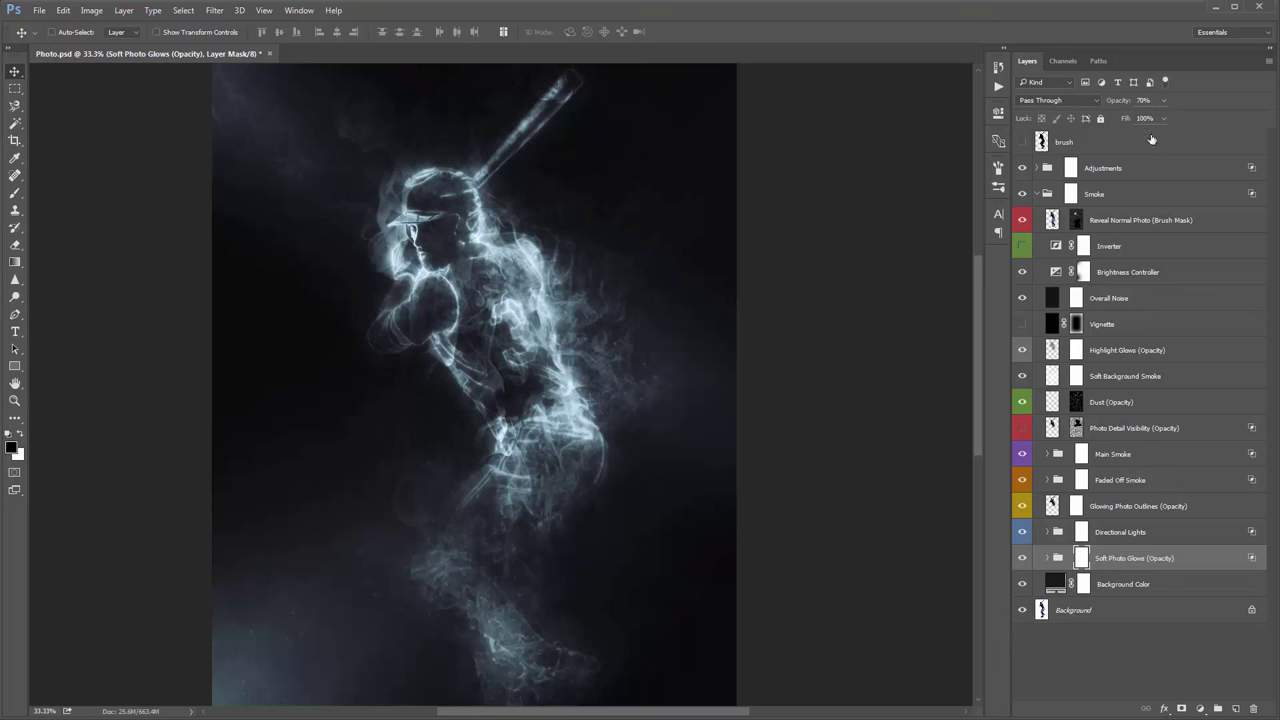
pyautogui.moveTo(1122, 102); pyautogui.dragTo(1105, 105)
pyautogui.write('70')
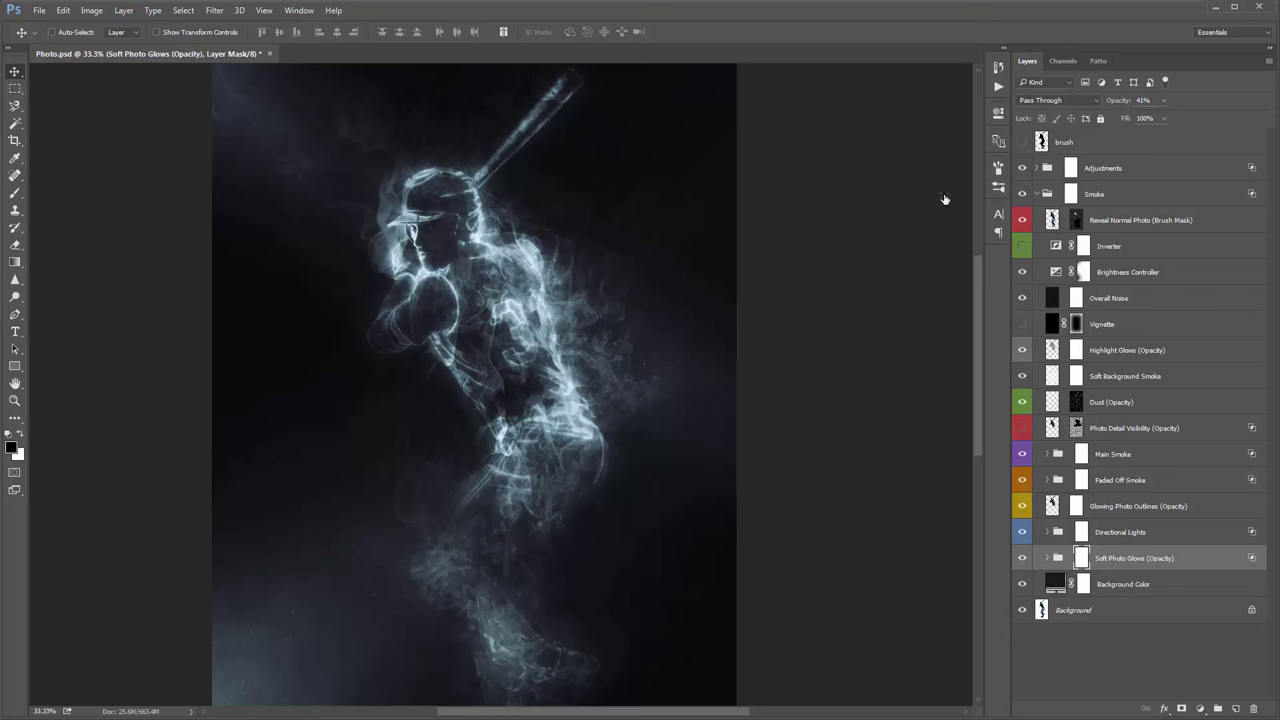
pyautogui.press('Return')
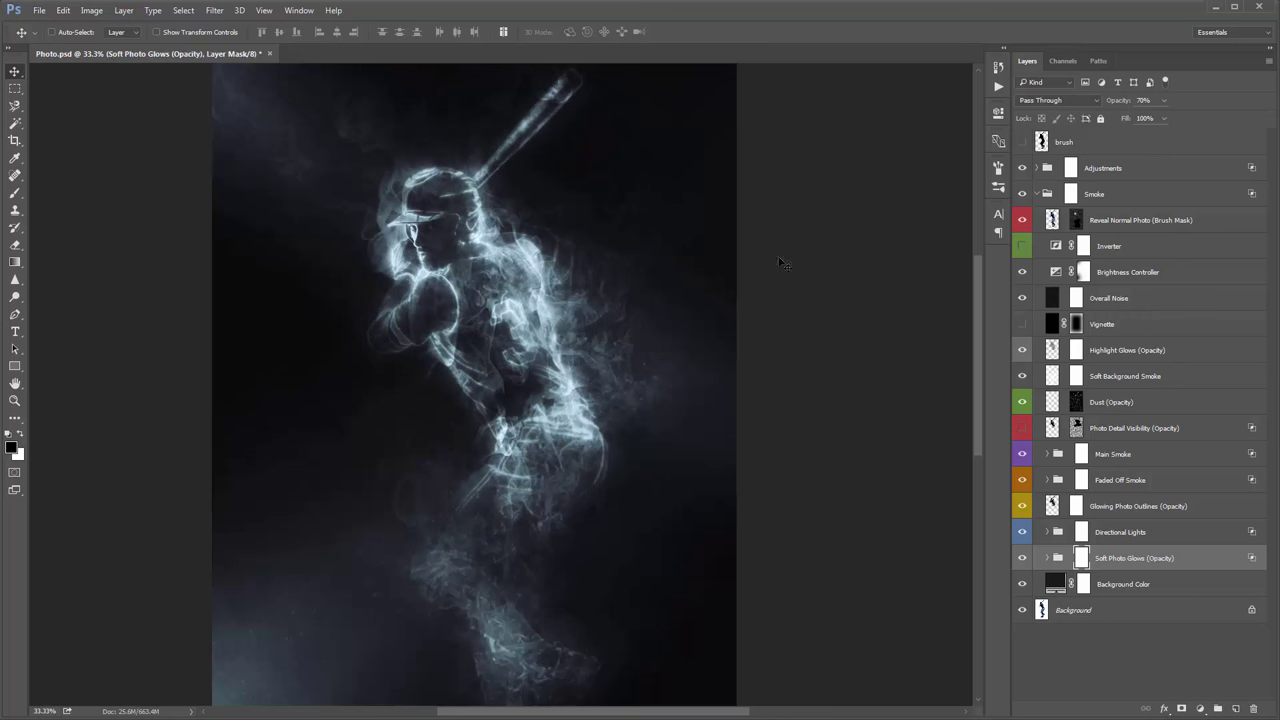
pyautogui.moveTo(780, 261); pyautogui.dragTo(781, 249)
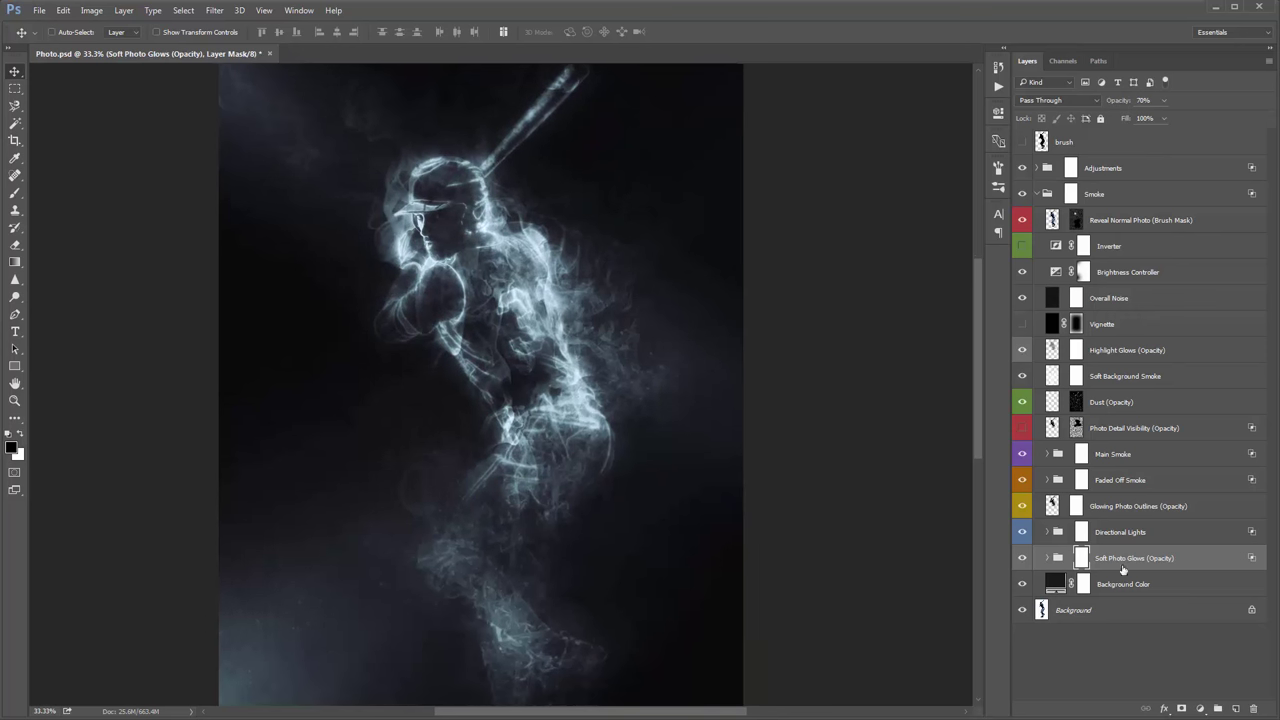
pyautogui.click(1150, 582)
pyautogui.doubleClick(1058, 584)
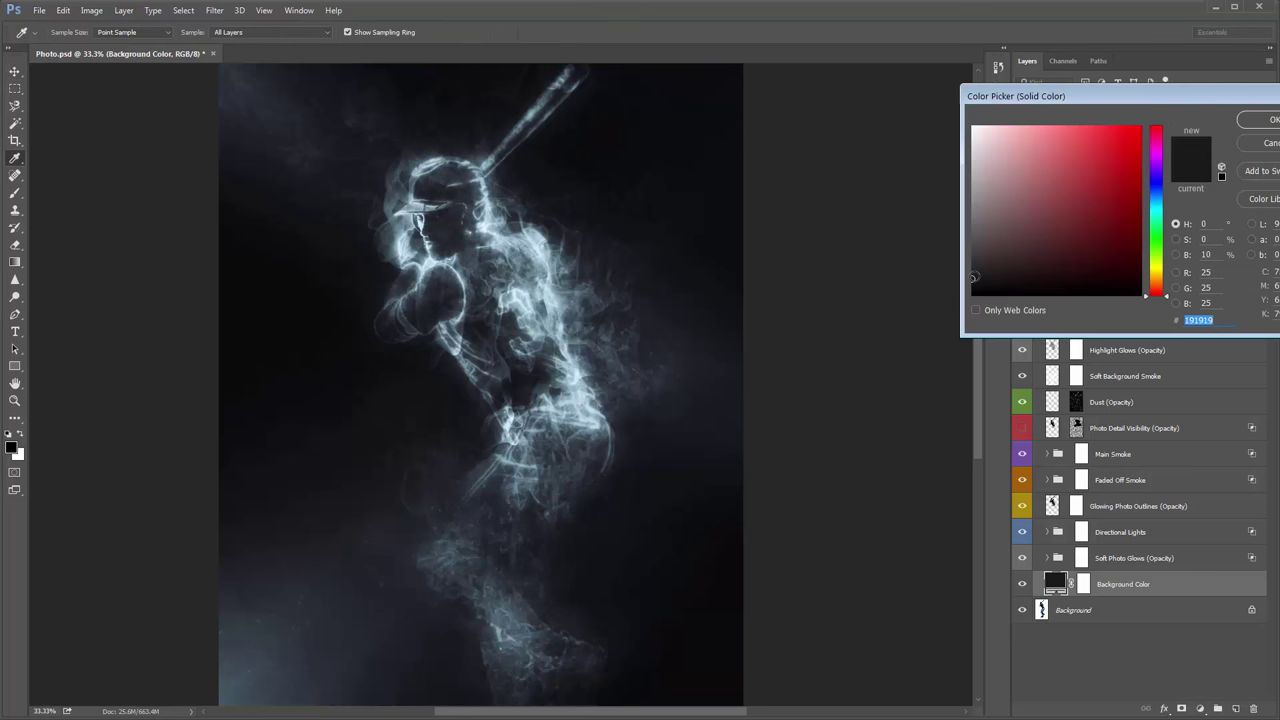
pyautogui.click(1065, 276)
pyautogui.moveTo(1065, 276); pyautogui.dragTo(1063, 259)
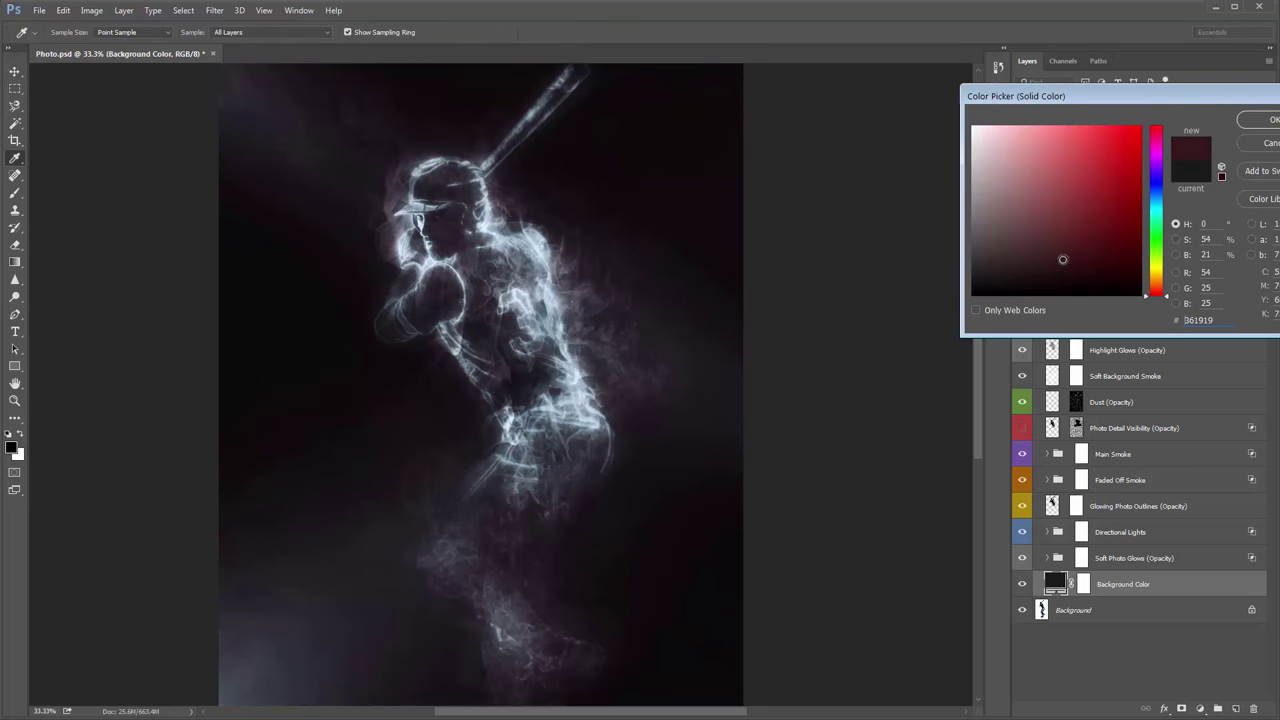
pyautogui.moveTo(1159, 201); pyautogui.dragTo(1157, 173)
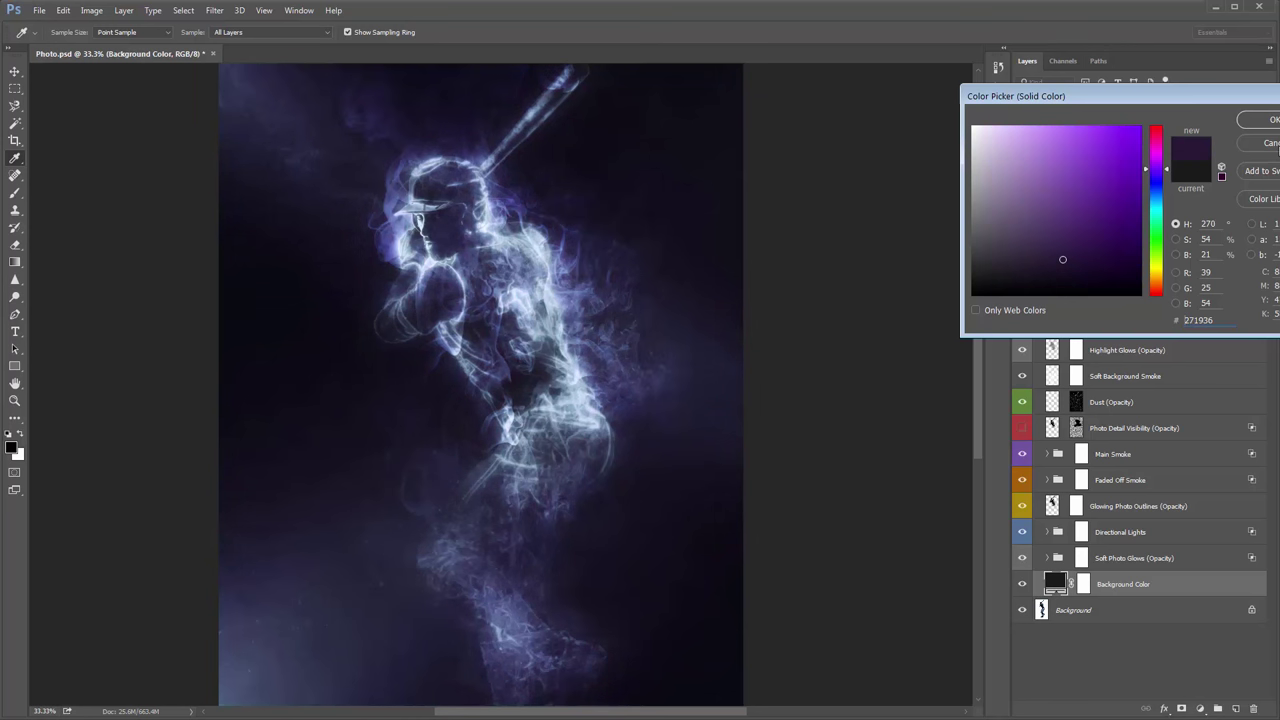
pyautogui.click(1270, 145)
pyautogui.moveTo(778, 313)
pyautogui.mouseDown()
pyautogui.moveTo(800, 203)
pyautogui.moveTo(786, 383)
pyautogui.moveTo(794, 266)
pyautogui.moveTo(798, 308)
pyautogui.mouseUp()
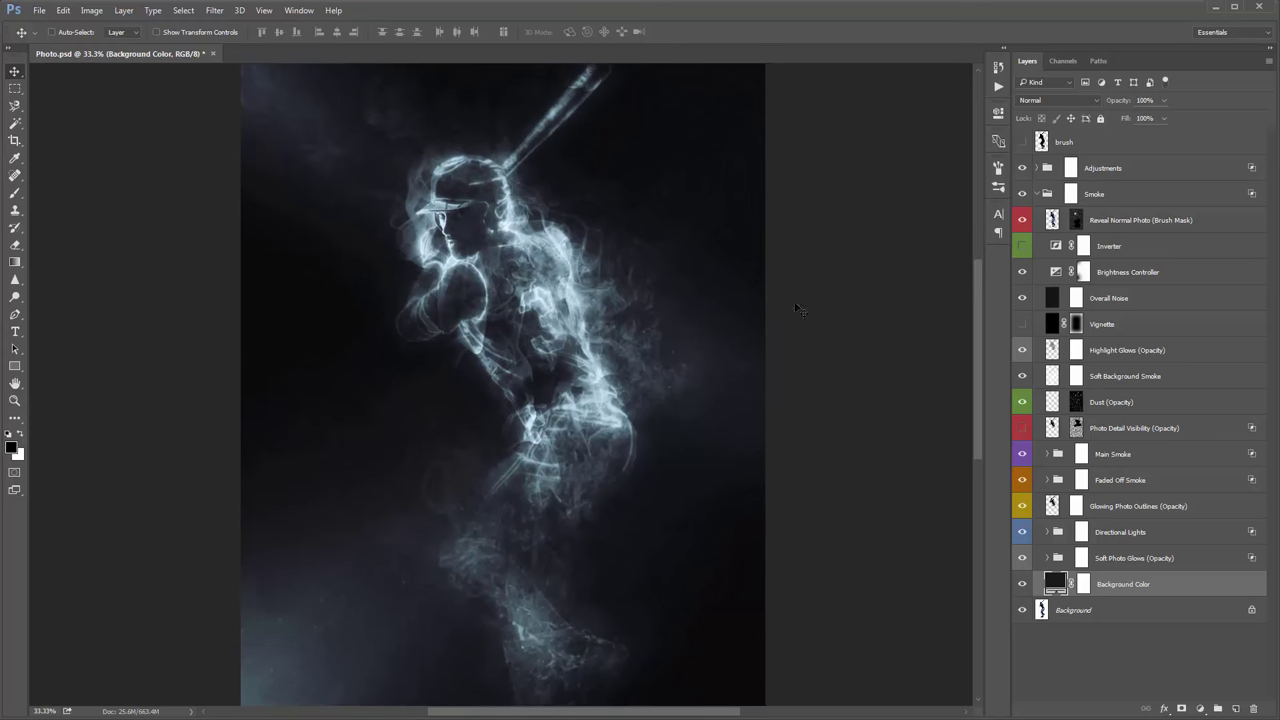
# Step: Expand the Adjustments group and switch the smoke to the Color Option 1 colour scheme
pyautogui.click(1036, 194)
pyautogui.click(1036, 168)
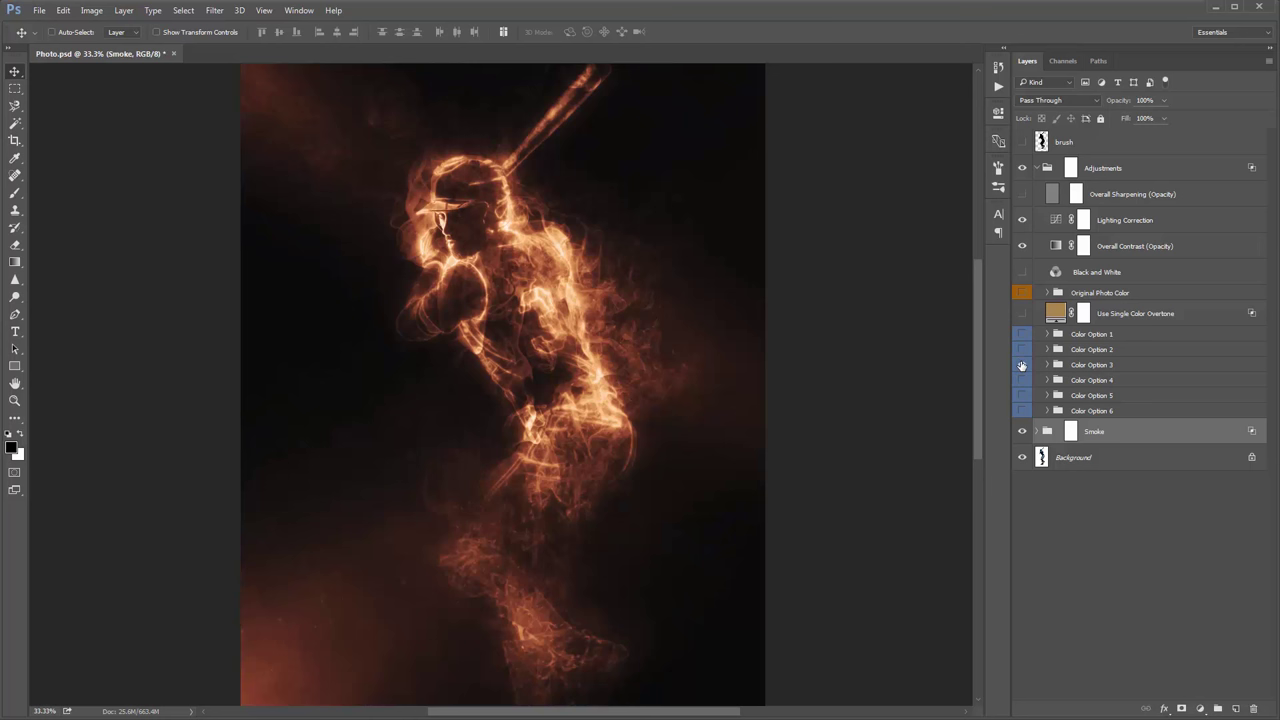
pyautogui.click(1021, 382)
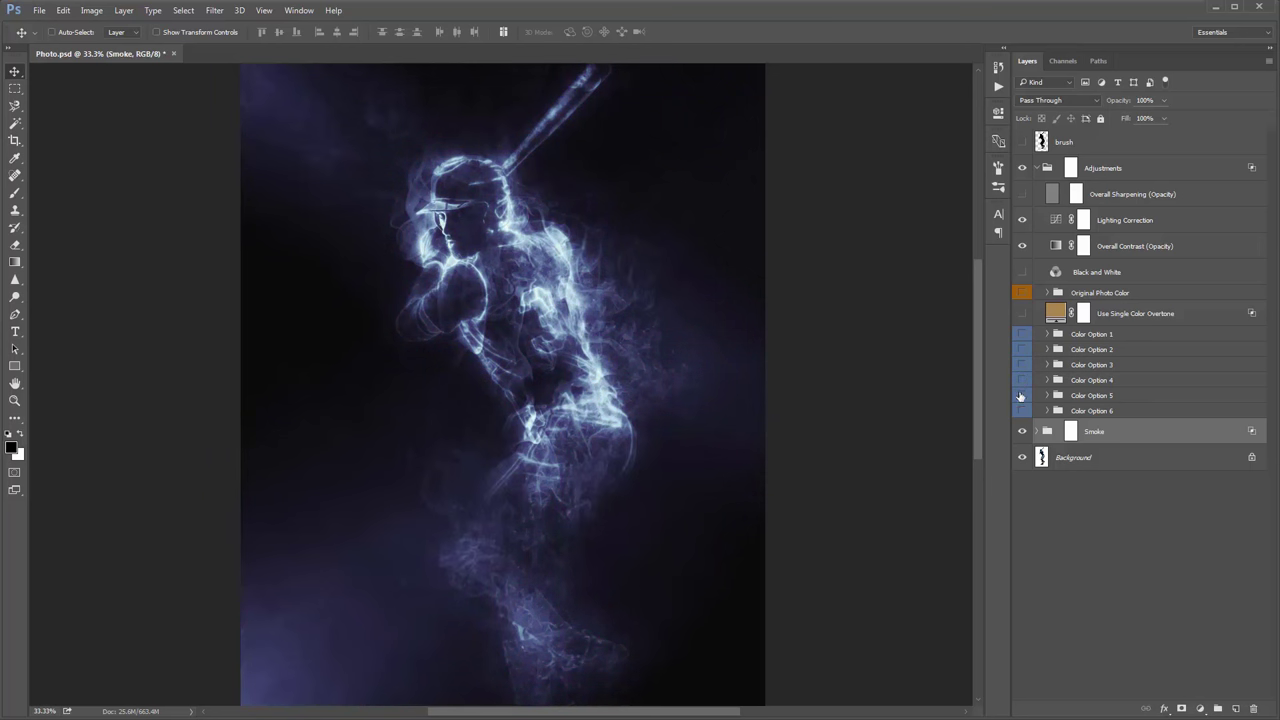
pyautogui.click(1021, 408)
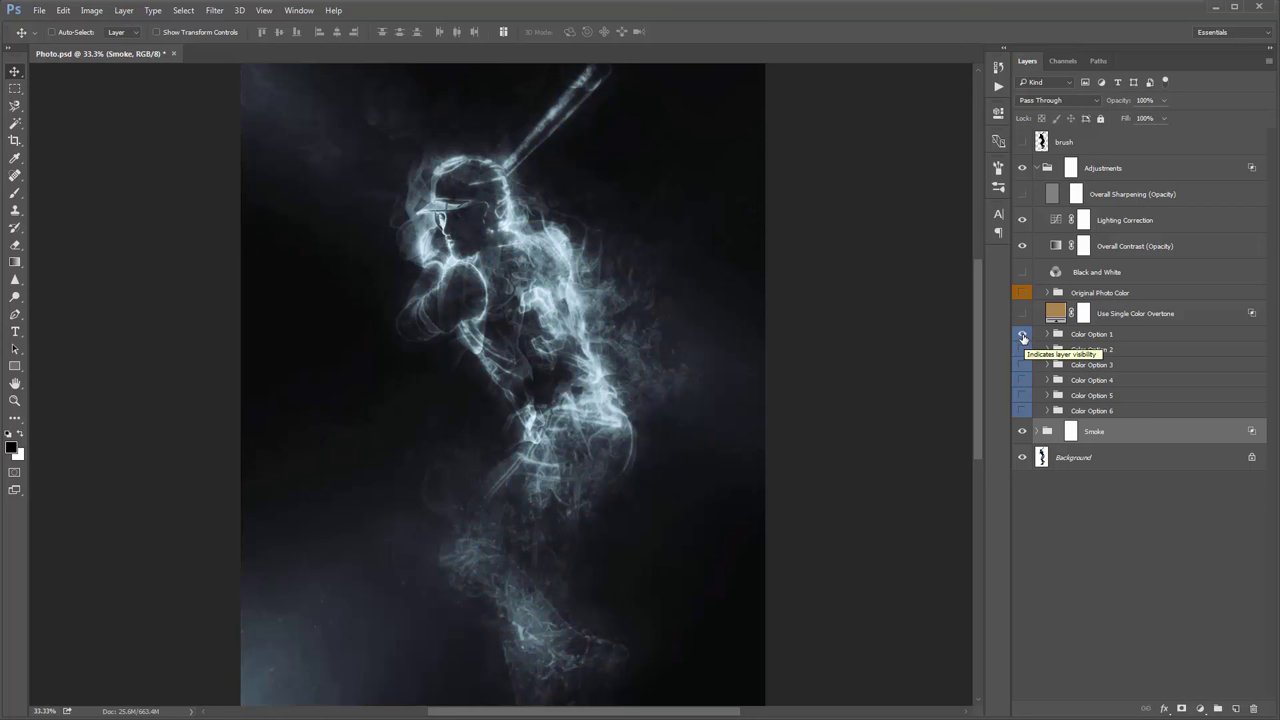
# Step: Lower the Overall Contrast (Opacity) adjustment's opacity to soften the contrast
pyautogui.click(1165, 250)
pyautogui.click(1116, 102)
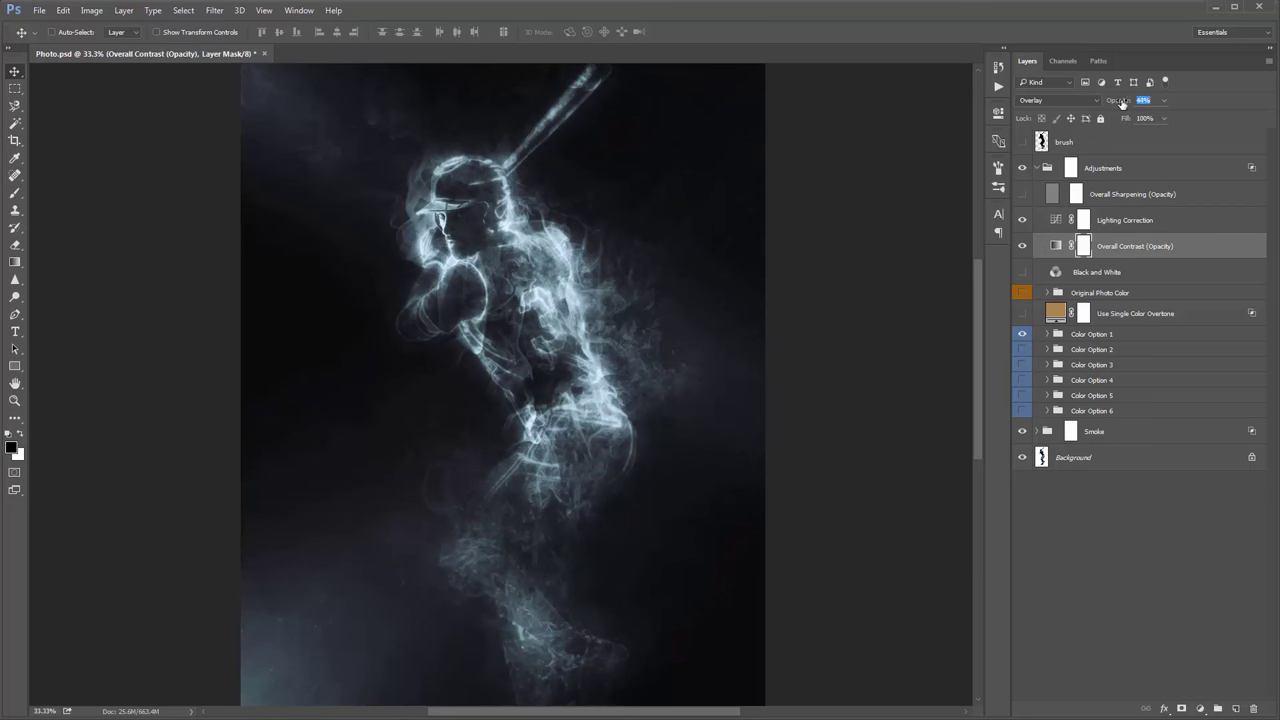
pyautogui.moveTo(1126, 102)
pyautogui.mouseDown()
pyautogui.moveTo(1089, 102)
pyautogui.moveTo(1111, 103)
pyautogui.mouseUp()
# Step: Open the Main Smoke layers and try a Smoke_3 duplicate before discarding it
pyautogui.click(1037, 168)
pyautogui.click(1037, 194)
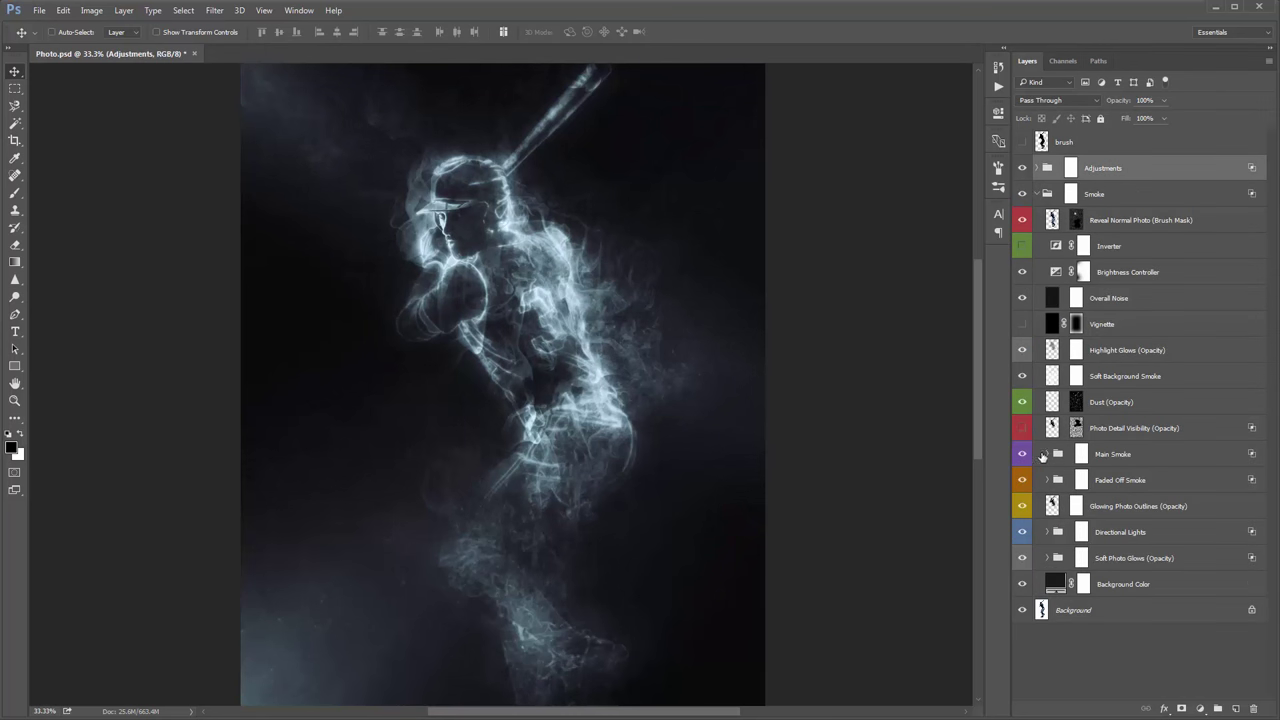
pyautogui.click(1021, 428)
pyautogui.click(1047, 454)
pyautogui.scroll(-3, 1095, 510)
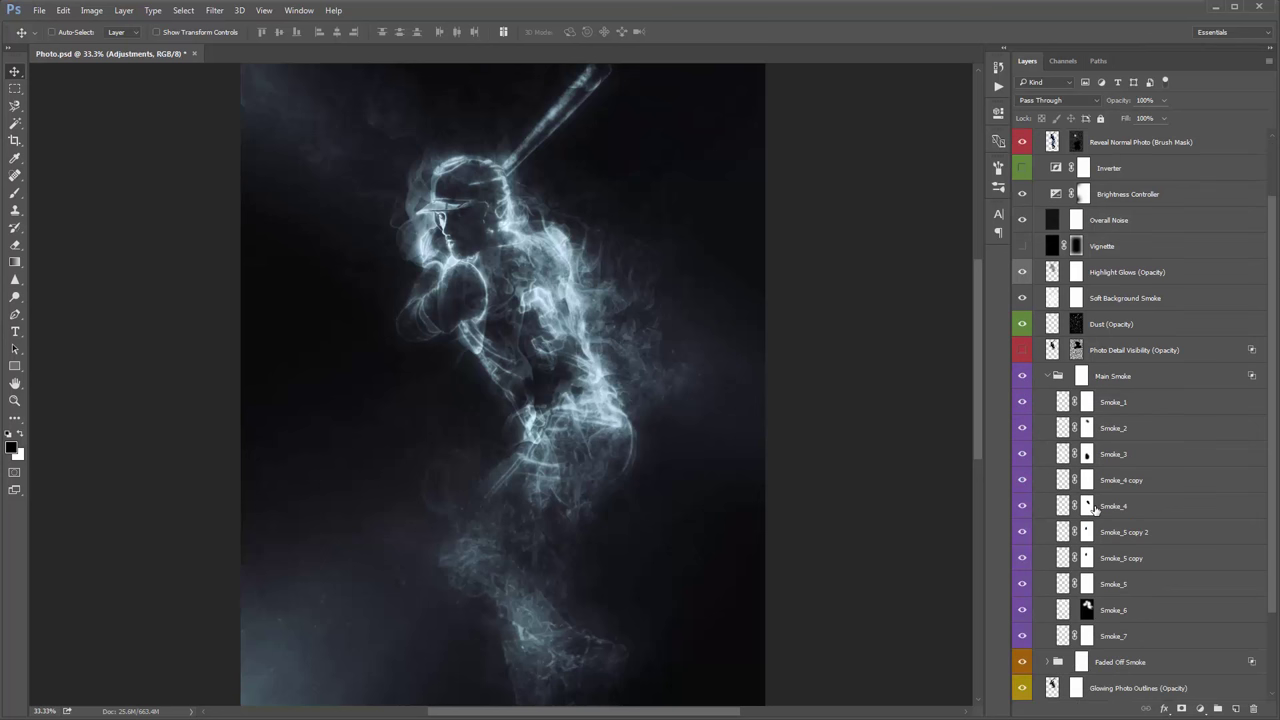
pyautogui.click(1022, 454)
pyautogui.click(1023, 455)
pyautogui.click(1163, 457)
pyautogui.hotkey('ctrl', 'j')
pyautogui.hotkey('shift', 'Left')
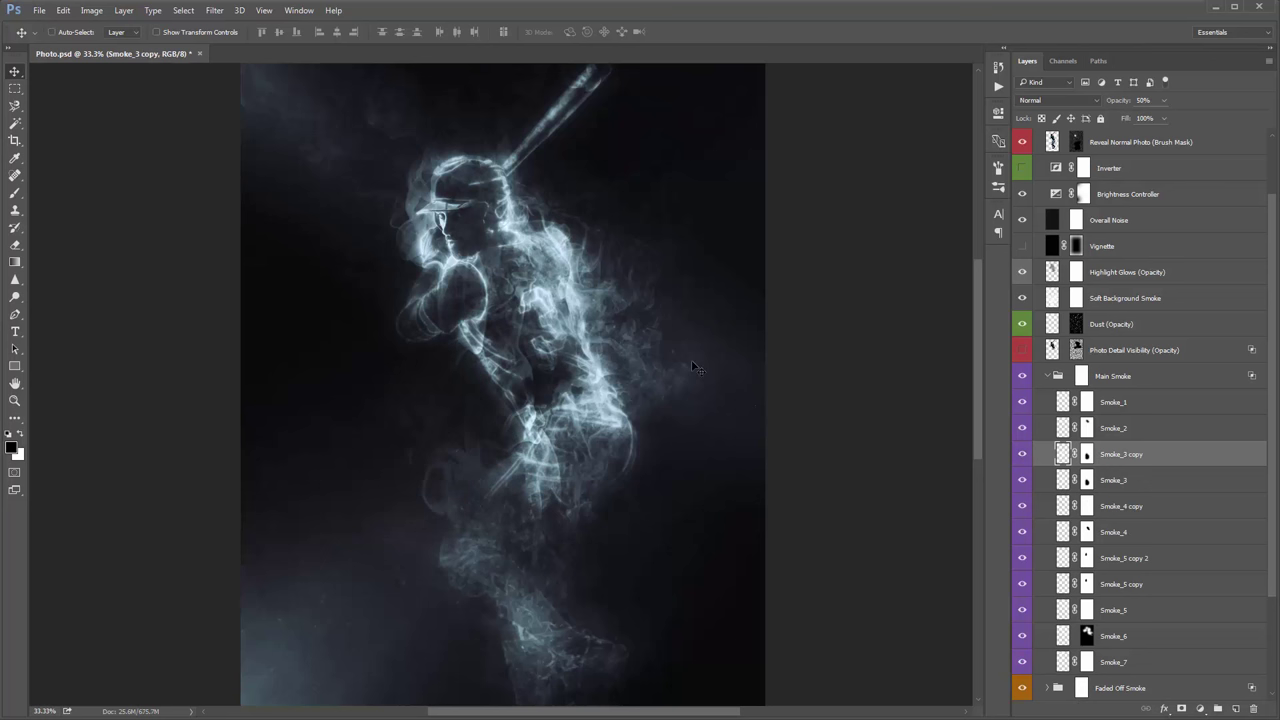
pyautogui.press('Delete')
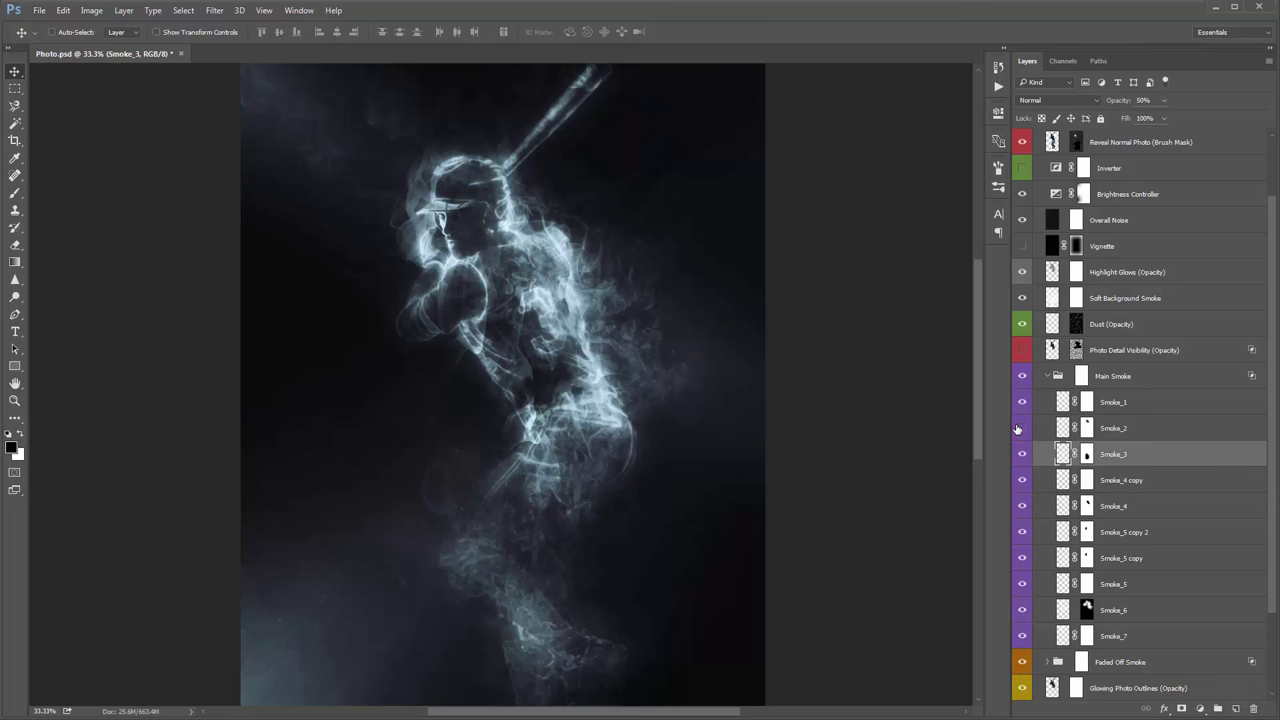
# Step: Duplicate Smoke_2 to brighten the smoke, trying and undoing an extra Smoke_4 copy
pyautogui.click(1112, 428)
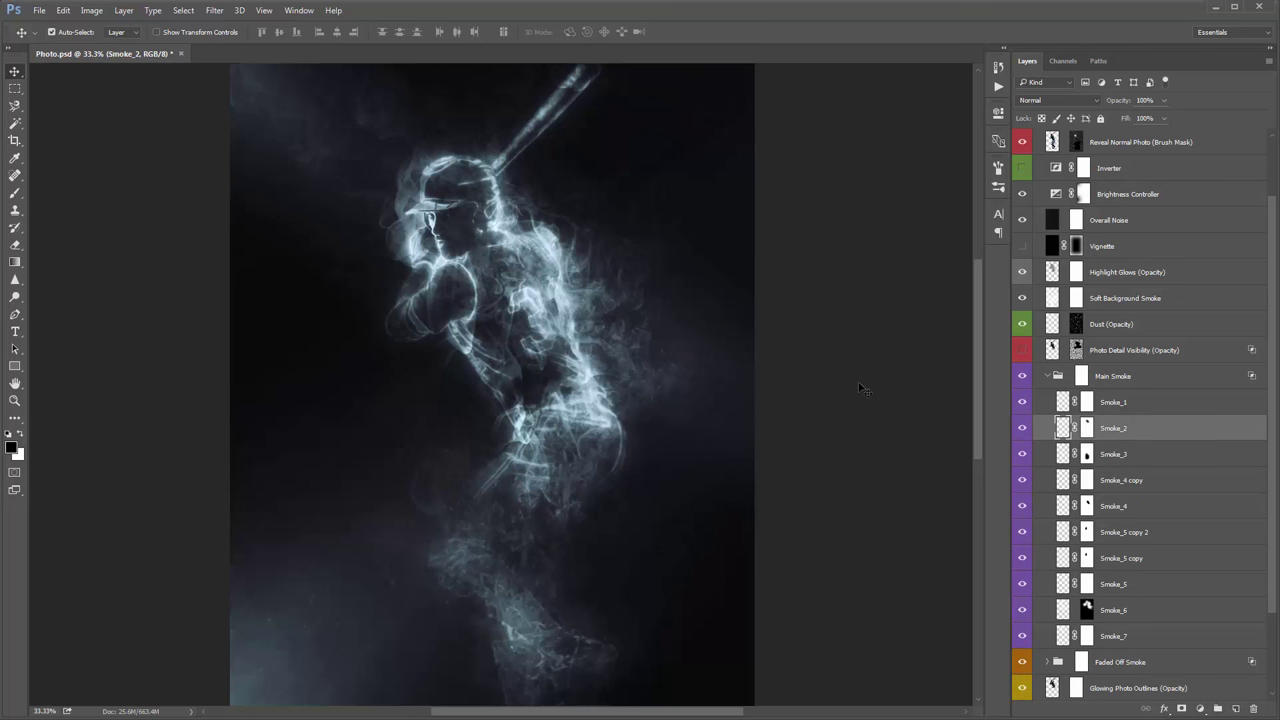
pyautogui.hotkey('ctrl', 'j')
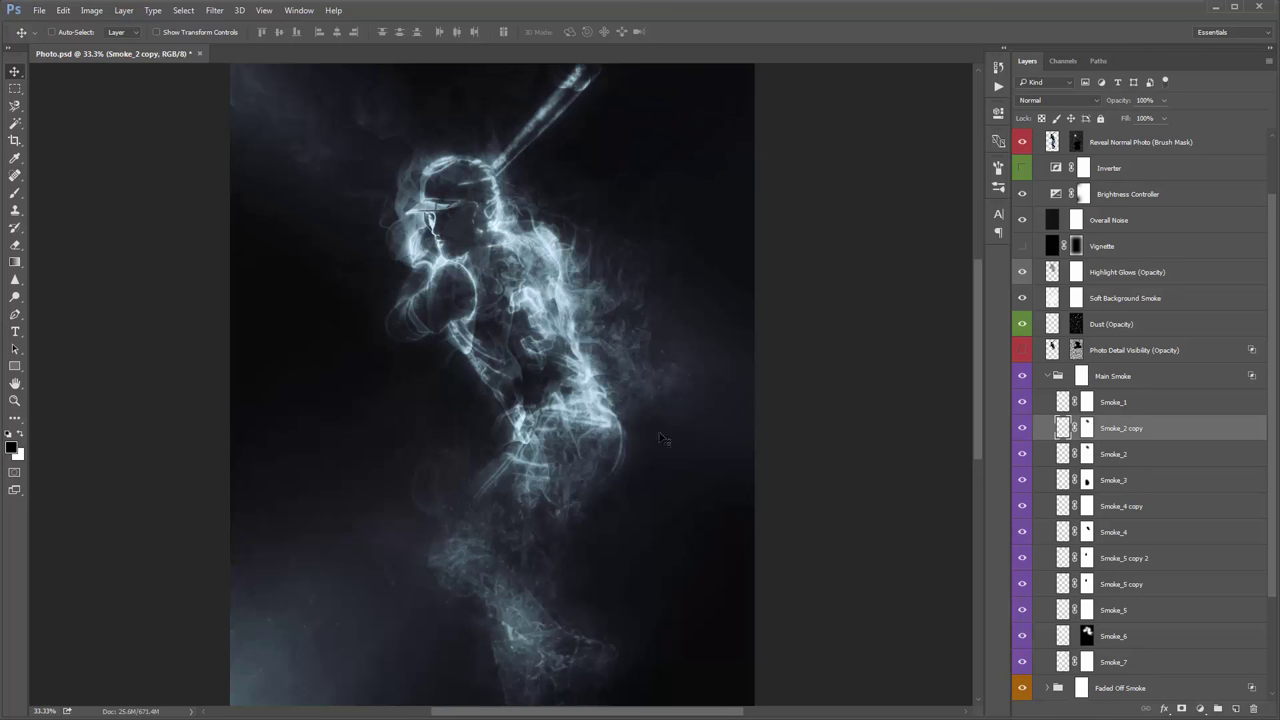
pyautogui.moveTo(665, 438); pyautogui.dragTo(694, 426)
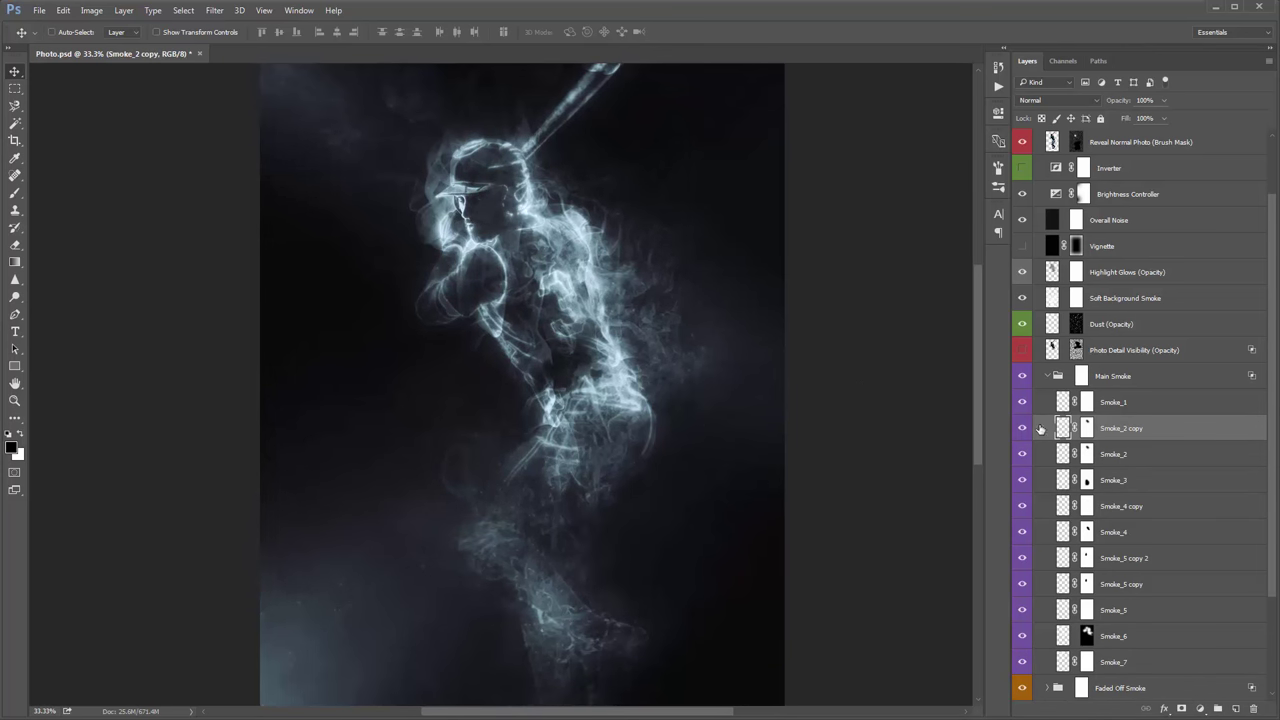
pyautogui.click(1022, 533)
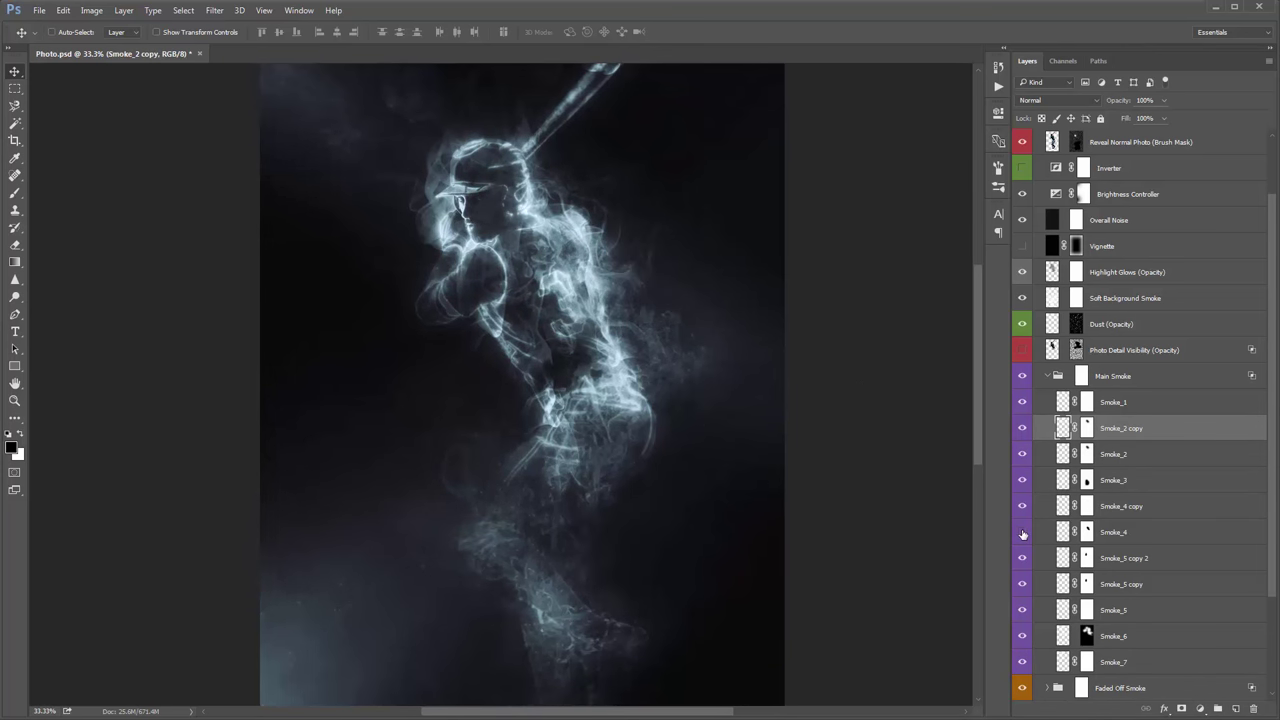
pyautogui.click(1022, 533)
pyautogui.click(1135, 535)
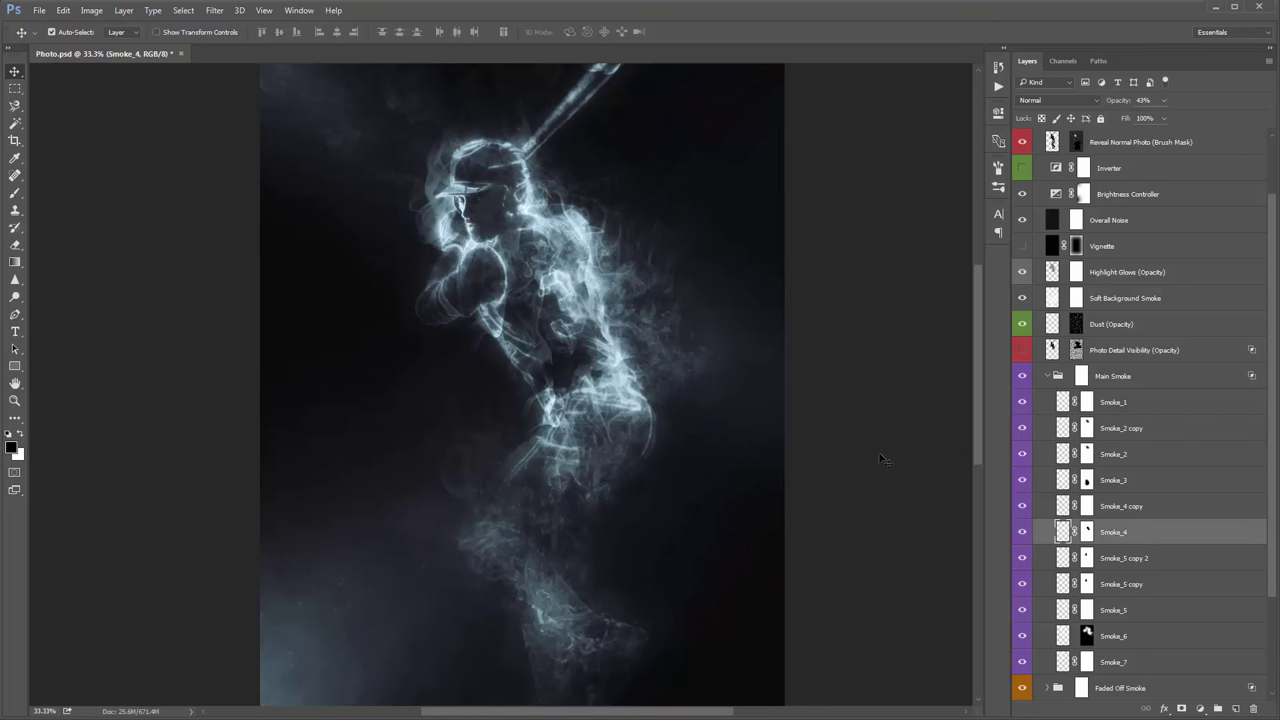
pyautogui.hotkey('ctrl', 'j')
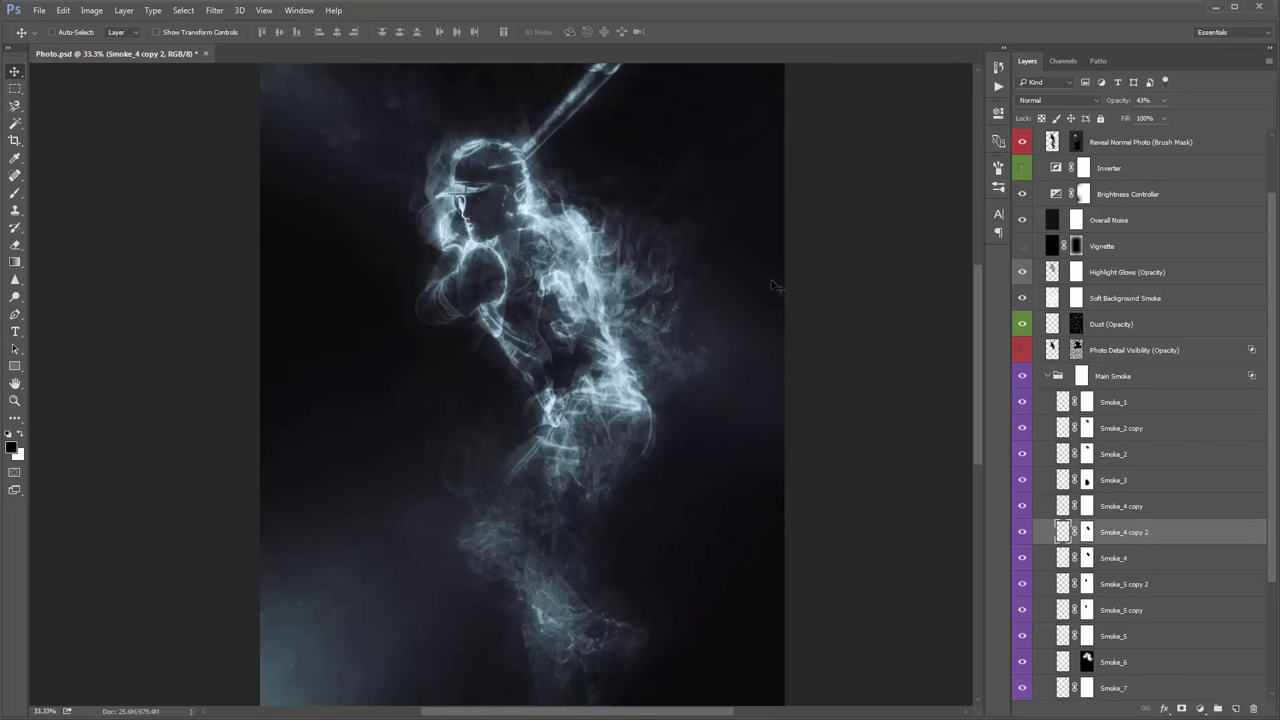
pyautogui.hotkey('ctrl', 'z')
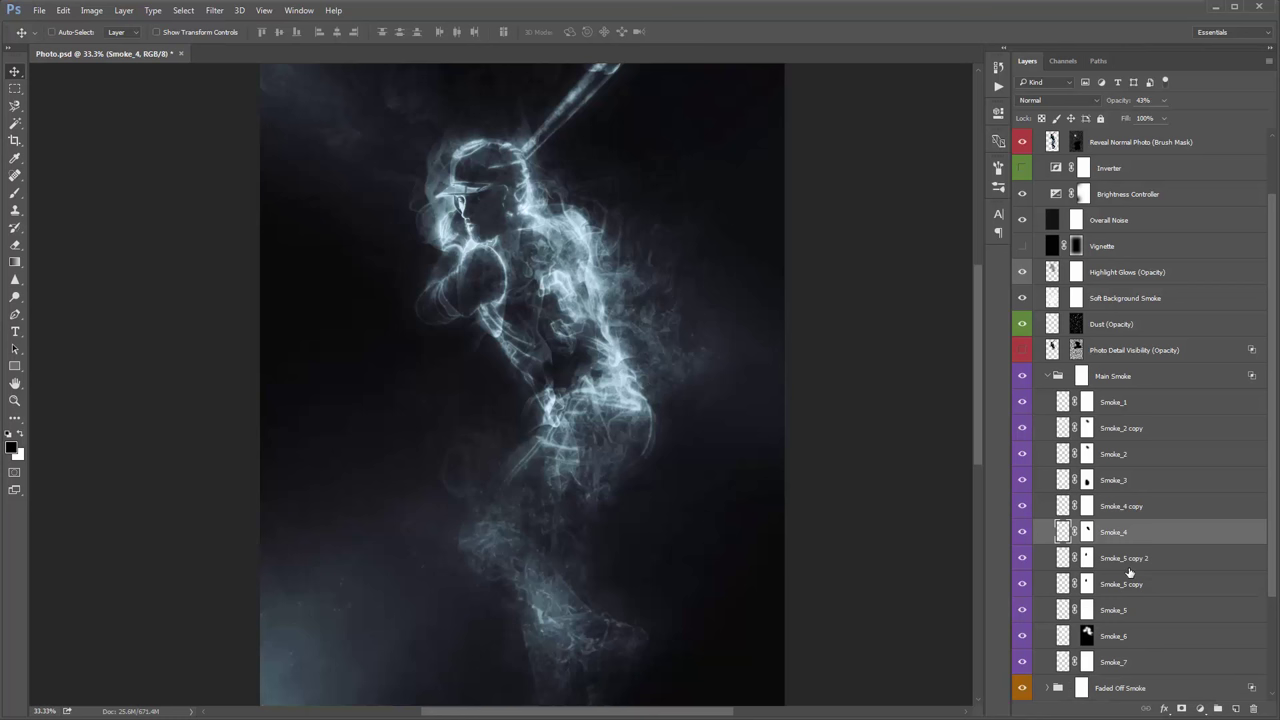
# Step: Duplicate Smoke_7 and lower the copy's opacity to 62%
pyautogui.scroll(-1, 1130, 572)
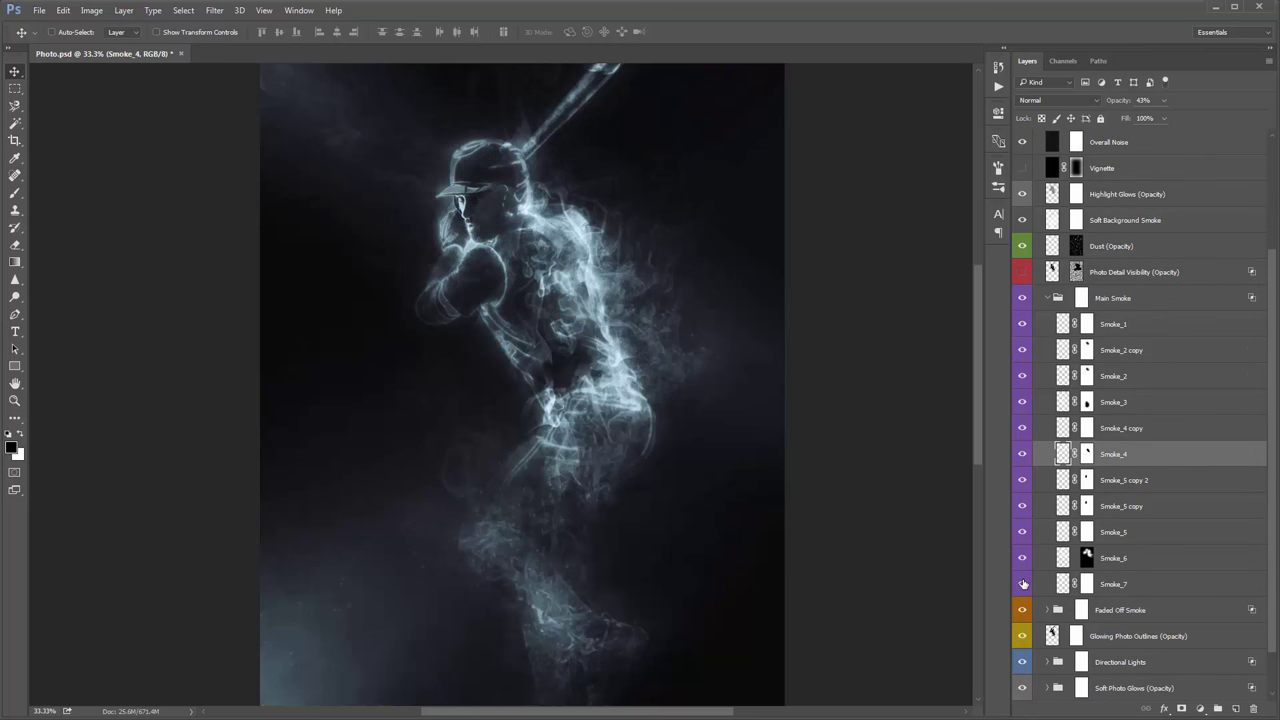
pyautogui.click(1100, 580)
pyautogui.hotkey('ctrl', 'j')
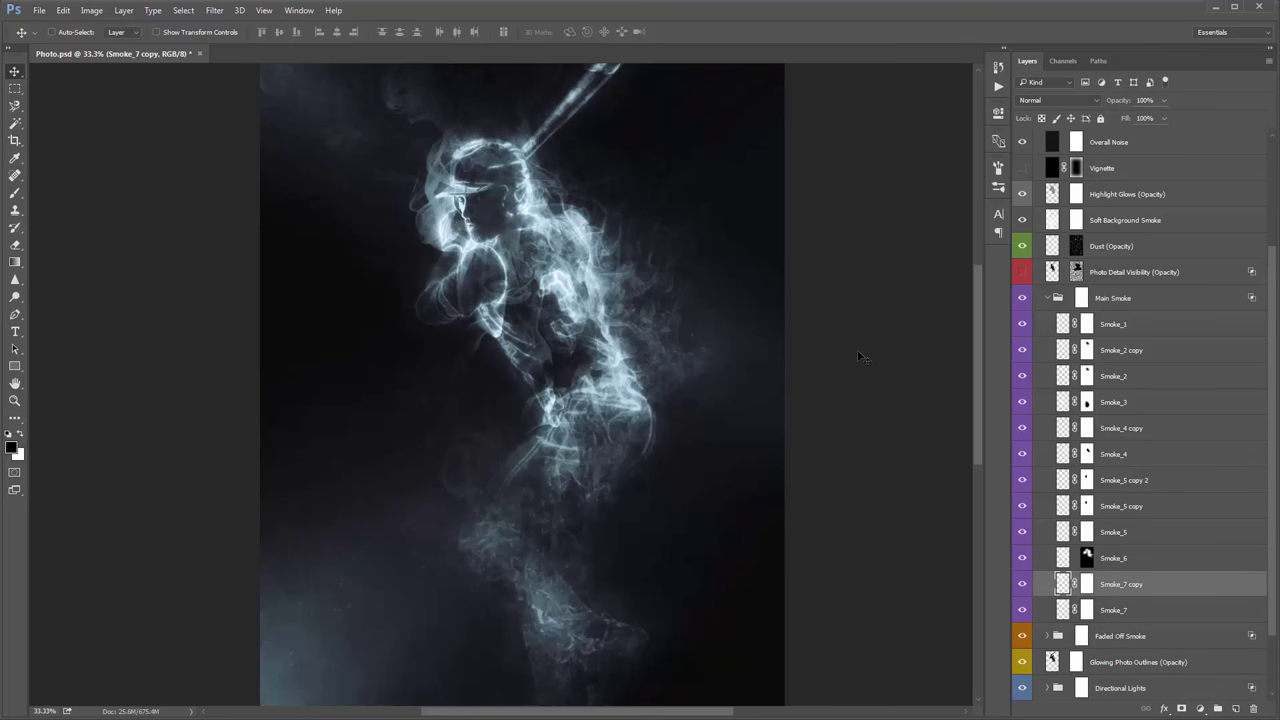
pyautogui.scroll(1, 864, 357)
pyautogui.moveTo(1128, 104); pyautogui.dragTo(1098, 101)
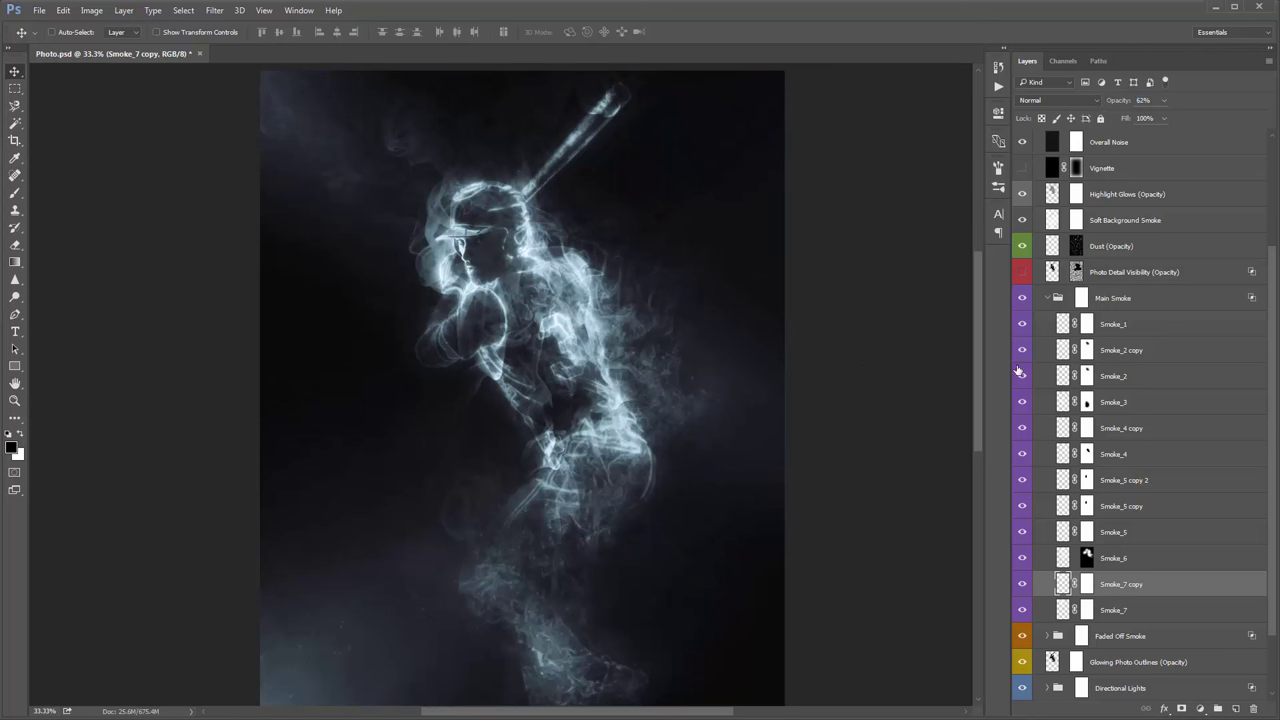
# Step: Check Smoke_5 copy 2, then lower Smoke_4 copy's opacity to 18%
pyautogui.click(1021, 479)
pyautogui.click(1022, 481)
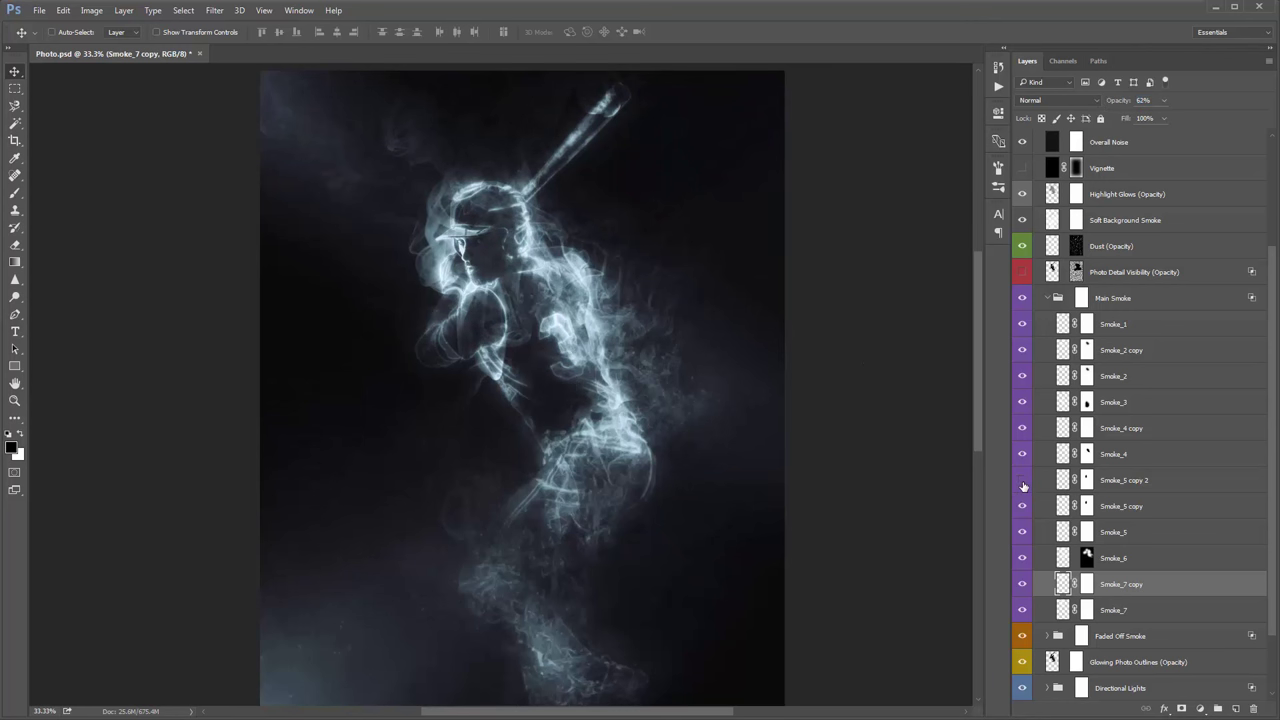
pyautogui.scroll(1, 1023, 427)
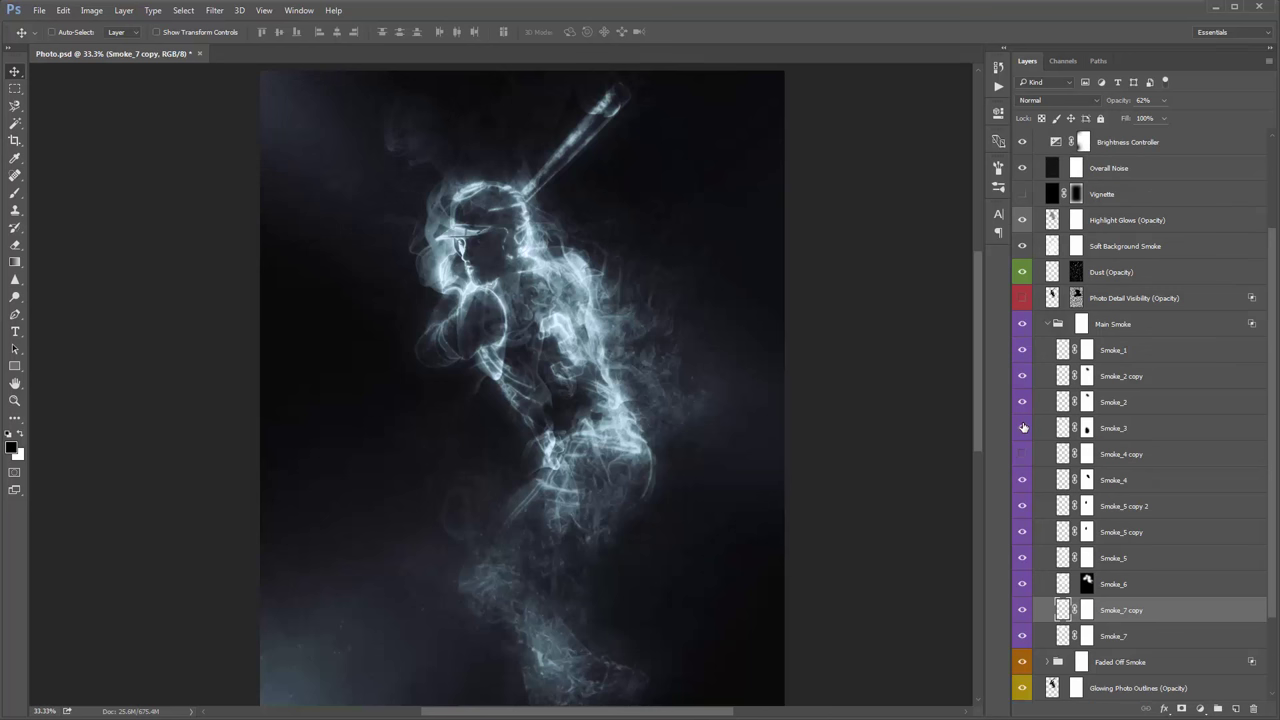
pyautogui.click(1128, 455)
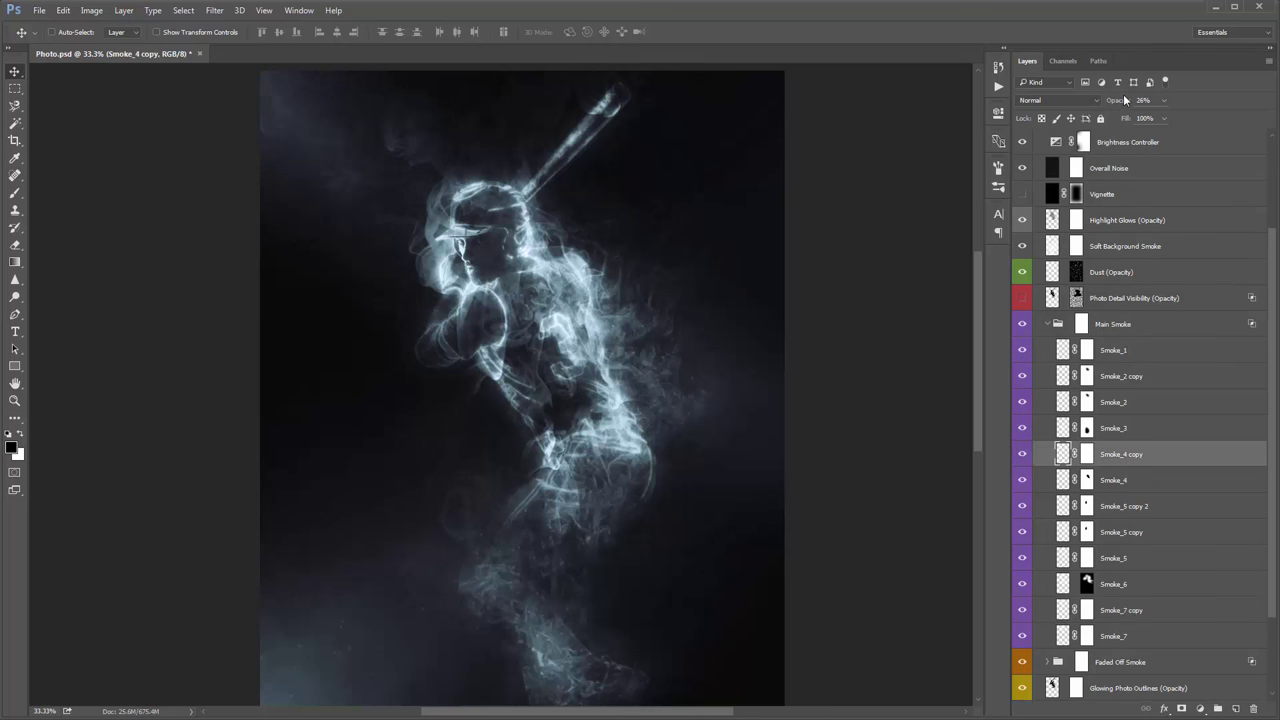
pyautogui.moveTo(1122, 102); pyautogui.dragTo(1113, 104)
pyautogui.scroll(-3, 772, 244)
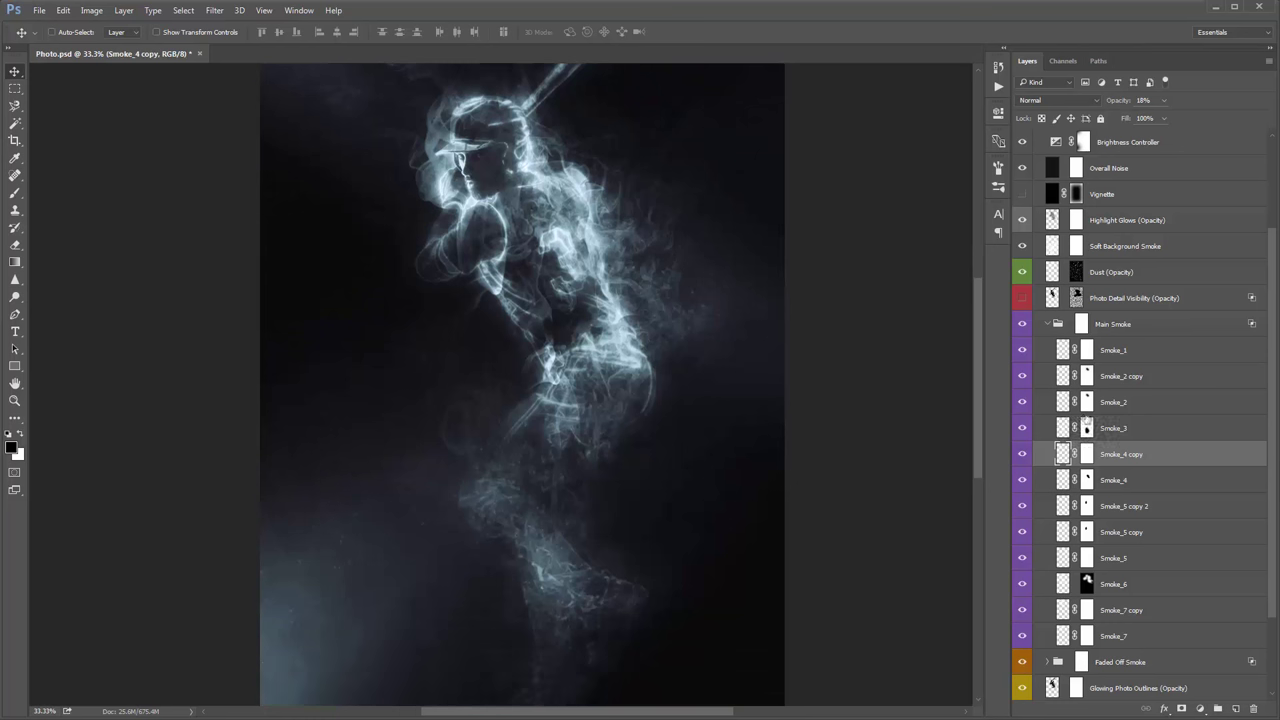
# Step: Set the Faded Off Smoke group's opacity to about 83%
pyautogui.click(1053, 325)
pyautogui.click(1126, 481)
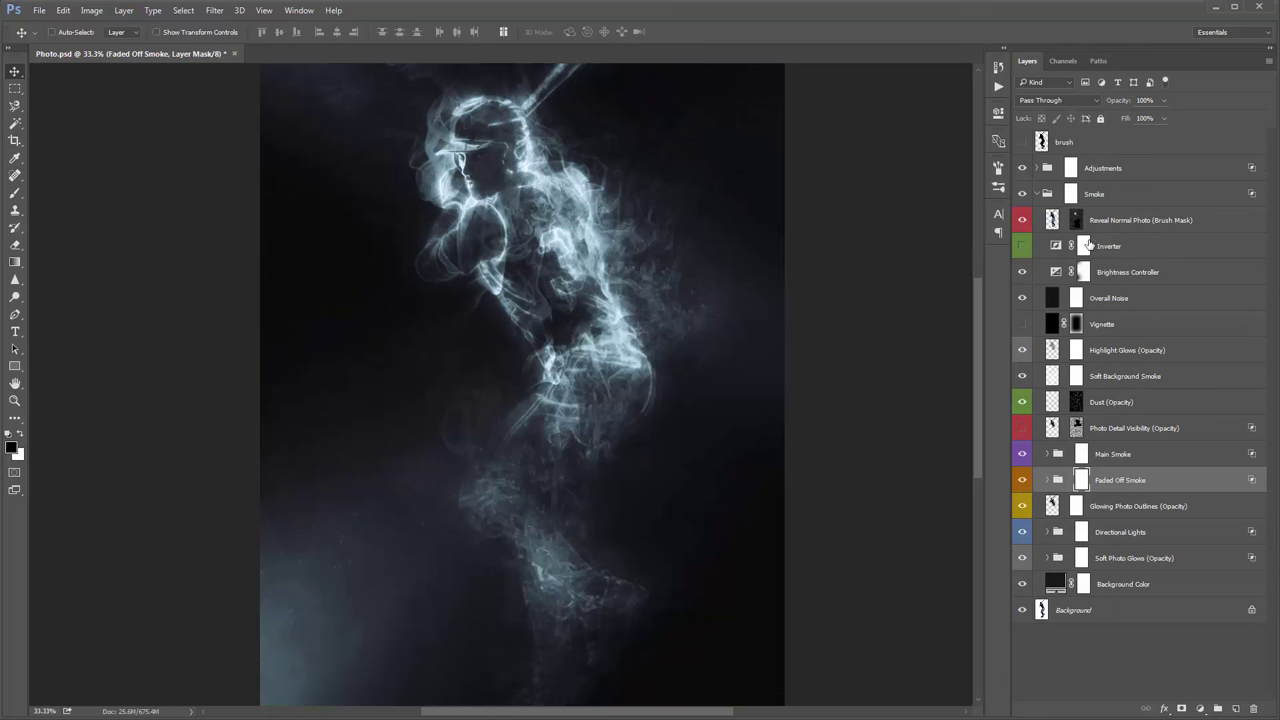
pyautogui.moveTo(1124, 104); pyautogui.dragTo(1111, 105)
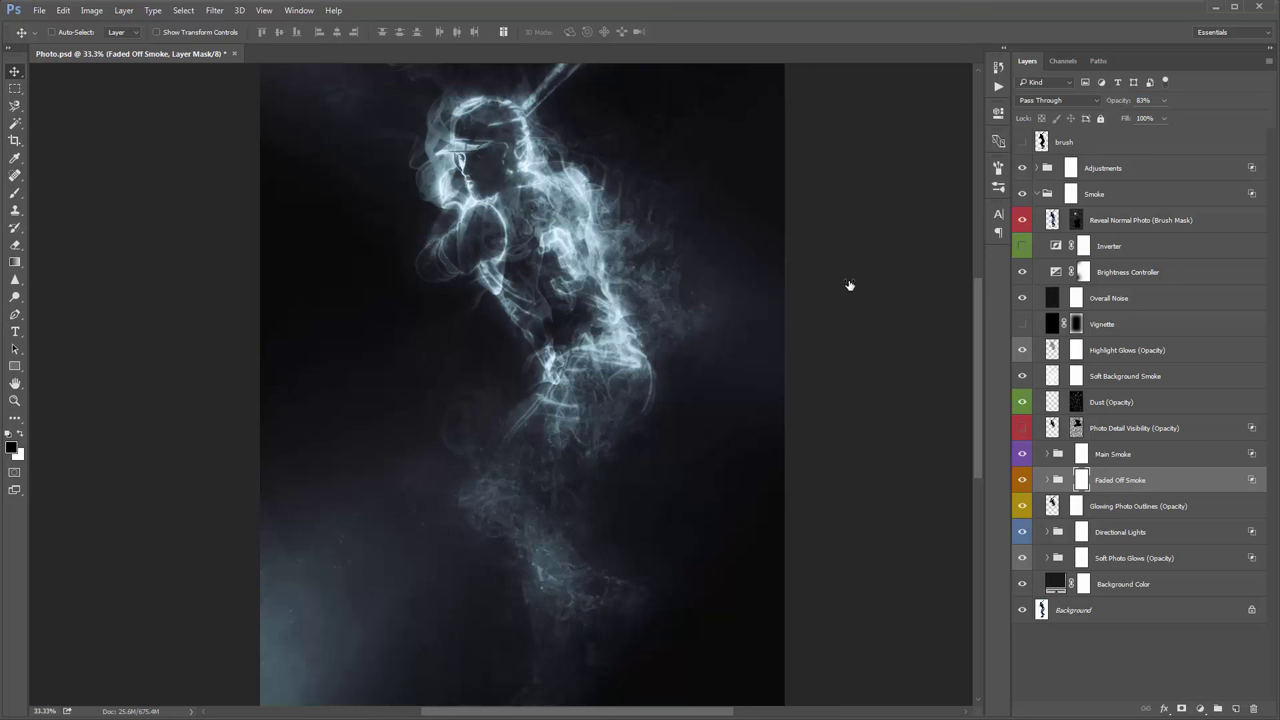
# Step: Check the result at full view and zoomed in, then collapse the Smoke group
pyautogui.hotkey('ctrl', '0')
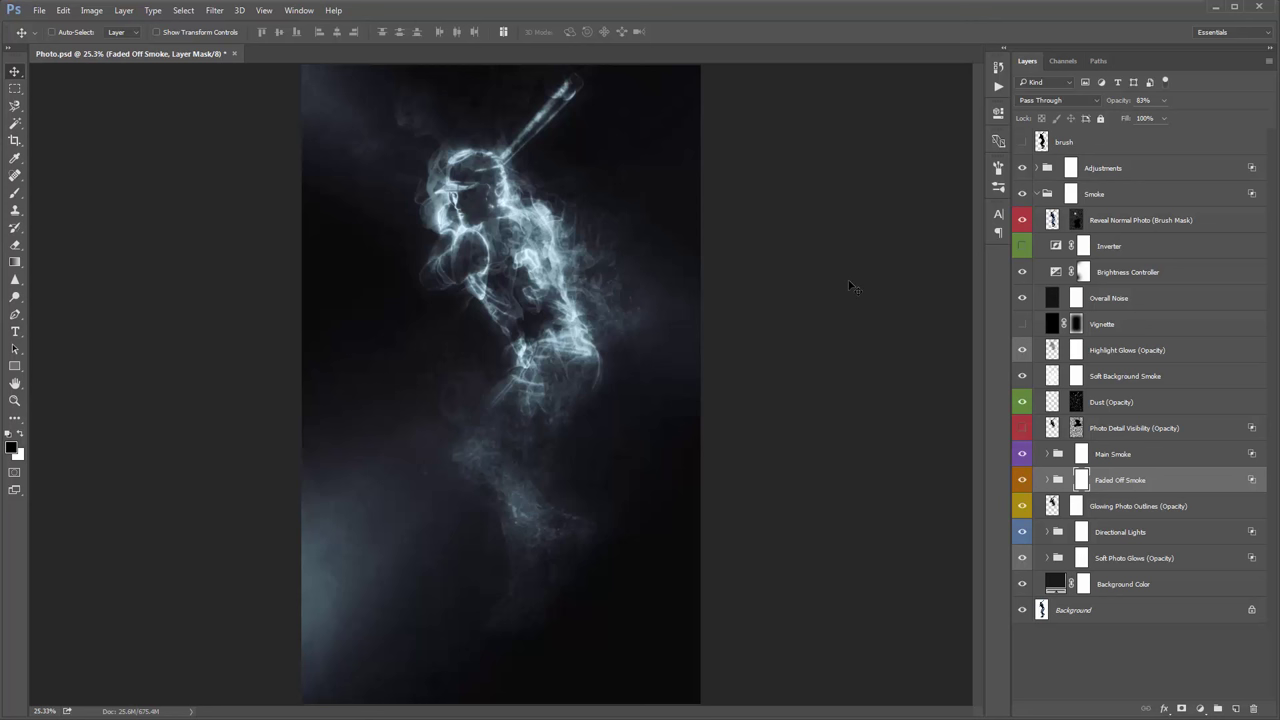
pyautogui.press('z')
pyautogui.click(546, 283)
pyautogui.press('v')
pyautogui.hotkey('ctrl', '0')
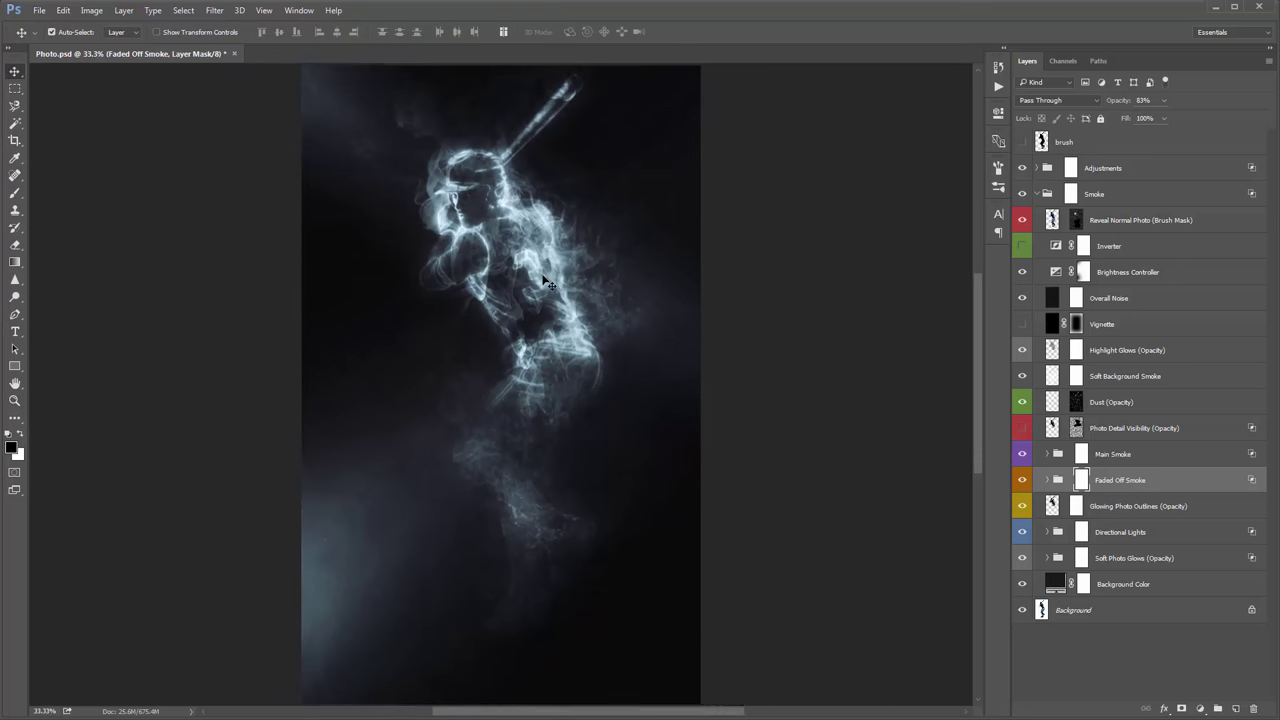
pyautogui.click(1038, 194)
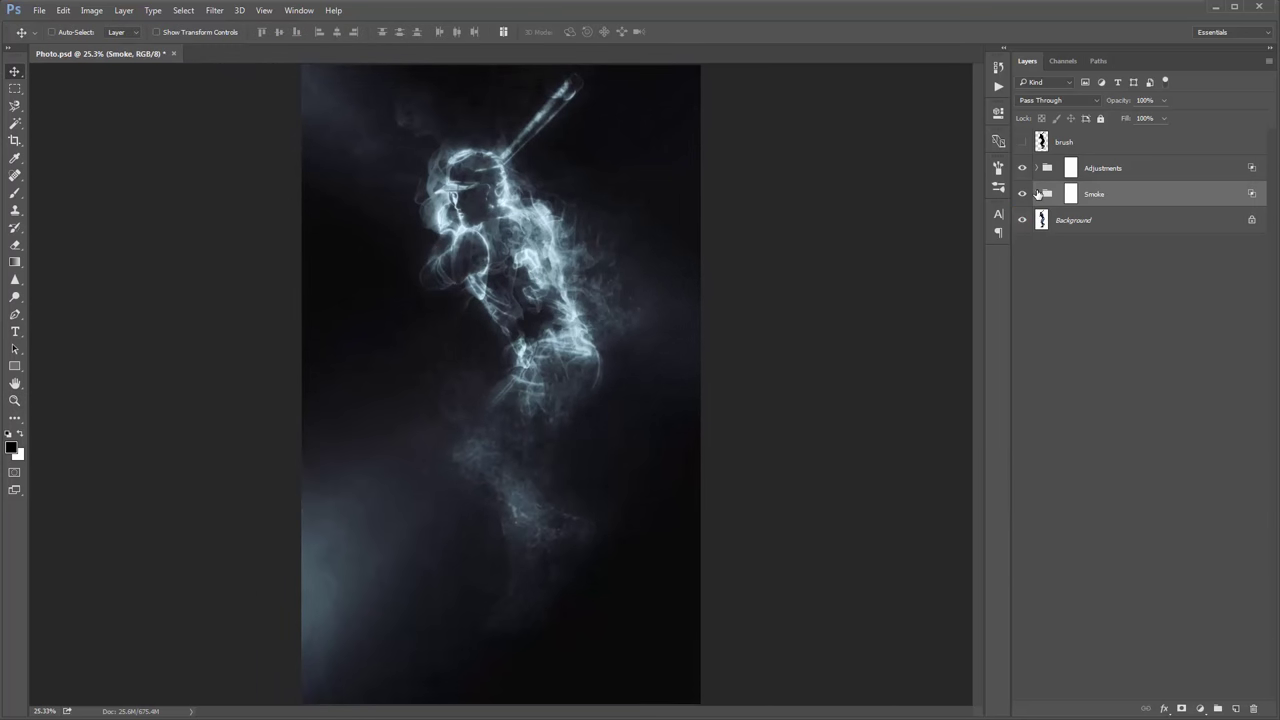
pyautogui.click(1022, 168)
pyautogui.click(1022, 195)
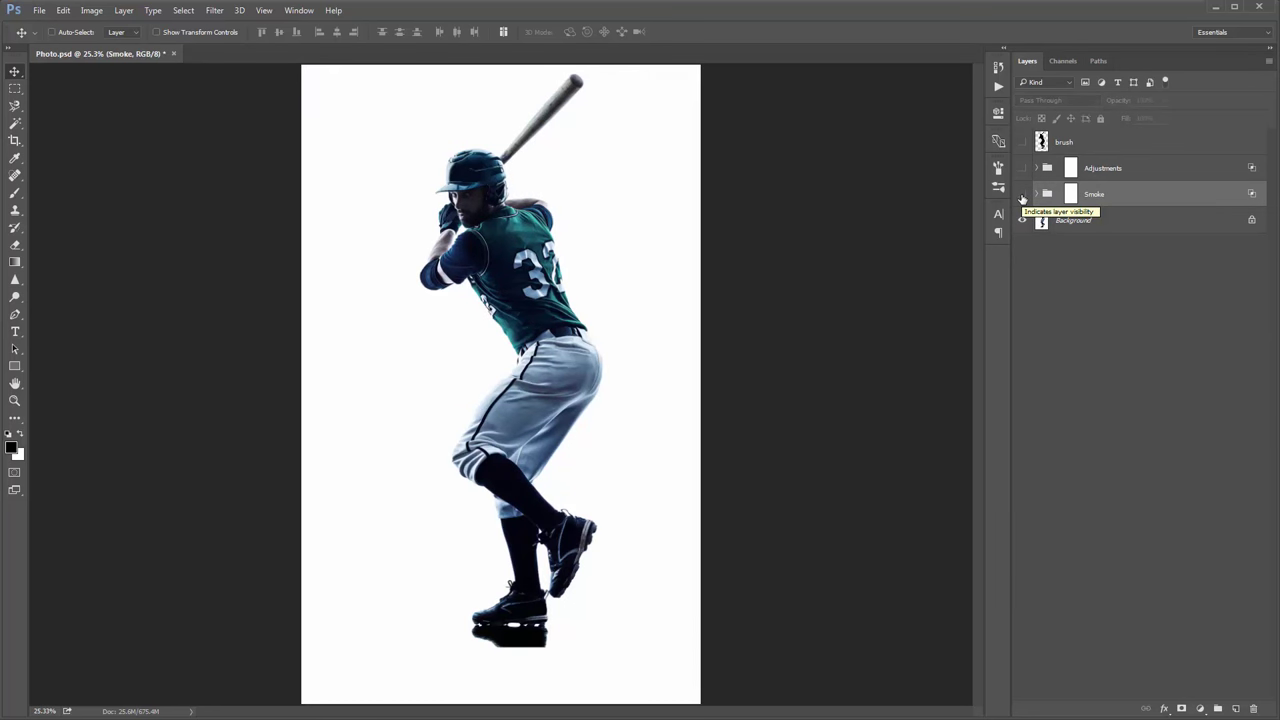
pyautogui.click(1022, 168)
pyautogui.click(1022, 194)
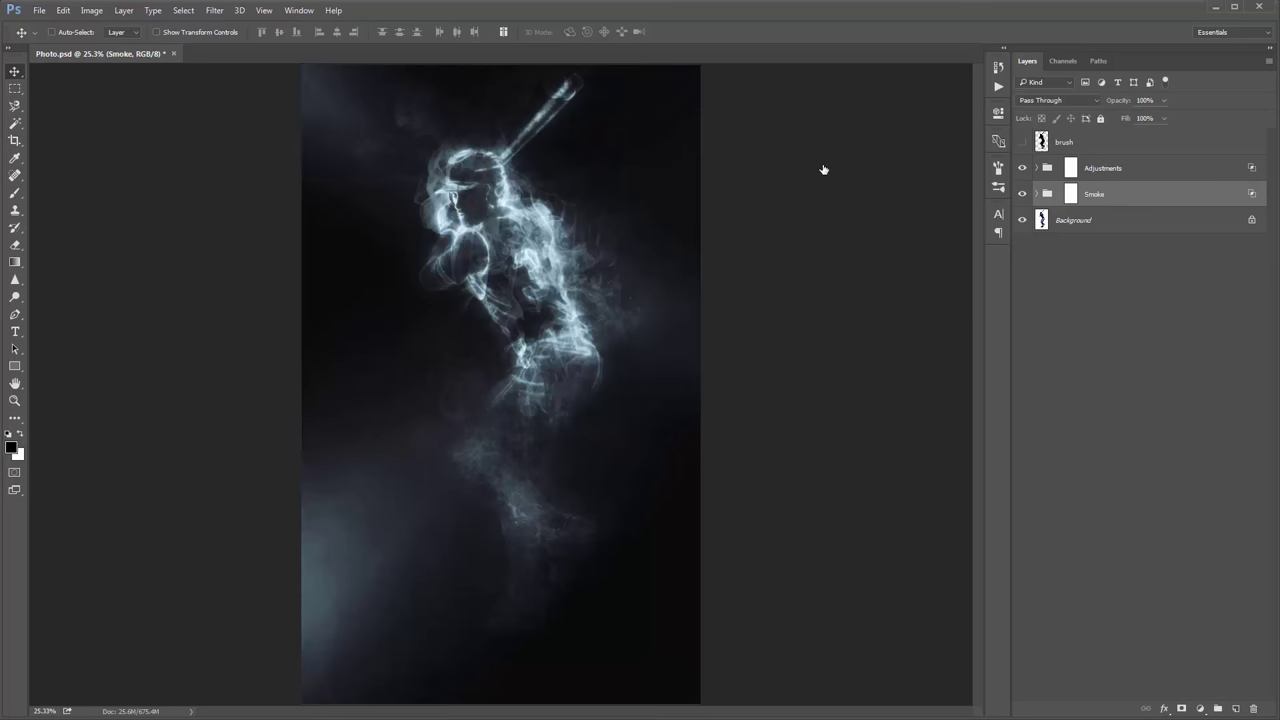
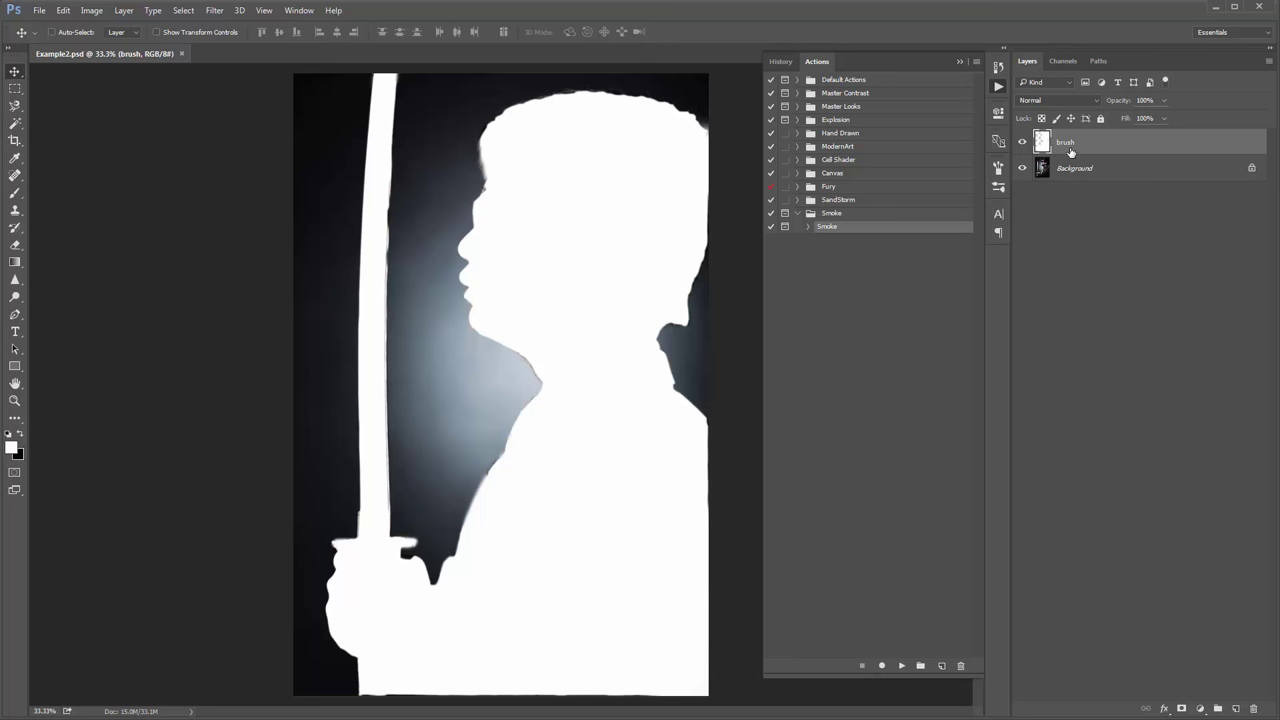
# Step: Toggle the white silhouette on and off to compare it against the photo beneath
pyautogui.click(1024, 142)
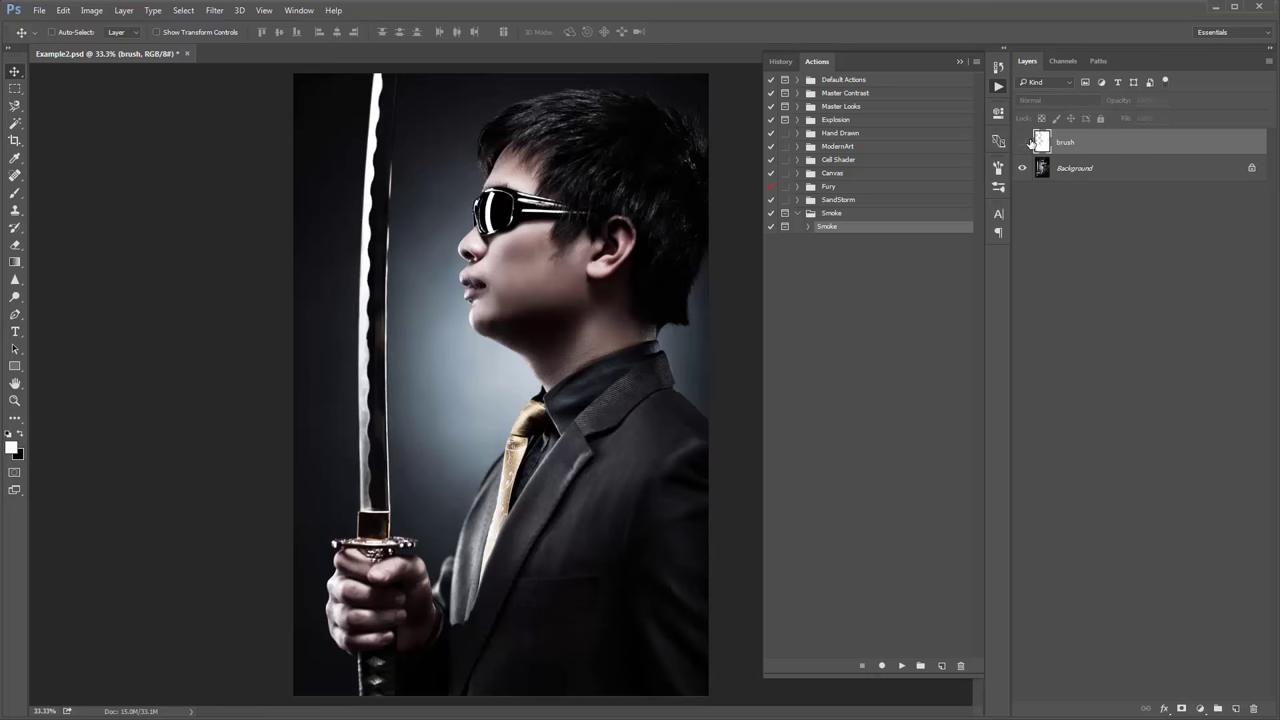
pyautogui.click(1024, 142)
pyautogui.click(1024, 142)
pyautogui.click(1024, 142)
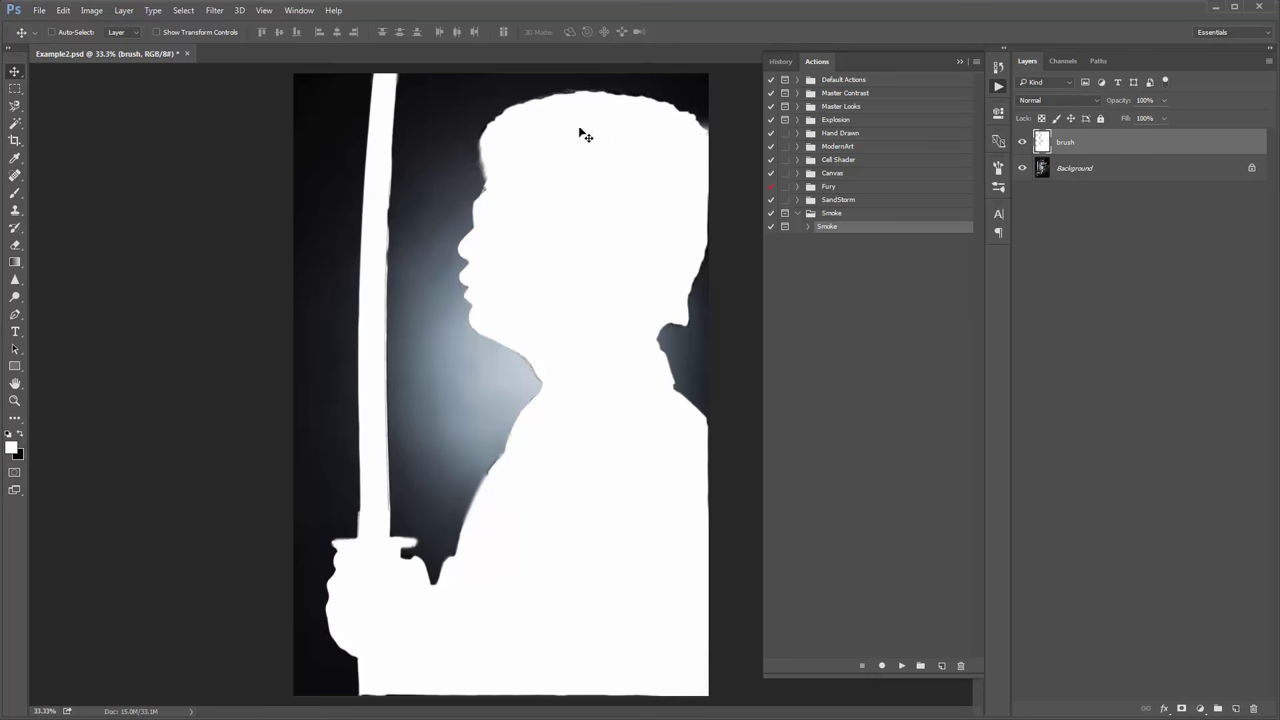
pyautogui.click(1023, 143)
pyautogui.click(1023, 143)
# Step: Start the Smoke action and paint red along the figure's back edge with a 700 px brush
pyautogui.click(902, 665)
pyautogui.click(528, 286)
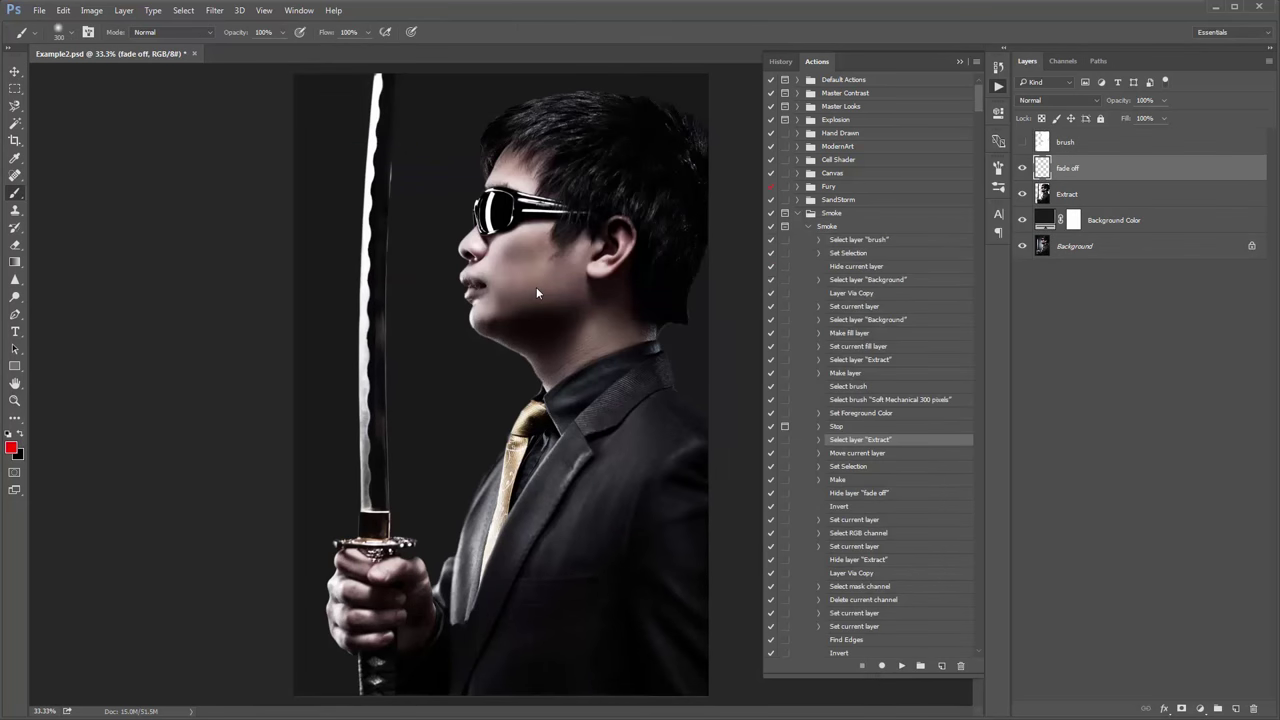
pyautogui.press(']')
pyautogui.press(']')
pyautogui.press(']')
pyautogui.press(']')
pyautogui.moveTo(677, 103)
pyautogui.mouseDown()
pyautogui.moveTo(693, 156)
pyautogui.moveTo(688, 194)
pyautogui.moveTo(708, 200)
pyautogui.moveTo(688, 355)
pyautogui.moveTo(690, 296)
pyautogui.moveTo(683, 340)
pyautogui.moveTo(703, 420)
pyautogui.moveTo(698, 472)
pyautogui.moveTo(710, 470)
pyautogui.moveTo(653, 680)
pyautogui.moveTo(593, 680)
pyautogui.moveTo(538, 700)
pyautogui.moveTo(488, 688)
pyautogui.moveTo(556, 677)
pyautogui.moveTo(651, 614)
pyautogui.mouseUp()
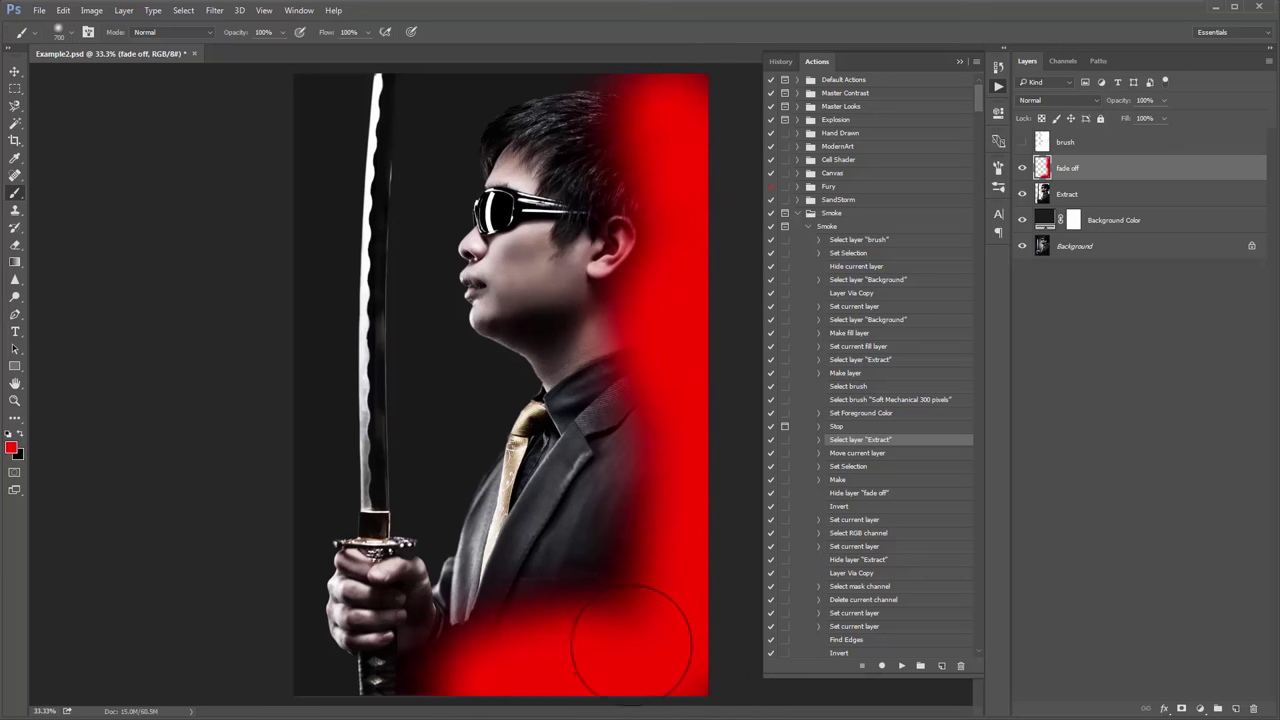
pyautogui.press('[')
pyautogui.press('[')
pyautogui.press('[')
pyautogui.press('[')
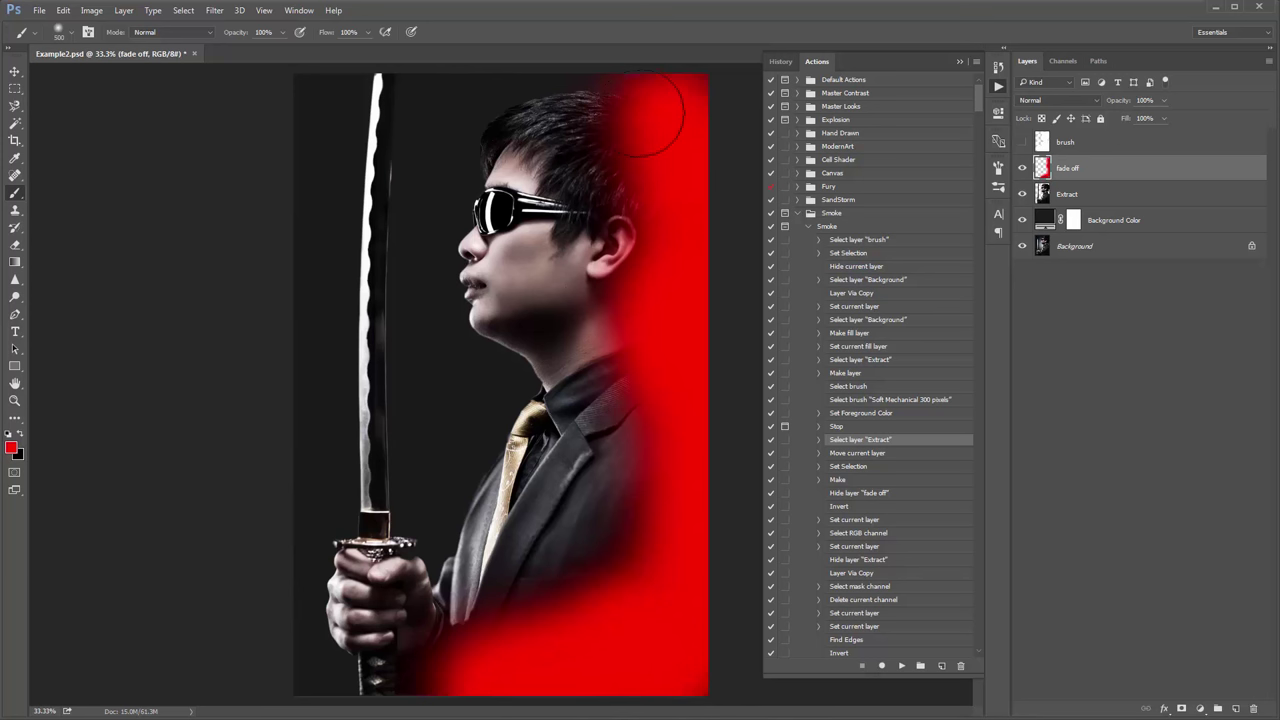
pyautogui.press(']')
# Step: Let the Smoke action run to completion, then collapse the action, its panel and all layer groups
pyautogui.click(901, 665)
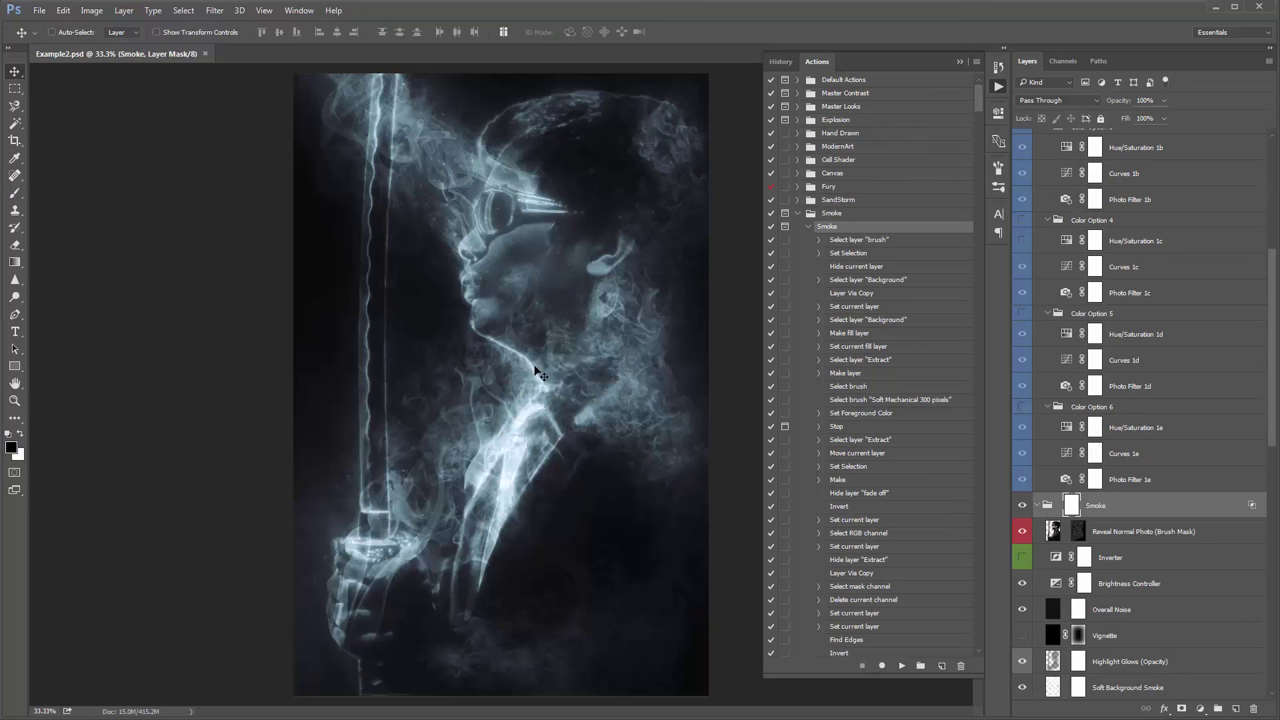
pyautogui.click(799, 213)
pyautogui.click(960, 62)
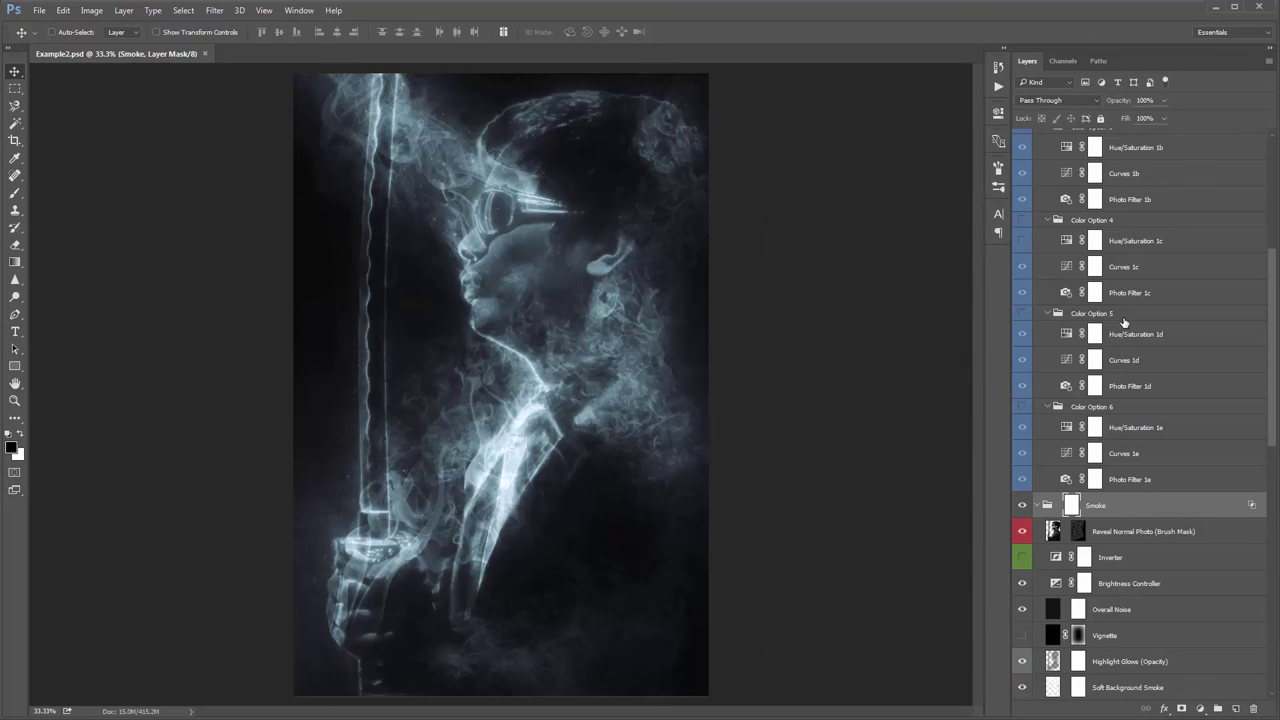
pyautogui.scroll(-5, 1115, 315)
pyautogui.scroll(1, 1110, 312)
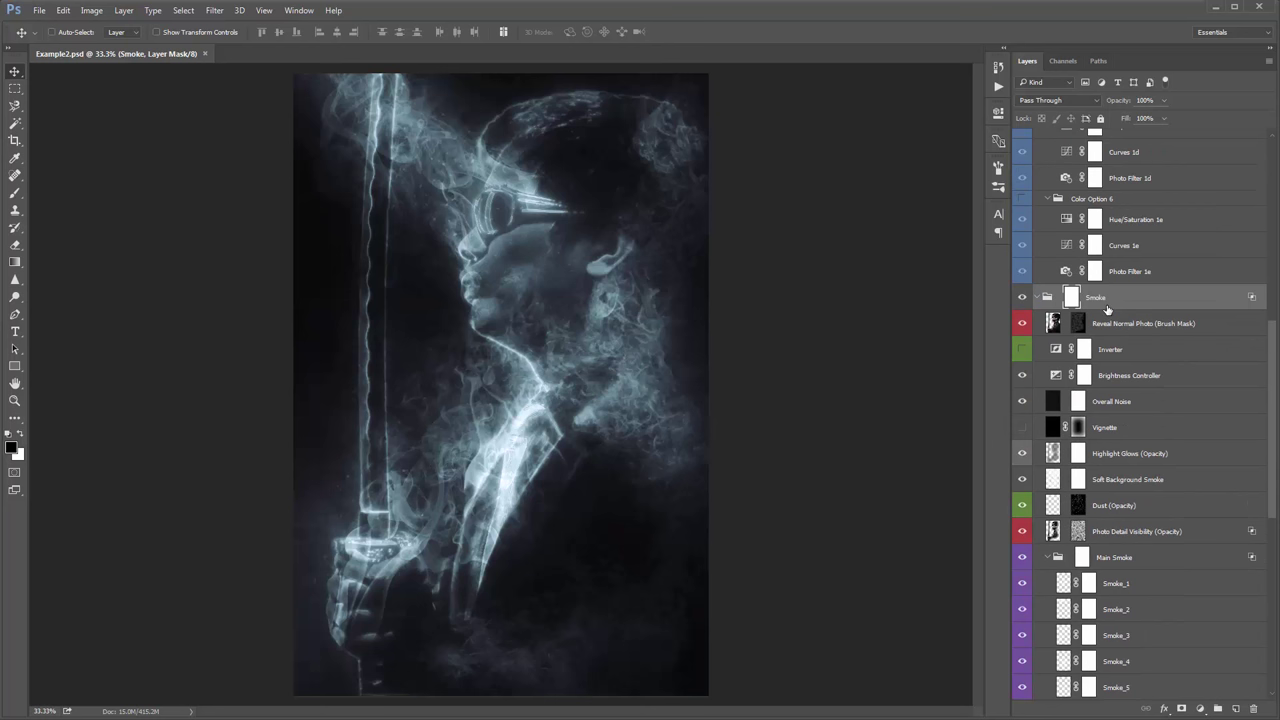
pyautogui.keyDown('ctrl'); pyautogui.click(1038, 298); pyautogui.keyUp('ctrl')
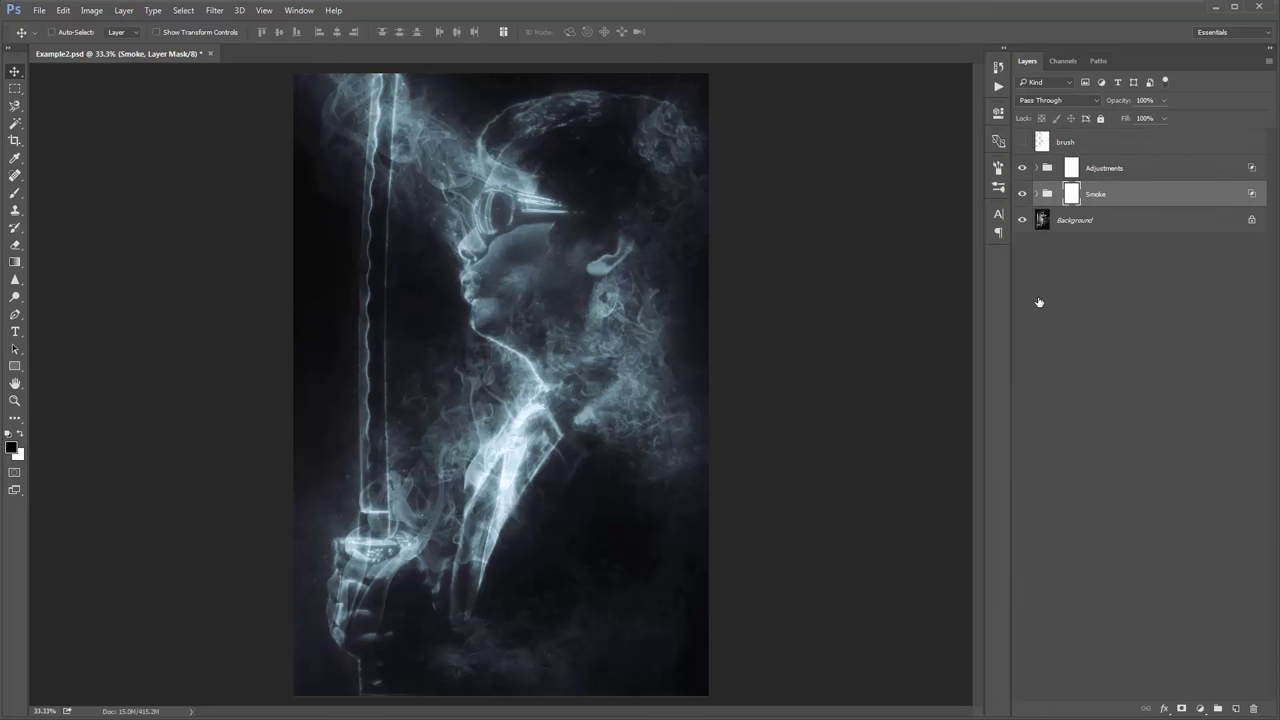
# Step: Paint white over the face on the Reveal Normal Photo mask with a 1000 px soft brush
pyautogui.click(1036, 195)
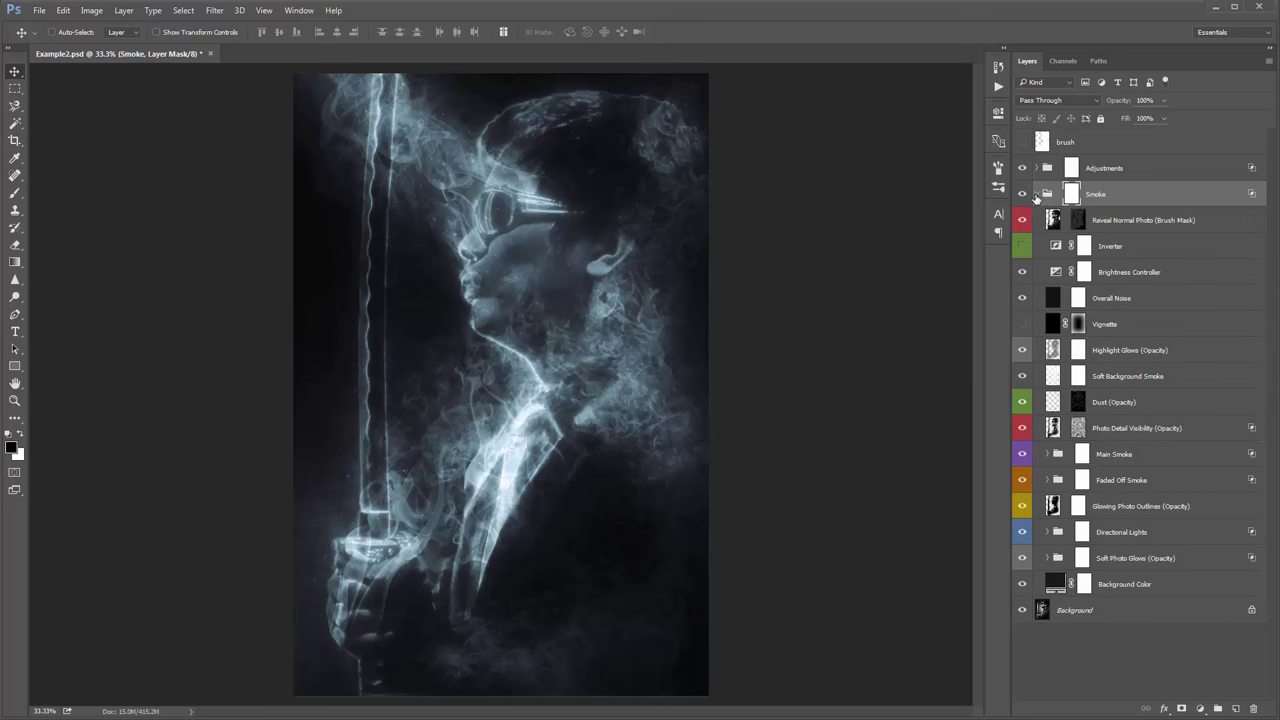
pyautogui.click(1078, 222)
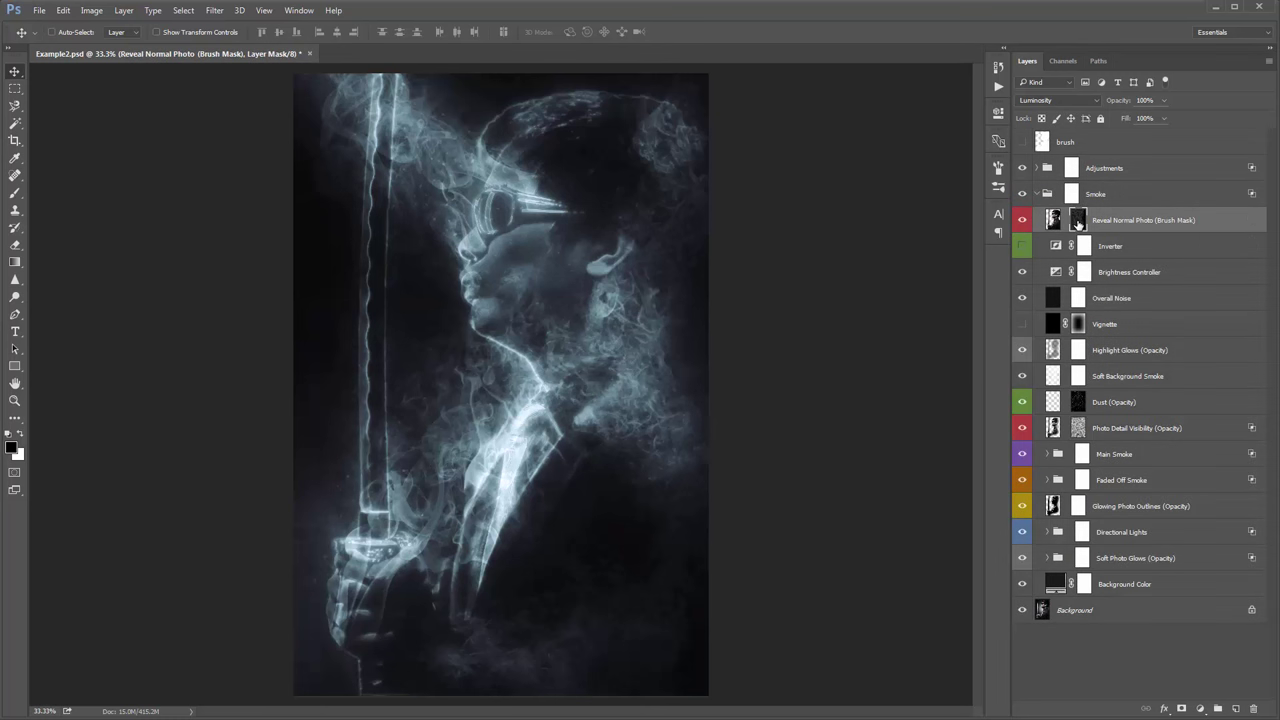
pyautogui.press('b')
pyautogui.rightClick(478, 272)
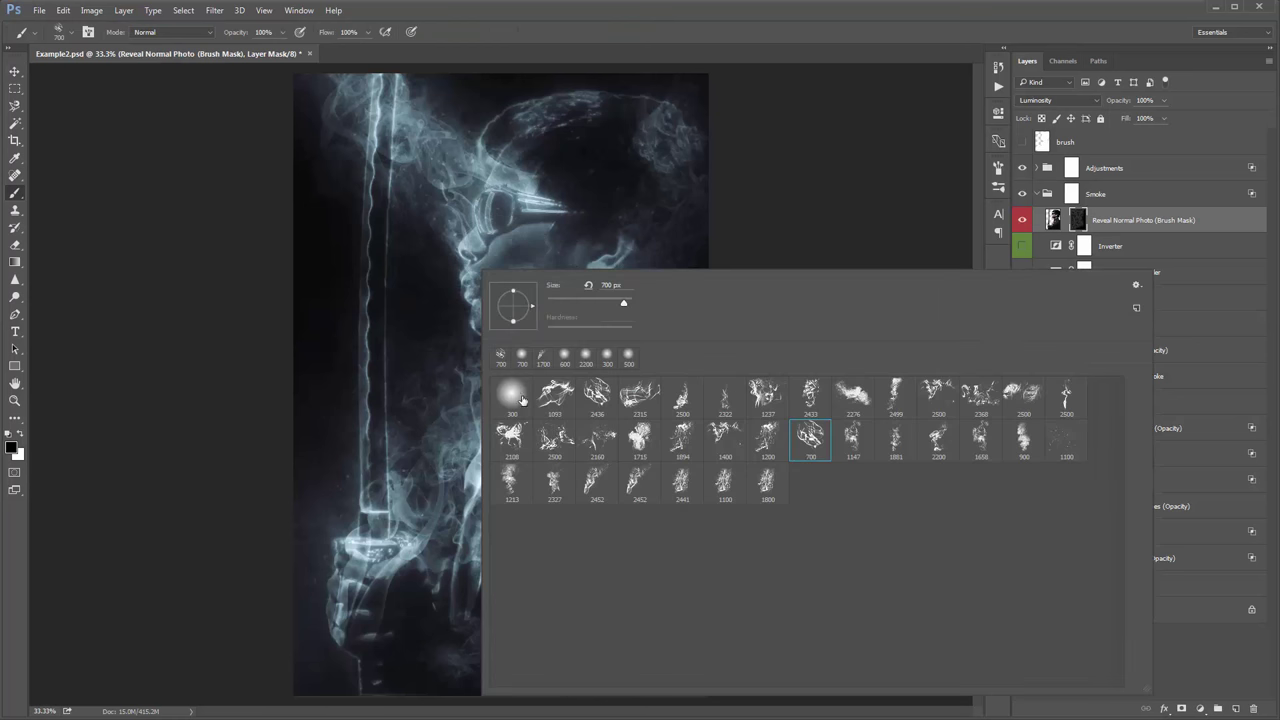
pyautogui.doubleClick(512, 396)
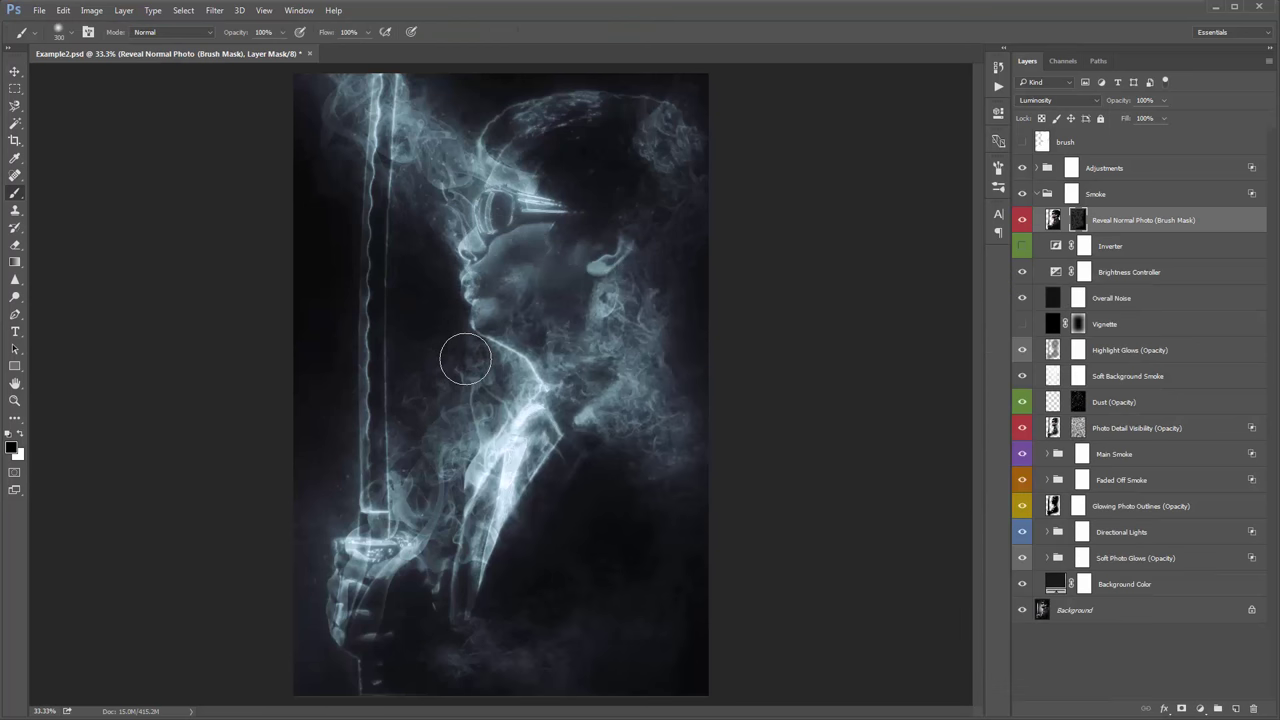
pyautogui.press('x')
pyautogui.press(']')
pyautogui.press(']')
pyautogui.press(']')
pyautogui.press(']')
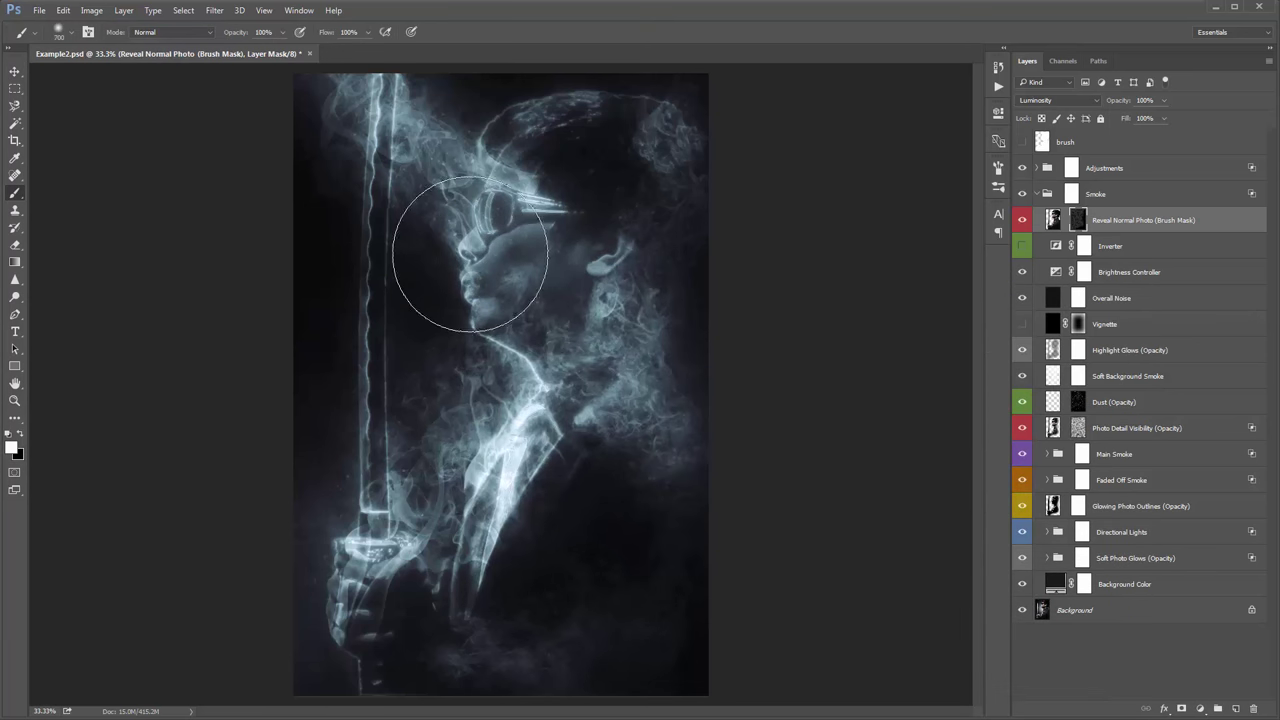
pyautogui.press(']')
pyautogui.press(']')
pyautogui.press(']')
pyautogui.click(487, 247)
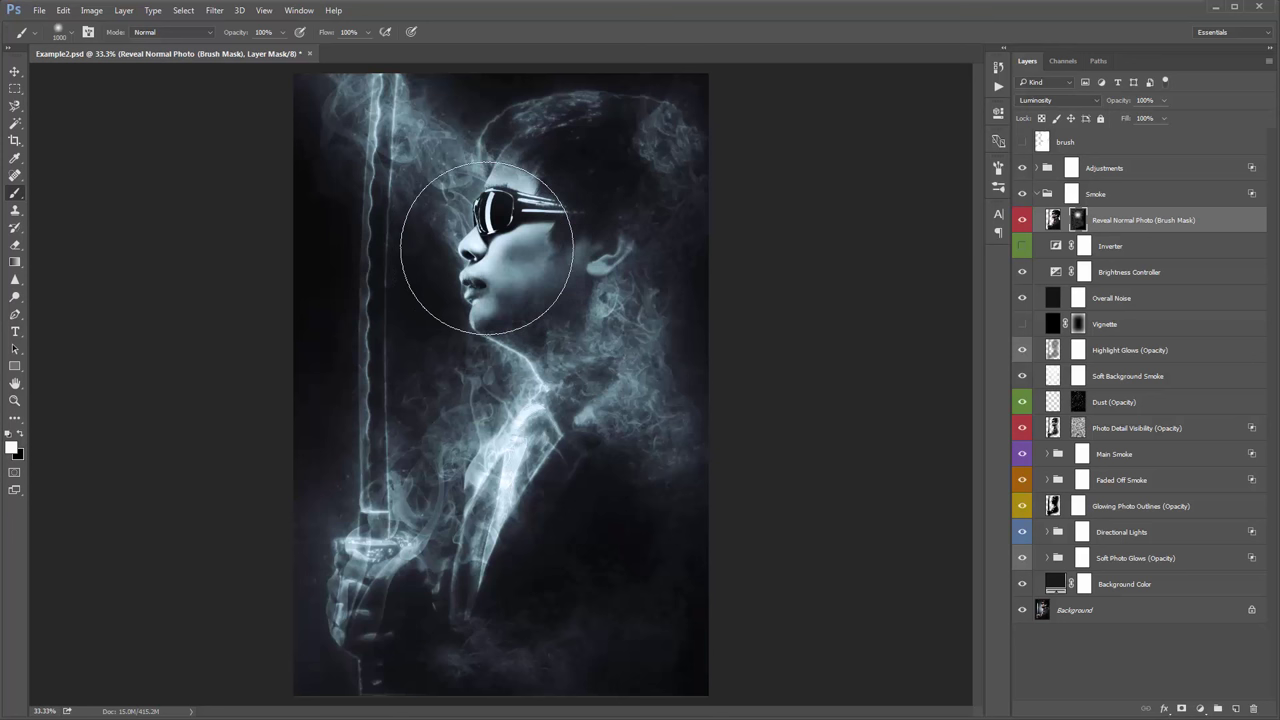
# Step: Lower the Reveal Normal Photo layer's opacity to 30%
pyautogui.press('v')
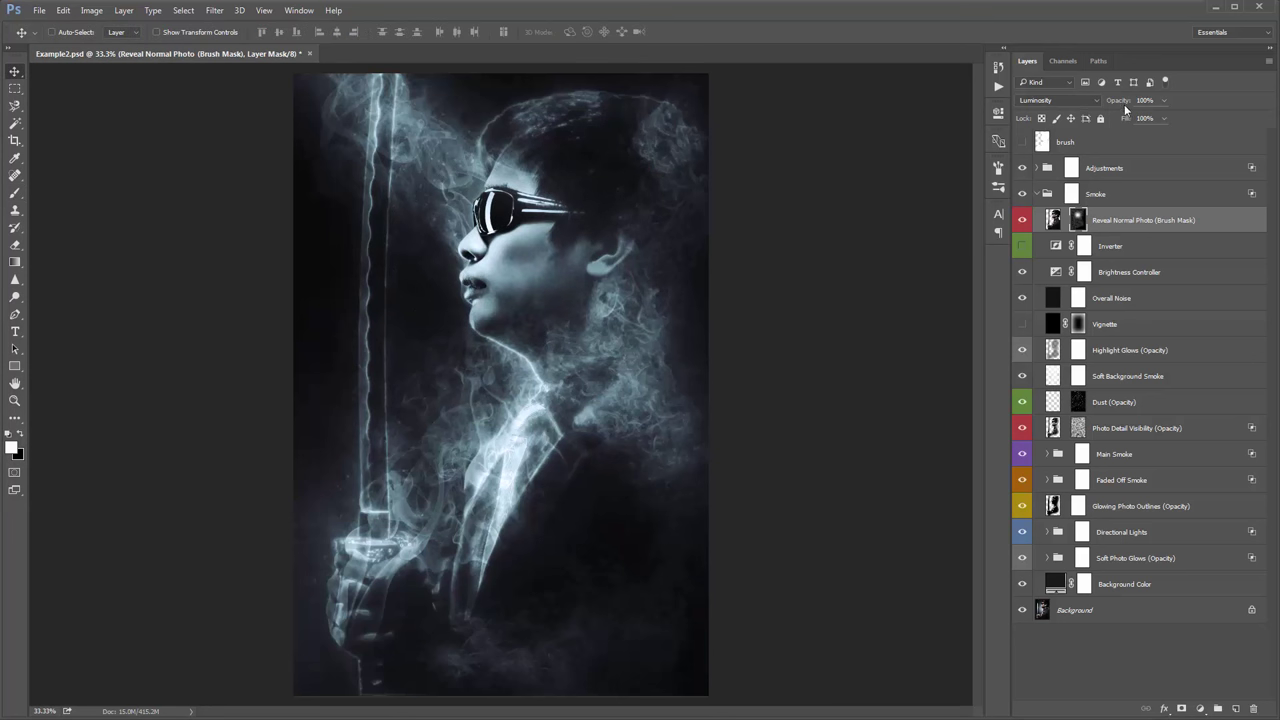
pyautogui.moveTo(1118, 101); pyautogui.dragTo(816, 109)
pyautogui.press('4')
pyautogui.press('6')
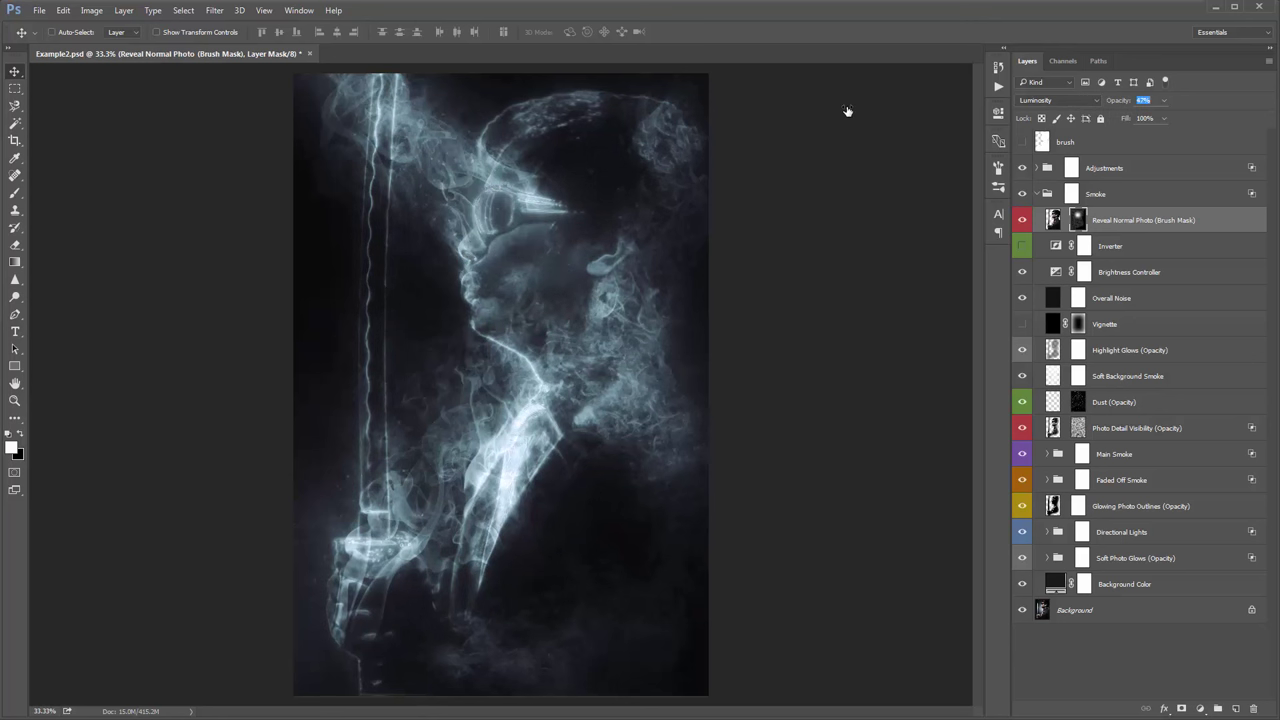
pyautogui.press('2')
pyautogui.press('3')
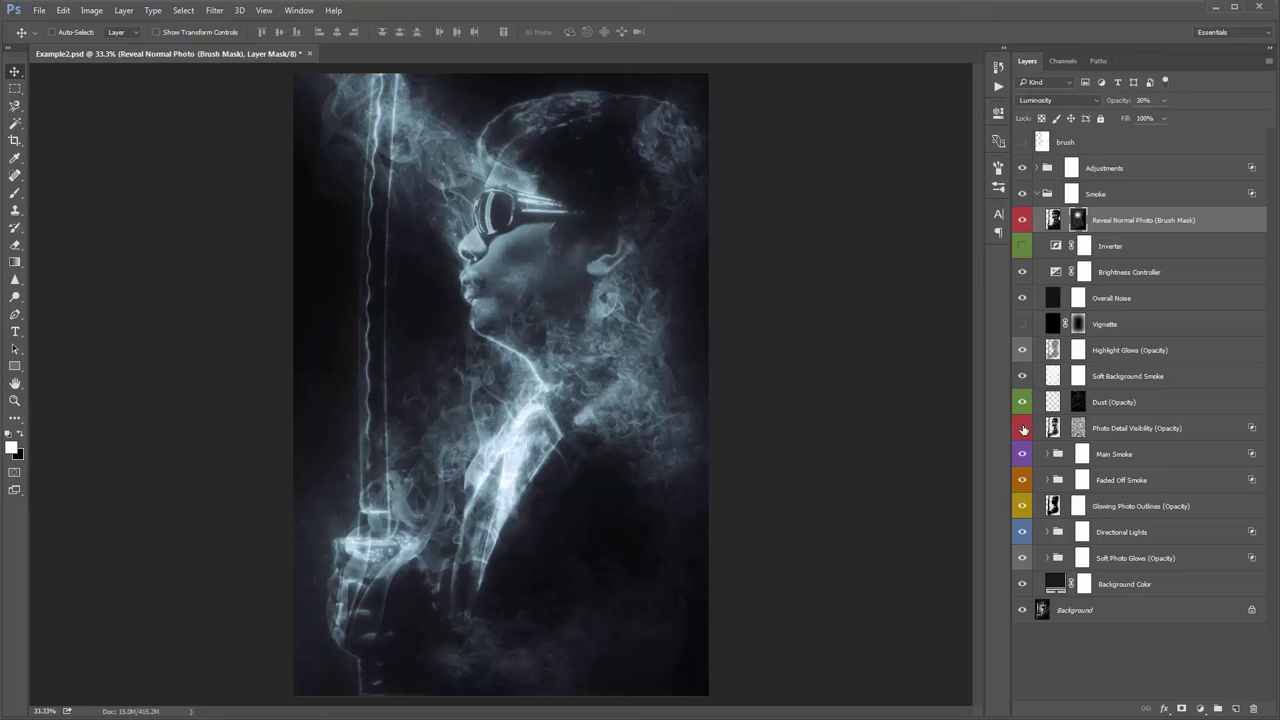
# Step: Compare the image with and without Photo Detail Visibility, then target its layer mask
pyautogui.click(1023, 429)
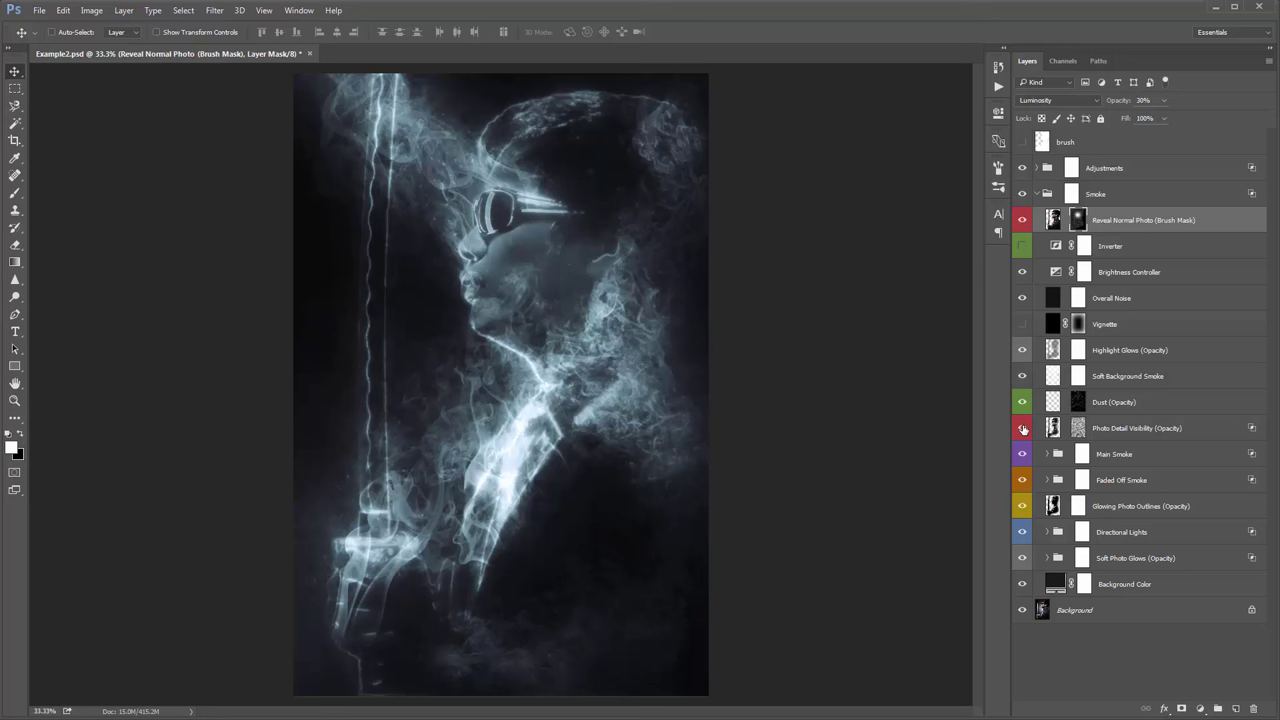
pyautogui.click(1023, 429)
pyautogui.click(1023, 429)
pyautogui.click(1023, 429)
pyautogui.click(1023, 429)
pyautogui.click(1023, 429)
pyautogui.click(1023, 429)
pyautogui.click(1023, 429)
pyautogui.click(1077, 428)
pyautogui.press('b')
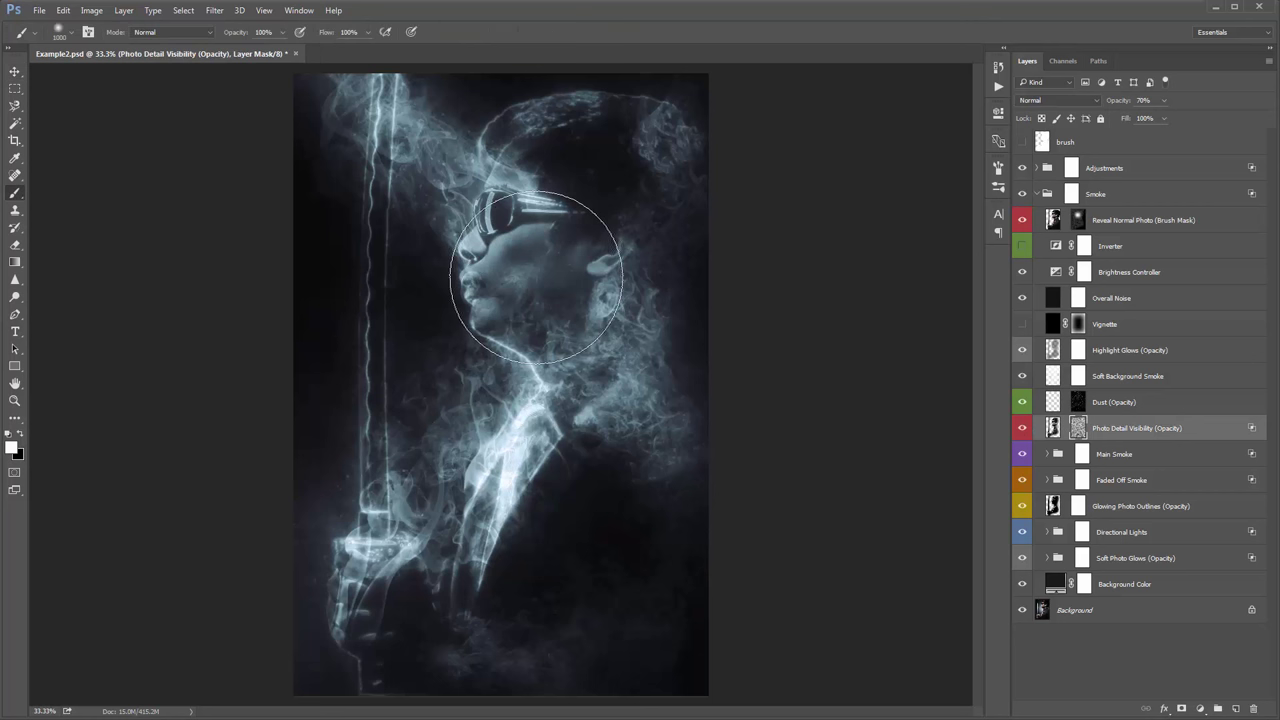
pyautogui.press('x')
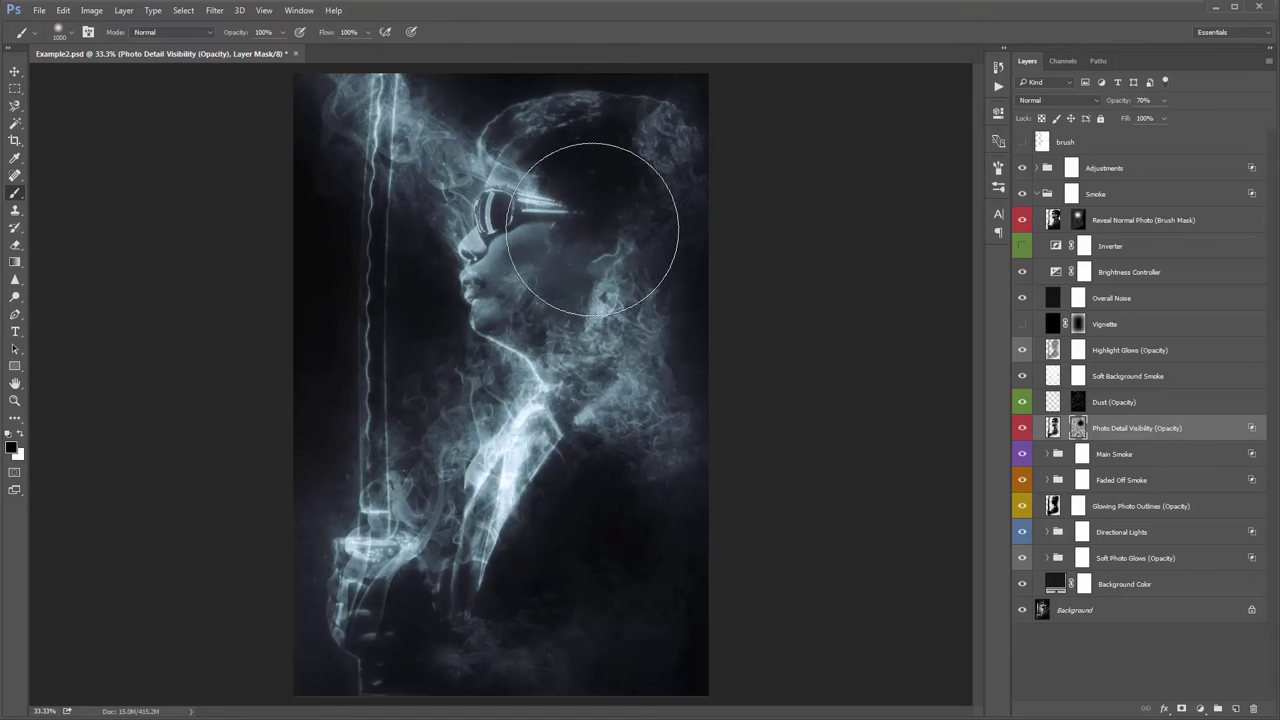
pyautogui.press('x')
pyautogui.press('v')
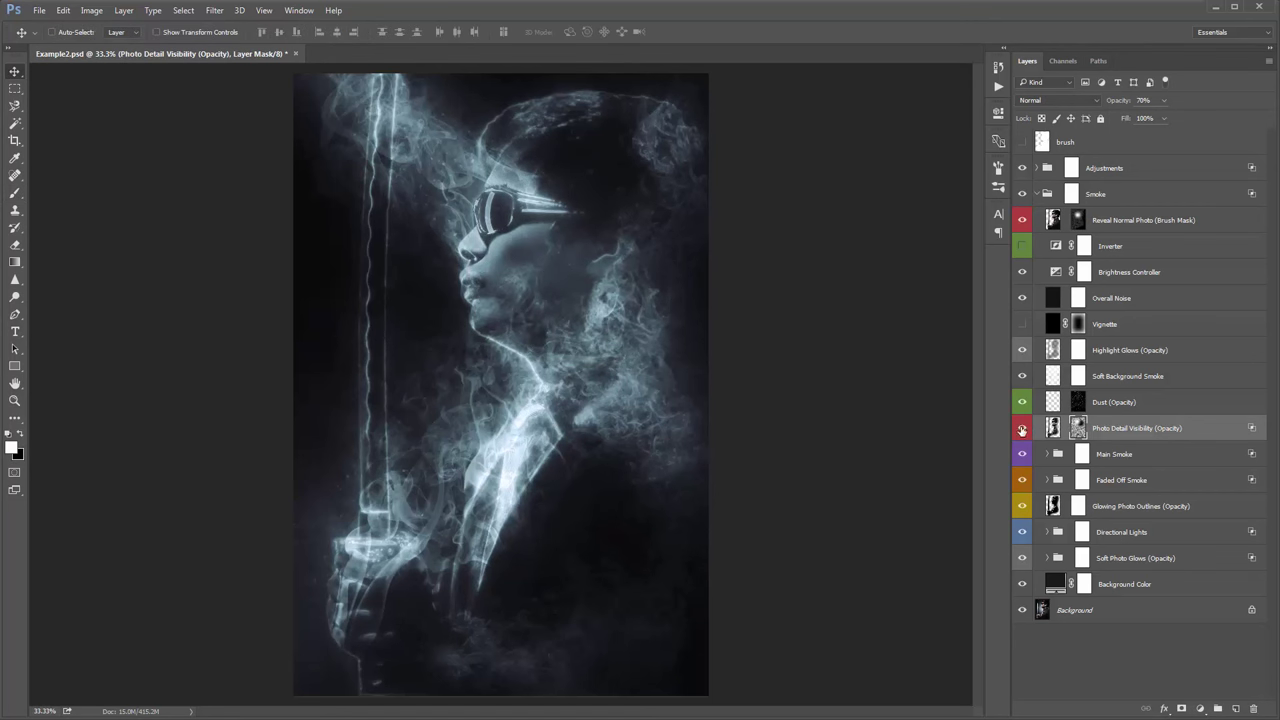
# Step: Recheck the photo detail, then brush black at 800 px on its mask over the hair and suit
pyautogui.click(1023, 429)
pyautogui.click(1023, 430)
pyautogui.click(1023, 430)
pyautogui.click(1023, 430)
pyautogui.click(1023, 430)
pyautogui.click(1023, 430)
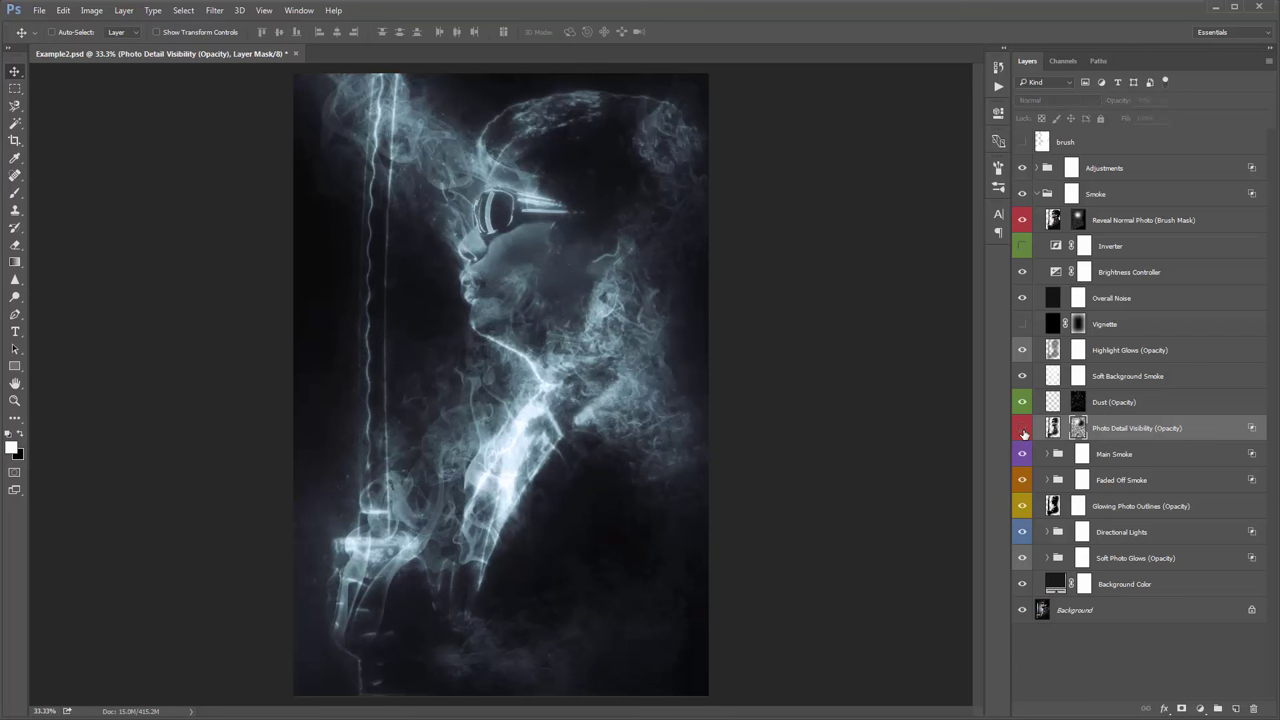
pyautogui.click(1023, 430)
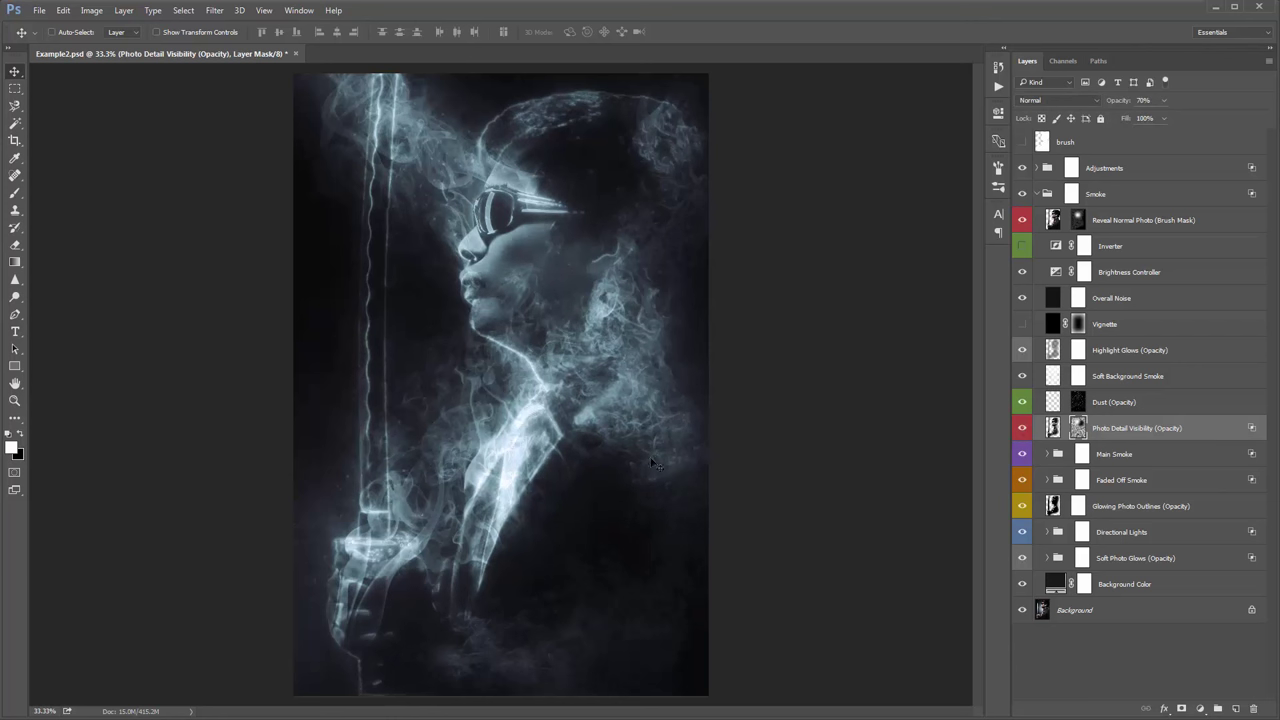
pyautogui.press('b')
pyautogui.press('[')
pyautogui.press('[')
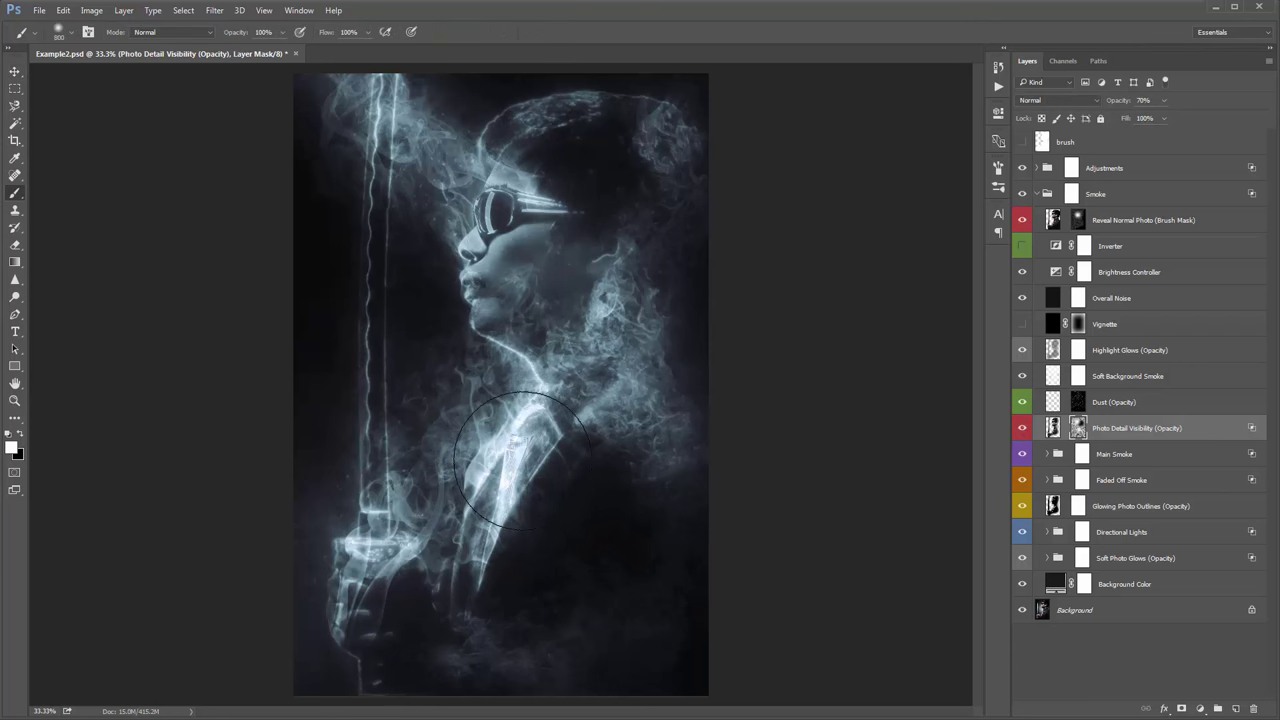
pyautogui.press('x')
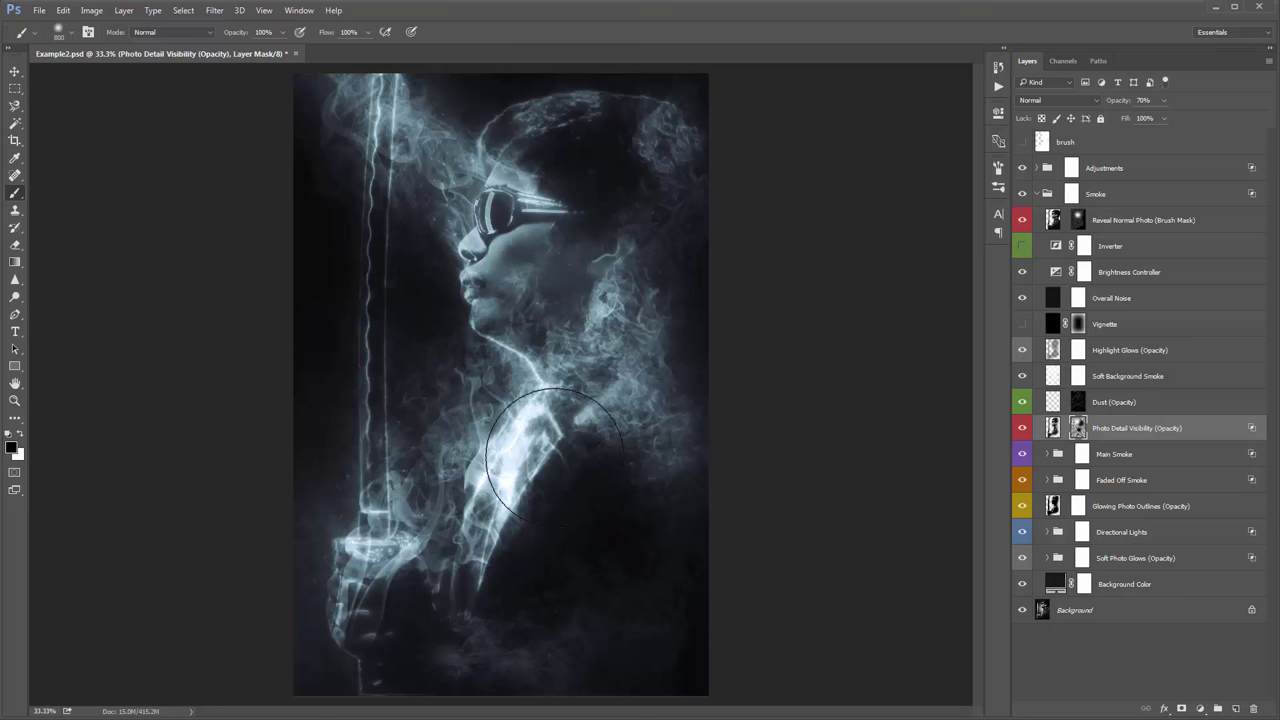
pyautogui.press('v')
pyautogui.click(1140, 506)
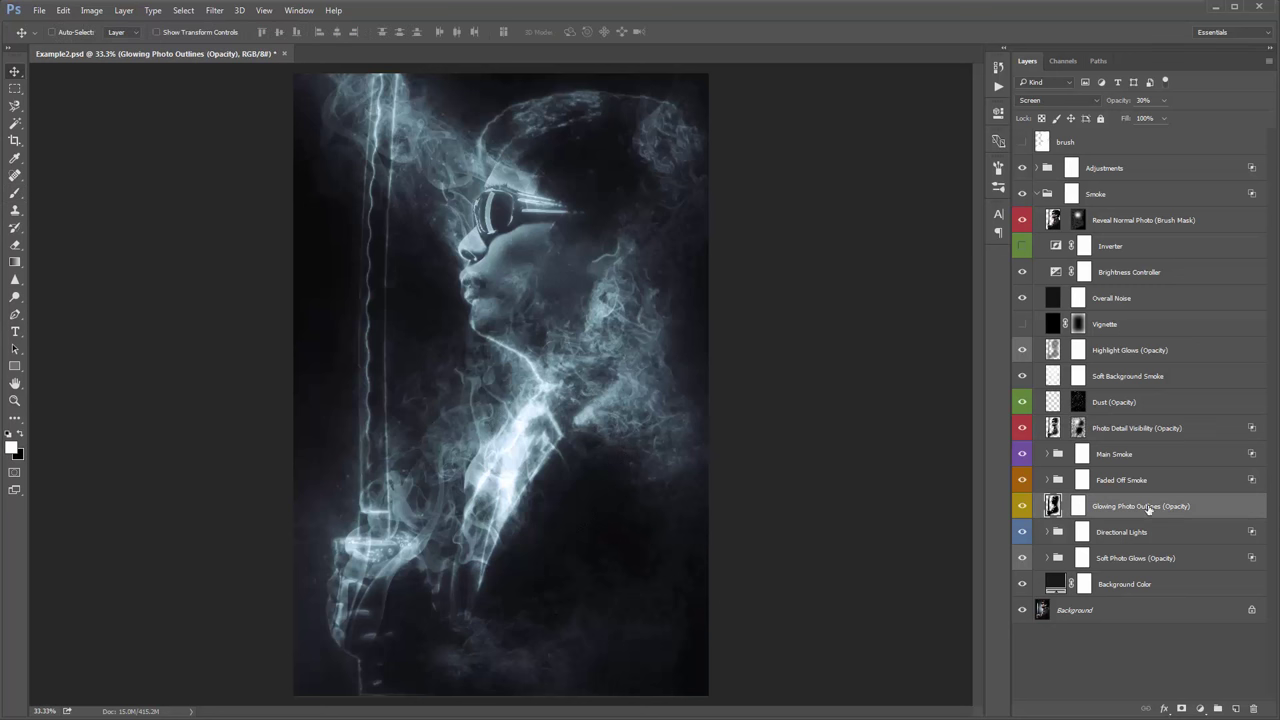
pyautogui.click(1022, 506)
pyautogui.click(1022, 506)
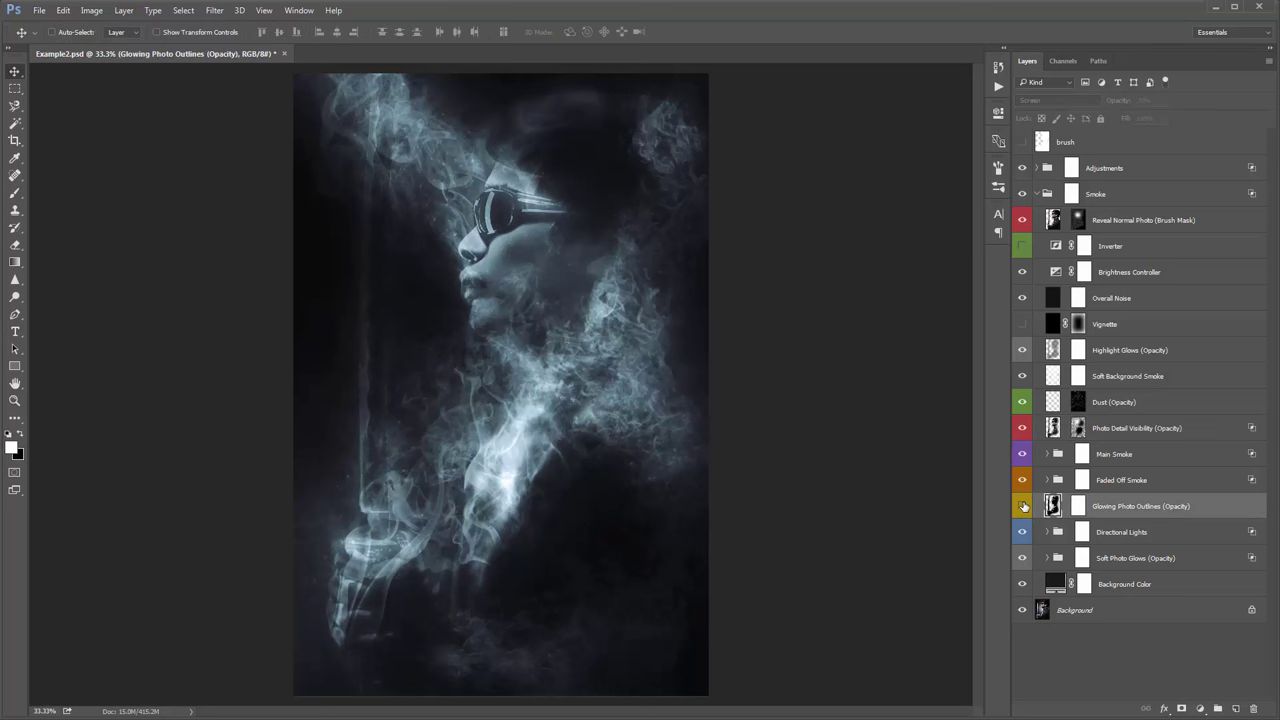
pyautogui.click(1022, 506)
pyautogui.click(1022, 506)
pyautogui.click(1022, 506)
pyautogui.click(1078, 506)
pyautogui.press('x')
pyautogui.press('b')
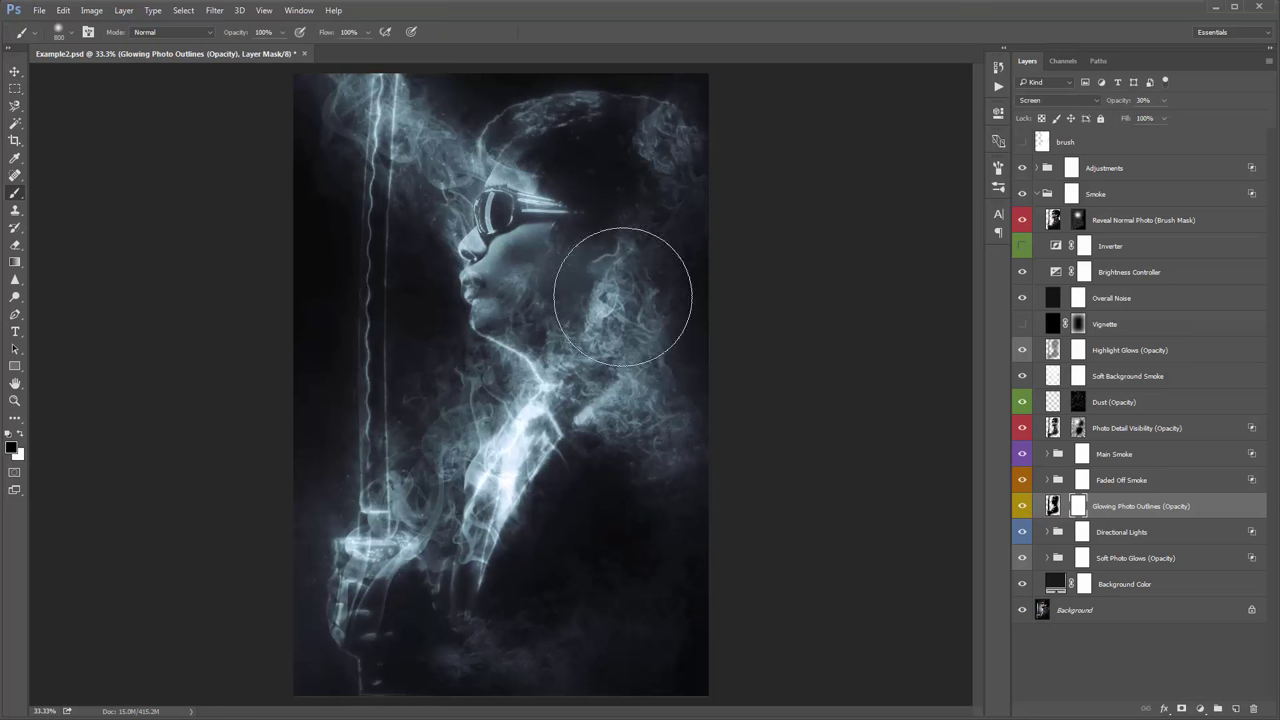
pyautogui.press('[')
pyautogui.press('[')
pyautogui.press('[')
pyautogui.press('[')
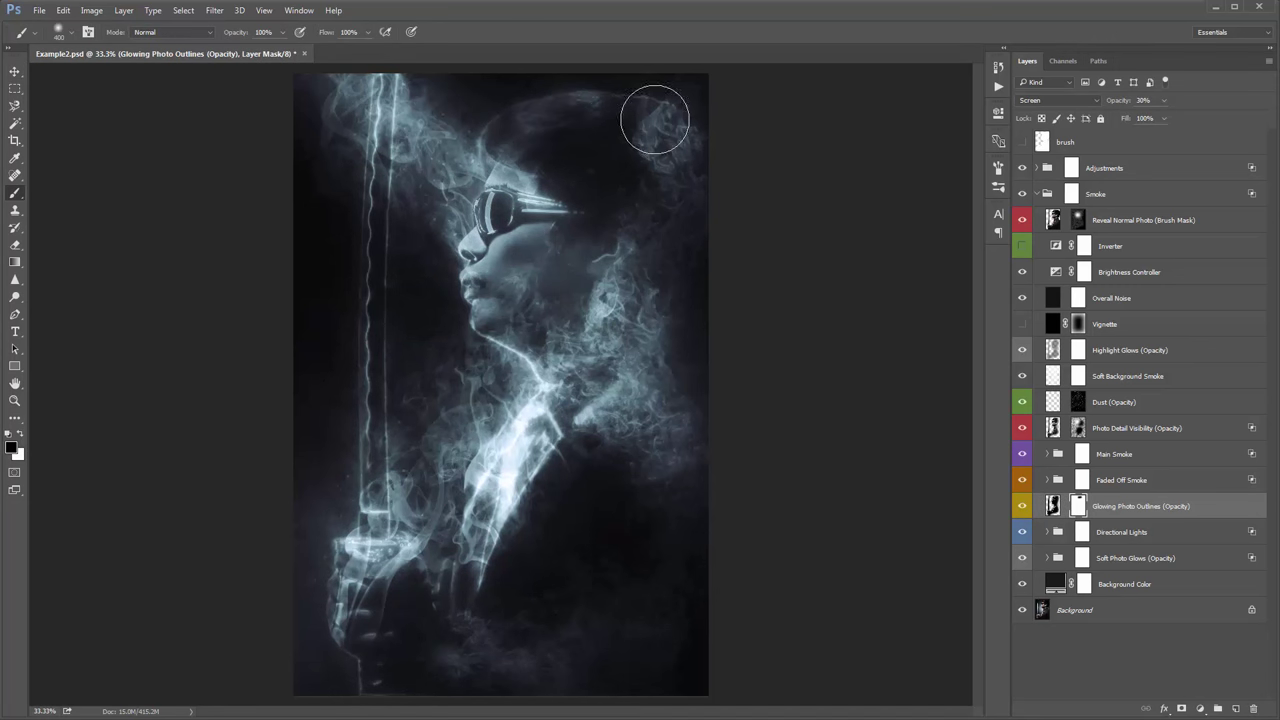
pyautogui.moveTo(655, 120); pyautogui.dragTo(491, 134)
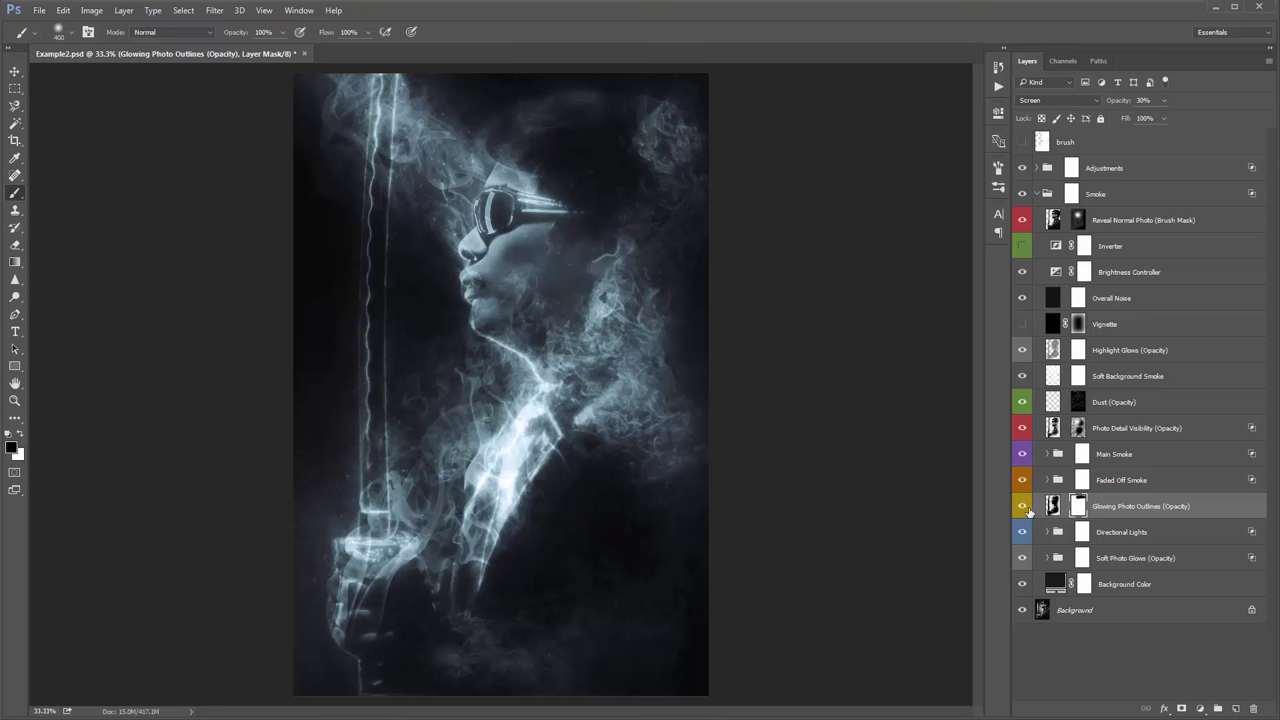
pyautogui.click(1022, 507)
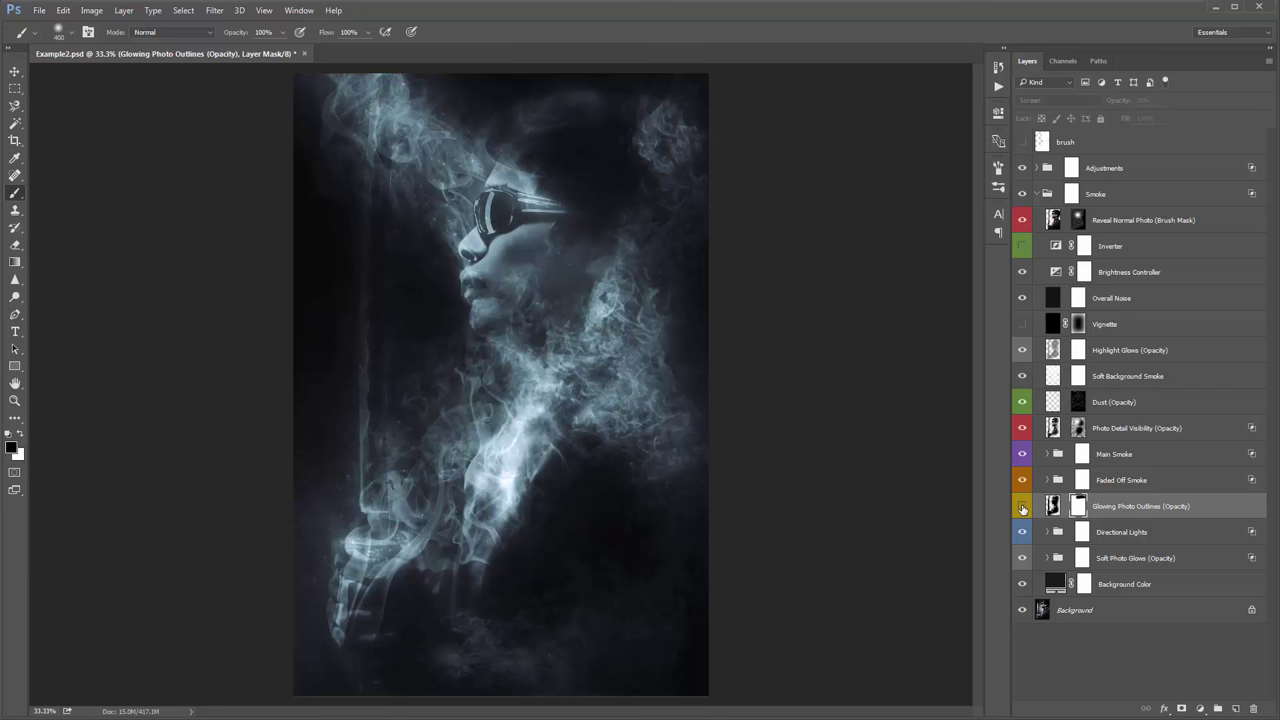
pyautogui.click(1022, 508)
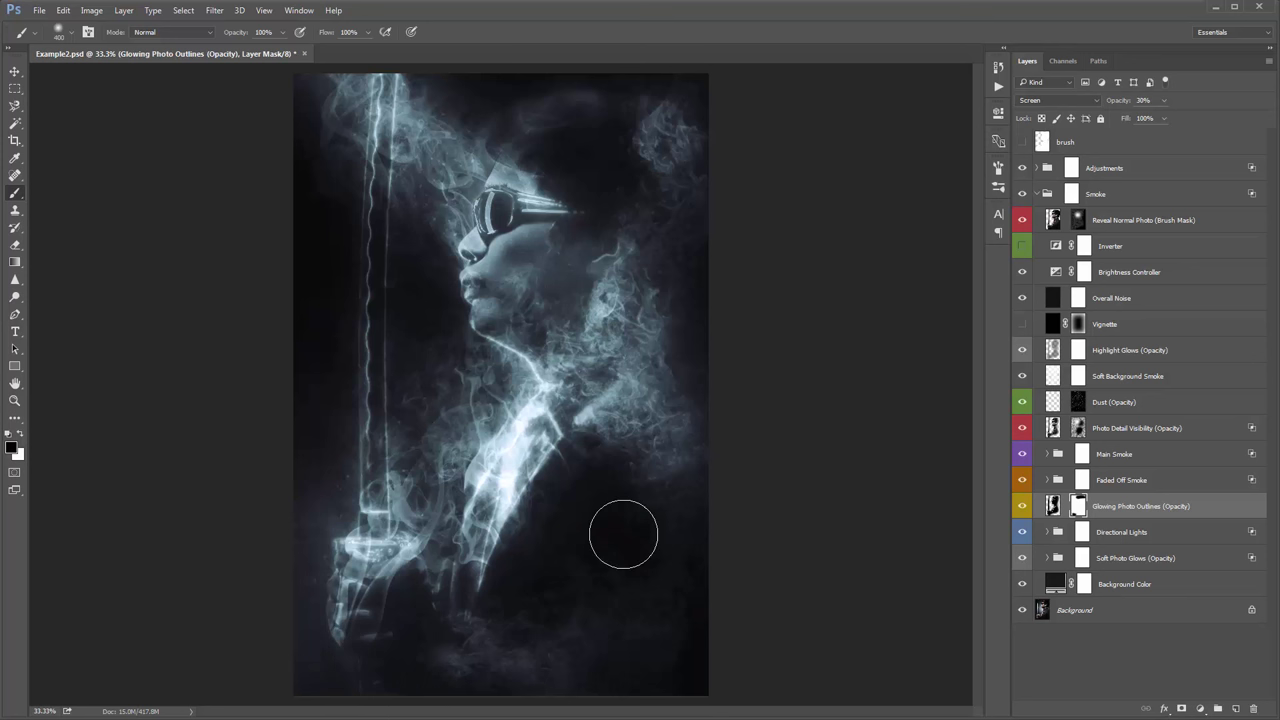
pyautogui.press('v')
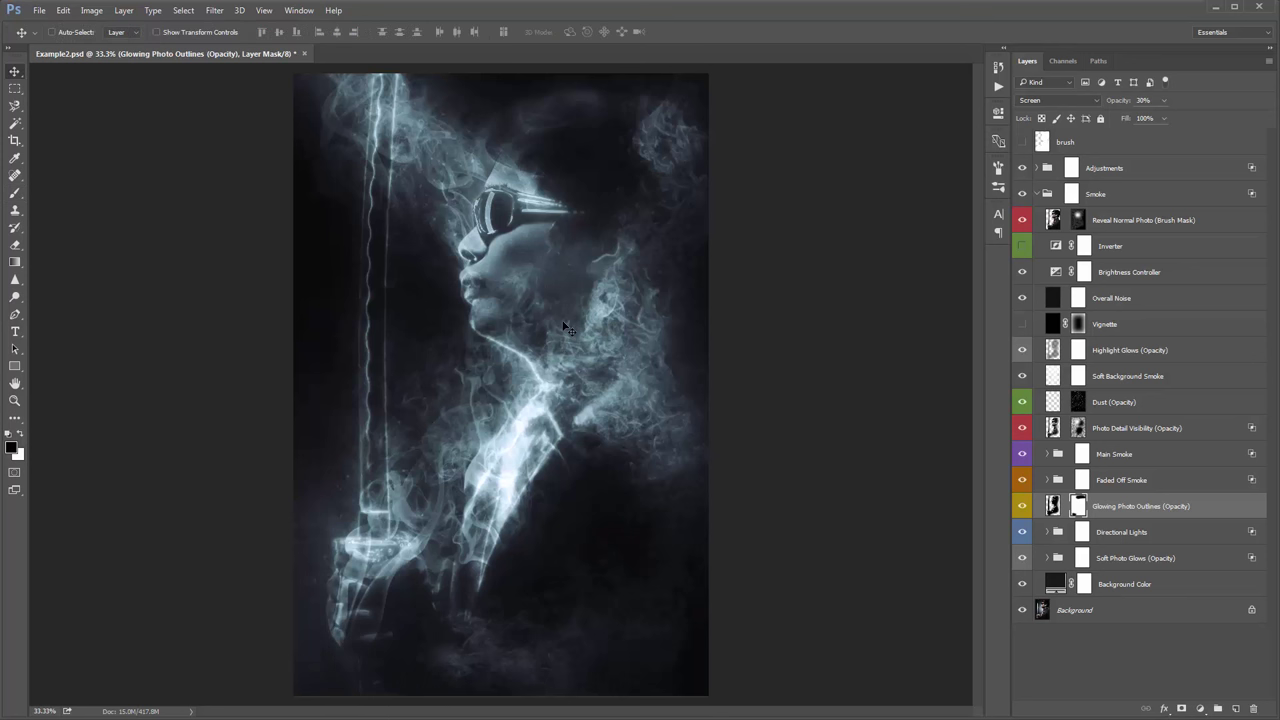
# Step: Lower the opacity of the Reveal Normal Photo layer slightly
pyautogui.click(1133, 222)
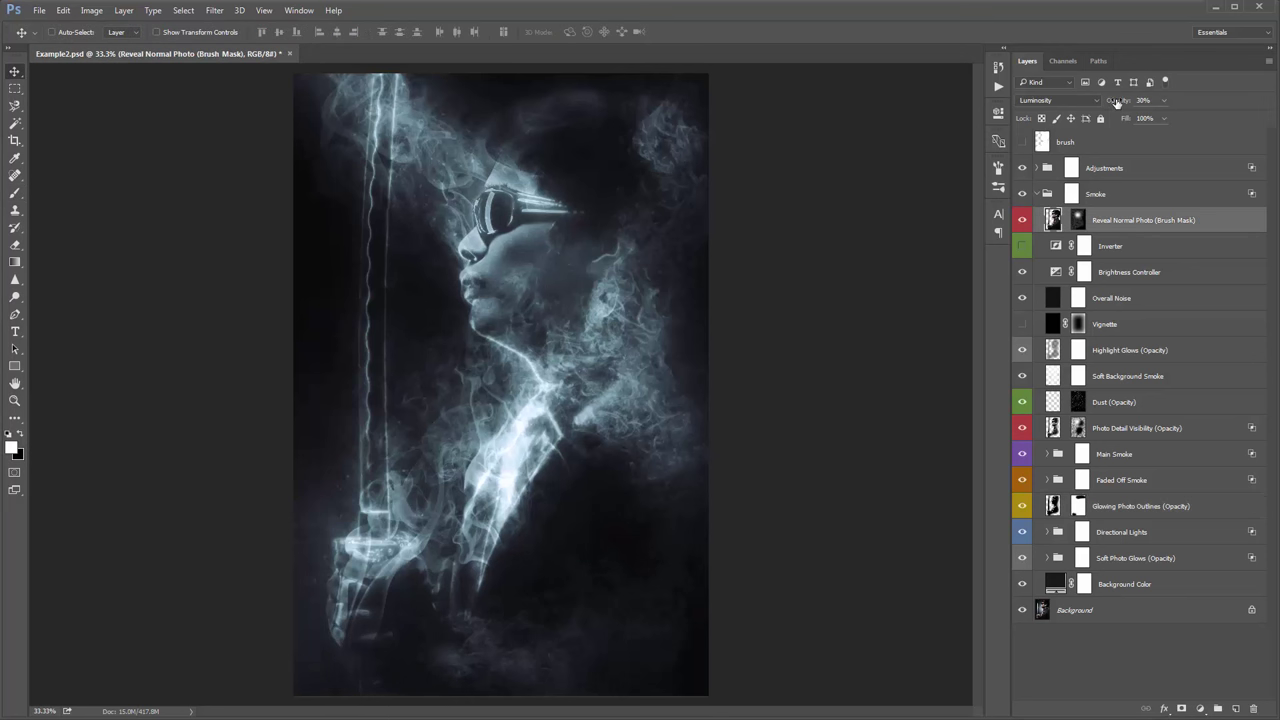
pyautogui.click(1115, 102)
pyautogui.moveTo(1115, 102); pyautogui.dragTo(1113, 104)
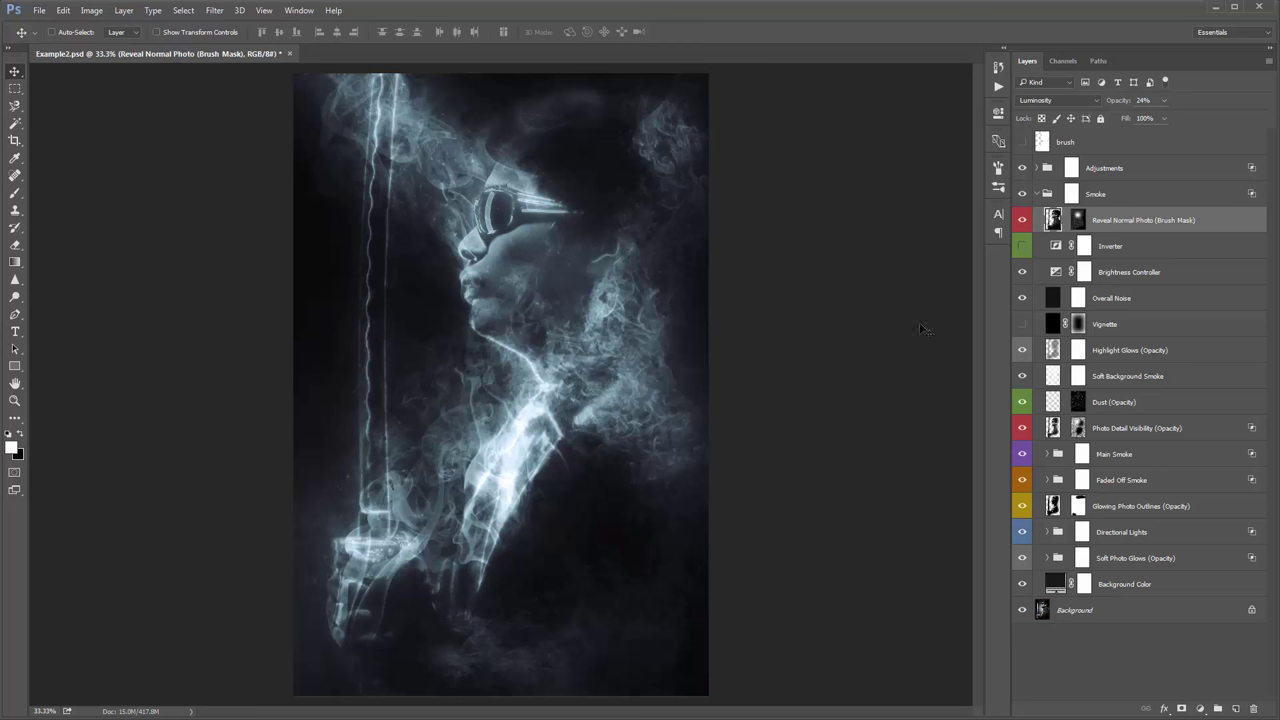
# Step: Fade the Faded Off Smoke group to 64% opacity after comparing it on and off
pyautogui.click(1120, 480)
pyautogui.click(1021, 481)
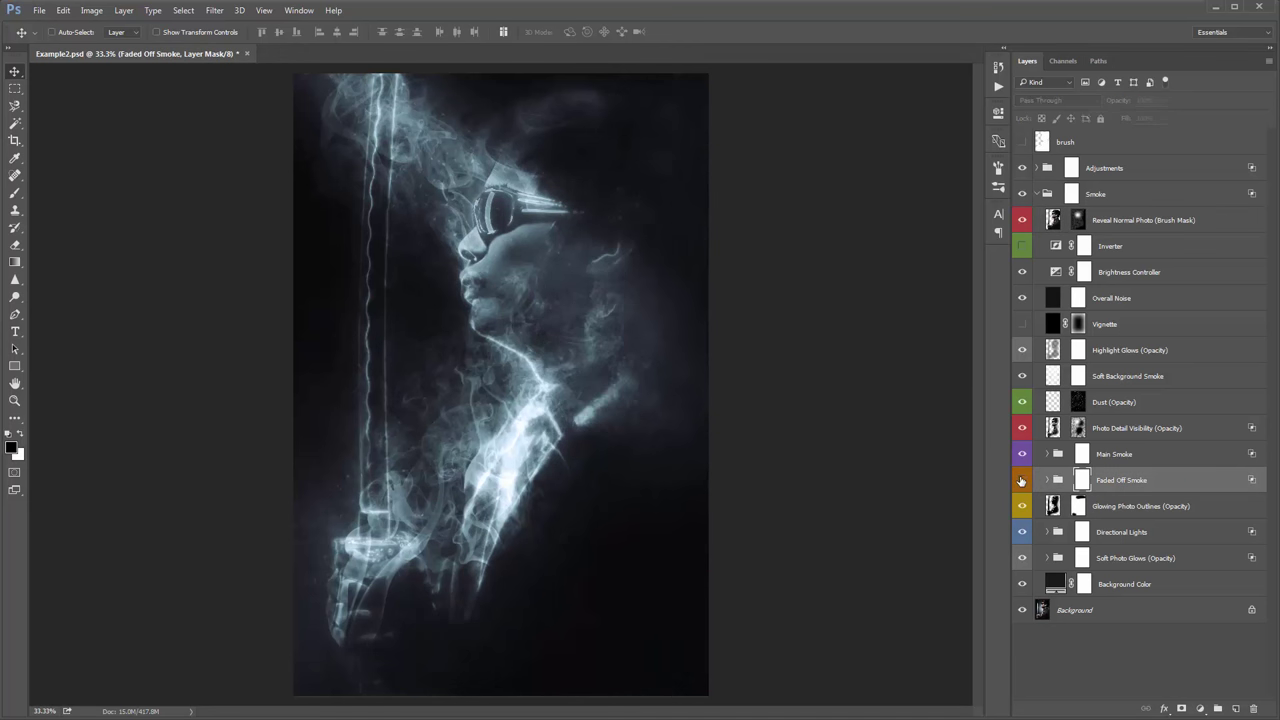
pyautogui.click(1021, 481)
pyautogui.moveTo(1122, 104); pyautogui.dragTo(1094, 102)
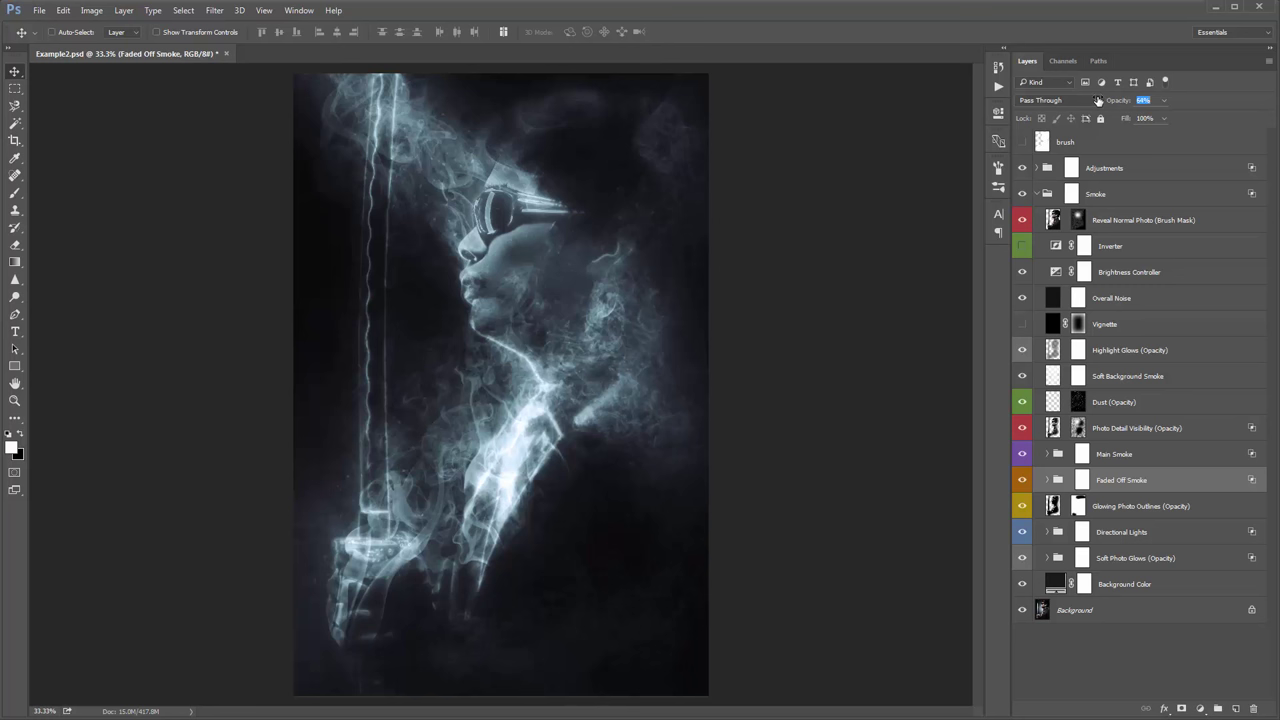
# Step: Hide Smoke_1–6 in the Main Smoke group and shift Smoke_7 right over the face
pyautogui.click(1047, 454)
pyautogui.scroll(-2, 1030, 390)
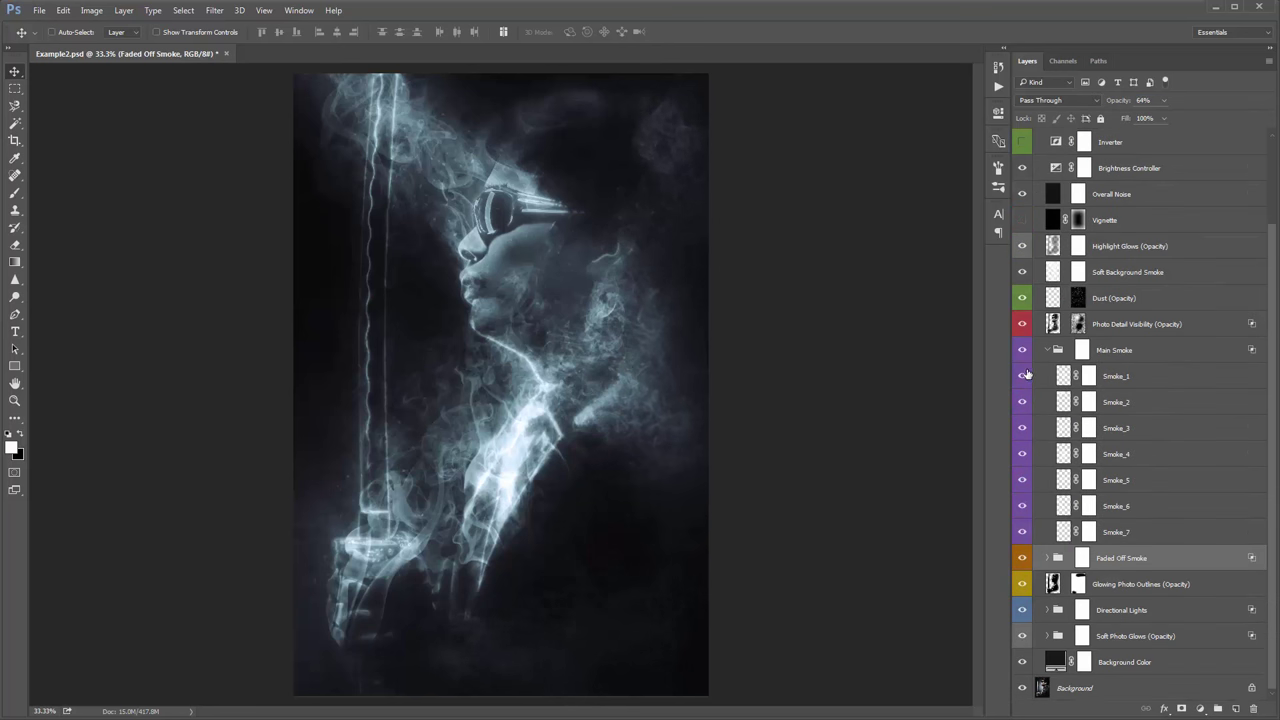
pyautogui.moveTo(1026, 374); pyautogui.dragTo(1023, 532)
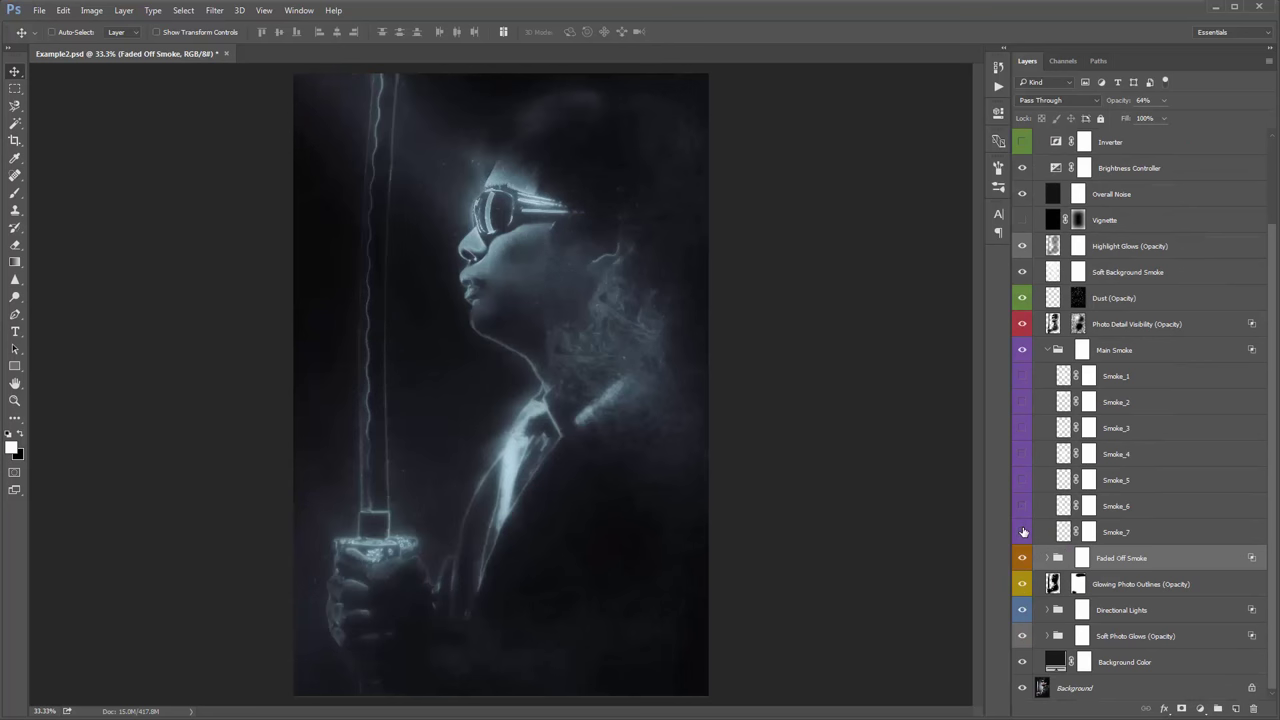
pyautogui.click(1023, 532)
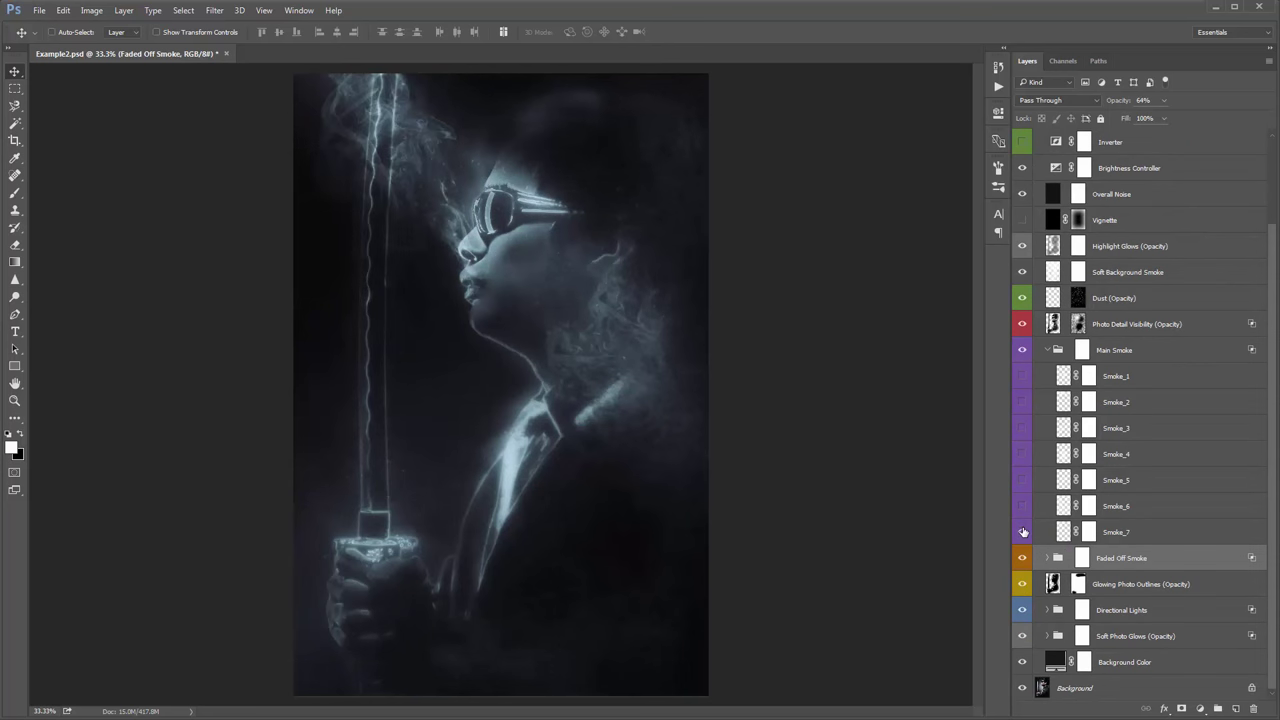
pyautogui.click(1040, 530)
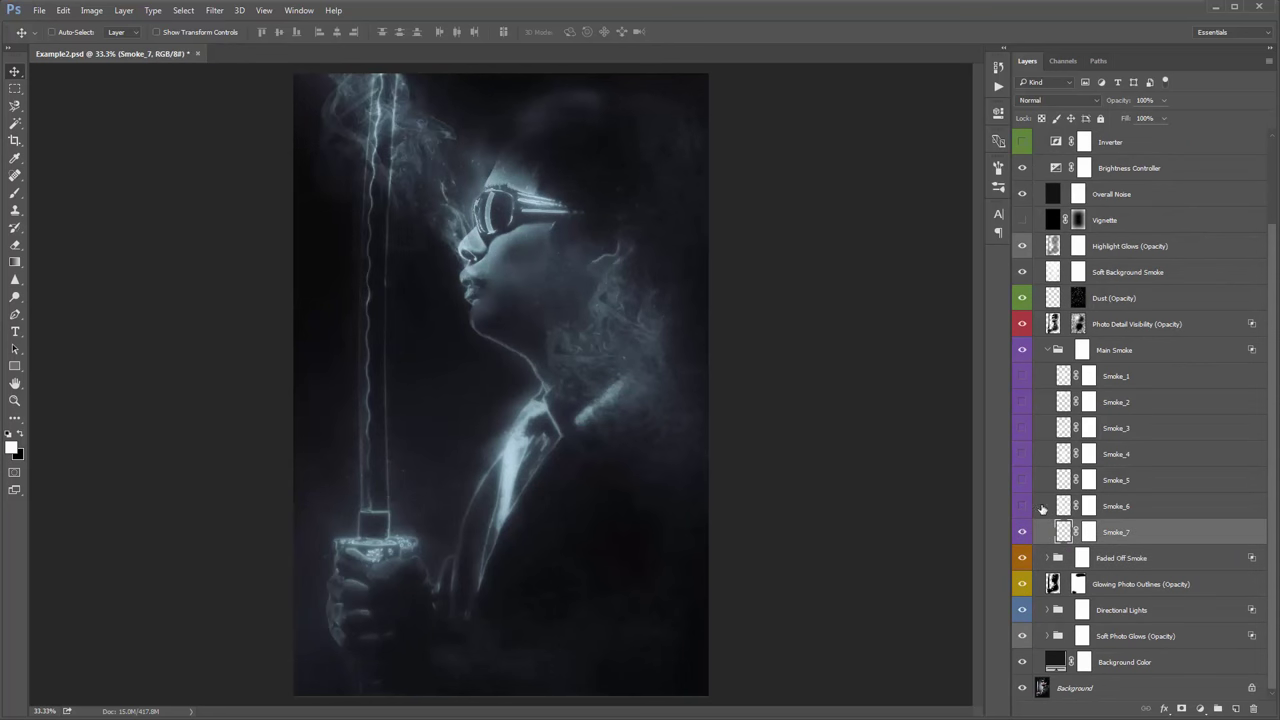
pyautogui.moveTo(517, 278)
pyautogui.mouseDown()
pyautogui.moveTo(647, 272)
pyautogui.moveTo(518, 260)
pyautogui.mouseUp()
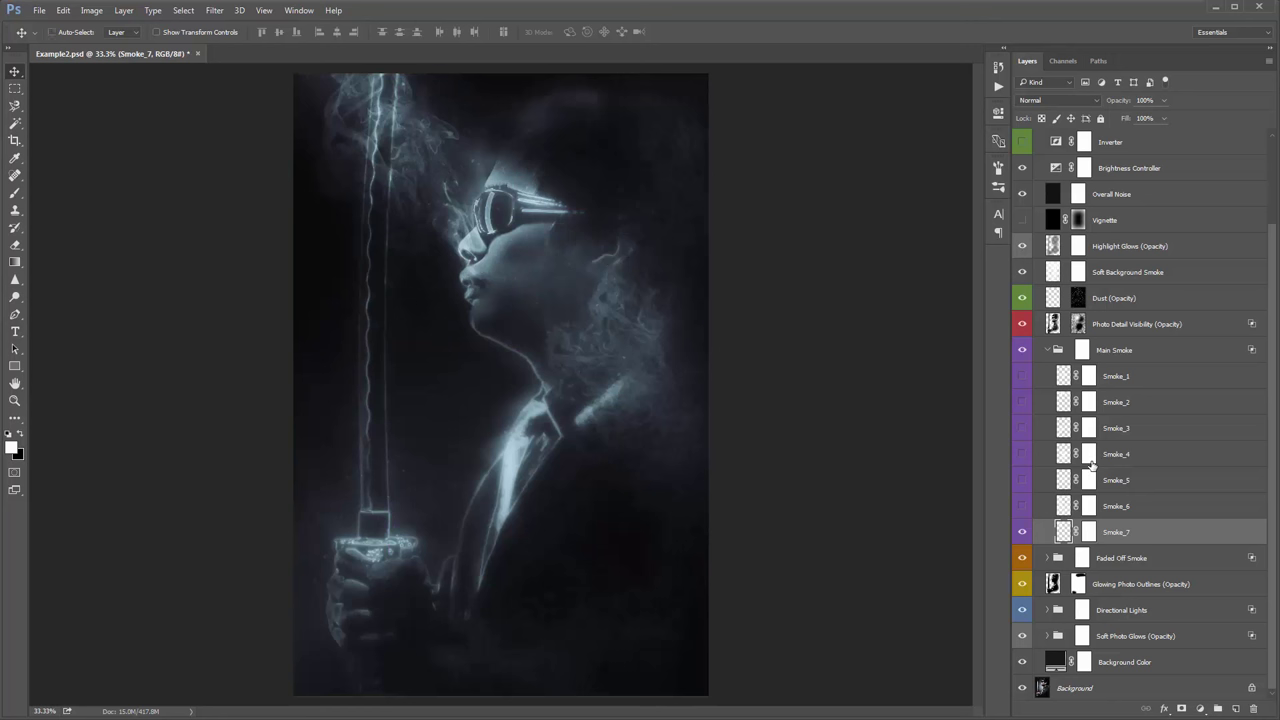
# Step: Duplicate Smoke_7 at 80% opacity, mask both layers off the glasses, and show Smoke_6
pyautogui.hotkey('ctrl', 'j')
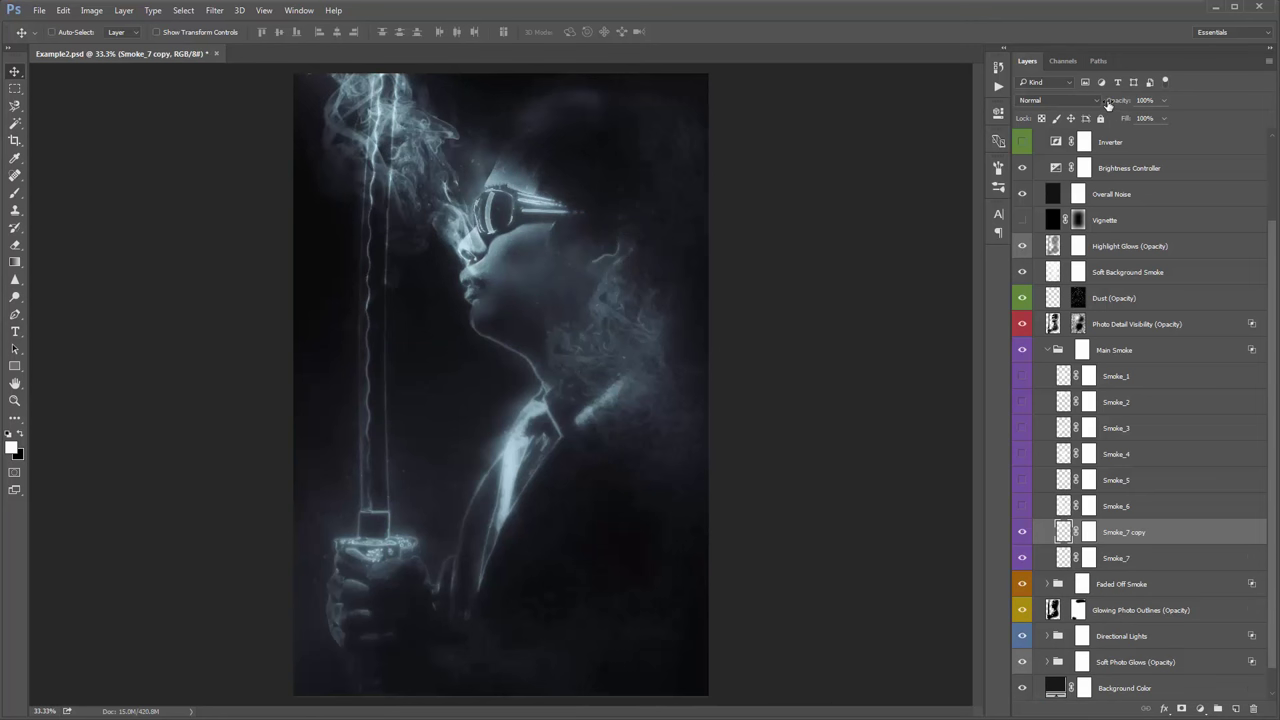
pyautogui.moveTo(1108, 104); pyautogui.dragTo(1108, 103)
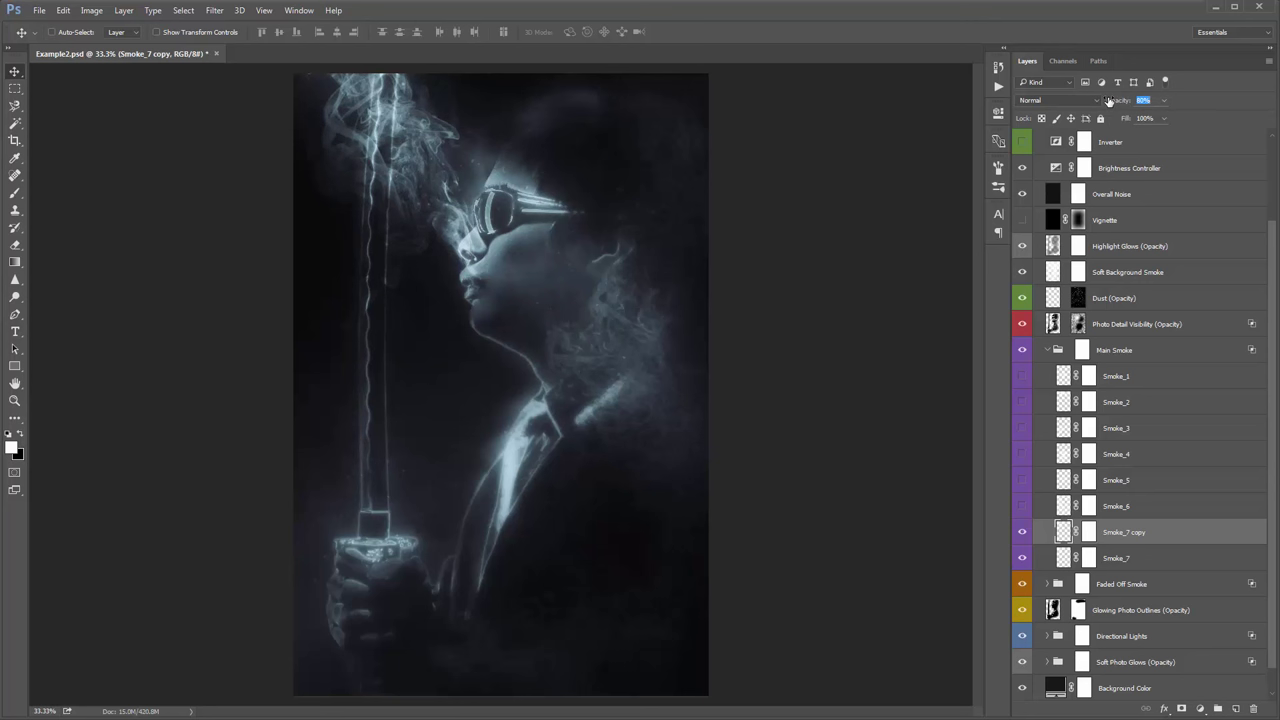
pyautogui.click(1089, 532)
pyautogui.press('x')
pyautogui.press('b')
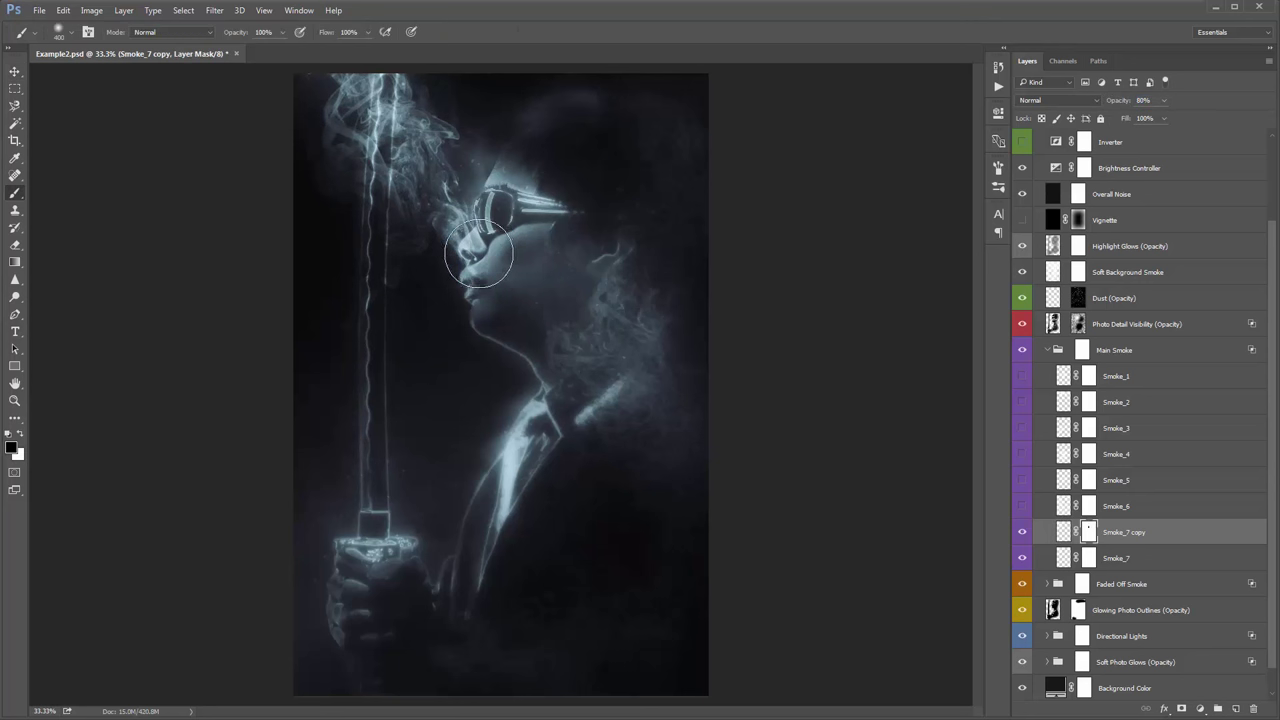
pyautogui.moveTo(1089, 532); pyautogui.dragTo(1089, 558)
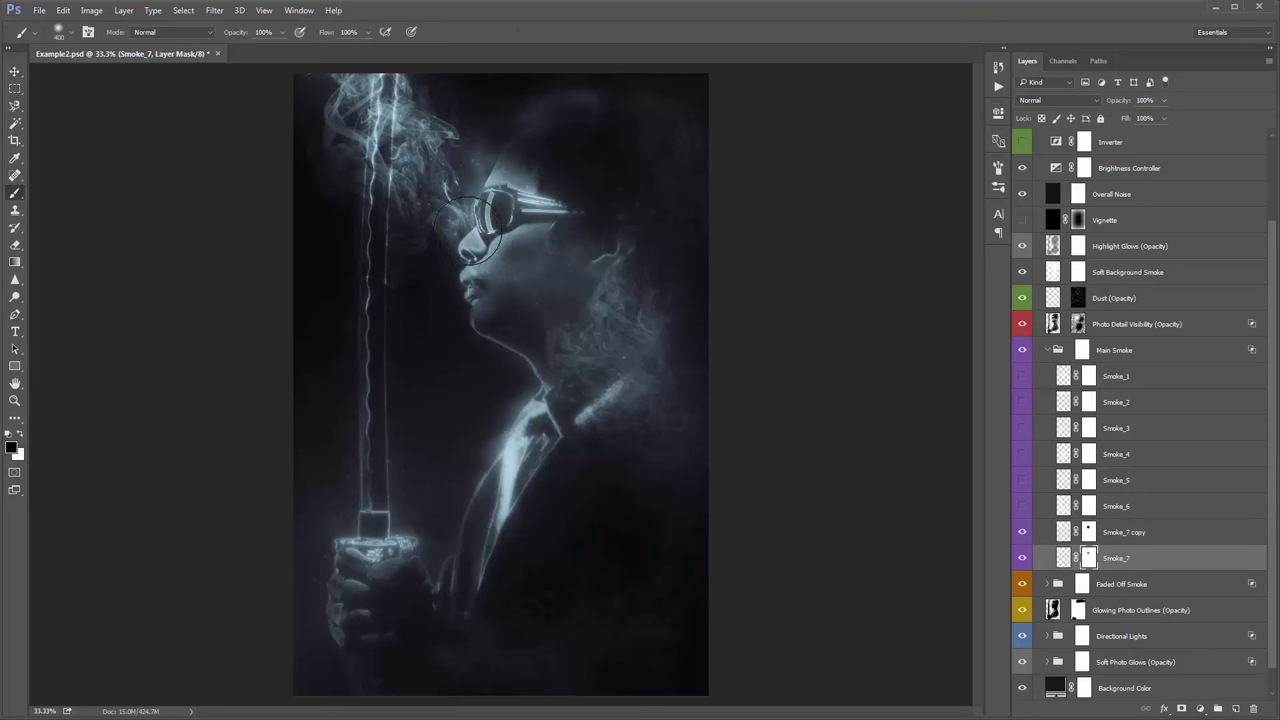
pyautogui.click(466, 228)
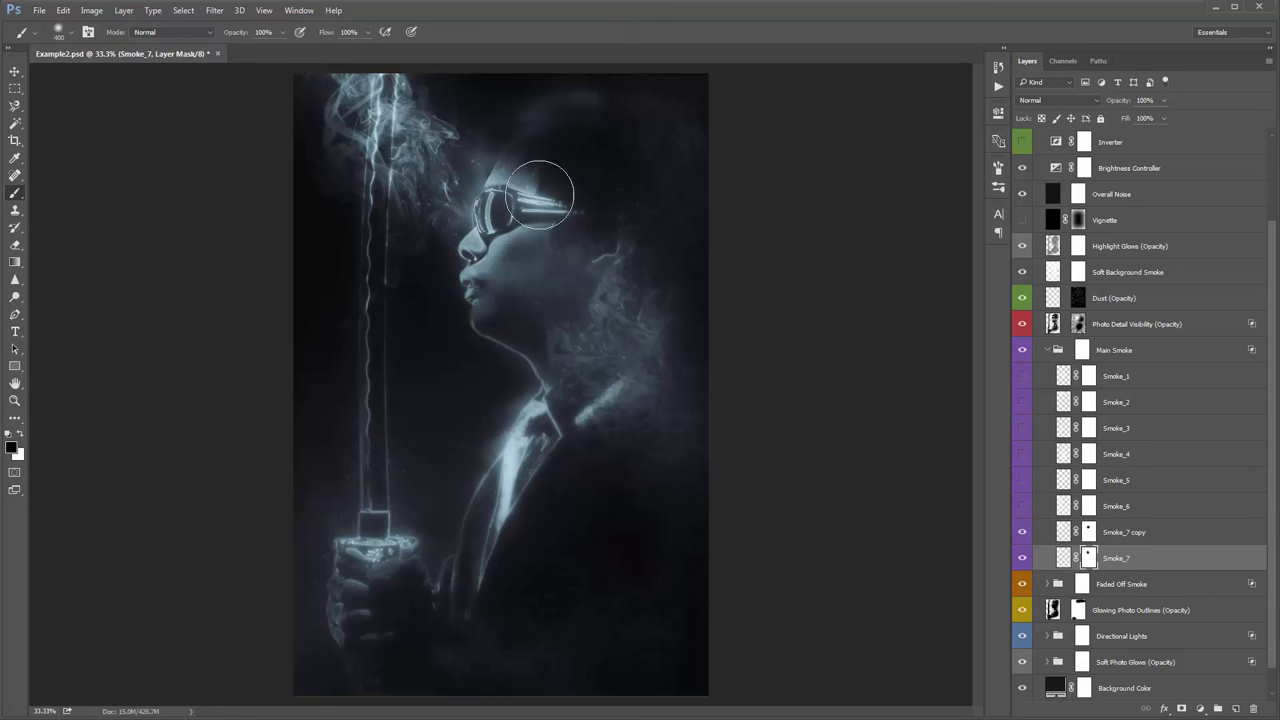
pyautogui.press('v')
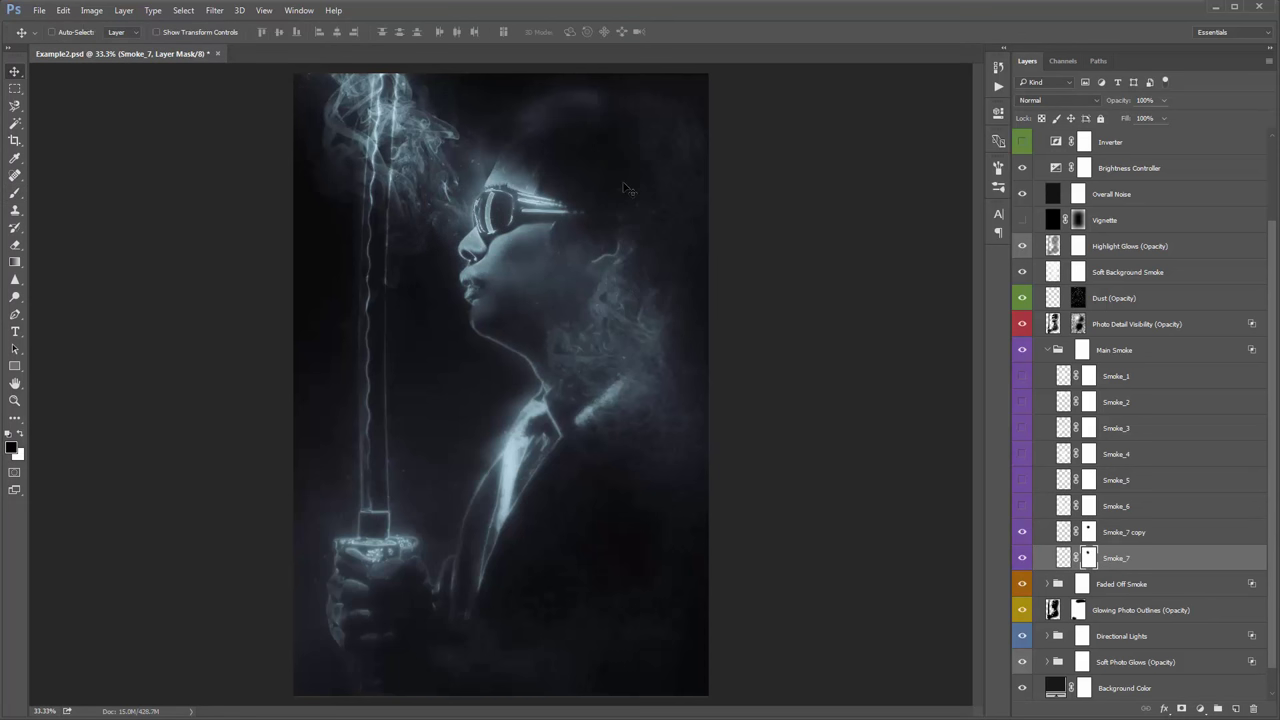
pyautogui.click(1022, 506)
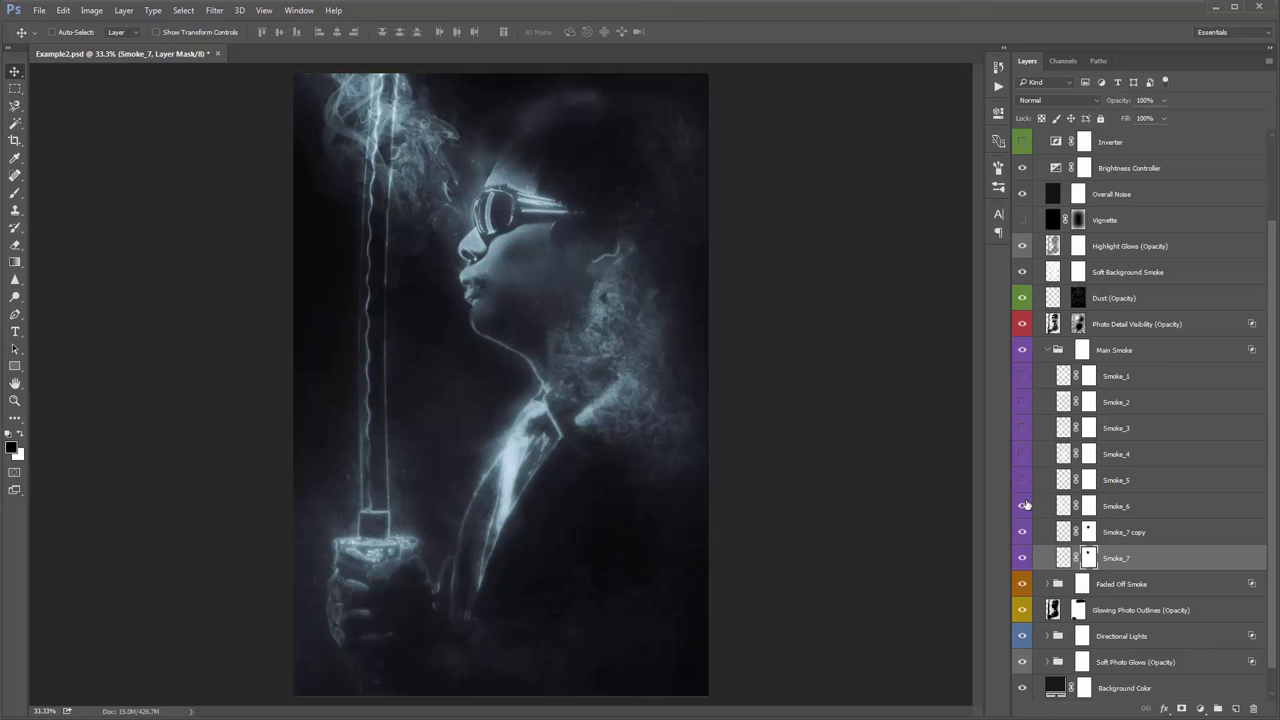
# Step: Set Smoke_6's layer opacity to 85%
pyautogui.click(1145, 507)
pyautogui.click(1143, 101)
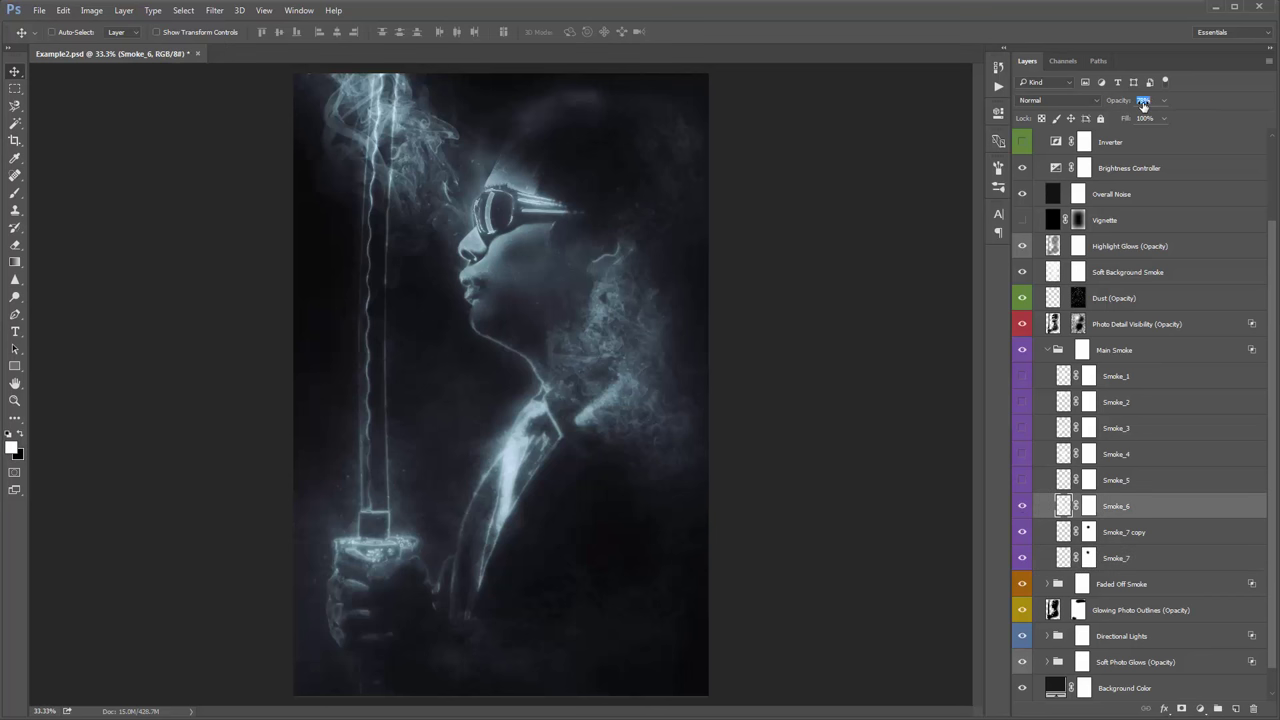
pyautogui.write('100')
pyautogui.press('Return')
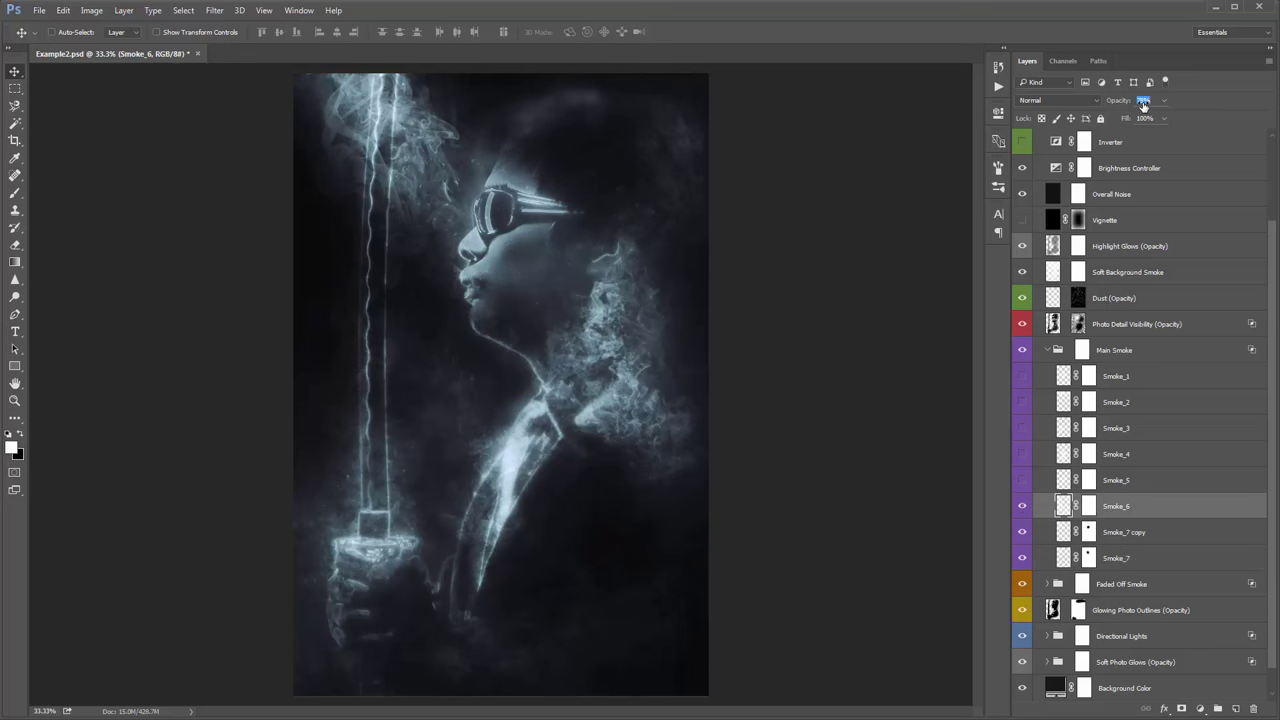
pyautogui.press('Return')
# Step: Fill Smoke_6's mask black, then paint white to reveal smoke glow along the sword blade
pyautogui.click(1087, 508)
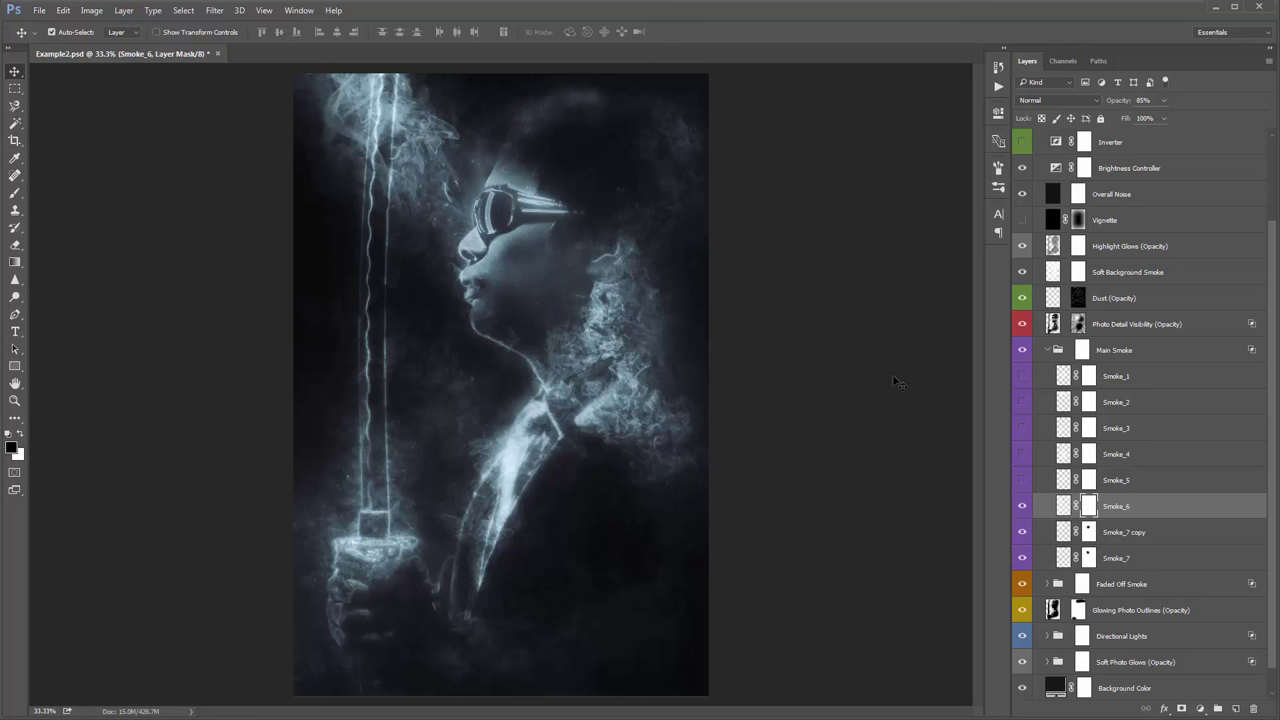
pyautogui.hotkey('ctrl', 'i')
pyautogui.press('b')
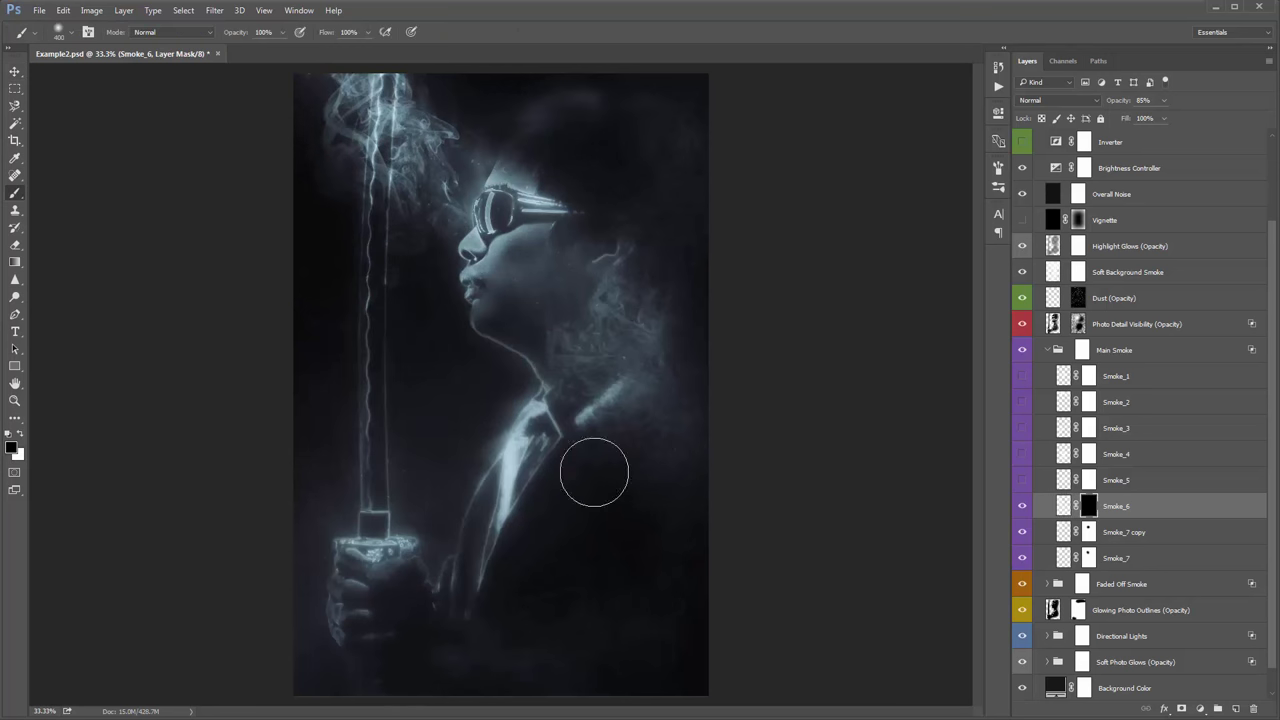
pyautogui.press('x')
pyautogui.press(']')
pyautogui.press(']')
pyautogui.press(']')
pyautogui.press(']')
pyautogui.moveTo(368, 495)
pyautogui.mouseDown()
pyautogui.moveTo(384, 444)
pyautogui.moveTo(384, 345)
pyautogui.mouseUp()
pyautogui.press('[')
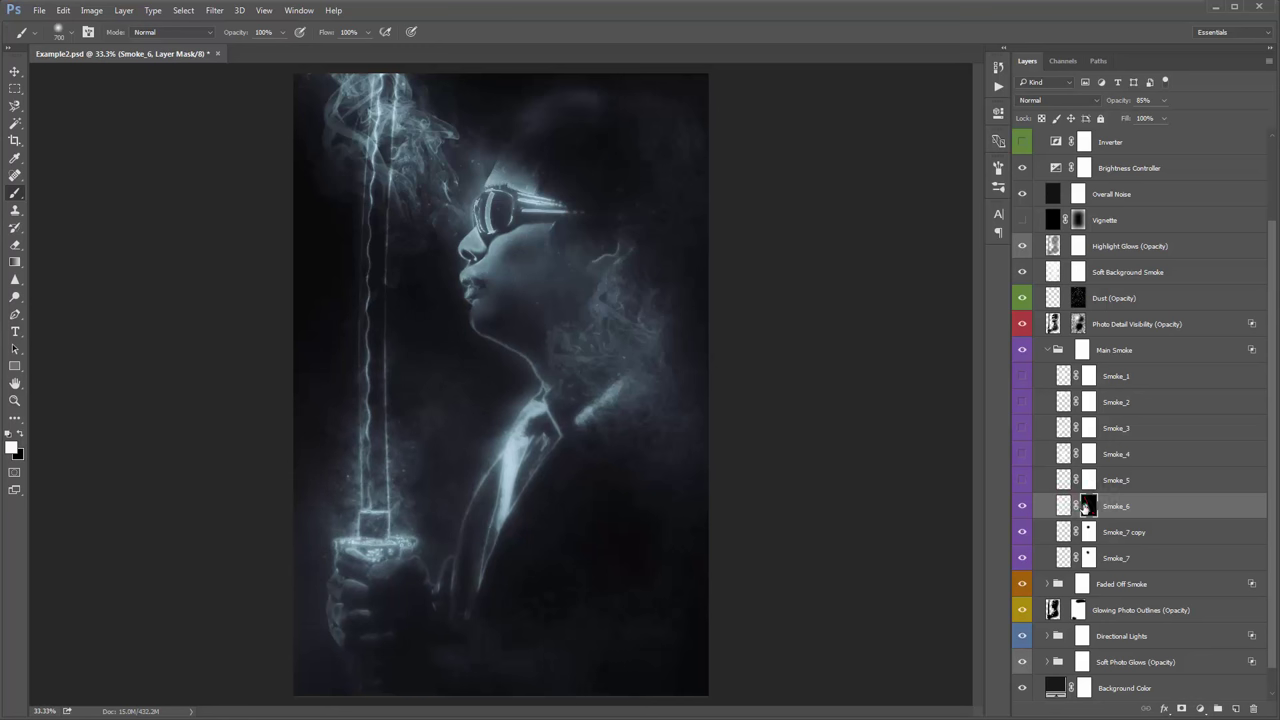
# Step: Reveal more Smoke_6 smoke near the top of the head and the neck and lapel
pyautogui.keyDown('shift'); pyautogui.click(1086, 507); pyautogui.keyUp('shift')
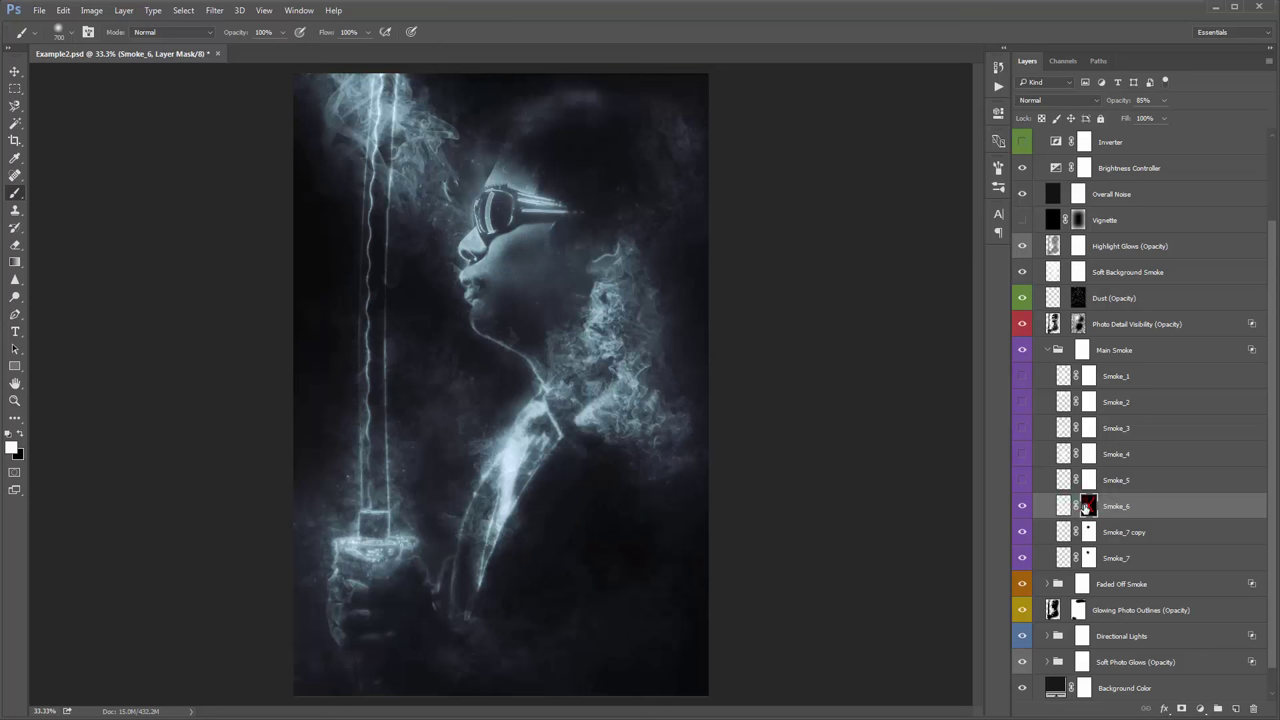
pyautogui.keyDown('shift'); pyautogui.click(1086, 507); pyautogui.keyUp('shift')
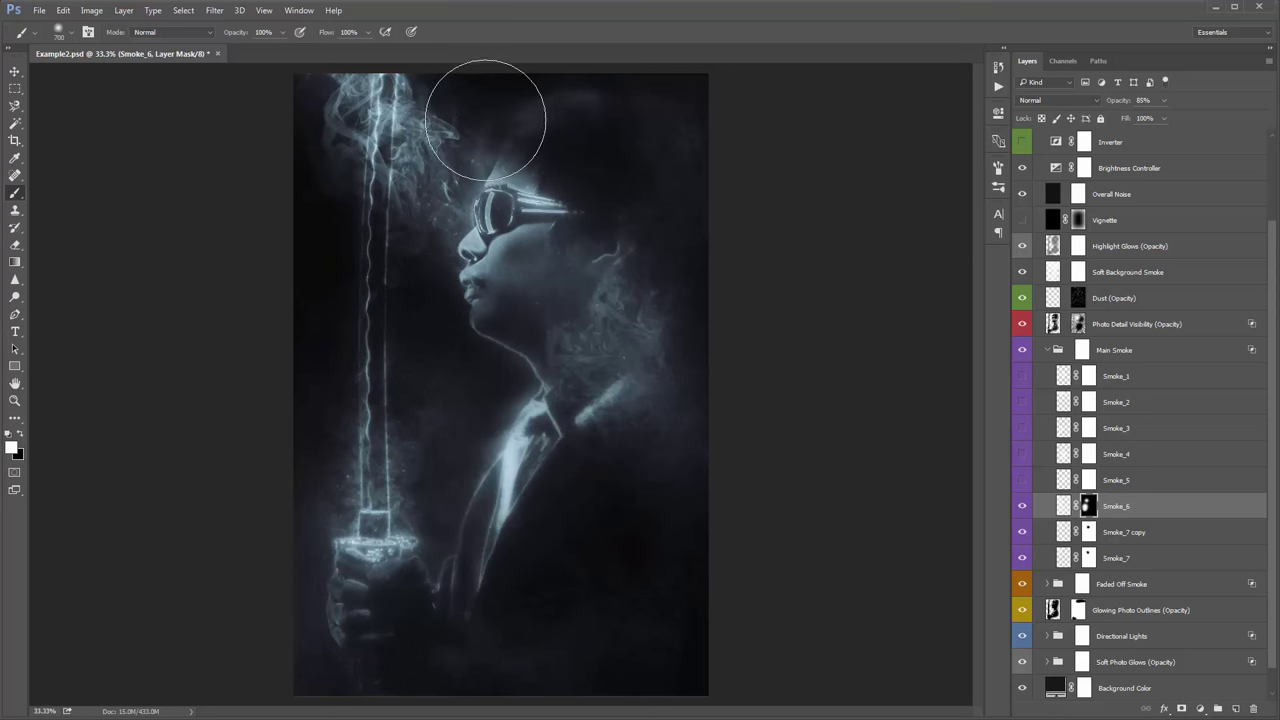
pyautogui.moveTo(485, 120); pyautogui.dragTo(546, 101)
pyautogui.click(1080, 508)
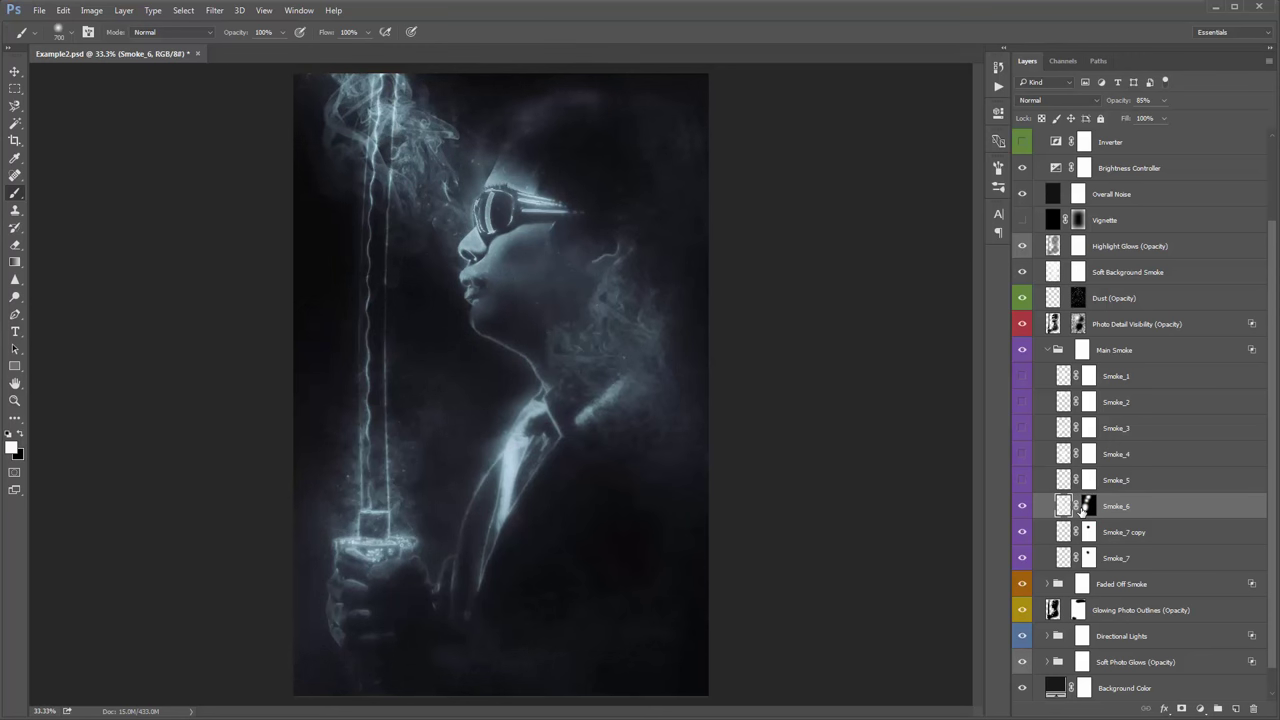
pyautogui.keyDown('shift'); pyautogui.click(1086, 507); pyautogui.keyUp('shift')
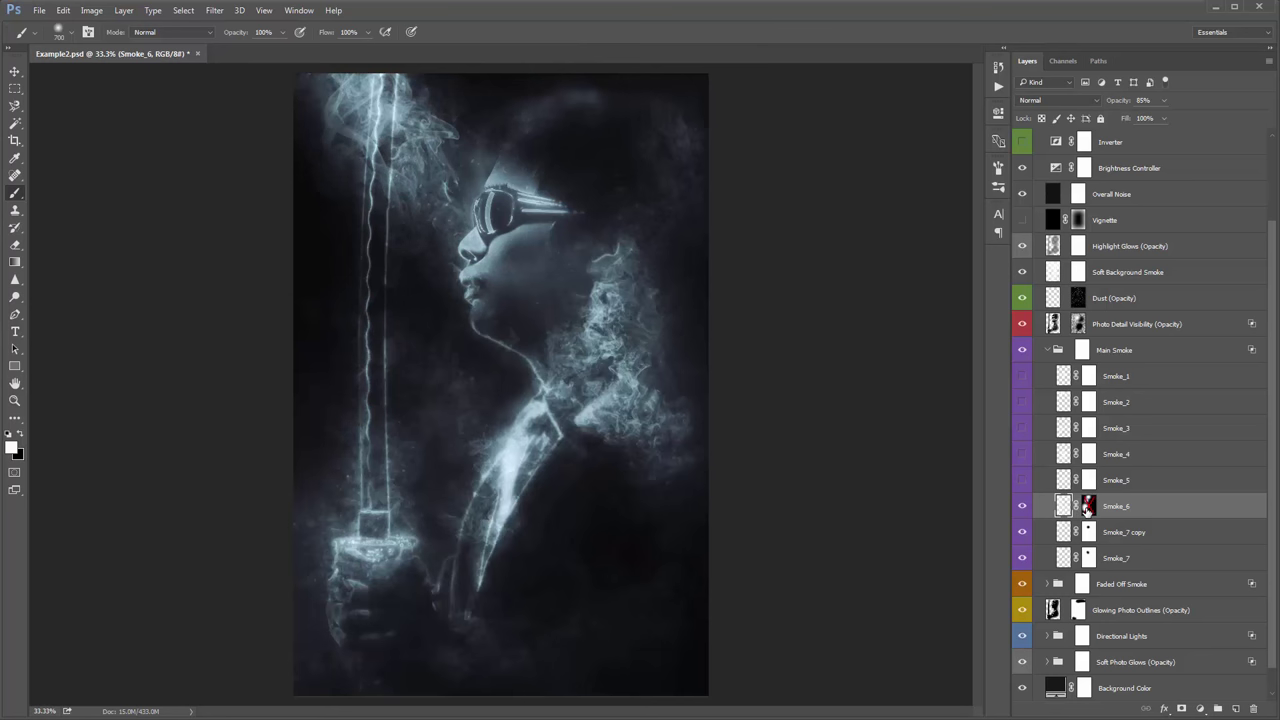
pyautogui.keyDown('shift'); pyautogui.click(1086, 507); pyautogui.keyUp('shift')
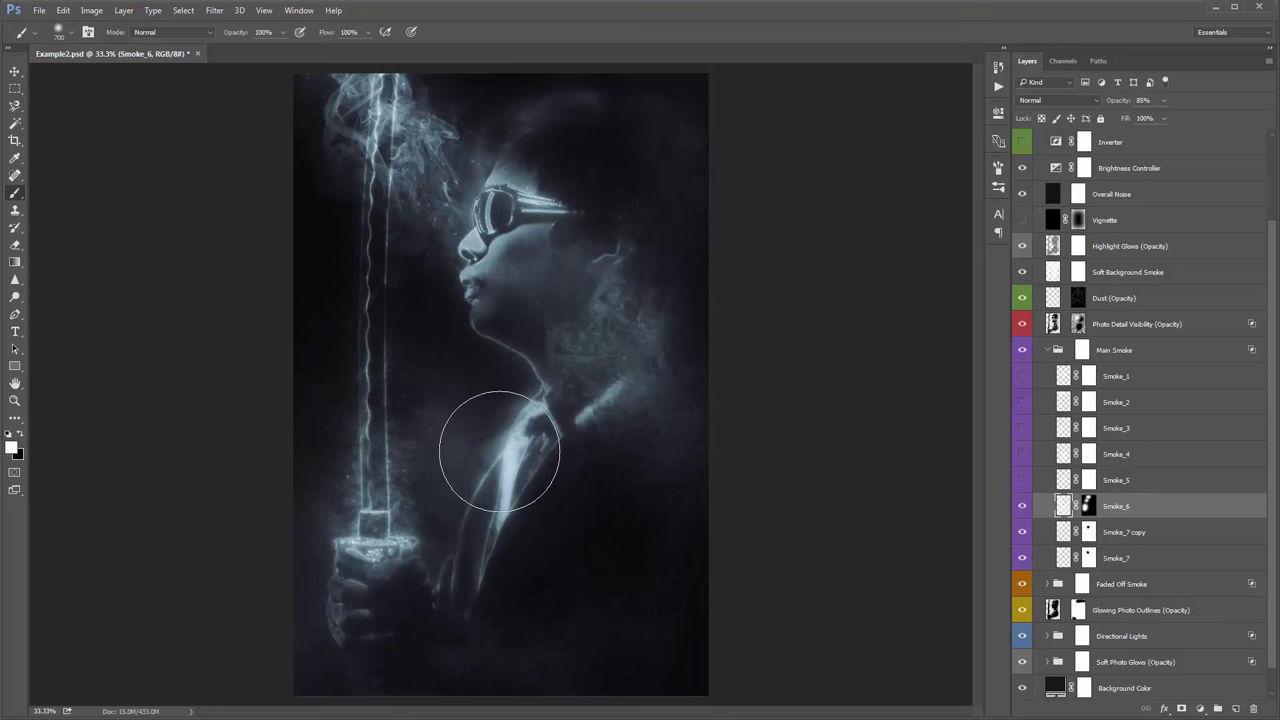
pyautogui.click(1088, 507)
pyautogui.moveTo(544, 392); pyautogui.dragTo(481, 437)
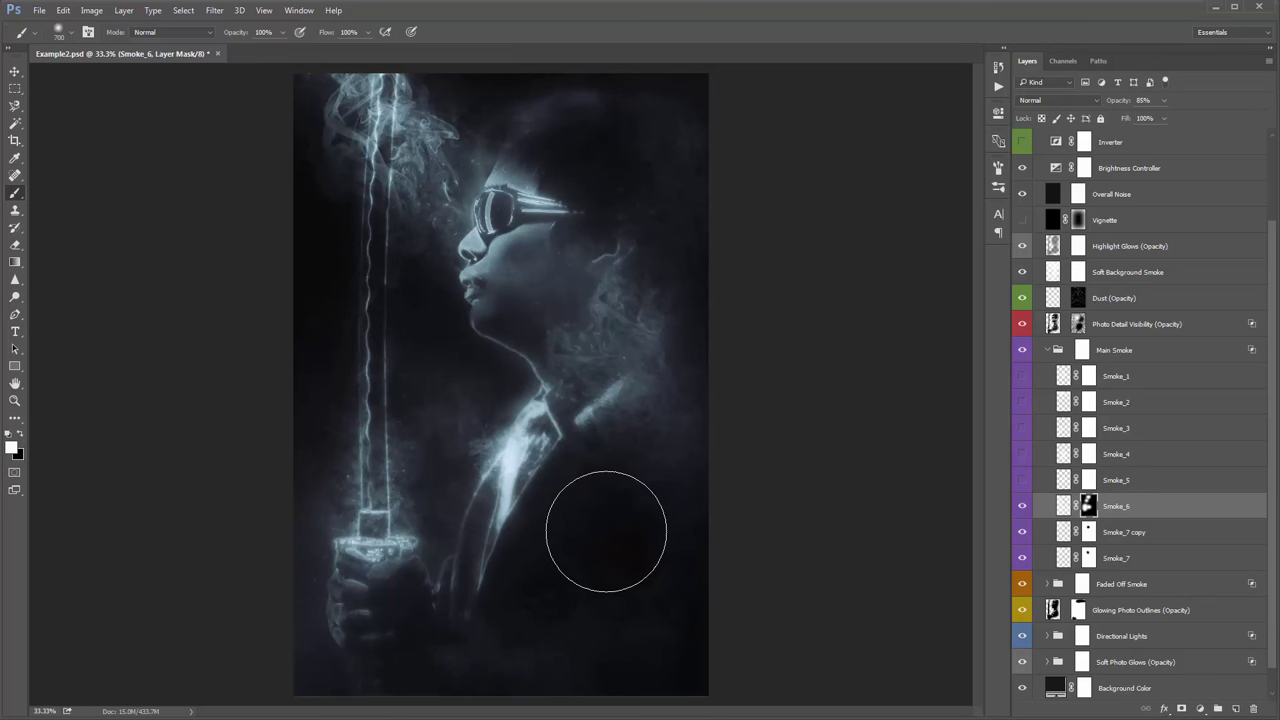
pyautogui.keyDown('shift'); pyautogui.click(1088, 506); pyautogui.keyUp('shift')
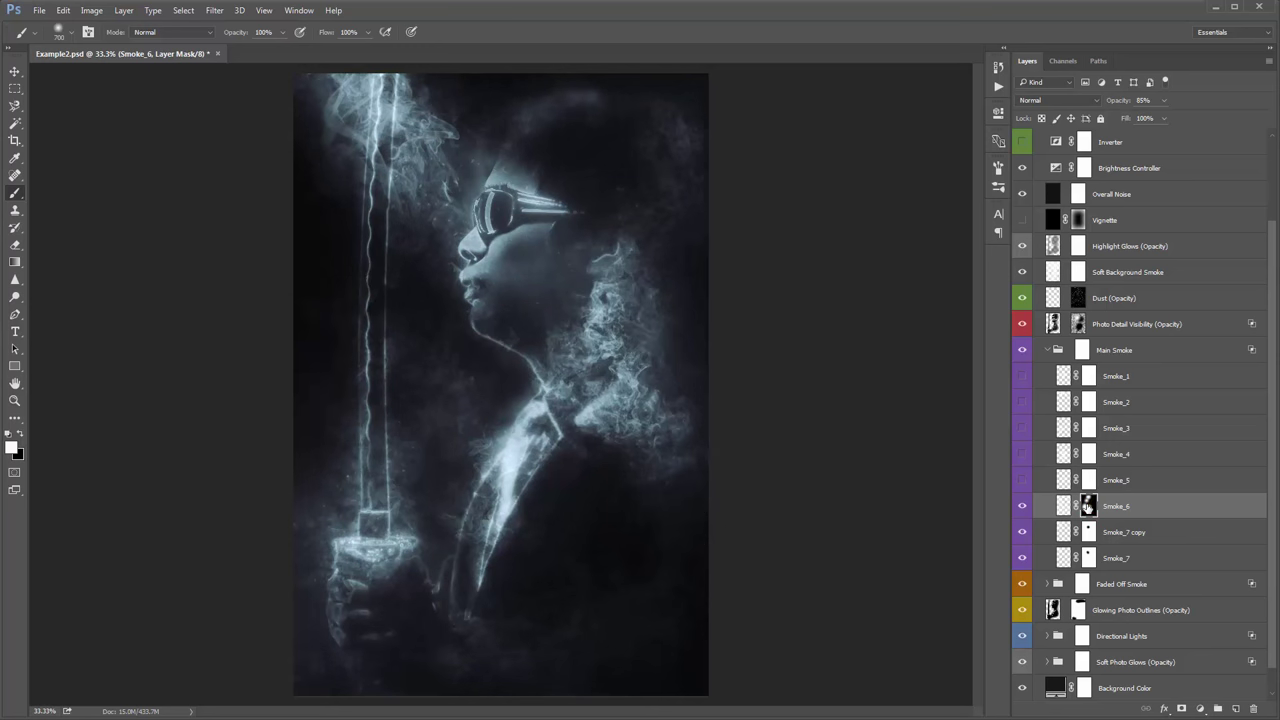
pyautogui.keyDown('shift'); pyautogui.click(1088, 506); pyautogui.keyUp('shift')
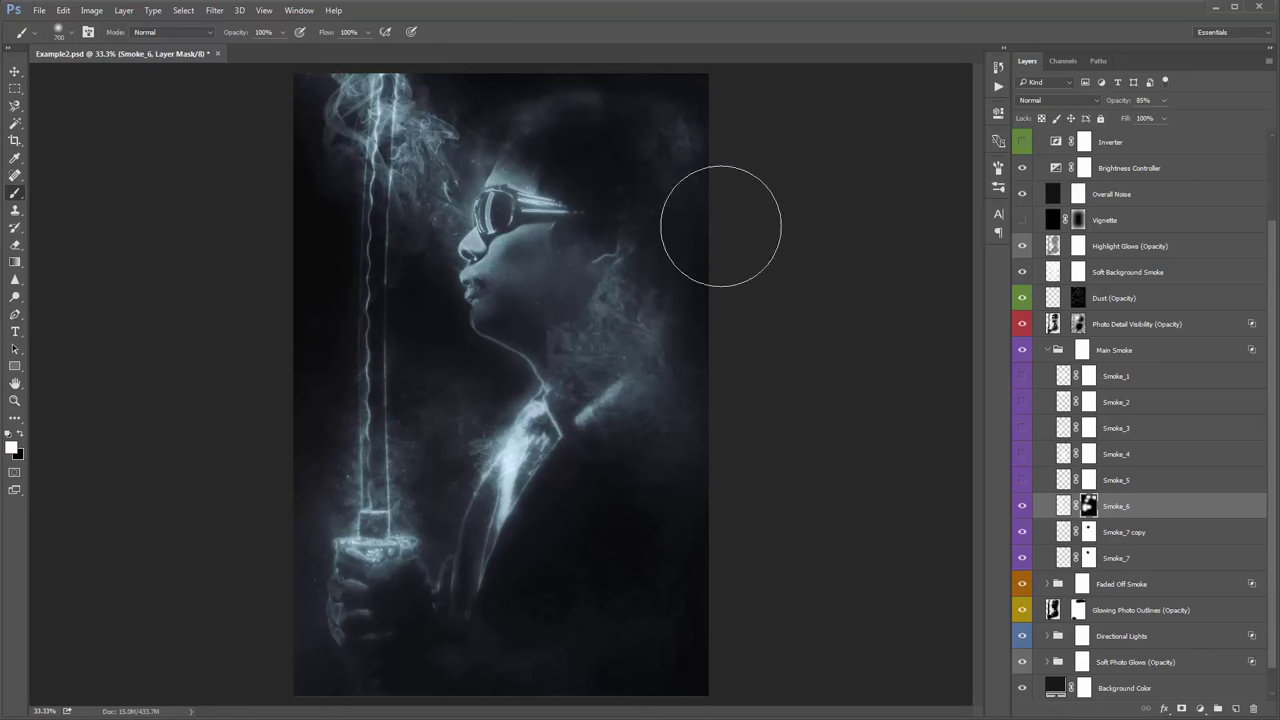
pyautogui.press('v')
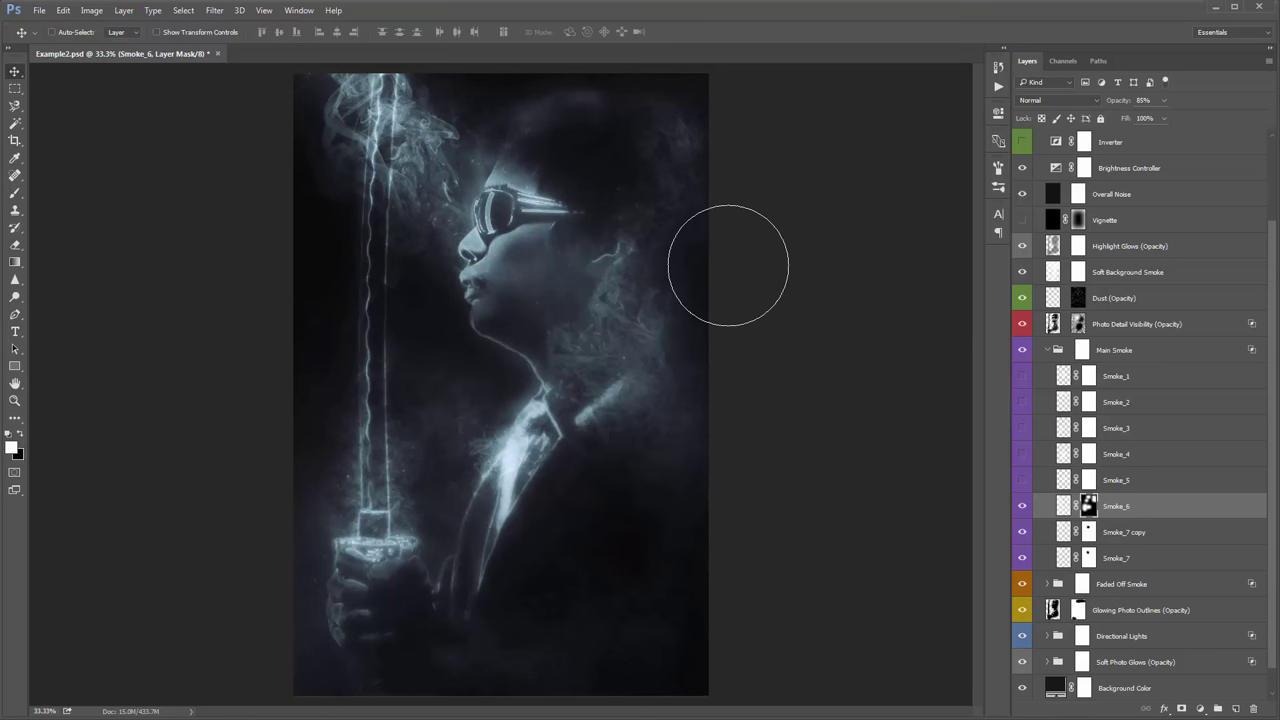
# Step: Show and reposition Smoke_5, fading its lower part with a black gradient on the mask
pyautogui.click(1022, 481)
pyautogui.click(1113, 482)
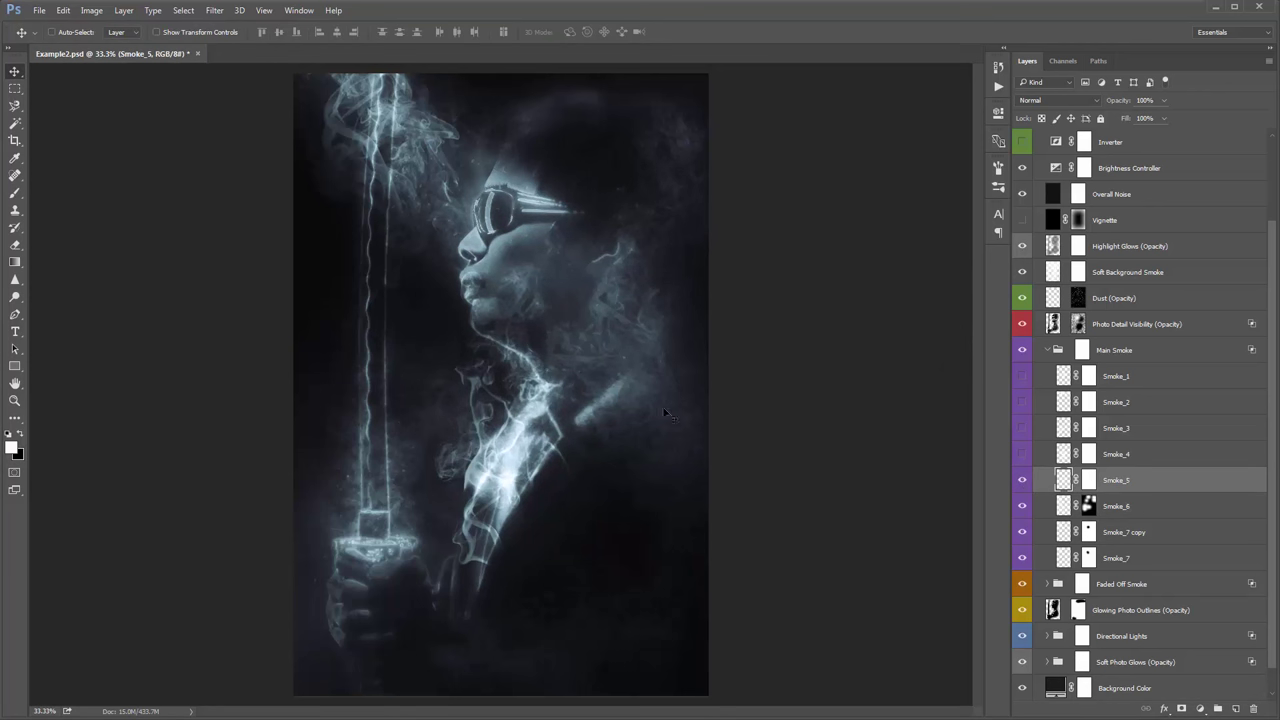
pyautogui.moveTo(629, 437); pyautogui.dragTo(612, 513)
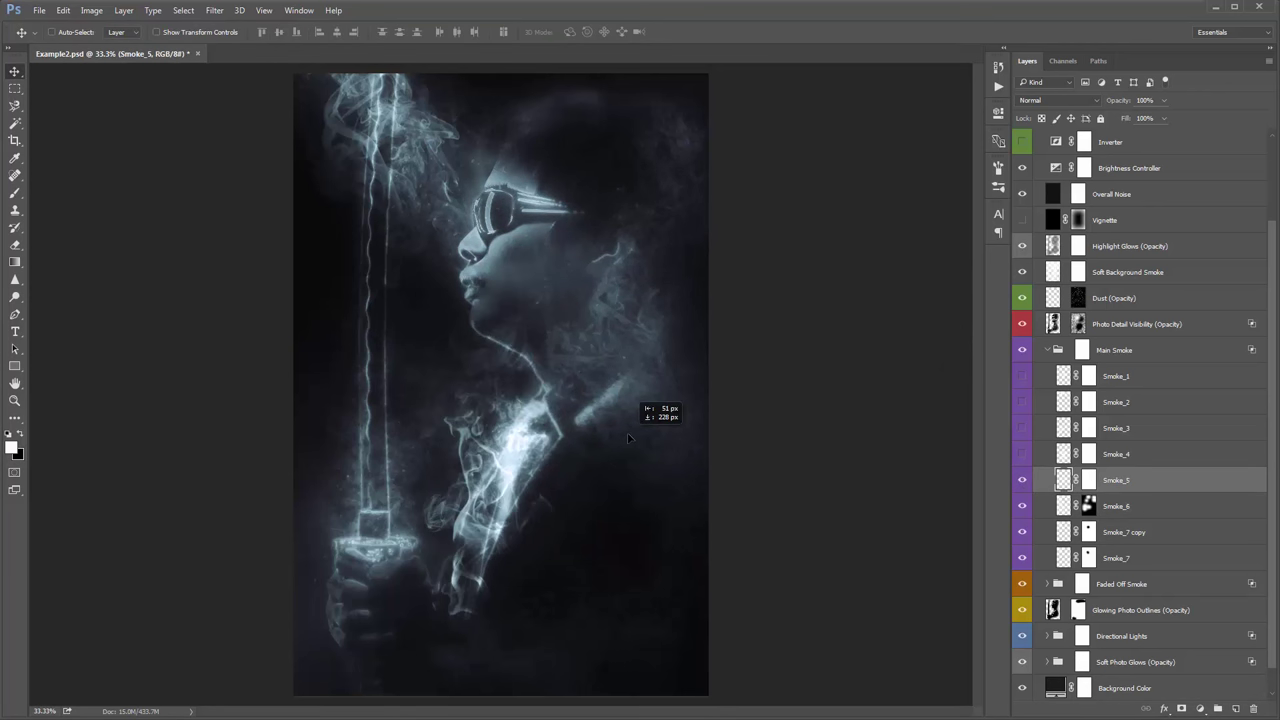
pyautogui.moveTo(629, 437)
pyautogui.mouseDown()
pyautogui.moveTo(677, 345)
pyautogui.moveTo(652, 442)
pyautogui.mouseUp()
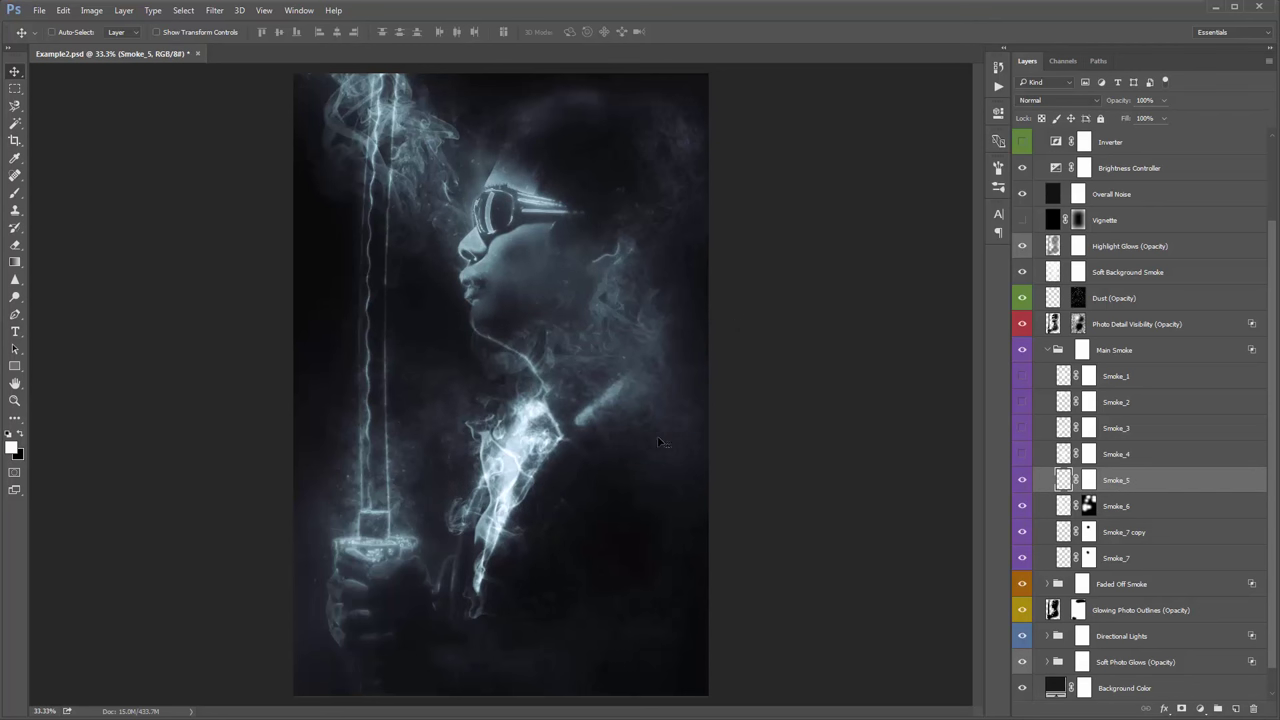
pyautogui.click(1088, 480)
pyautogui.press('g')
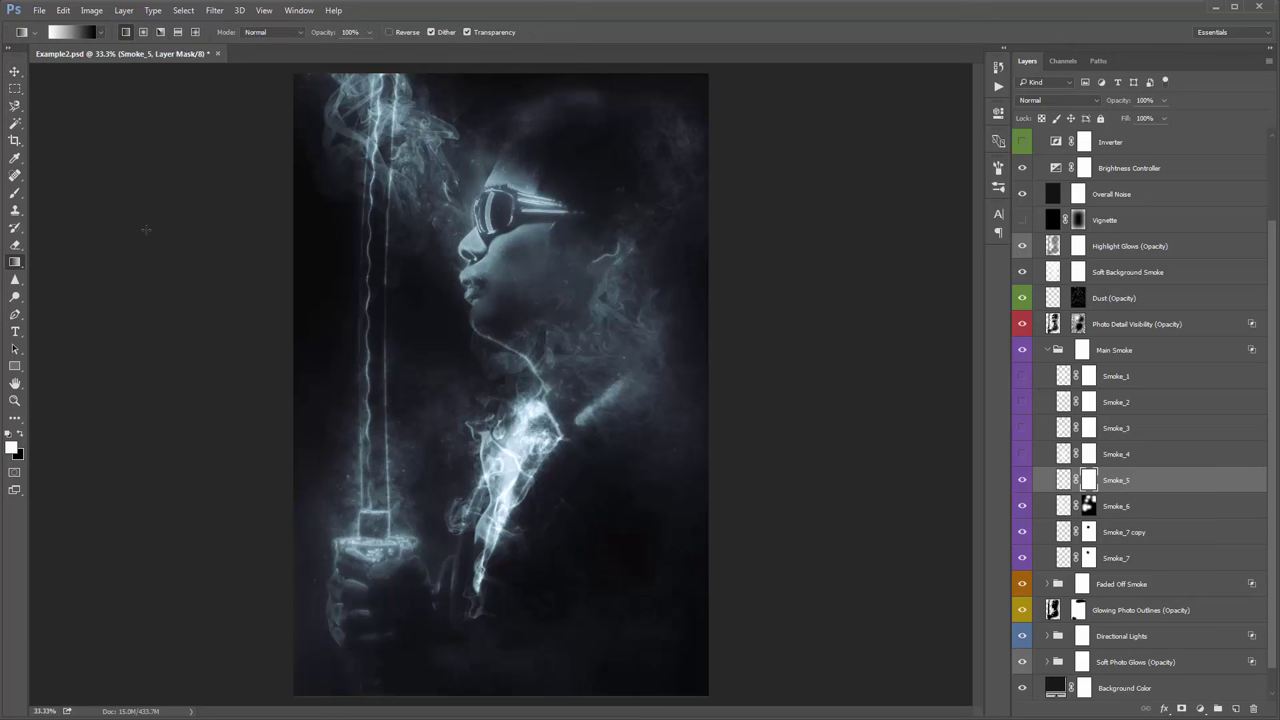
pyautogui.press('x')
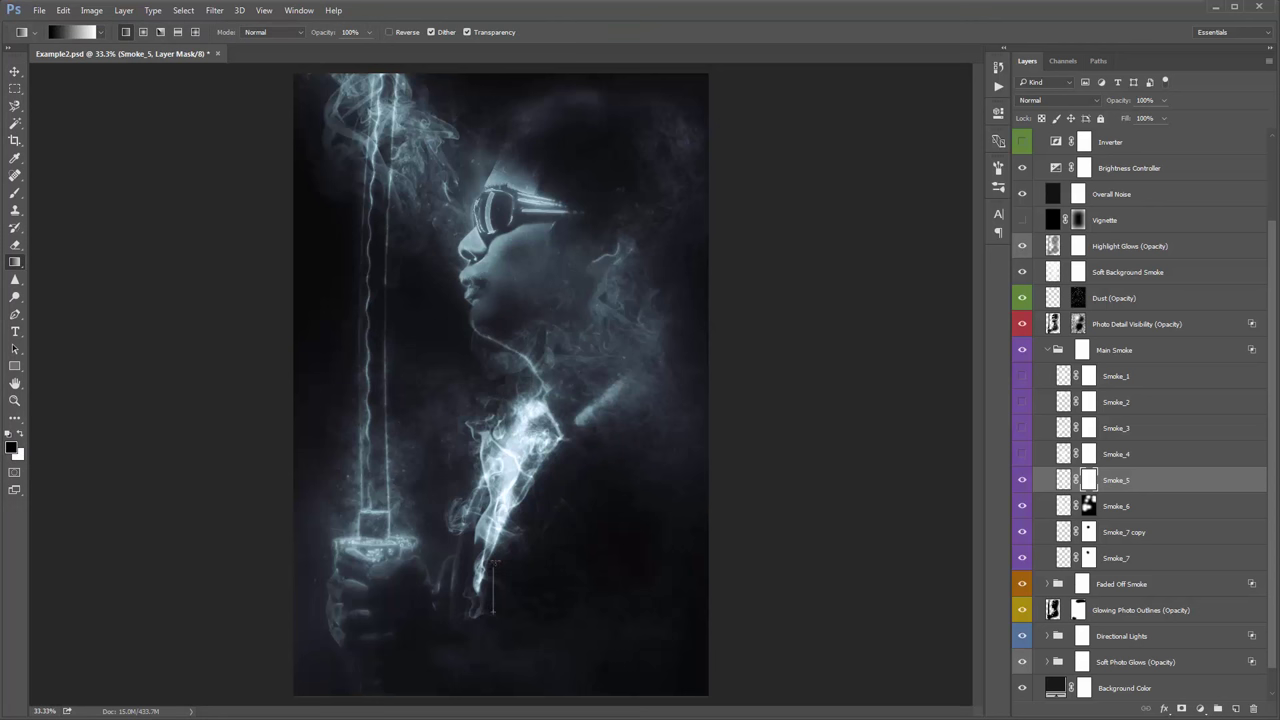
pyautogui.moveTo(500, 503); pyautogui.dragTo(500, 503)
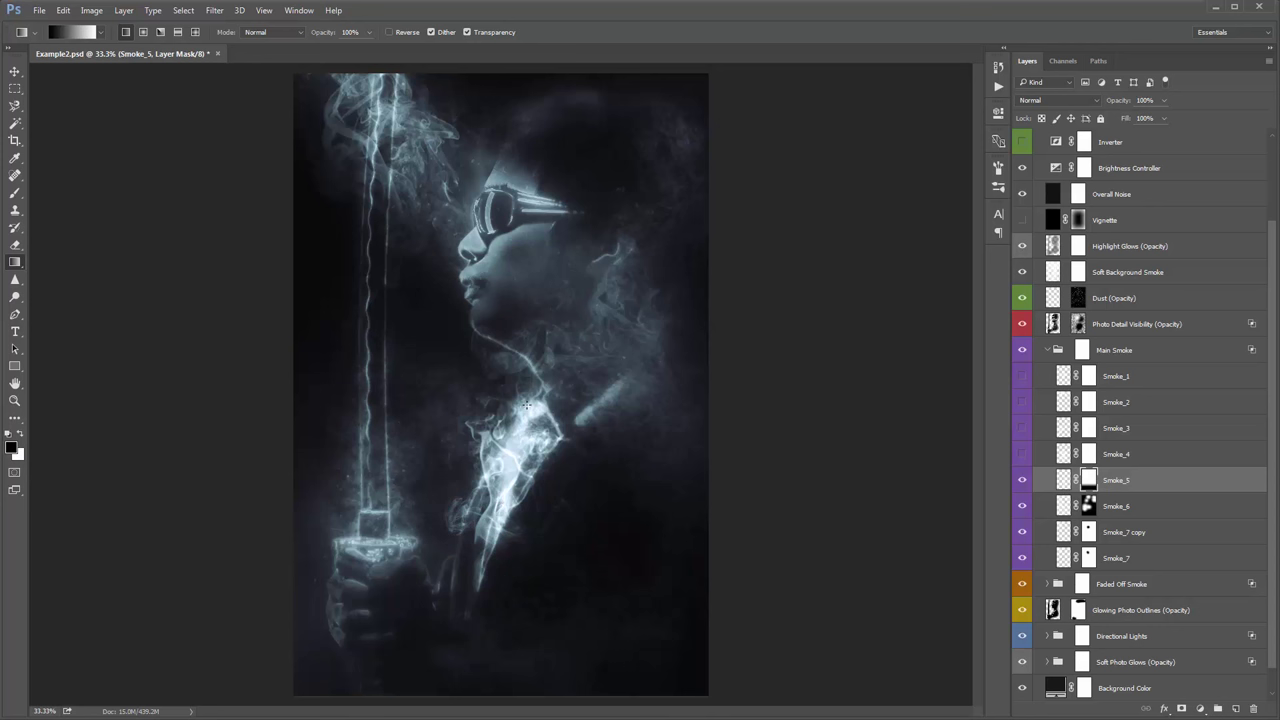
pyautogui.press('v')
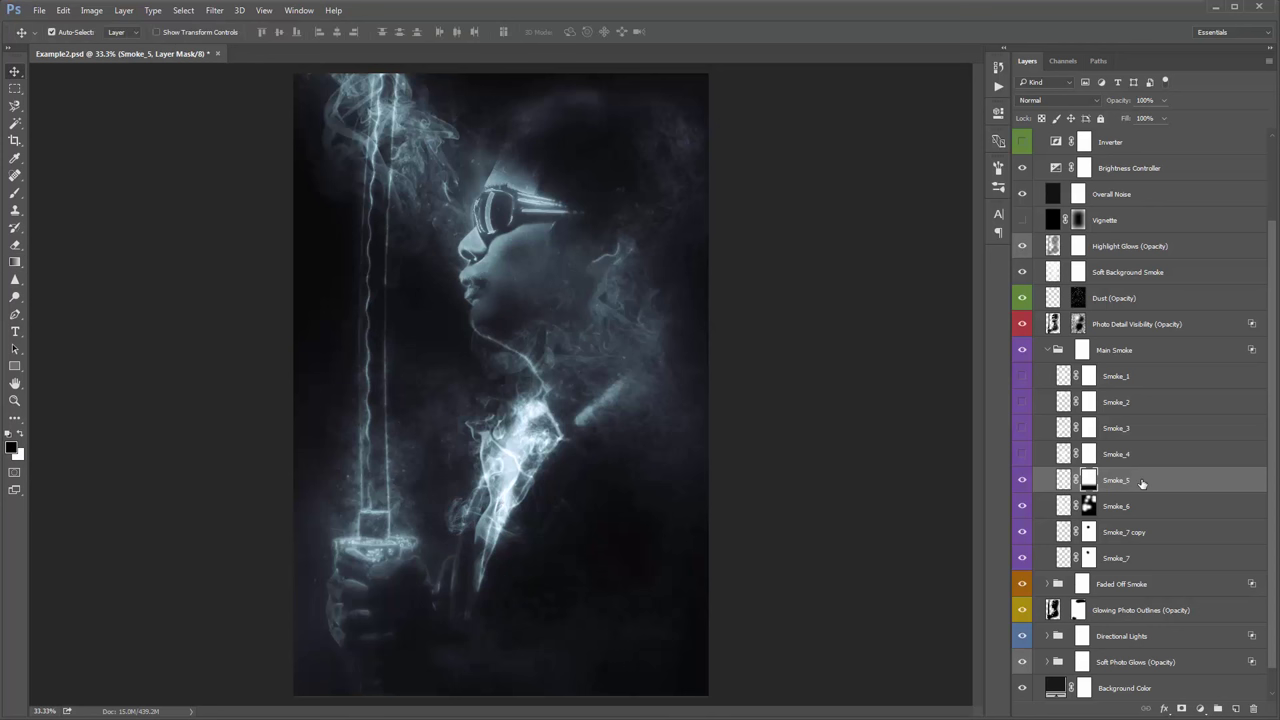
# Step: Duplicate Smoke_5, delete the copy's mask, flip it vertically and place it along the sword
pyautogui.hotkey('ctrl', 'j')
pyautogui.moveTo(700, 402); pyautogui.dragTo(573, 381)
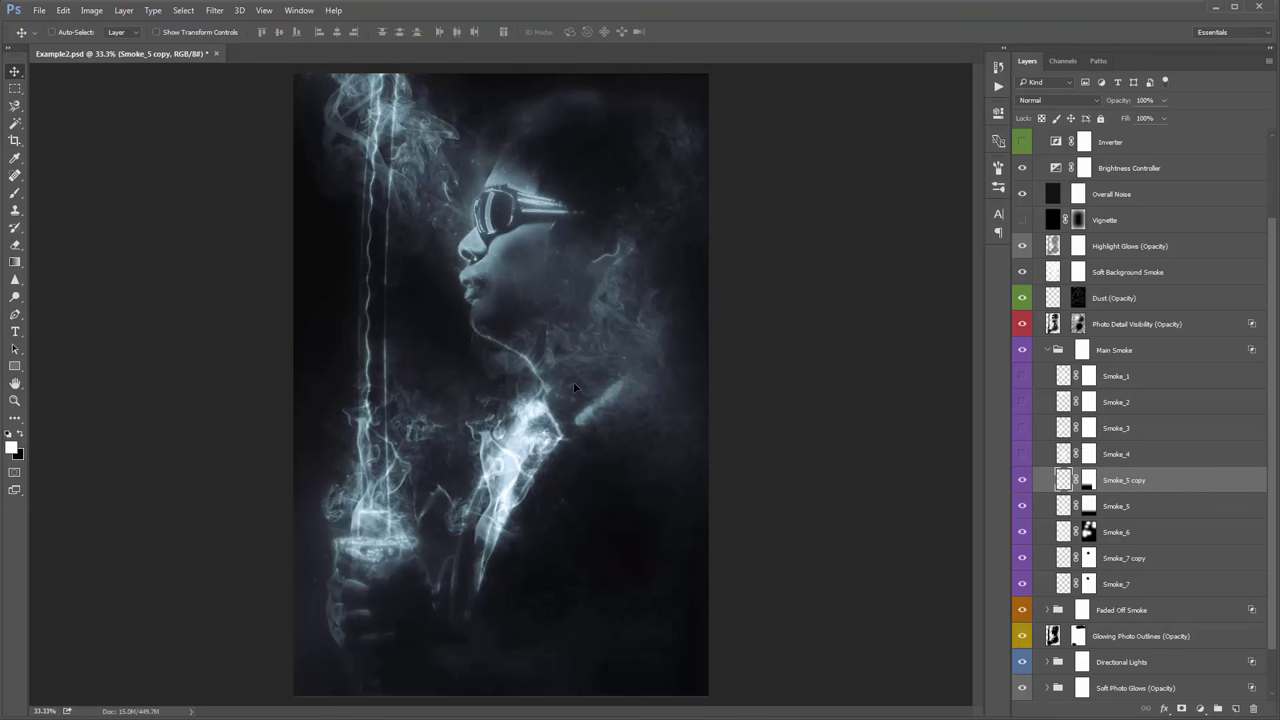
pyautogui.rightClick(1088, 480)
pyautogui.click(1169, 514)
pyautogui.moveTo(814, 366); pyautogui.dragTo(811, 340)
pyautogui.hotkey('alt', 'e')
pyautogui.press('a')
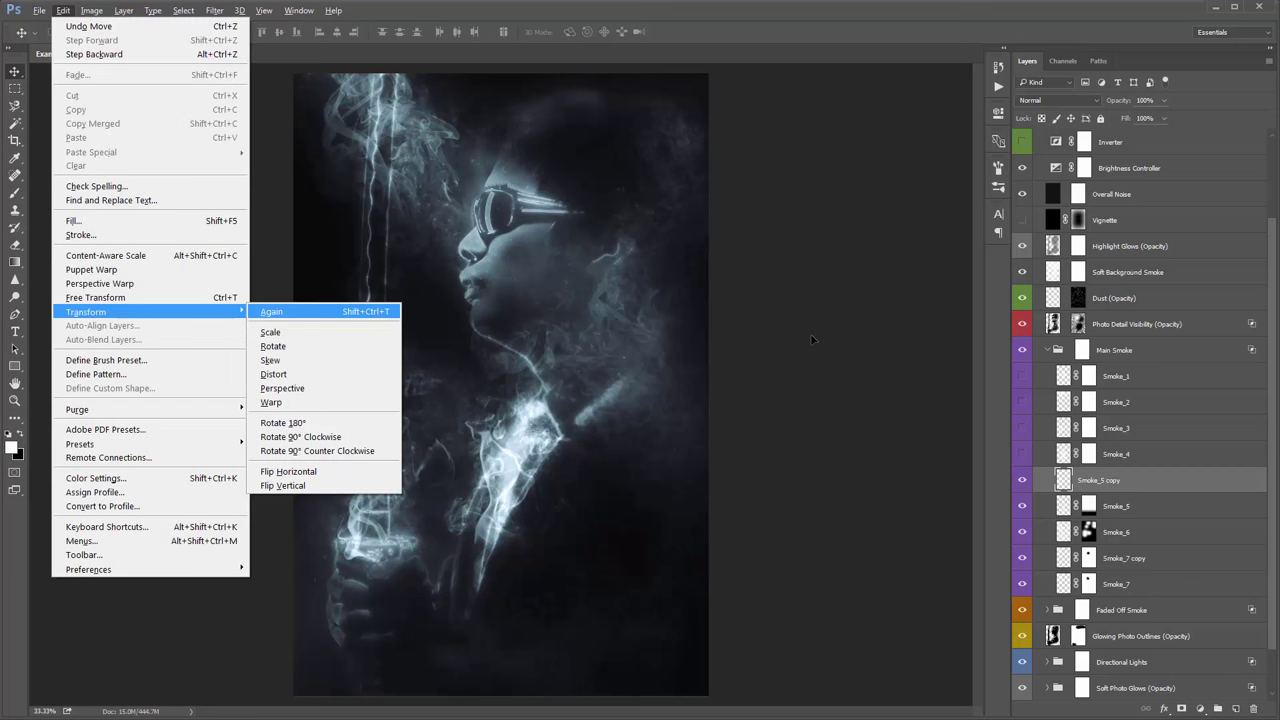
pyautogui.press('Up')
pyautogui.press('Return')
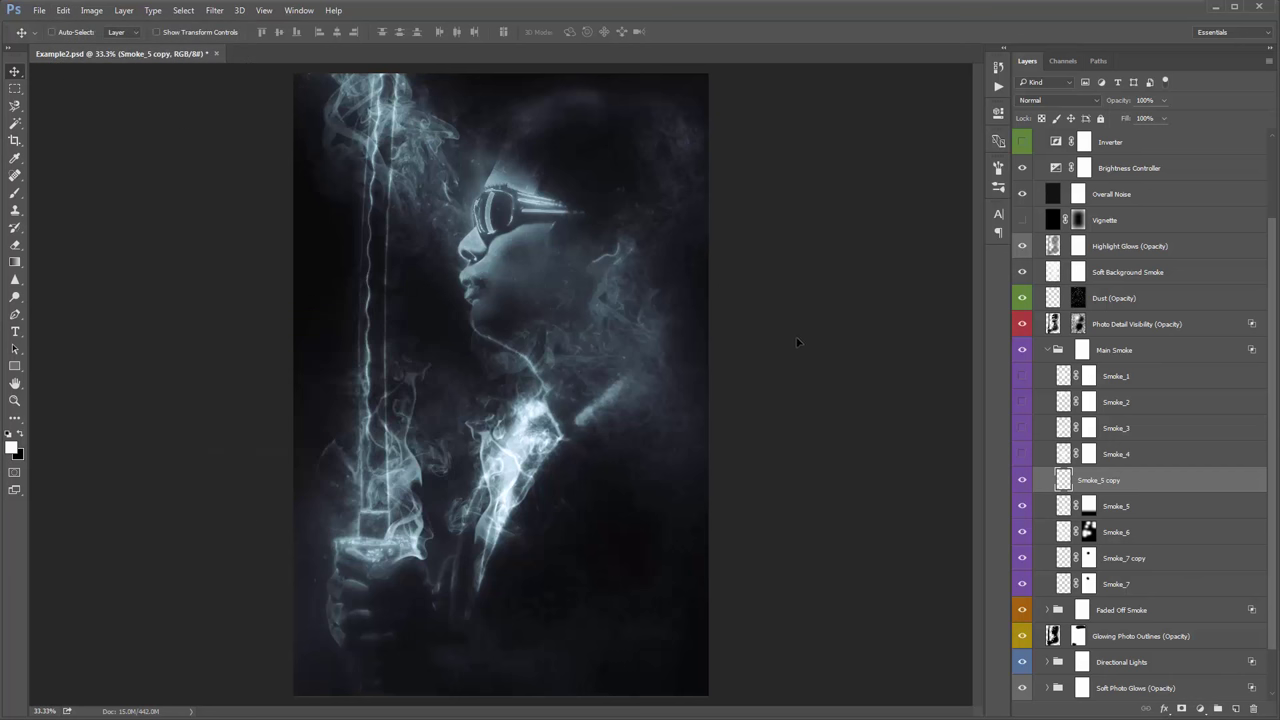
pyautogui.moveTo(797, 342); pyautogui.dragTo(783, 338)
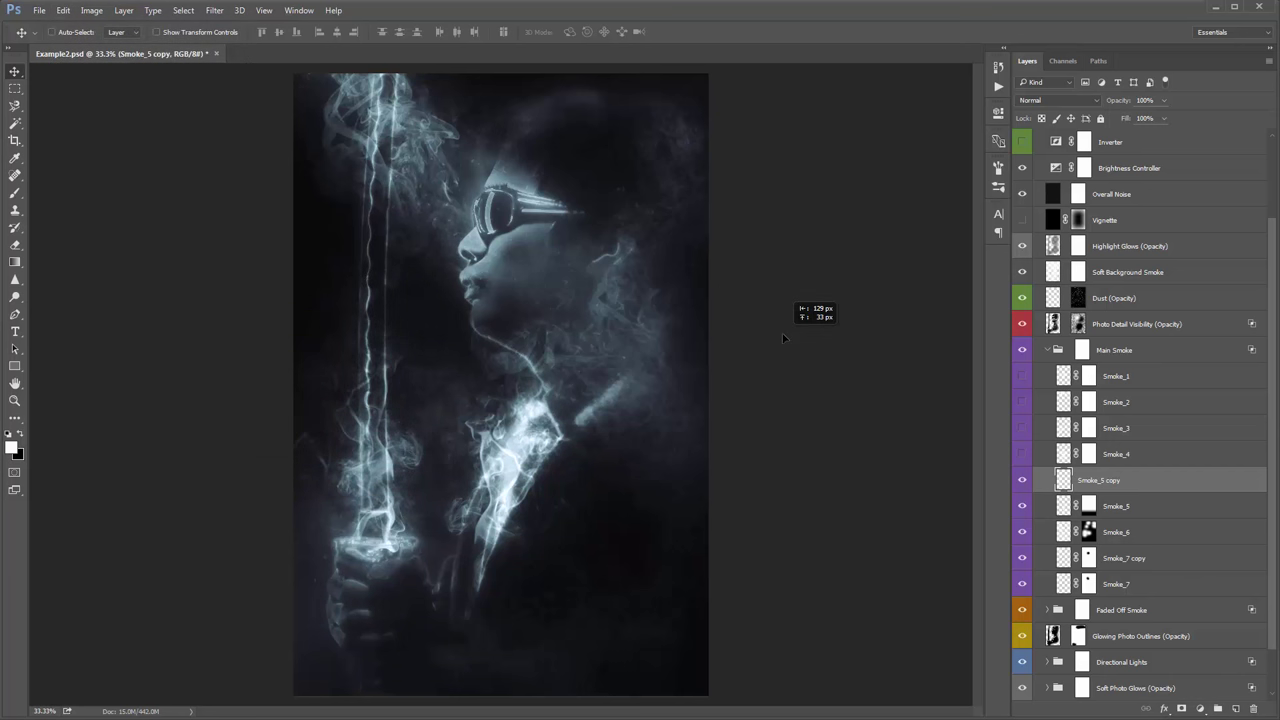
# Step: Add a new mask to the Smoke_5 copy and duplicate it again at 77% opacity
pyautogui.click(1181, 708)
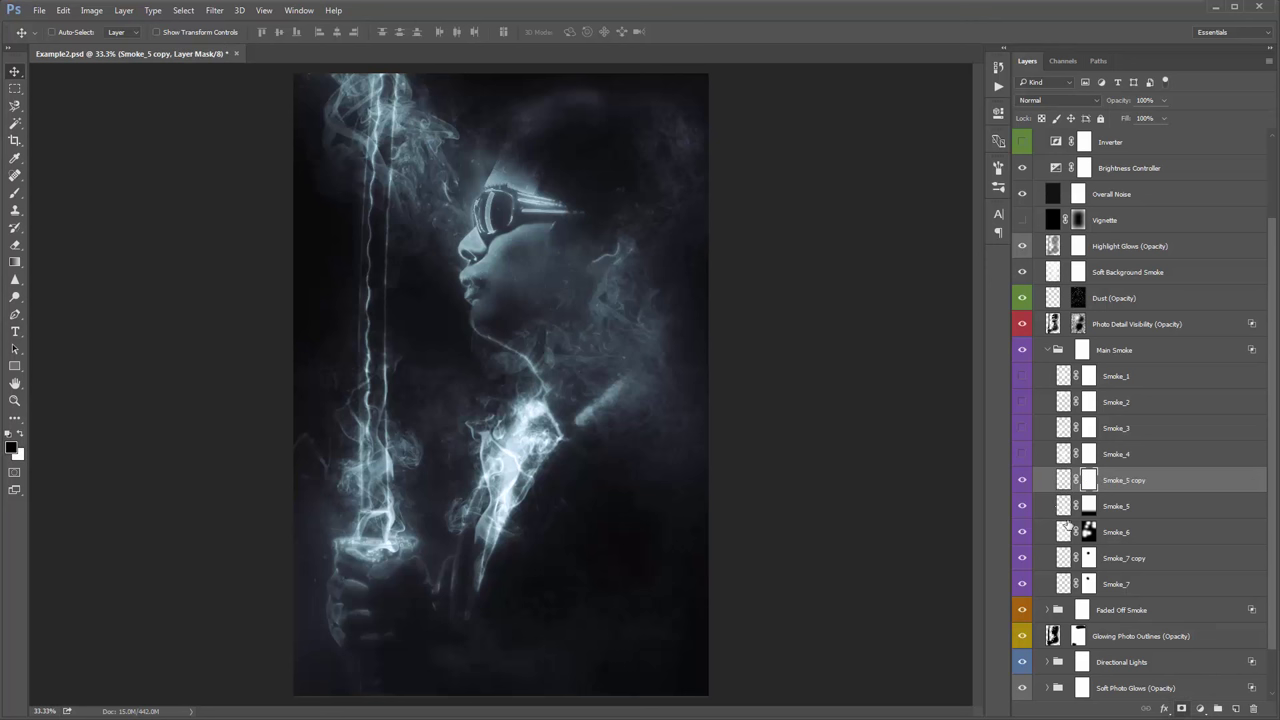
pyautogui.press('b')
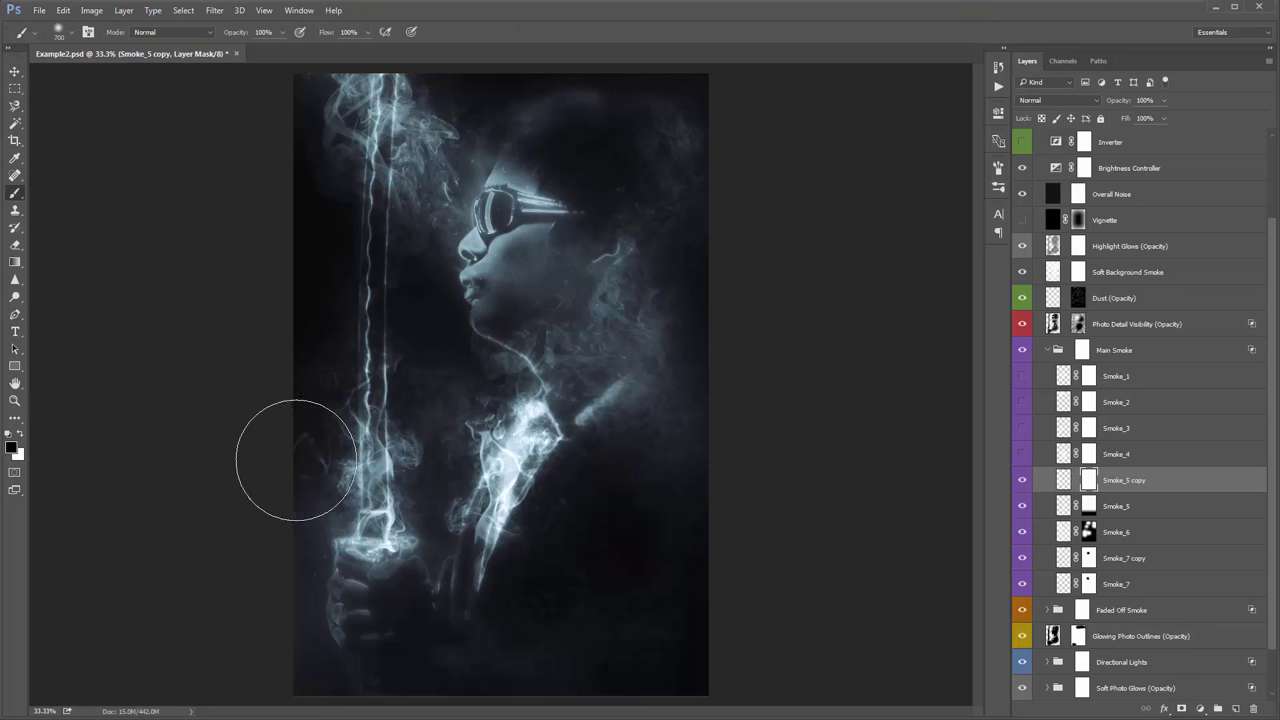
pyautogui.press('[')
pyautogui.press('[')
pyautogui.press('[')
pyautogui.hotkey('ctrl', 'j')
pyautogui.press('v')
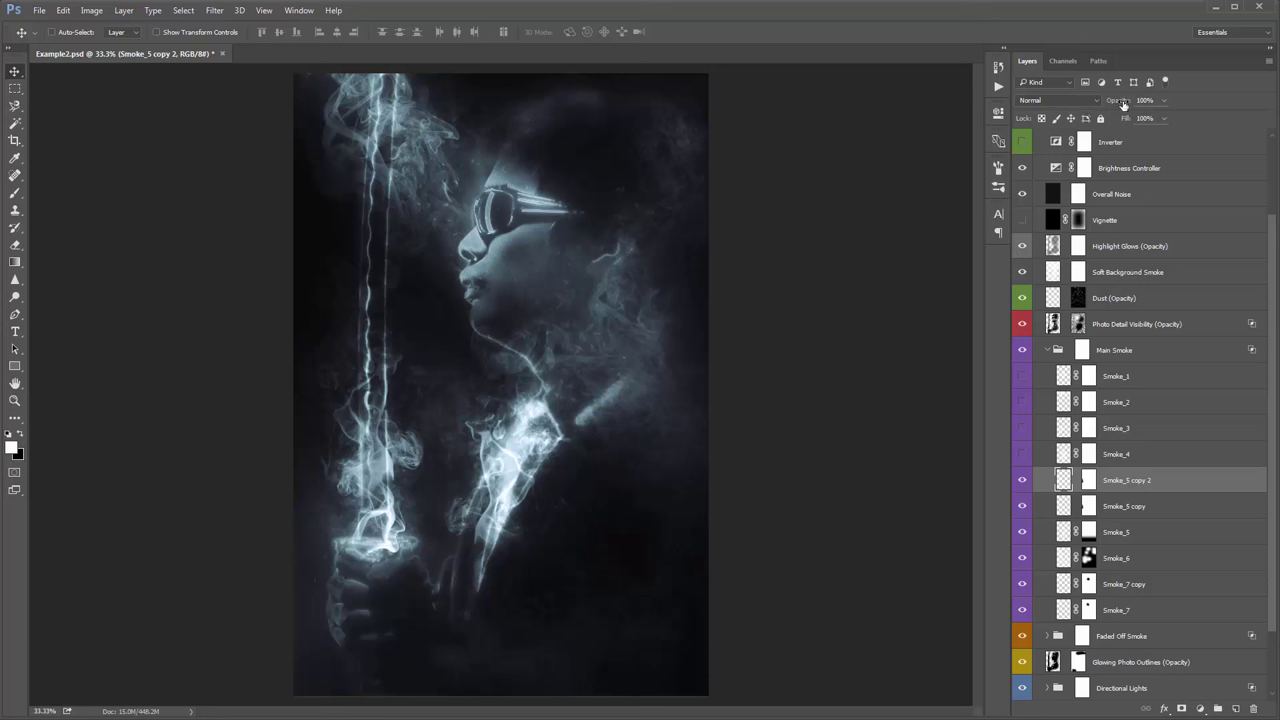
pyautogui.moveTo(1123, 104); pyautogui.dragTo(1108, 102)
pyautogui.press('Return')
# Step: Show Smoke_4, move it into place, and invert its mask so smoke shows only around the shoulder
pyautogui.click(1022, 457)
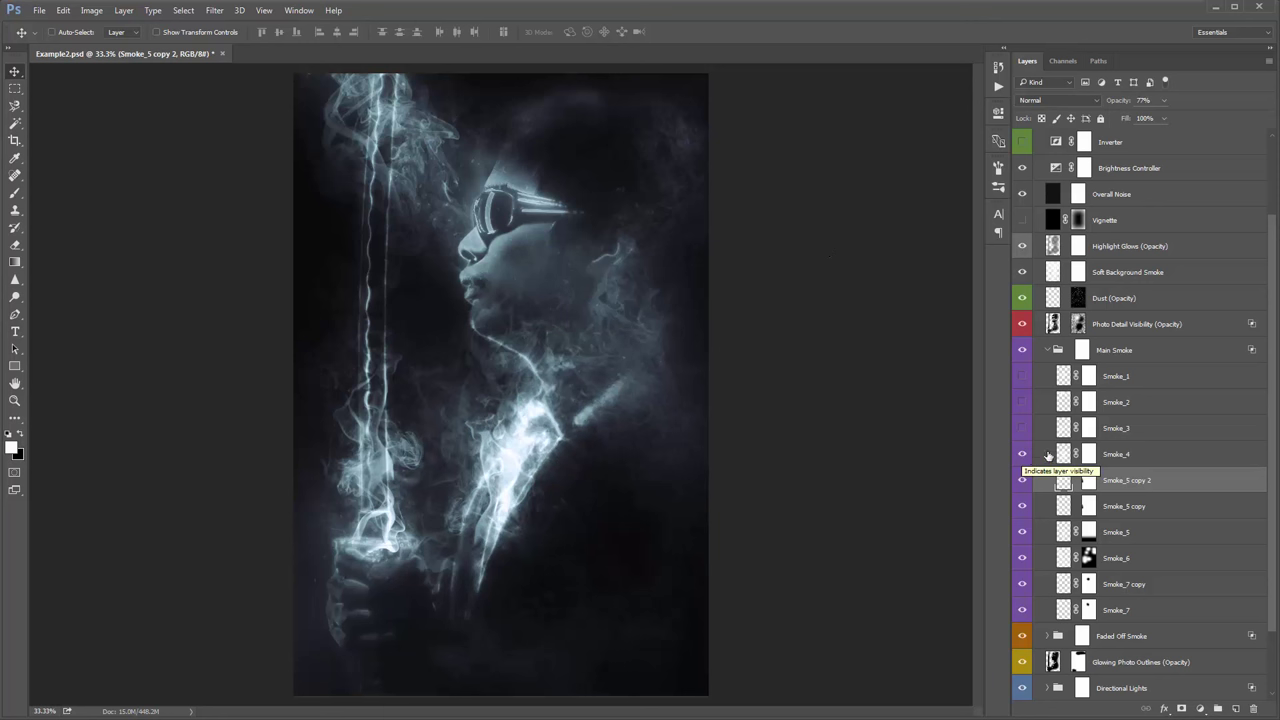
pyautogui.click(1058, 458)
pyautogui.moveTo(625, 231); pyautogui.dragTo(545, 437)
pyautogui.moveTo(401, 392); pyautogui.dragTo(440, 575)
pyautogui.moveTo(541, 357); pyautogui.dragTo(625, 376)
pyautogui.click(1088, 456)
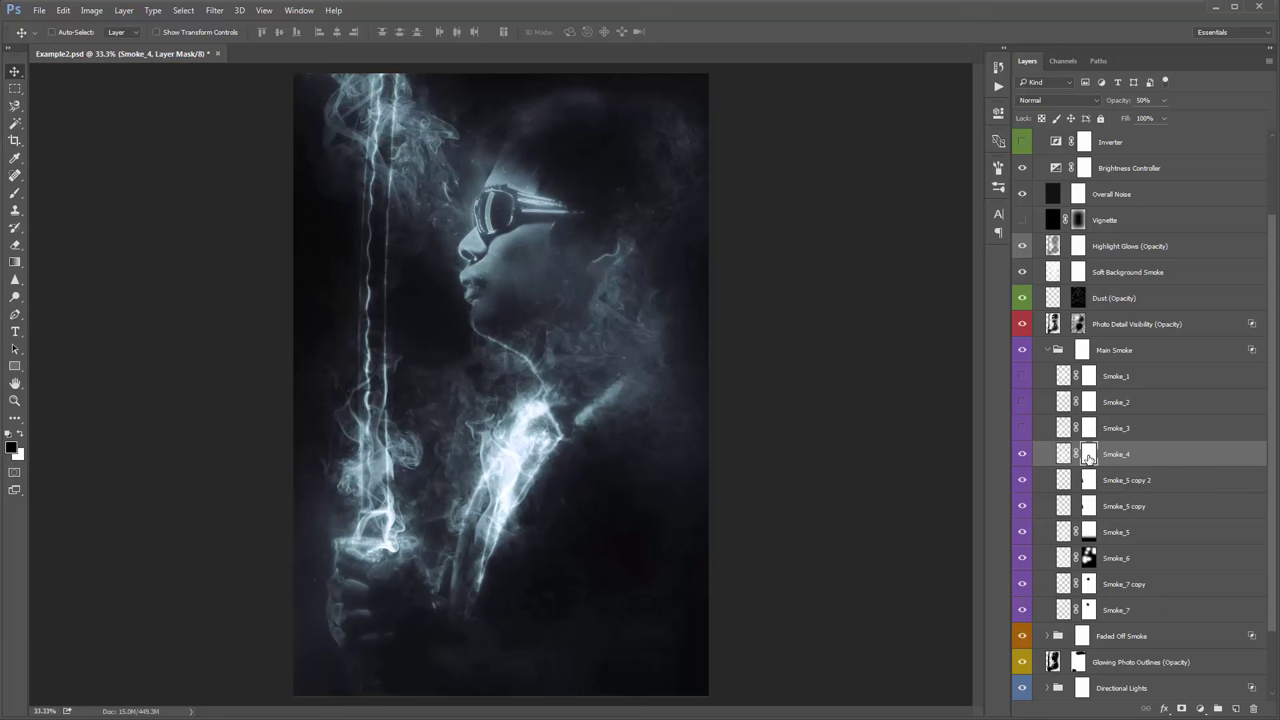
pyautogui.hotkey('ctrl', 'i')
pyautogui.press('b')
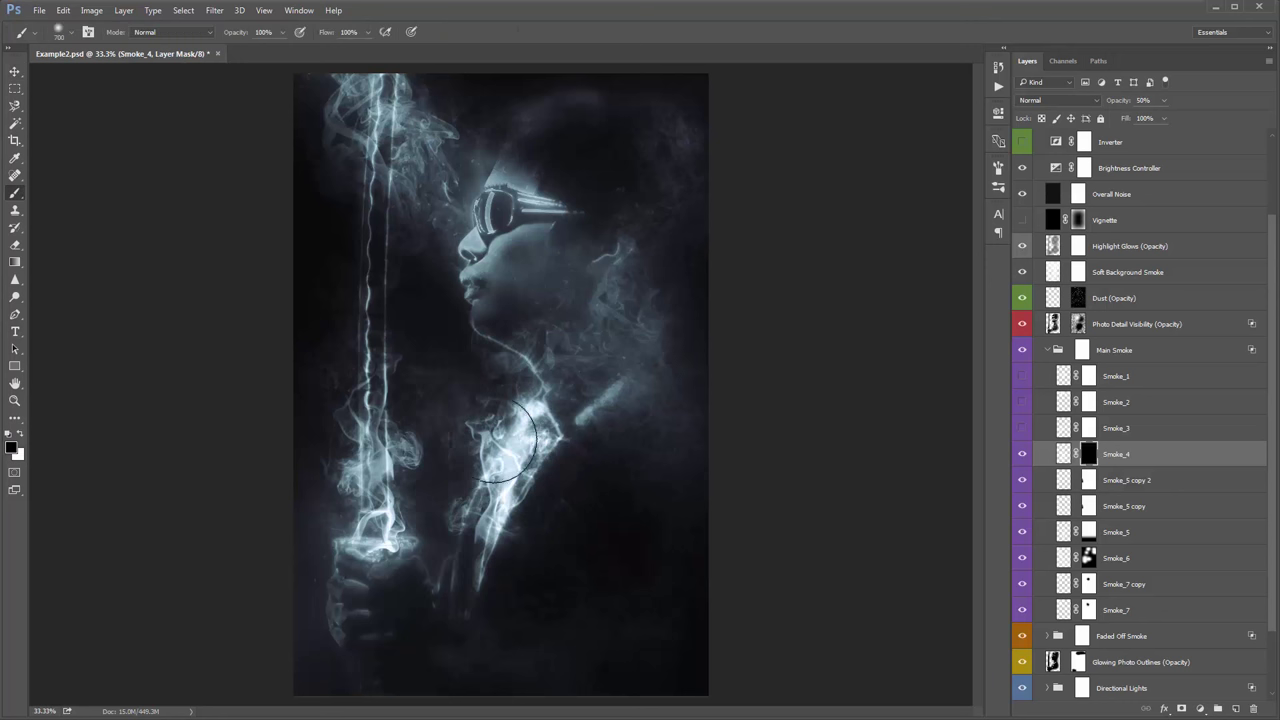
pyautogui.moveTo(496, 443)
pyautogui.mouseDown()
pyautogui.moveTo(456, 441)
pyautogui.moveTo(460, 521)
pyautogui.moveTo(446, 409)
pyautogui.mouseUp()
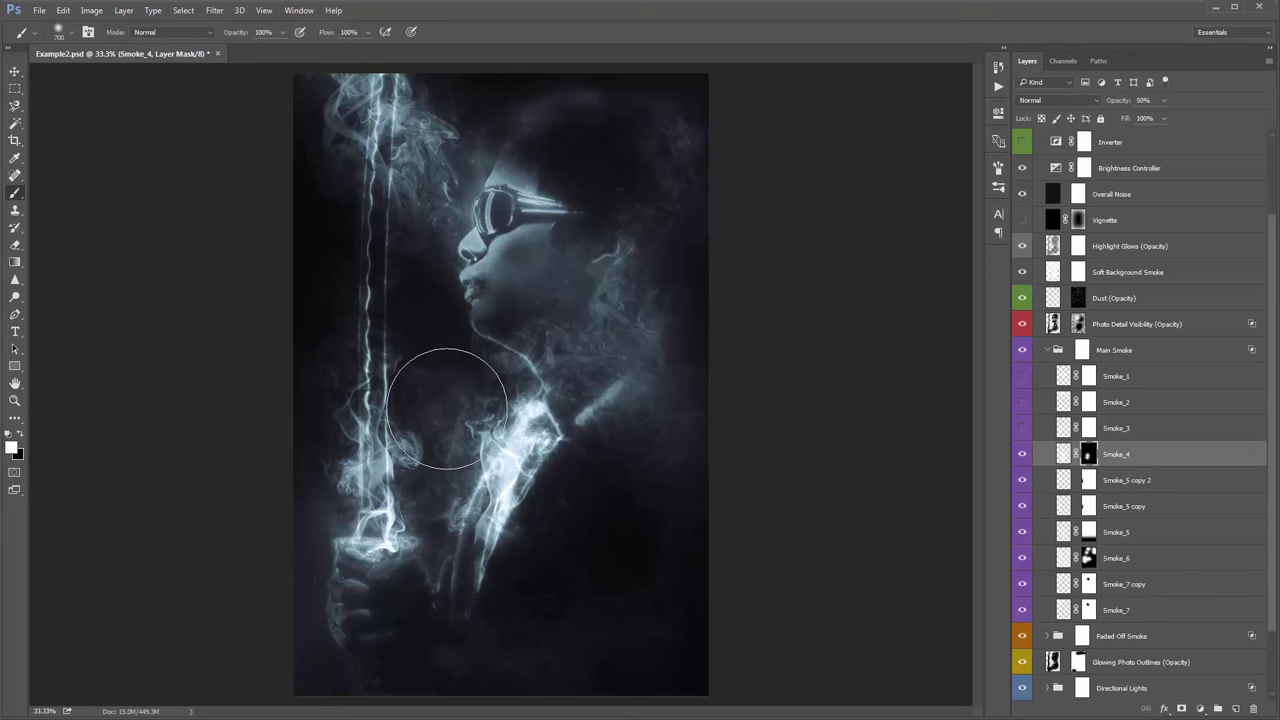
pyautogui.press('v')
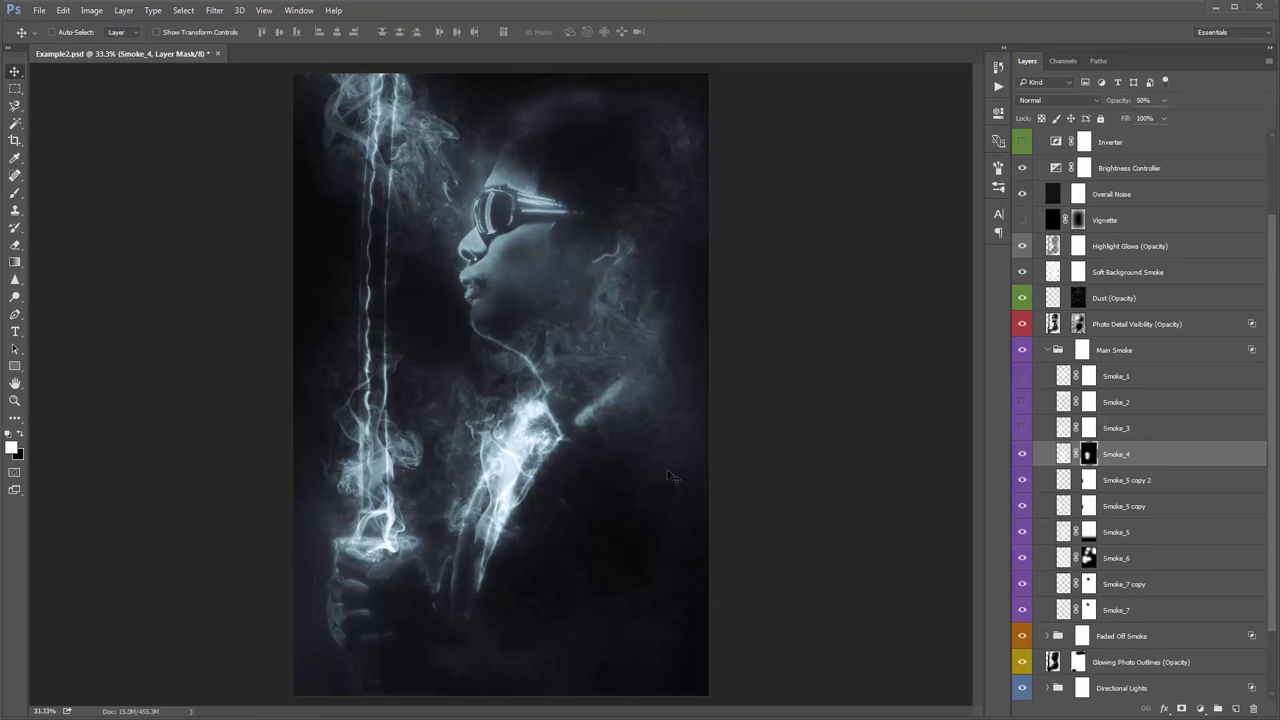
# Step: Show Smoke_3, flip it horizontally and place it beside the head
pyautogui.click(1022, 428)
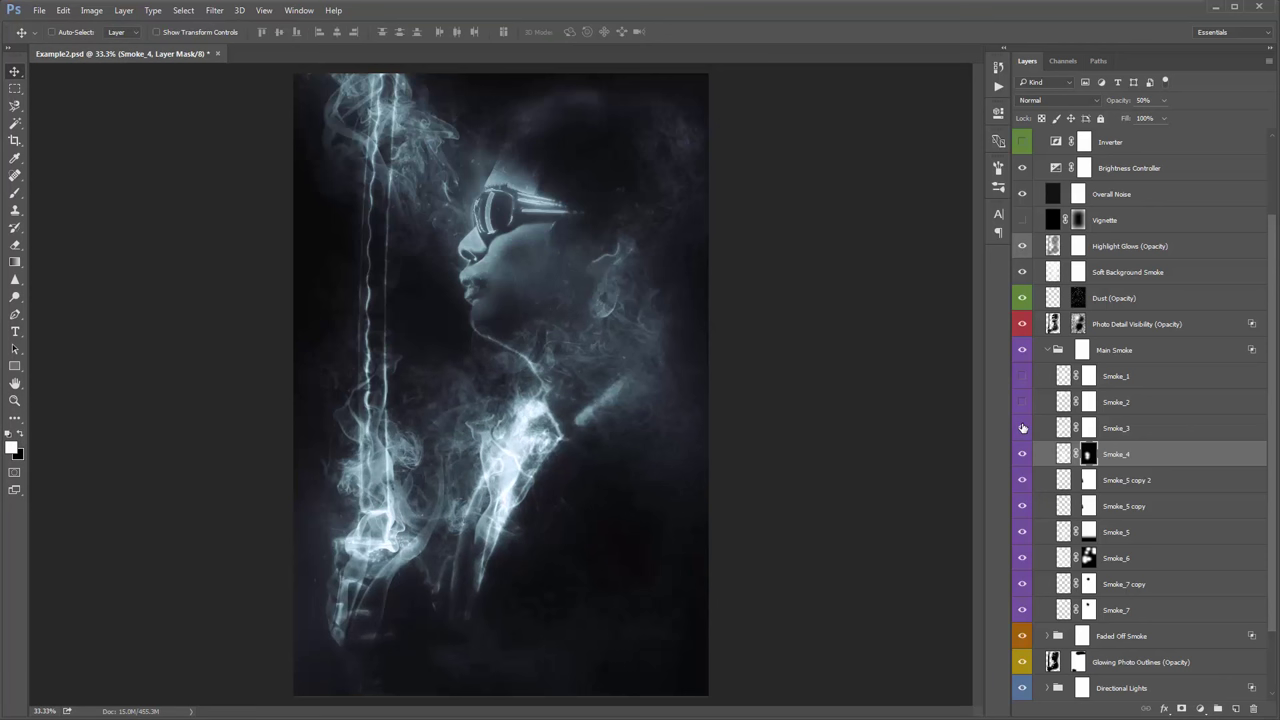
pyautogui.click(1063, 428)
pyautogui.moveTo(600, 490); pyautogui.dragTo(578, 455)
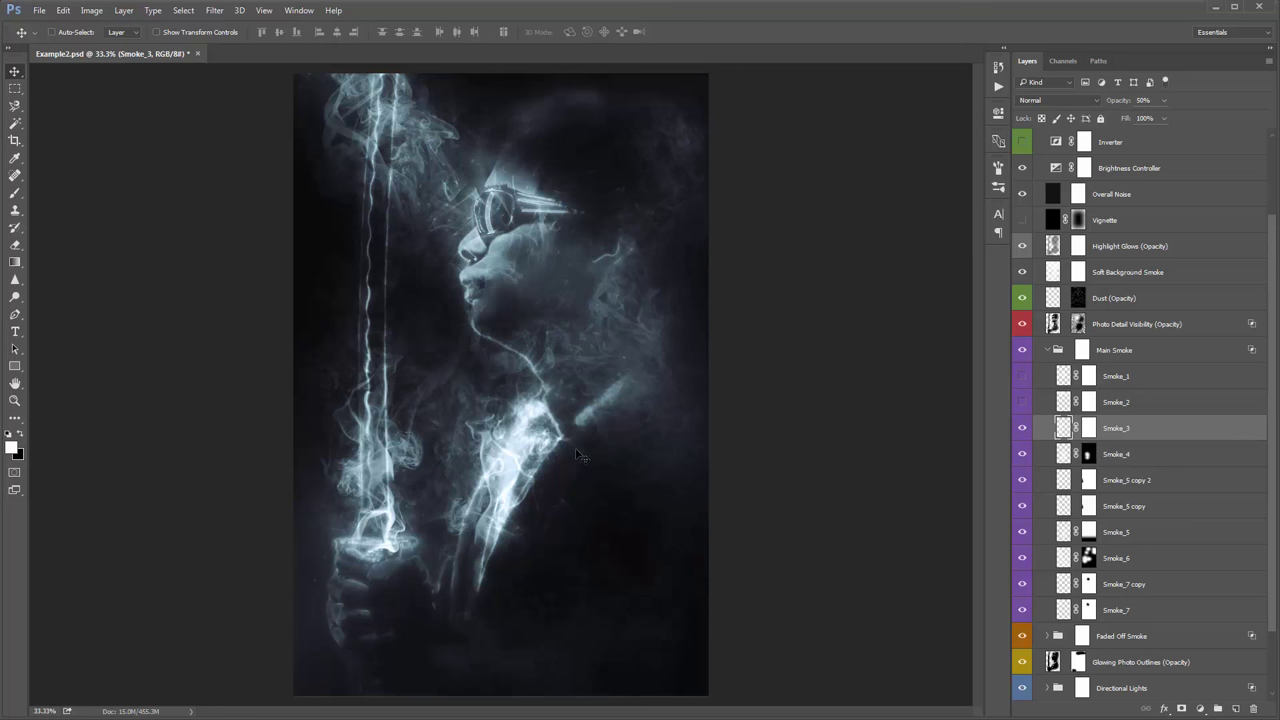
pyautogui.click(63, 10)
pyautogui.click(280, 474)
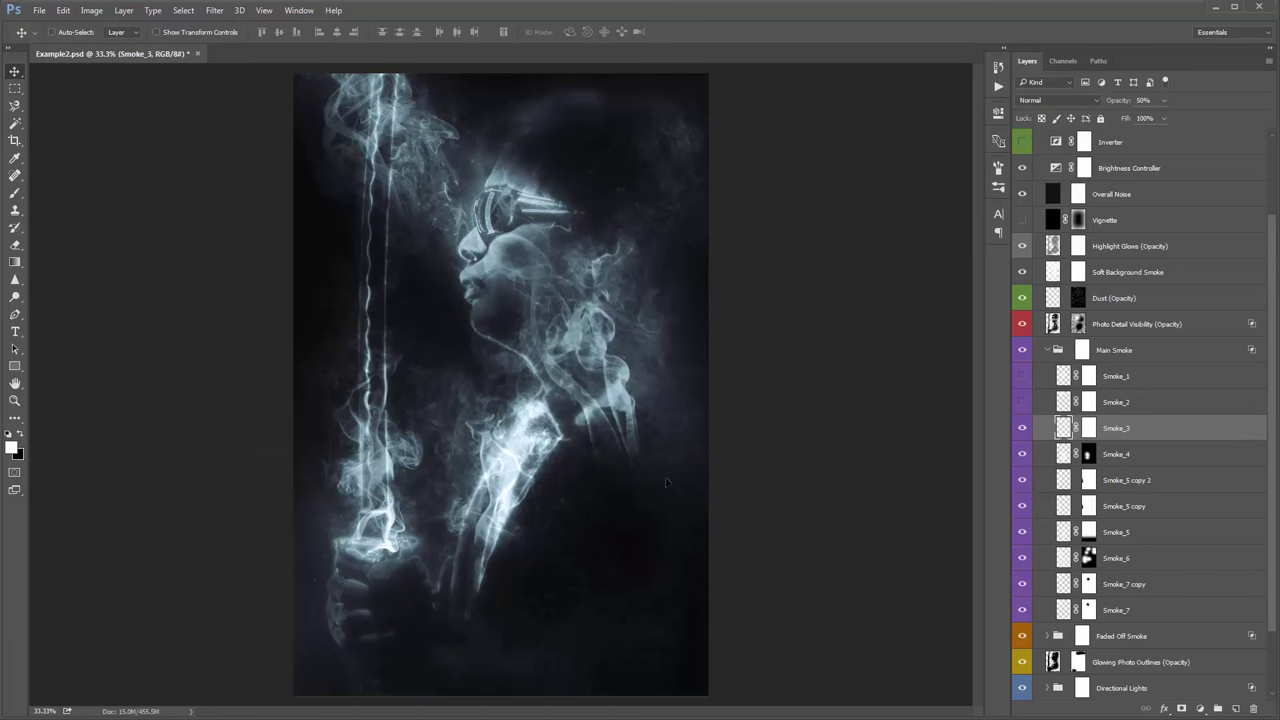
pyautogui.moveTo(668, 483); pyautogui.dragTo(507, 612)
pyautogui.moveTo(518, 565); pyautogui.dragTo(673, 565)
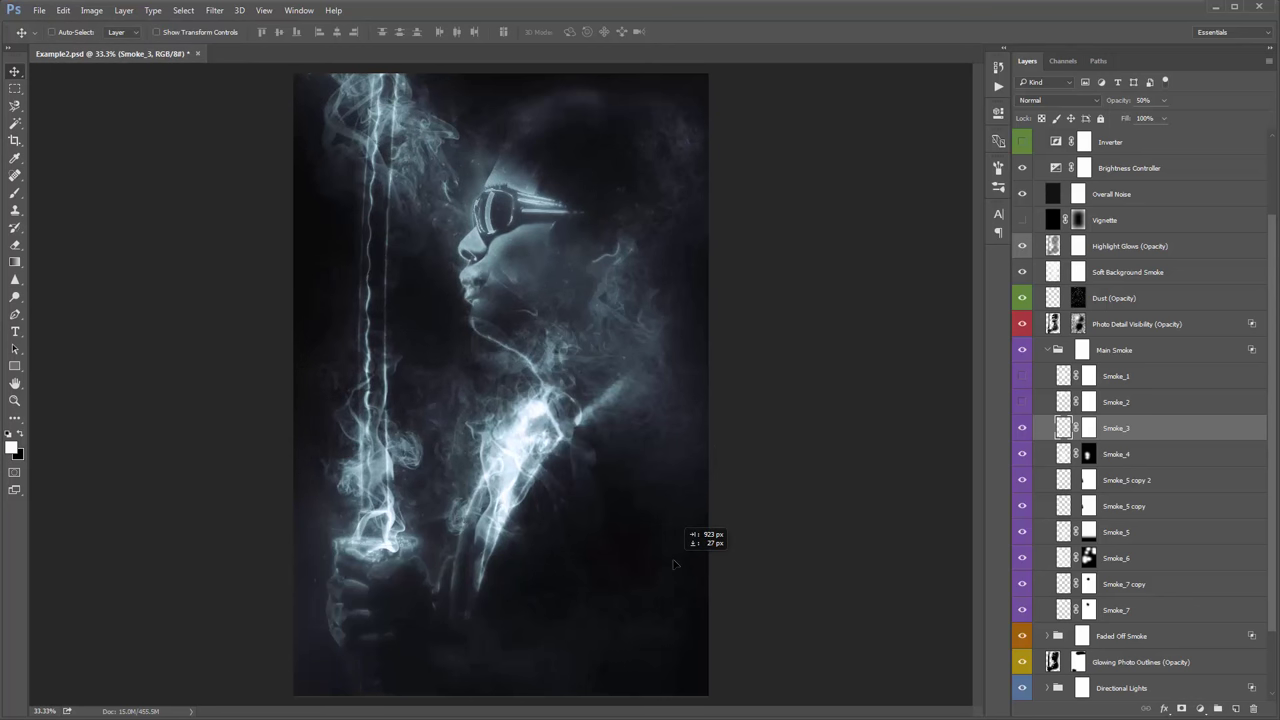
pyautogui.click(63, 10)
pyautogui.moveTo(110, 302)
pyautogui.click(300, 474)
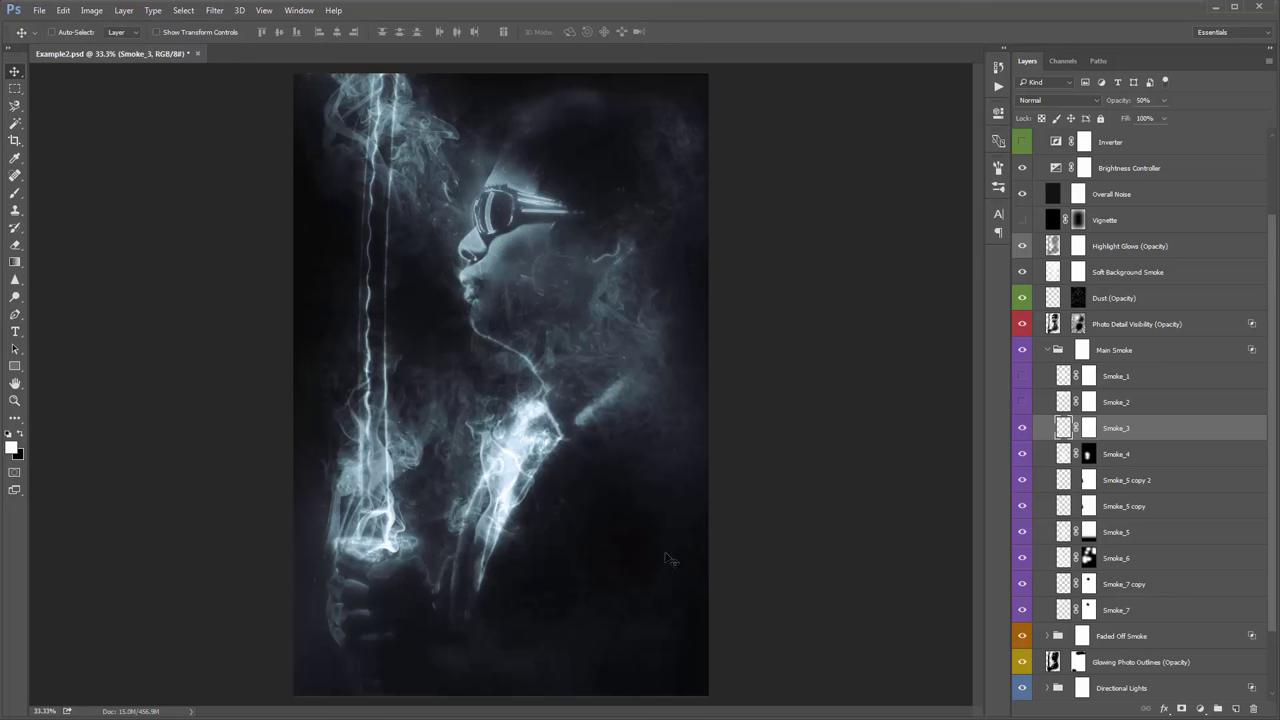
pyautogui.moveTo(490, 525); pyautogui.dragTo(670, 503)
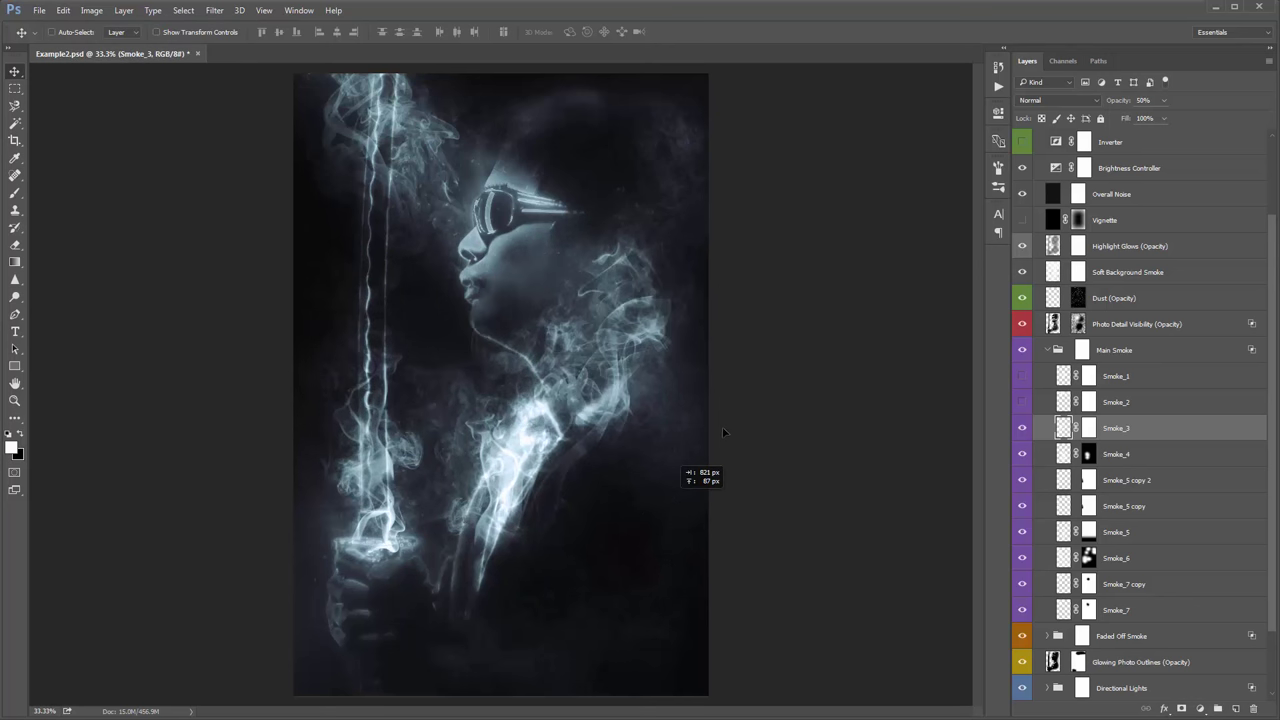
pyautogui.moveTo(723, 432); pyautogui.dragTo(647, 488)
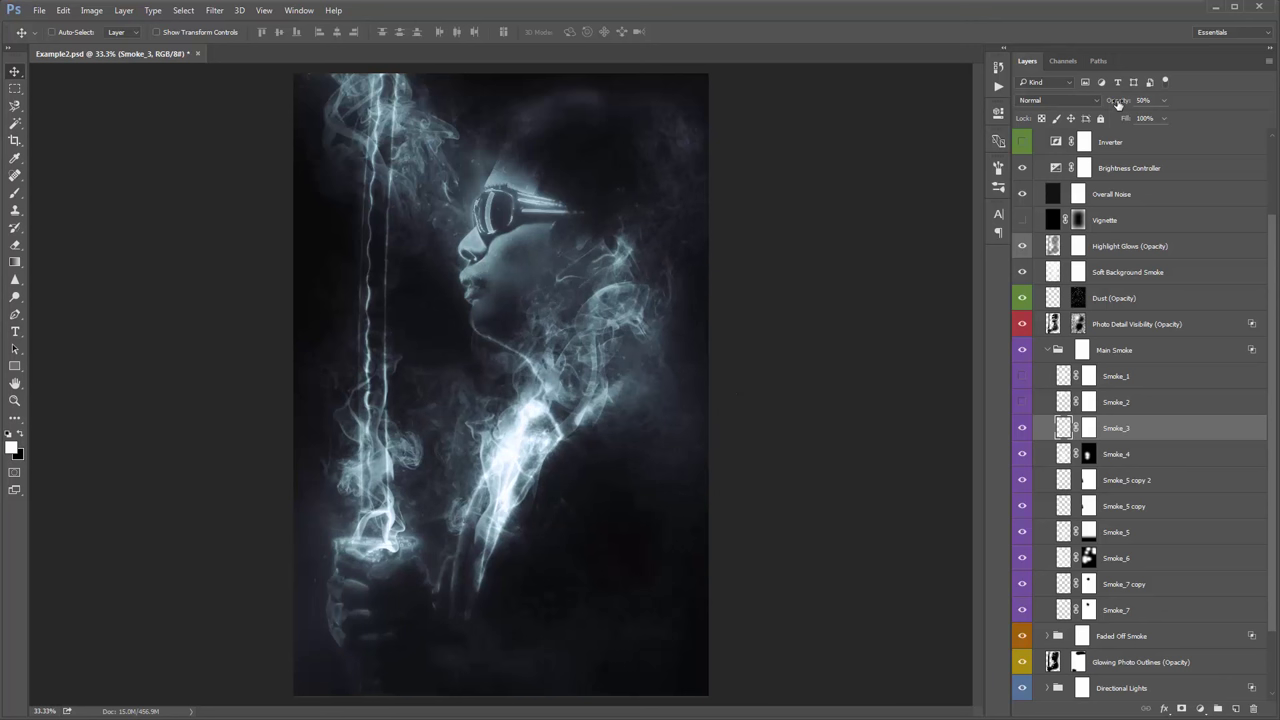
# Step: Mask out Smoke_3 over the chest with black and set its opacity to 42%
pyautogui.click(1088, 428)
pyautogui.press('b')
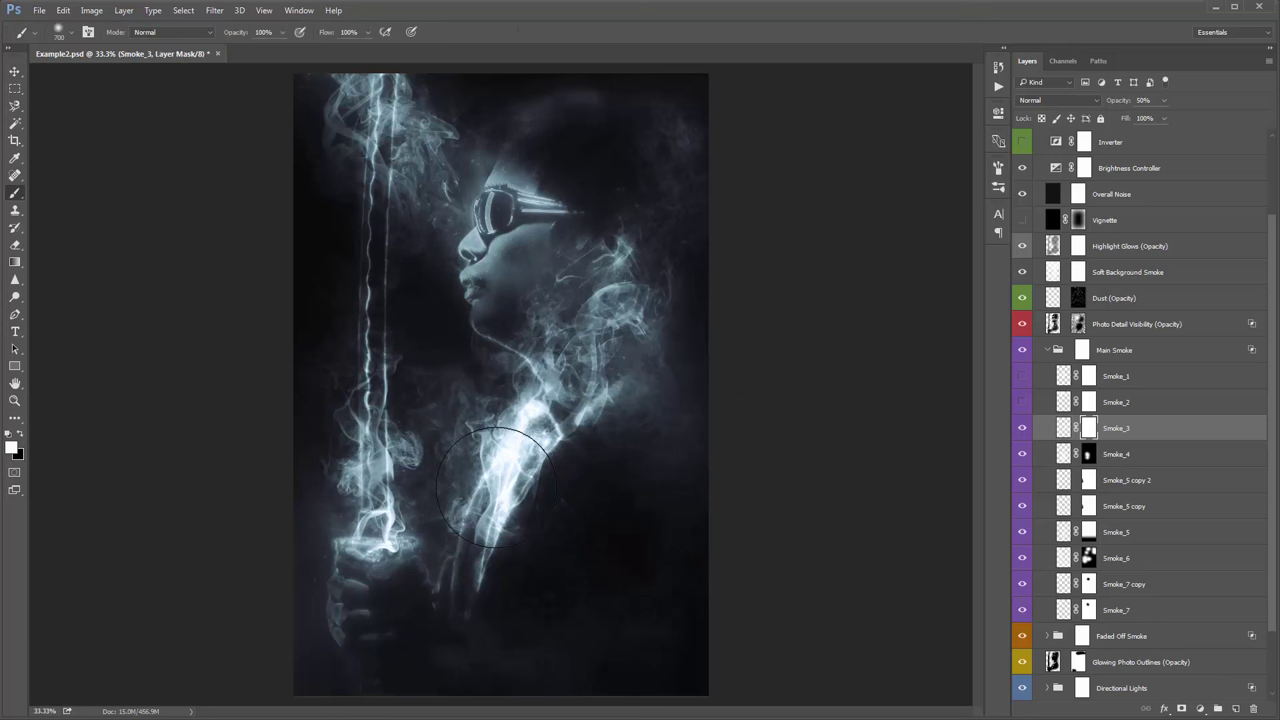
pyautogui.press('x')
pyautogui.moveTo(496, 487)
pyautogui.mouseDown()
pyautogui.moveTo(516, 456)
pyautogui.moveTo(491, 513)
pyautogui.mouseUp()
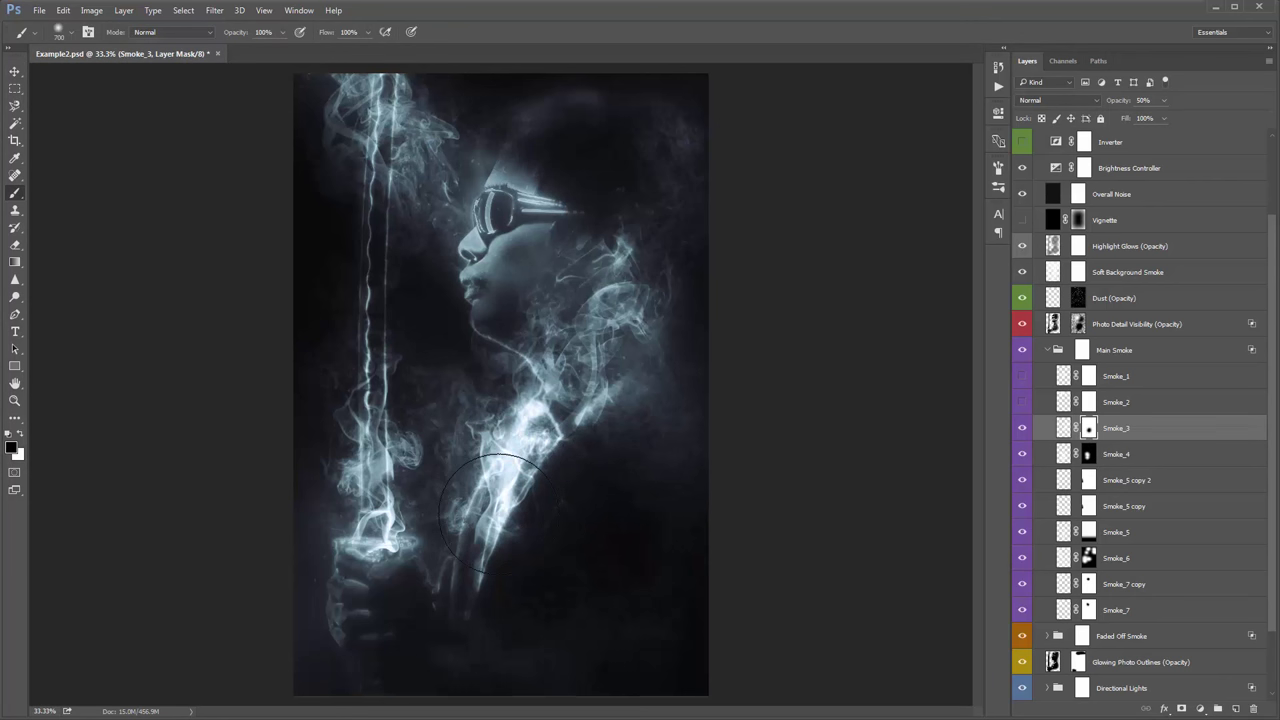
pyautogui.press('v')
pyautogui.moveTo(1128, 102); pyautogui.dragTo(1120, 106)
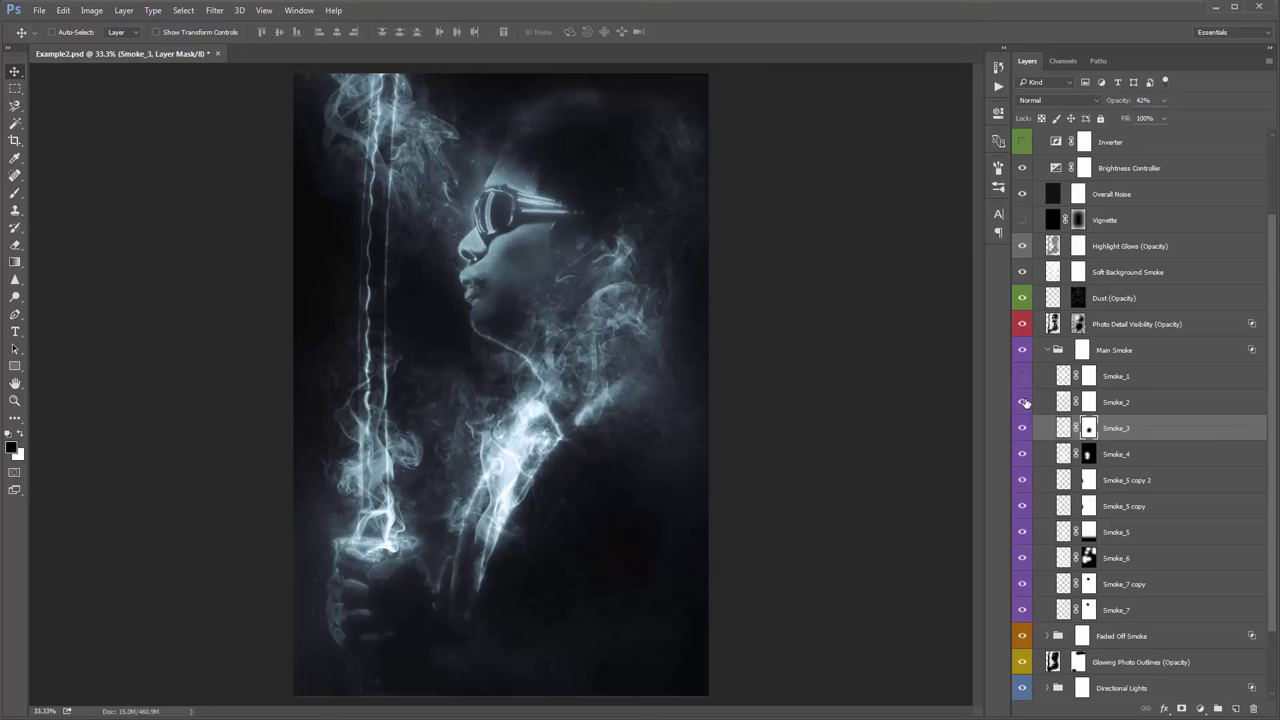
# Step: Shift the Smoke_2 smoke upward so it clears the sunglasses
pyautogui.click(1063, 402)
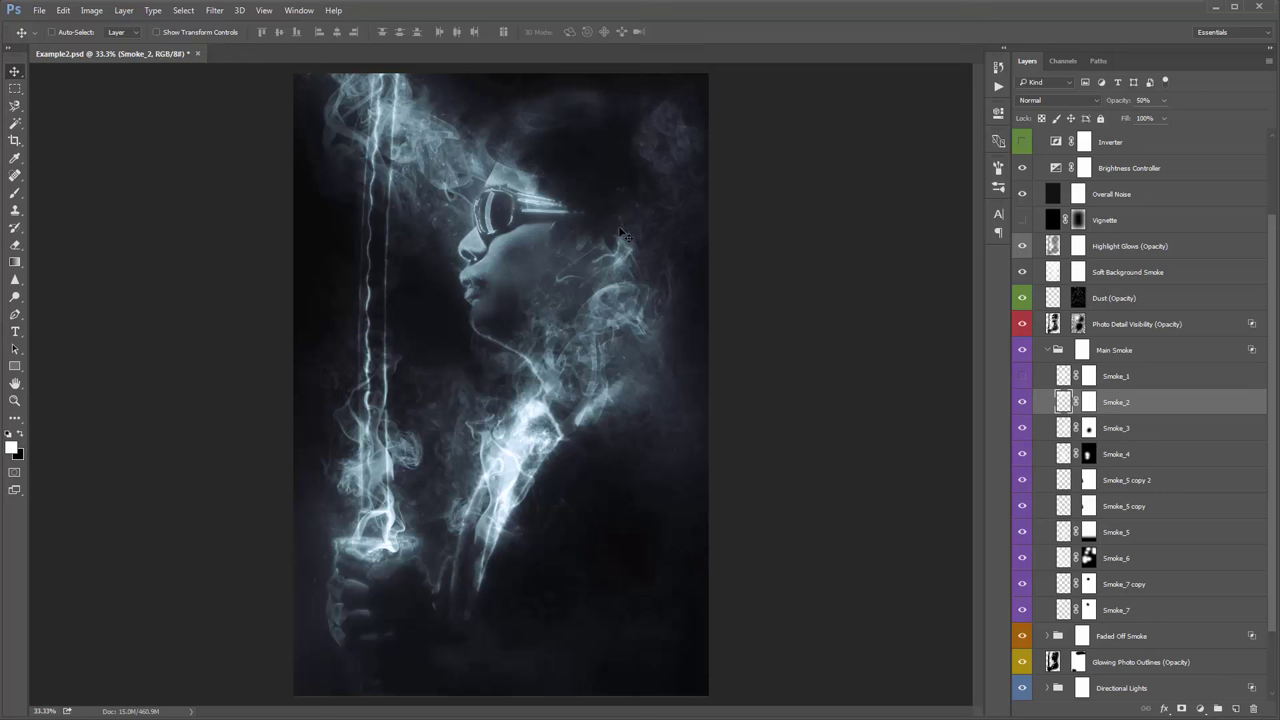
pyautogui.moveTo(629, 237); pyautogui.dragTo(601, 346)
pyautogui.hotkey('ctrl', 'z')
pyautogui.moveTo(555, 150); pyautogui.dragTo(432, 222)
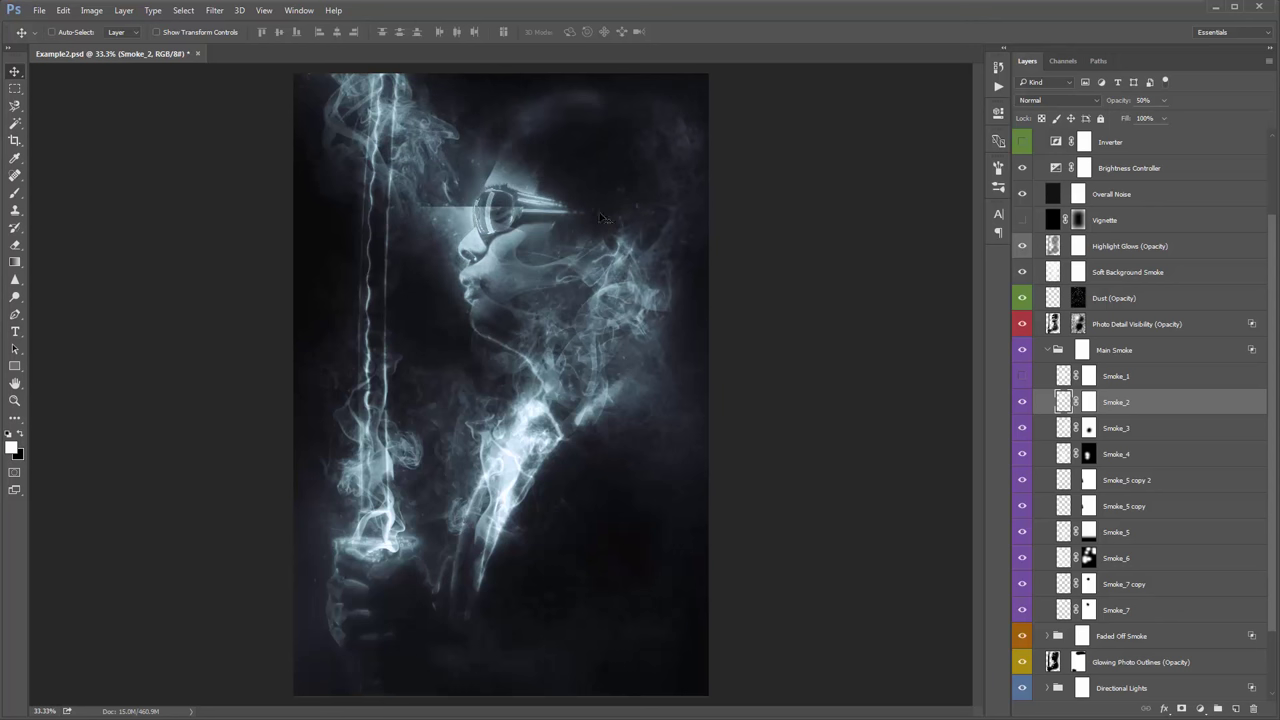
pyautogui.moveTo(508, 200); pyautogui.dragTo(560, 208)
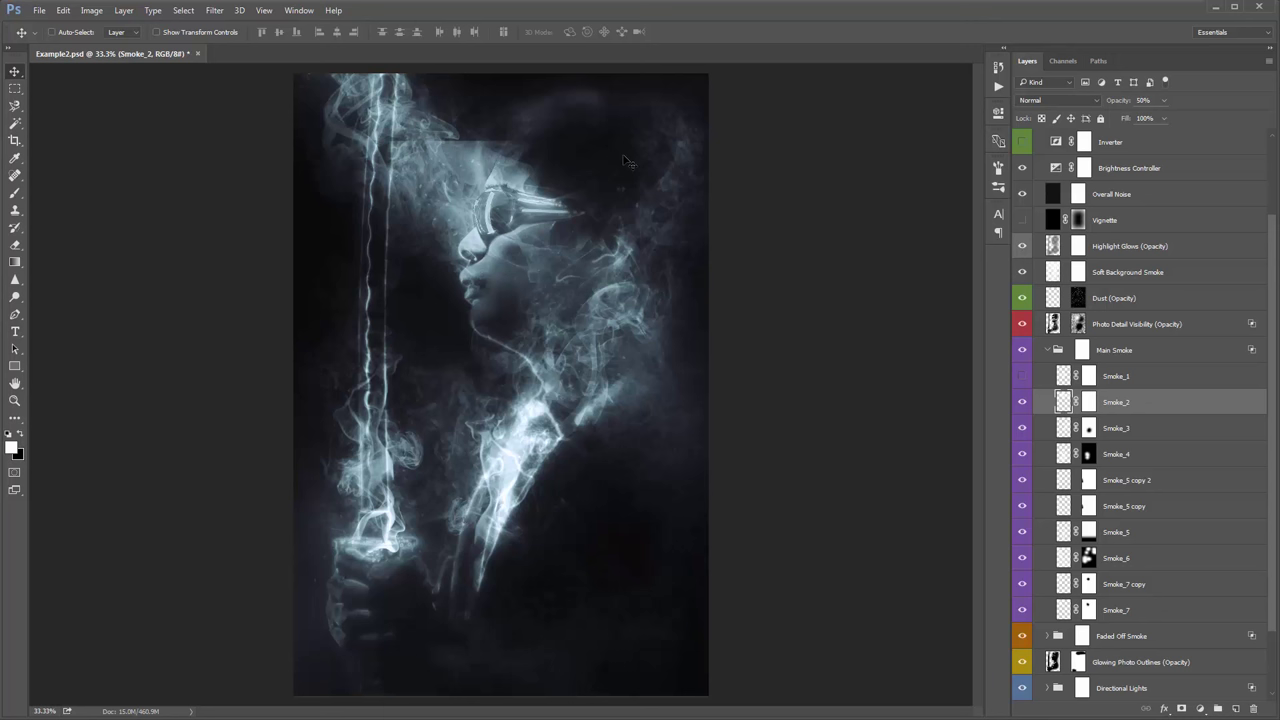
# Step: Brush Smoke_2's mask back around the head with a 700 px brush, then duplicate the layer
pyautogui.click(1088, 402)
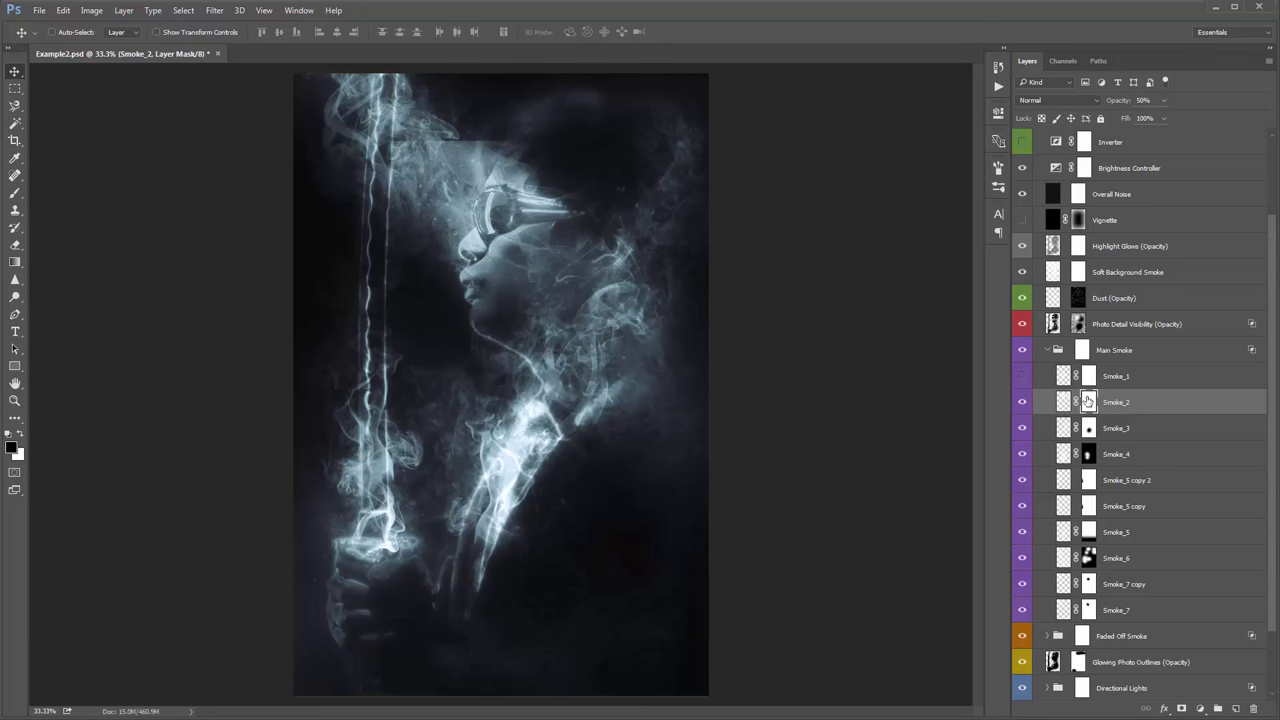
pyautogui.press('b')
pyautogui.press('[')
pyautogui.press('[')
pyautogui.press('[')
pyautogui.press('[')
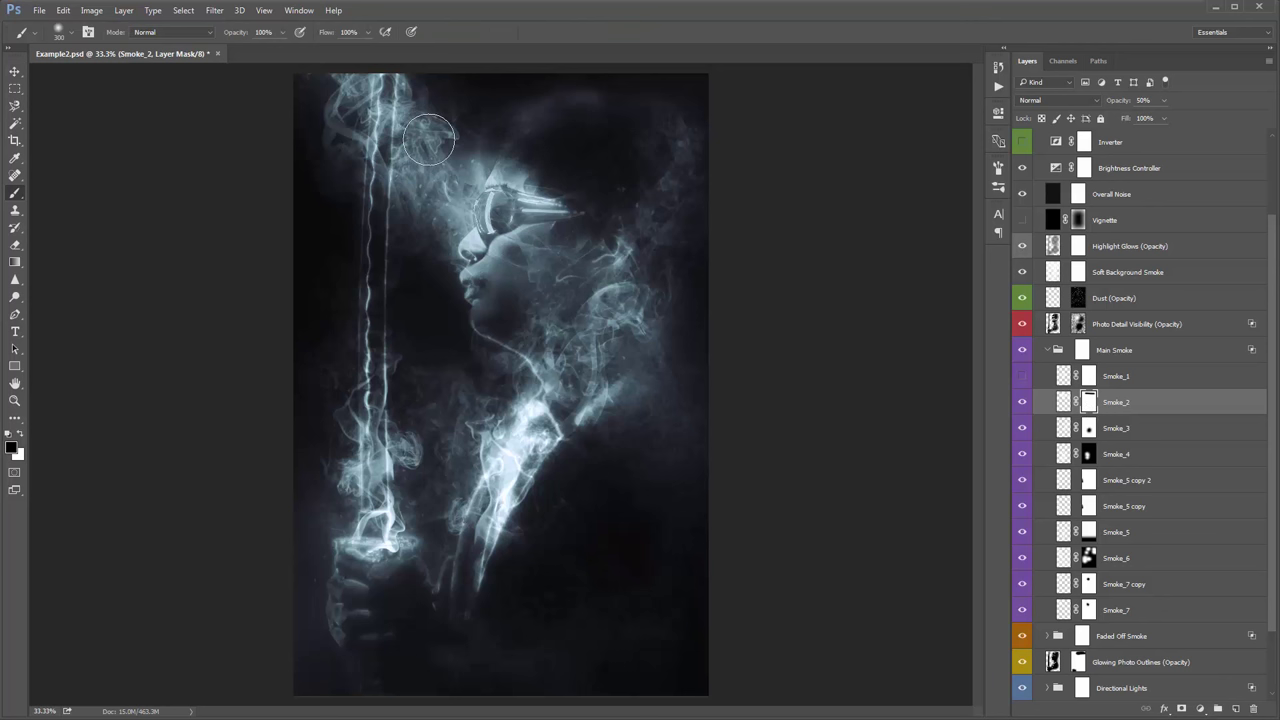
pyautogui.press(']')
pyautogui.press(']')
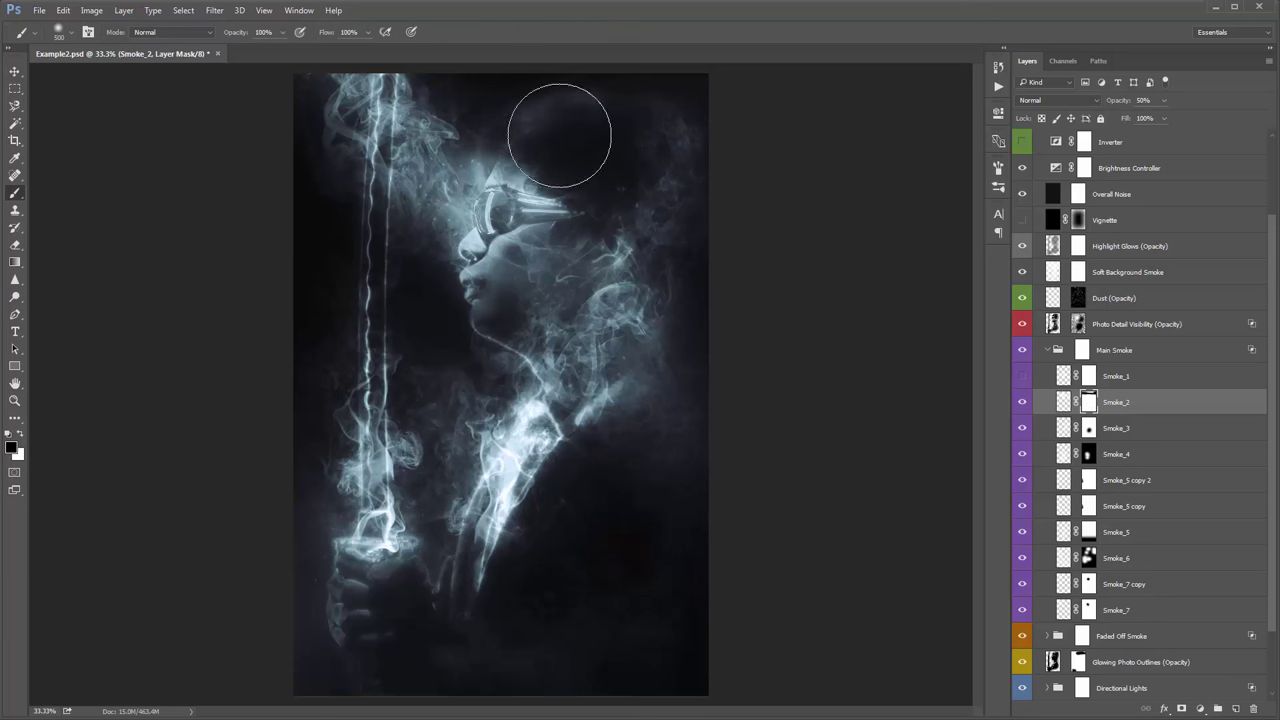
pyautogui.press(']')
pyautogui.press(']')
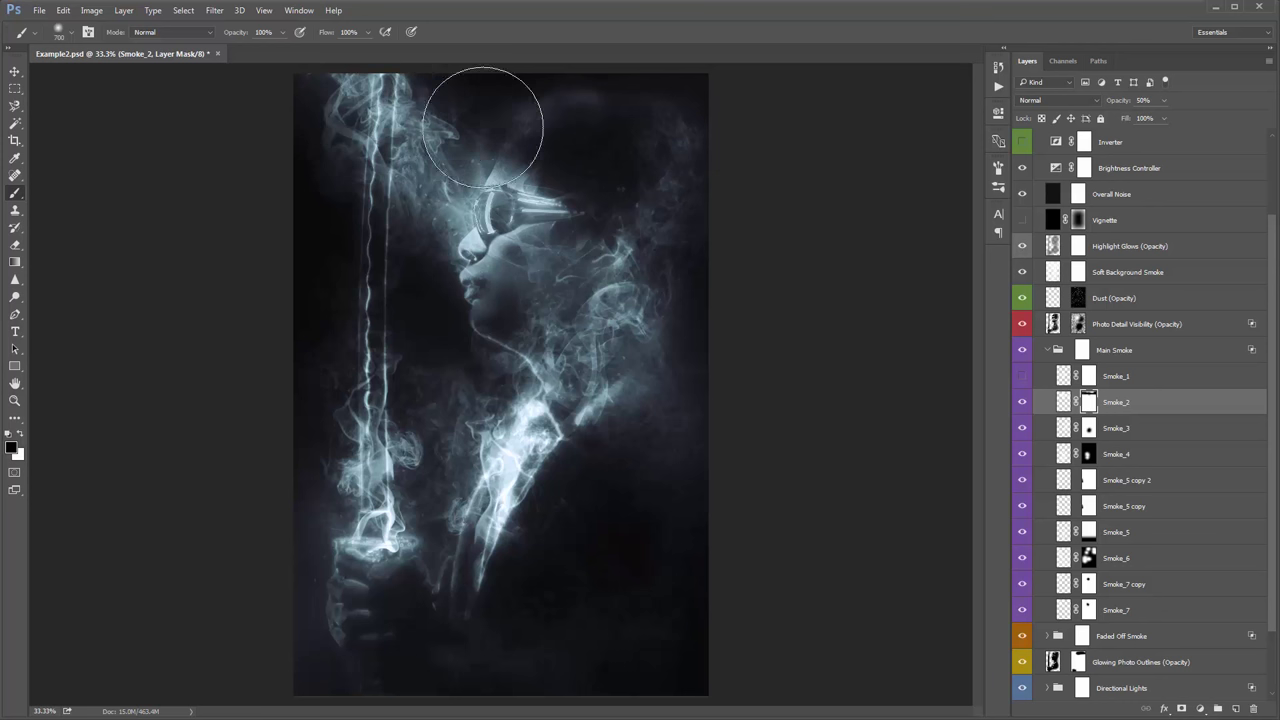
pyautogui.press('v')
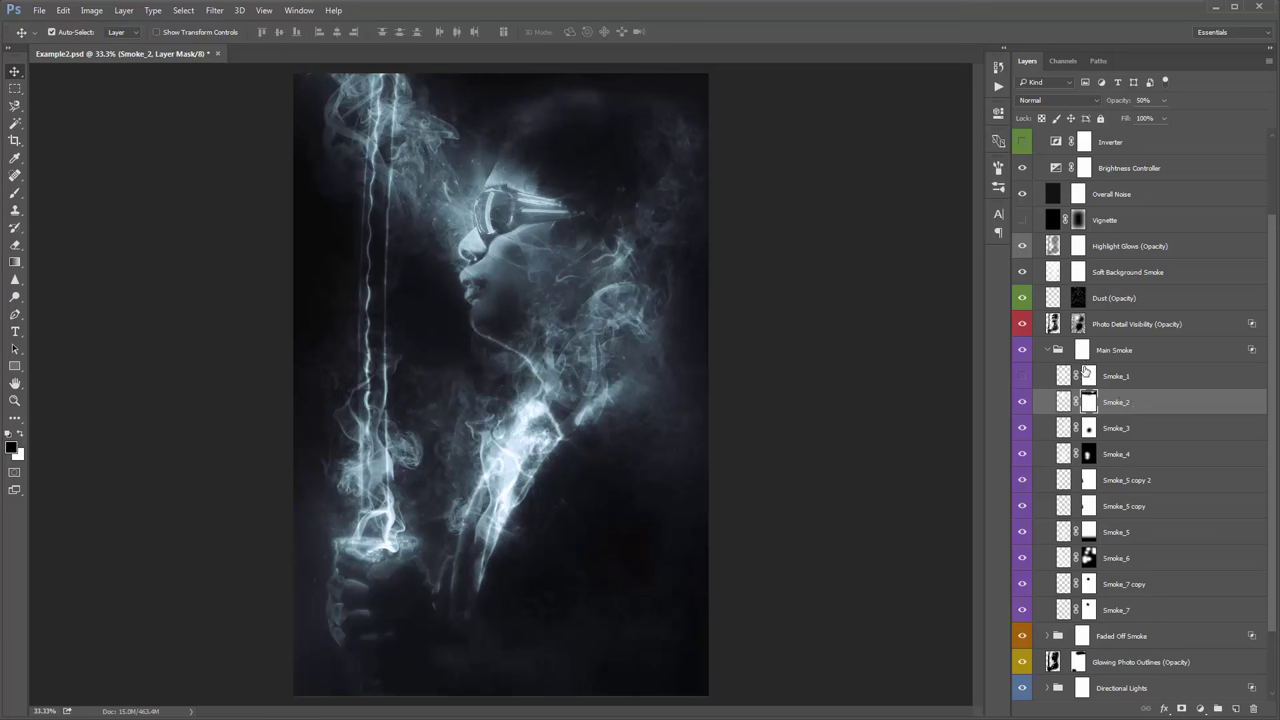
pyautogui.hotkey('ctrl', 'j')
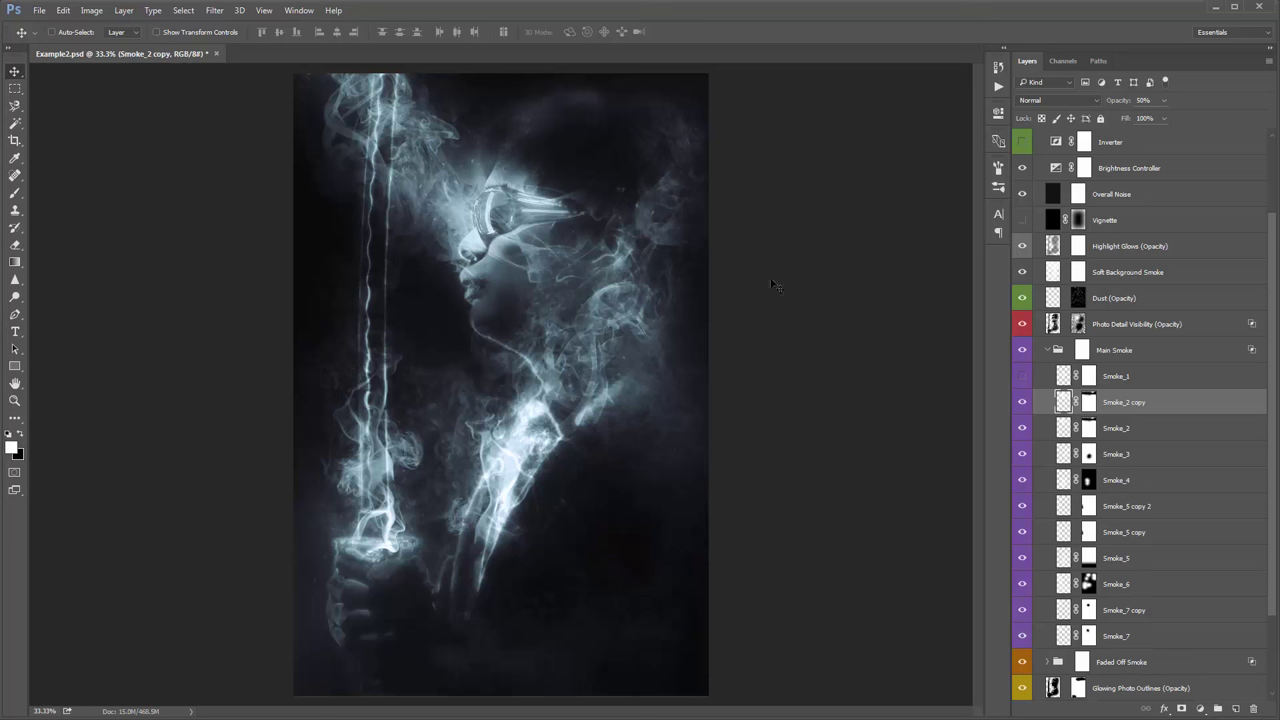
# Step: Set Smoke_2 copy to 100% opacity, rotate it 90° clockwise, flip it vertically and reposition it
pyautogui.moveTo(777, 287); pyautogui.dragTo(622, 325)
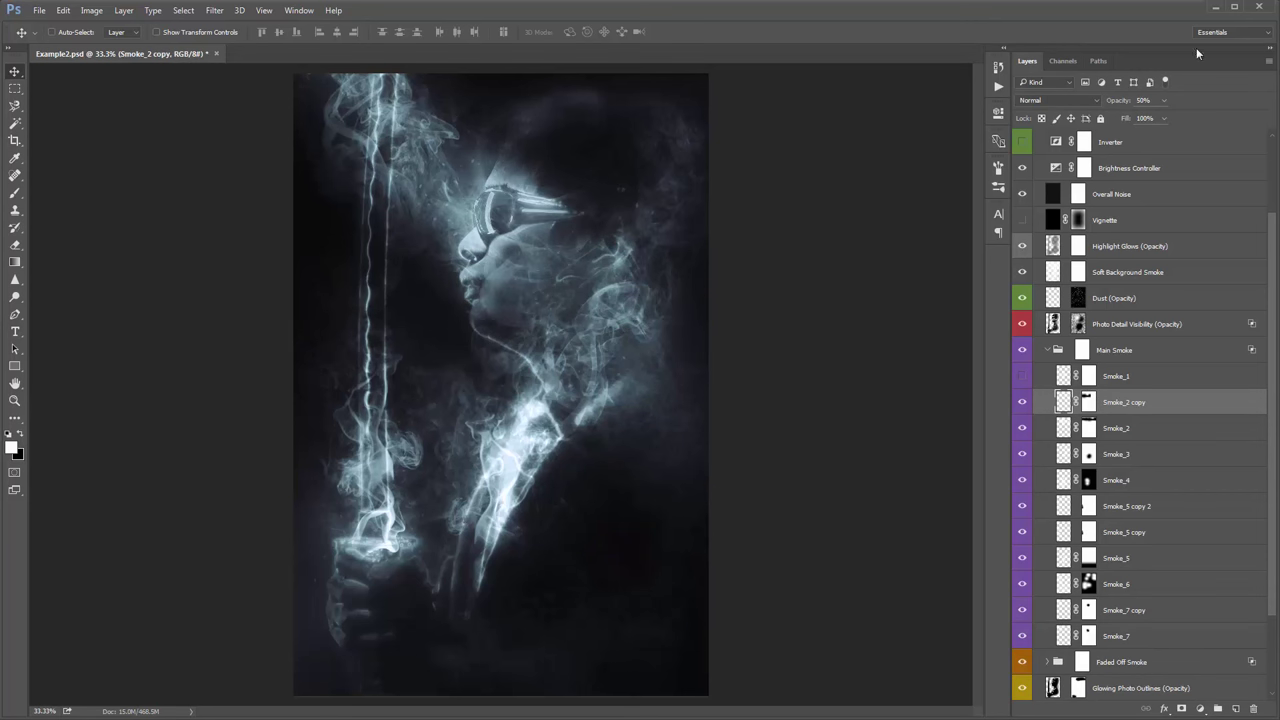
pyautogui.press('0')
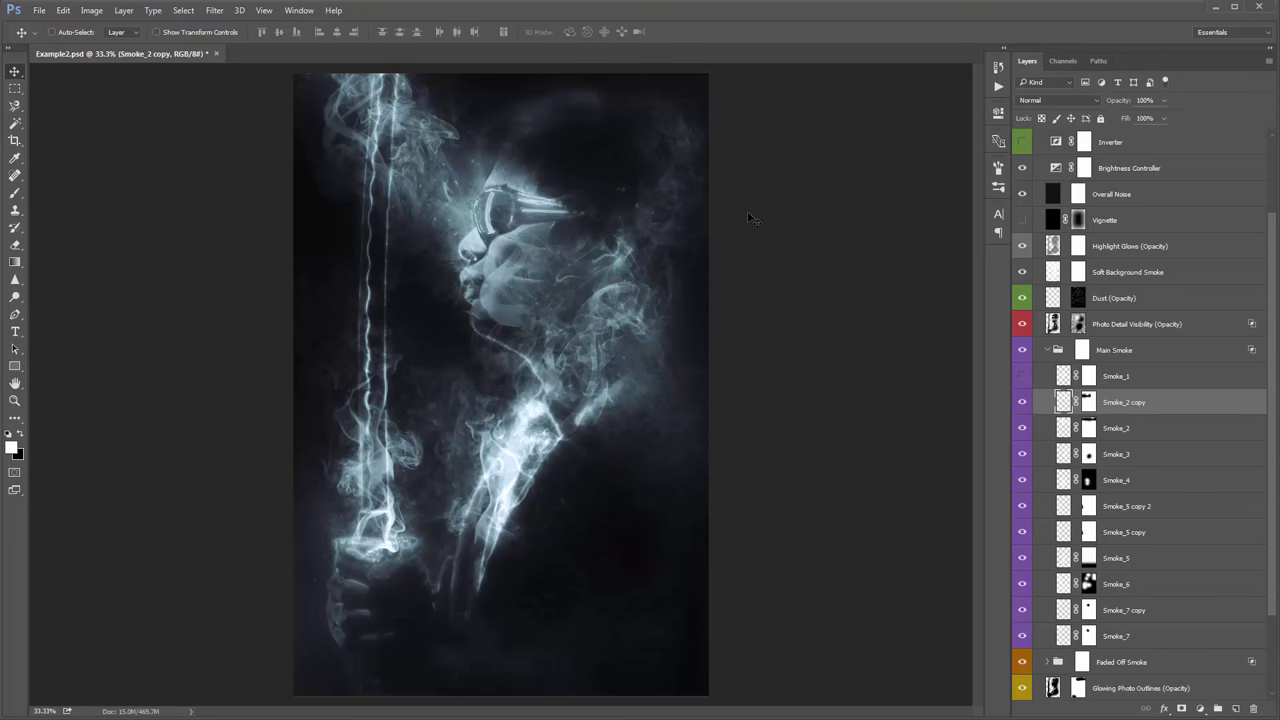
pyautogui.hotkey('alt', 'e')
pyautogui.press('a')
pyautogui.press('Down')
pyautogui.press('Down')
pyautogui.press('Down')
pyautogui.press('Down')
pyautogui.press('Down')
pyautogui.press('Down')
pyautogui.press('Down')
pyautogui.press('Down')
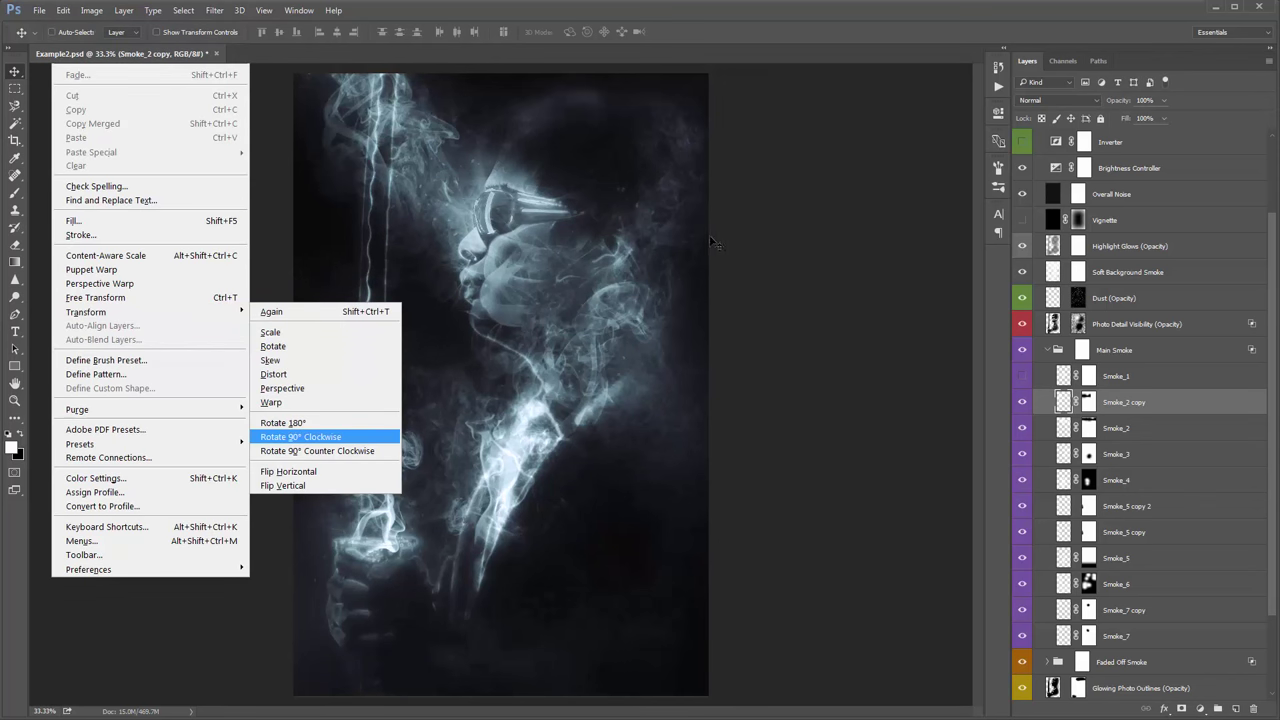
pyautogui.press('Return')
pyautogui.moveTo(637, 256); pyautogui.dragTo(567, 301)
pyautogui.hotkey('alt', 'e')
pyautogui.press('a')
pyautogui.press('Up')
pyautogui.press('Return')
# Step: Paint away part of the copied smoke on its mask and duplicate it as Smoke_2 copy 2
pyautogui.click(1024, 402)
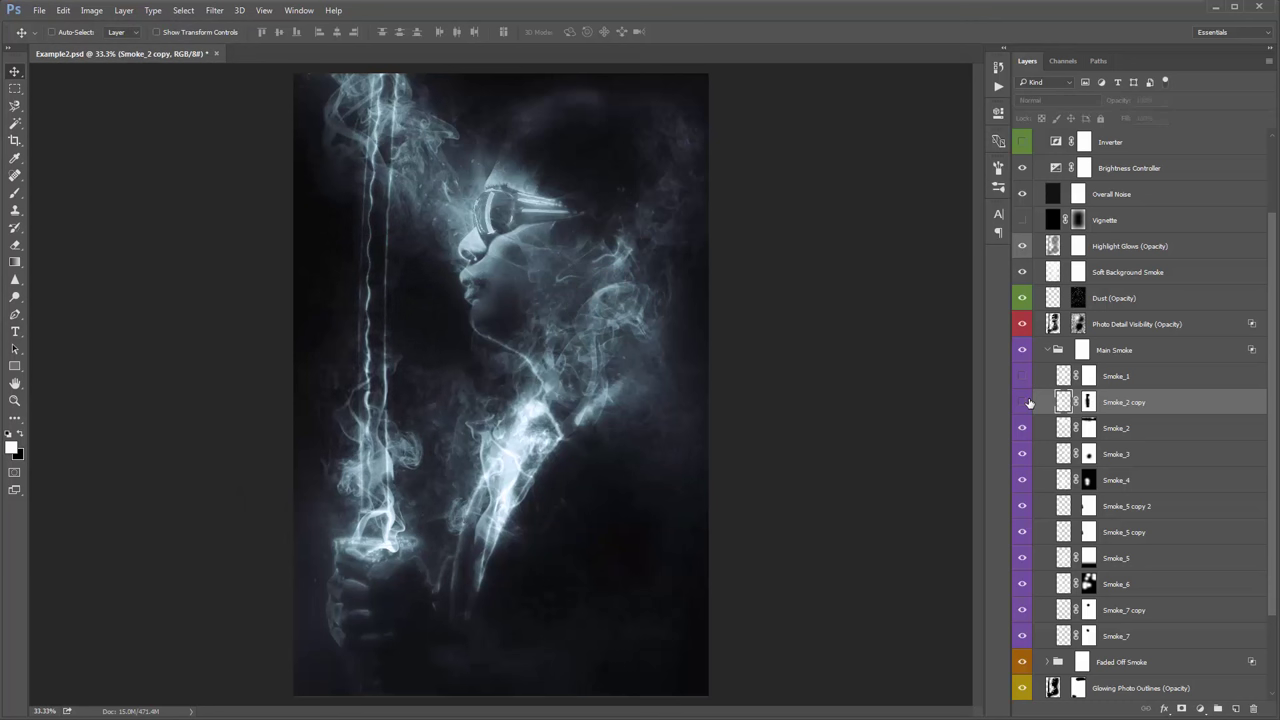
pyautogui.click(1028, 402)
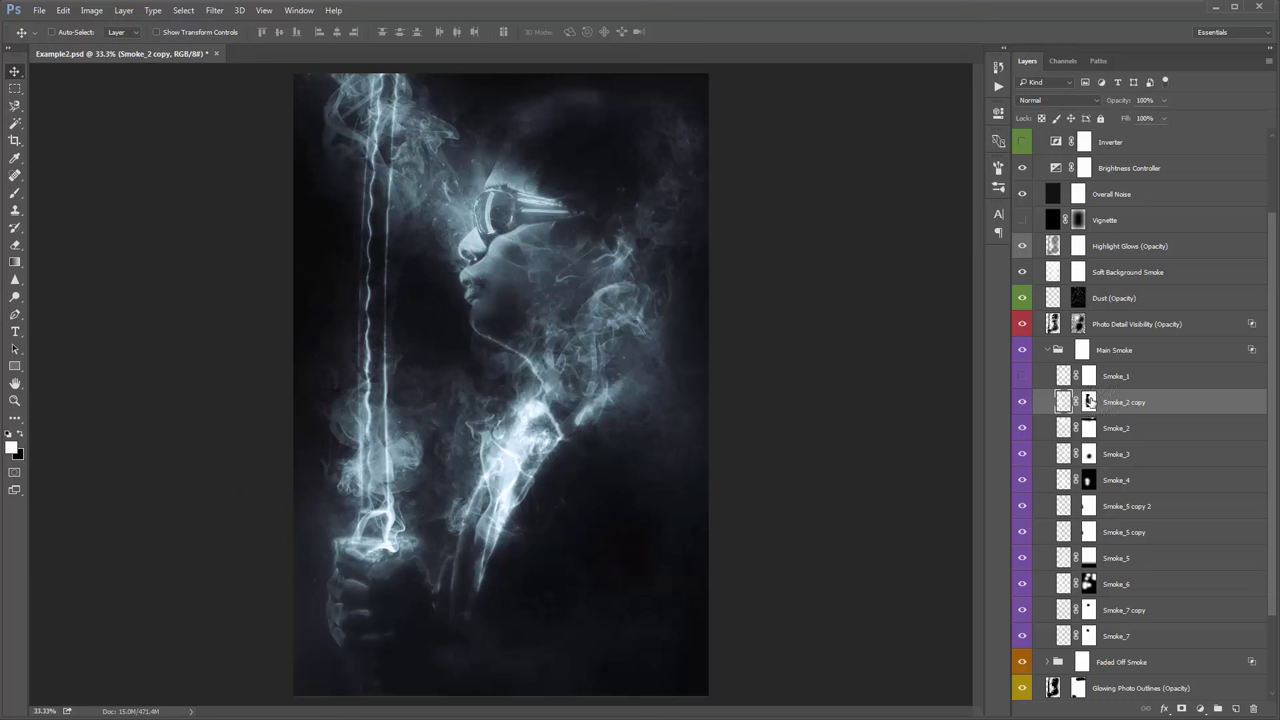
pyautogui.click(1088, 402)
pyautogui.press('b')
pyautogui.press('x')
pyautogui.moveTo(414, 463); pyautogui.dragTo(380, 440)
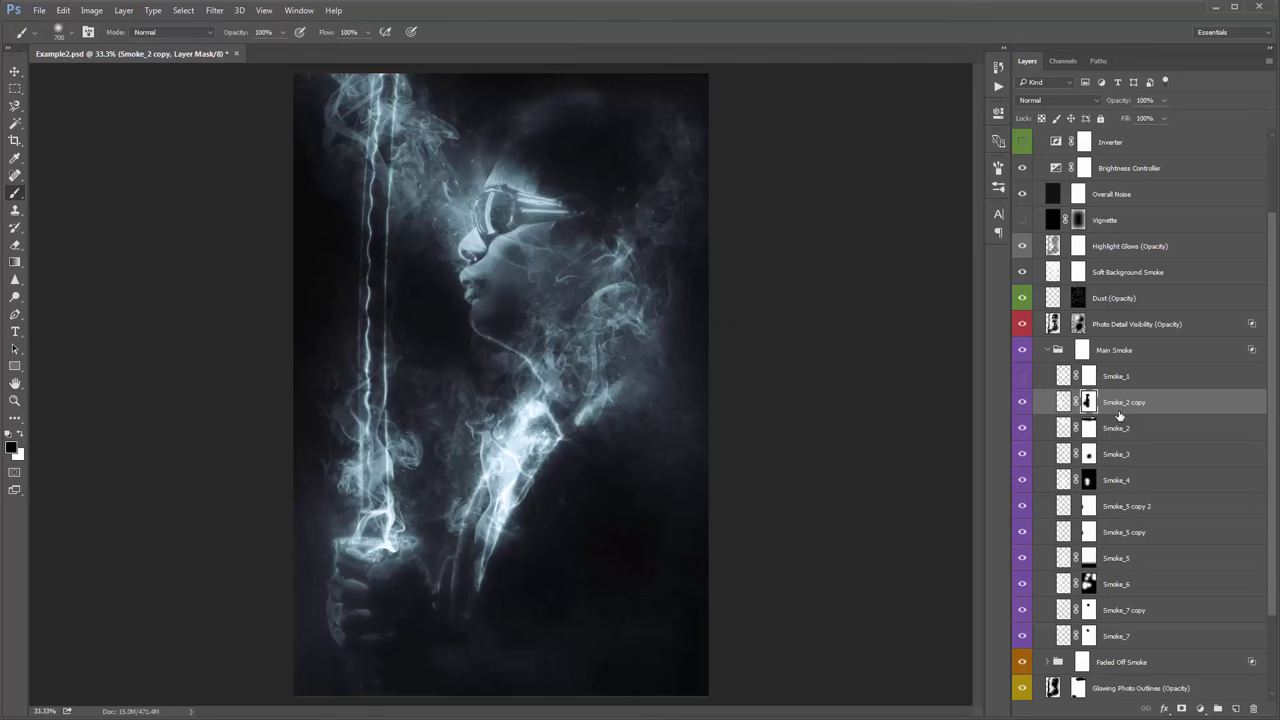
pyautogui.hotkey('ctrl', 'j')
pyautogui.press('x')
pyautogui.press('v')
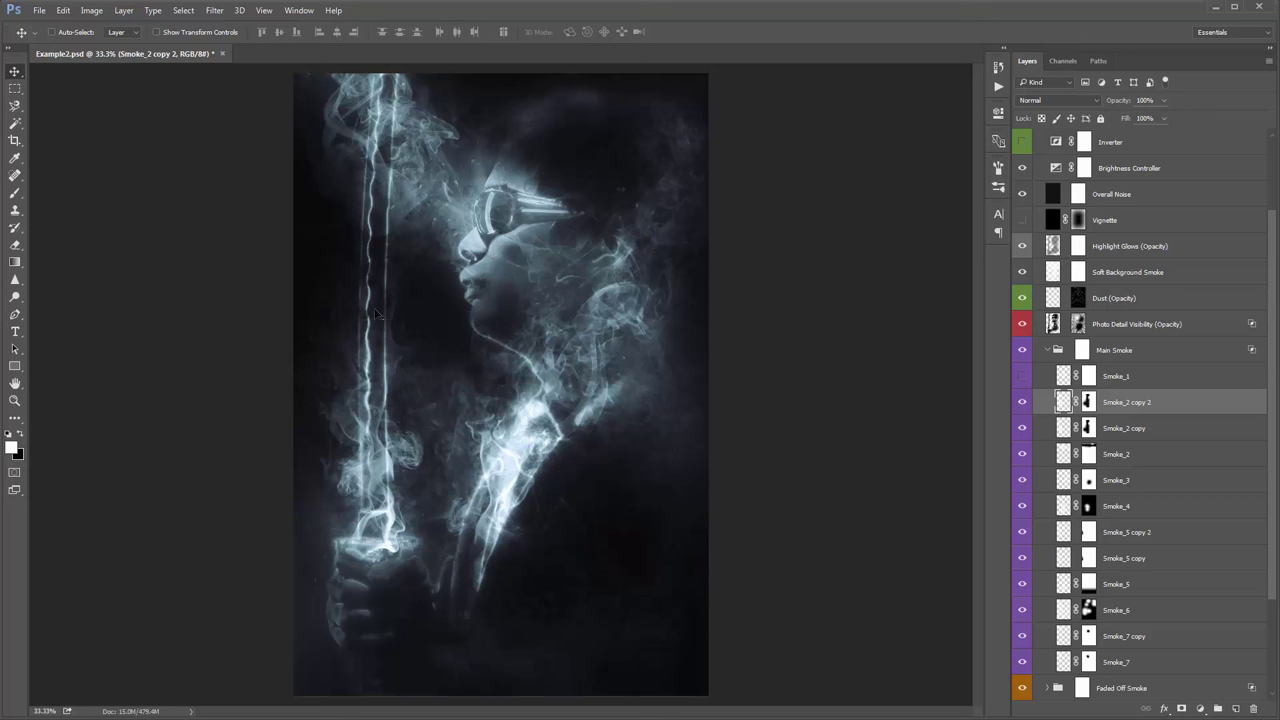
# Step: Show Smoke_1, nudge it down 12 px, and save Example2.psd
pyautogui.click(1022, 376)
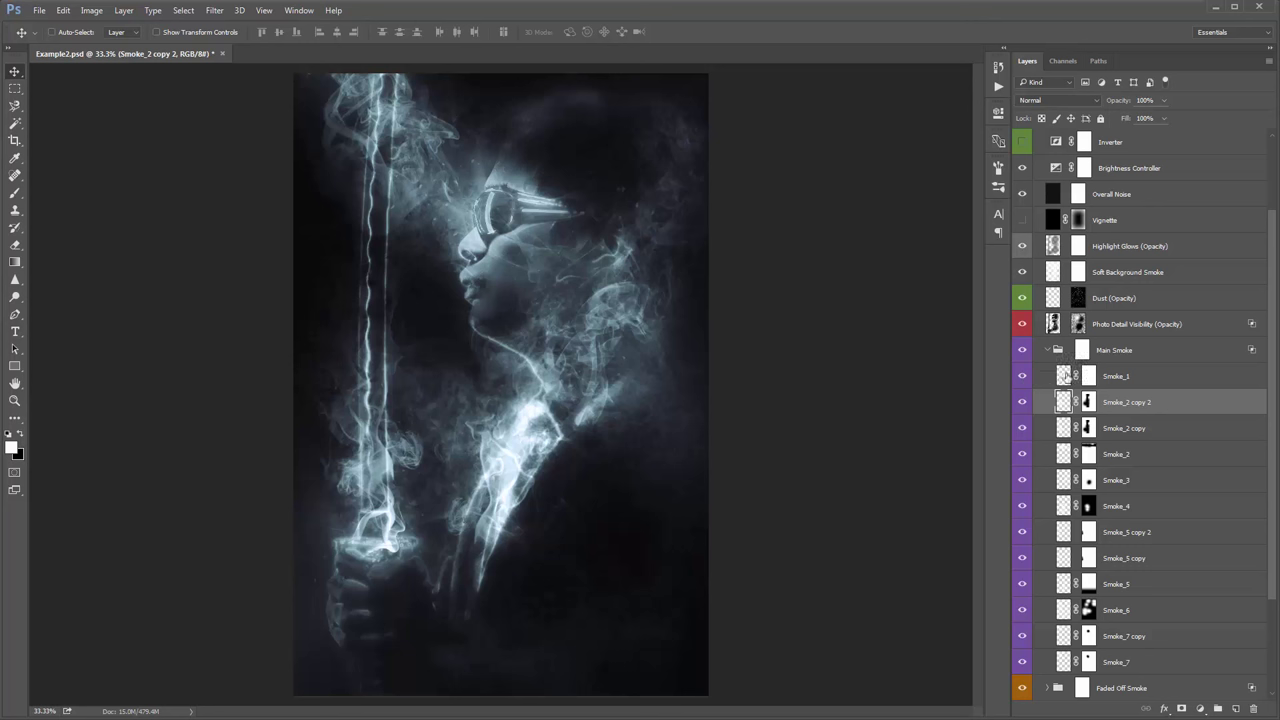
pyautogui.click(1066, 377)
pyautogui.moveTo(577, 224); pyautogui.dragTo(610, 236)
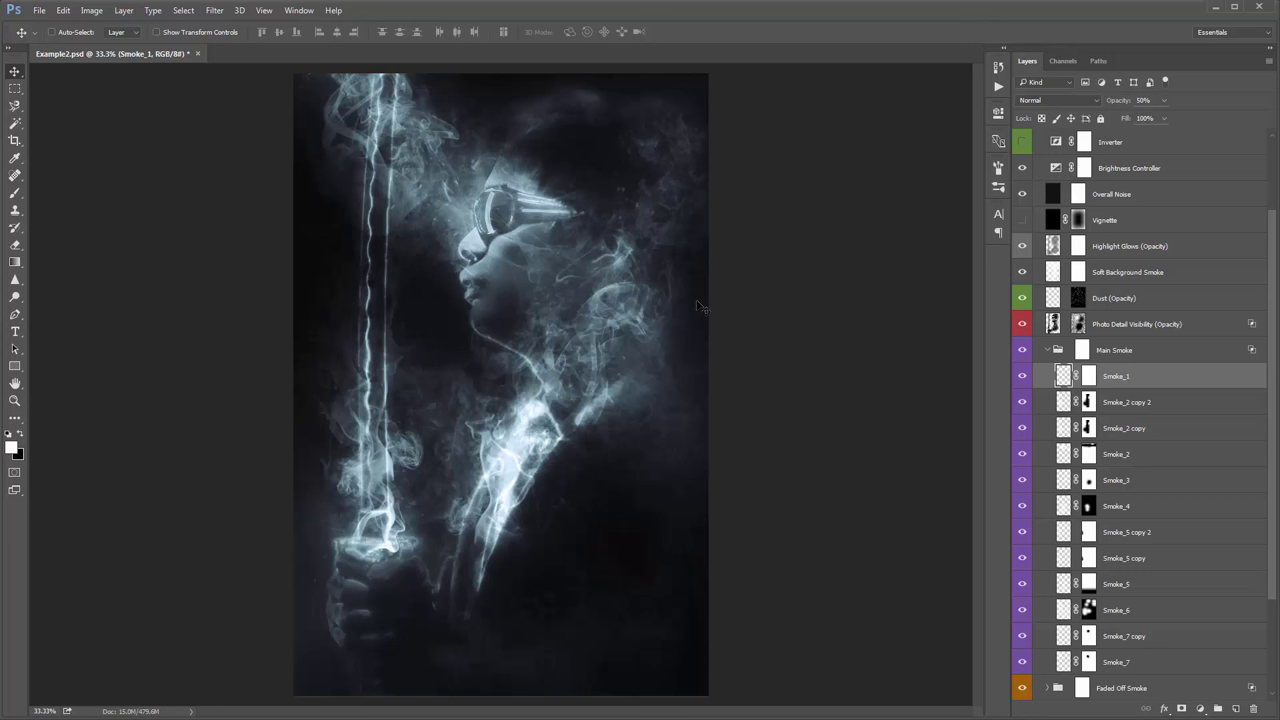
pyautogui.hotkey('ctrl', 's')
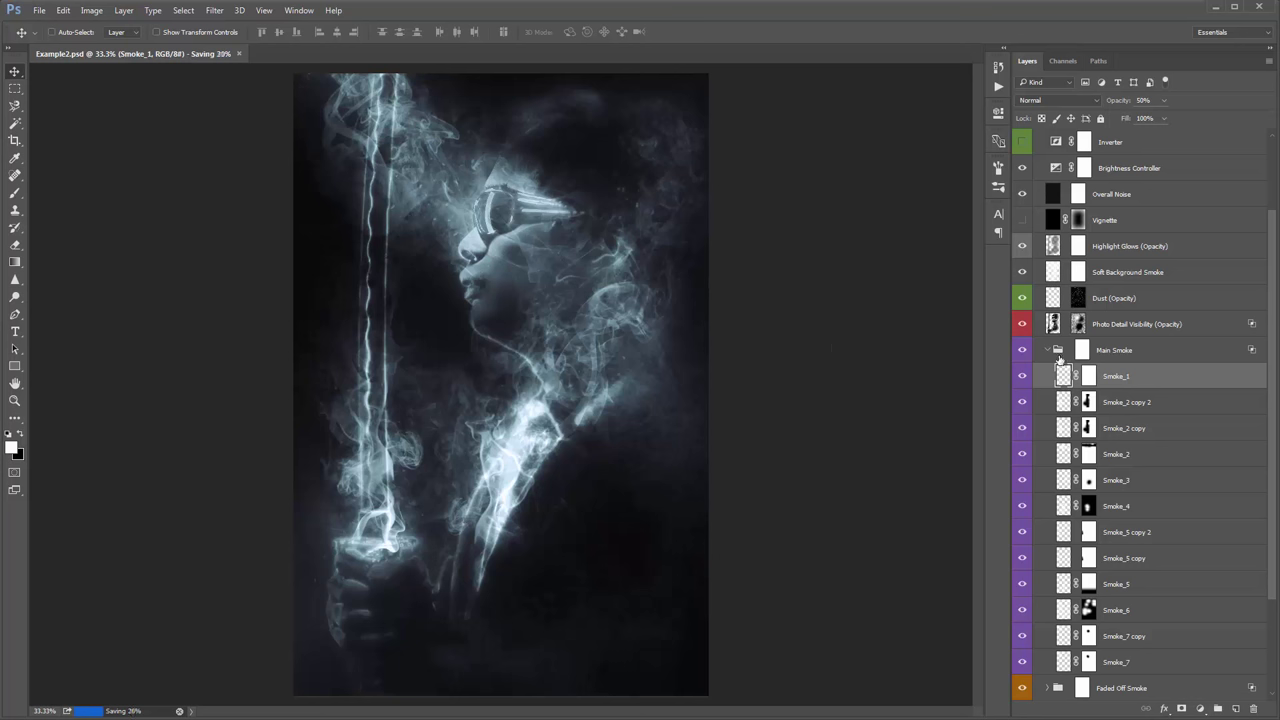
pyautogui.click(1047, 349)
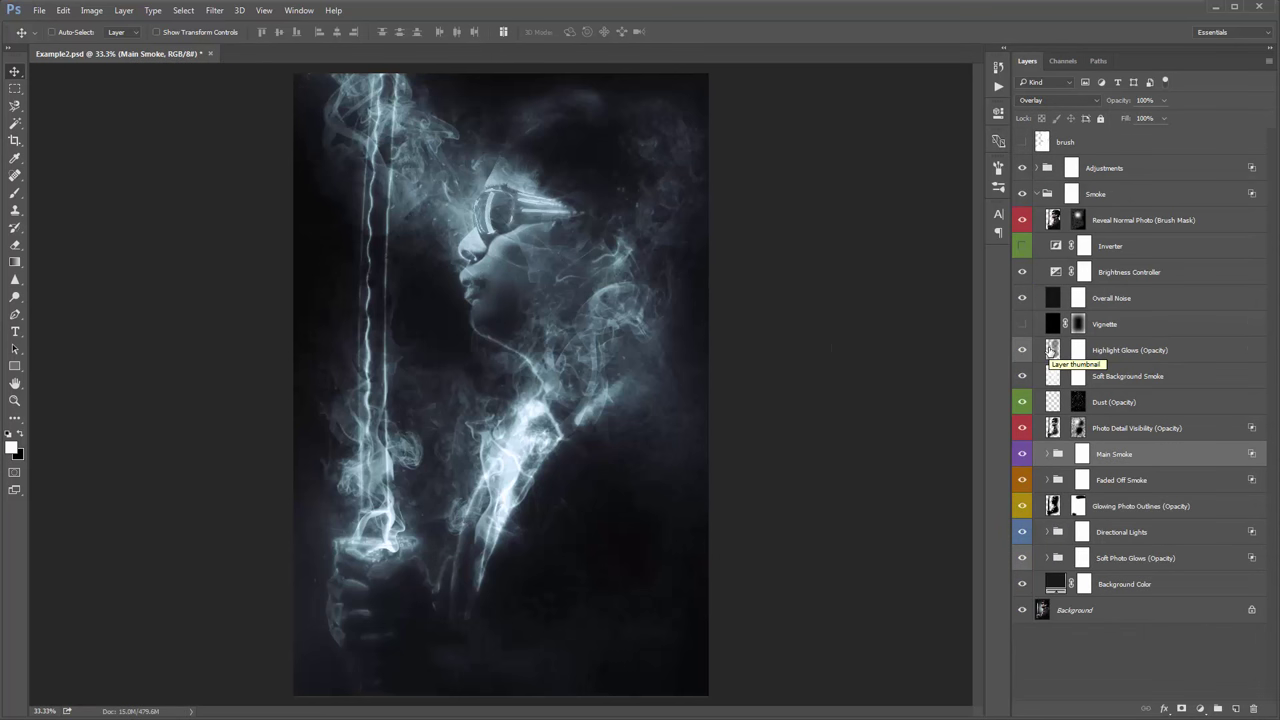
# Step: Compare the Soft Photo Glows group on and off, then set its opacity to 50%
pyautogui.click(1082, 559)
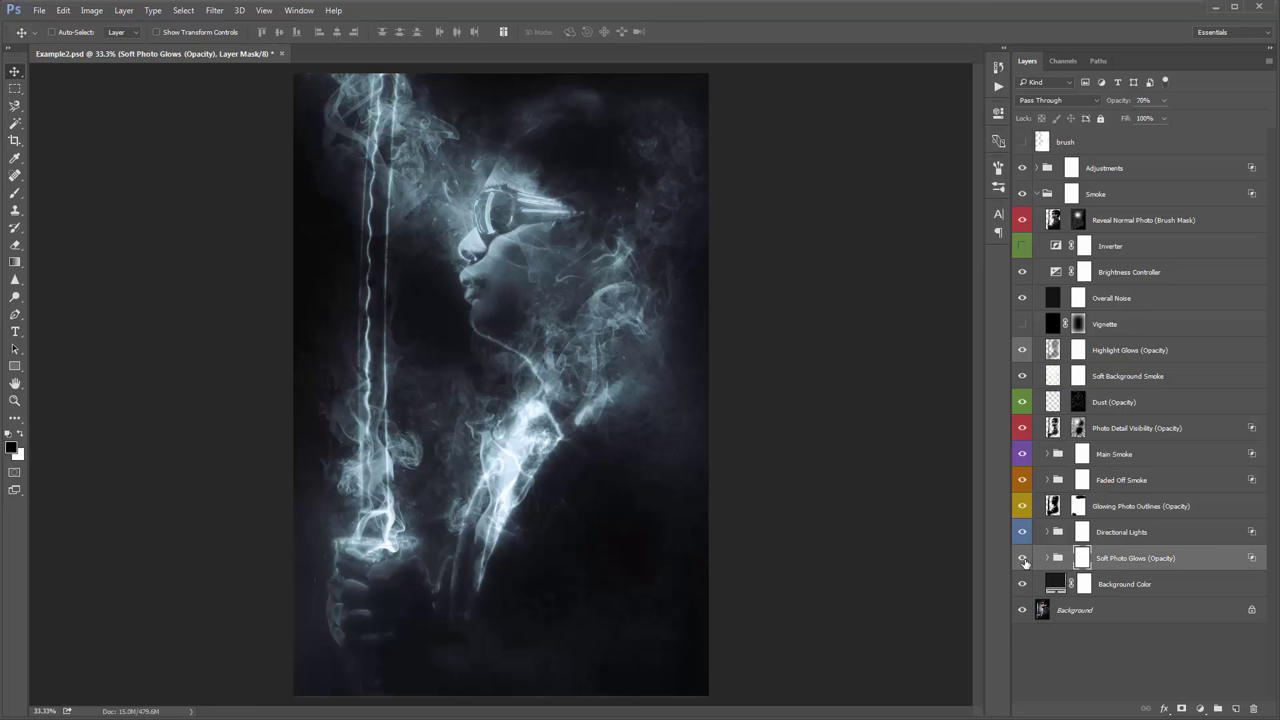
pyautogui.click(1022, 559)
pyautogui.click(1022, 559)
pyautogui.click(1022, 559)
pyautogui.click(1022, 559)
pyautogui.click(1104, 559)
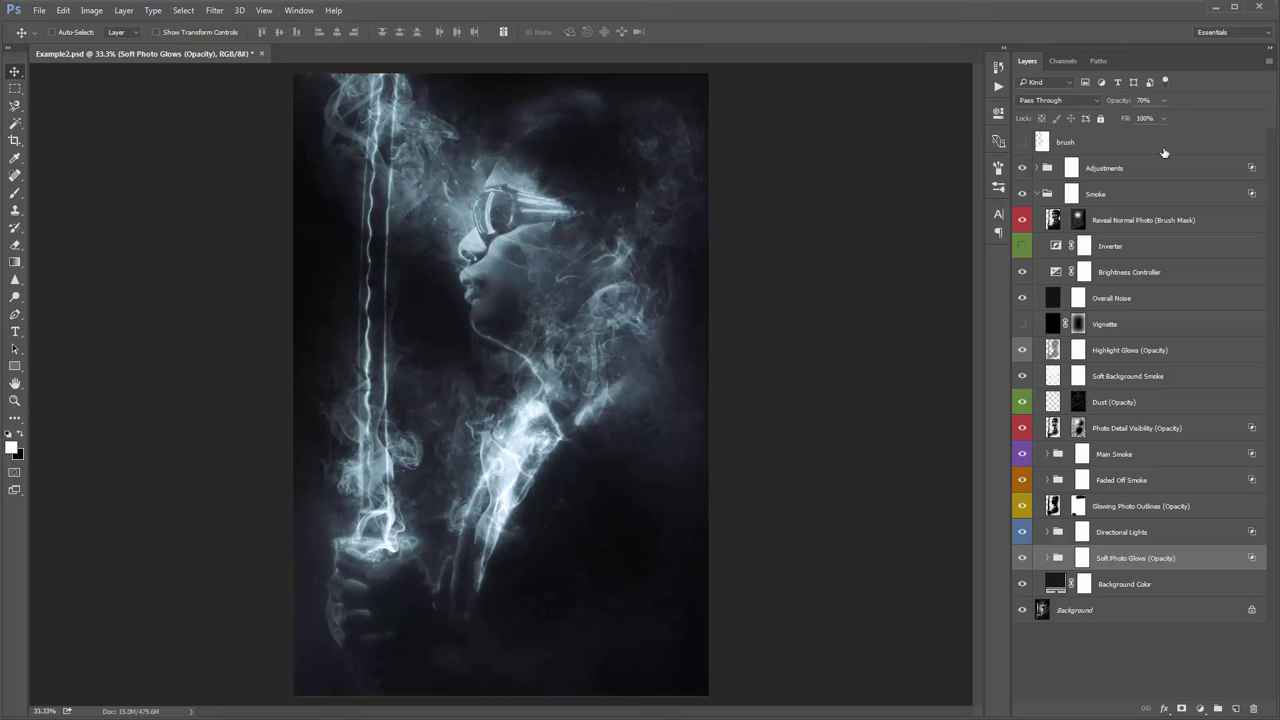
pyautogui.press('5')
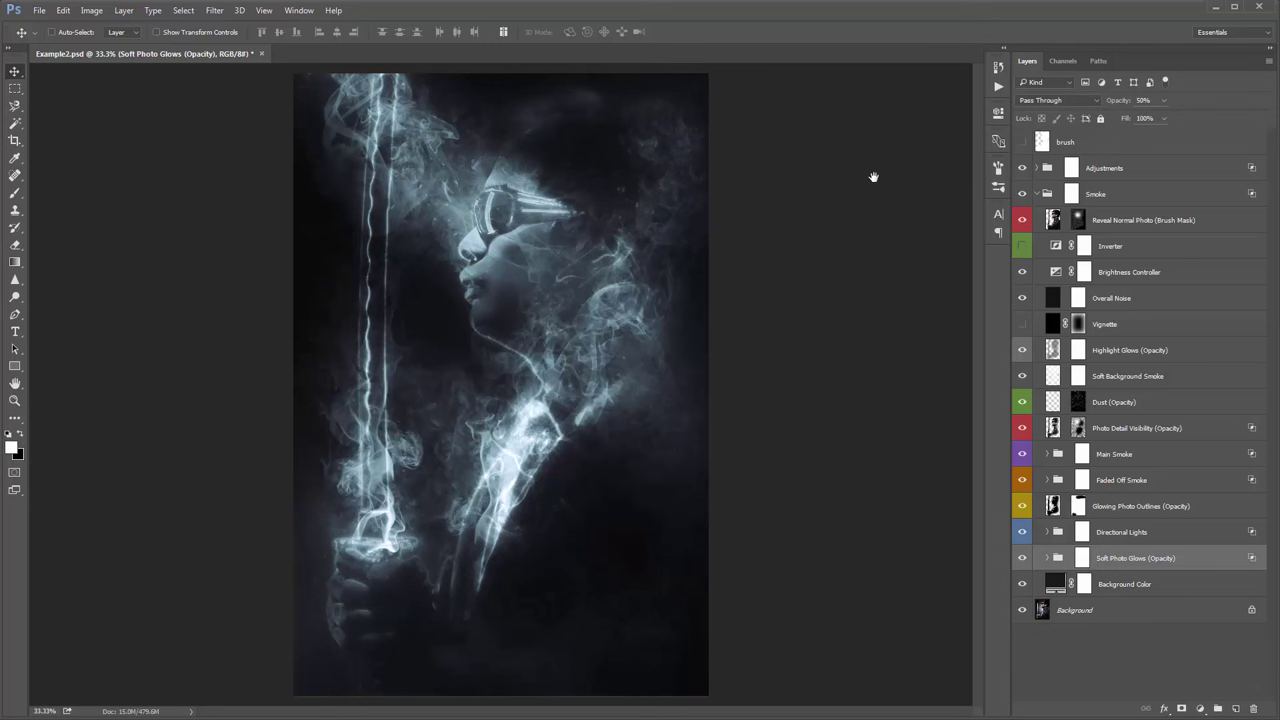
# Step: Toggle Highlight Glows and Photo Detail Visibility to compare, then hide the Faded Off Smoke group
pyautogui.click(1022, 350)
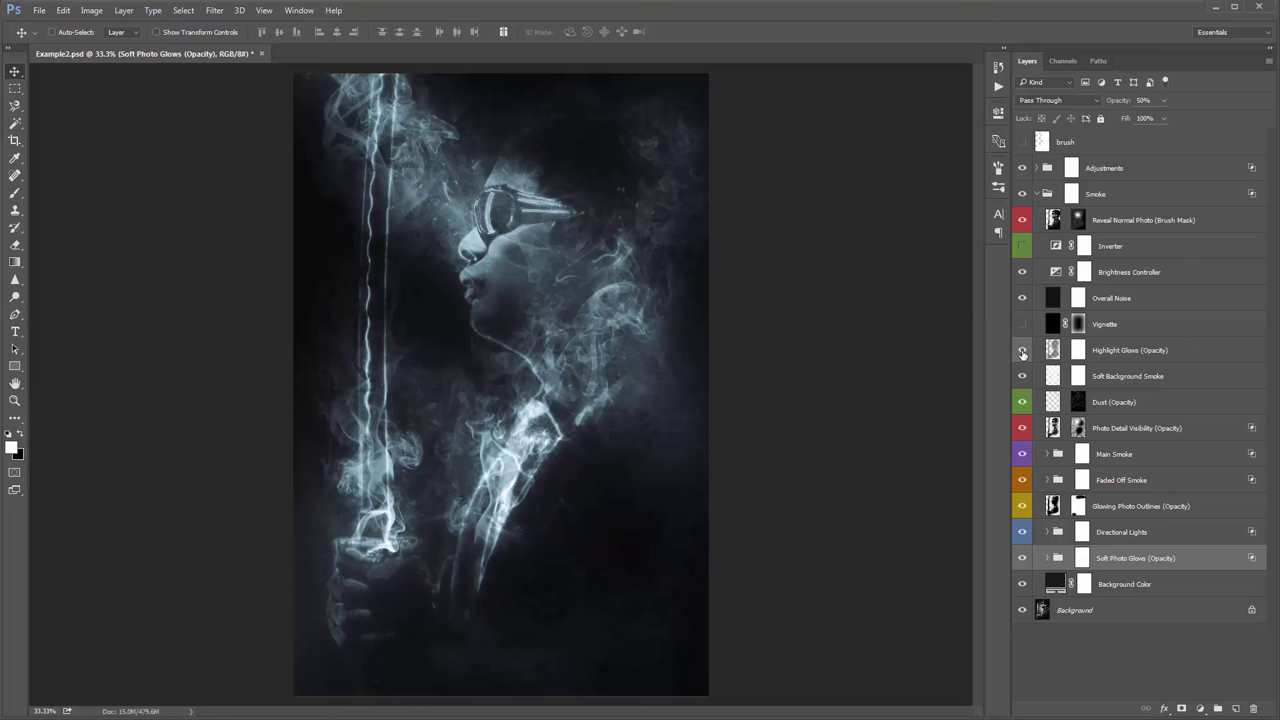
pyautogui.click(1022, 350)
pyautogui.click(1022, 350)
pyautogui.click(1022, 350)
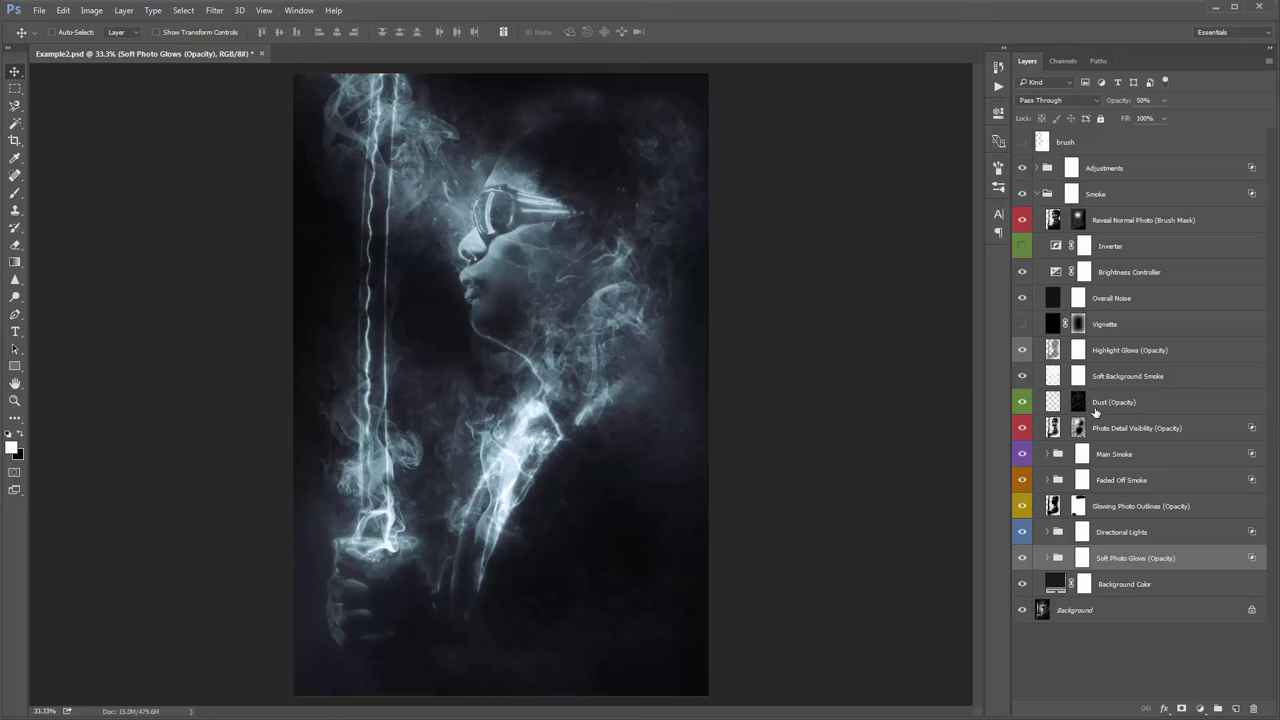
pyautogui.click(1021, 429)
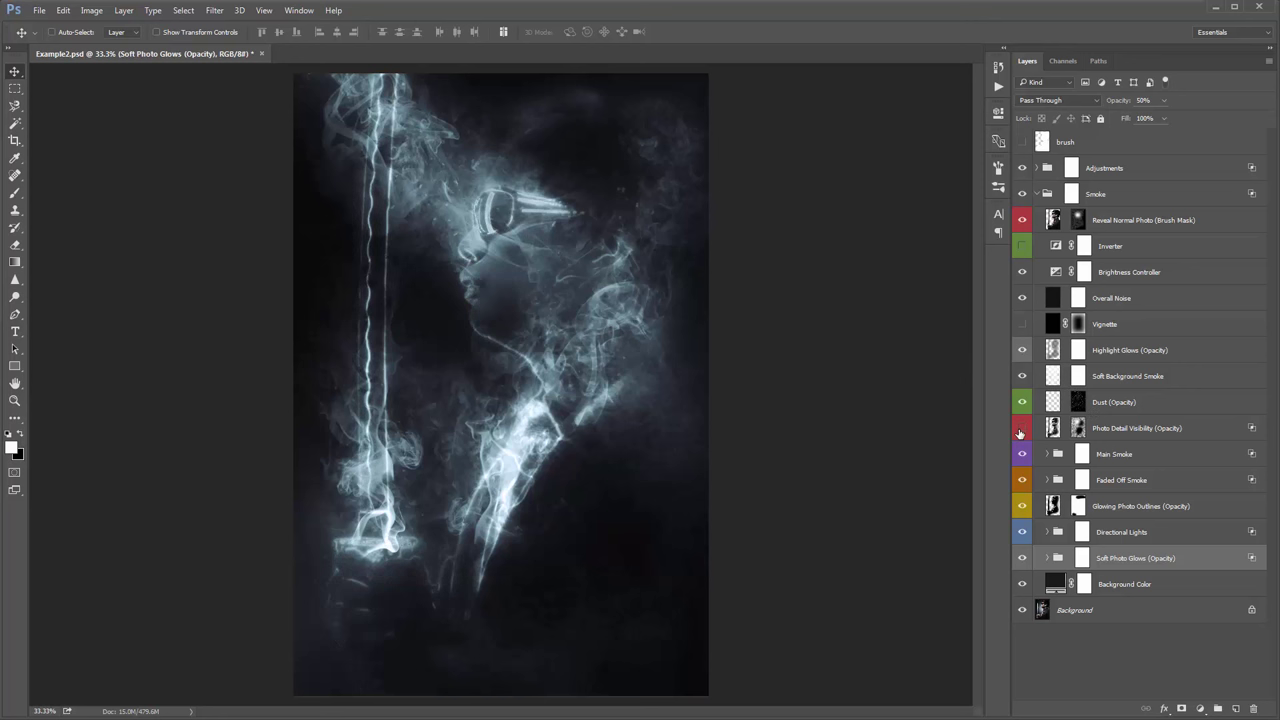
pyautogui.click(1021, 429)
pyautogui.click(1021, 429)
pyautogui.click(1021, 429)
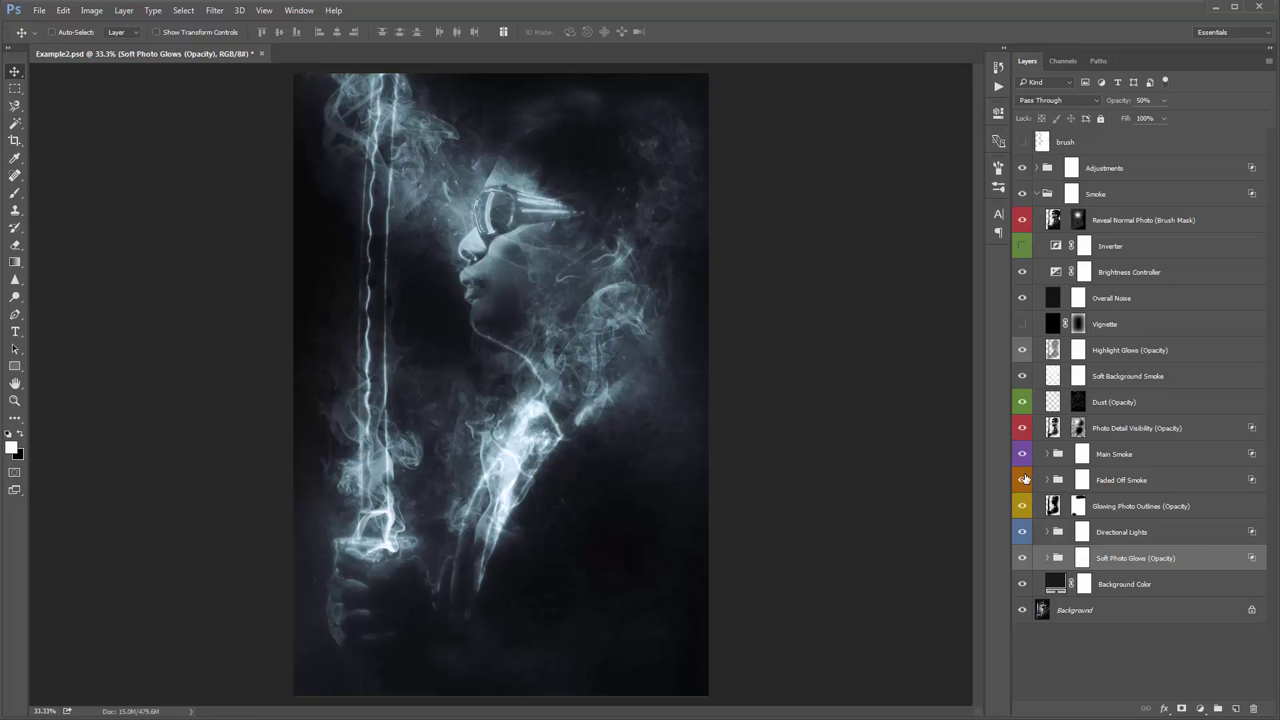
pyautogui.click(1022, 480)
# Step: Show and expand the Faded Off Smoke group and set Reveal Photo Edges to 56% opacity
pyautogui.click(1022, 480)
pyautogui.click(1047, 480)
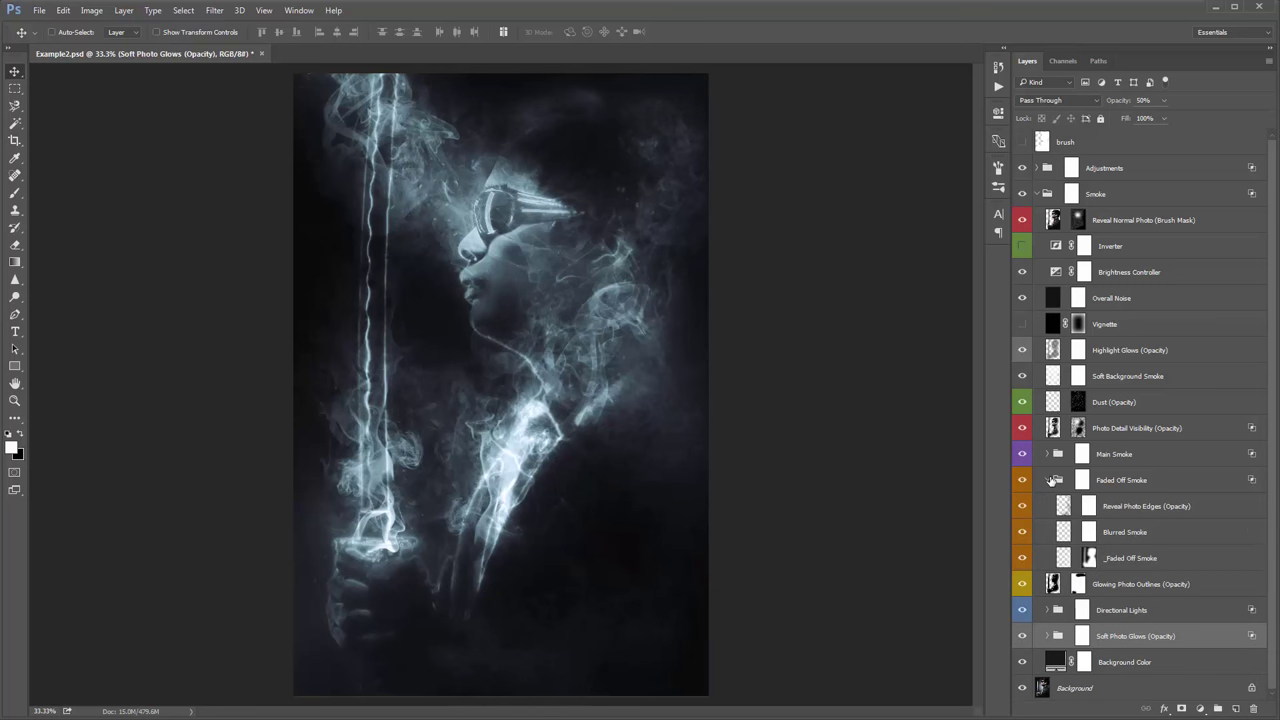
pyautogui.click(1170, 510)
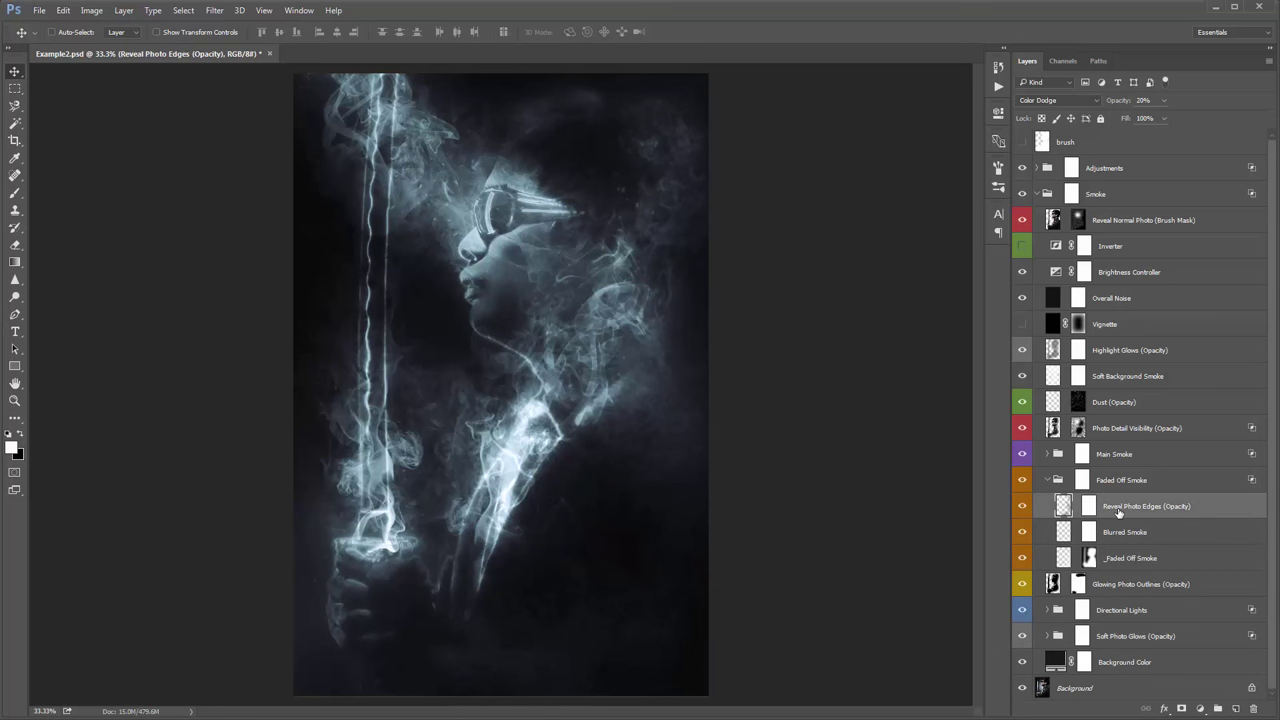
pyautogui.click(1142, 101)
pyautogui.scroll(2, 1142, 101)
pyautogui.scroll(-2, 1140, 101)
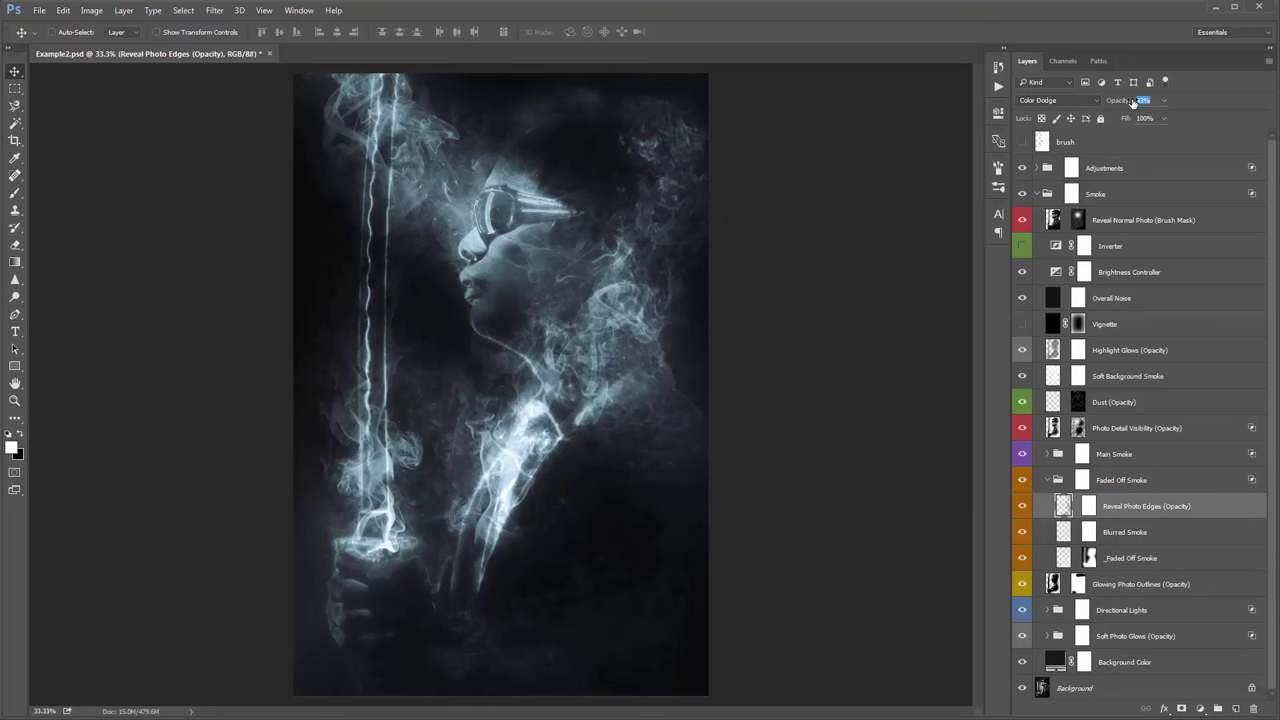
pyautogui.scroll(2, 1138, 101)
pyautogui.press('Return')
# Step: Fill the Reveal Photo Edges mask black, paint white near the top-right edge, and lower opacity to 48%
pyautogui.click(1089, 506)
pyautogui.hotkey('ctrl', 'i')
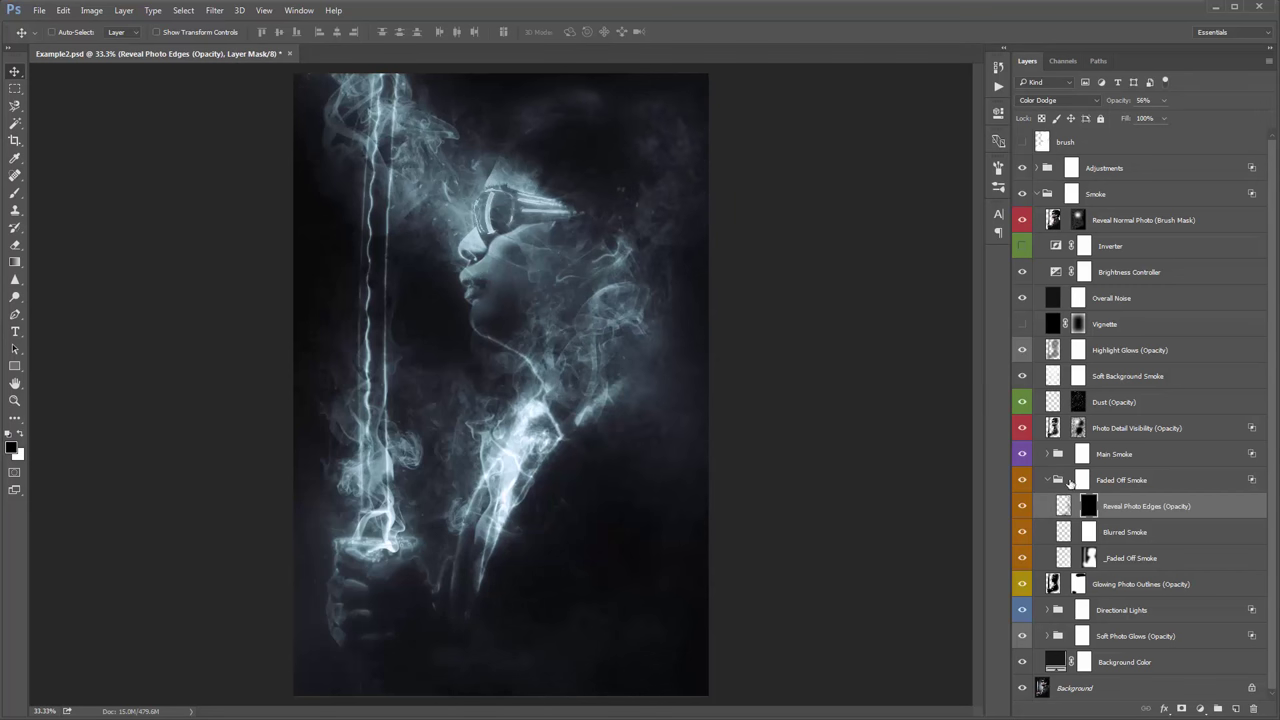
pyautogui.press('b')
pyautogui.press('x')
pyautogui.moveTo(663, 143)
pyautogui.mouseDown()
pyautogui.moveTo(646, 198)
pyautogui.moveTo(677, 272)
pyautogui.moveTo(666, 120)
pyautogui.mouseUp()
pyautogui.press('v')
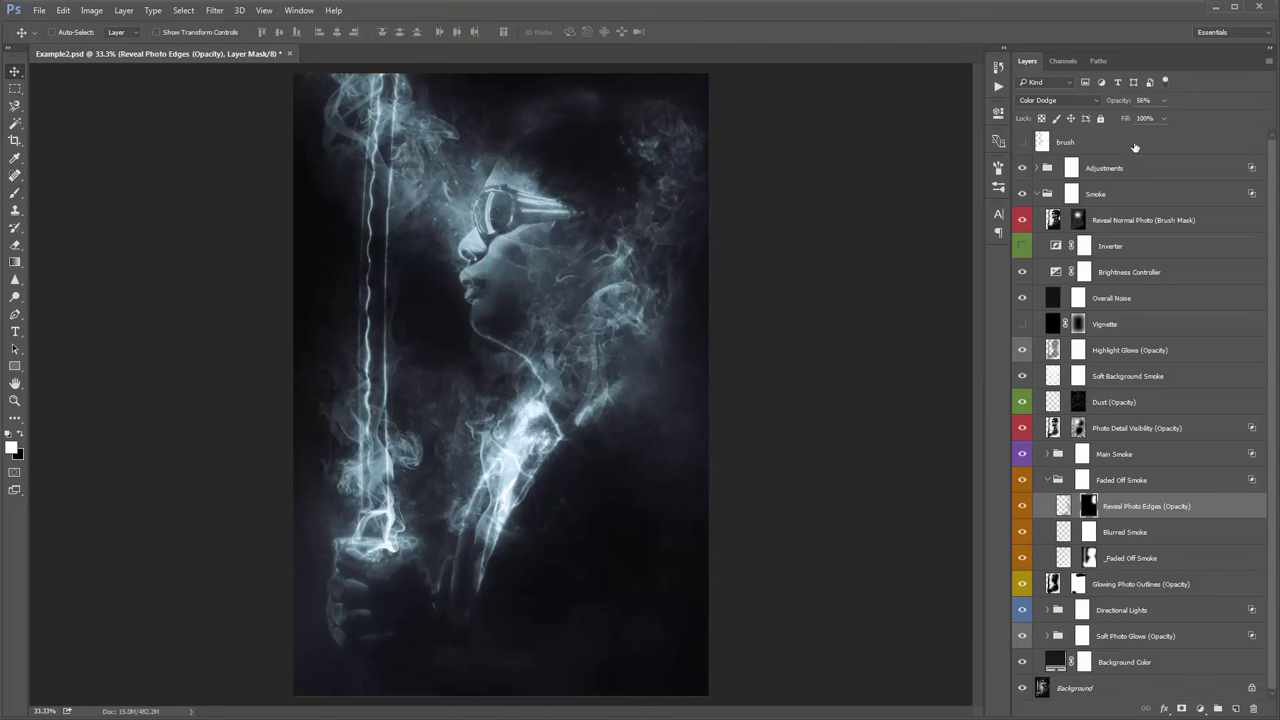
pyautogui.moveTo(1128, 102); pyautogui.dragTo(1119, 104)
# Step: Compare the Vignette layer on and off, leaving it hidden and selected
pyautogui.click(1022, 324)
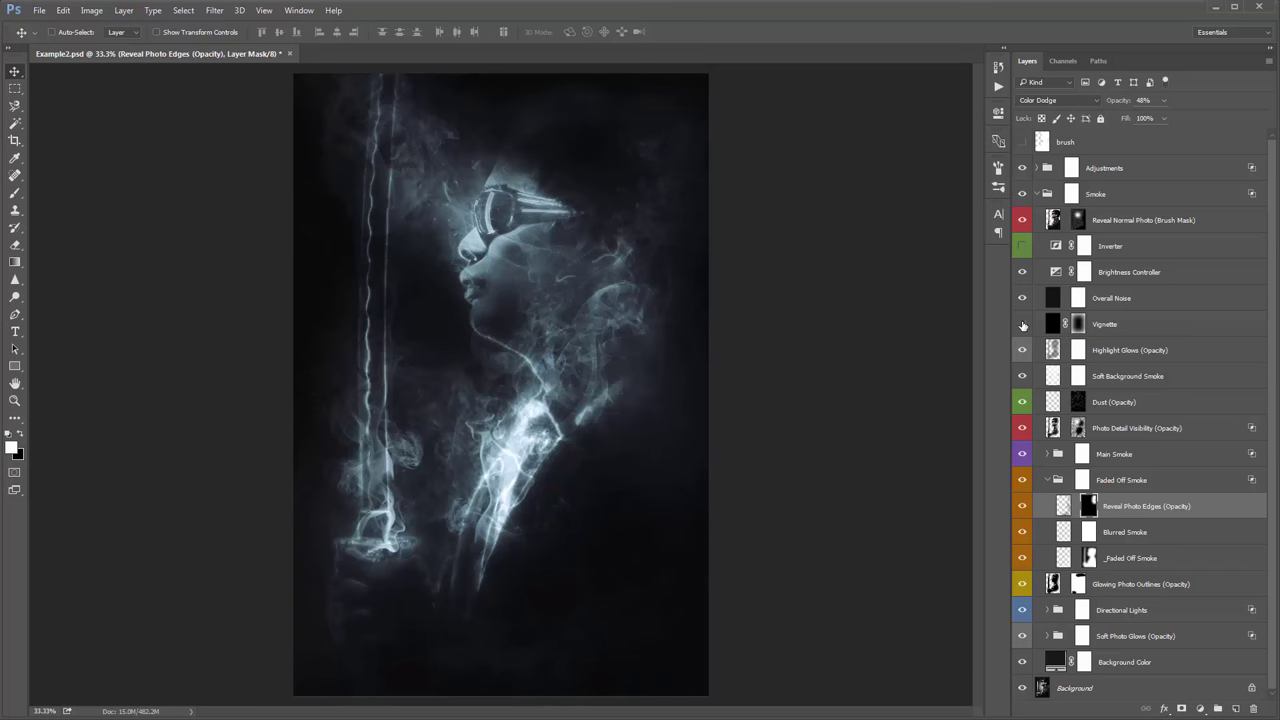
pyautogui.click(1022, 324)
pyautogui.click(1133, 326)
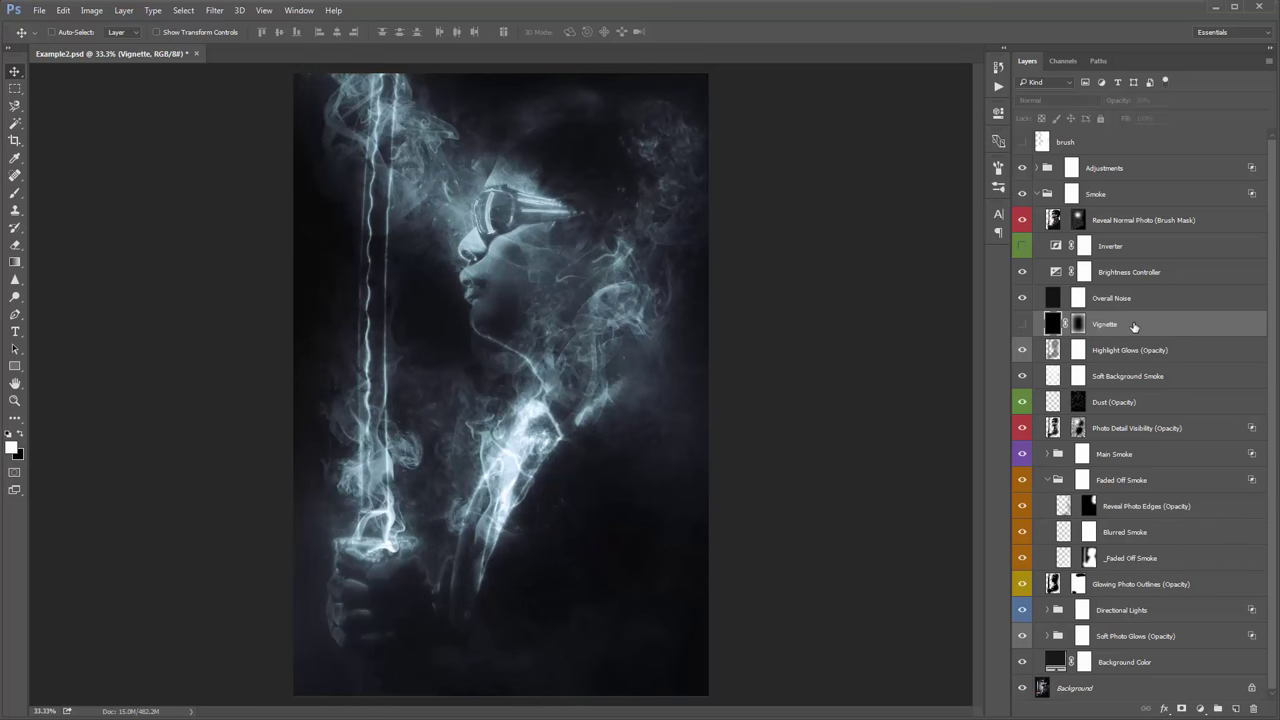
# Step: In the Brightness Controller exposure settings, raise gamma slightly and set exposure to -0.17
pyautogui.click(1126, 274)
pyautogui.doubleClick(1055, 273)
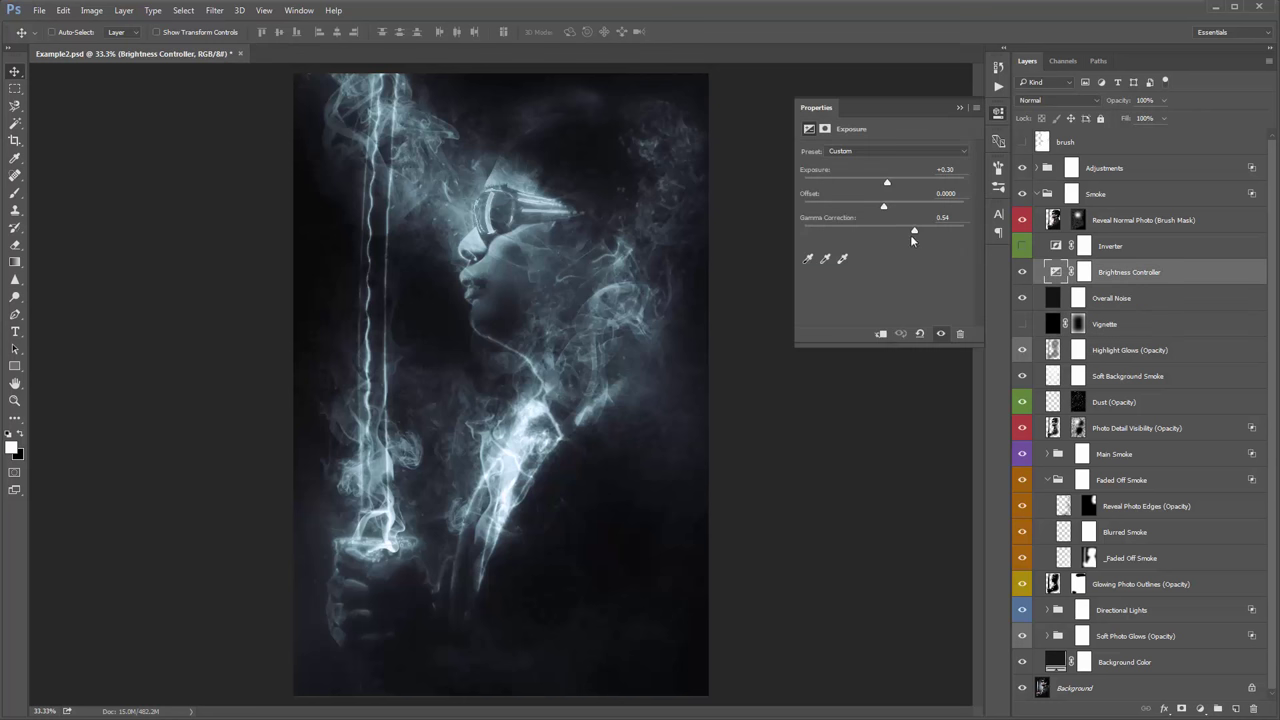
pyautogui.moveTo(912, 232); pyautogui.dragTo(916, 233)
pyautogui.moveTo(887, 183); pyautogui.dragTo(888, 187)
pyautogui.click(960, 108)
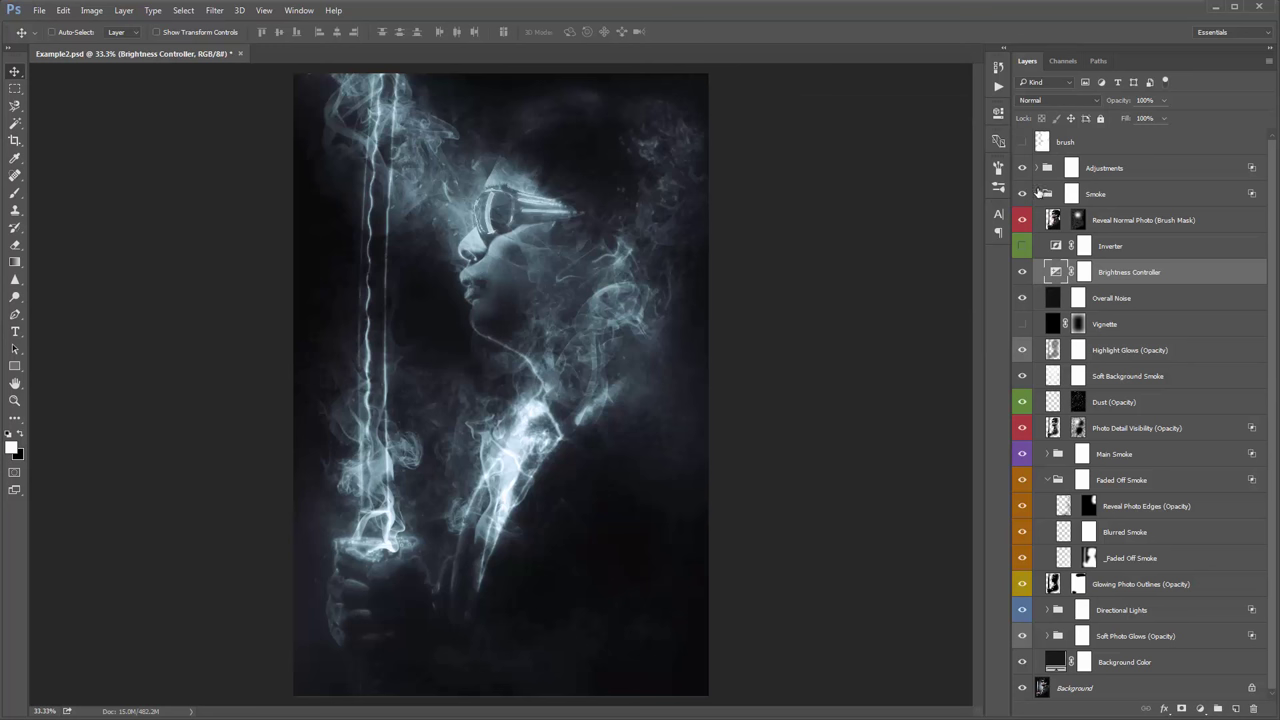
pyautogui.click(1036, 193)
# Step: Preview Color Options 1–6 and leave only Color Option 2's orange fire tint visible
pyautogui.click(1036, 168)
pyautogui.click(1022, 334)
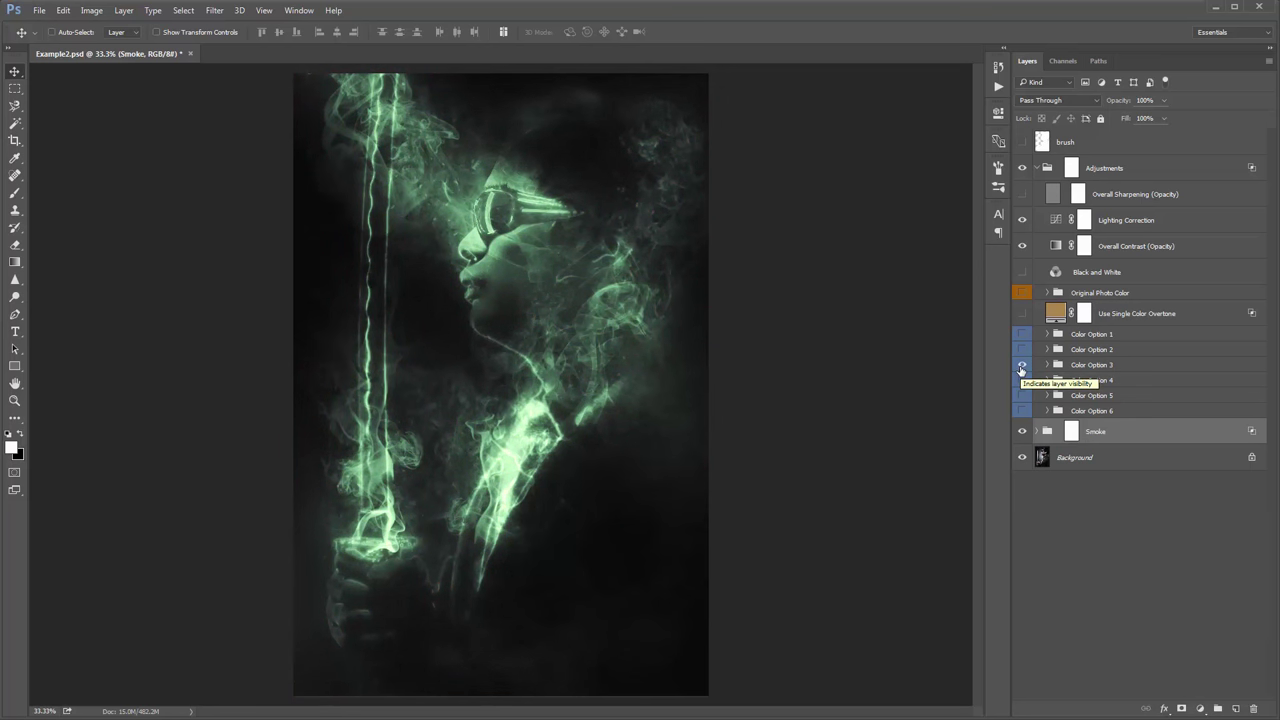
pyautogui.click(1021, 366)
pyautogui.click(1022, 380)
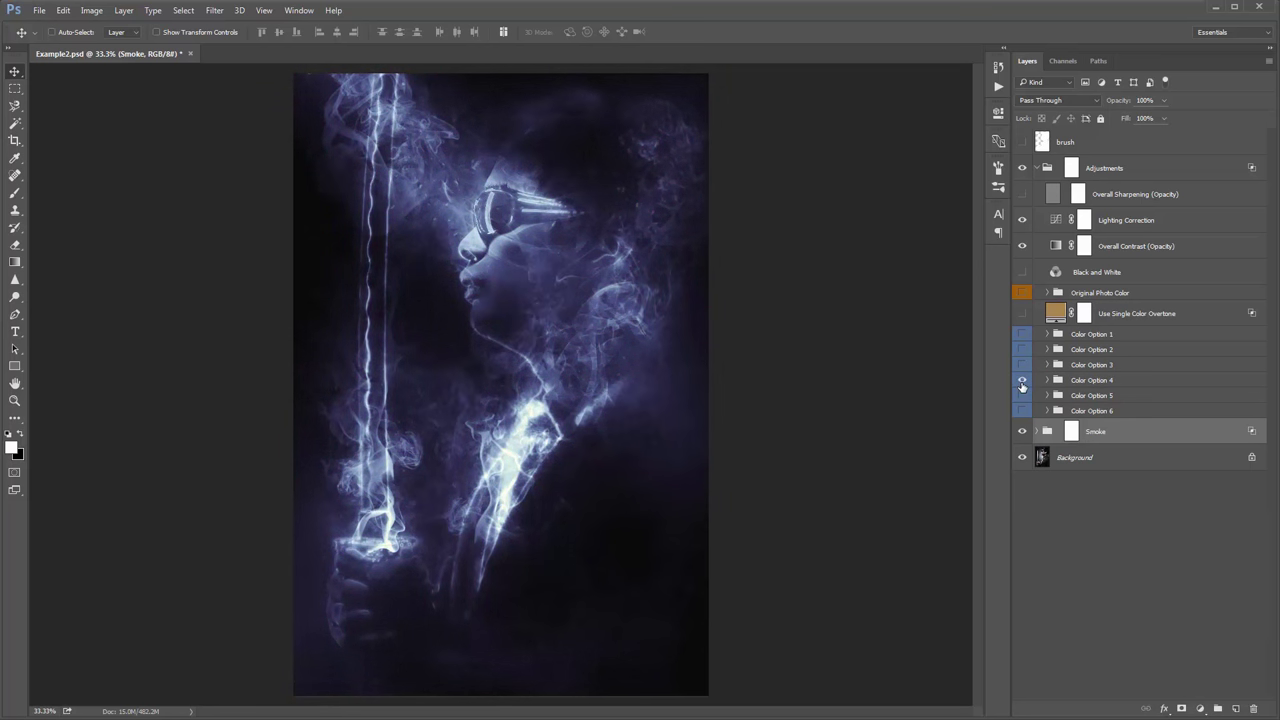
pyautogui.click(1022, 385)
pyautogui.click(1022, 396)
pyautogui.click(1022, 411)
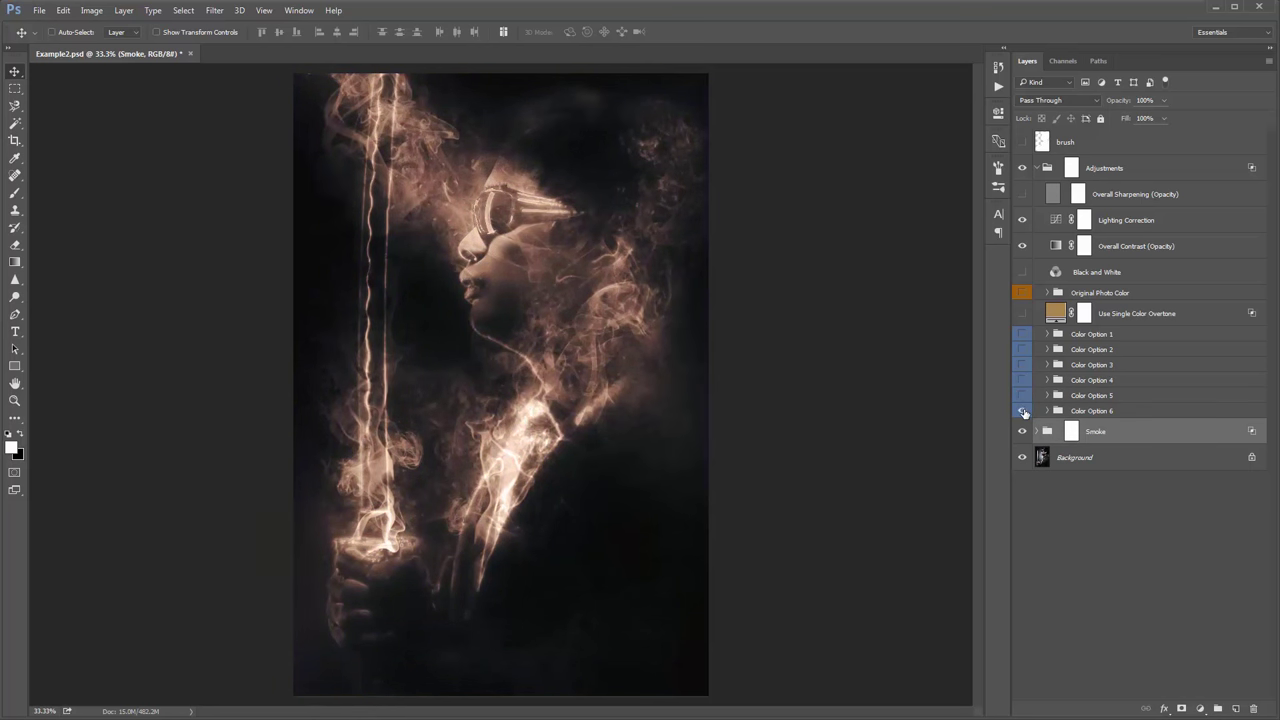
pyautogui.click(1022, 411)
pyautogui.click(1022, 335)
pyautogui.click(1022, 336)
pyautogui.click(1022, 350)
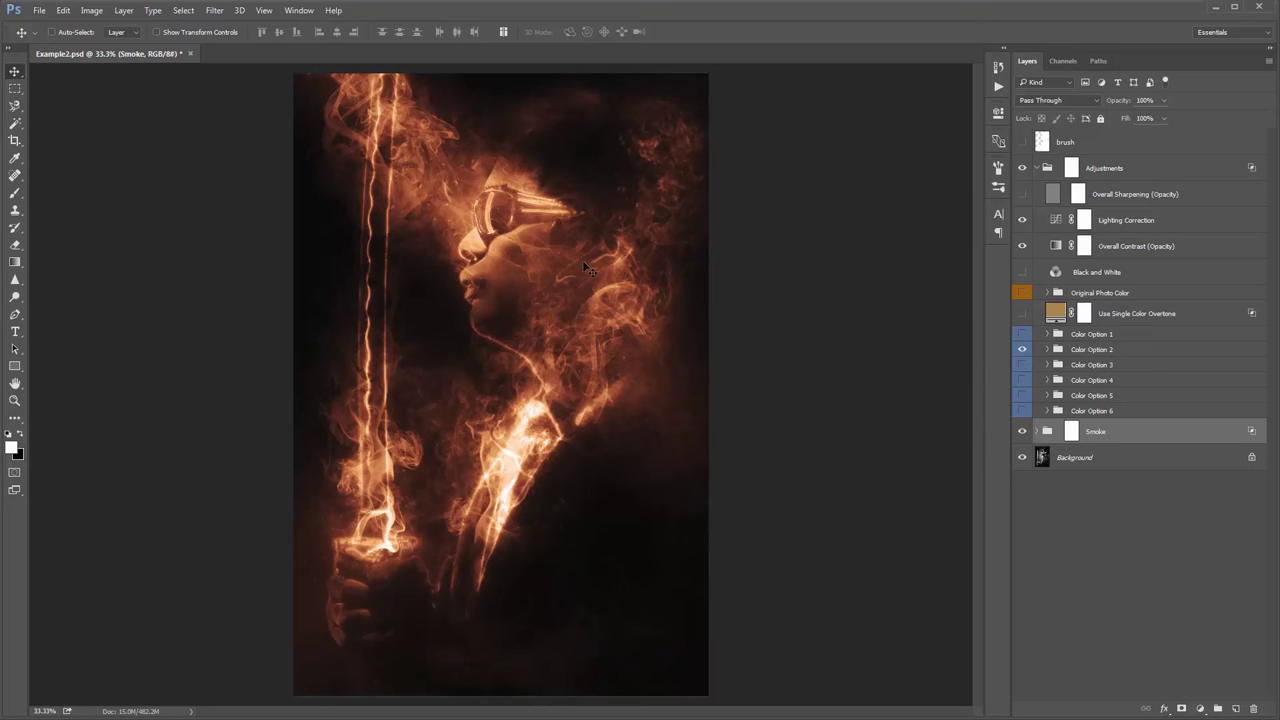
pyautogui.click(1108, 320)
pyautogui.click(1201, 708)
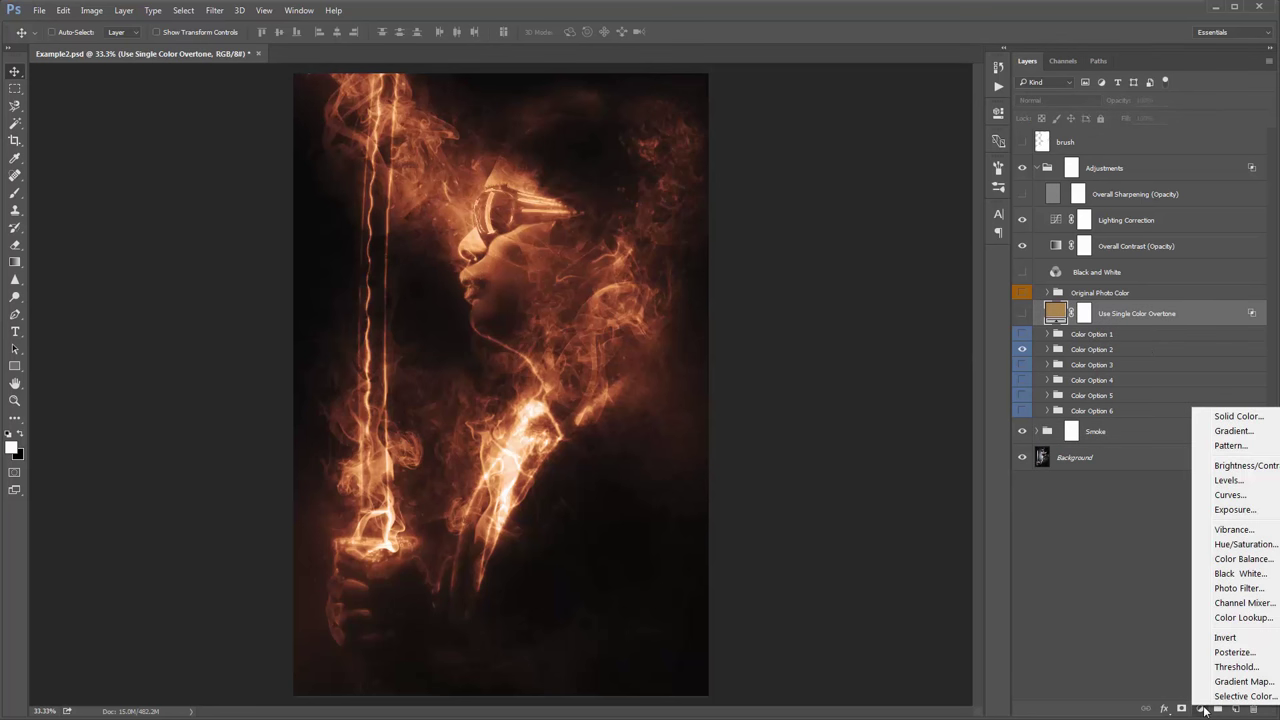
# Step: Add a Color Balance layer with midtones +26 toward red and highlights -28 toward yellow
pyautogui.click(1246, 559)
pyautogui.moveTo(866, 180)
pyautogui.mouseDown()
pyautogui.moveTo(922, 183)
pyautogui.moveTo(832, 182)
pyautogui.moveTo(870, 180)
pyautogui.mouseUp()
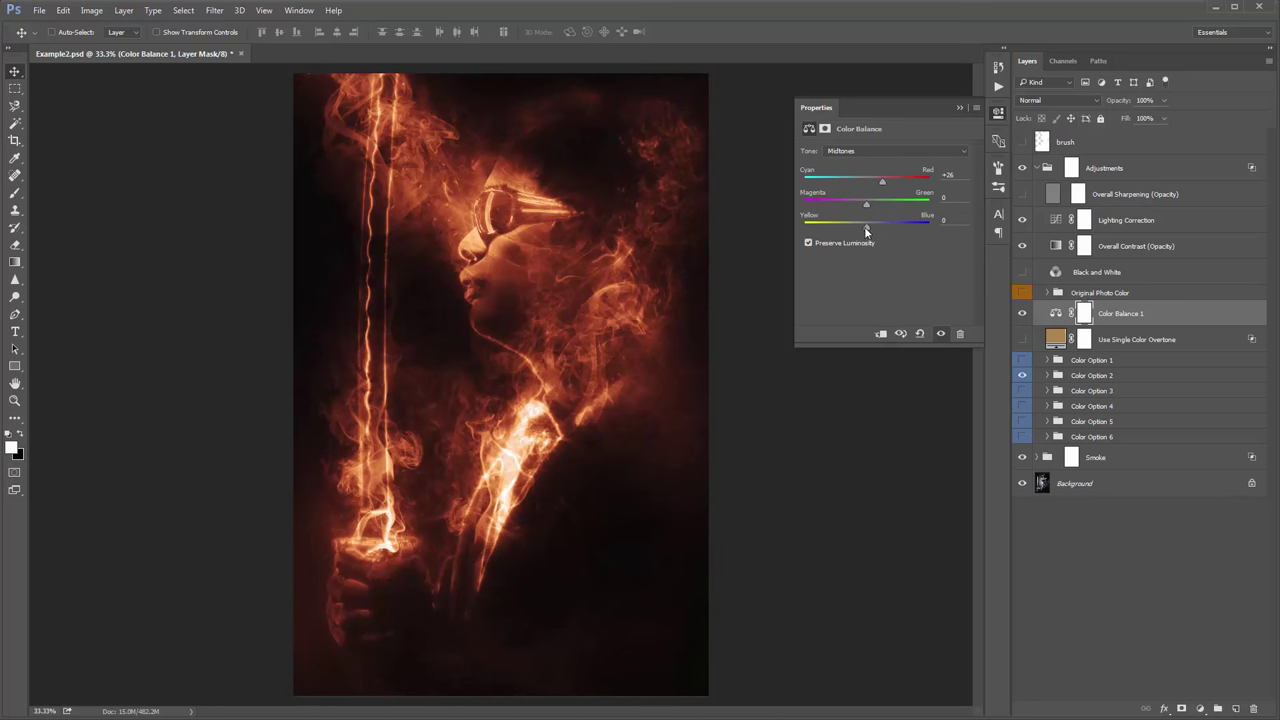
pyautogui.moveTo(866, 228); pyautogui.dragTo(866, 229)
pyautogui.click(841, 152)
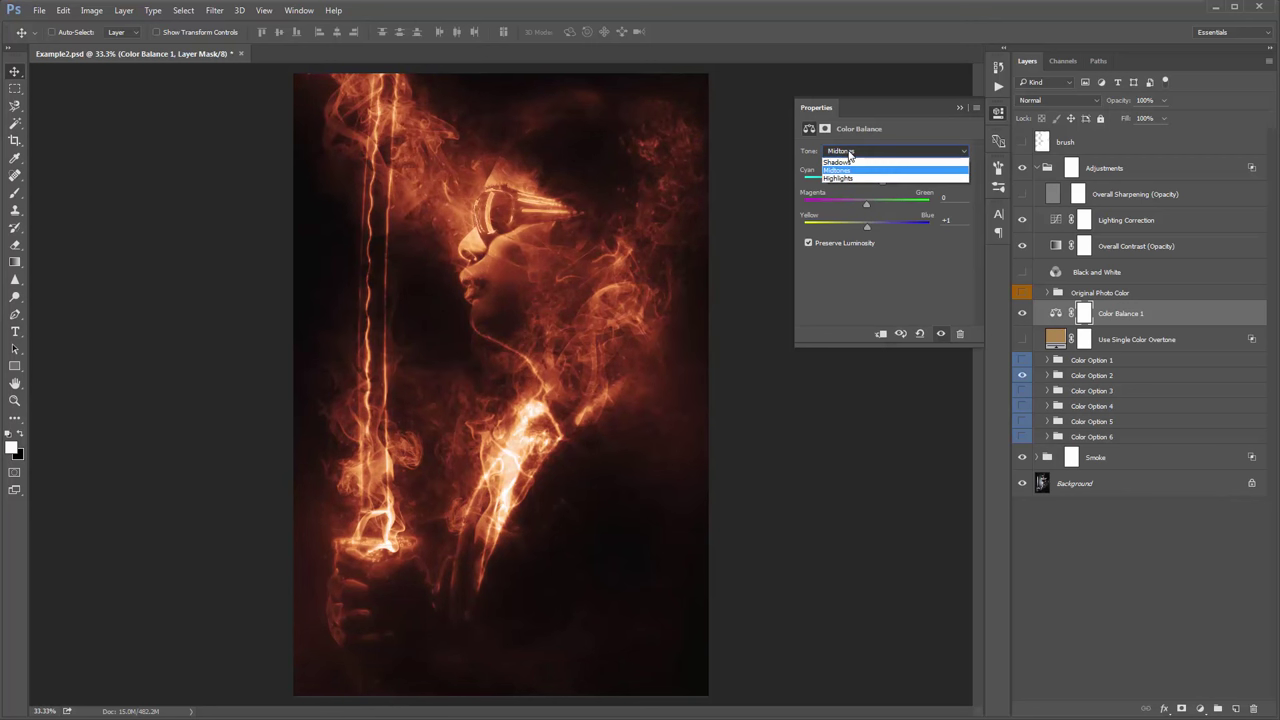
pyautogui.click(849, 153)
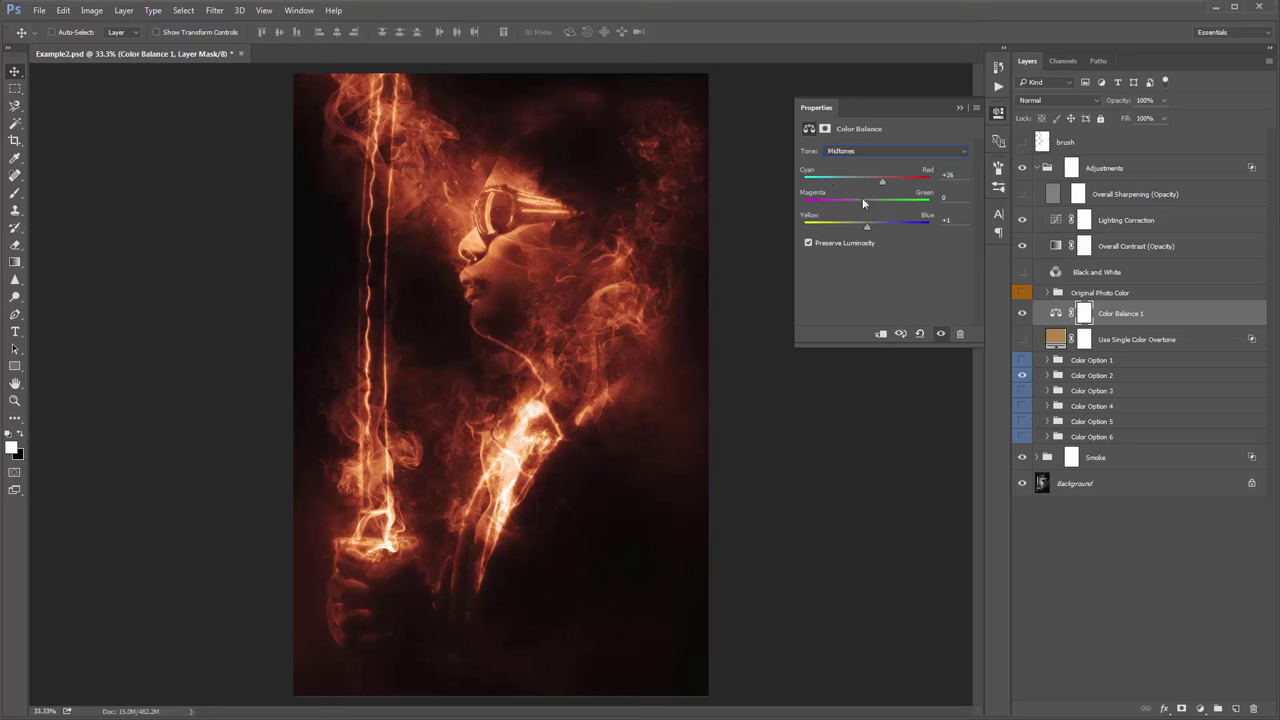
pyautogui.click(844, 150)
pyautogui.click(852, 183)
pyautogui.moveTo(866, 230)
pyautogui.mouseDown()
pyautogui.moveTo(838, 223)
pyautogui.moveTo(863, 223)
pyautogui.moveTo(849, 222)
pyautogui.mouseUp()
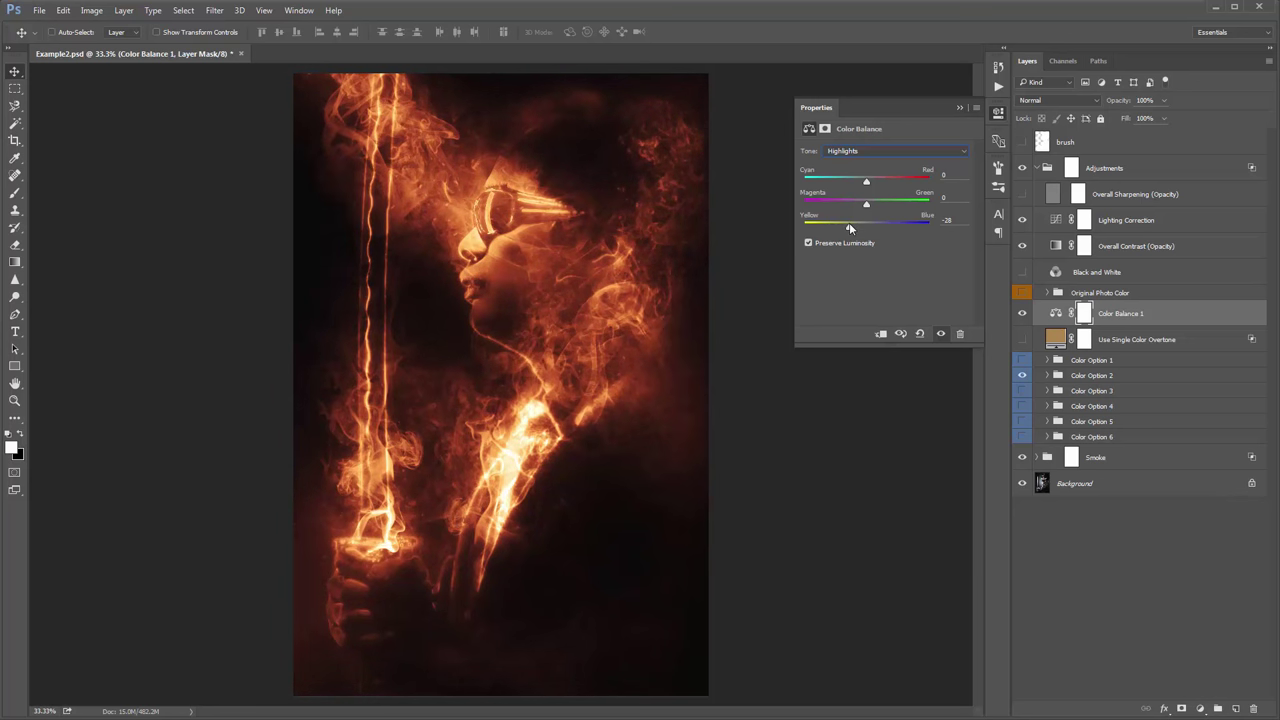
pyautogui.click(957, 107)
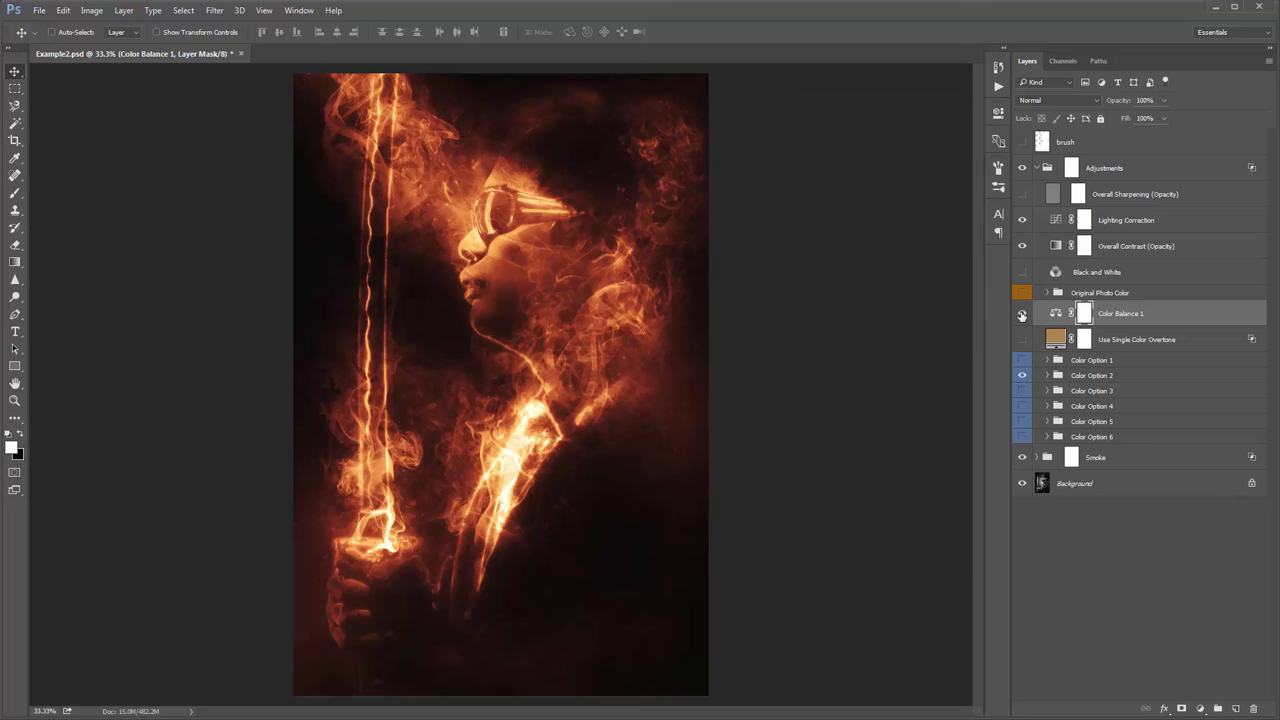
# Step: Toggle Color Balance 1 on and off to compare, leaving it hidden
pyautogui.click(1022, 315)
pyautogui.click(1022, 315)
pyautogui.click(1022, 315)
pyautogui.click(1022, 315)
pyautogui.click(1022, 315)
pyautogui.click(1022, 315)
pyautogui.click(1022, 315)
pyautogui.click(1022, 315)
pyautogui.click(1022, 315)
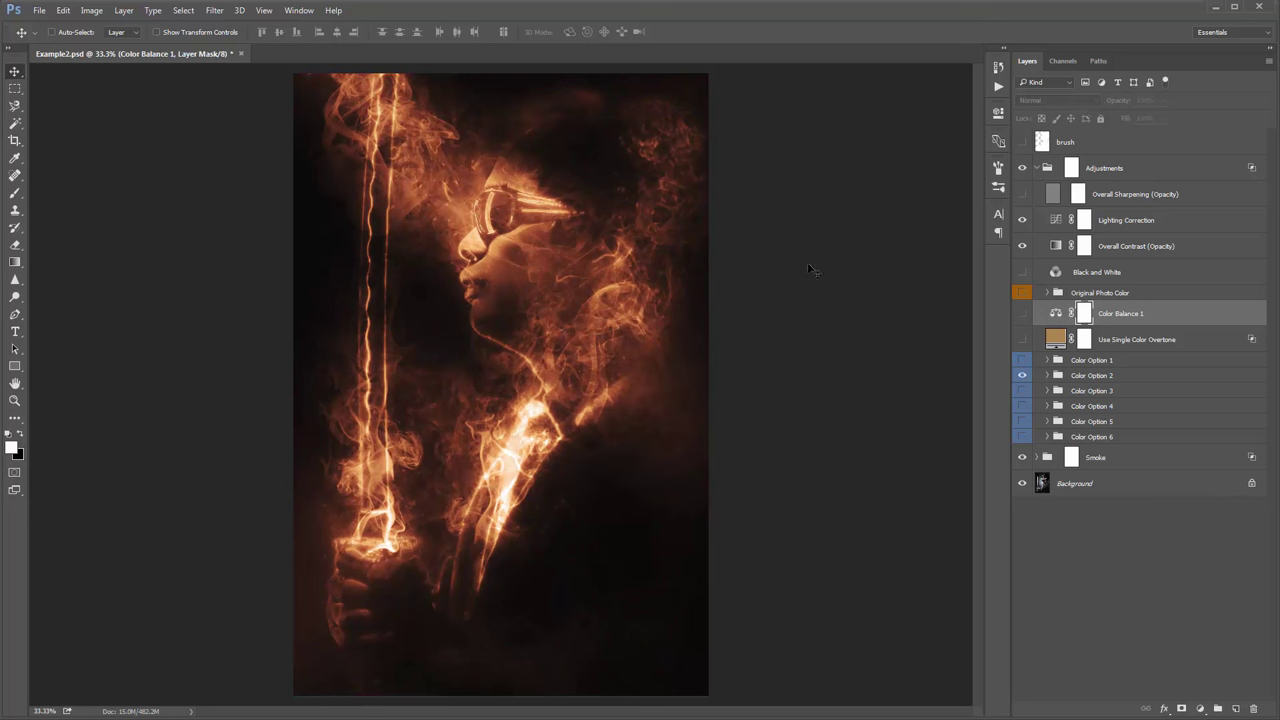
# Step: Add a Hue/Saturation adjustment layer with Saturation raised to about +28
pyautogui.click(1200, 708)
pyautogui.click(1244, 547)
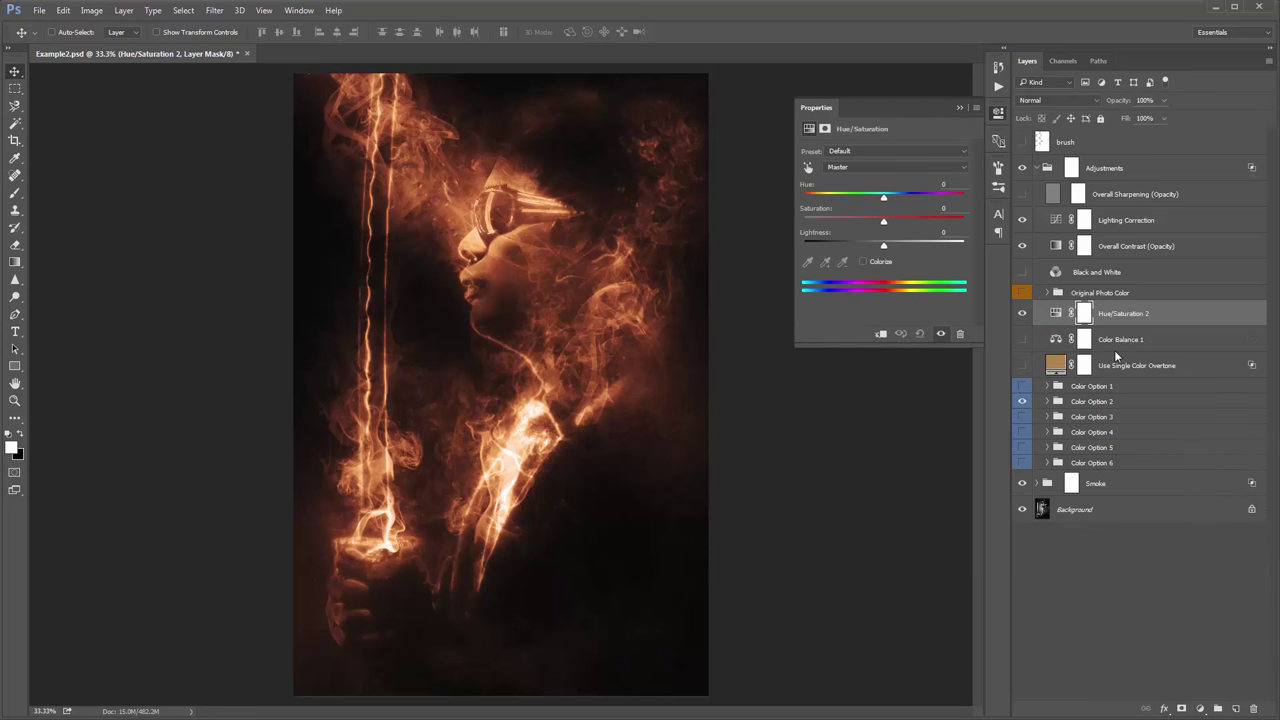
pyautogui.moveTo(885, 218); pyautogui.dragTo(908, 222)
pyautogui.click(996, 169)
# Step: Compare Hue/Saturation 2 on and off, leaving it hidden
pyautogui.click(1022, 313)
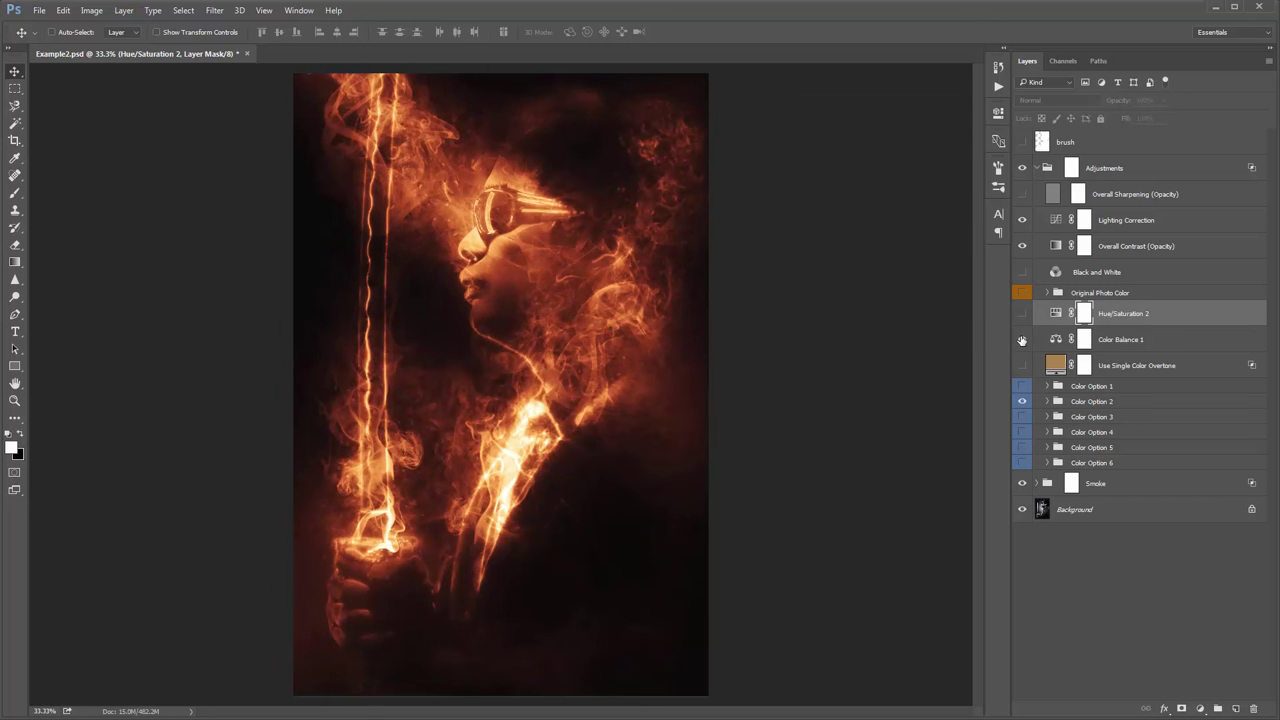
pyautogui.click(1022, 313)
pyautogui.click(1022, 313)
# Step: Raise Overall Contrast opacity to 47% and delete the Overall Sharpening layer
pyautogui.click(1186, 250)
pyautogui.click(1108, 101)
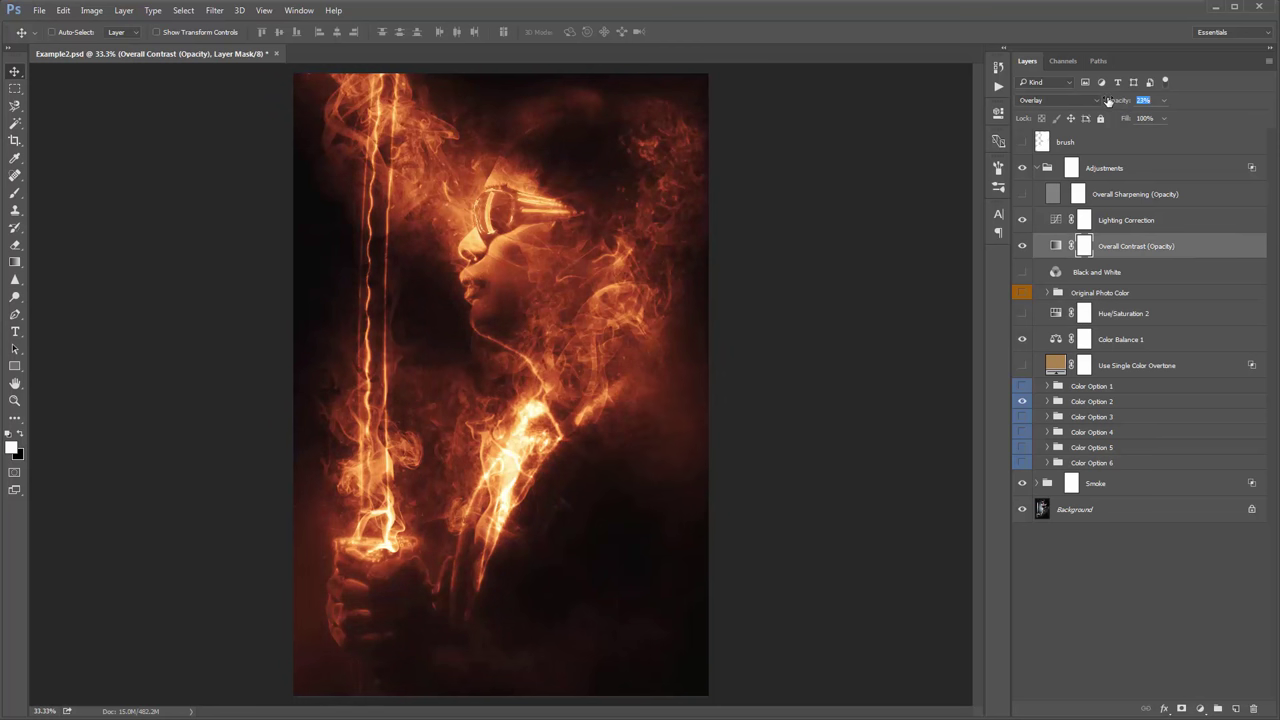
pyautogui.moveTo(1108, 101); pyautogui.dragTo(1124, 104)
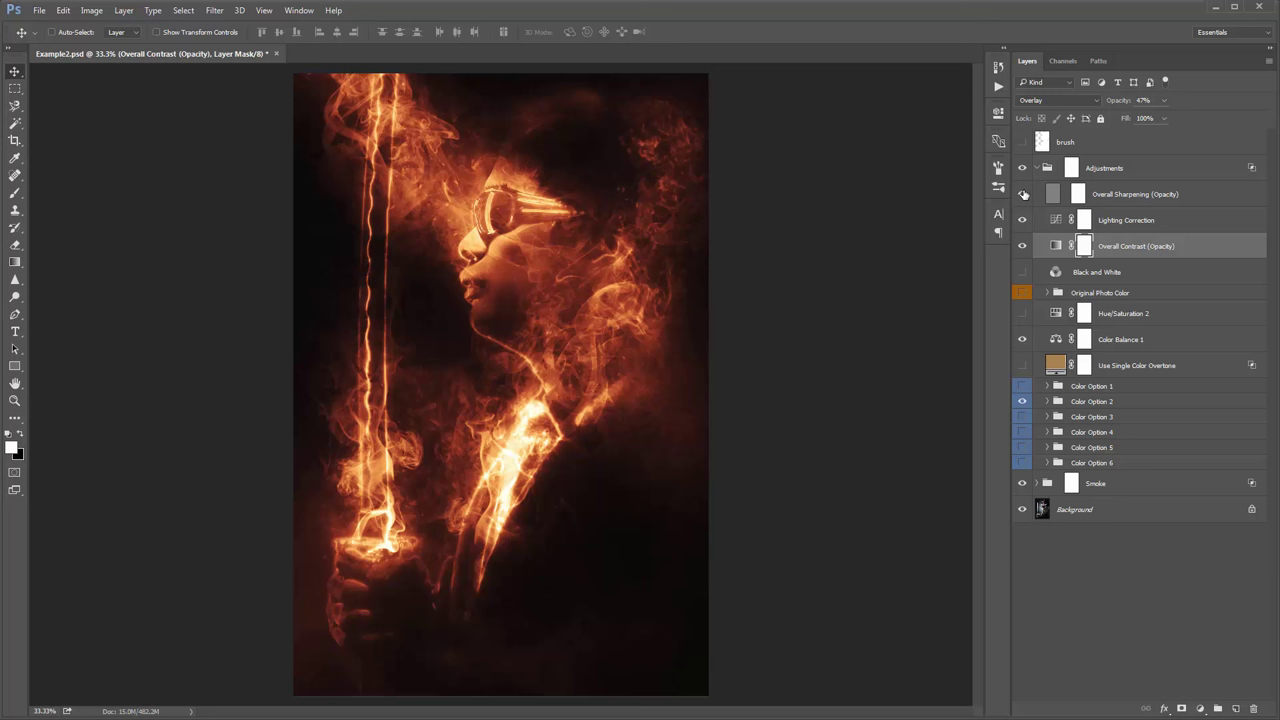
pyautogui.click(1120, 196)
pyautogui.press('Delete')
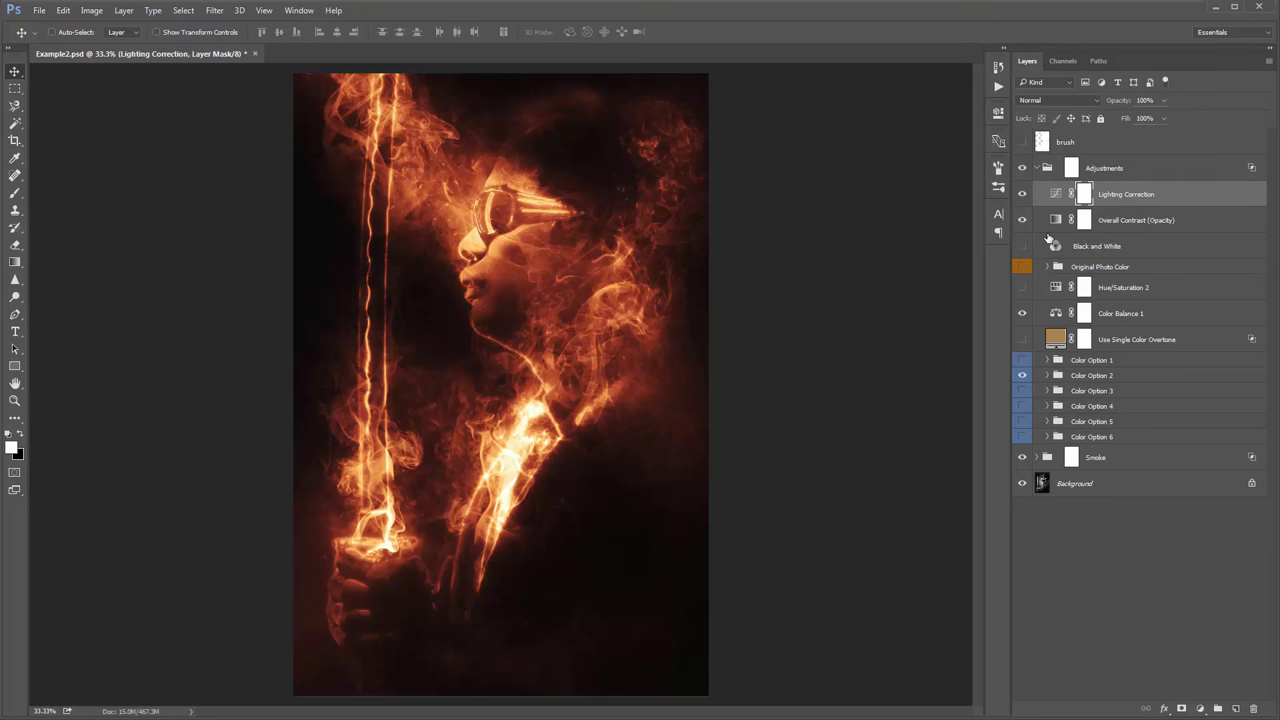
# Step: Stamp all visible layers into a merged Layer 1 above the Adjustments group
pyautogui.click(1126, 222)
pyautogui.click(1136, 178)
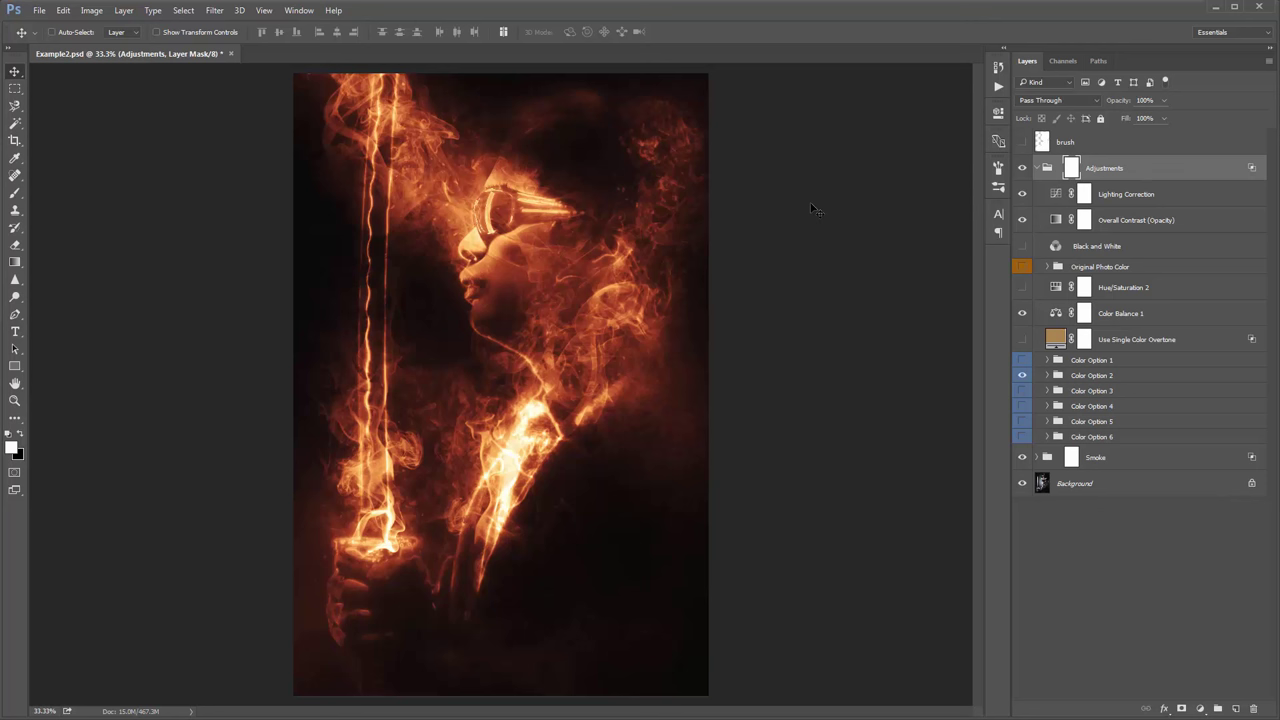
pyautogui.press('ctrl')
pyautogui.hotkey('ctrl', 'alt', 'shift', 'e')
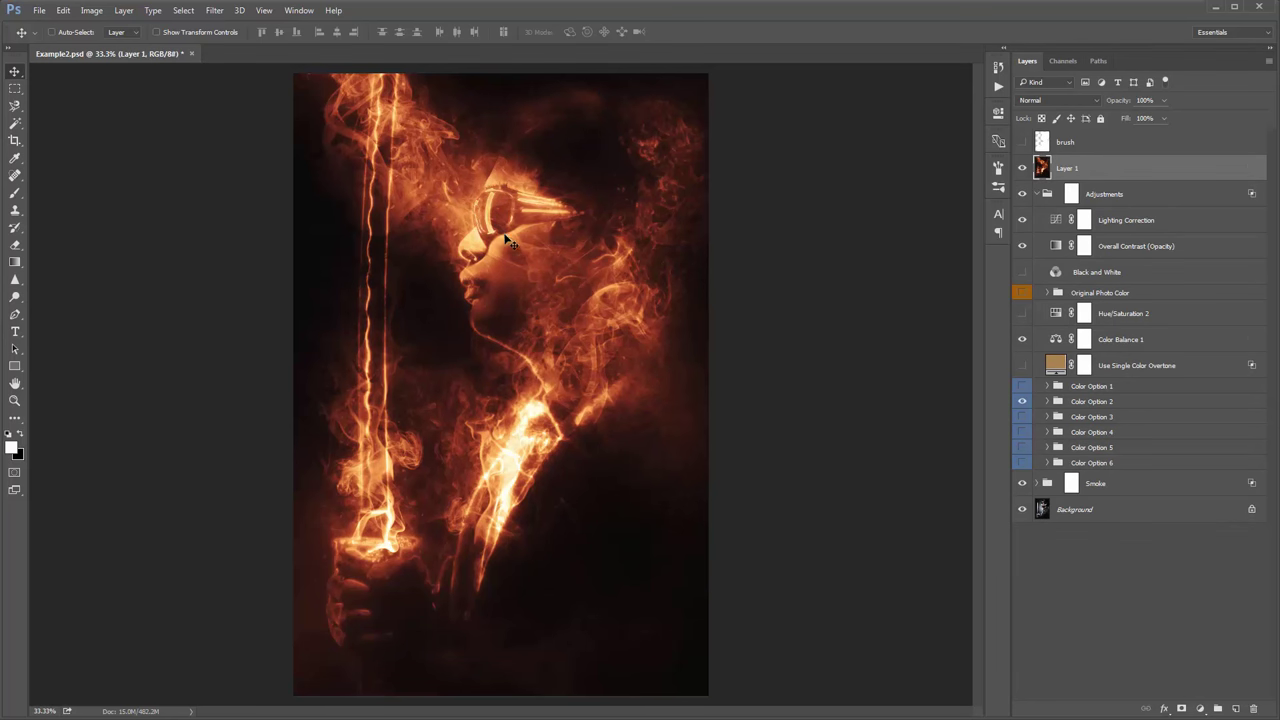
pyautogui.moveTo(512, 241)
pyautogui.mouseDown()
pyautogui.moveTo(576, 251)
pyautogui.moveTo(472, 250)
pyautogui.moveTo(500, 252)
pyautogui.mouseUp()
# Step: Apply a High Pass filter with radius 2.0 to Layer 1
pyautogui.click(214, 11)
pyautogui.moveTo(258, 299)
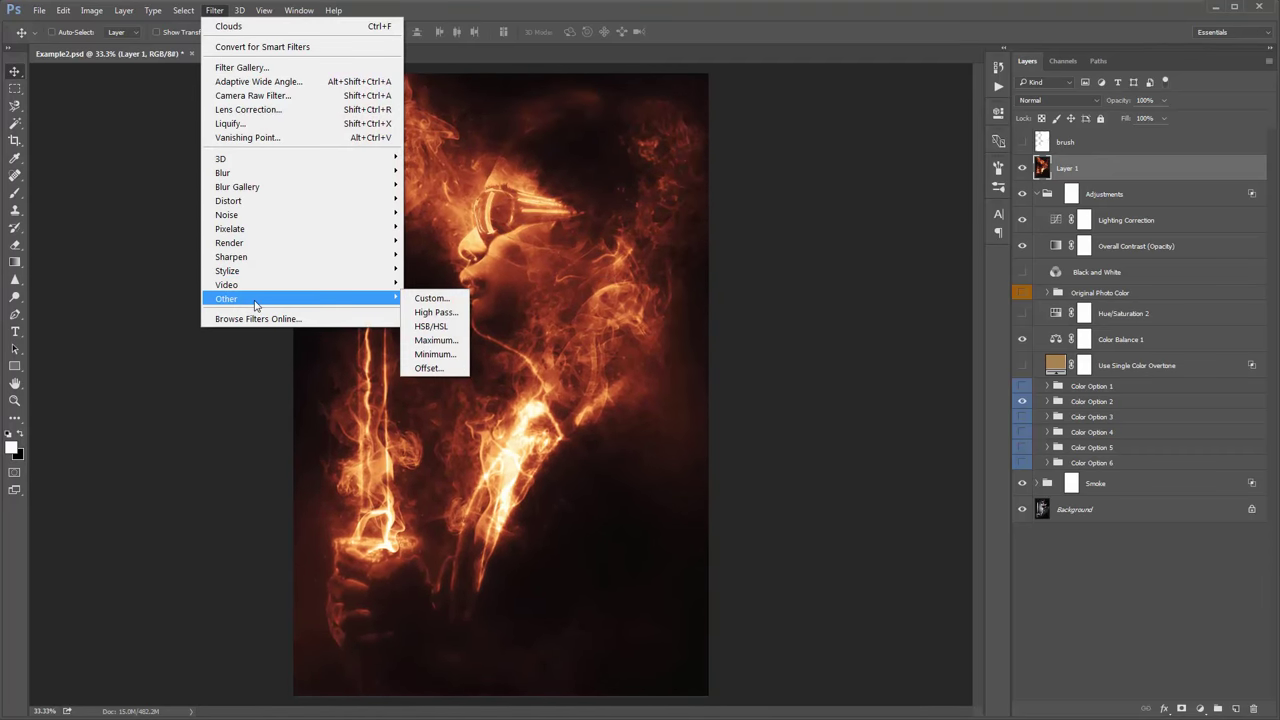
pyautogui.click(428, 310)
pyautogui.moveTo(590, 196); pyautogui.dragTo(640, 131)
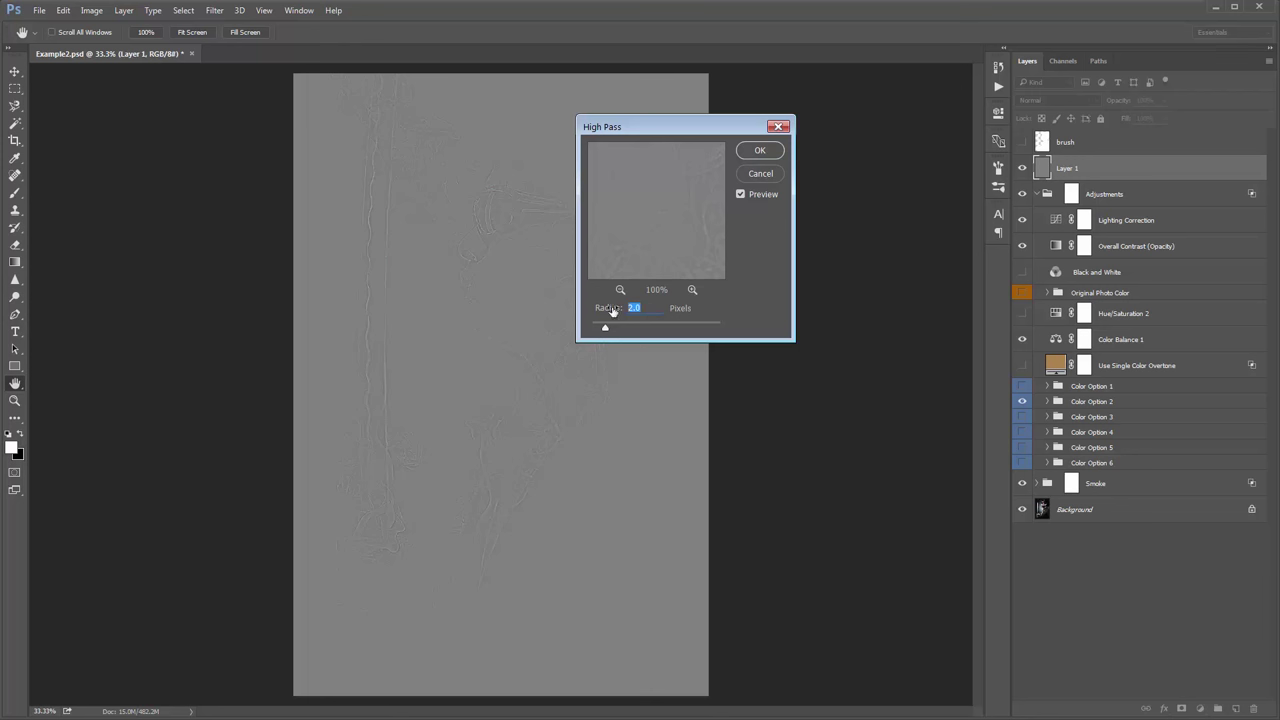
pyautogui.click(760, 150)
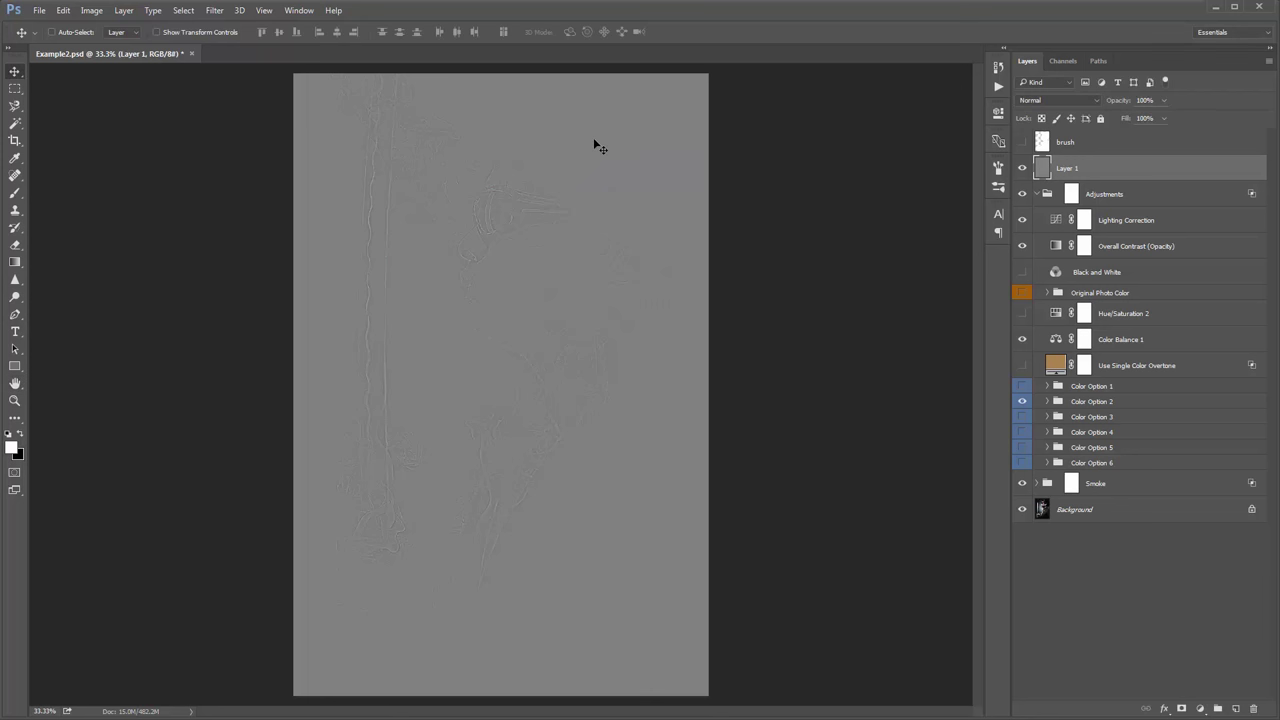
# Step: Blend Layer 1 in Vivid Light and lower its opacity to about 63%
pyautogui.click(1040, 100)
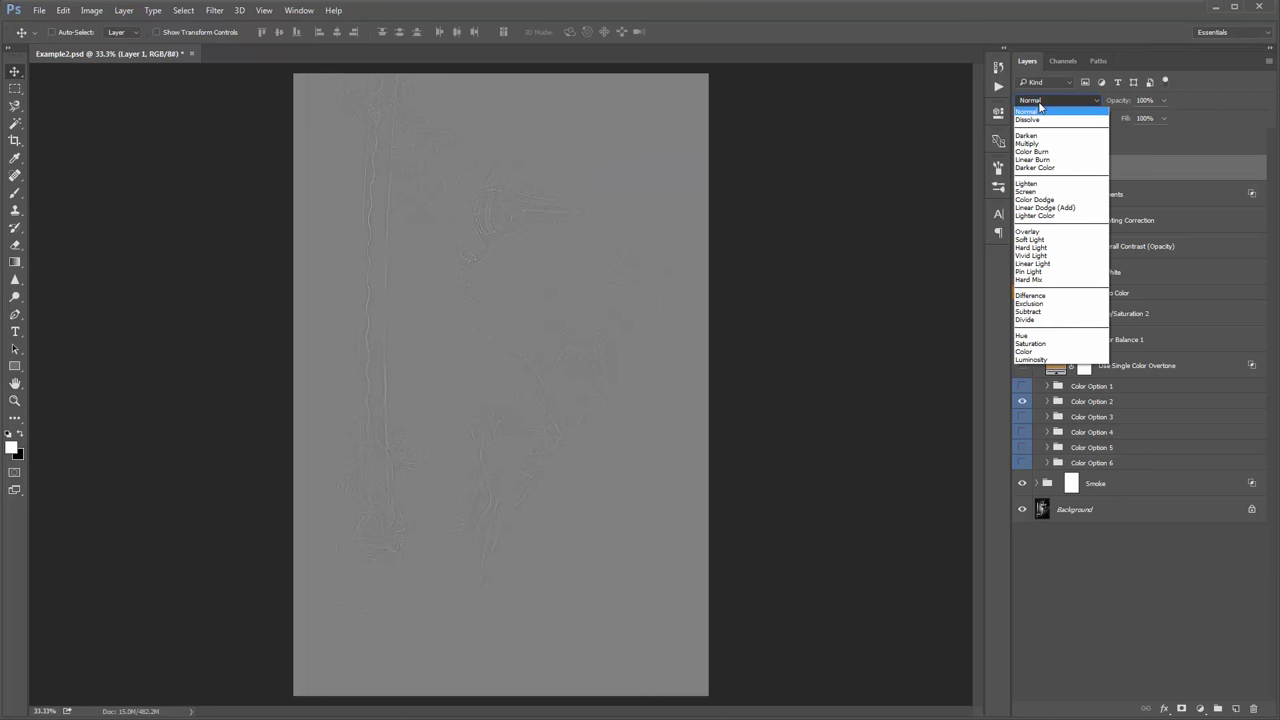
pyautogui.click(1035, 255)
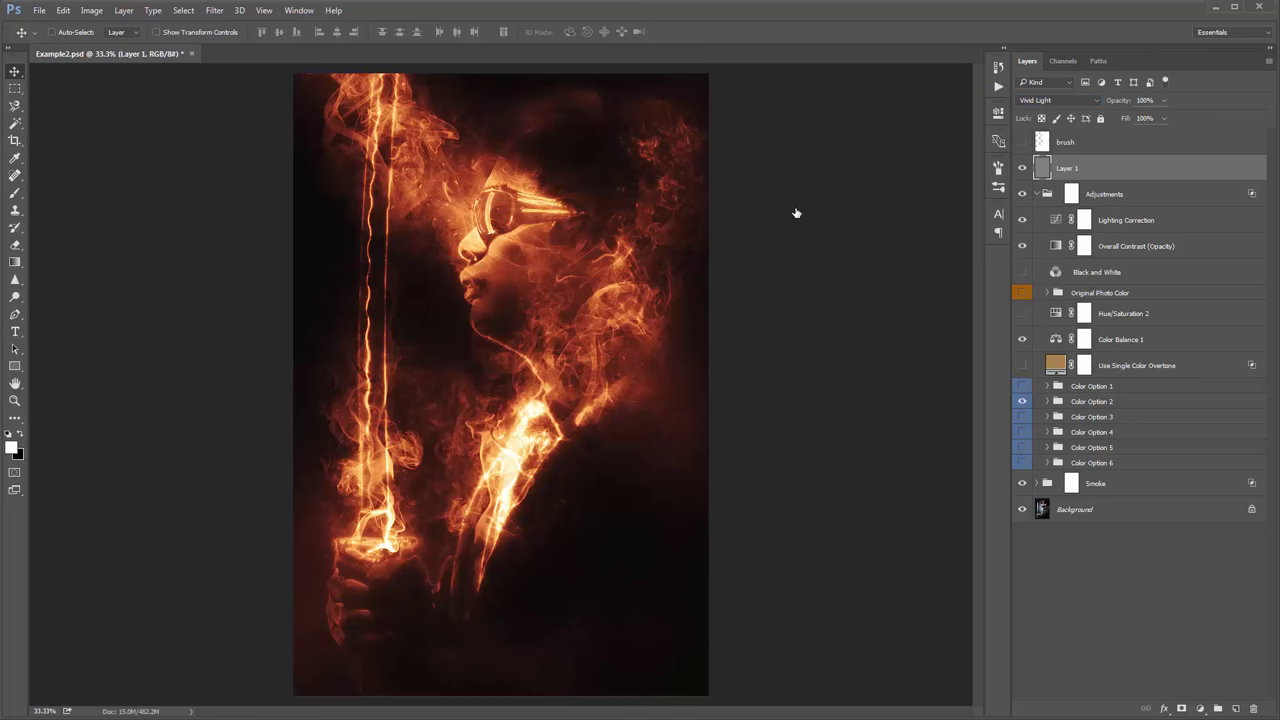
pyautogui.click(1020, 170)
pyautogui.click(1020, 170)
pyautogui.click(1020, 170)
pyautogui.click(1020, 170)
pyautogui.moveTo(1118, 101); pyautogui.dragTo(1090, 100)
# Step: Group Layer 1 through the Smoke group into Group 1
pyautogui.click(1037, 194)
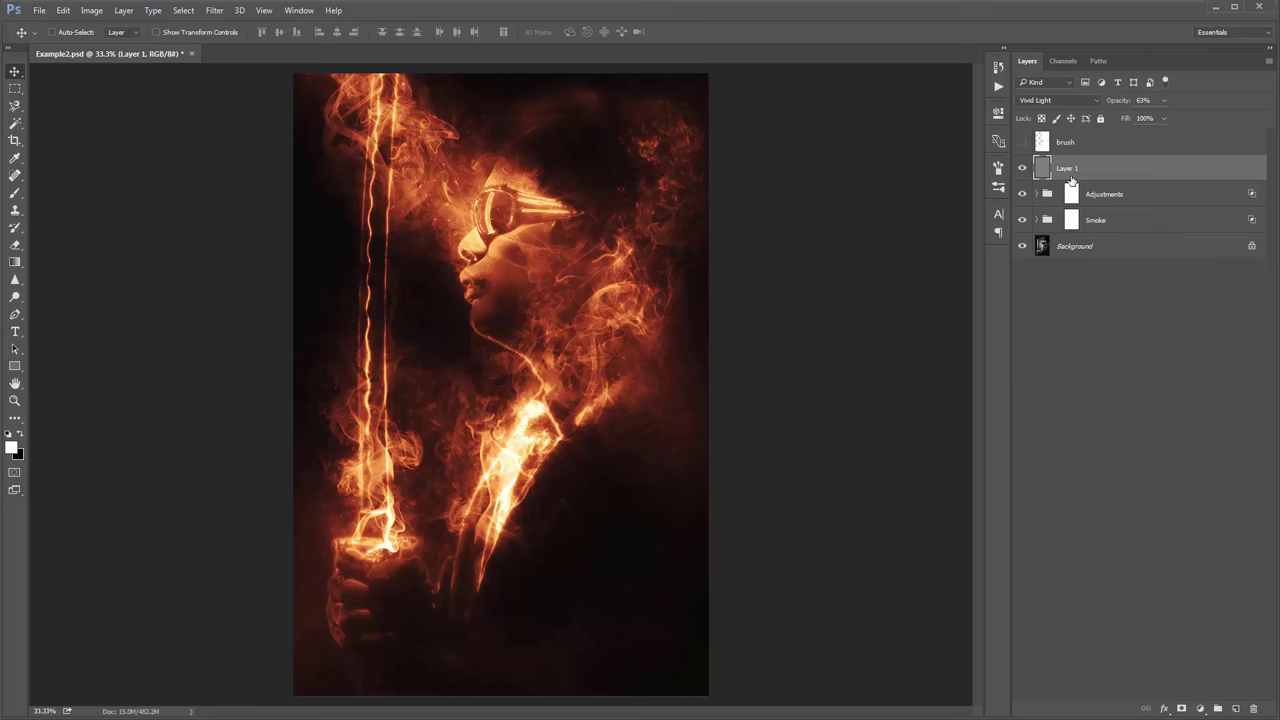
pyautogui.keyDown('shift'); pyautogui.click(1116, 222); pyautogui.keyUp('shift')
pyautogui.hotkey('ctrl', 'g')
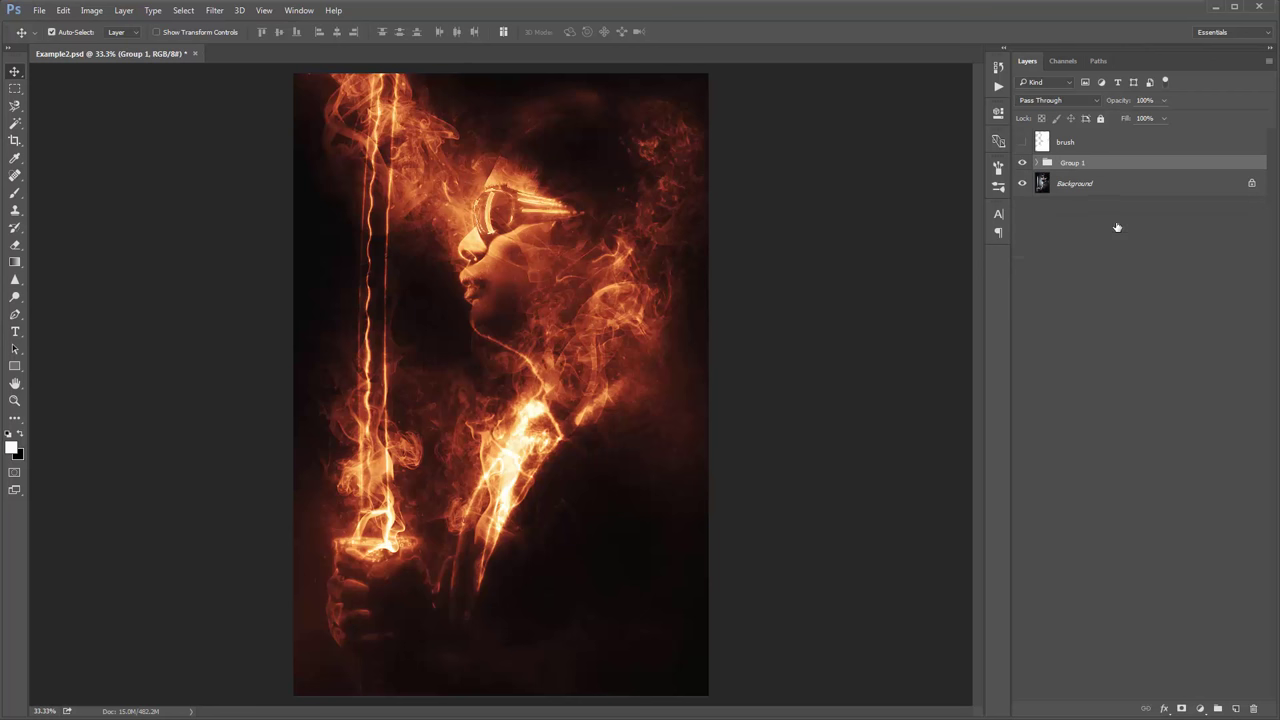
# Step: Compare the fire effect group against the original photo, ending with it visible
pyautogui.click(1022, 163)
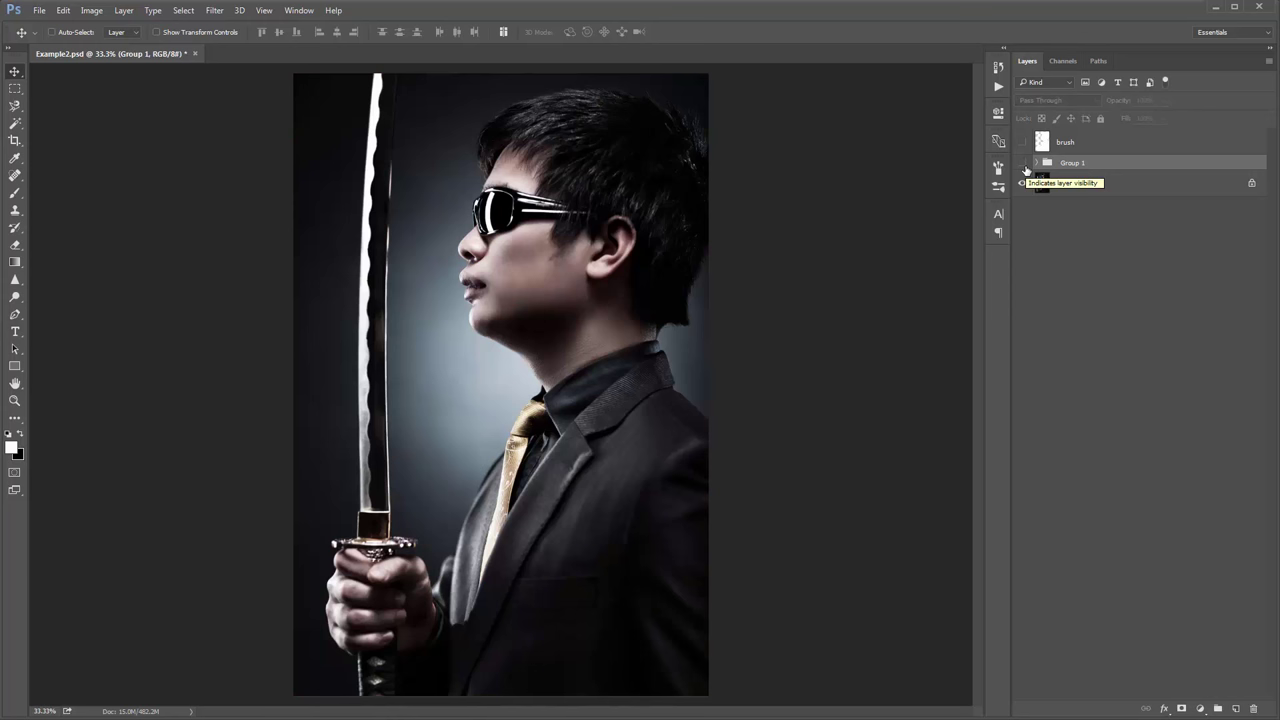
pyautogui.click(1023, 165)
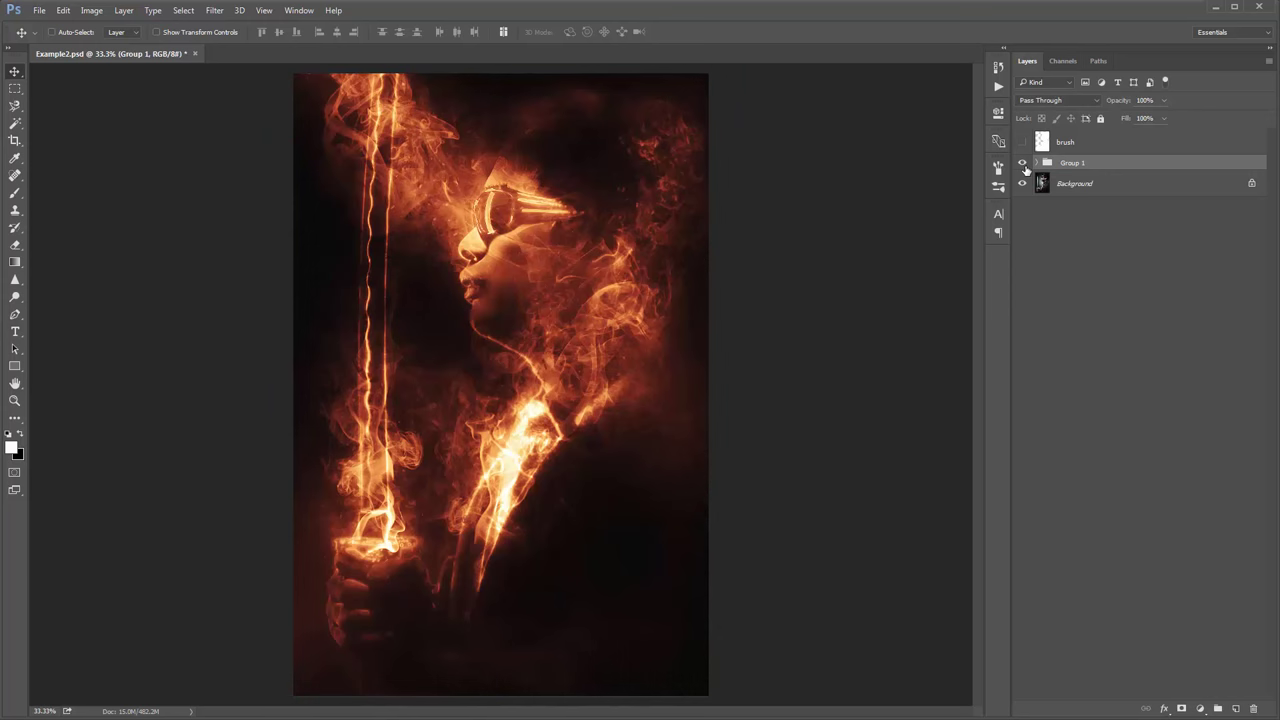
pyautogui.click(1023, 165)
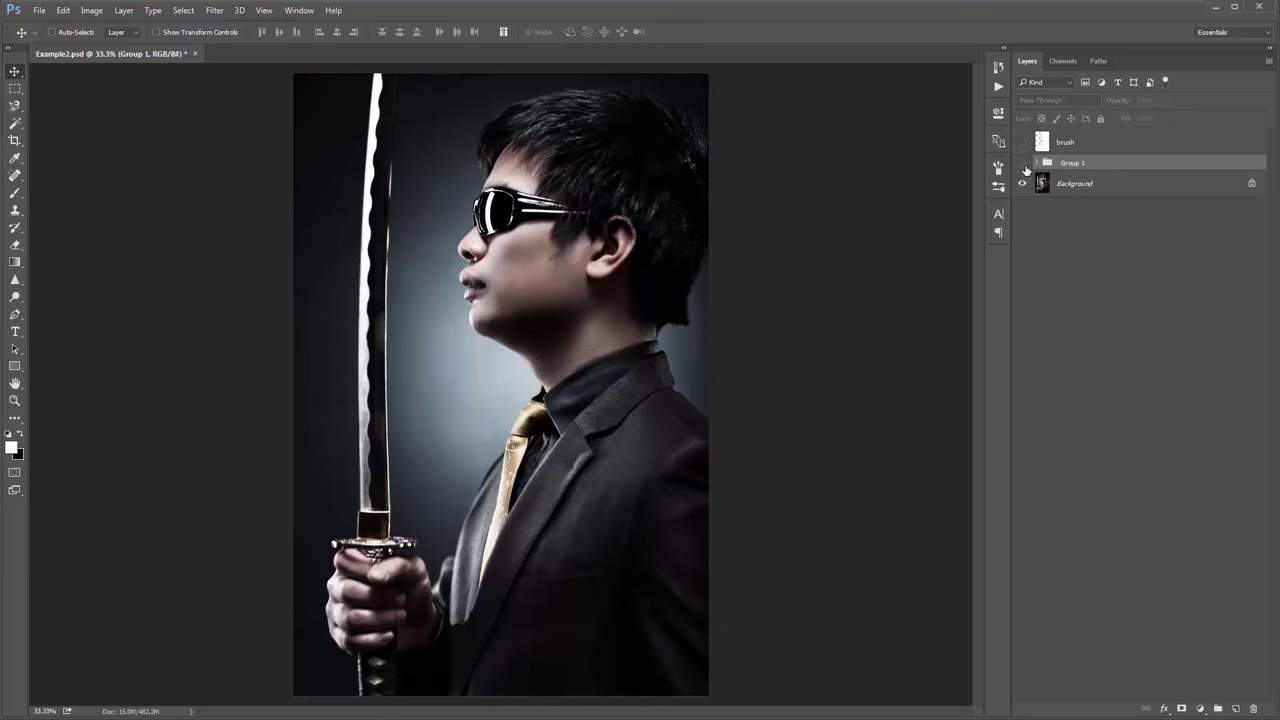
pyautogui.click(1023, 166)
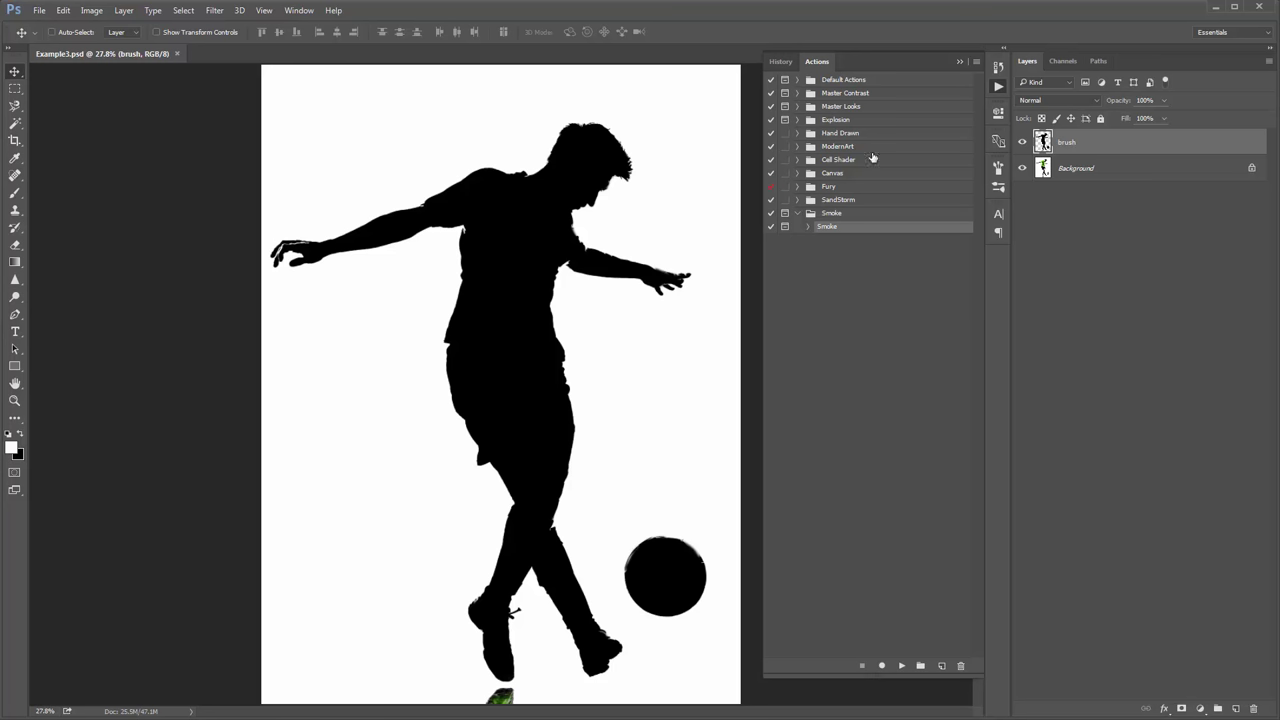
# Step: Start the Smoke action on the soccer photo and dismiss its message
pyautogui.moveTo(672, 200)
pyautogui.mouseDown()
pyautogui.moveTo(708, 134)
pyautogui.moveTo(680, 178)
pyautogui.mouseUp()
pyautogui.hotkey('ctrl', 'z')
pyautogui.click(899, 666)
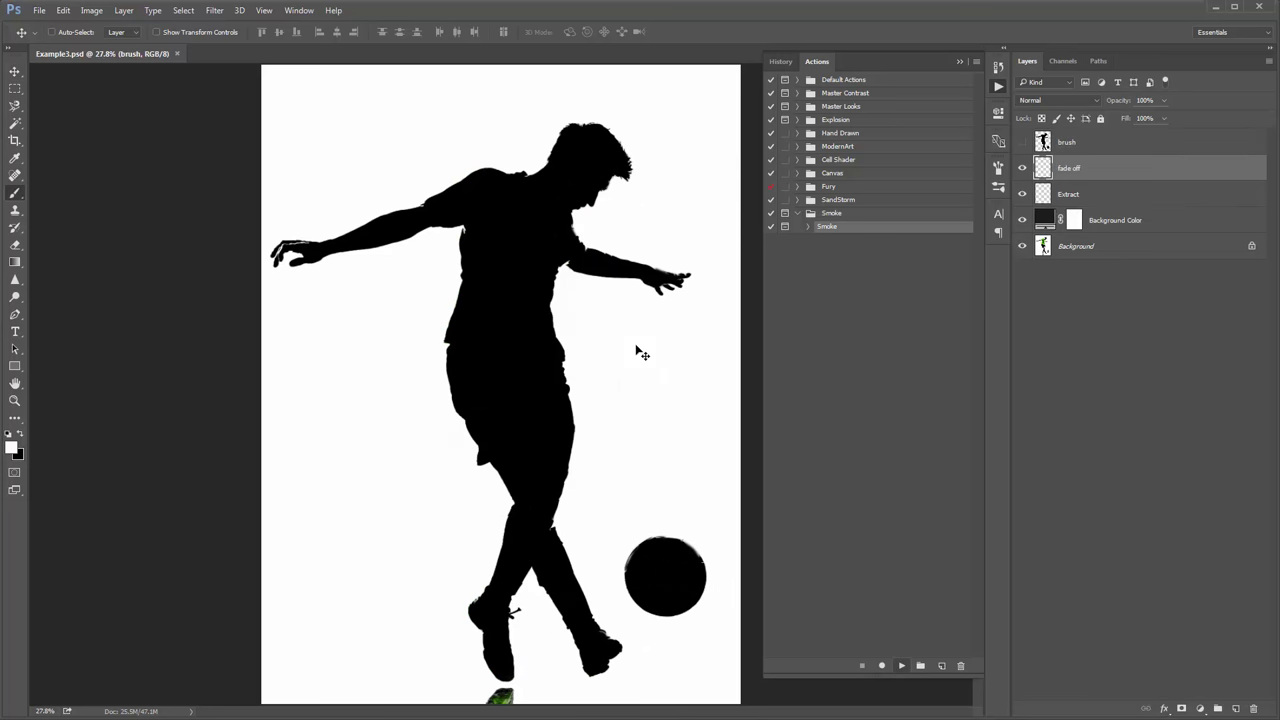
pyautogui.press('Return')
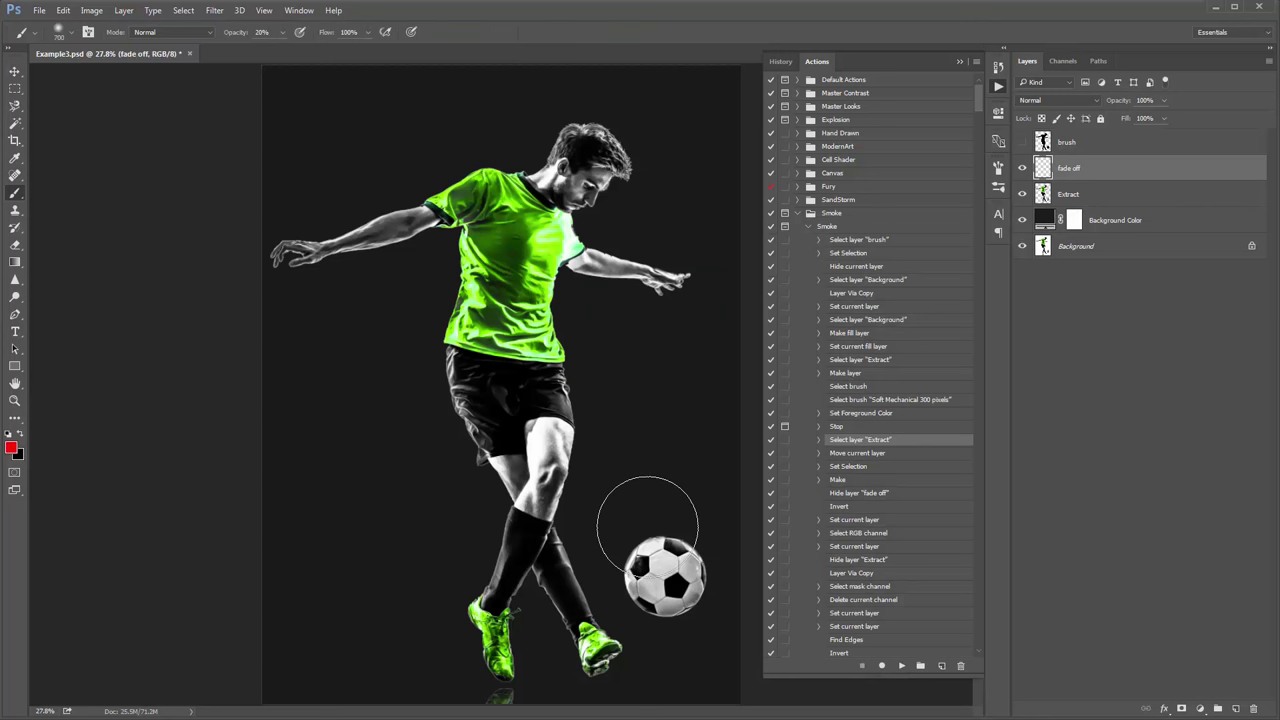
# Step: Paint red over the ball and lower legs at 100% brush opacity, then resume the action
pyautogui.moveTo(663, 503); pyautogui.dragTo(668, 566)
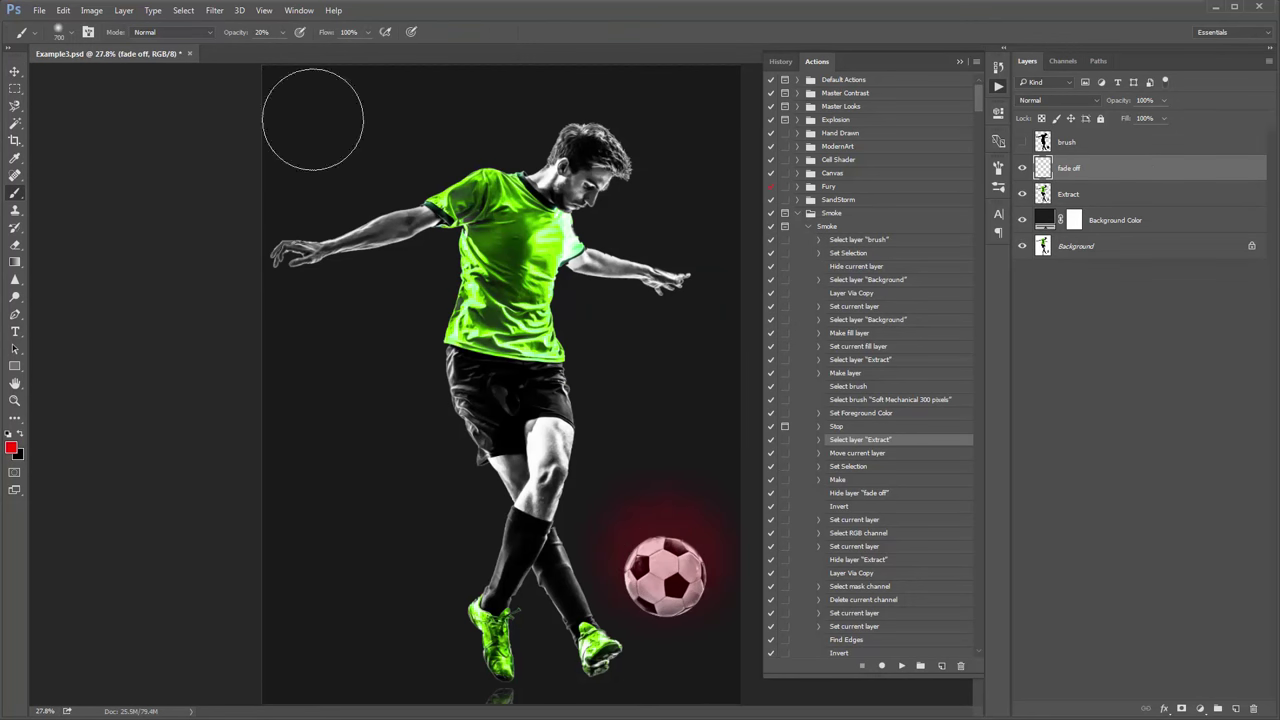
pyautogui.click(283, 32)
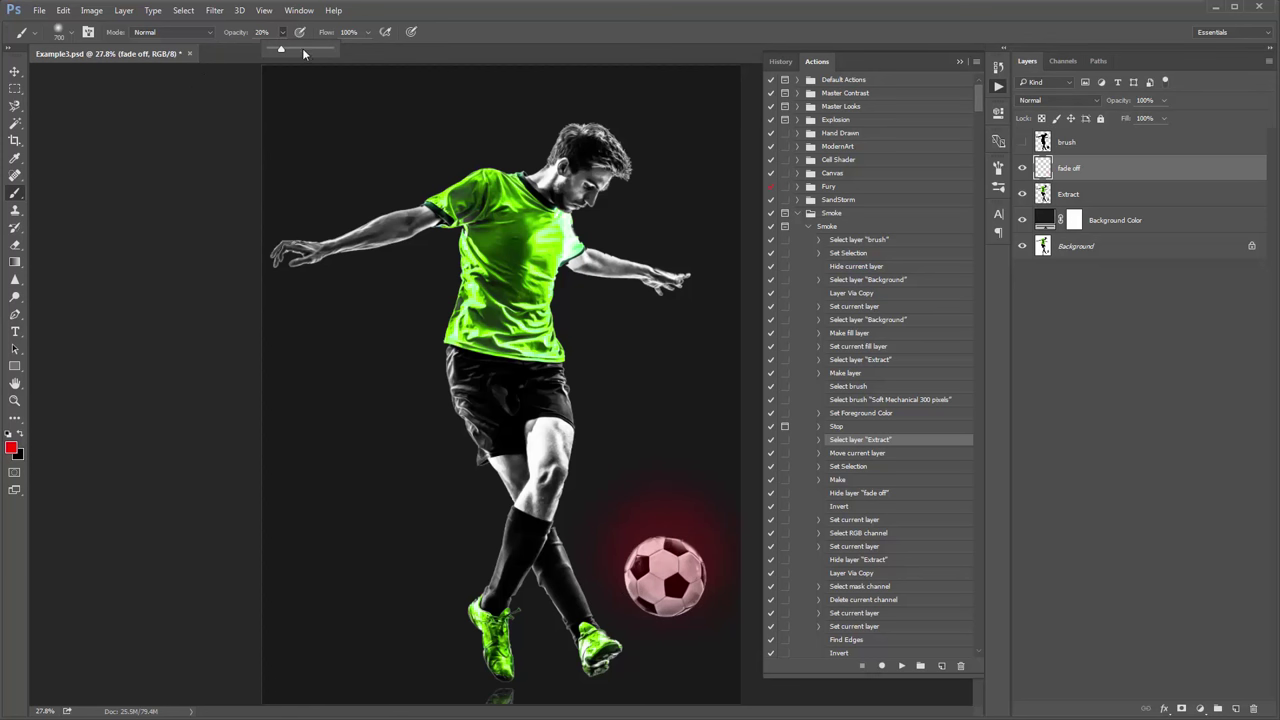
pyautogui.moveTo(304, 54); pyautogui.dragTo(350, 56)
pyautogui.moveTo(657, 543)
pyautogui.mouseDown()
pyautogui.moveTo(648, 583)
pyautogui.moveTo(679, 573)
pyautogui.moveTo(562, 642)
pyautogui.moveTo(490, 642)
pyautogui.moveTo(497, 620)
pyautogui.moveTo(565, 623)
pyautogui.moveTo(514, 629)
pyautogui.moveTo(561, 645)
pyautogui.moveTo(513, 666)
pyautogui.moveTo(579, 627)
pyautogui.moveTo(492, 570)
pyautogui.moveTo(508, 544)
pyautogui.moveTo(483, 512)
pyautogui.moveTo(551, 460)
pyautogui.moveTo(487, 474)
pyautogui.moveTo(542, 435)
pyautogui.moveTo(502, 450)
pyautogui.moveTo(555, 435)
pyautogui.moveTo(465, 450)
pyautogui.moveTo(528, 463)
pyautogui.mouseUp()
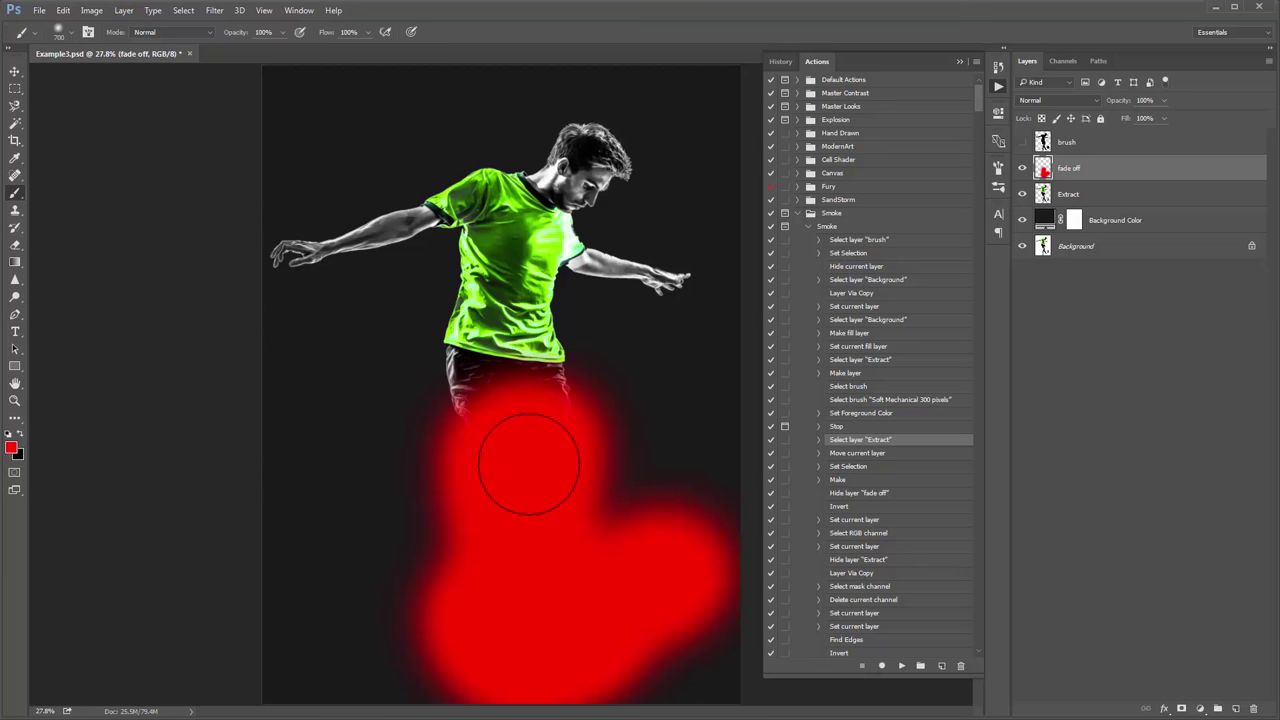
pyautogui.press('v')
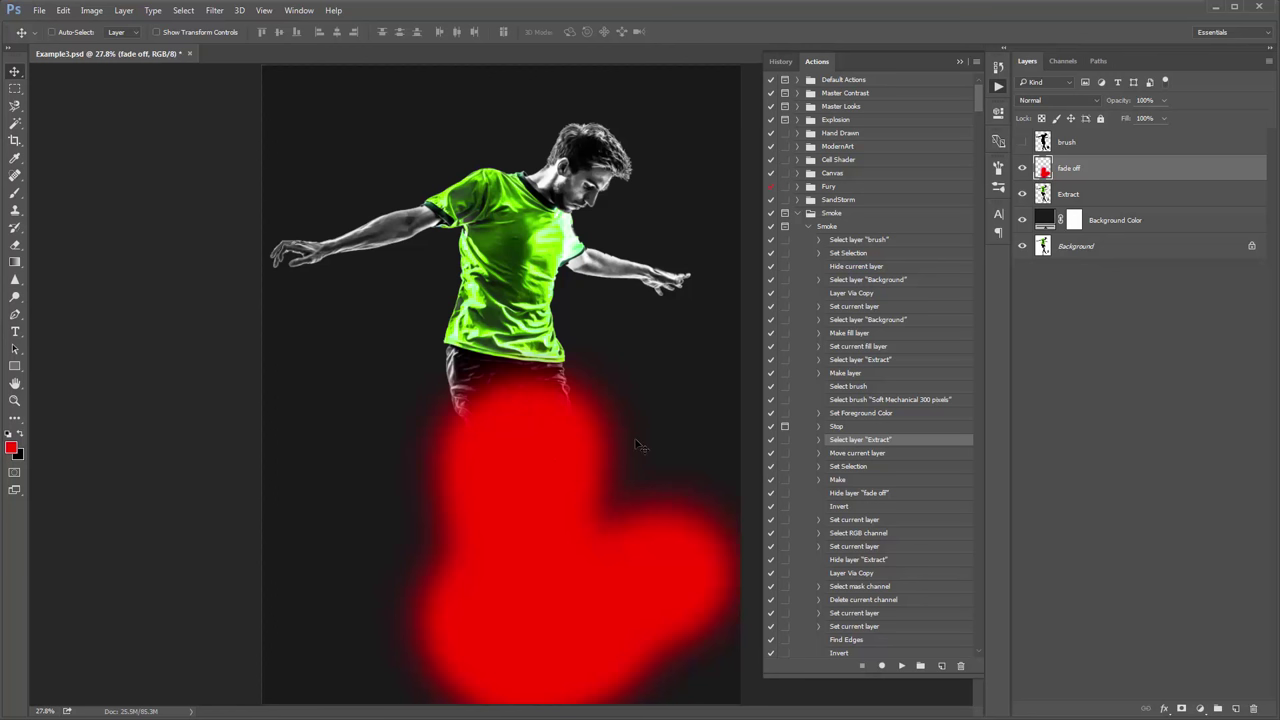
pyautogui.click(901, 665)
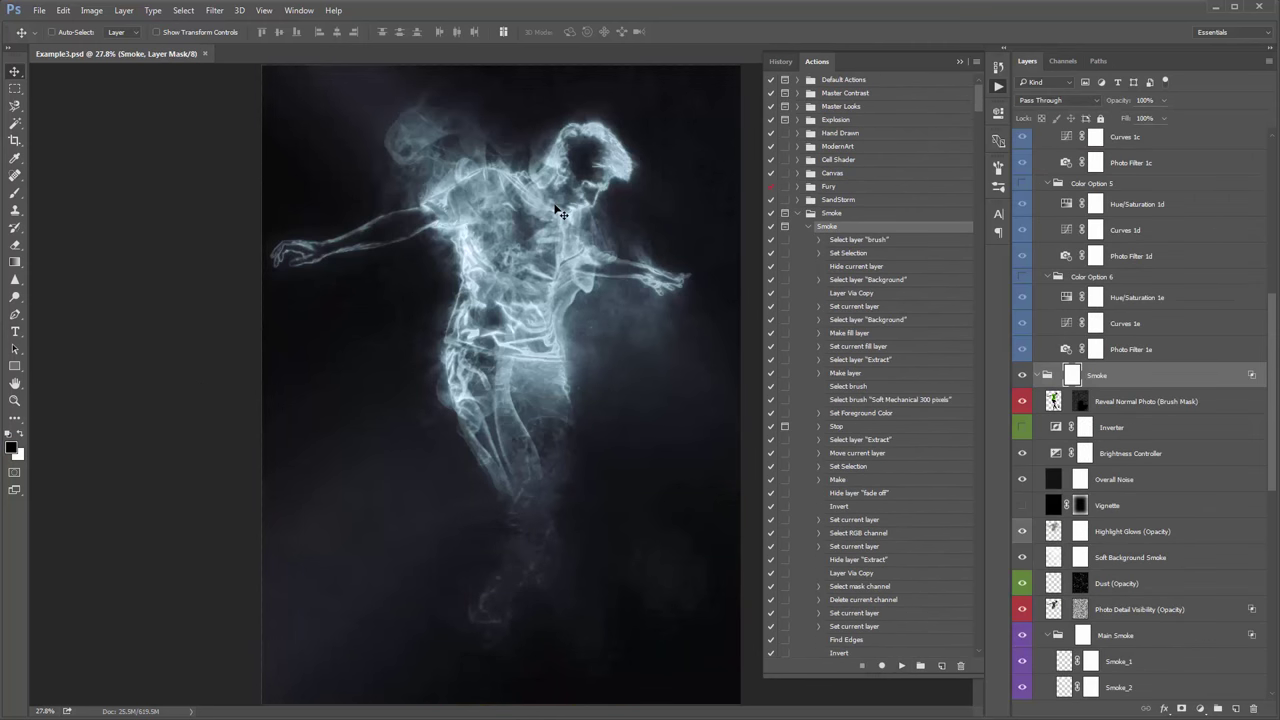
# Step: Collapse all layer groups and target the Reveal Normal Photo layer's mask
pyautogui.click(957, 62)
pyautogui.click(1097, 376)
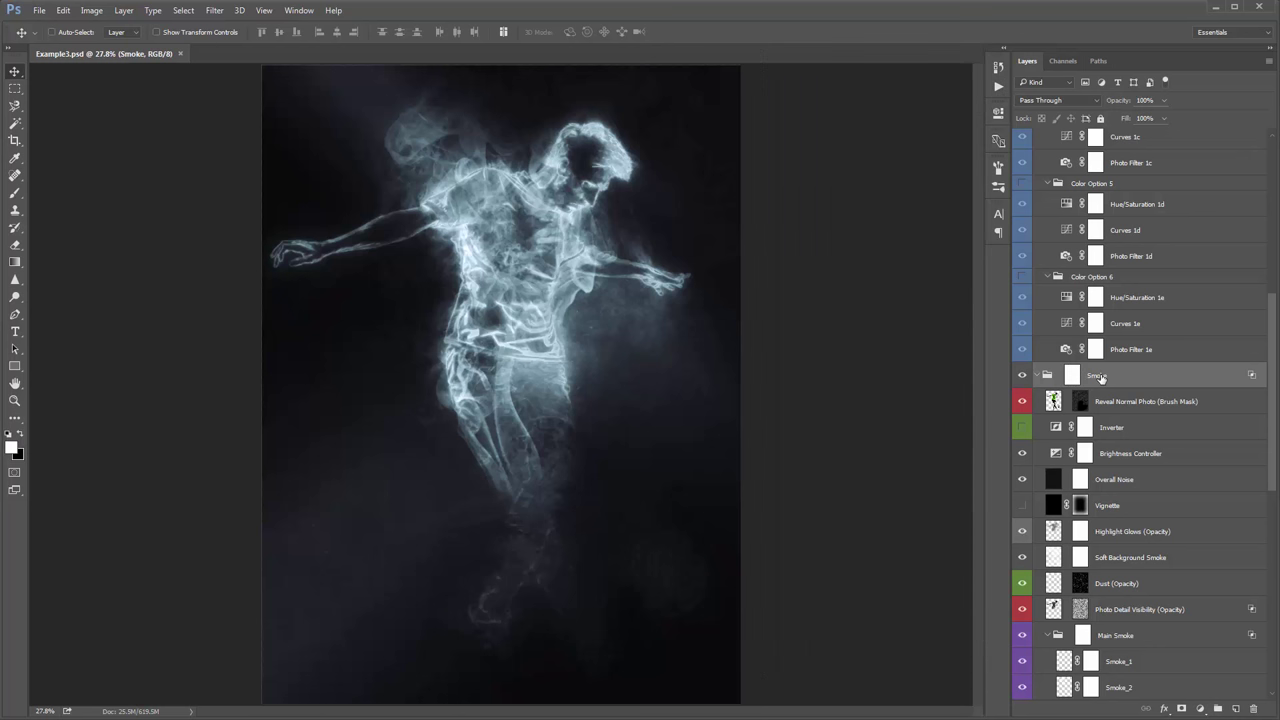
pyautogui.press('ctrl')
pyautogui.keyDown('ctrl'); pyautogui.click(1036, 376); pyautogui.keyUp('ctrl')
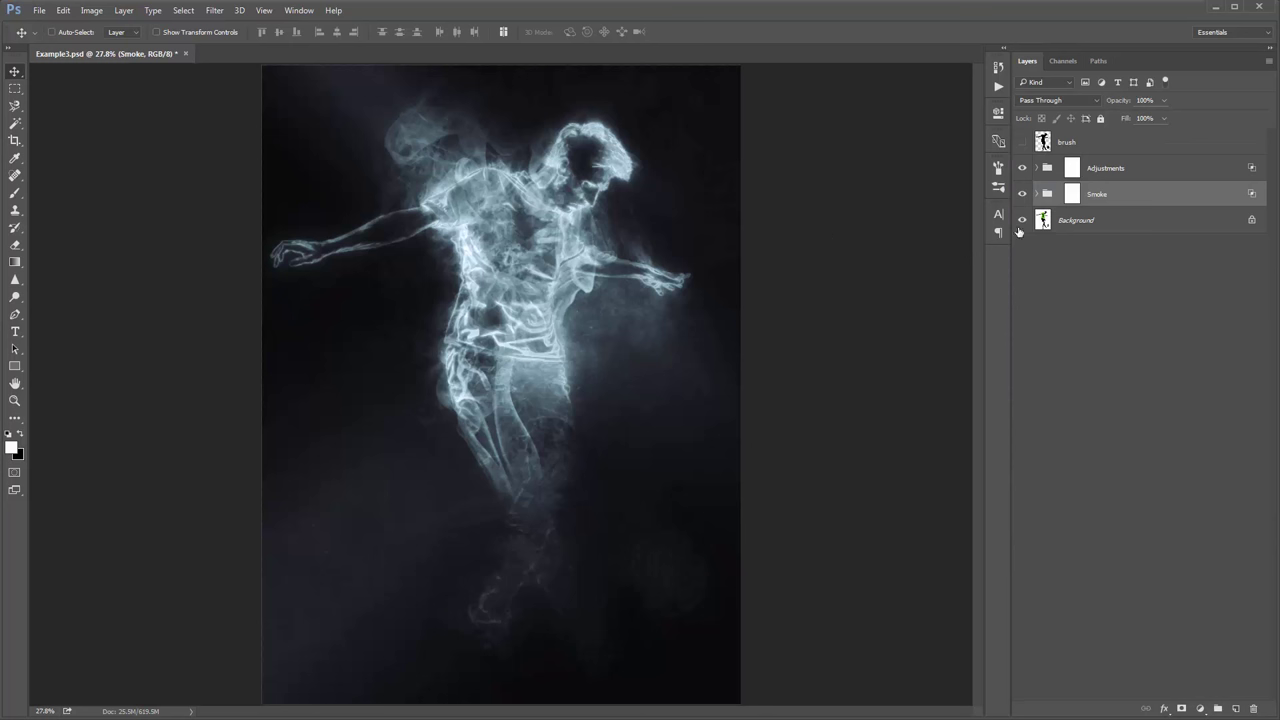
pyautogui.click(1037, 193)
pyautogui.click(1094, 224)
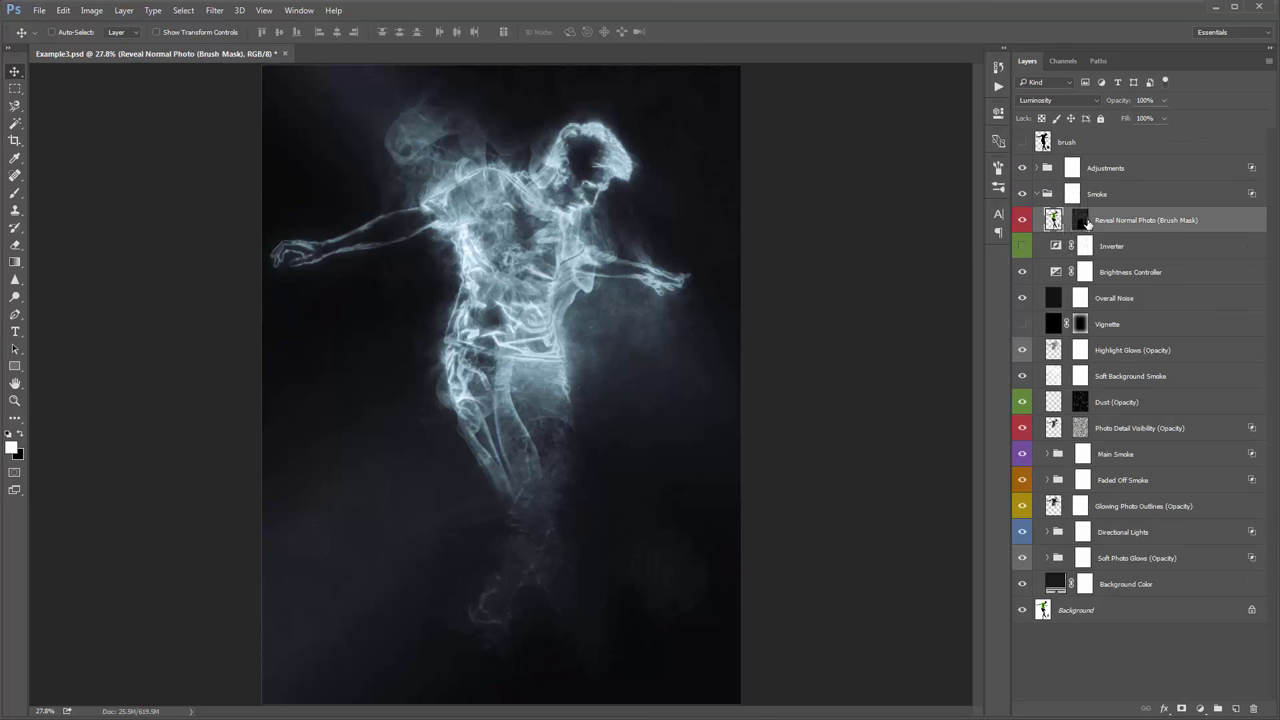
pyautogui.click(1084, 221)
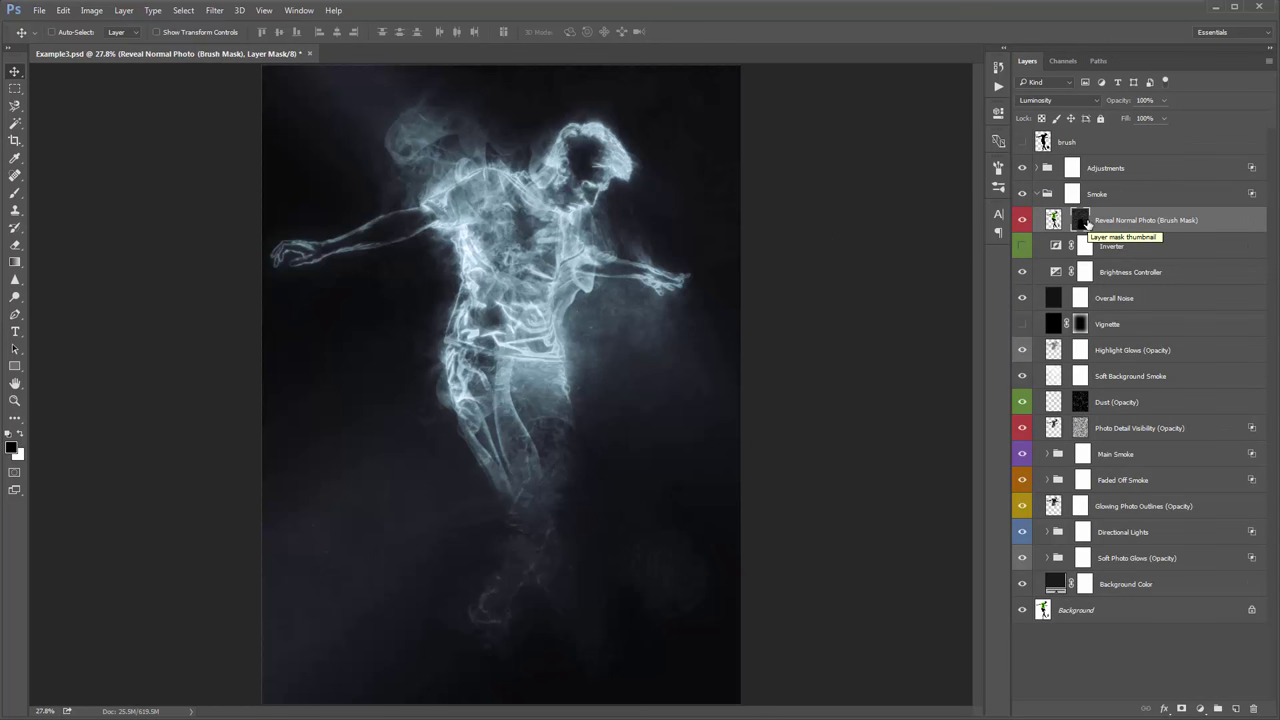
# Step: Paint white with a soft round brush to reveal the player's face
pyautogui.press('b')
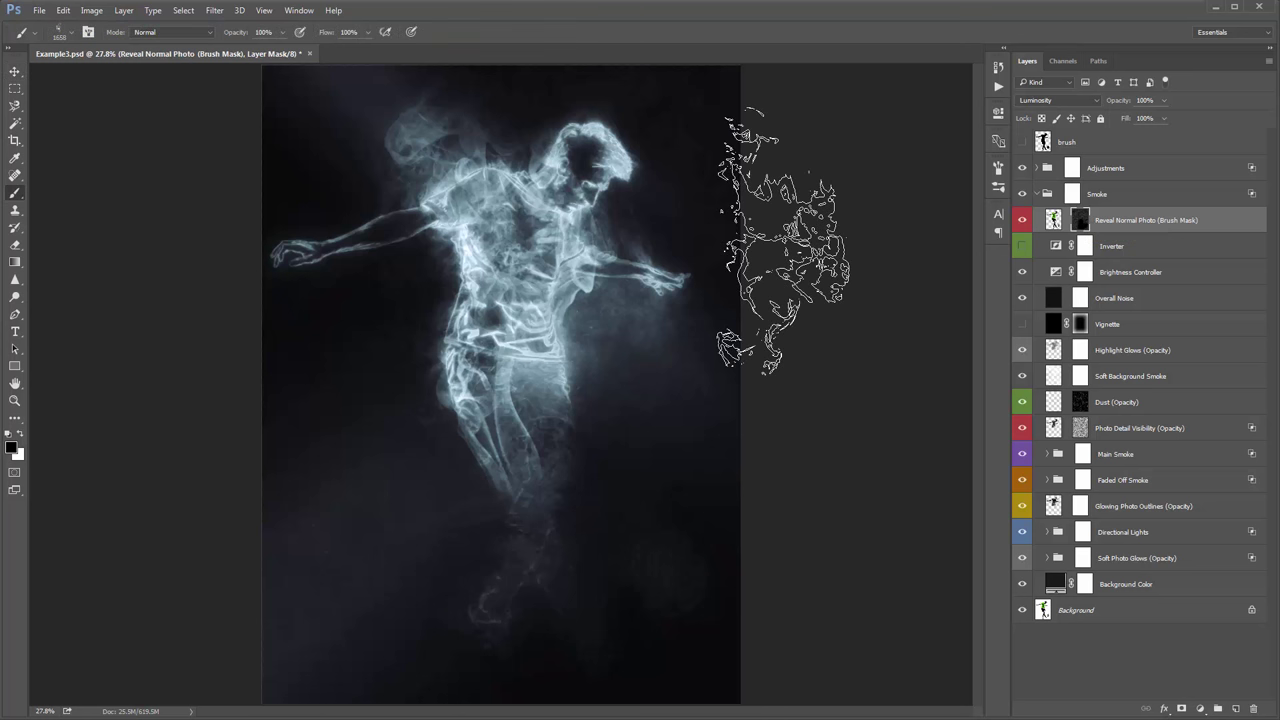
pyautogui.rightClick(505, 242)
pyautogui.doubleClick(526, 377)
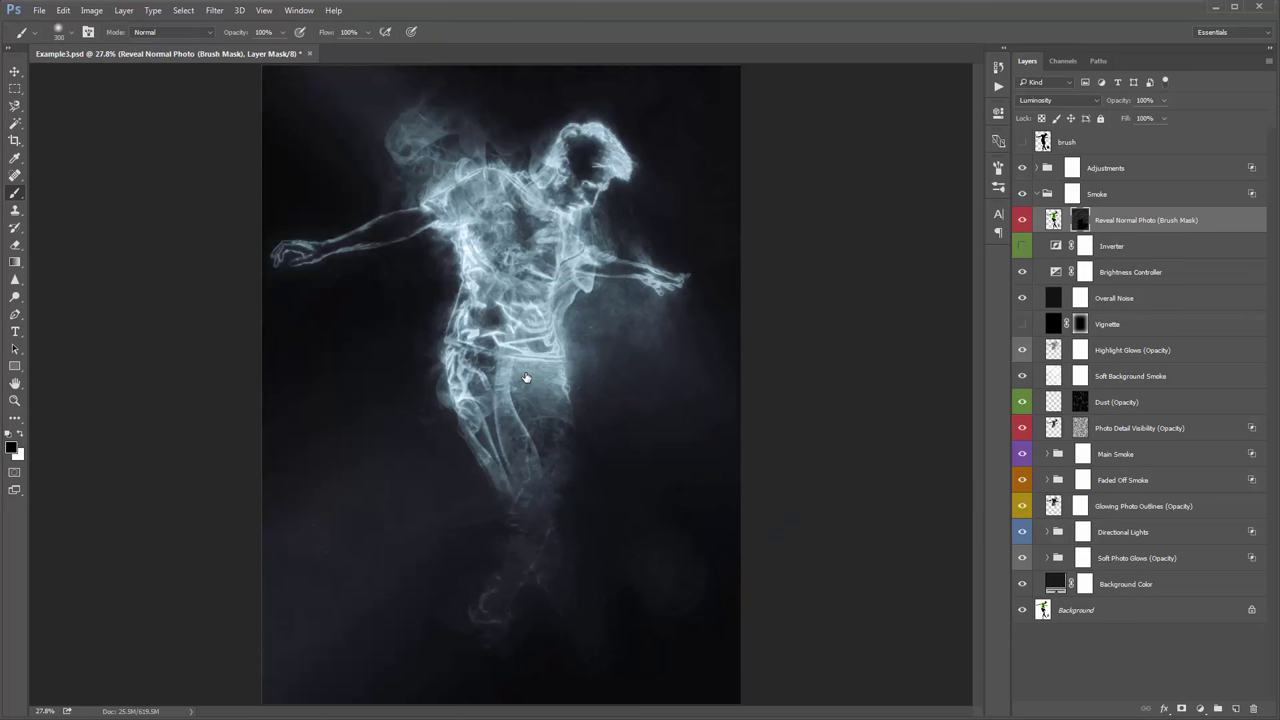
pyautogui.press('x')
pyautogui.moveTo(591, 210)
pyautogui.mouseDown()
pyautogui.moveTo(575, 165)
pyautogui.moveTo(600, 190)
pyautogui.mouseUp()
pyautogui.press(']')
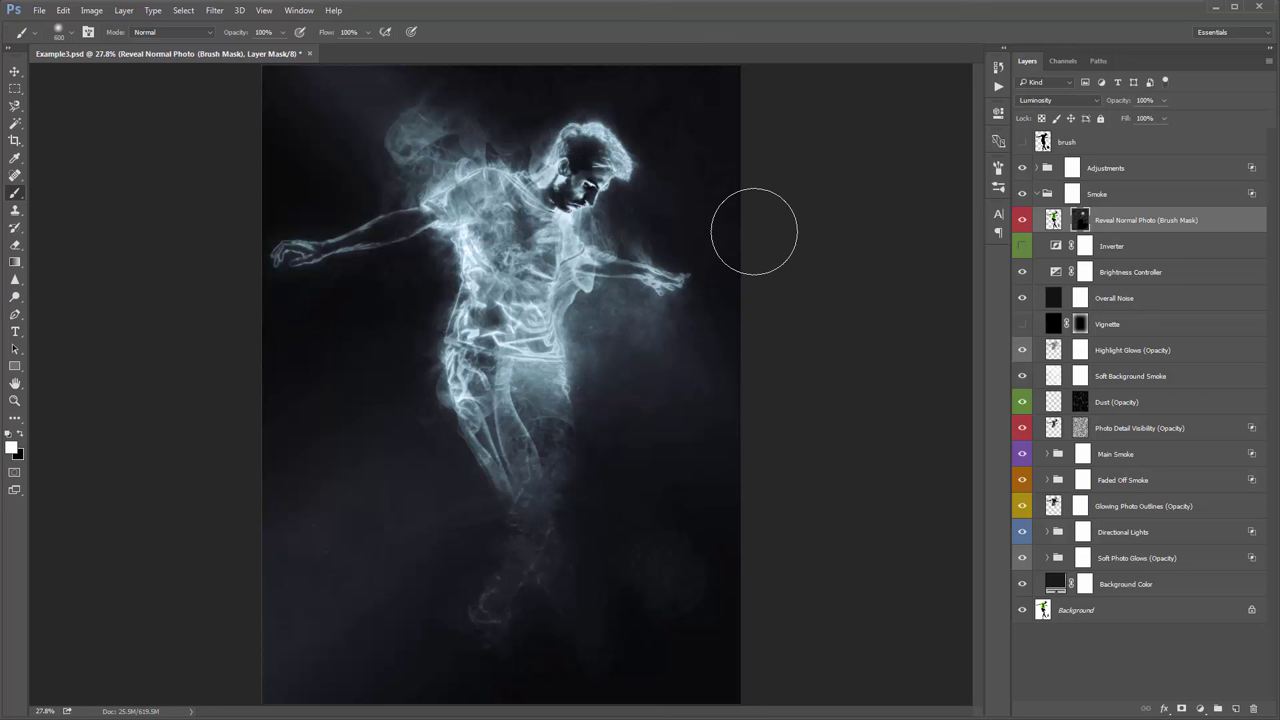
pyautogui.press('v')
# Step: Set the Reveal Normal Photo layer's opacity to 63%
pyautogui.moveTo(1129, 103); pyautogui.dragTo(1102, 102)
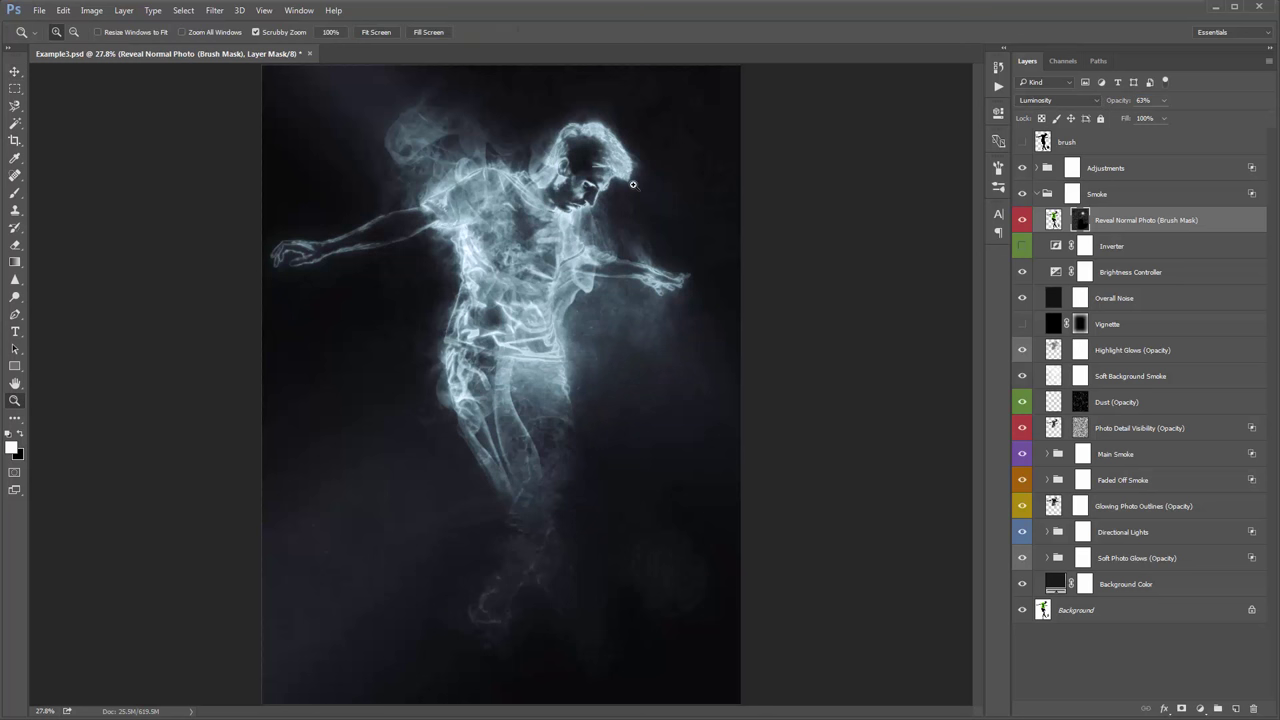
pyautogui.hotkey('ctrl', '+')
pyautogui.moveTo(721, 259); pyautogui.dragTo(695, 237)
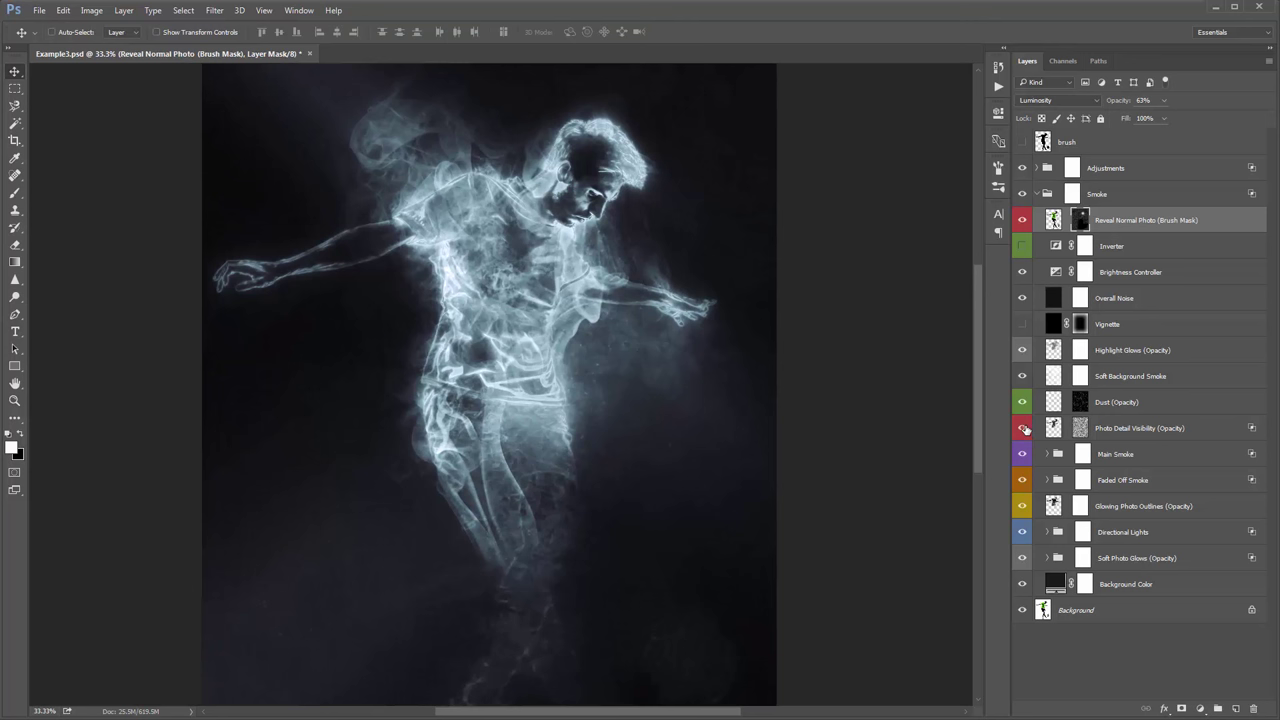
# Step: Mask Photo Detail Visibility in black over the chest and shoulder
pyautogui.click(1022, 428)
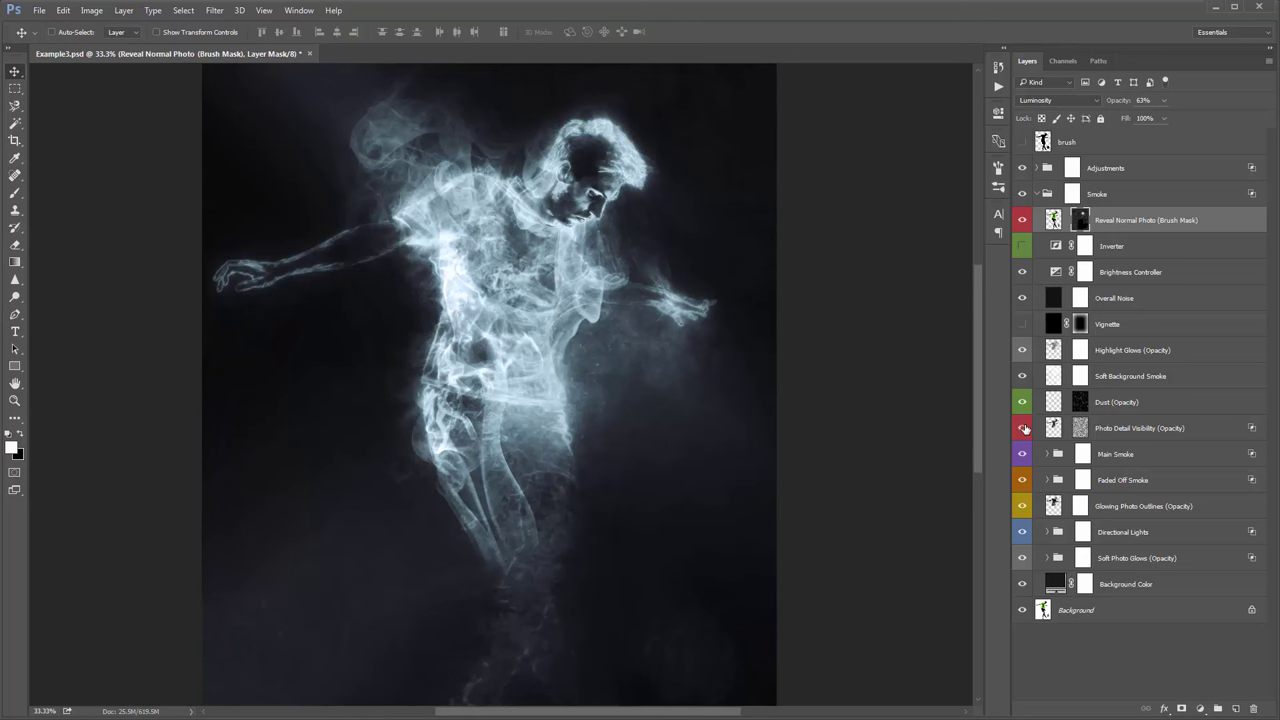
pyautogui.click(1022, 428)
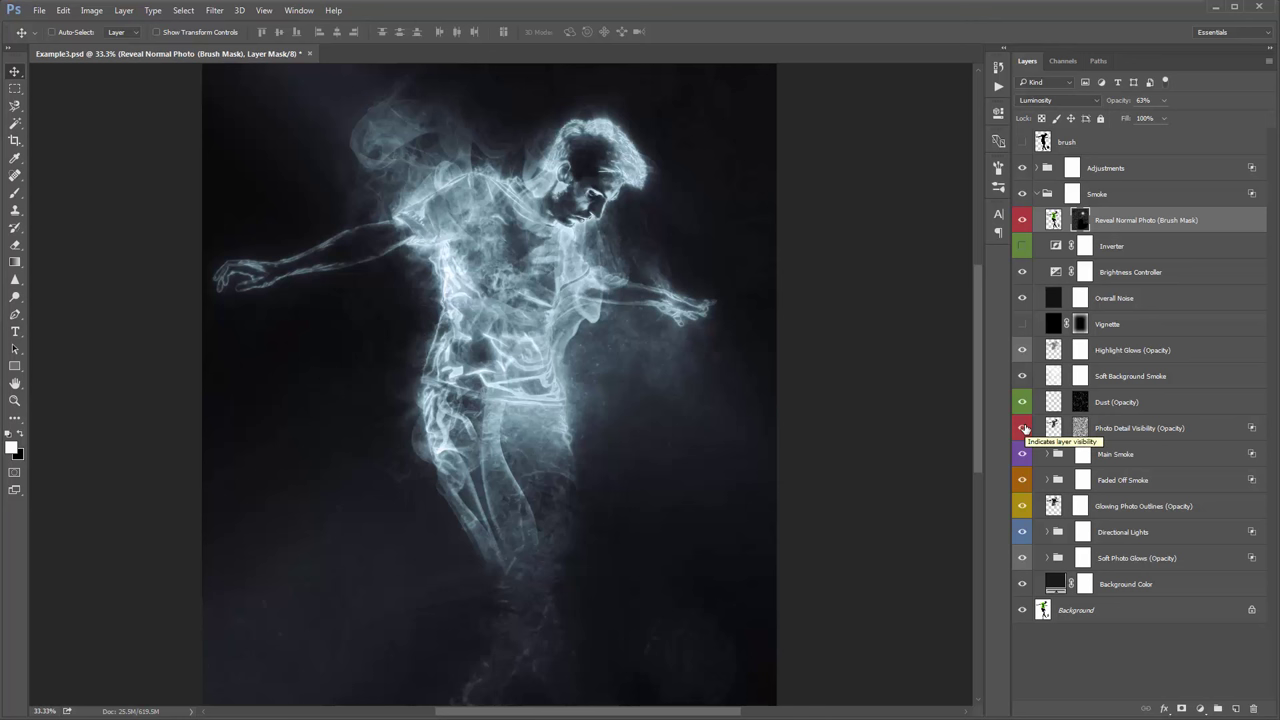
pyautogui.click(1025, 428)
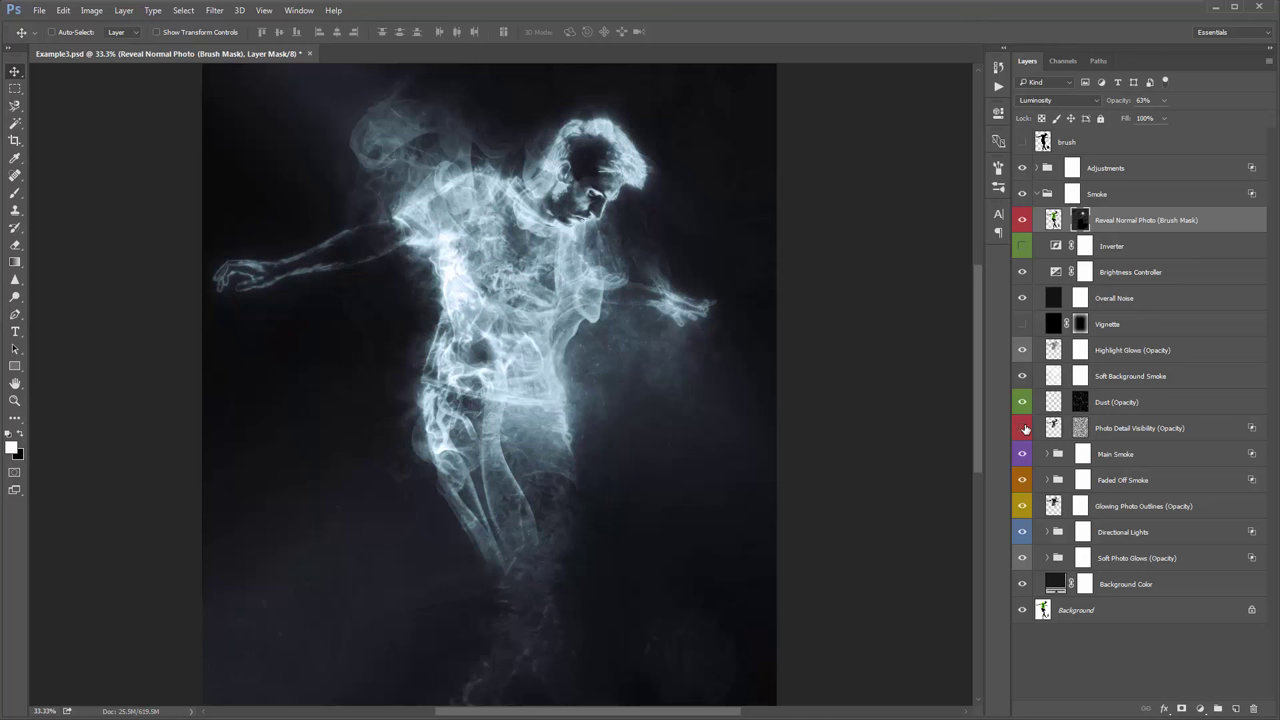
pyautogui.click(1025, 428)
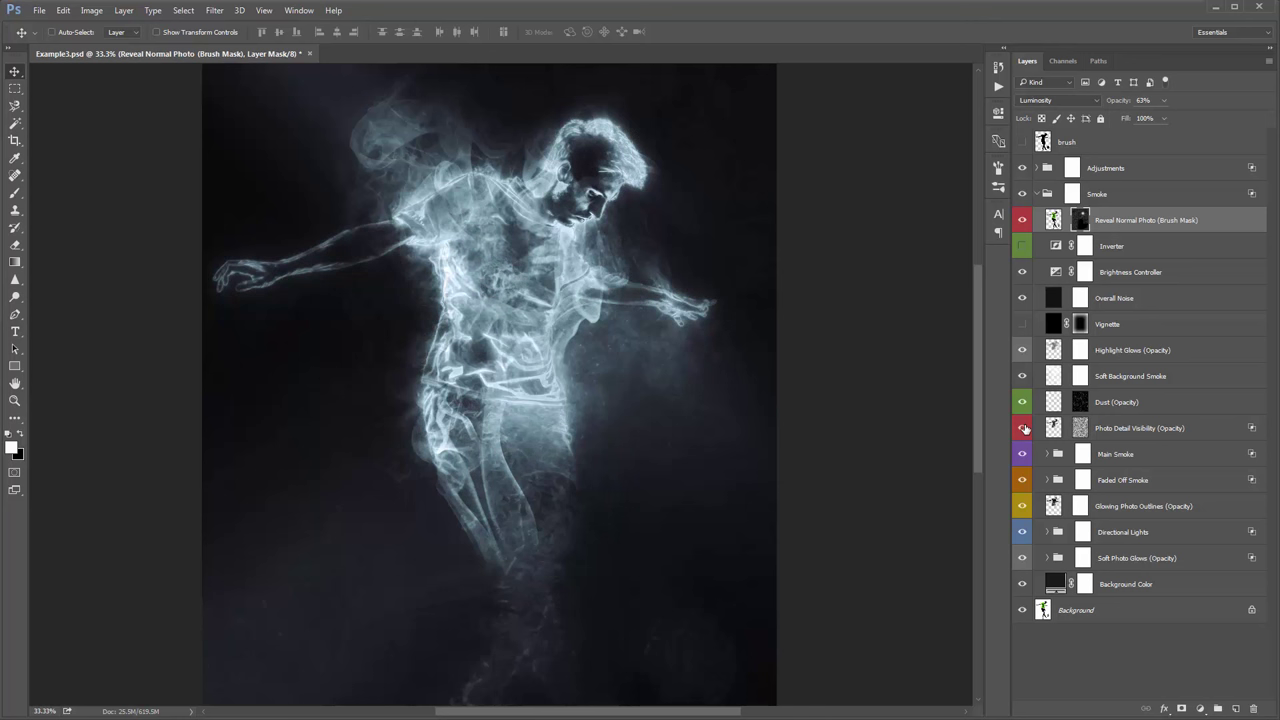
pyautogui.click(1080, 428)
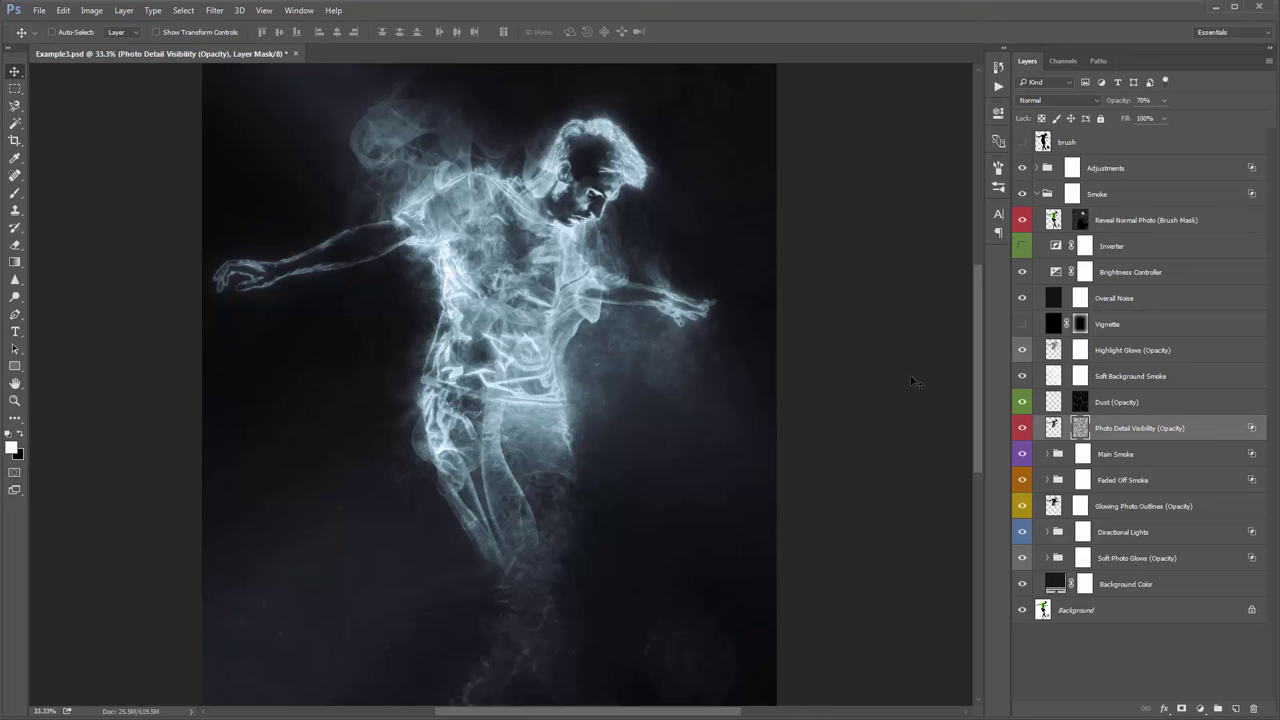
pyautogui.press('b')
pyautogui.press('x')
pyautogui.moveTo(519, 287)
pyautogui.mouseDown()
pyautogui.moveTo(484, 173)
pyautogui.moveTo(485, 238)
pyautogui.mouseUp()
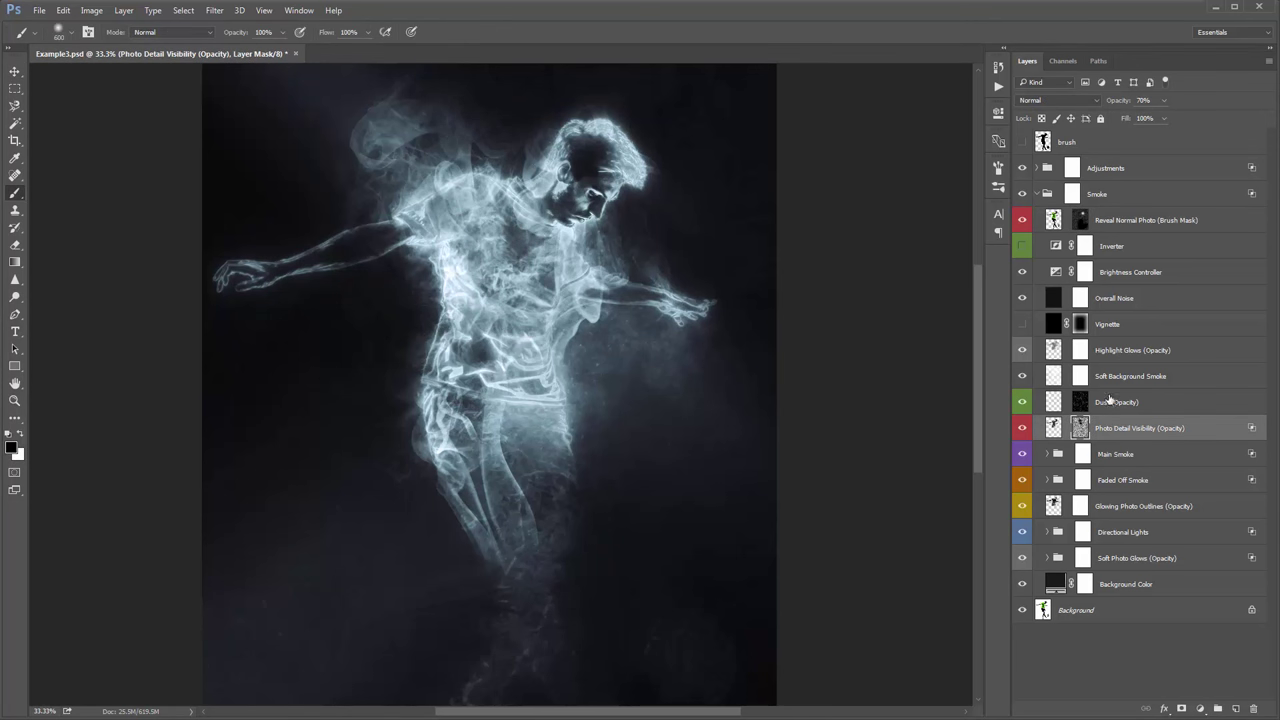
pyautogui.click(1023, 430)
pyautogui.click(1023, 430)
# Step: Brush the Glowing Photo Outlines mask around the head to trim the glow
pyautogui.click(1020, 507)
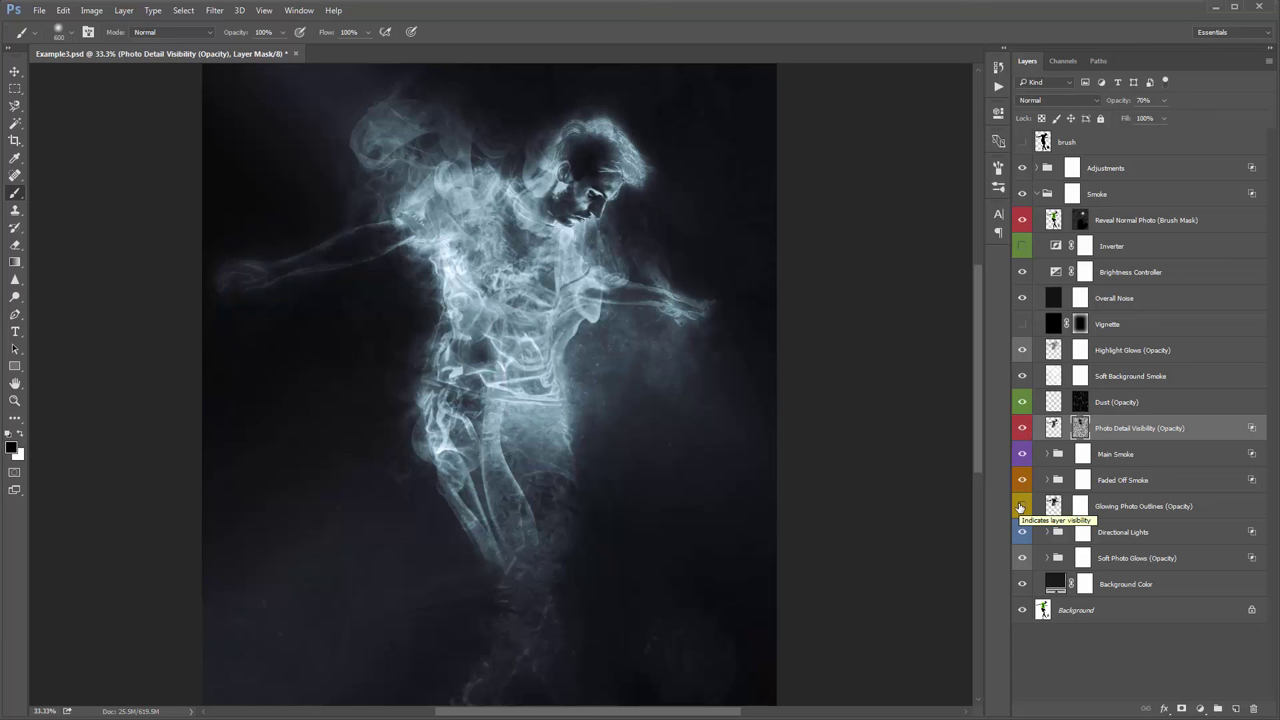
pyautogui.click(1020, 507)
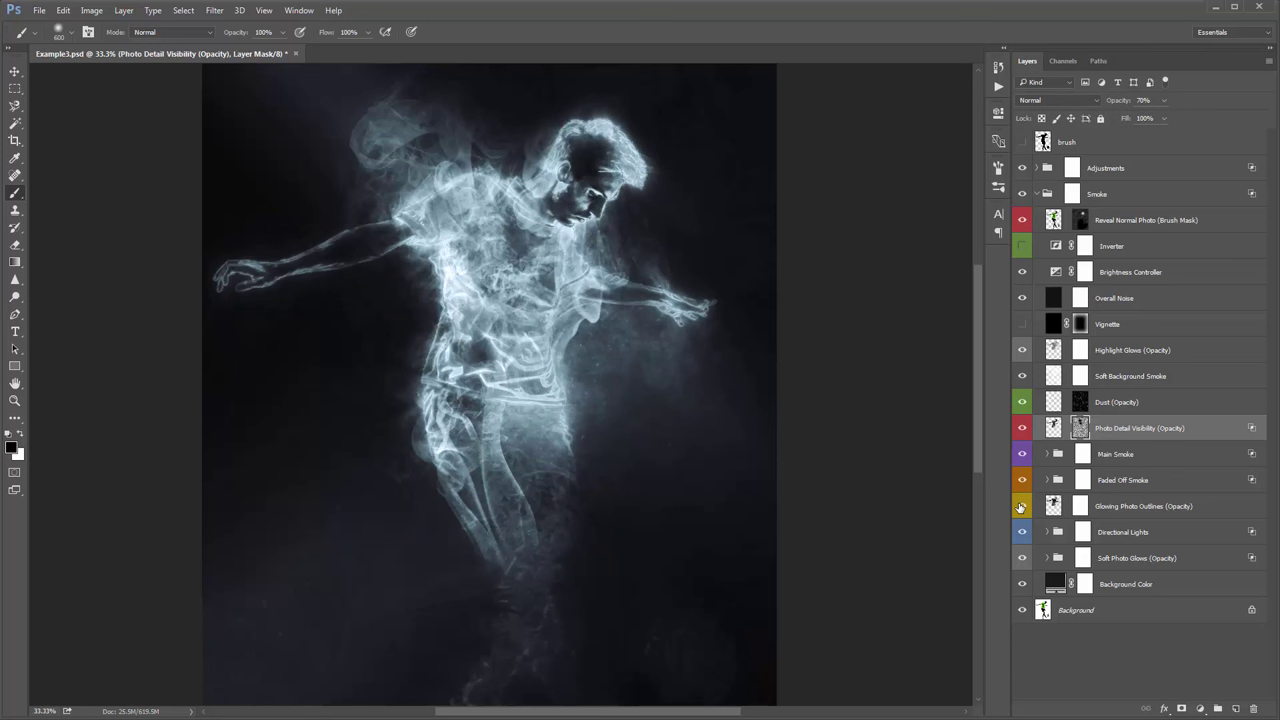
pyautogui.click(1020, 507)
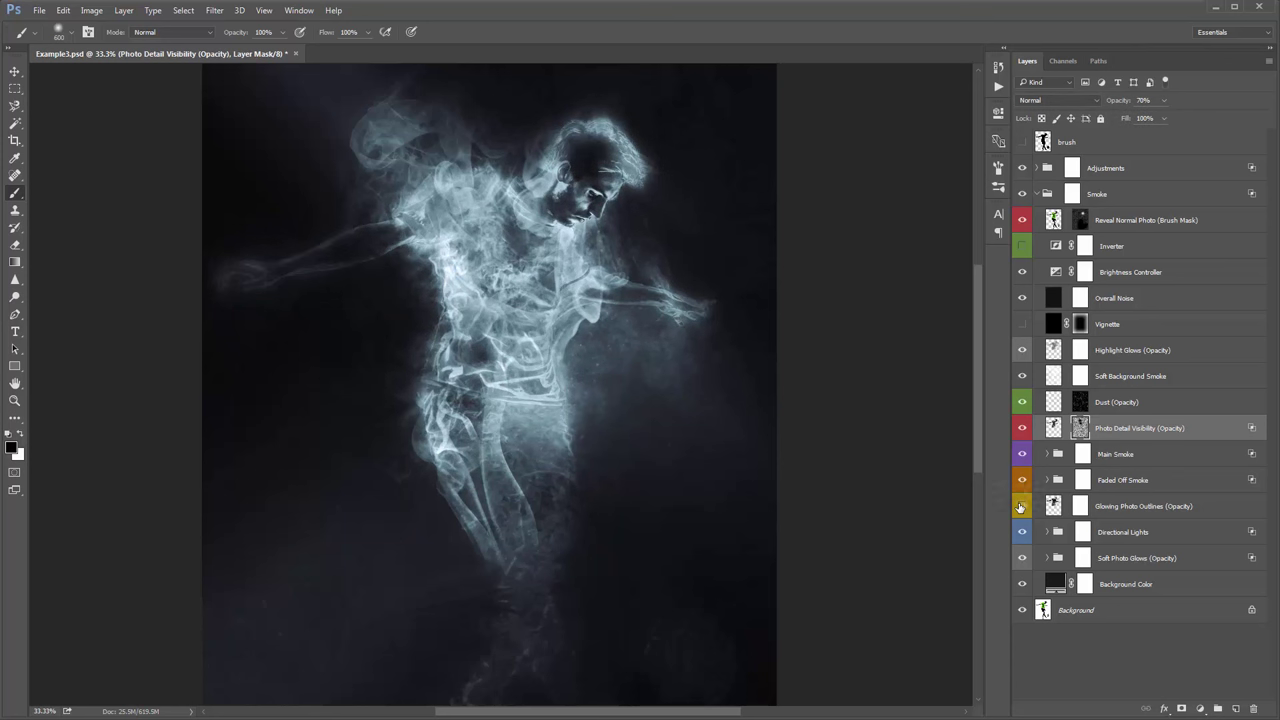
pyautogui.click(1020, 507)
pyautogui.click(1080, 506)
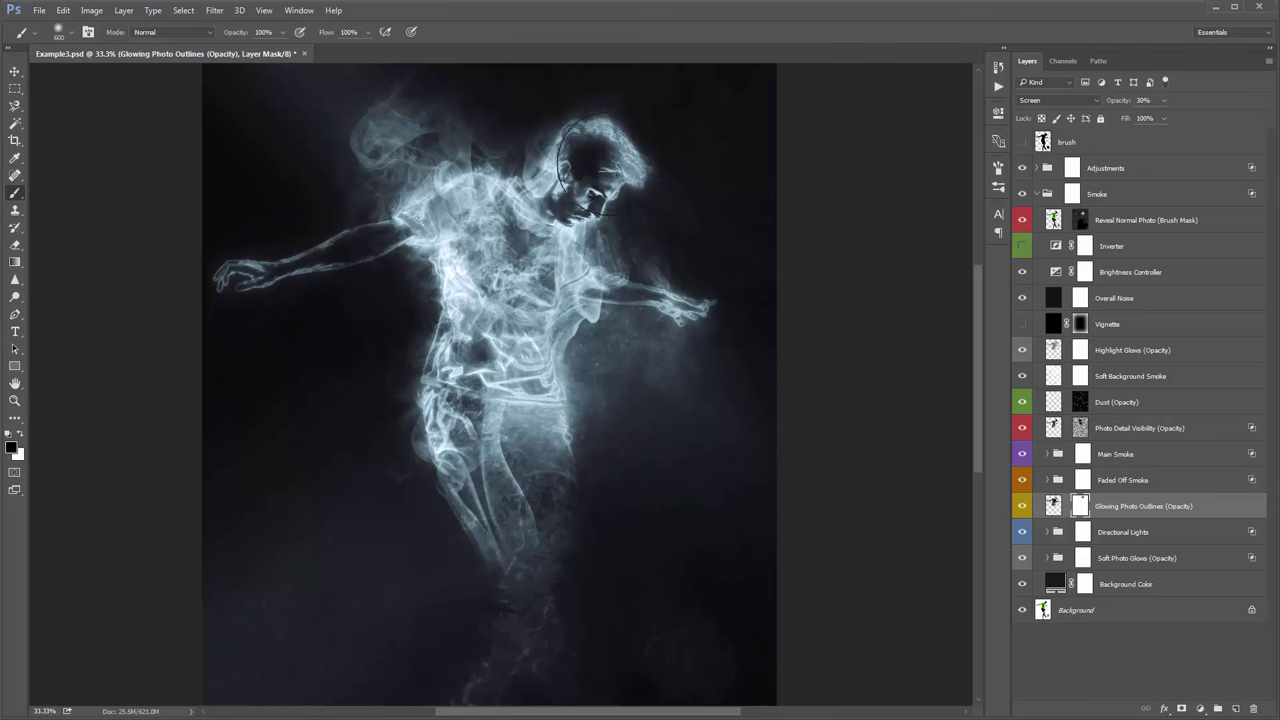
pyautogui.moveTo(580, 163)
pyautogui.mouseDown()
pyautogui.moveTo(500, 170)
pyautogui.moveTo(508, 162)
pyautogui.mouseUp()
pyautogui.press('x')
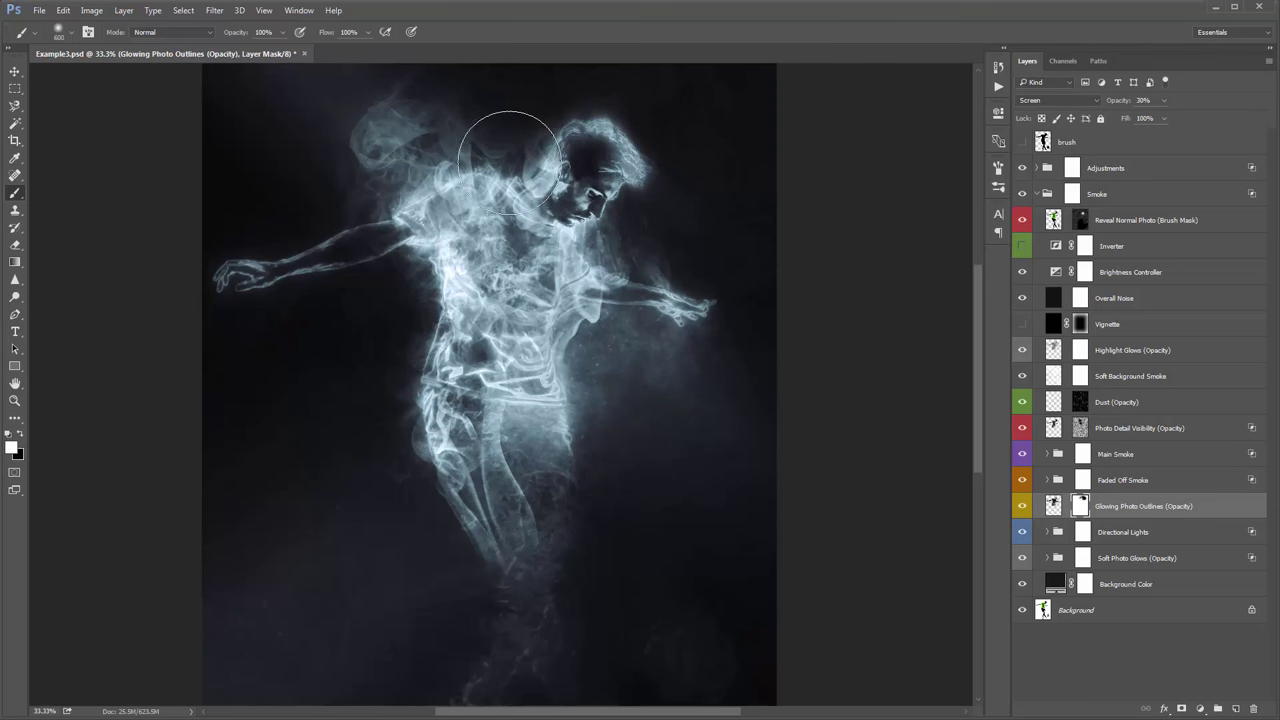
# Step: Select and expand the Faded Off Smoke group
pyautogui.scroll(-1, 718, 322)
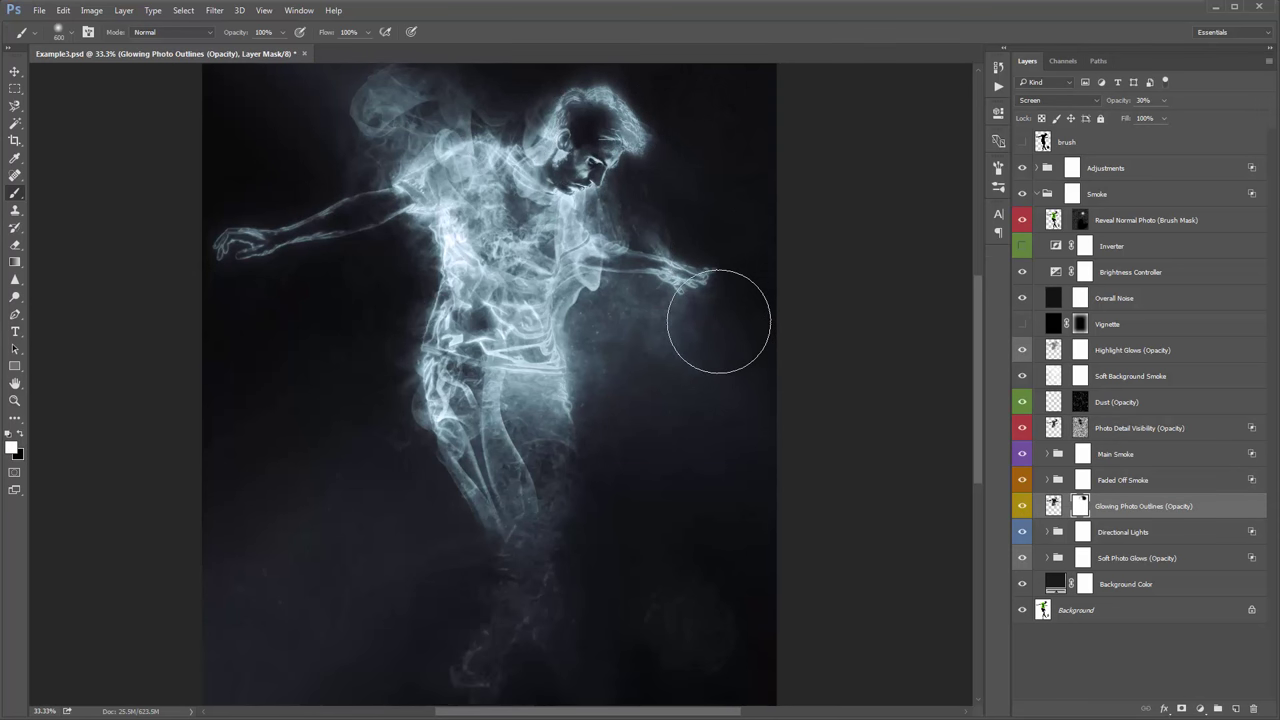
pyautogui.scroll(-2, 718, 322)
pyautogui.press('v')
pyautogui.scroll(3, 703, 346)
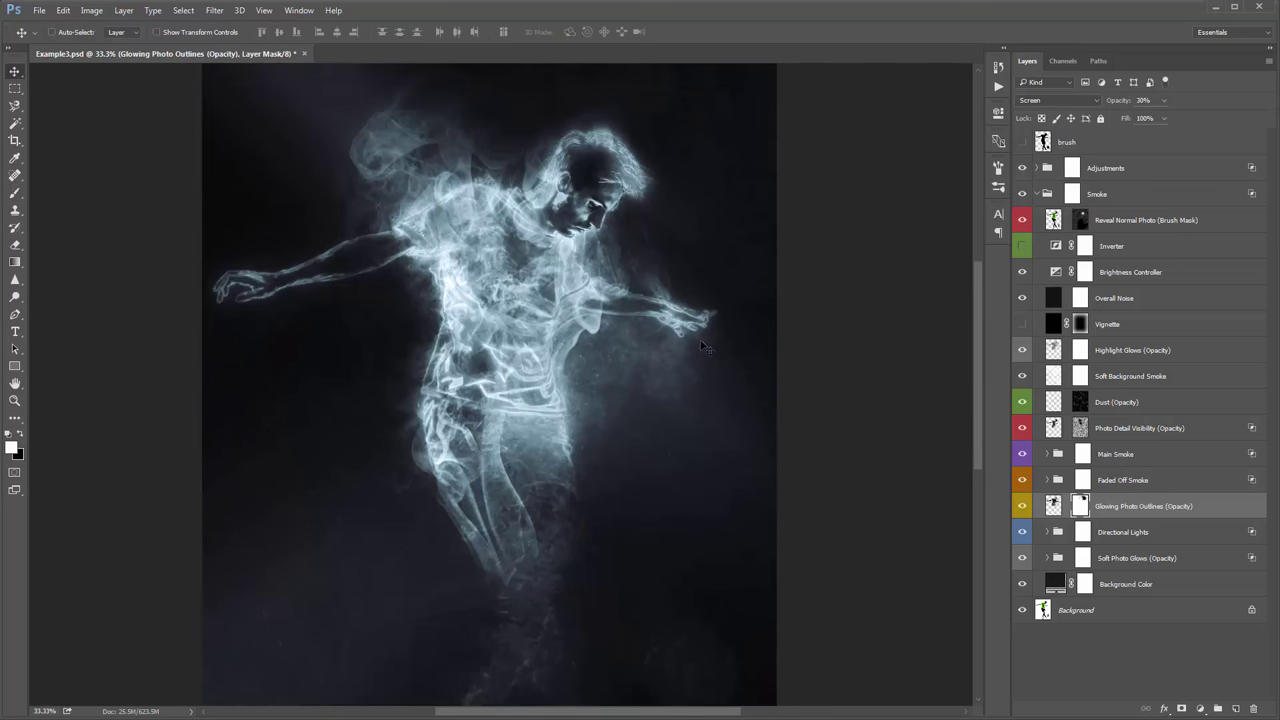
pyautogui.scroll(-2, 703, 346)
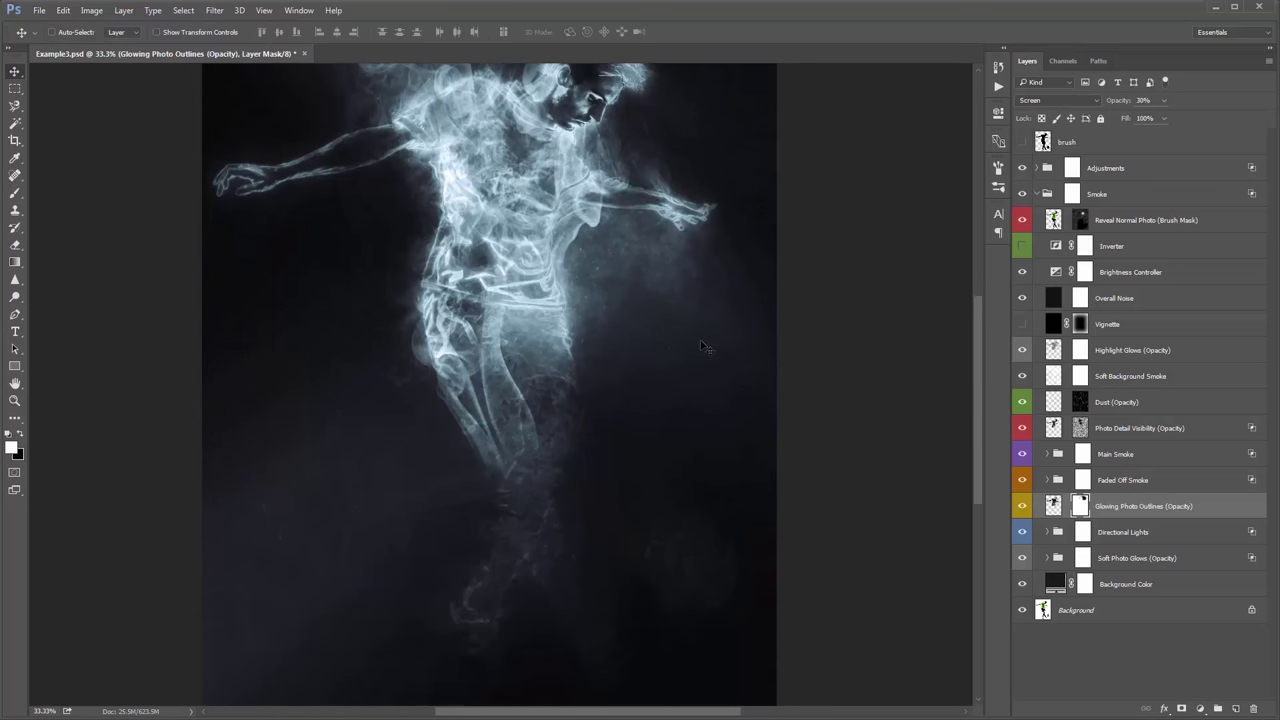
pyautogui.moveTo(703, 346)
pyautogui.mouseDown()
pyautogui.moveTo(731, 343)
pyautogui.moveTo(713, 323)
pyautogui.mouseUp()
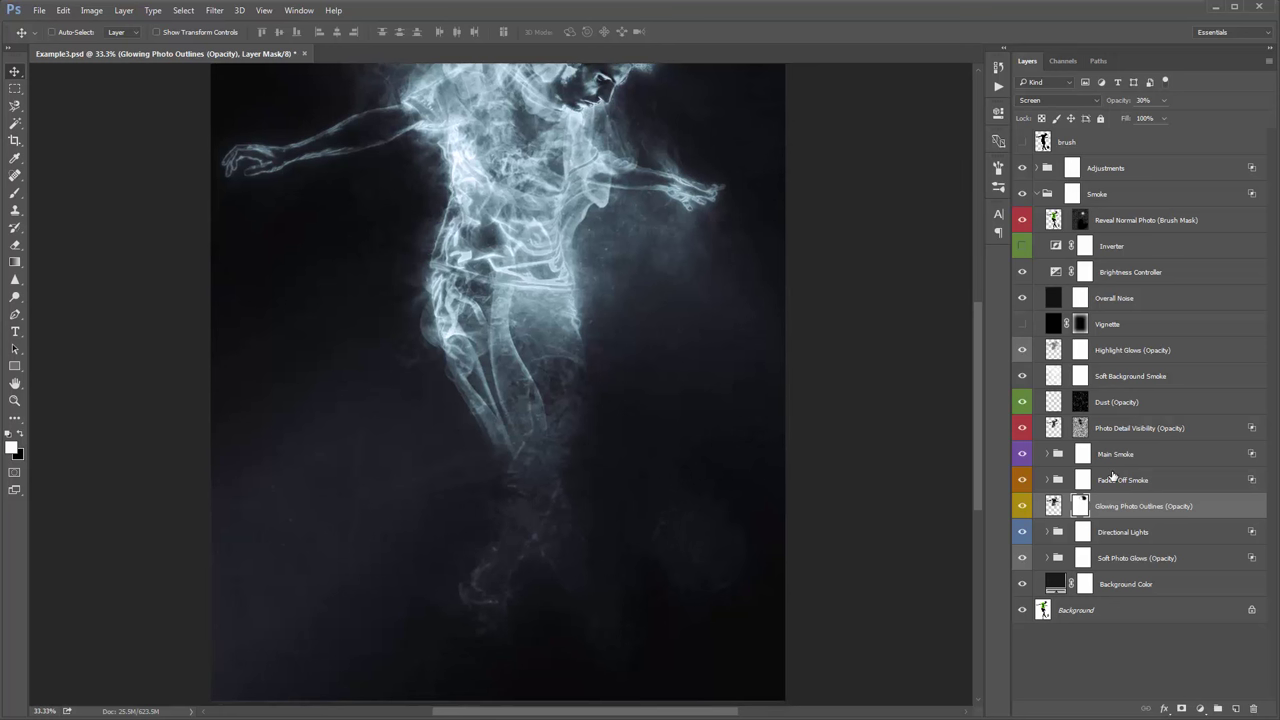
pyautogui.click(1113, 478)
pyautogui.click(1047, 481)
# Step: Raise the Reveal Photo Edges layer's opacity to around 46%
pyautogui.click(1064, 506)
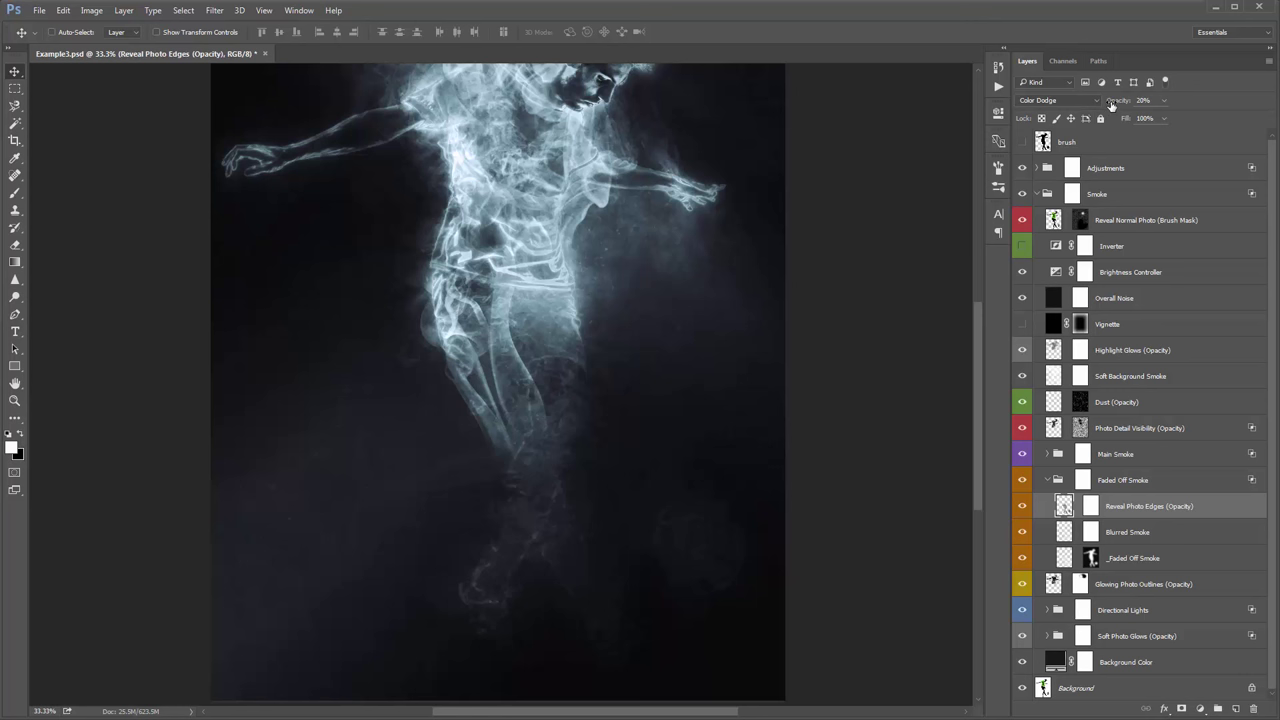
pyautogui.moveTo(1111, 104); pyautogui.dragTo(1126, 104)
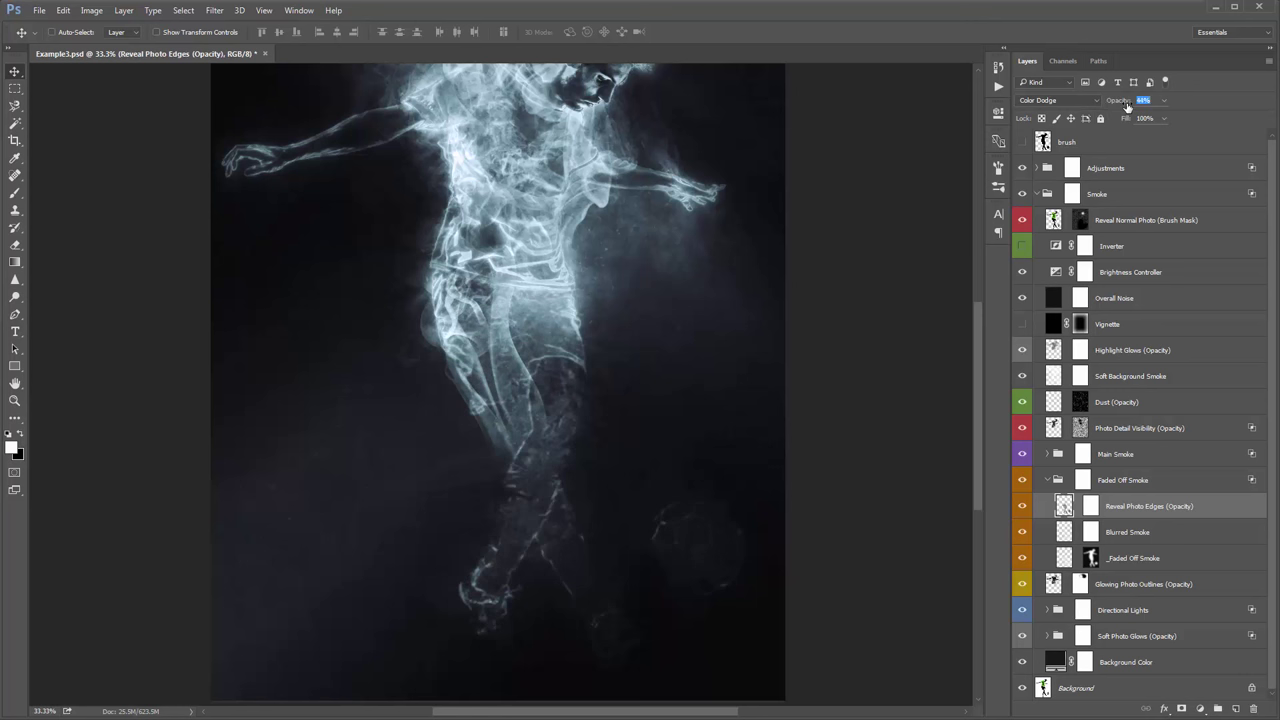
pyautogui.moveTo(1127, 104); pyautogui.dragTo(1118, 104)
# Step: Mask the upper leg and shin on Reveal Photo Edges with a large 50% black brush
pyautogui.click(1091, 506)
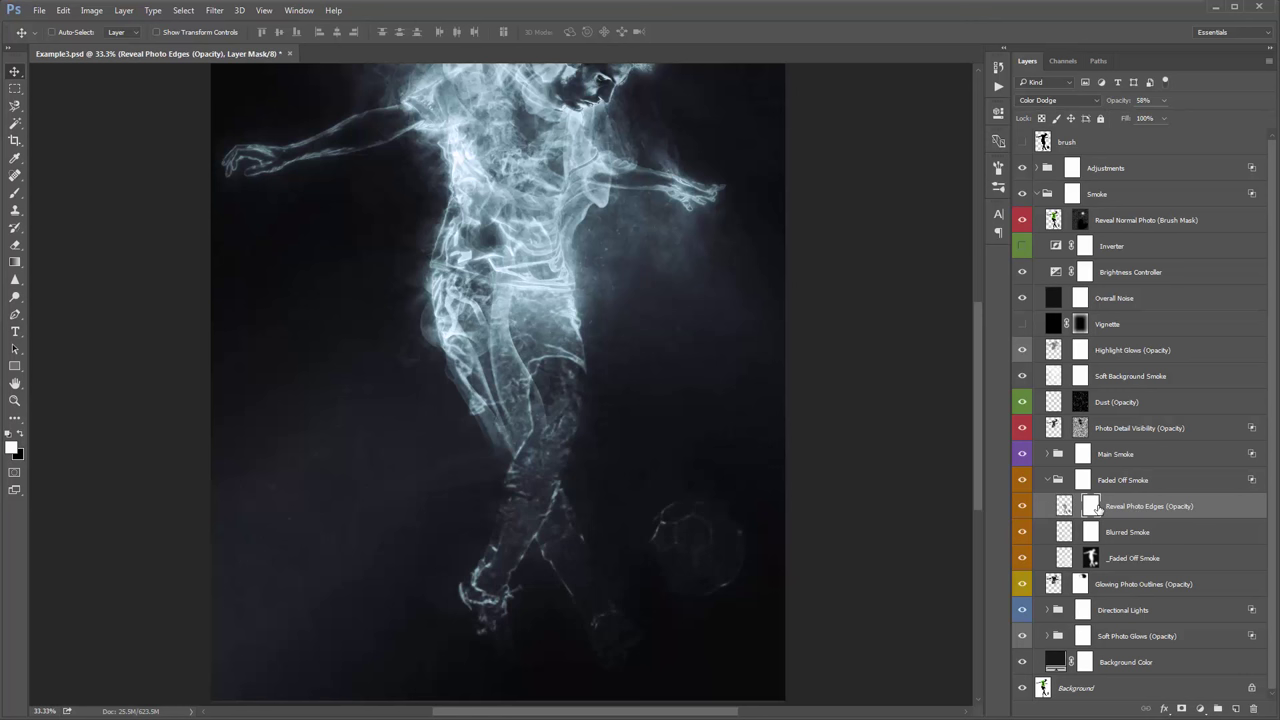
pyautogui.press('x')
pyautogui.press('b')
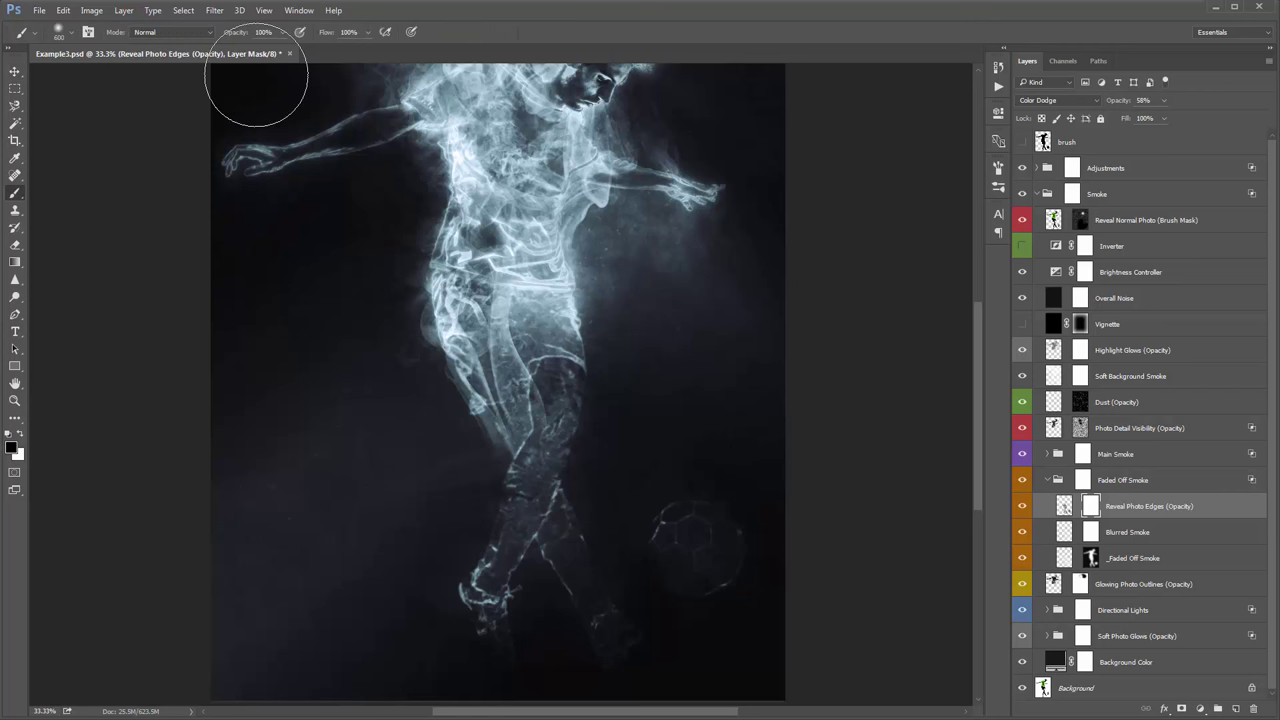
pyautogui.press('5')
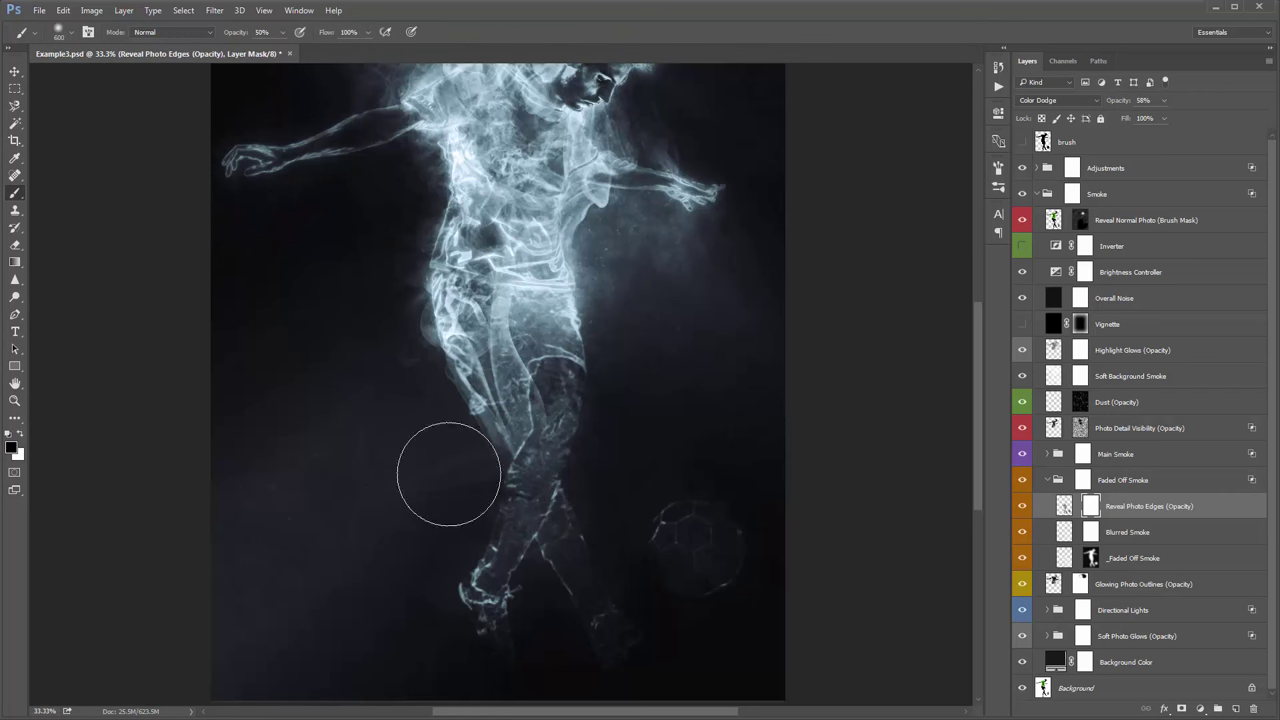
pyautogui.press(']')
pyautogui.click(535, 455)
pyautogui.moveTo(535, 452)
pyautogui.mouseDown()
pyautogui.moveTo(557, 371)
pyautogui.moveTo(586, 337)
pyautogui.moveTo(530, 380)
pyautogui.mouseUp()
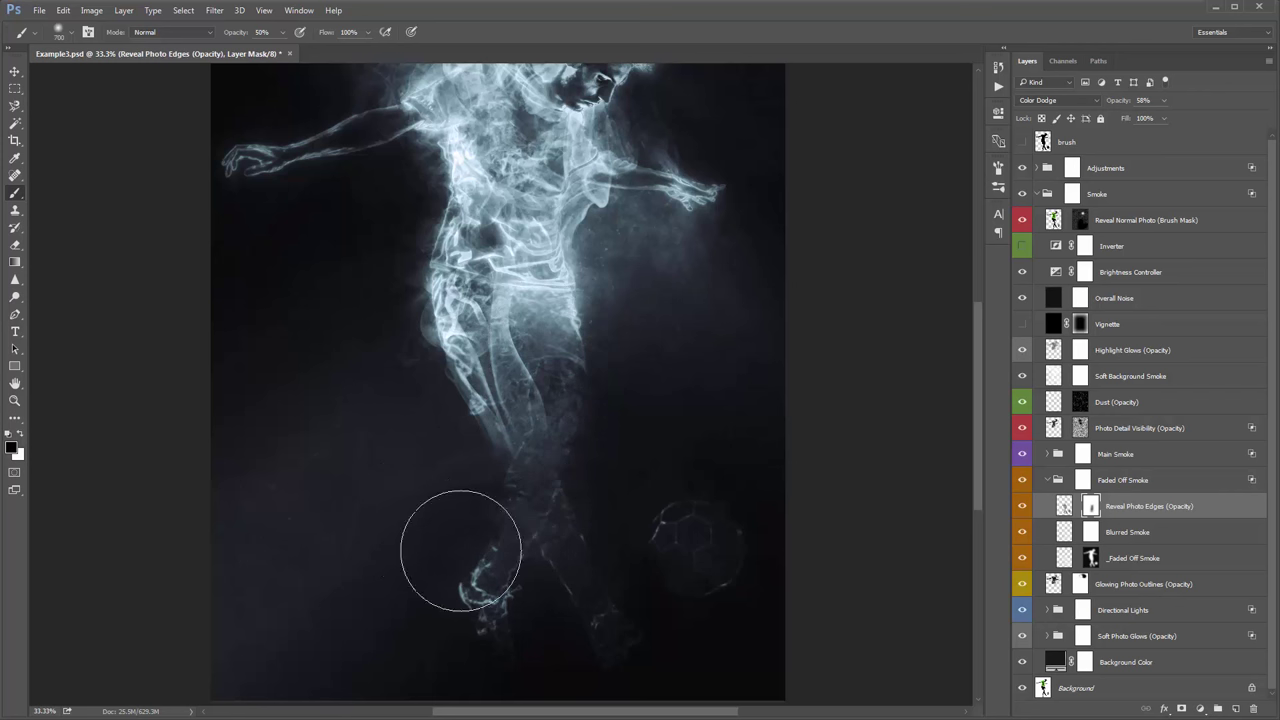
pyautogui.moveTo(463, 543)
pyautogui.mouseDown()
pyautogui.moveTo(561, 574)
pyautogui.moveTo(558, 483)
pyautogui.moveTo(623, 528)
pyautogui.moveTo(723, 534)
pyautogui.mouseUp()
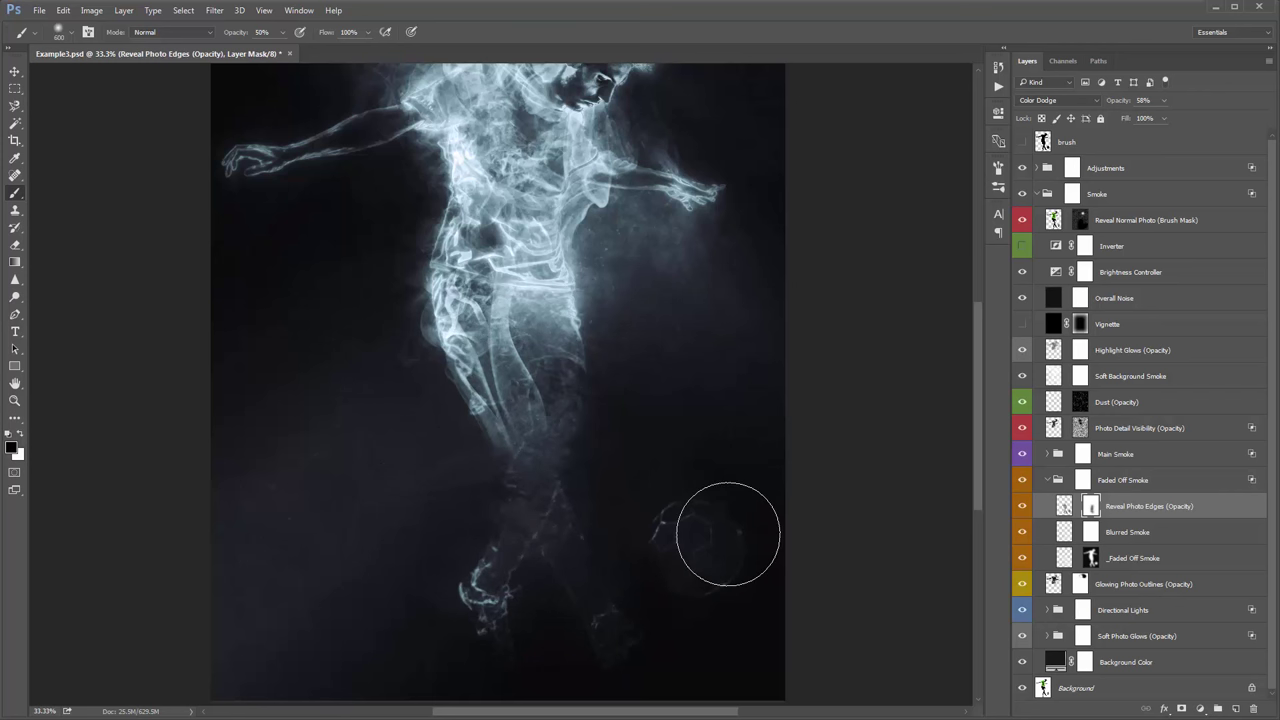
# Step: Set Reveal Photo Edges to 78% opacity and mask along the leg up to the torso
pyautogui.press('[')
pyautogui.press('[')
pyautogui.press('[')
pyautogui.moveTo(1111, 103); pyautogui.dragTo(1125, 103)
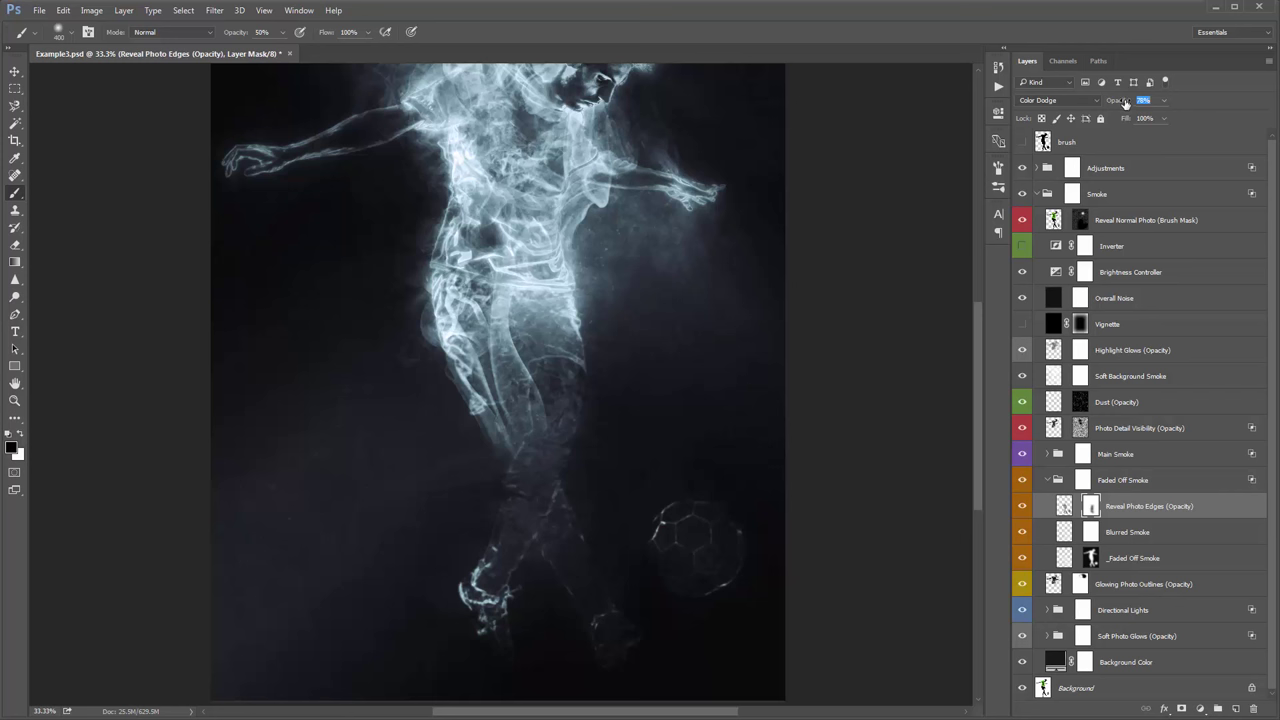
pyautogui.moveTo(1125, 103); pyautogui.dragTo(1125, 103)
pyautogui.press(']')
pyautogui.press(']')
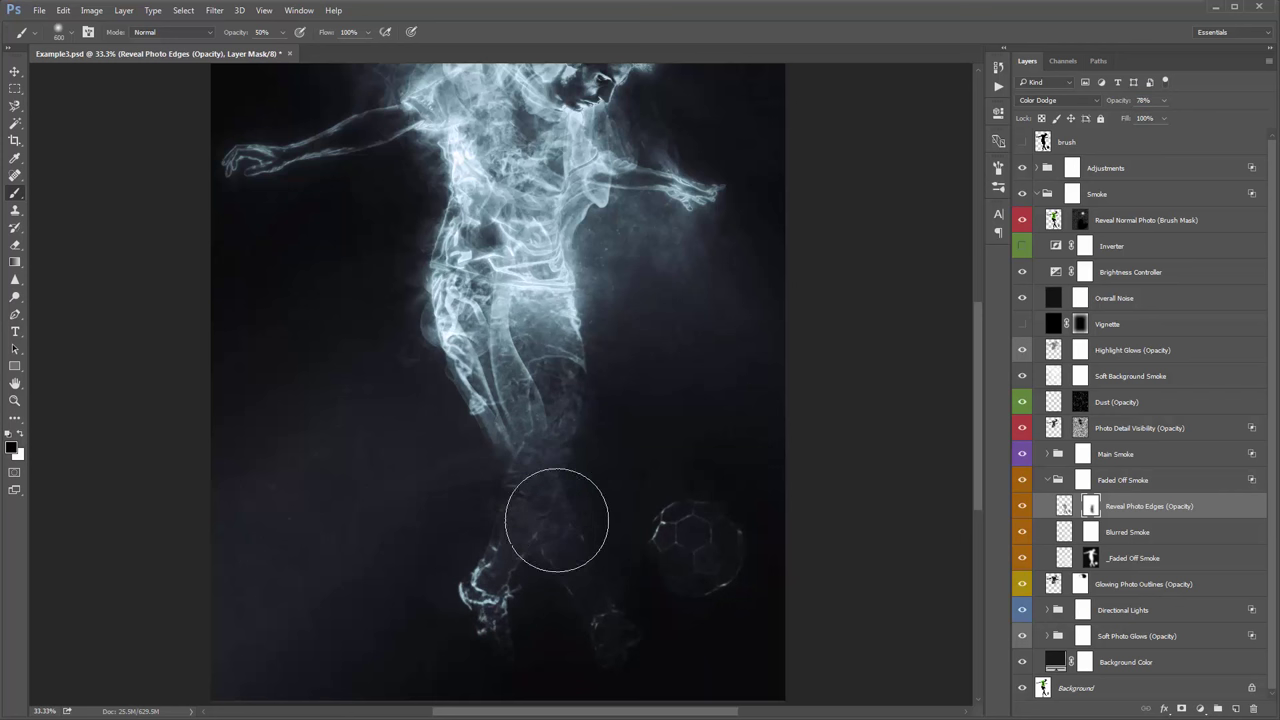
pyautogui.moveTo(571, 571)
pyautogui.mouseDown()
pyautogui.moveTo(560, 471)
pyautogui.moveTo(483, 316)
pyautogui.moveTo(525, 266)
pyautogui.moveTo(491, 261)
pyautogui.moveTo(444, 304)
pyautogui.moveTo(481, 414)
pyautogui.moveTo(520, 398)
pyautogui.moveTo(604, 298)
pyautogui.mouseUp()
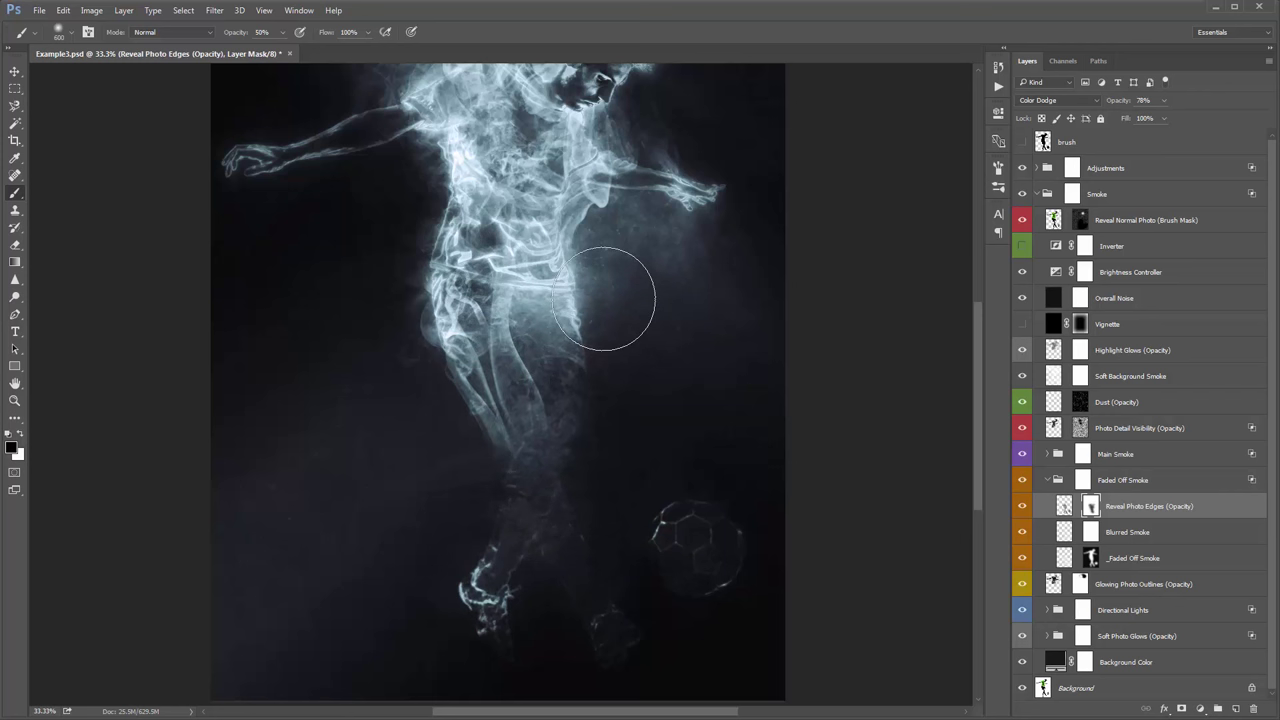
pyautogui.press('v')
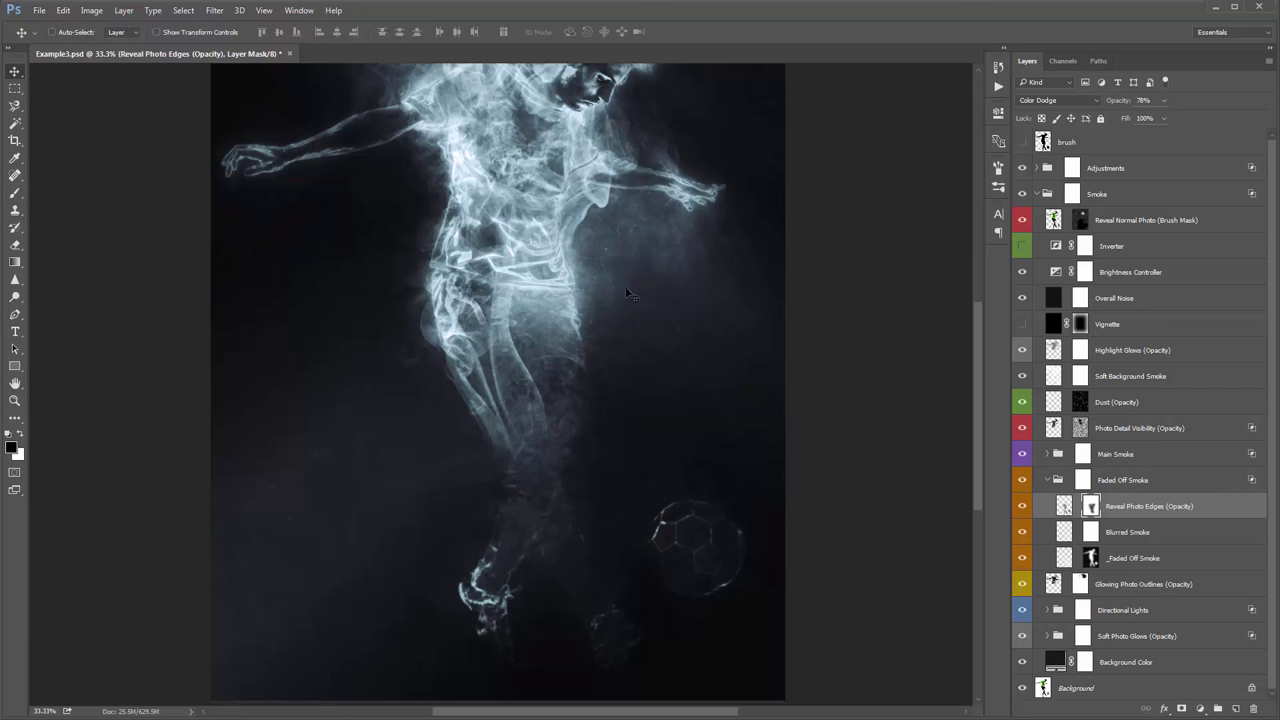
pyautogui.moveTo(616, 321); pyautogui.dragTo(636, 417)
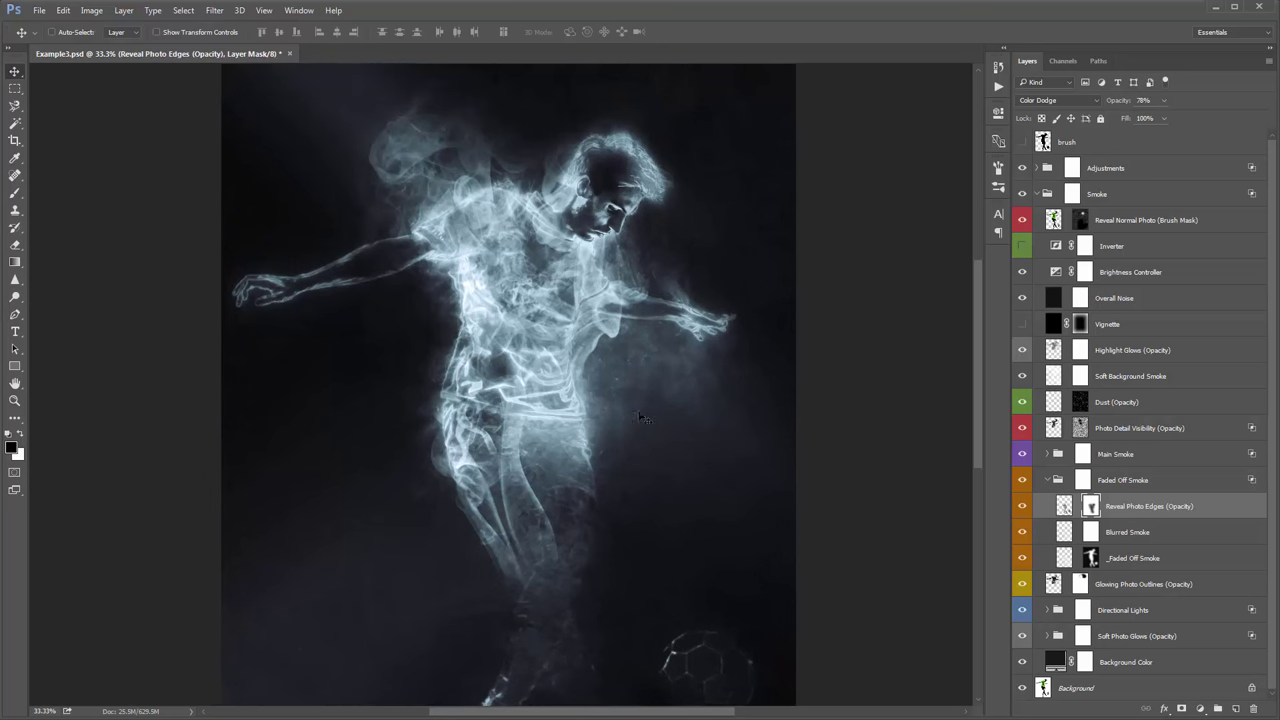
# Step: Lower the Reveal Normal Photo layer's opacity slightly and collapse Faded Off Smoke
pyautogui.click(1111, 230)
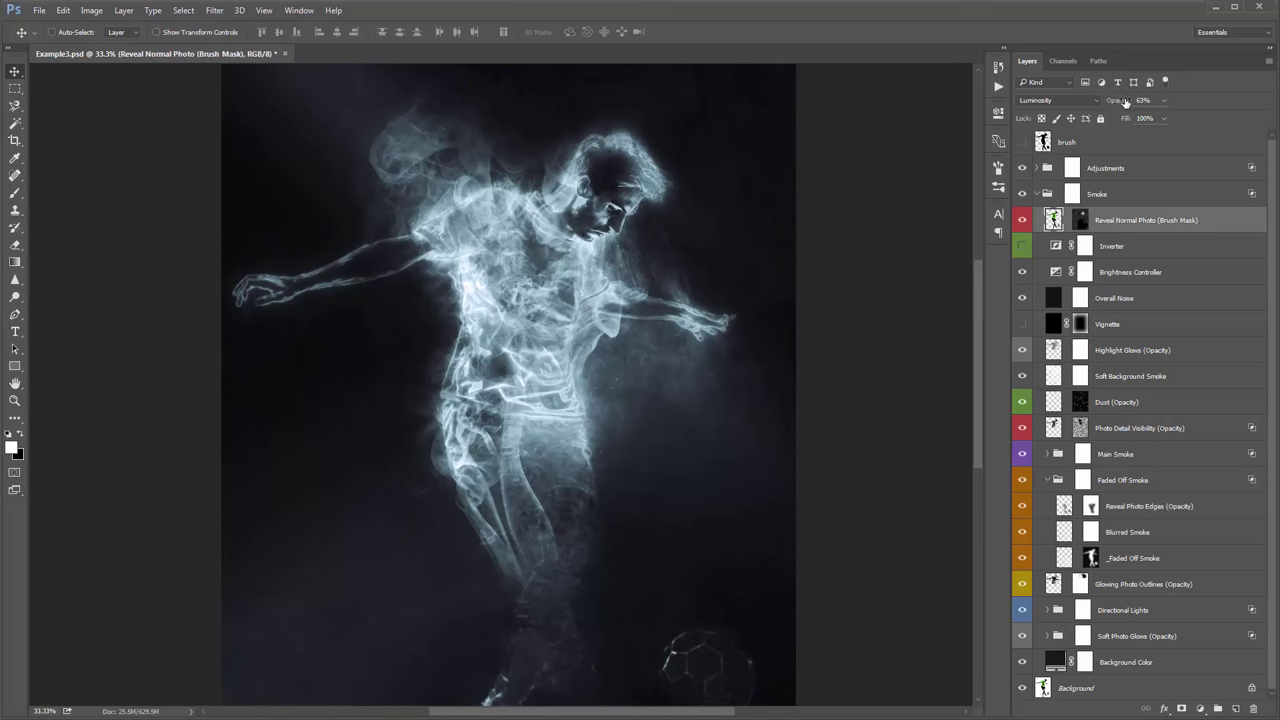
pyautogui.click(1117, 100)
pyautogui.moveTo(1117, 100); pyautogui.dragTo(1108, 97)
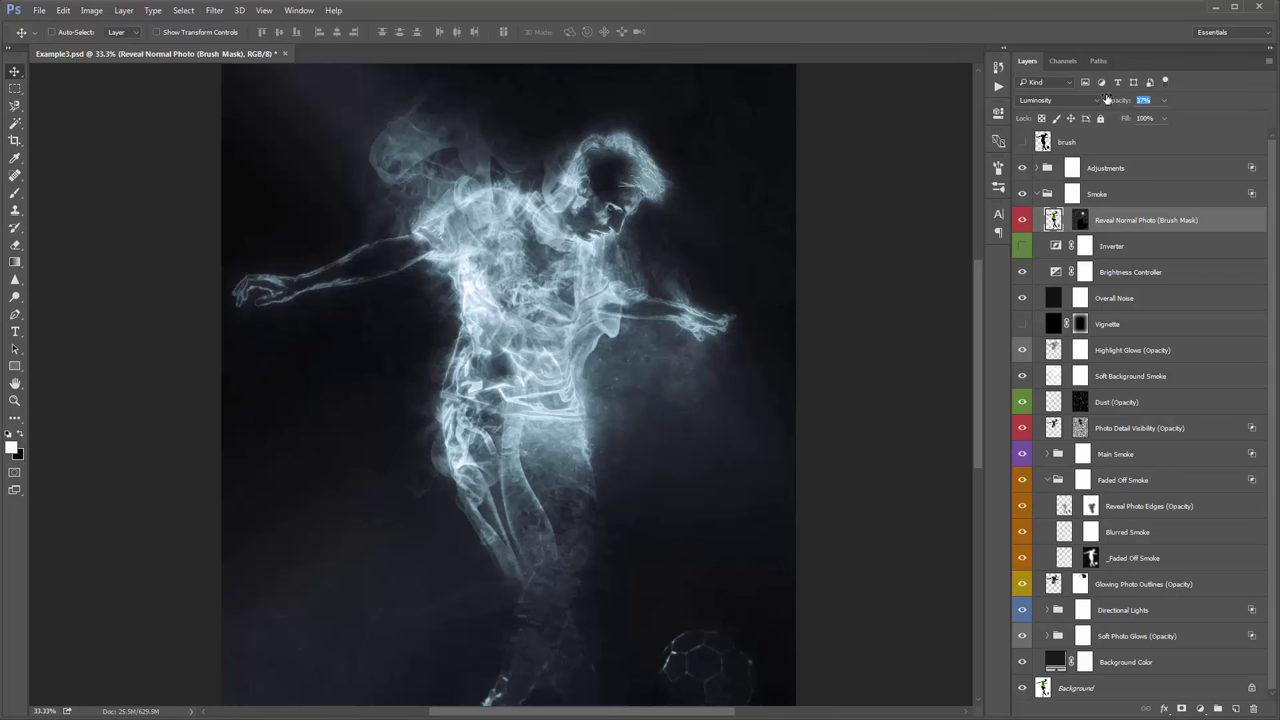
pyautogui.click(1117, 378)
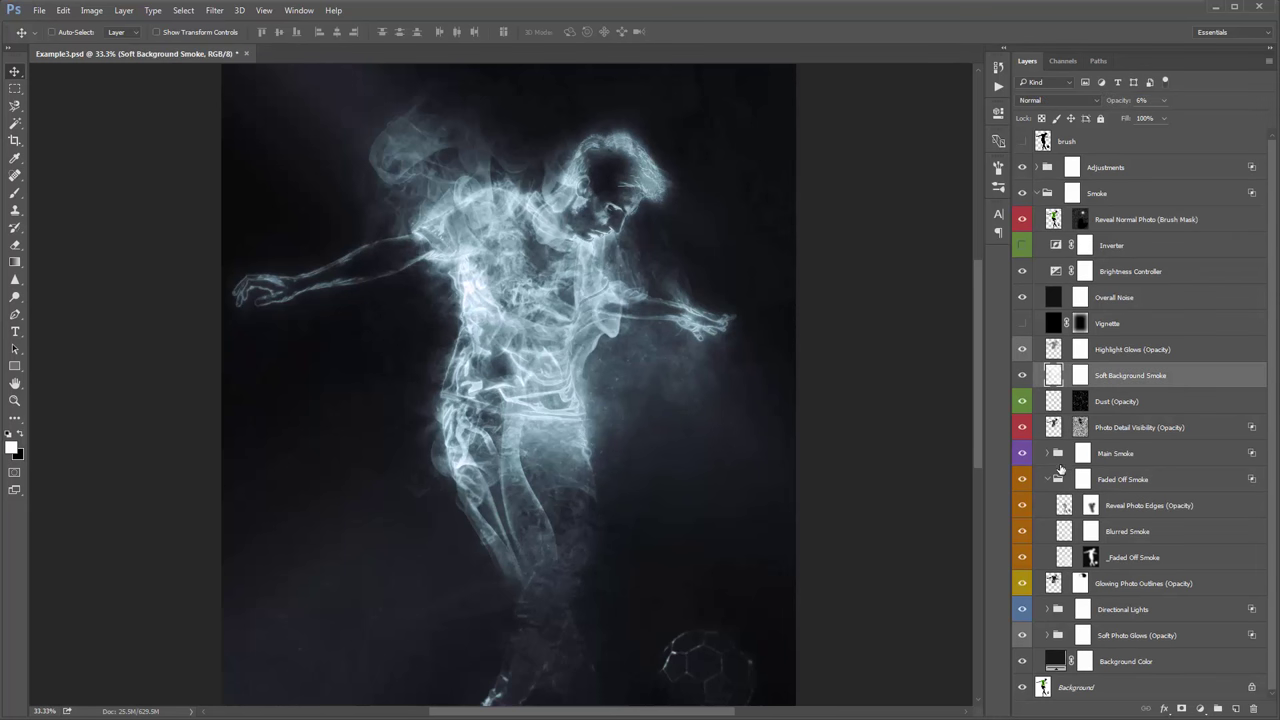
pyautogui.click(1047, 479)
# Step: Hide Smoke_1 through Smoke_7 inside the Main Smoke group
pyautogui.click(1102, 458)
pyautogui.click(1047, 454)
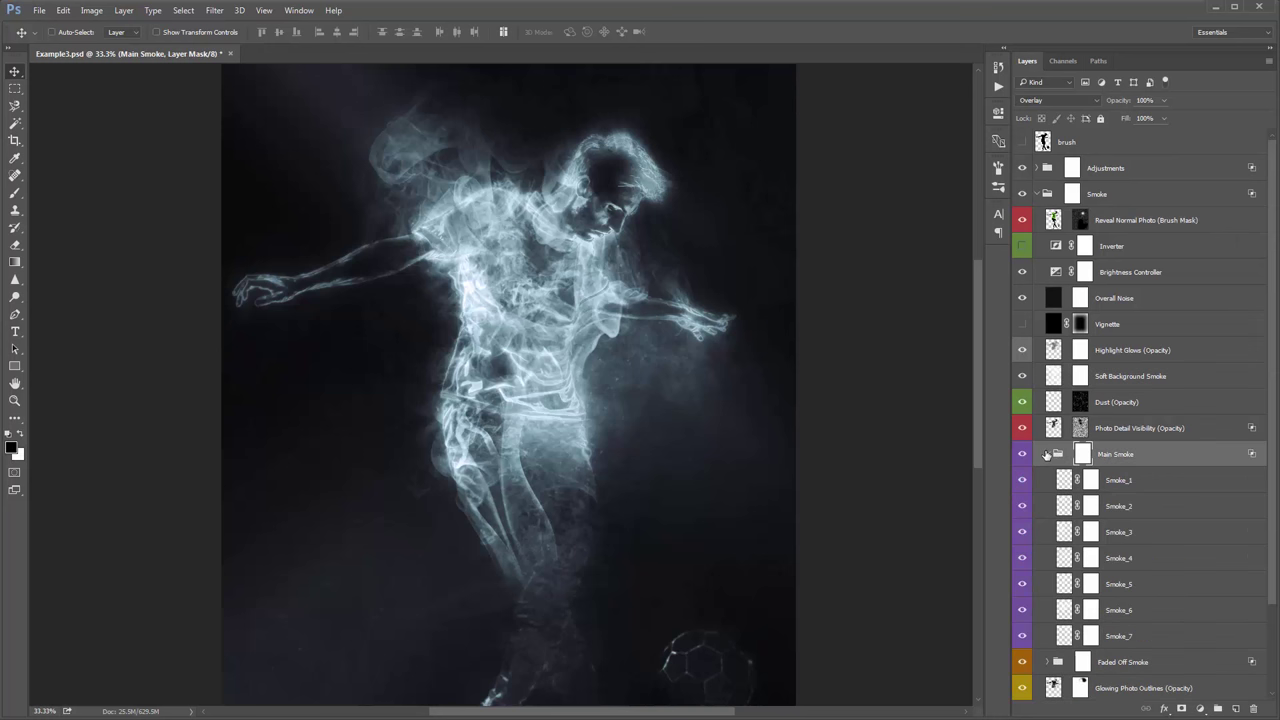
pyautogui.scroll(-4, 1047, 454)
pyautogui.moveTo(1022, 377); pyautogui.dragTo(1020, 527)
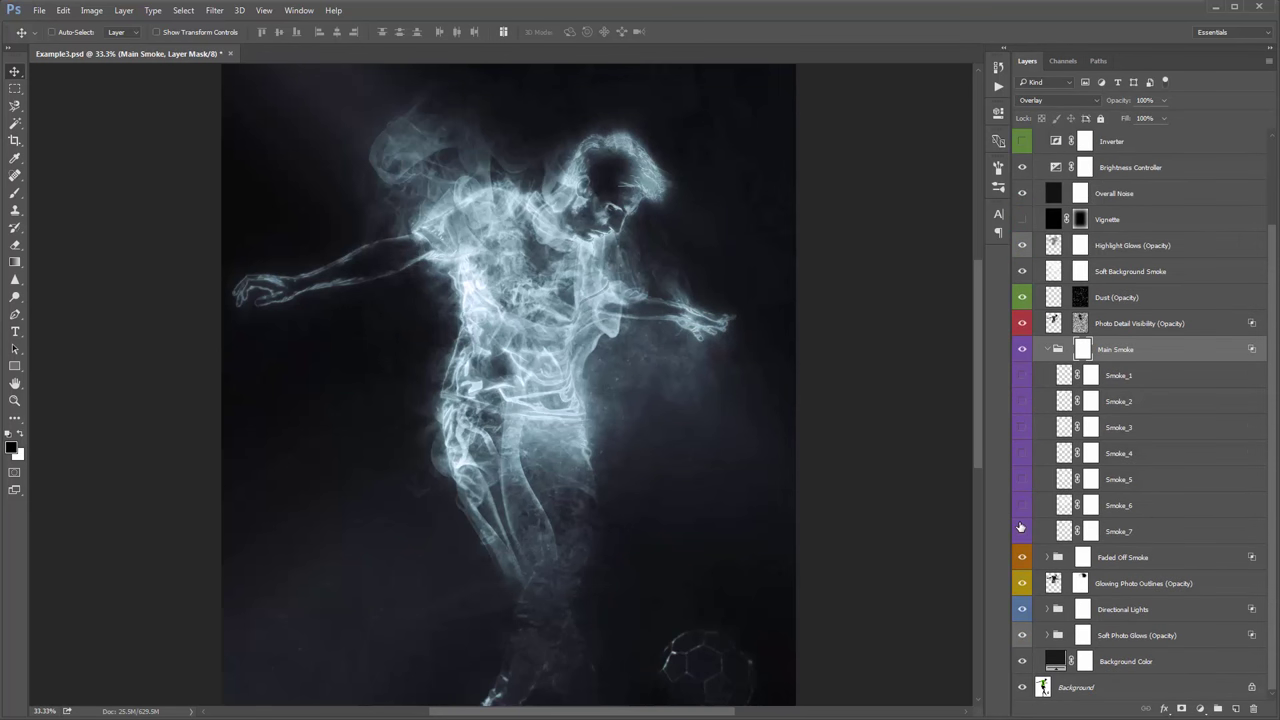
pyautogui.click(1022, 531)
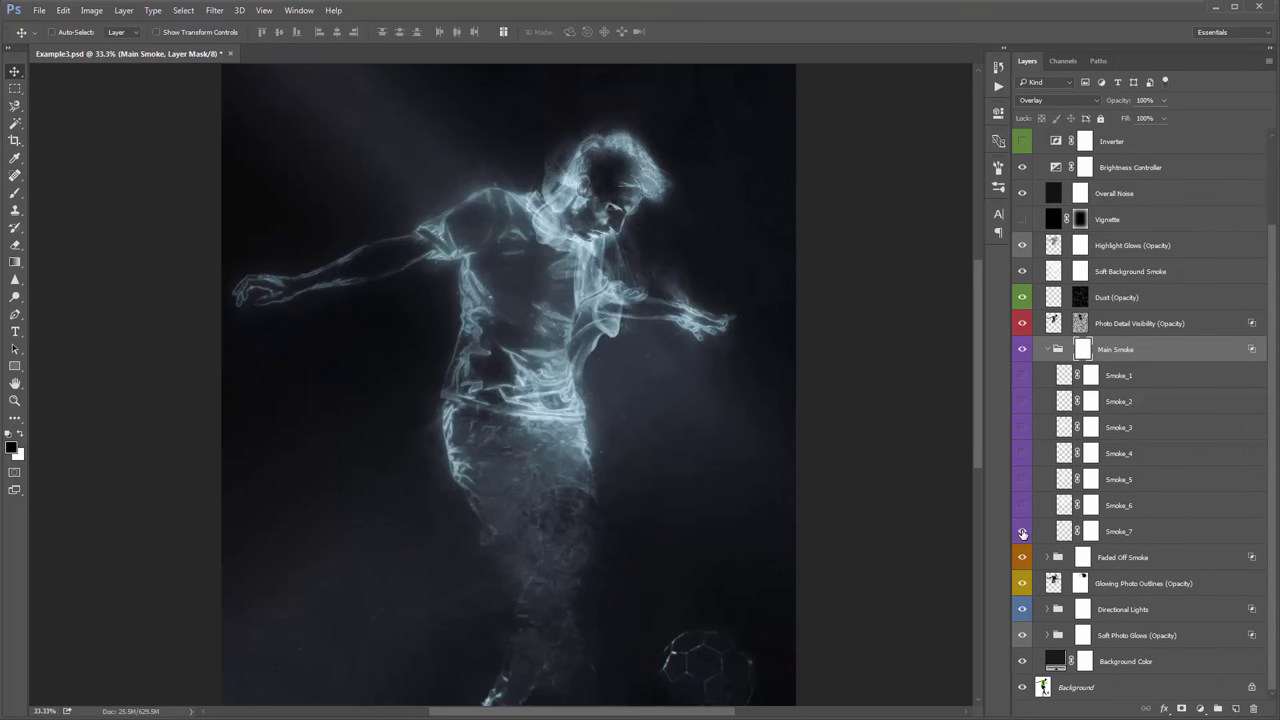
pyautogui.click(1022, 531)
# Step: Collapse Main Smoke and expand the Directional Lights group
pyautogui.click(1055, 351)
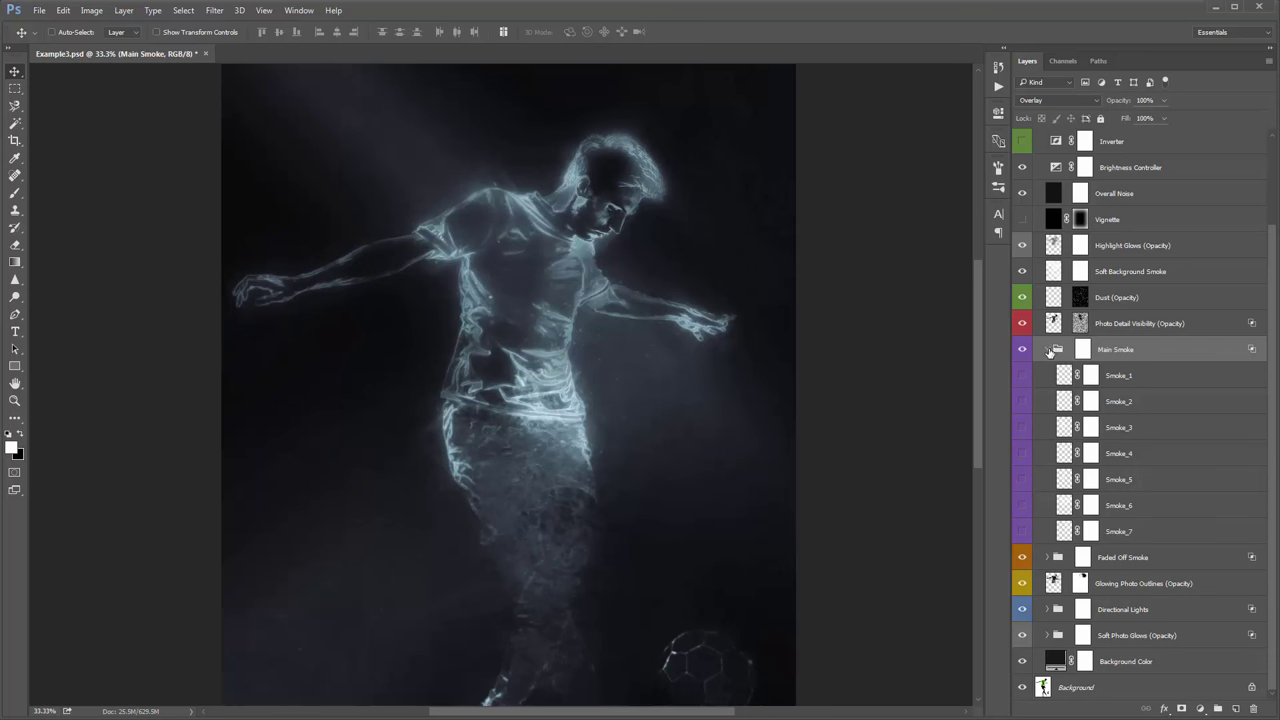
pyautogui.click(1047, 350)
pyautogui.click(1140, 532)
pyautogui.click(1047, 532)
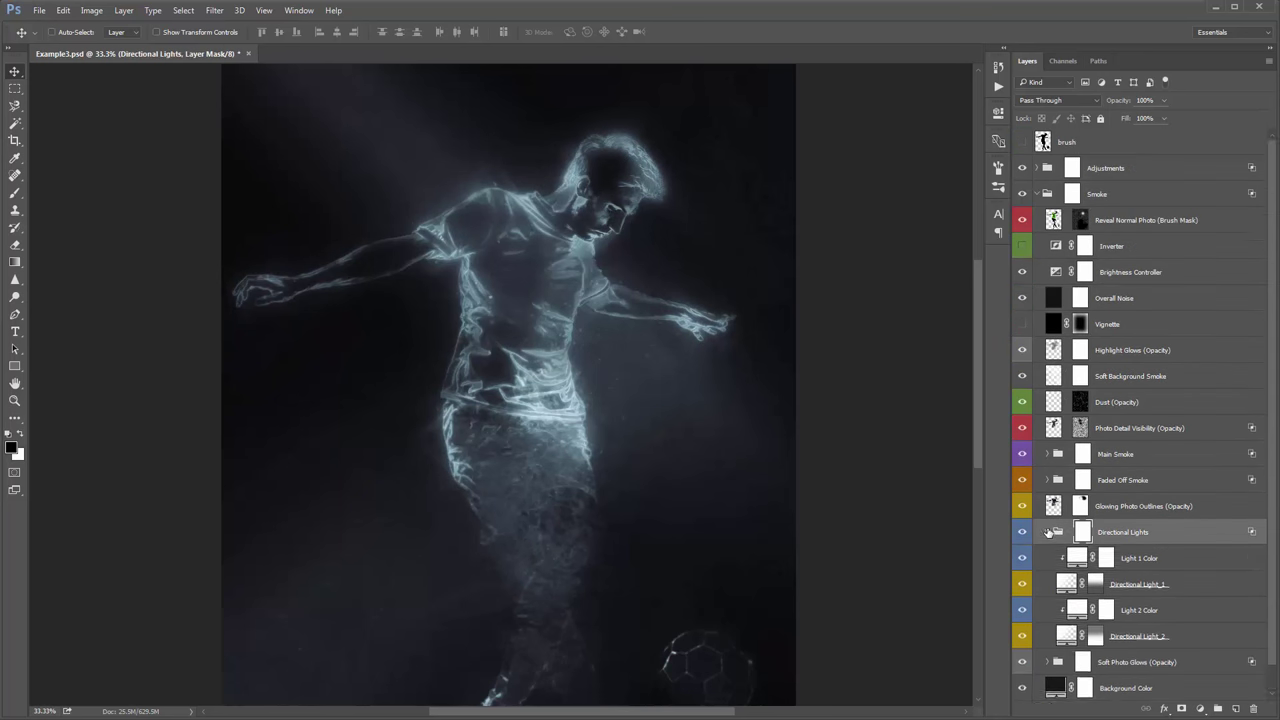
# Step: Set Directional Light_1's gradient angle to -61.93° and Directional Light_2's to -142.43°
pyautogui.doubleClick(1065, 557)
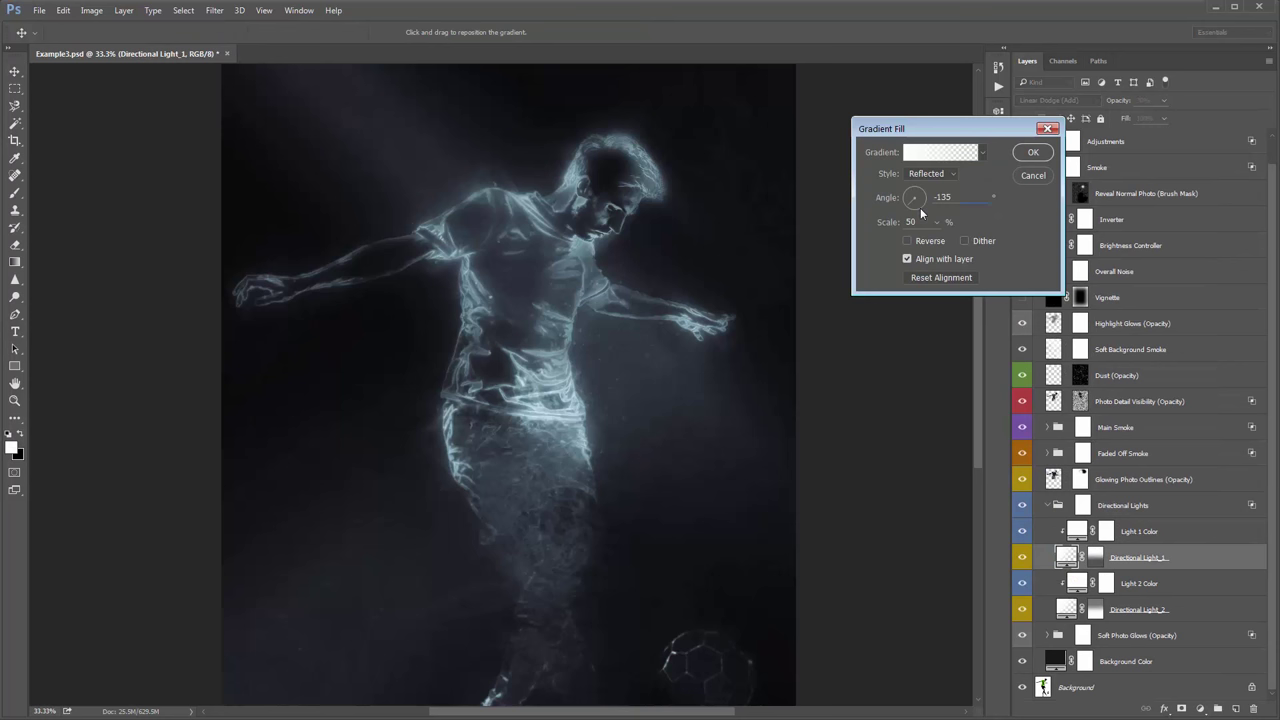
pyautogui.click(920, 207)
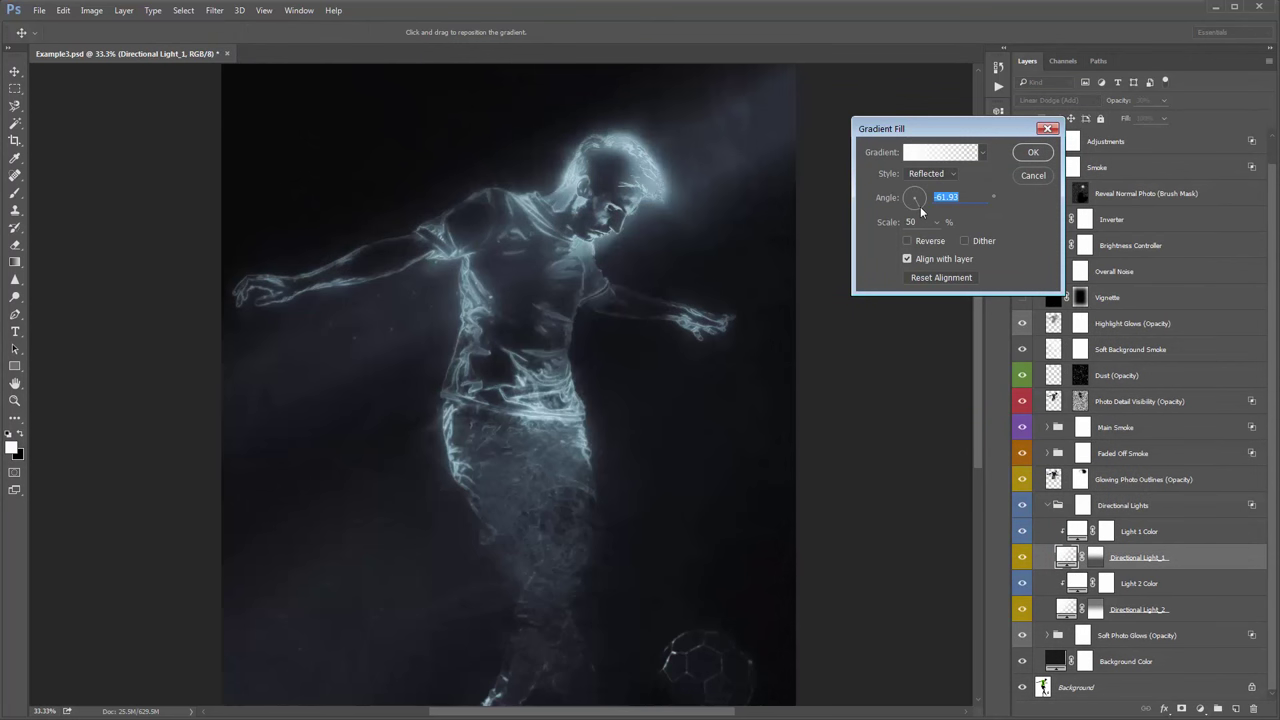
pyautogui.click(1031, 152)
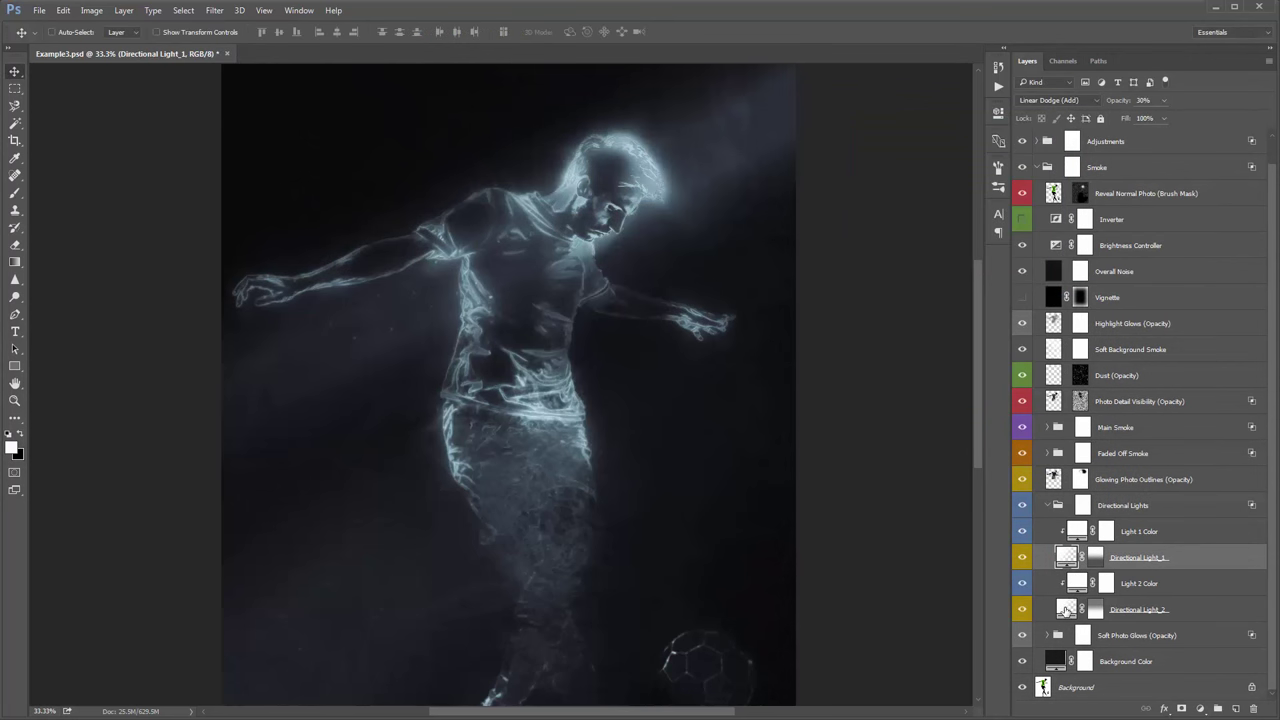
pyautogui.doubleClick(1066, 609)
pyautogui.click(906, 204)
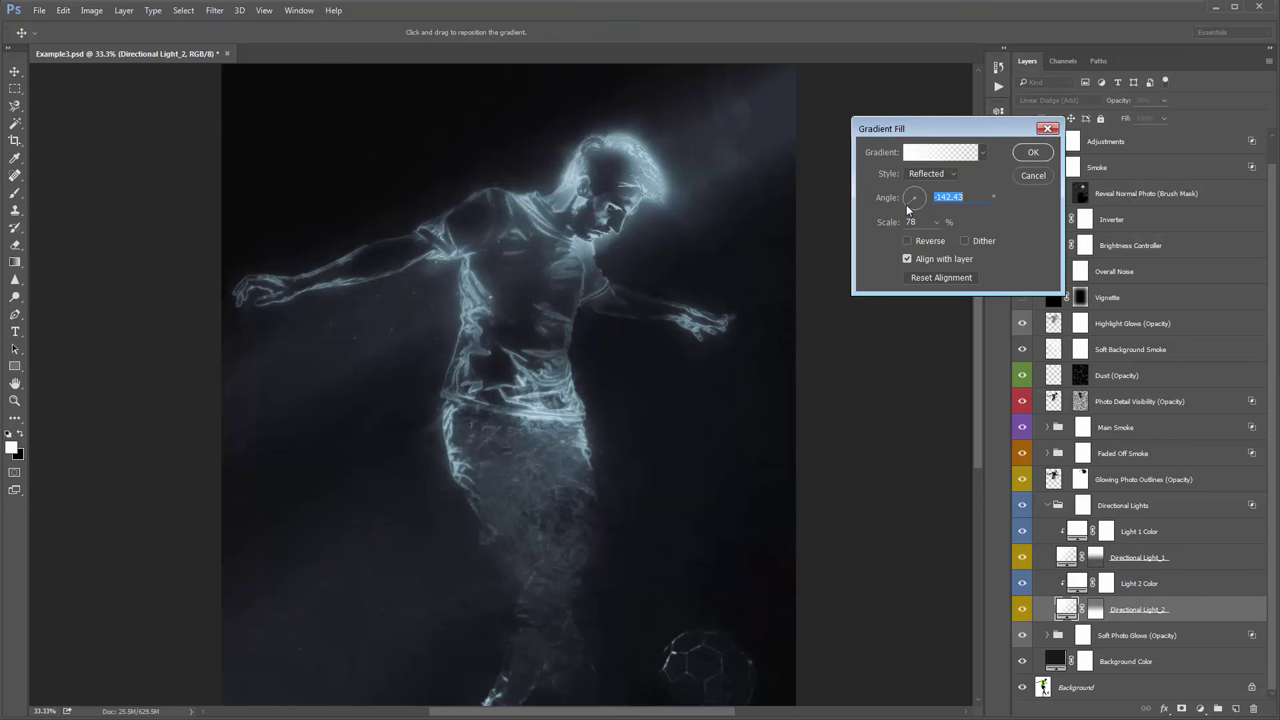
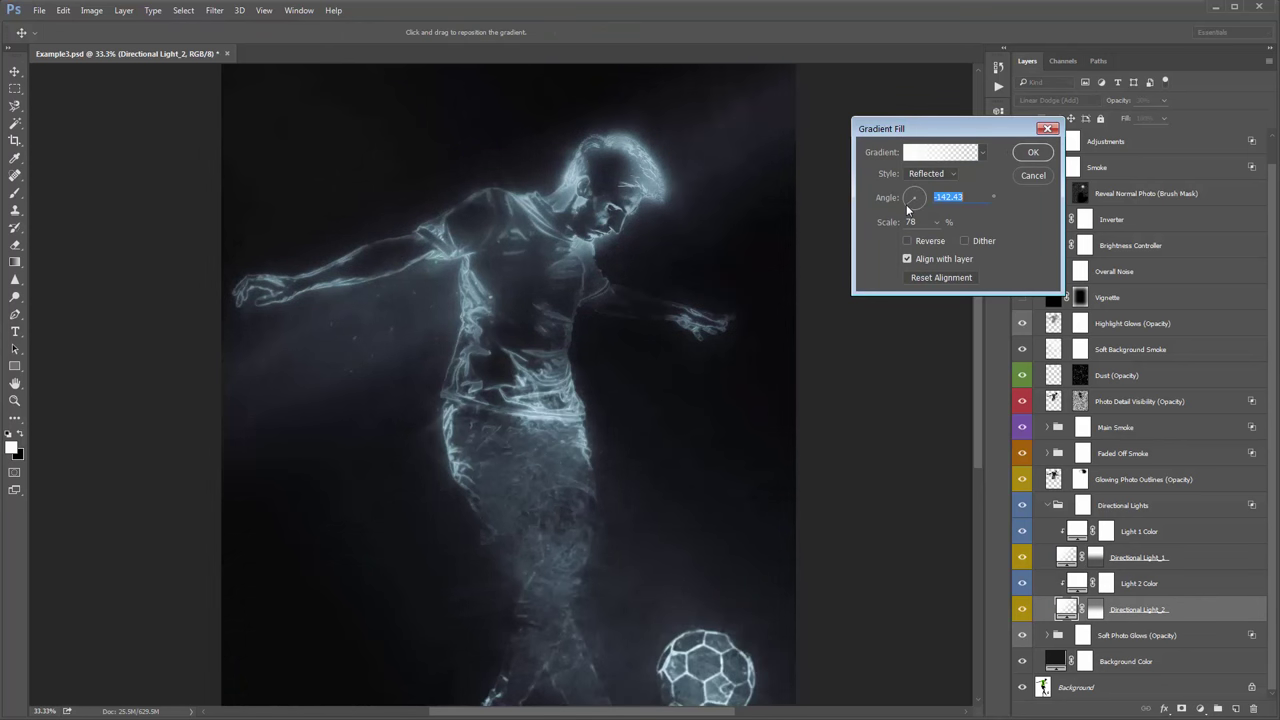
# Step: Keep the reflected light gradient angle and expand the Main Smoke group
pyautogui.click(1040, 155)
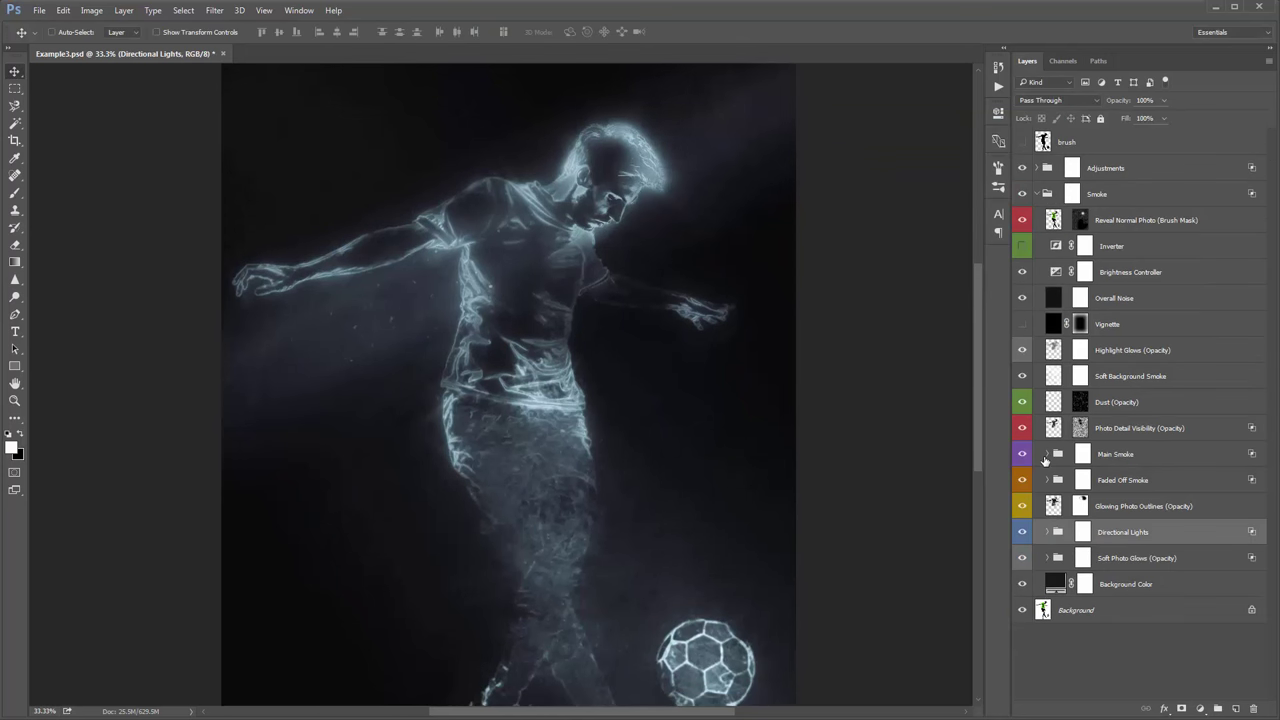
pyautogui.click(1058, 454)
pyautogui.click(1047, 454)
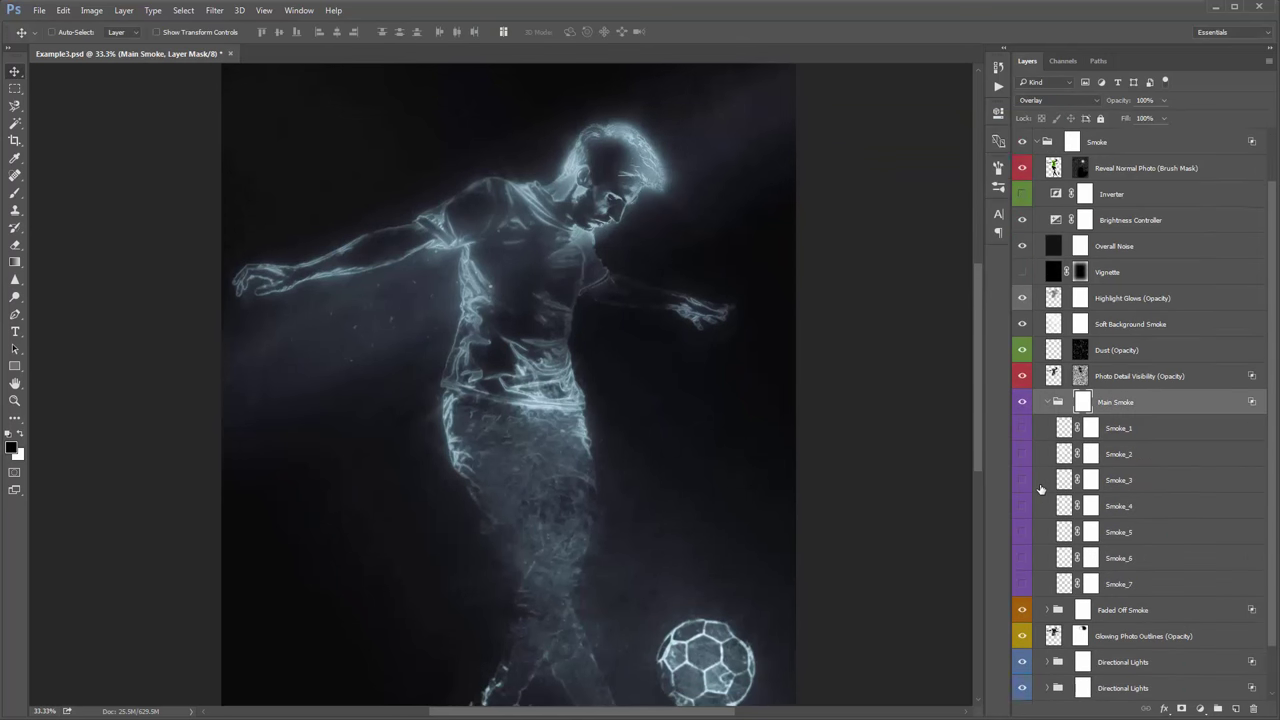
pyautogui.scroll(-1, 1040, 488)
# Step: Show Smoke_7 and position its smoke over the player's upper body
pyautogui.click(1021, 558)
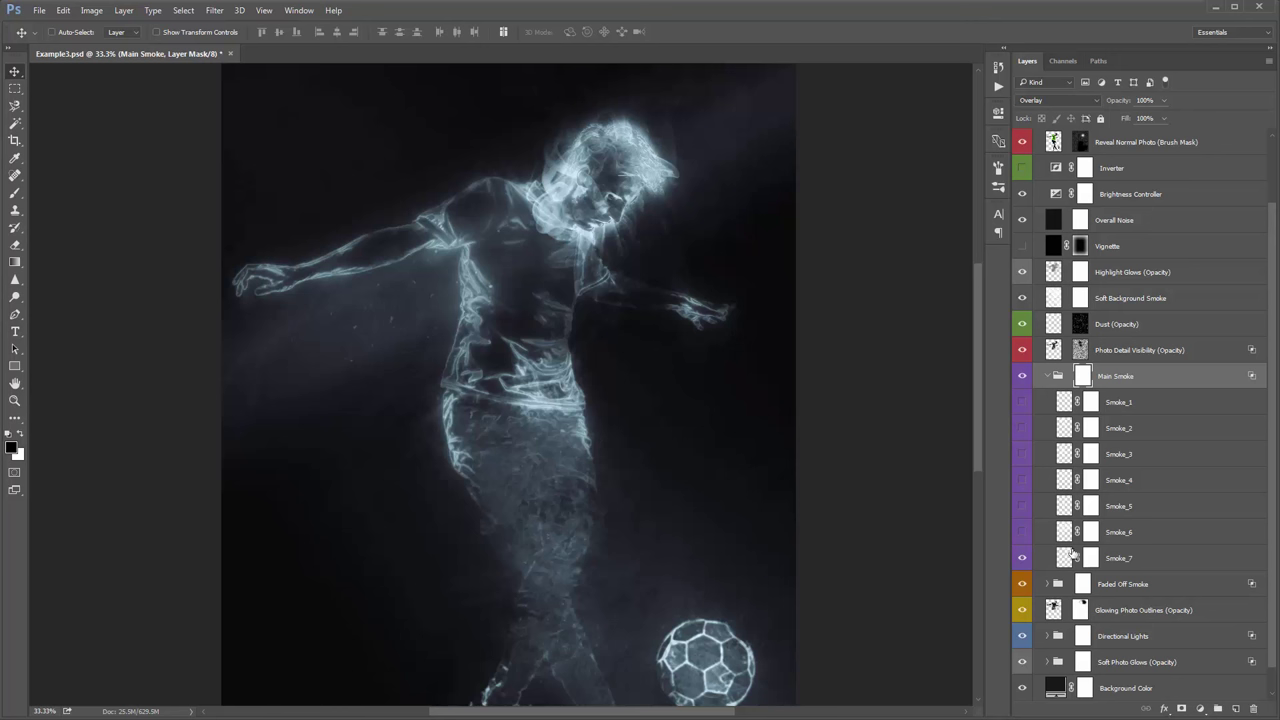
pyautogui.click(1112, 556)
pyautogui.moveTo(646, 260)
pyautogui.mouseDown()
pyautogui.moveTo(630, 234)
pyautogui.moveTo(624, 271)
pyautogui.mouseUp()
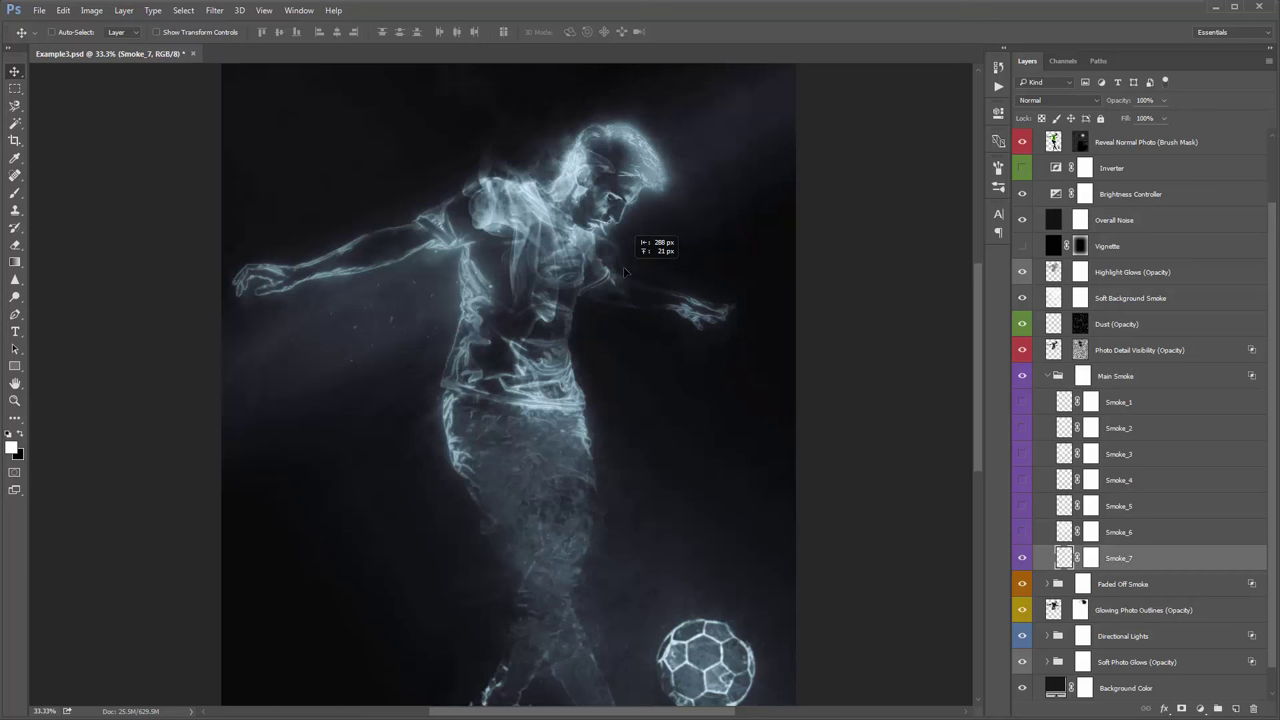
pyautogui.moveTo(605, 226); pyautogui.dragTo(583, 177)
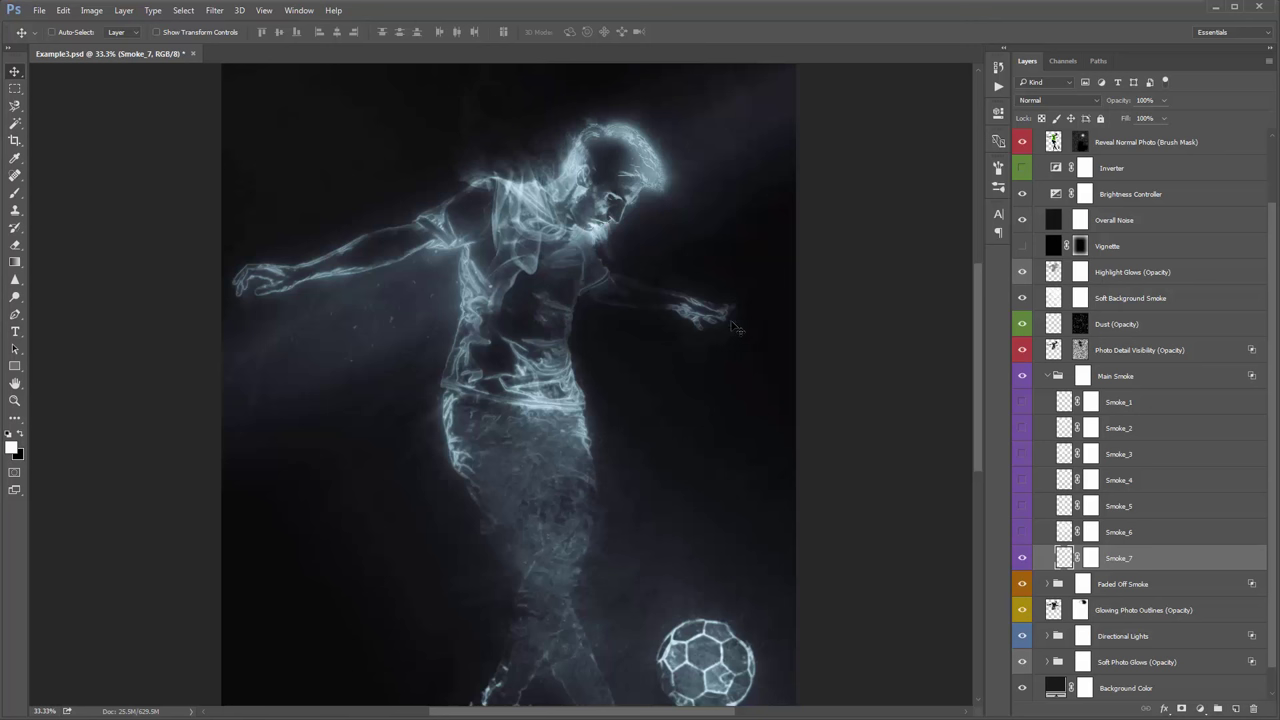
pyautogui.moveTo(729, 322); pyautogui.dragTo(716, 323)
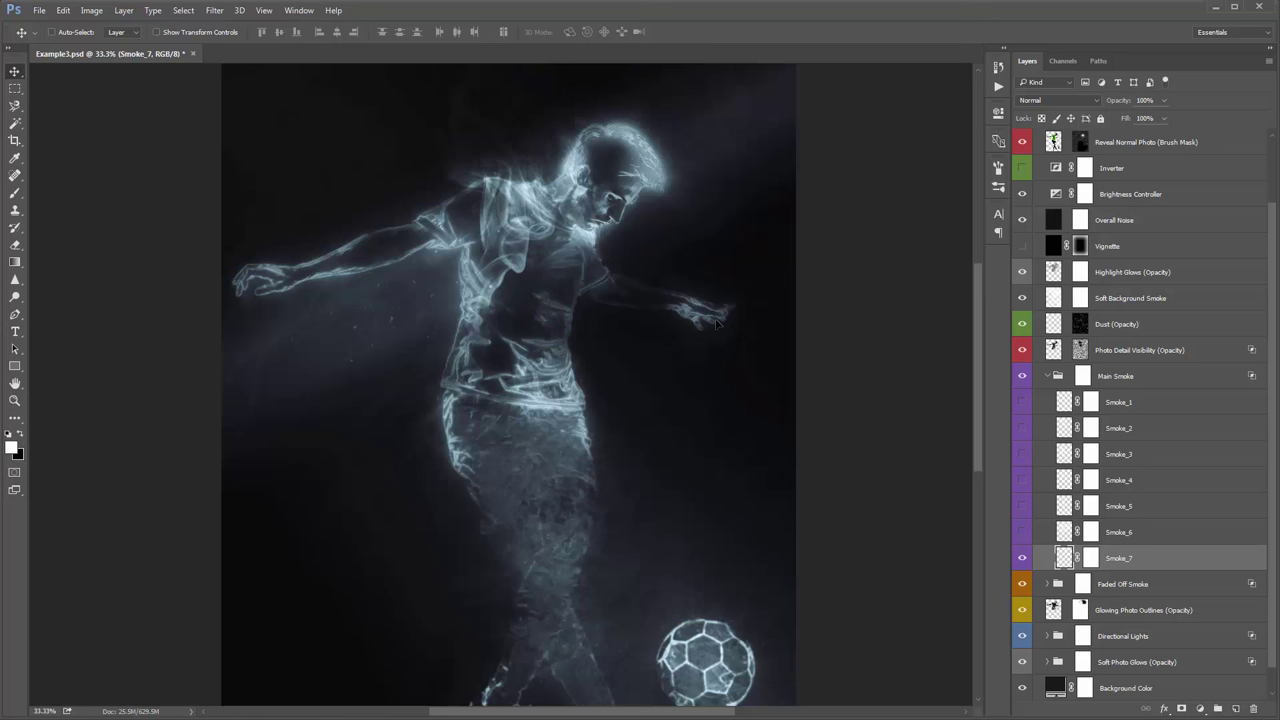
# Step: Undo an accidental Smoke_7 duplicate and switch the Smoke_6 layer on
pyautogui.hotkey('ctrl', 'j')
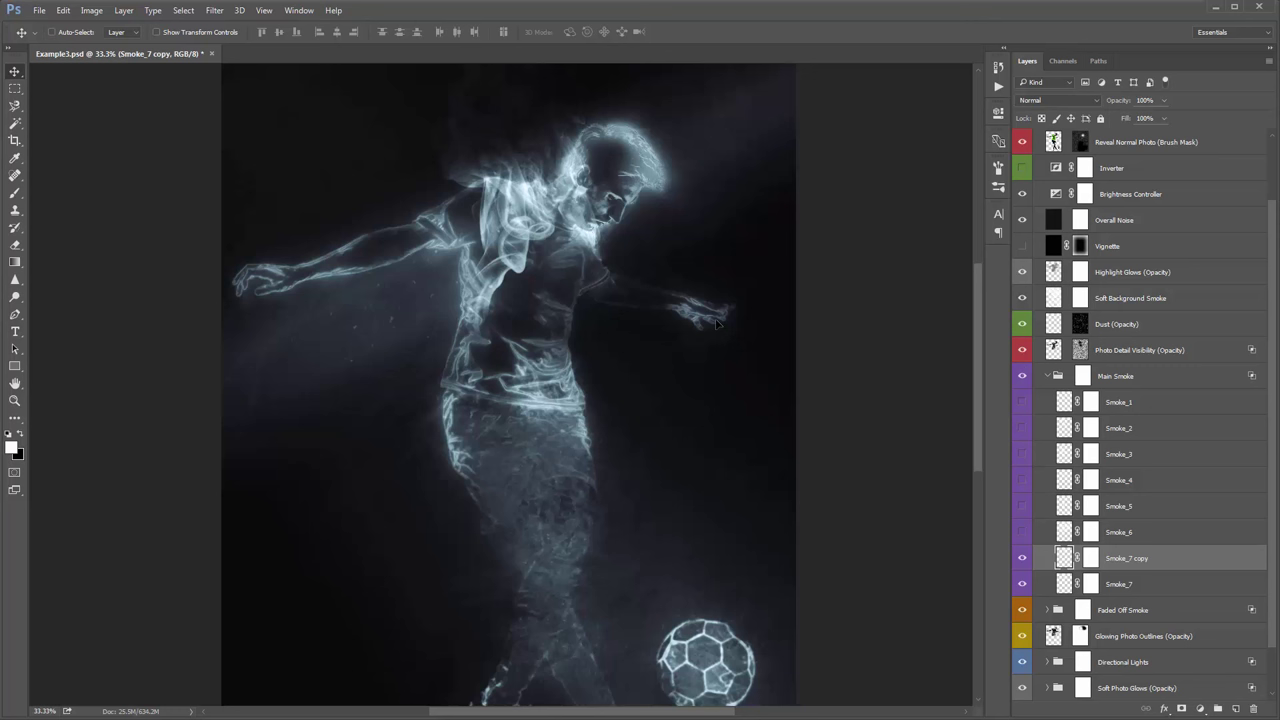
pyautogui.hotkey('ctrl', 'z')
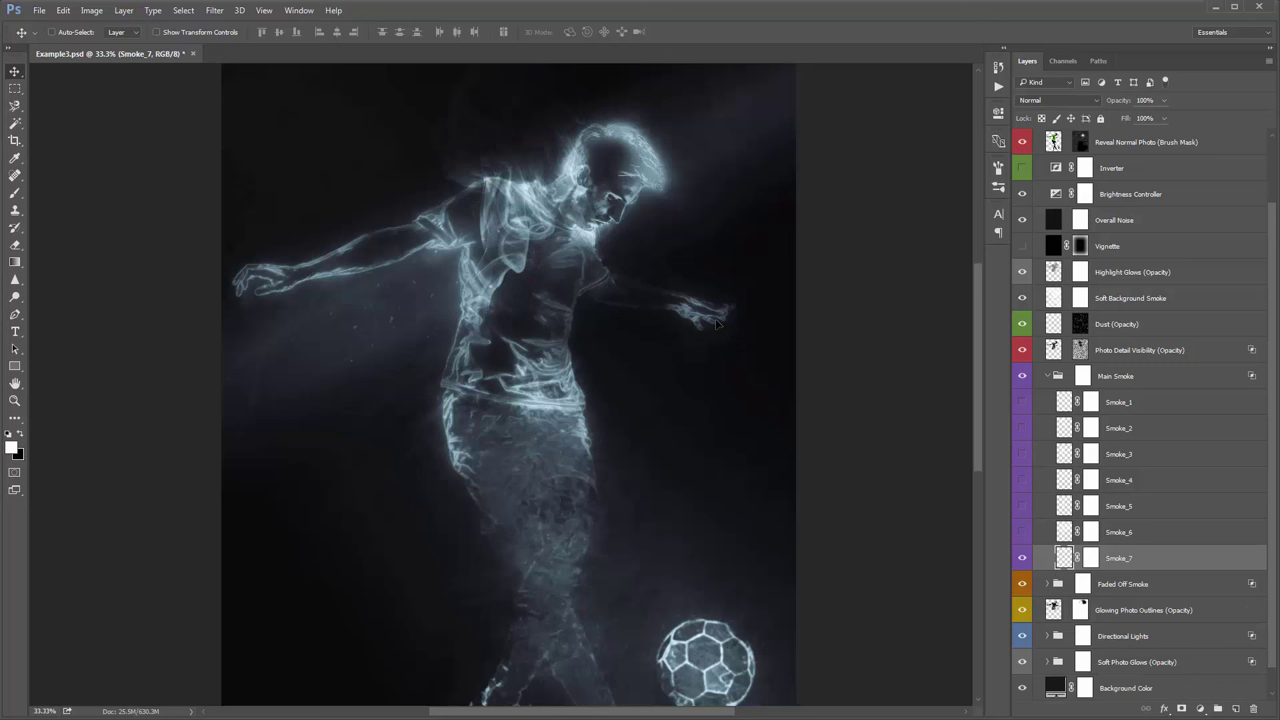
pyautogui.click(1022, 533)
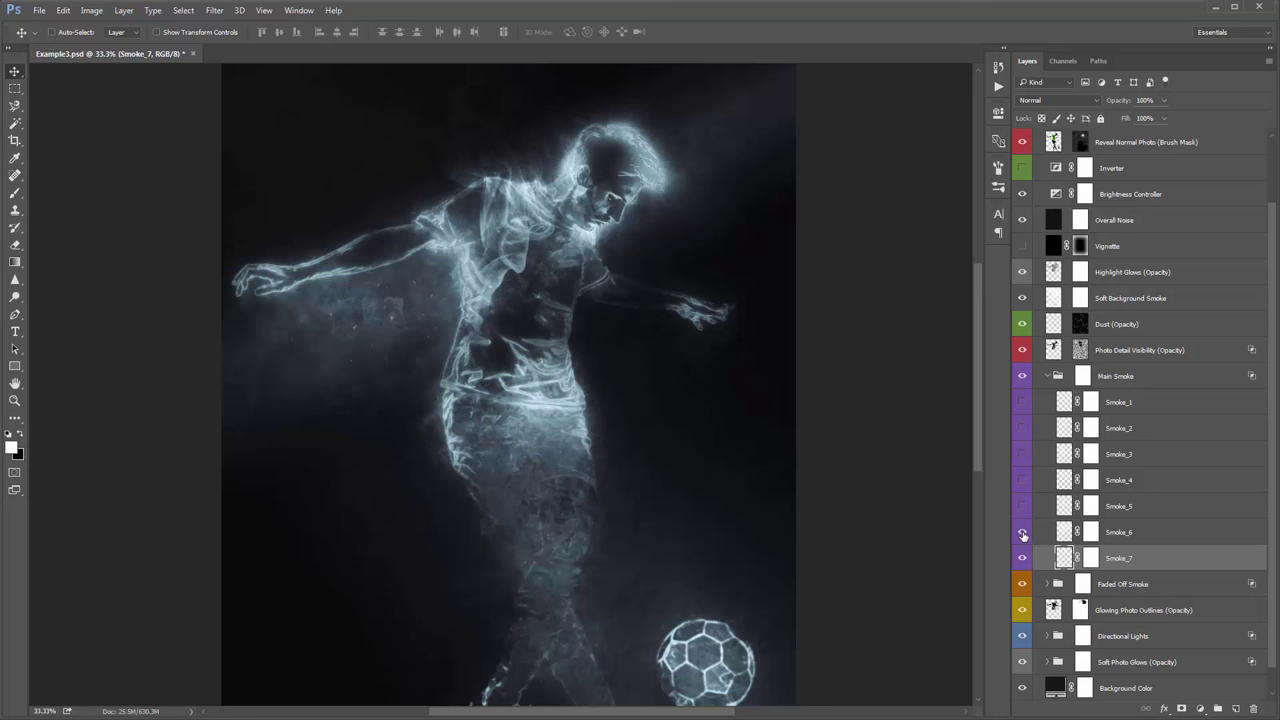
# Step: Set the Smoke_6 layer opacity to 72%
pyautogui.click(1140, 533)
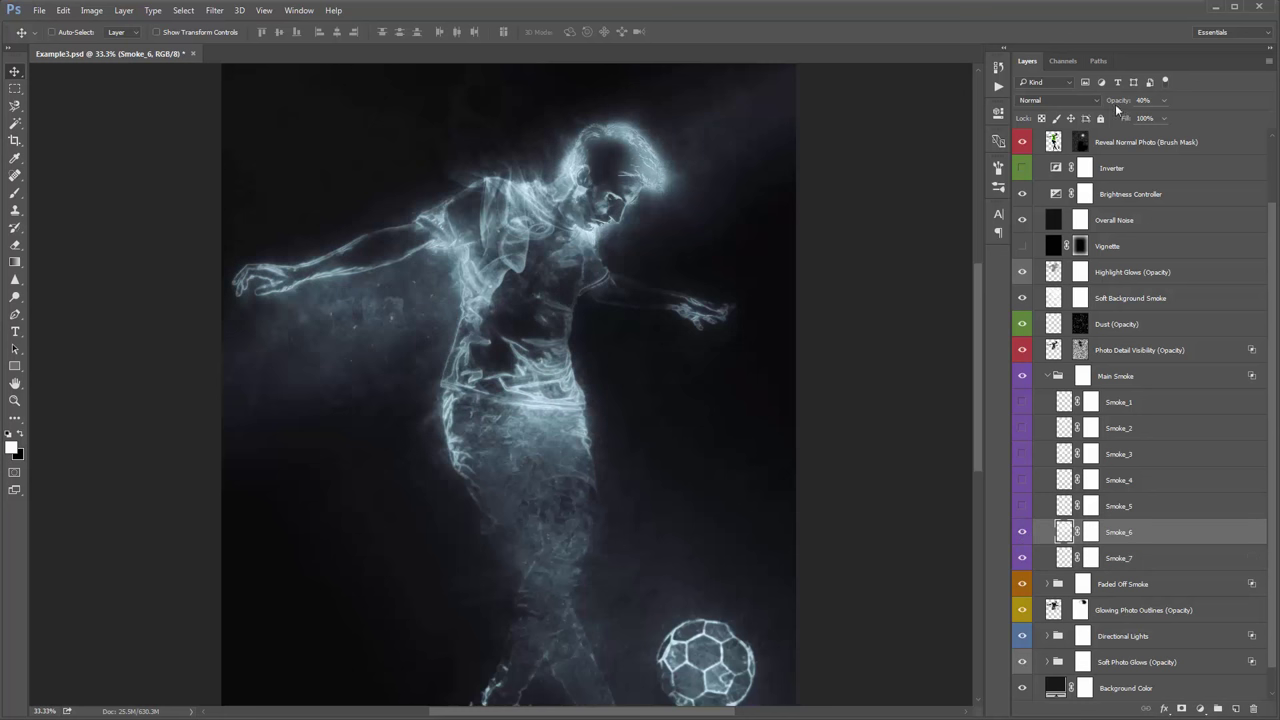
pyautogui.moveTo(1117, 107); pyautogui.dragTo(1136, 104)
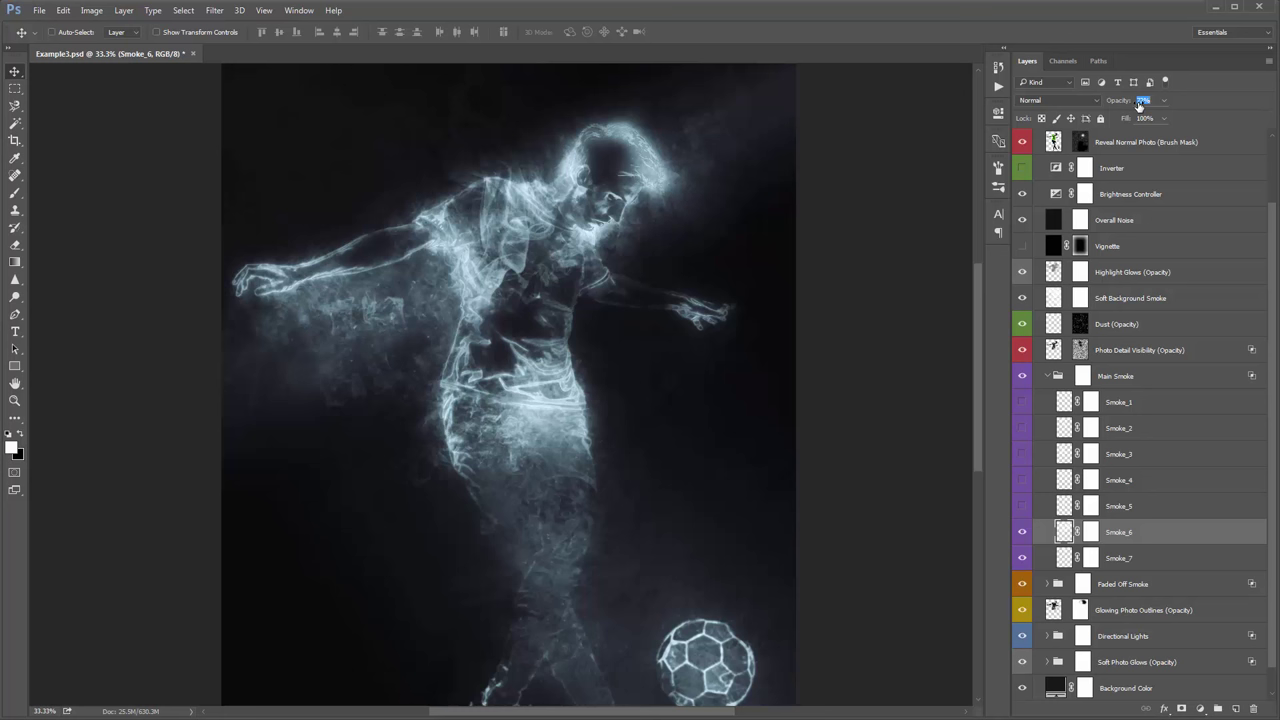
pyautogui.write('72')
pyautogui.press('Return')
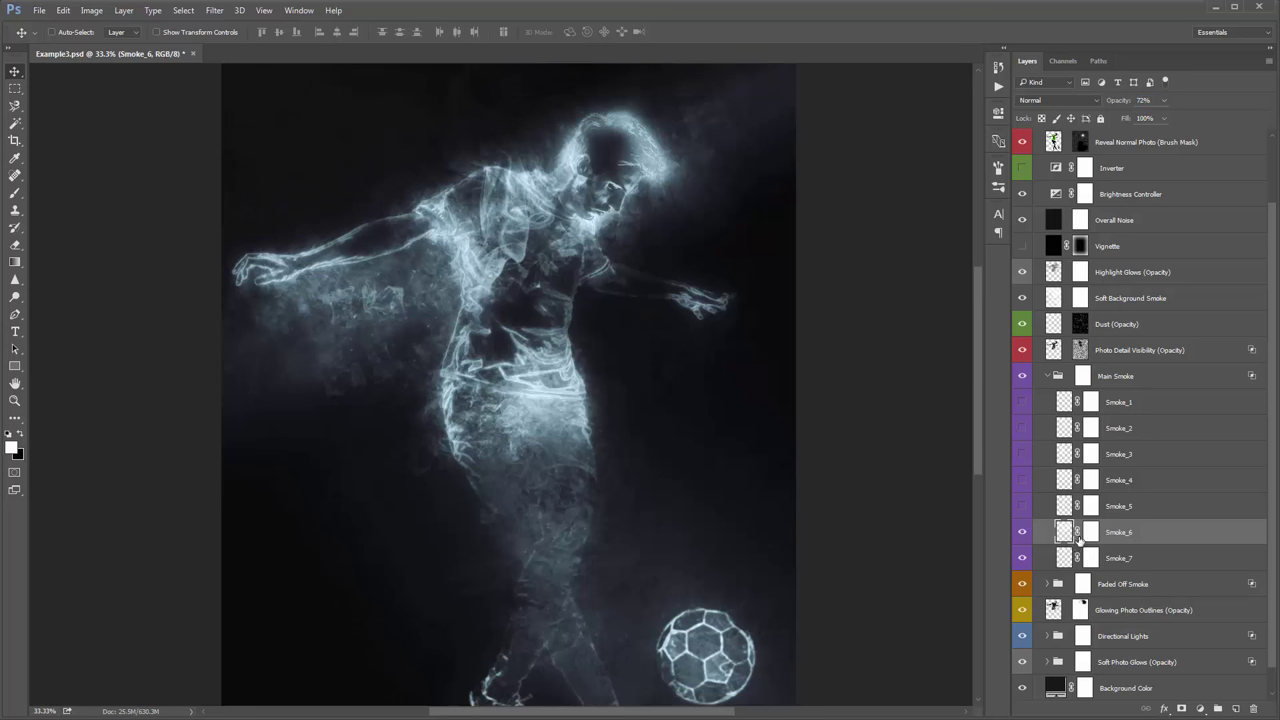
# Step: Fill Smoke_6's mask black and paint white smoke back around the shoulder, arm and head
pyautogui.click(1084, 536)
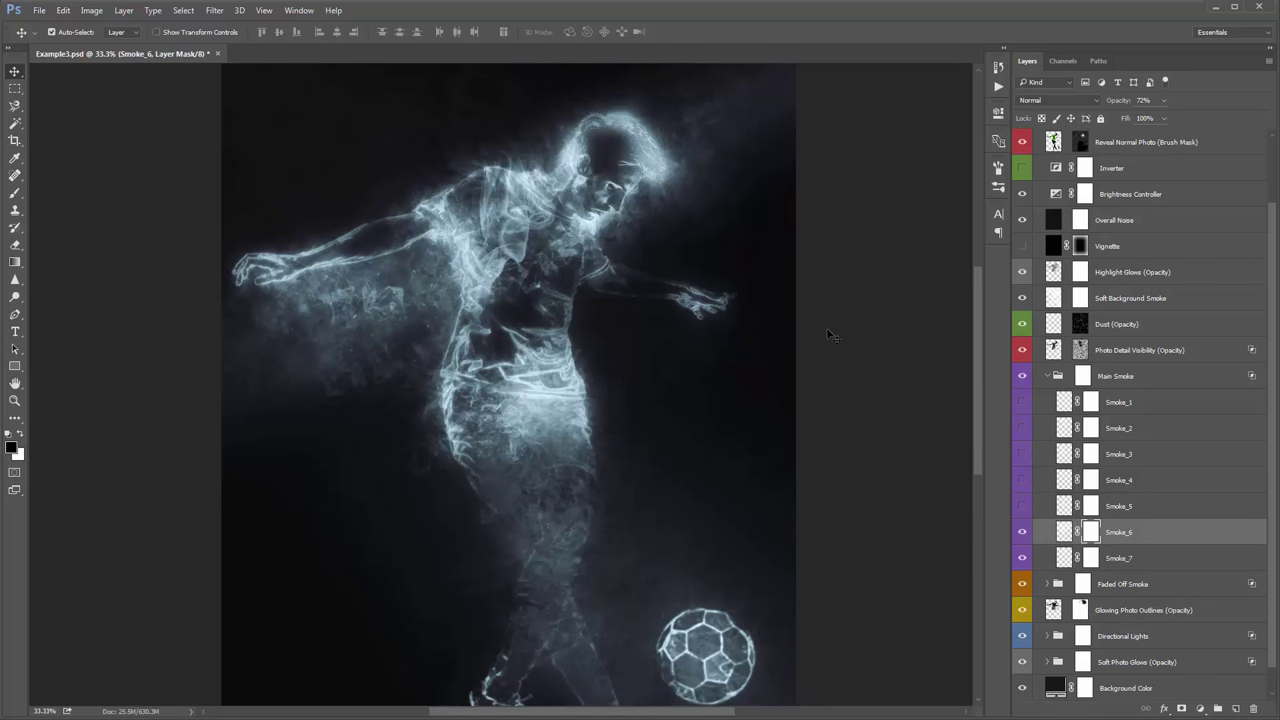
pyautogui.hotkey('ctrl', 'i')
pyautogui.press('b')
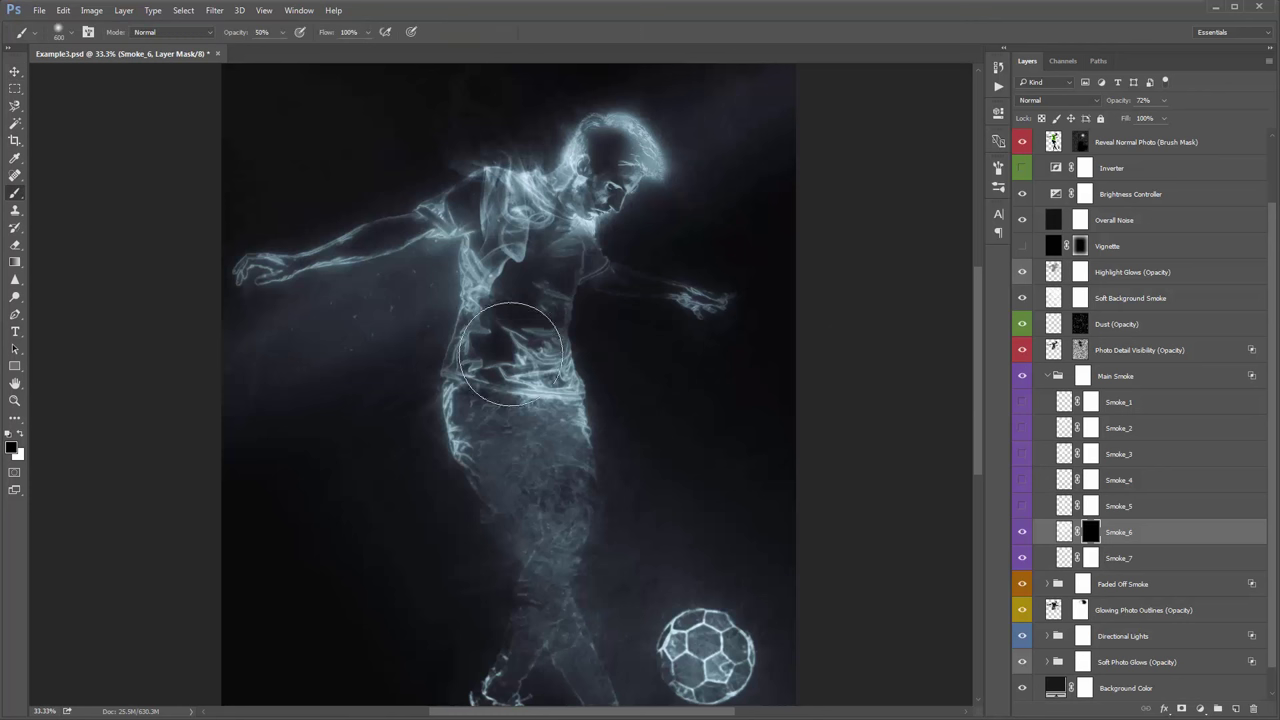
pyautogui.press('x')
pyautogui.moveTo(443, 300)
pyautogui.mouseDown()
pyautogui.moveTo(457, 300)
pyautogui.moveTo(434, 287)
pyautogui.moveTo(414, 337)
pyautogui.moveTo(450, 338)
pyautogui.mouseUp()
pyautogui.press(']')
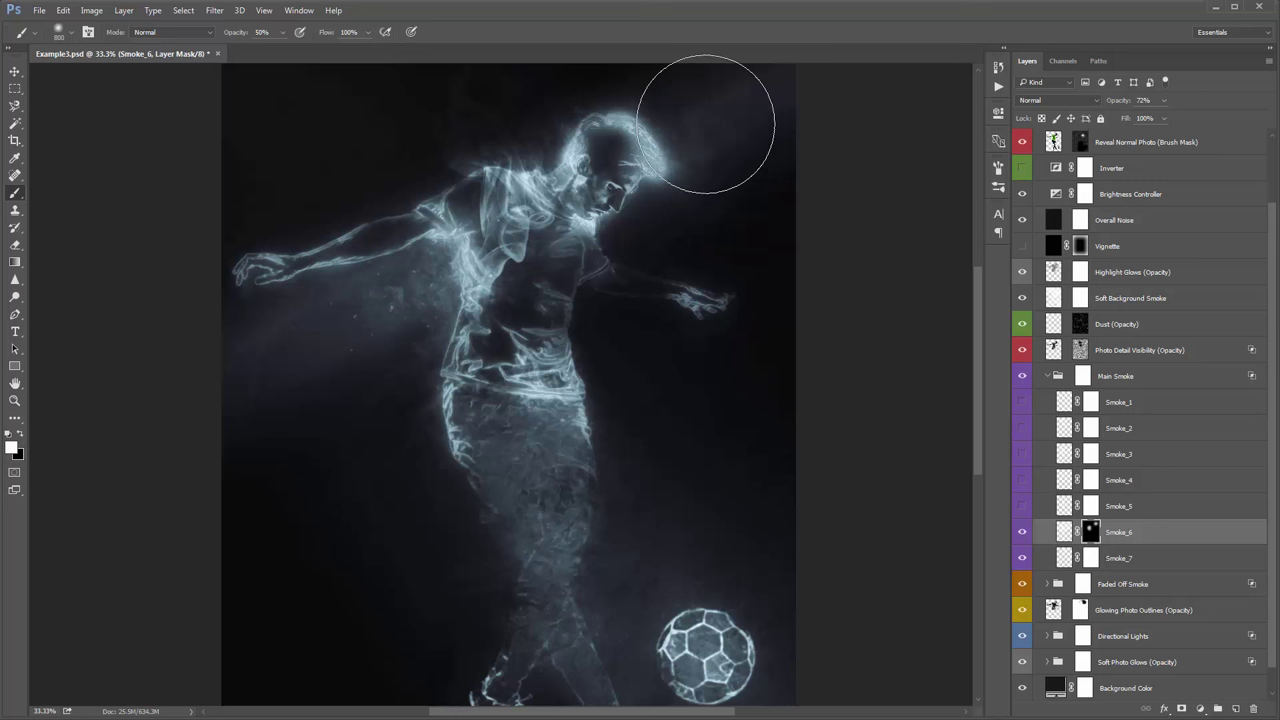
pyautogui.moveTo(705, 123)
pyautogui.mouseDown()
pyautogui.moveTo(810, 188)
pyautogui.moveTo(646, 278)
pyautogui.moveTo(530, 228)
pyautogui.moveTo(456, 132)
pyautogui.moveTo(566, 243)
pyautogui.mouseUp()
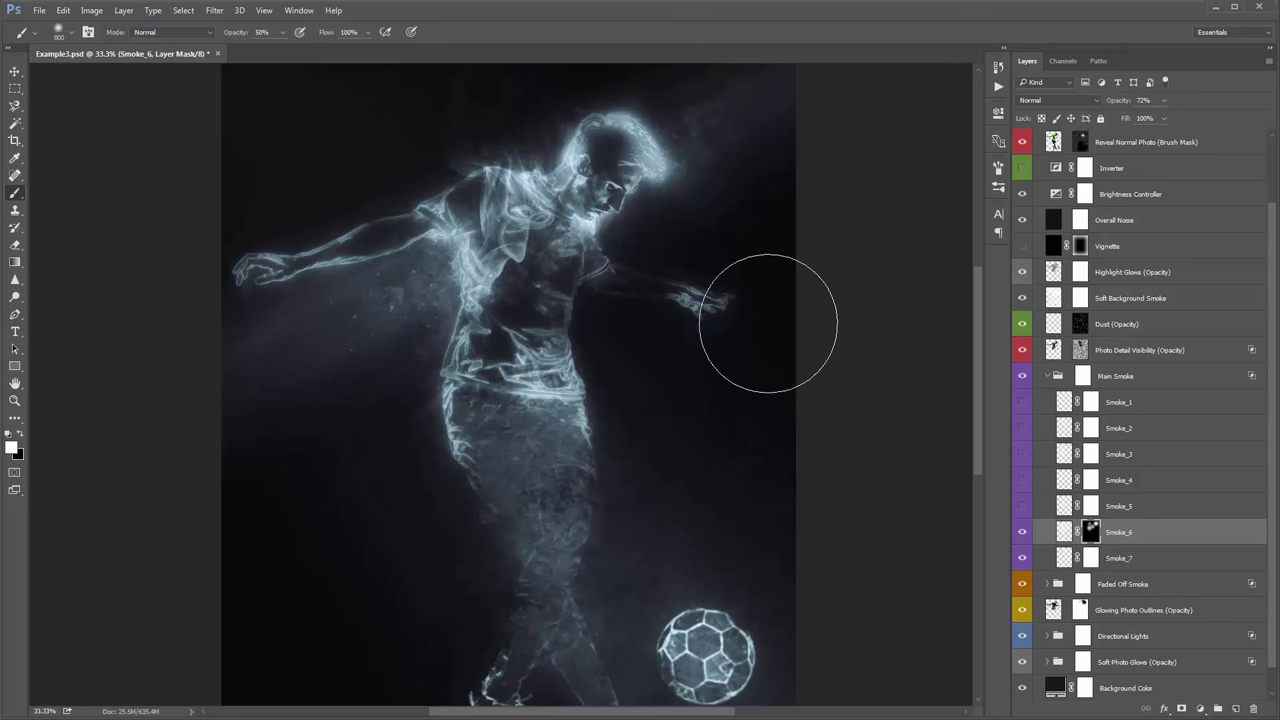
# Step: Toggle Smoke_6's mask off and on to compare, leaving it enabled
pyautogui.scroll(-1, 1093, 505)
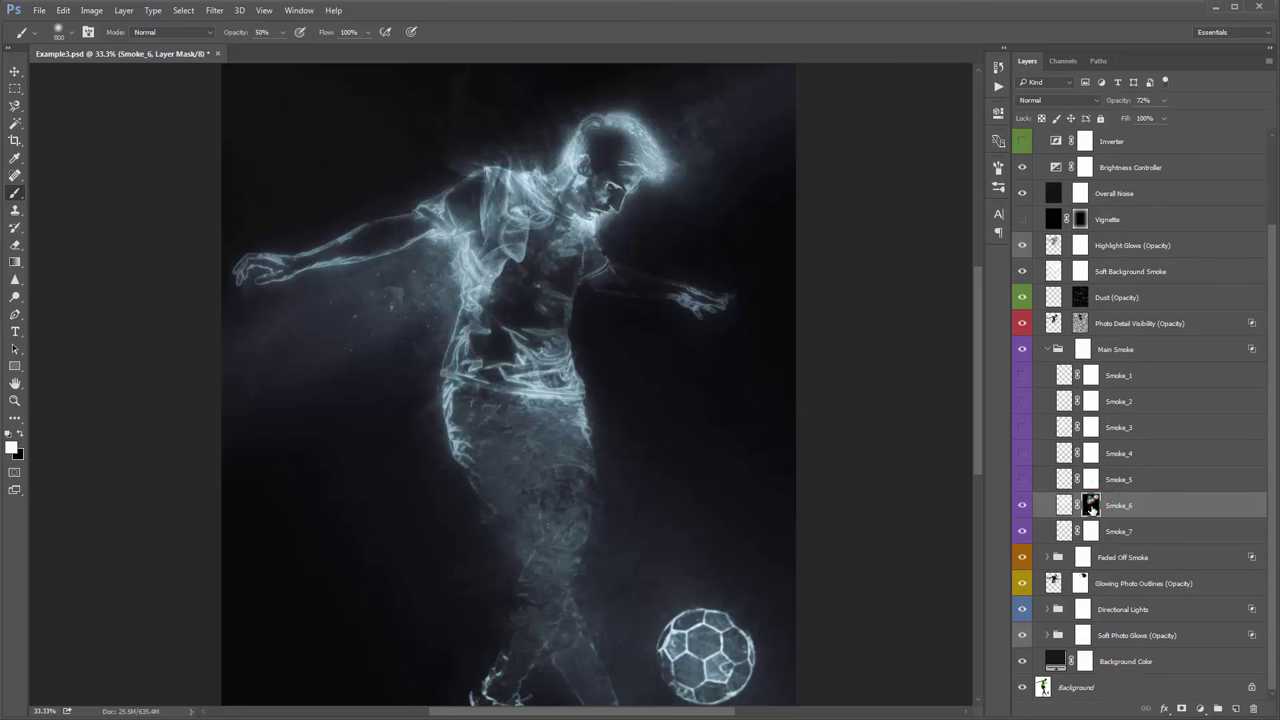
pyautogui.keyDown('shift'); pyautogui.click(1092, 505); pyautogui.keyUp('shift')
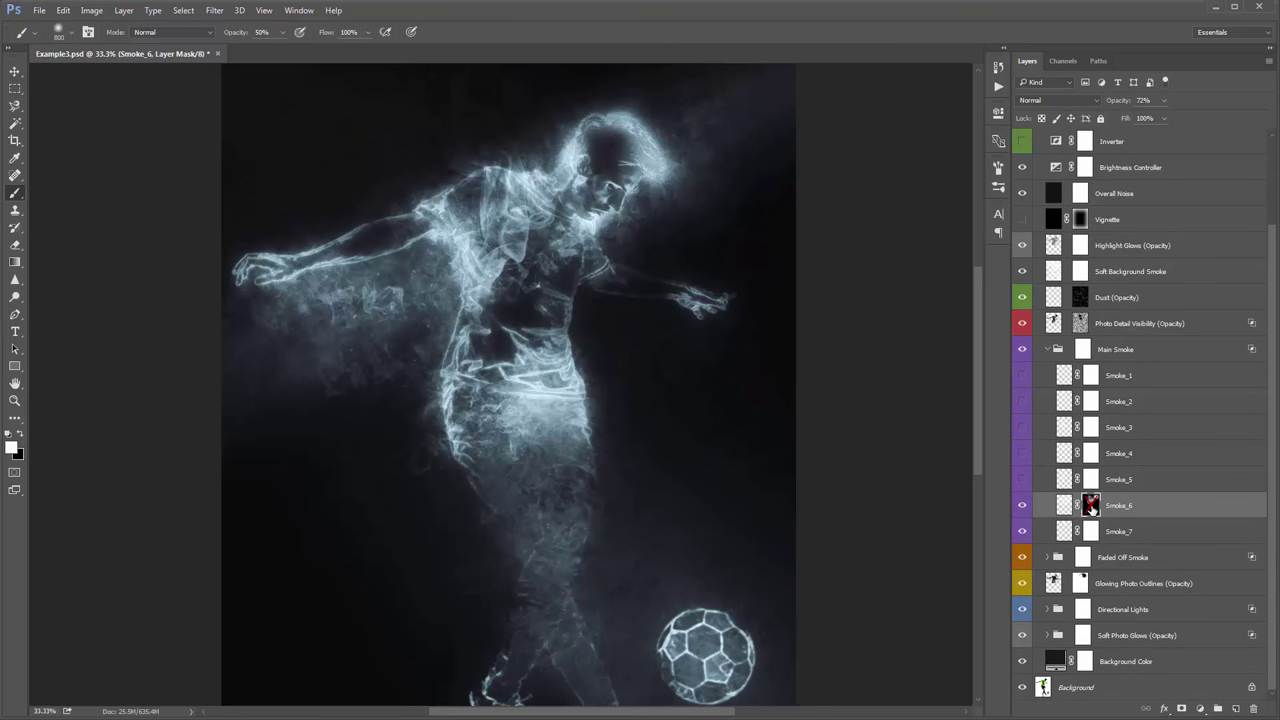
pyautogui.keyDown('shift'); pyautogui.click(1092, 505); pyautogui.keyUp('shift')
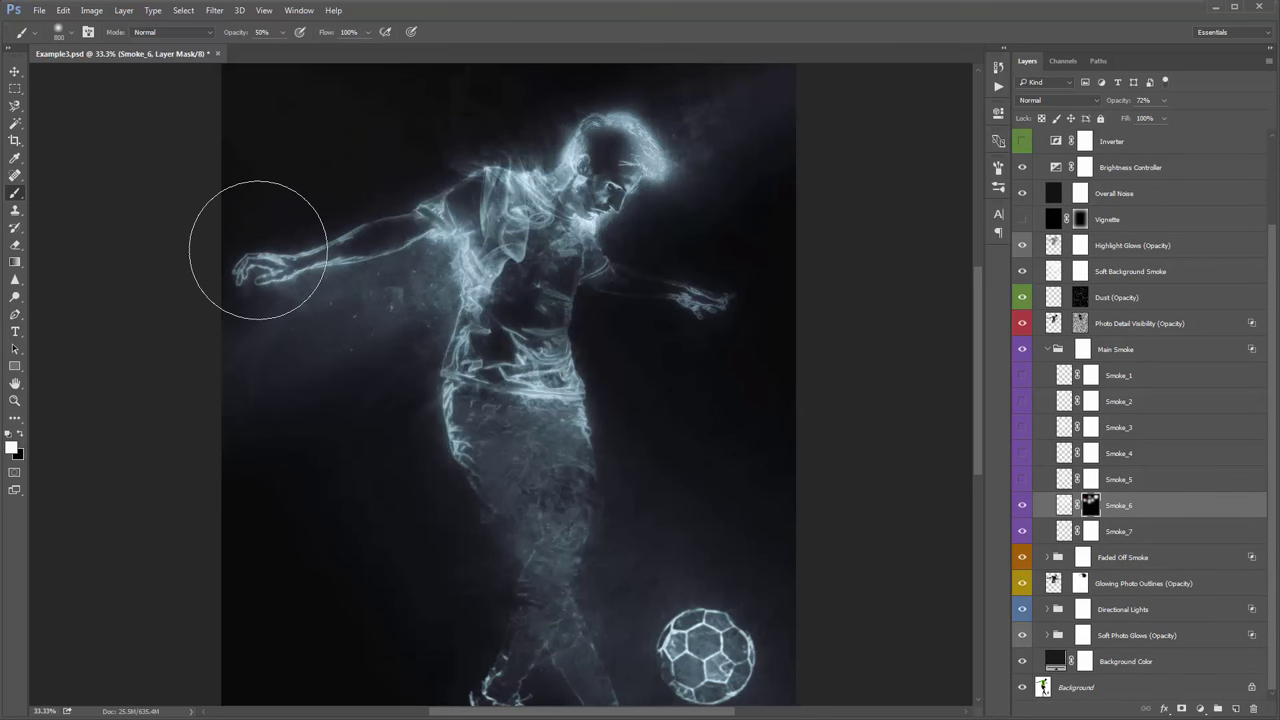
pyautogui.keyDown('shift'); pyautogui.click(1092, 505); pyautogui.keyUp('shift')
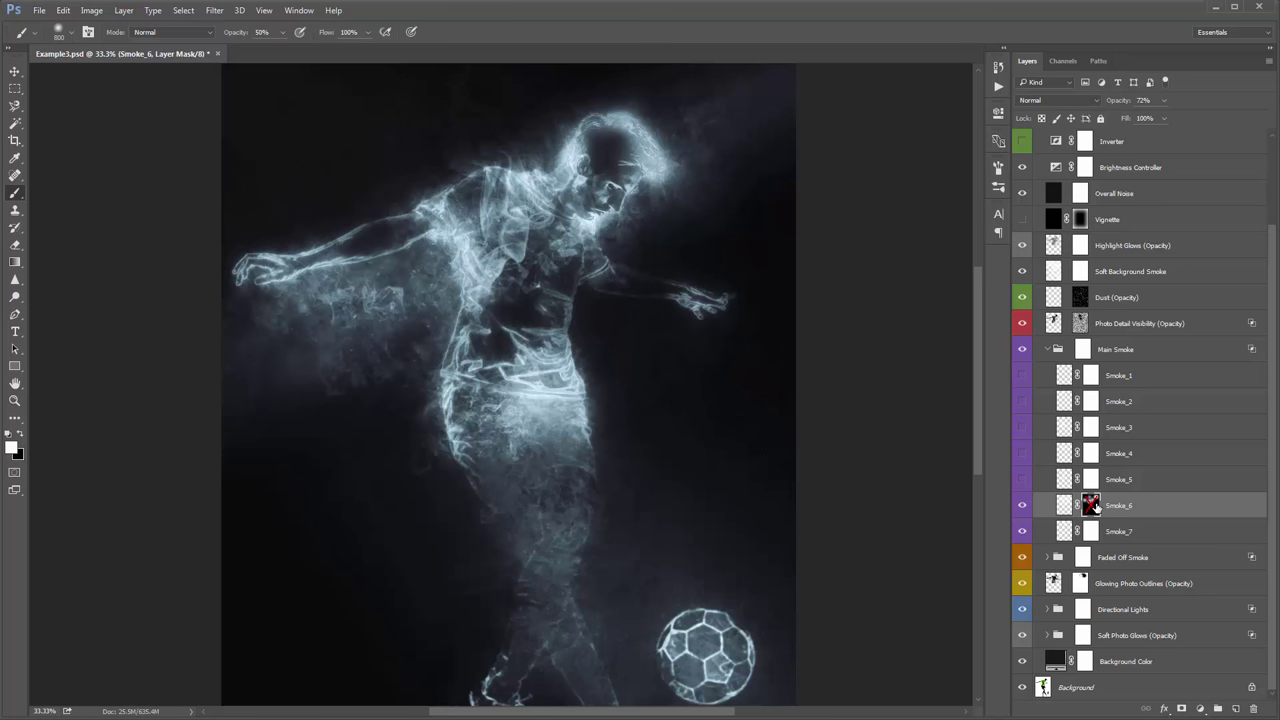
pyautogui.keyDown('shift'); pyautogui.click(1092, 505); pyautogui.keyUp('shift')
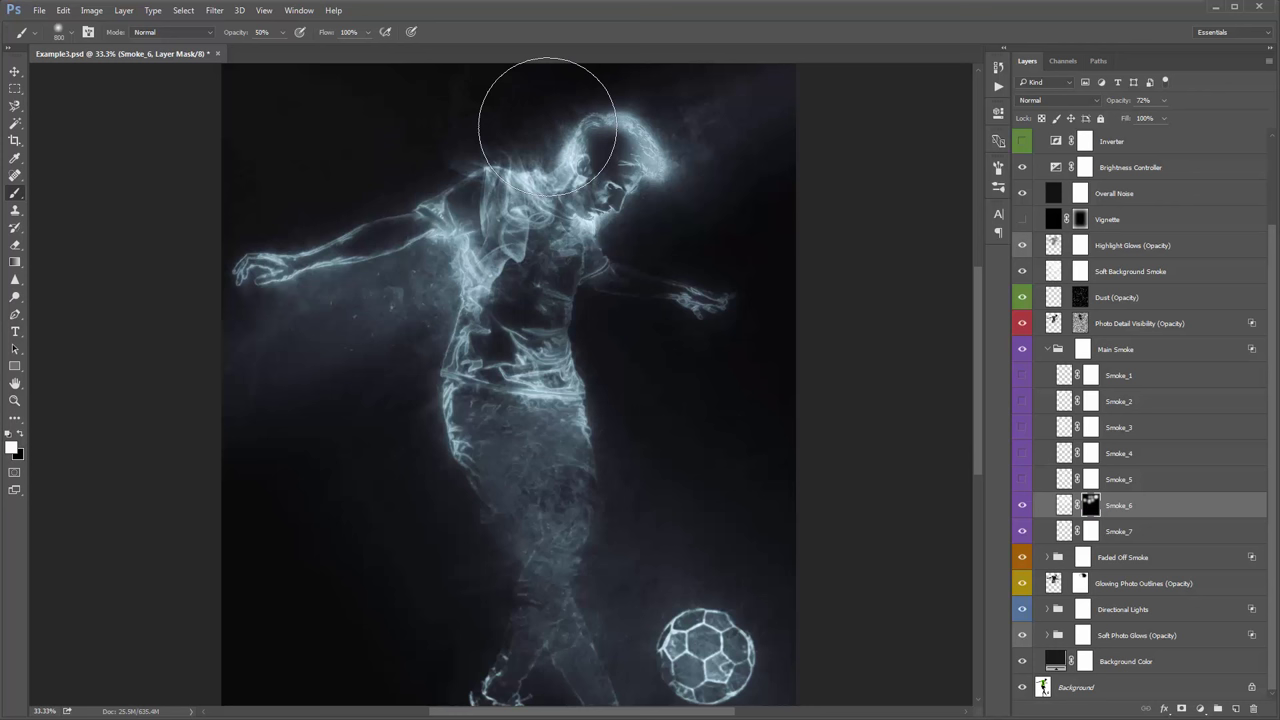
# Step: Show Smoke_5 and move its smoke up over the figure
pyautogui.press('v')
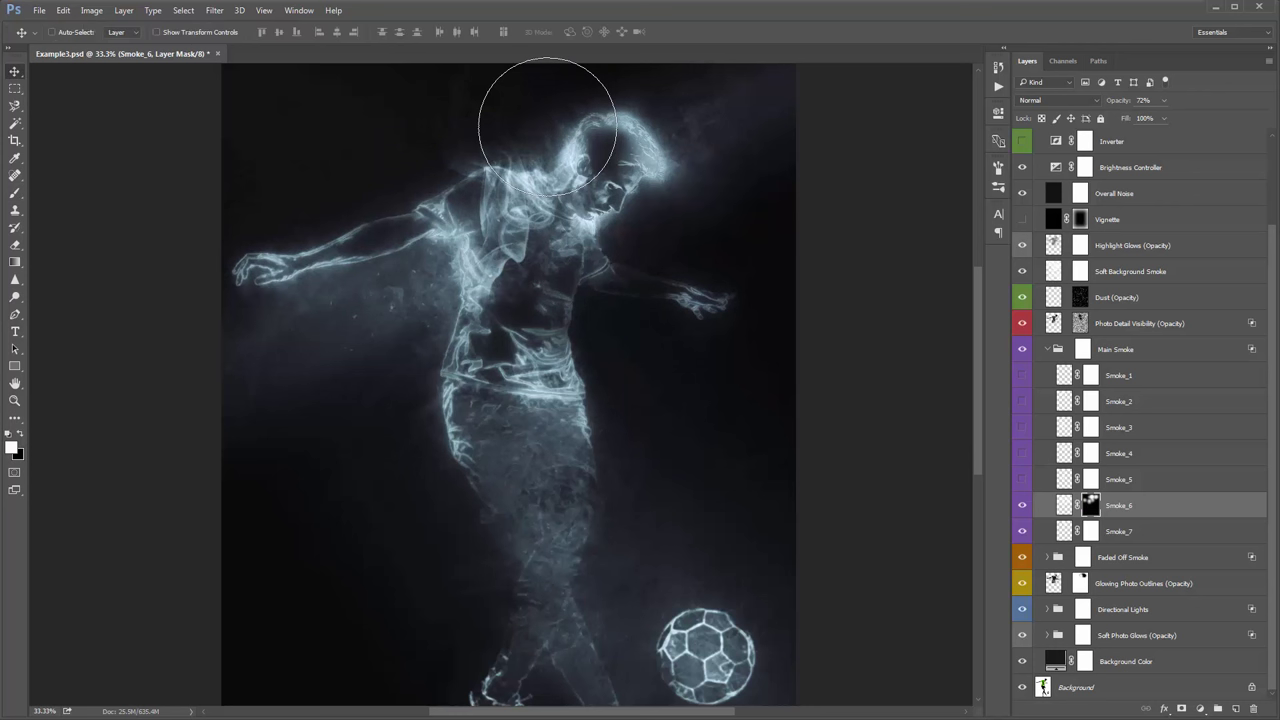
pyautogui.click(1020, 479)
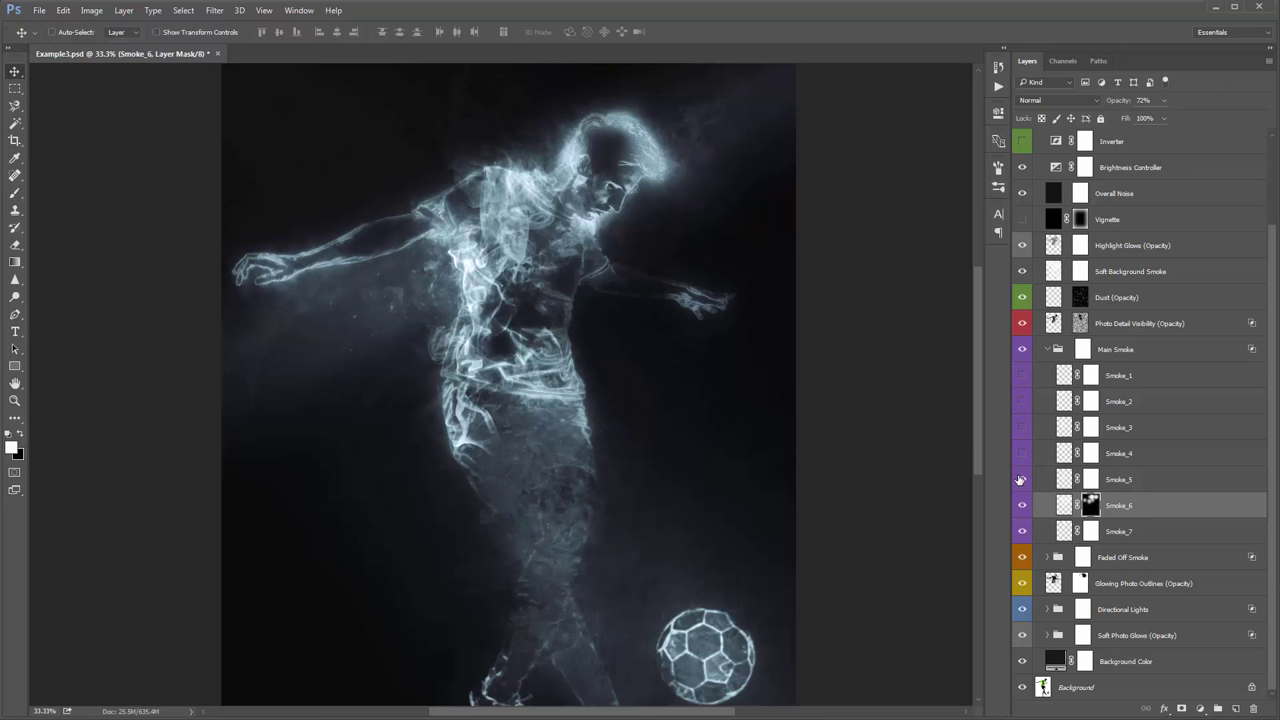
pyautogui.click(1060, 481)
pyautogui.moveTo(722, 385); pyautogui.dragTo(828, 341)
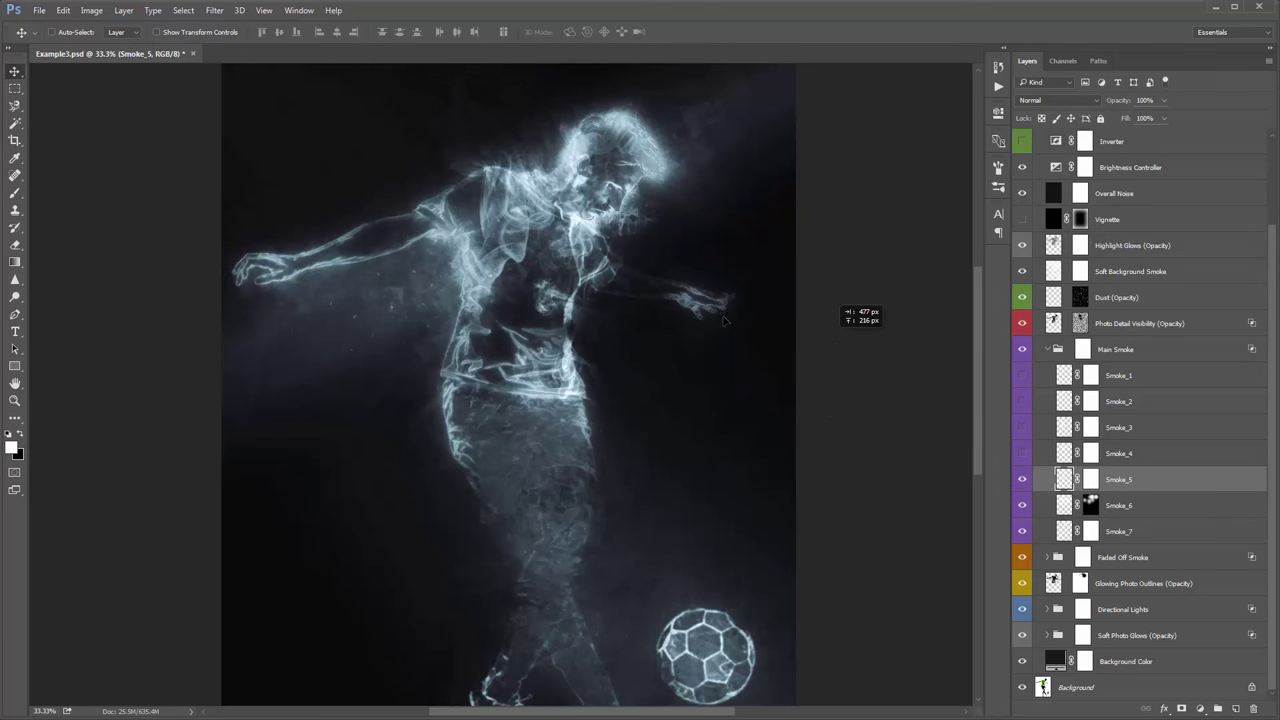
pyautogui.moveTo(726, 320); pyautogui.dragTo(712, 390)
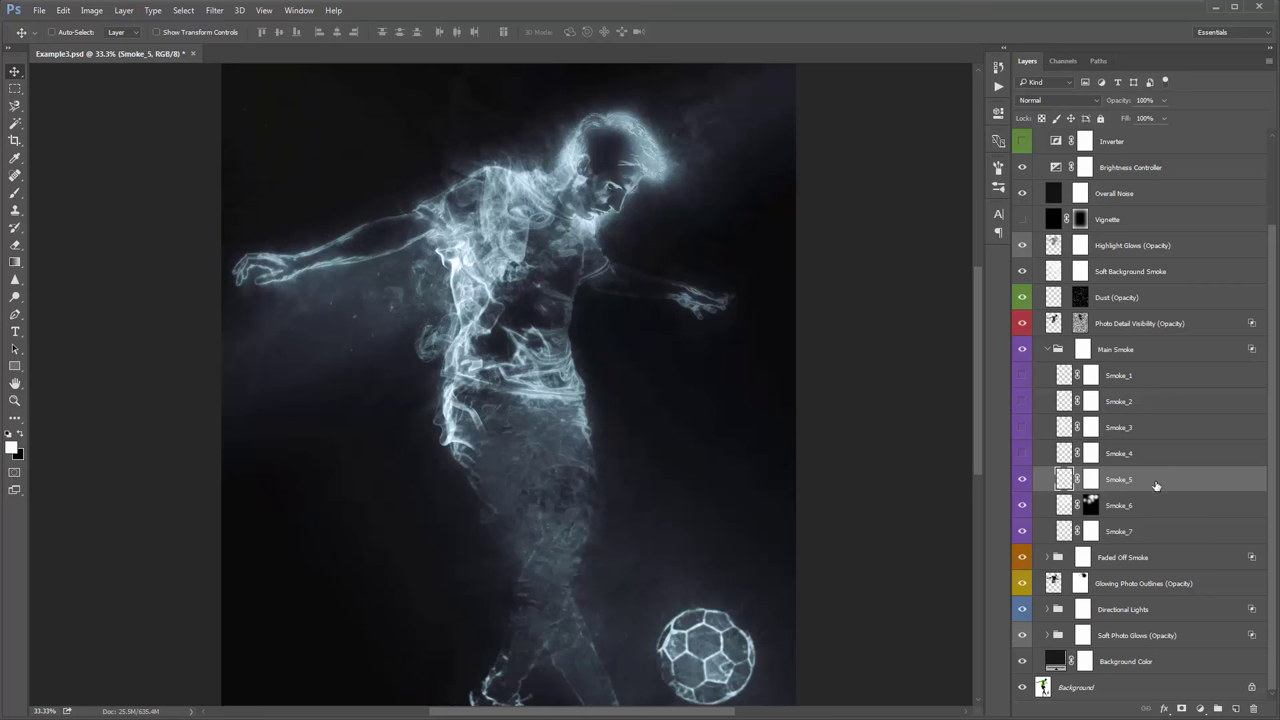
# Step: Duplicate Smoke_5, rotate the copy 90° clockwise and move it onto the left arm
pyautogui.hotkey('ctrl', 'j')
pyautogui.hotkey('alt', 'e')
pyautogui.press('a')
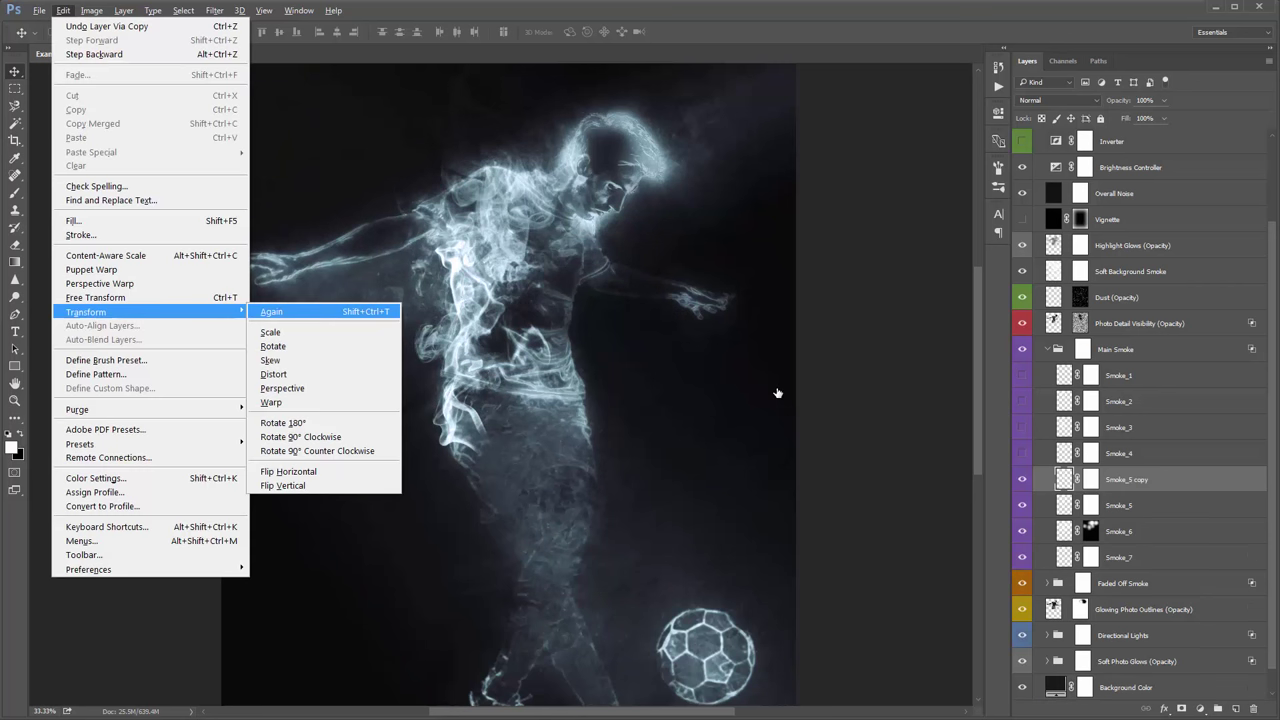
pyautogui.press('Up')
pyautogui.press('Up')
pyautogui.press('Up')
pyautogui.press('Up')
pyautogui.press('Return')
pyautogui.moveTo(718, 333); pyautogui.dragTo(440, 271)
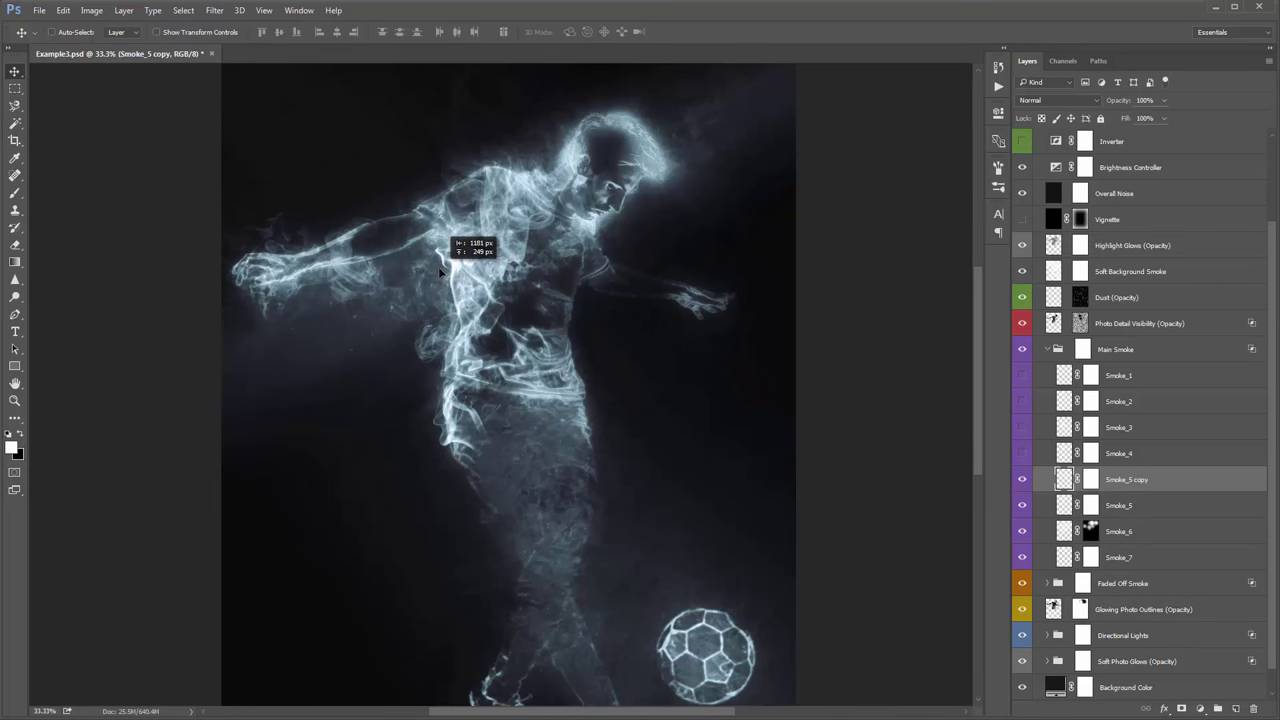
# Step: Tilt Smoke_5 copy about -9 degrees and settle it along the player's arm
pyautogui.hotkey('ctrl', 't')
pyautogui.moveTo(727, 209); pyautogui.dragTo(658, 207)
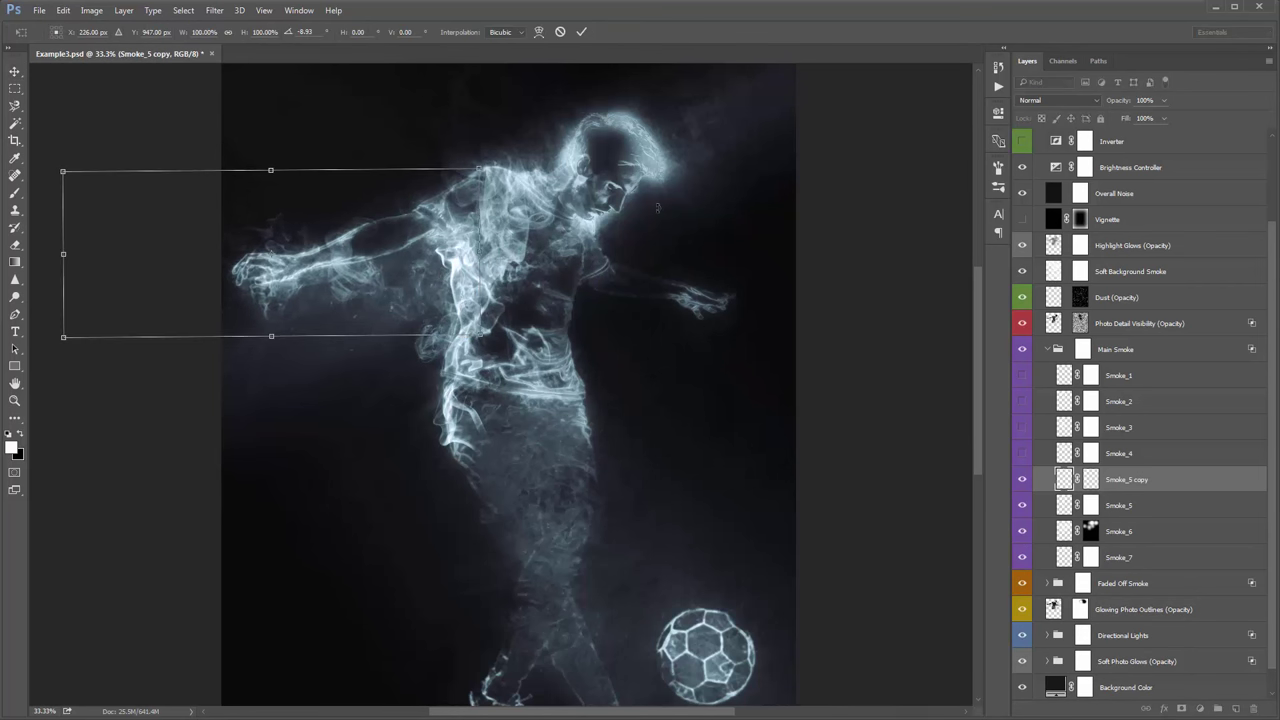
pyautogui.press('Return')
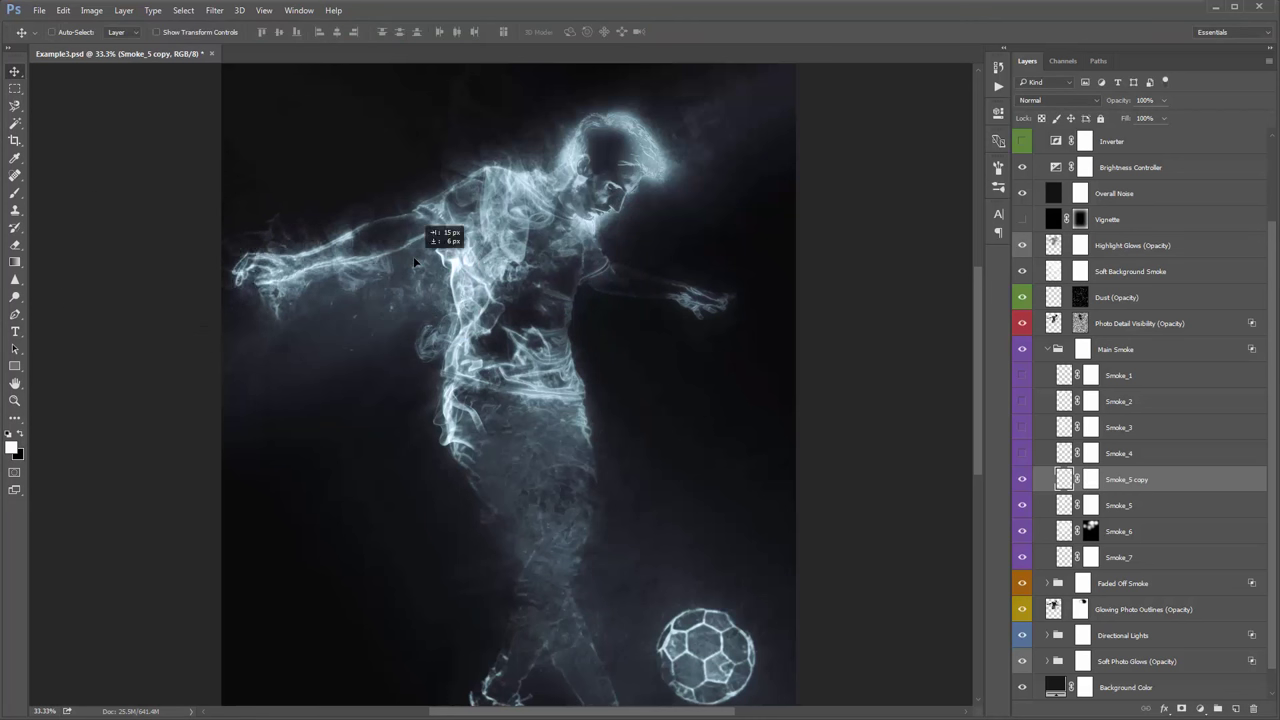
pyautogui.moveTo(407, 262); pyautogui.dragTo(328, 259)
pyautogui.moveTo(328, 258); pyautogui.dragTo(616, 295)
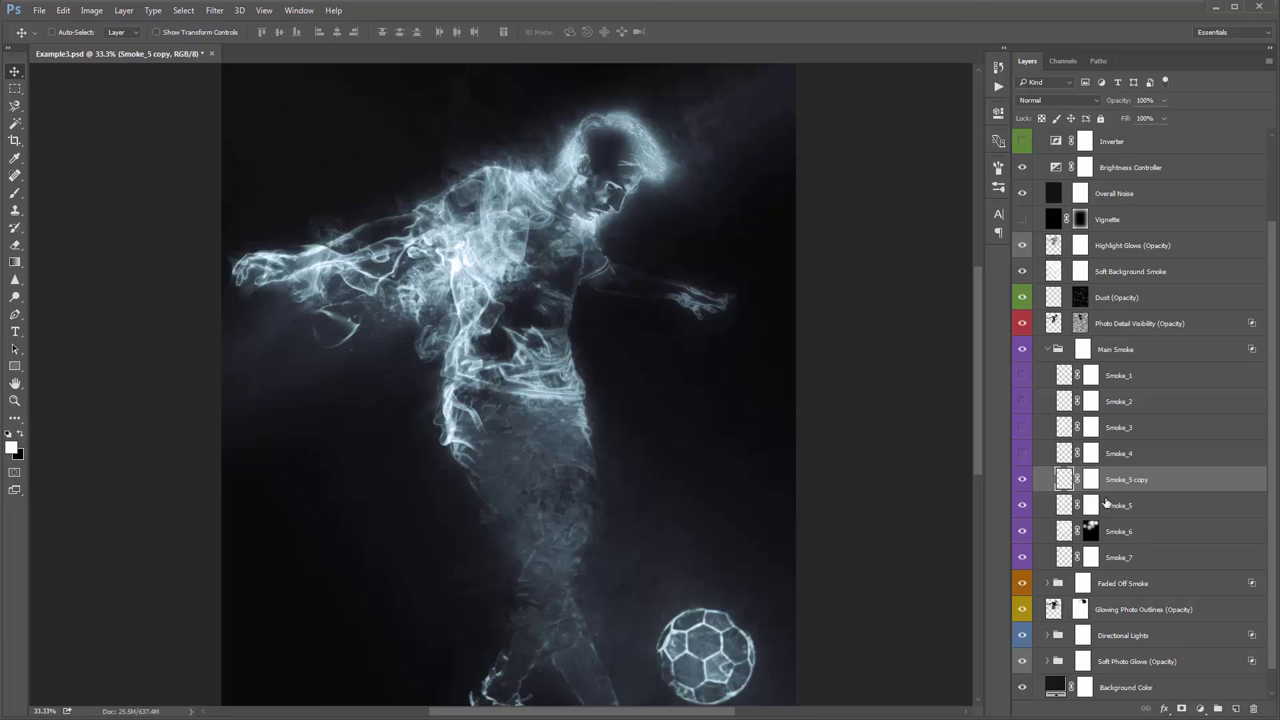
# Step: Add a mask to Smoke_5 copy and paint out stray wisps under the arm in black
pyautogui.hotkey('ctrl', 'shift', 'm')
pyautogui.press('b')
pyautogui.press('x')
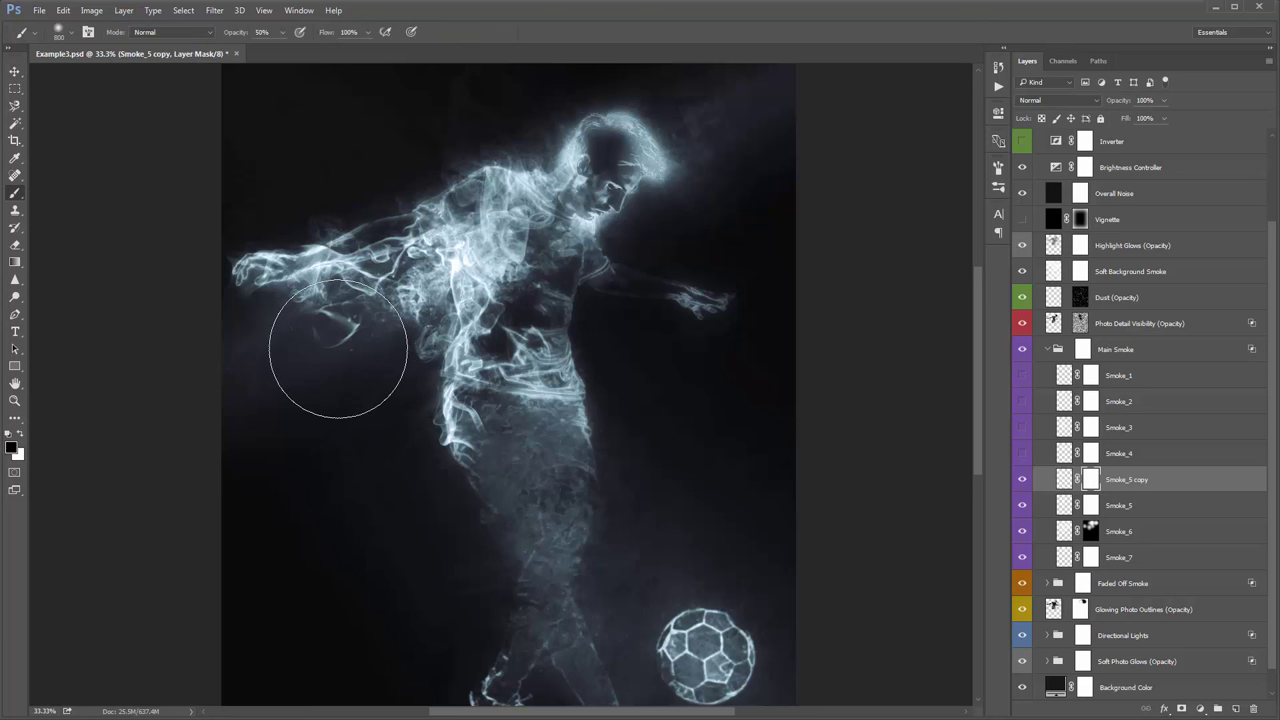
pyautogui.moveTo(334, 343)
pyautogui.mouseDown()
pyautogui.moveTo(329, 323)
pyautogui.moveTo(371, 243)
pyautogui.moveTo(428, 244)
pyautogui.moveTo(445, 258)
pyautogui.mouseUp()
pyautogui.press('[')
pyautogui.press('[')
pyautogui.press('[')
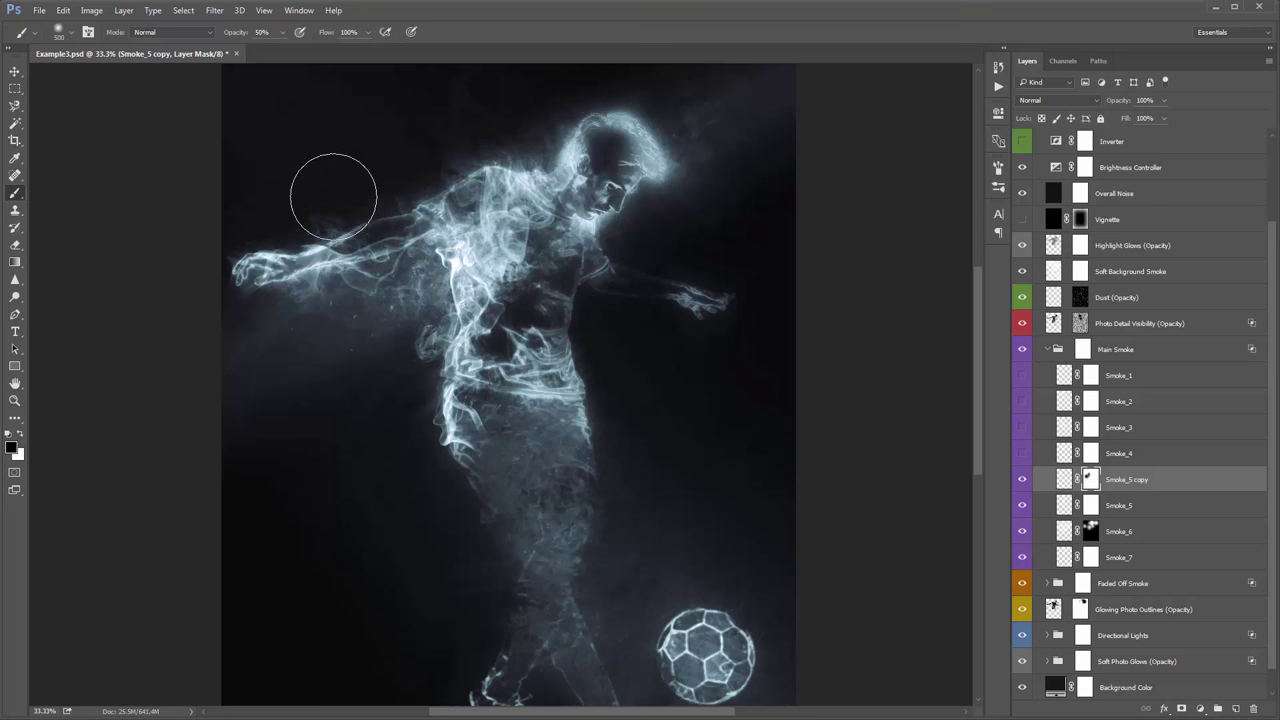
pyautogui.press('v')
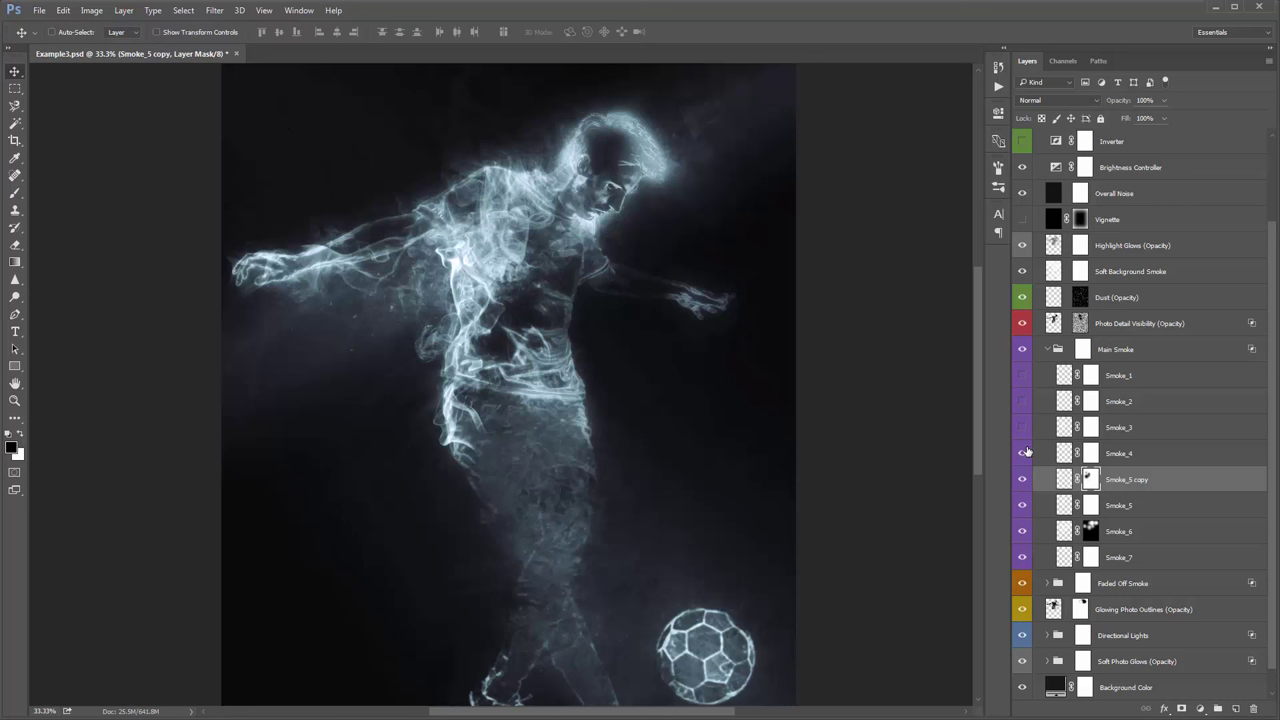
# Step: Set Smoke_4 to 100% opacity and nudge its smoke slightly right
pyautogui.click(1064, 453)
pyautogui.moveTo(701, 312); pyautogui.dragTo(771, 316)
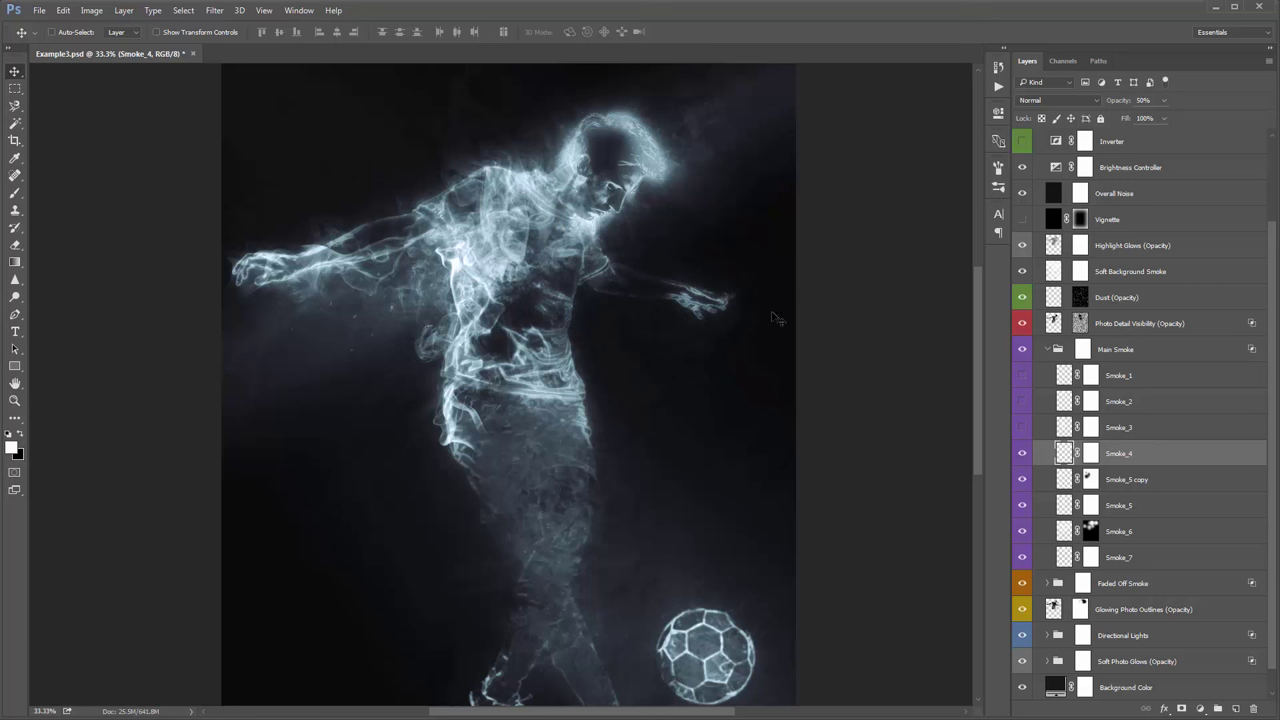
pyautogui.press('0')
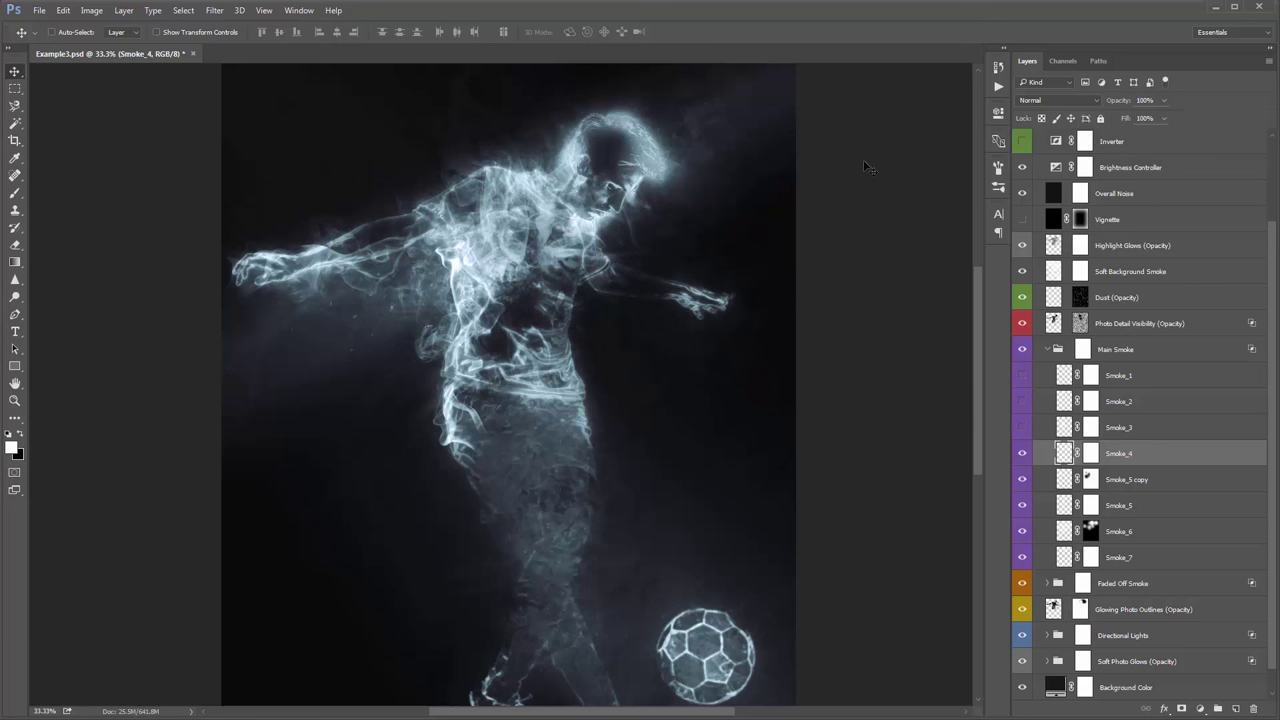
pyautogui.press('Right')
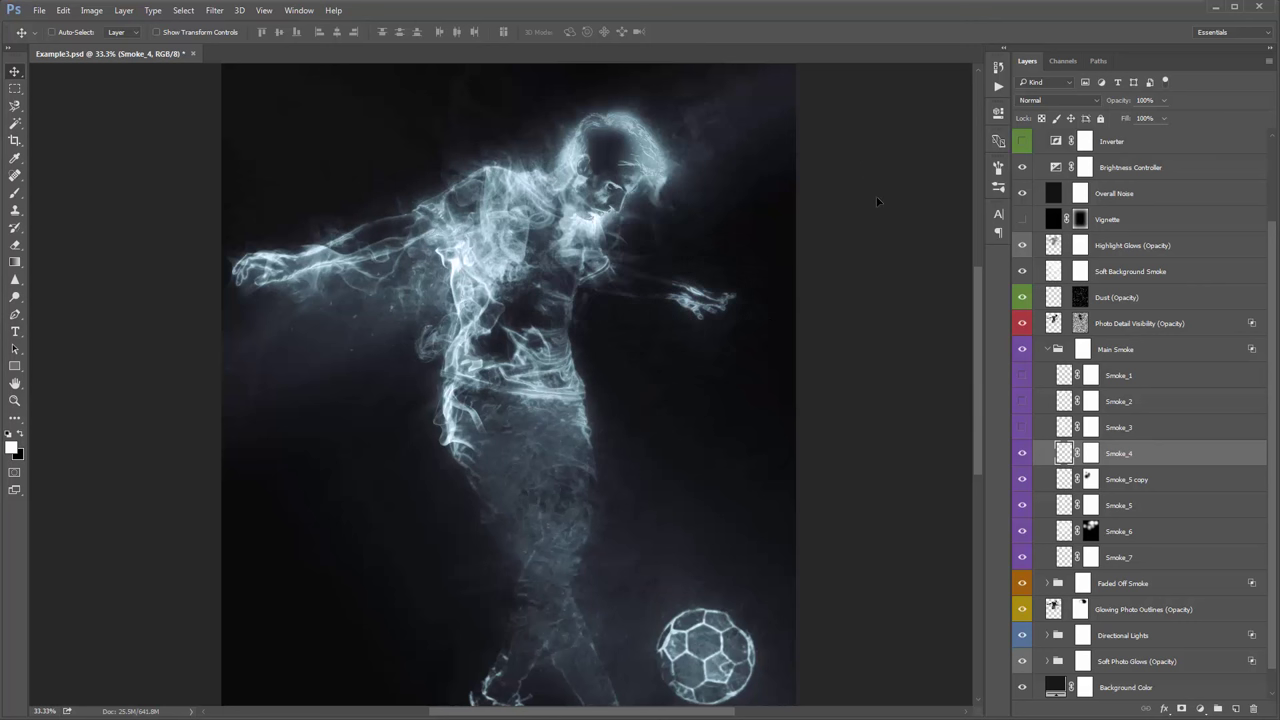
pyautogui.press('Left')
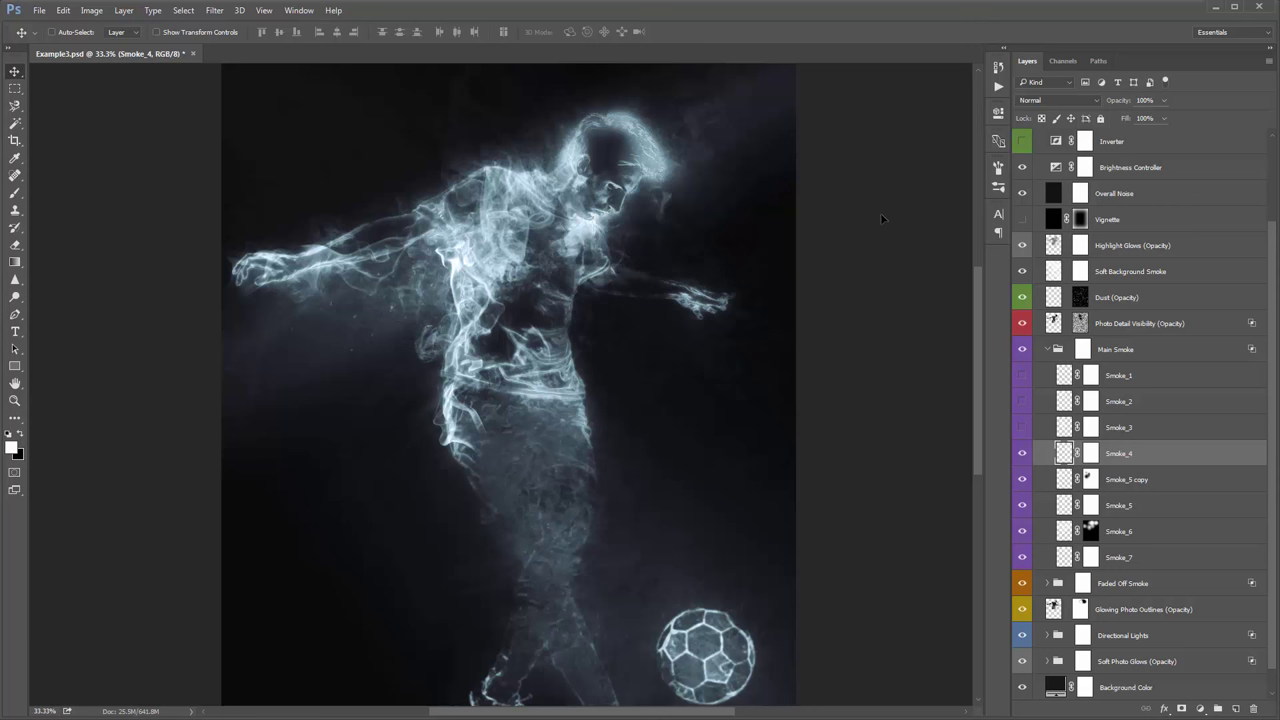
pyautogui.press('Right')
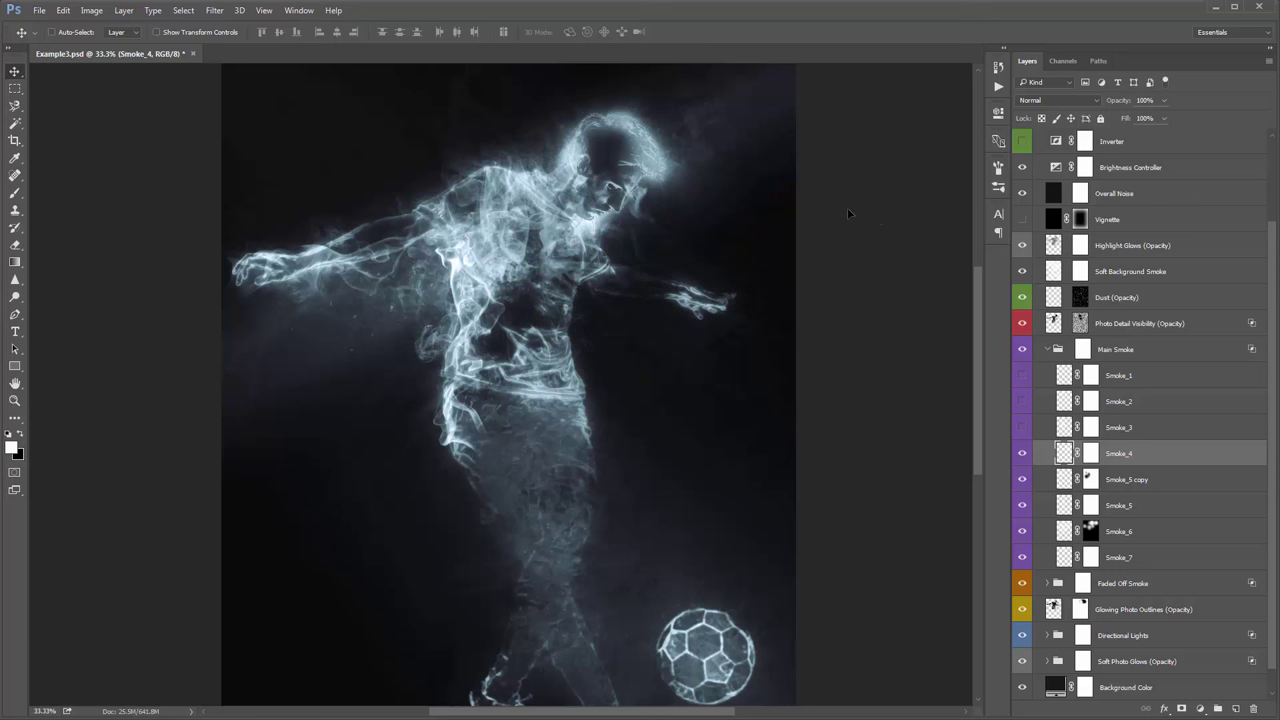
# Step: Show Smoke_3, position it toward the ball and scale it to about 85%
pyautogui.click(1021, 427)
pyautogui.click(1062, 430)
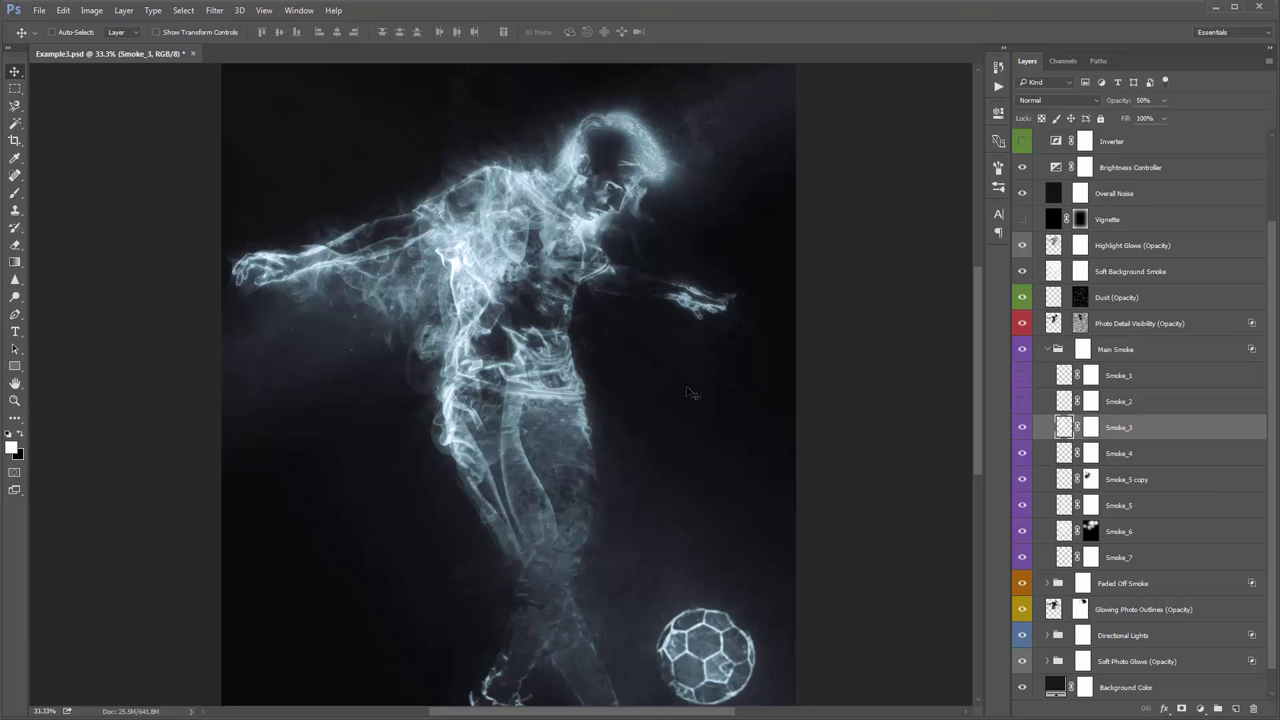
pyautogui.moveTo(692, 392); pyautogui.dragTo(738, 480)
pyautogui.scroll(-2, 683, 405)
pyautogui.moveTo(728, 333)
pyautogui.mouseDown()
pyautogui.moveTo(731, 348)
pyautogui.moveTo(728, 317)
pyautogui.mouseUp()
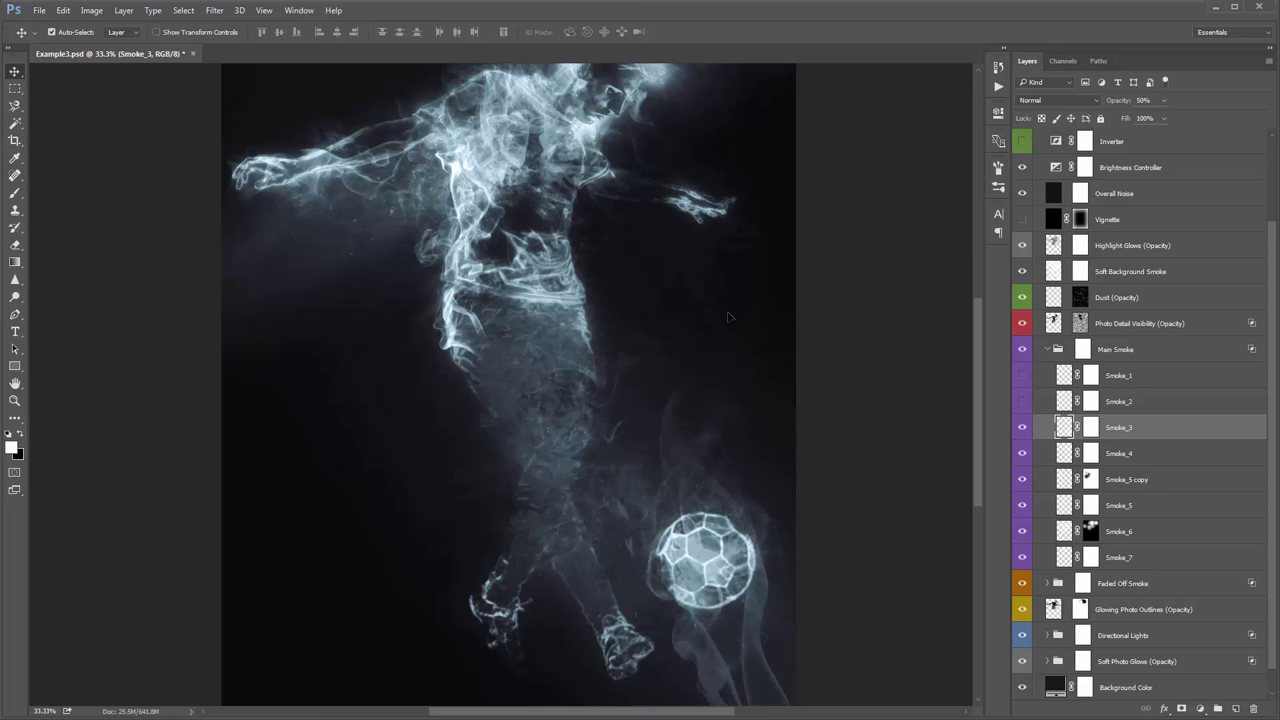
pyautogui.hotkey('ctrl', 't')
pyautogui.moveTo(849, 144); pyautogui.dragTo(826, 192)
pyautogui.press('Return')
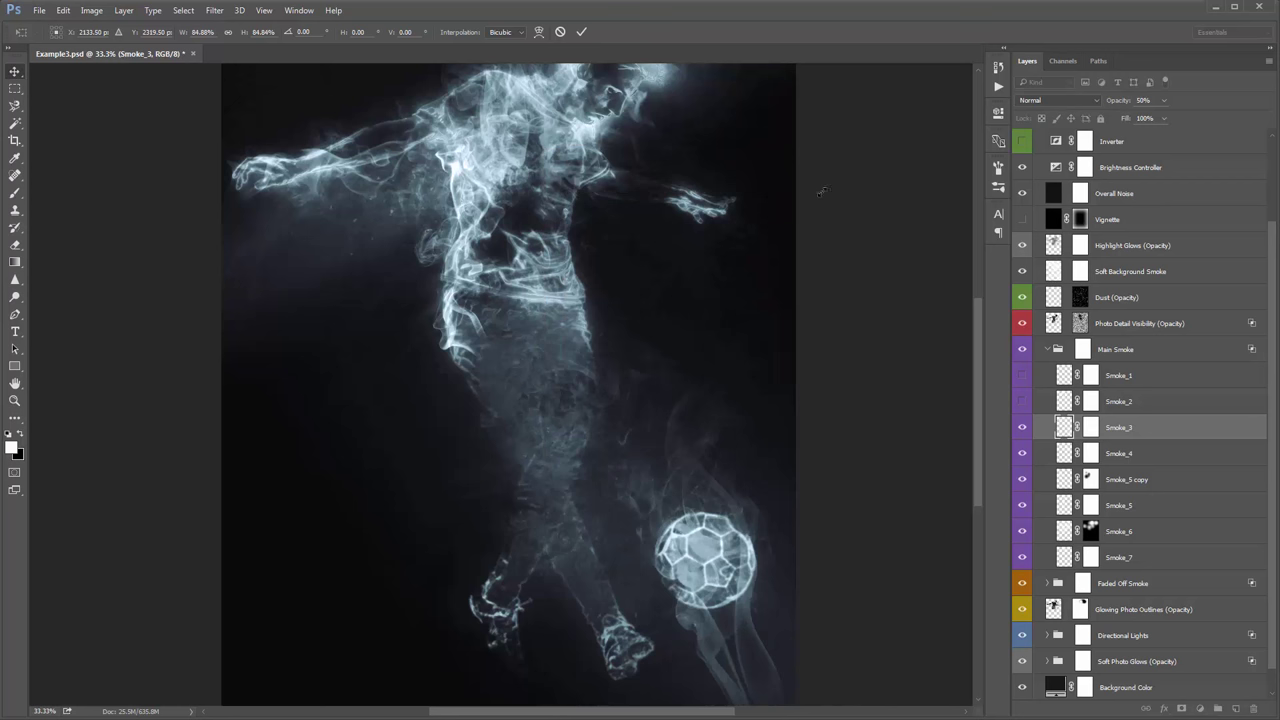
# Step: Paint black at 88% brush opacity on Smoke_3's mask to clear the trail below the ball
pyautogui.scroll(-1, 811, 406)
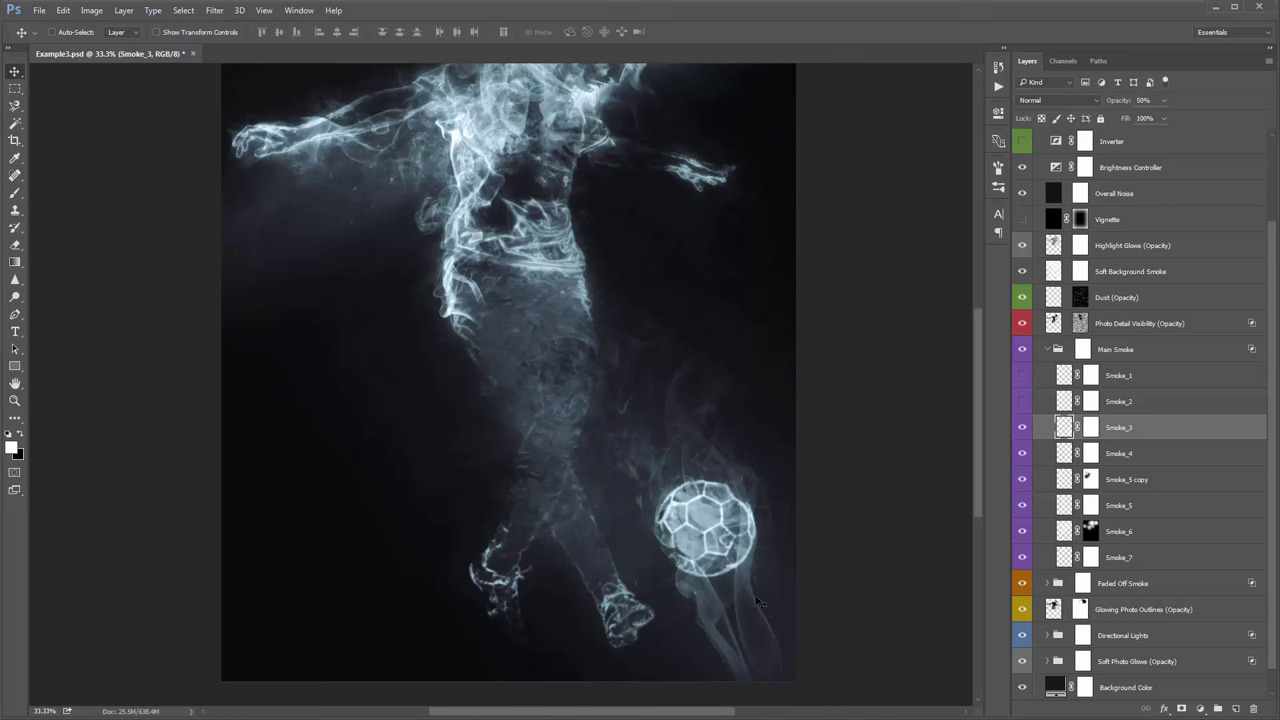
pyautogui.click(1091, 427)
pyautogui.press('b')
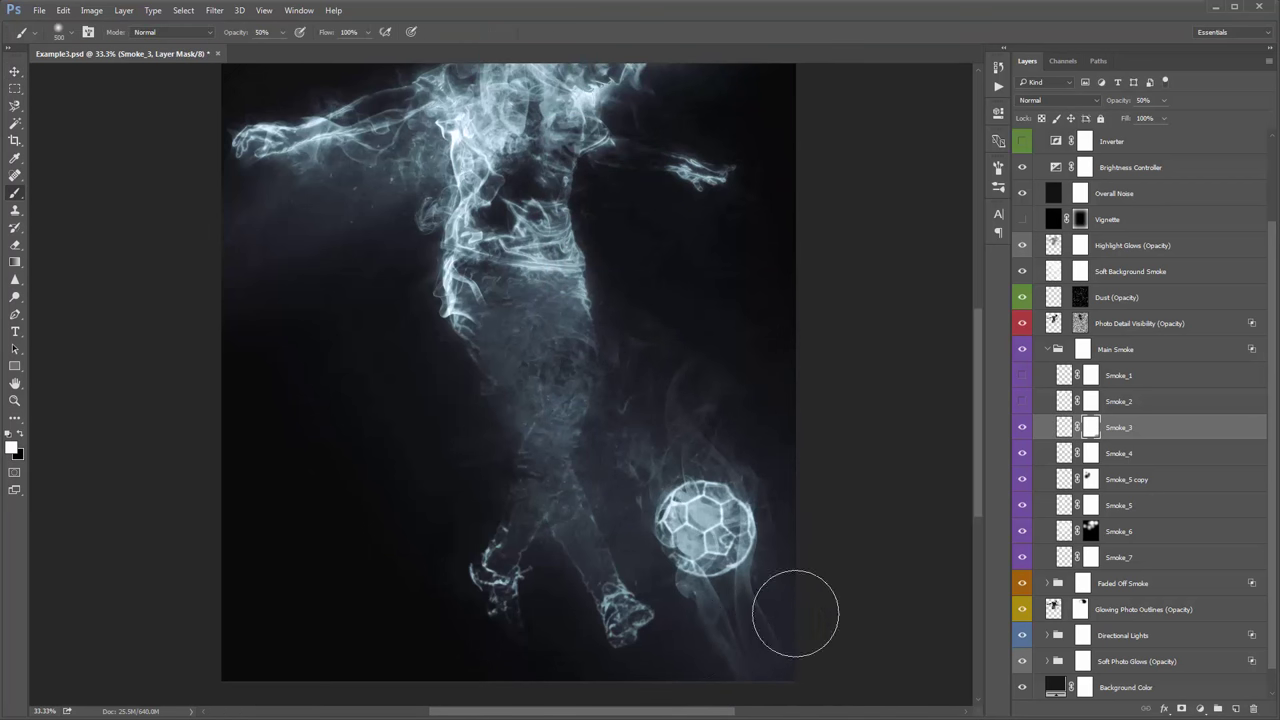
pyautogui.press('x')
pyautogui.press('8')
pyautogui.press('8')
pyautogui.moveTo(709, 634)
pyautogui.mouseDown()
pyautogui.moveTo(743, 582)
pyautogui.moveTo(700, 567)
pyautogui.moveTo(702, 584)
pyautogui.moveTo(737, 580)
pyautogui.mouseUp()
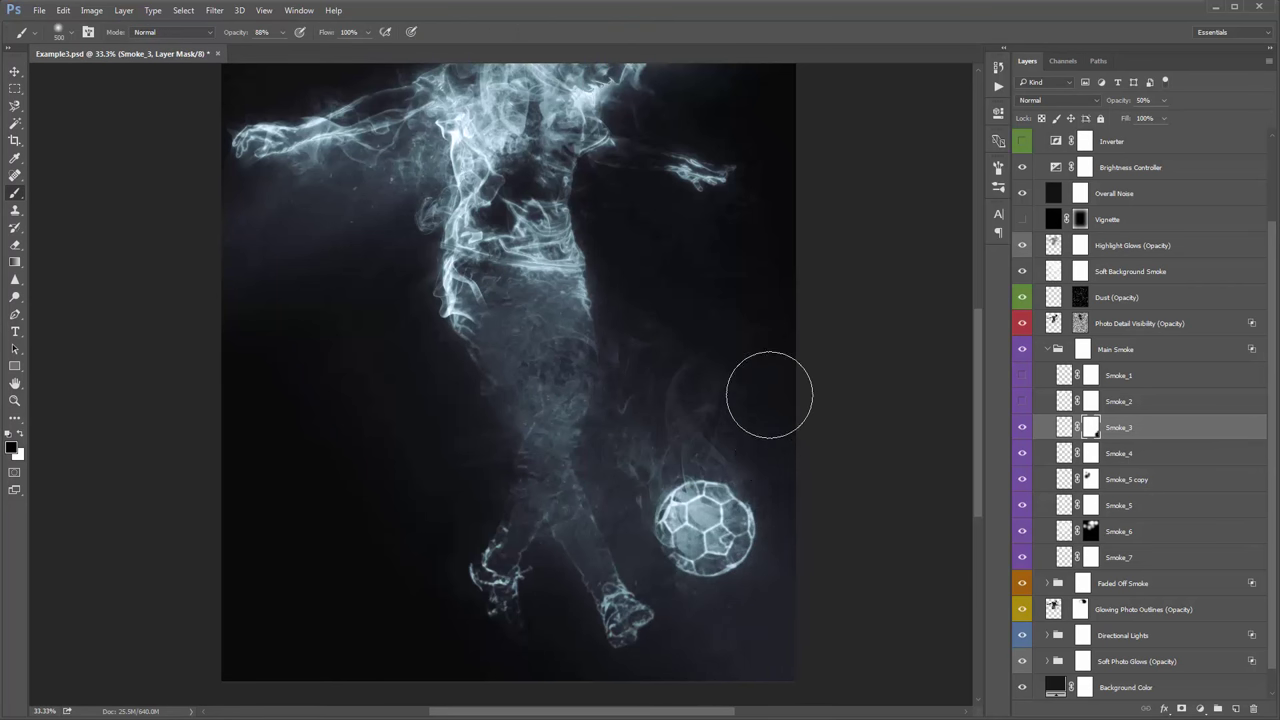
pyautogui.press('v')
pyautogui.scroll(3, 722, 510)
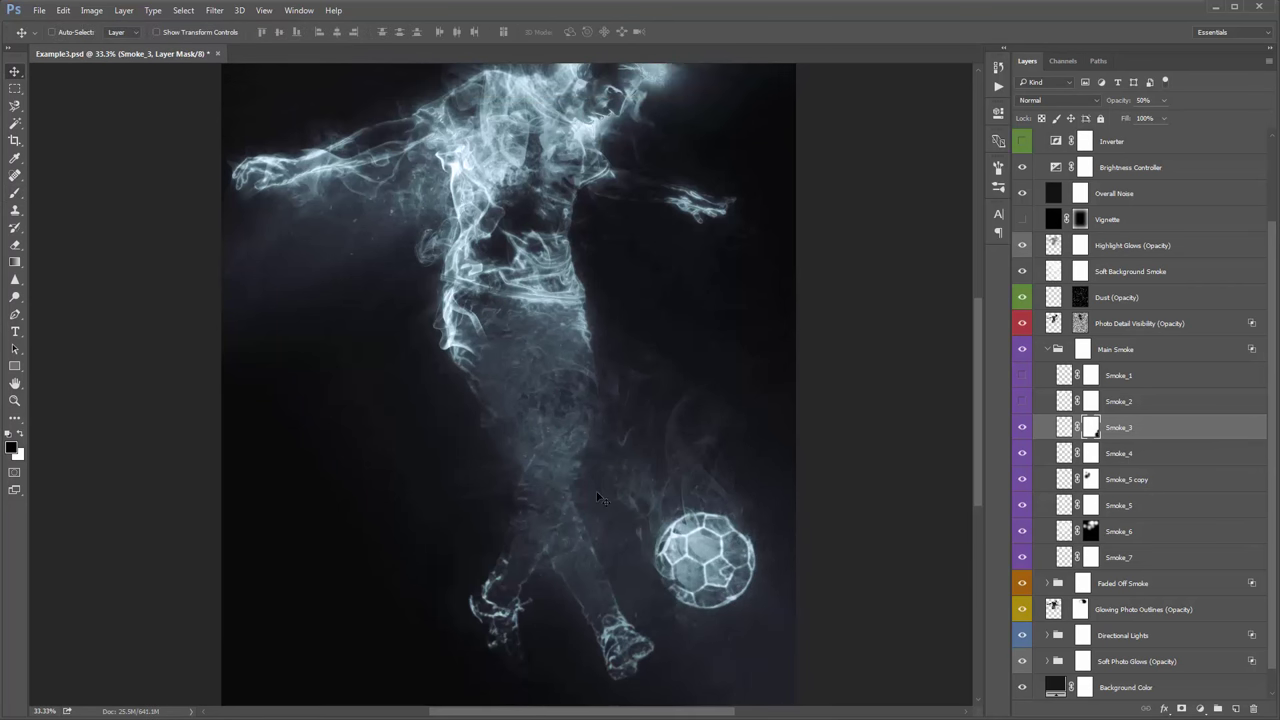
pyautogui.scroll(5, 645, 488)
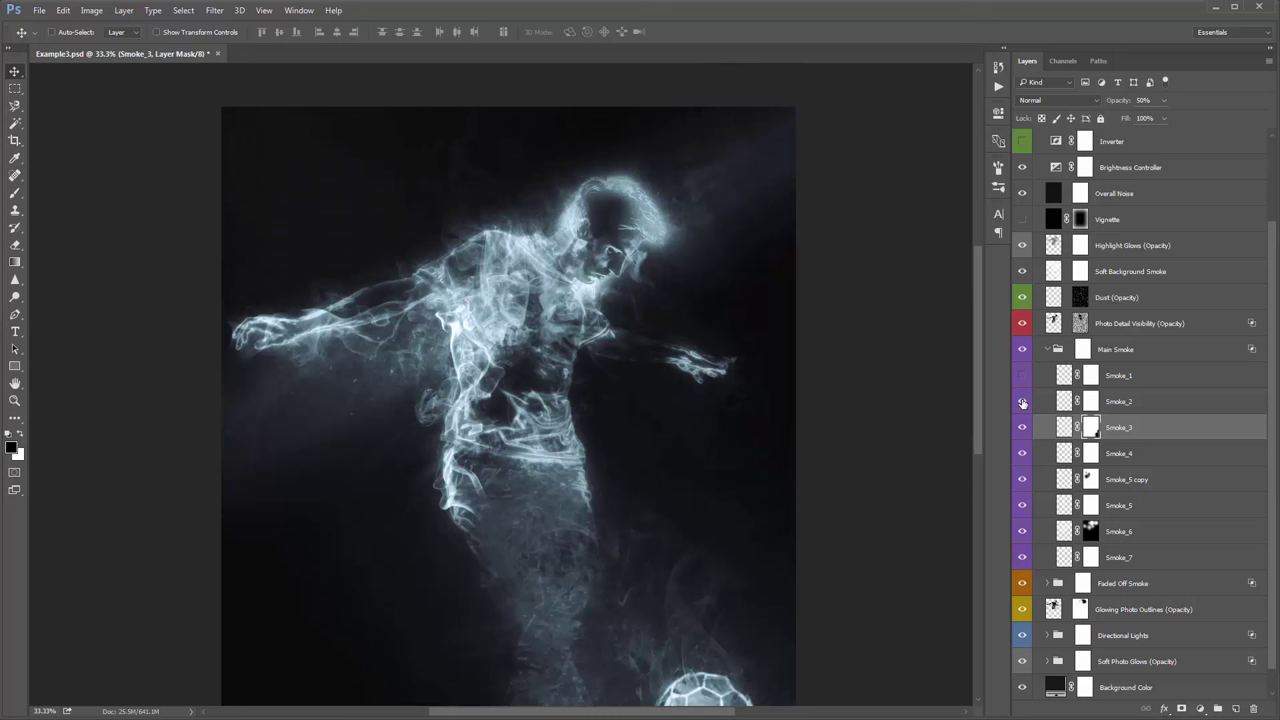
# Step: Move and rotate Smoke_2's smoke to wrap around the player's head
pyautogui.click(1064, 401)
pyautogui.moveTo(767, 403); pyautogui.dragTo(697, 356)
pyautogui.moveTo(866, 356); pyautogui.dragTo(800, 266)
pyautogui.hotkey('ctrl', 't')
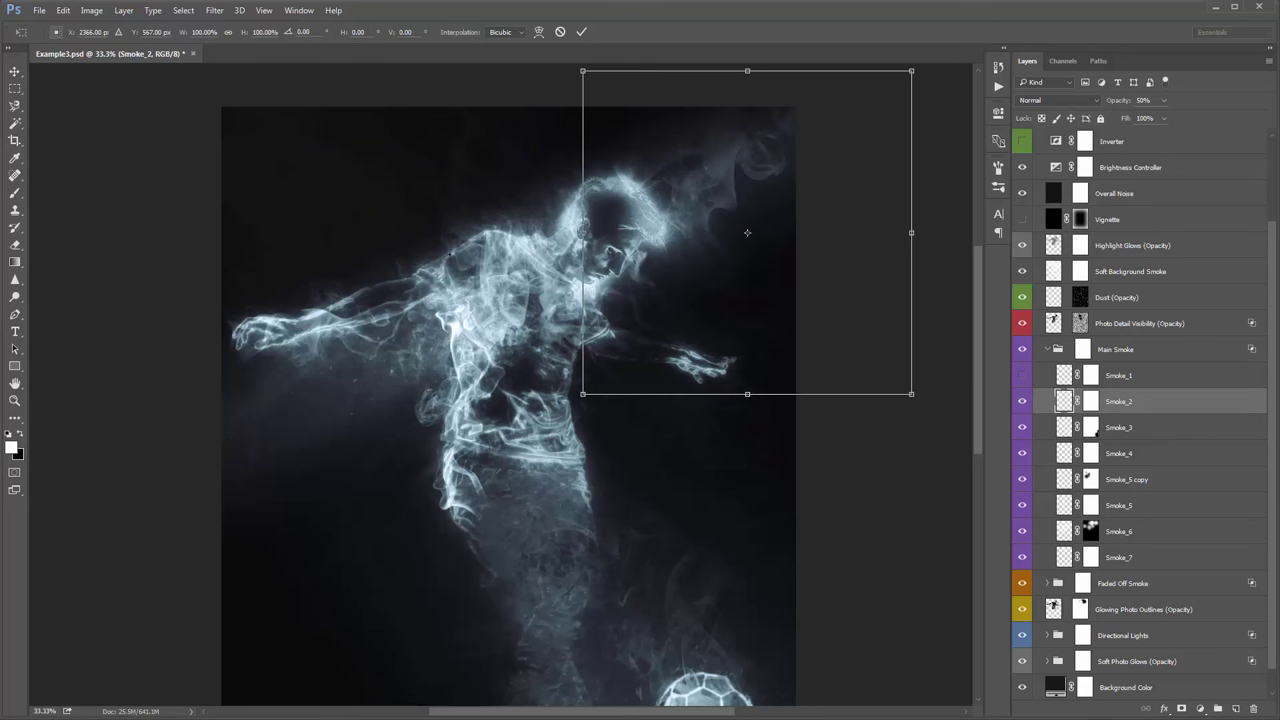
pyautogui.moveTo(440, 205); pyautogui.dragTo(455, 180)
pyautogui.press('Return')
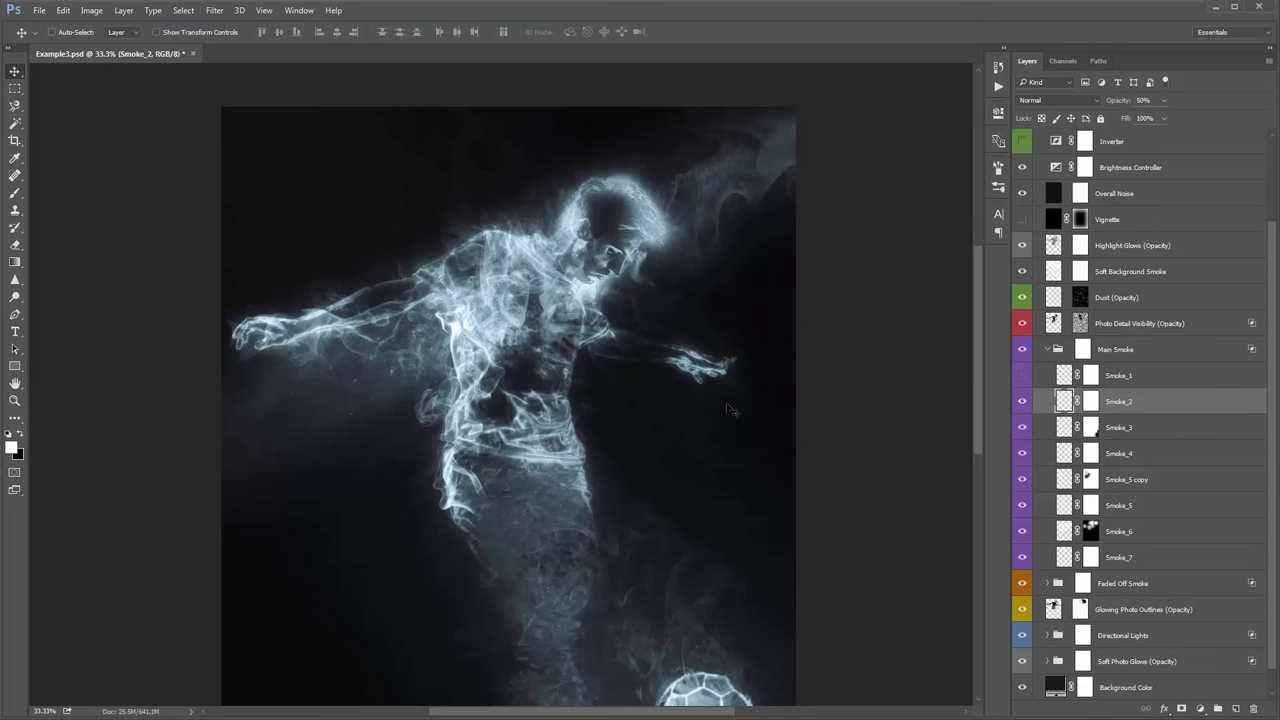
pyautogui.moveTo(703, 399); pyautogui.dragTo(686, 365)
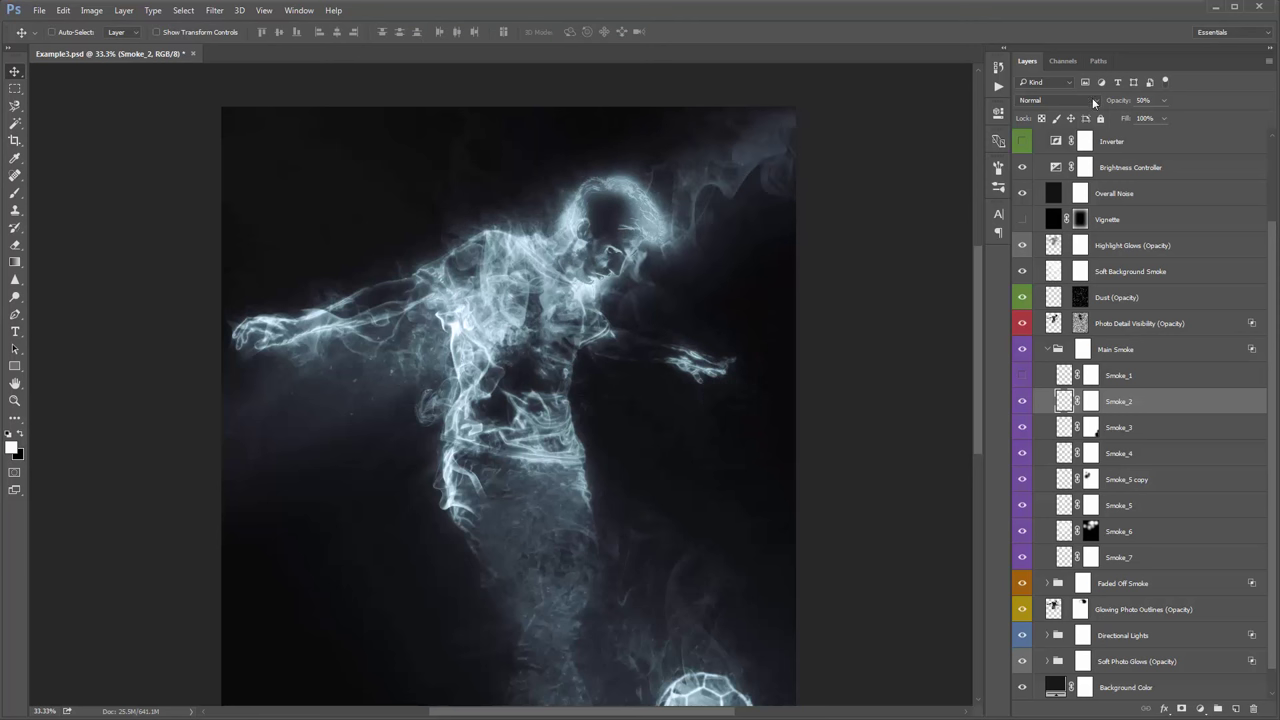
# Step: Lower Smoke_2 to 47% opacity and fine-tune its position
pyautogui.moveTo(1118, 101); pyautogui.dragTo(1116, 101)
pyautogui.scroll(-1, 822, 244)
pyautogui.scroll(-1, 822, 244)
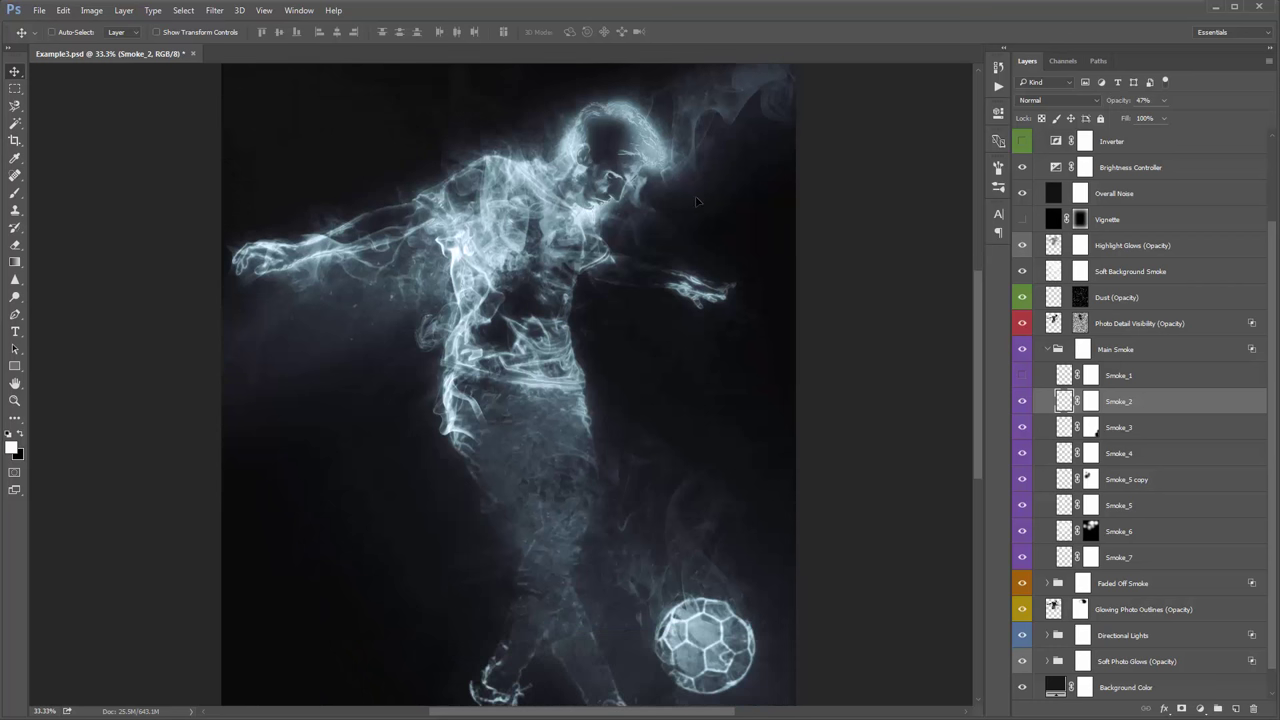
pyautogui.moveTo(850, 205); pyautogui.dragTo(797, 273)
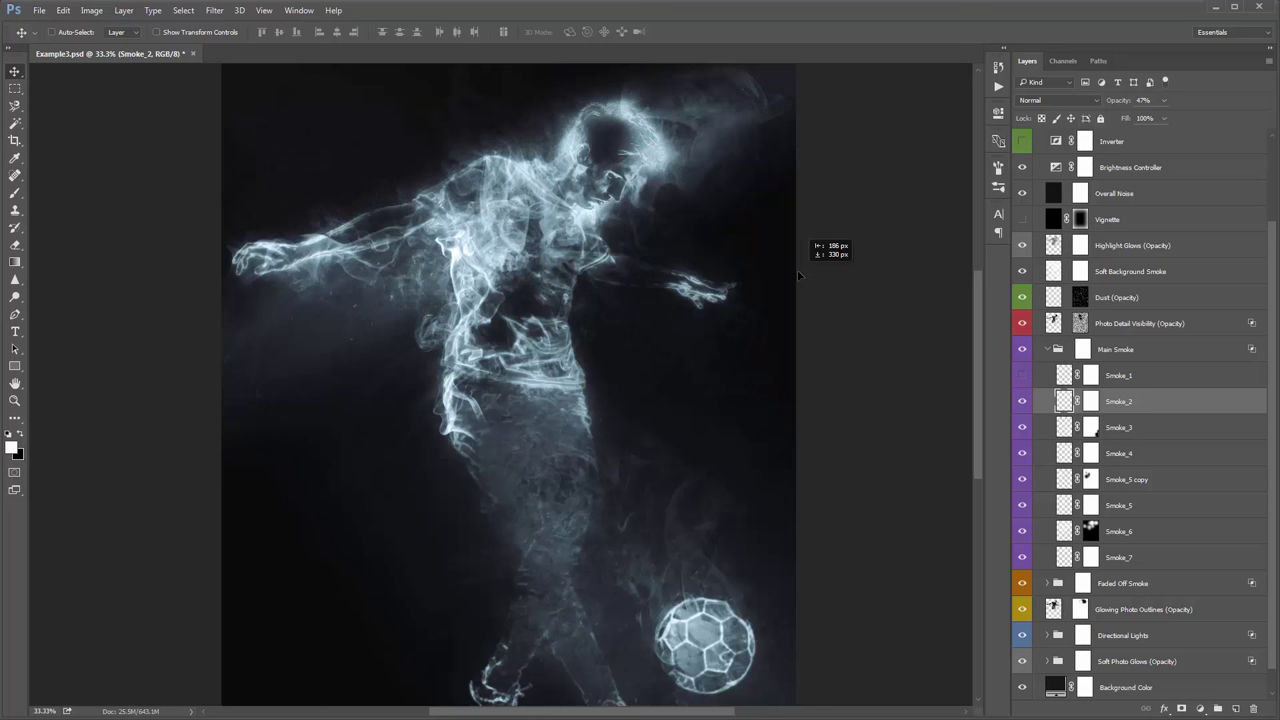
pyautogui.moveTo(754, 332); pyautogui.dragTo(818, 191)
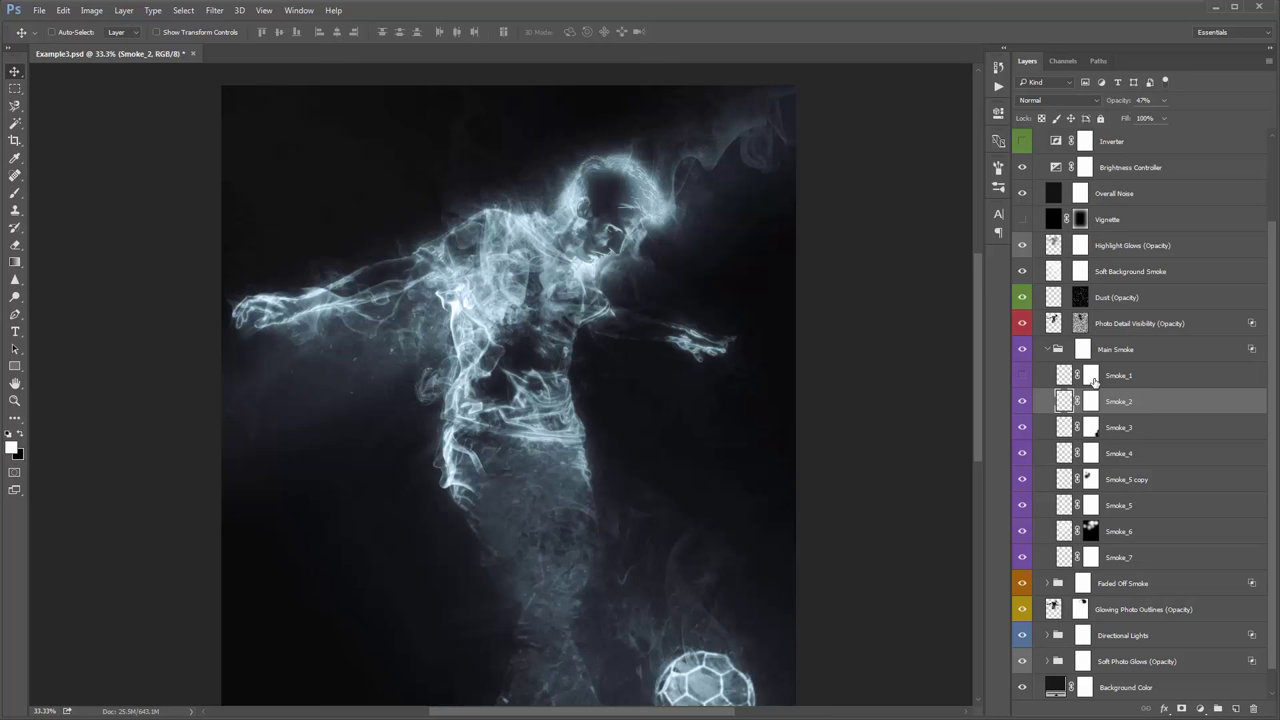
# Step: Ready a black brush on Smoke_2's mask, then switch the Smoke_1 layer on
pyautogui.click(1090, 401)
pyautogui.press('x')
pyautogui.scroll(1, 600, 300)
pyautogui.press('b')
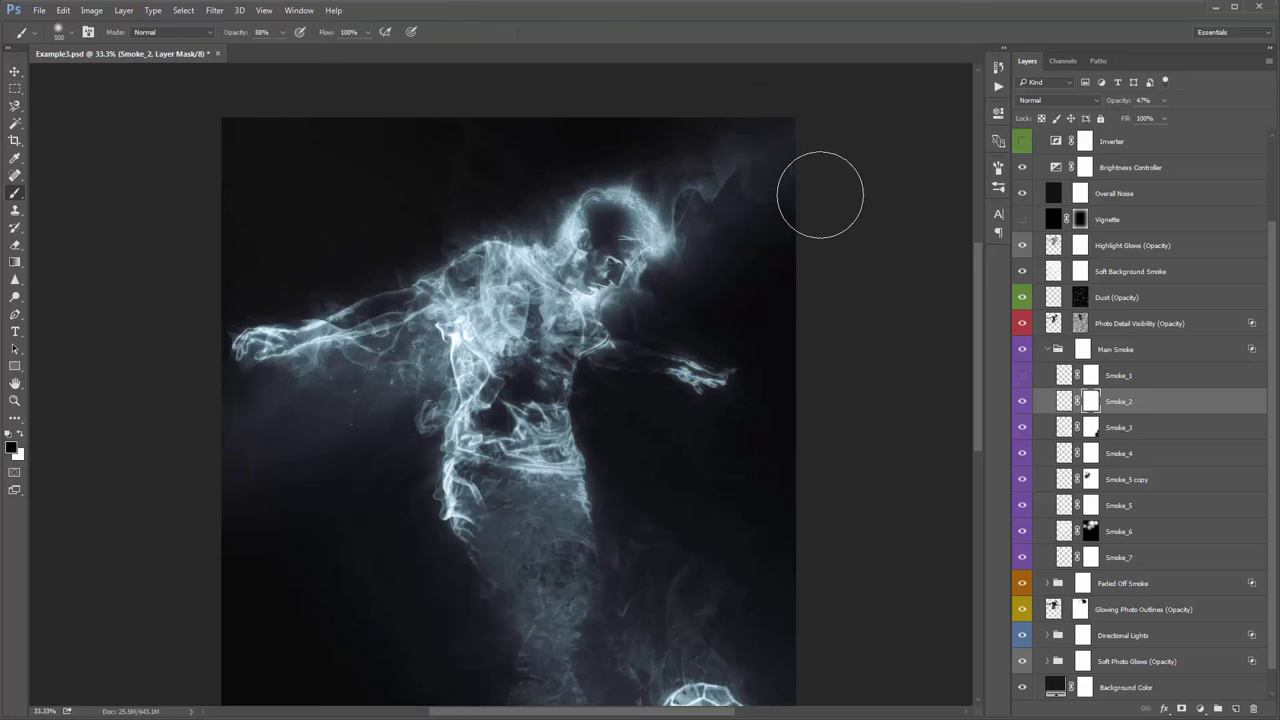
pyautogui.press('v')
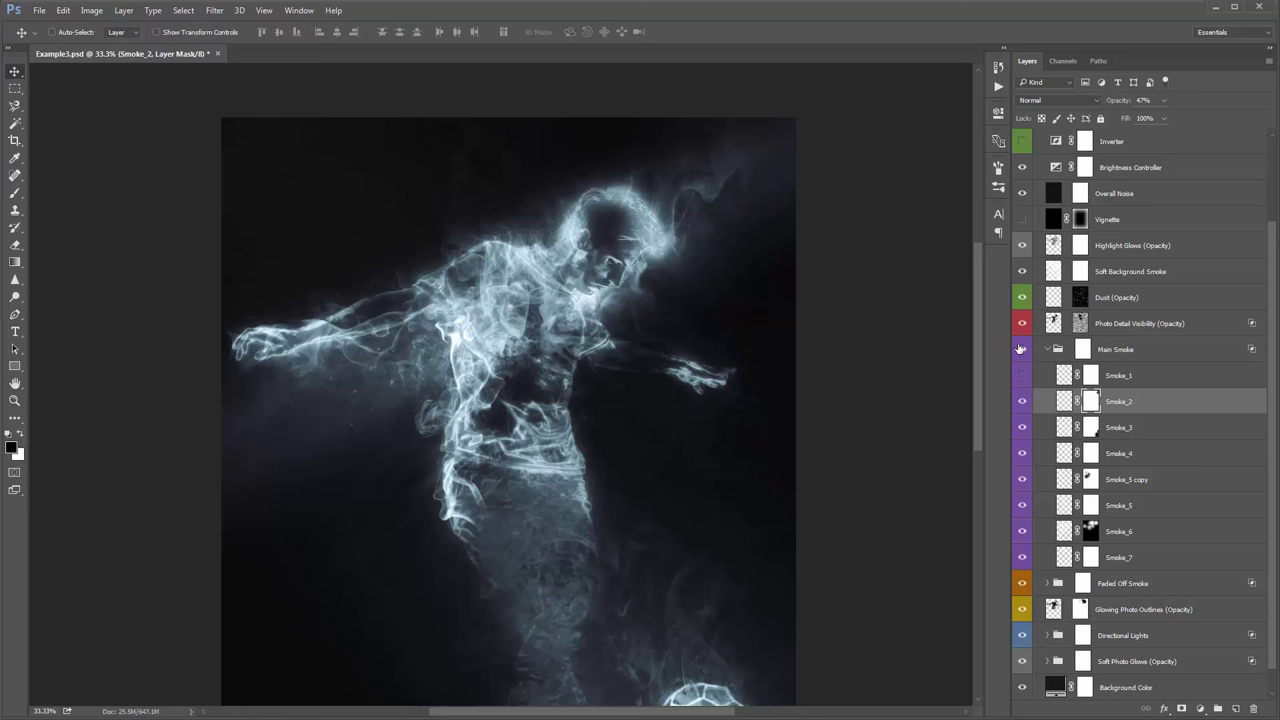
pyautogui.click(1022, 375)
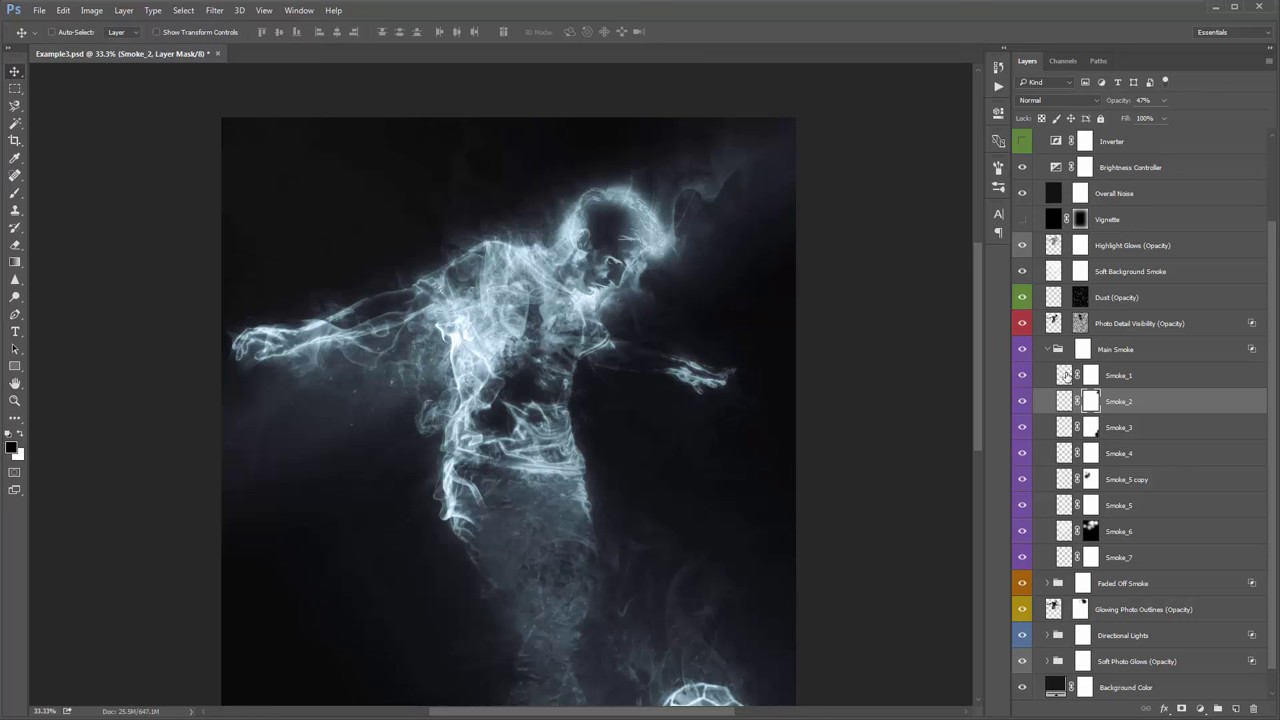
# Step: Select Smoke_1 and reposition its smoke over the figure
pyautogui.click(1066, 376)
pyautogui.moveTo(560, 326); pyautogui.dragTo(775, 231)
pyautogui.scroll(-3, 776, 232)
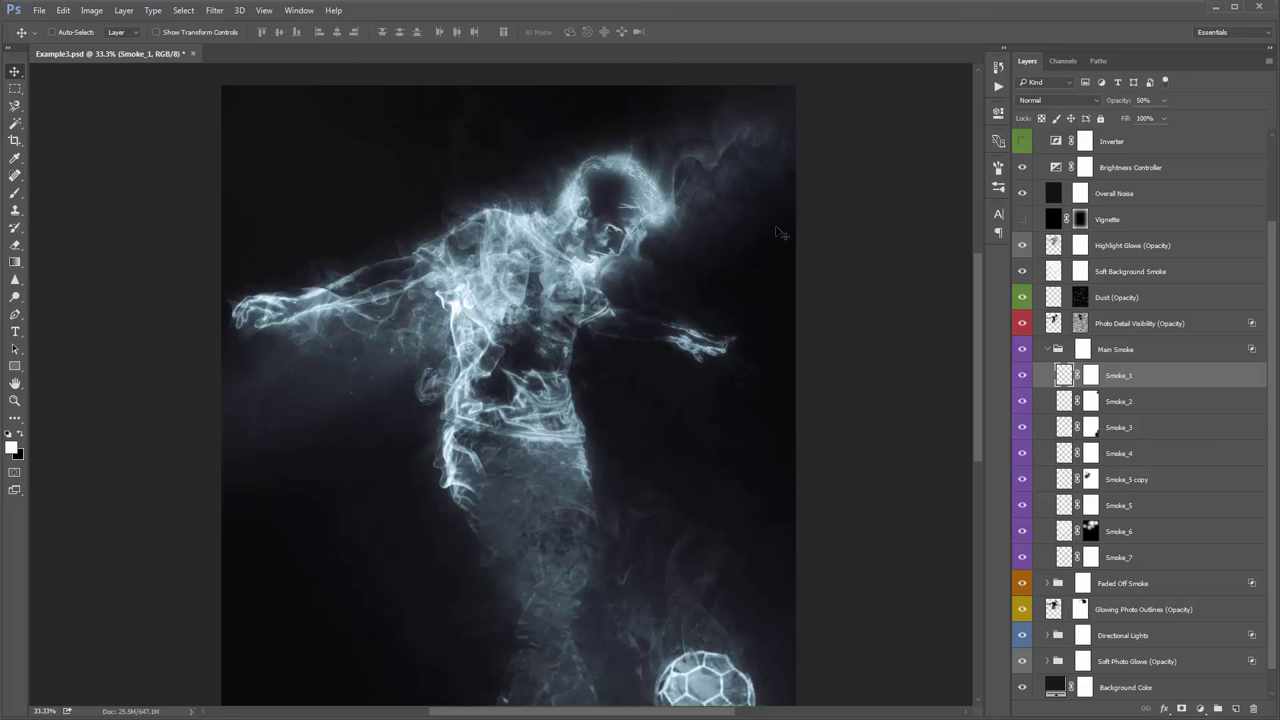
pyautogui.moveTo(700, 290); pyautogui.dragTo(644, 390)
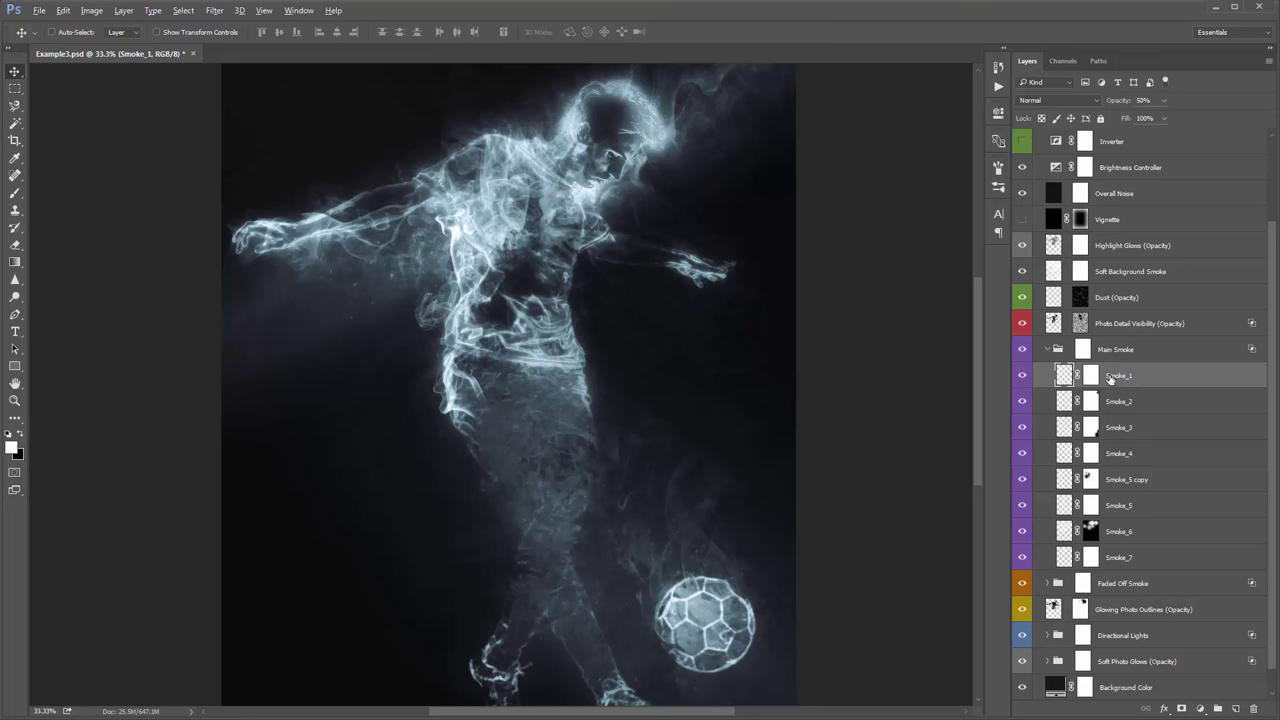
# Step: Duplicate Smoke_1, raise the copy to 100% opacity and shift it left
pyautogui.hotkey('ctrl', 'j')
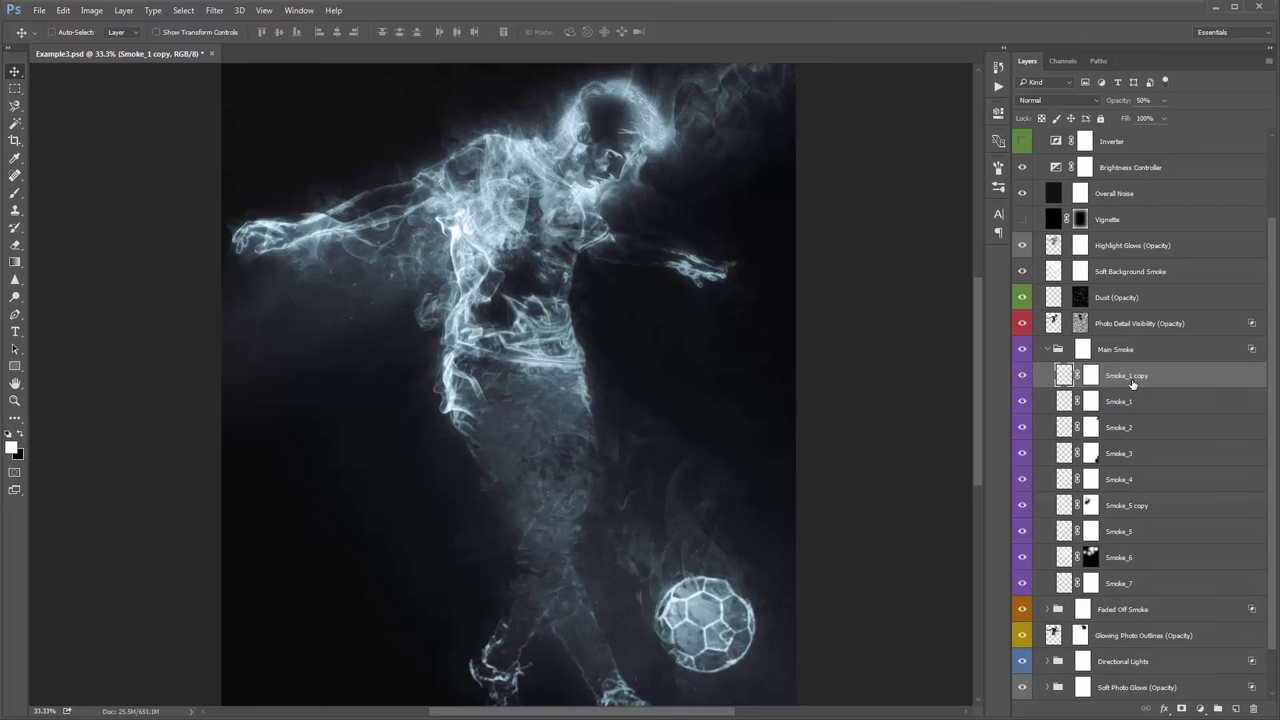
pyautogui.scroll(2, 760, 220)
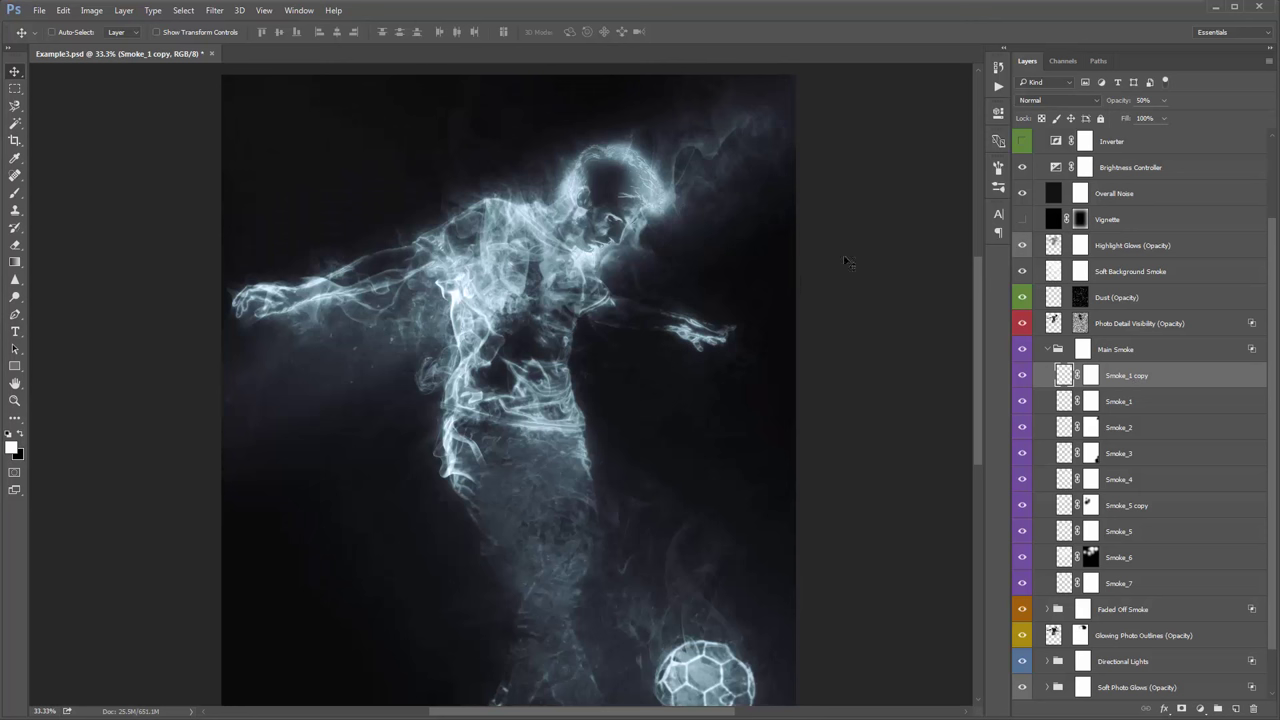
pyautogui.moveTo(1115, 98); pyautogui.dragTo(1160, 98)
pyautogui.moveTo(840, 257); pyautogui.dragTo(322, 291)
pyautogui.scroll(-3, 460, 348)
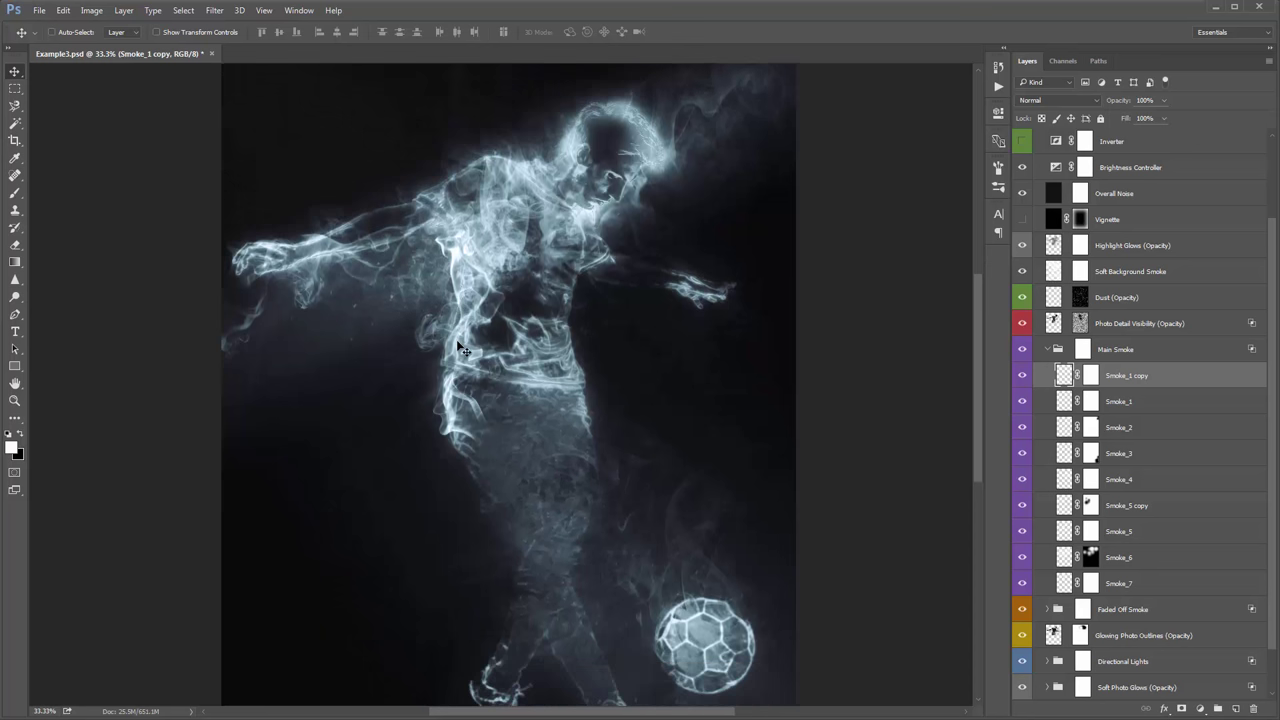
pyautogui.scroll(2, 460, 348)
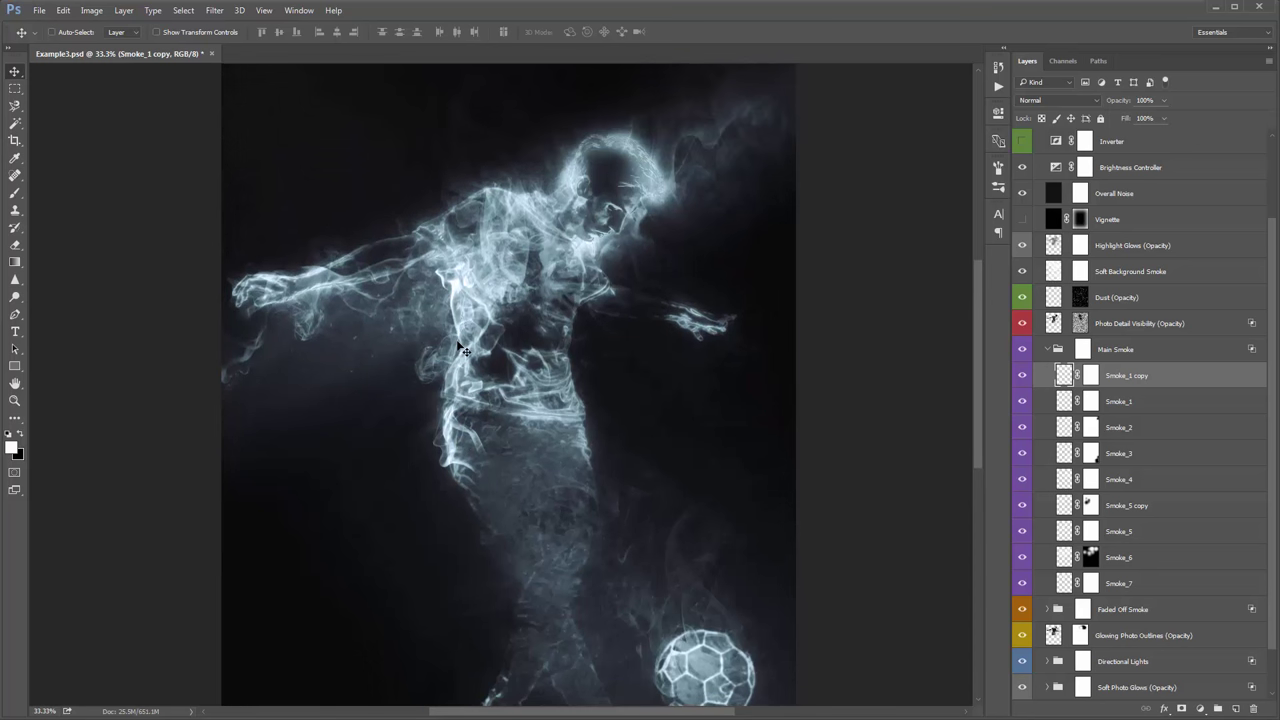
# Step: Collapse Main Smoke, compare Soft Photo Glows on and off, and lower it to 41% opacity
pyautogui.click(1047, 349)
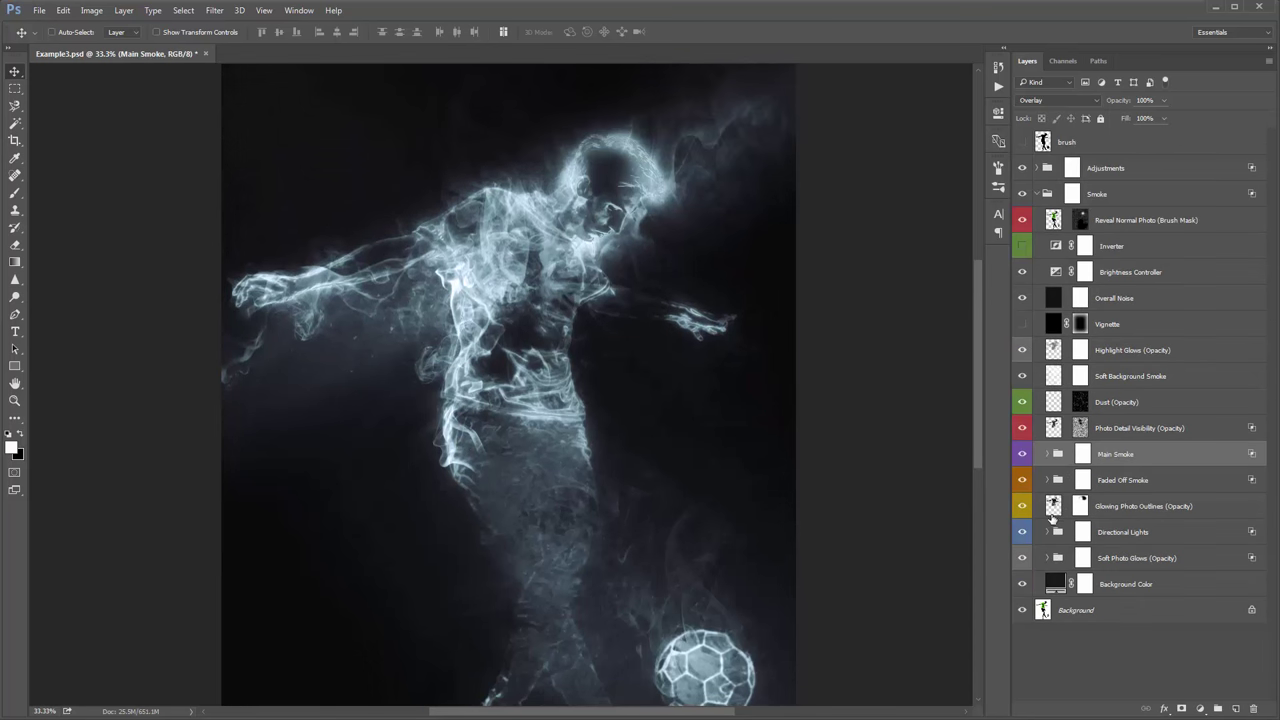
pyautogui.click(1022, 559)
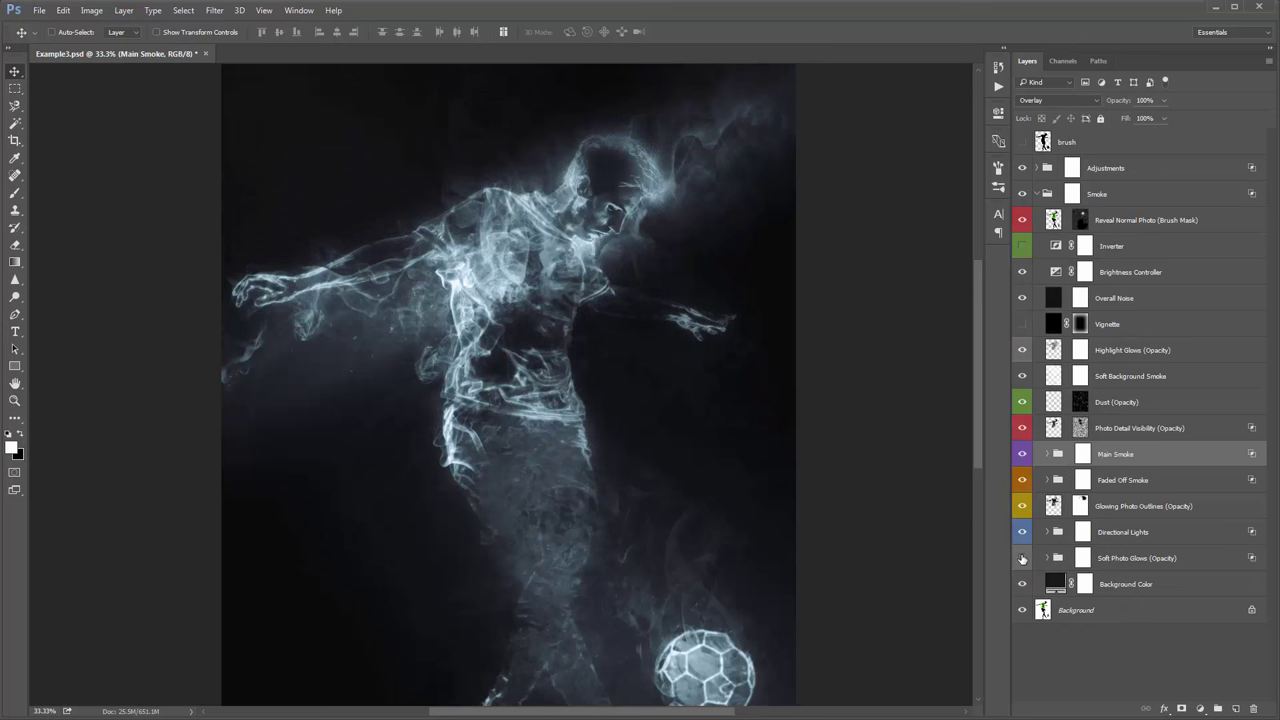
pyautogui.click(1022, 559)
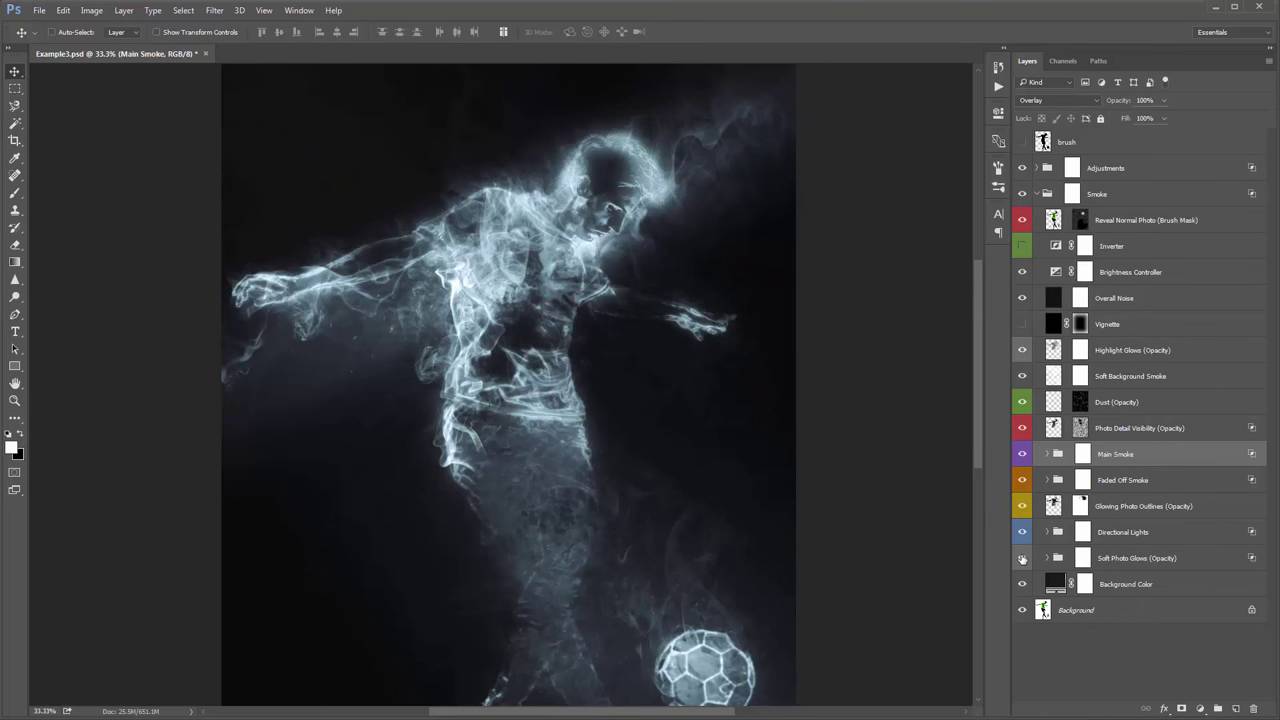
pyautogui.click(1128, 558)
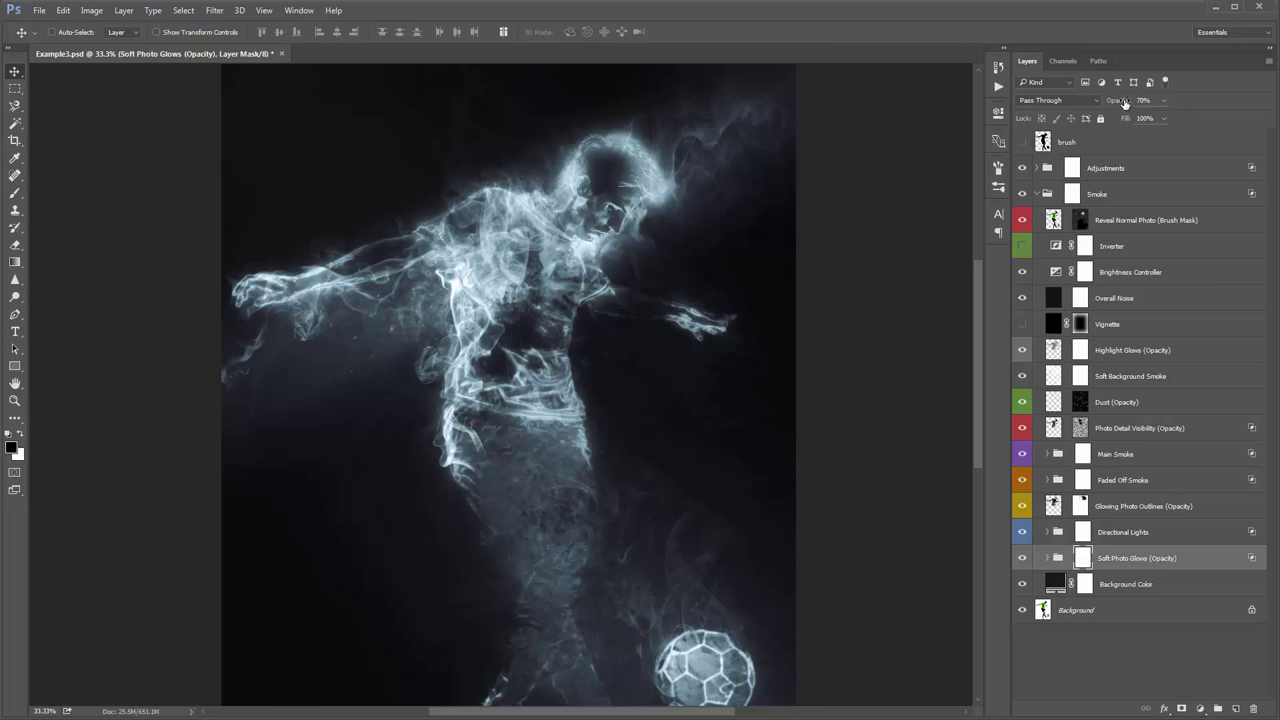
pyautogui.moveTo(1124, 103); pyautogui.dragTo(1106, 104)
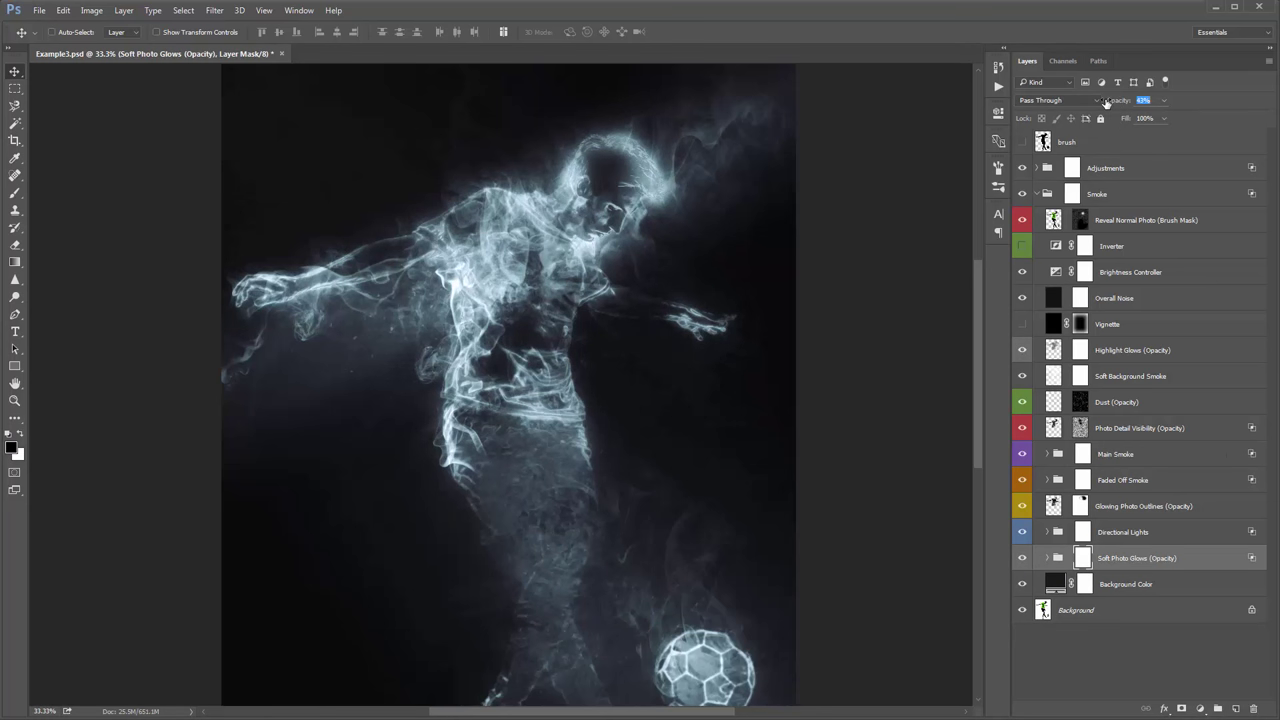
# Step: Toggle the Highlight Glows layer to compare, leaving it switched on
pyautogui.click(1021, 350)
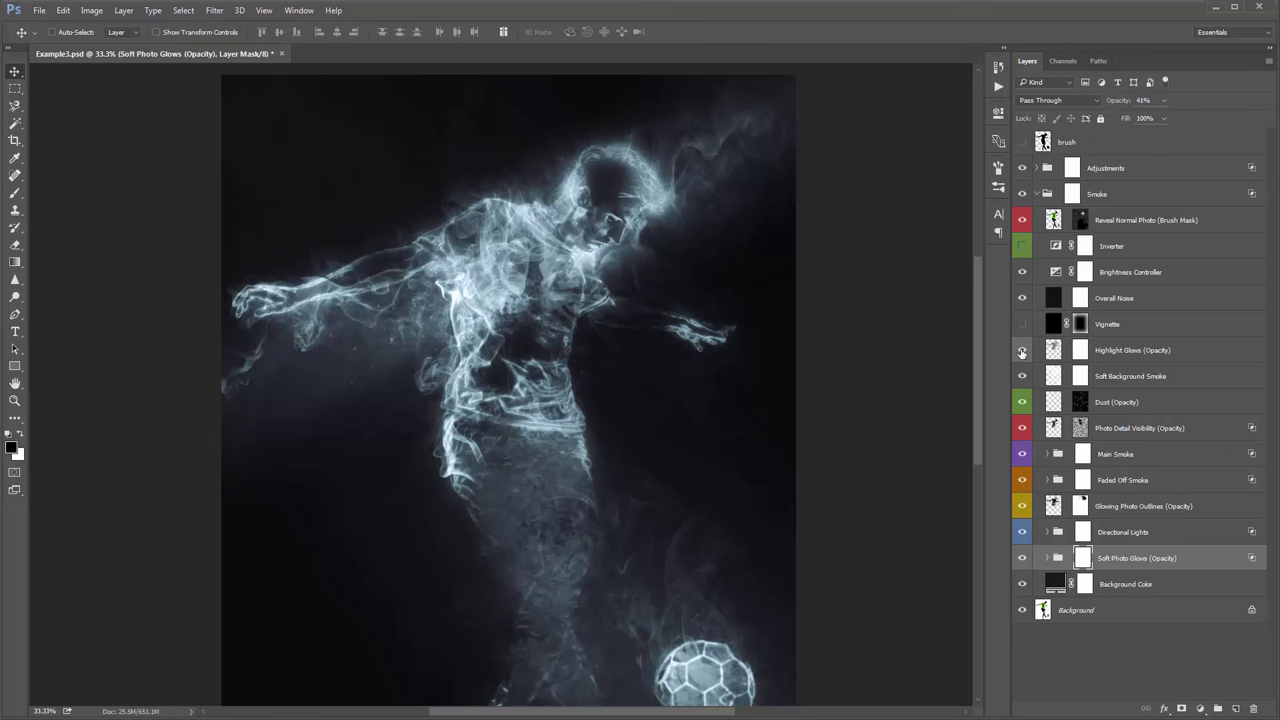
pyautogui.click(1017, 351)
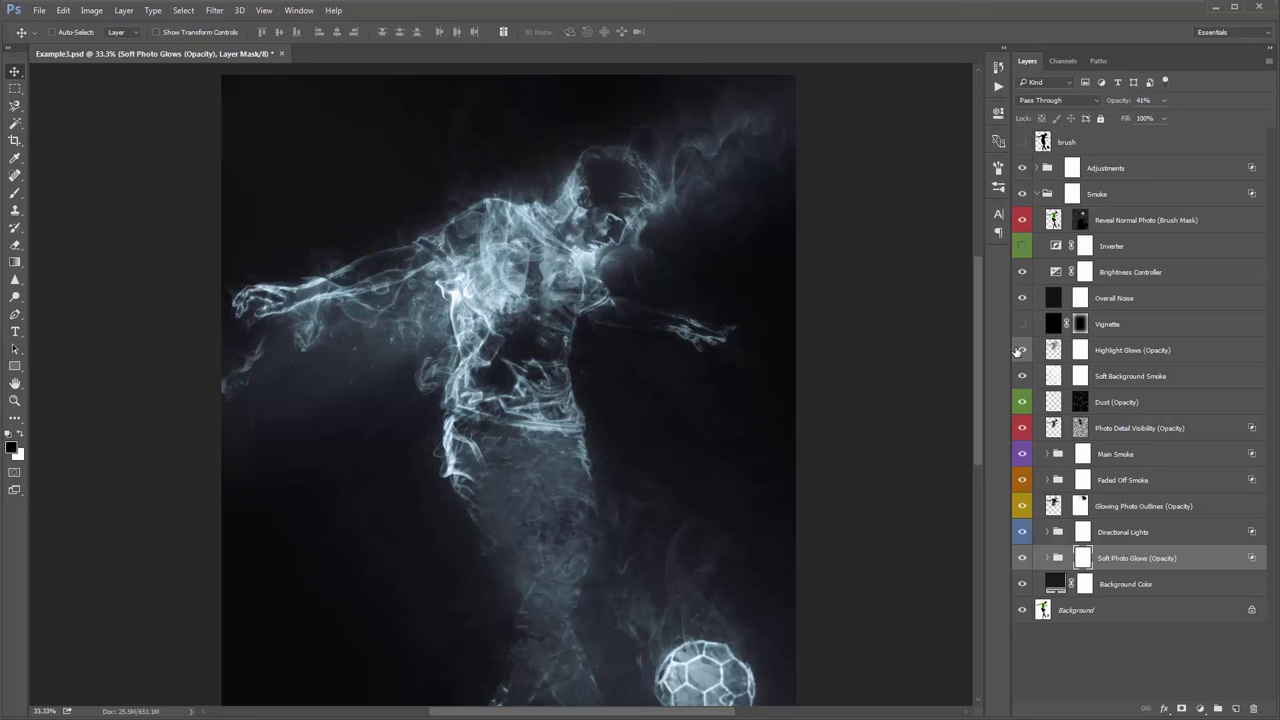
pyautogui.click(1017, 351)
pyautogui.scroll(-5, 850, 347)
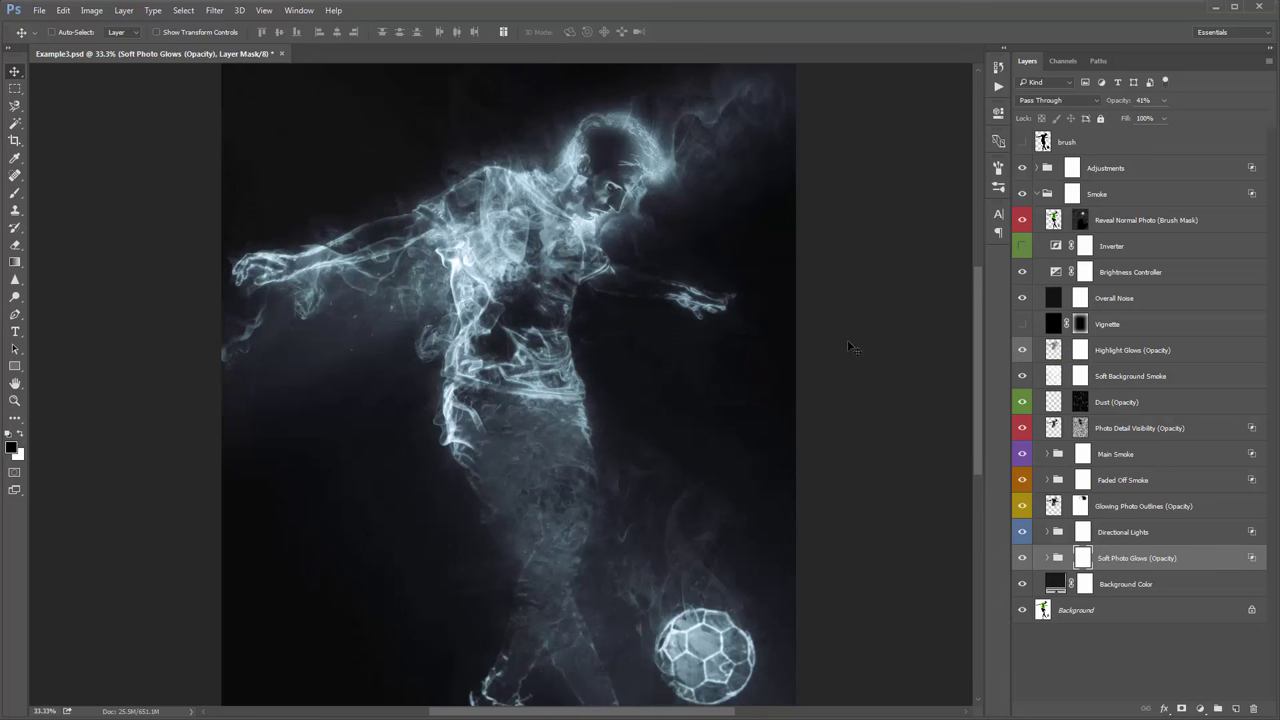
pyautogui.scroll(5, 848, 347)
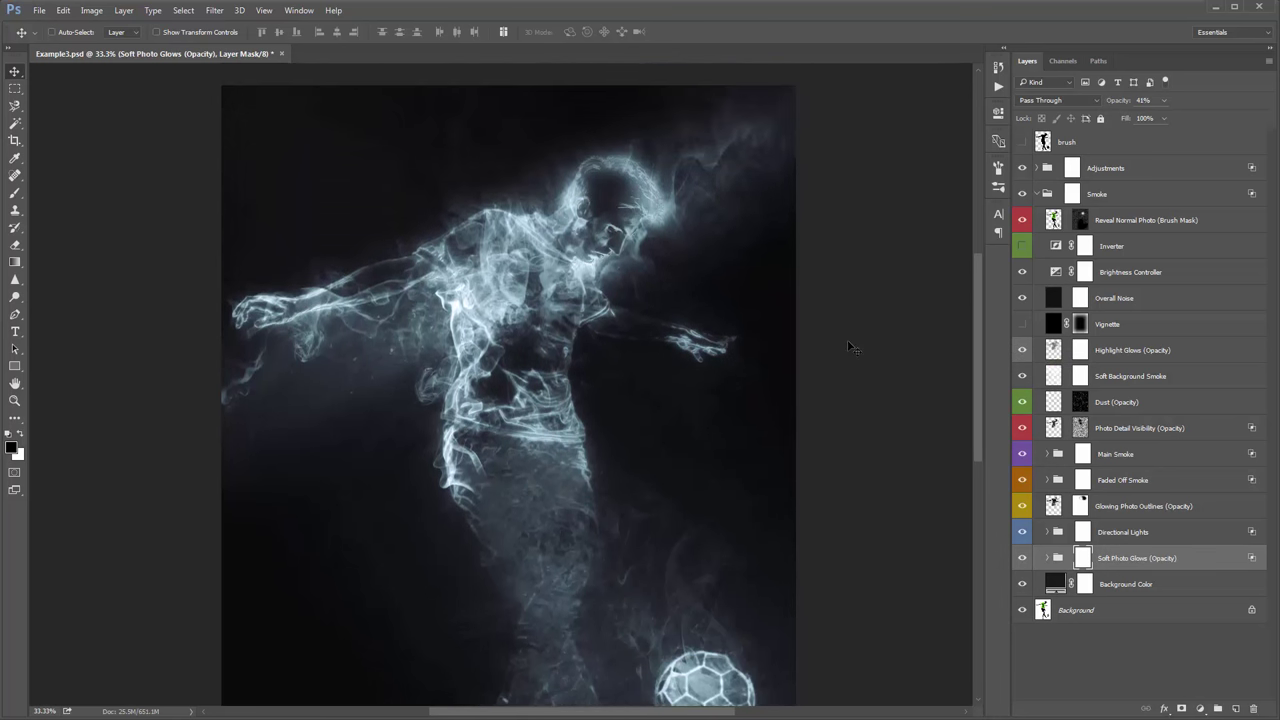
pyautogui.scroll(-1, 838, 343)
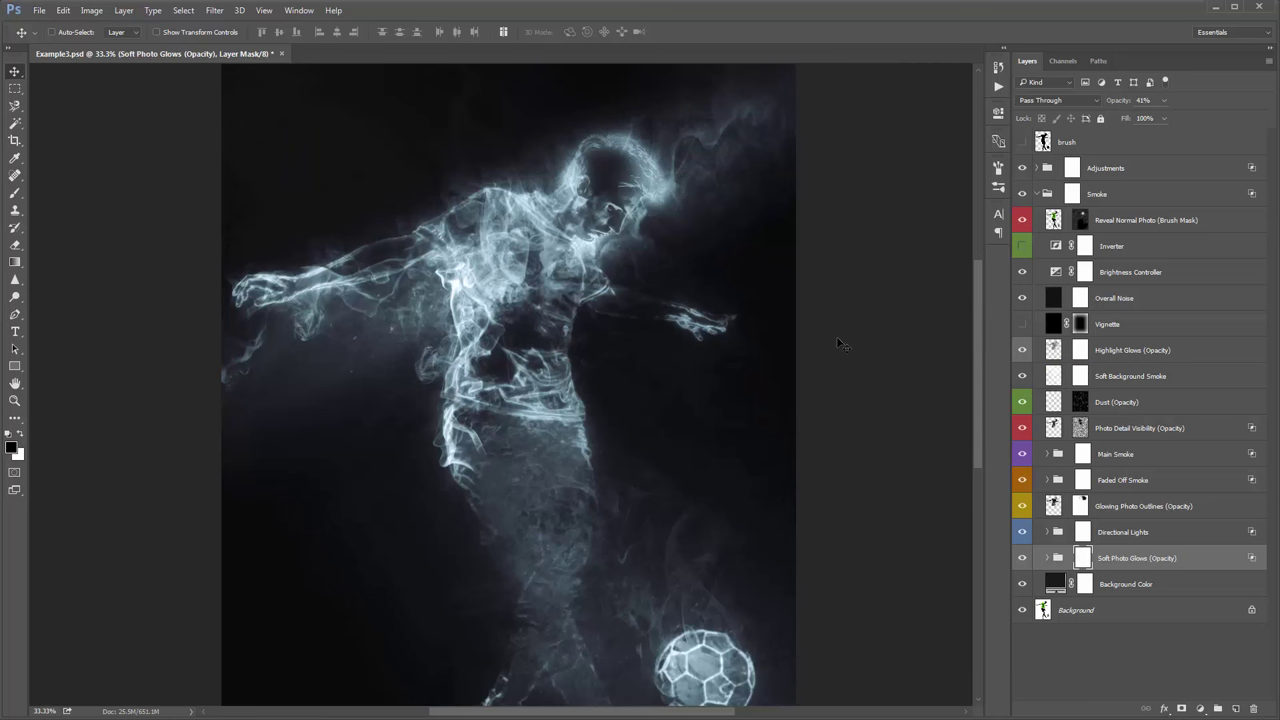
pyautogui.scroll(-2, 837, 342)
pyautogui.scroll(2, 837, 342)
# Step: Hide Color Option 1 and 2 and show Original Photo Color to restore the green shirt
pyautogui.click(1037, 194)
pyautogui.click(1046, 168)
pyautogui.click(1037, 168)
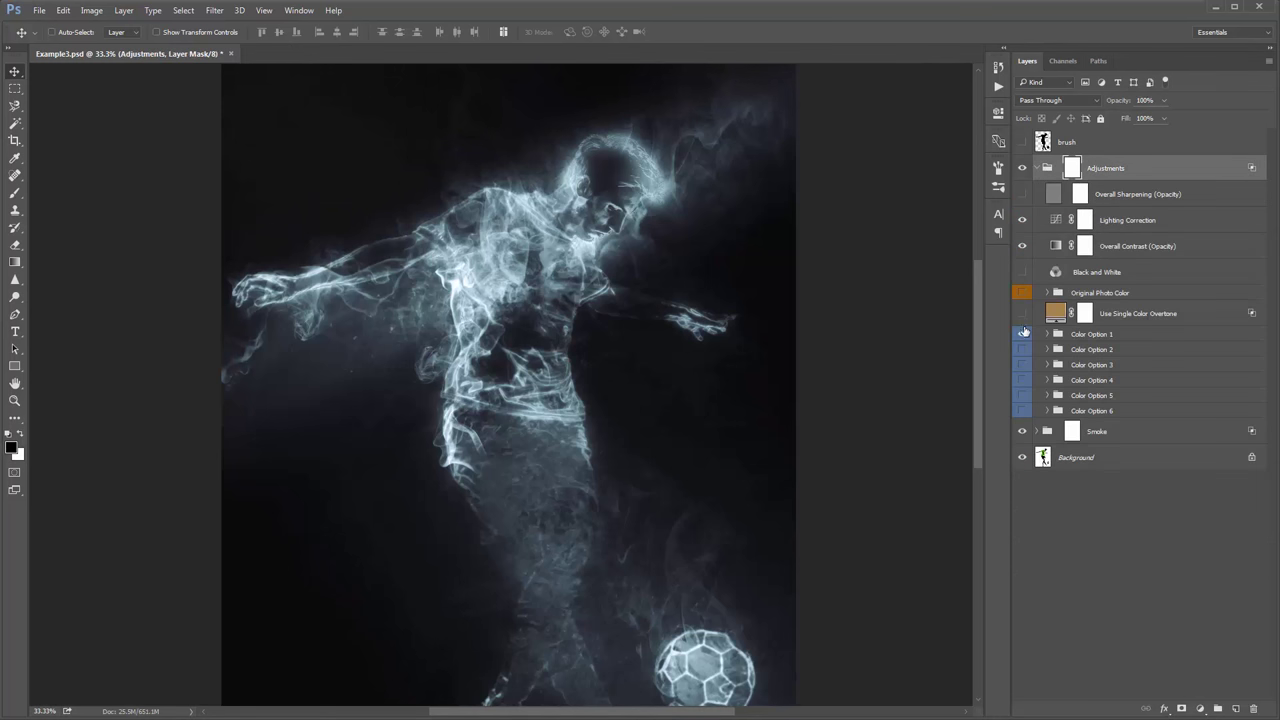
pyautogui.click(1022, 333)
pyautogui.click(1022, 348)
pyautogui.click(1022, 293)
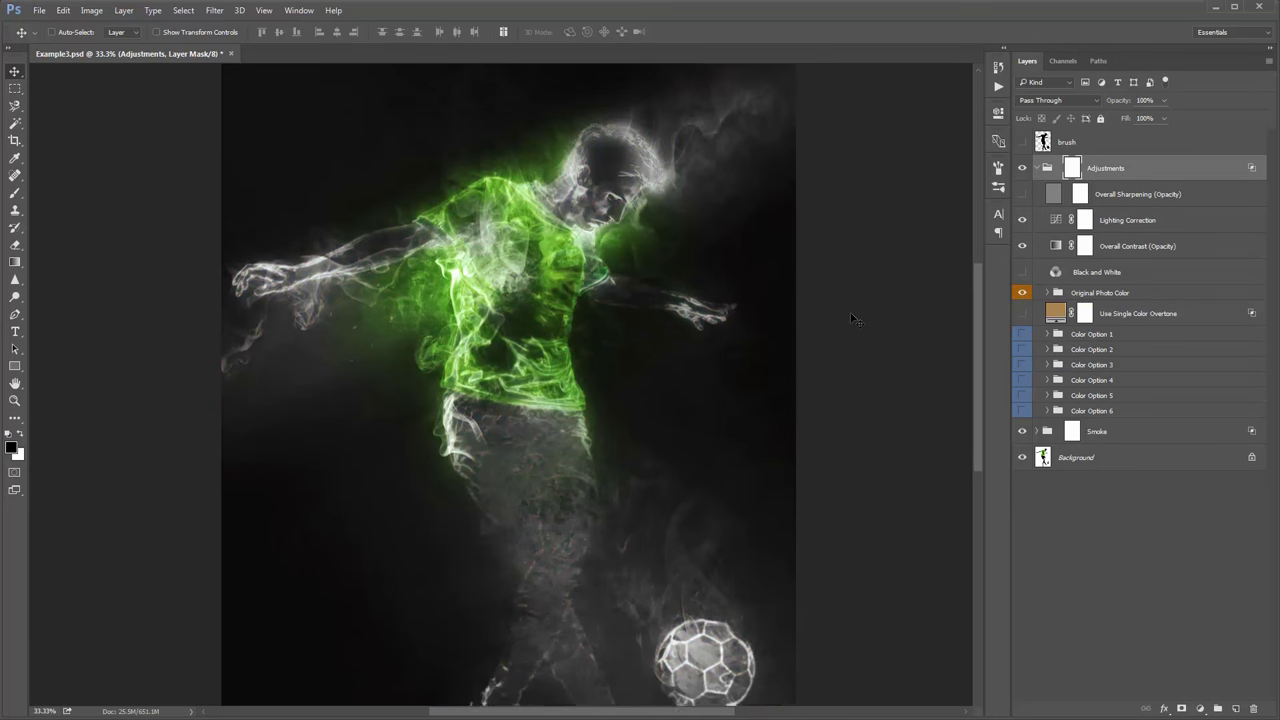
# Step: Compare Color Options 4, 3, 5 and 6, settling on the teal-green Color Option 3
pyautogui.click(1021, 380)
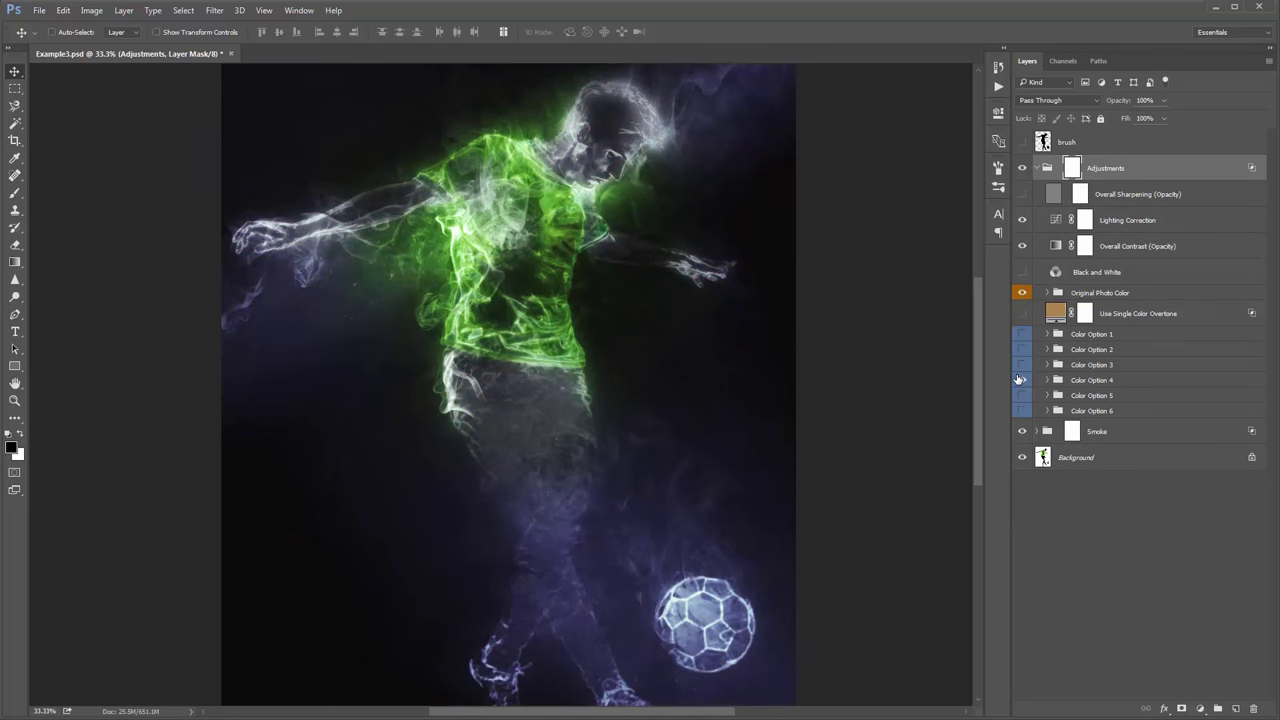
pyautogui.click(1021, 366)
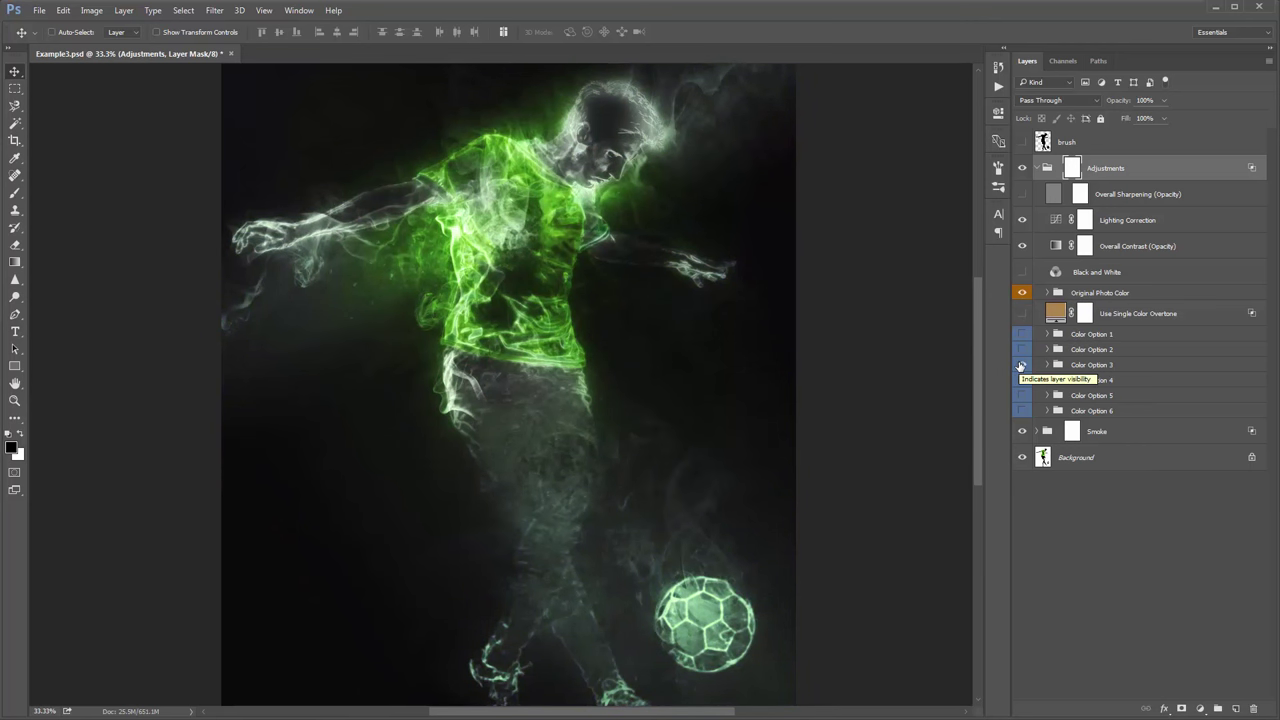
pyautogui.click(1021, 396)
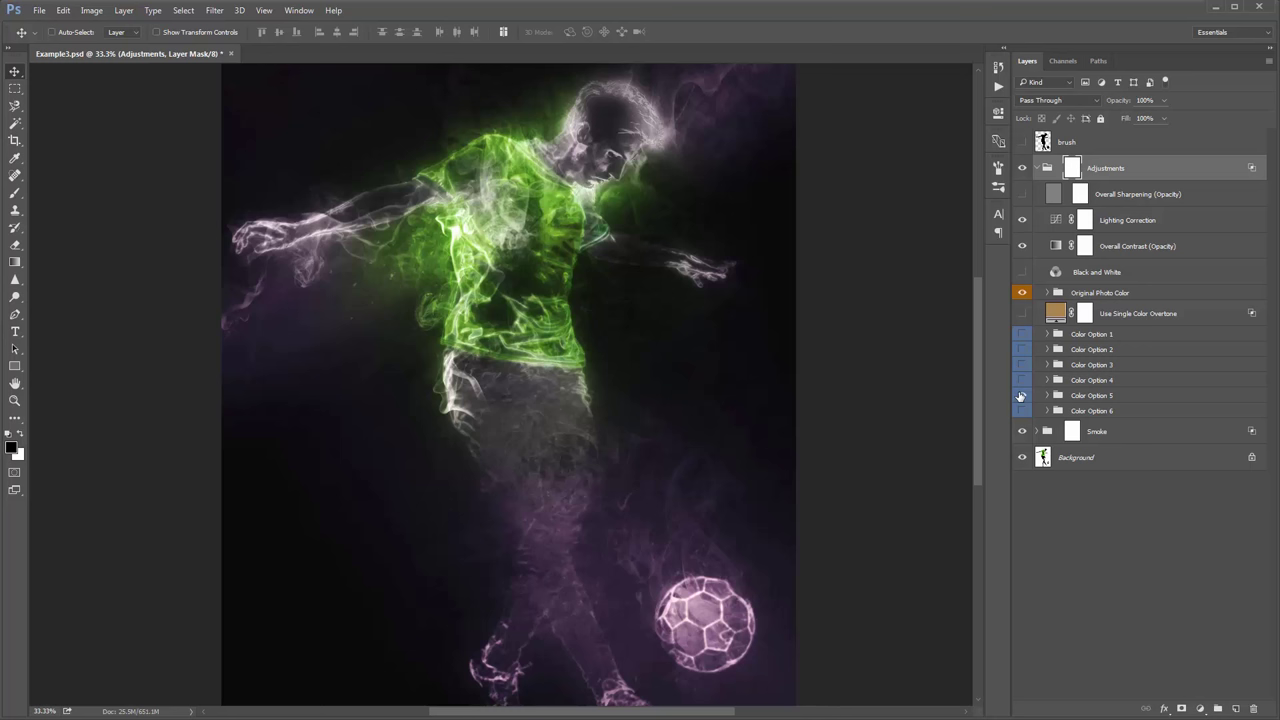
pyautogui.click(1021, 411)
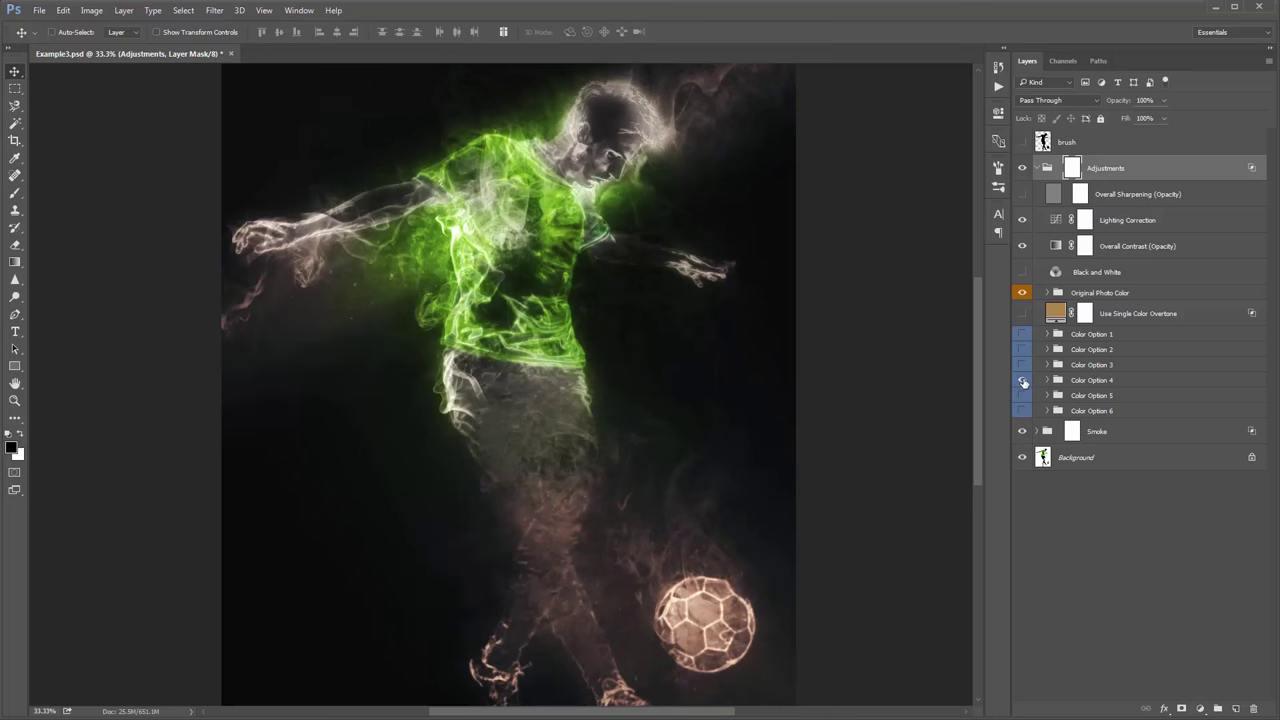
pyautogui.click(1022, 381)
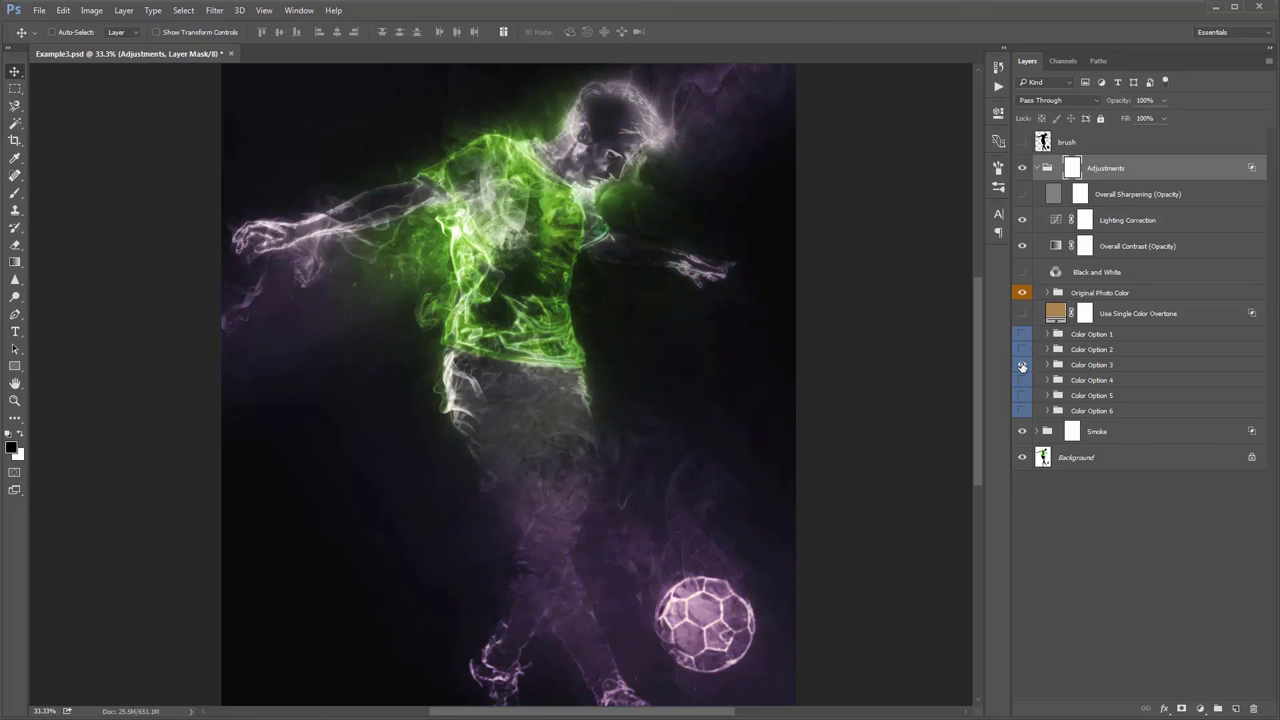
pyautogui.click(1022, 366)
pyautogui.moveTo(757, 323); pyautogui.dragTo(789, 360)
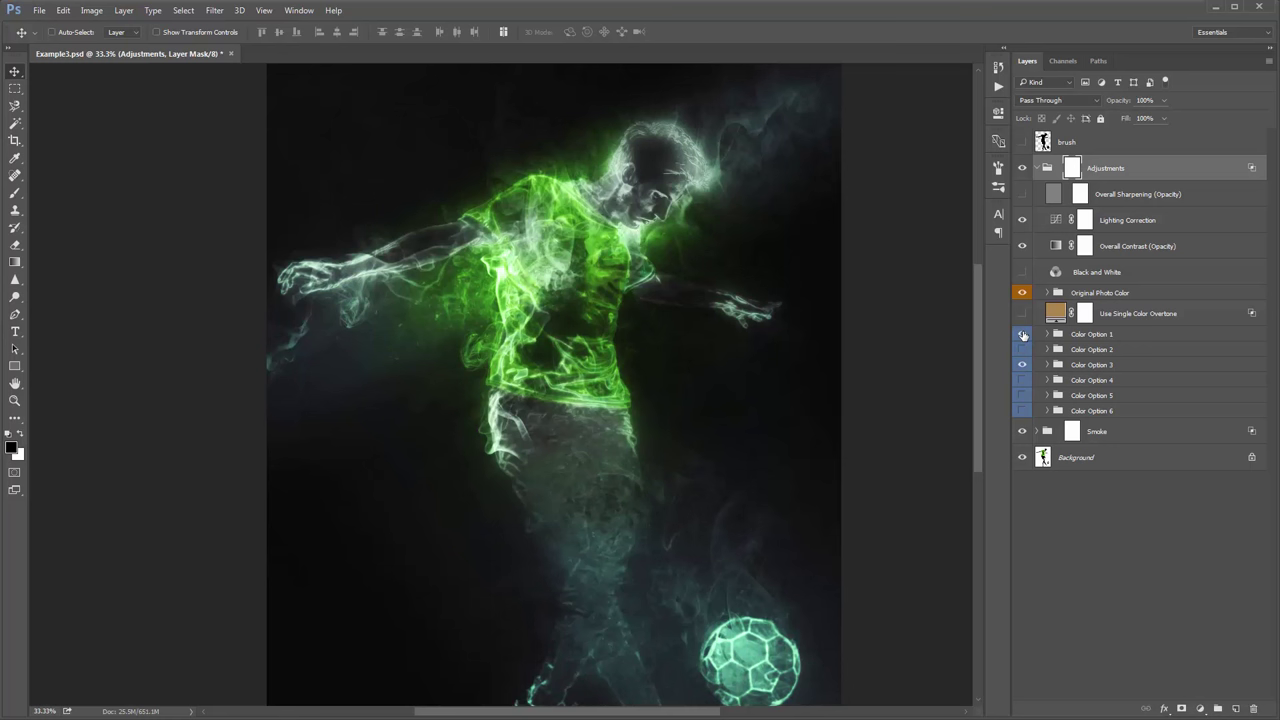
pyautogui.moveTo(857, 426); pyautogui.dragTo(832, 357)
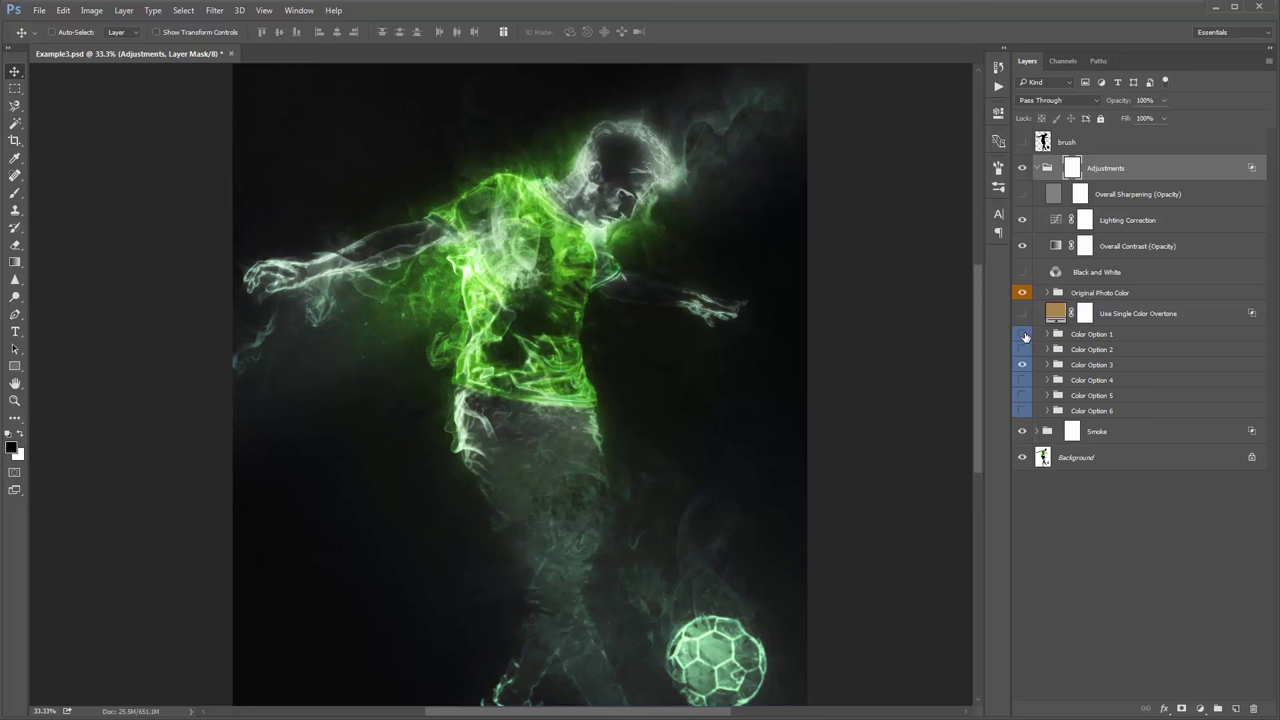
# Step: Set the Background Color fill to a very dark teal (H 181, S 56%, B 12%)
pyautogui.moveTo(837, 323); pyautogui.dragTo(841, 299)
pyautogui.click(1037, 169)
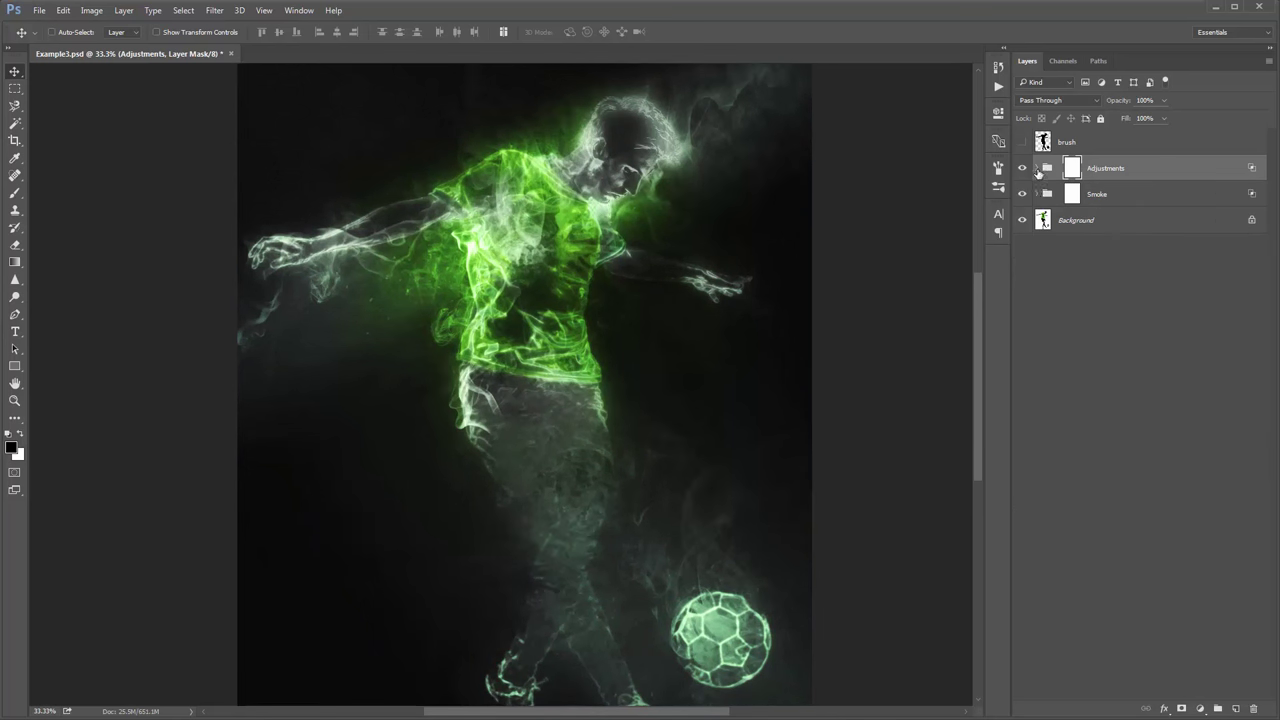
pyautogui.click(1037, 193)
pyautogui.doubleClick(1056, 584)
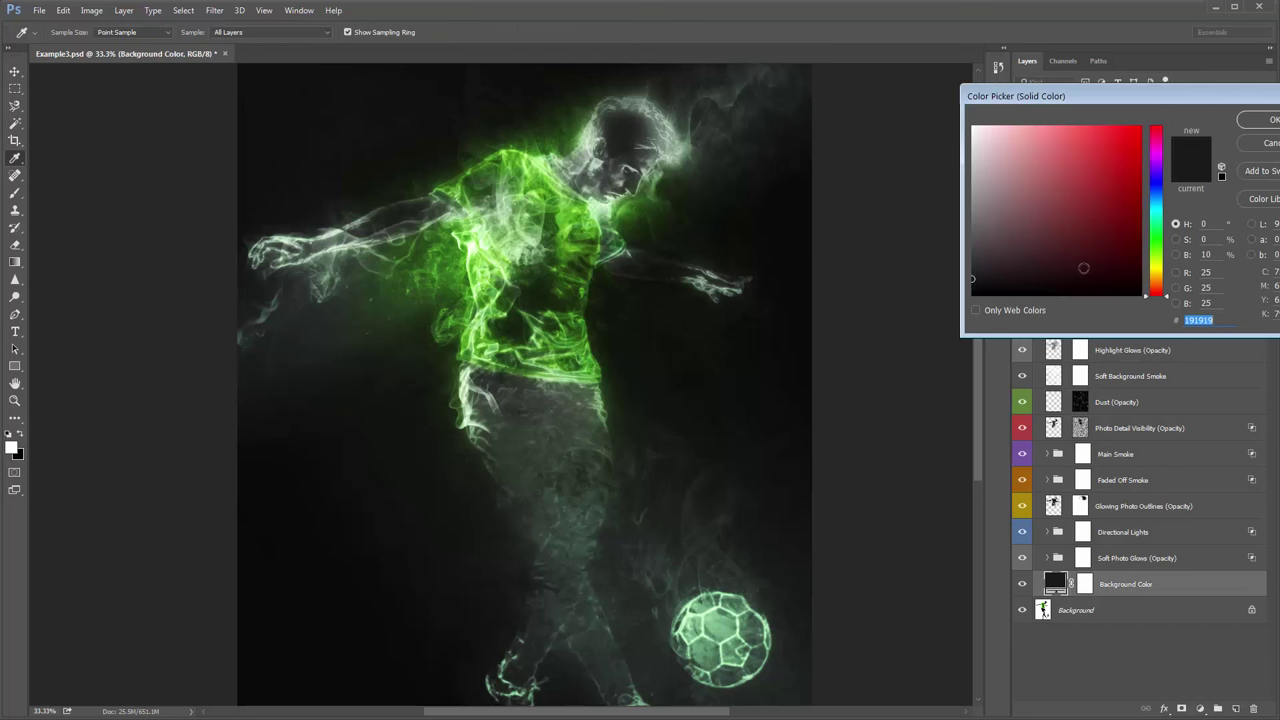
pyautogui.moveTo(1071, 297); pyautogui.dragTo(1085, 258)
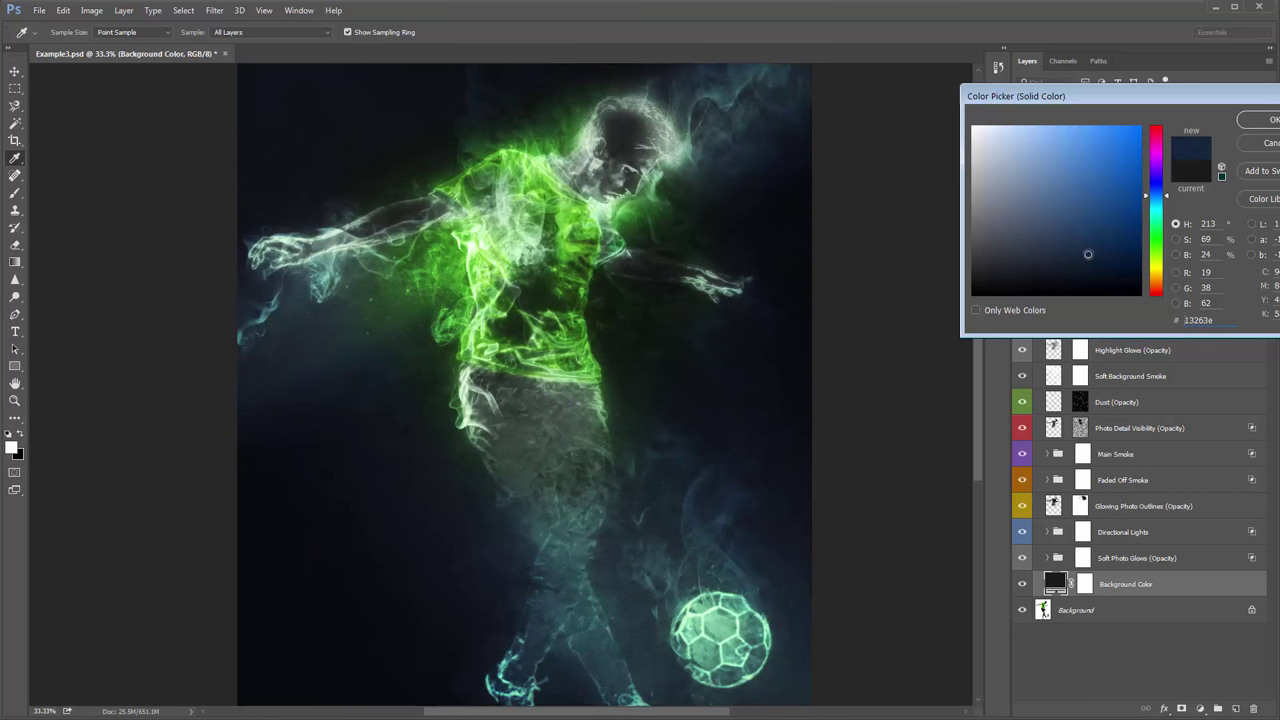
pyautogui.moveTo(1160, 238); pyautogui.dragTo(1158, 214)
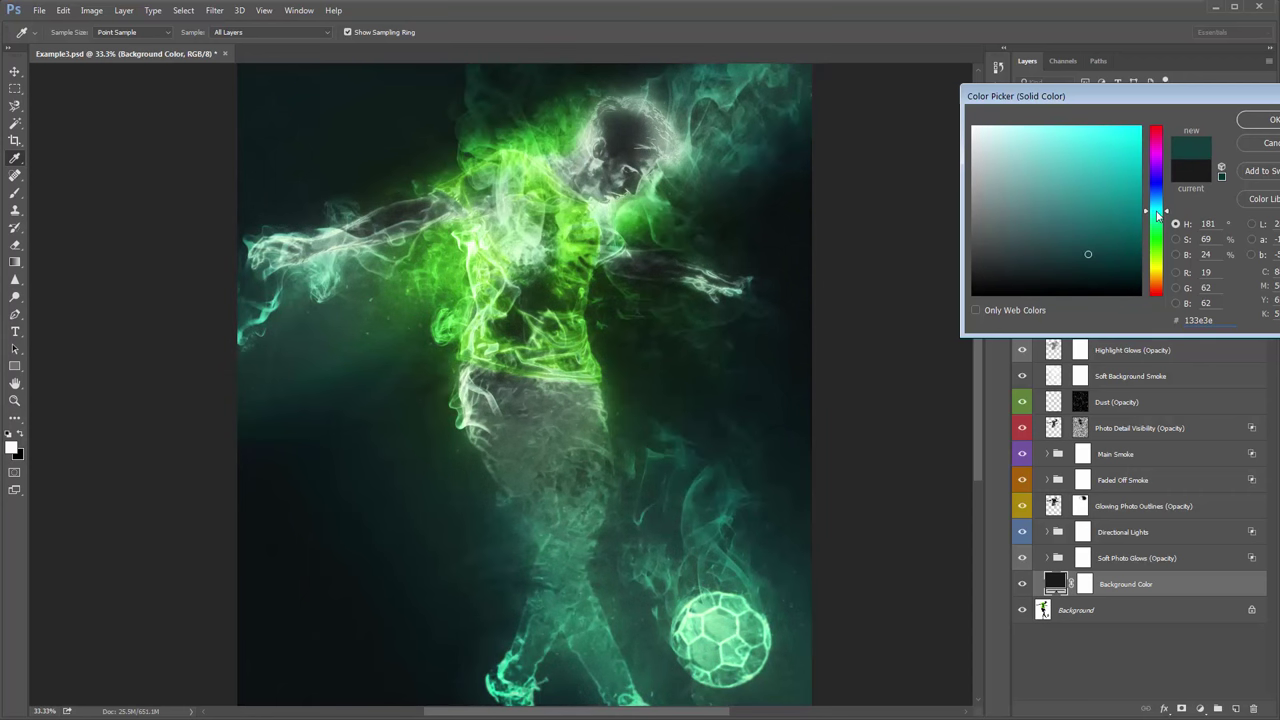
pyautogui.moveTo(1033, 280); pyautogui.dragTo(1066, 274)
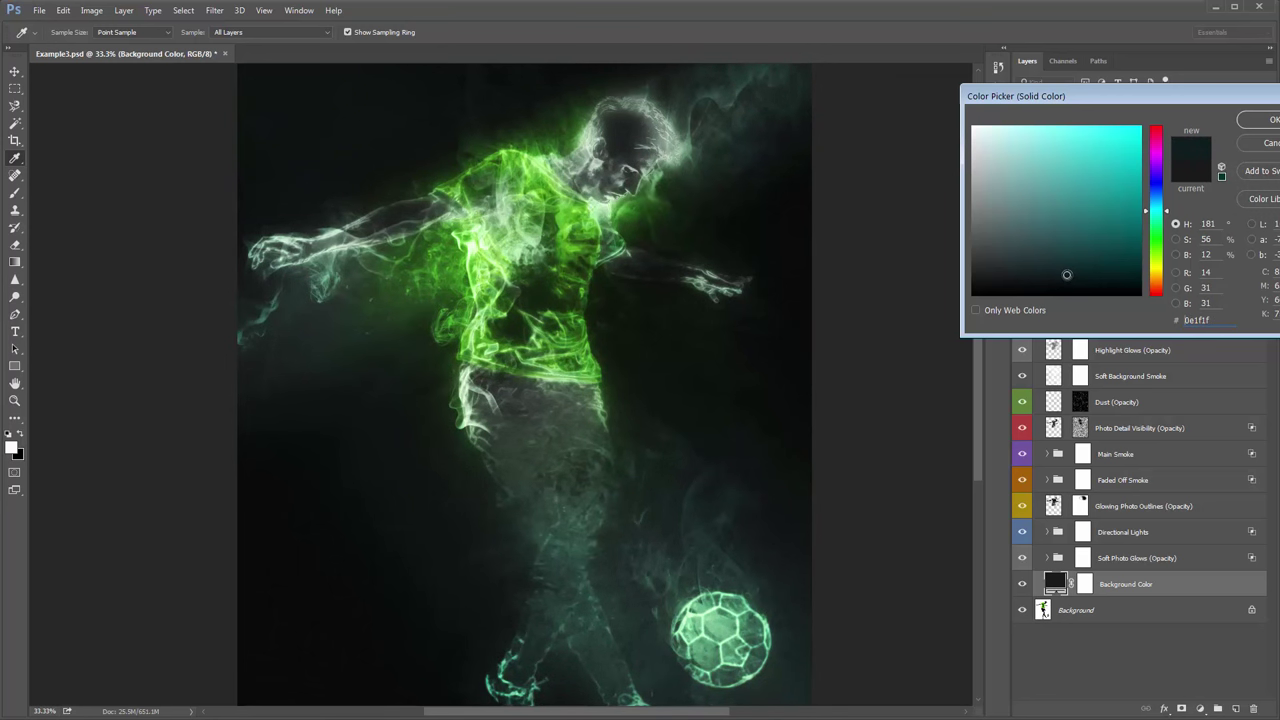
pyautogui.click(1270, 119)
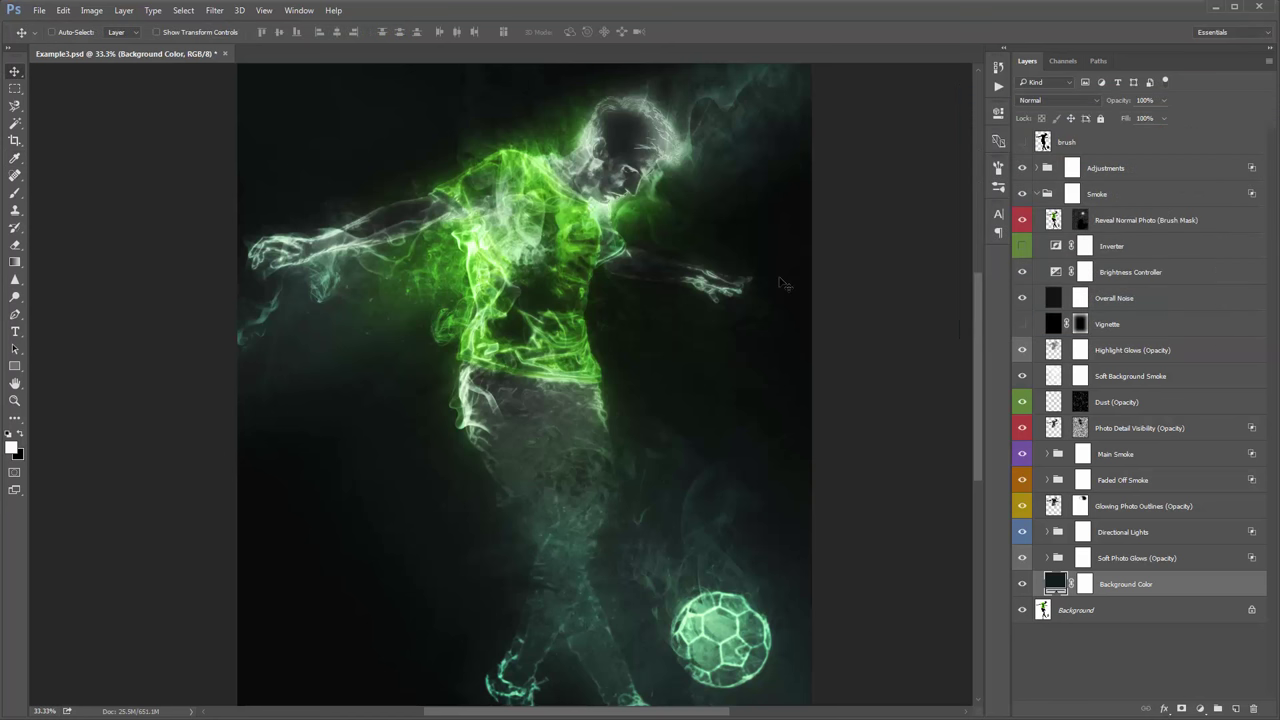
pyautogui.moveTo(778, 224); pyautogui.dragTo(730, 466)
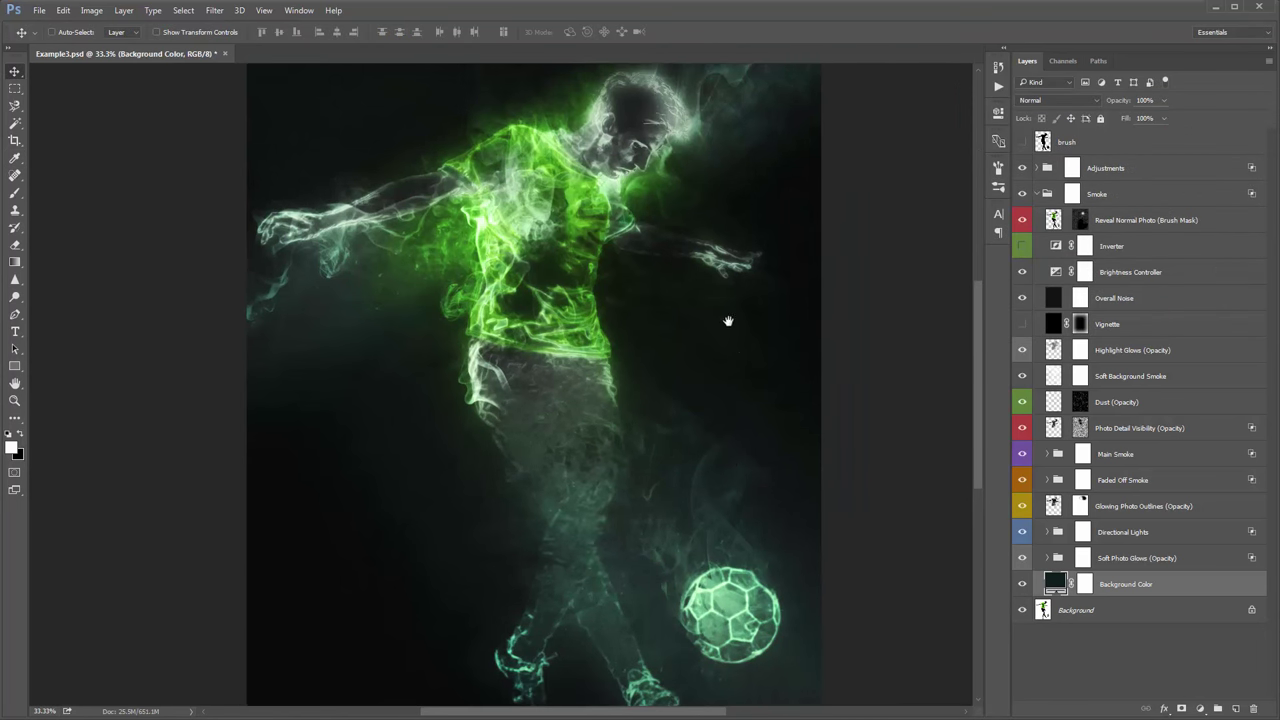
pyautogui.moveTo(729, 320); pyautogui.dragTo(700, 320)
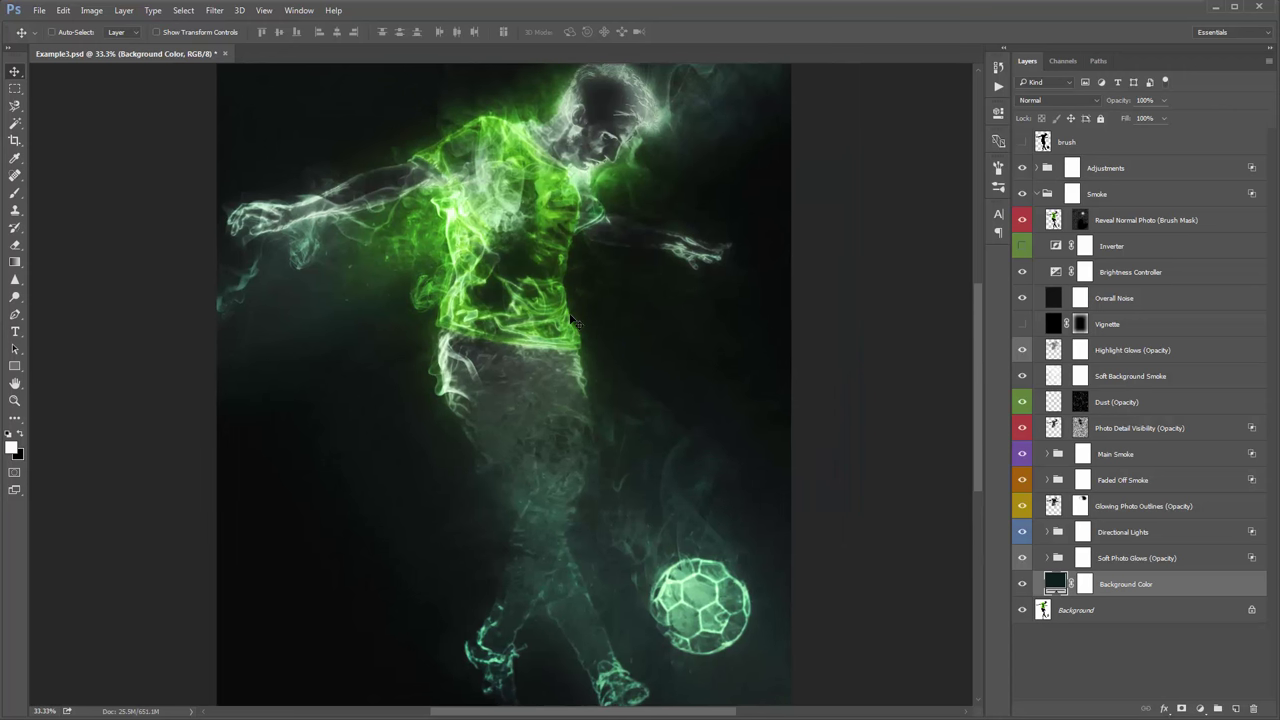
pyautogui.press('f')
pyautogui.press('f')
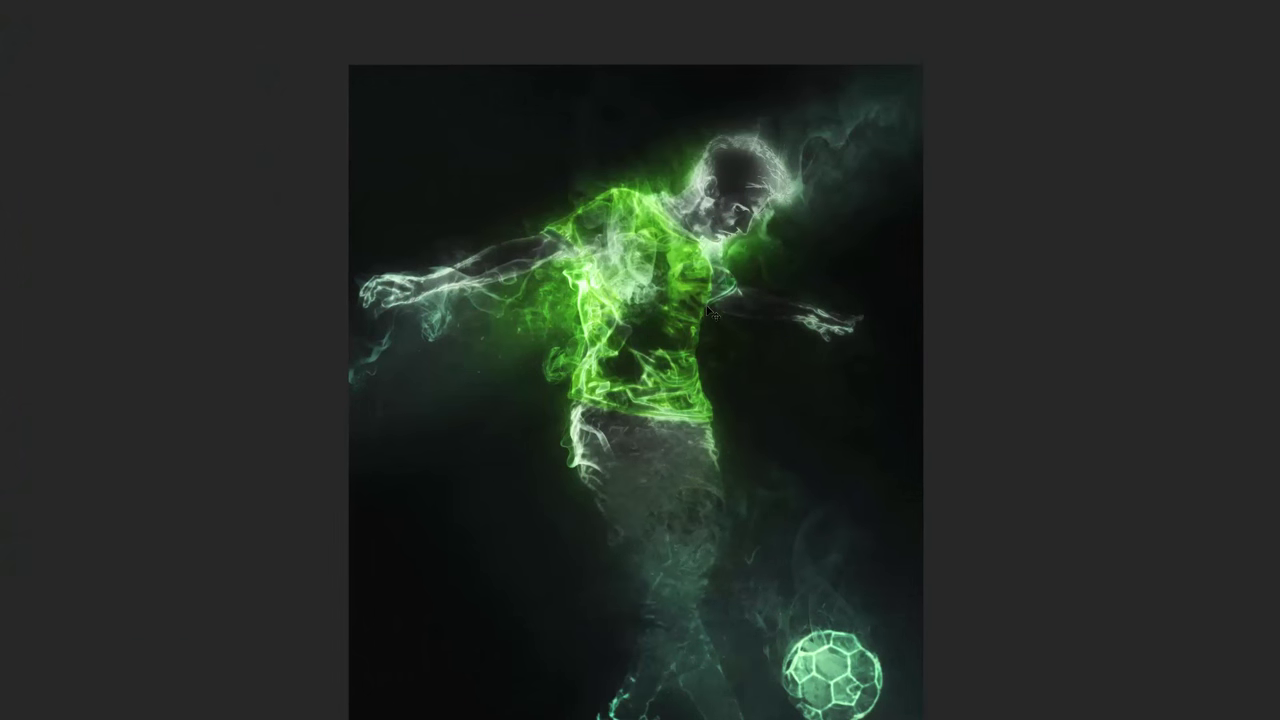
pyautogui.press('f')
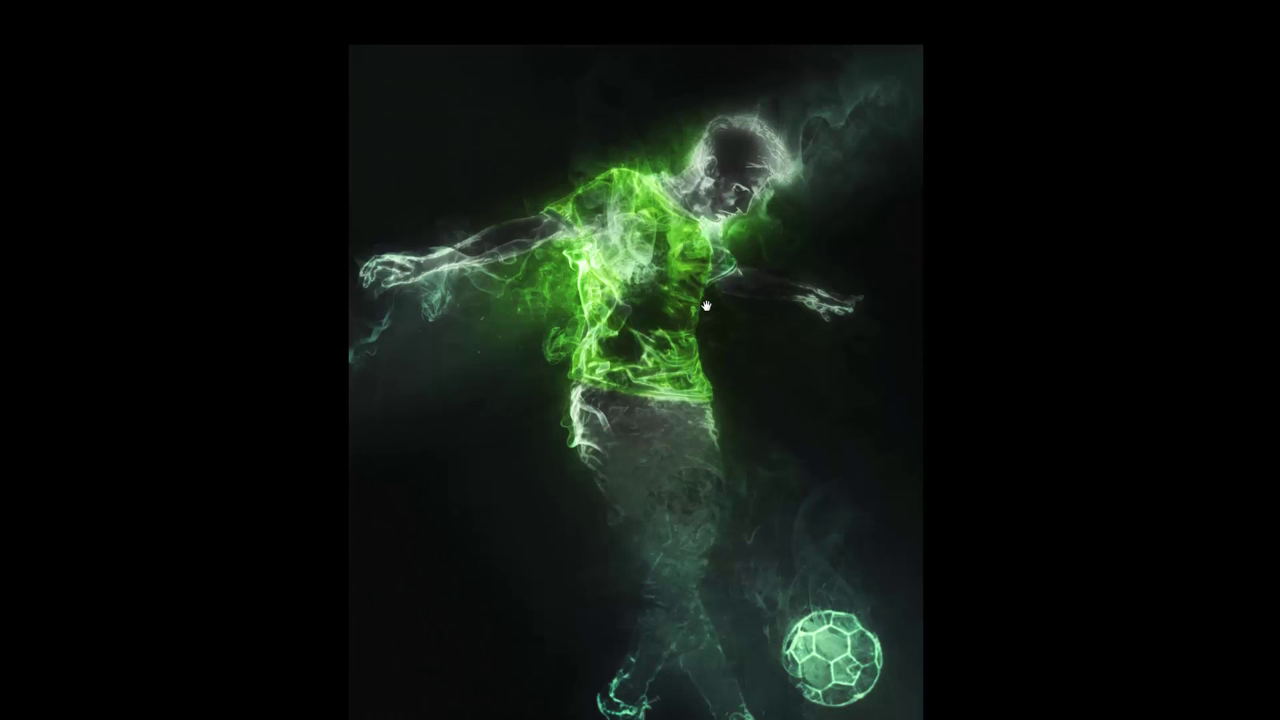
pyautogui.hotkey('ctrl', '+')
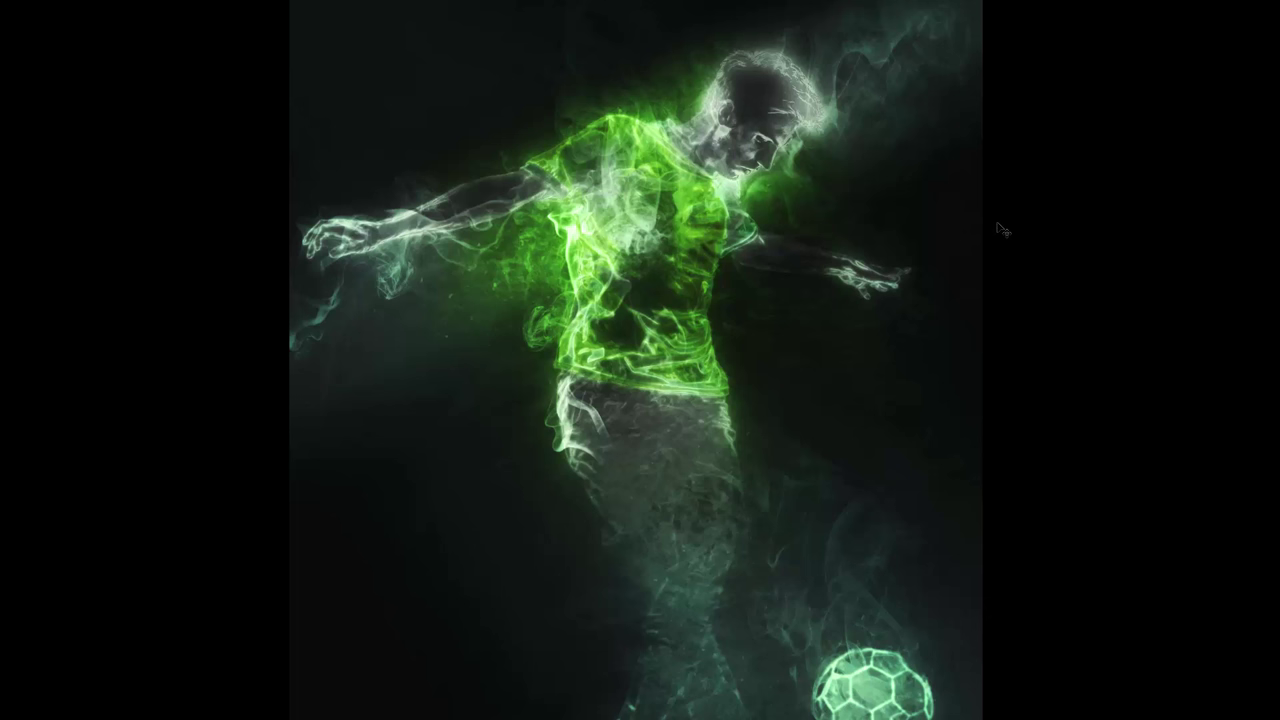
pyautogui.press('f')
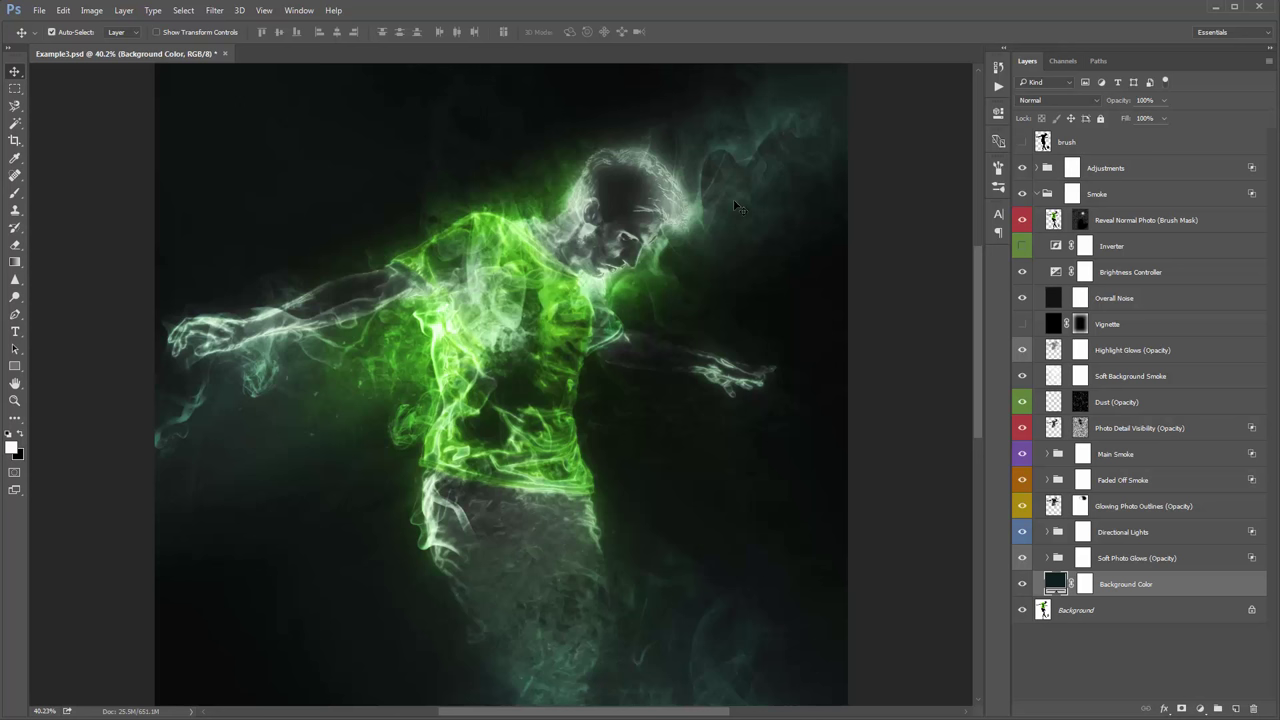
# Step: Zoom in on the player's head, expand Main Smoke and check Smoke_4's contribution
pyautogui.hotkey('ctrl', '0')
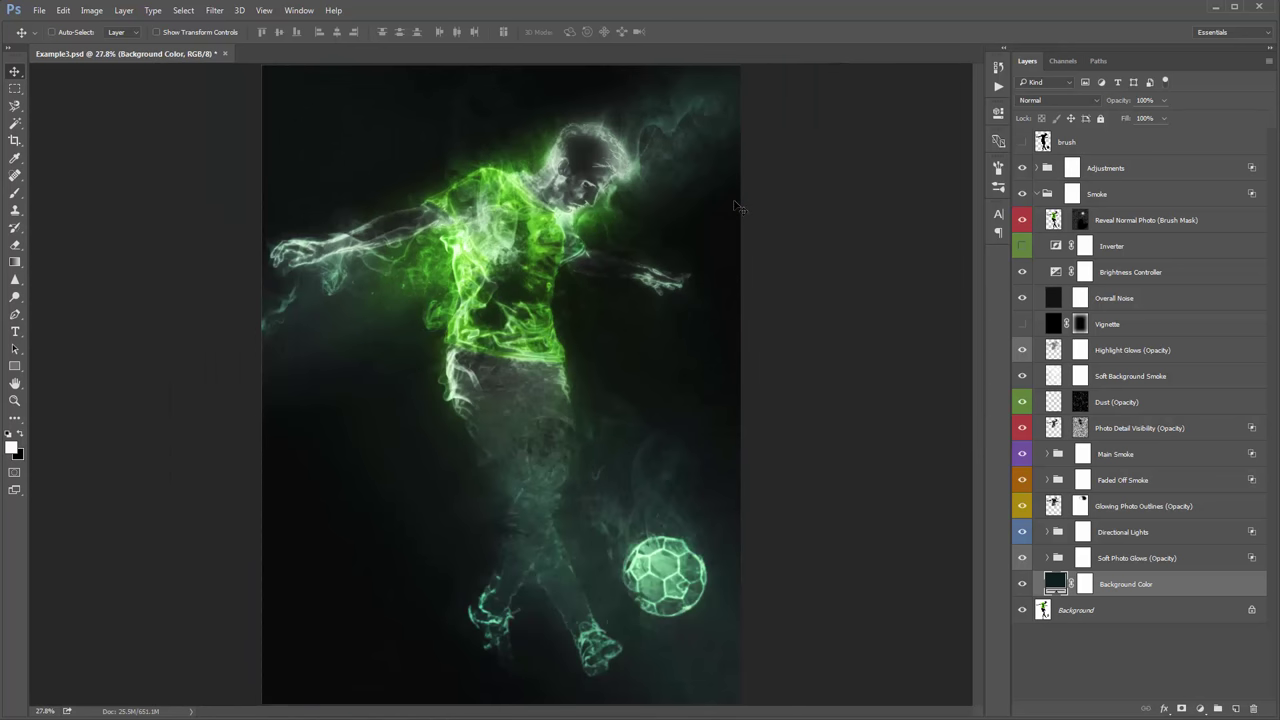
pyautogui.press('z')
pyautogui.click(545, 160)
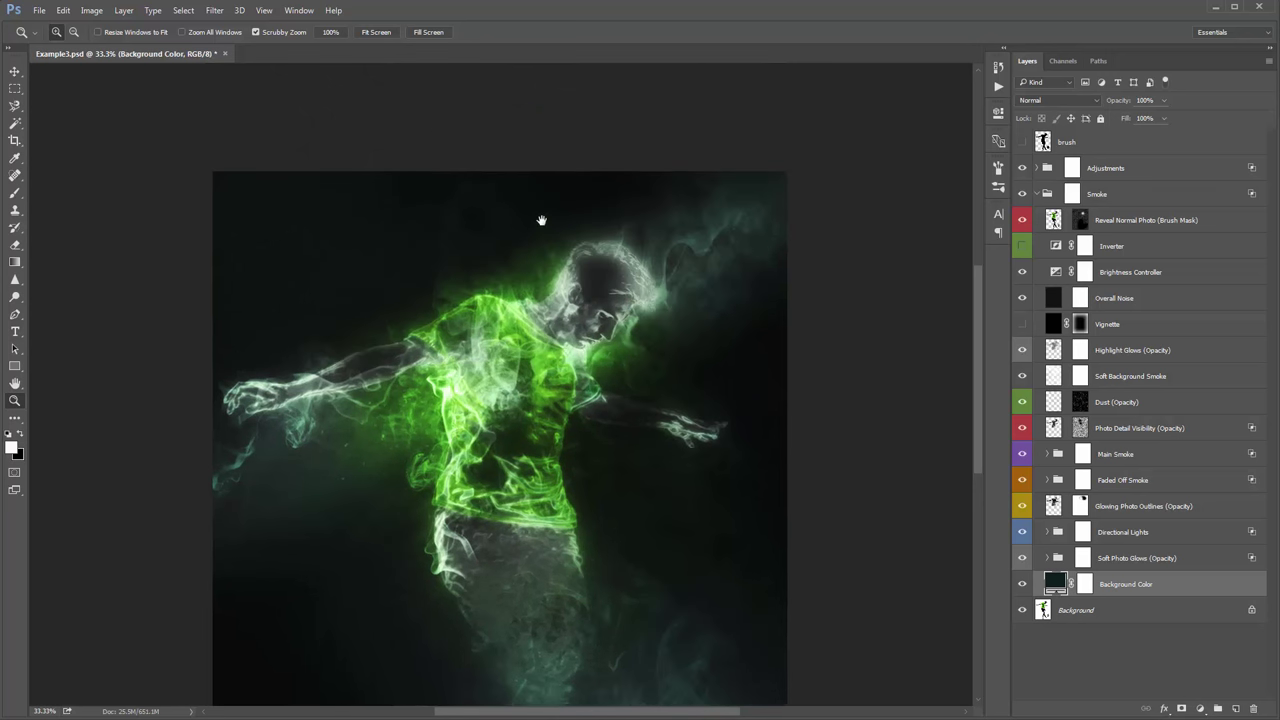
pyautogui.press('v')
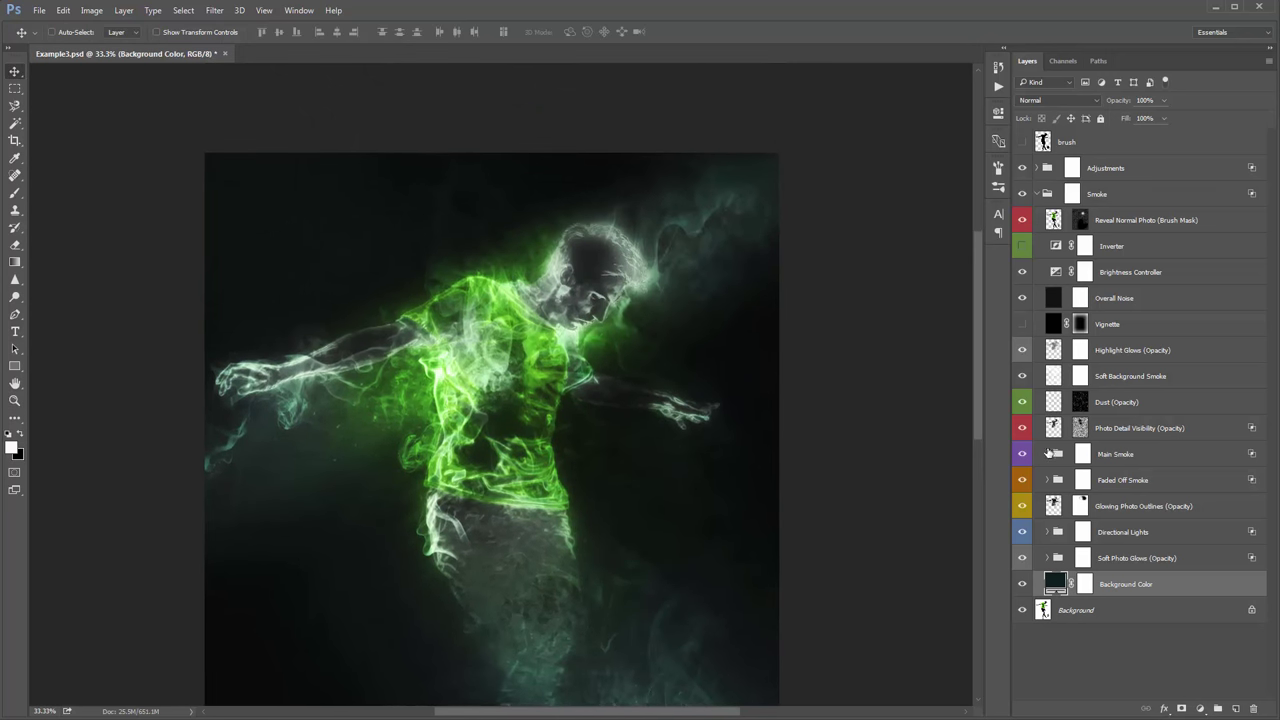
pyautogui.click(1047, 454)
pyautogui.scroll(-3, 1056, 454)
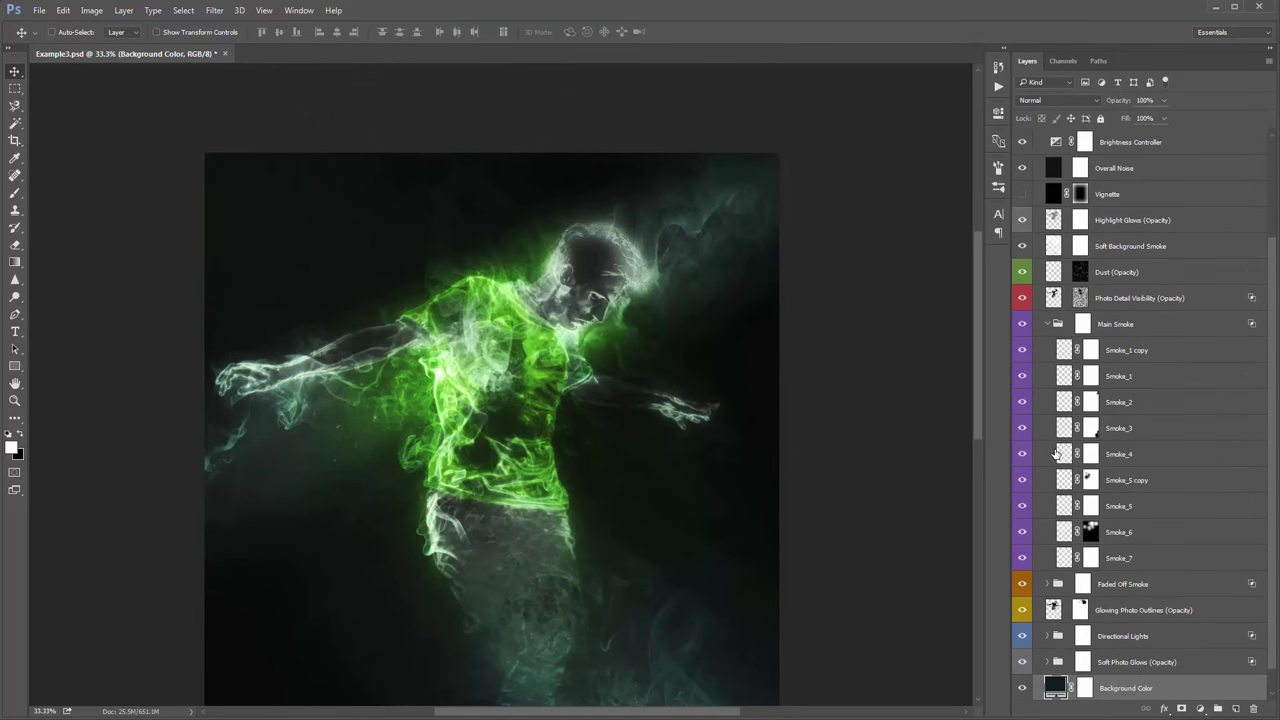
pyautogui.click(1022, 425)
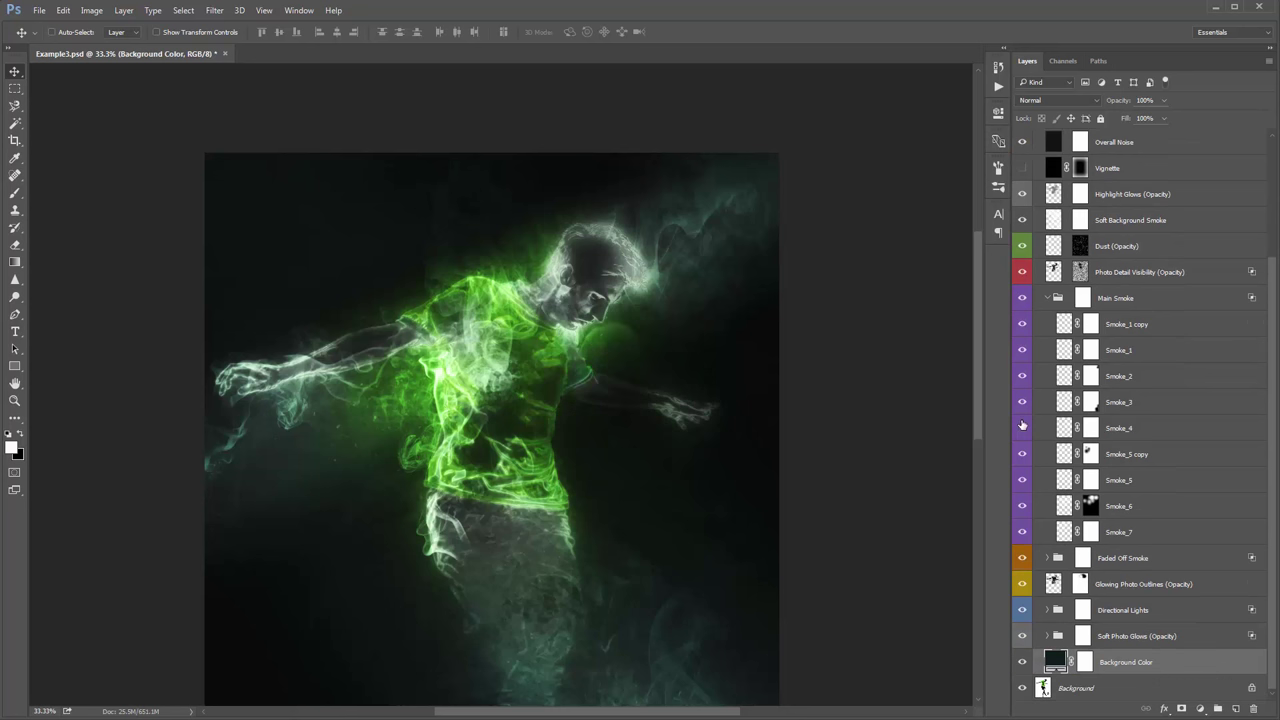
pyautogui.hotkey('ctrl', 'z')
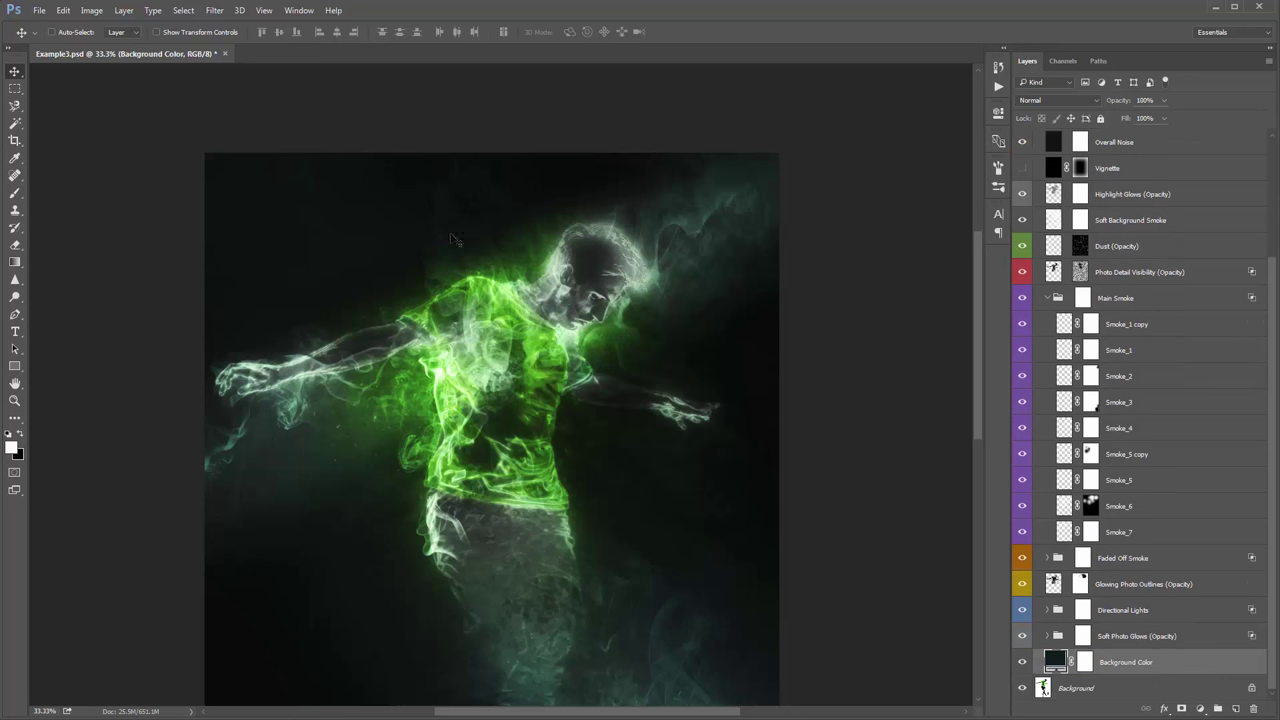
# Step: Compare Smoke_5, Smoke_6 and Smoke_7 on the torso glow, then duplicate Smoke_7
pyautogui.click(1021, 481)
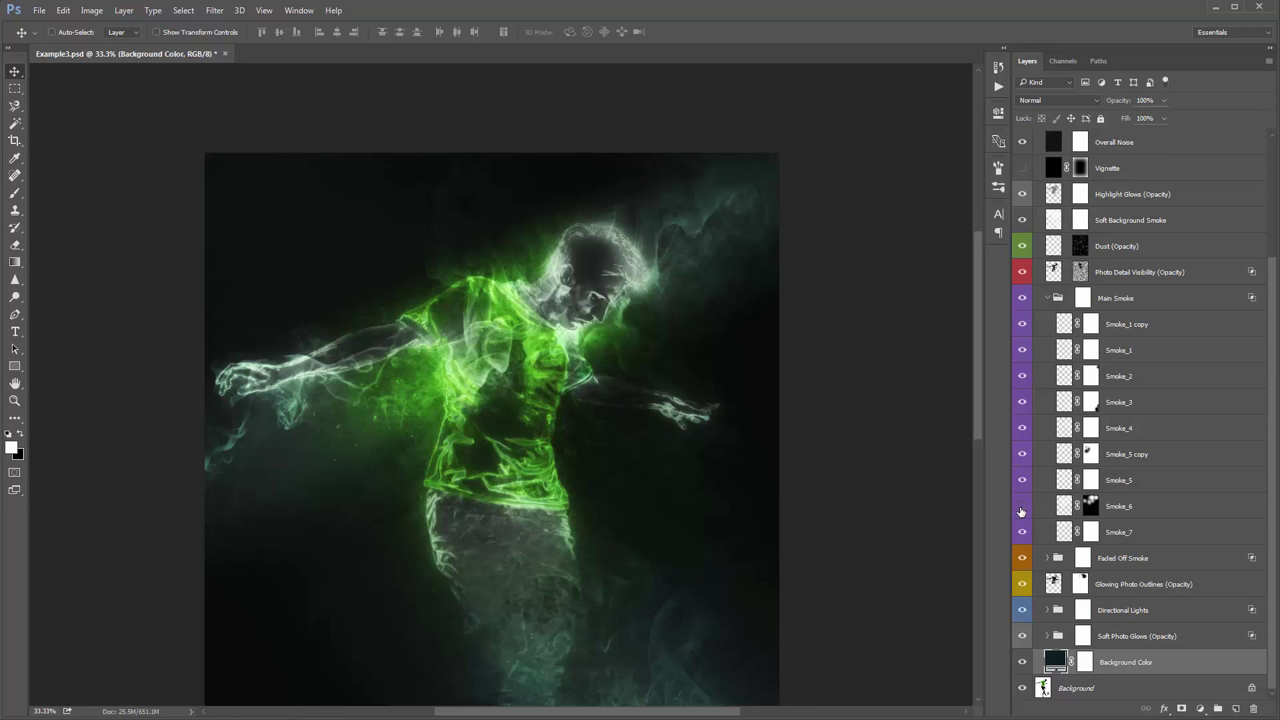
pyautogui.click(1021, 511)
pyautogui.click(1021, 511)
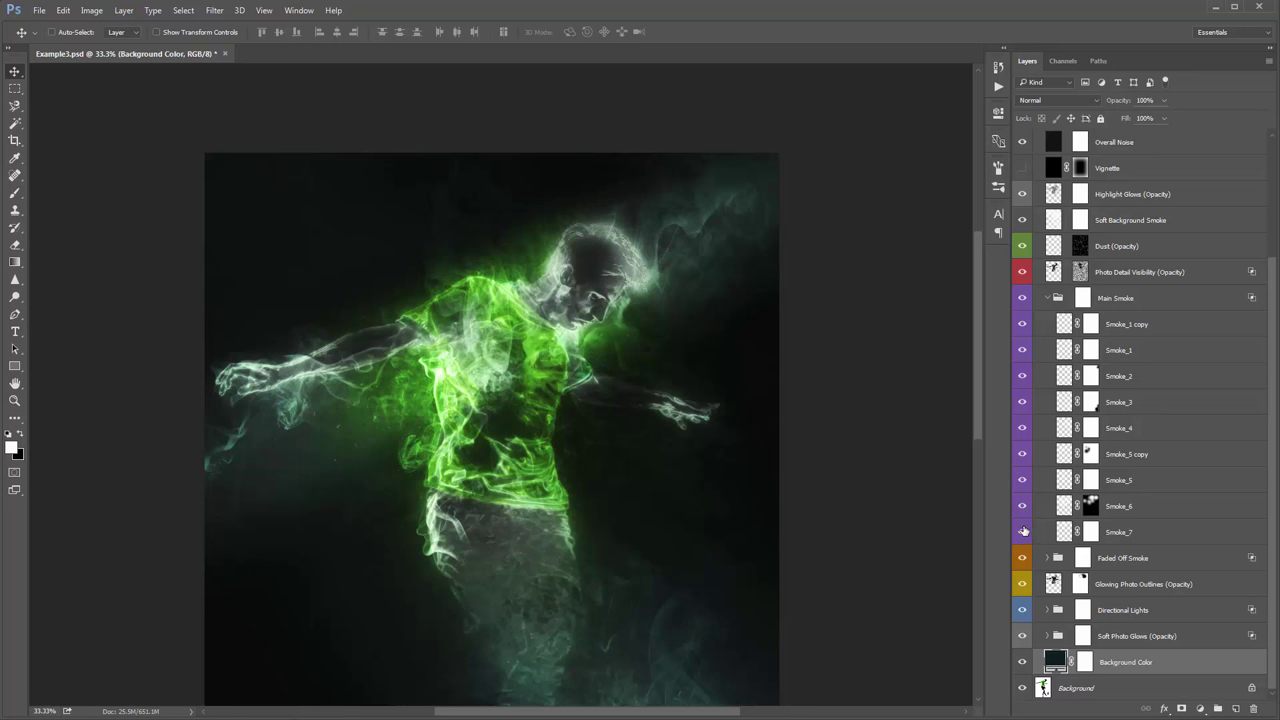
pyautogui.click(1022, 532)
pyautogui.click(1130, 540)
pyautogui.hotkey('ctrl', 'j')
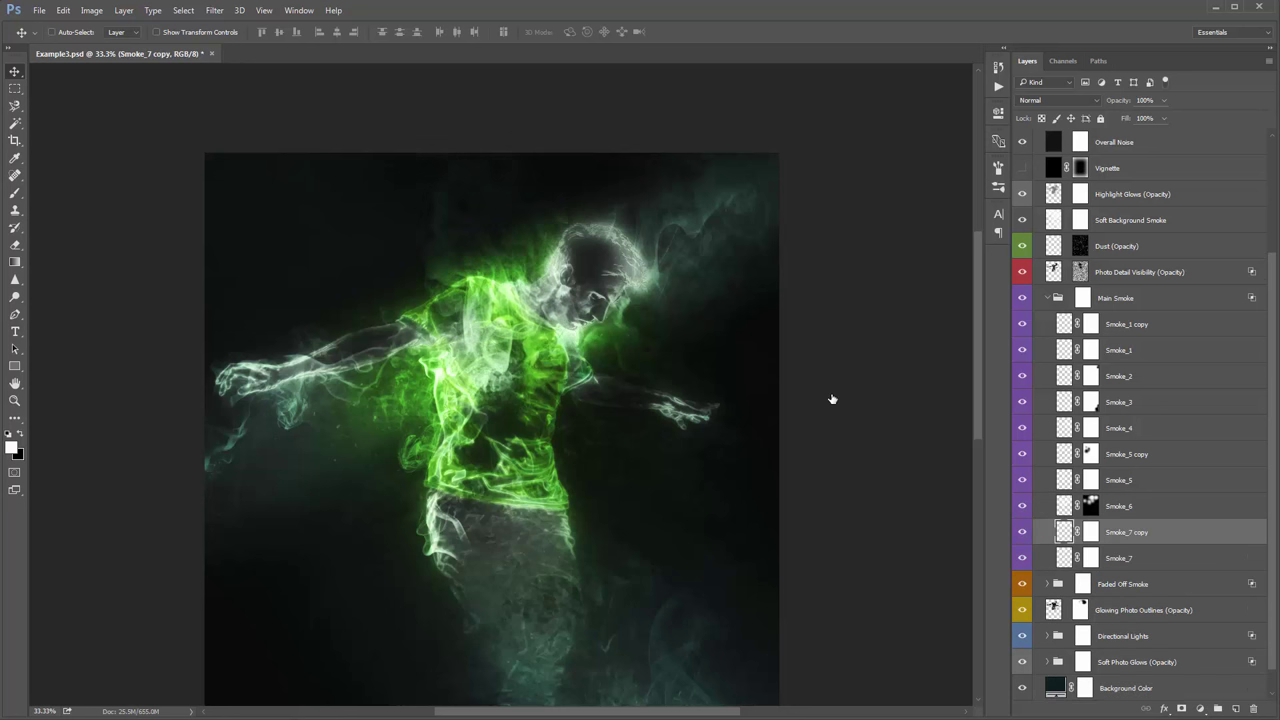
# Step: Move Smoke_7 and its copy about 207 px right, 102 px down, and mask the copy near the chest
pyautogui.keyDown('shift'); pyautogui.click(1062, 559); pyautogui.keyUp('shift')
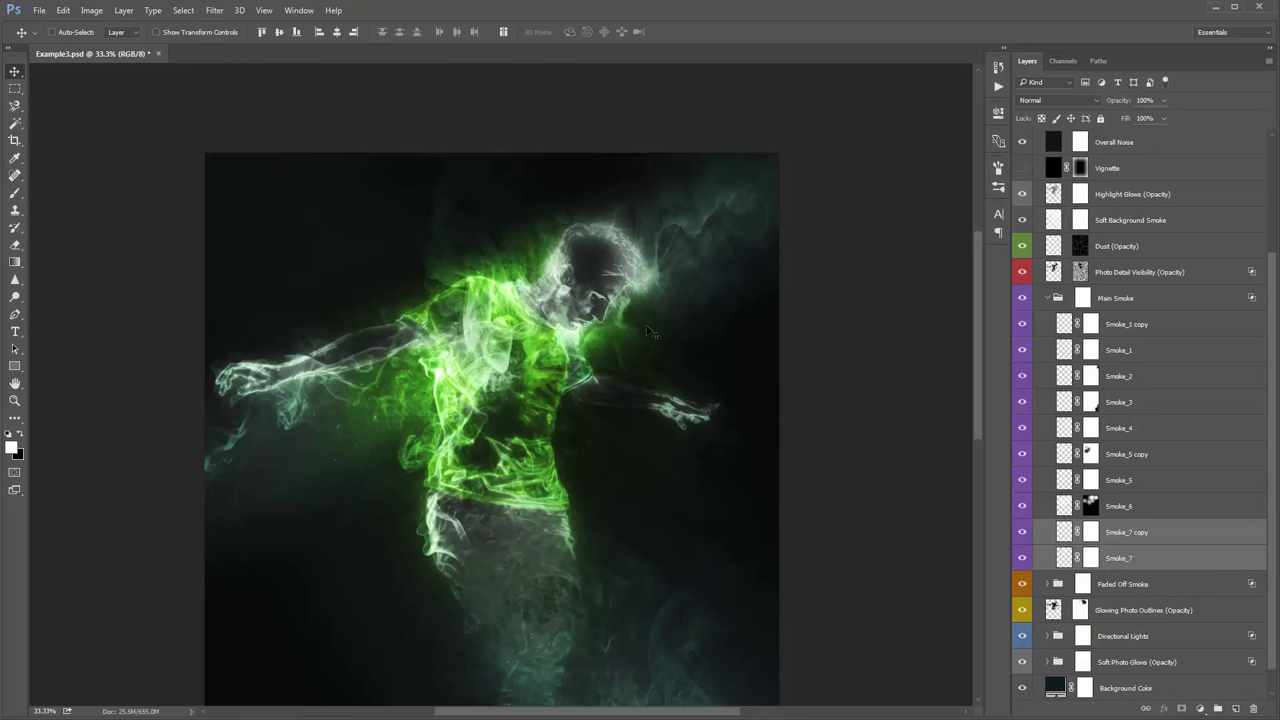
pyautogui.moveTo(655, 335)
pyautogui.mouseDown()
pyautogui.moveTo(670, 321)
pyautogui.moveTo(656, 297)
pyautogui.moveTo(650, 317)
pyautogui.mouseUp()
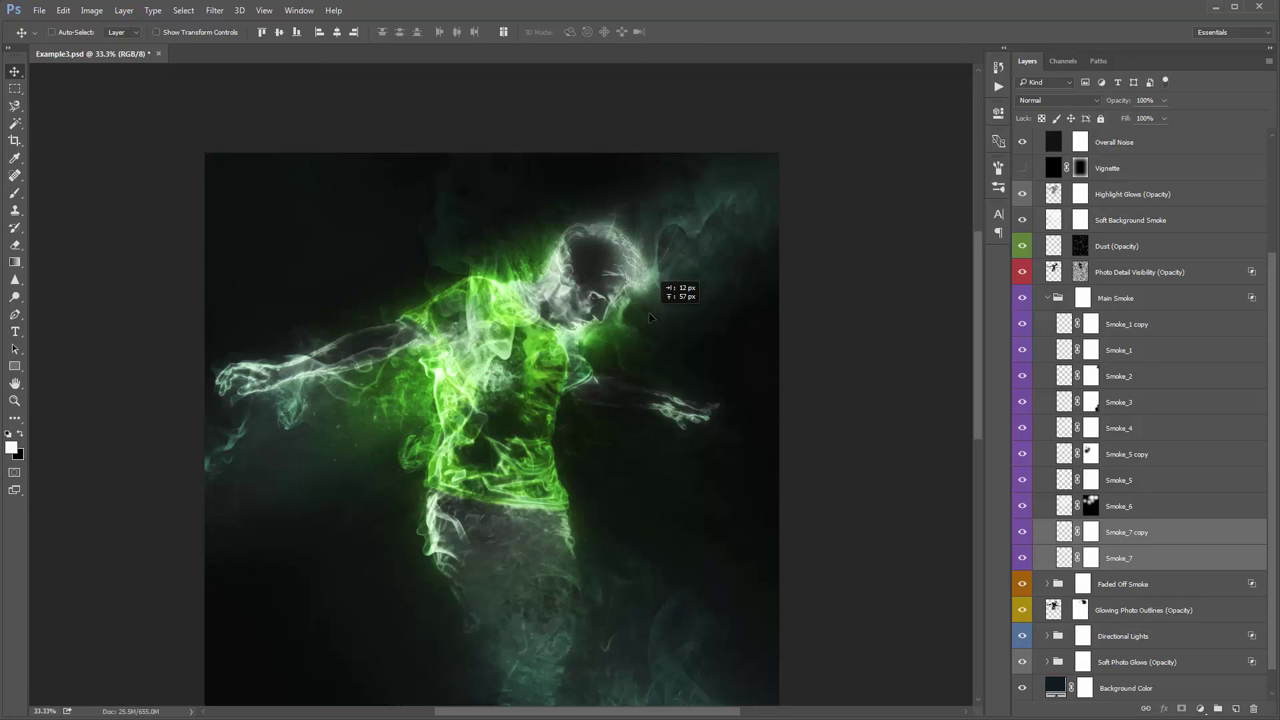
pyautogui.moveTo(572, 312); pyautogui.dragTo(623, 307)
pyautogui.click(1090, 532)
pyautogui.press('b')
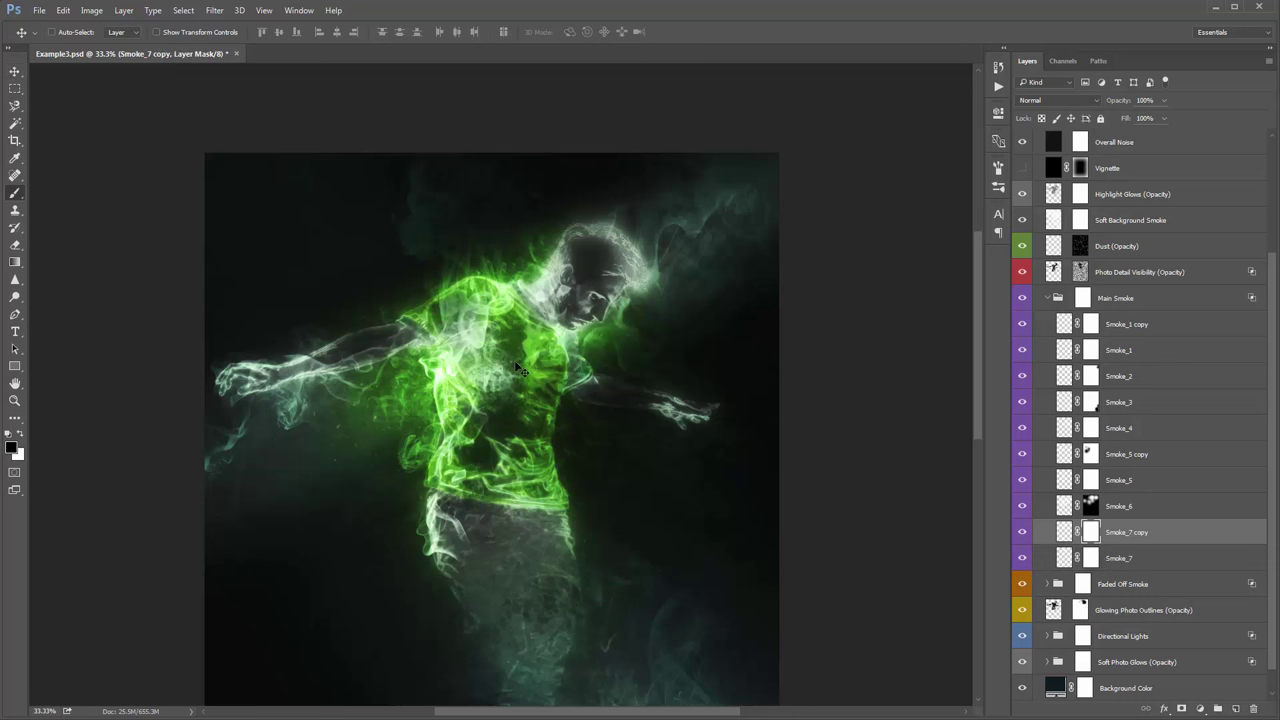
pyautogui.moveTo(488, 325)
pyautogui.mouseDown()
pyautogui.moveTo(460, 335)
pyautogui.moveTo(471, 347)
pyautogui.mouseUp()
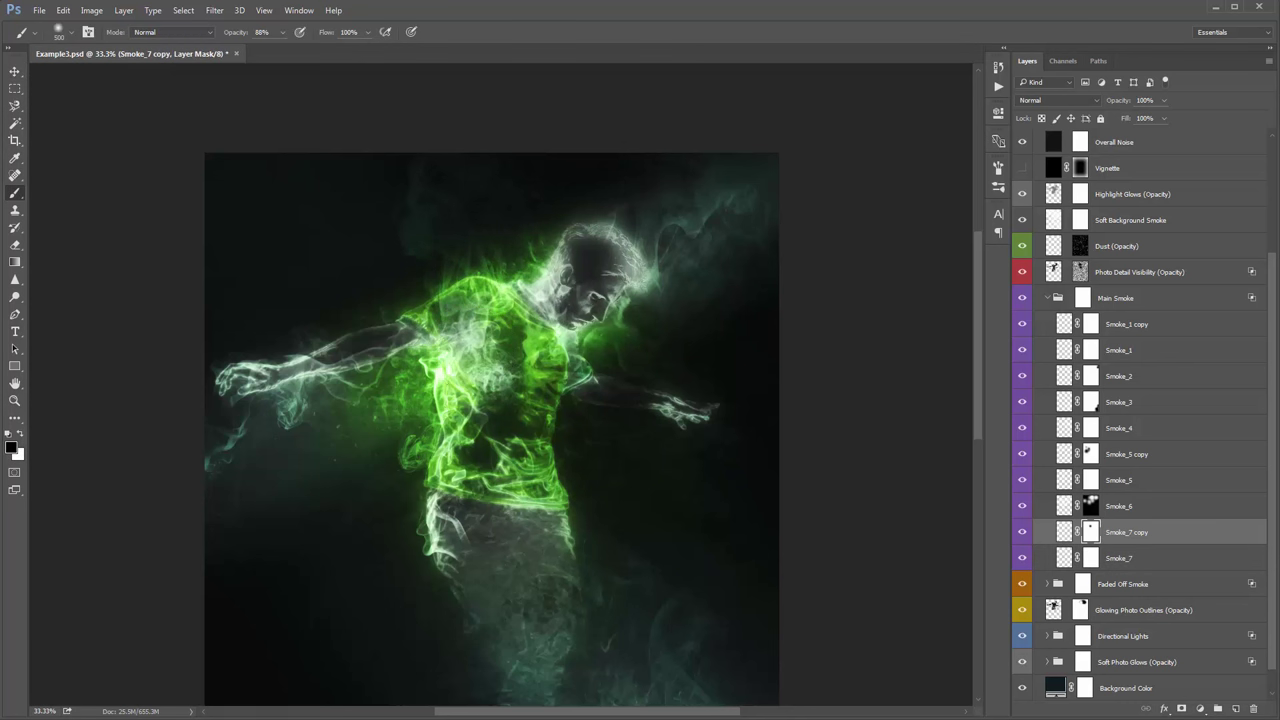
# Step: Make Smoke_7 copy 2 and Smoke_7 copy 3 from the masked copy to thicken the torso smoke
pyautogui.hotkey('ctrl', 'j')
pyautogui.press('x')
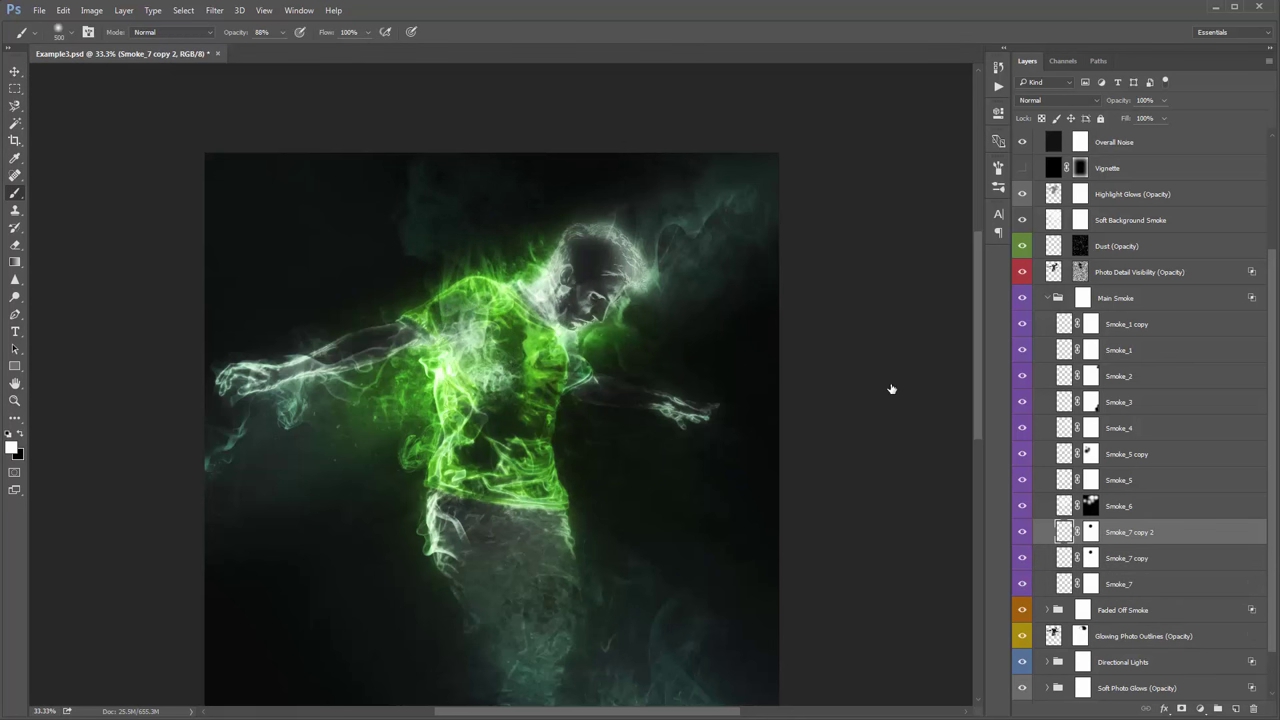
pyautogui.press('v')
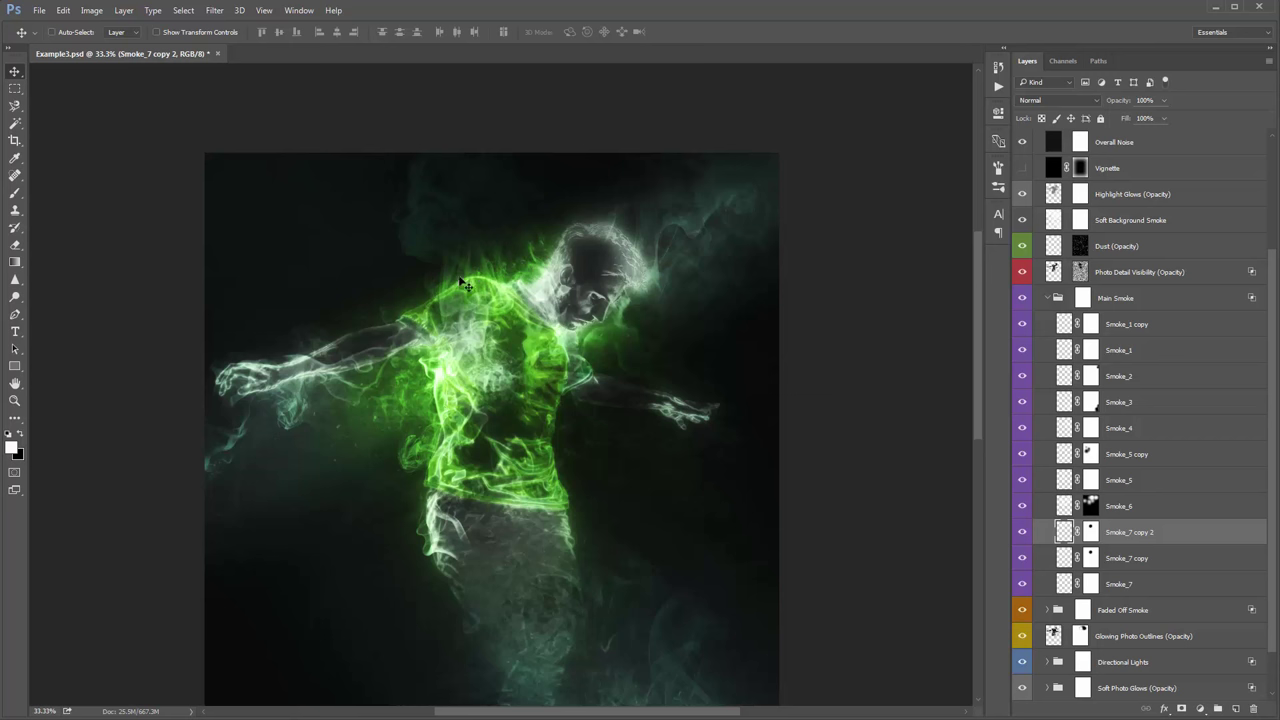
pyautogui.scroll(-1, 482, 288)
pyautogui.click(1091, 531)
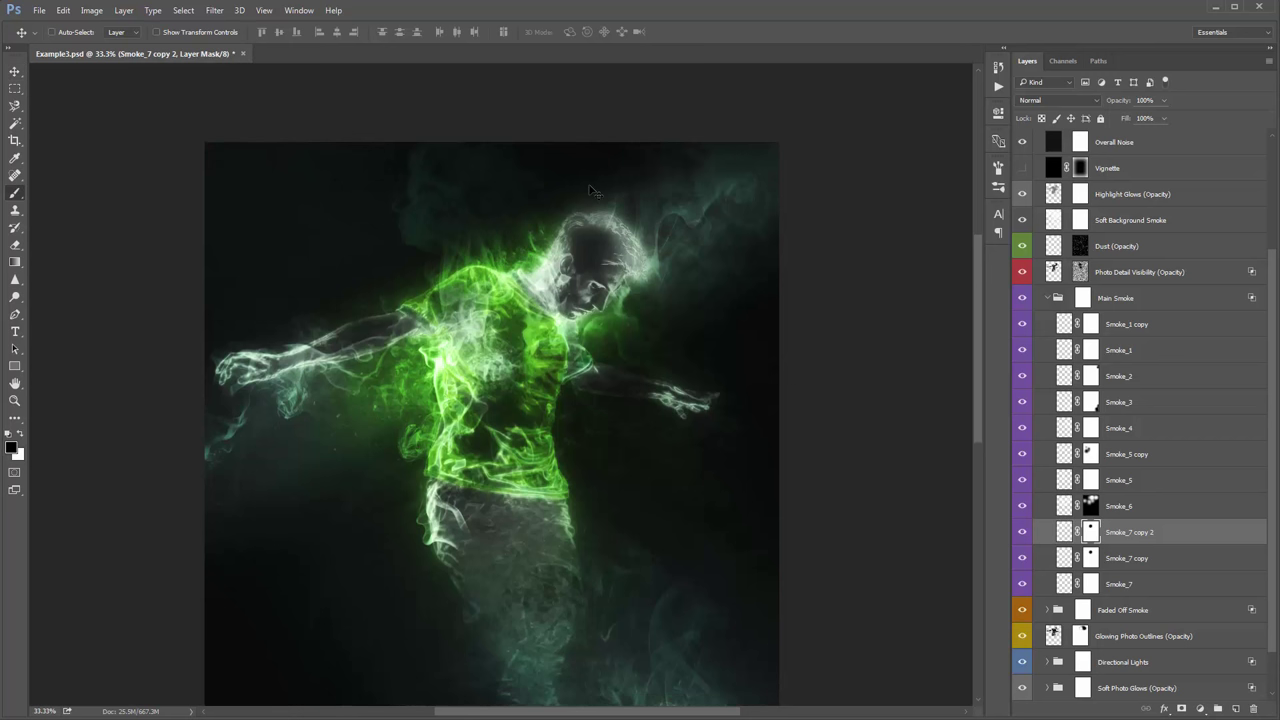
pyautogui.press('b')
pyautogui.press('x')
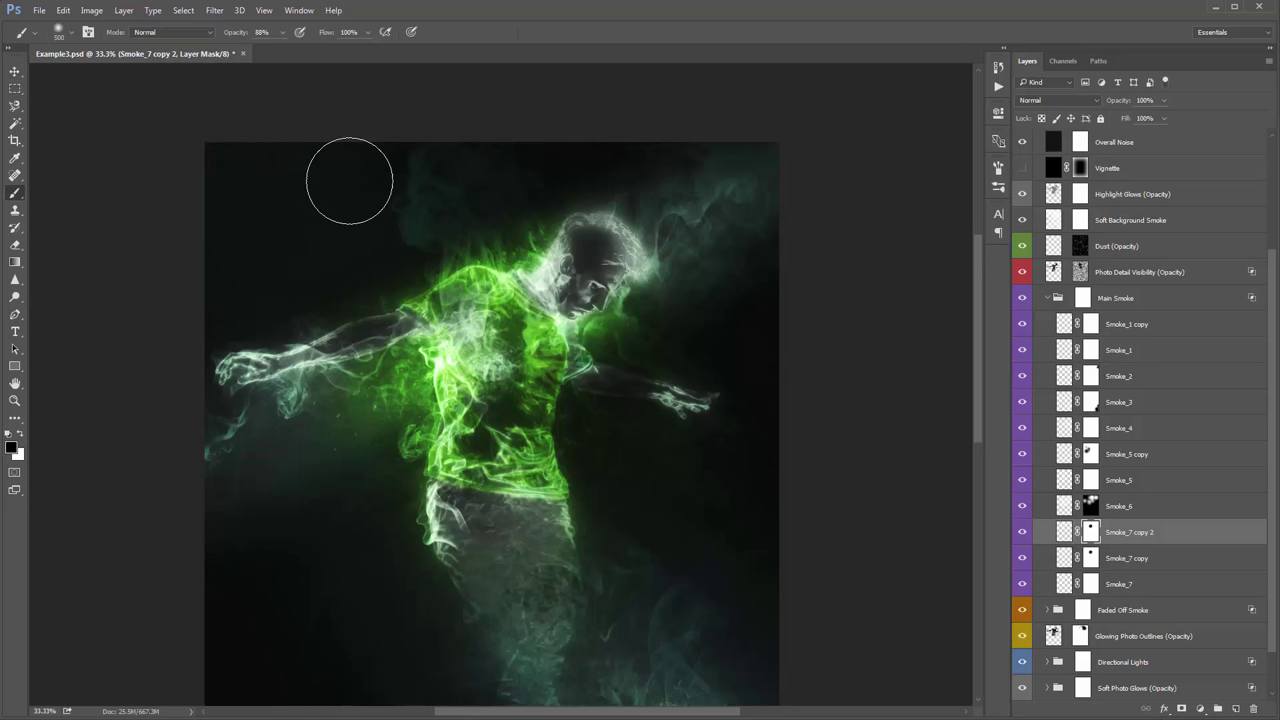
pyautogui.click(1085, 557)
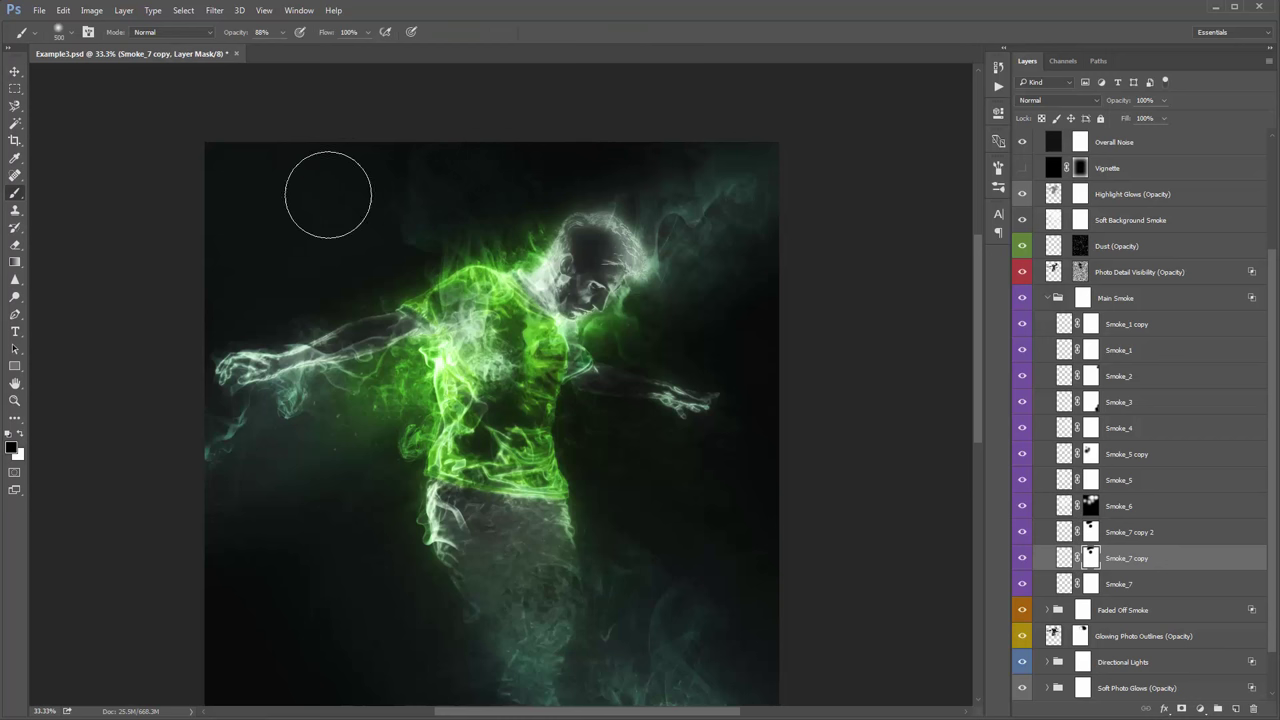
pyautogui.press('v')
pyautogui.moveTo(1125, 540); pyautogui.dragTo(1120, 517)
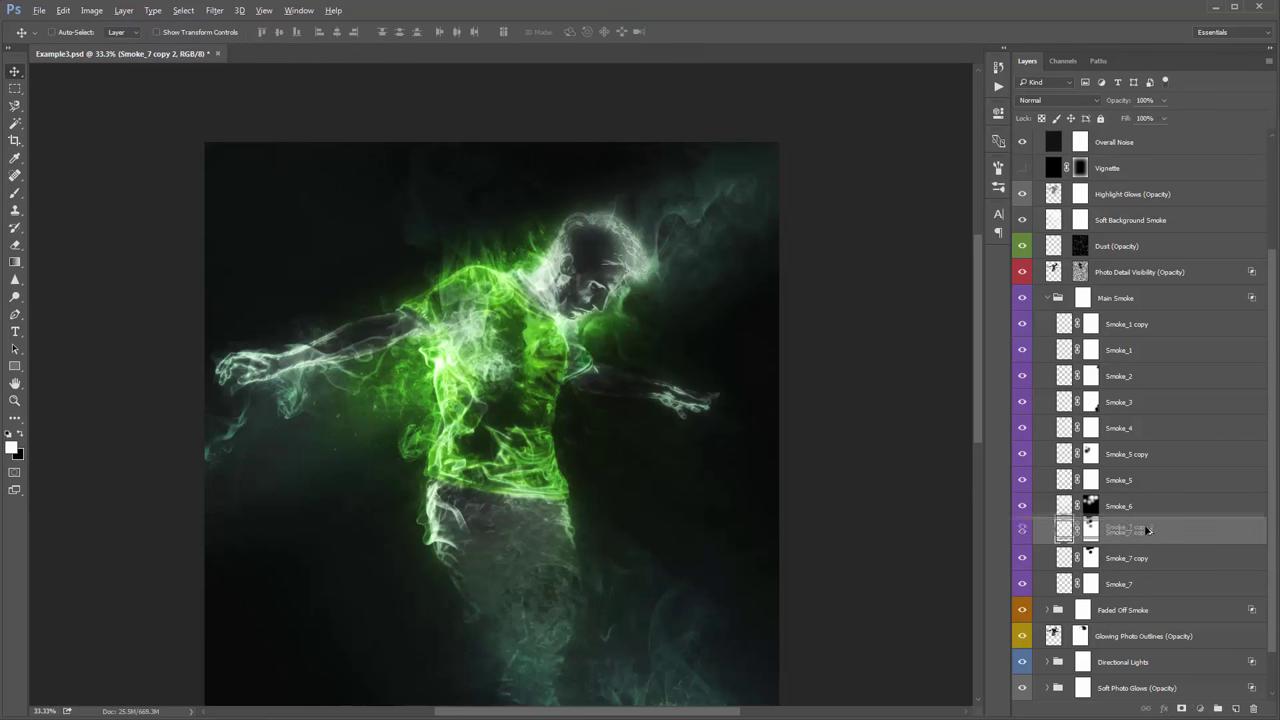
pyautogui.scroll(-3, 750, 270)
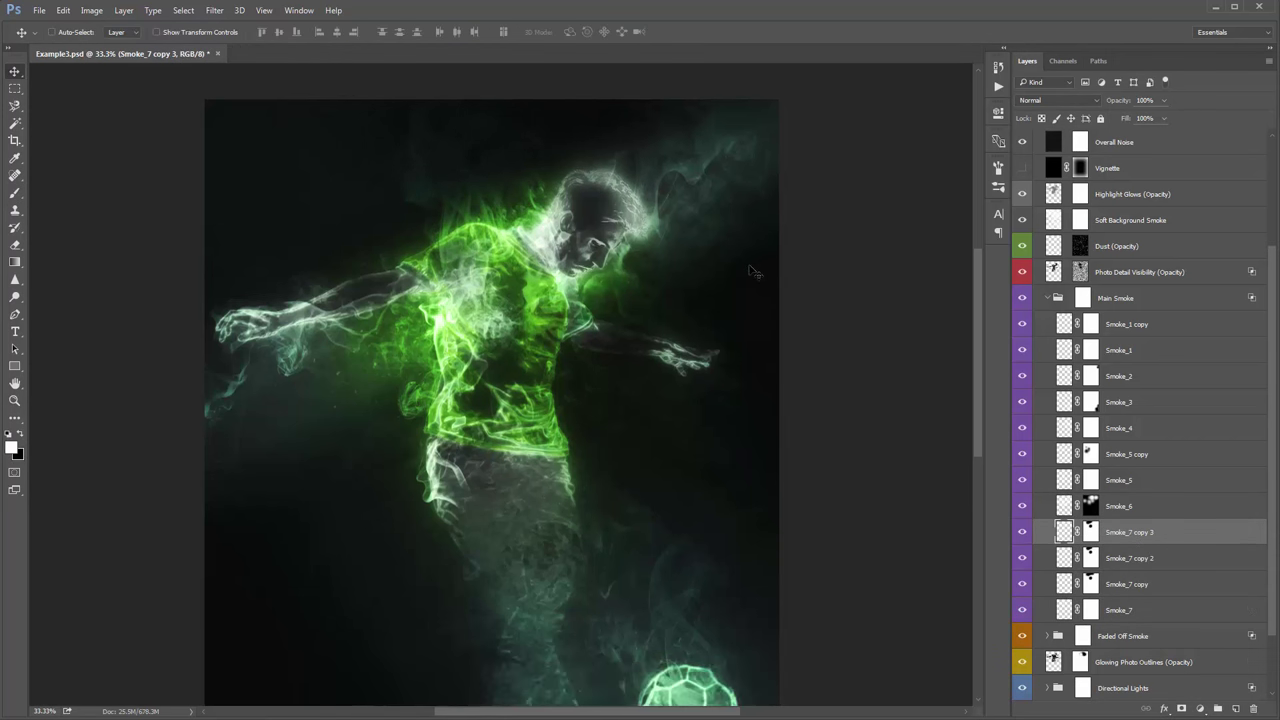
pyautogui.scroll(-1, 755, 272)
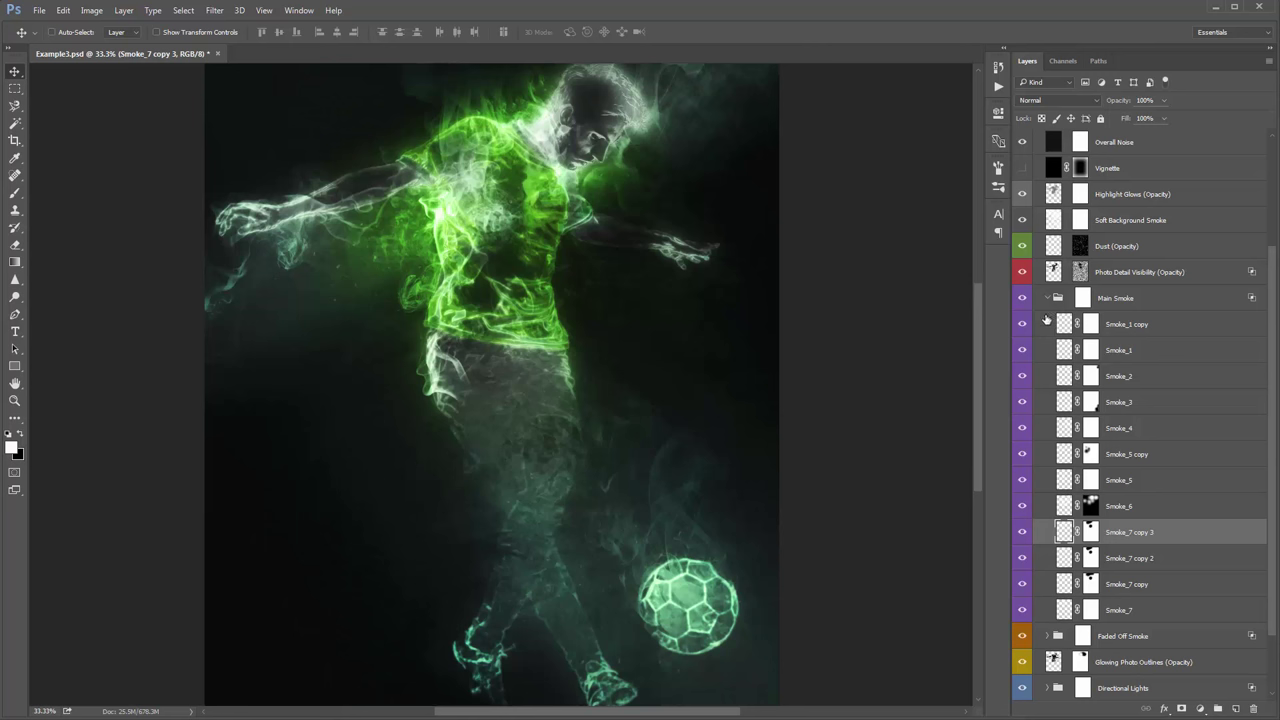
# Step: In the Directional Lights group, change Light 1 Color from red to a mid blue
pyautogui.click(1048, 300)
pyautogui.click(1047, 559)
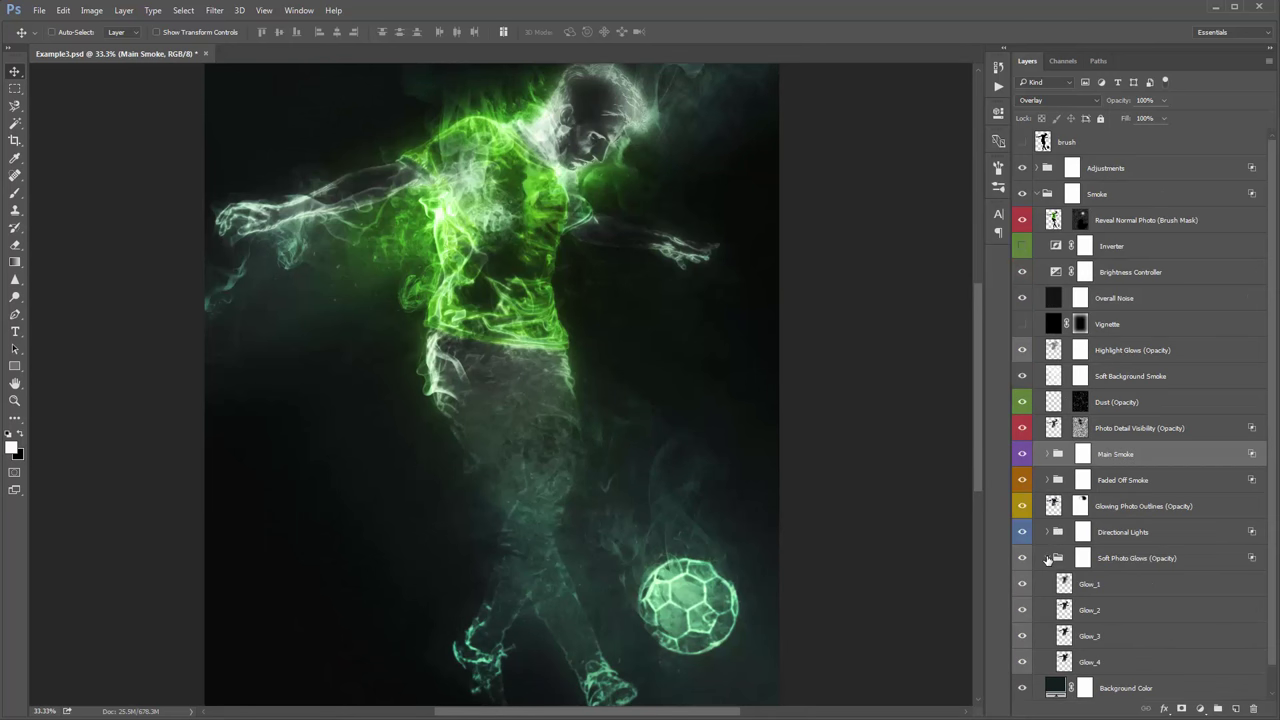
pyautogui.click(1048, 533)
pyautogui.click(1048, 533)
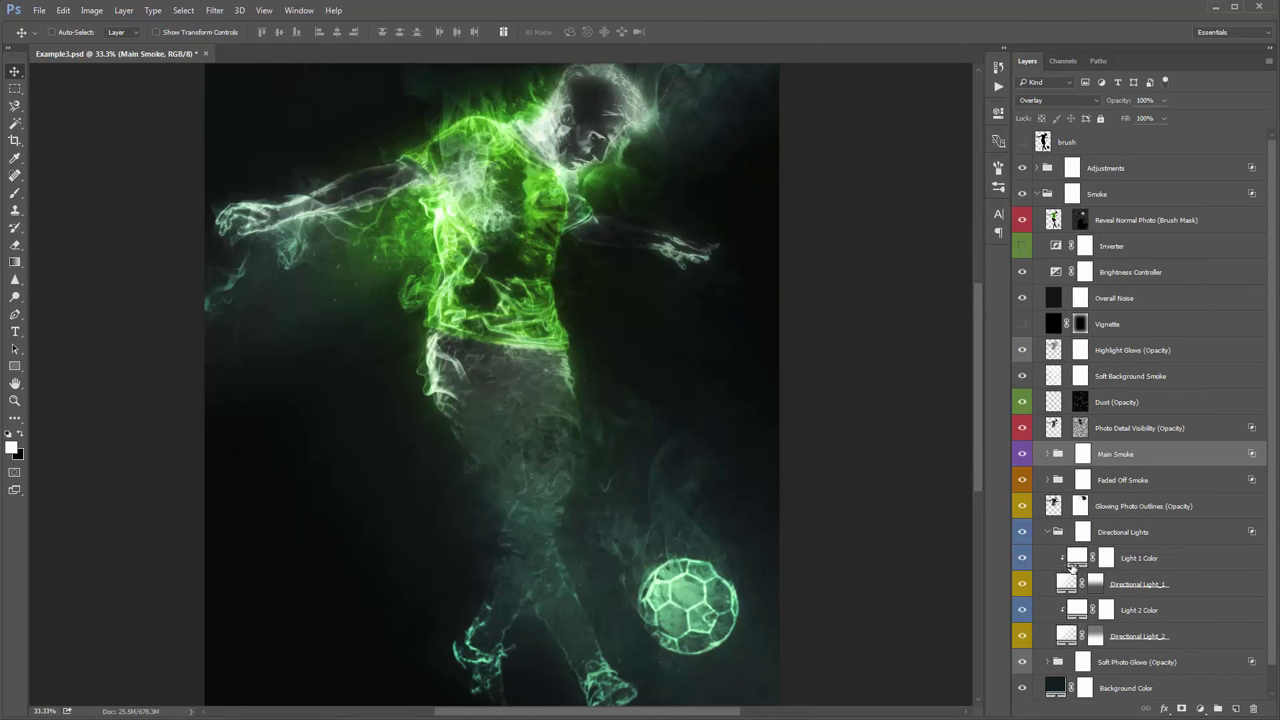
pyautogui.doubleClick(1072, 562)
pyautogui.click(1134, 127)
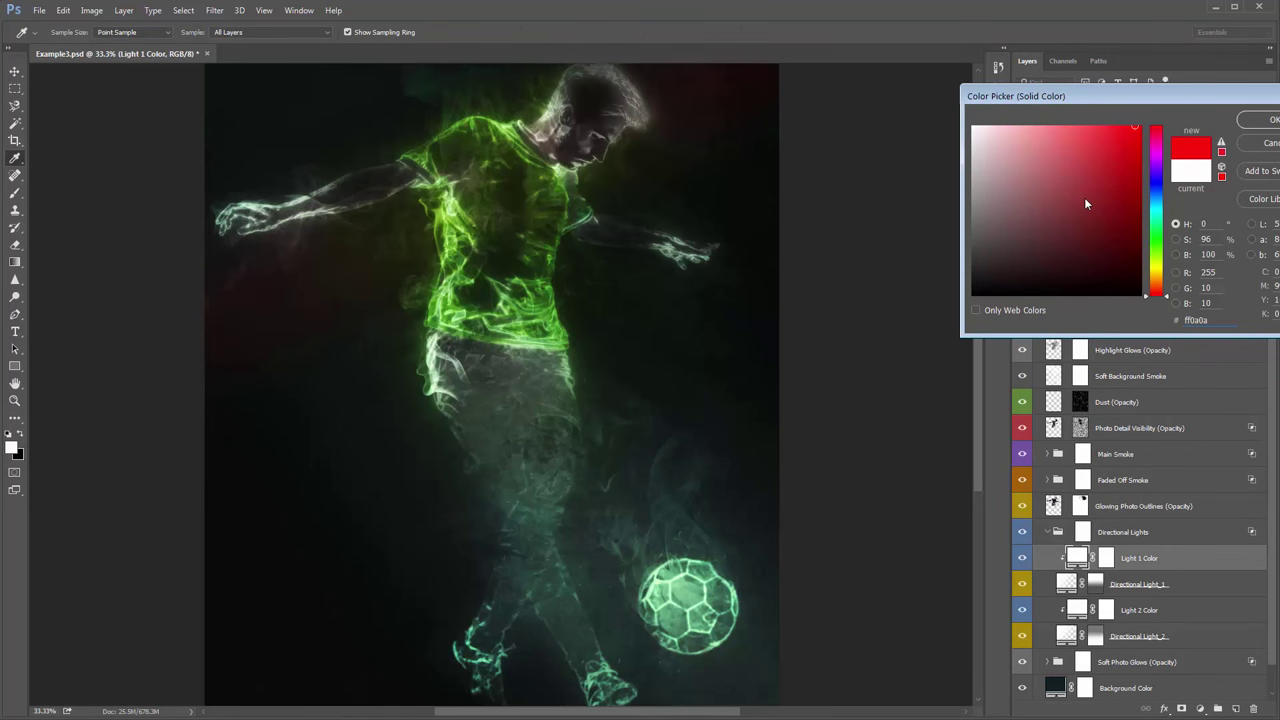
pyautogui.click(1156, 197)
pyautogui.click(1077, 187)
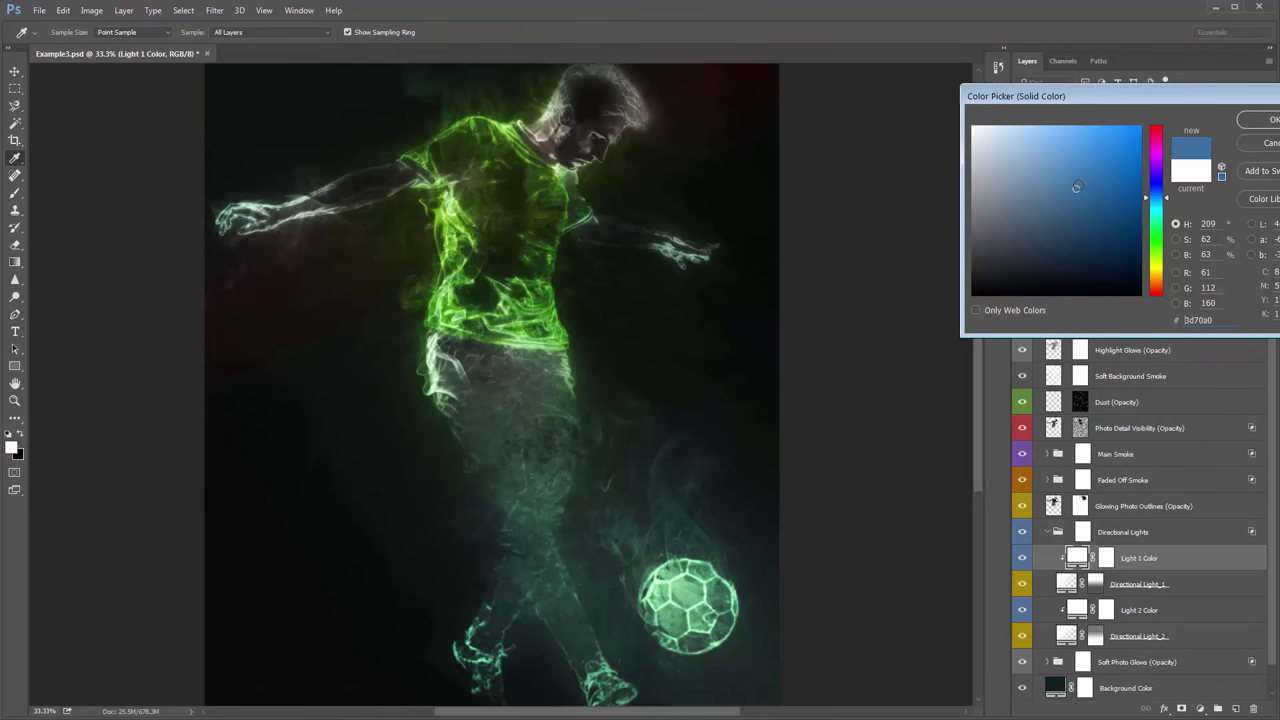
pyautogui.click(1053, 155)
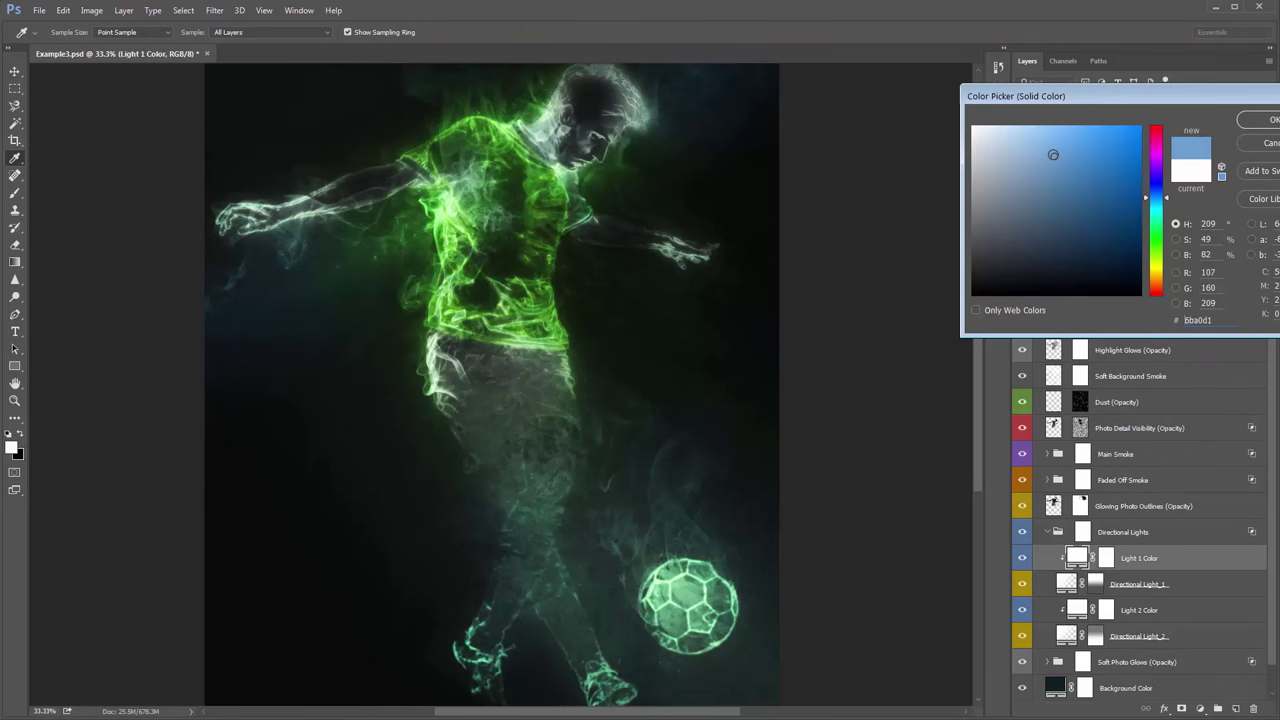
pyautogui.click(1061, 166)
pyautogui.click(1266, 119)
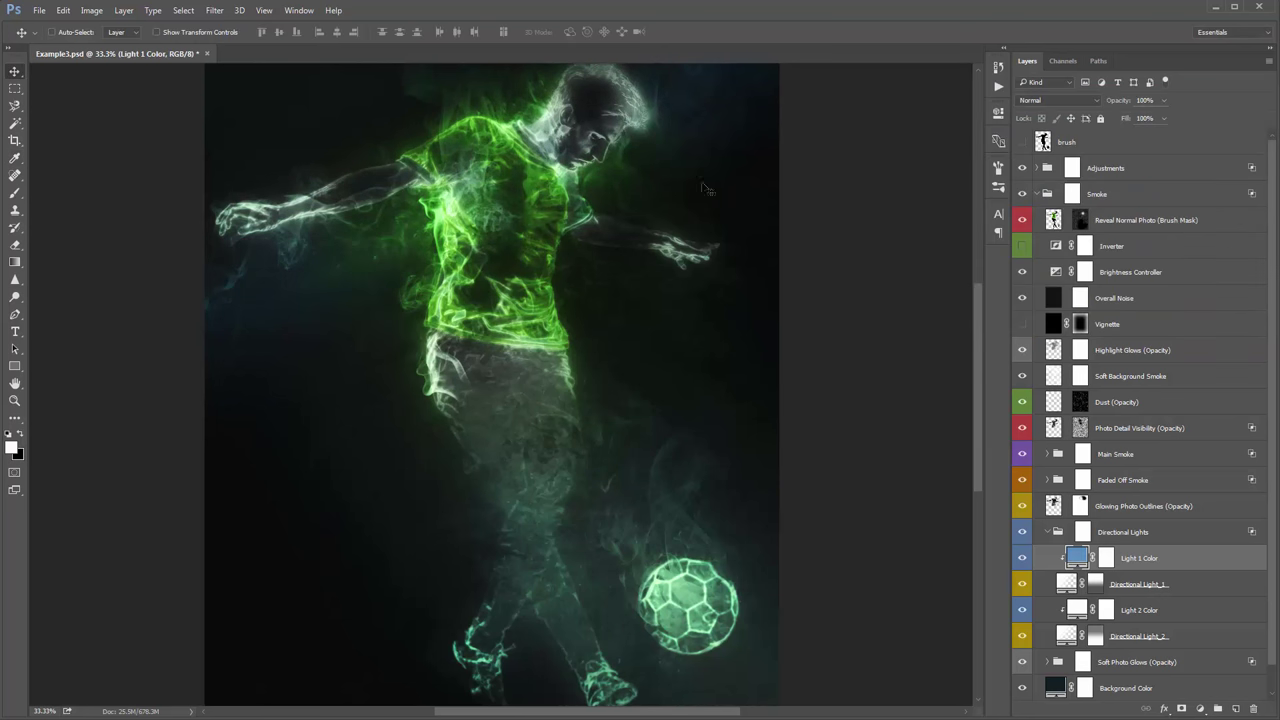
# Step: Switch Light 1 Color to a brighter blue
pyautogui.press('v')
pyautogui.scroll(3, 729, 229)
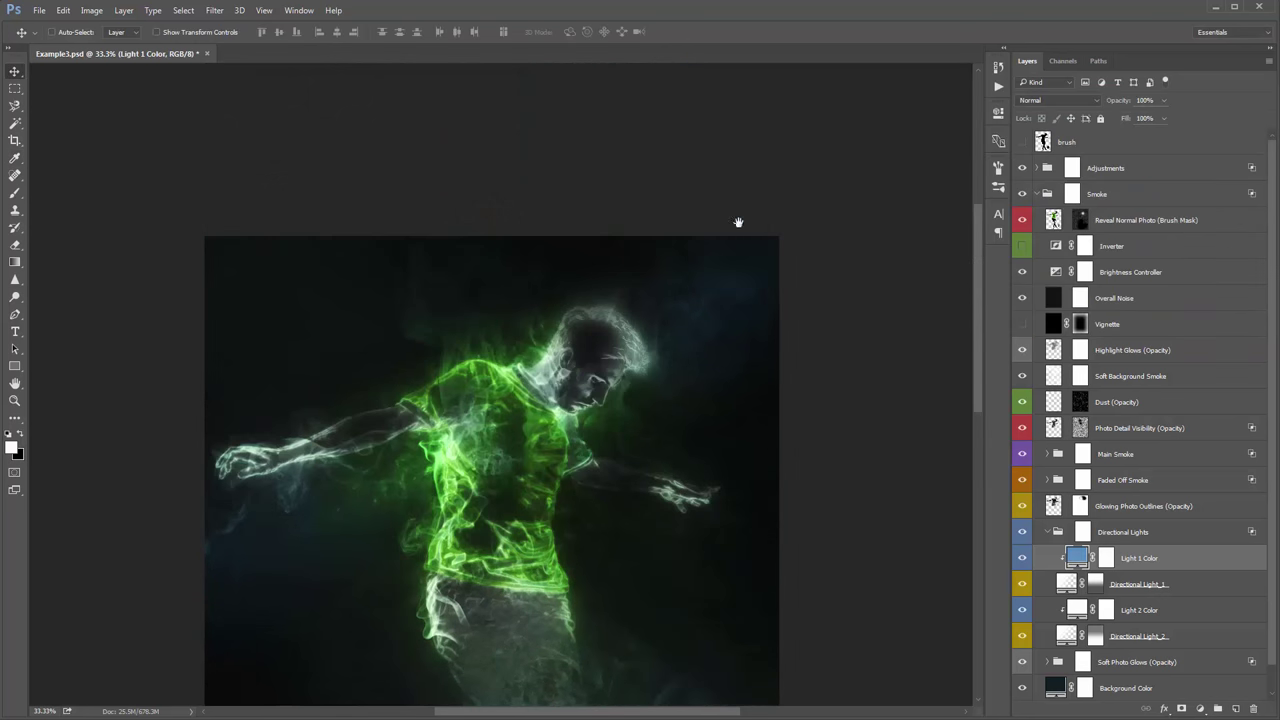
pyautogui.moveTo(737, 221); pyautogui.dragTo(760, 157)
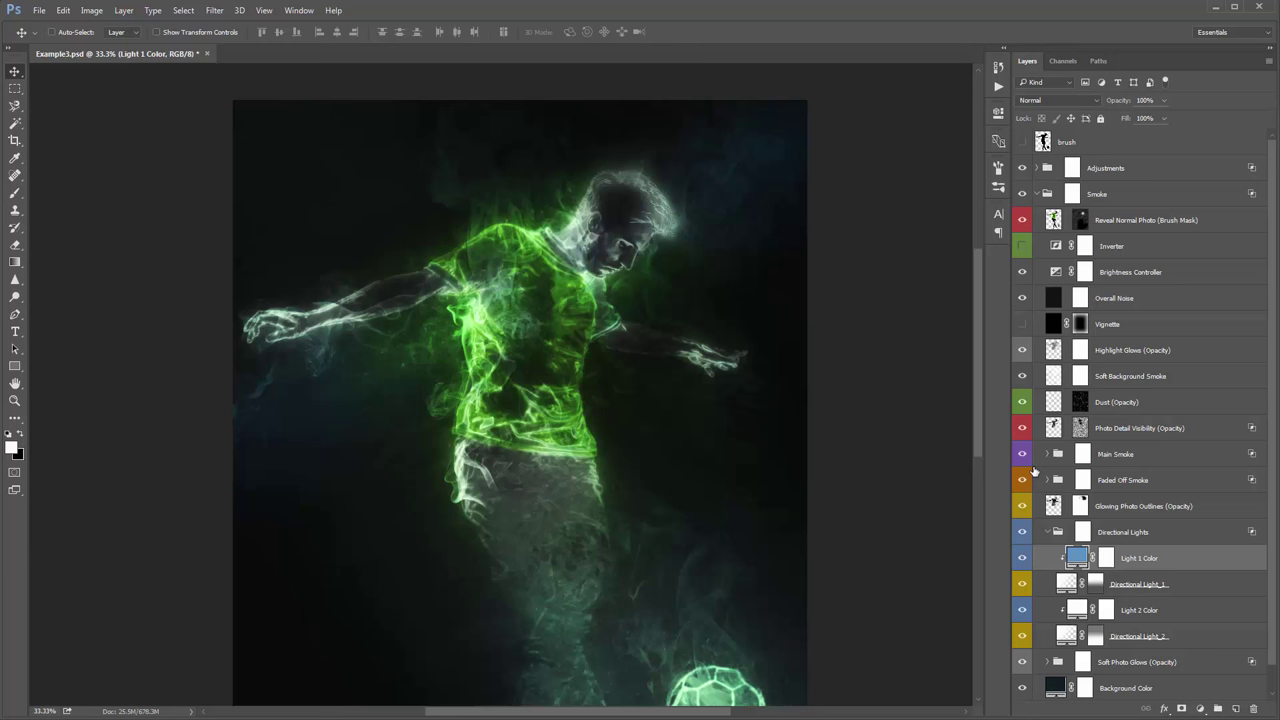
pyautogui.doubleClick(1076, 557)
pyautogui.click(1068, 146)
pyautogui.press('Return')
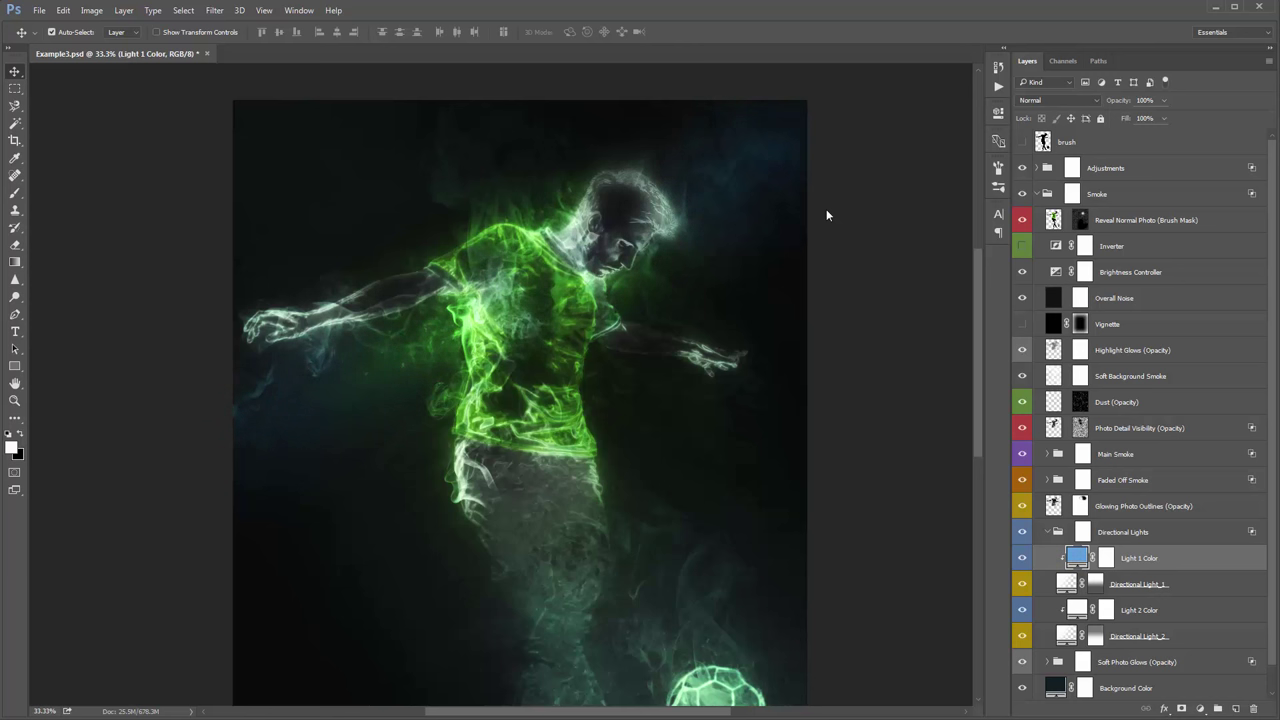
pyautogui.scroll(-2, 795, 362)
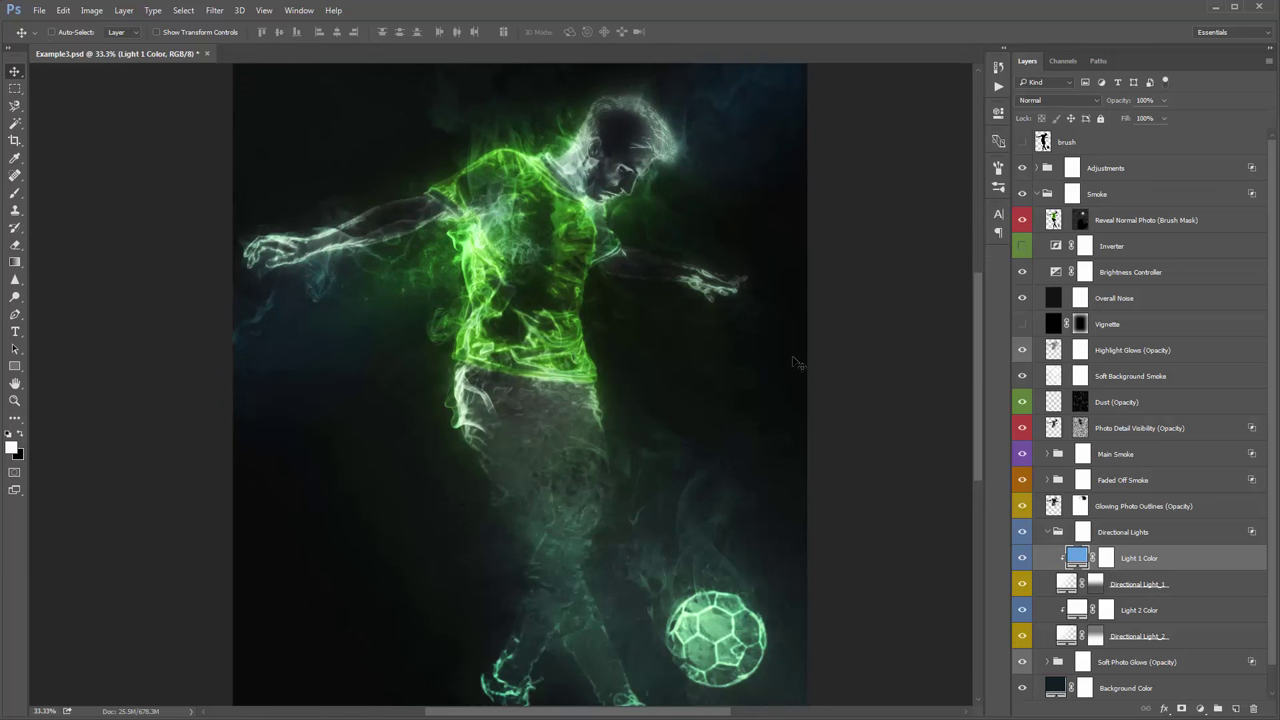
pyautogui.doubleClick(1079, 612)
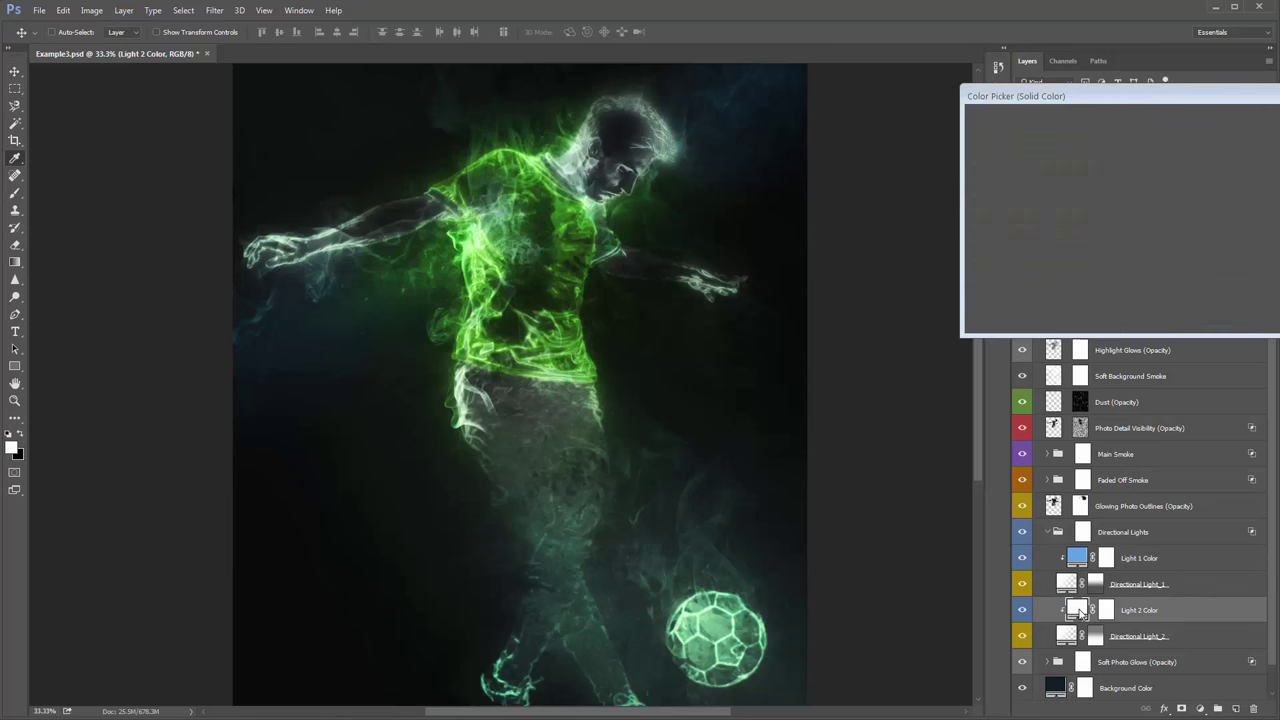
# Step: Set Light 2 Color's hue to blue and lighten it to pale blue #a2c7e8
pyautogui.click(1157, 197)
pyautogui.click(1061, 159)
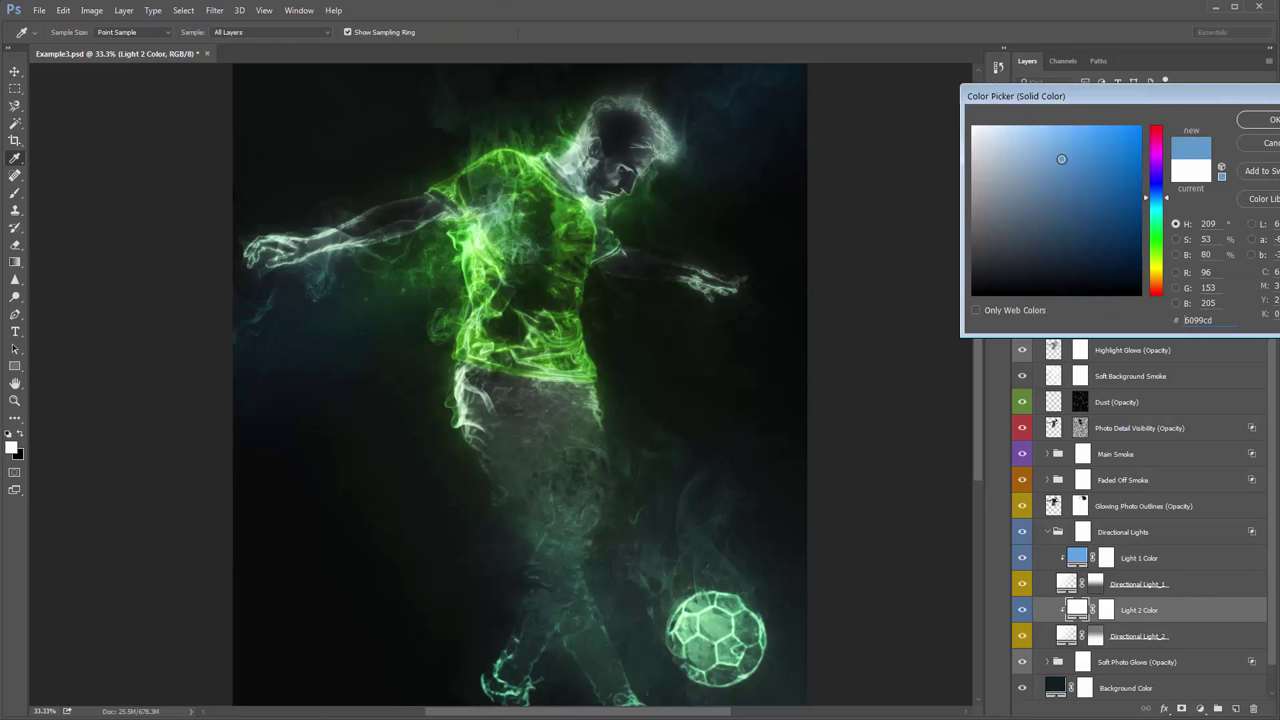
pyautogui.moveTo(1057, 160); pyautogui.dragTo(1023, 141)
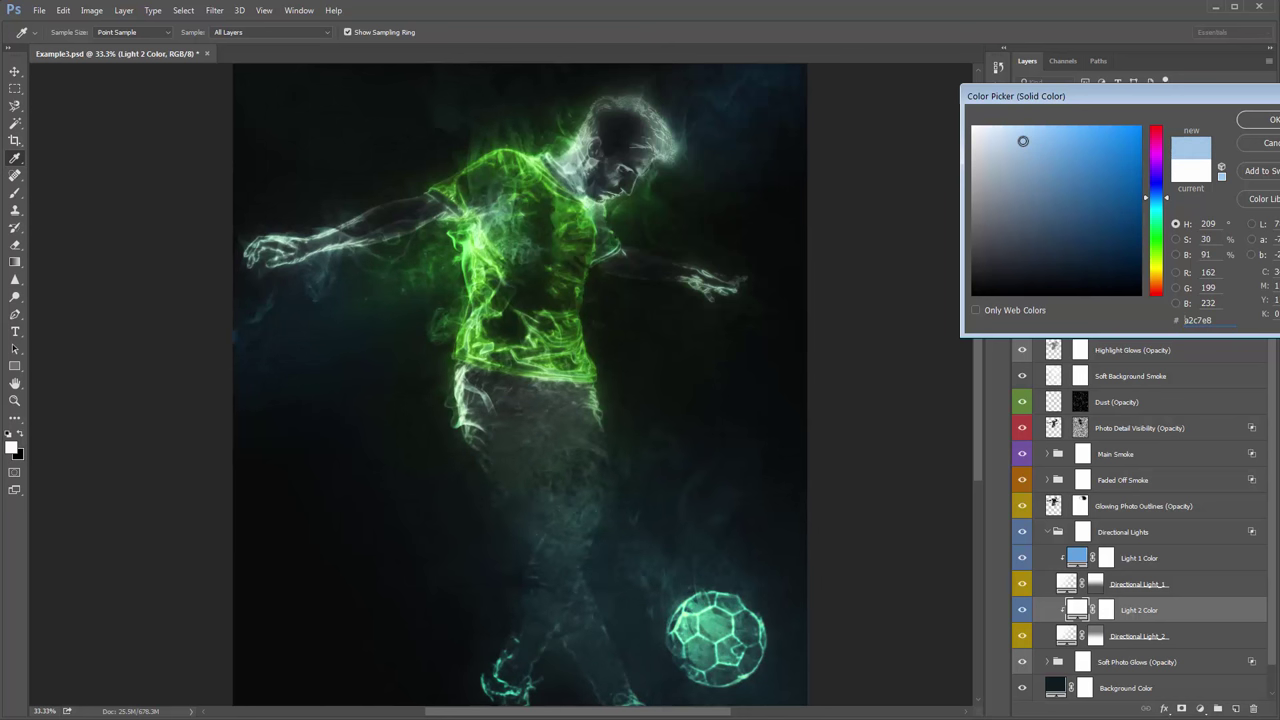
pyautogui.click(1266, 120)
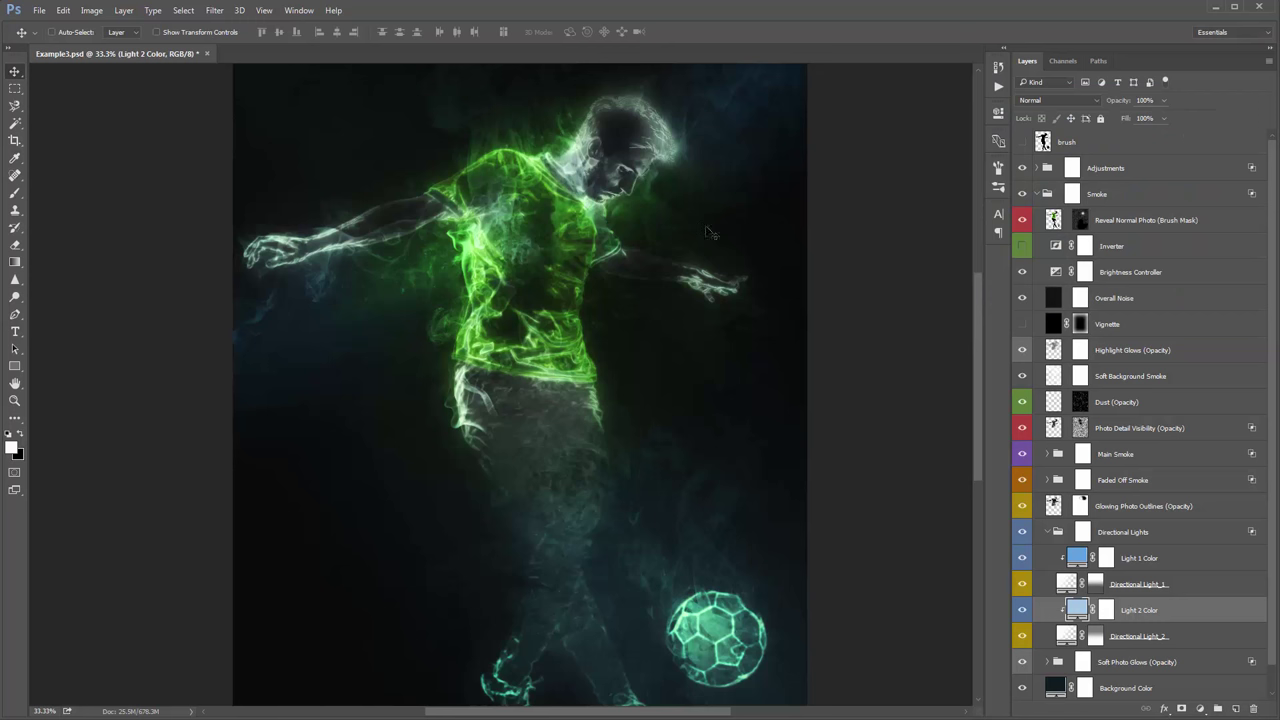
pyautogui.click(1036, 194)
# Step: Scrub the Overall Contrast (Opacity) layer in Adjustments up to 19% opacity
pyautogui.click(1037, 168)
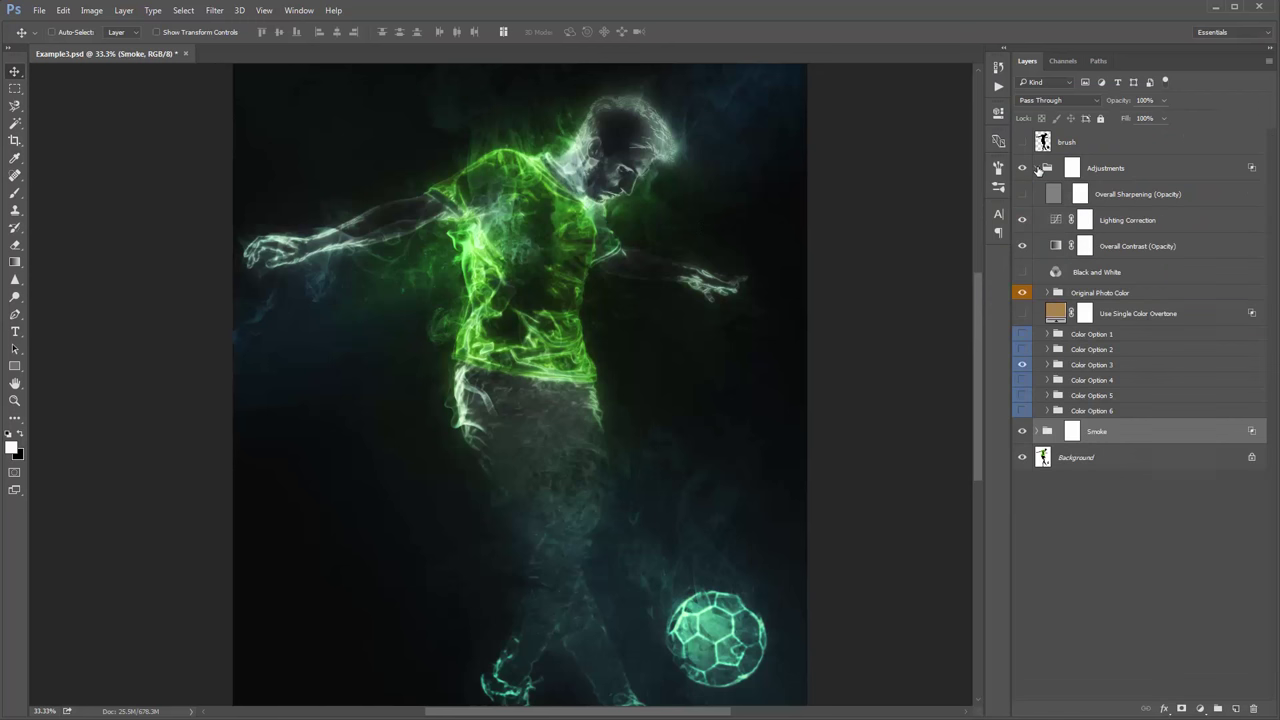
pyautogui.click(1150, 248)
pyautogui.click(1104, 102)
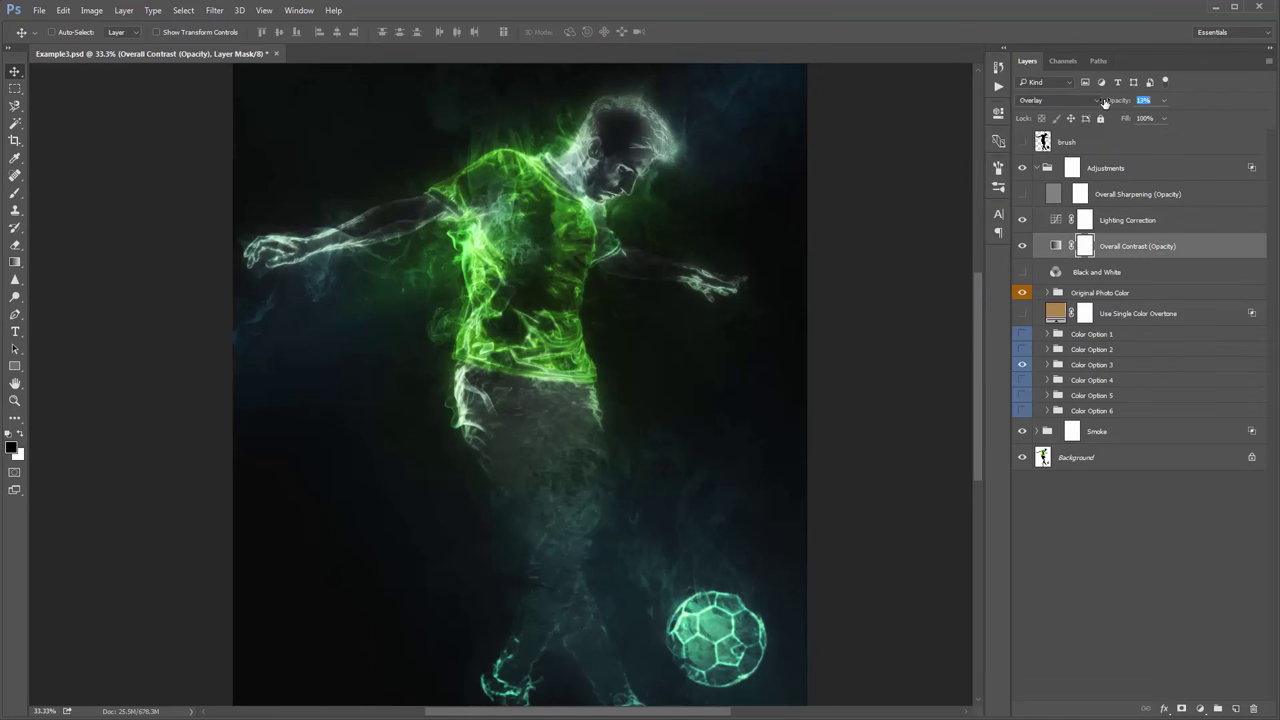
pyautogui.moveTo(1104, 102); pyautogui.dragTo(1108, 102)
pyautogui.moveTo(760, 264); pyautogui.dragTo(791, 246)
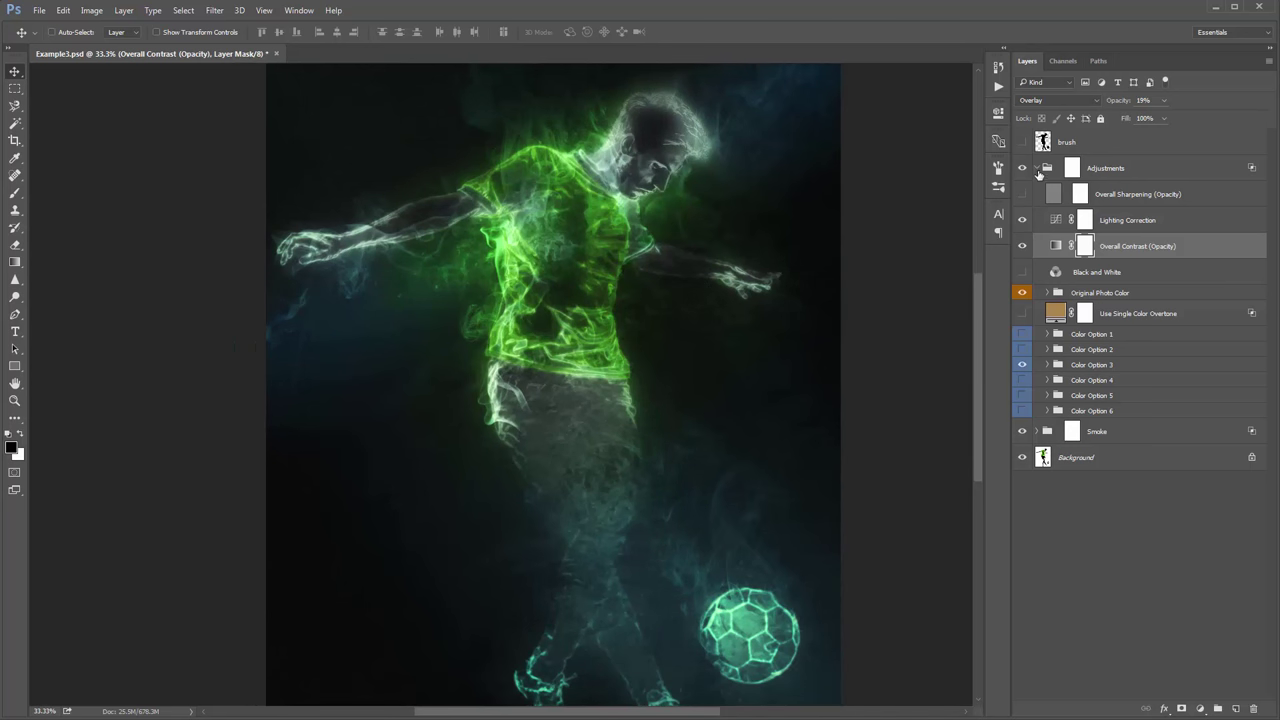
pyautogui.click(1038, 168)
pyautogui.click(1042, 195)
# Step: Turn on the Inverter layer in the Smoke group to flip the image light
pyautogui.click(1038, 194)
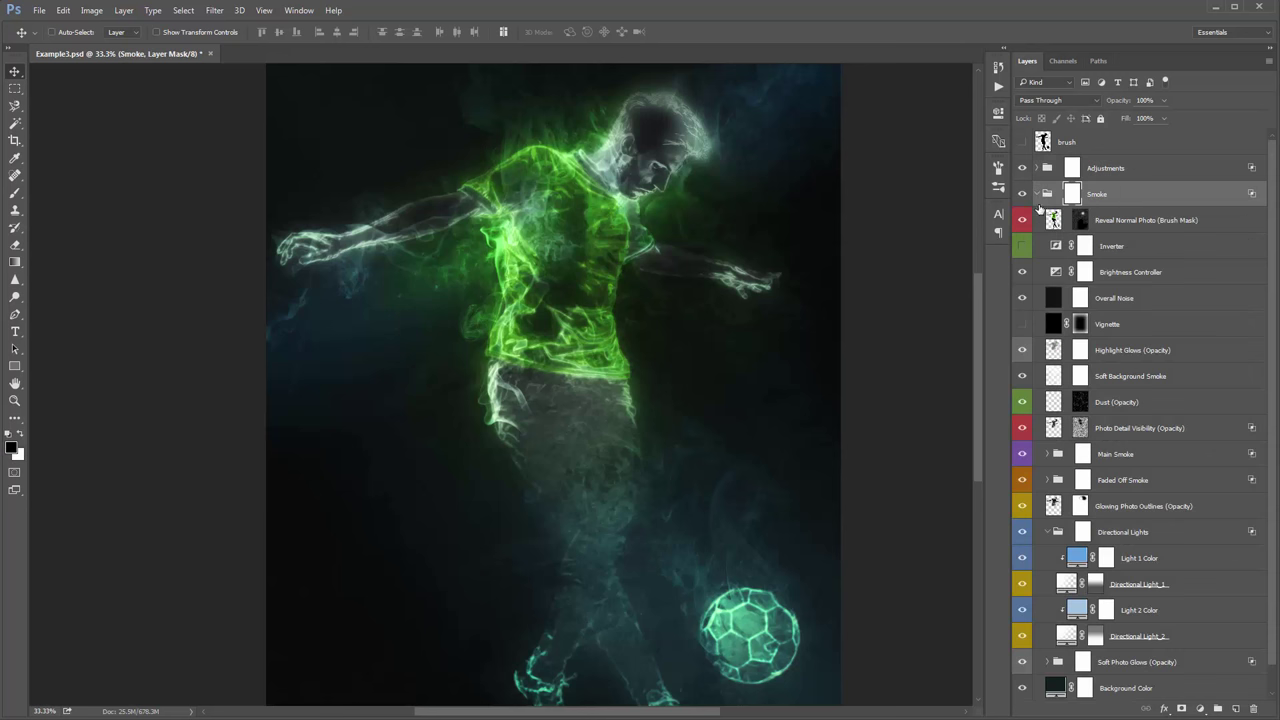
pyautogui.click(1142, 250)
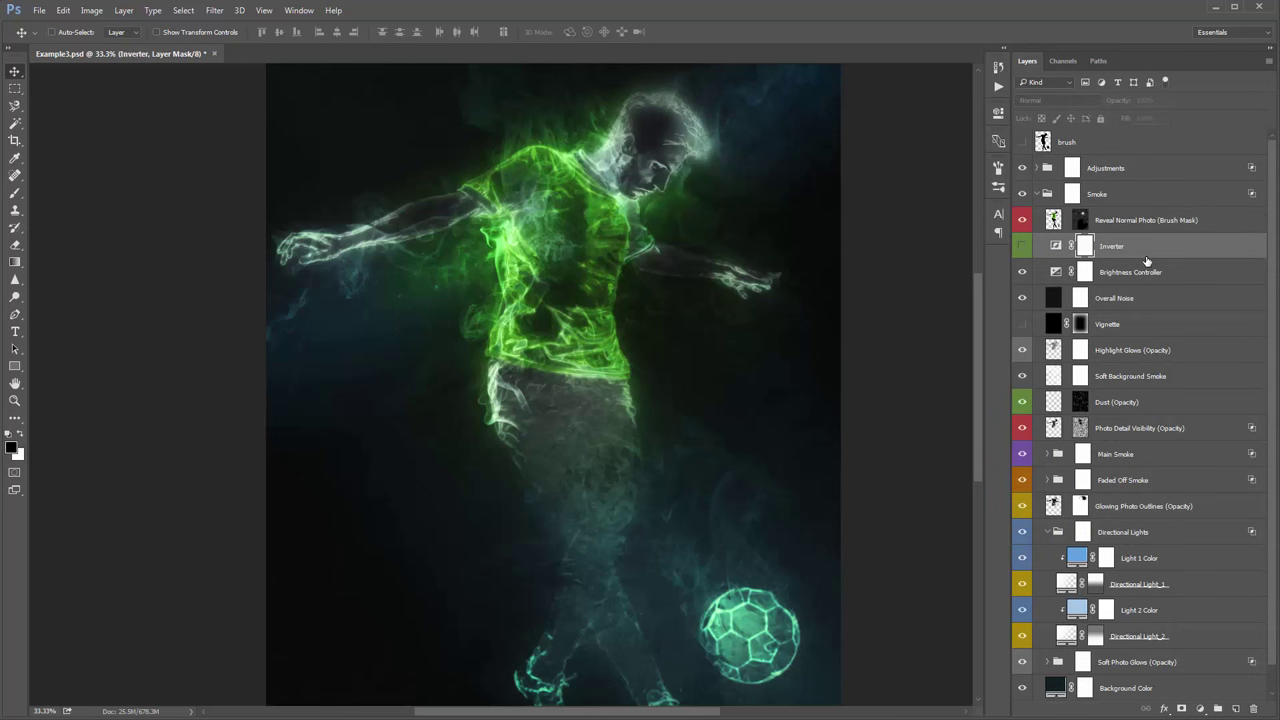
pyautogui.click(1024, 247)
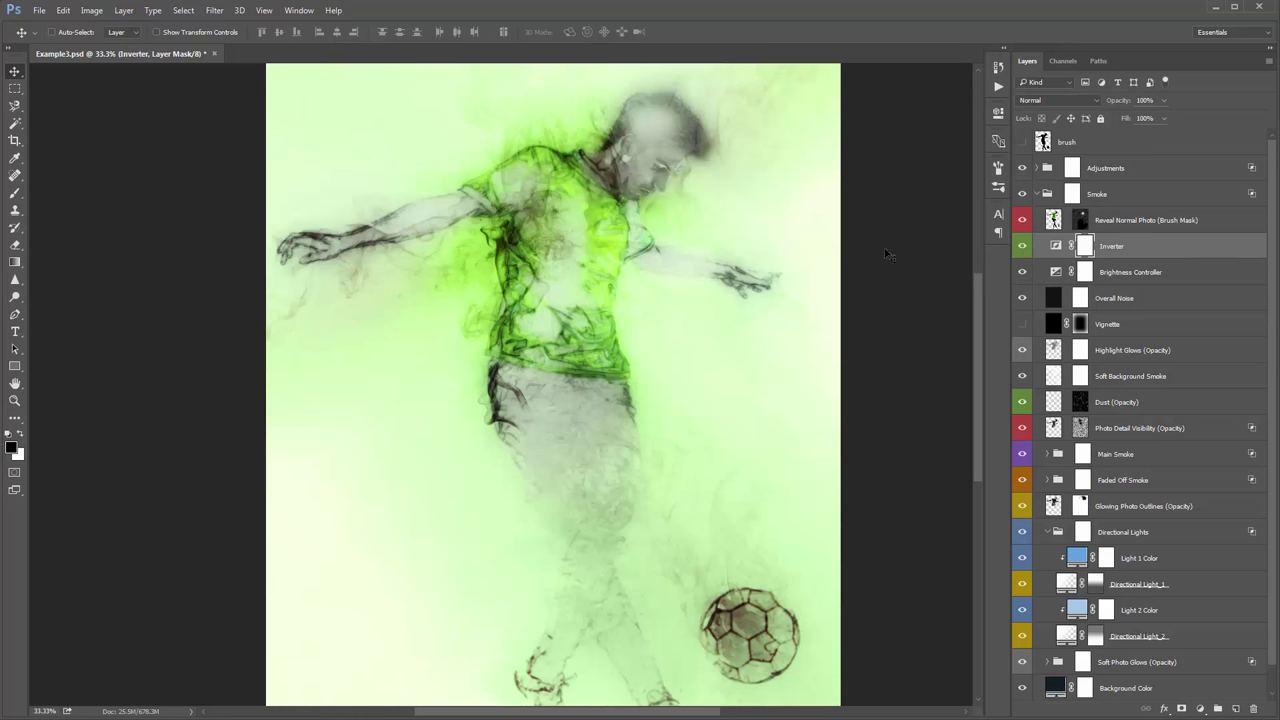
pyautogui.click(1037, 194)
# Step: Enable Original Photo Color and hide Color Option 3 in the Adjustments group
pyautogui.click(1036, 168)
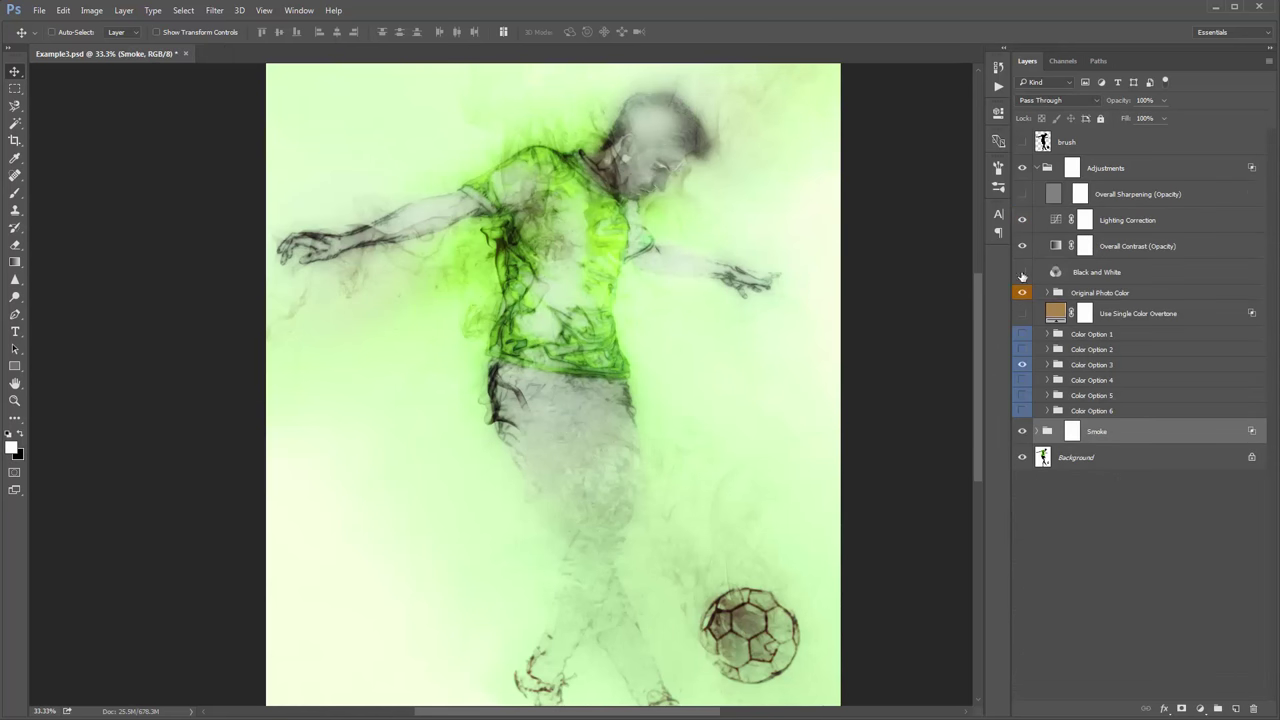
pyautogui.click(1022, 297)
pyautogui.click(1022, 364)
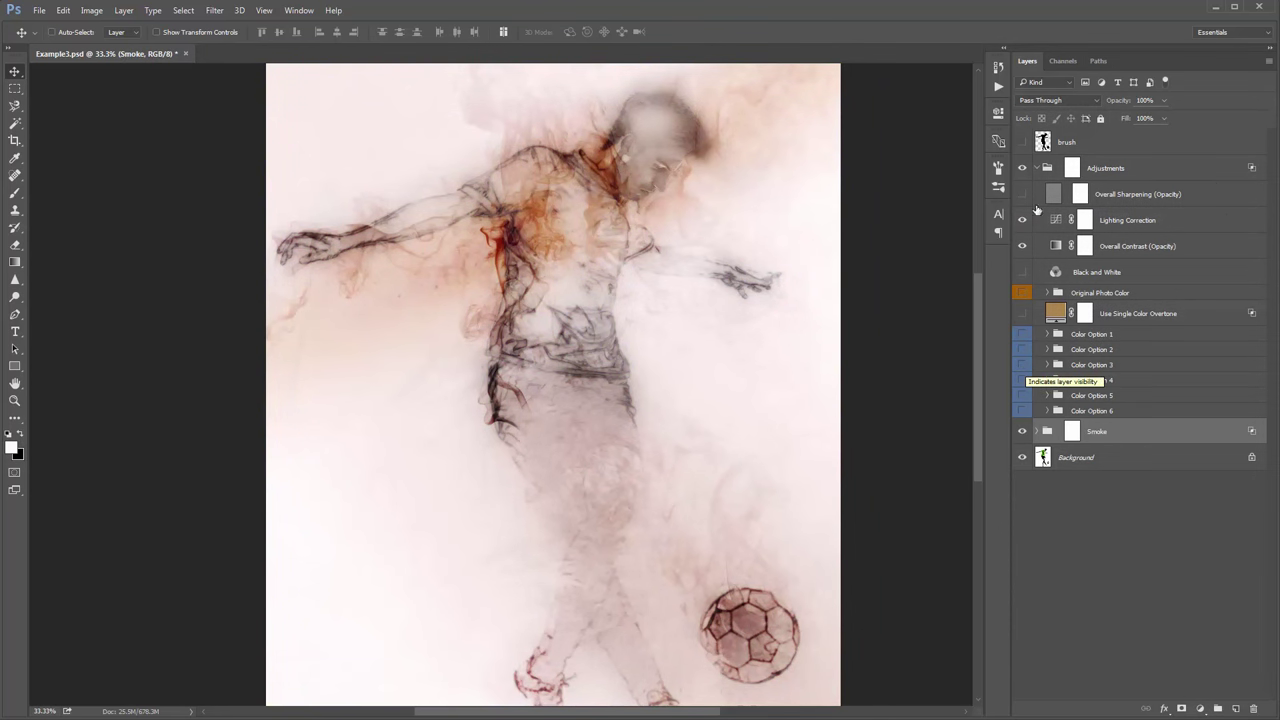
pyautogui.click(1039, 167)
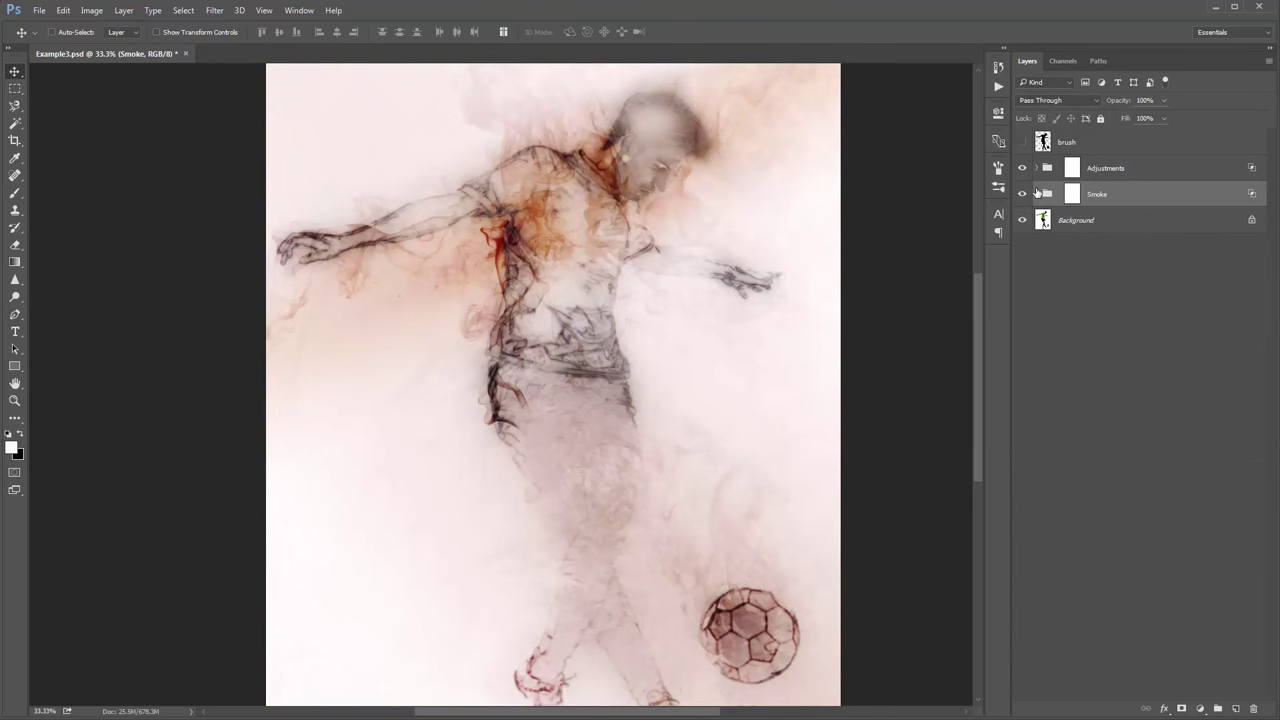
pyautogui.click(1038, 193)
# Step: Set Light 1 Color to white #ffffff and Light 2 Color to dark blue-grey #3f4b56
pyautogui.doubleClick(1075, 560)
pyautogui.moveTo(1009, 212)
pyautogui.mouseDown()
pyautogui.moveTo(1054, 189)
pyautogui.moveTo(1071, 211)
pyautogui.moveTo(972, 127)
pyautogui.mouseUp()
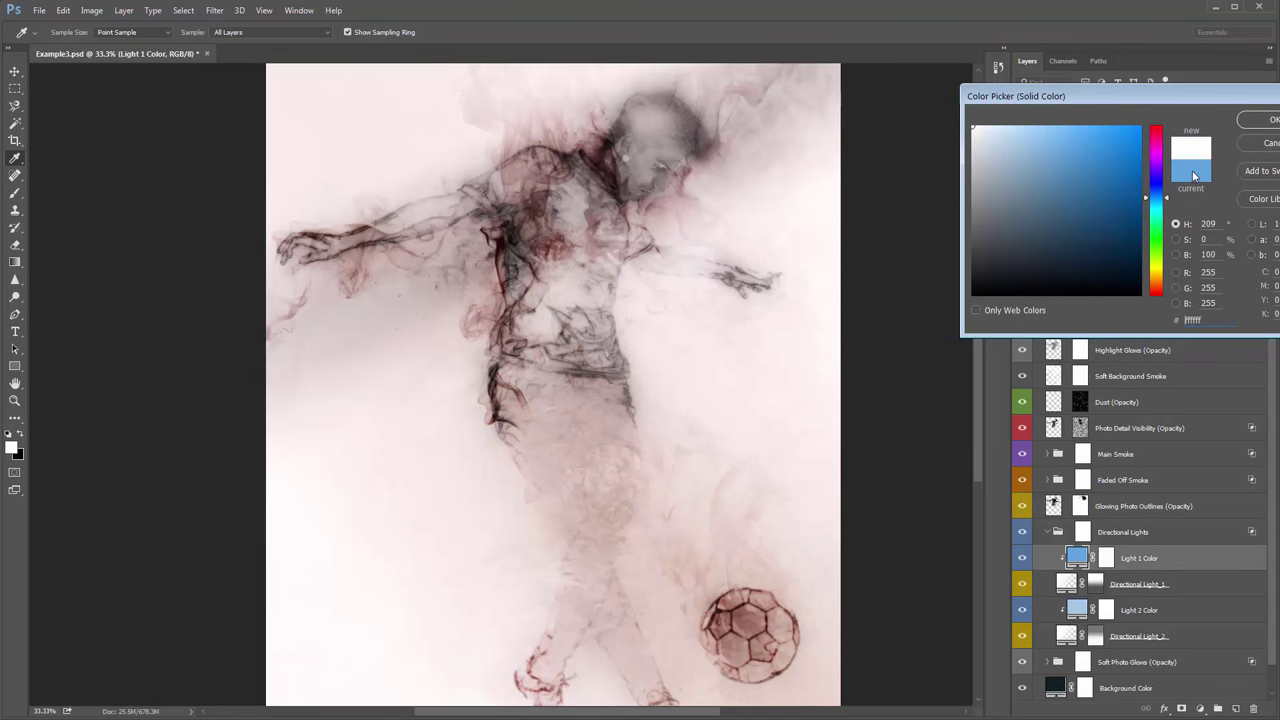
pyautogui.press('Return')
pyautogui.doubleClick(1077, 607)
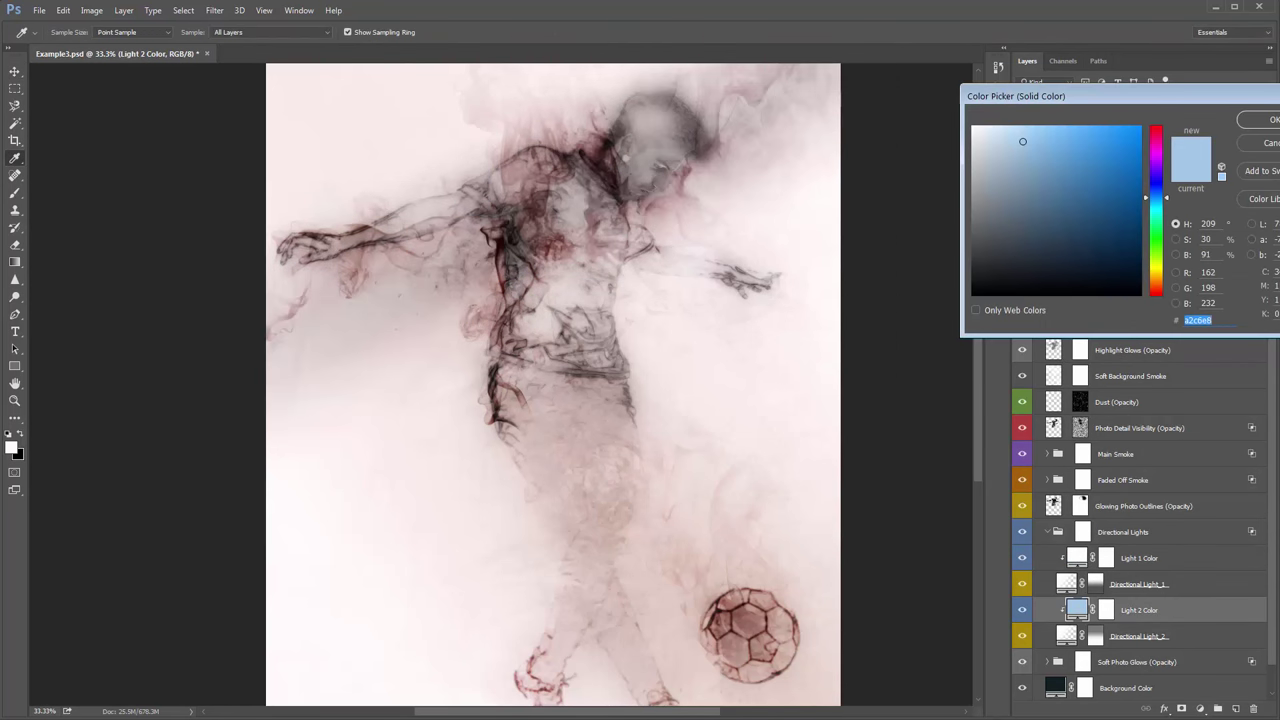
pyautogui.click(1016, 238)
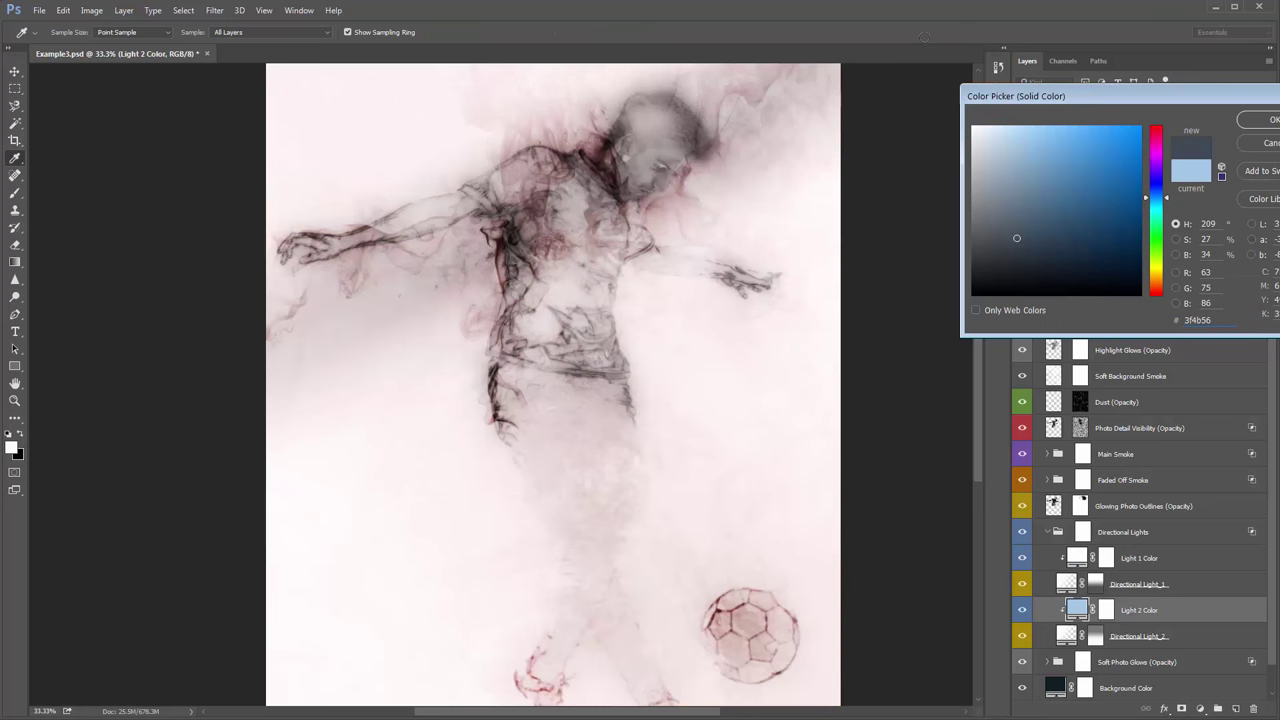
pyautogui.click(1258, 121)
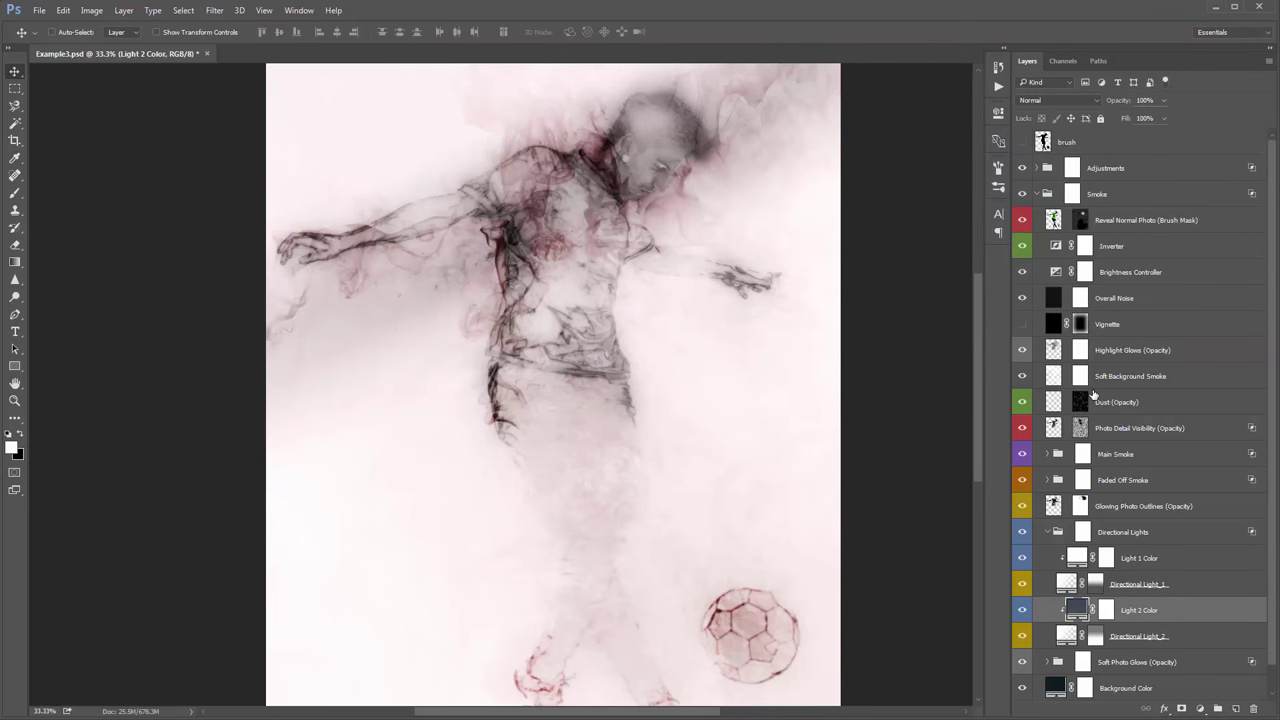
# Step: Set the Background Color fill to dark grey #272727
pyautogui.click(1054, 531)
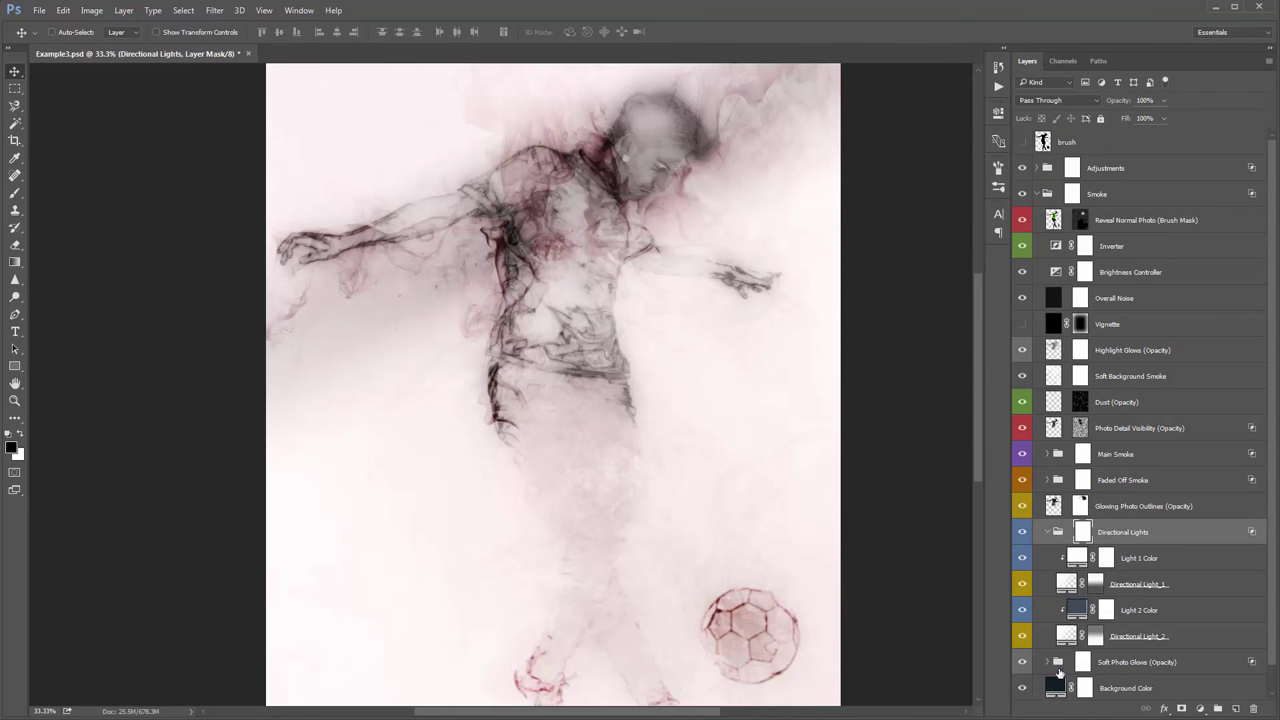
pyautogui.doubleClick(1055, 687)
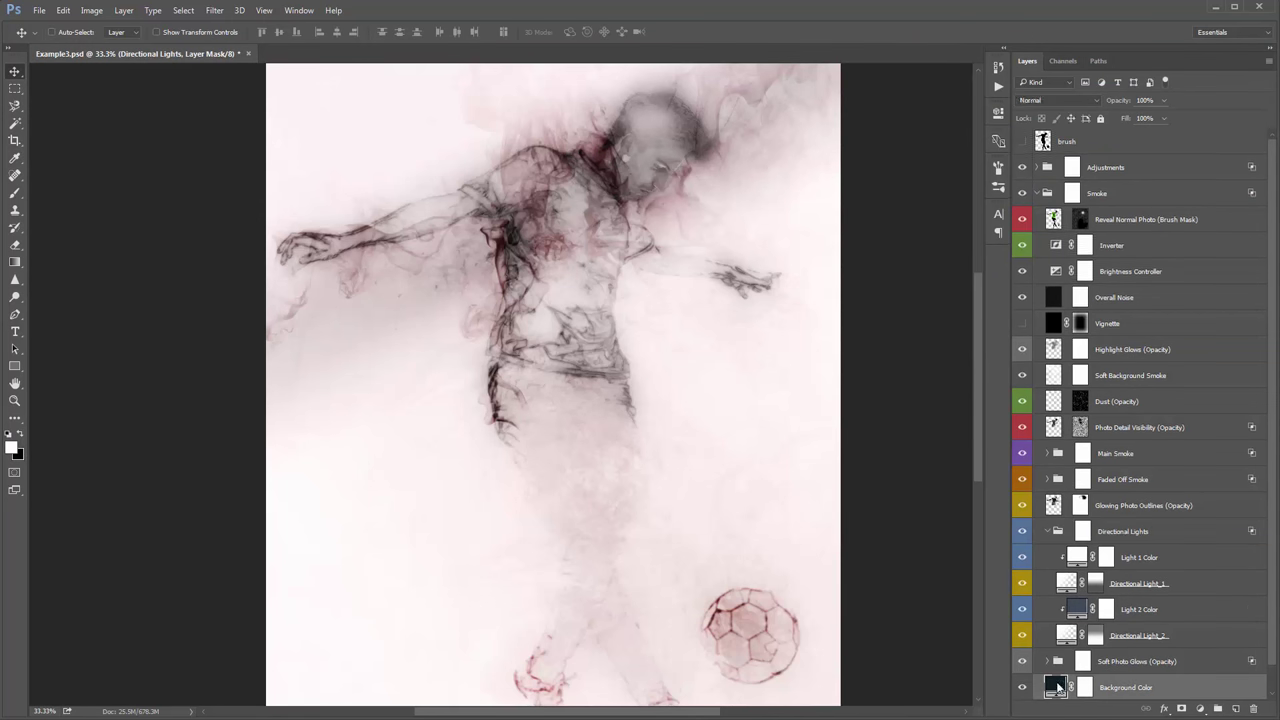
pyautogui.click(936, 272)
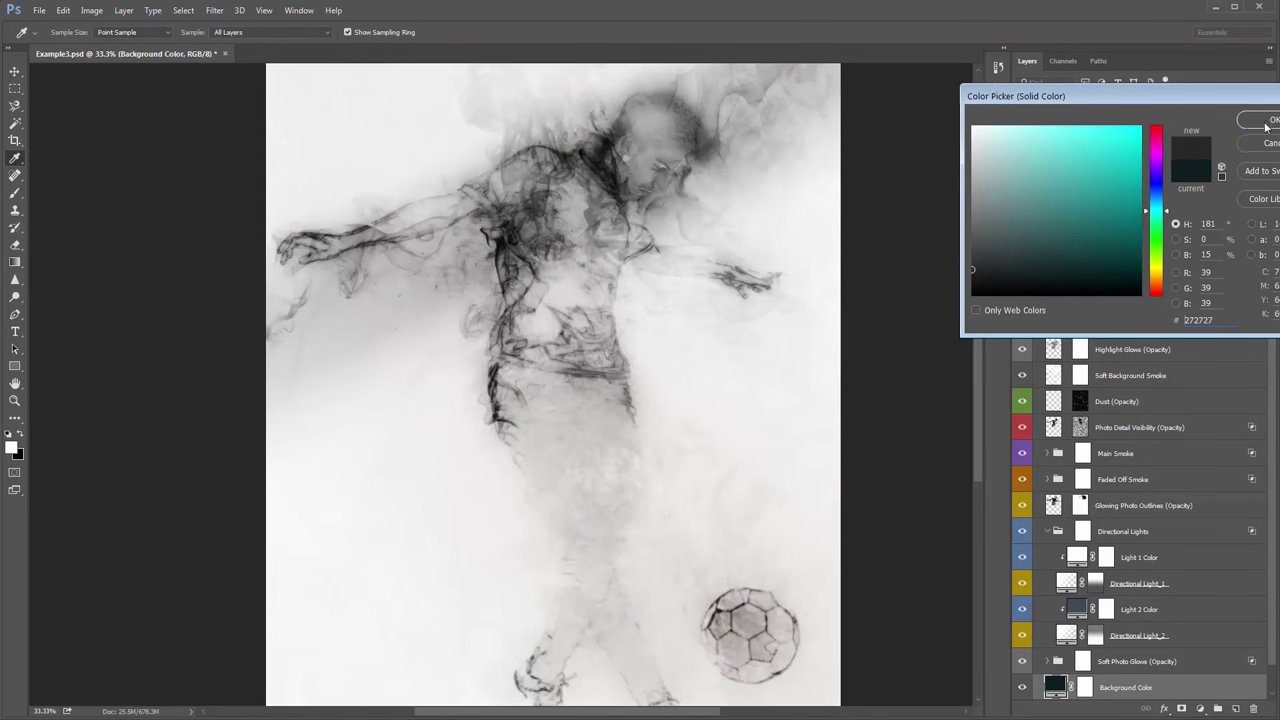
pyautogui.click(1266, 126)
pyautogui.moveTo(709, 291)
pyautogui.mouseDown()
pyautogui.moveTo(716, 238)
pyautogui.moveTo(727, 316)
pyautogui.moveTo(760, 300)
pyautogui.mouseUp()
# Step: Paint the Reveal Normal Photo mask over the head to show the face and raise its opacity
pyautogui.click(1080, 219)
pyautogui.press('b')
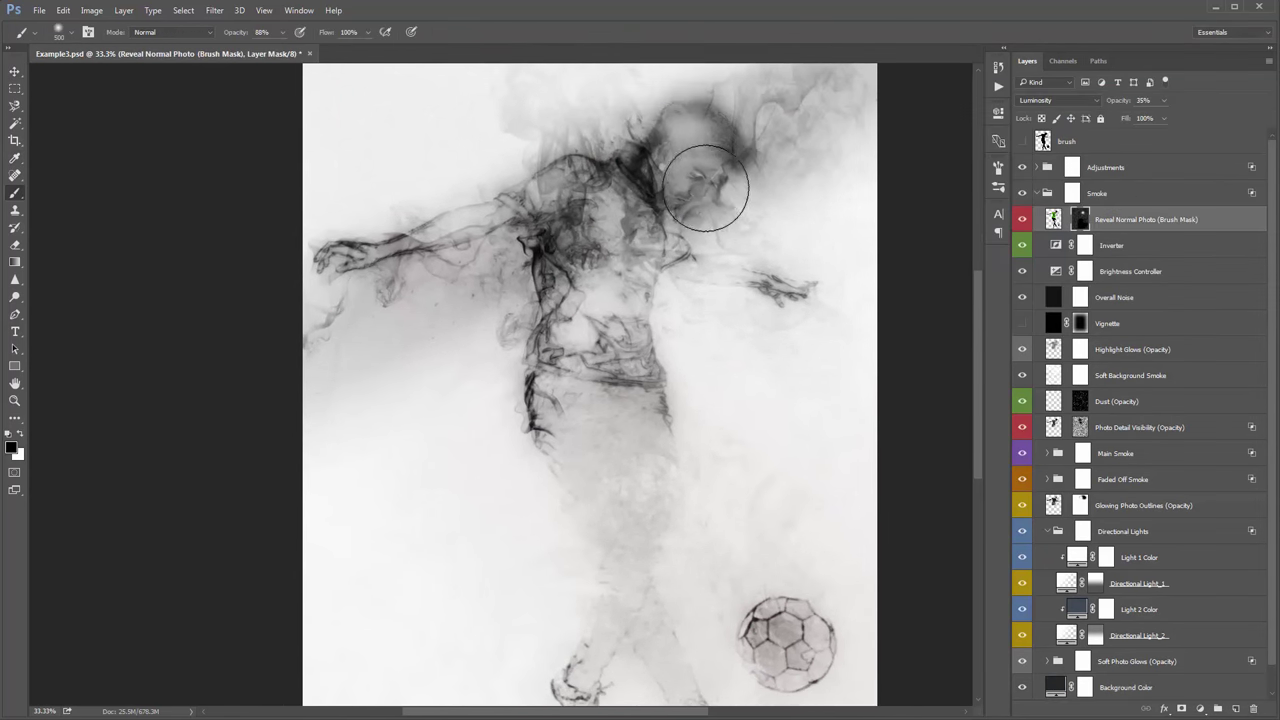
pyautogui.click(705, 188)
pyautogui.moveTo(1115, 104); pyautogui.dragTo(1124, 107)
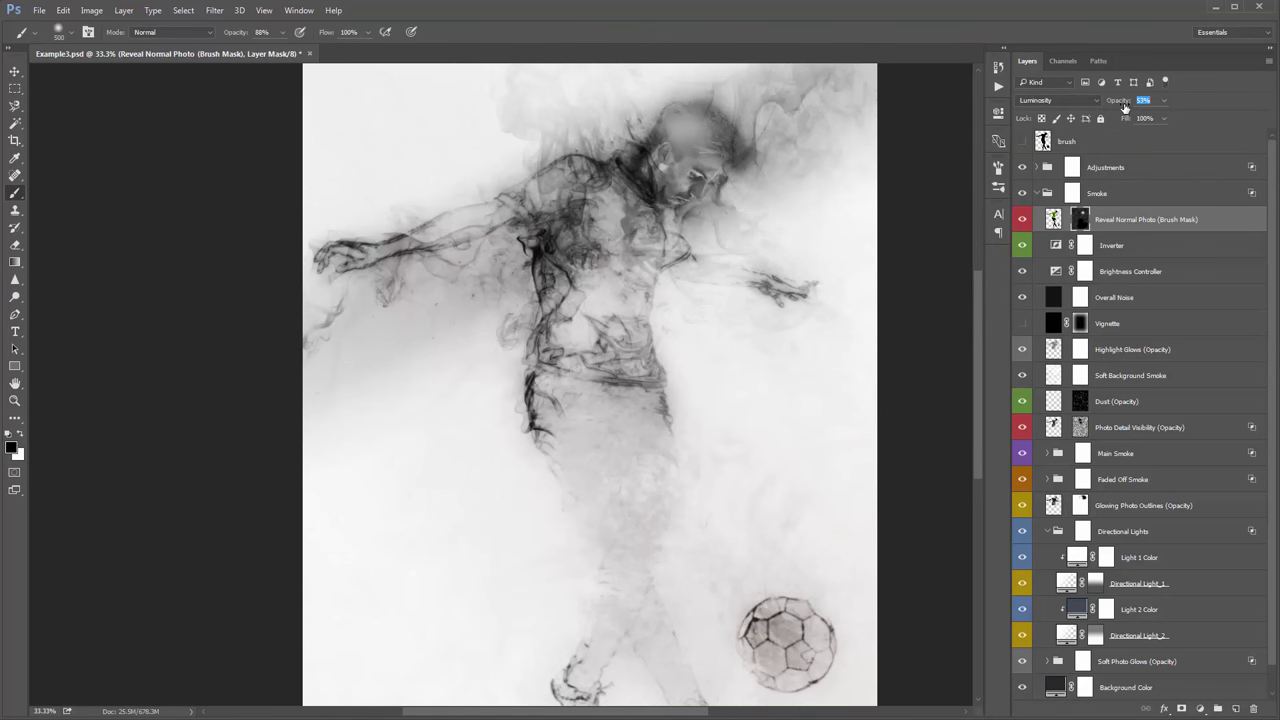
# Step: Compare the figure with and without Photo Detail Visibility, leaving that layer hidden
pyautogui.click(1055, 531)
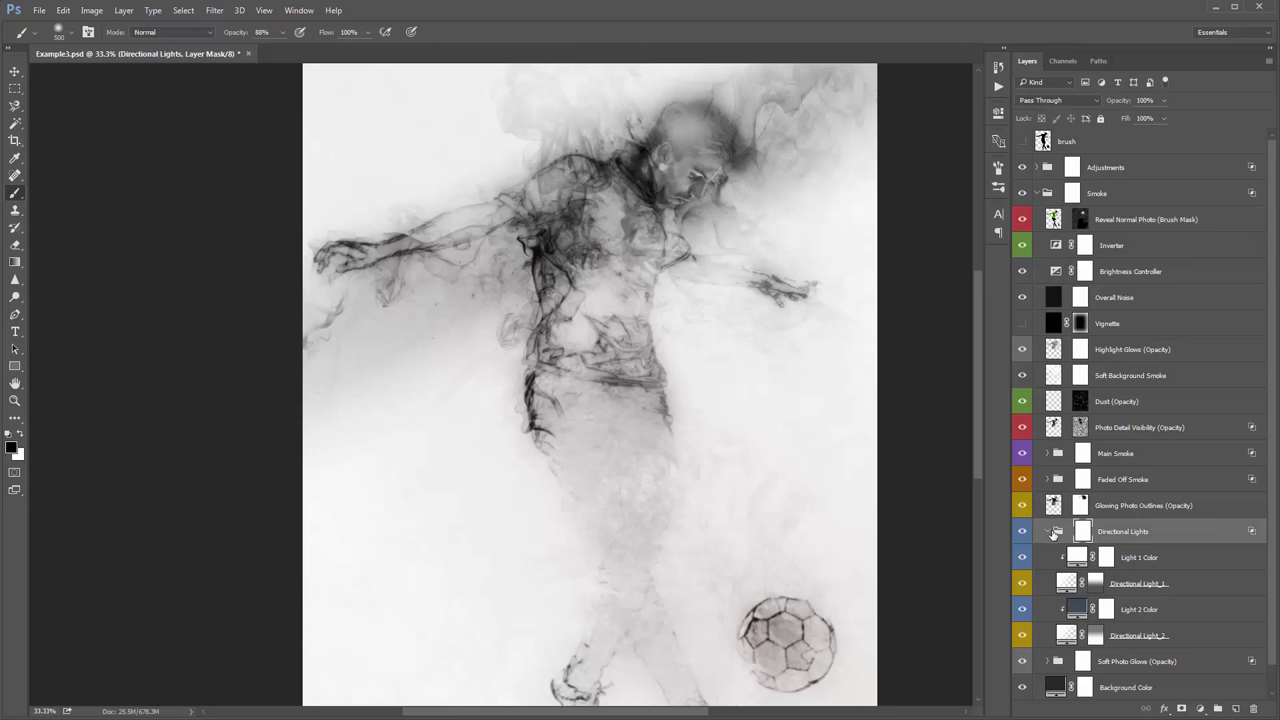
pyautogui.click(1048, 531)
pyautogui.press('v')
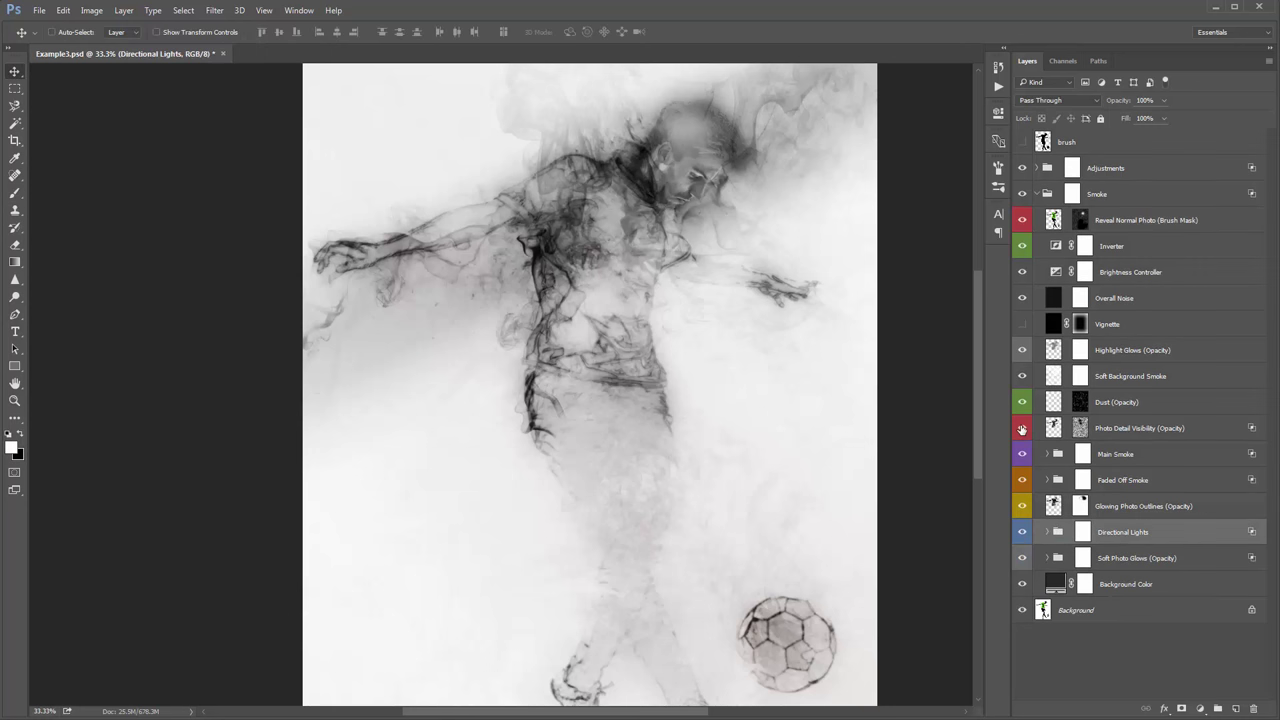
pyautogui.click(1021, 429)
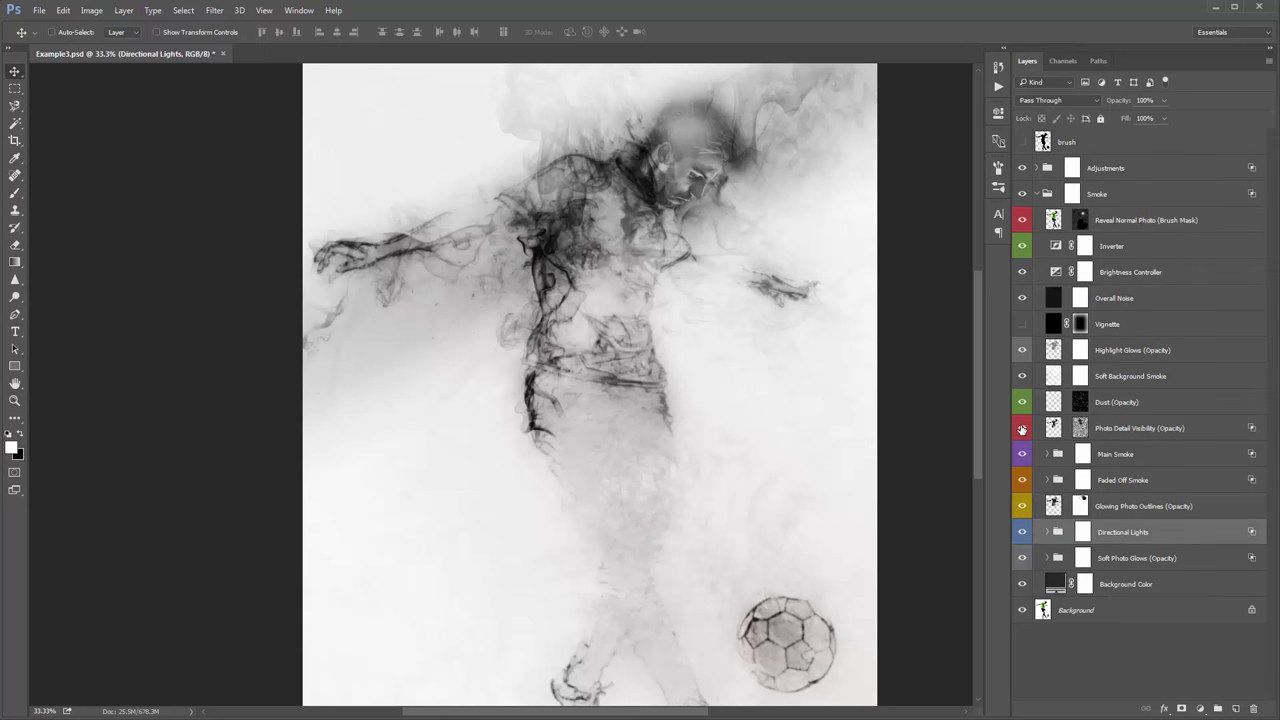
pyautogui.click(1021, 429)
pyautogui.click(1021, 429)
pyautogui.click(1021, 429)
pyautogui.click(1053, 428)
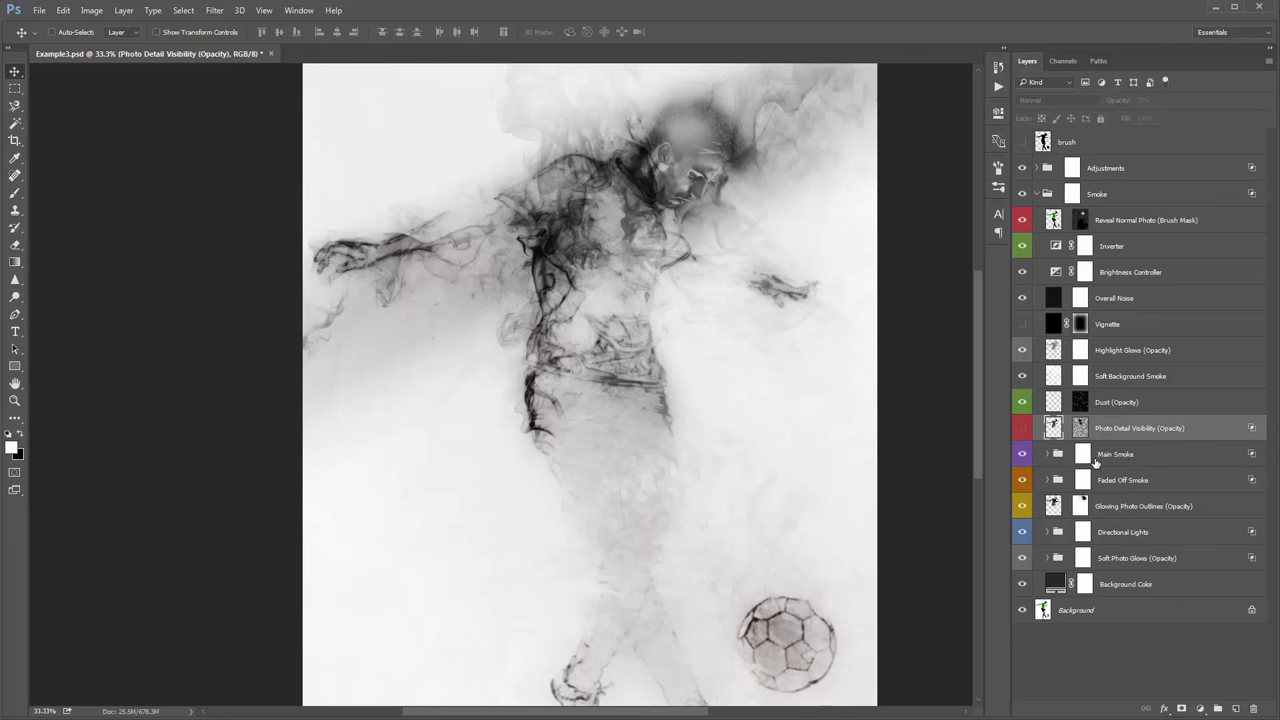
pyautogui.click(1095, 461)
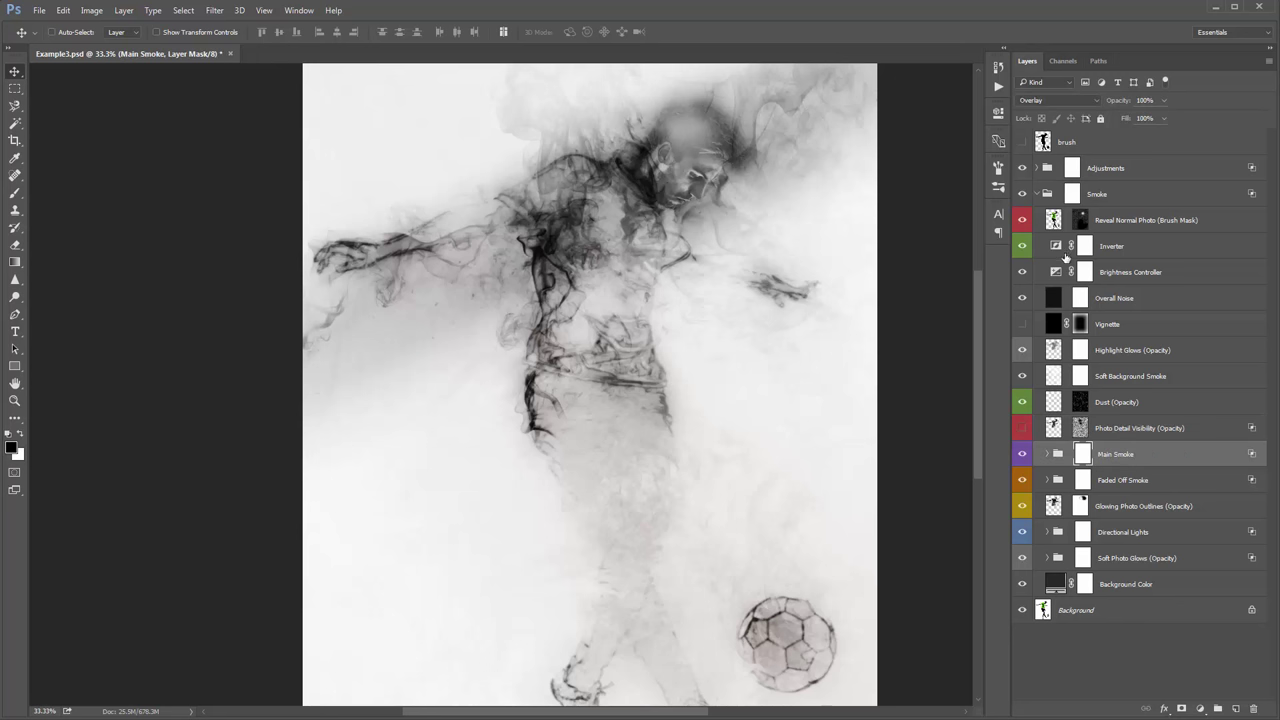
# Step: Try Pass Through on Main Smoke, revert to Overlay, then duplicate the group at 43% opacity
pyautogui.click(1040, 99)
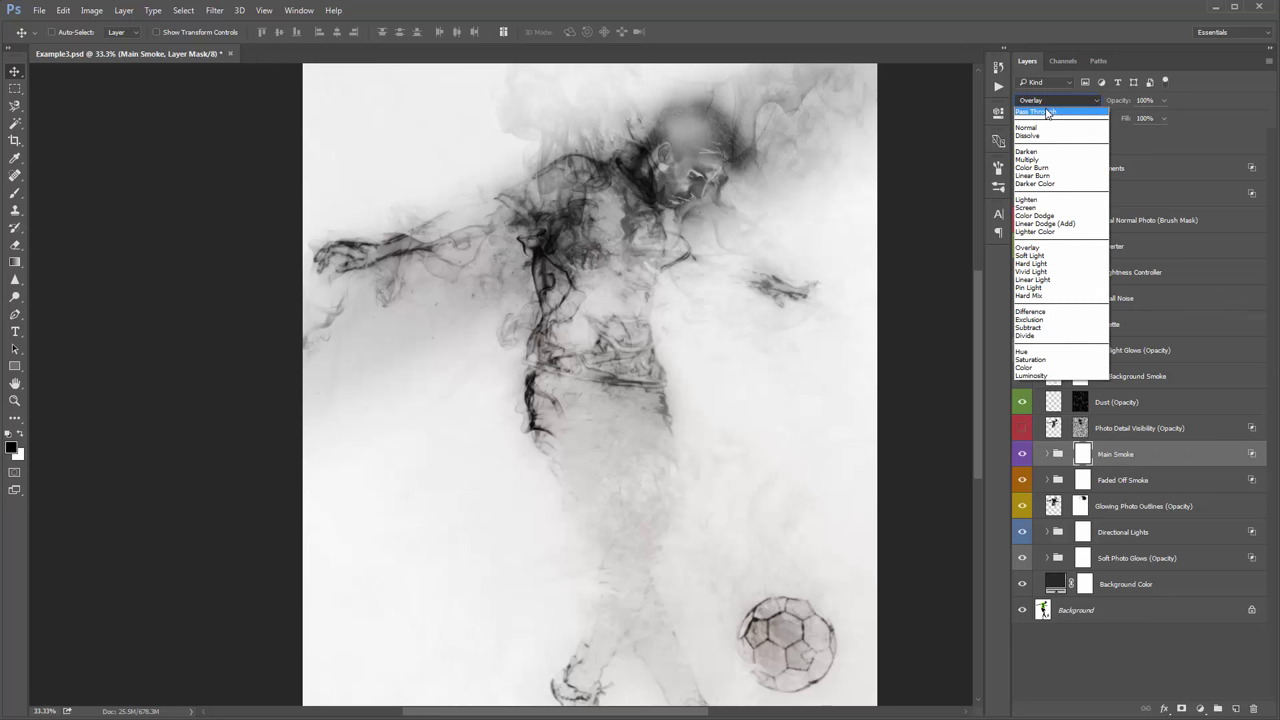
pyautogui.click(1038, 106)
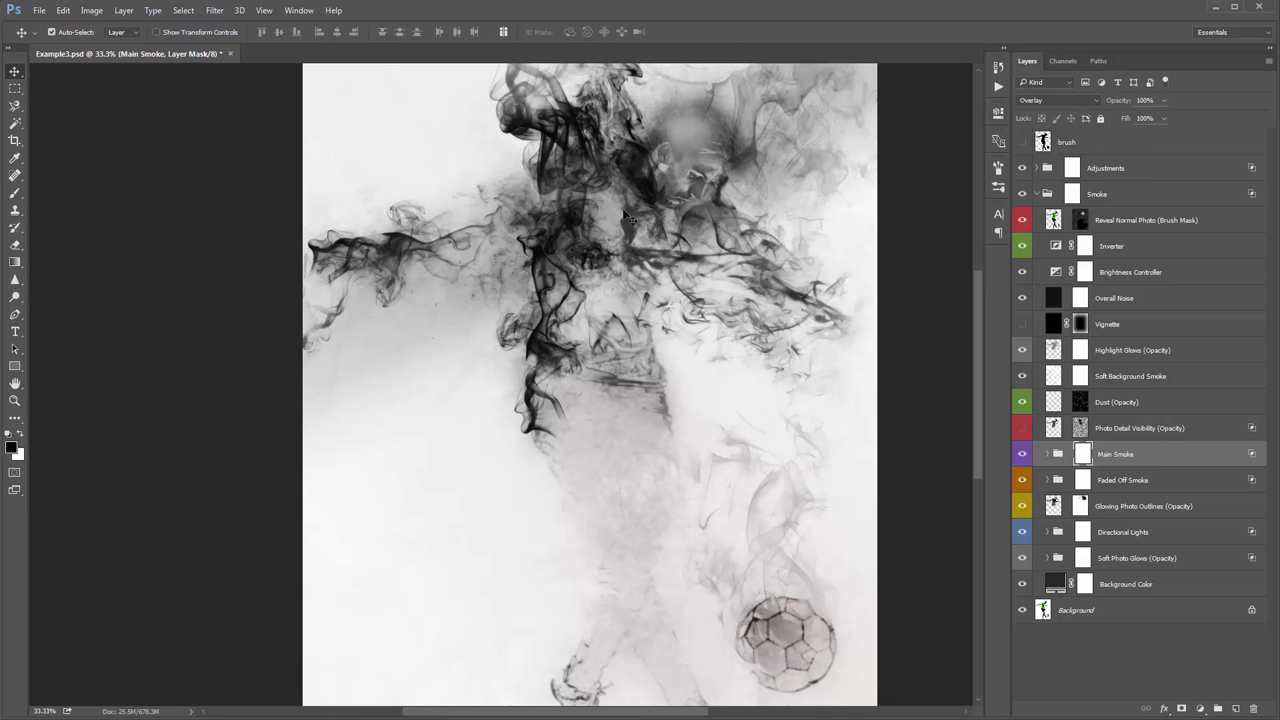
pyautogui.hotkey('shift', 'alt', 'o')
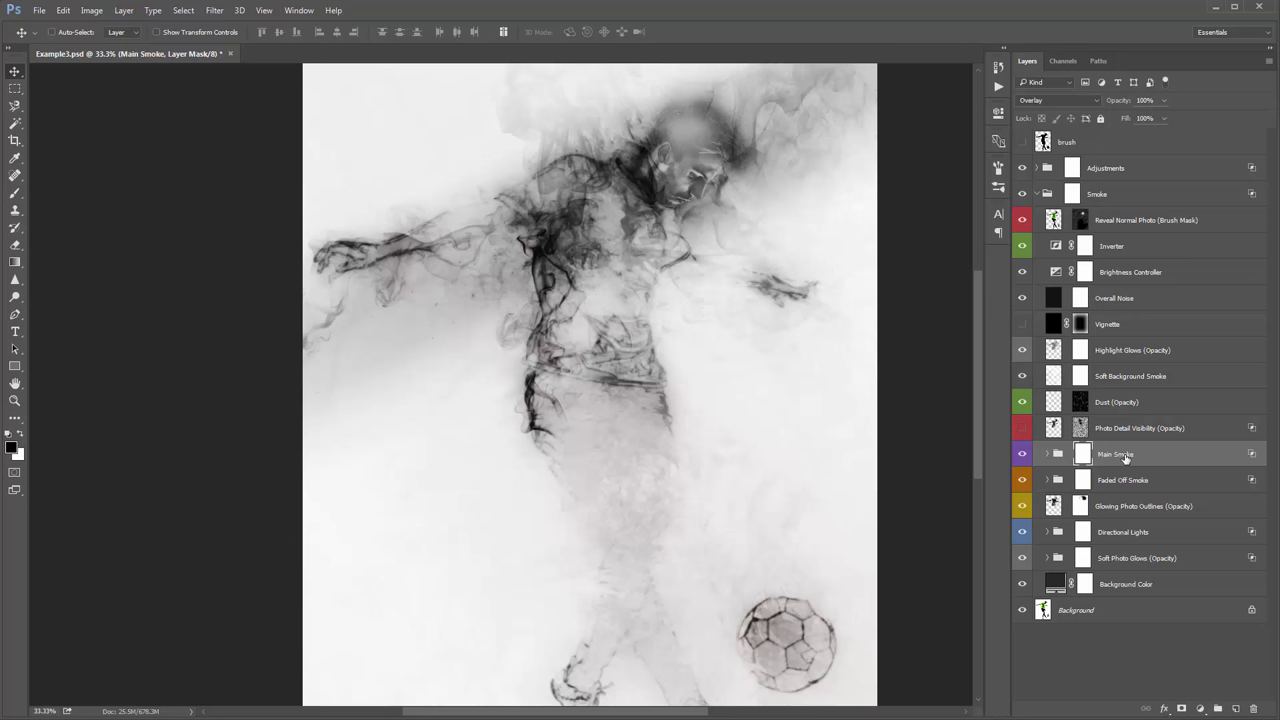
pyautogui.hotkey('ctrl', 'j')
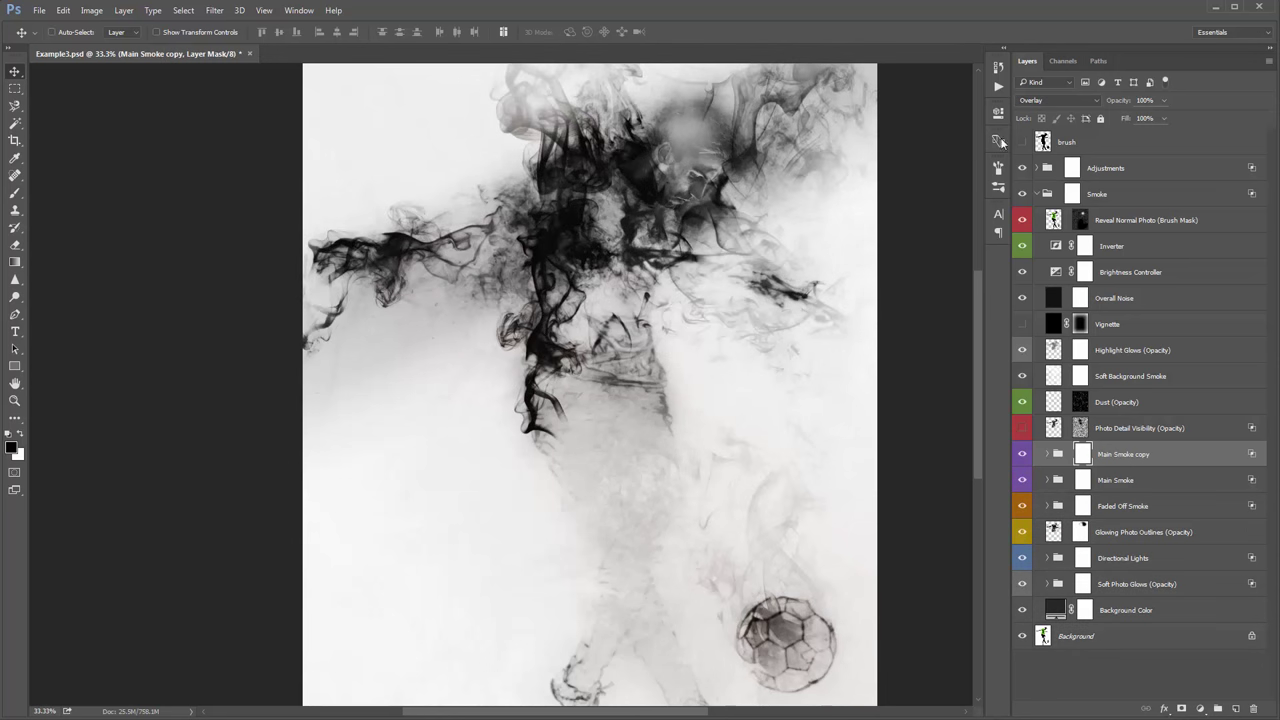
pyautogui.moveTo(1124, 106); pyautogui.dragTo(718, 115)
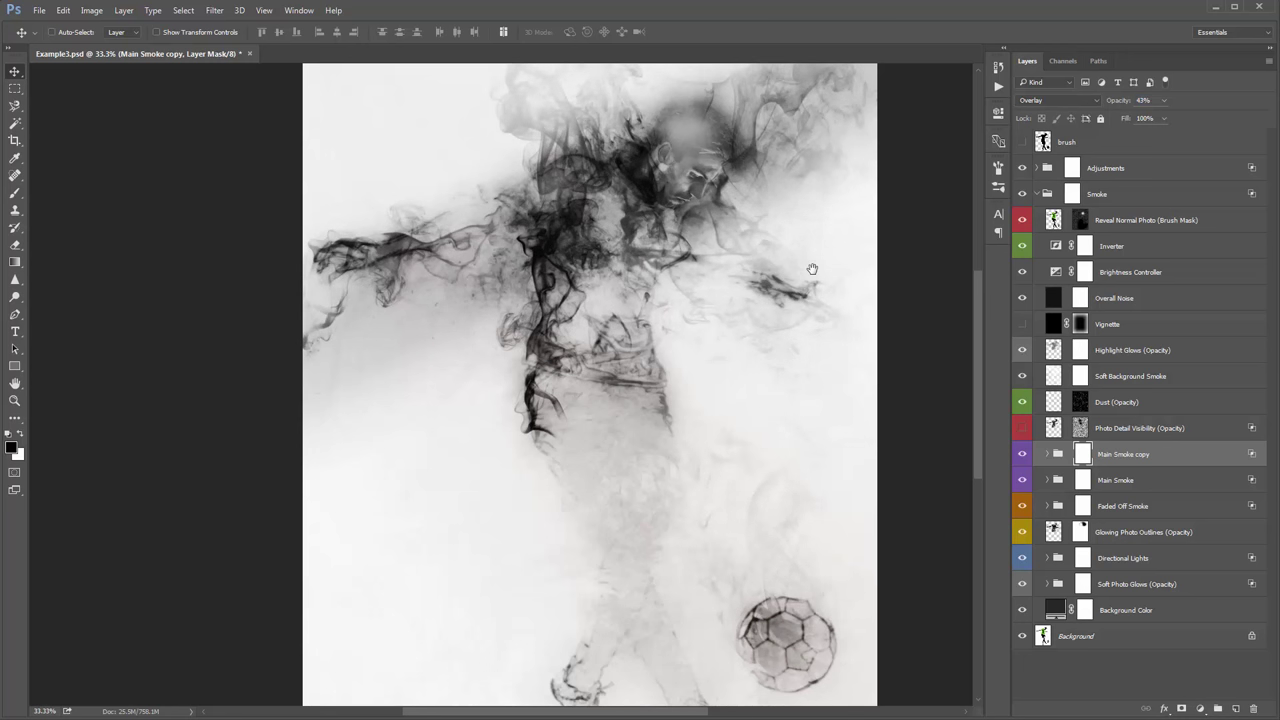
pyautogui.moveTo(811, 271)
pyautogui.mouseDown()
pyautogui.moveTo(823, 170)
pyautogui.moveTo(802, 278)
pyautogui.mouseUp()
# Step: Turn on Use Single Color Overtone and try blue, teal and purple hues before cancelling
pyautogui.click(1038, 194)
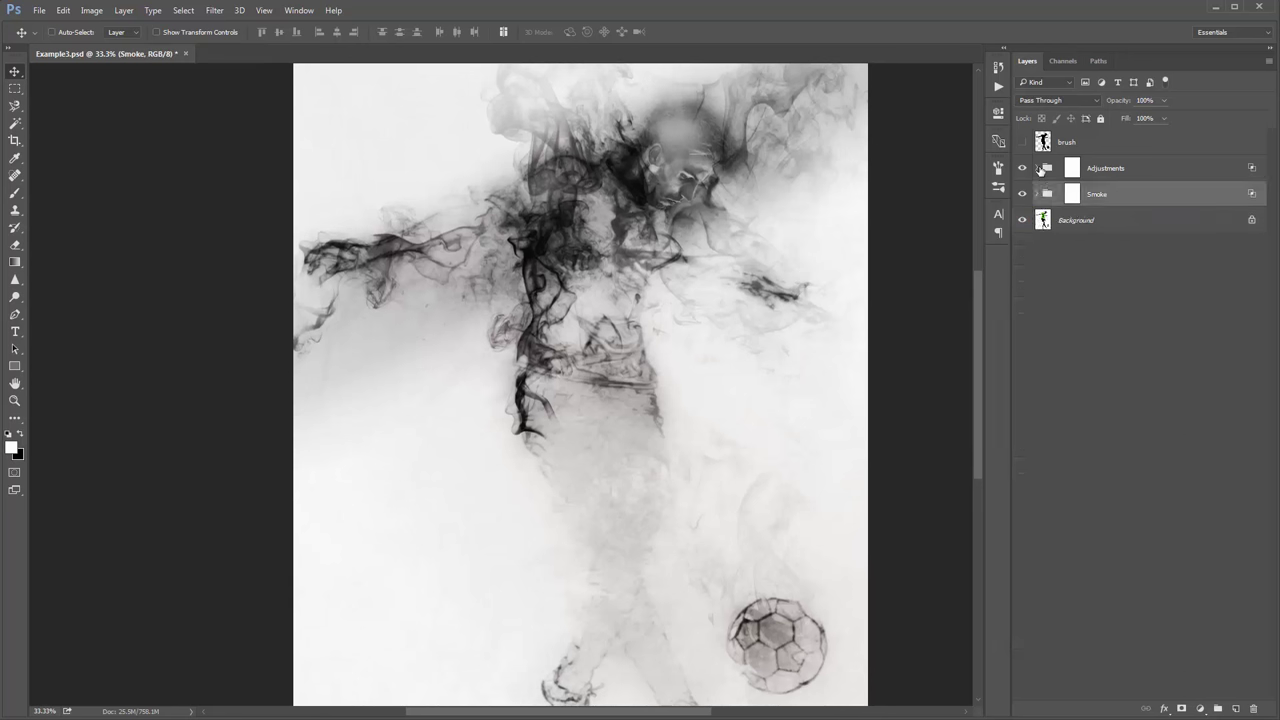
pyautogui.click(1037, 168)
pyautogui.click(1022, 313)
pyautogui.click(1058, 313)
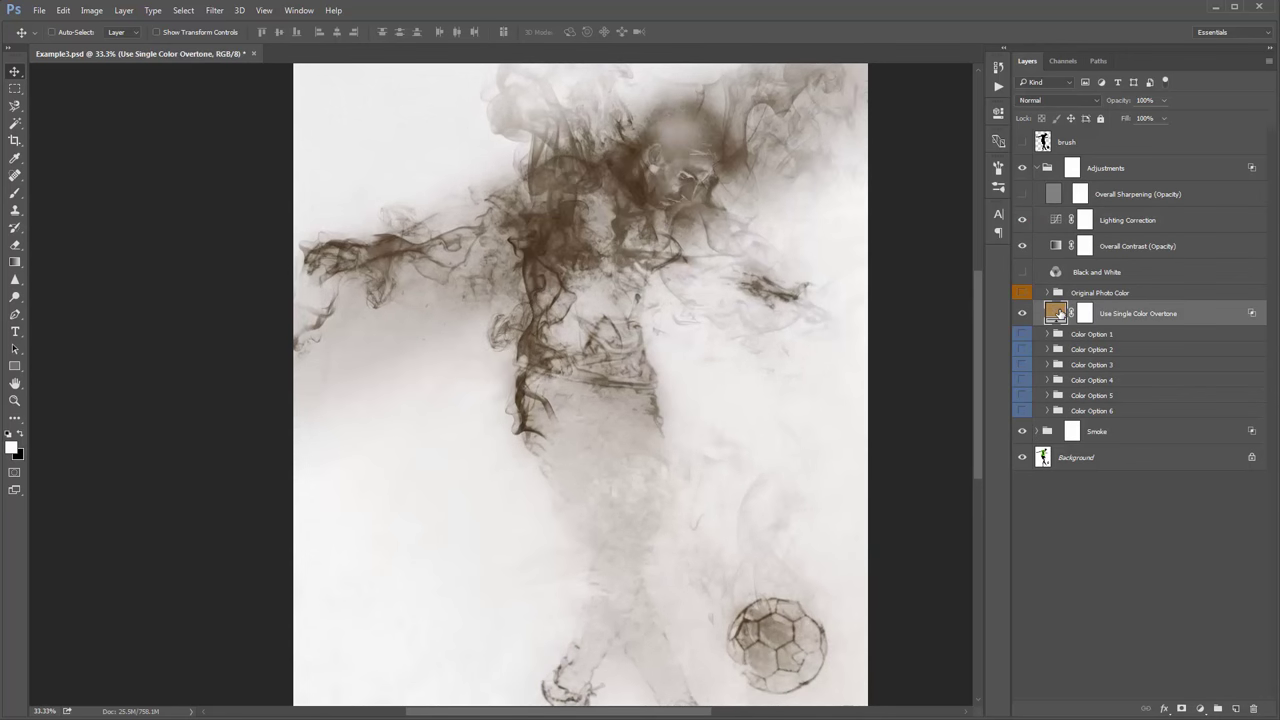
pyautogui.doubleClick(1058, 313)
pyautogui.click(1157, 257)
pyautogui.click(1157, 204)
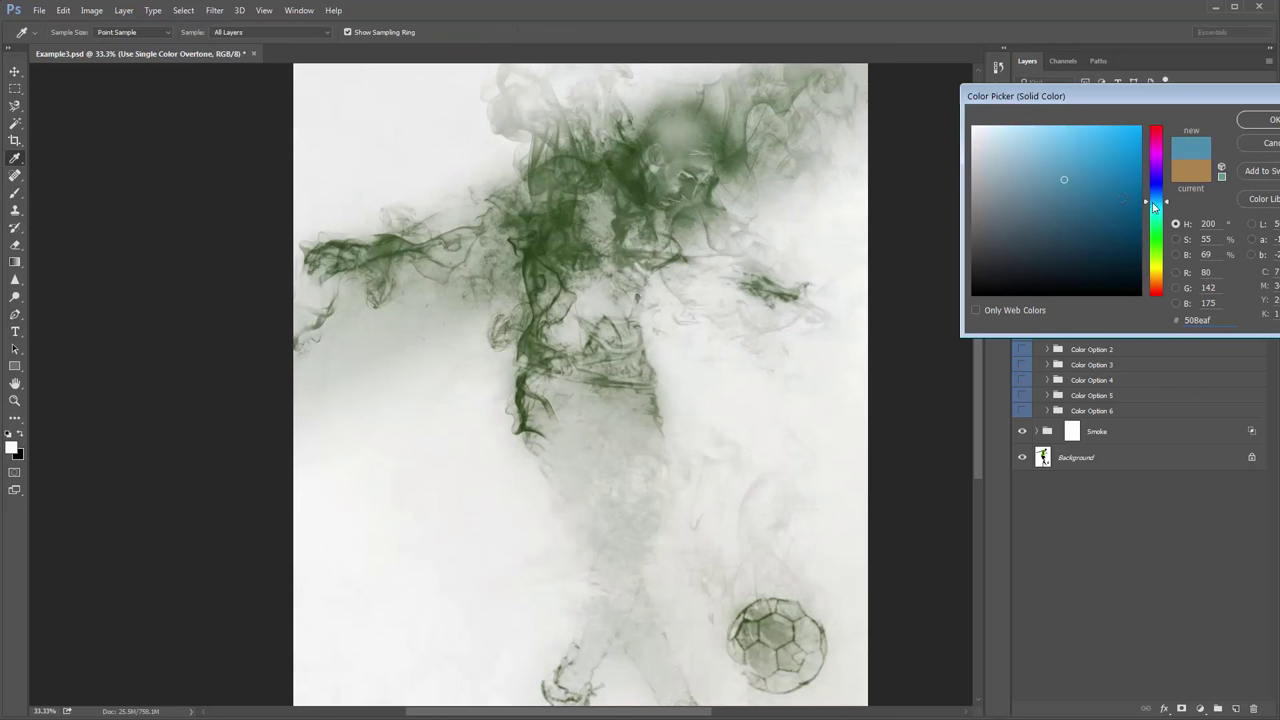
pyautogui.click(1157, 211)
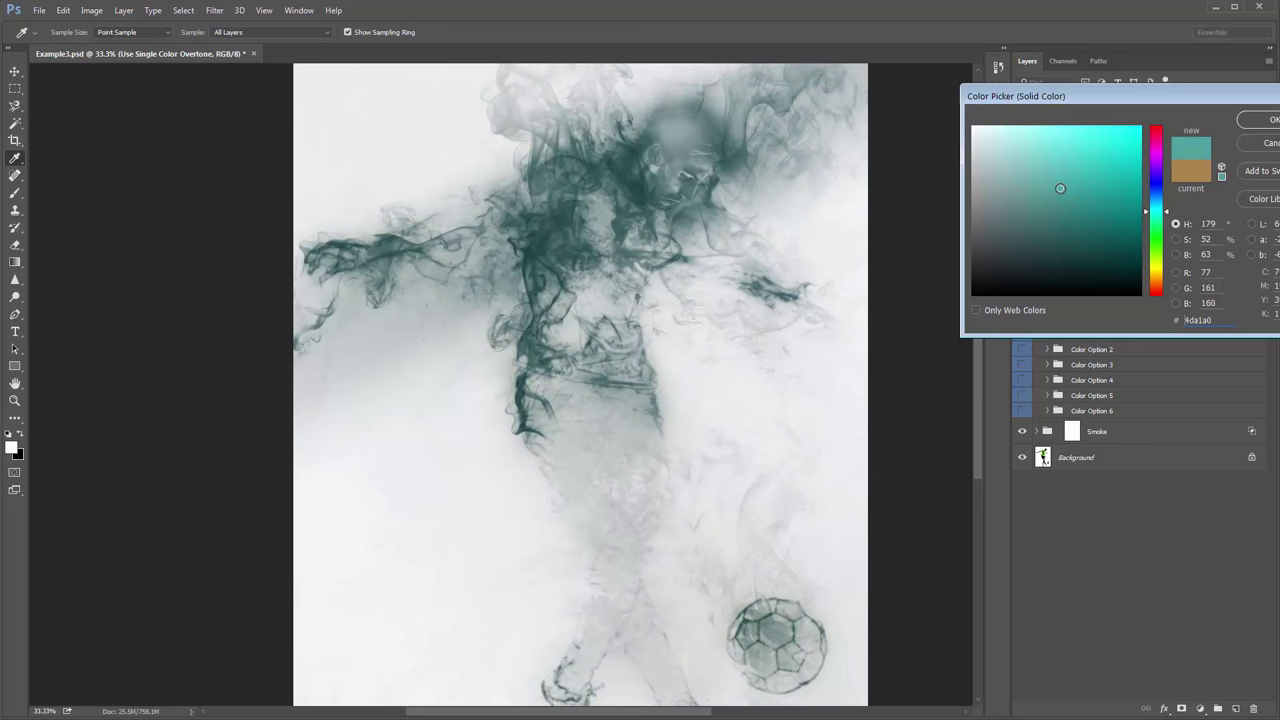
pyautogui.click(1155, 184)
pyautogui.moveTo(1155, 182); pyautogui.dragTo(1158, 203)
pyautogui.click(1268, 143)
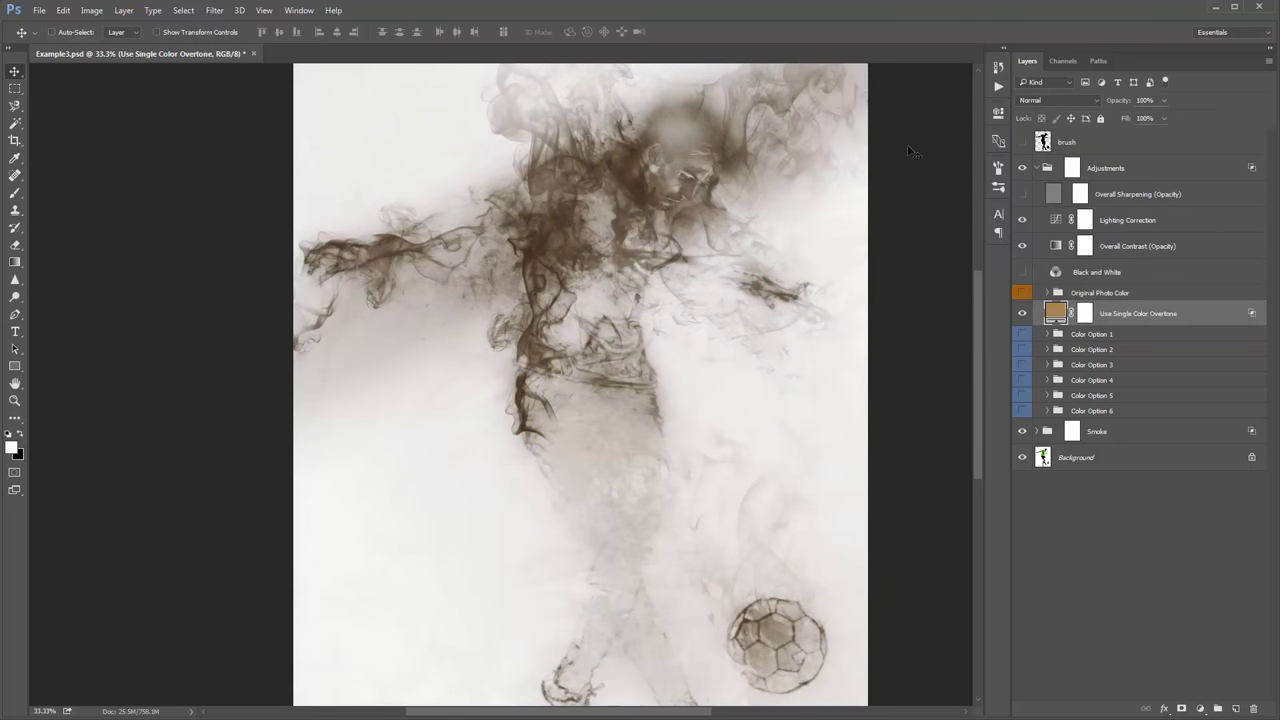
# Step: Set the overtone fill to a muted steel blue, hue about 200 (around #508eaf)
pyautogui.doubleClick(1055, 312)
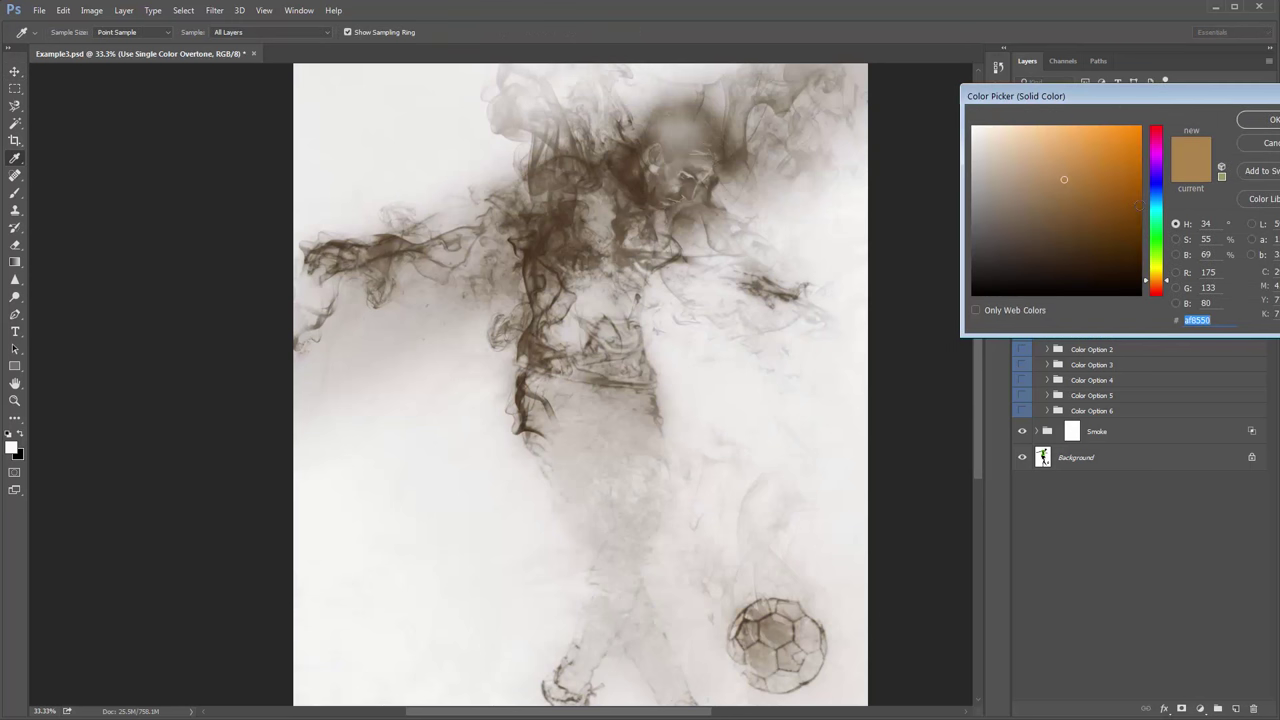
pyautogui.click(1158, 200)
pyautogui.moveTo(1159, 200); pyautogui.dragTo(1159, 206)
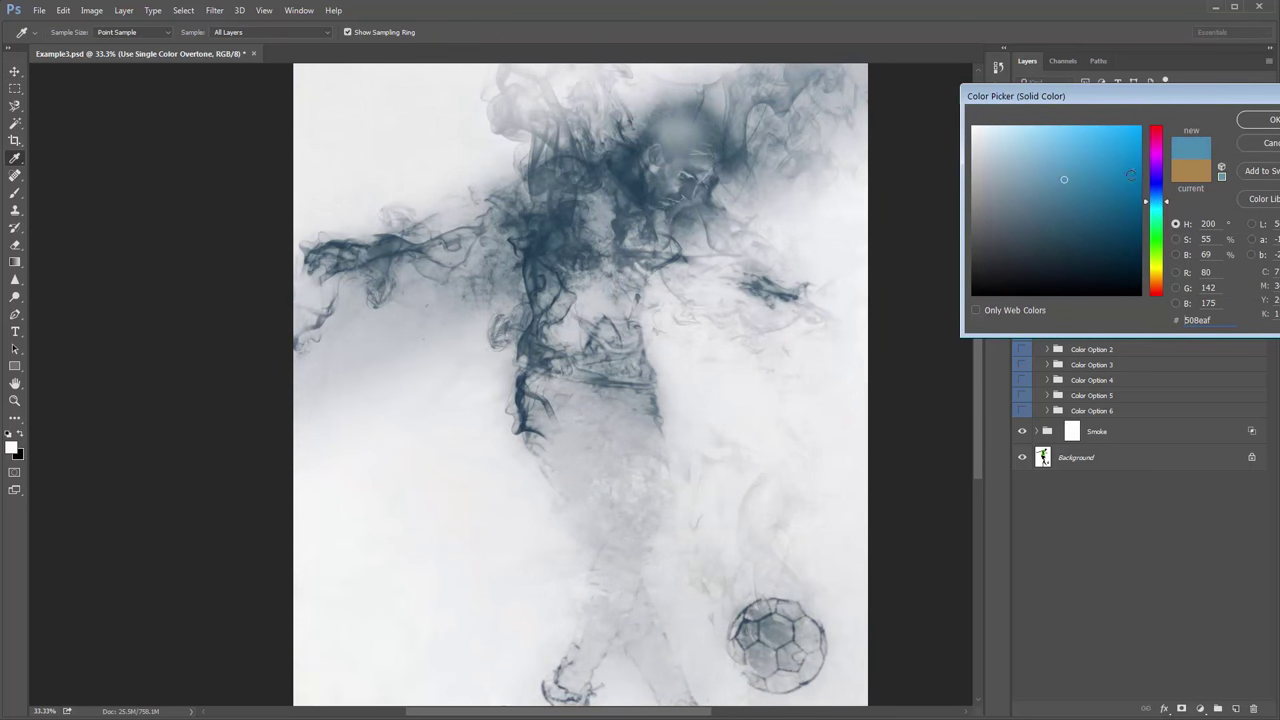
pyautogui.click(1258, 120)
pyautogui.click(1038, 168)
pyautogui.click(1038, 168)
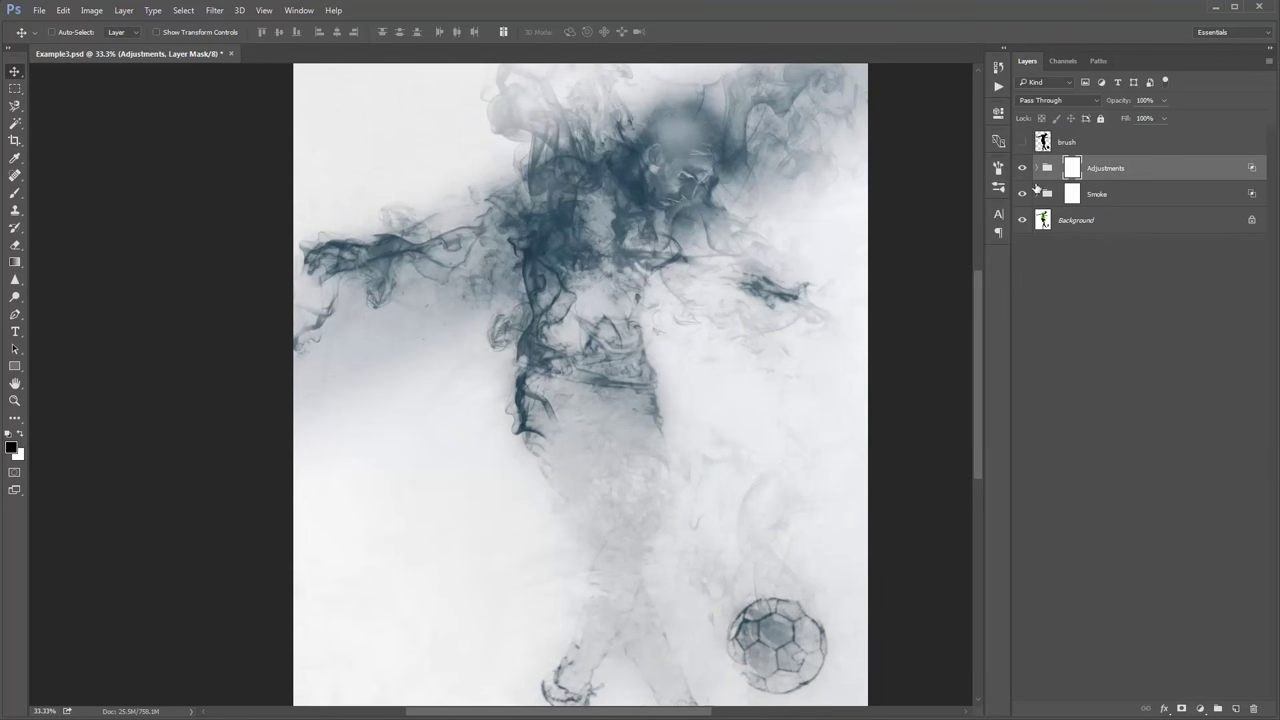
# Step: Show the Vignette layer in the Smoke group, fill it with white and lower its opacity to 27%
pyautogui.click(1038, 194)
pyautogui.click(1021, 326)
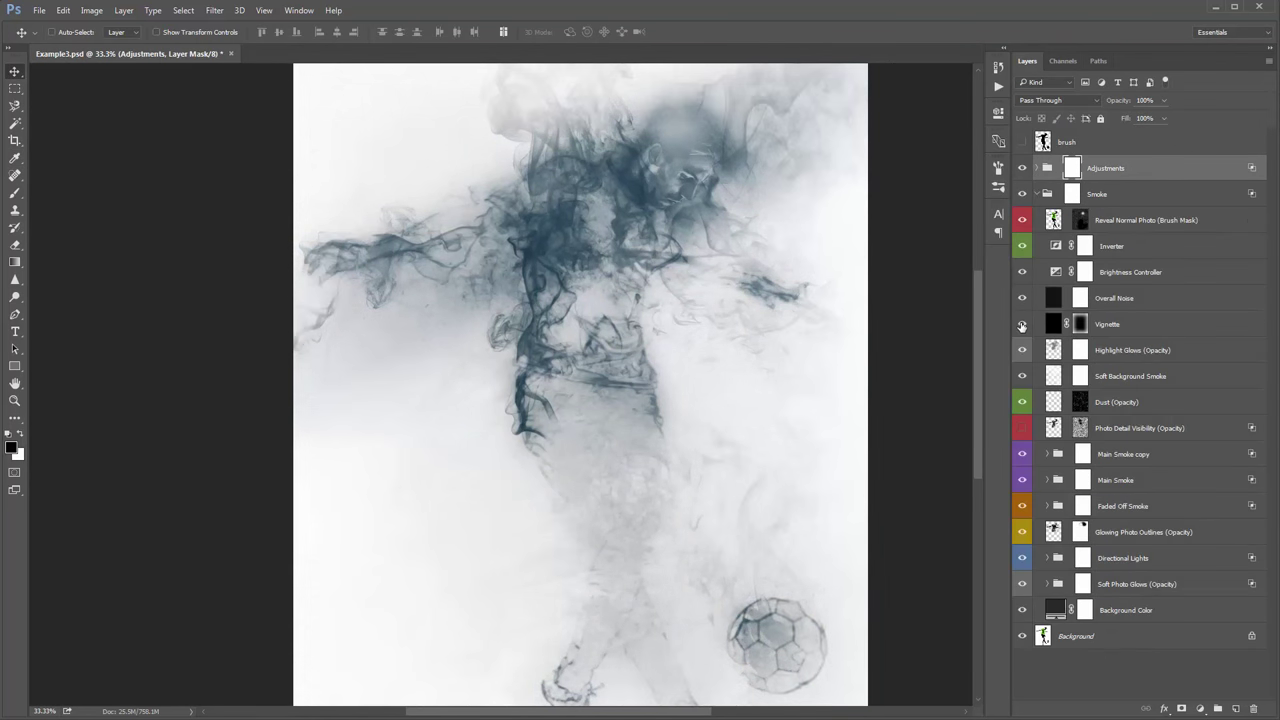
pyautogui.click(1137, 326)
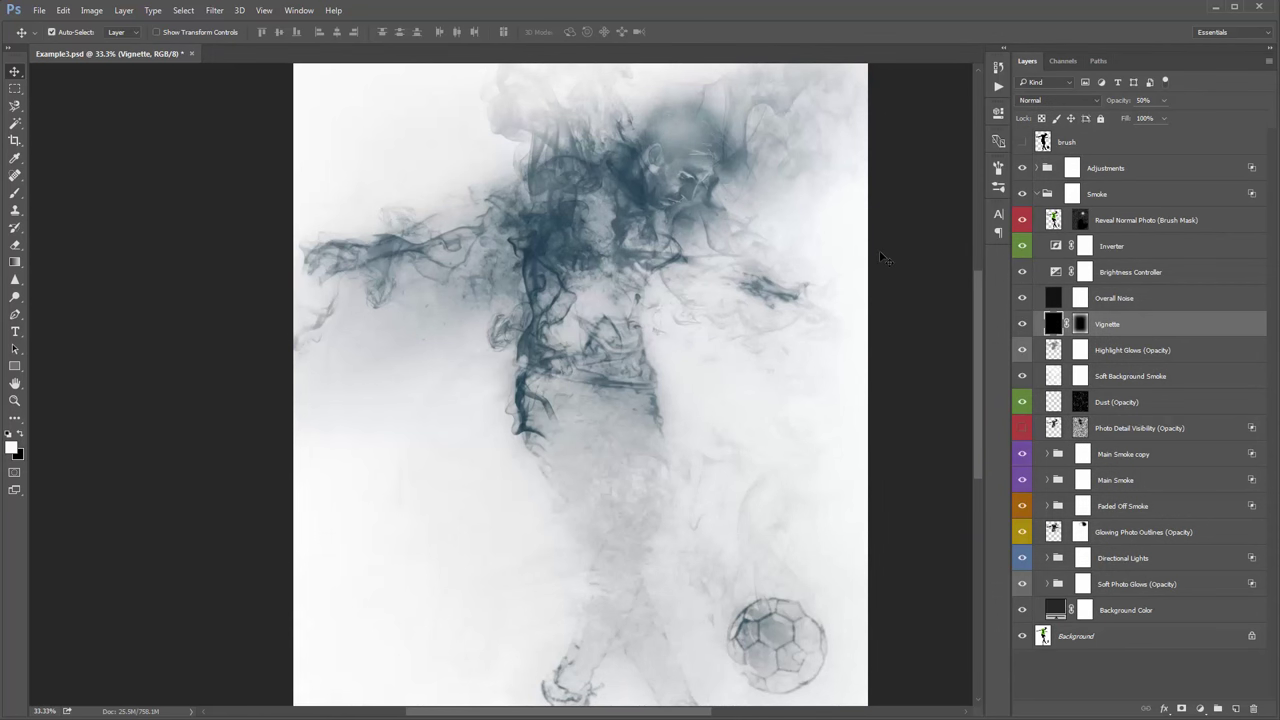
pyautogui.hotkey('ctrl', 'i')
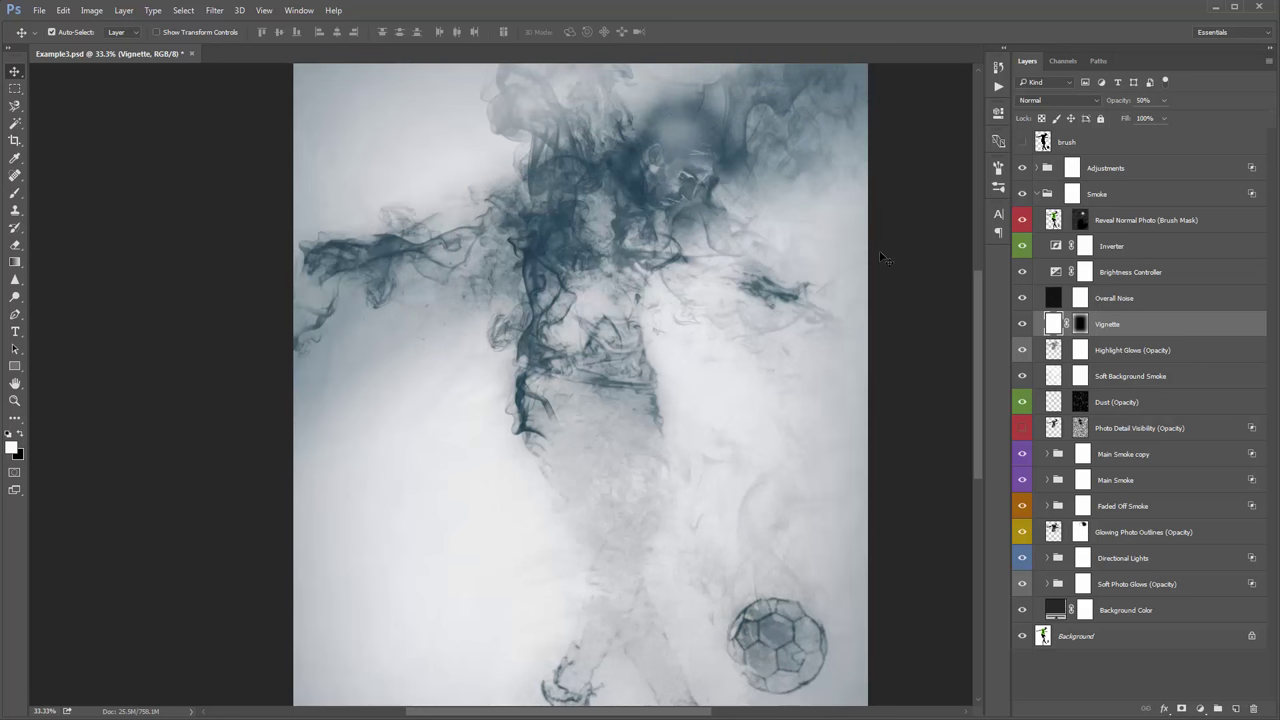
pyautogui.moveTo(857, 371); pyautogui.dragTo(803, 358)
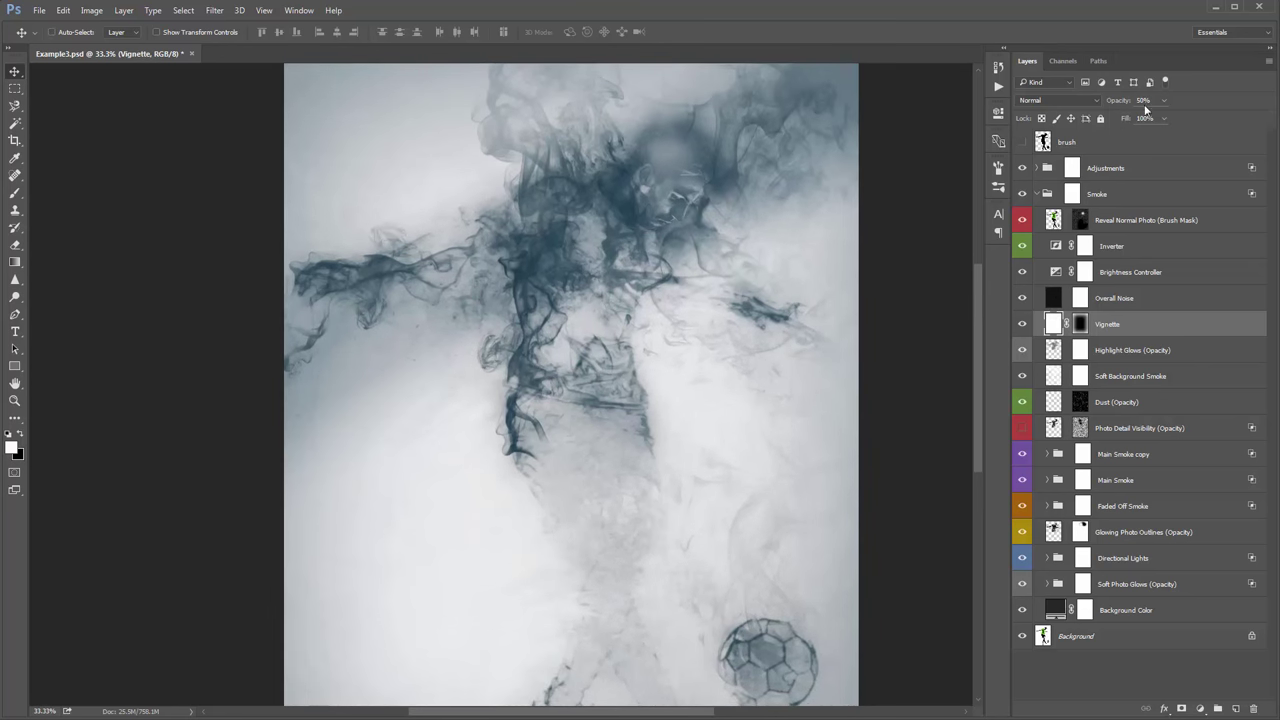
pyautogui.click(1117, 102)
pyautogui.moveTo(1126, 102); pyautogui.dragTo(1116, 107)
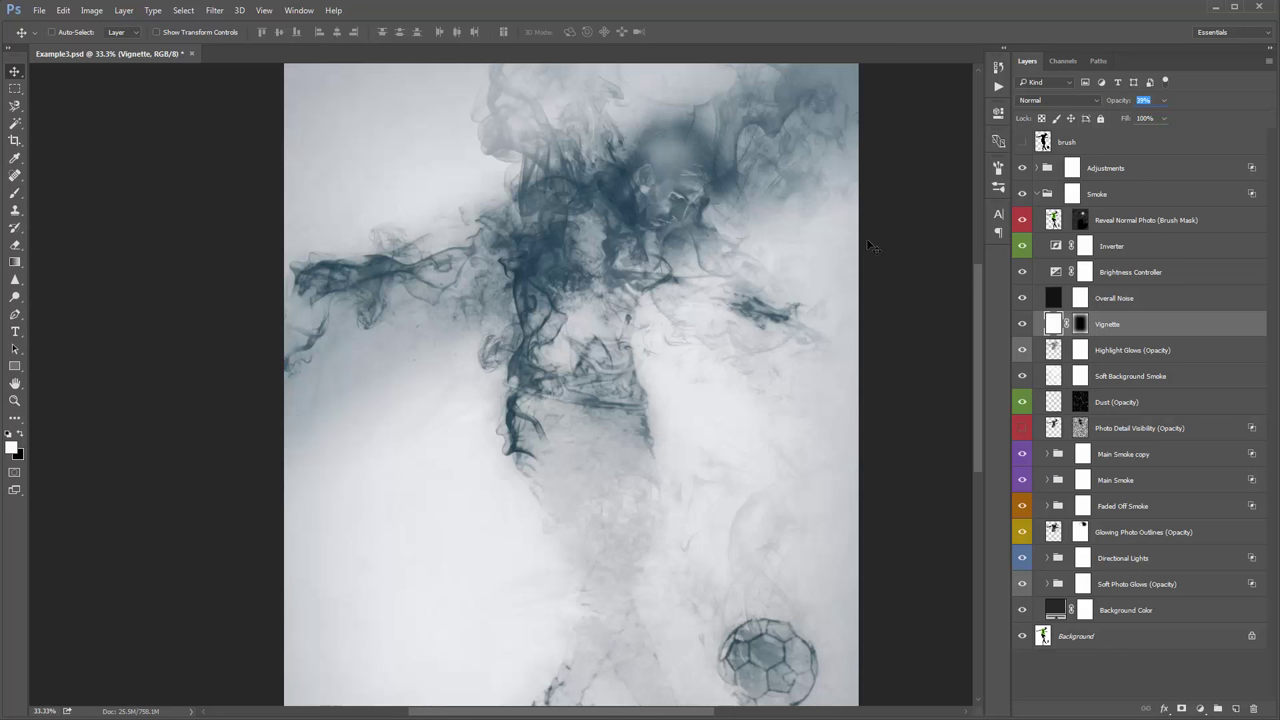
# Step: Lower the Glowing Photo Outlines layer's opacity to about 22%
pyautogui.click(1135, 535)
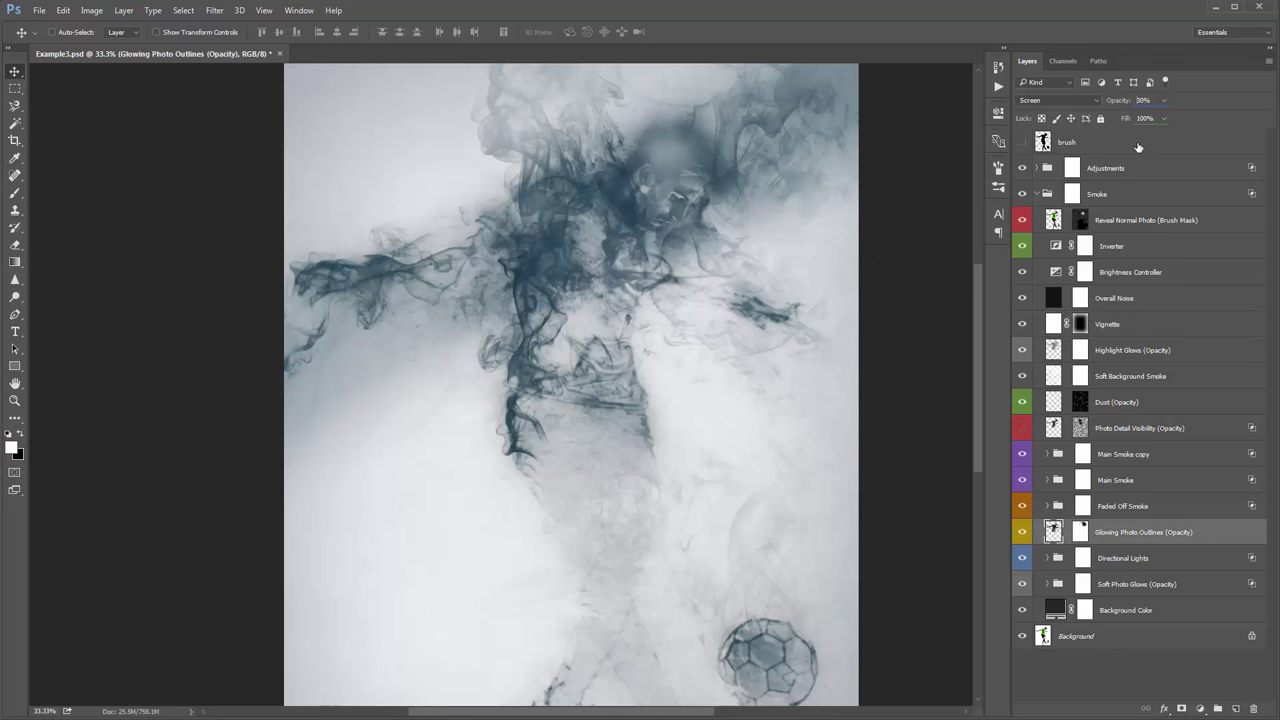
pyautogui.moveTo(1113, 104); pyautogui.dragTo(1147, 103)
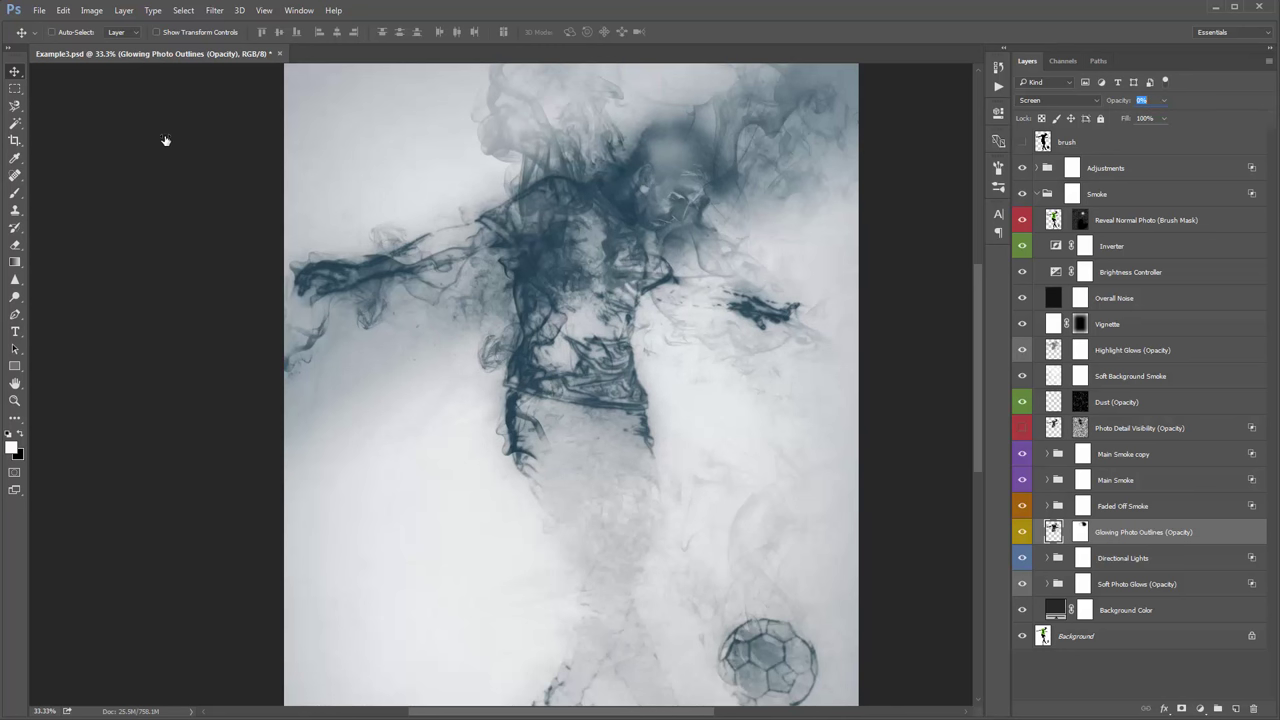
pyautogui.write('22')
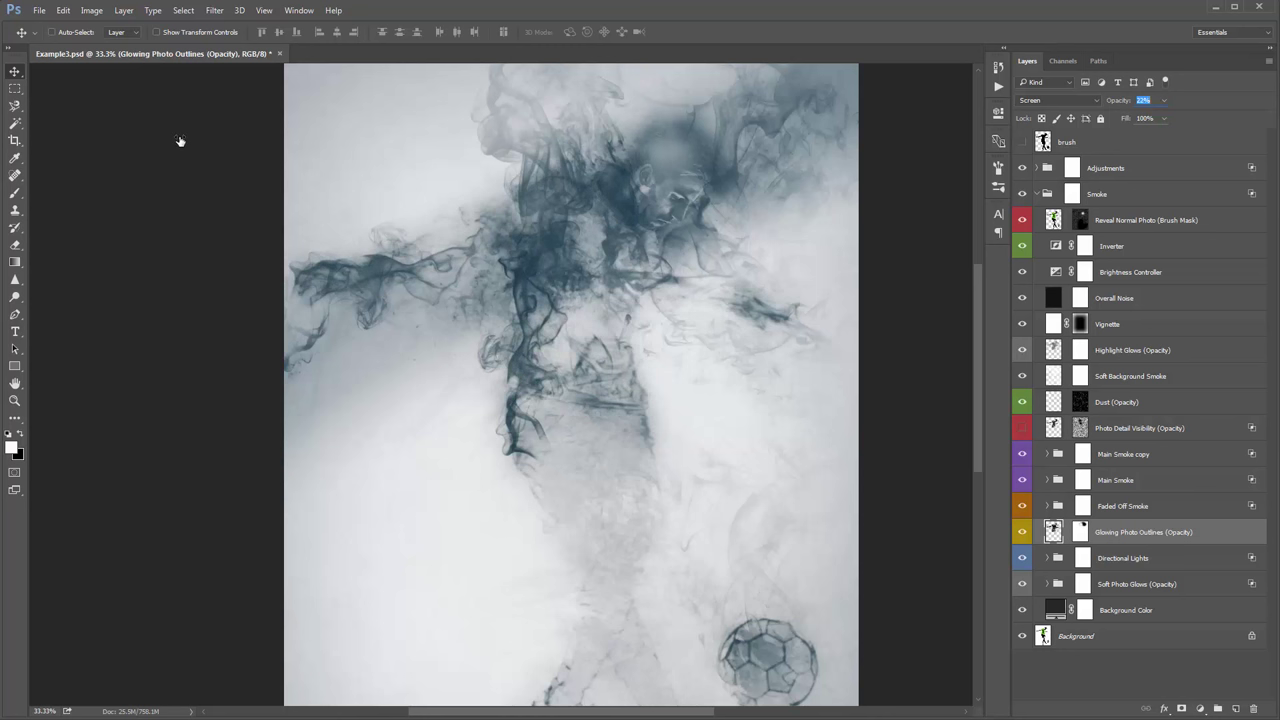
pyautogui.write('31')
pyautogui.write('37')
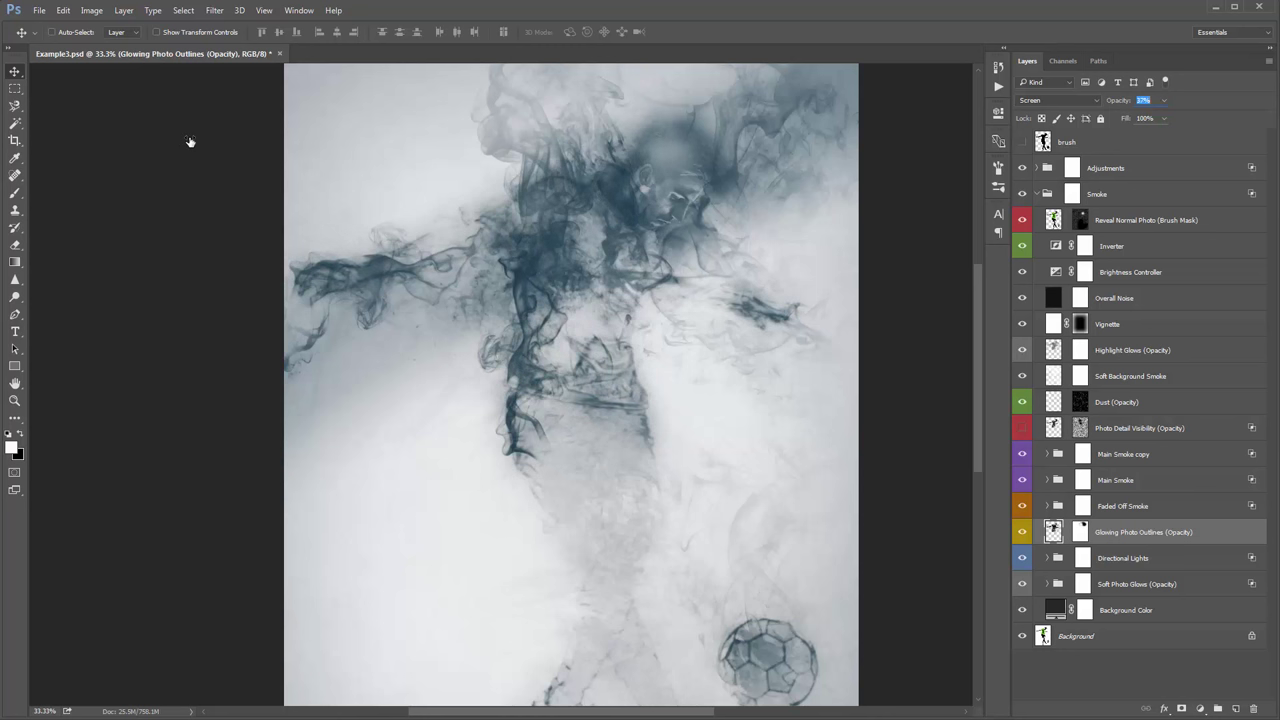
# Step: Expand the Faded Off Smoke group and set the Reveal Photo Edges layer to 100% opacity
pyautogui.click(1057, 507)
pyautogui.click(1047, 506)
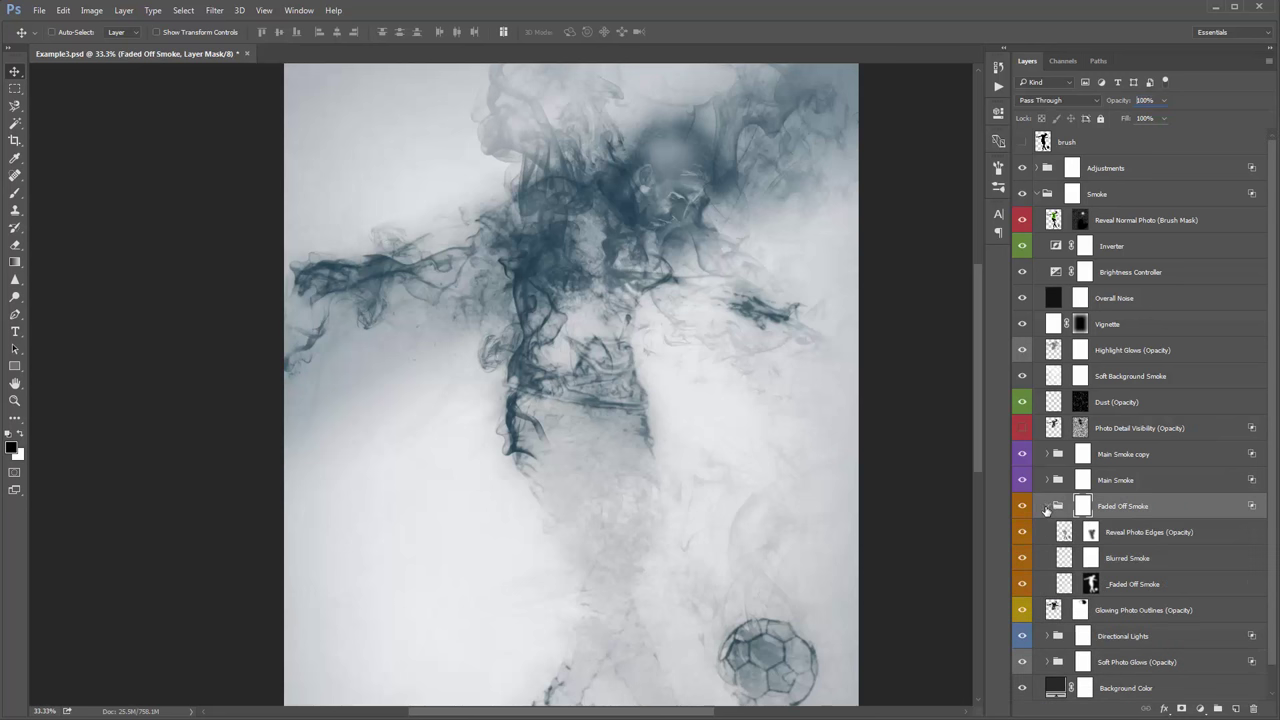
pyautogui.click(1115, 530)
pyautogui.write('100')
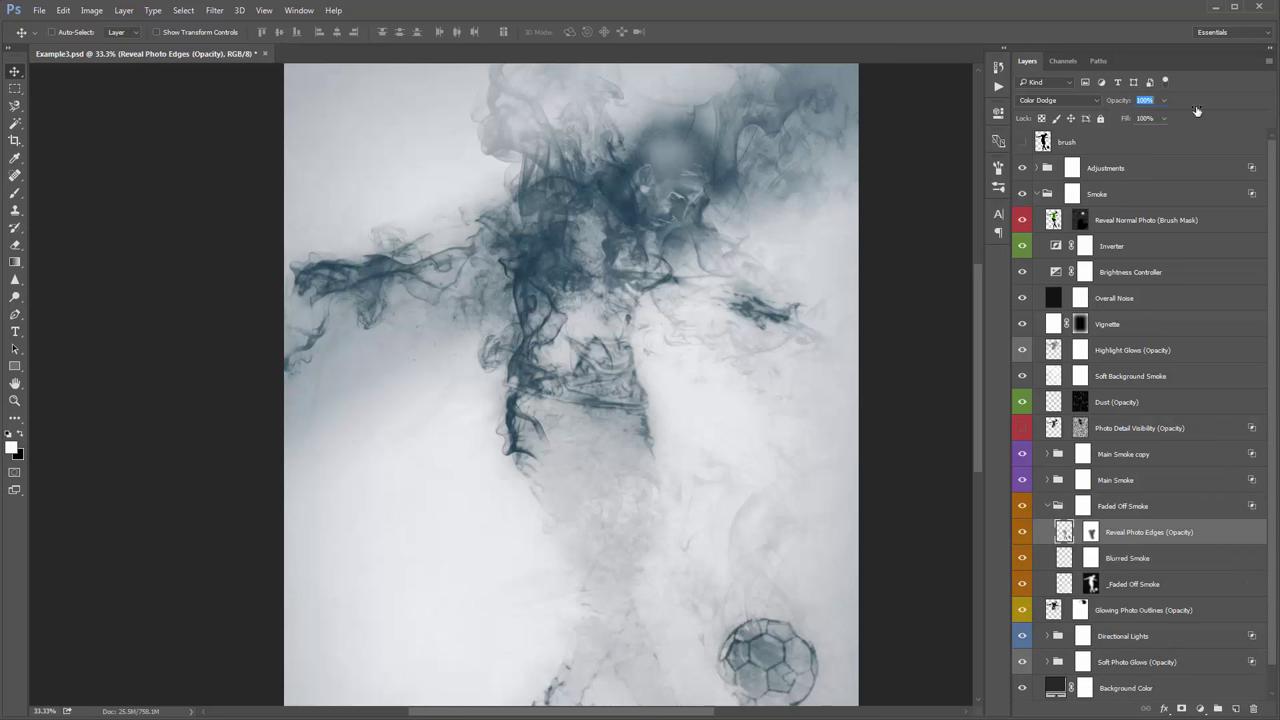
# Step: Disable the Reveal Photo Edges mask and drop the layer's opacity to 57%
pyautogui.moveTo(807, 401); pyautogui.dragTo(804, 336)
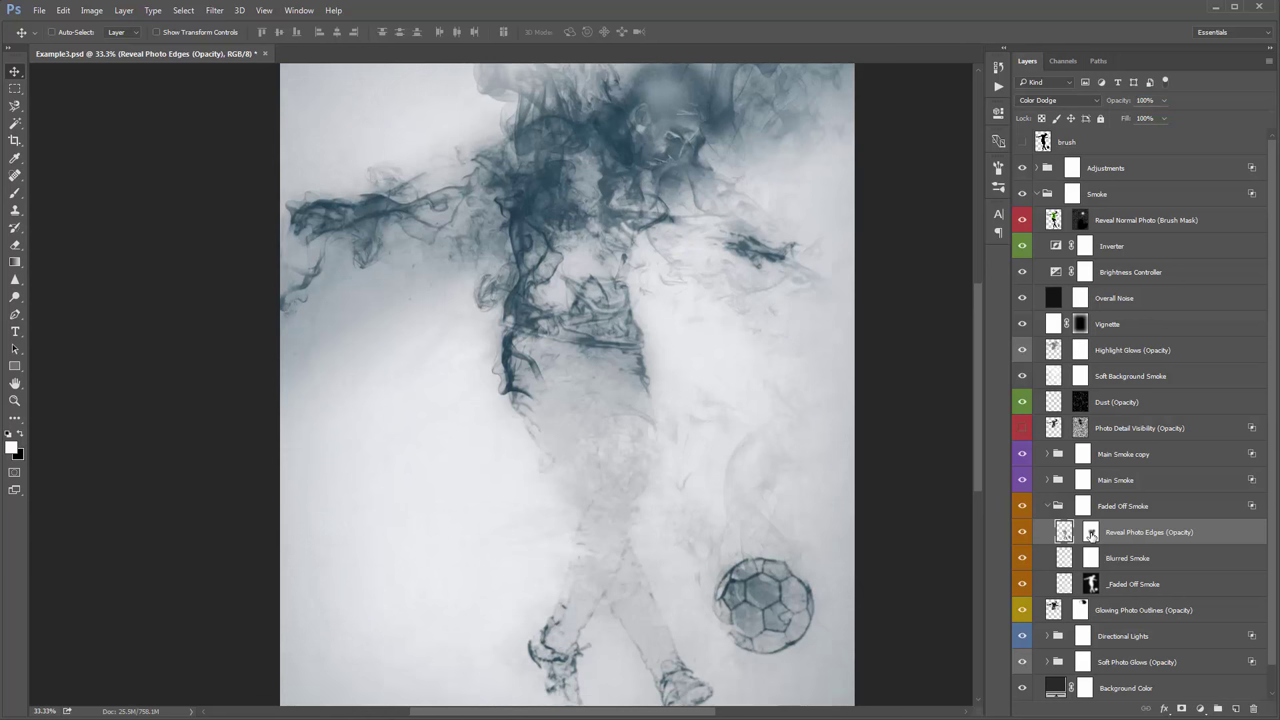
pyautogui.keyDown('shift'); pyautogui.click(1091, 533); pyautogui.keyUp('shift')
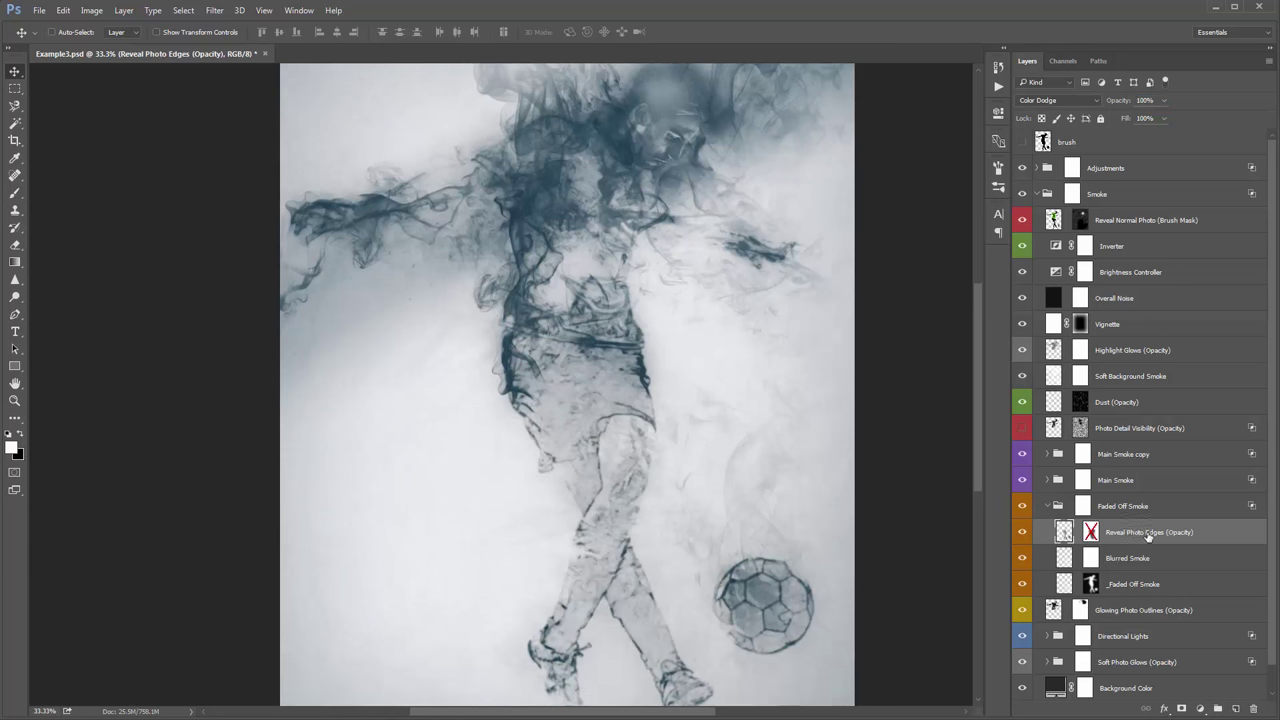
pyautogui.moveTo(1121, 103); pyautogui.dragTo(1093, 104)
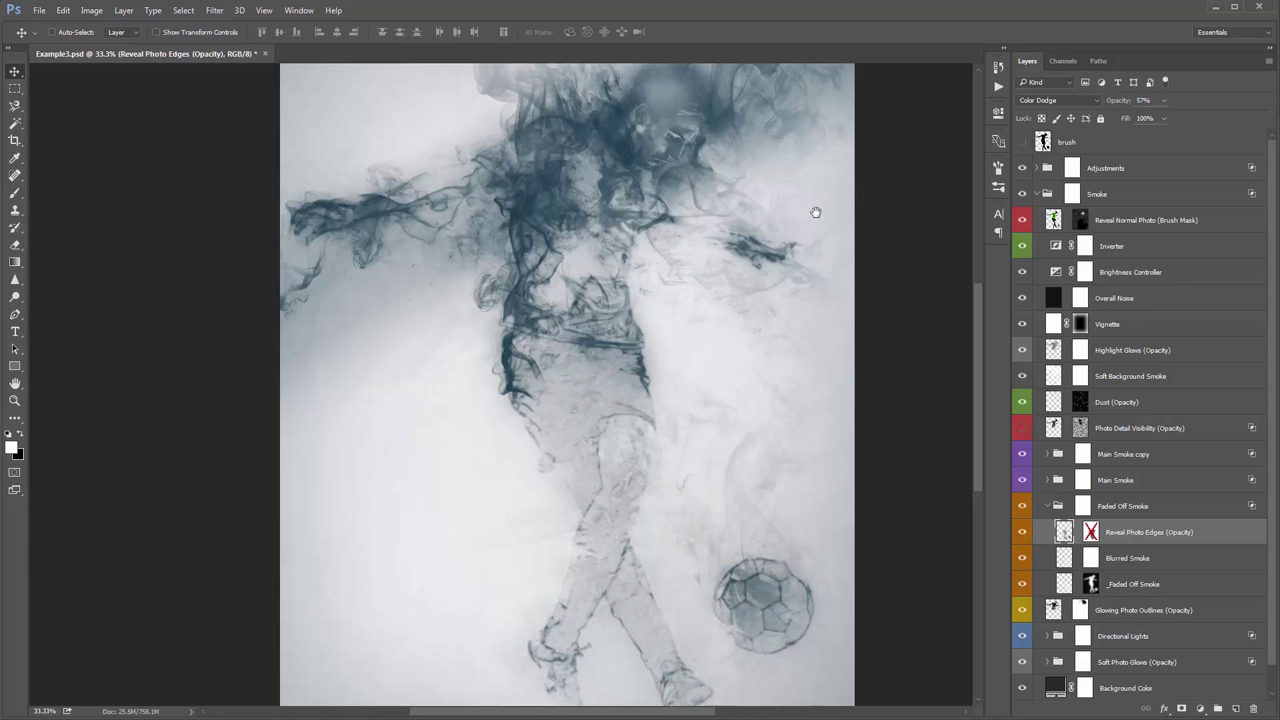
pyautogui.moveTo(814, 210); pyautogui.dragTo(818, 236)
# Step: Set the Brightness Controller's gamma correction to 0.43 and exposure to +0.28
pyautogui.doubleClick(1055, 272)
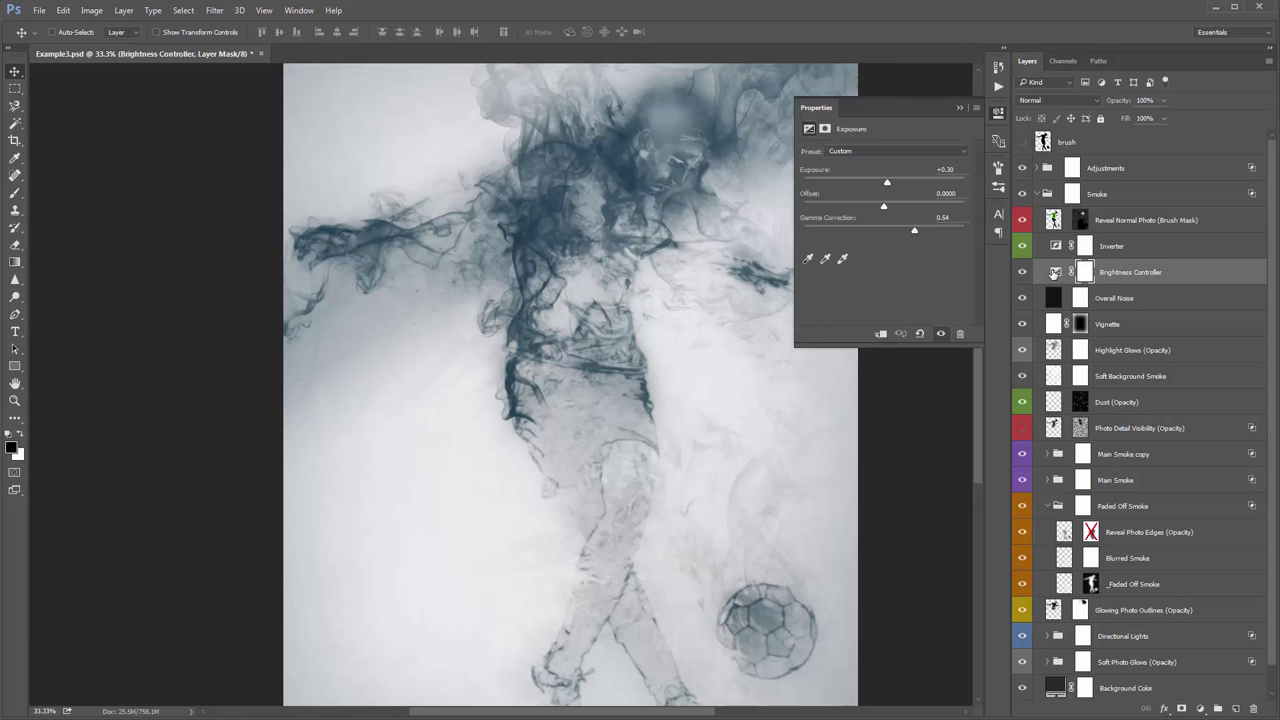
pyautogui.moveTo(910, 231); pyautogui.dragTo(917, 232)
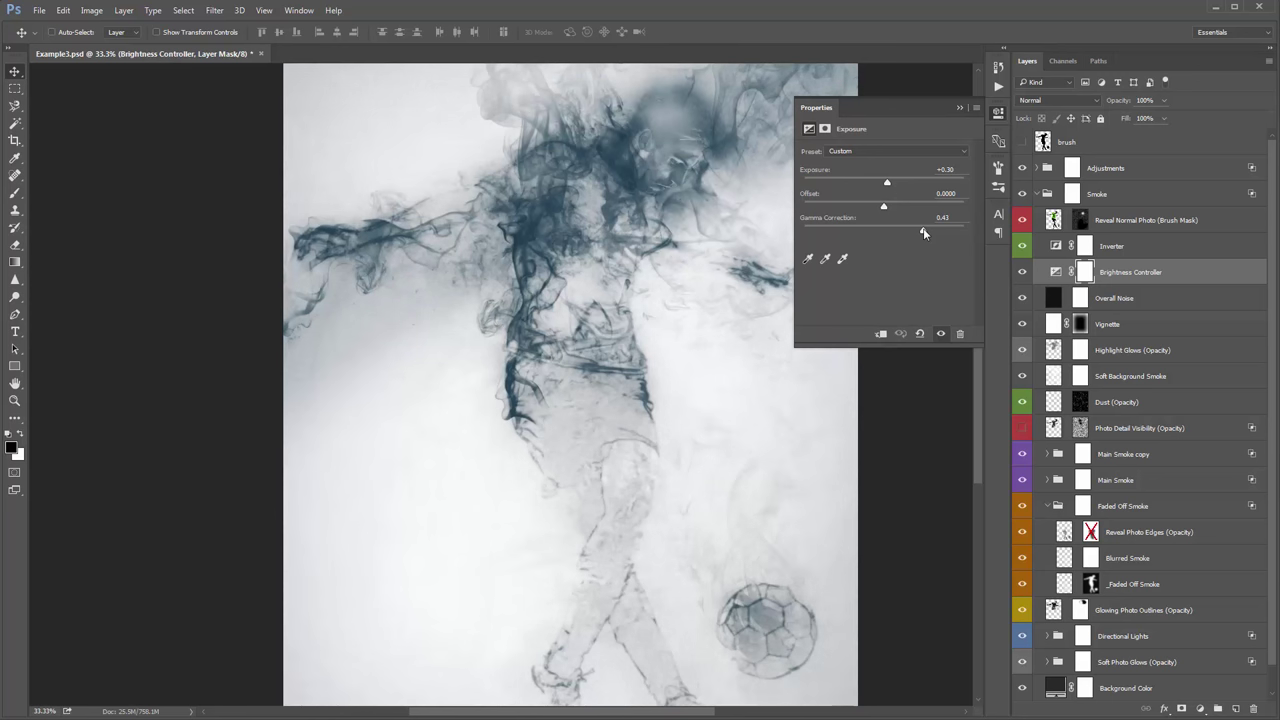
pyautogui.moveTo(892, 185); pyautogui.dragTo(888, 185)
# Step: Preview the Color Option 1–6 overtones in the Adjustments group one by one
pyautogui.click(959, 108)
pyautogui.click(1036, 194)
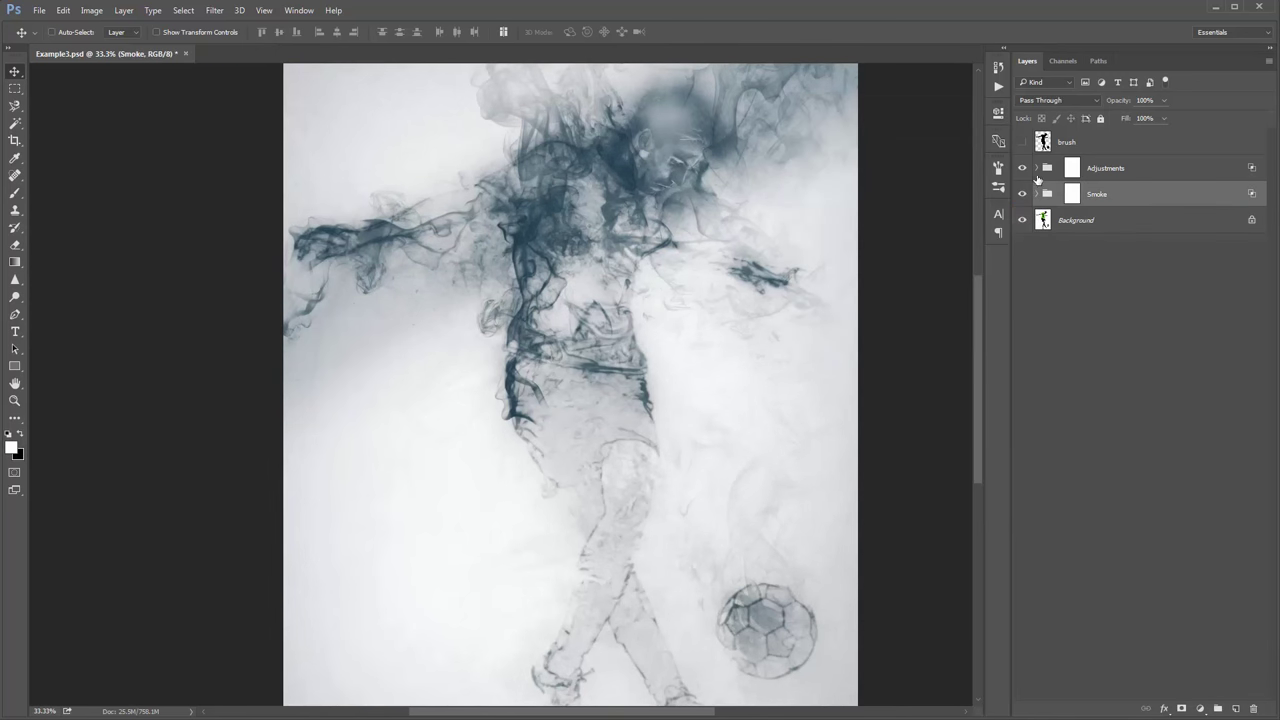
pyautogui.click(1036, 168)
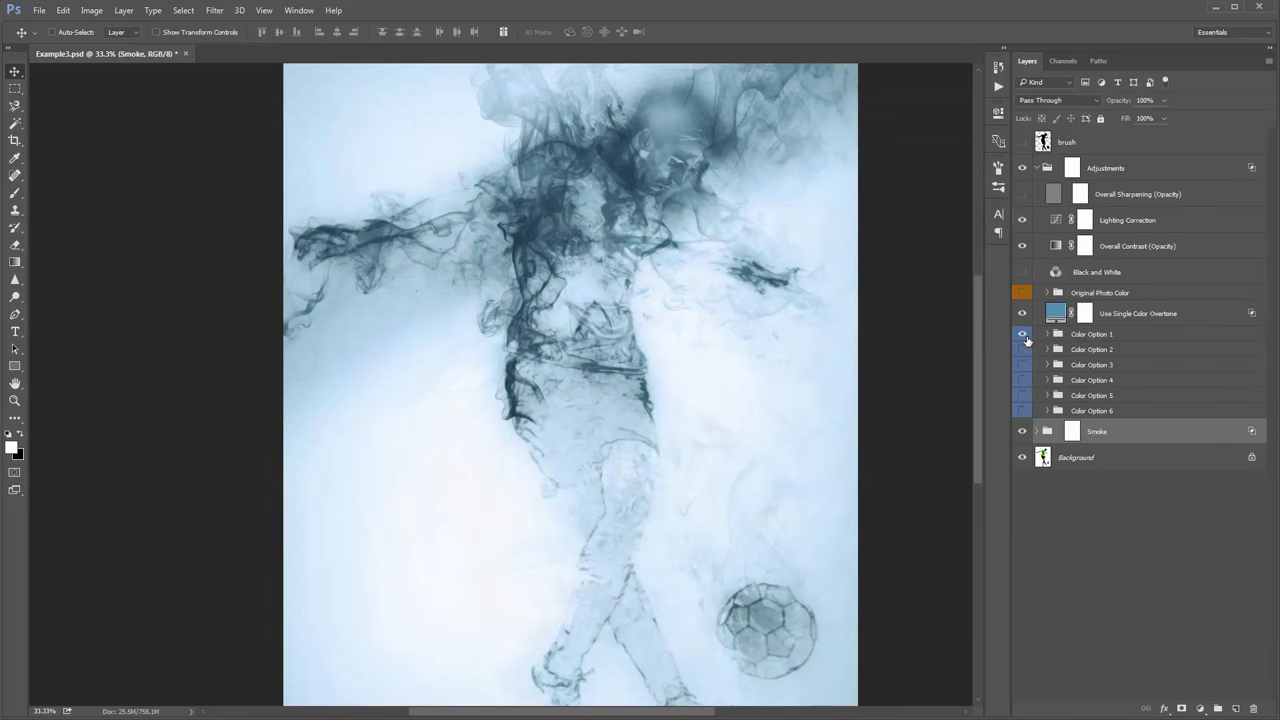
pyautogui.click(1023, 336)
pyautogui.click(1023, 350)
pyautogui.click(1023, 350)
pyautogui.click(1023, 366)
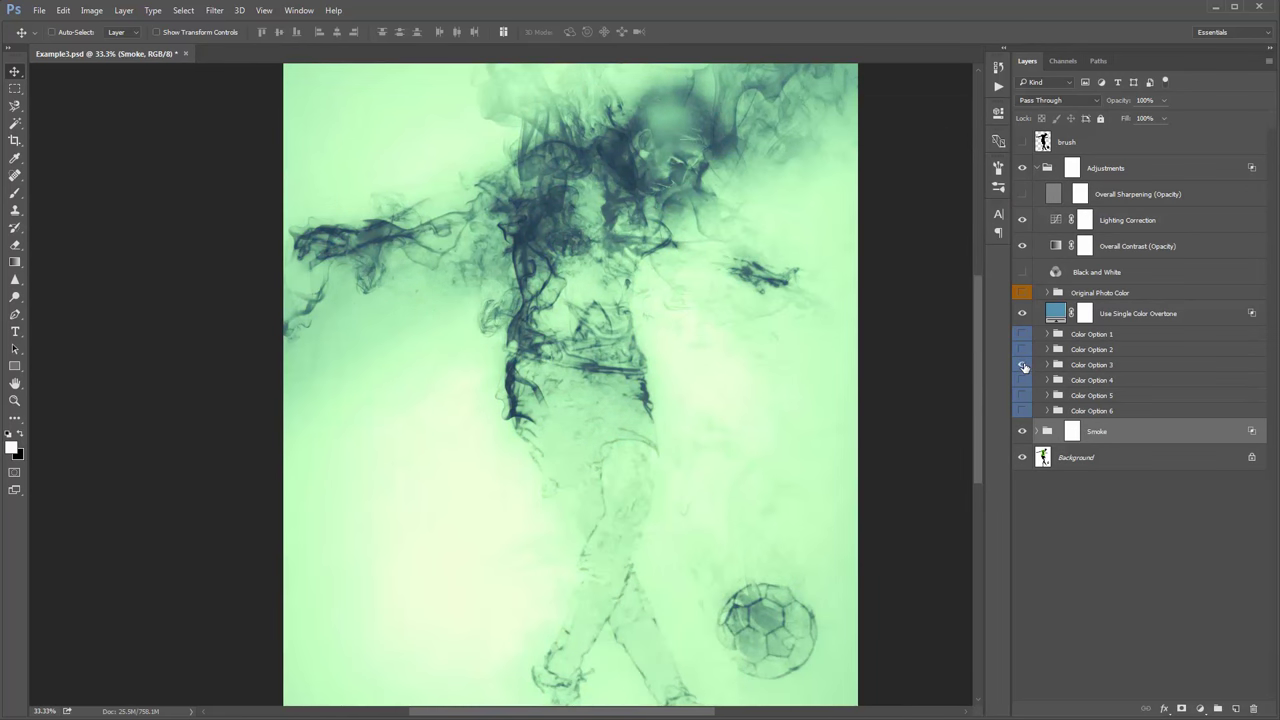
pyautogui.click(1023, 380)
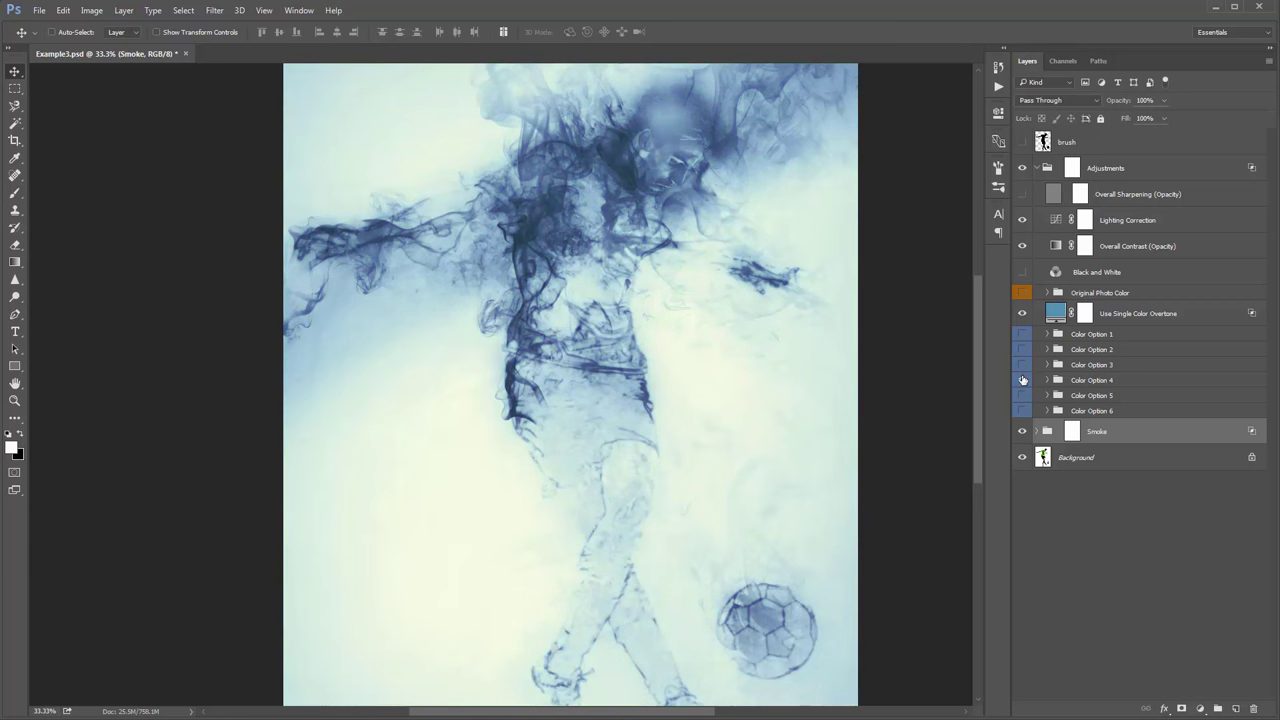
pyautogui.click(1023, 397)
pyautogui.click(1023, 413)
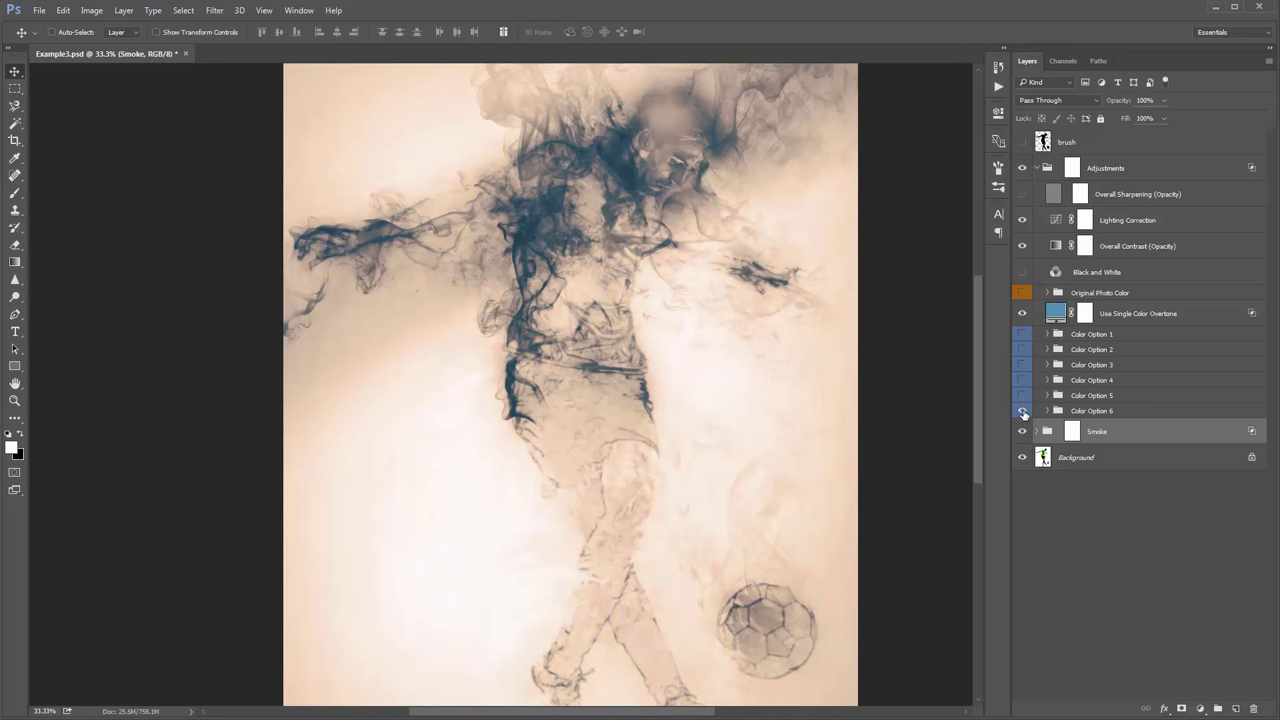
# Step: Fade out and hide Color Option 6, then raise Overall Contrast opacity to about 40%
pyautogui.click(1100, 412)
pyautogui.moveTo(1126, 104); pyautogui.dragTo(328, 135)
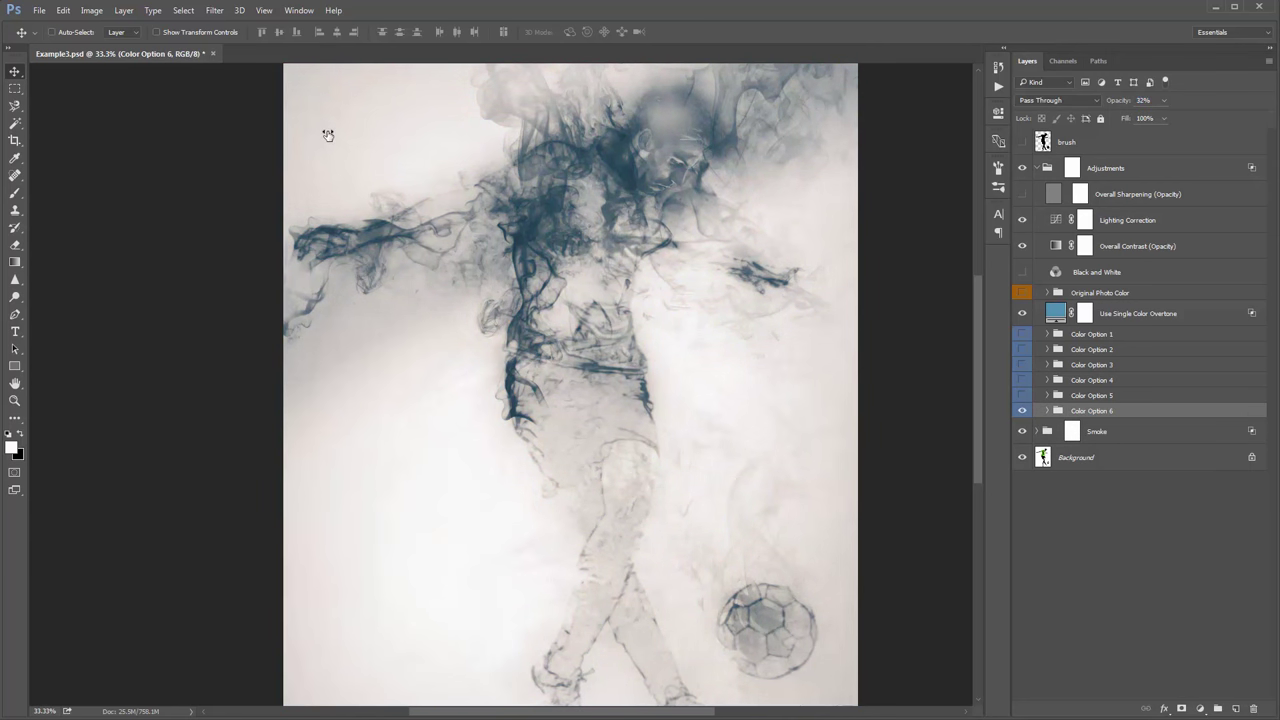
pyautogui.click(1022, 415)
pyautogui.click(1120, 246)
pyautogui.moveTo(1112, 104); pyautogui.dragTo(1140, 104)
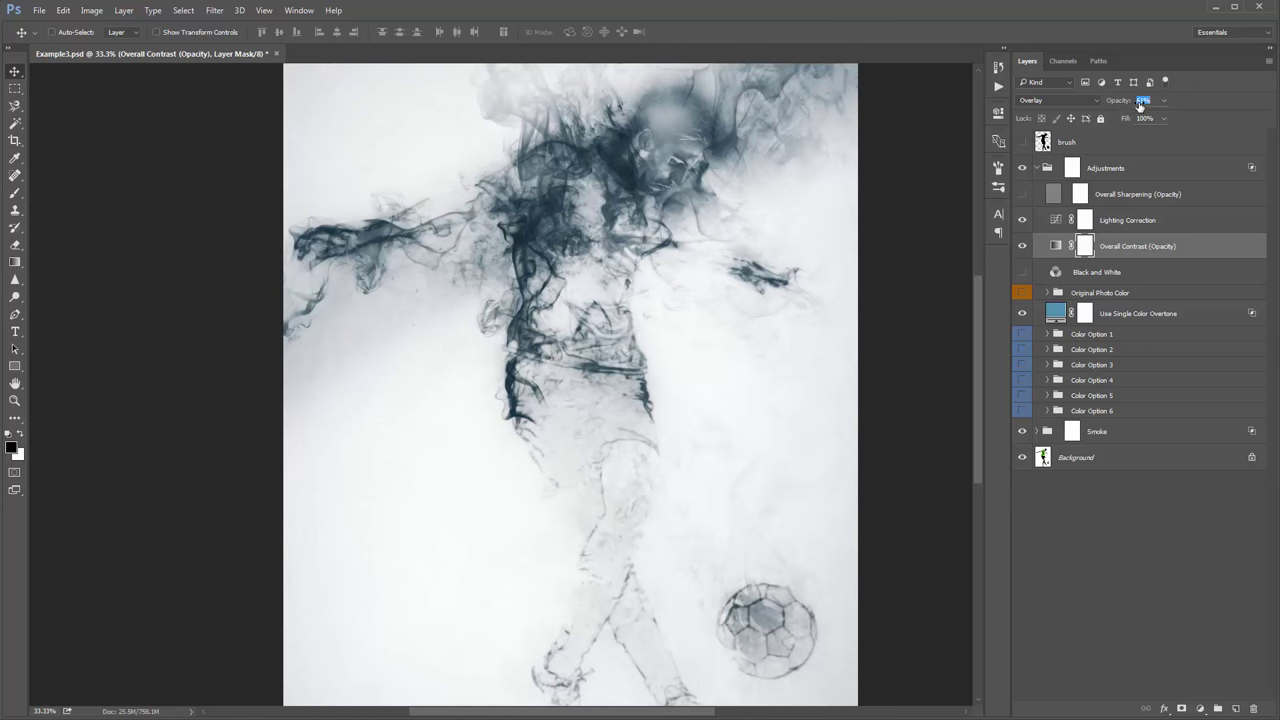
# Step: Collapse Adjustments, expand the Smoke group and target the Reveal Normal Photo layer mask
pyautogui.click(1037, 168)
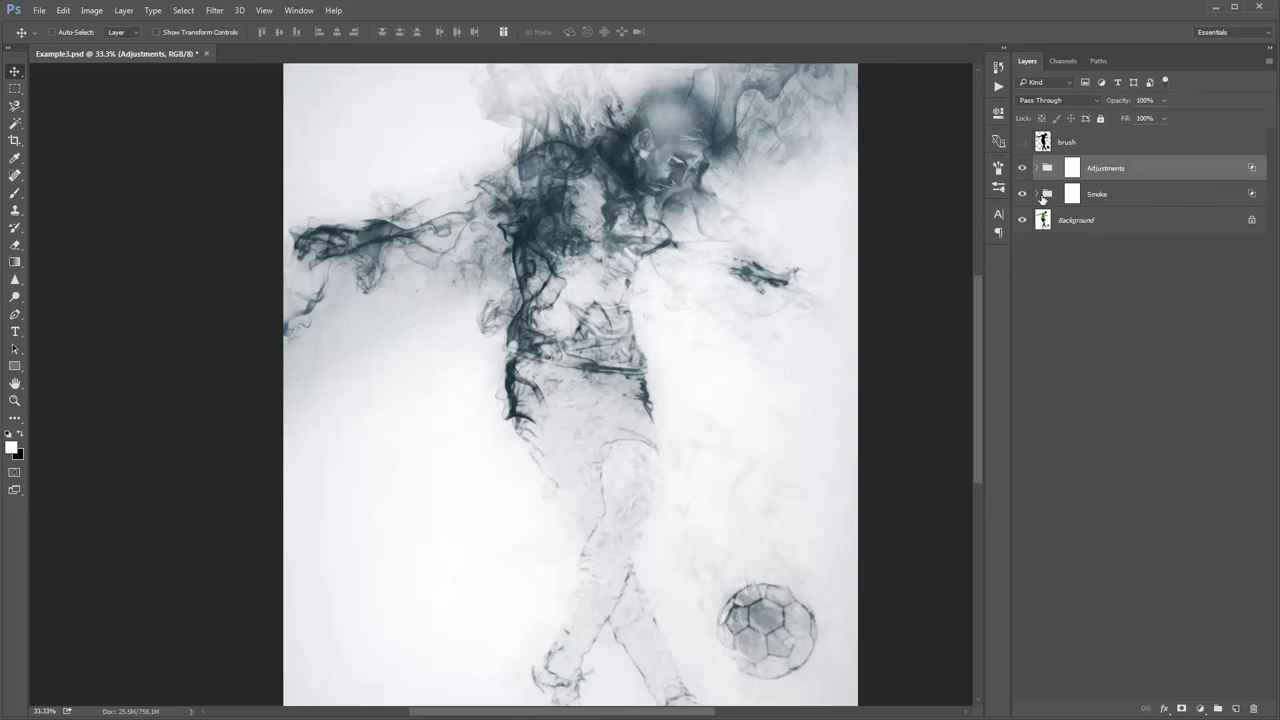
pyautogui.click(1043, 195)
pyautogui.click(1037, 194)
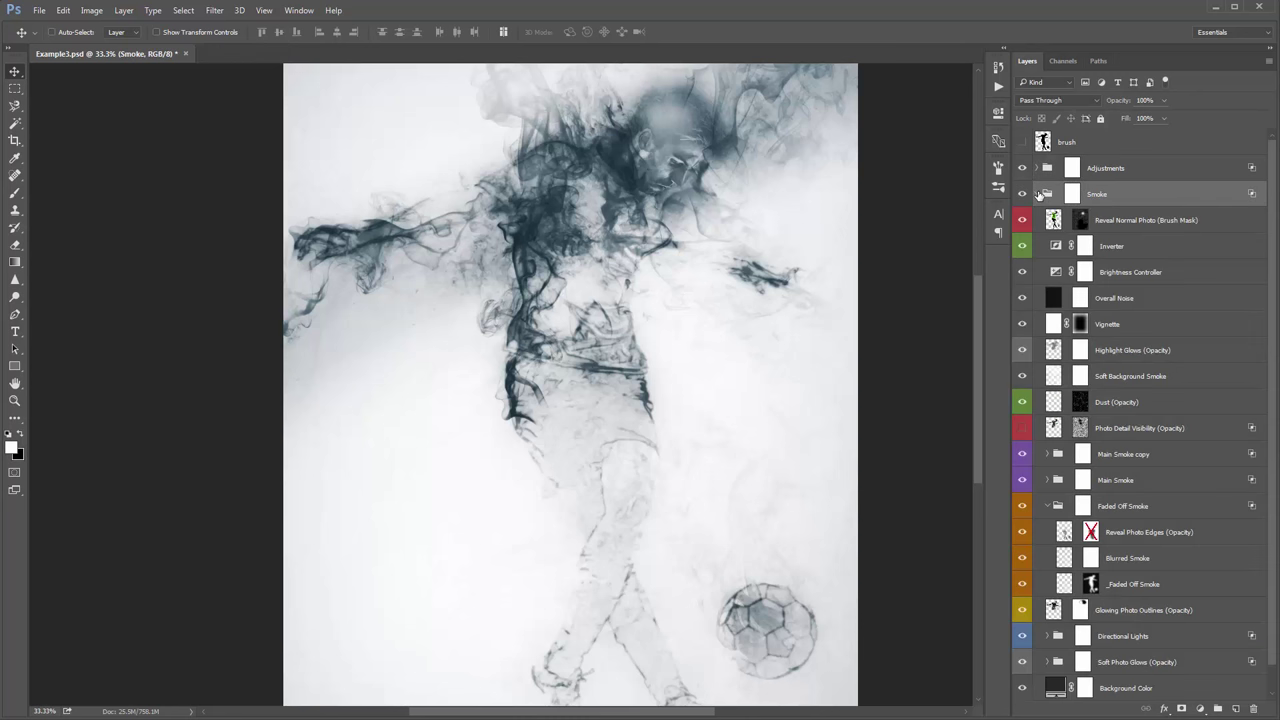
pyautogui.keyDown('shift'); pyautogui.click(1083, 221); pyautogui.keyUp('shift')
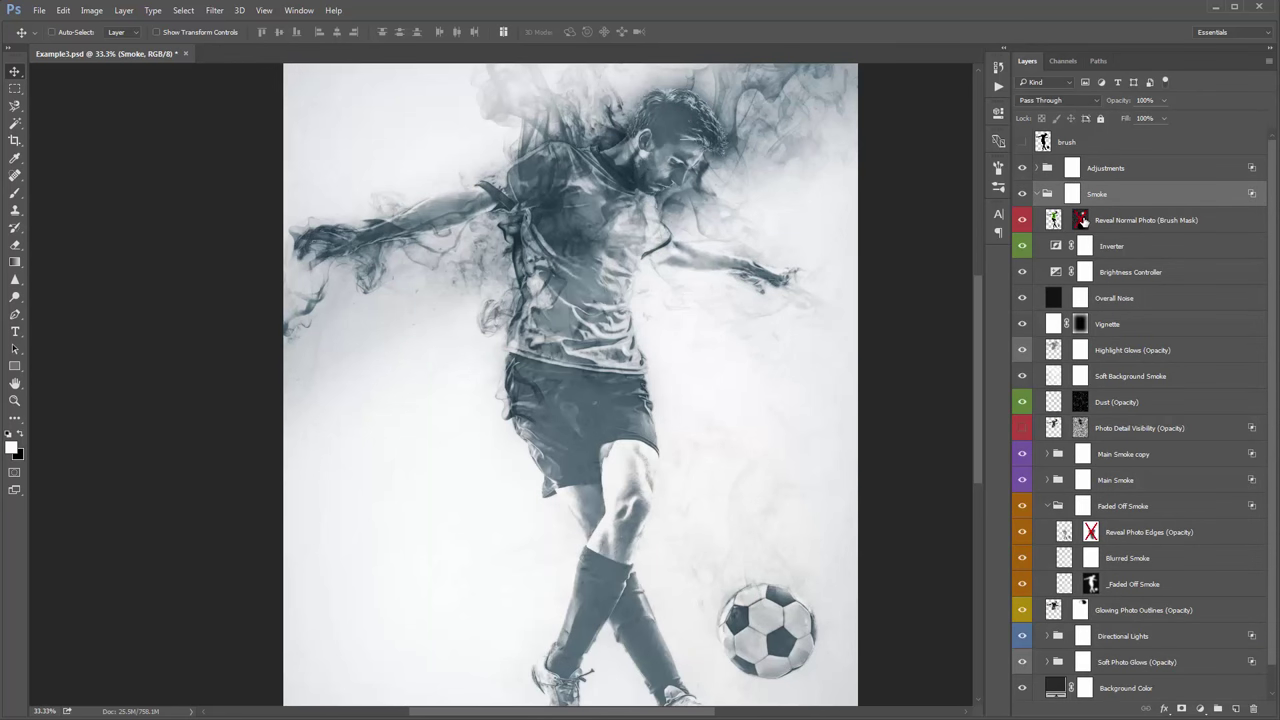
pyautogui.keyDown('shift'); pyautogui.click(1083, 221); pyautogui.keyUp('shift')
pyautogui.click(1083, 221)
# Step: Brush white over the player's face and hair on the mask to reveal them through the smoke
pyautogui.press('b')
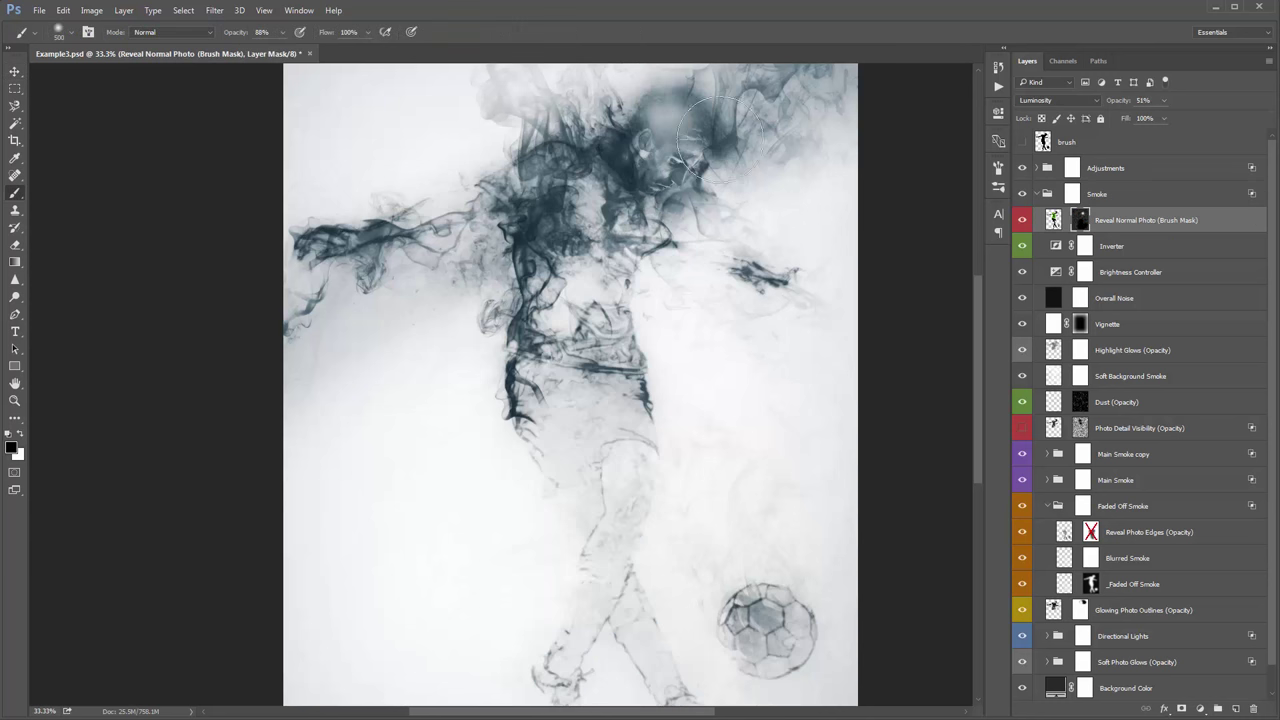
pyautogui.moveTo(677, 130)
pyautogui.mouseDown()
pyautogui.moveTo(650, 135)
pyautogui.moveTo(712, 120)
pyautogui.mouseUp()
pyautogui.press('v')
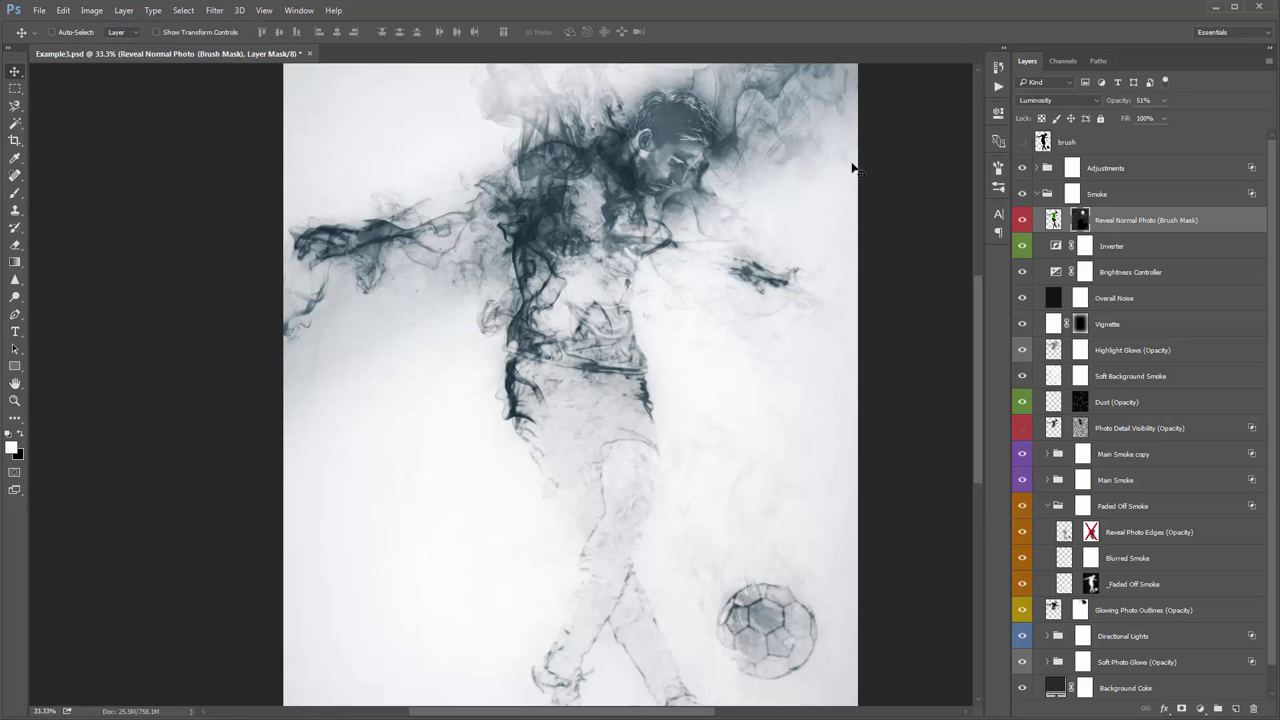
pyautogui.scroll(-2, 852, 168)
pyautogui.scroll(2, 852, 168)
pyautogui.scroll(-1, 852, 168)
pyautogui.scroll(2, 852, 168)
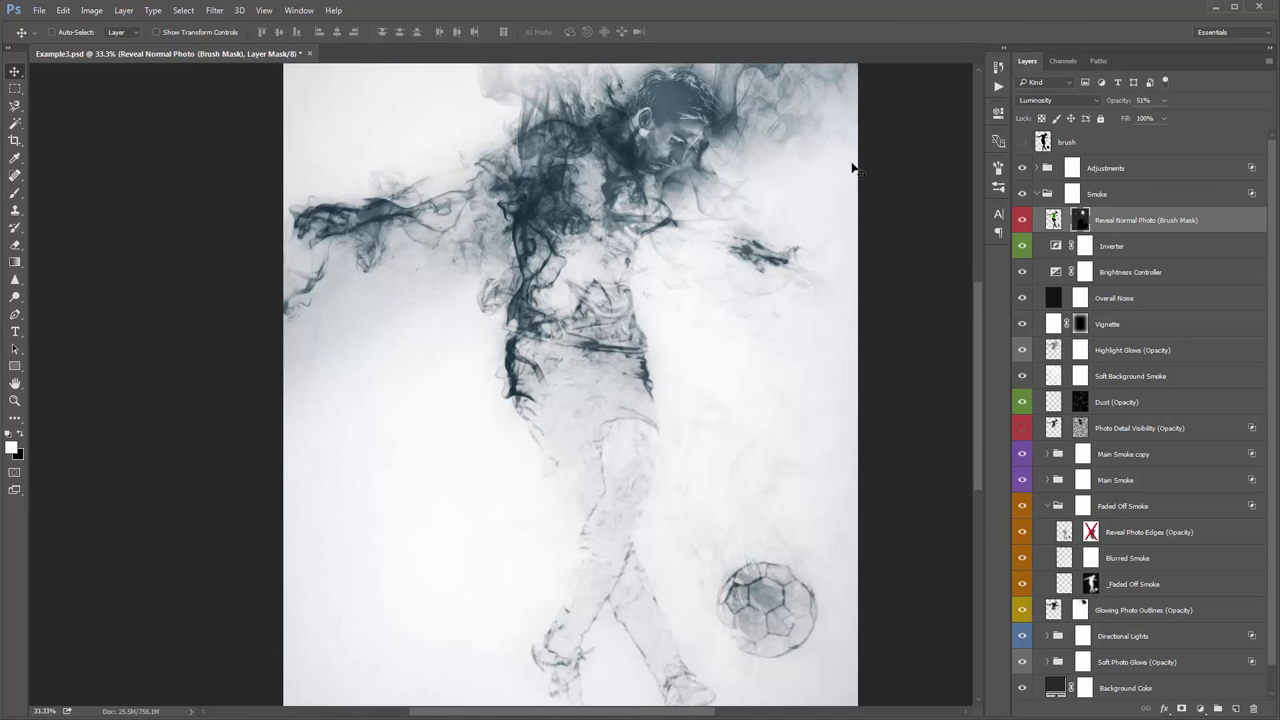
pyautogui.scroll(-1, 852, 168)
pyautogui.hscroll(-2, 852, 168)
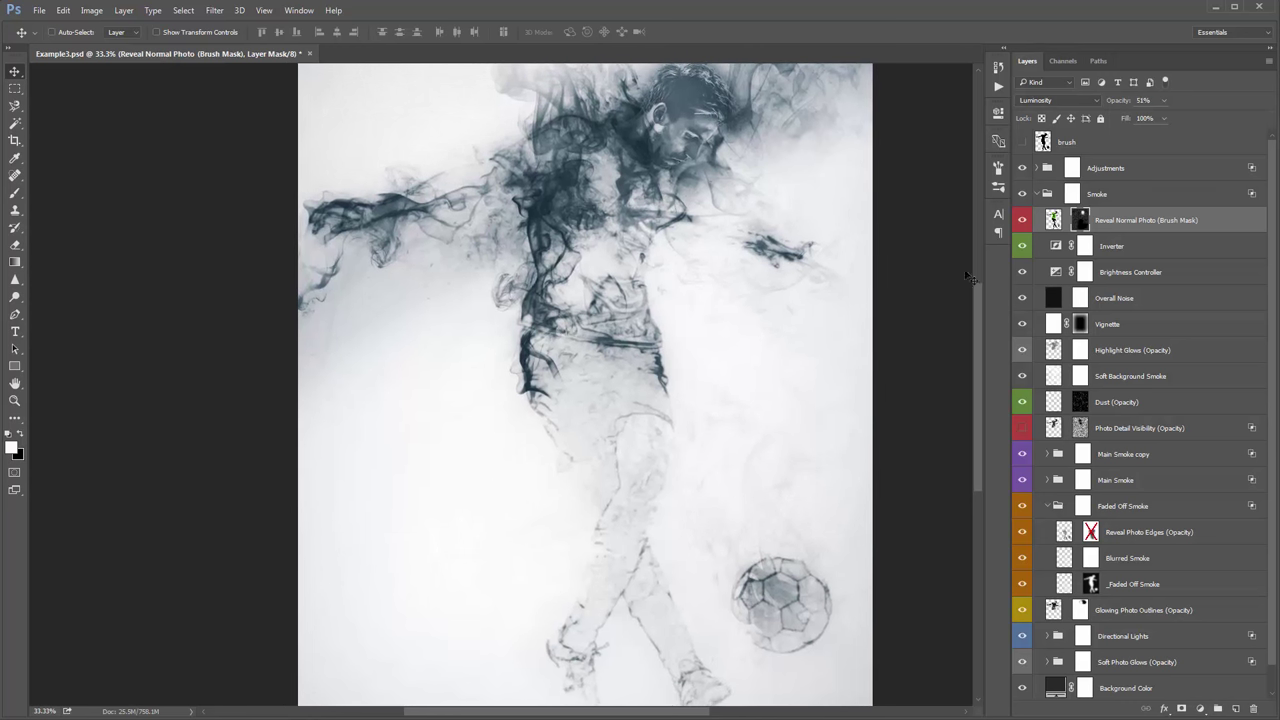
pyautogui.scroll(1, 768, 328)
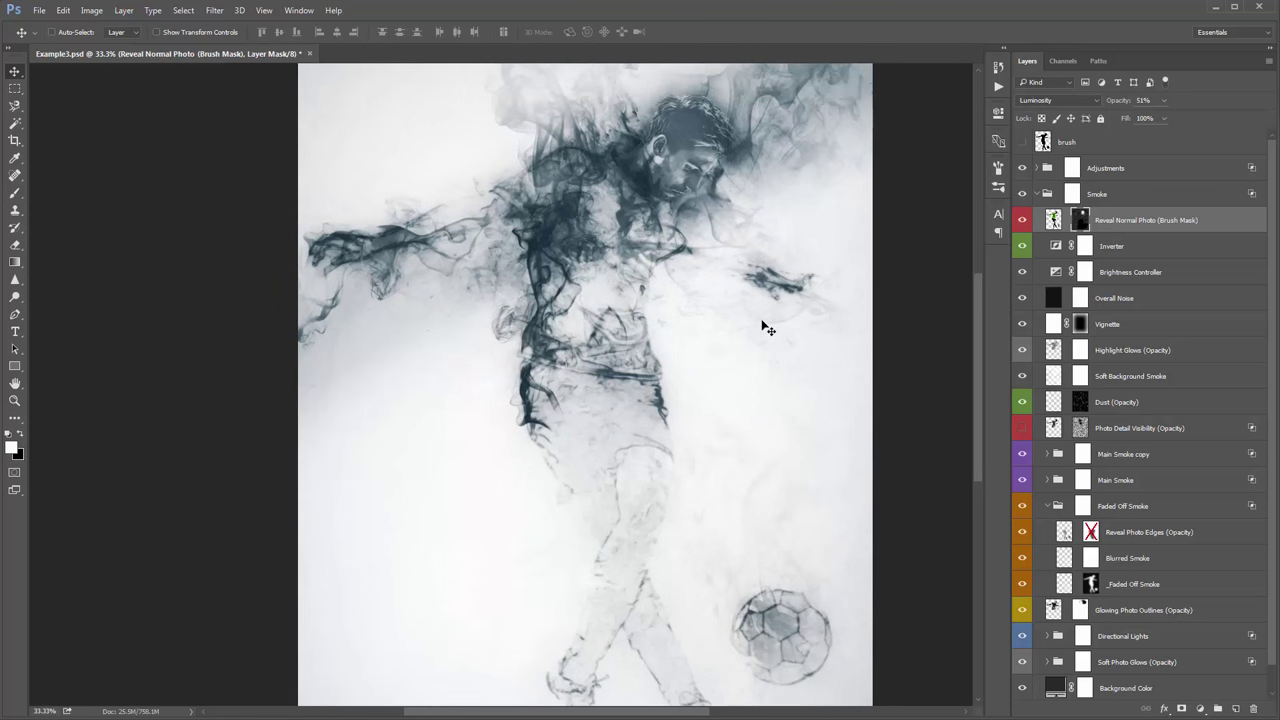
pyautogui.scroll(-1, 768, 322)
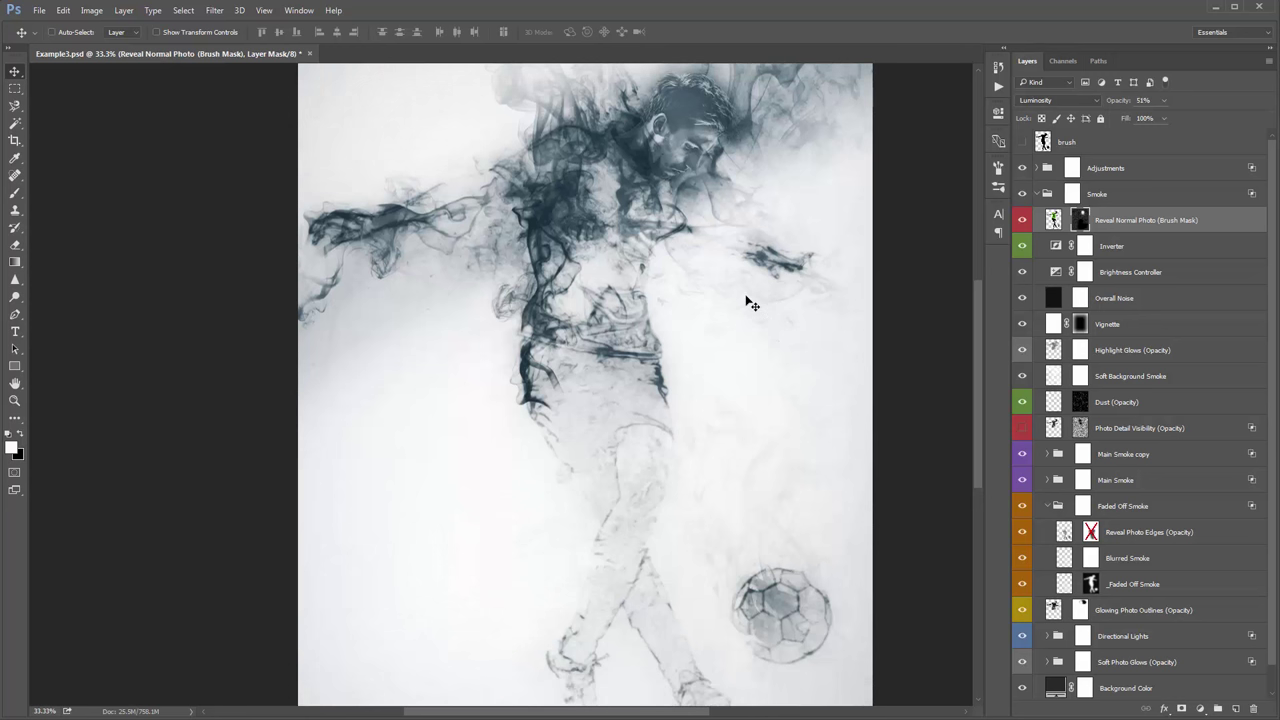
pyautogui.click(1035, 194)
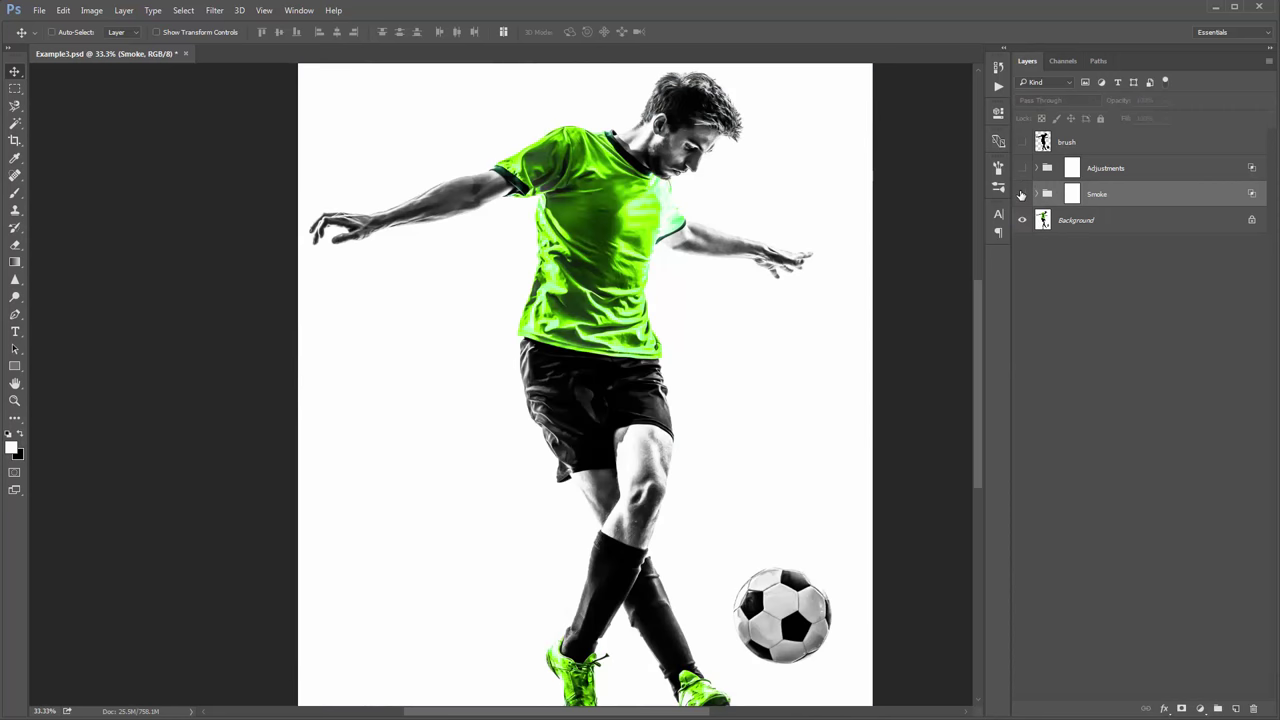
pyautogui.moveTo(1022, 194); pyautogui.dragTo(1022, 168)
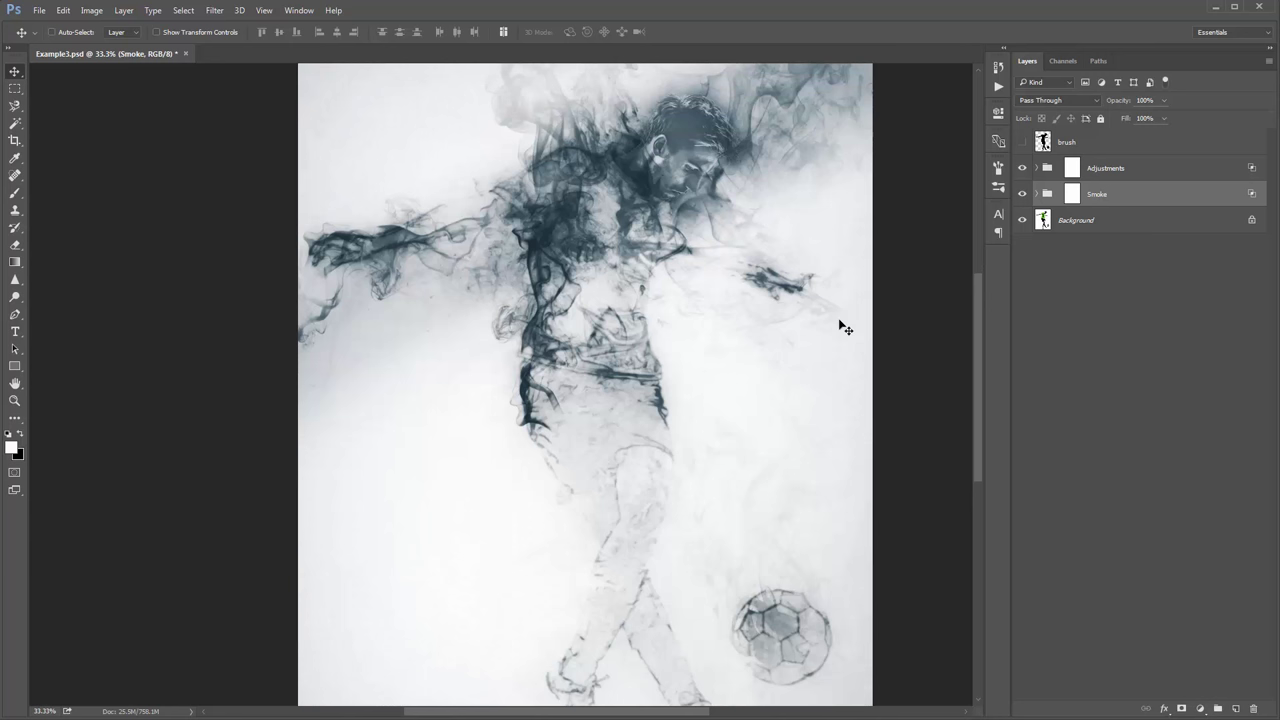
pyautogui.click(1036, 194)
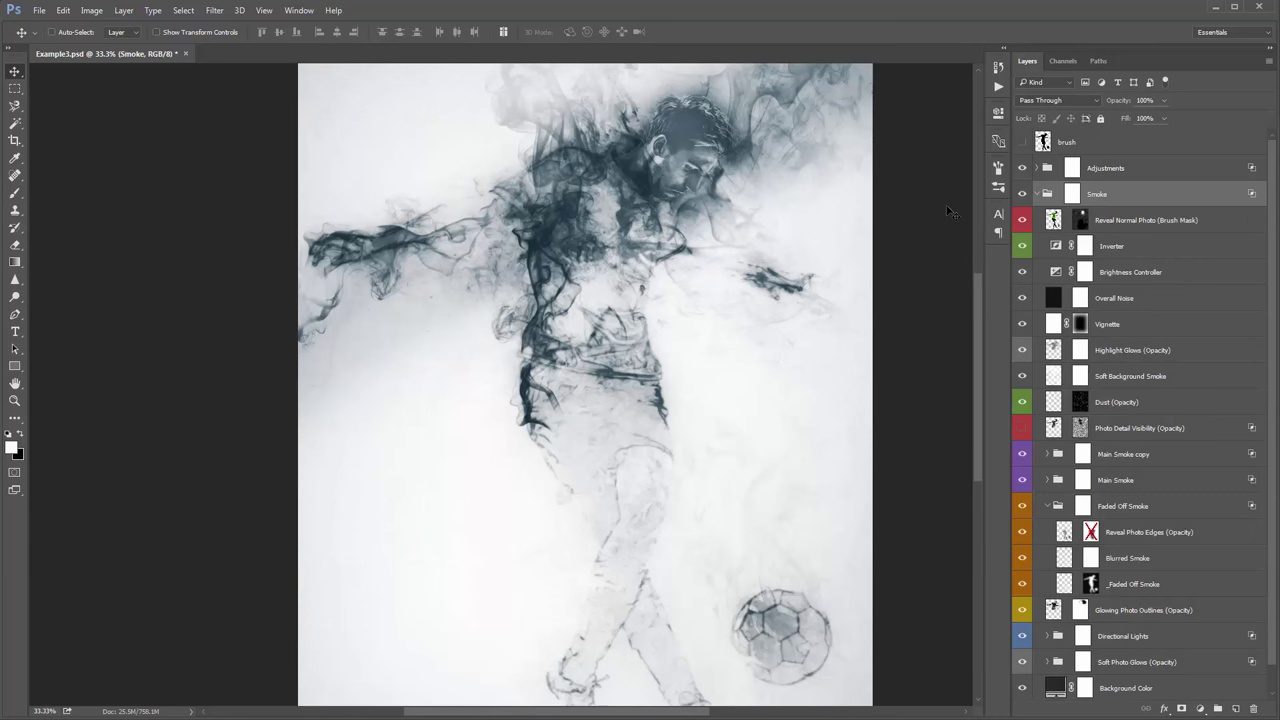